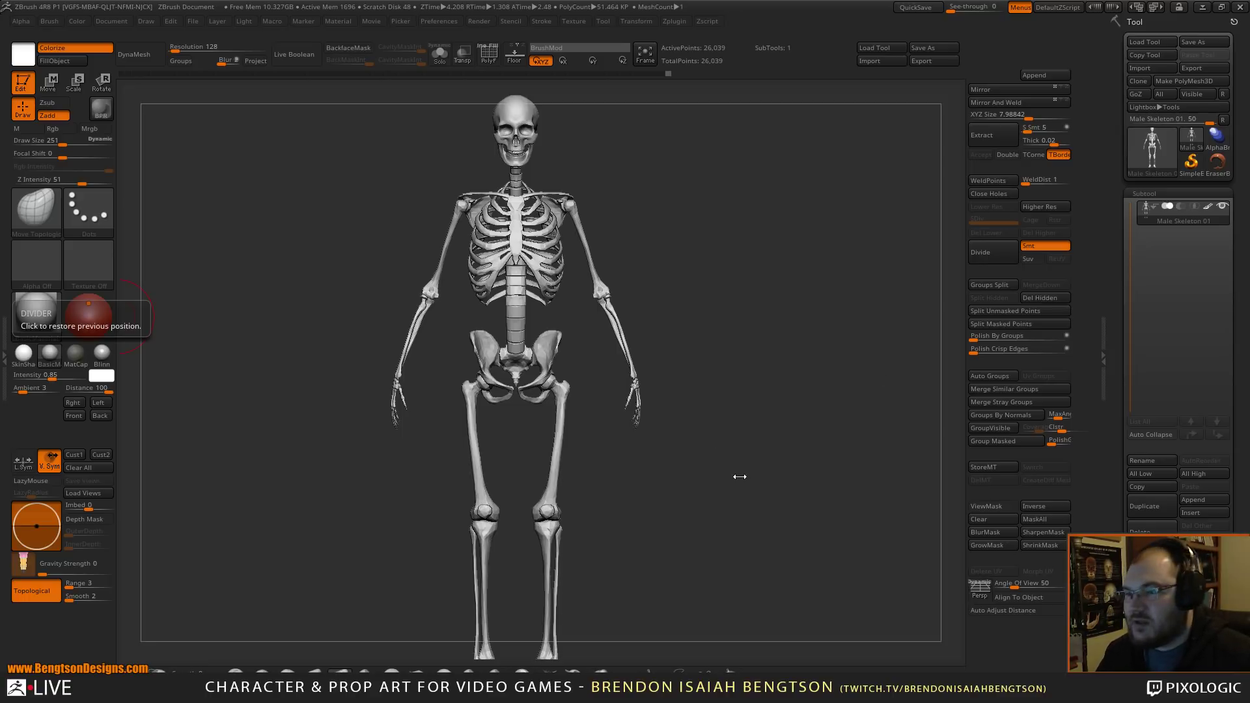
- Load Anatomy_Model.ZTL, the full anatomy figure, from Lightbox's tool library
left_click_drag(745, 480, 821, 433)
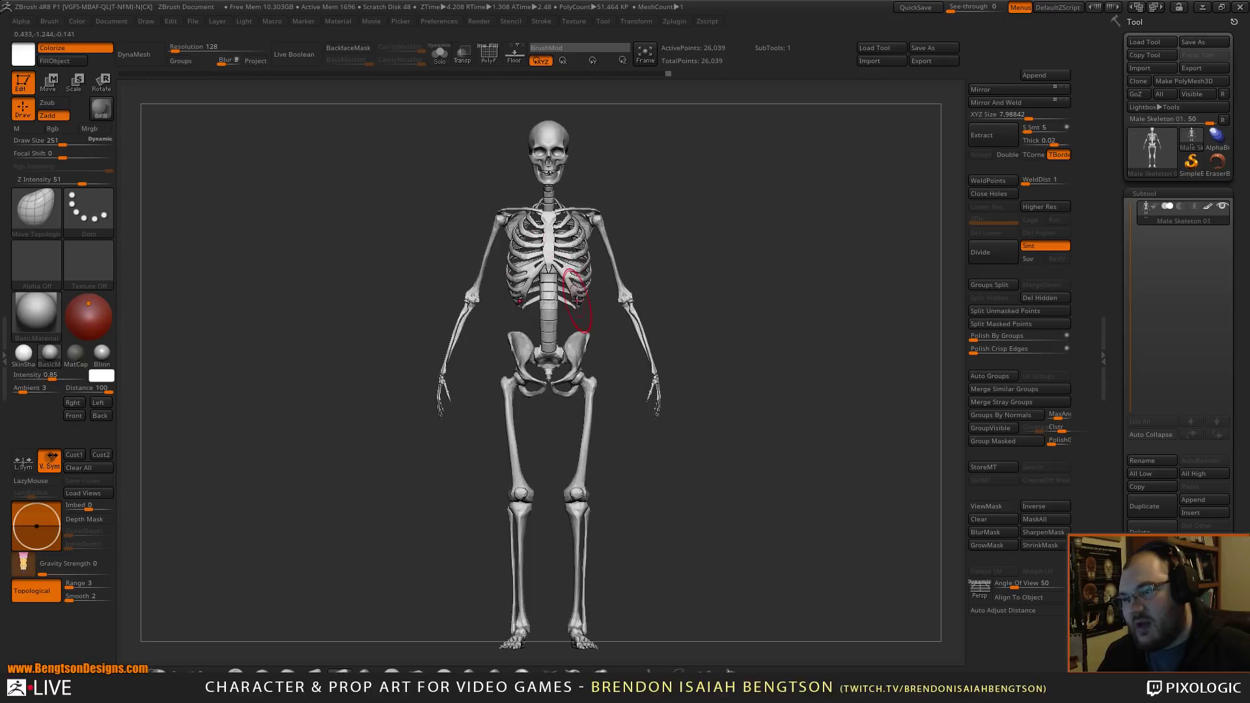
left_click_drag(749, 354, 672, 330, "alt")
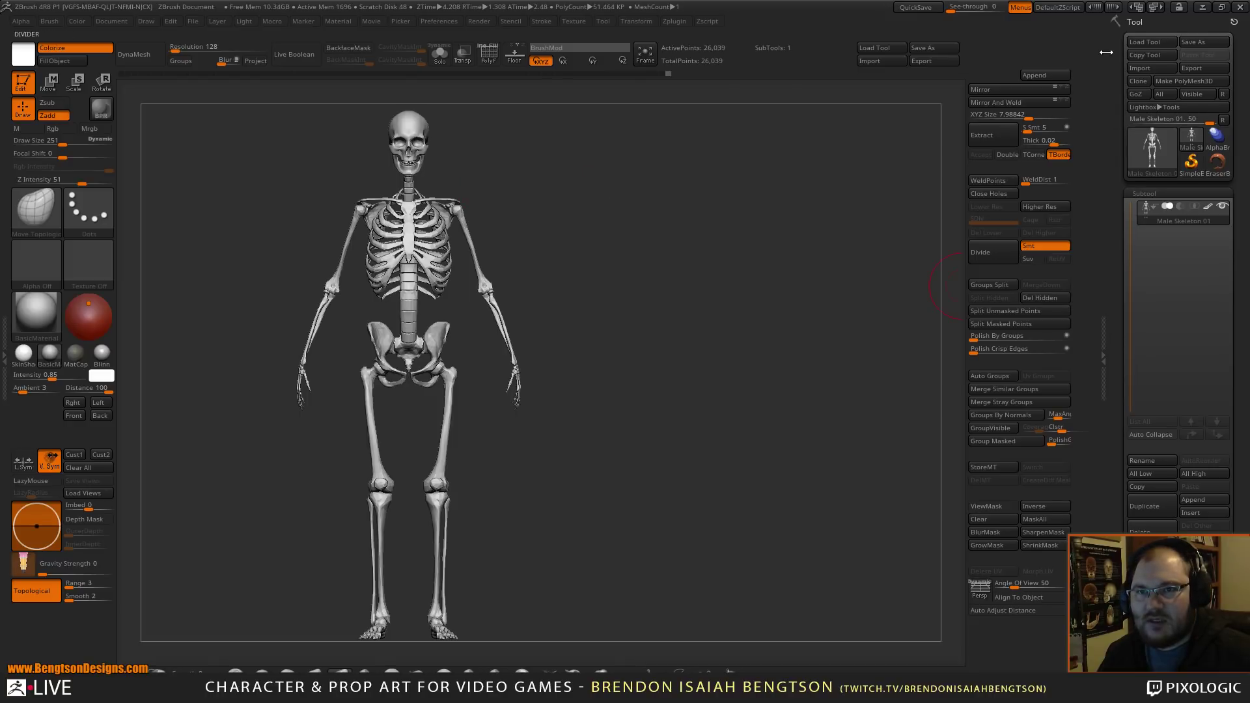
key("comma")
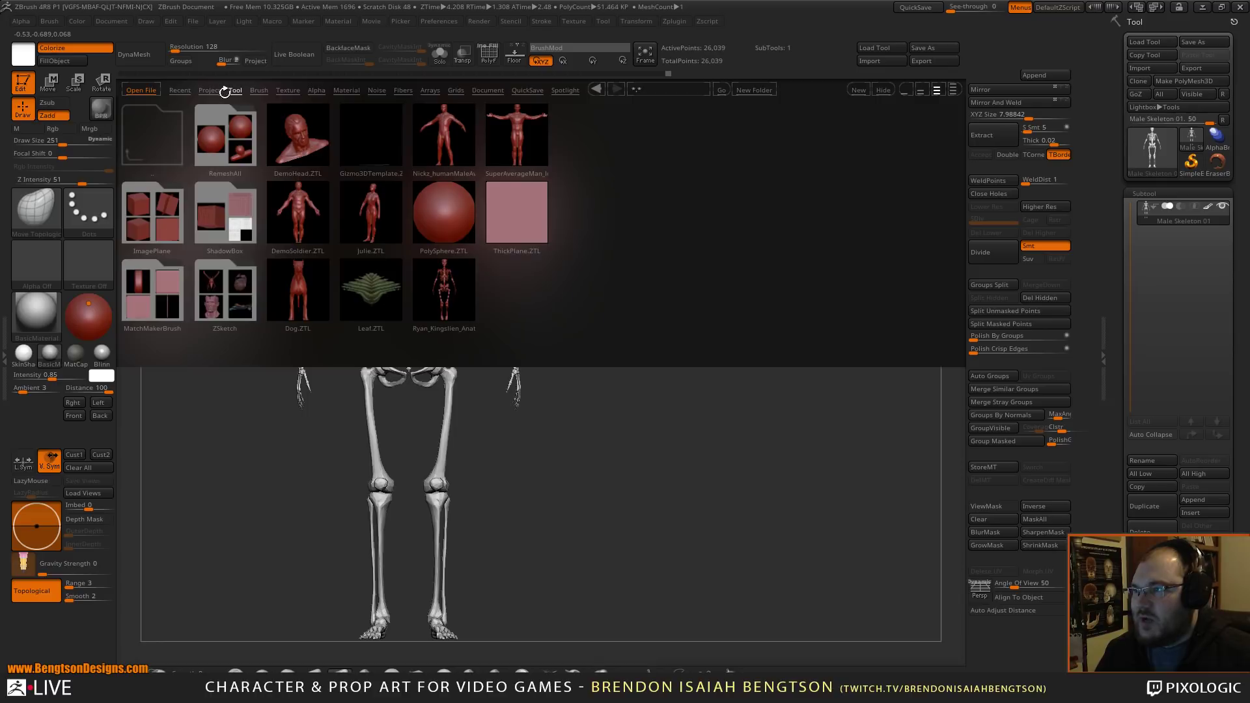
double_click(456, 287)
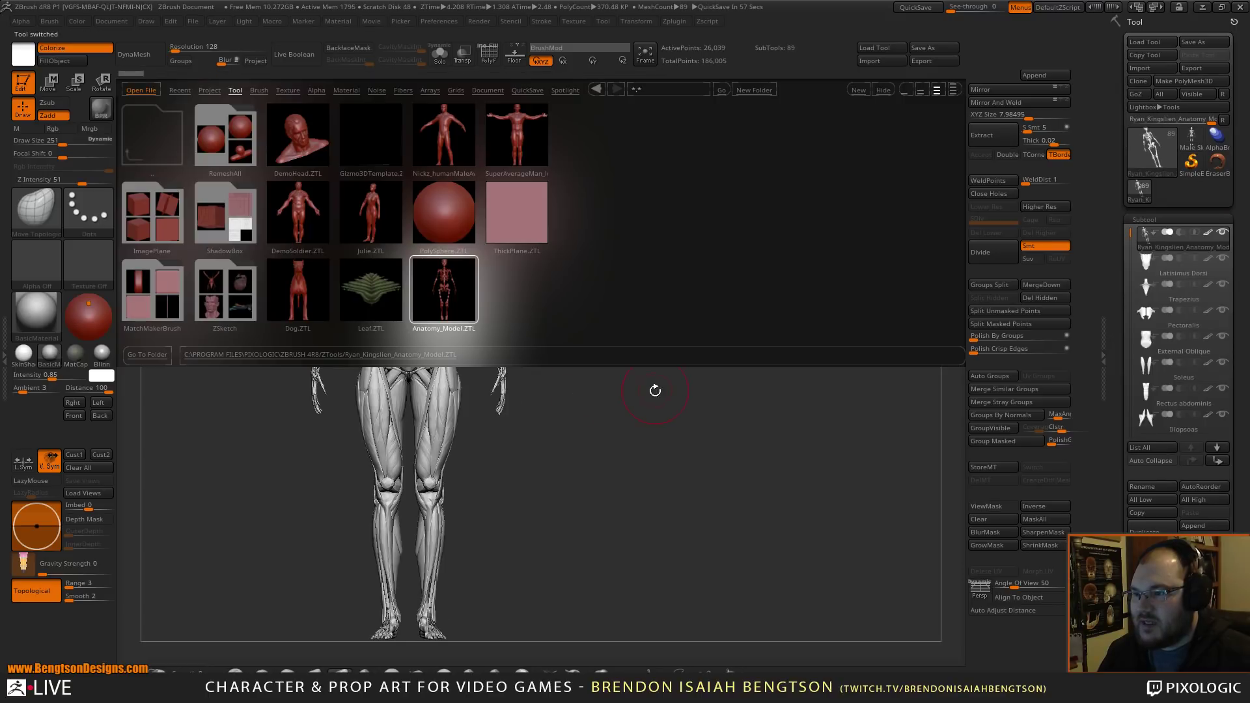
- Select the Breasts subtool of the anatomy model and delete it
left_click_drag(644, 318, 785, 362)
left_click(526, 267, "alt")
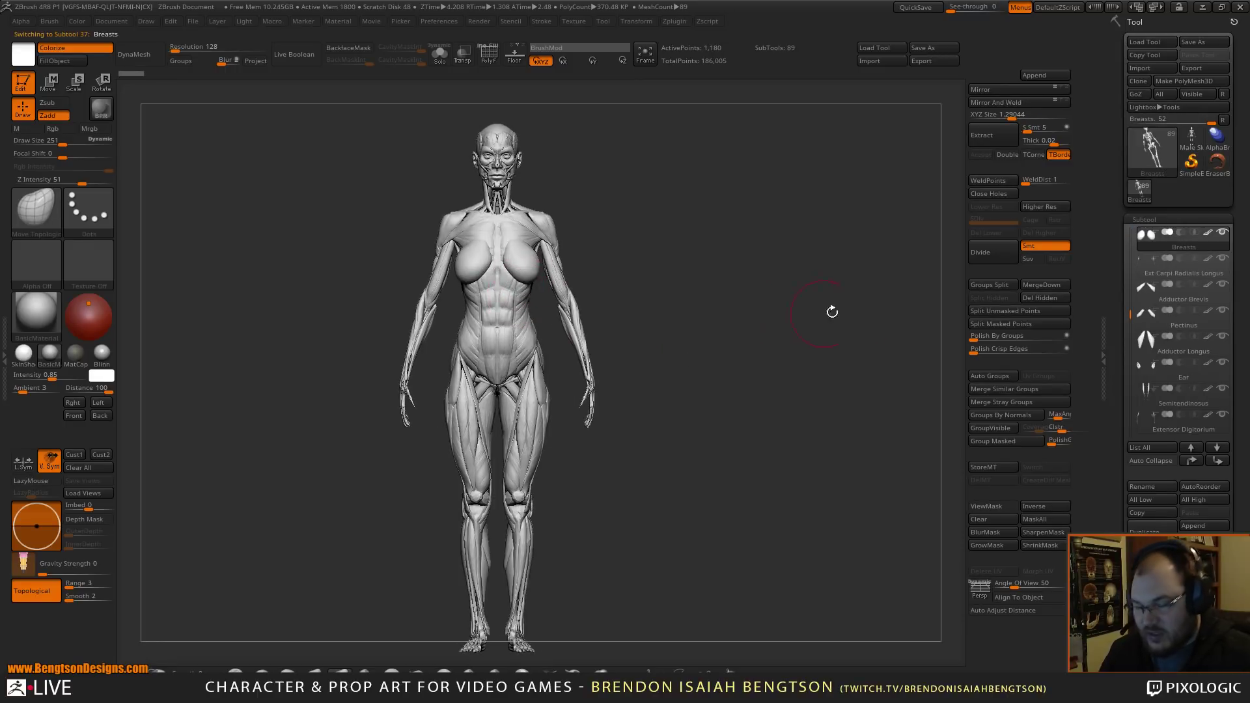
left_click(1152, 563)
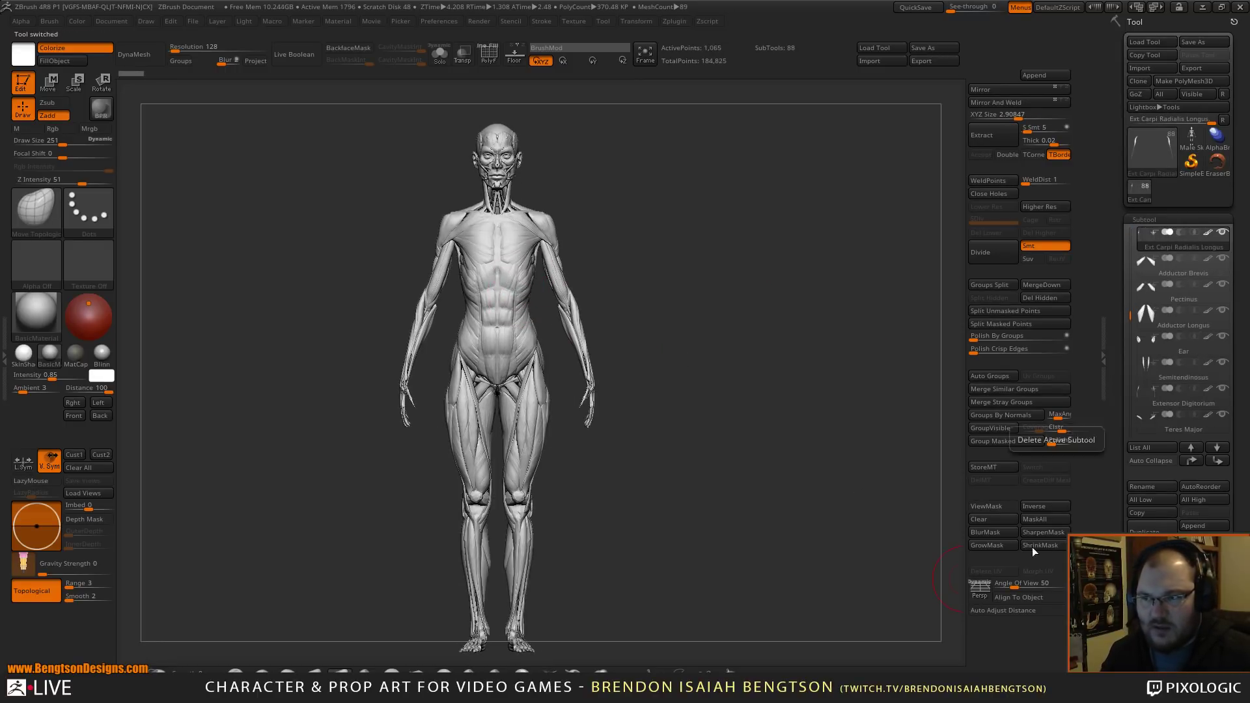
- Make the anatomy model's skeleton the active subtool and raise it one subdivision level
left_click_drag(760, 393, 801, 522, "alt")
mouse_move(764, 221)
left_mouse_down("alt")
mouse_move(816, 359)
mouse_move(872, 401)
mouse_move(911, 403)
mouse_move(835, 405)
mouse_move(834, 340)
mouse_move(827, 378)
mouse_move(876, 398)
mouse_move(846, 402)
mouse_move(834, 427)
mouse_move(829, 382)
mouse_move(792, 376)
mouse_move(790, 424)
mouse_move(810, 419)
mouse_move(778, 407)
left_mouse_up("alt")
left_click(528, 301, "alt")
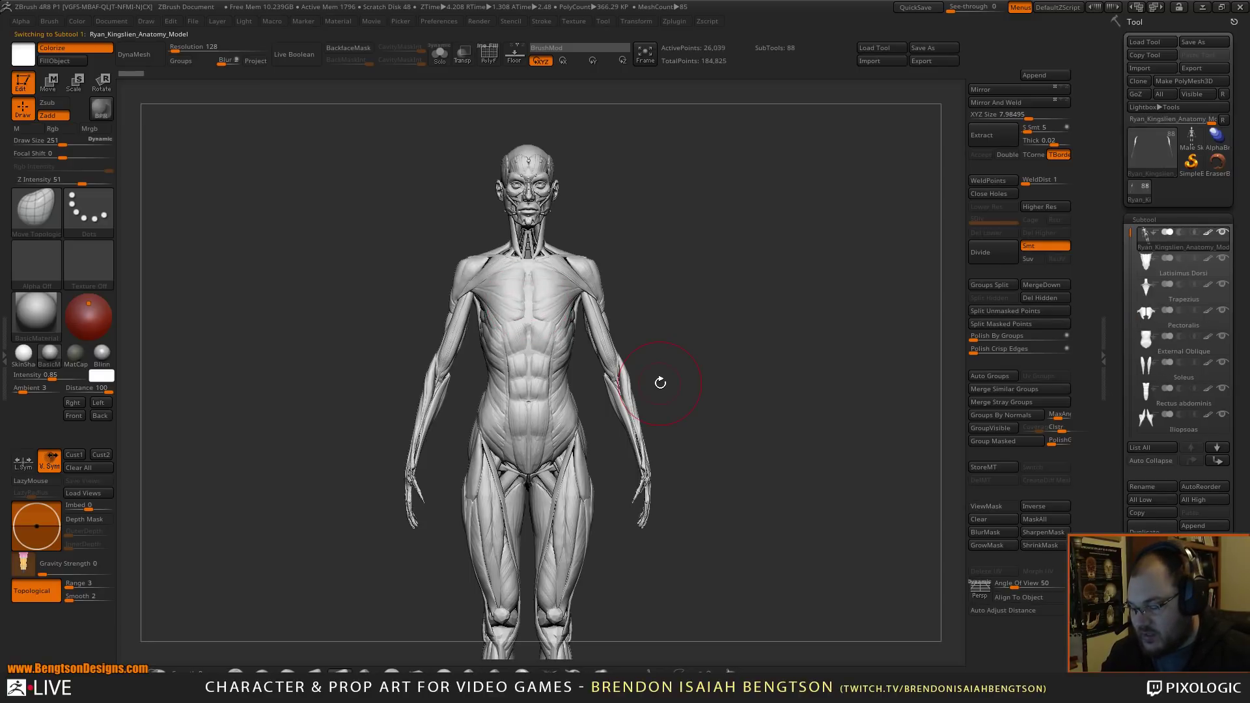
key("d")
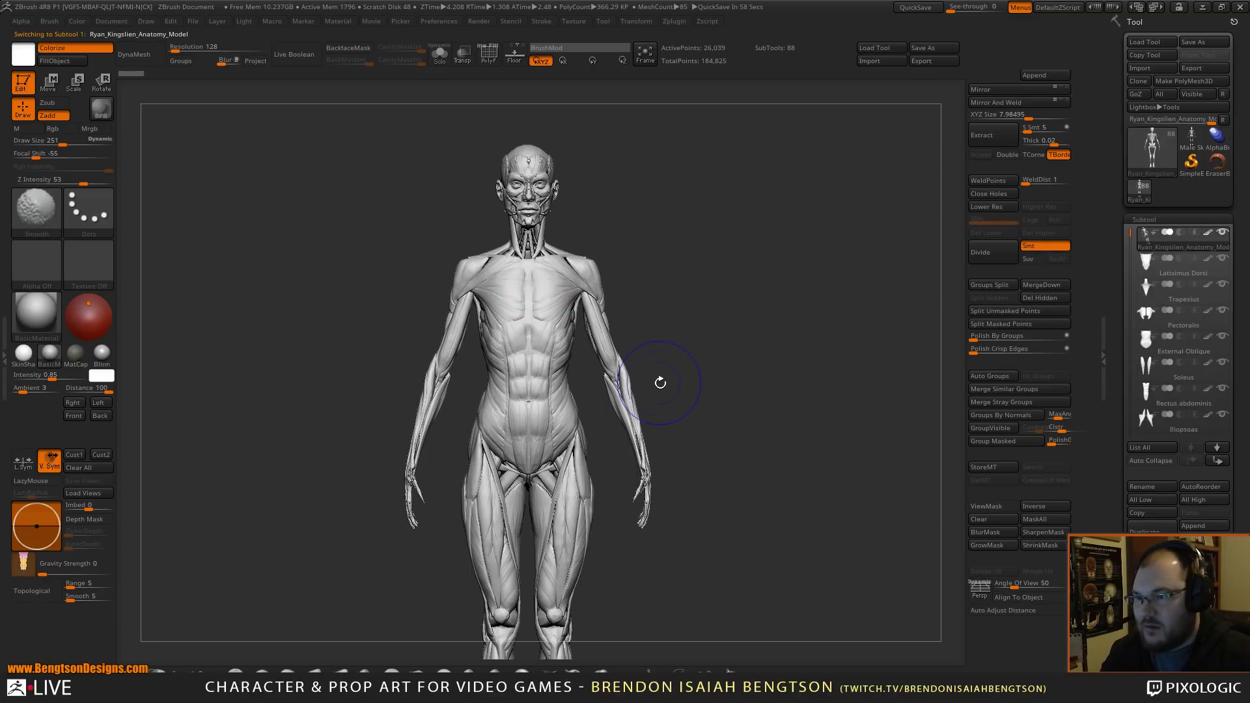
left_click_drag(779, 317, 787, 448)
scroll(669, 265, "up", 2)
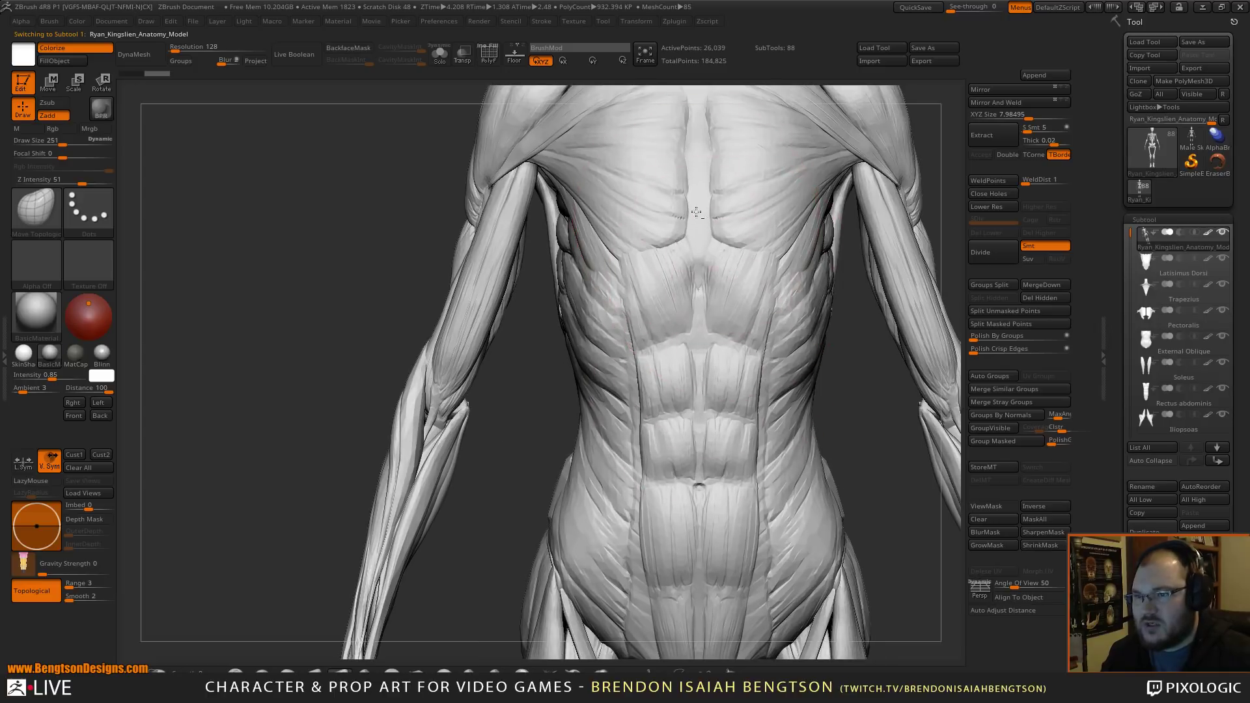
- Turn on the polyframe display and isolate the skeleton subtool in Solo mode
scroll(676, 363, "up", 2)
key("shift+f")
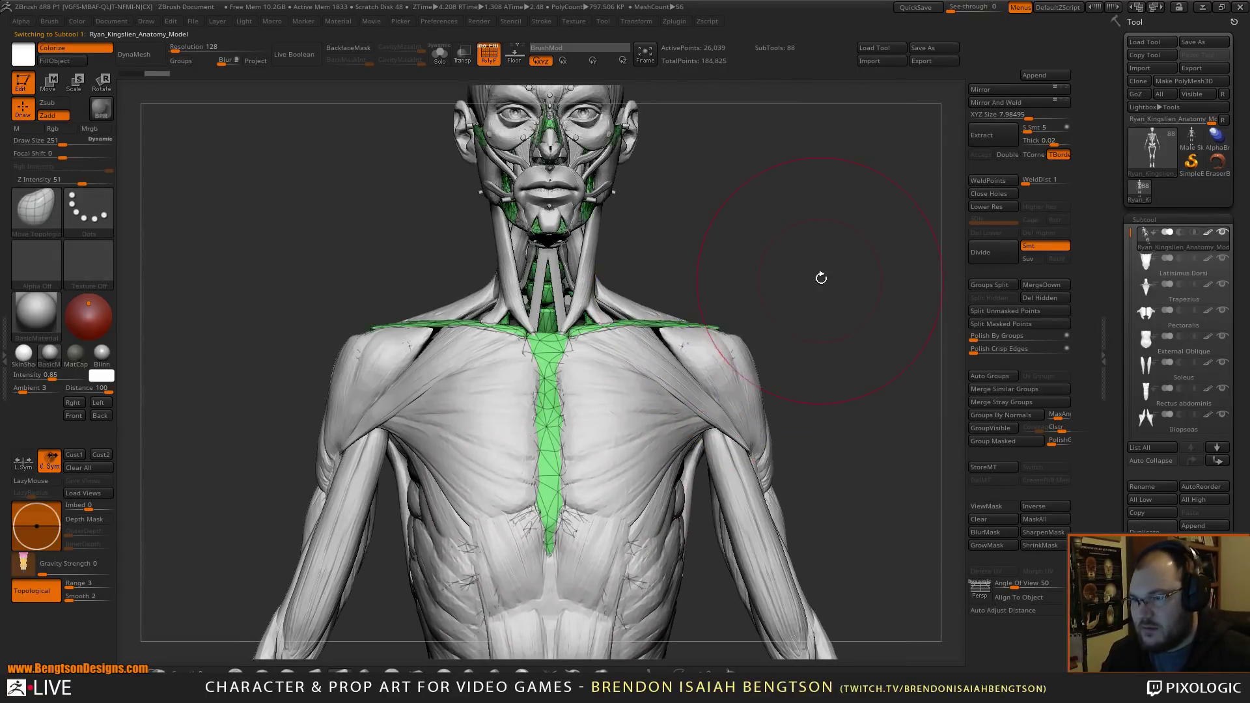
key("ctrl+shift+s")
left_click_drag(807, 312, 676, 198, "alt")
left_click_drag(748, 351, 772, 357)
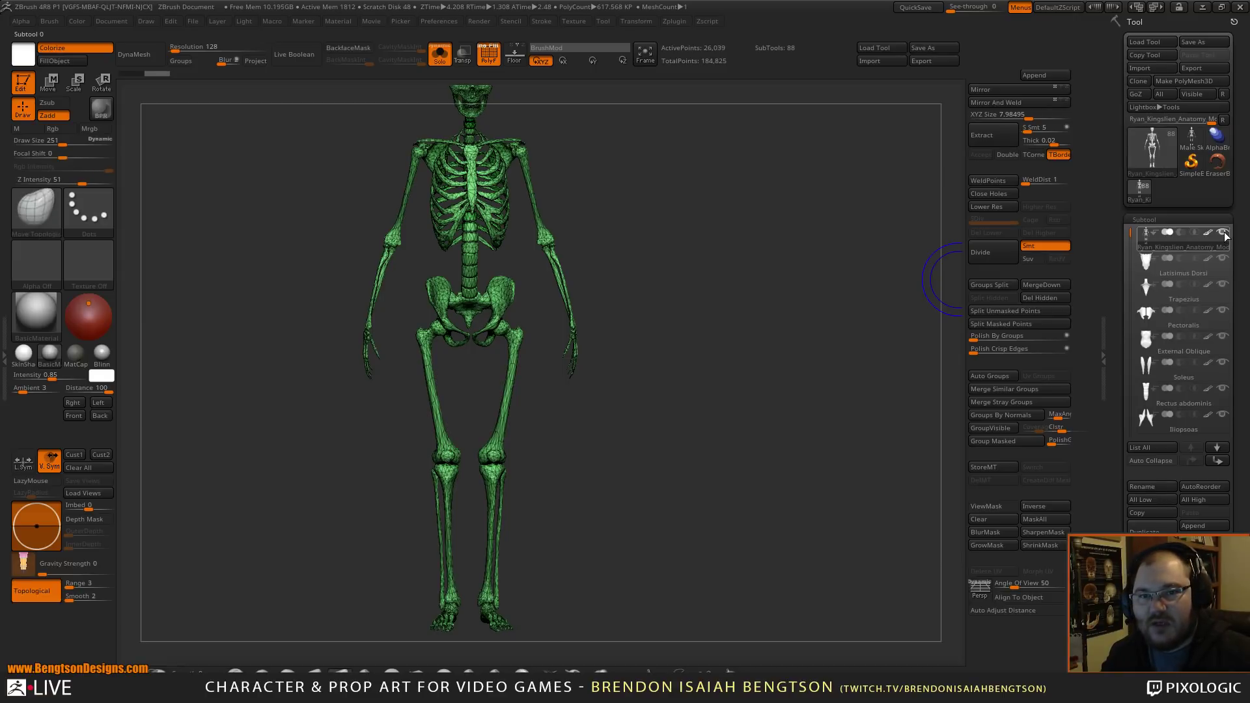
- Hide every subtool except the skeleton, delete them with SubTool Master's Delete Invis, and turn off the polyframe display
left_click(1210, 270)
mouse_move(780, 317)
left_mouse_down()
mouse_move(770, 295)
mouse_move(777, 323)
left_mouse_up()
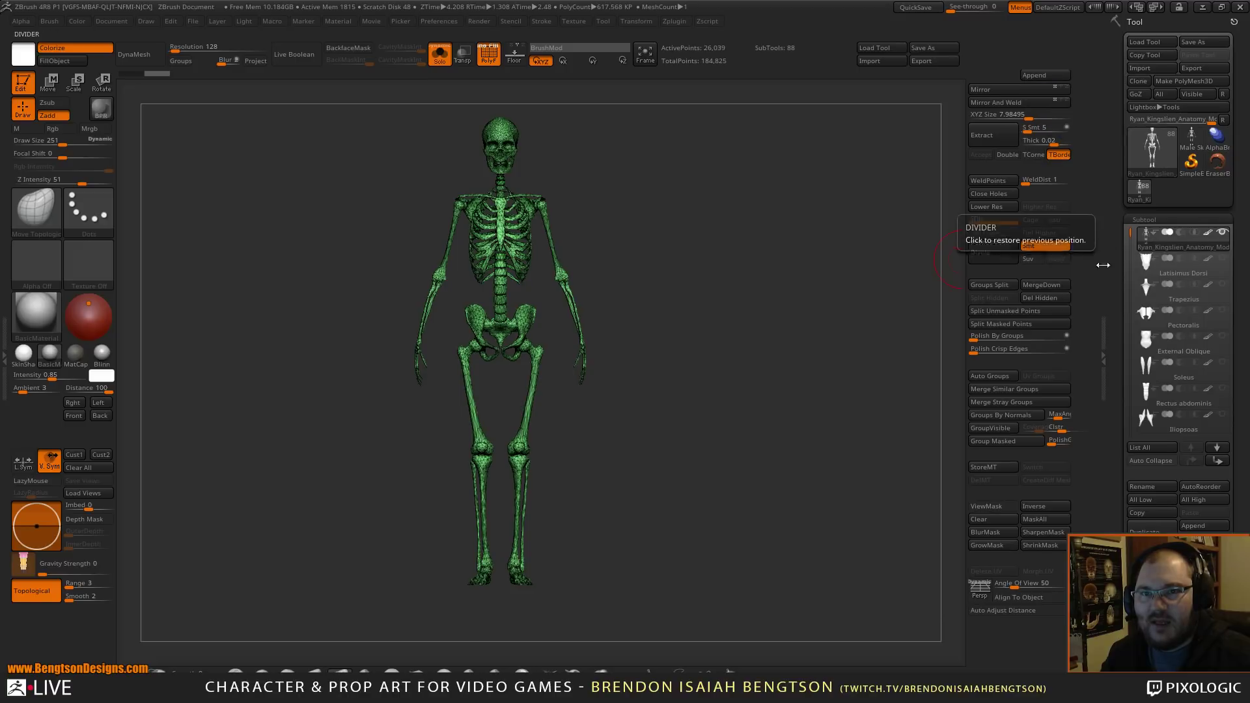
left_click_drag(1120, 286, 1119, 26)
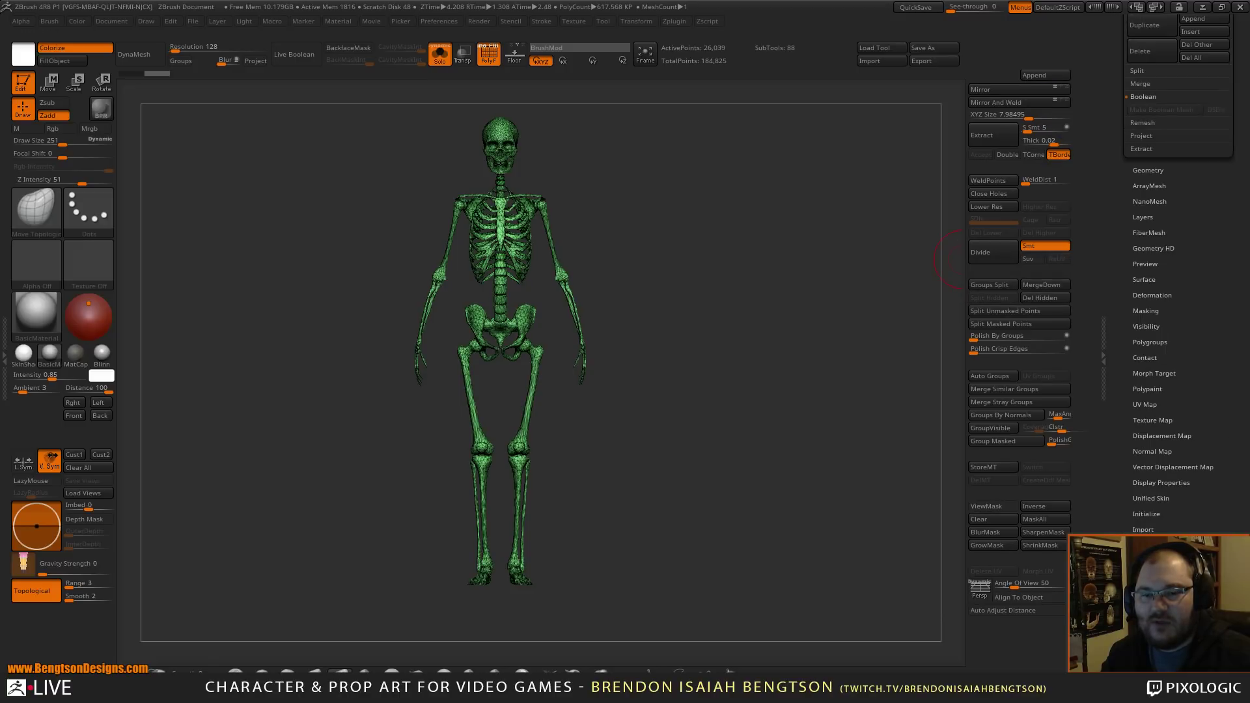
scroll(1154, 516, "down", 5)
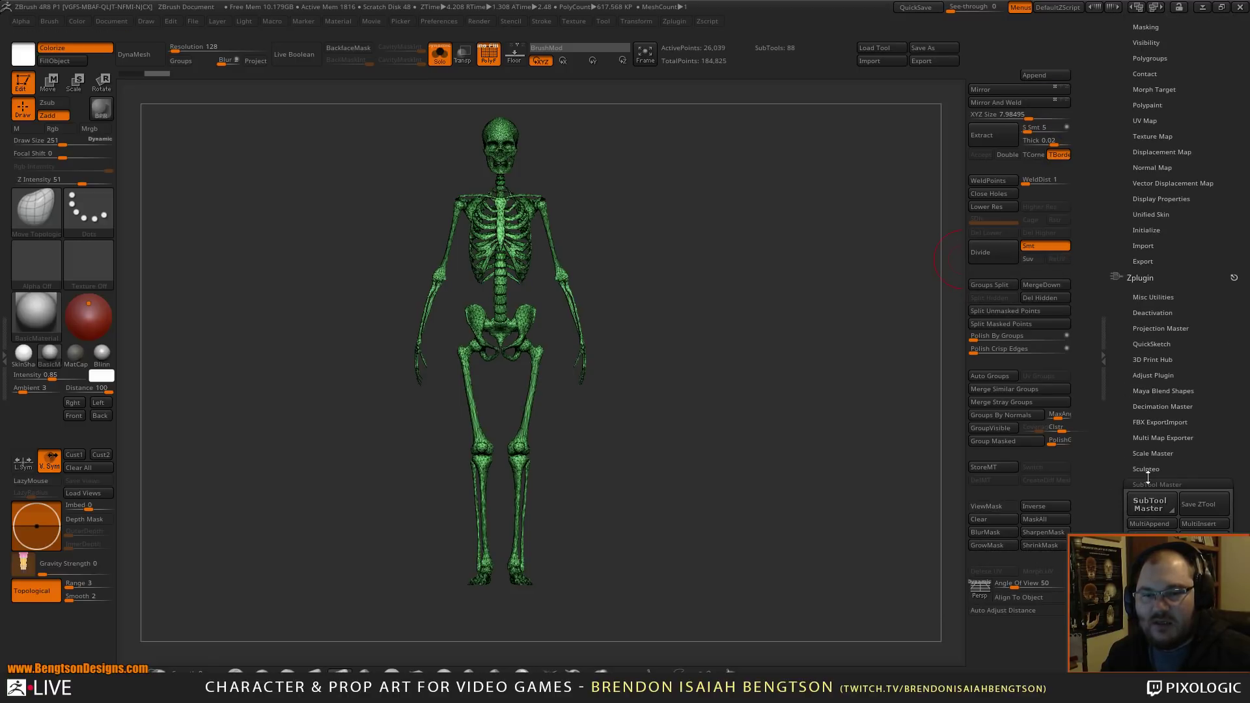
scroll(1172, 482, "down", 2)
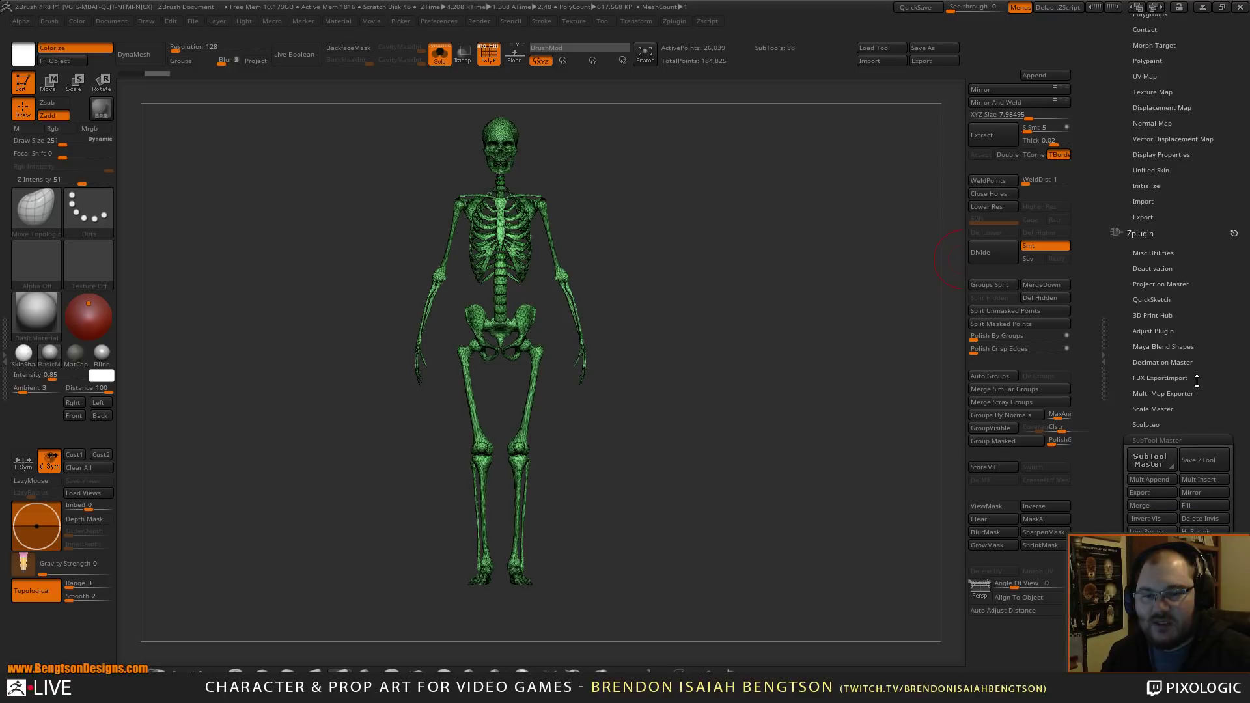
left_click(1202, 518)
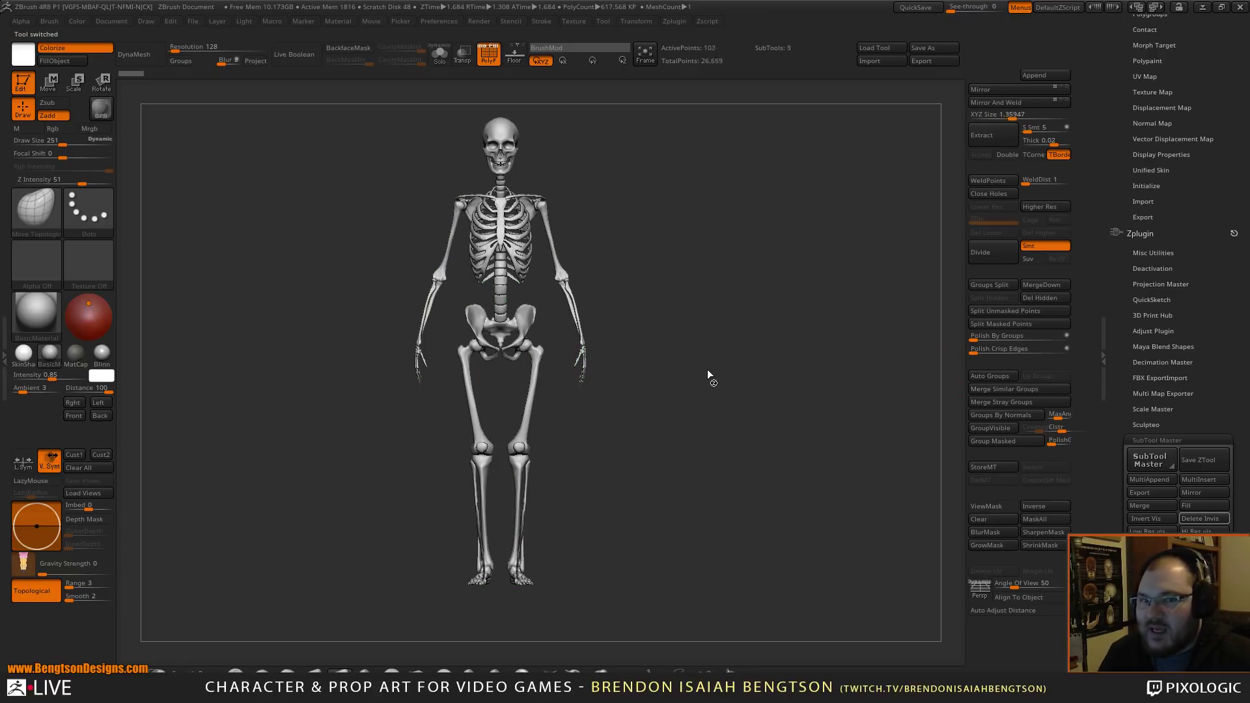
key("shift")
key("shift+f")
- Examine the isolated skeleton's rib cage, pelvis, arms and legs from the front, the back and angled views
left_click_drag(628, 279, 651, 326, "alt")
mouse_move(779, 418)
left_mouse_down()
mouse_move(740, 420)
mouse_move(784, 433)
left_mouse_up()
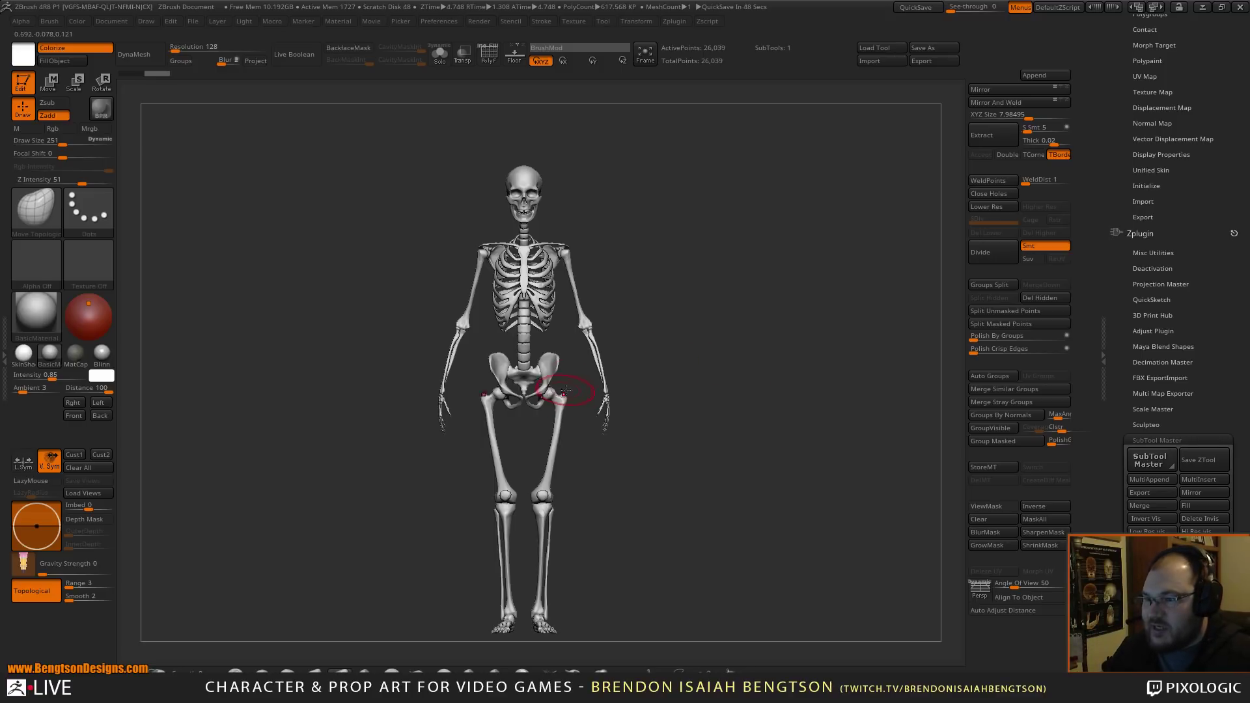
mouse_move(759, 339)
left_mouse_down("alt")
mouse_move(753, 297)
mouse_move(779, 323)
mouse_move(807, 312)
mouse_move(797, 411)
left_mouse_up("alt")
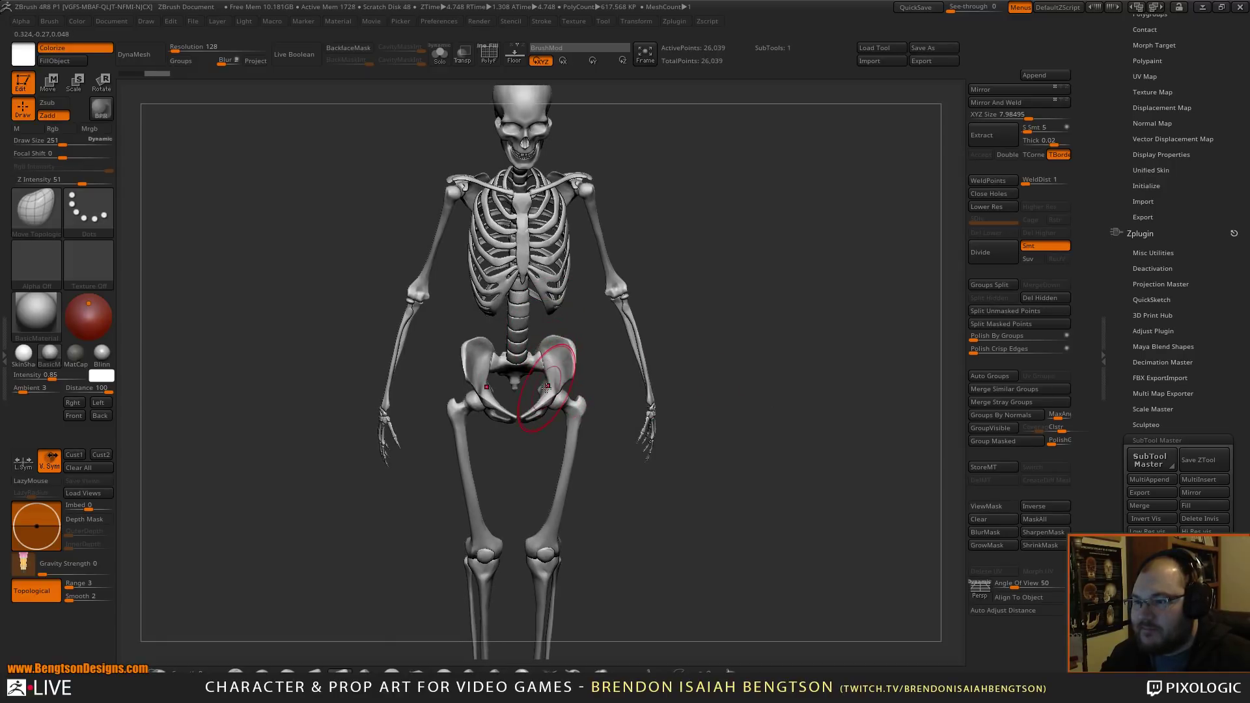
mouse_move(736, 354)
left_mouse_down("alt")
mouse_move(773, 431)
mouse_move(792, 321)
mouse_move(789, 375)
left_mouse_up("alt")
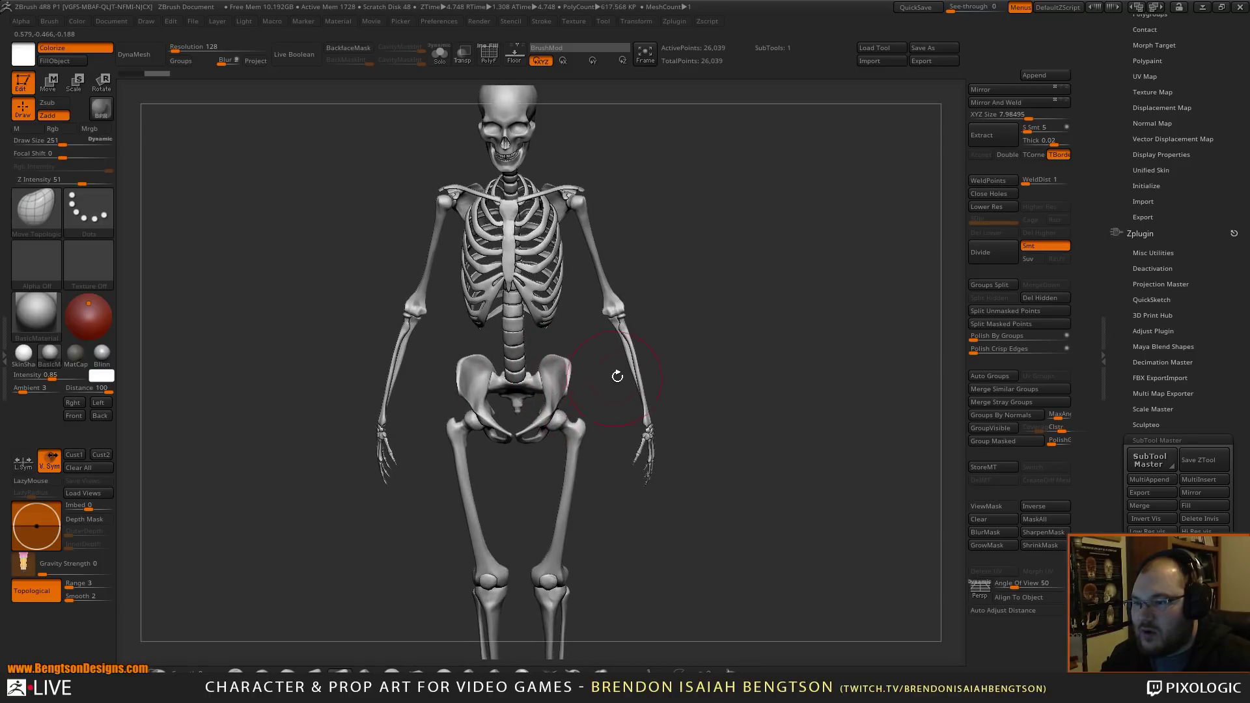
left_click_drag(744, 332, 647, 334)
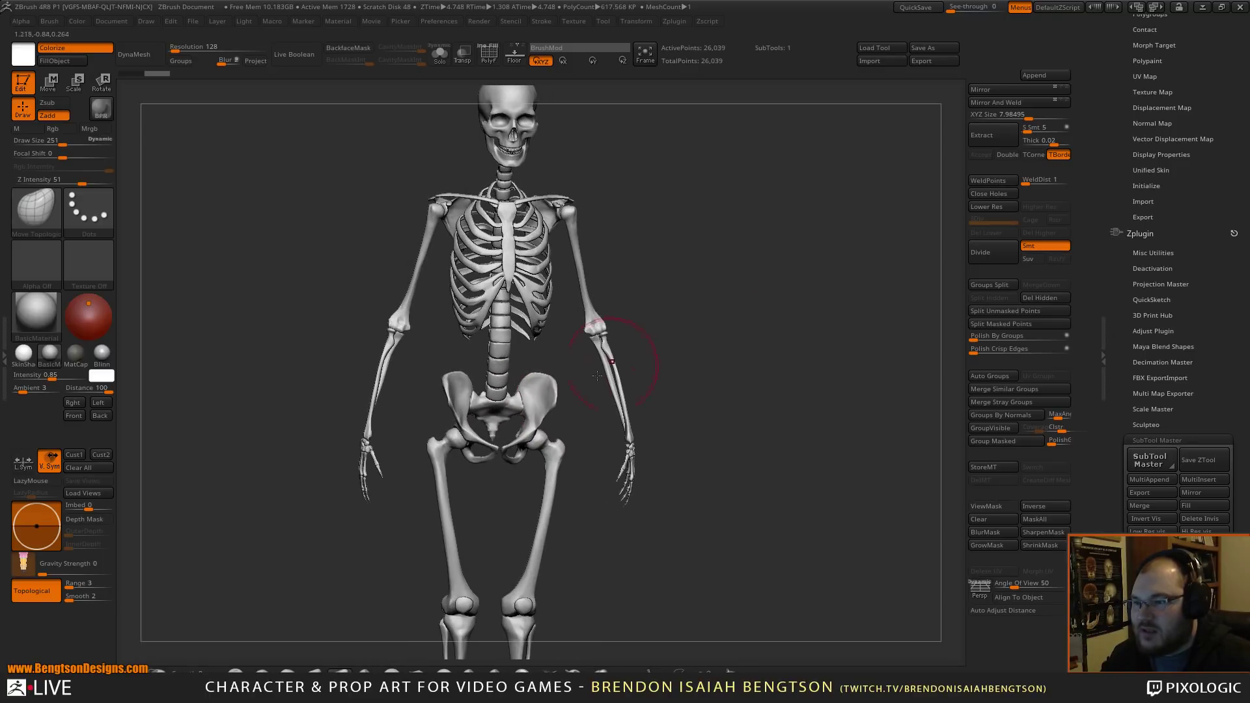
mouse_move(23, 354)
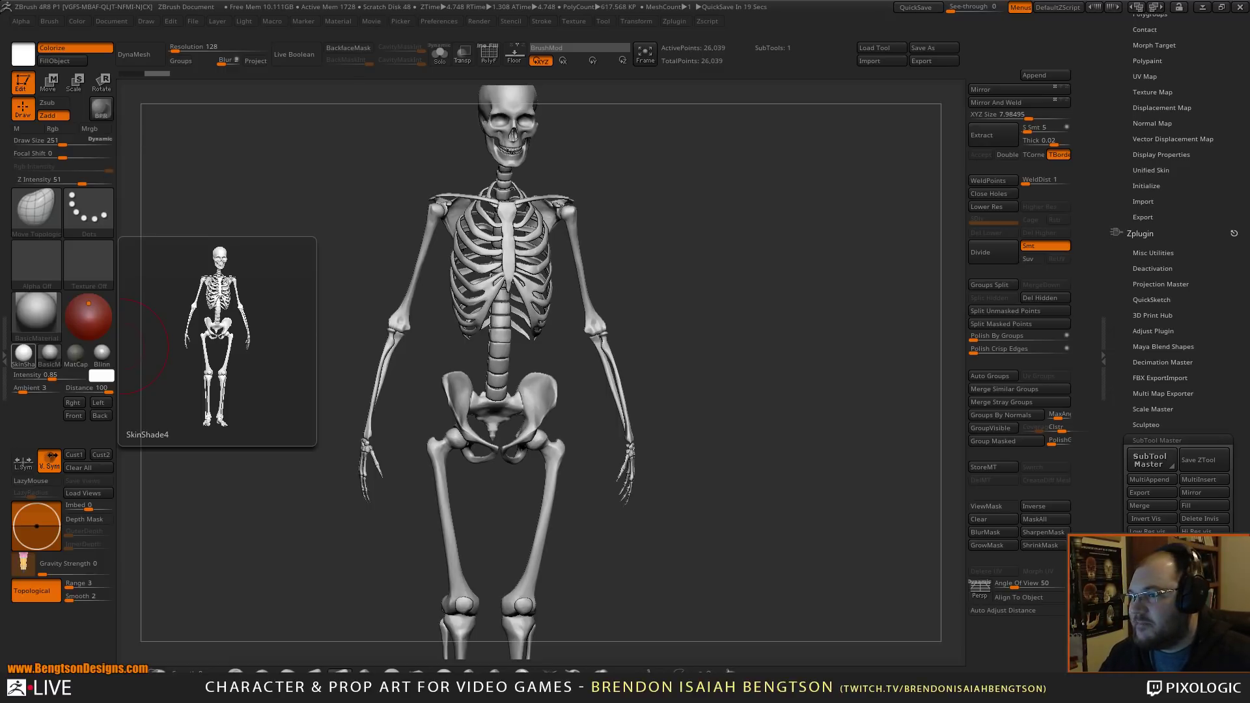
mouse_move(689, 262)
left_mouse_down("shift")
mouse_move(664, 244)
mouse_move(705, 272)
left_mouse_up("shift")
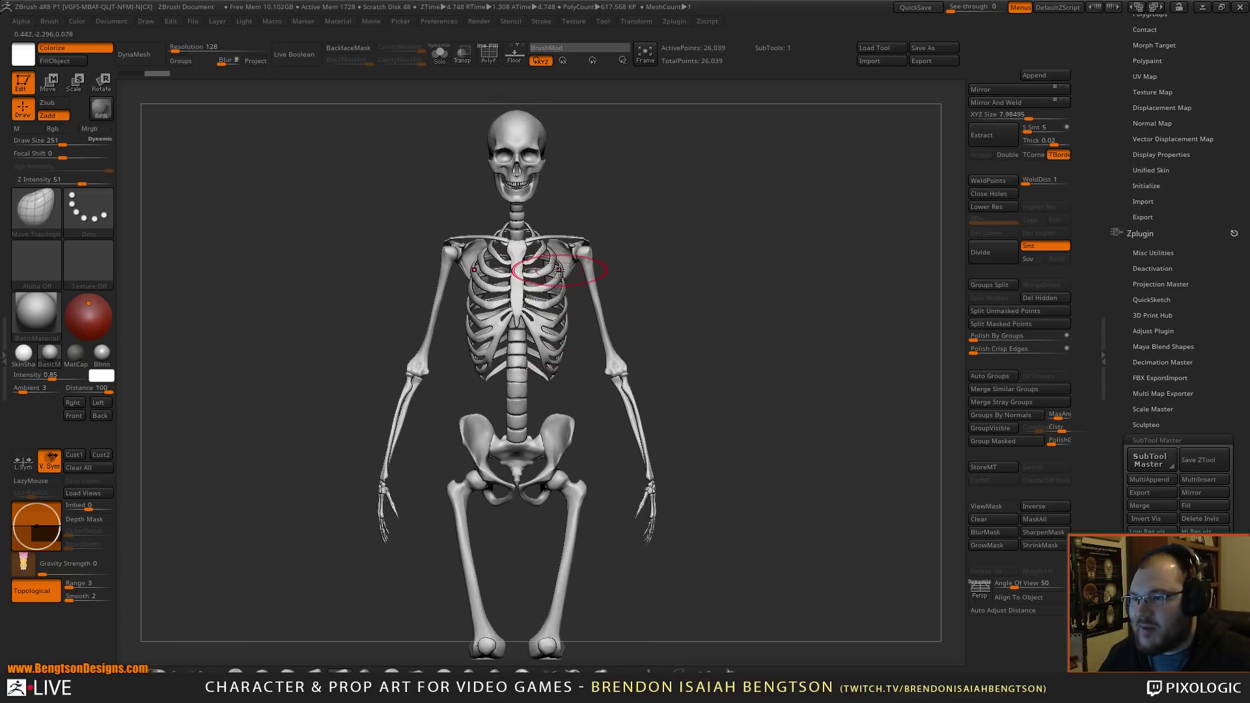
left_click_drag(739, 354, 698, 135, "alt")
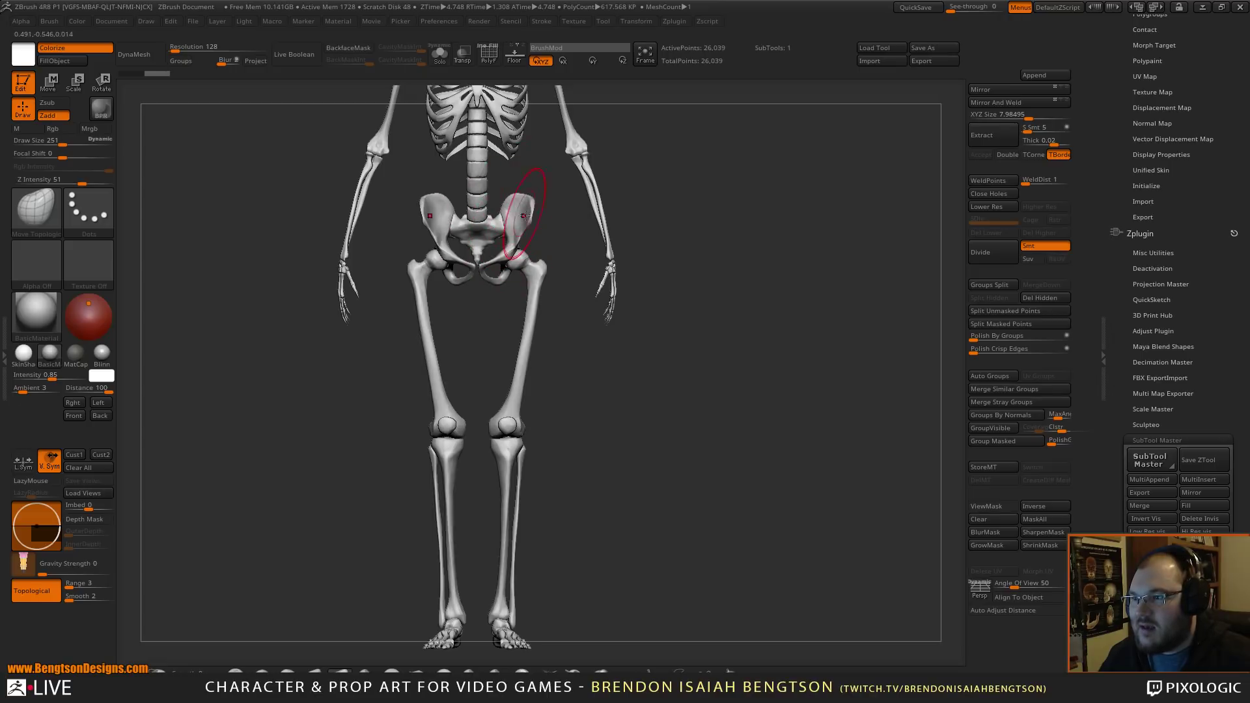
mouse_move(685, 185)
left_mouse_down("alt")
mouse_move(697, 293)
mouse_move(762, 293)
mouse_move(760, 315)
mouse_move(720, 295)
mouse_move(423, 280)
left_mouse_up("alt")
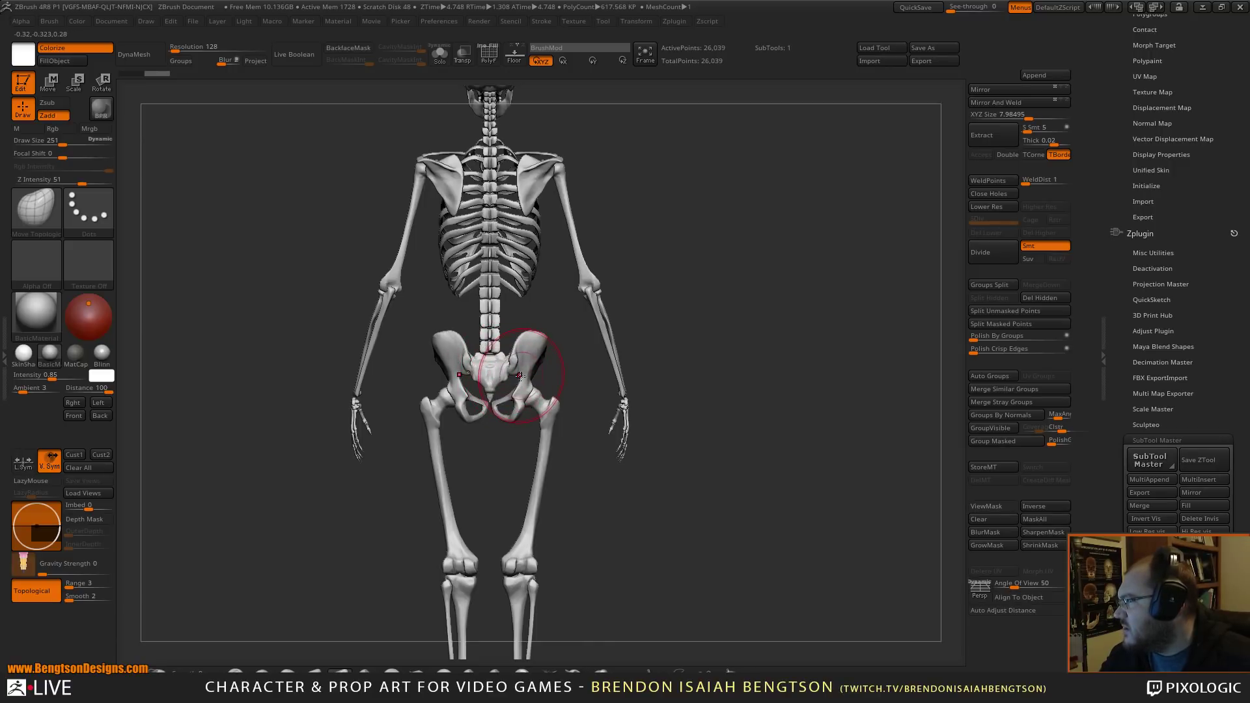
left_click_drag(657, 297, 817, 313)
left_click_drag(811, 402, 735, 369, "alt")
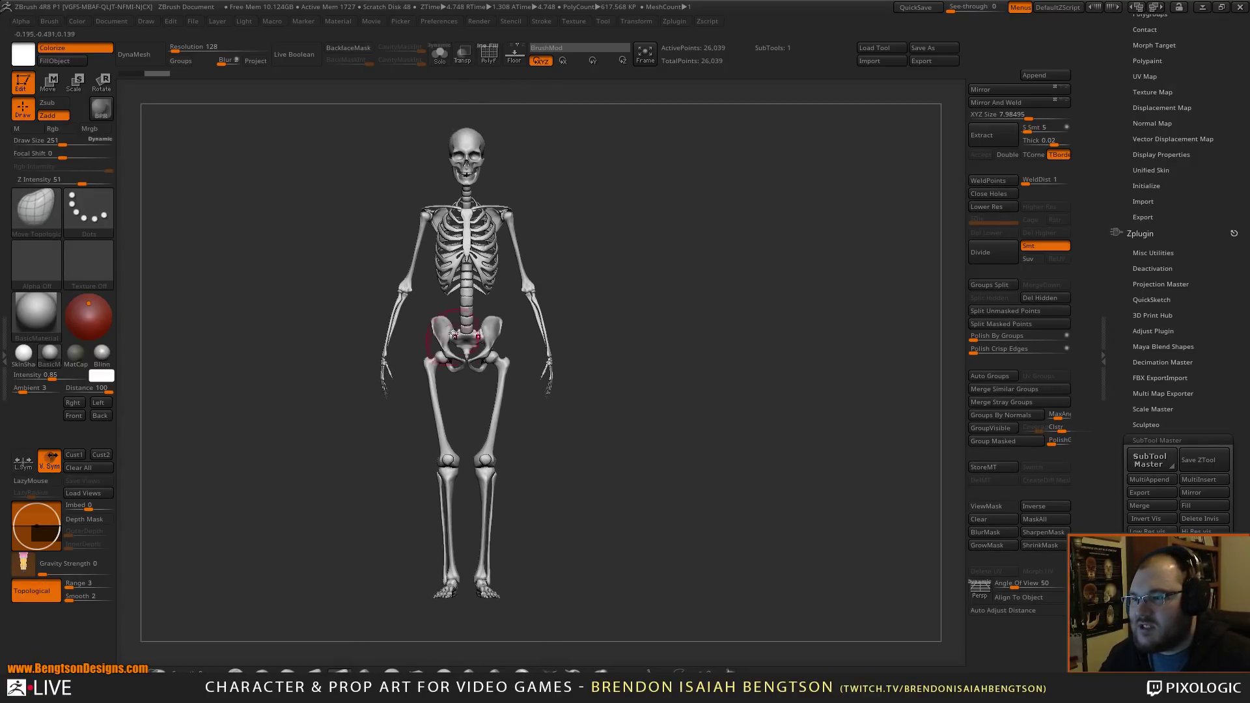
- Compare the Male Skeleton 01 tool with the anatomy model's skeleton by switching between them, finishing on Male Skeleton 01
mouse_move(1118, 49)
left_mouse_down()
mouse_move(1122, 163)
mouse_move(1112, 77)
mouse_move(1104, 207)
left_mouse_up()
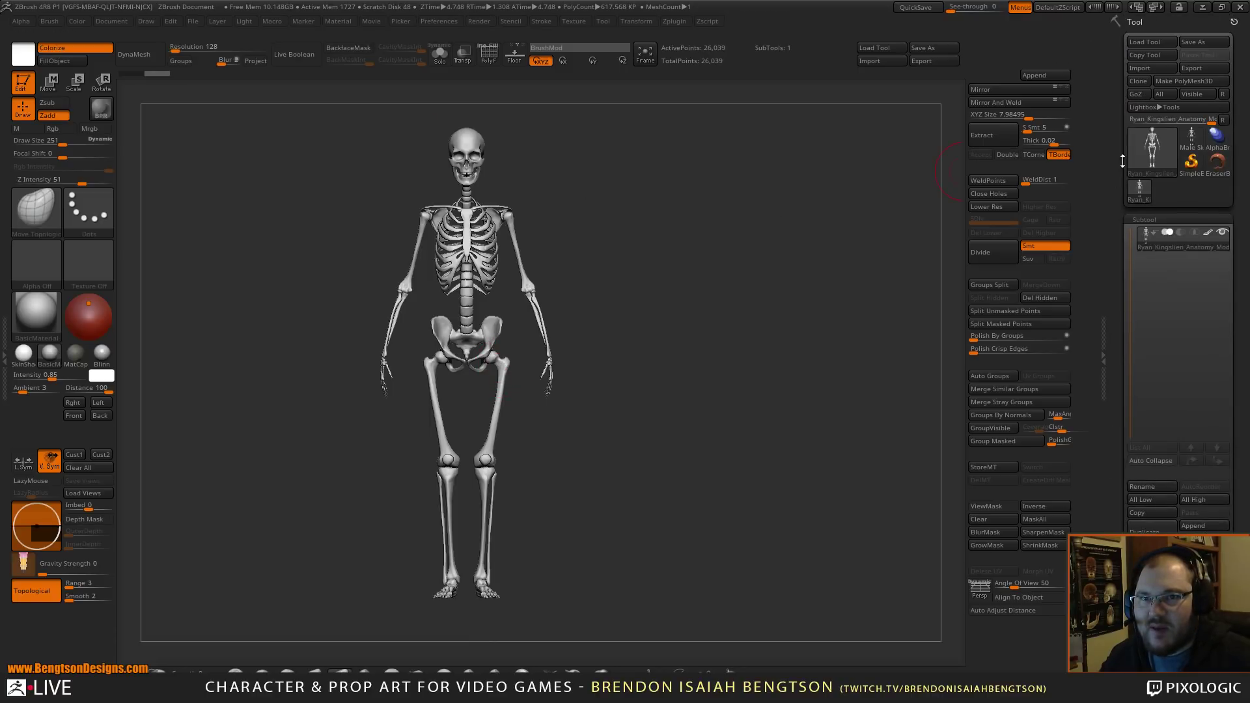
left_click(1189, 134)
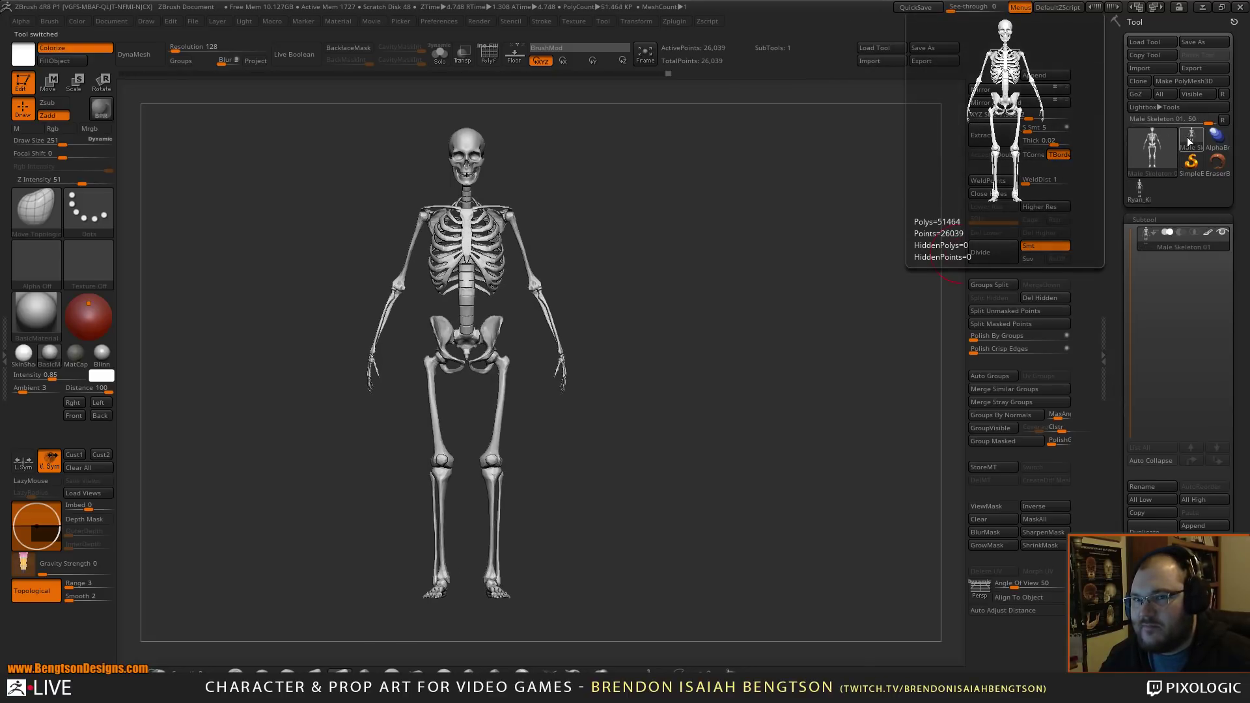
left_click(1139, 190)
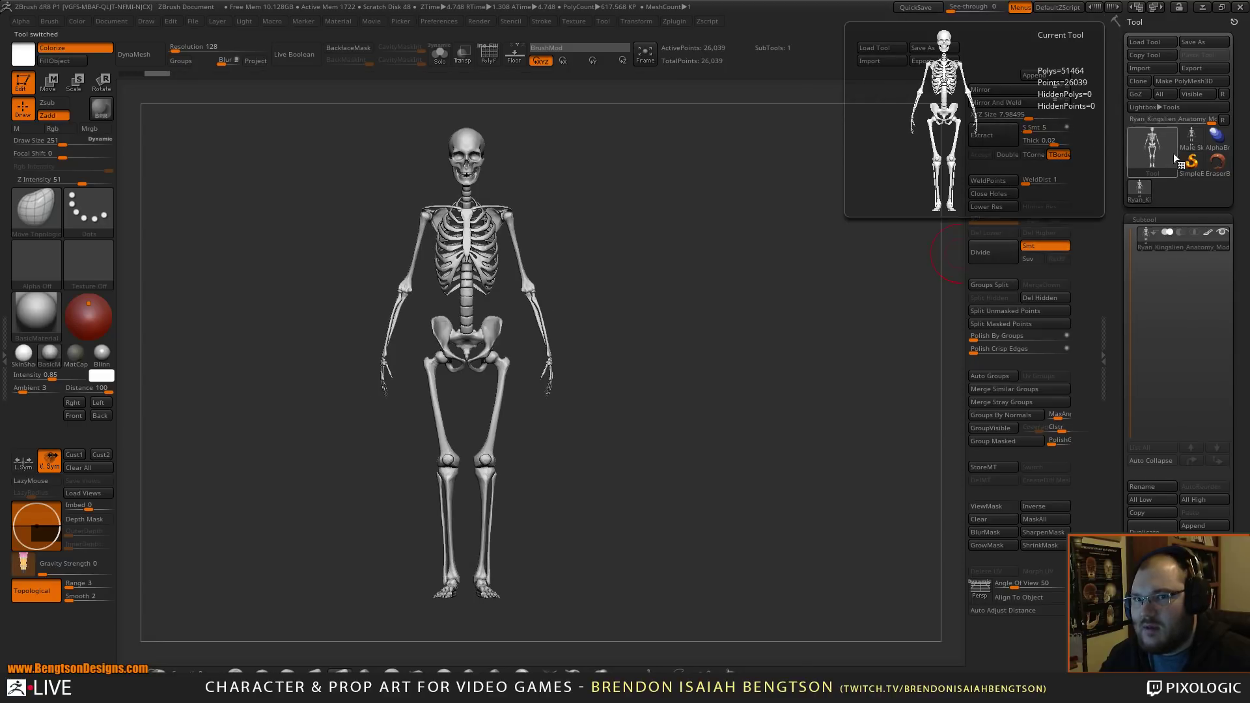
left_click(1190, 132)
left_click_drag(739, 312, 563, 302)
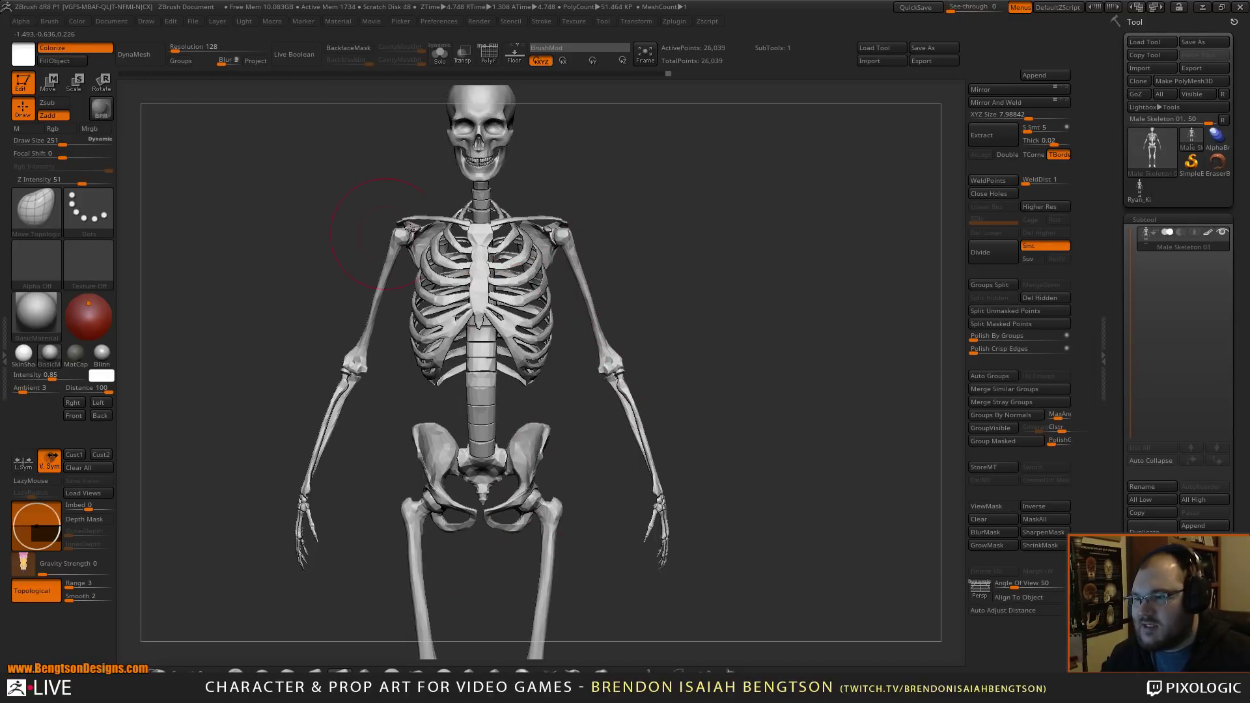
left_click_drag(912, 325, 798, 268)
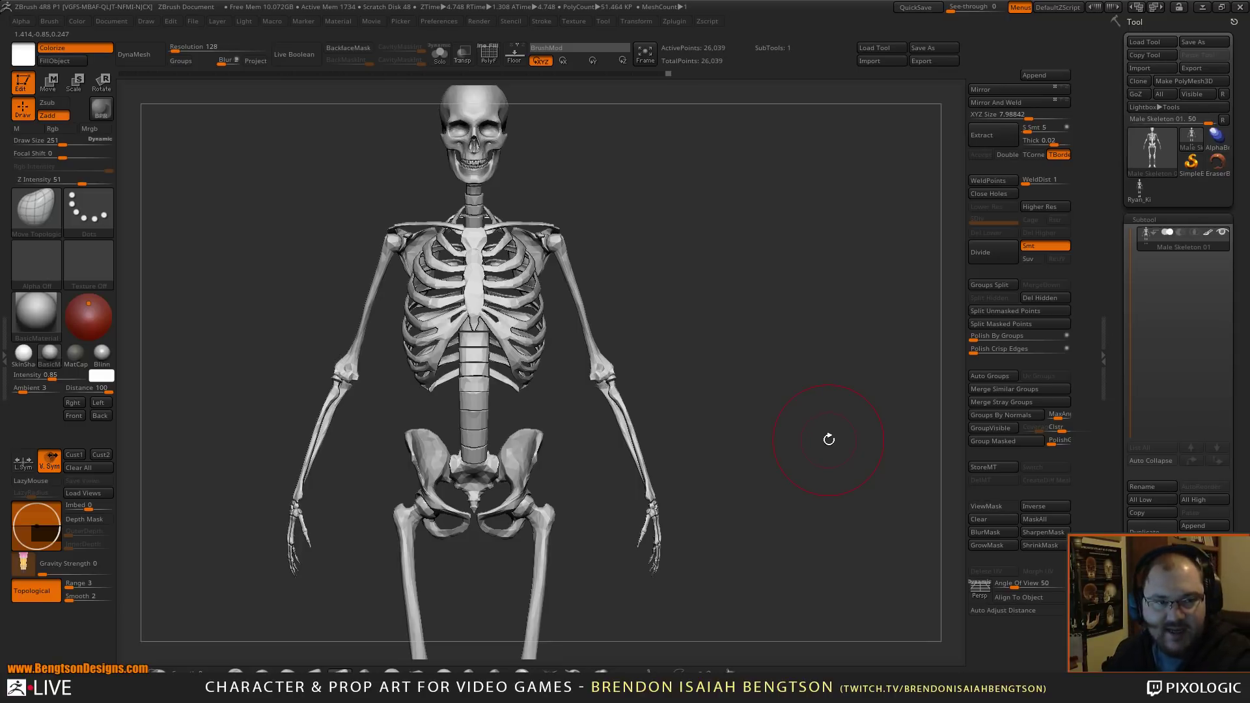
- Insert a mirrored pair of Sphere 32 meshes over the upper ribs beside the sternum with the IMM Primitives brush
mouse_move(819, 334)
left_mouse_down()
mouse_move(803, 295)
mouse_move(818, 345)
mouse_move(769, 289)
mouse_move(805, 337)
mouse_move(812, 313)
left_mouse_up()
key("b")
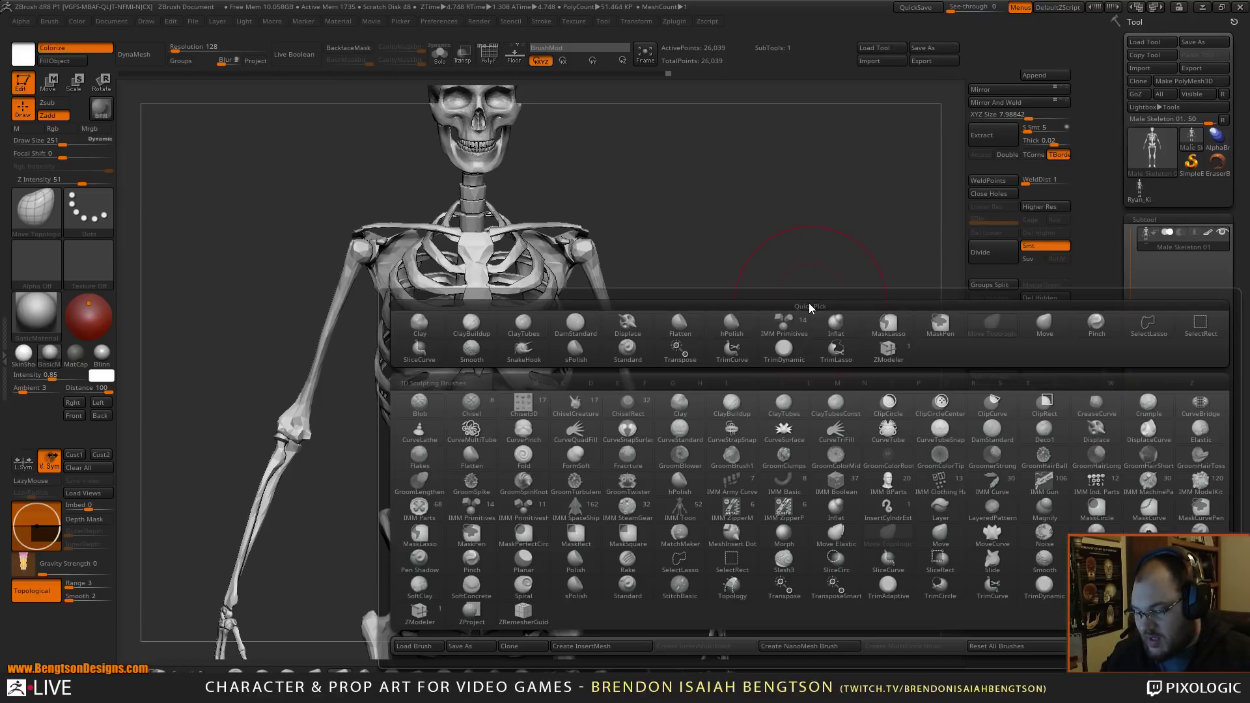
key("i")
key("p")
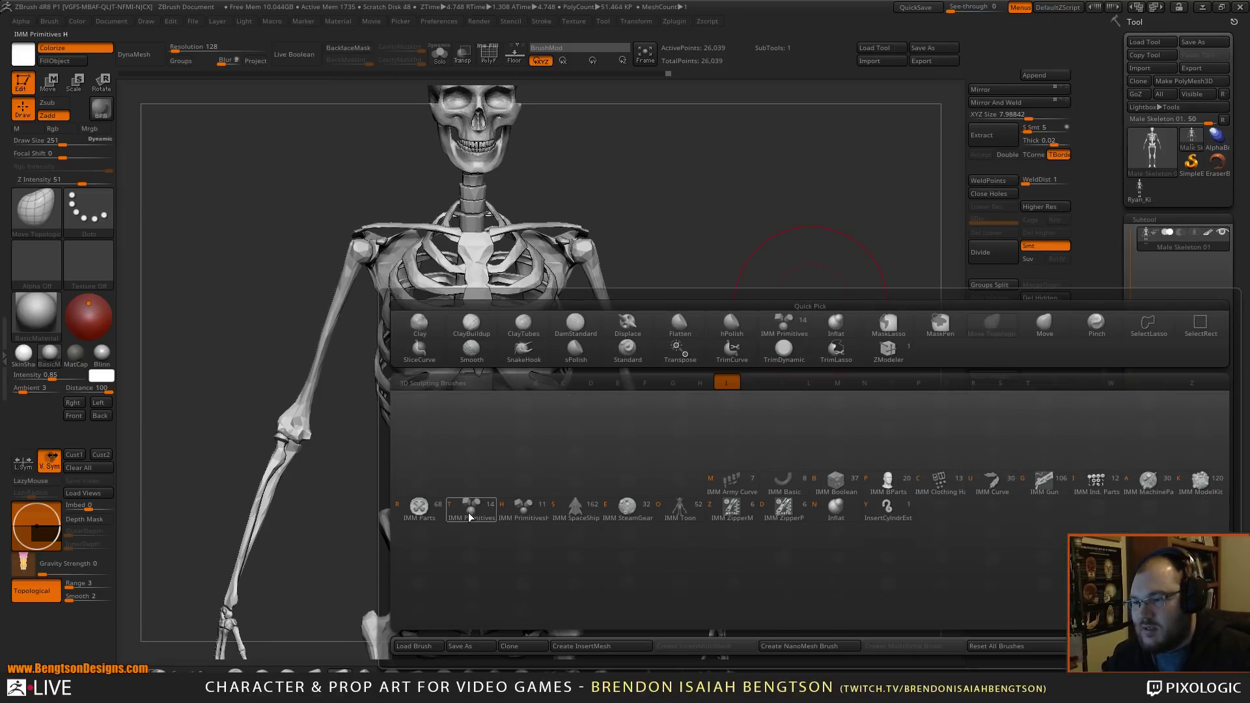
left_click_drag(681, 232, 879, 156)
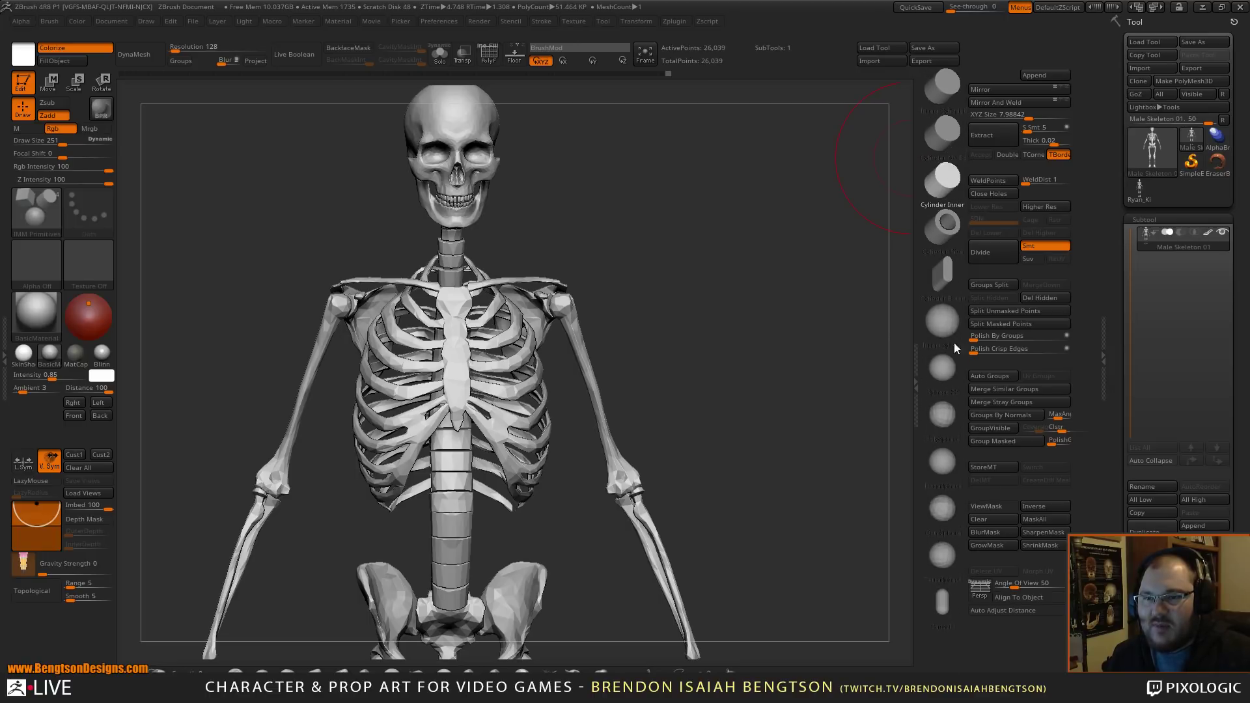
left_click_drag(752, 346, 716, 371)
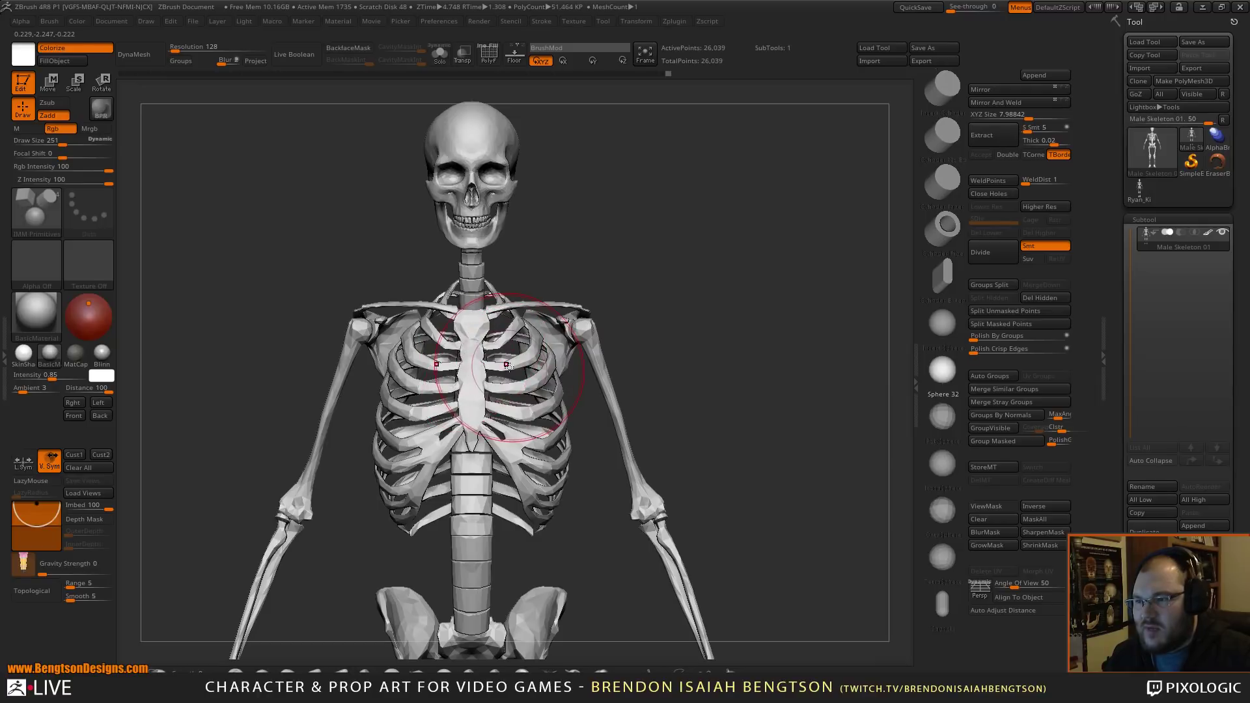
left_click_drag(501, 344, 524, 390)
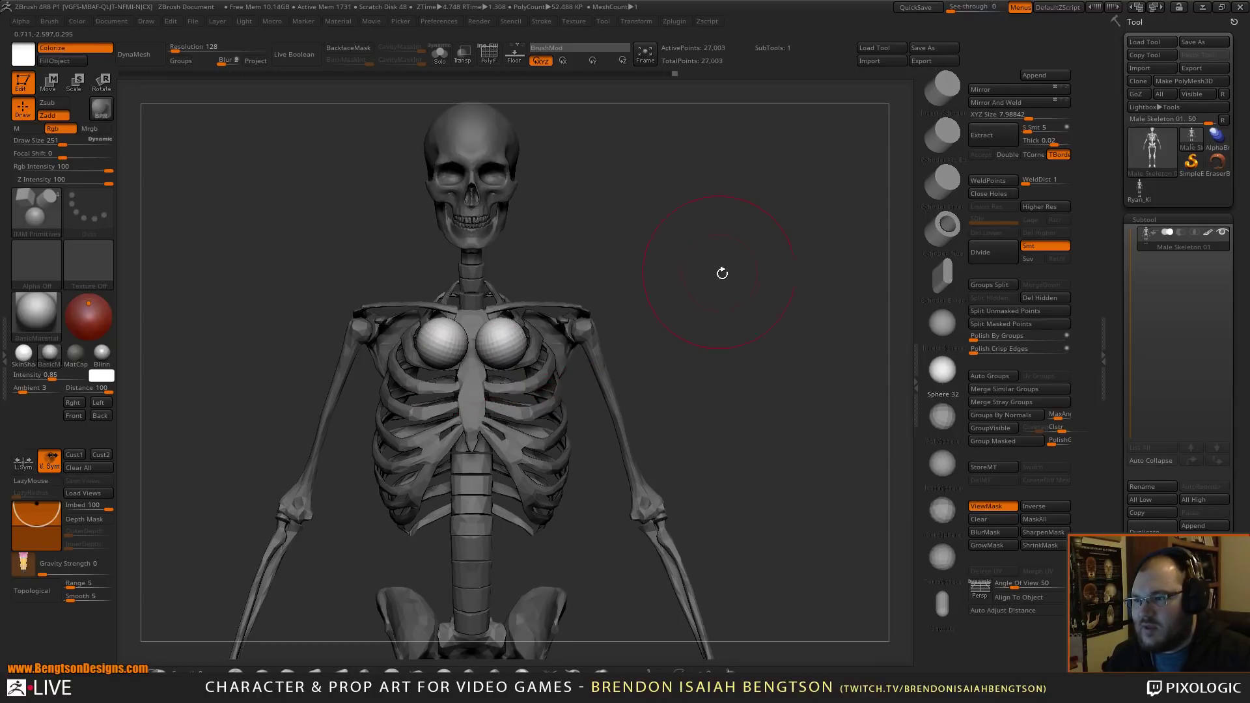
- Split the unmasked spheres into their own subtool, make that subtool active and DynaMesh it at resolution 128
left_click(977, 311)
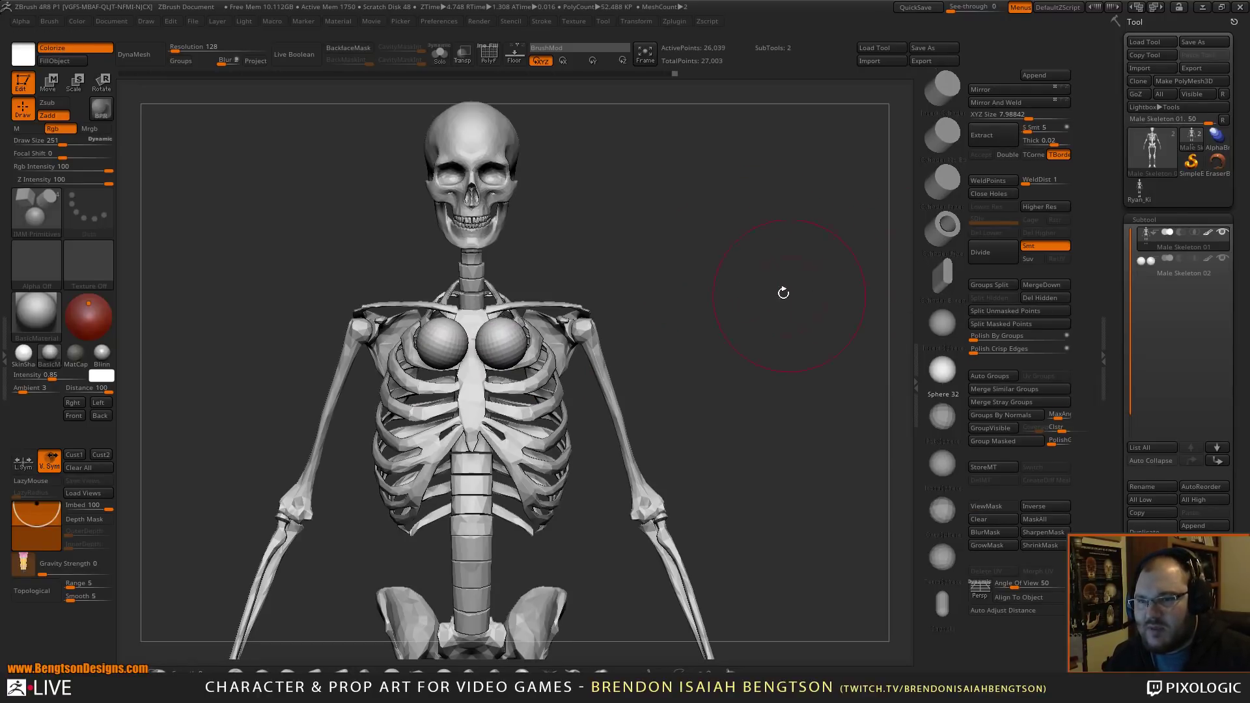
left_click_drag(719, 290, 752, 334, "alt")
left_click(524, 368, "alt")
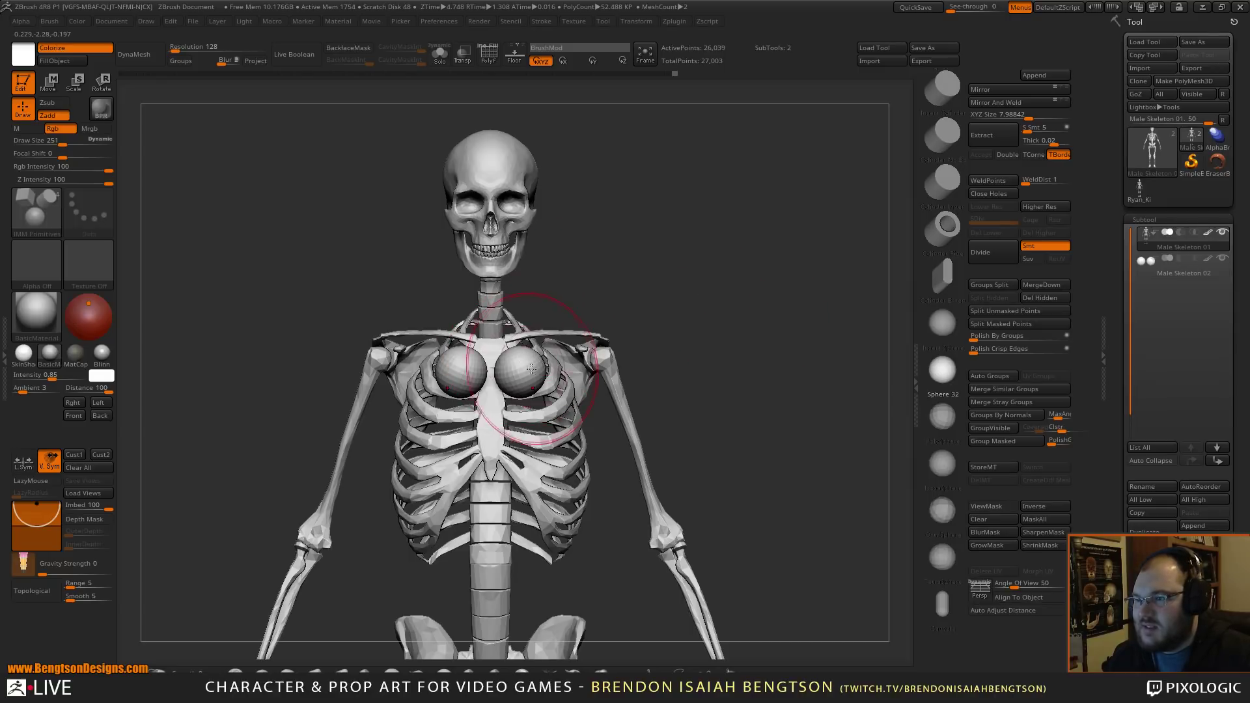
left_click_drag(690, 282, 326, 156)
left_click(136, 56)
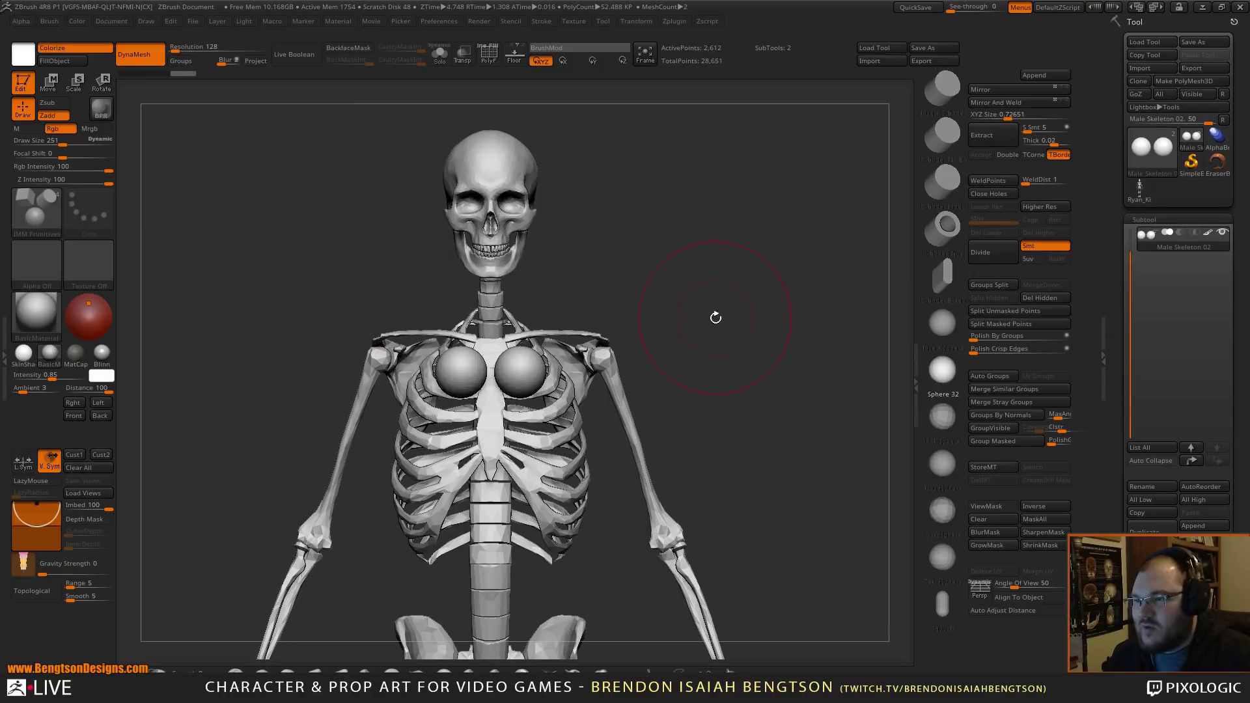
- Shape the two spheres into broad pectoral forms over the upper ribs with the Move Topological brush, using symmetry
left_click_drag(713, 315, 671, 256)
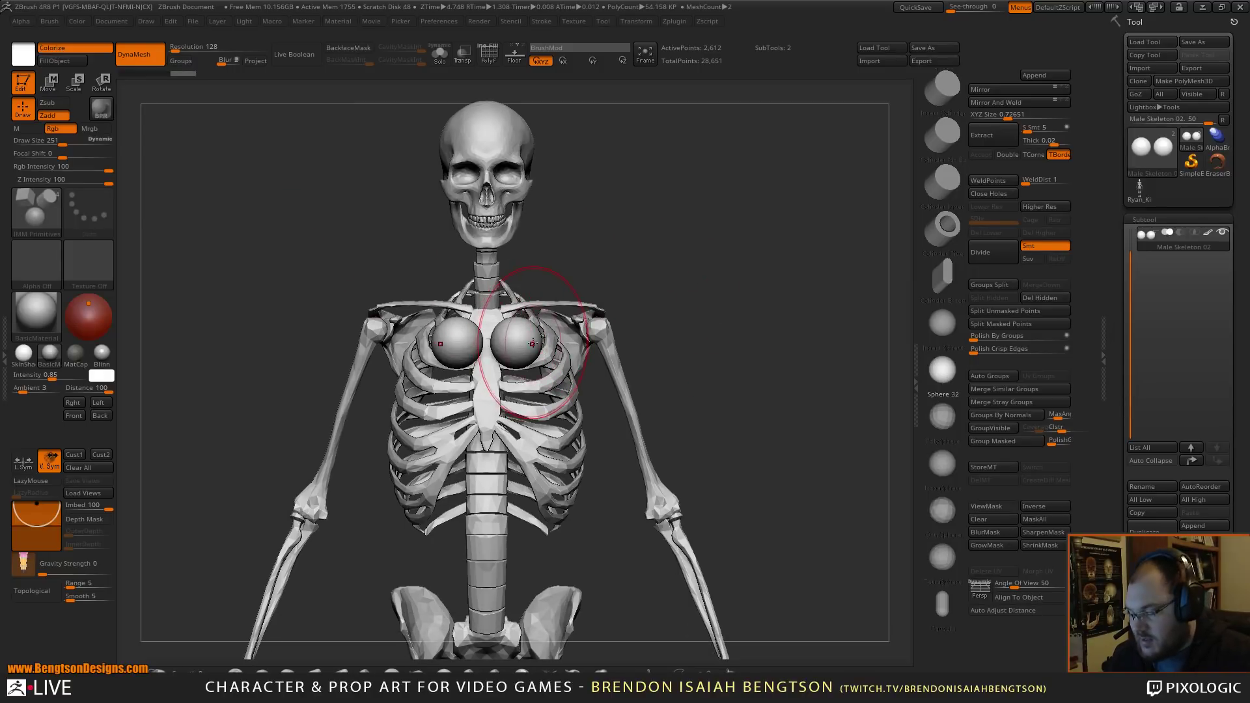
key("b")
key("m")
key("t")
mouse_move(561, 370)
left_mouse_down()
mouse_move(582, 410)
mouse_move(532, 414)
mouse_move(534, 339)
mouse_move(518, 339)
mouse_move(549, 391)
mouse_move(553, 333)
mouse_move(747, 270)
mouse_move(714, 383)
mouse_move(566, 402)
left_mouse_up()
left_click_drag(630, 336, 626, 347)
left_click_drag(803, 243, 797, 275)
mouse_move(720, 250)
left_mouse_down()
mouse_move(708, 255)
mouse_move(731, 249)
left_mouse_up()
left_click_drag(686, 307, 621, 313)
mouse_move(625, 384)
left_mouse_down()
mouse_move(584, 405)
mouse_move(613, 391)
left_mouse_up()
mouse_move(796, 295)
left_mouse_down()
mouse_move(785, 280)
mouse_move(797, 282)
mouse_move(777, 279)
mouse_move(770, 237)
mouse_move(746, 303)
mouse_move(758, 354)
mouse_move(754, 329)
left_mouse_up()
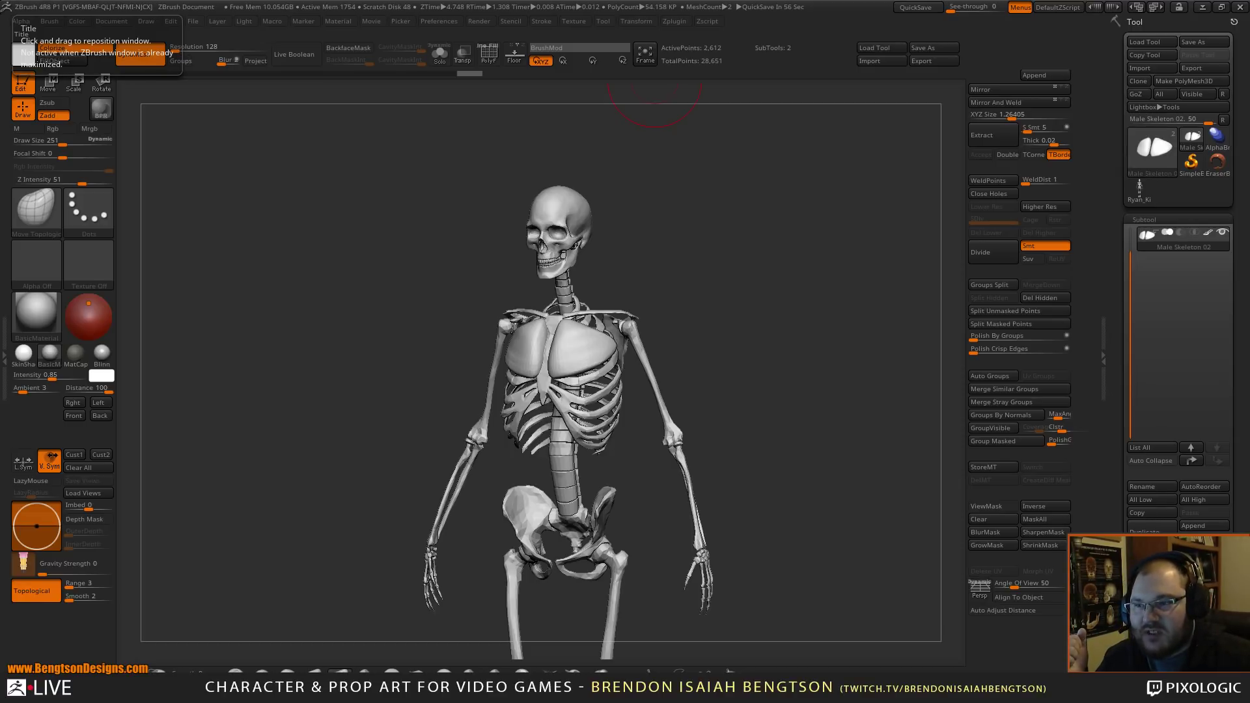
- Switch to Firefox and review the Design and Anatomy Package and its included files on the artist's Gumroad page
left_click_drag(0, 64, 489, 41)
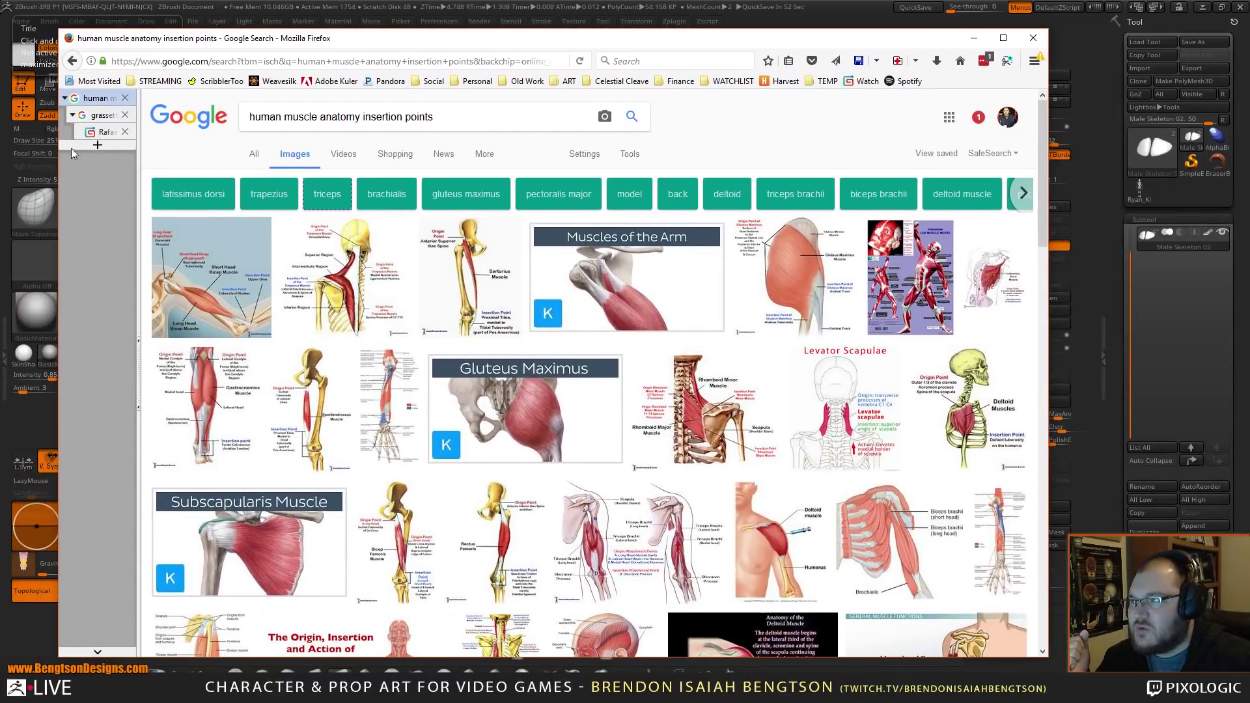
left_click(88, 133)
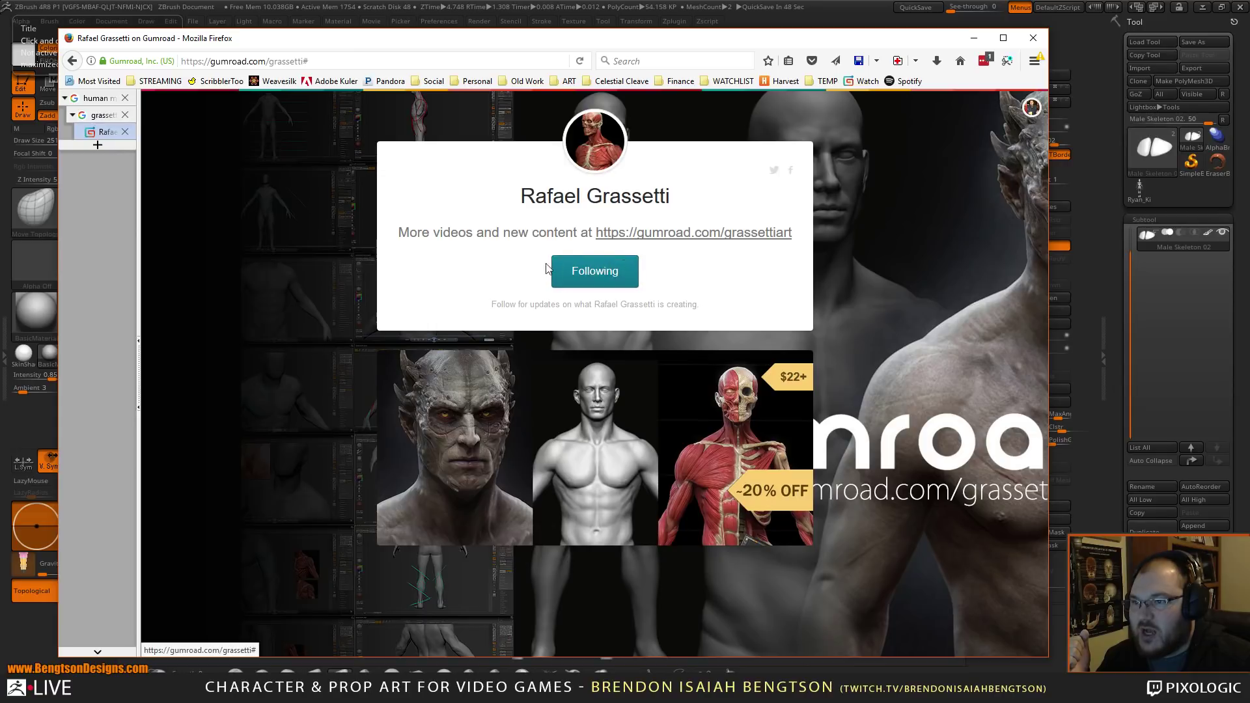
left_click(418, 59)
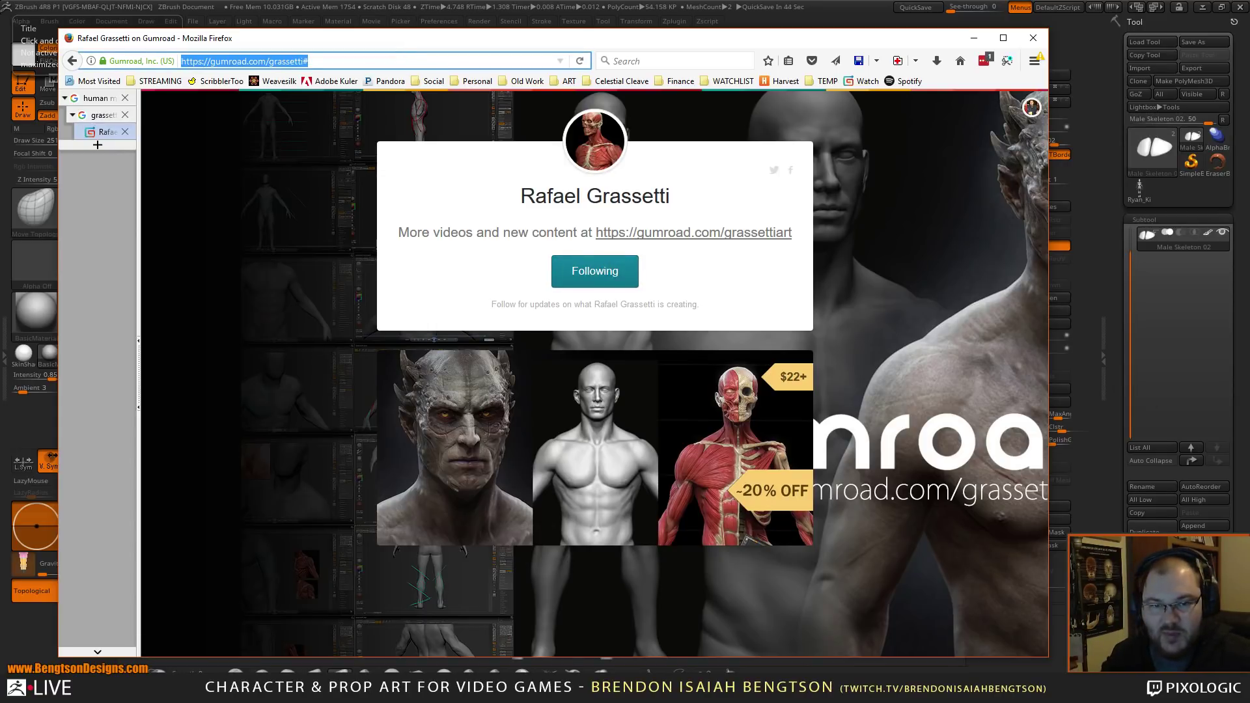
key("alt+Tab")
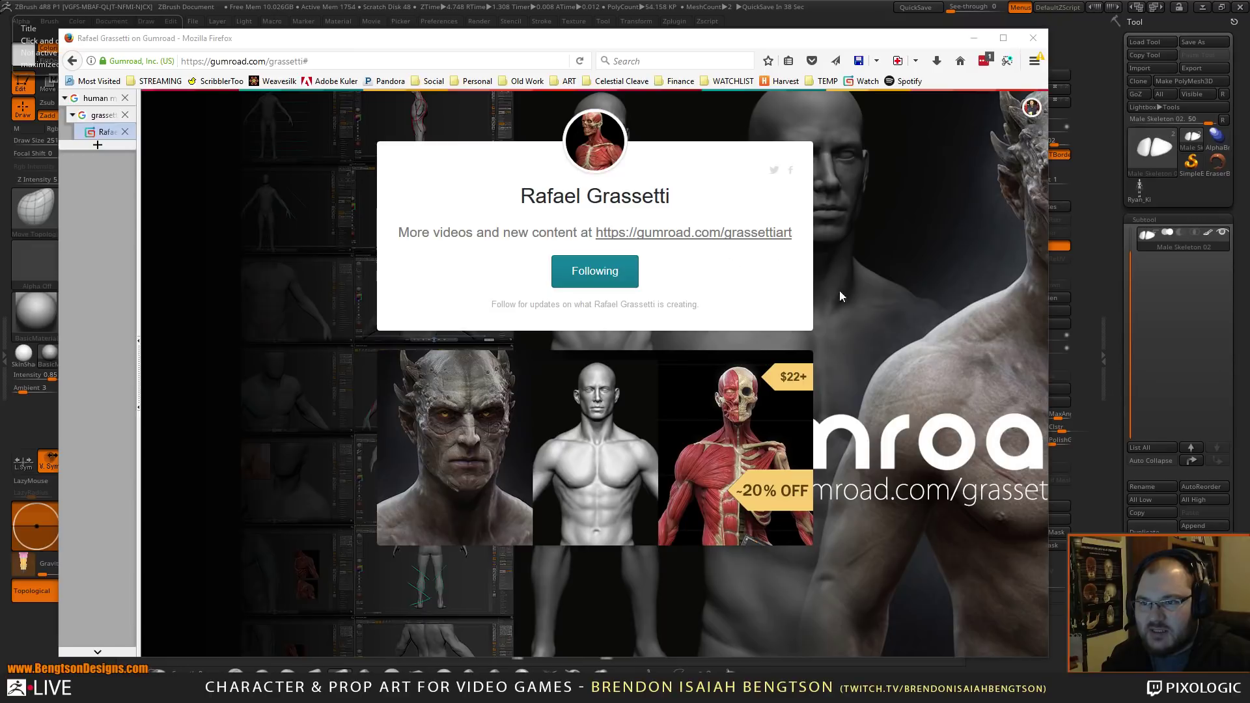
left_click(606, 473)
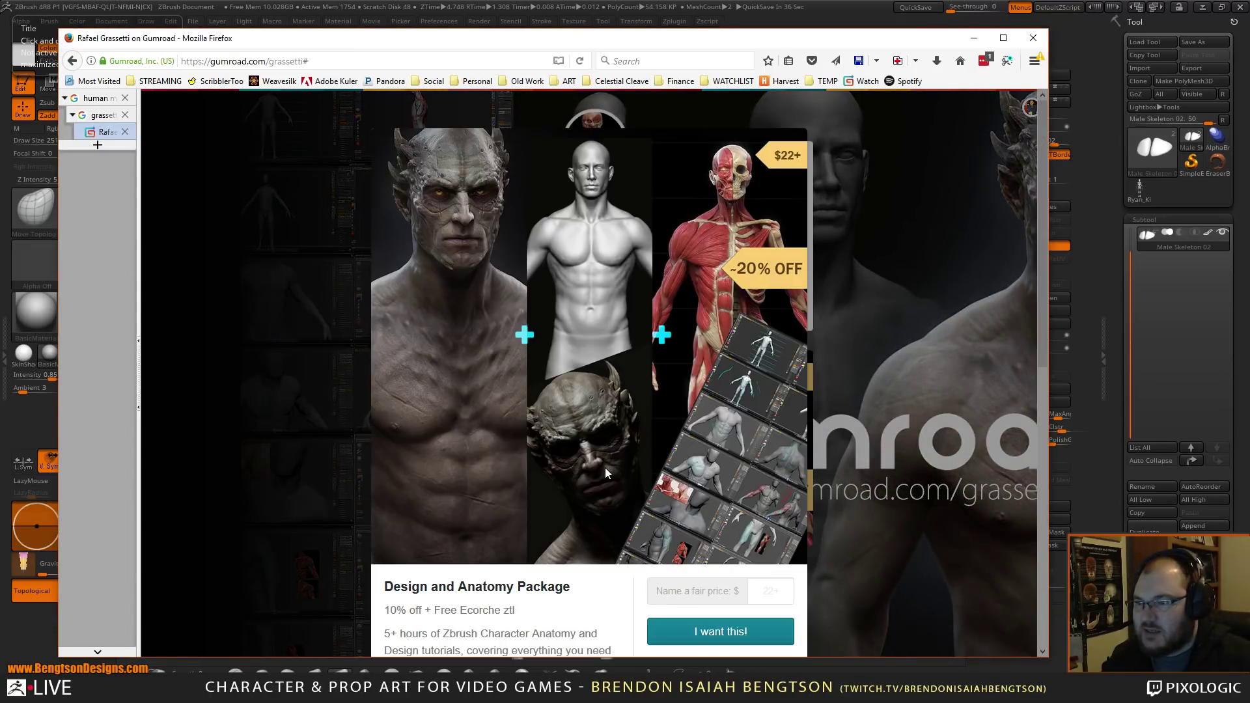
scroll(628, 417, "down", 5)
scroll(618, 422, "down", 2)
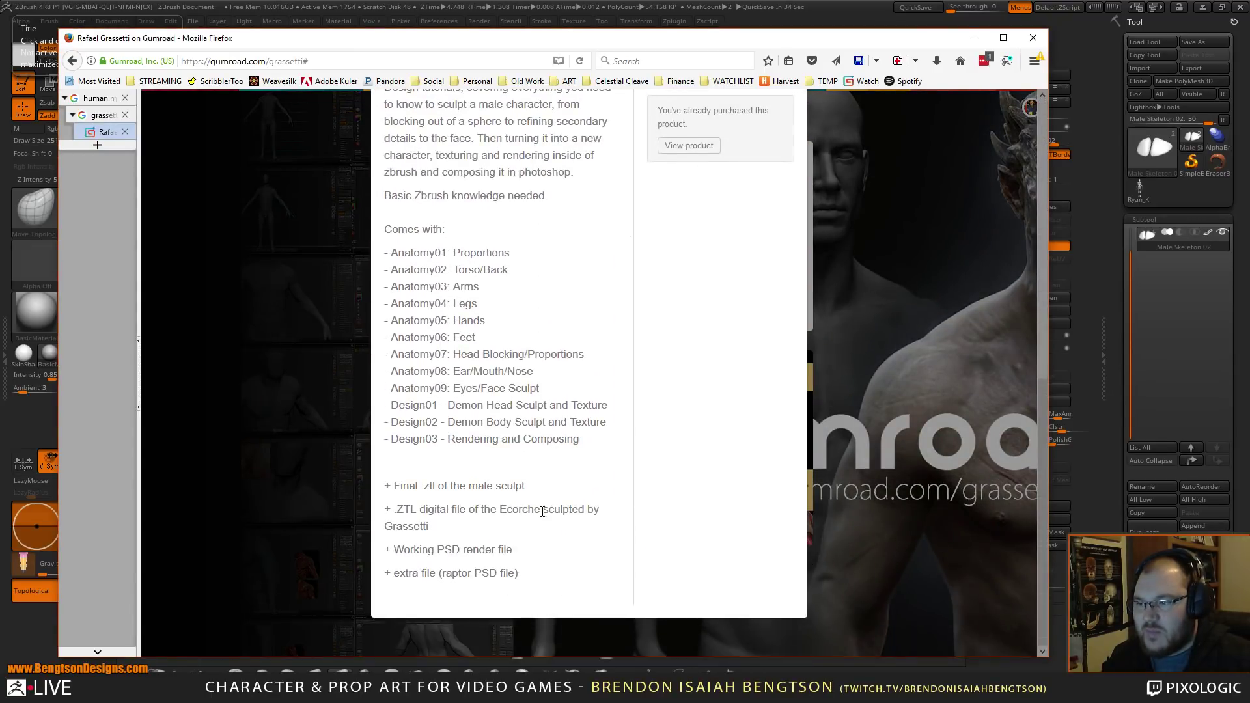
scroll(612, 424, "up", 7)
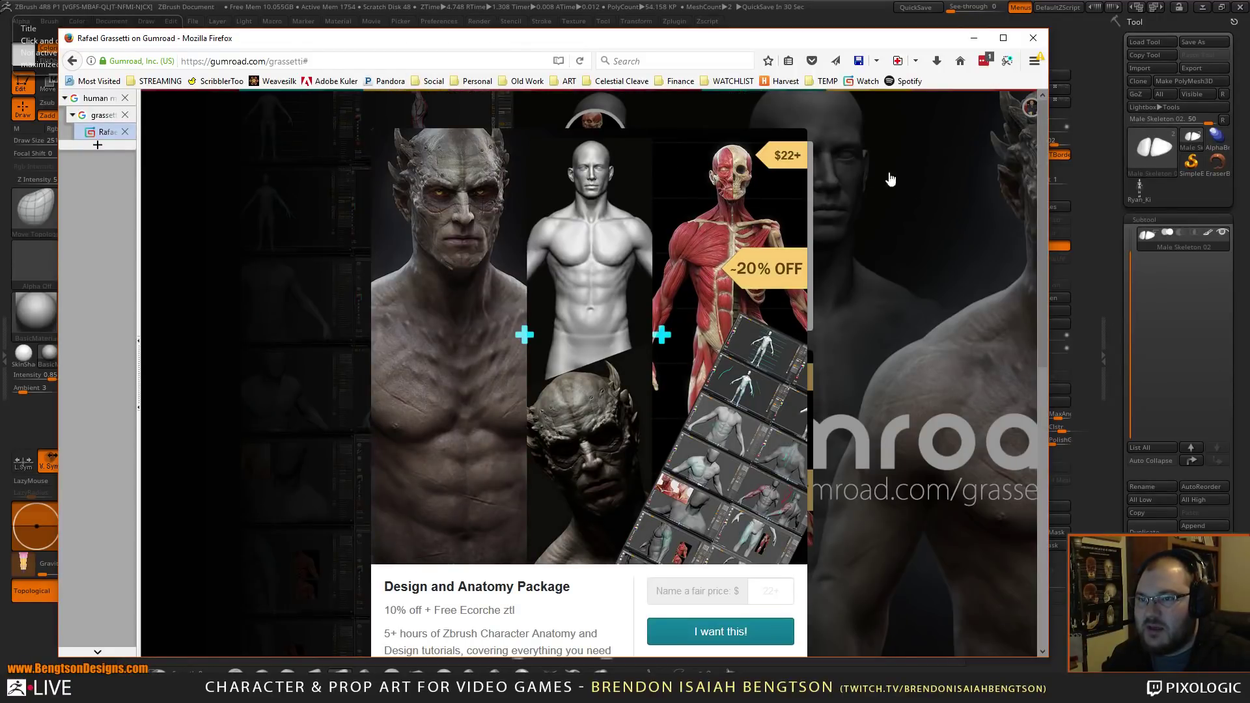
left_click(969, 288)
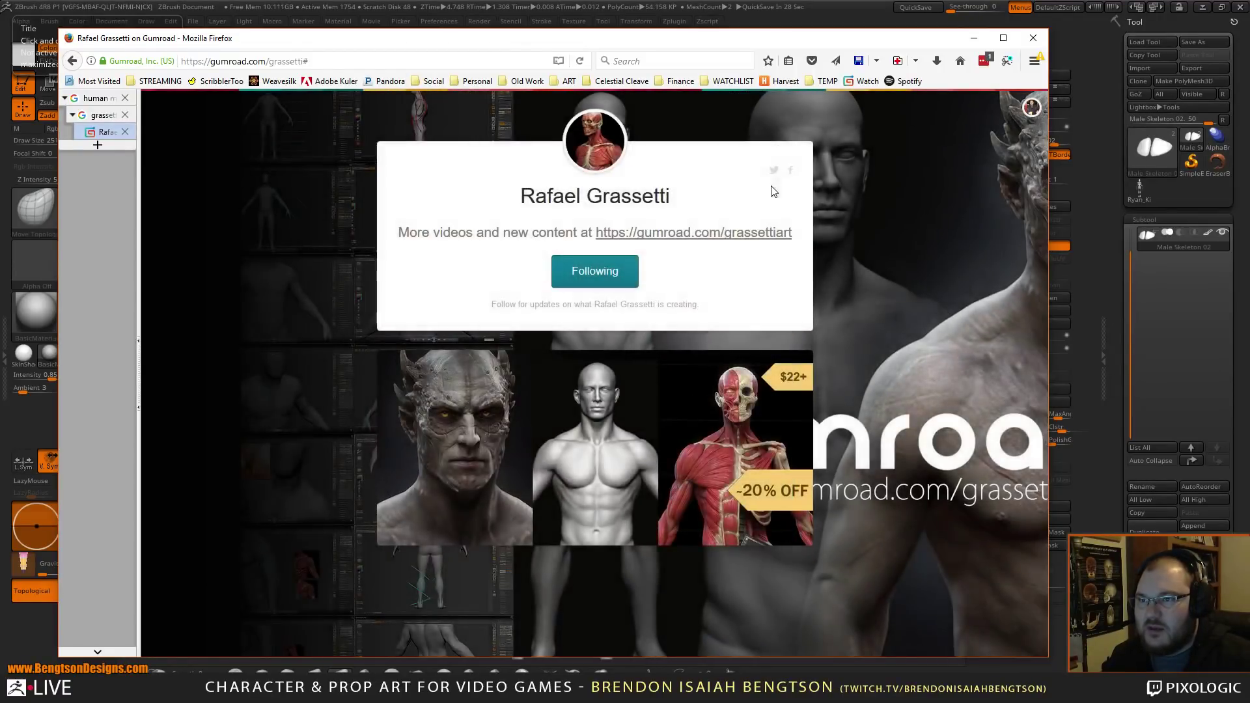
- Return to the human muscle anatomy insertion points image search and view the biceps origin and insertion diagram
left_click(91, 99)
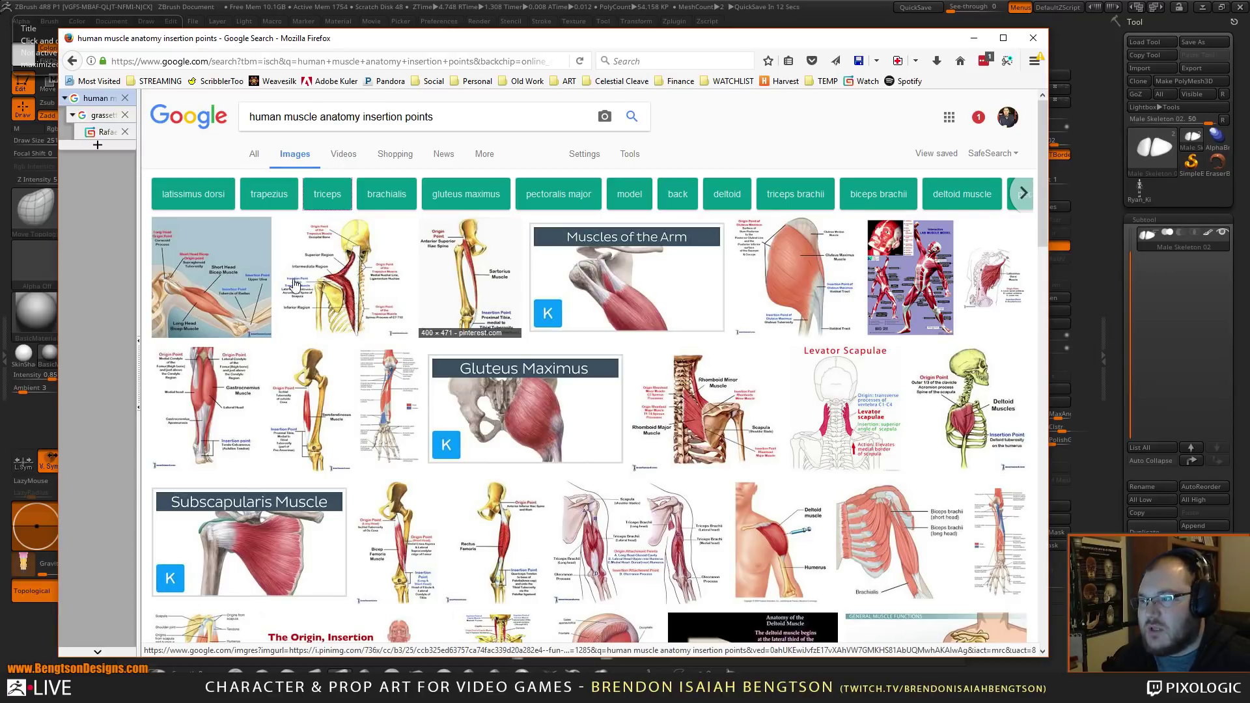
left_click(215, 279)
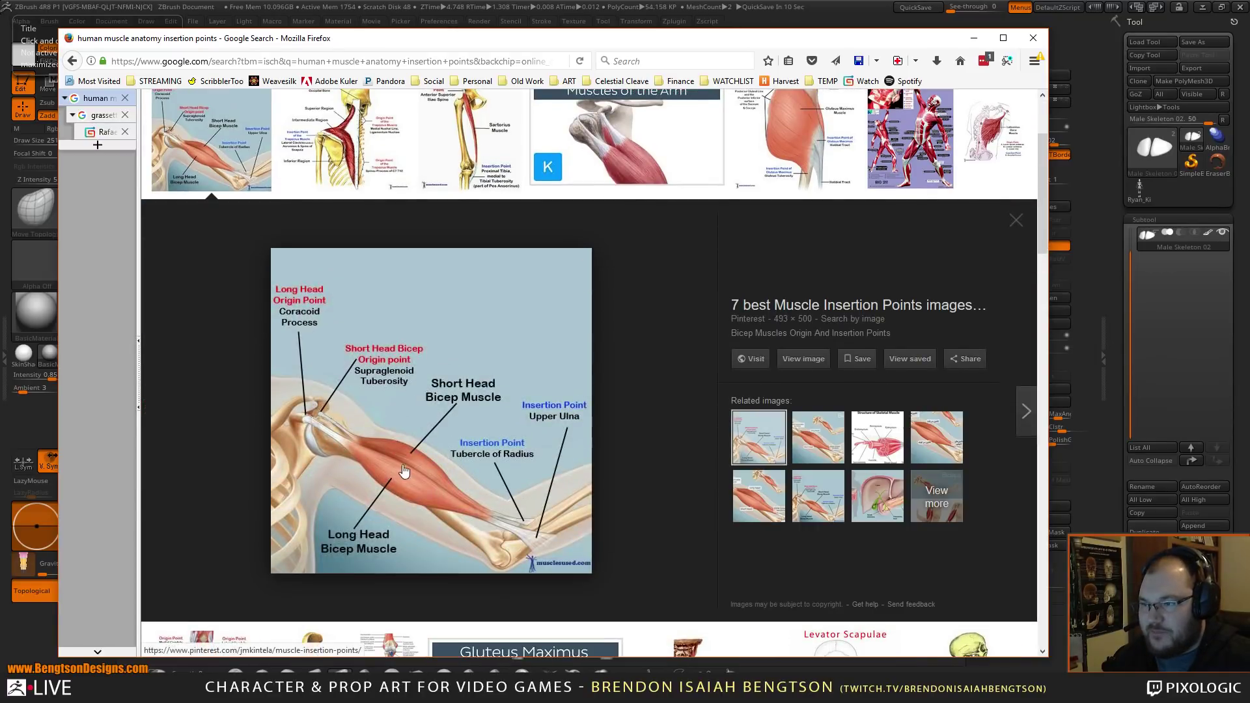
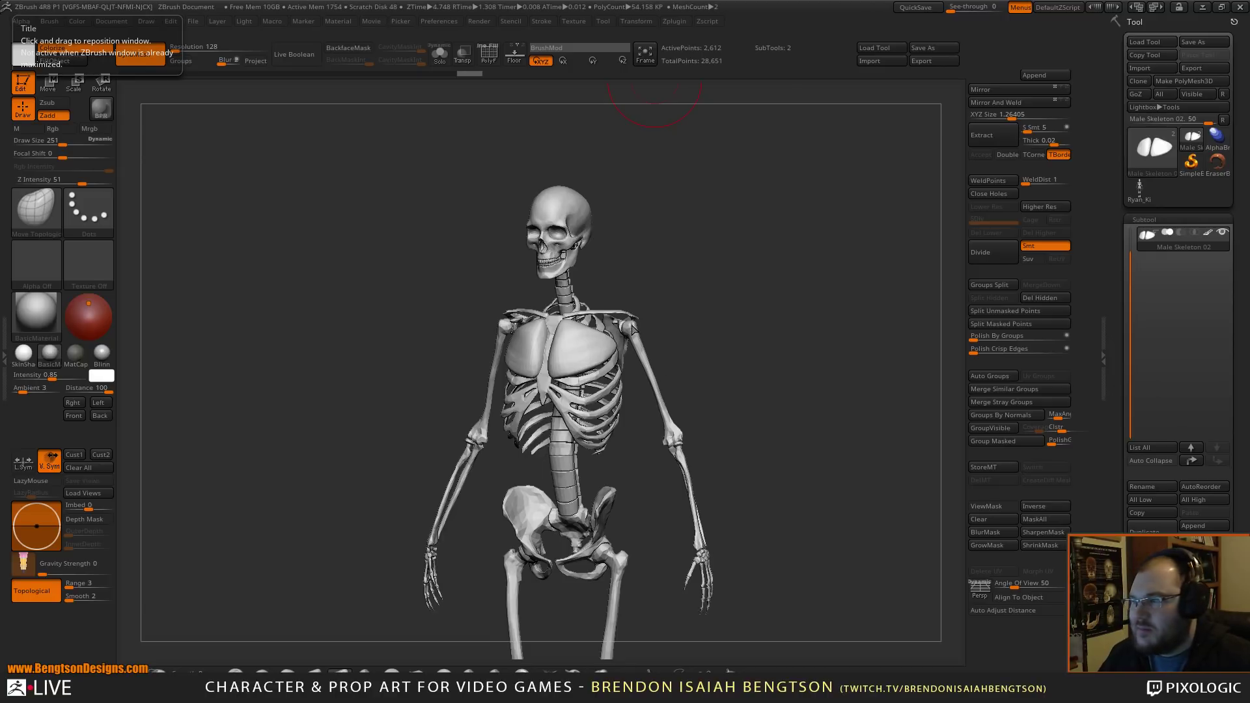
- Bring the image search back into view, filter it to pectoralis major and open the diagram of the muscle's origin and insertion points
left_click_drag(0, 27, 394, 44)
left_click(155, 194)
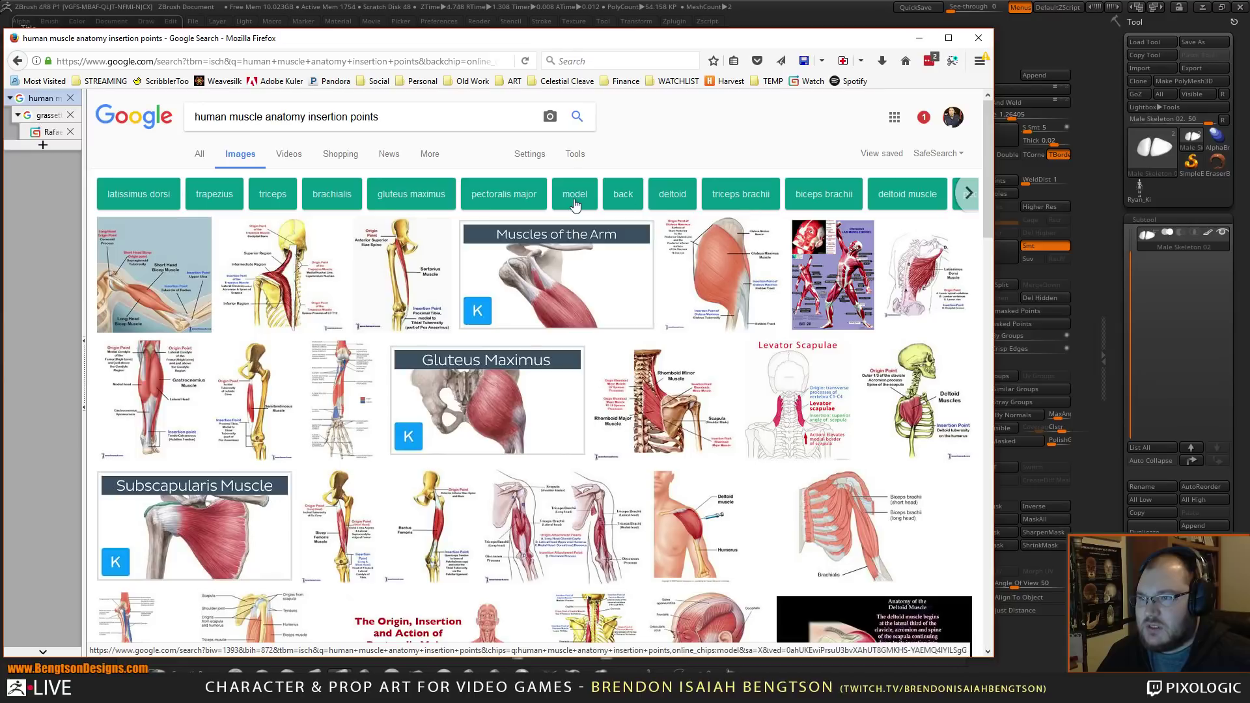
left_click(503, 203)
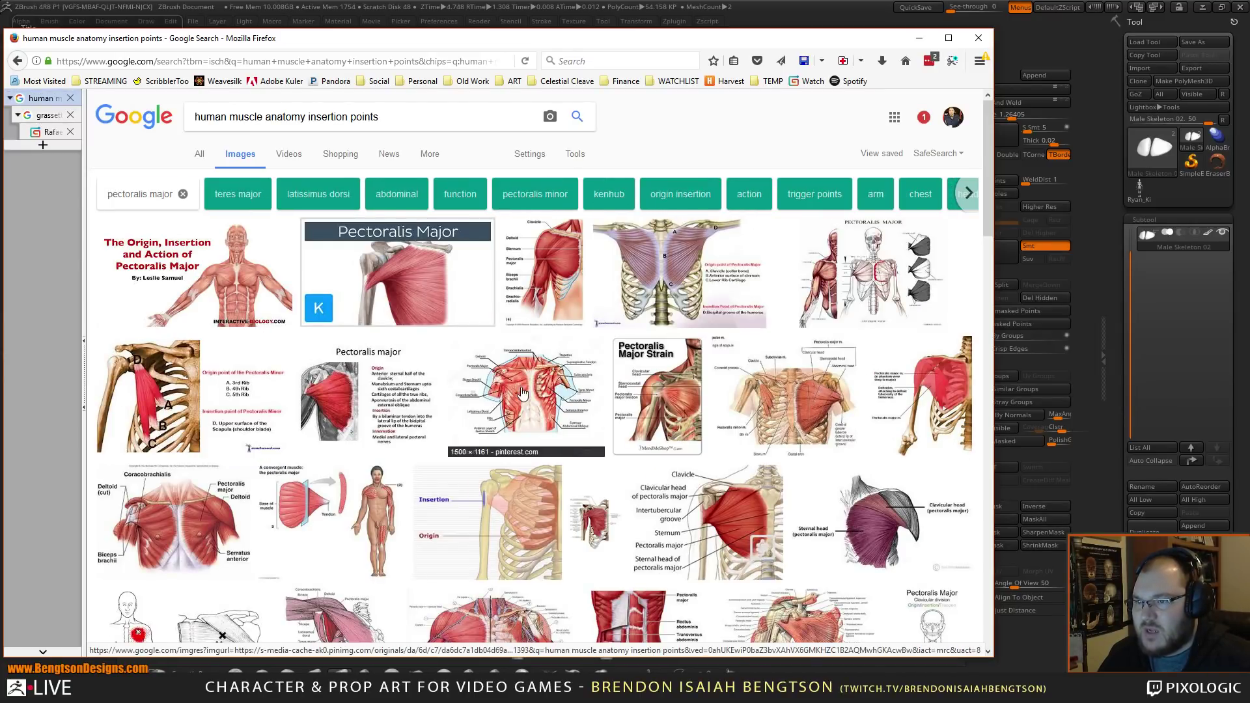
left_click(678, 291)
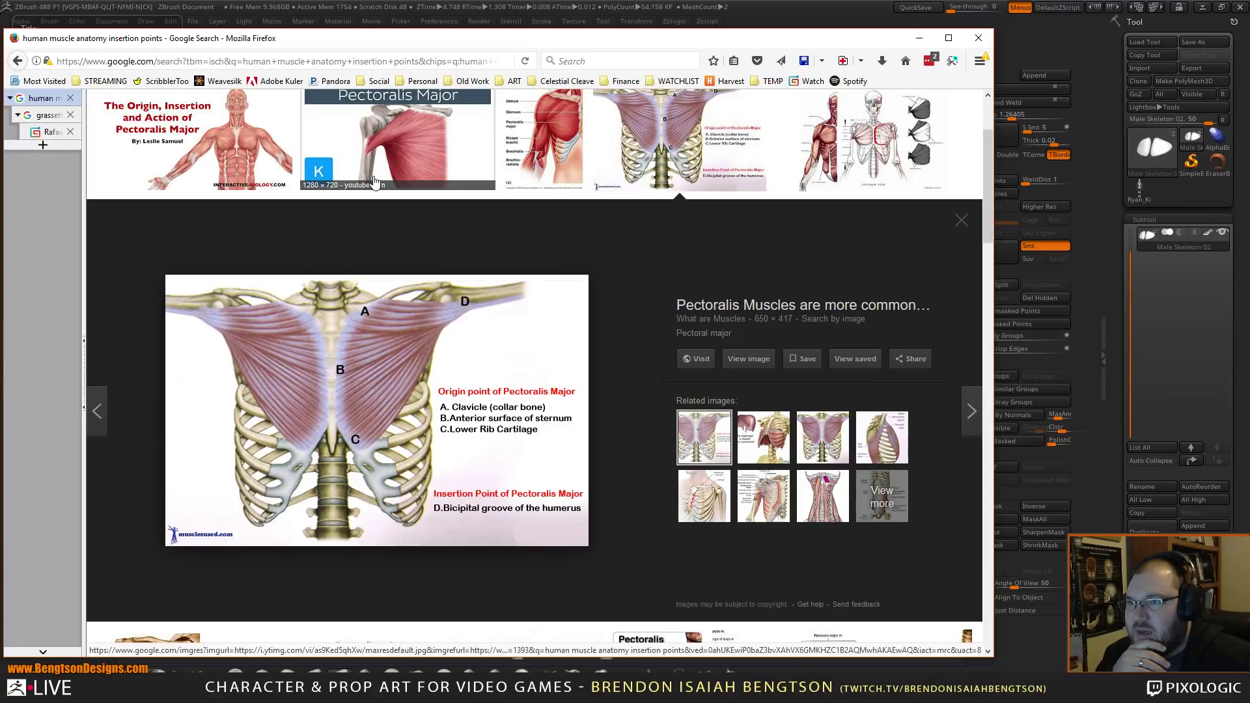
- Compare the Yoganatomy and Kenhub pectoralis major images for the muscle's attachments, and move the browser out of the way
left_click(540, 133)
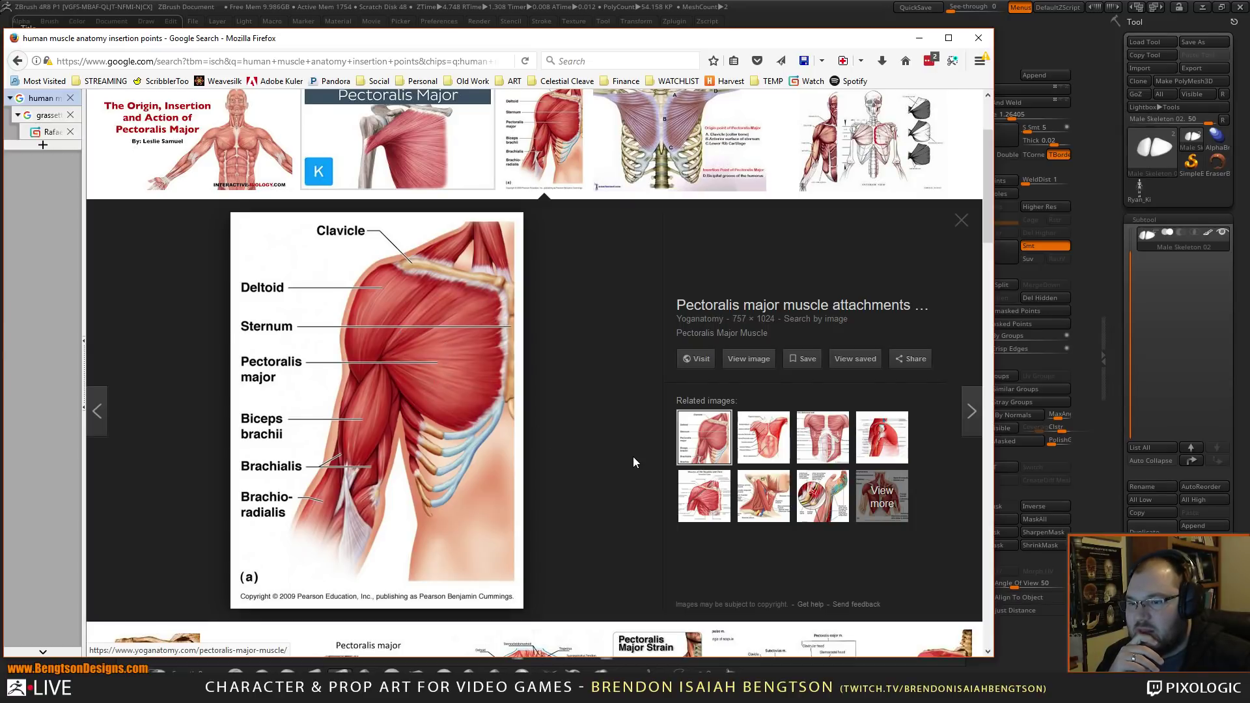
scroll(362, 281, "up", 3)
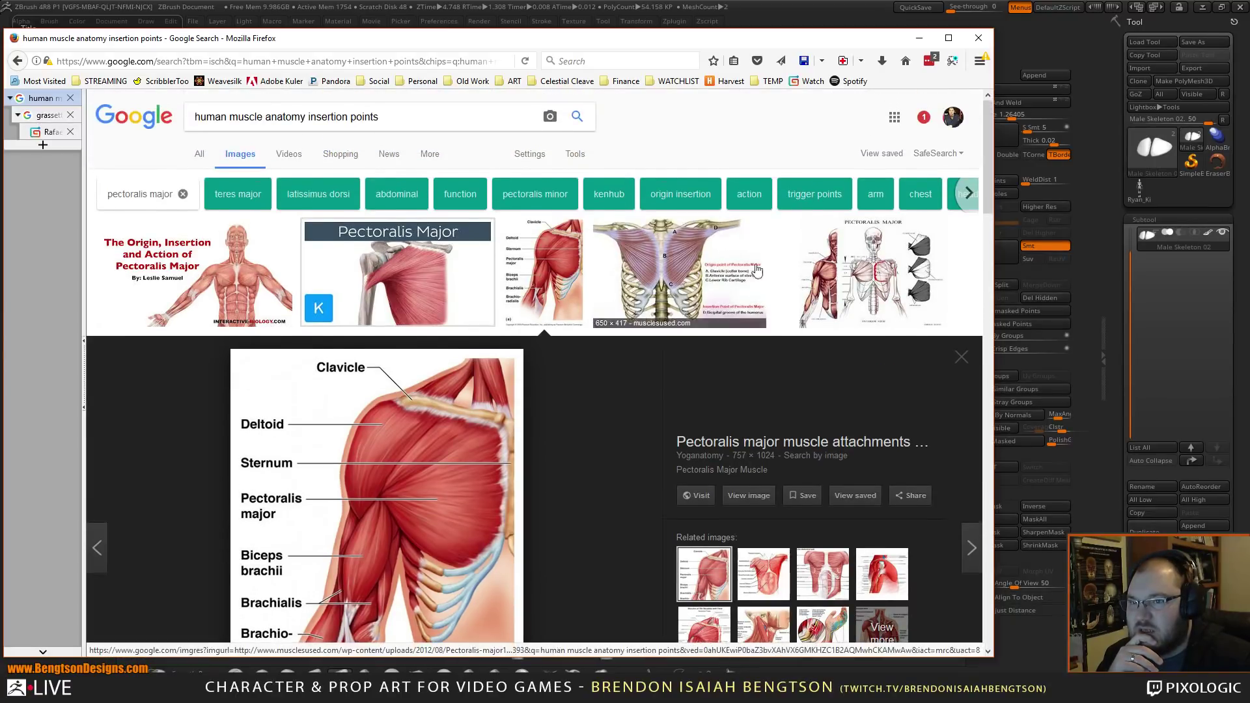
scroll(385, 261, "down", 2)
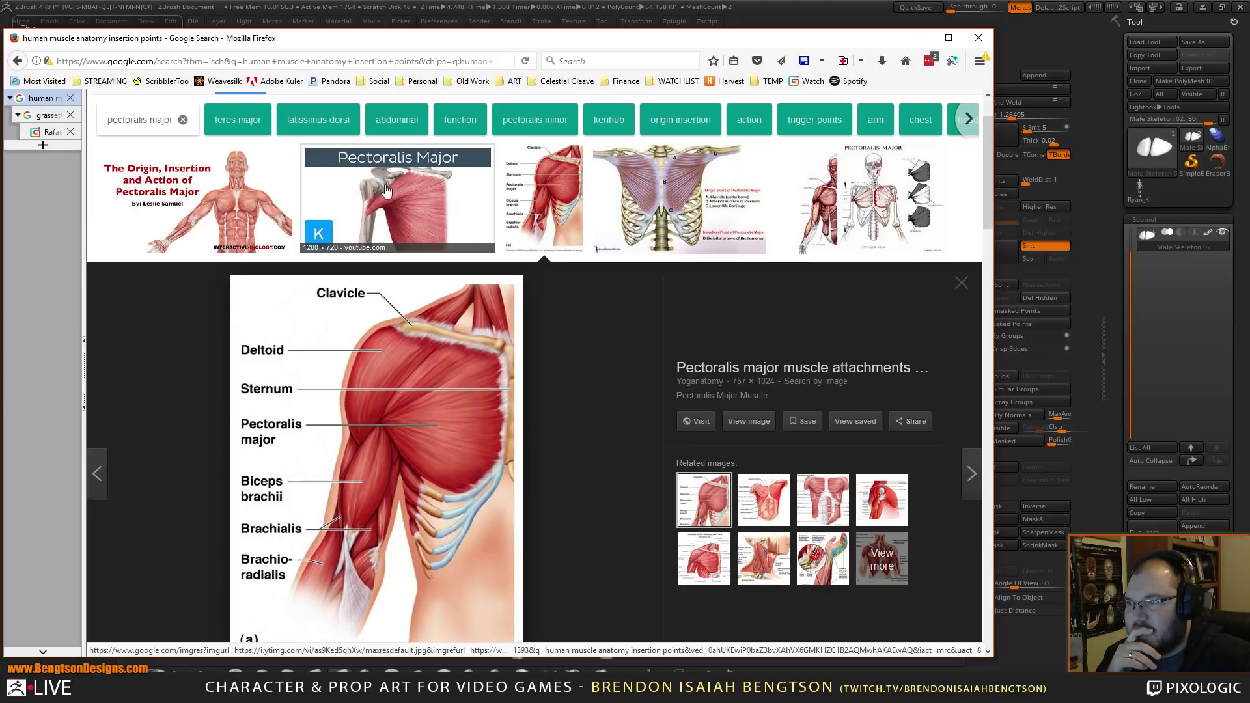
left_click(397, 207)
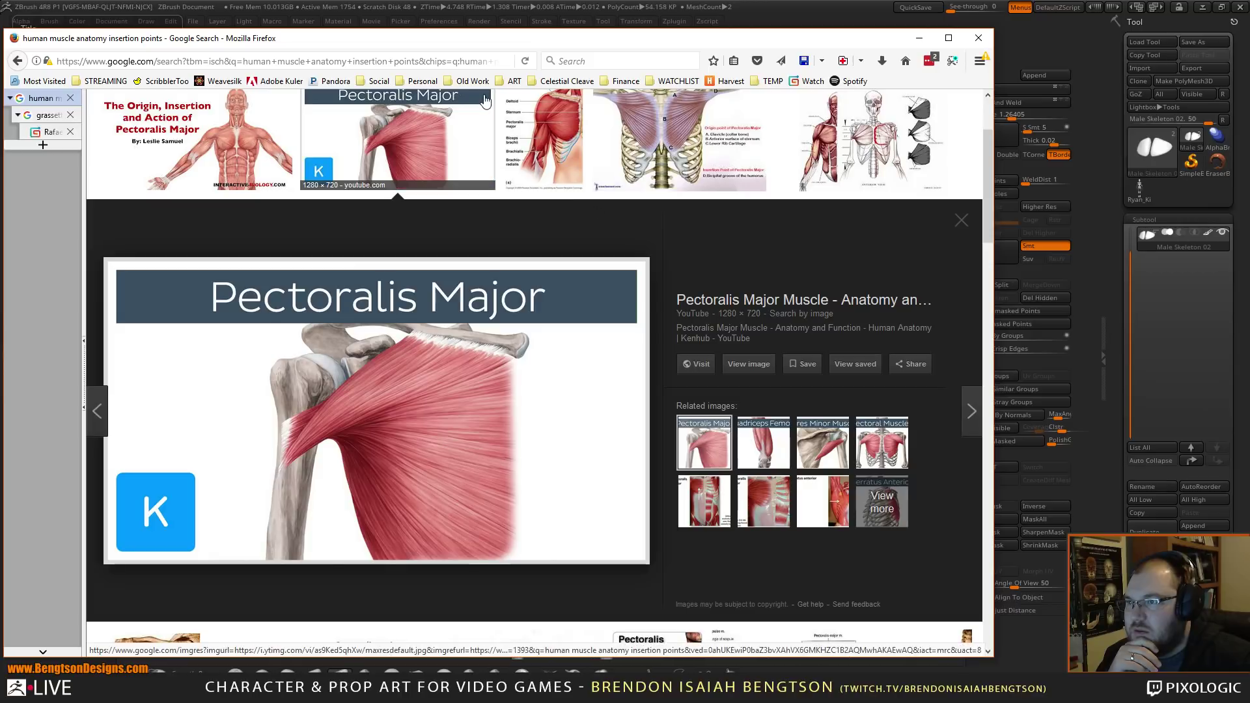
left_click(532, 135)
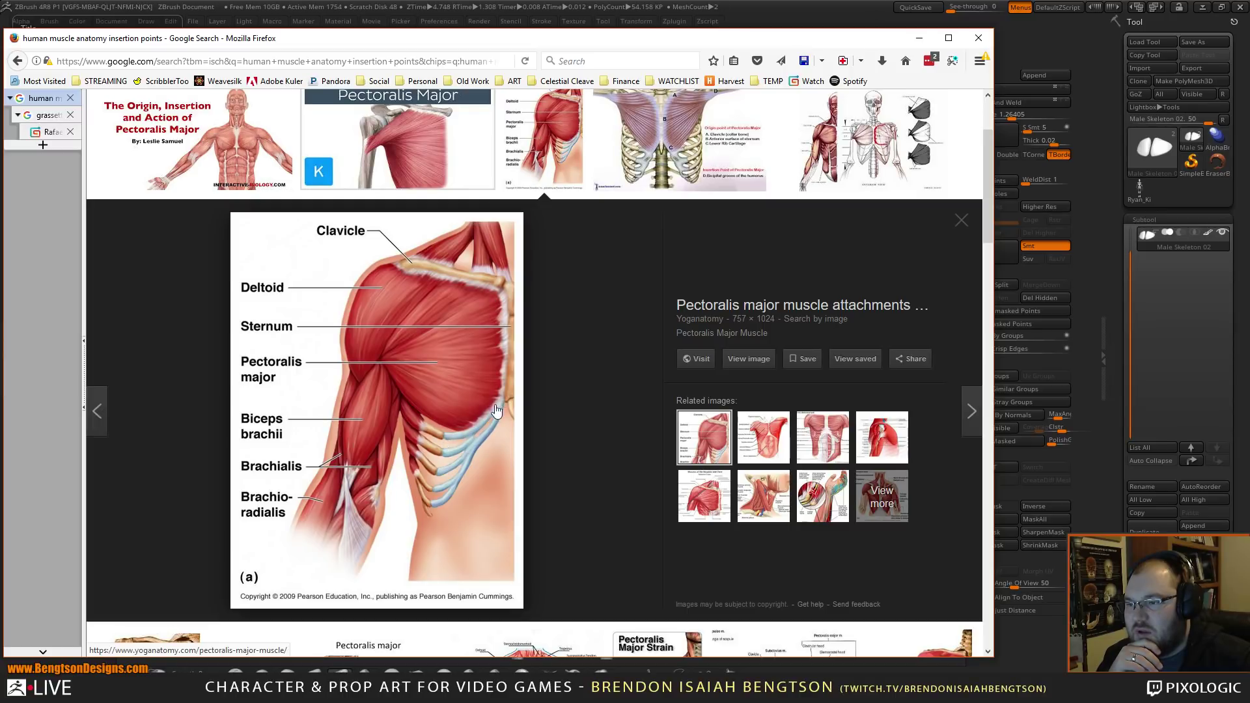
left_click_drag(496, 40, 0, 40)
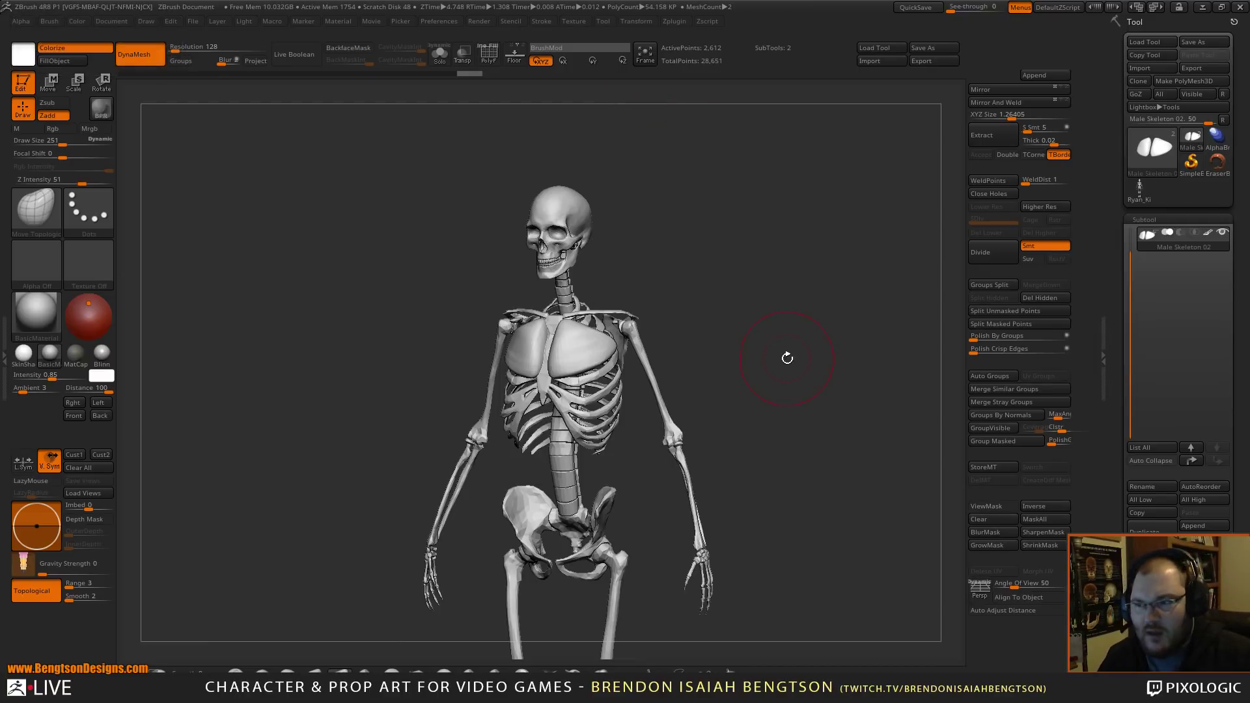
- Pull the lower edges of both pectoral forms down over the ribs with Move Topological, fitting them from the front and side
mouse_move(793, 365)
left_mouse_down("alt")
mouse_move(801, 396)
mouse_move(787, 349)
left_mouse_up("alt")
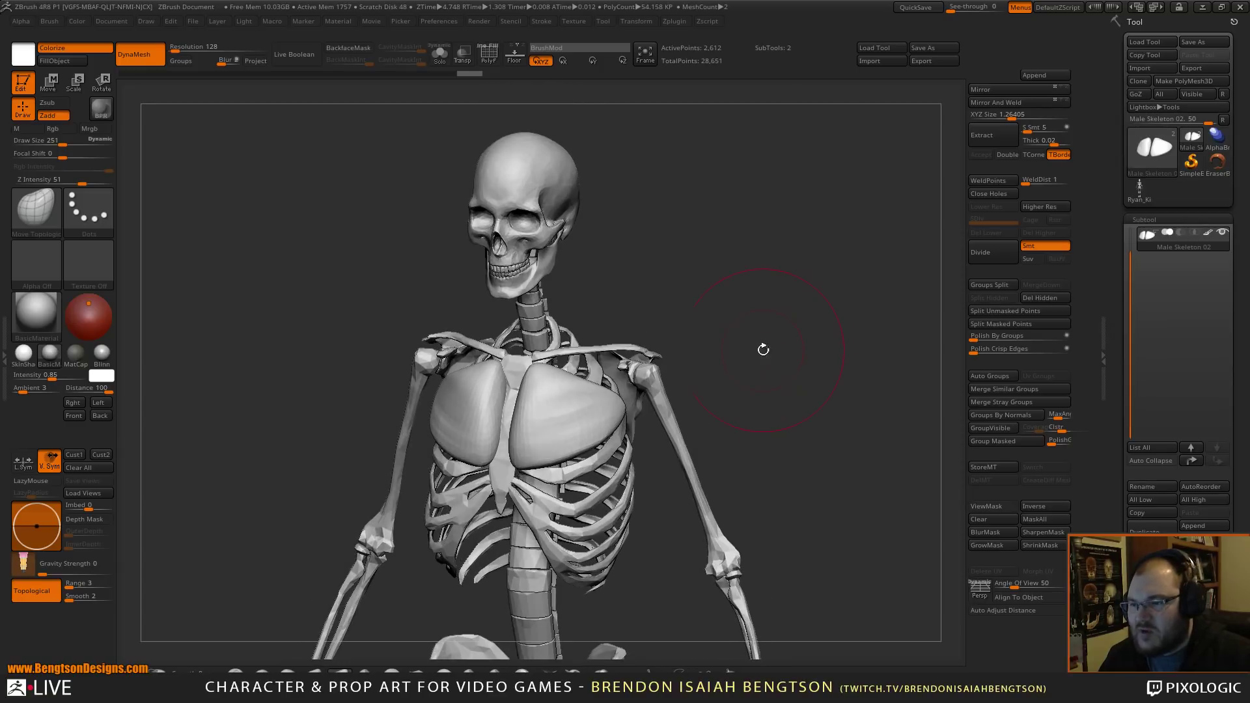
left_click(549, 466)
mouse_move(550, 466)
left_mouse_down()
mouse_move(545, 497)
mouse_move(557, 475)
left_mouse_up()
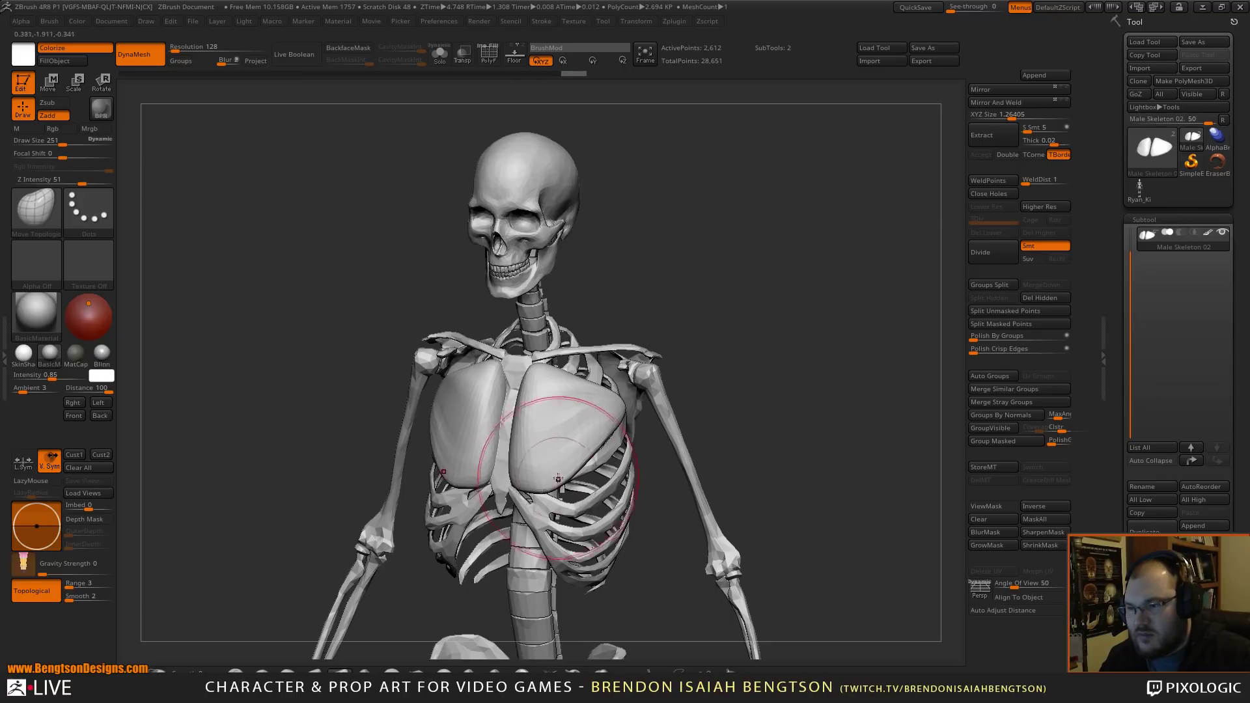
left_click_drag(779, 378, 641, 352)
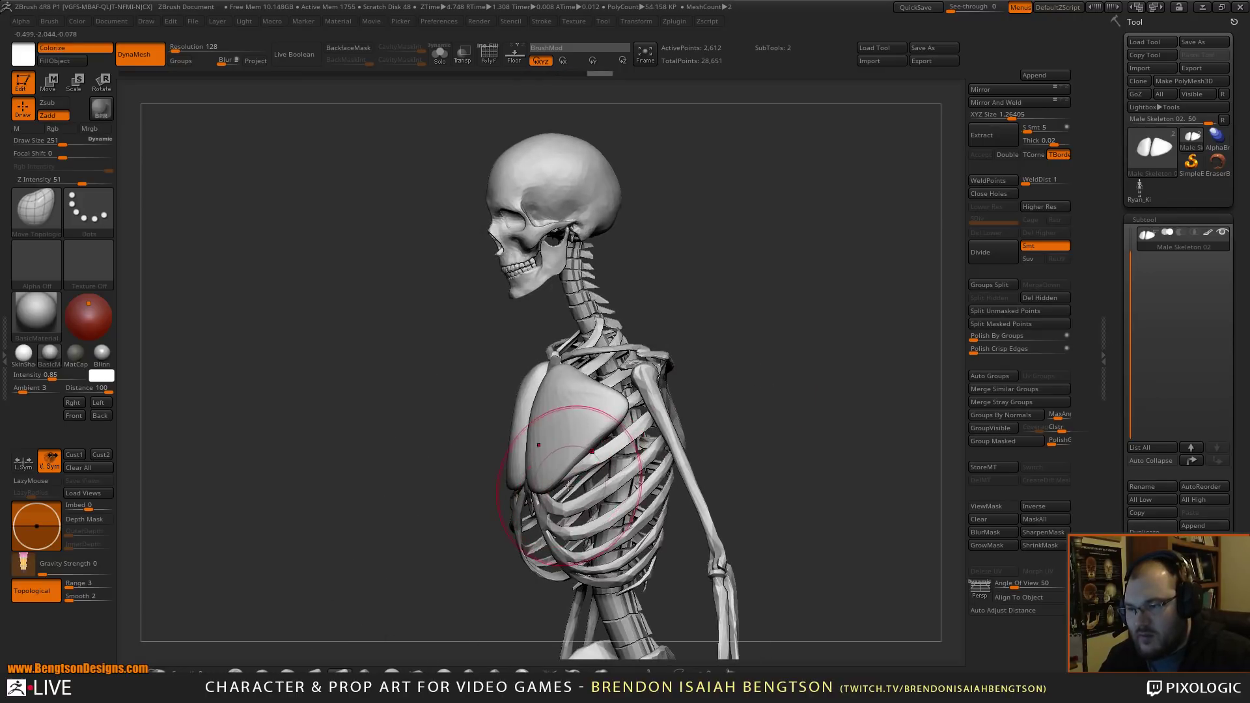
left_click_drag(559, 500, 562, 509)
left_click_drag(723, 368, 781, 360)
left_click_drag(510, 496, 501, 487)
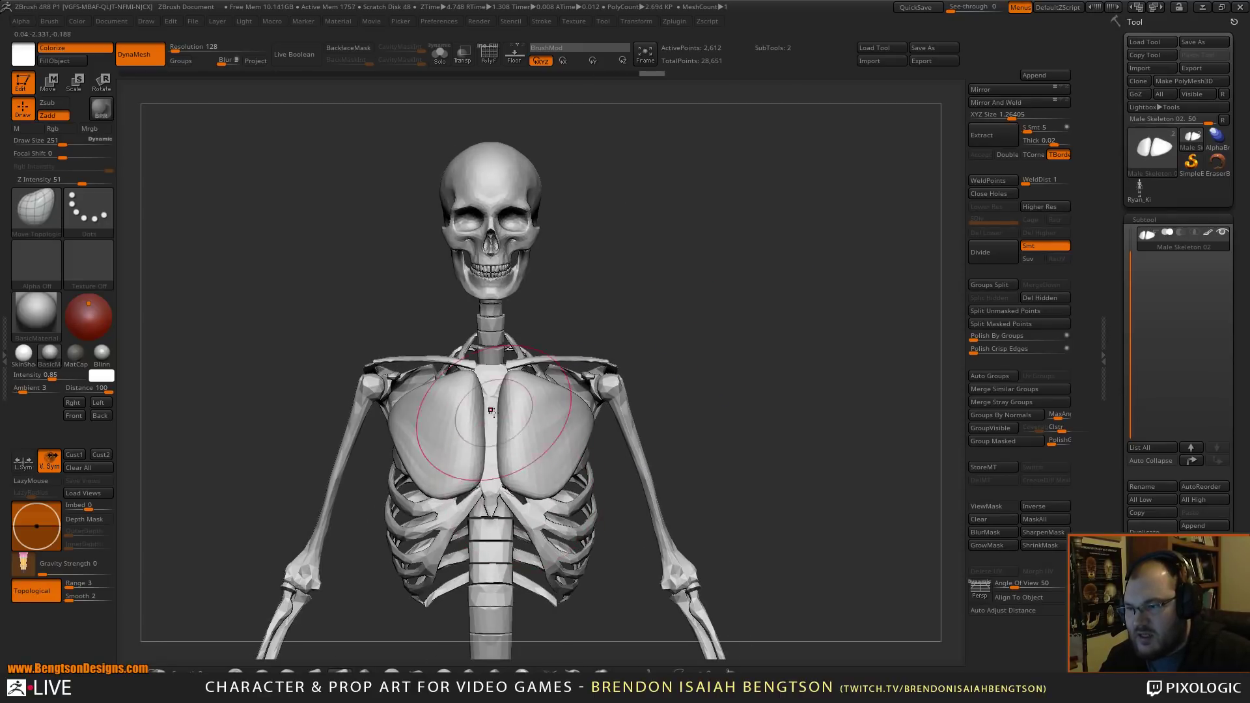
- Fit the pectorals' inner edges along the sternum and stretch their outer ends to the upper arm bones, using a draw size of 156
left_click_drag(512, 377, 513, 375)
left_click_drag(504, 432, 503, 432)
mouse_move(765, 418)
left_mouse_down()
mouse_move(638, 414)
mouse_move(656, 405)
mouse_move(633, 397)
mouse_move(651, 407)
mouse_move(570, 466)
left_mouse_up()
key("space")
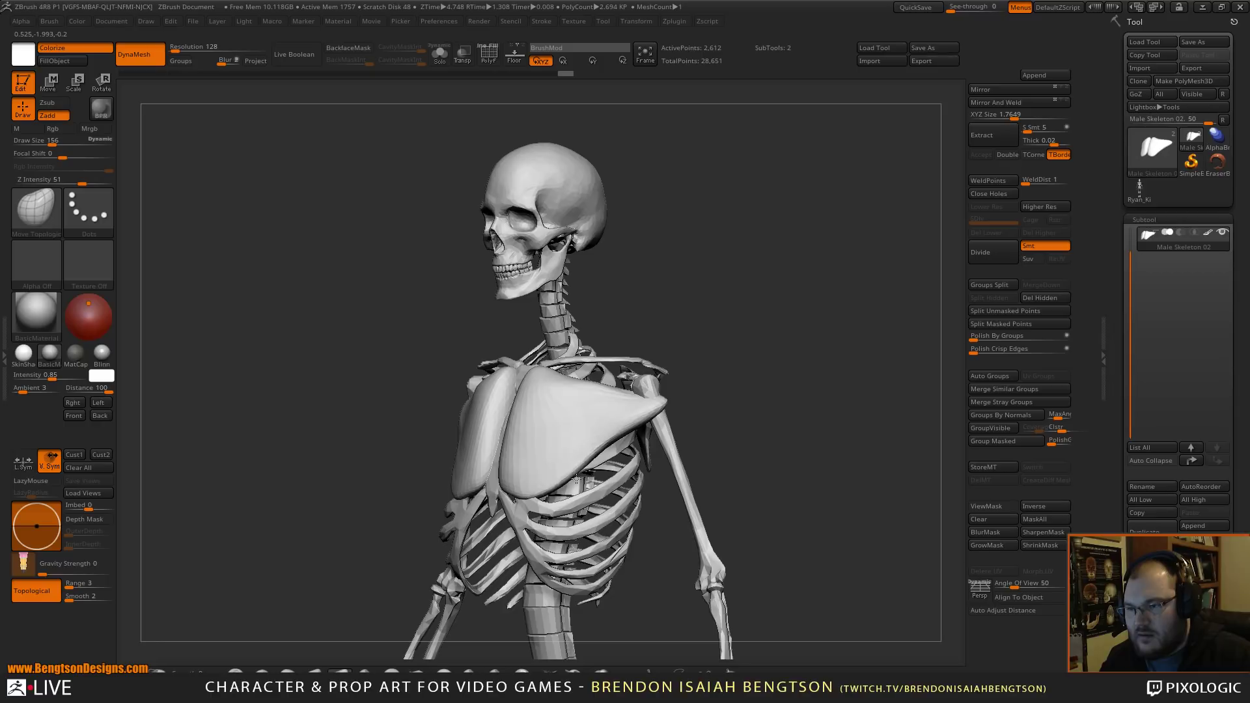
- Flatten the inner surfaces of both pectorals beside the sternum with the TrimDynamic brush
mouse_move(860, 371)
left_mouse_down("shift")
mouse_move(845, 373)
mouse_move(850, 398)
mouse_move(835, 306)
mouse_move(863, 351)
mouse_move(847, 385)
mouse_move(842, 362)
mouse_move(849, 388)
mouse_move(792, 370)
mouse_move(825, 323)
mouse_move(856, 572)
mouse_move(834, 385)
mouse_move(831, 408)
mouse_move(736, 295)
mouse_move(787, 296)
mouse_move(777, 345)
mouse_move(789, 341)
mouse_move(759, 195)
left_mouse_up("shift")
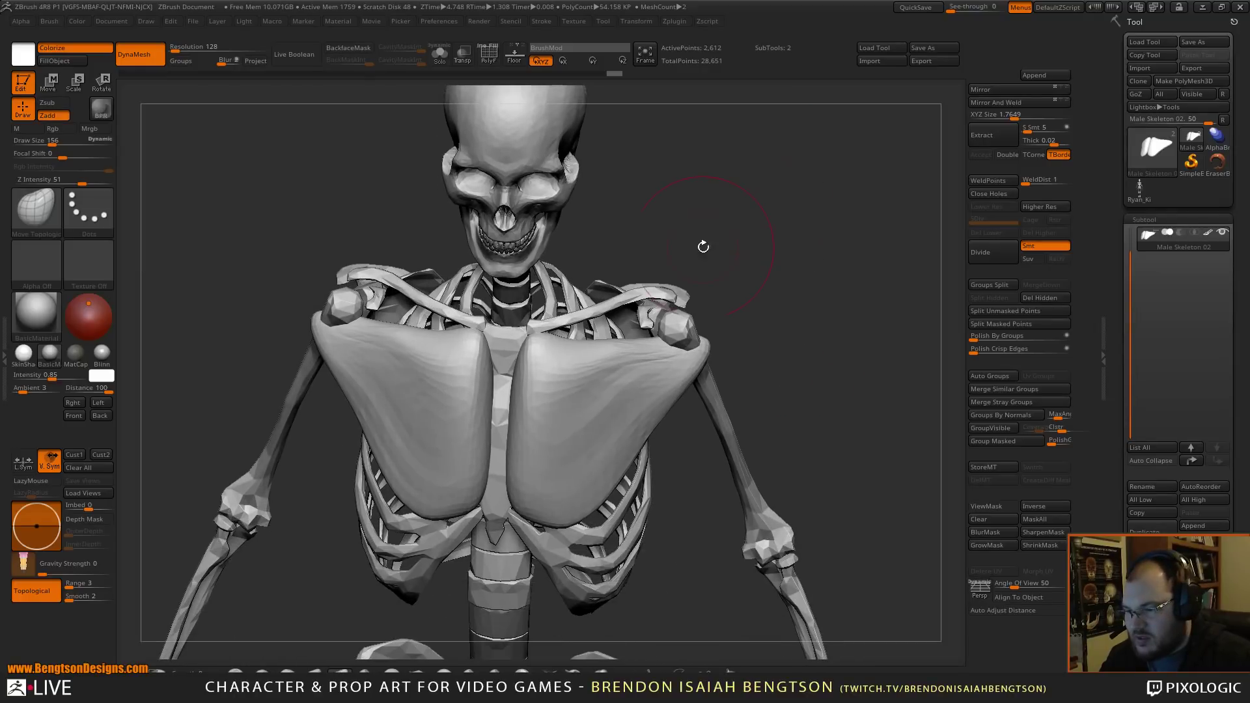
left_click(444, 672)
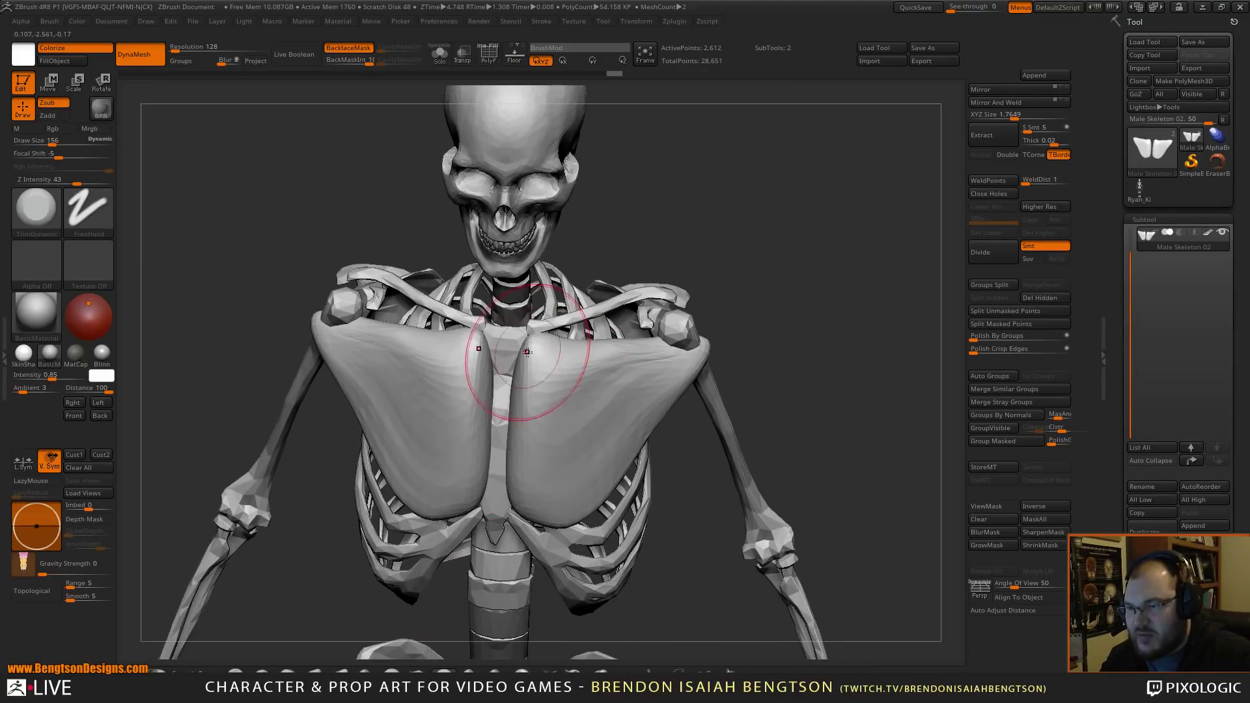
left_click_drag(536, 363, 532, 486)
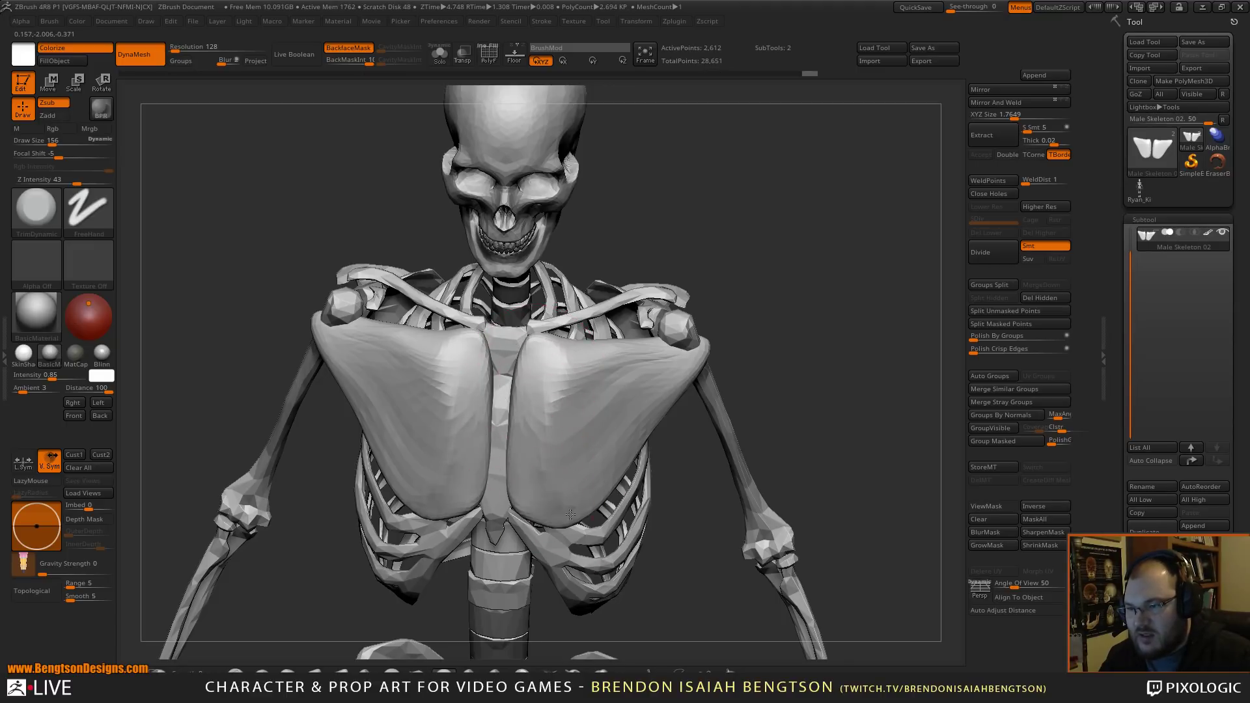
left_click_drag(533, 440, 545, 405)
- Remesh the pectorals with DynaMesh and continue trimming their upper inner surfaces beside the sternum
left_click_drag(792, 252, 798, 301, "ctrl")
left_click_drag(840, 335, 807, 279)
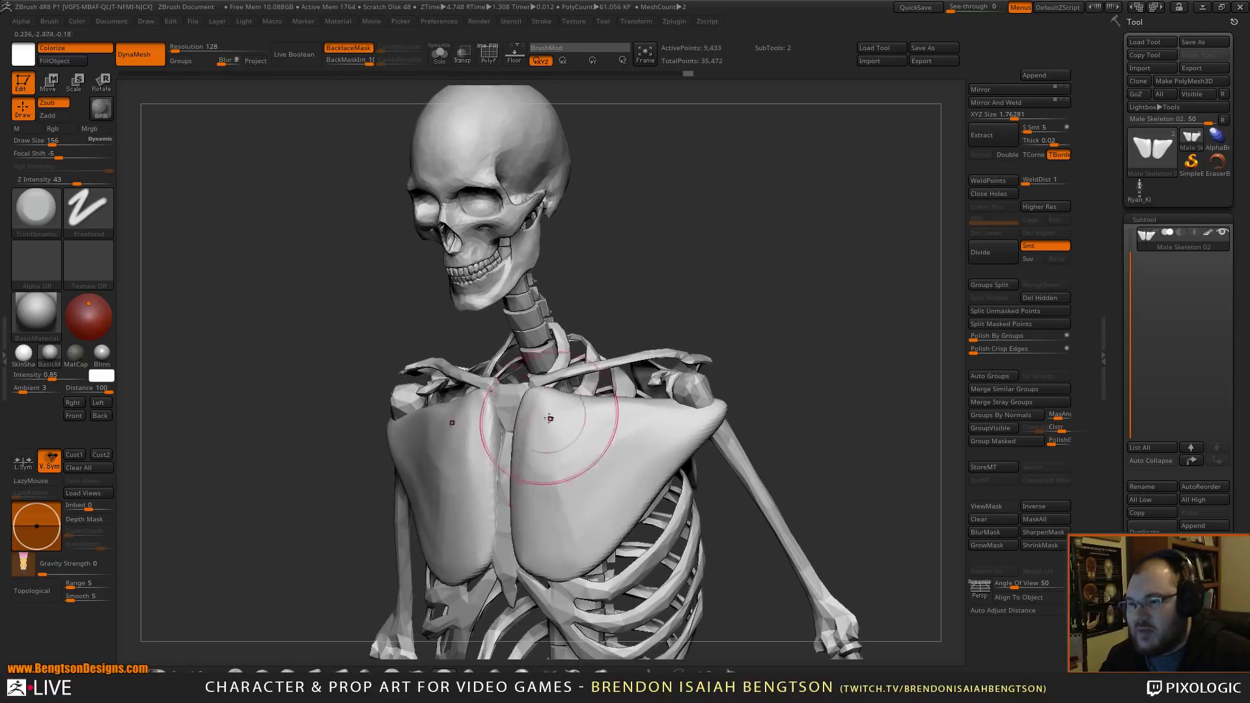
left_click_drag(538, 402, 523, 464)
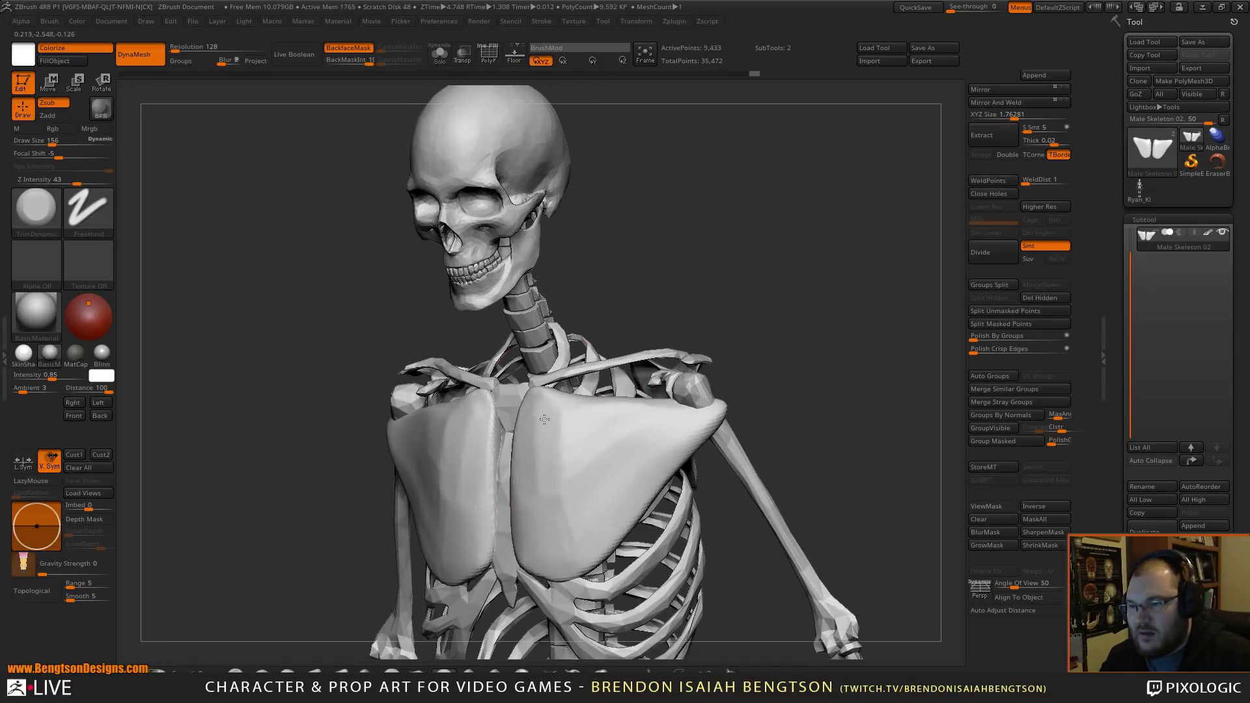
- Trim the inner pectoral surface beside the sternum and reshape the pectorals' front contour from below with Move Topological at draw size 191
mouse_move(550, 411)
left_mouse_down()
mouse_move(636, 441)
mouse_move(586, 456)
mouse_move(545, 432)
mouse_move(568, 522)
left_mouse_up()
mouse_move(854, 397)
left_mouse_down()
mouse_move(845, 320)
mouse_move(892, 319)
mouse_move(888, 303)
mouse_move(862, 359)
mouse_move(856, 278)
mouse_move(625, 301)
left_mouse_up()
key("b")
key("m")
key("t")
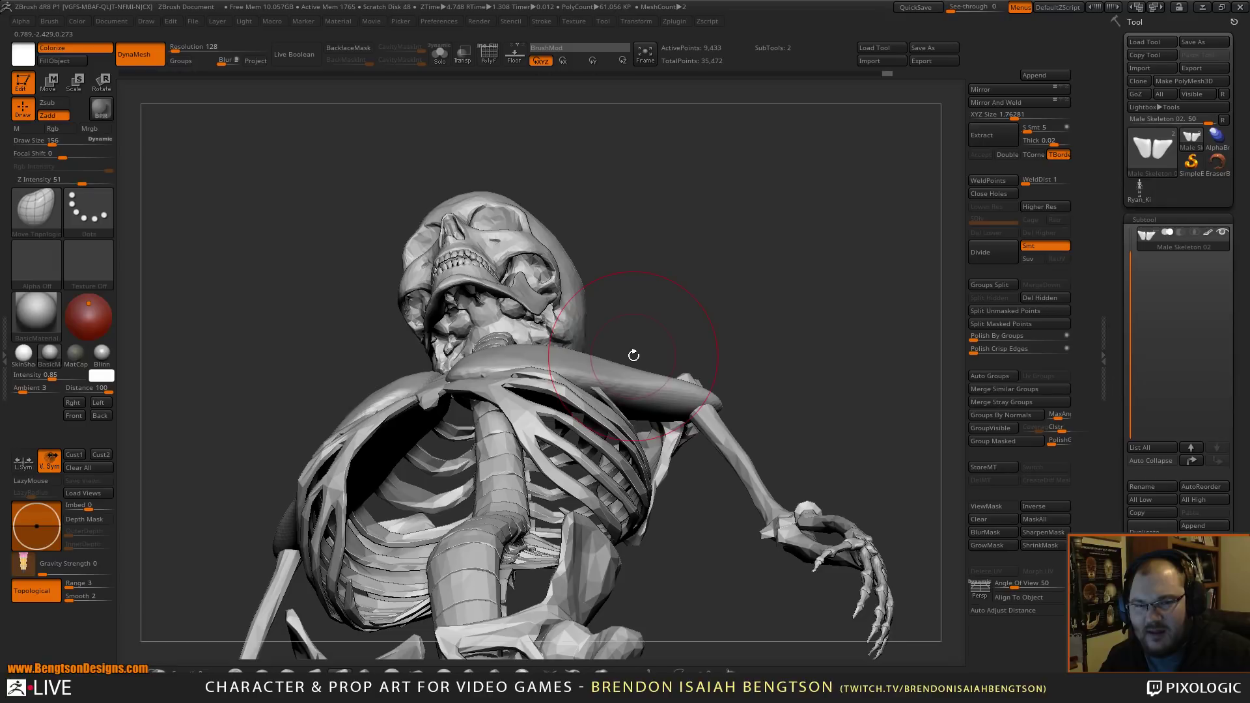
key("space")
mouse_move(645, 326)
left_mouse_down()
mouse_move(666, 280)
mouse_move(662, 291)
left_mouse_up()
mouse_move(545, 355)
left_mouse_down()
mouse_move(573, 325)
mouse_move(560, 343)
left_mouse_up()
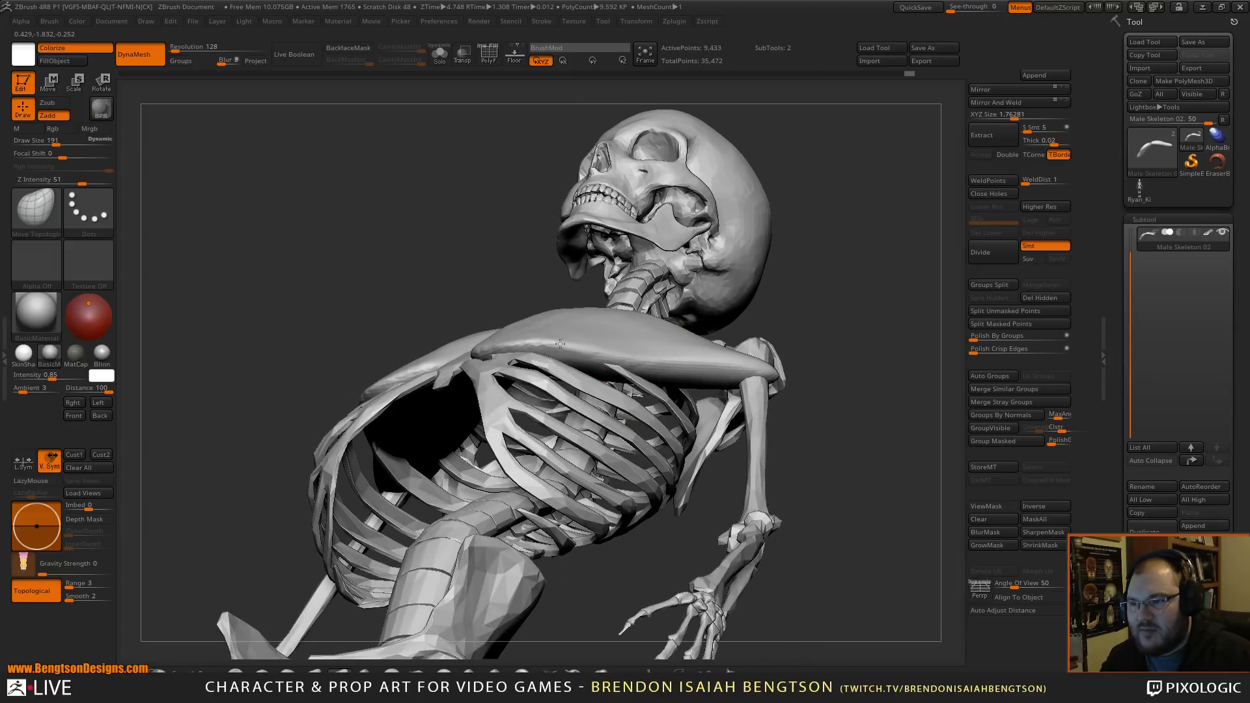
left_click_drag(729, 182, 821, 279)
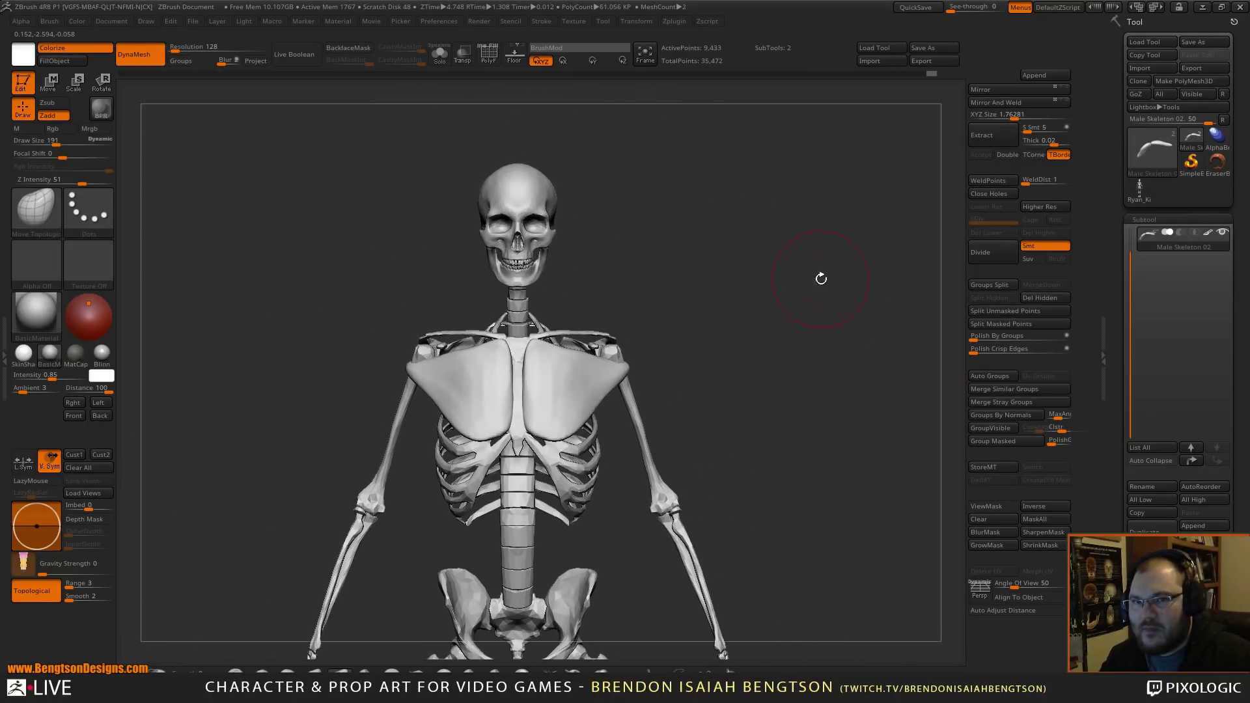
- View the original bare skeleton tool and return to the tool with the pectorals
left_click(1138, 189)
left_click_drag(817, 345, 796, 311, "alt")
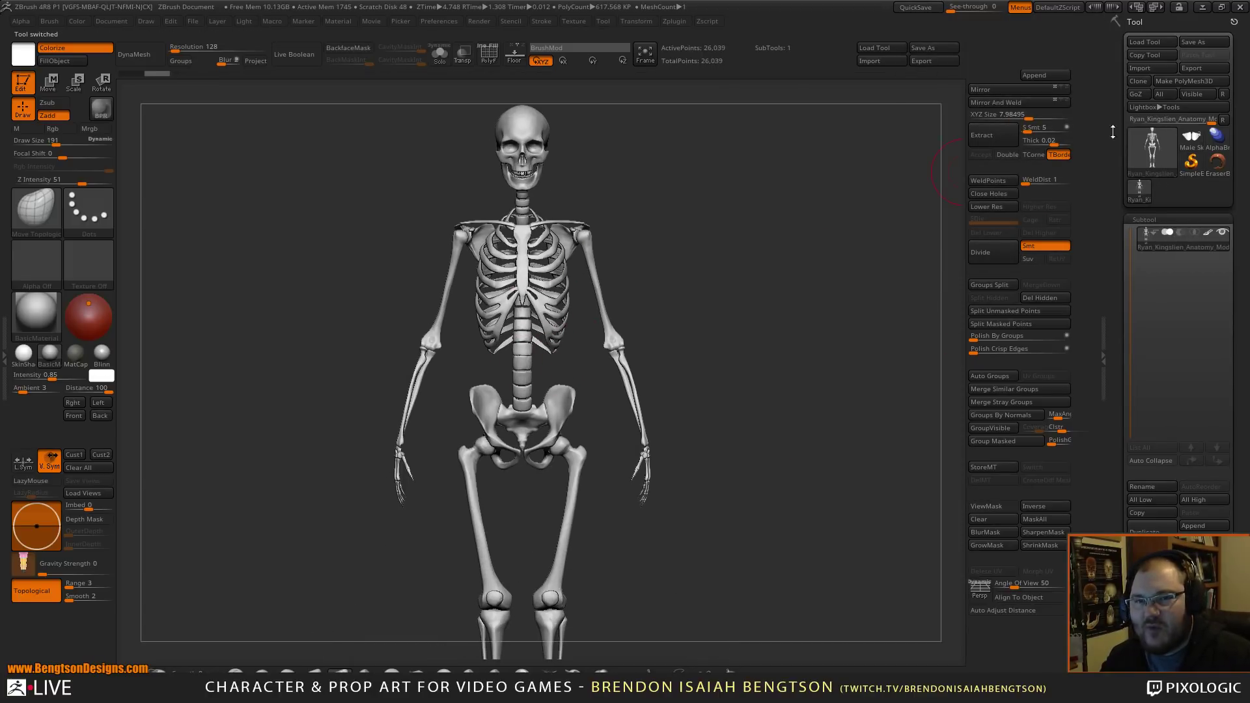
left_click(1189, 147)
- Reshape the pectorals' outer ends at the upper arm bones and pull in their lower outer edges with Move Topological
left_click_drag(854, 301, 844, 329, "alt")
left_click_drag(756, 321, 775, 417, "alt")
left_click_drag(823, 325, 767, 315)
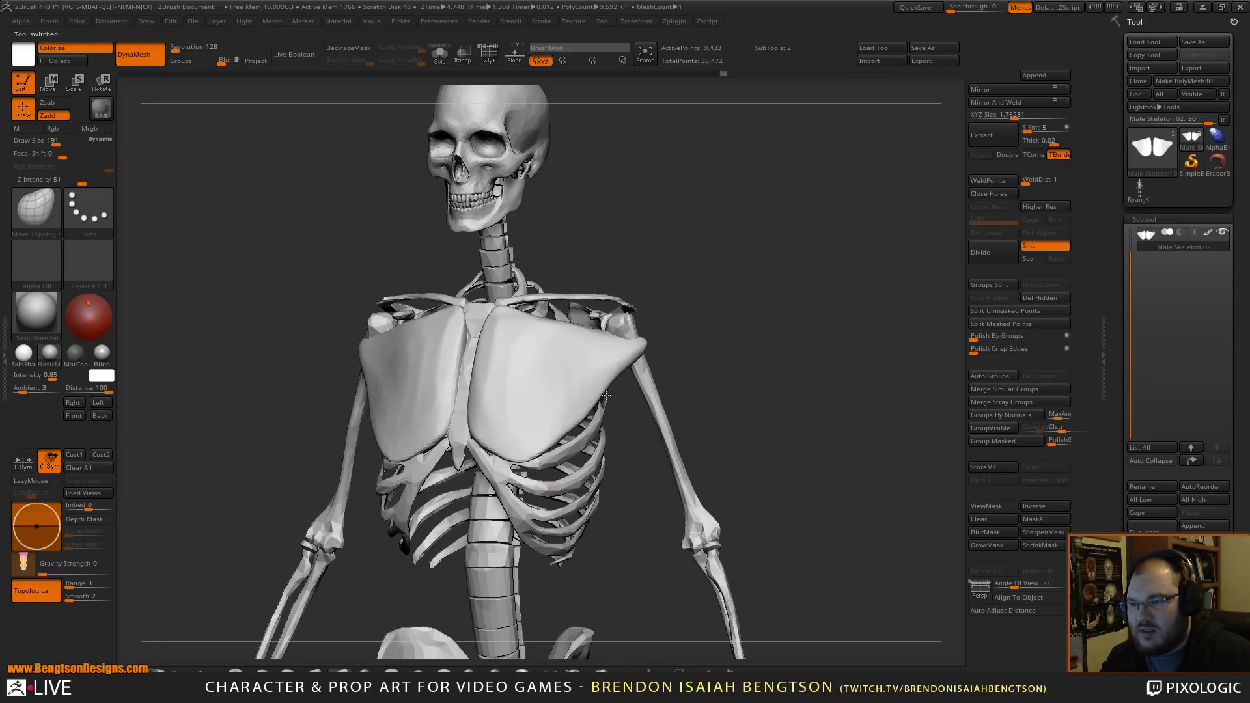
mouse_move(775, 370)
left_mouse_down()
mouse_move(754, 357)
mouse_move(749, 376)
mouse_move(782, 364)
left_mouse_up()
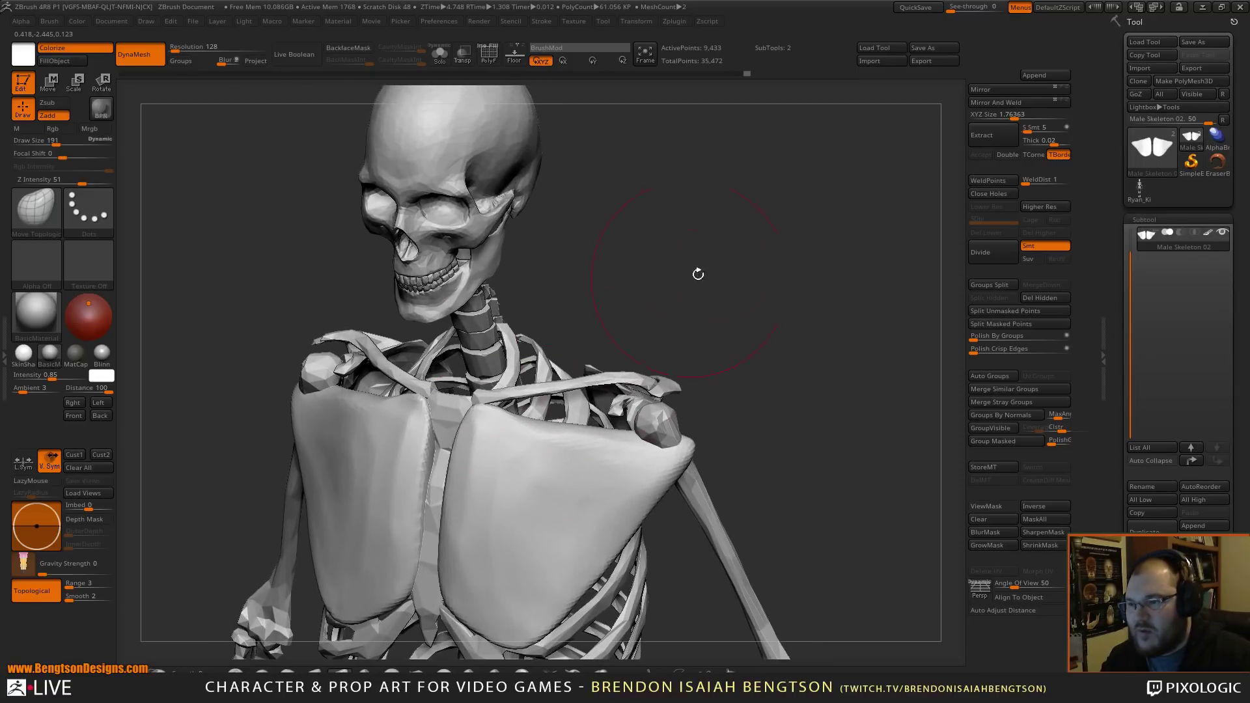
left_click_drag(664, 295, 552, 414)
mouse_move(697, 423)
left_mouse_down()
mouse_move(694, 523)
mouse_move(644, 554)
mouse_move(681, 540)
left_mouse_up()
left_click_drag(685, 526, 686, 531)
mouse_move(795, 462)
left_mouse_down()
mouse_move(798, 351)
mouse_move(803, 470)
left_mouse_up()
left_click_drag(739, 572, 731, 558)
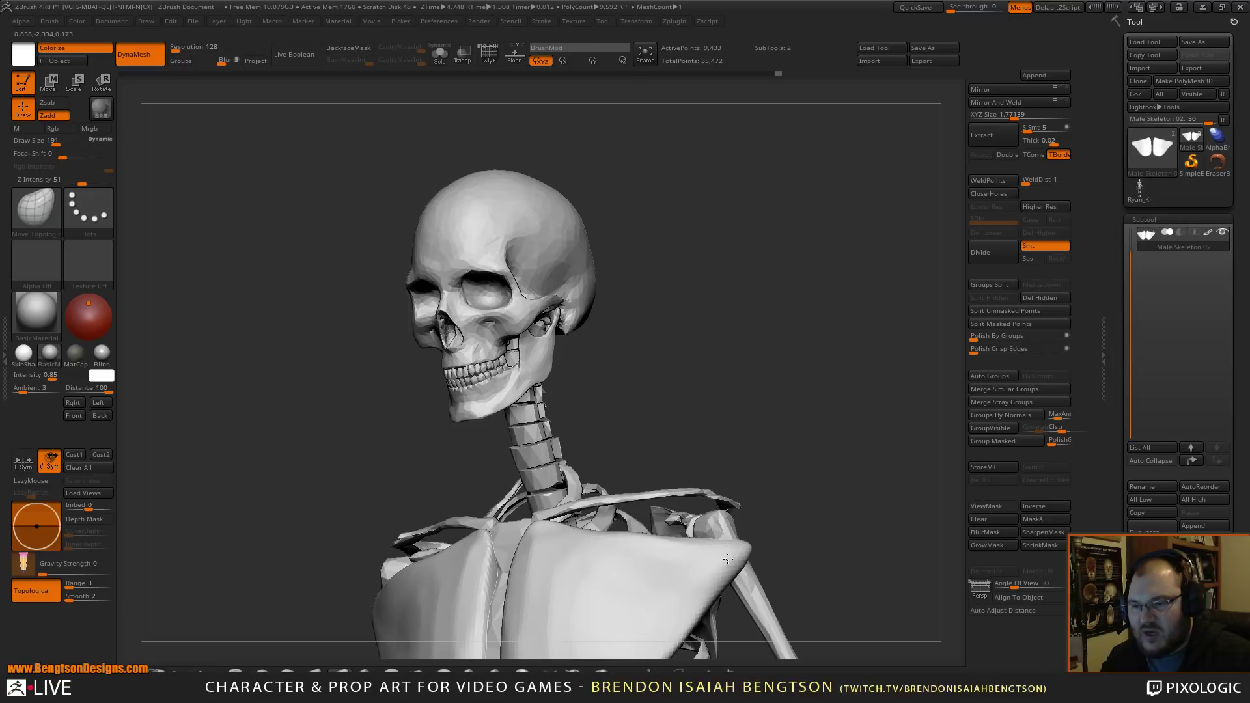
mouse_move(803, 460)
left_mouse_down("alt")
mouse_move(733, 256)
mouse_move(794, 334)
mouse_move(772, 304)
mouse_move(762, 340)
left_mouse_up("alt")
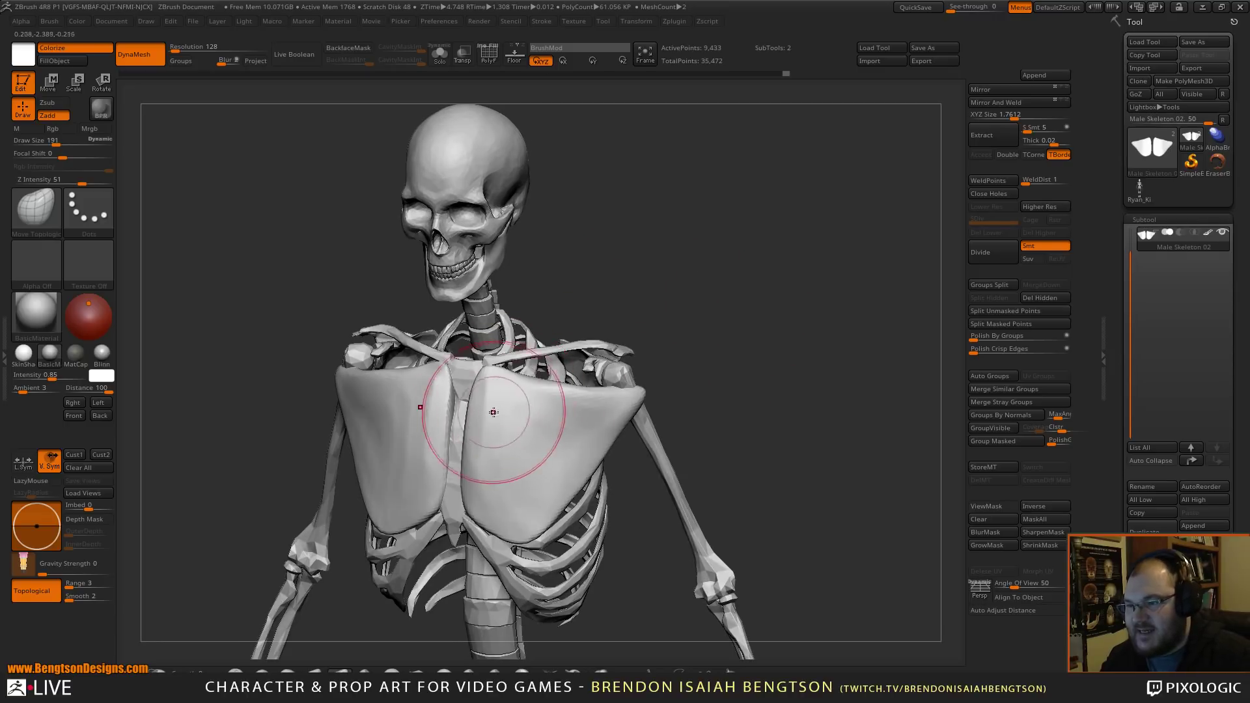
- Flatten the upper surfaces of both pectorals with TrimDynamic and return to Move Topological for checking their outline from the front
key("b")
key("t")
key("d")
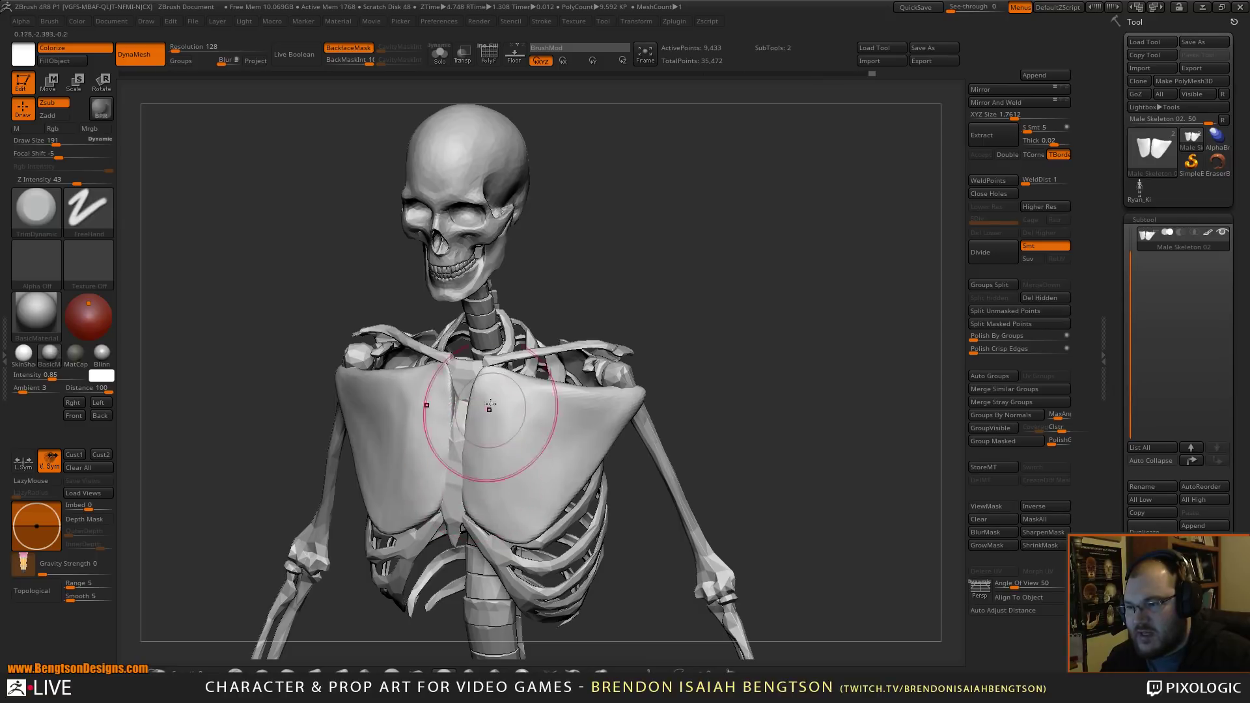
left_click_drag(624, 397, 585, 413)
mouse_move(748, 398)
left_mouse_down("shift")
mouse_move(790, 371)
mouse_move(771, 332)
mouse_move(747, 335)
mouse_move(765, 427)
mouse_move(811, 405)
mouse_move(785, 267)
left_mouse_up("shift")
key("b")
key("m")
key("t")
left_click_drag(619, 520, 768, 363)
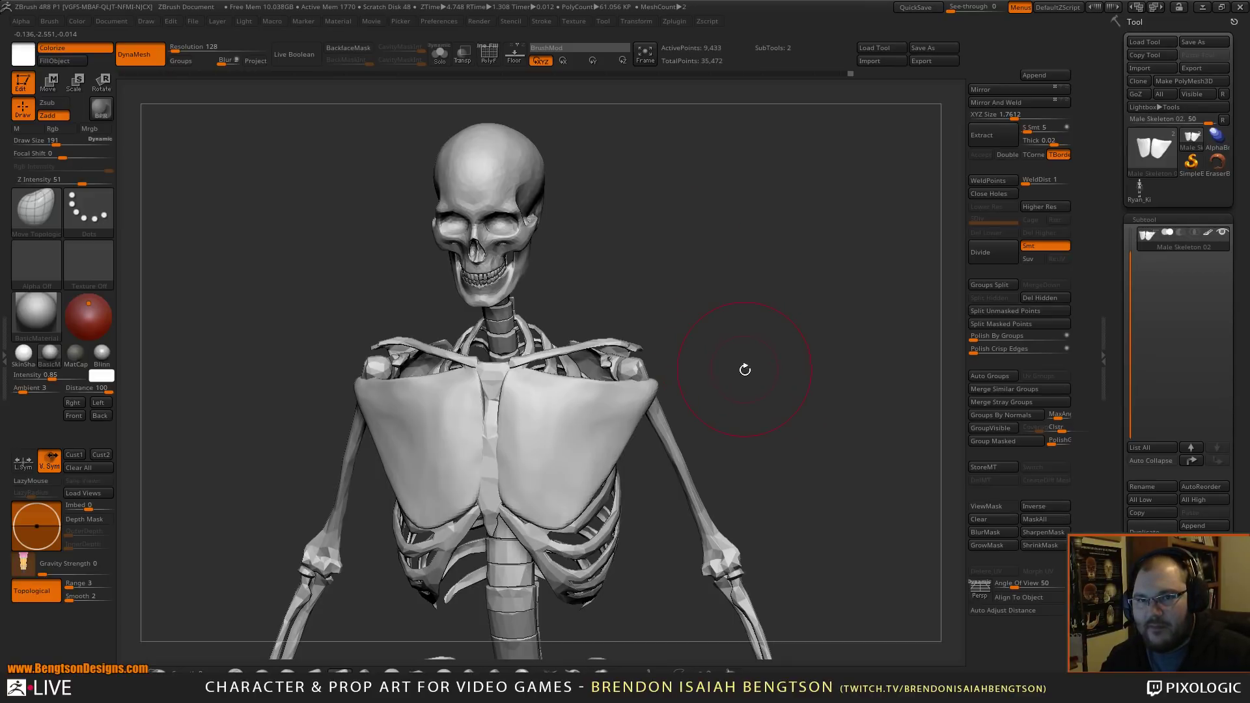
- Select the skeleton subtool and insert a mirrored pair of spheres just below the collarbones with the IMM Primitives brush
scroll(1140, 304, "up", 2)
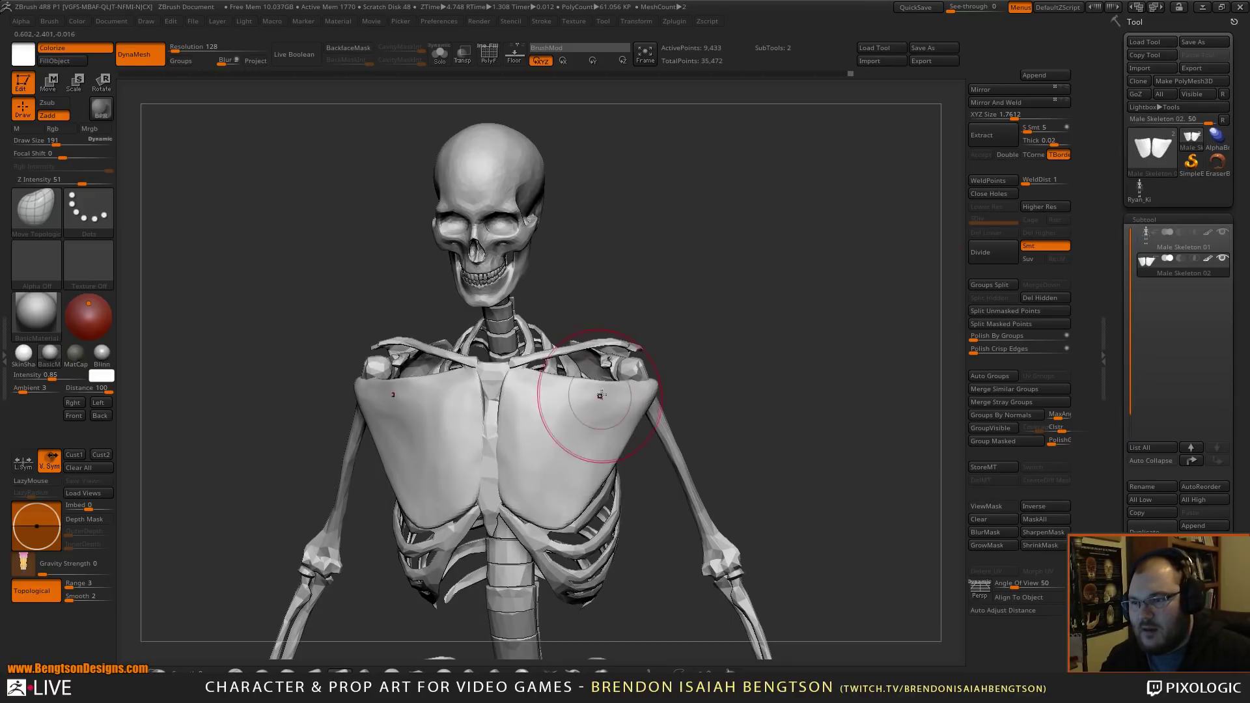
left_click(500, 388, "alt")
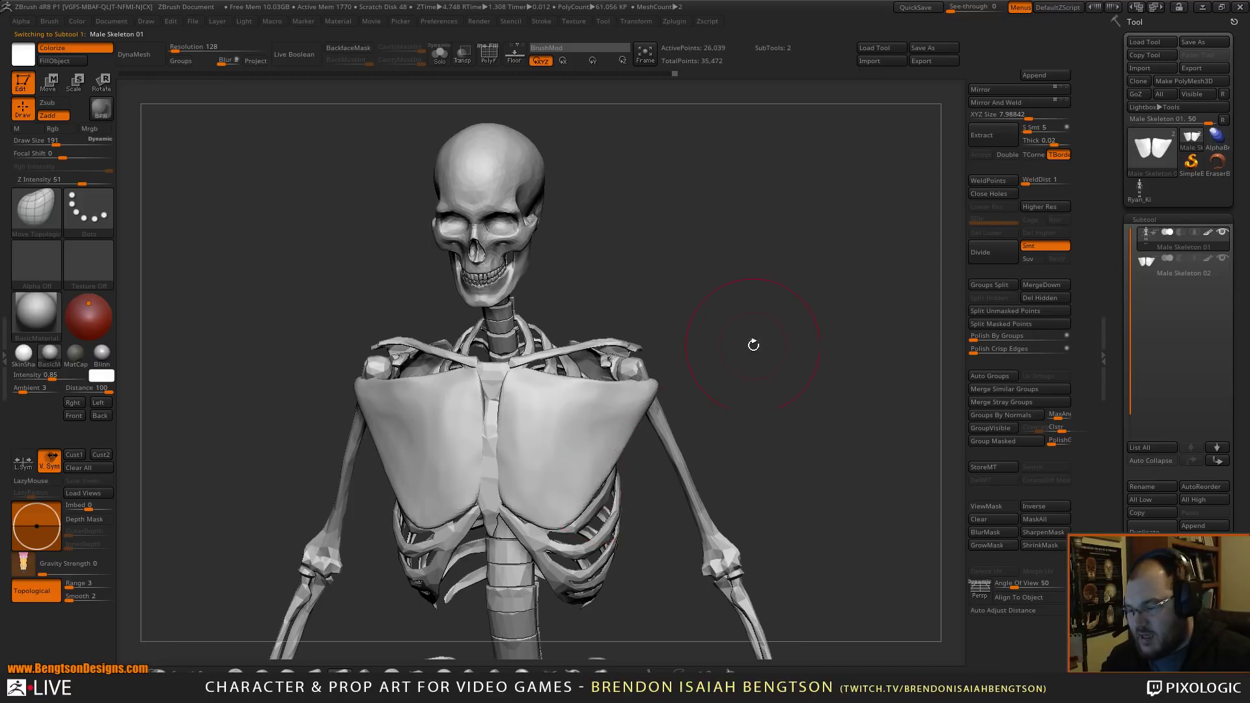
key("b")
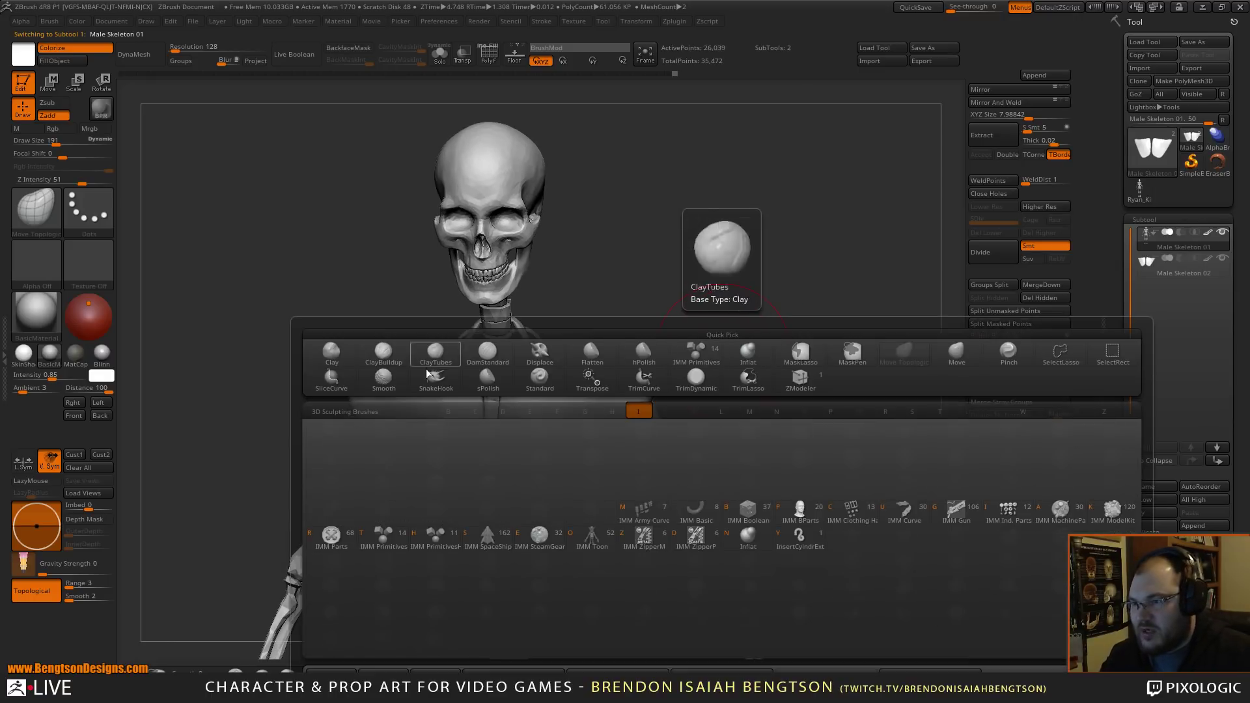
left_click(383, 534)
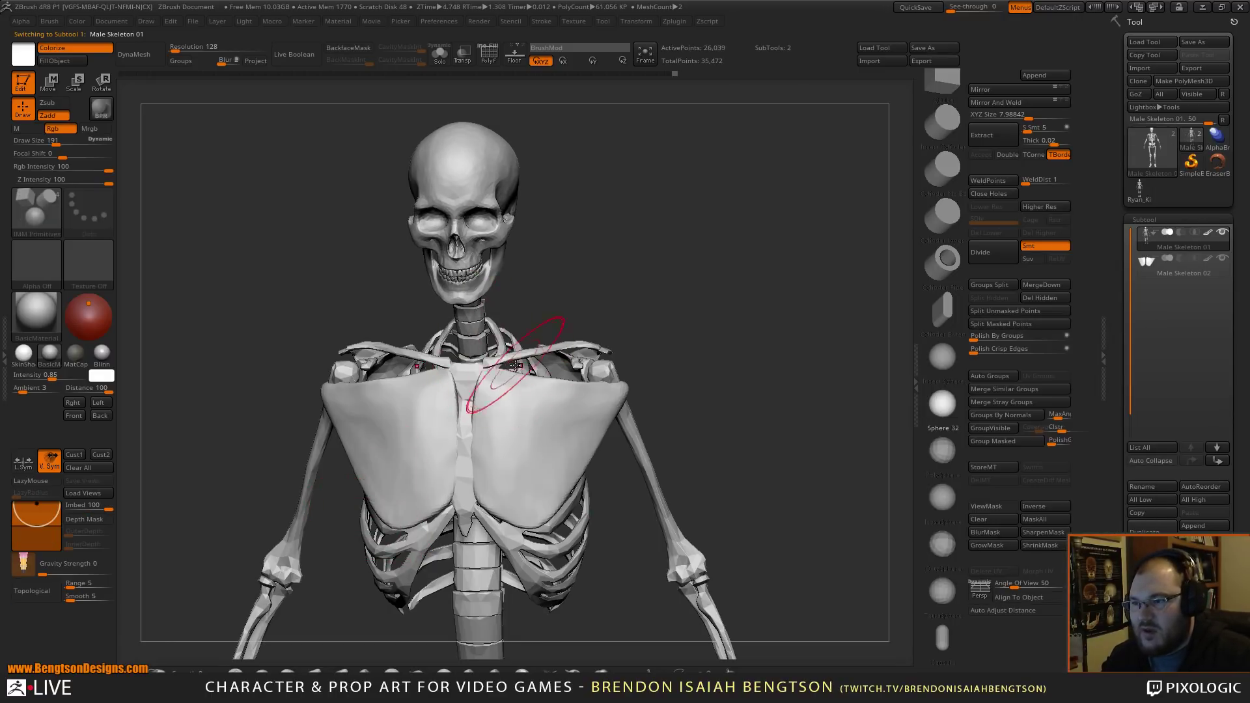
left_click_drag(530, 395, 553, 406)
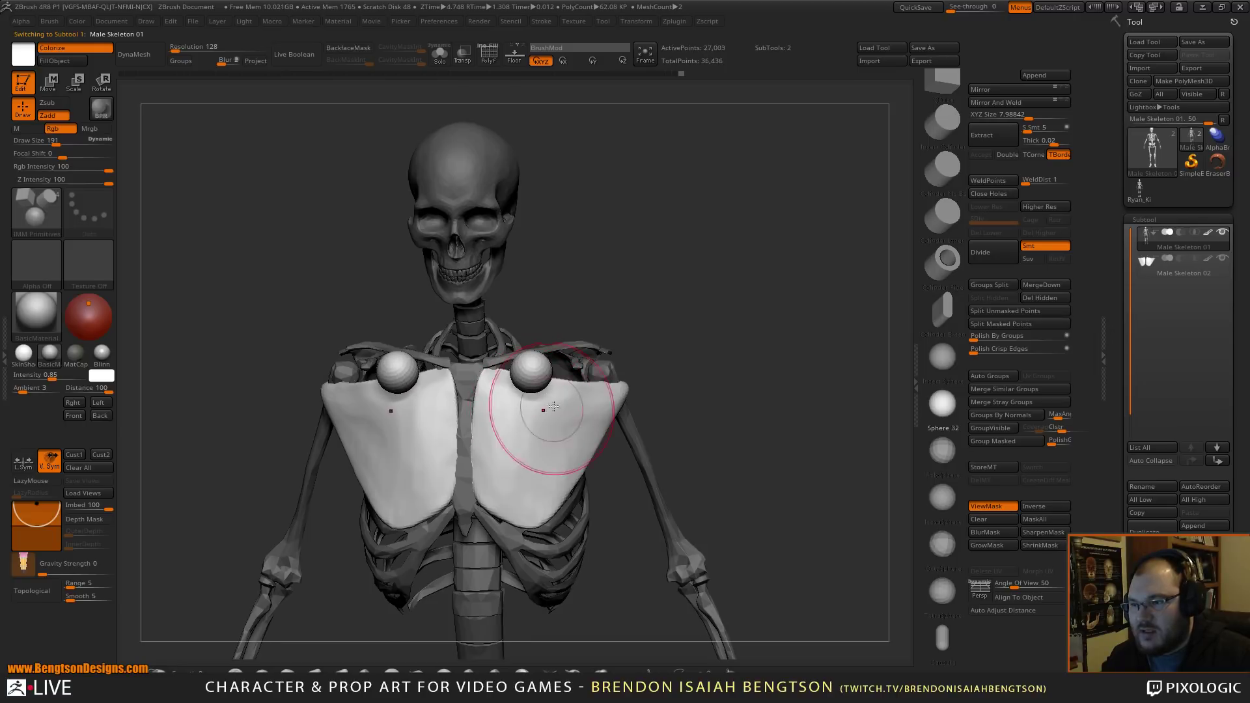
- Split the unmasked spheres into their own subtool and turn them into a DynaMesh at resolution 128
left_click(986, 312)
left_click_drag(688, 288, 678, 265)
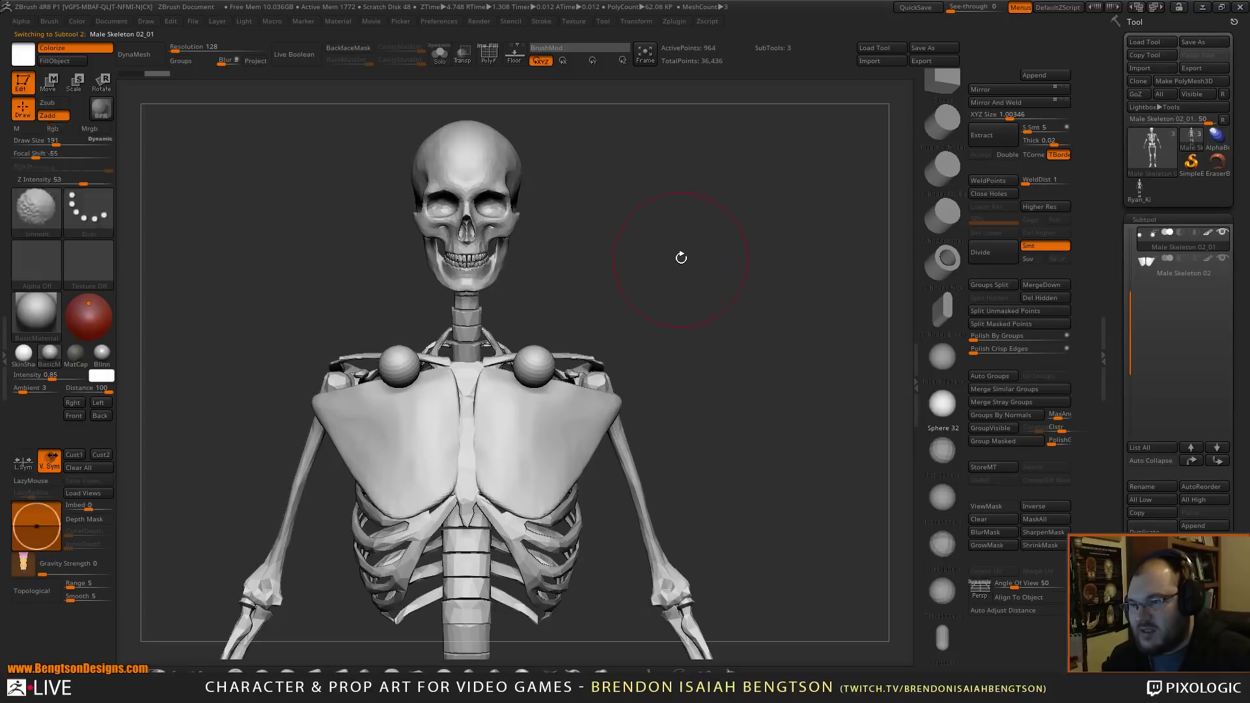
left_click(154, 57)
- Move both spheres back toward the collarbones in side view with Move Topological at draw size 310
left_click_drag(769, 283, 745, 318, "alt")
left_click_drag(637, 278, 654, 303)
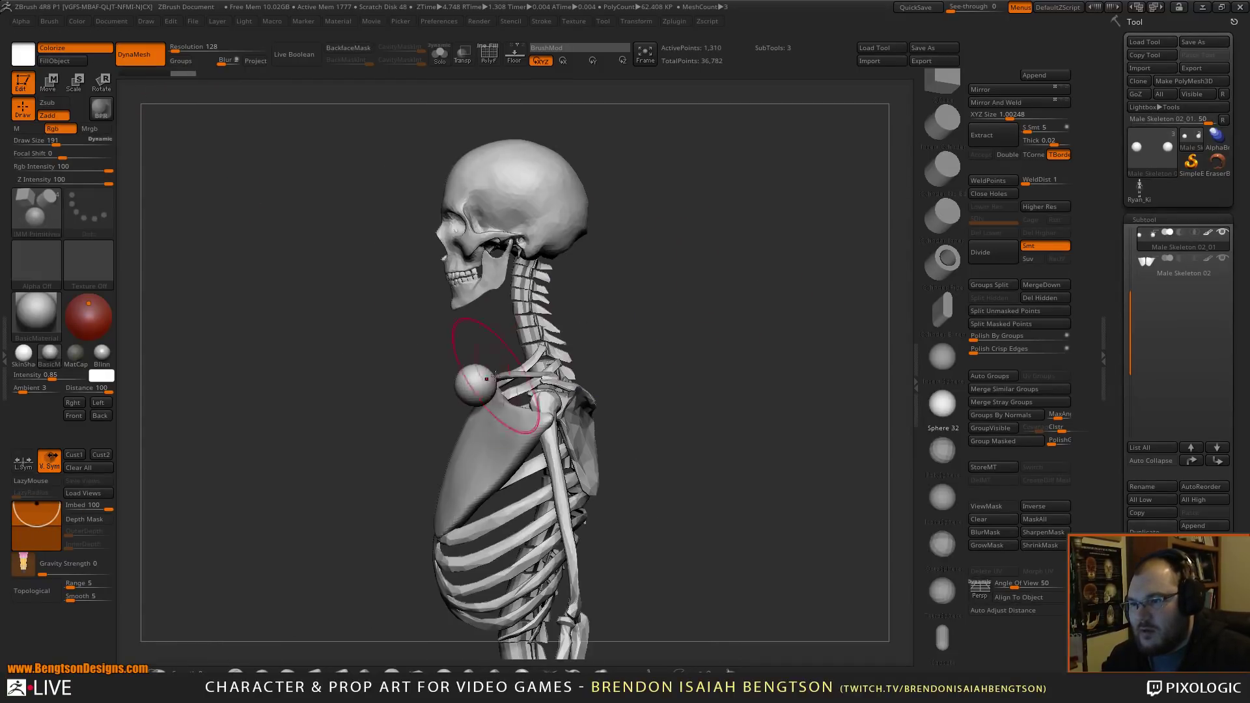
key("b")
key("m")
key("t")
key("space")
left_click_drag(490, 379, 502, 379)
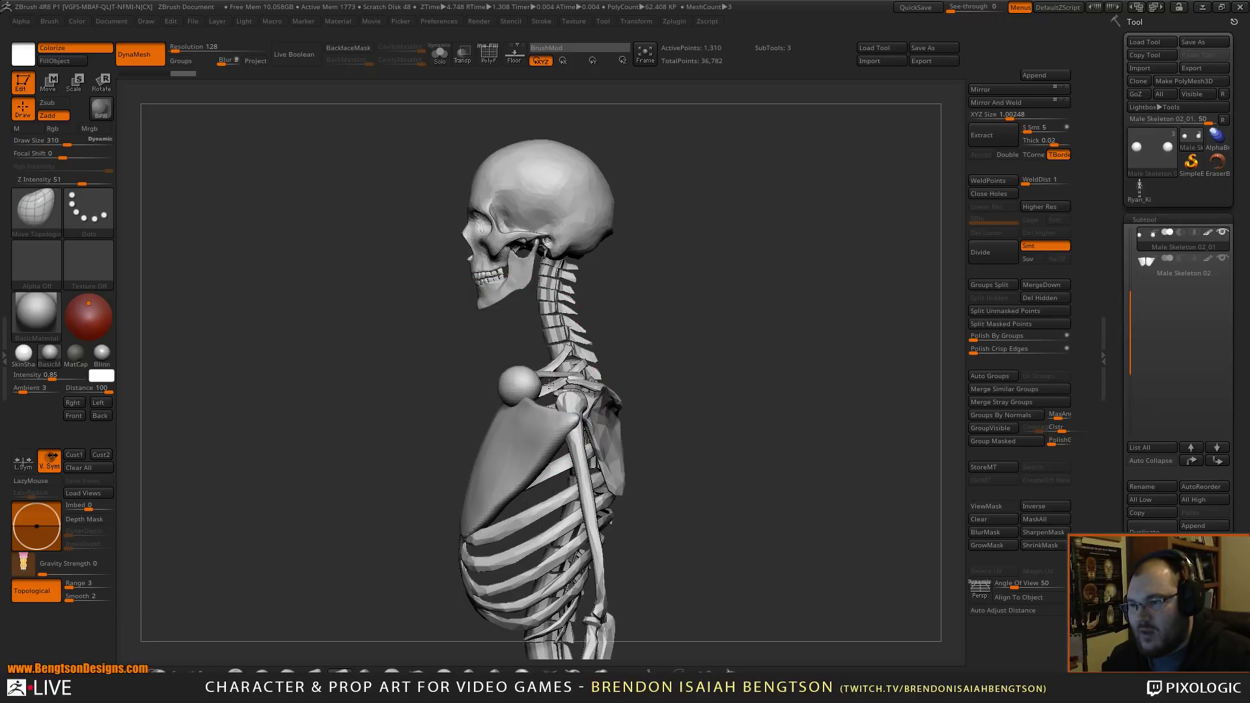
- Stretch the spheres into slanted ovals below the collarbones, refining them with a draw size of 198
left_click_drag(696, 317, 474, 349)
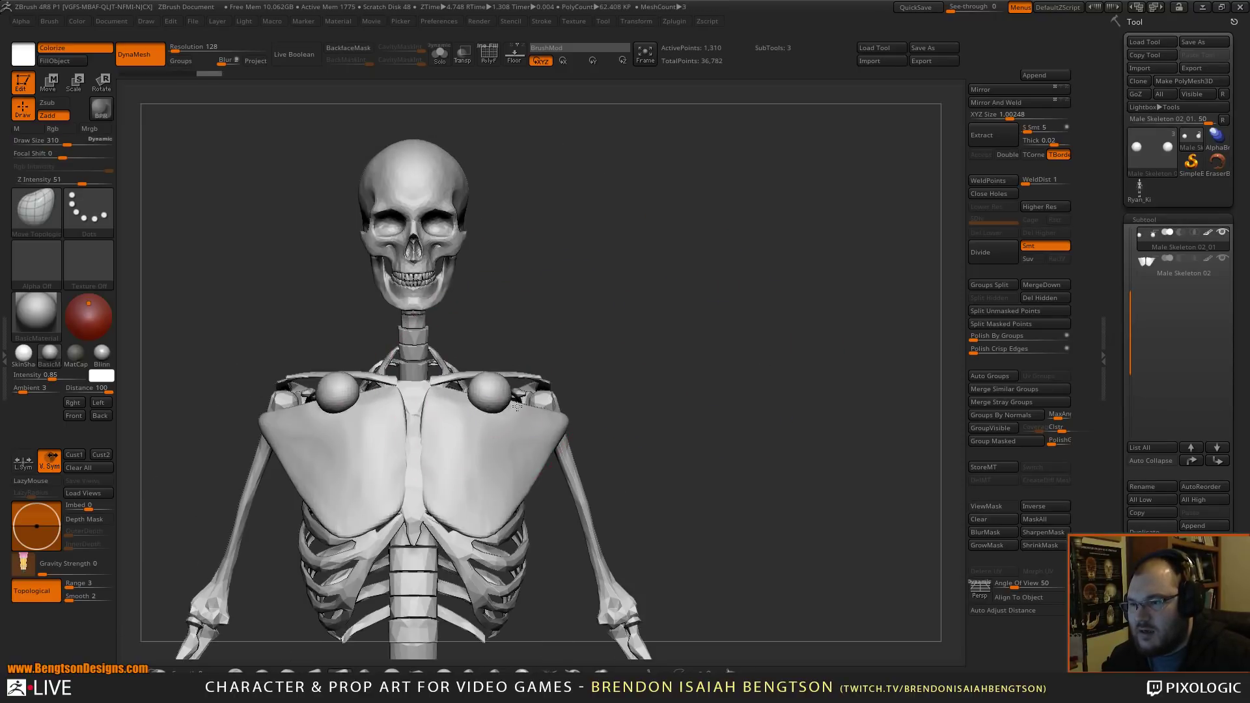
mouse_move(520, 401)
left_mouse_down()
mouse_move(516, 376)
mouse_move(482, 391)
mouse_move(407, 356)
left_mouse_up()
key("space")
left_click_drag(478, 379, 465, 367)
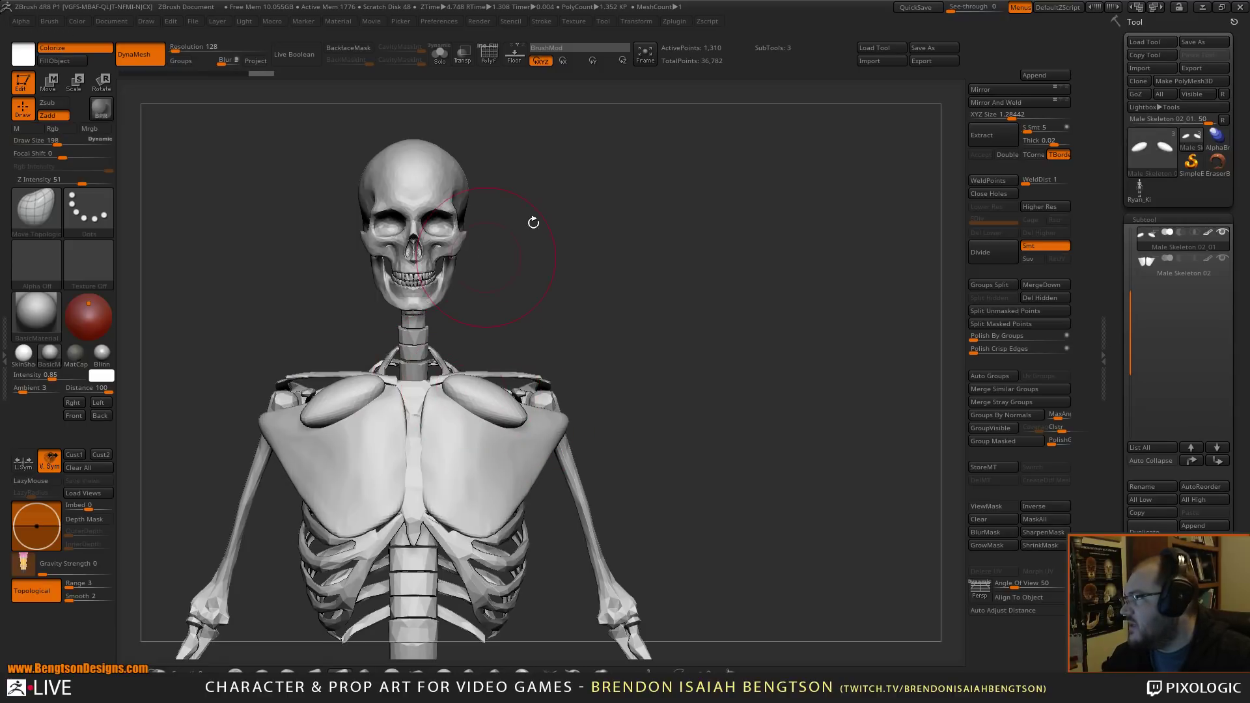
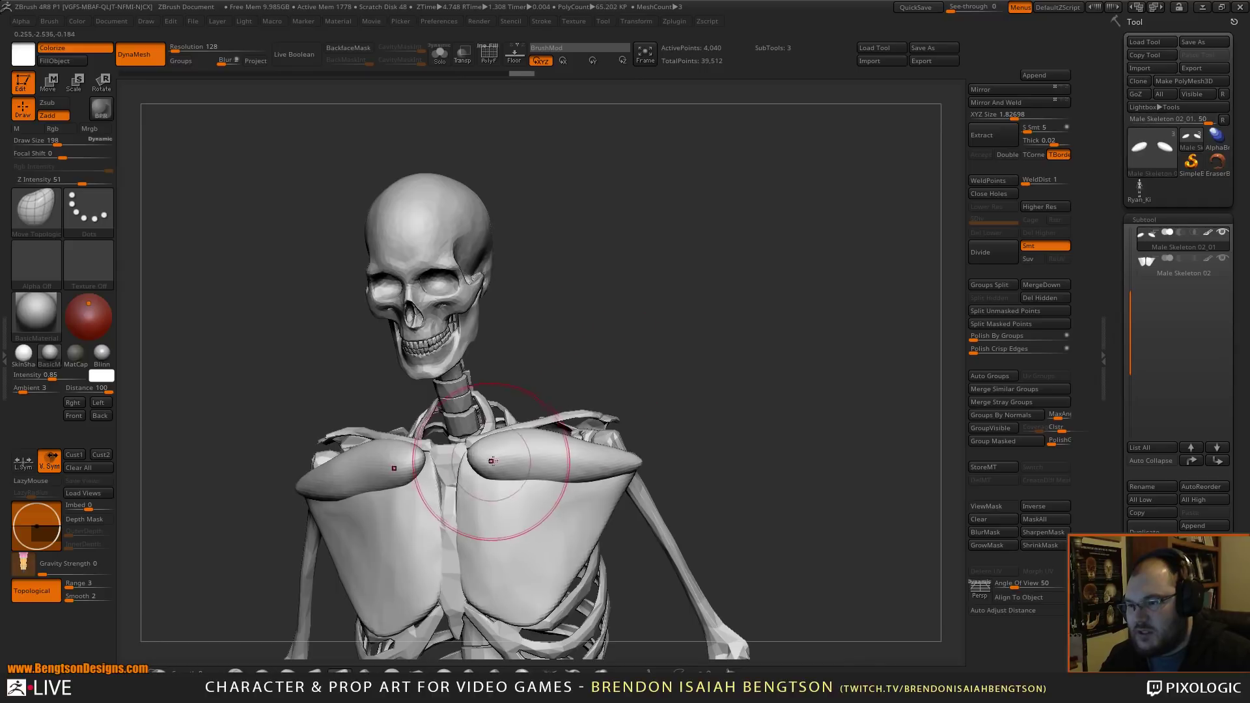
- Build up the inner and lower parts of the upper chest forms with the ClayBuildup brush
key("b")
key("c")
key("b")
mouse_move(492, 449)
left_mouse_down()
mouse_move(528, 431)
mouse_move(576, 493)
mouse_move(517, 474)
mouse_move(524, 483)
left_mouse_up()
mouse_move(682, 321)
left_mouse_down()
mouse_move(586, 326)
mouse_move(602, 354)
mouse_move(656, 335)
mouse_move(655, 386)
mouse_move(666, 371)
left_mouse_up()
key("shift")
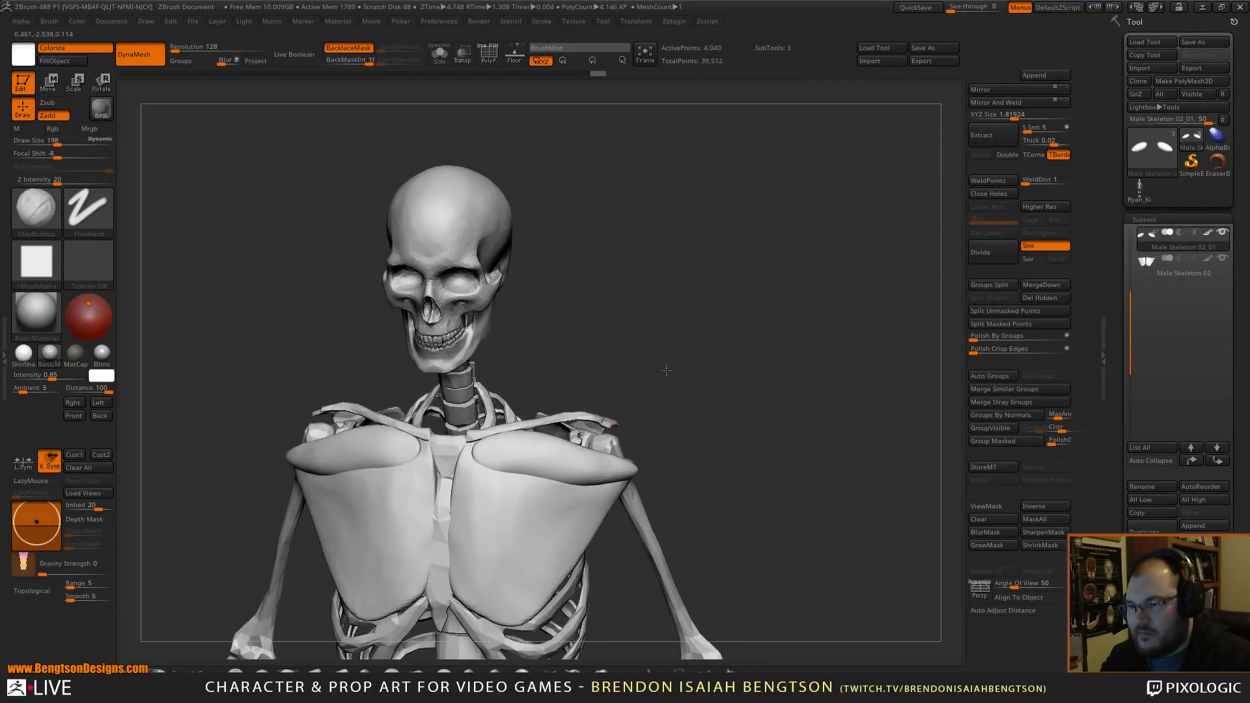
- Adjust the upper chest forms' inner ends and pull their lower edges down over the pectorals with Move Topological at draw size 110
key("b")
key("m")
key("t")
key("space")
left_click_drag(487, 445, 469, 446)
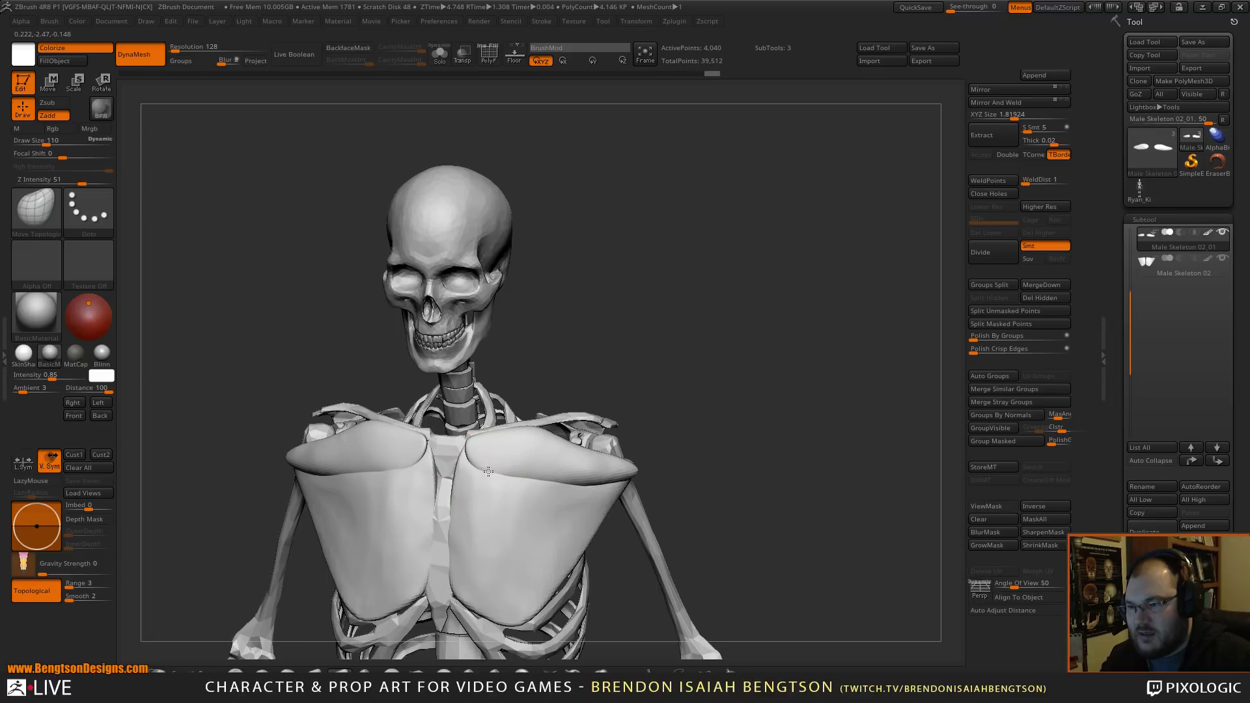
left_click_drag(488, 471, 527, 483)
left_click_drag(561, 476, 560, 480)
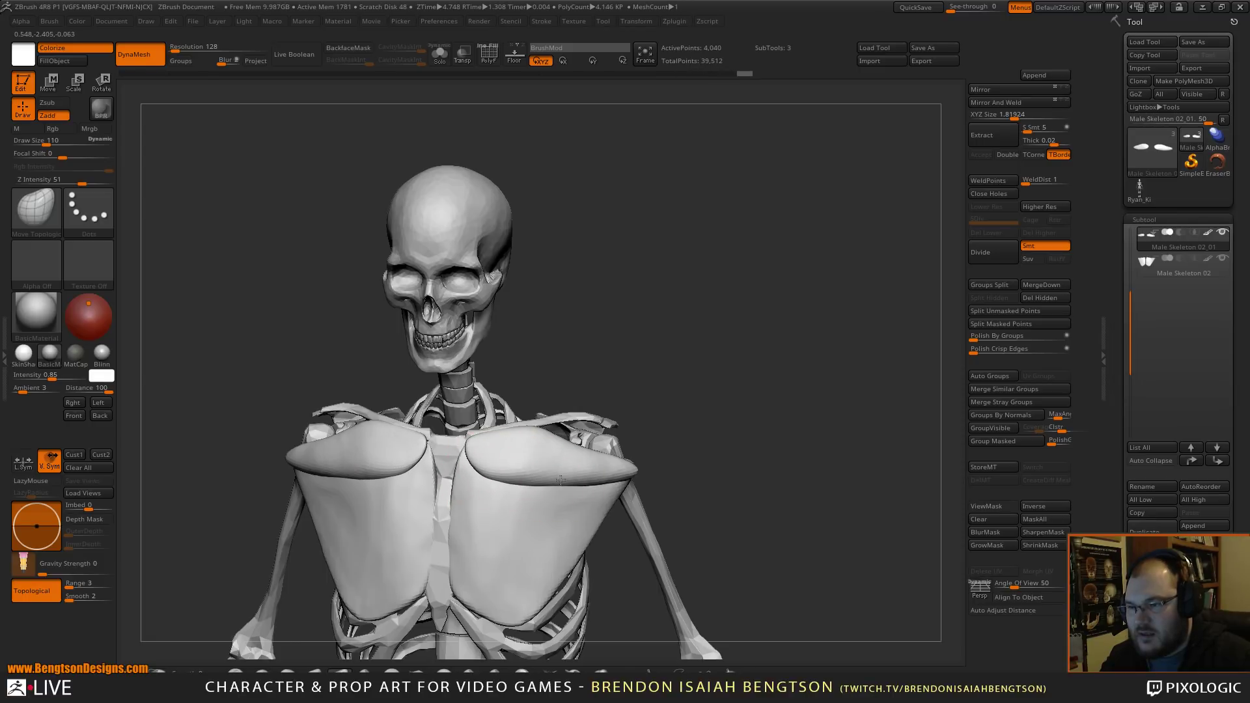
- Flatten the front surfaces of the upper chest forms from the outer ends toward the sternum with TrimDynamic
left_click_drag(664, 362, 657, 260)
mouse_move(657, 274)
left_mouse_down("shift")
mouse_move(709, 446)
mouse_move(801, 380)
mouse_move(800, 399)
mouse_move(710, 344)
mouse_move(573, 355)
left_mouse_up("shift")
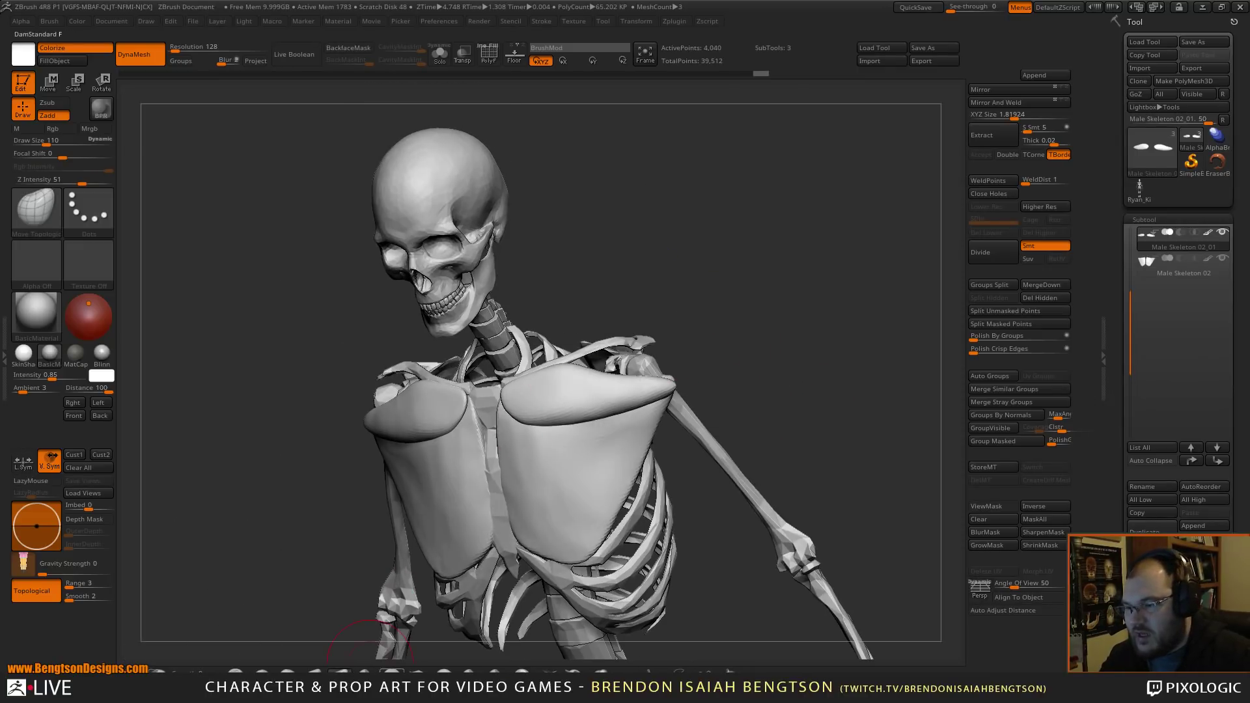
left_click(341, 671)
mouse_move(616, 399)
left_mouse_down()
mouse_move(596, 405)
mouse_move(658, 384)
left_mouse_up()
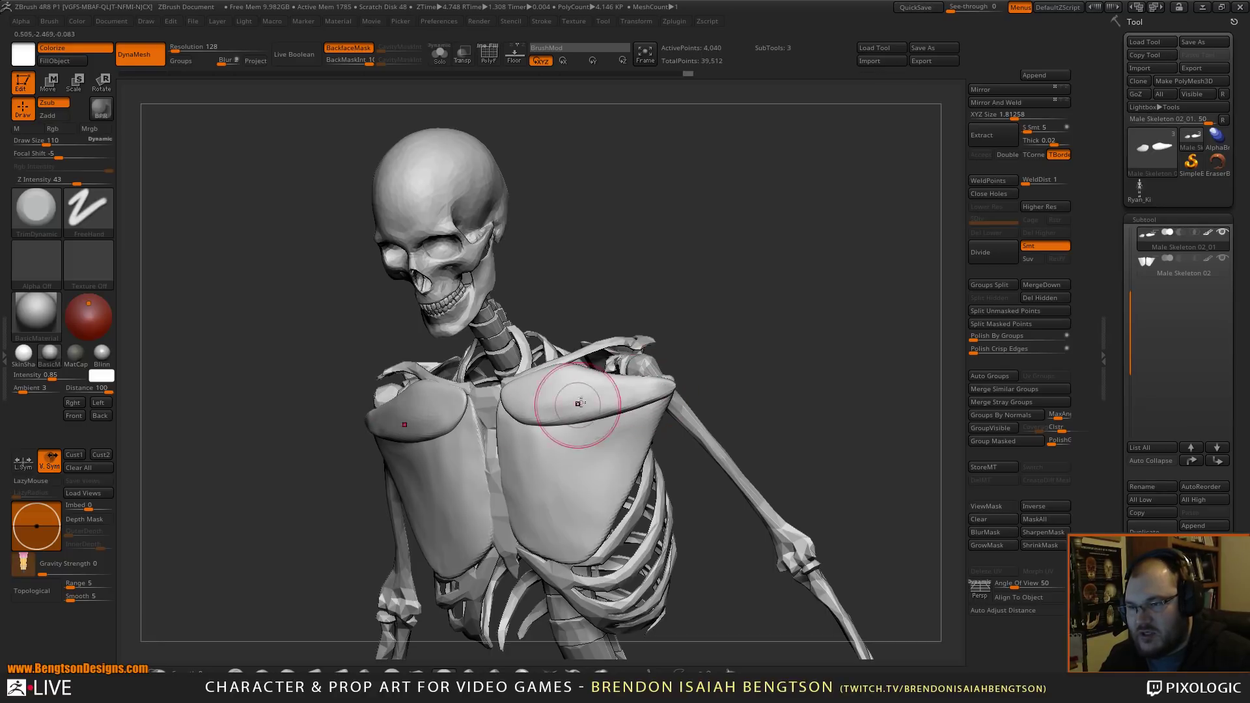
mouse_move(580, 404)
left_mouse_down()
mouse_move(599, 406)
mouse_move(553, 406)
left_mouse_up()
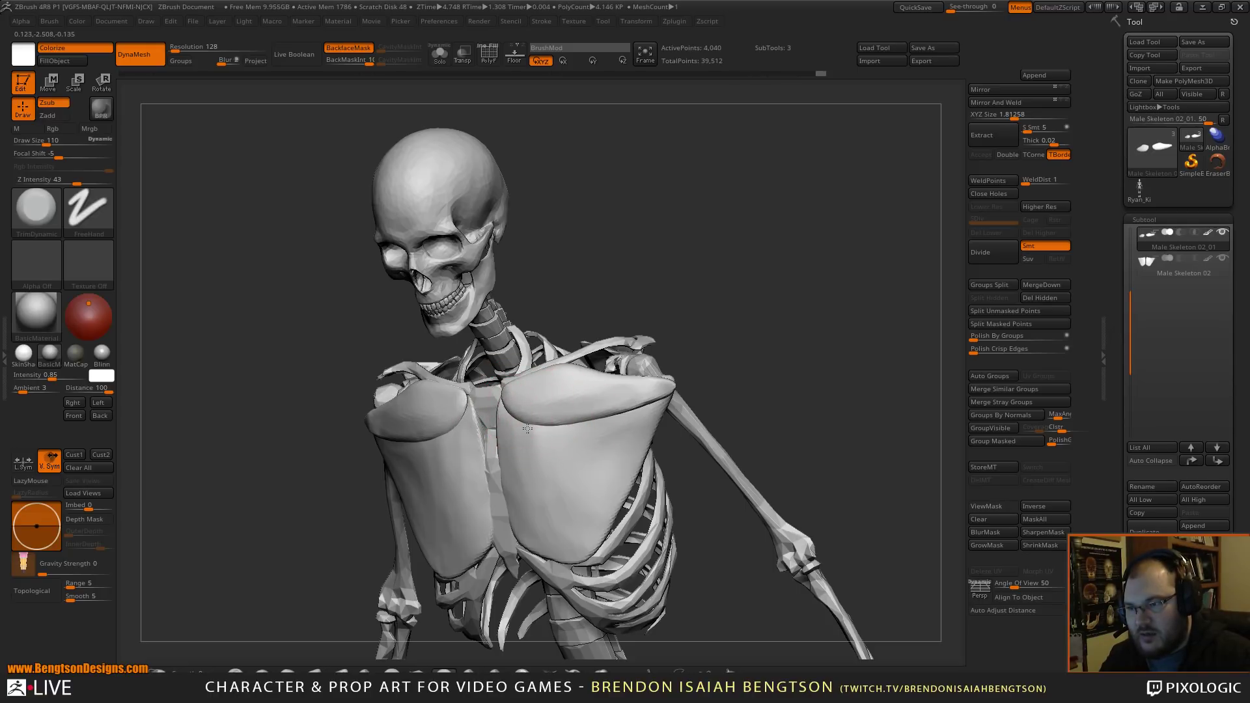
mouse_move(751, 321)
left_mouse_down()
mouse_move(768, 334)
mouse_move(755, 371)
left_mouse_up()
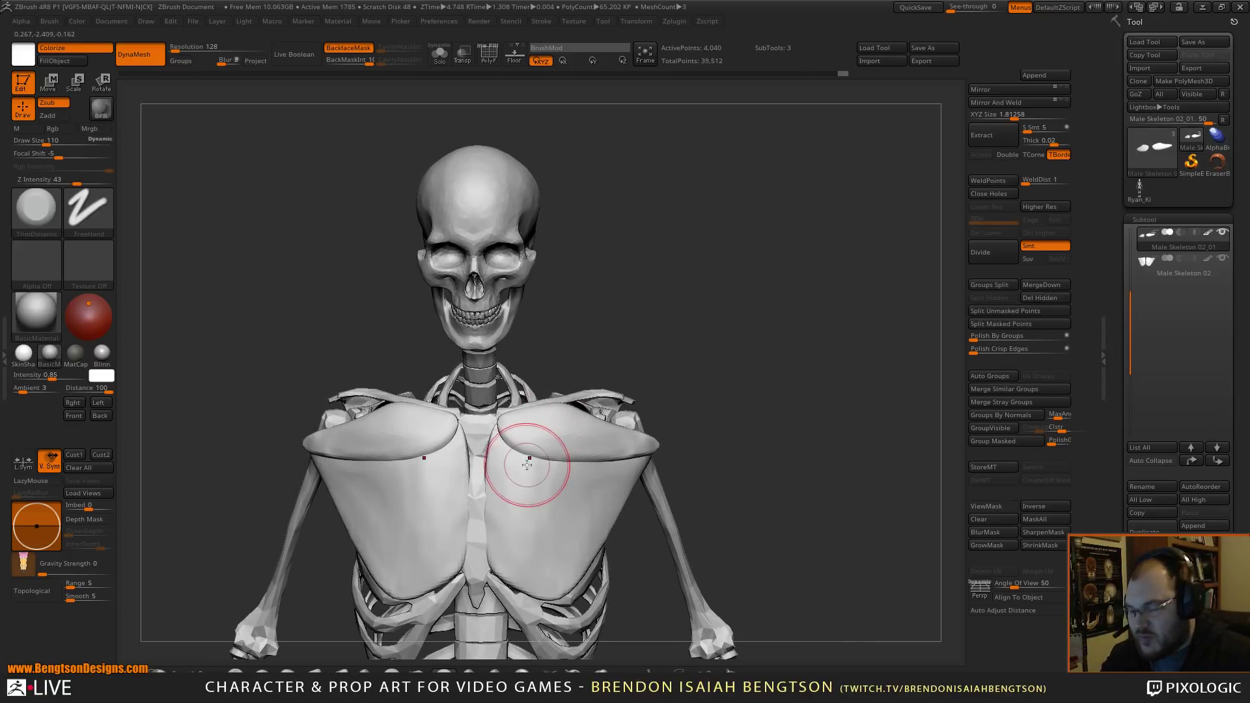
- Push the lower edges of the upper chest forms up toward the collarbones with Move Topological
key("w")
key("q")
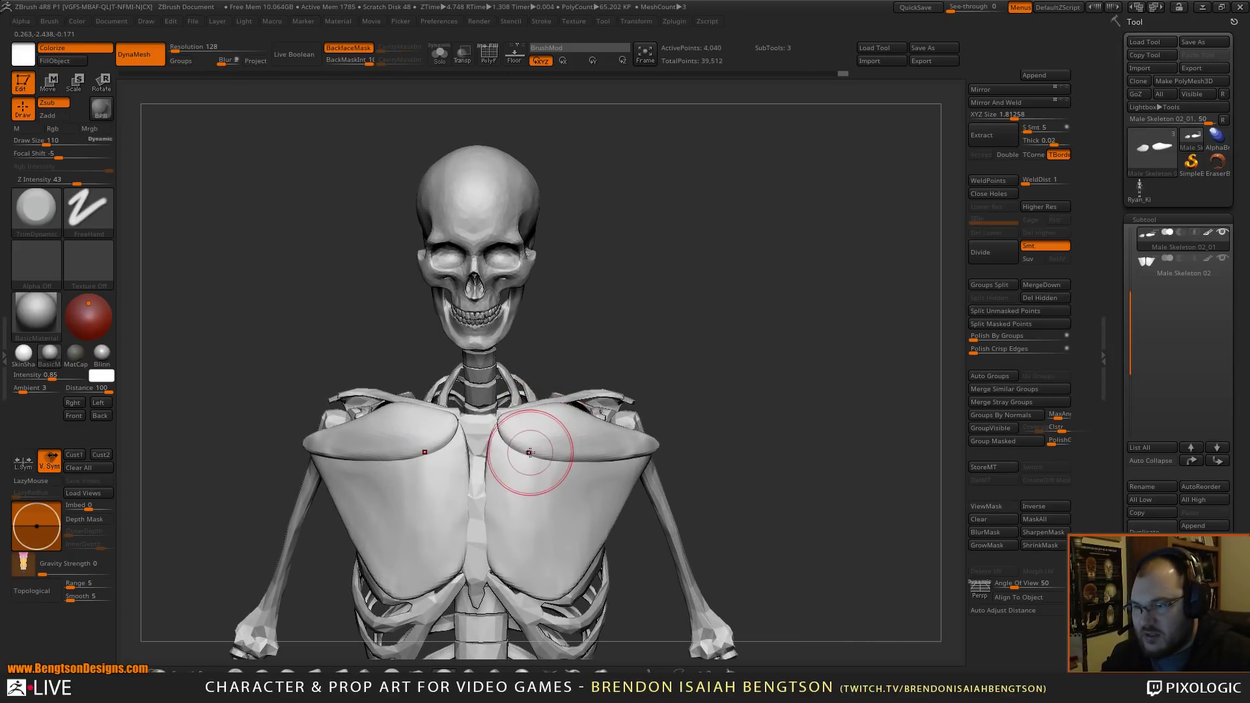
key("b")
key("m")
key("t")
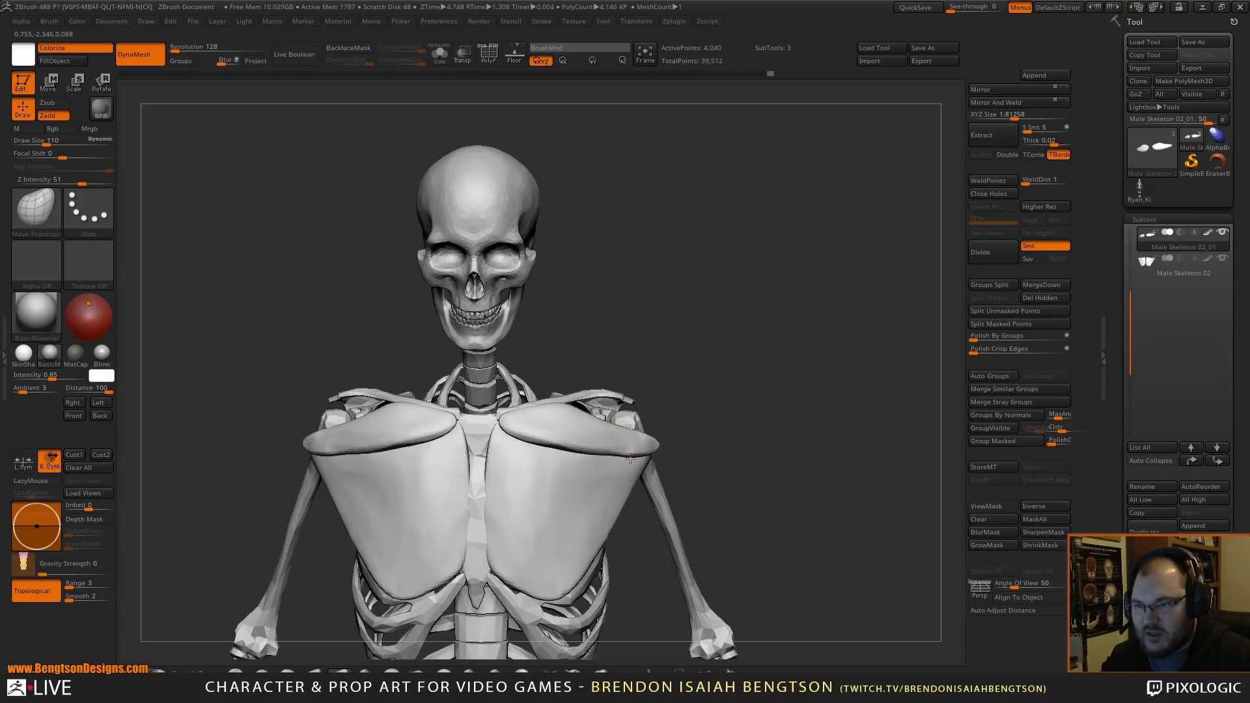
- Select the pectoral subtool and carve a line down its outer edge from the armpit with DamStandard at draw size 73
mouse_move(801, 365)
left_mouse_down()
mouse_move(789, 485)
mouse_move(798, 321)
mouse_move(824, 322)
mouse_move(799, 298)
mouse_move(745, 332)
mouse_move(775, 321)
mouse_move(657, 360)
mouse_move(720, 355)
mouse_move(750, 294)
mouse_move(768, 291)
mouse_move(753, 283)
mouse_move(747, 307)
mouse_move(668, 307)
mouse_move(754, 285)
mouse_move(734, 186)
mouse_move(669, 285)
left_mouse_up()
left_click(574, 414, "alt")
key("b")
key("d")
key("s")
key("space")
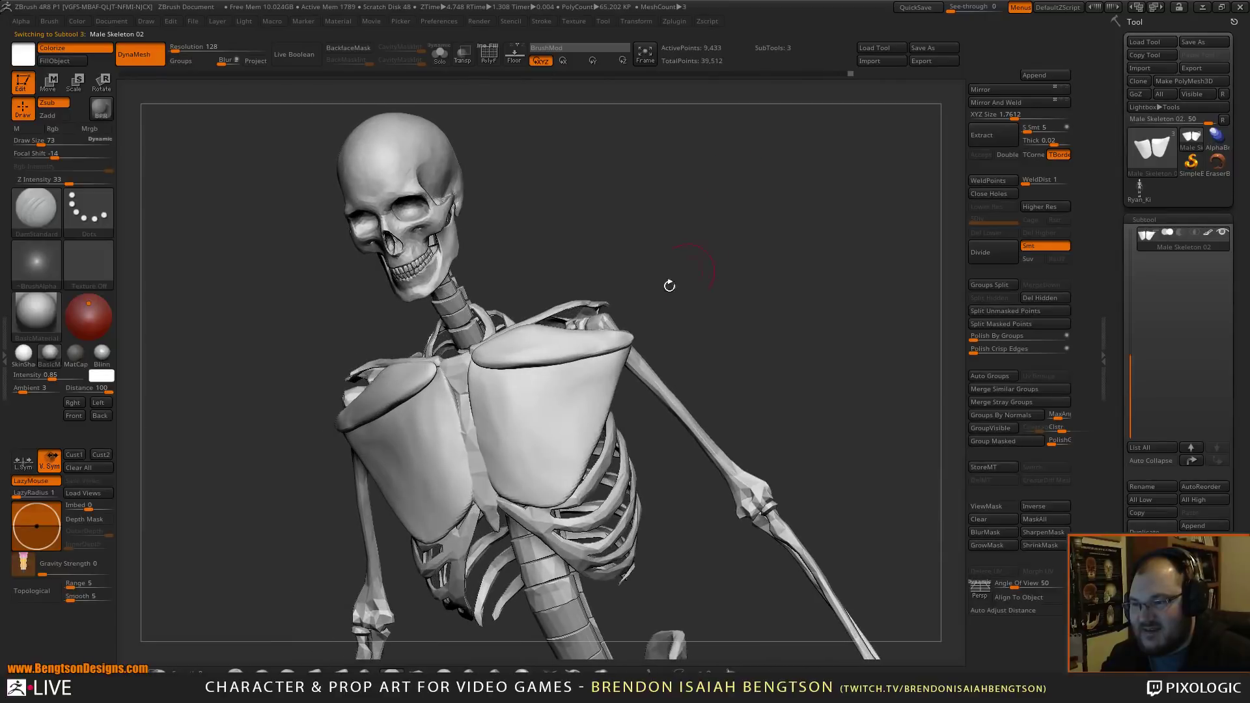
left_click_drag(620, 361, 555, 485)
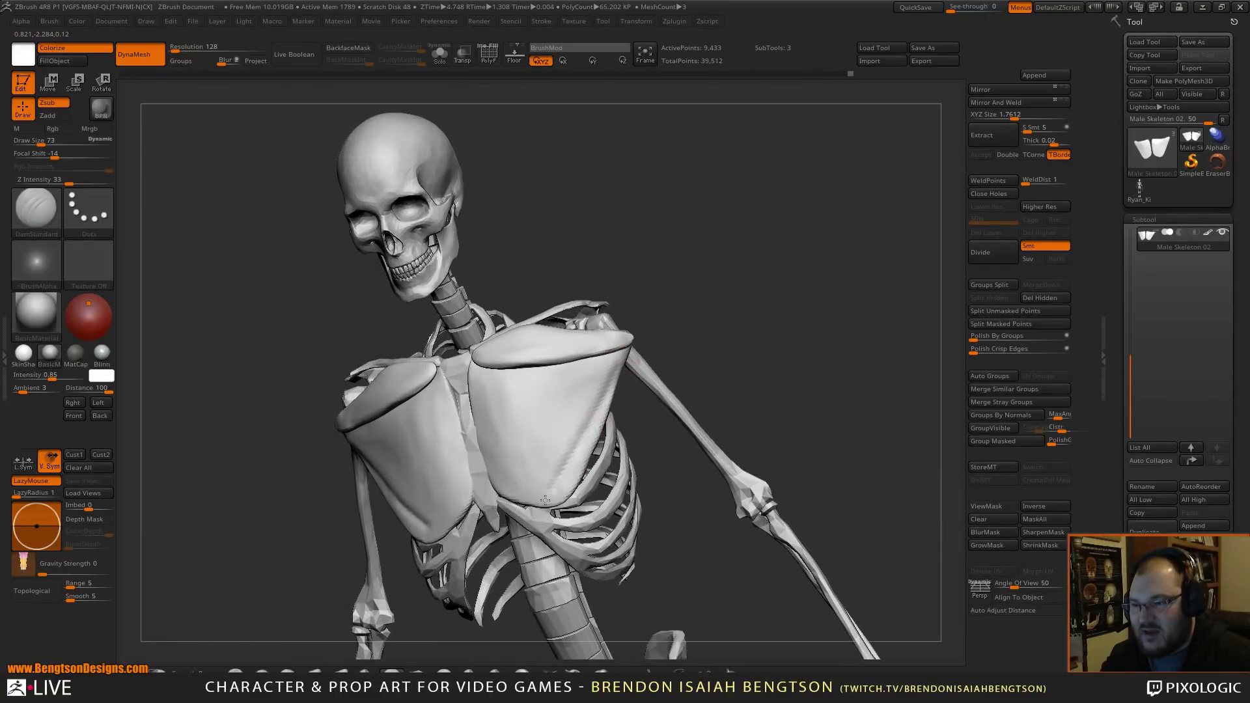
mouse_move(733, 307)
left_mouse_down()
mouse_move(755, 312)
mouse_move(736, 319)
left_mouse_up()
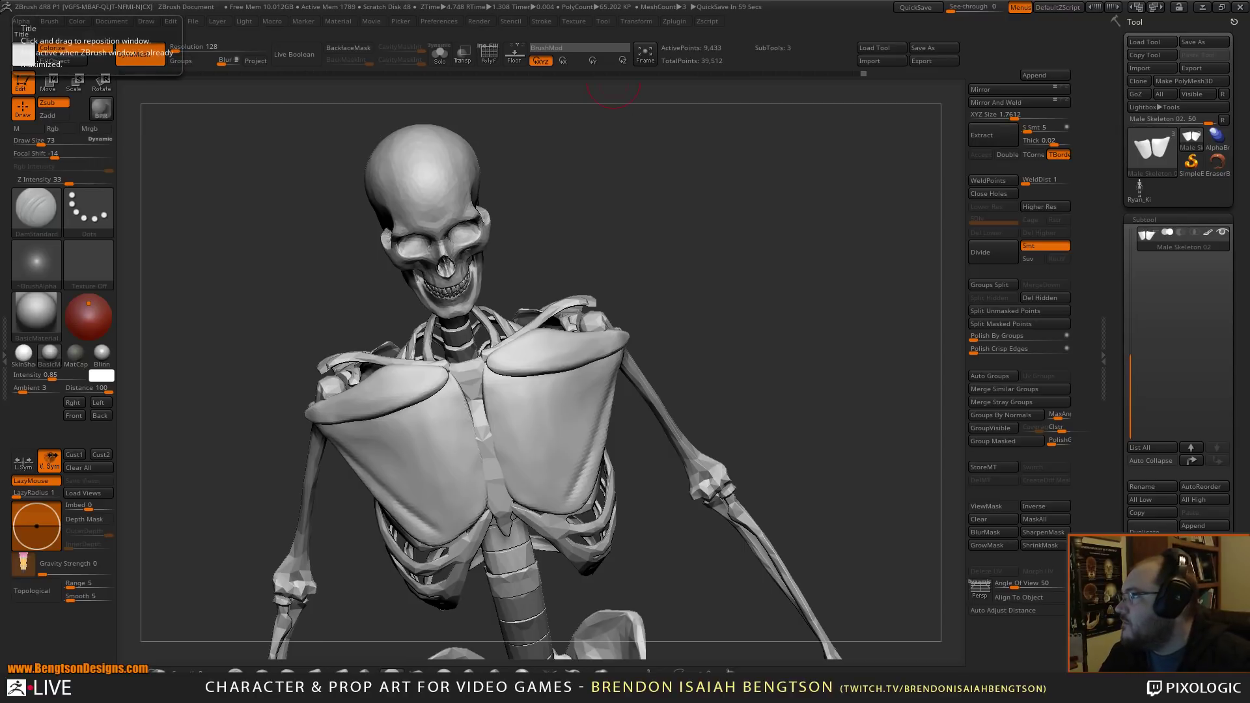
- Switch to the browser and study pectoralis major diagrams for fiber direction, origin and insertion, ending on the clavicular and sternal head image
key("alt+Tab")
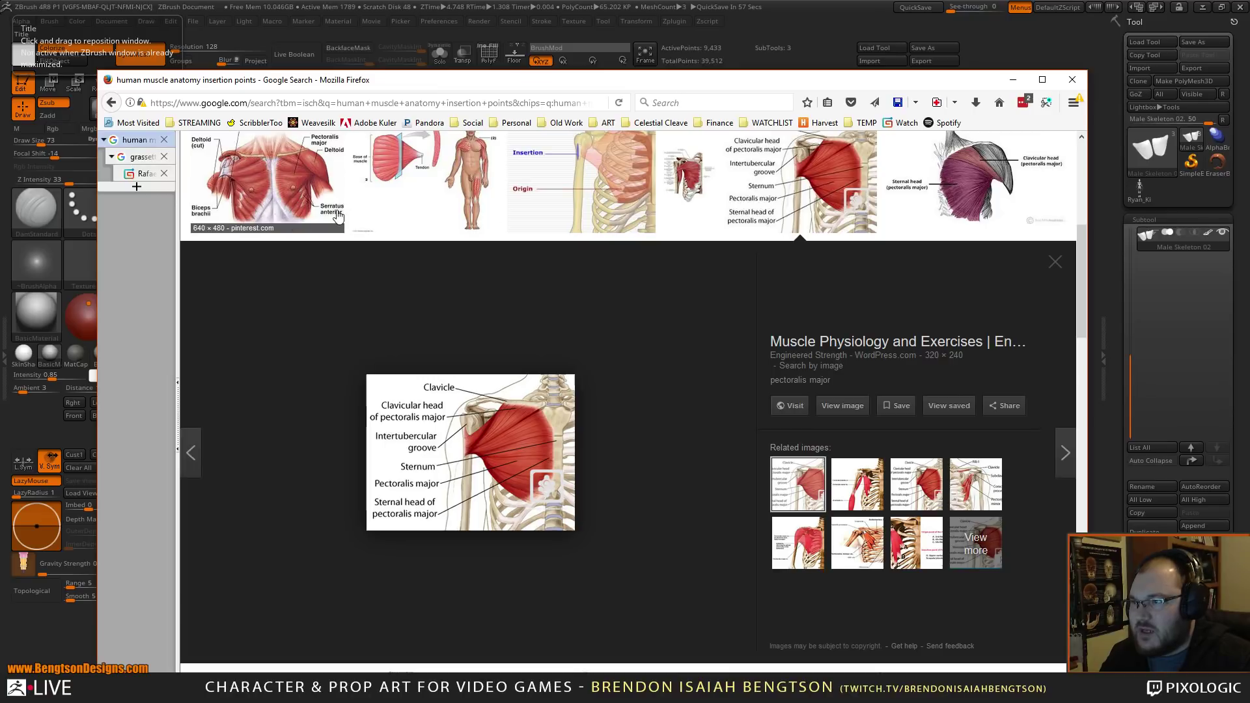
left_click(768, 195)
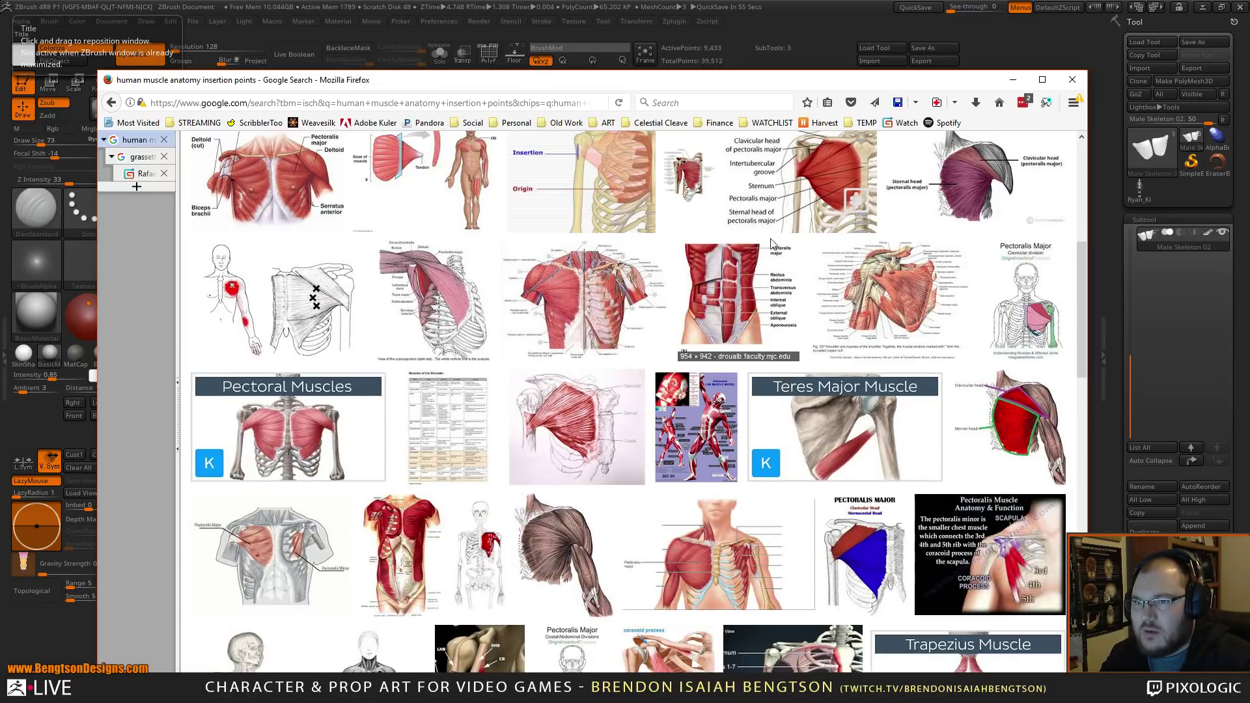
scroll(651, 485, "up", 10)
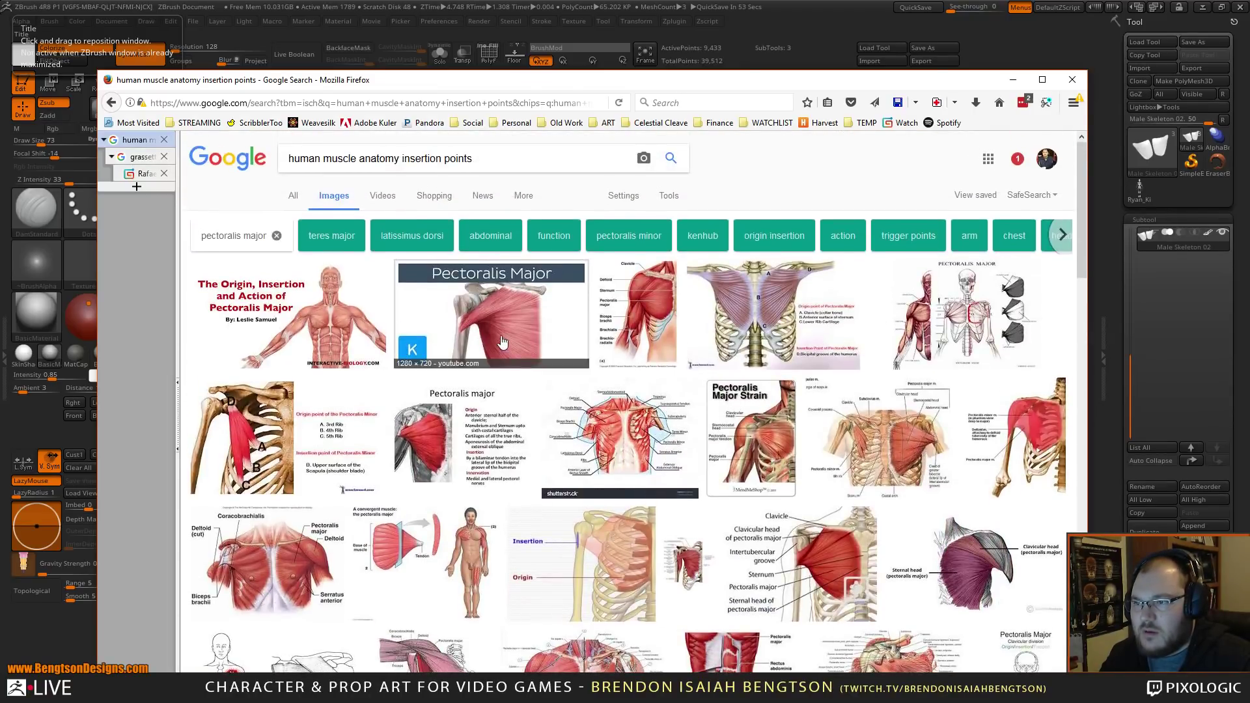
left_click(491, 260)
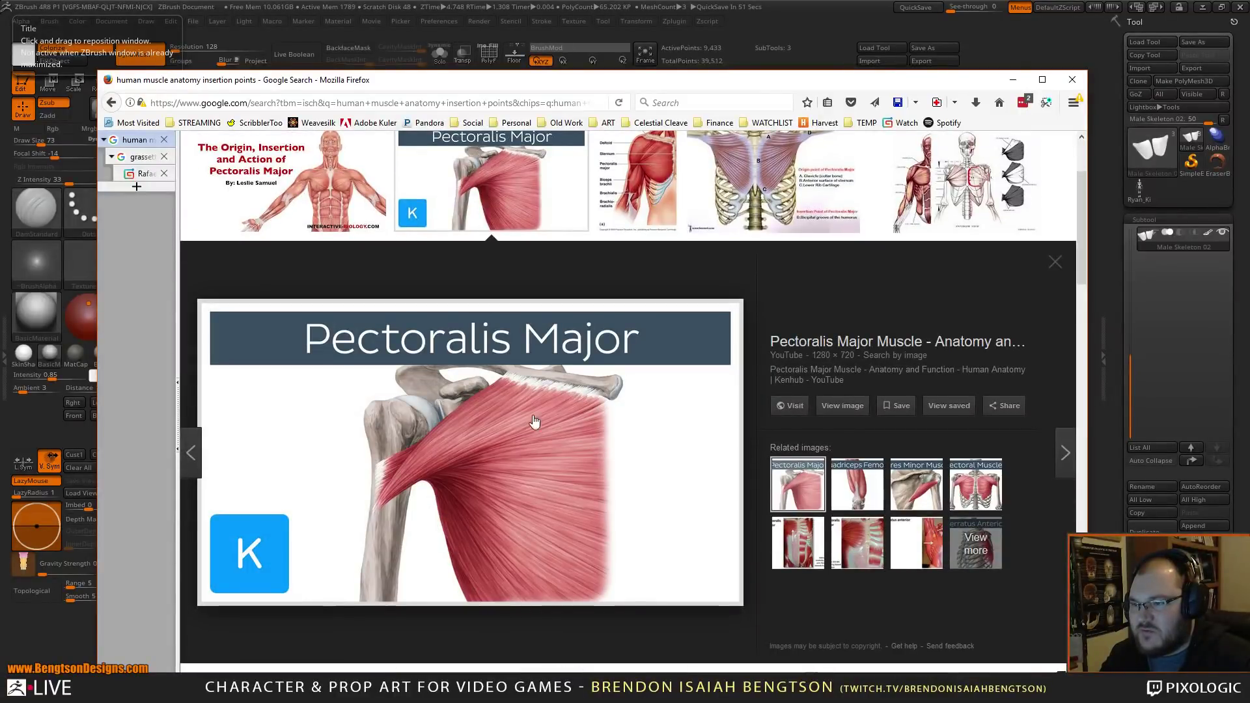
key("Right")
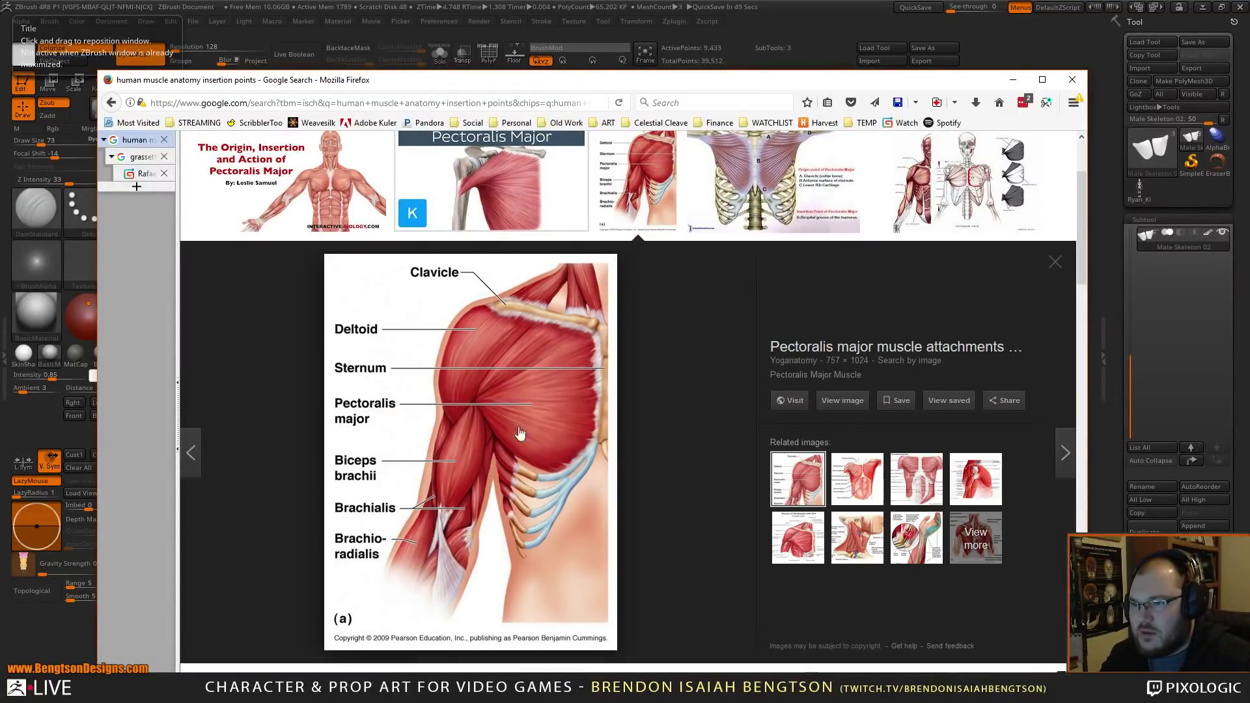
left_click(794, 199)
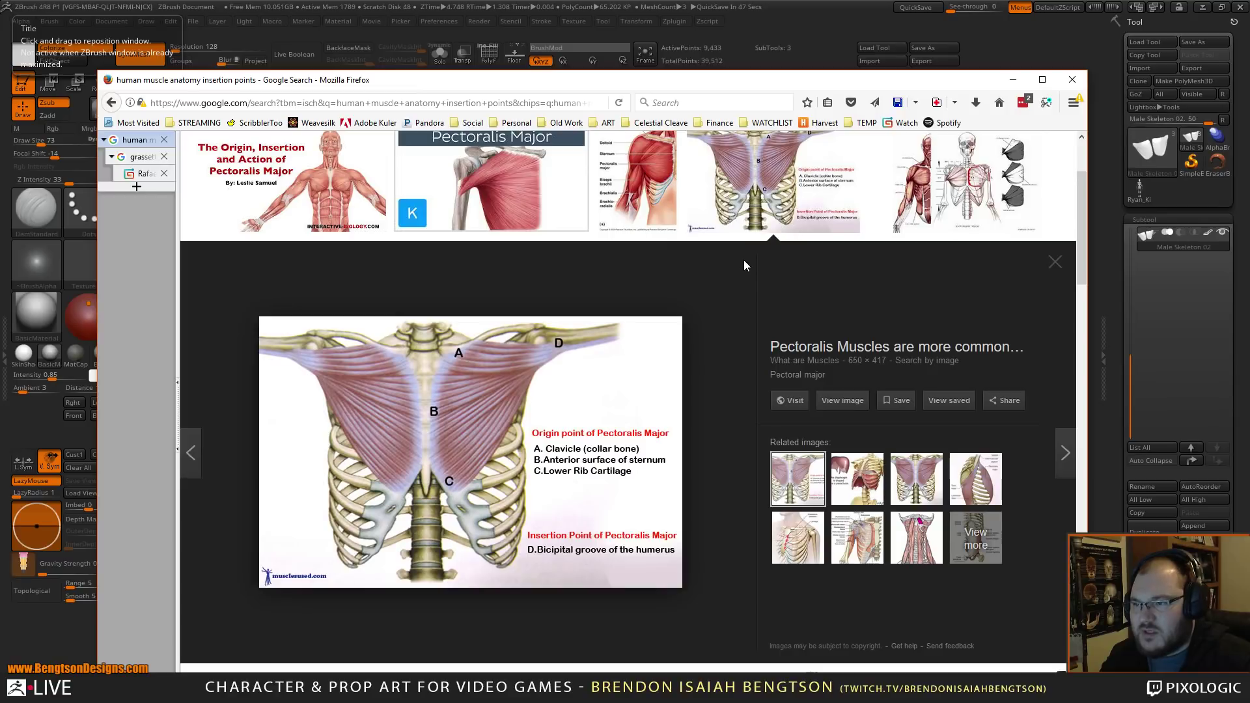
key("Escape")
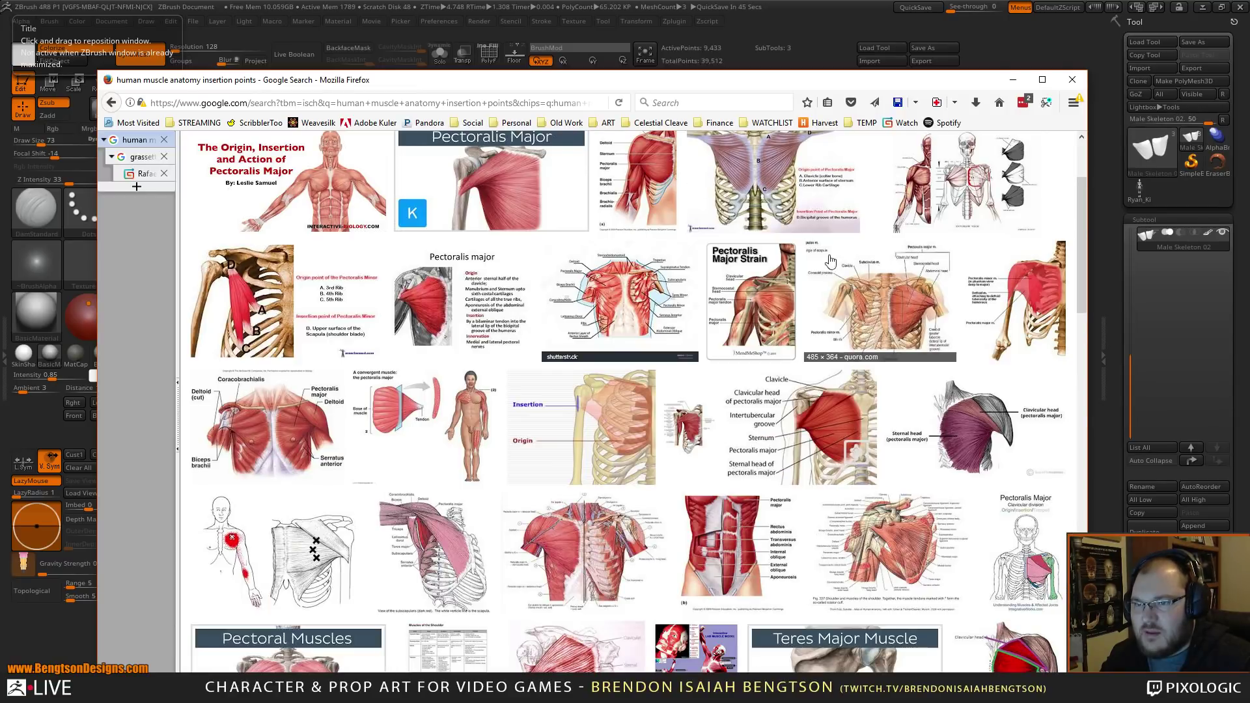
left_click(819, 421)
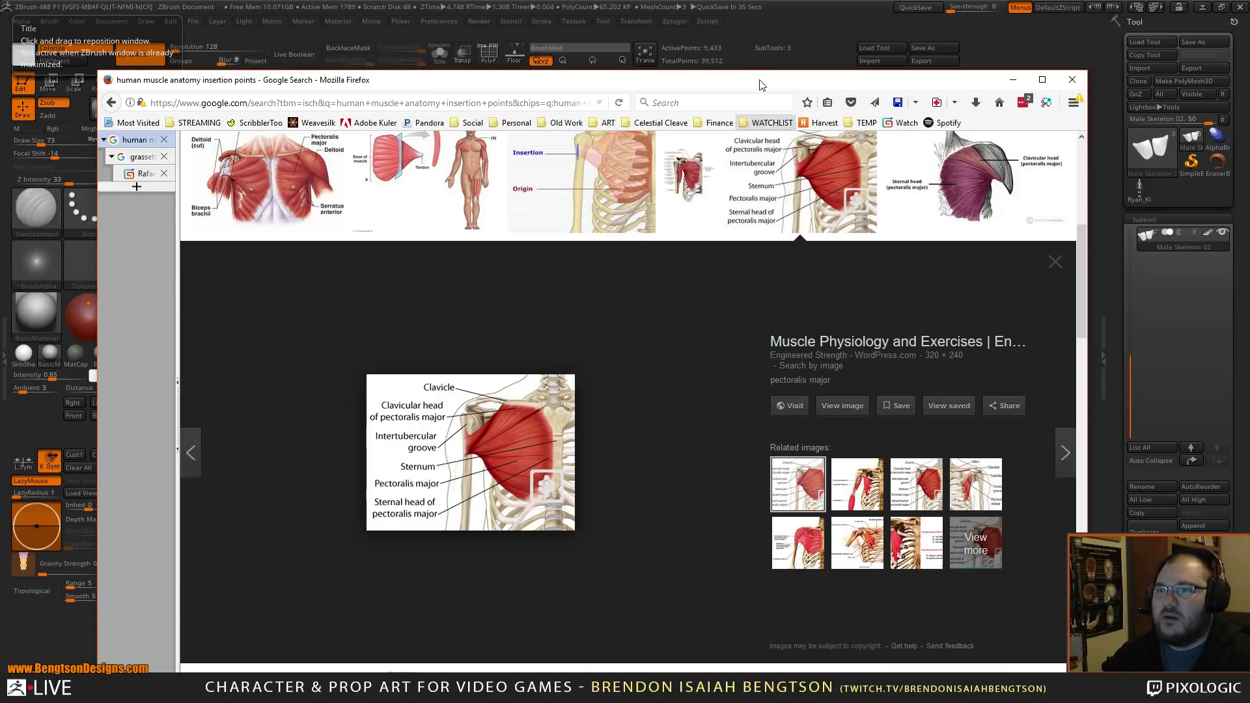
left_click_drag(759, 79, 0, 85)
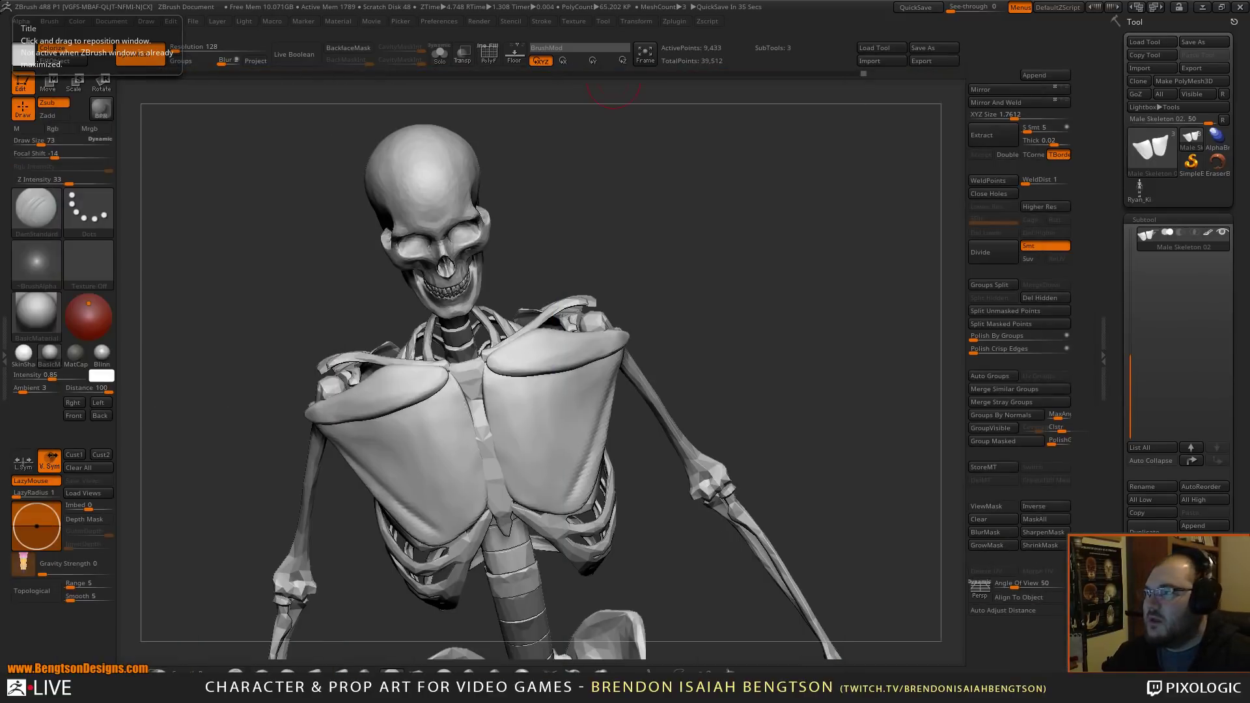
- Carve muscle fiber grooves across the pectorals in ZBrush, fanning from the armpit toward the sternum with DamStandard at draw size 73
left_click(821, 297)
left_click_drag(812, 291, 787, 260)
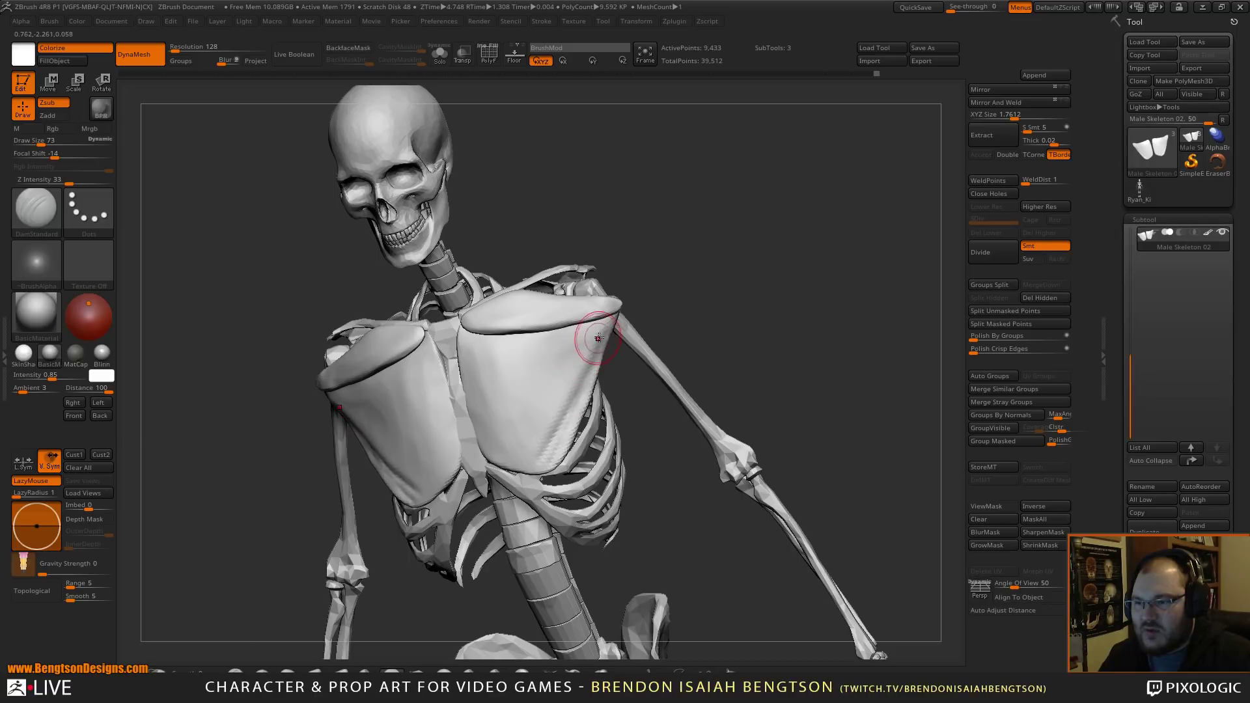
mouse_move(607, 337)
left_mouse_down()
mouse_move(500, 445)
mouse_move(534, 379)
mouse_move(466, 448)
left_mouse_up()
left_click_drag(609, 325, 480, 404)
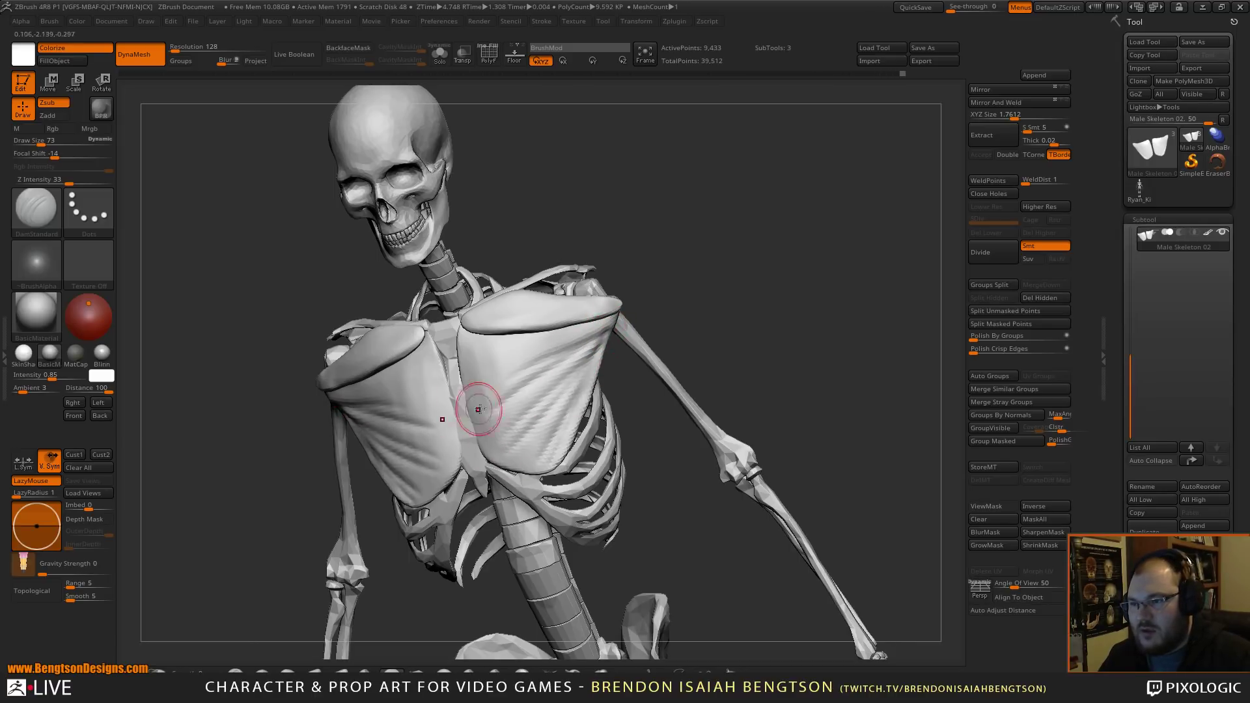
left_click_drag(616, 322, 510, 357)
left_click_drag(607, 317, 485, 365)
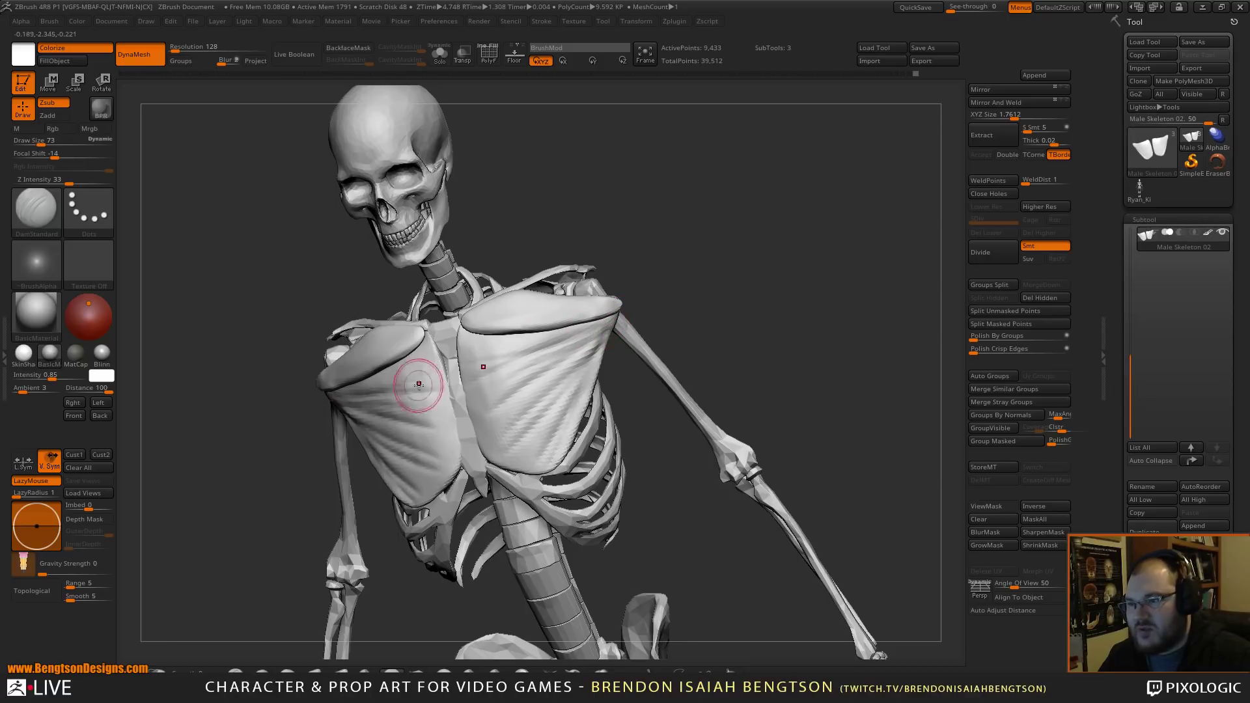
- Adjust the lower outer edges of the pectorals from the front with Move Topological at draw size 73
mouse_move(729, 306)
left_mouse_down("shift")
mouse_move(768, 289)
mouse_move(692, 338)
mouse_move(736, 332)
mouse_move(705, 366)
mouse_move(759, 340)
mouse_move(652, 388)
left_mouse_up("shift")
key("f")
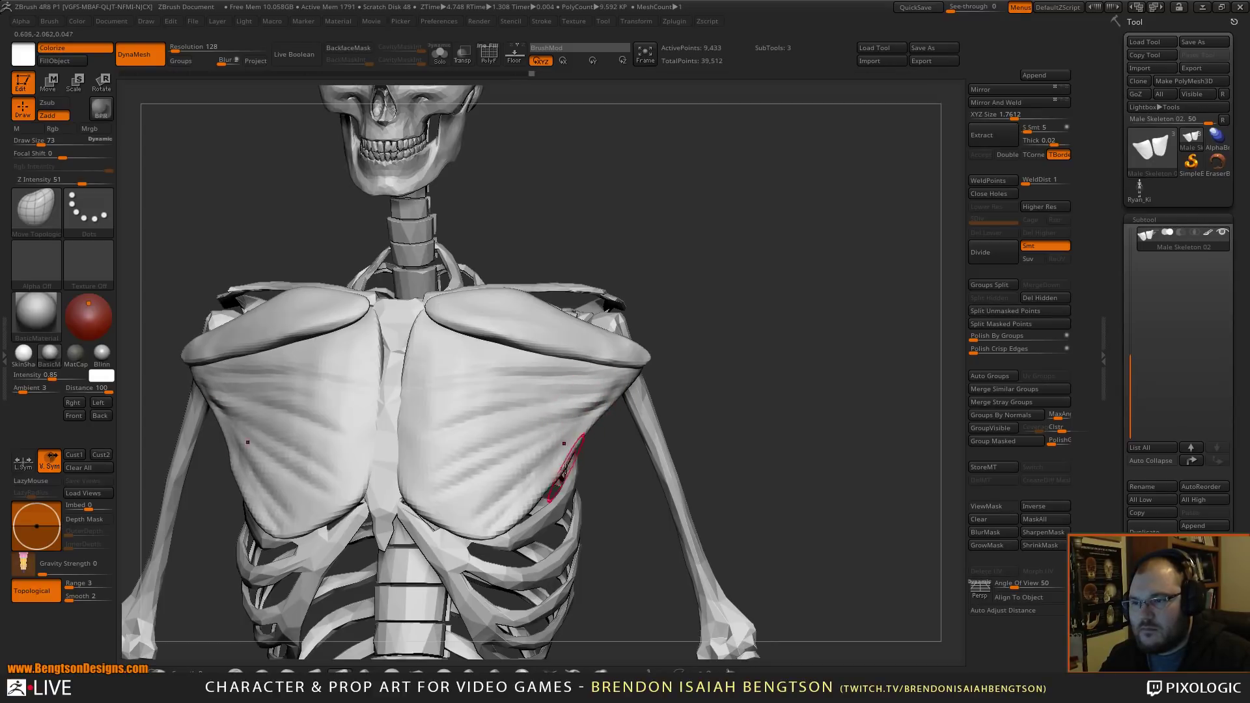
mouse_move(655, 384)
left_mouse_down()
mouse_move(820, 364)
mouse_move(753, 335)
mouse_move(742, 356)
mouse_move(678, 371)
mouse_move(628, 337)
mouse_move(726, 298)
mouse_move(731, 326)
mouse_move(744, 312)
mouse_move(711, 268)
left_mouse_up()
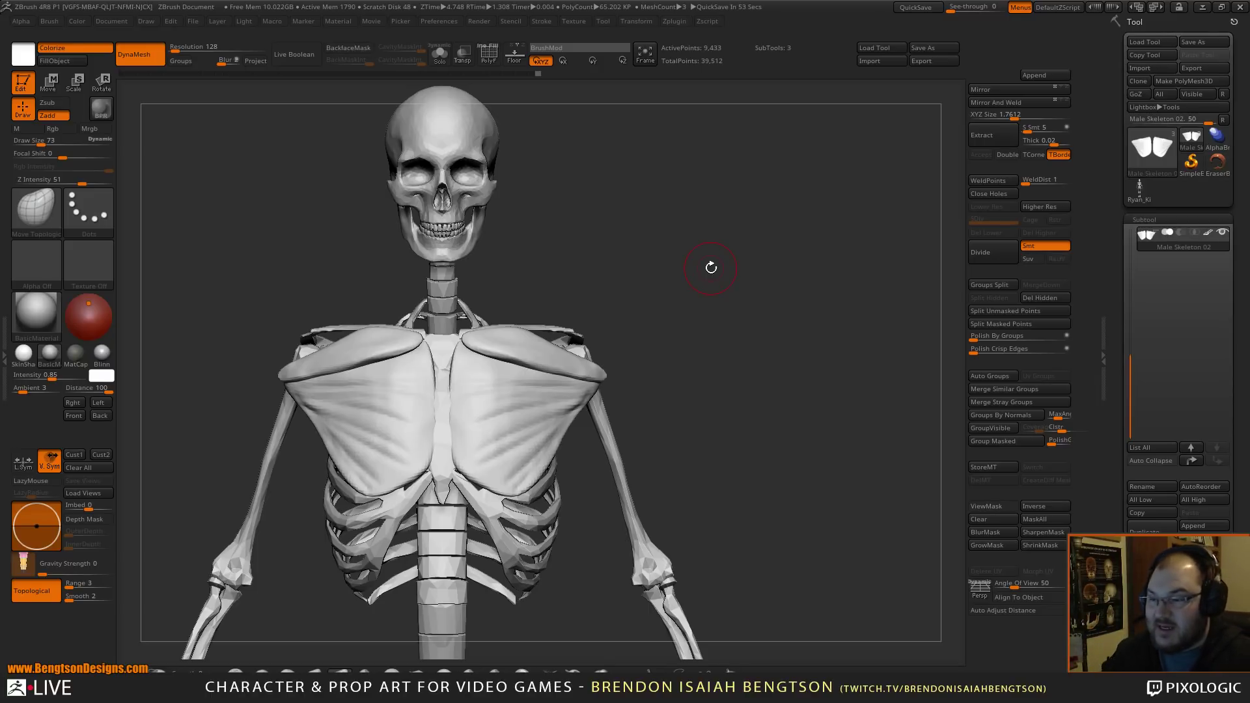
- Carve more fiber grooves over the pectorals between the armpit and the lower sternum with DamStandard
mouse_move(696, 349)
left_mouse_down()
mouse_move(721, 424)
mouse_move(680, 374)
mouse_move(707, 363)
mouse_move(706, 377)
mouse_move(679, 250)
left_mouse_up()
key("b")
key("d")
key("s")
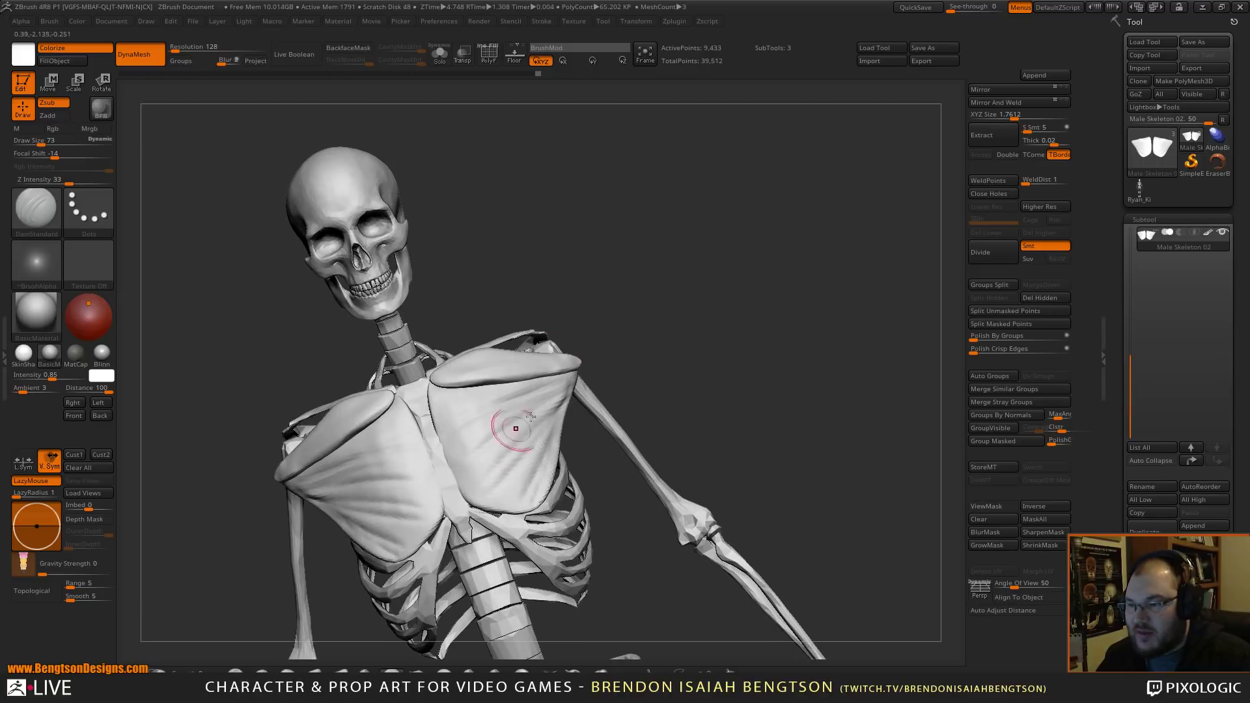
left_click_drag(638, 340, 623, 348)
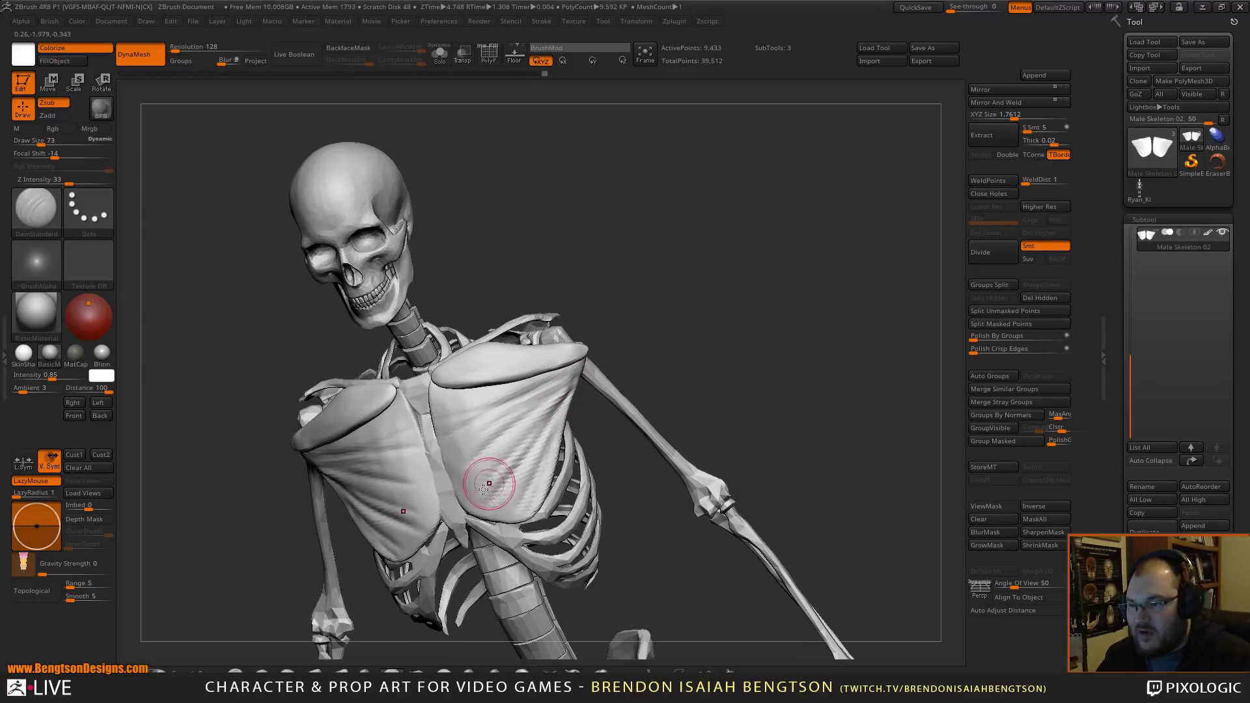
mouse_move(657, 354)
left_mouse_down()
mouse_move(674, 340)
mouse_move(638, 365)
left_mouse_up()
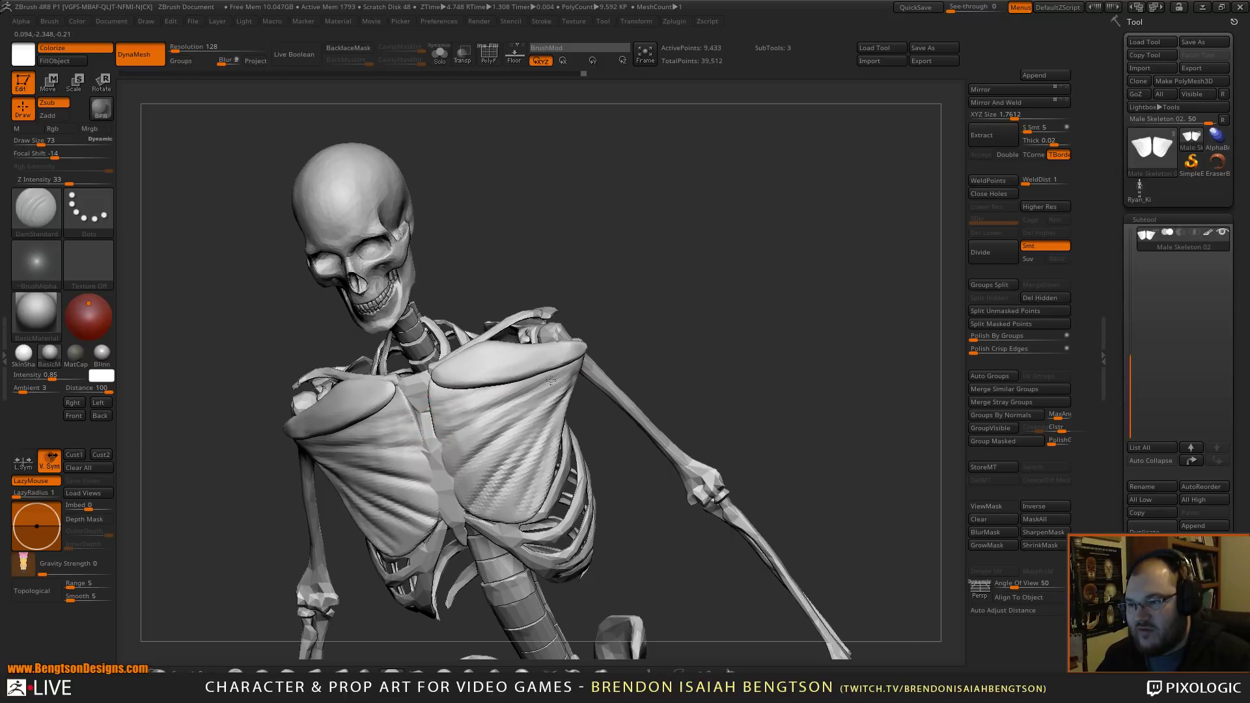
left_click_drag(754, 340, 749, 306, "shift")
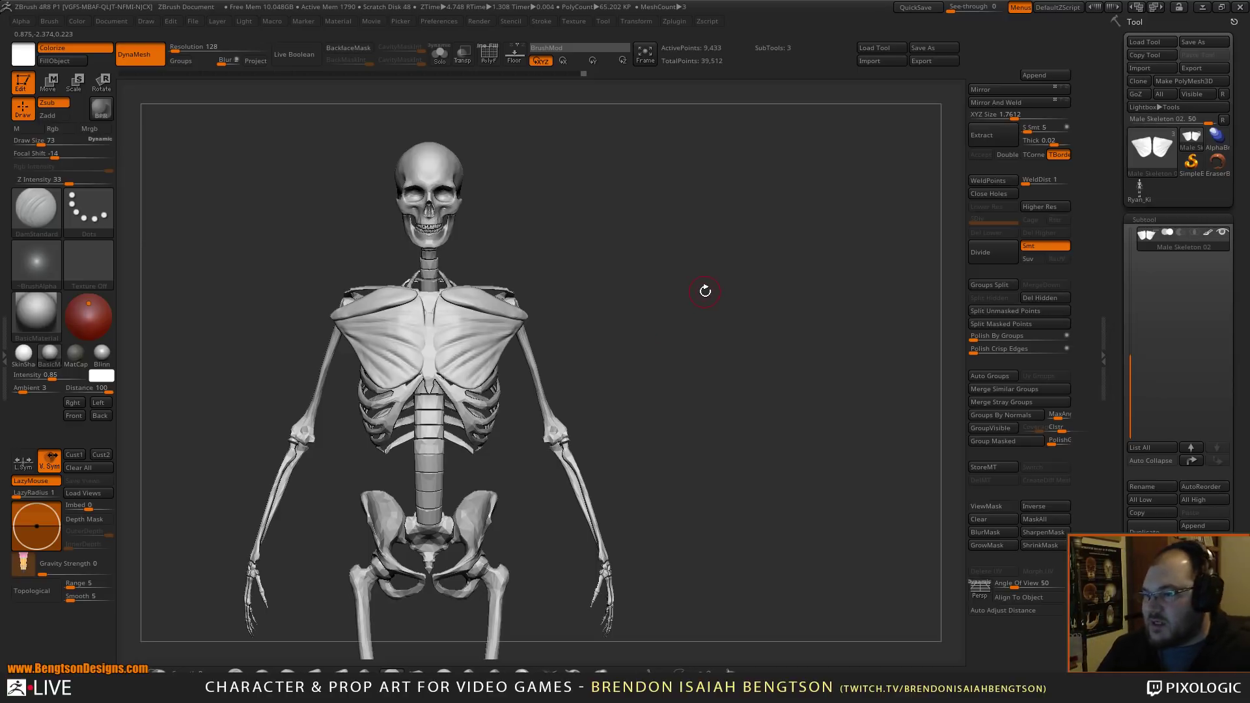
left_click_drag(709, 287, 720, 345, "alt")
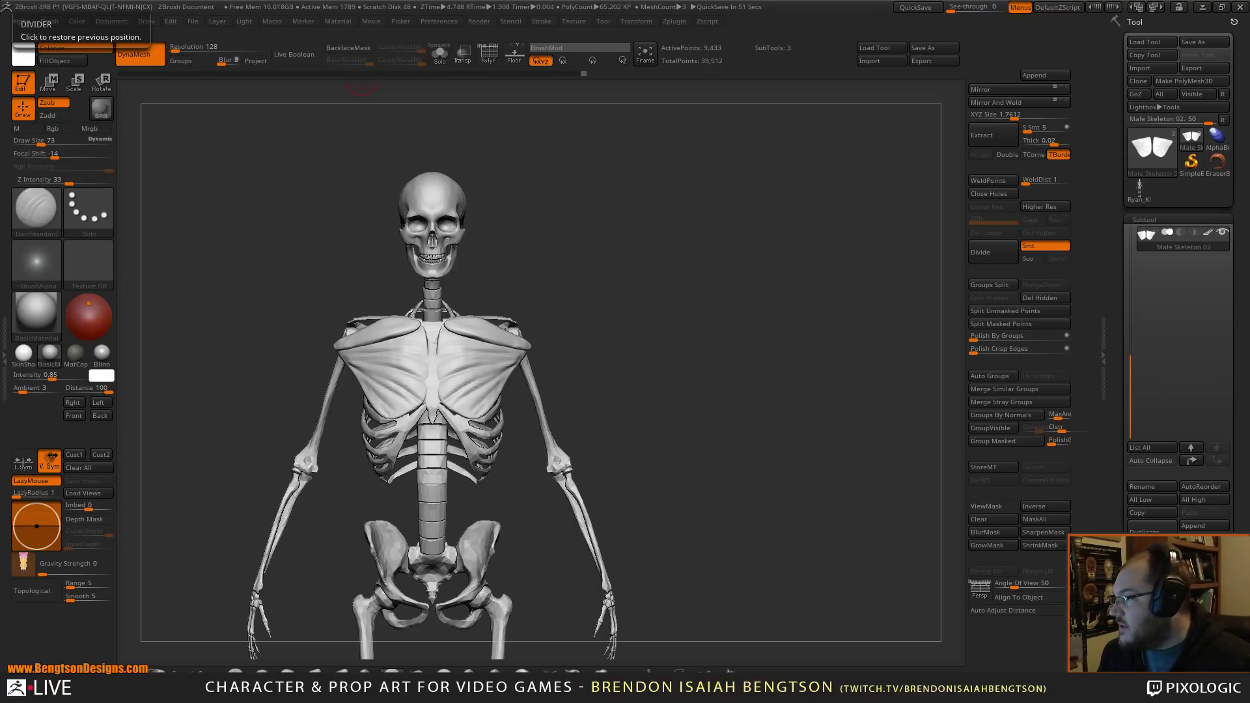
- Filter the browser's muscle anatomy images to deltoid and examine the front and back shoulder diagrams
left_click_drag(0, 110, 687, 61)
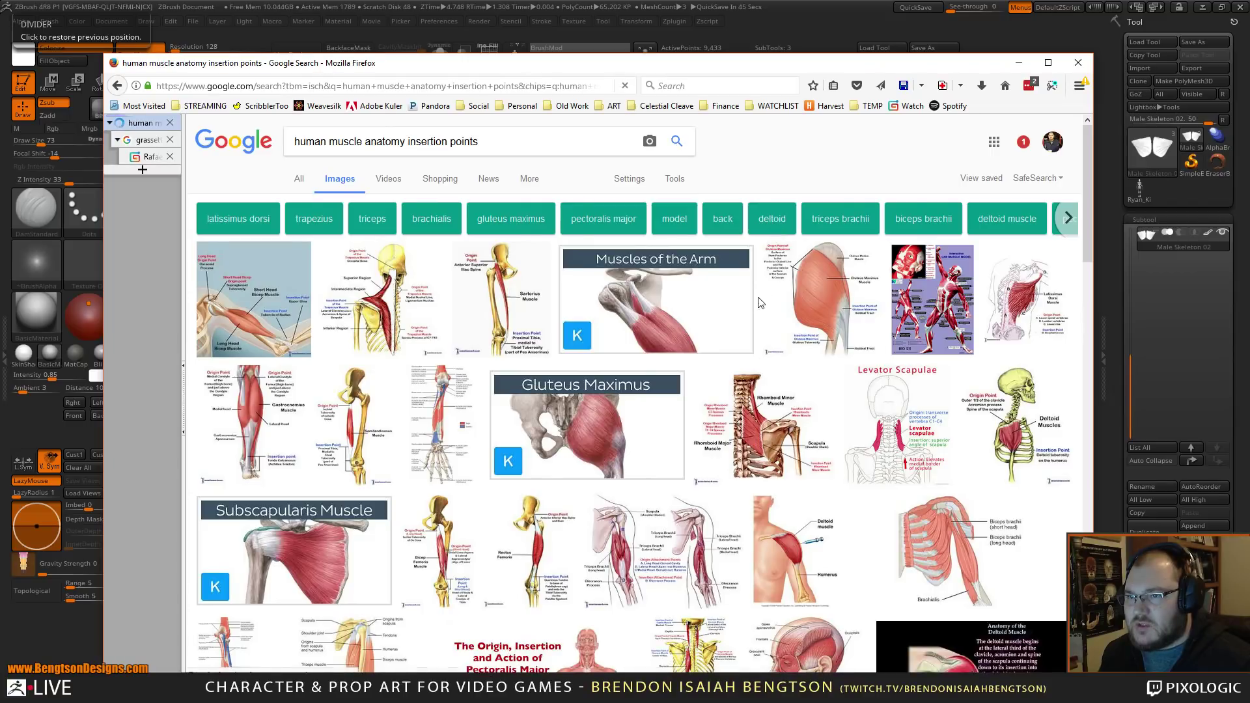
left_click(772, 222)
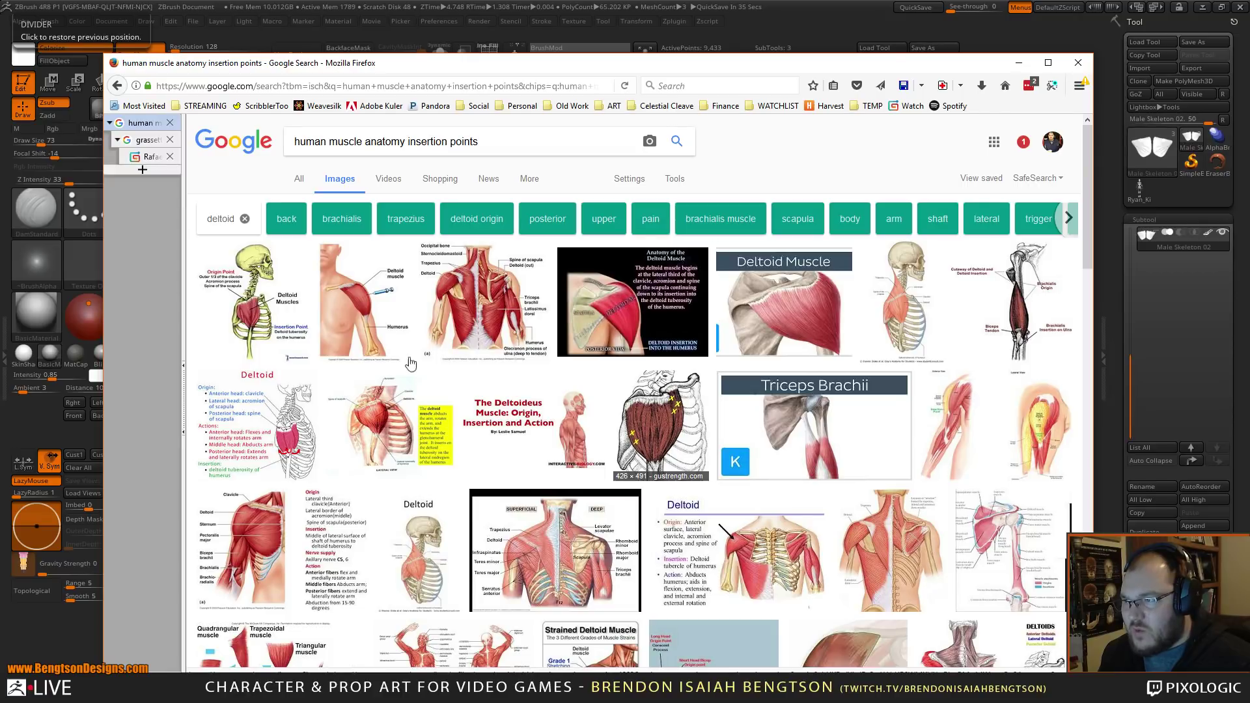
left_click(350, 300)
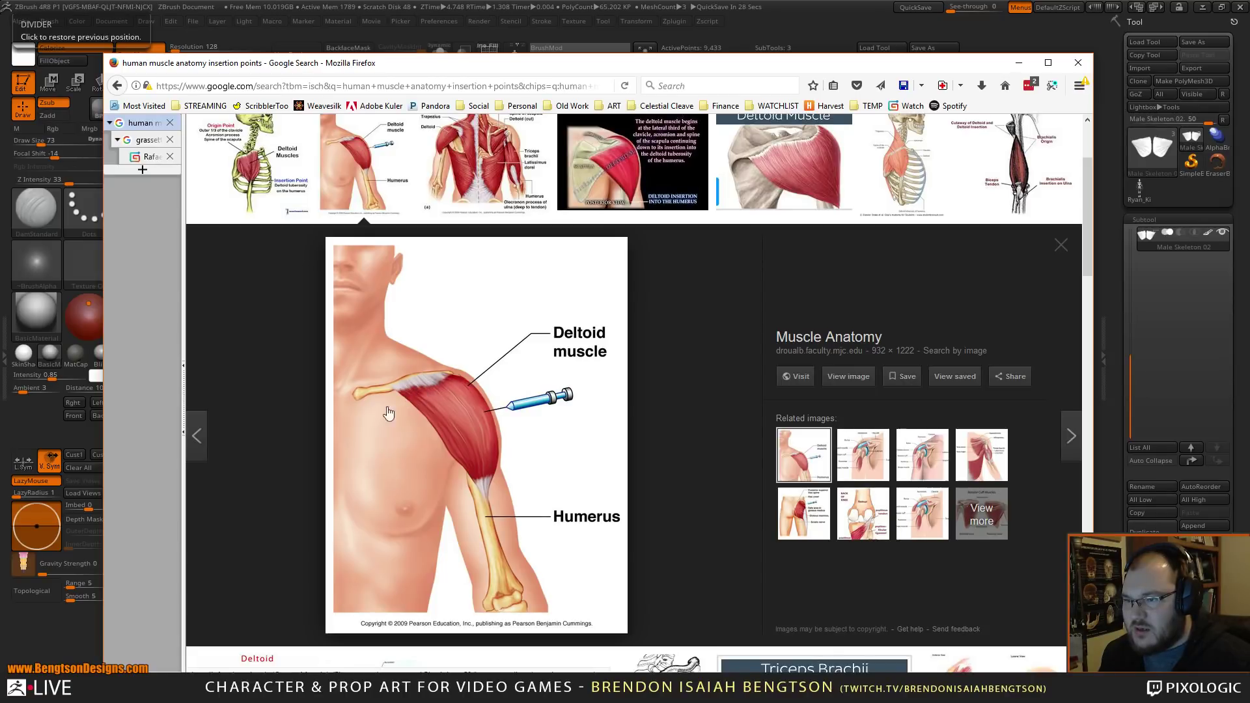
left_click(438, 166)
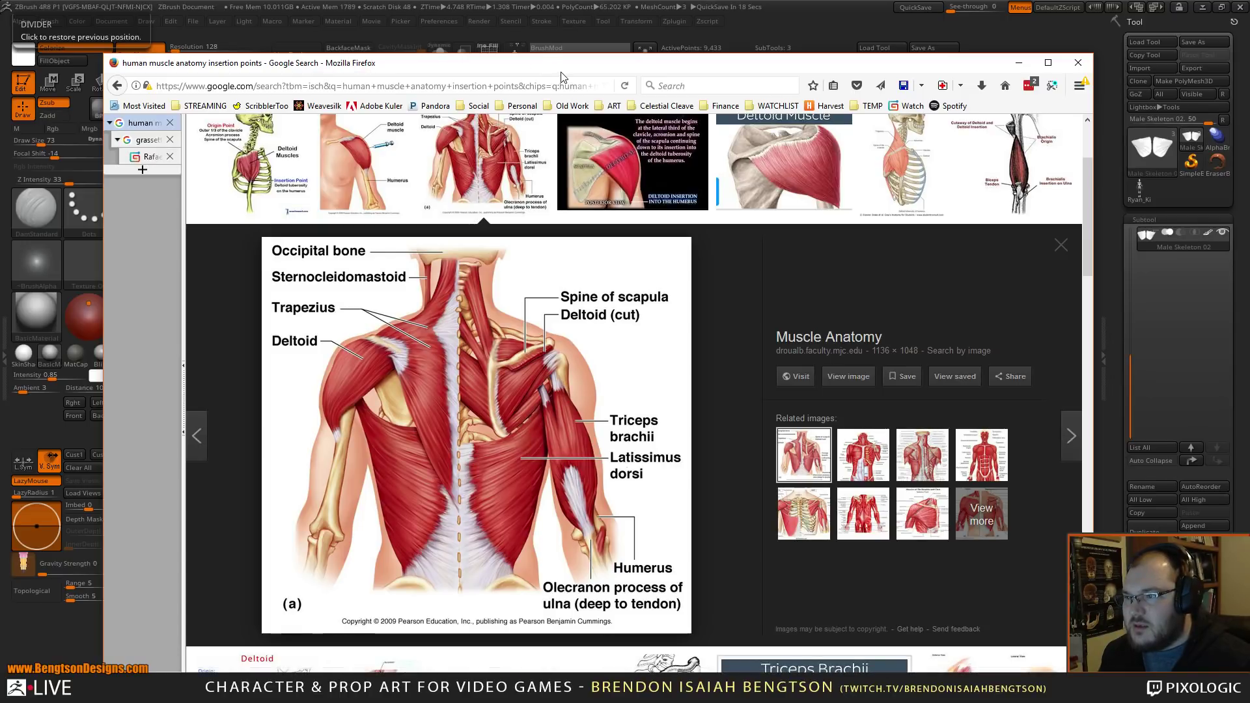
key("alt+Tab")
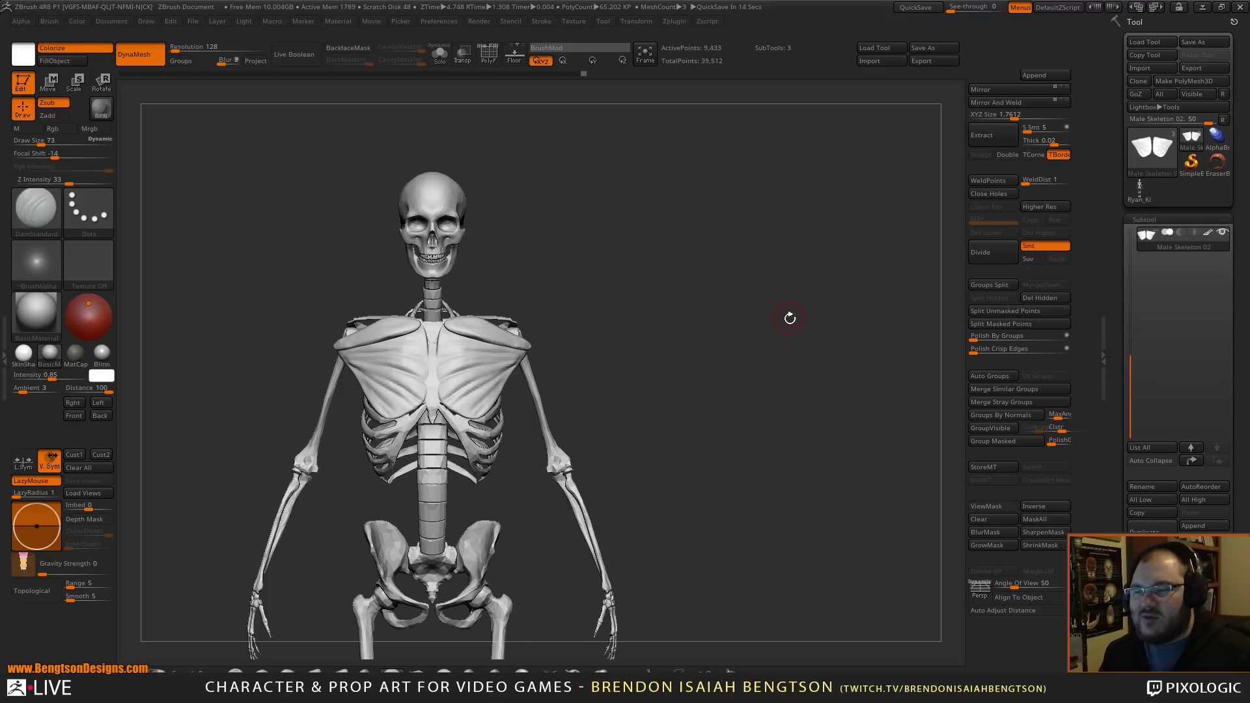
- Adjust the upper edges of the pectorals behind the collarbones from above with Move Topological
left_click_drag(789, 315, 671, 246)
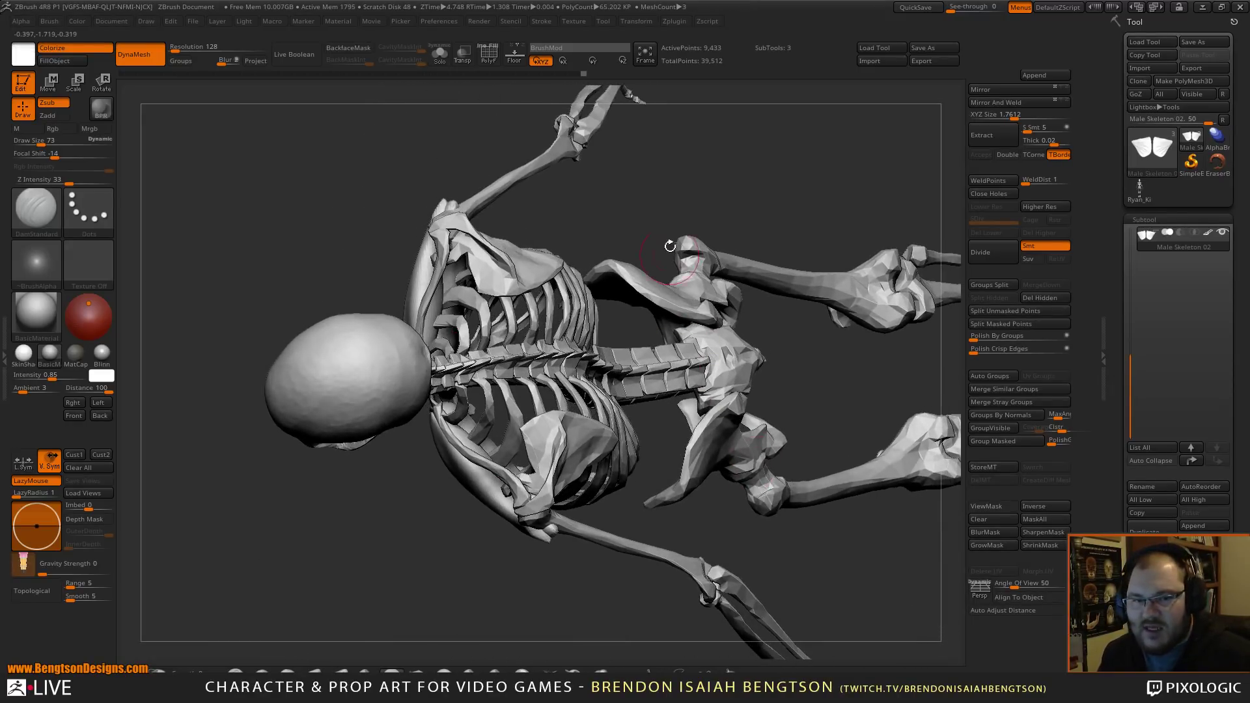
key("b")
key("m")
key("t")
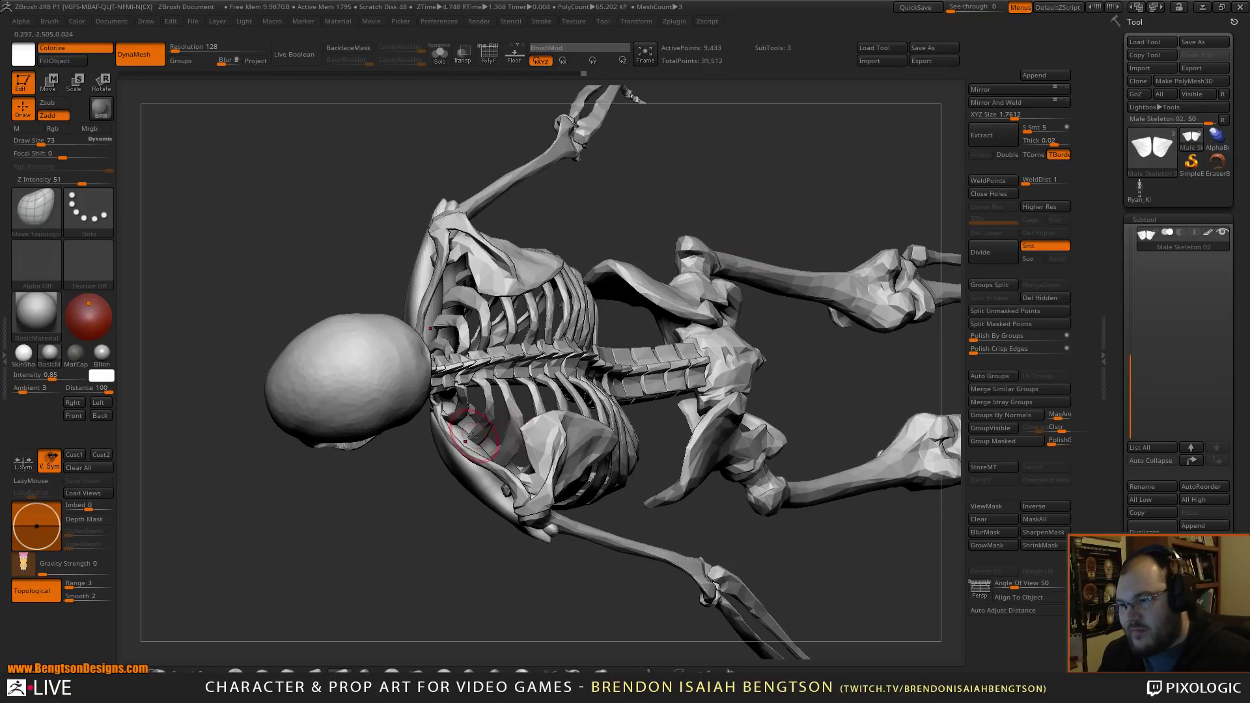
left_click_drag(465, 447, 470, 461)
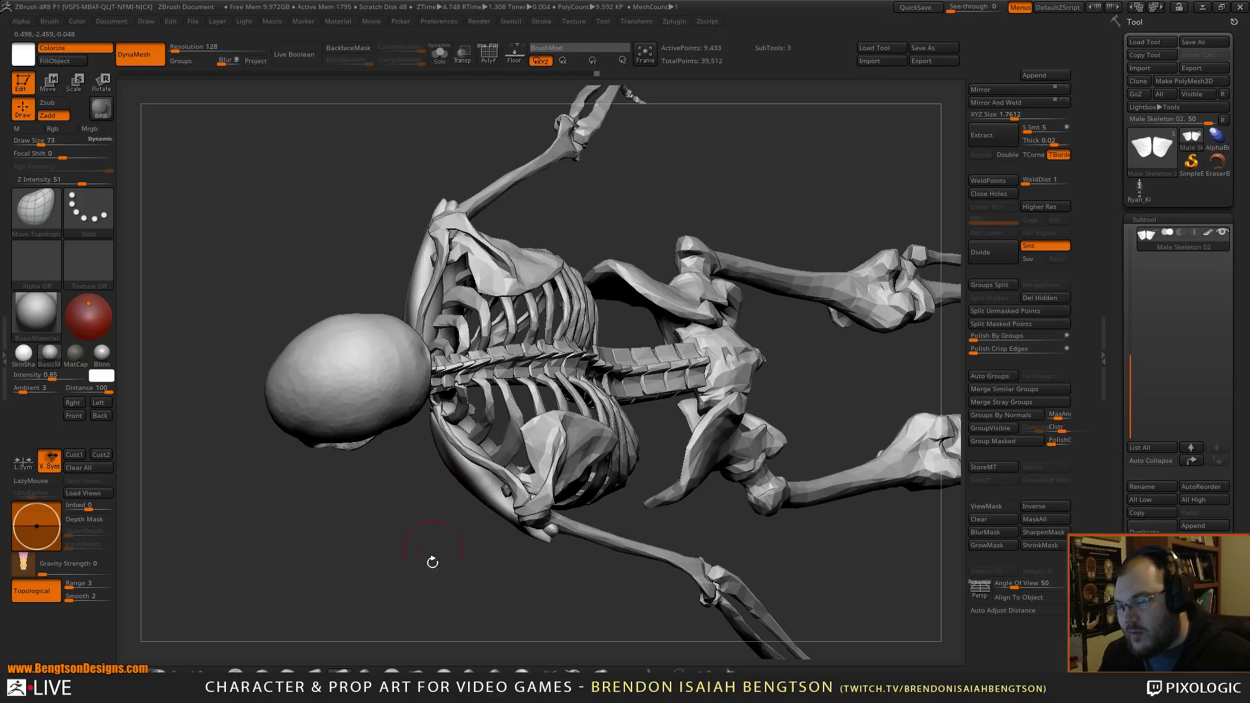
- Select the upper chest subtool and adjust its upper edges along the collarbones with Move Topological at draw size 93
left_click_drag(432, 558, 483, 429)
mouse_move(562, 318)
left_mouse_down()
mouse_move(501, 348)
mouse_move(479, 385)
left_mouse_up()
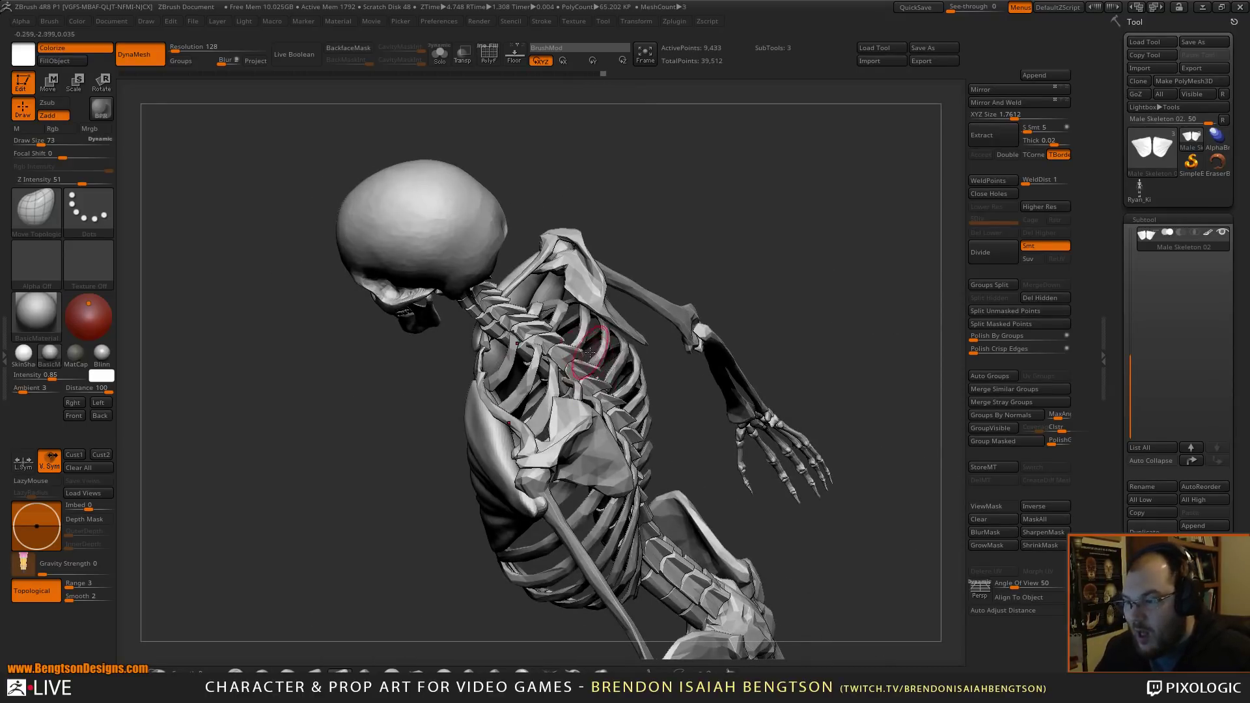
key("space")
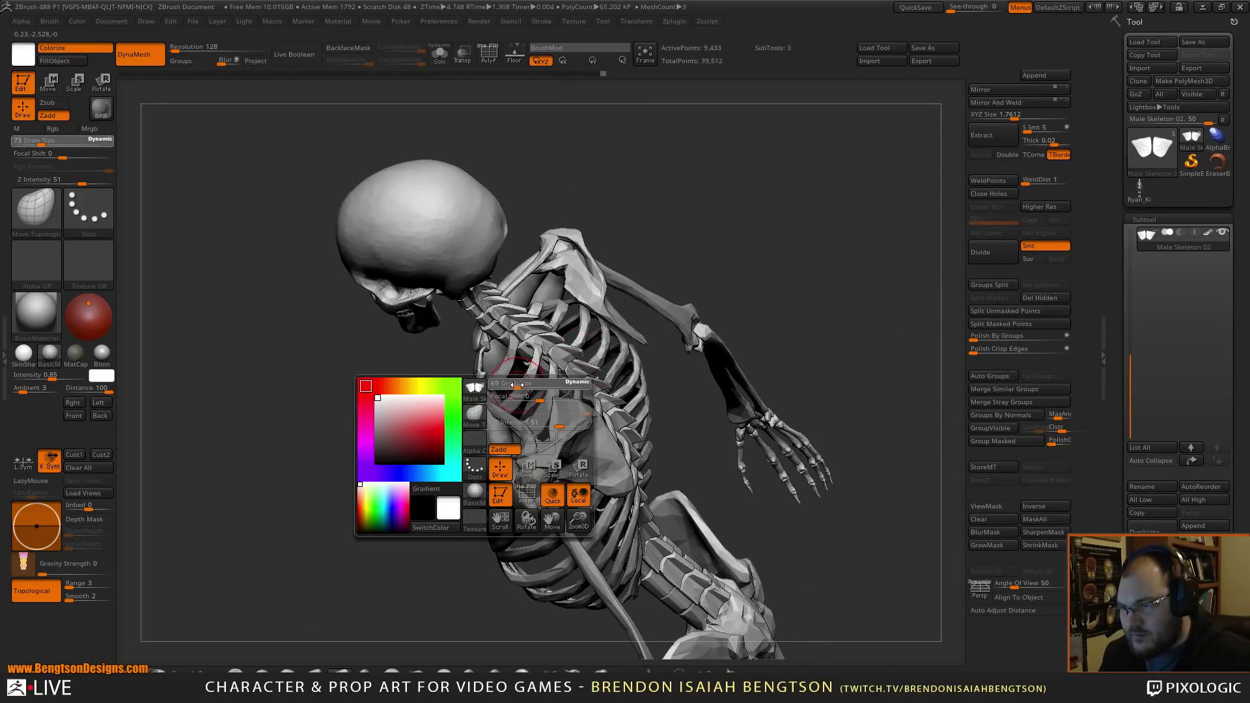
left_click_drag(522, 386, 521, 387)
right_click_drag(520, 387, 492, 425)
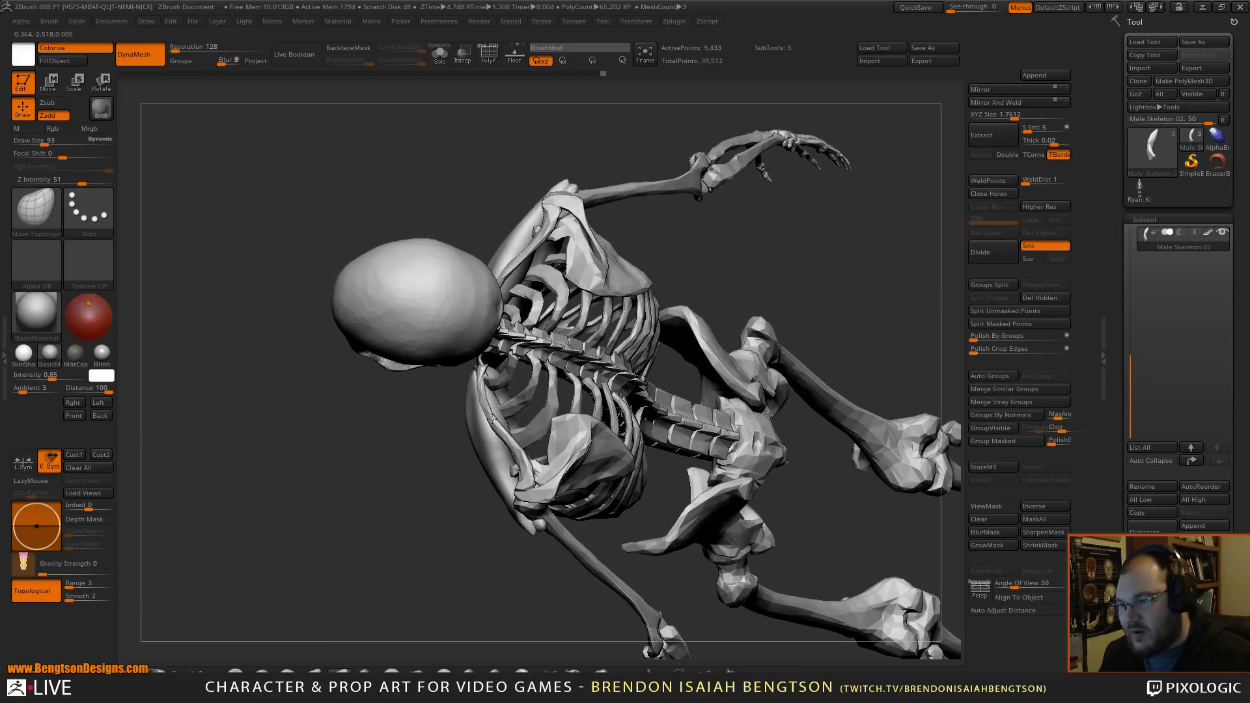
left_click(493, 445, "alt")
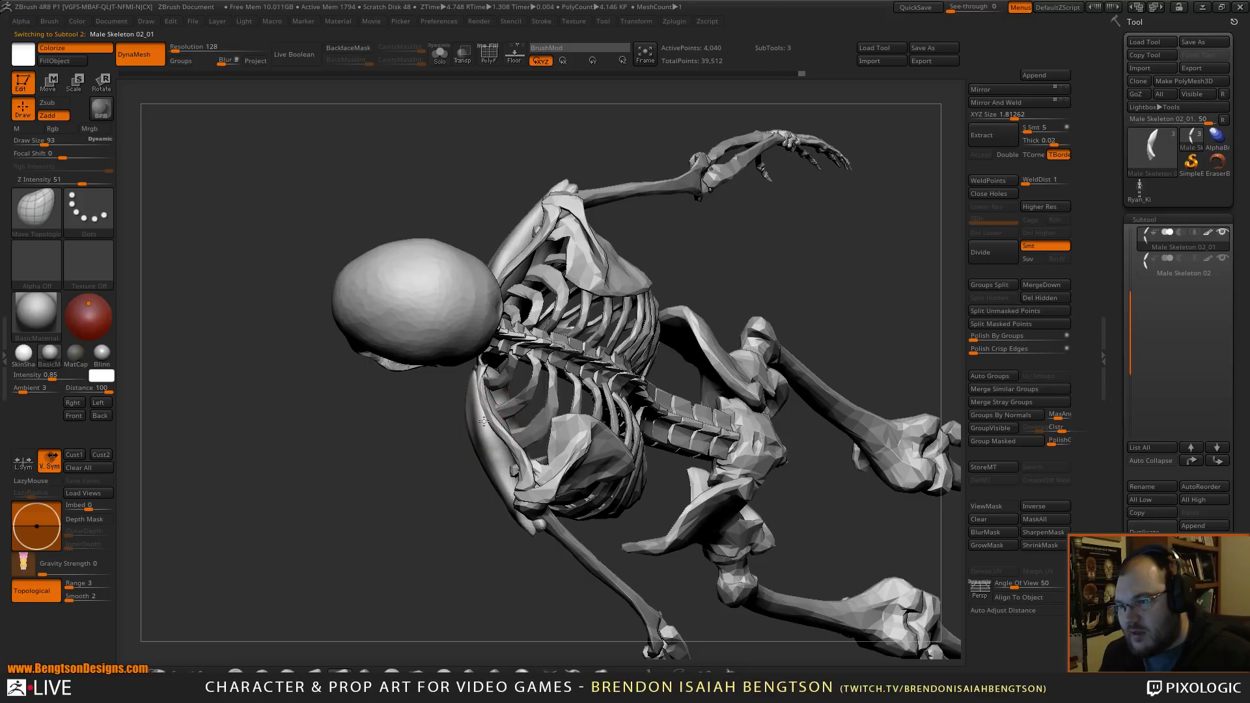
mouse_move(501, 441)
right_mouse_down()
mouse_move(715, 273)
mouse_move(728, 295)
mouse_move(473, 425)
right_mouse_up()
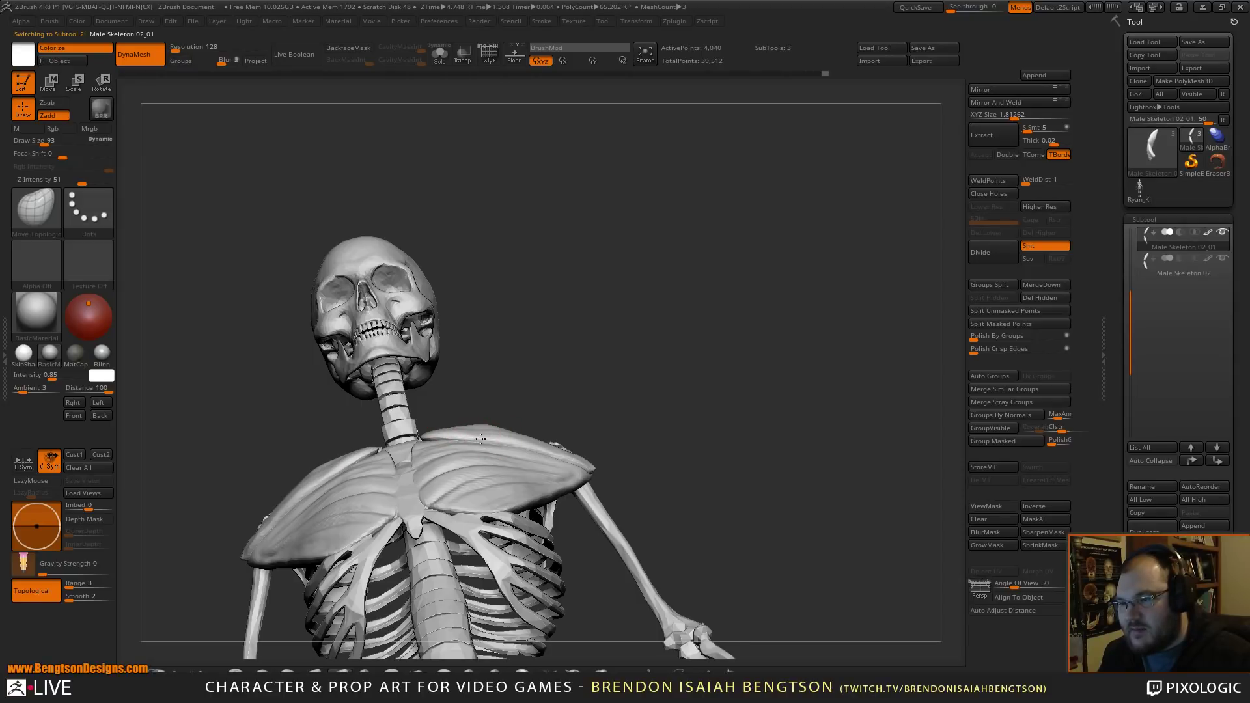
left_click_drag(480, 439, 483, 439)
right_click_drag(740, 288, 810, 275)
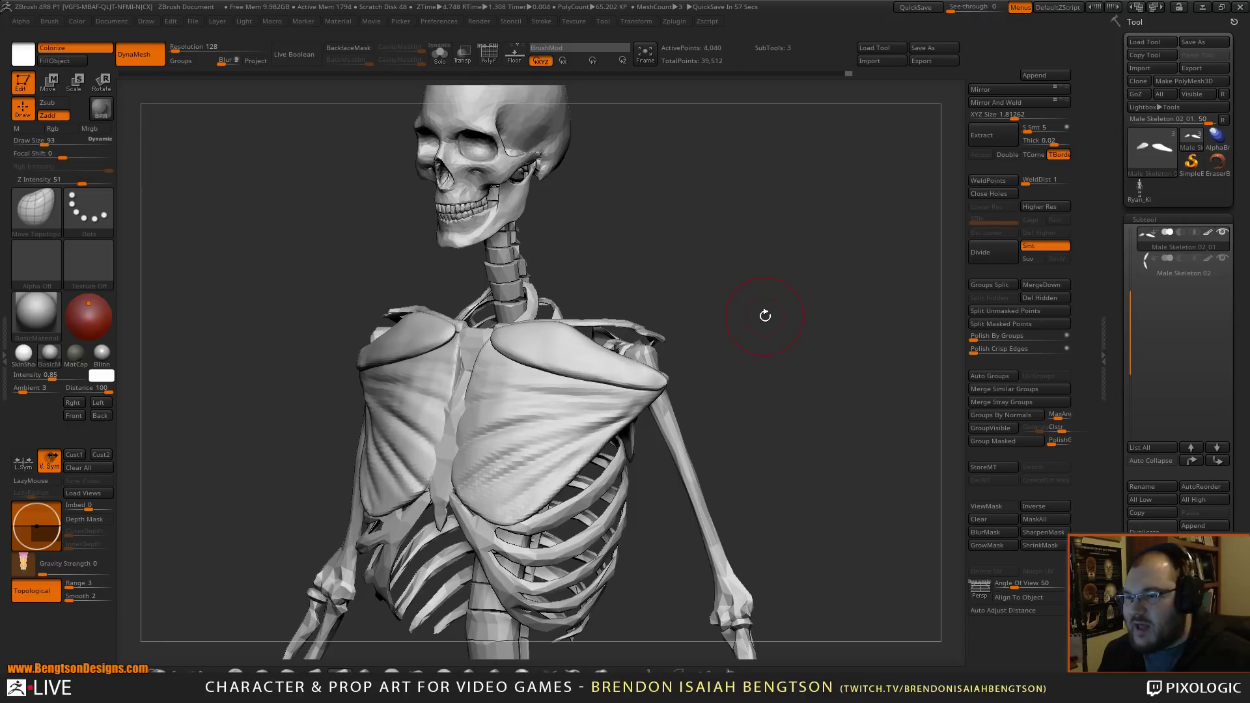
- Select the skeleton subtool, insert an IMM Primitives sphere mirrored at both shoulders, and split the unmasked spheres into their own subtool
left_click(657, 404, "alt")
left_click_drag(722, 311, 382, 250)
key("b")
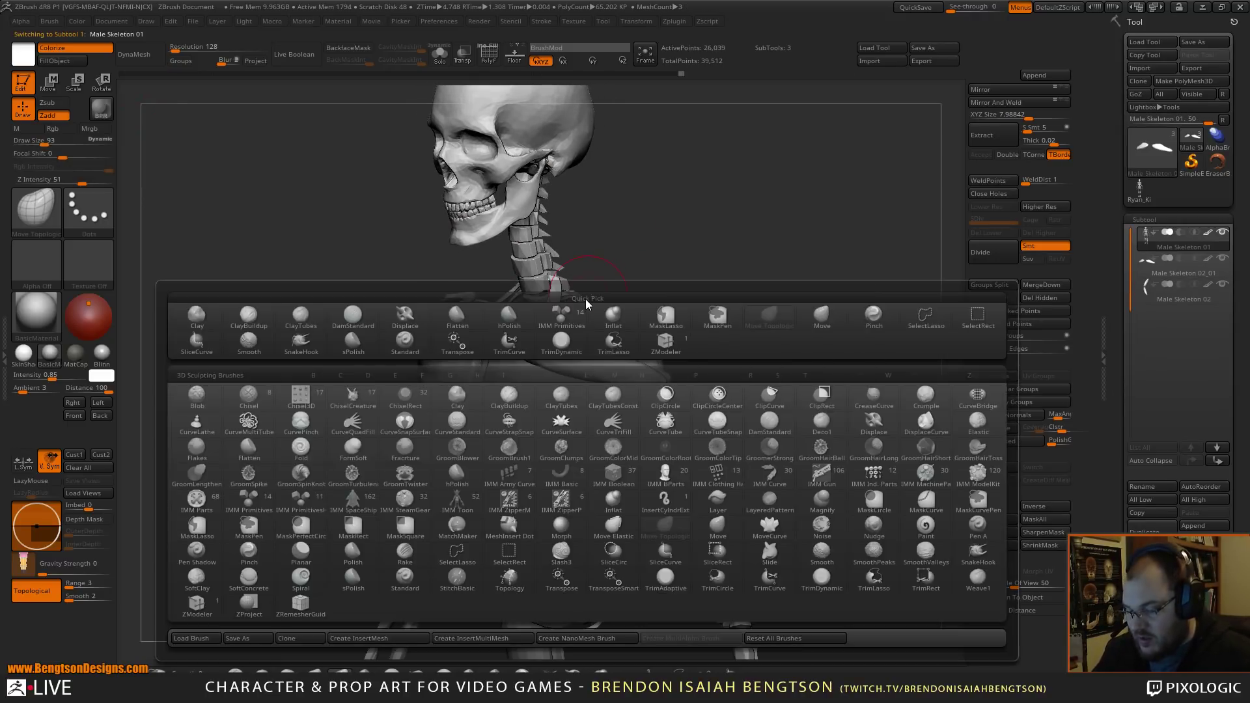
key("i")
left_click(254, 501)
mouse_move(765, 309)
left_mouse_down()
mouse_move(651, 335)
mouse_move(650, 355)
mouse_move(840, 289)
mouse_move(901, 285)
left_mouse_up()
left_click(1004, 311)
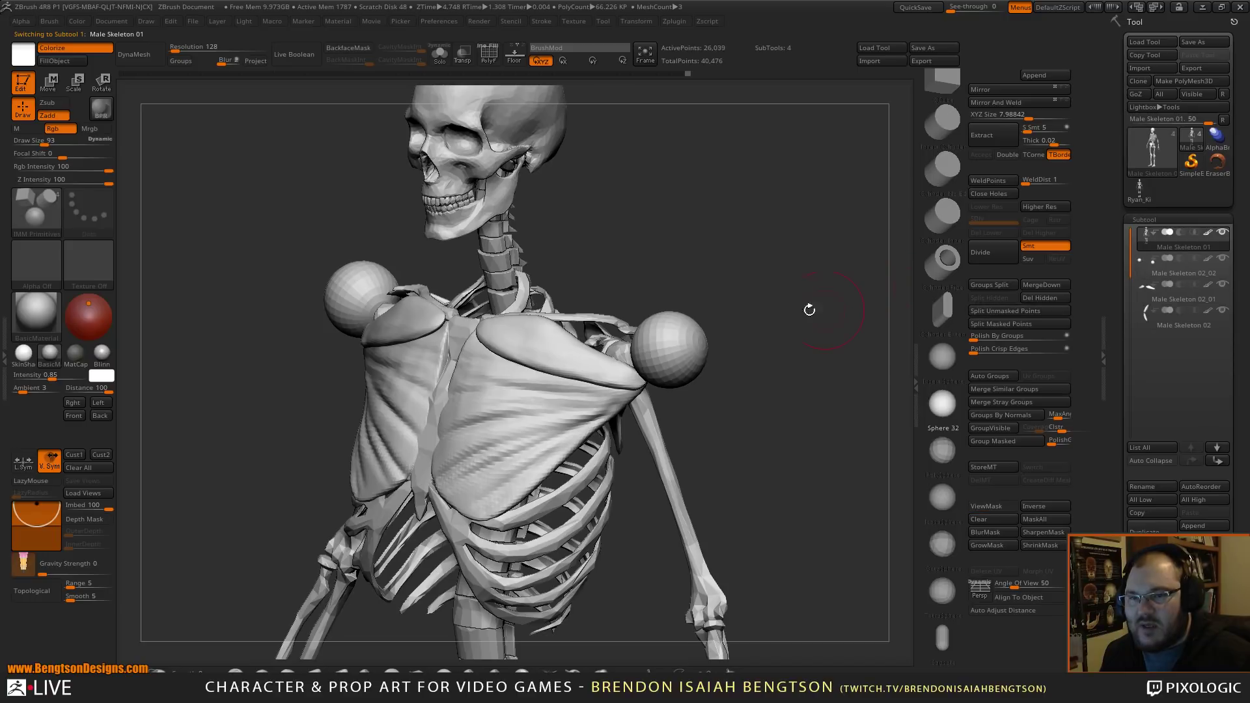
left_click_drag(800, 303, 745, 300)
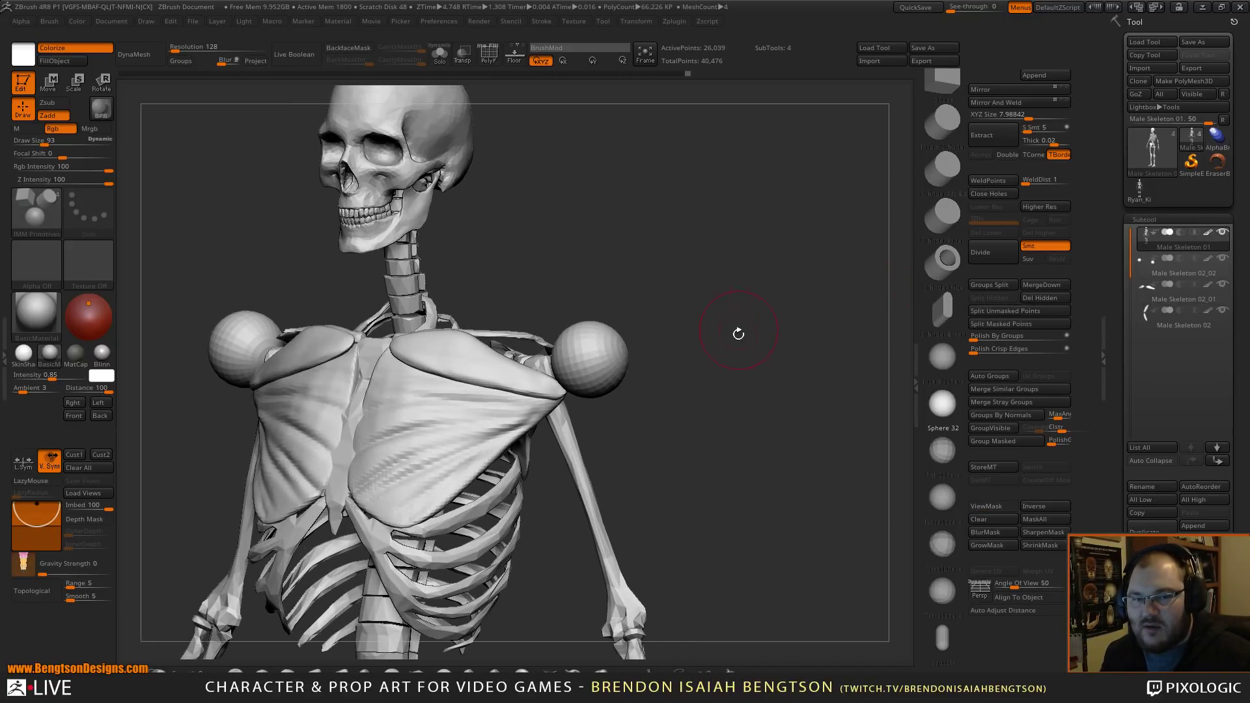
left_click_drag(693, 333, 760, 264)
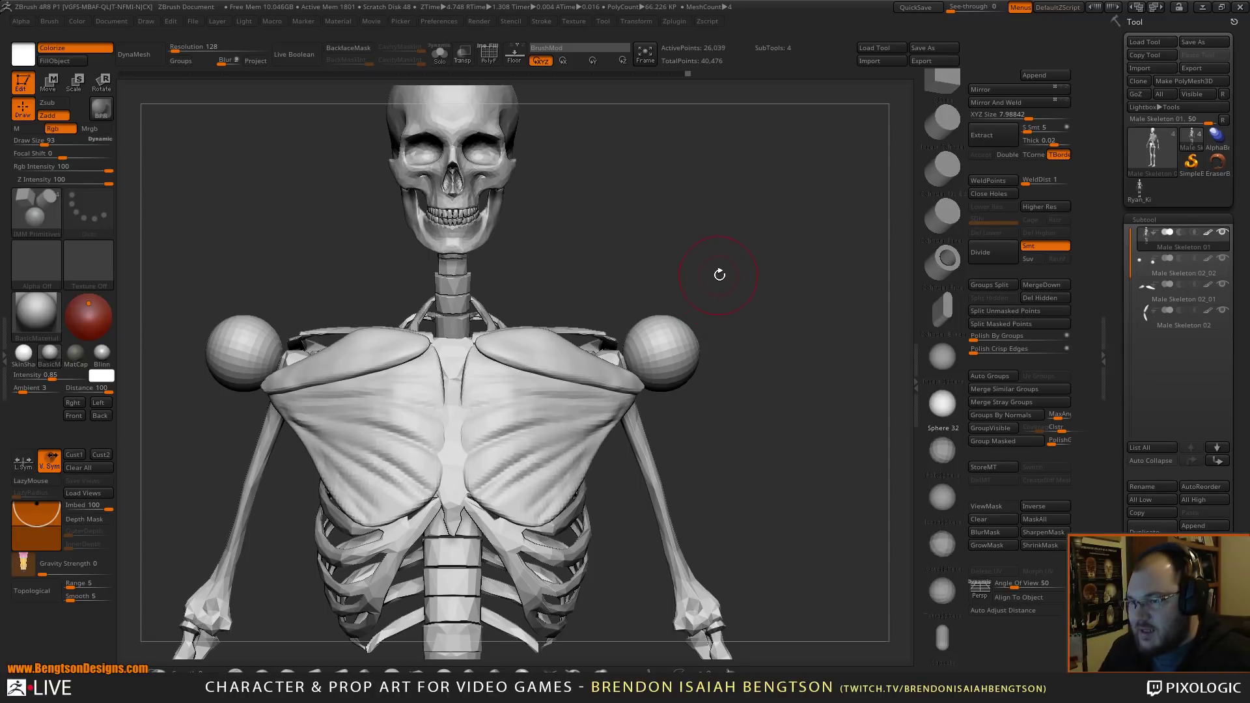
left_click_drag(777, 300, 763, 255)
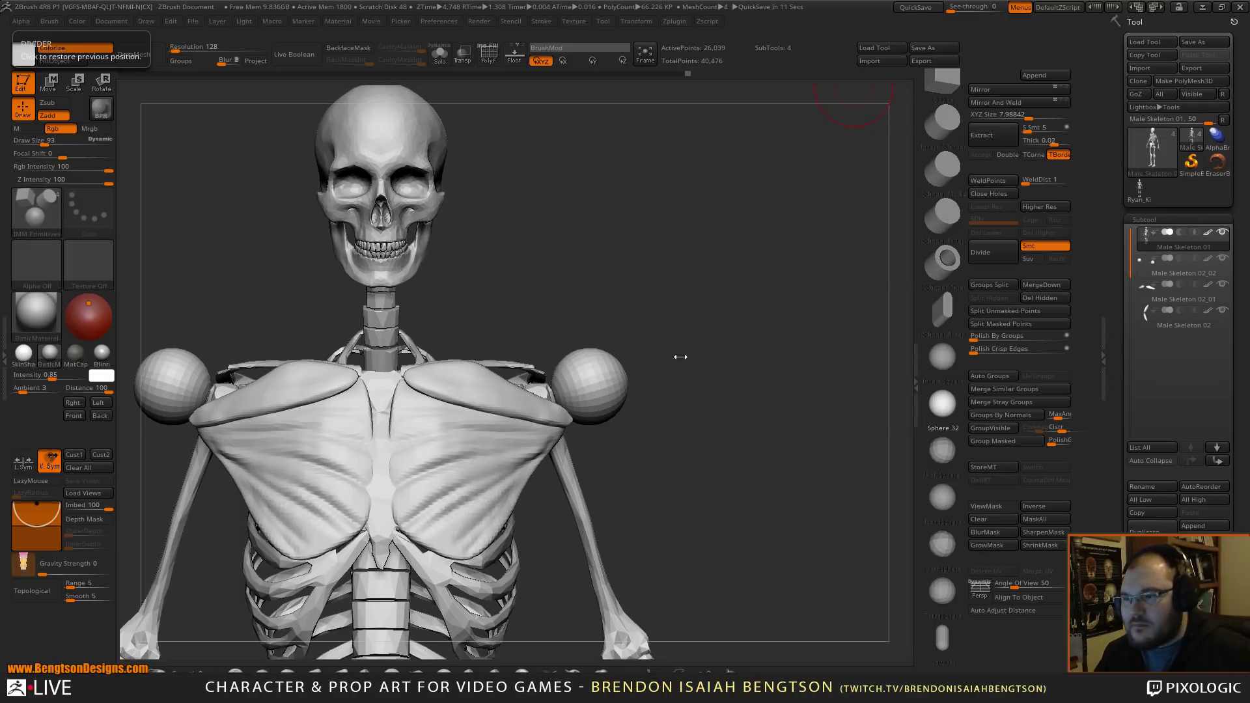
- Set the draw size to 173, select the shoulder spheres' subtool and DynaMesh it at resolution 128
key("space")
mouse_move(602, 368)
left_mouse_down()
mouse_move(628, 369)
mouse_move(699, 308)
mouse_move(677, 290)
left_mouse_up()
left_click(633, 418)
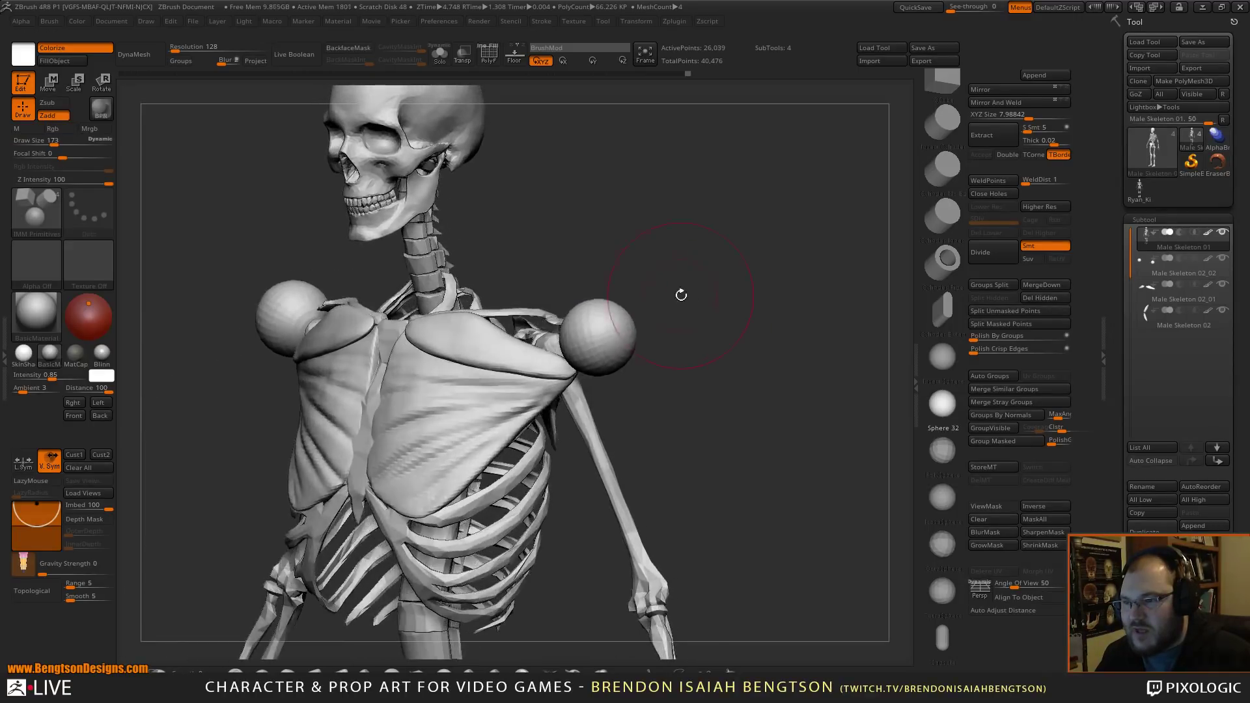
left_click(156, 63)
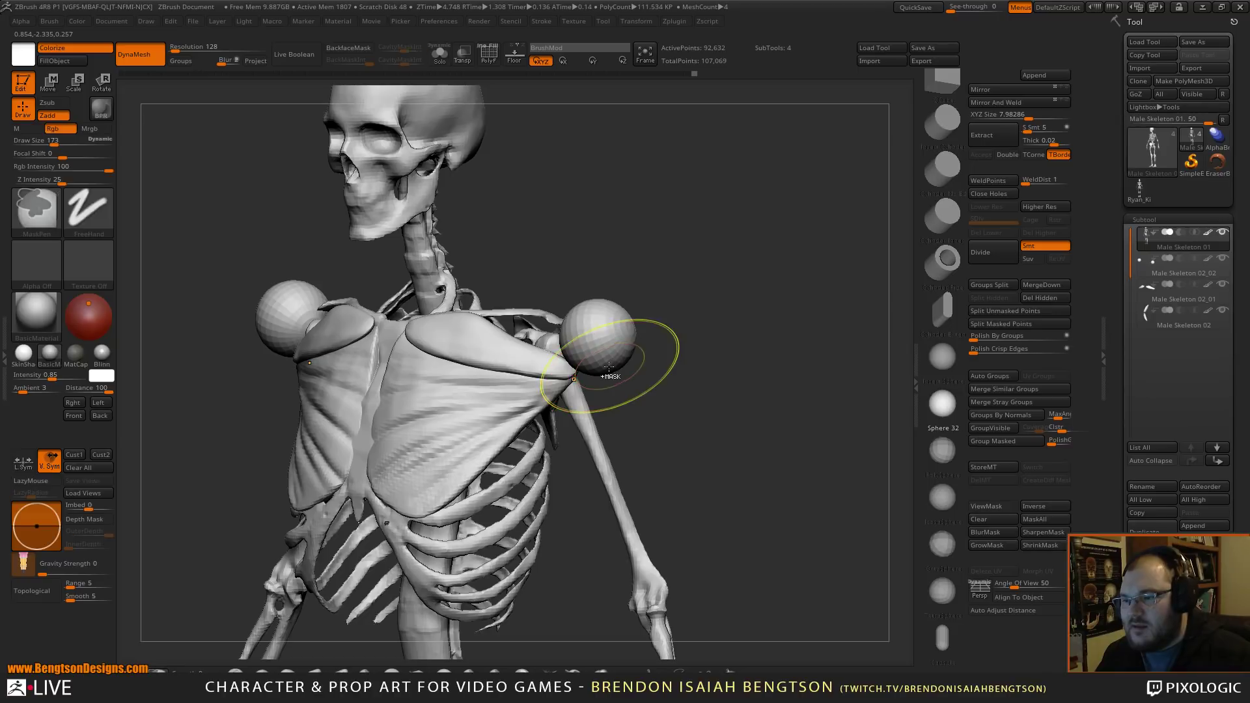
left_click(417, 238, "alt")
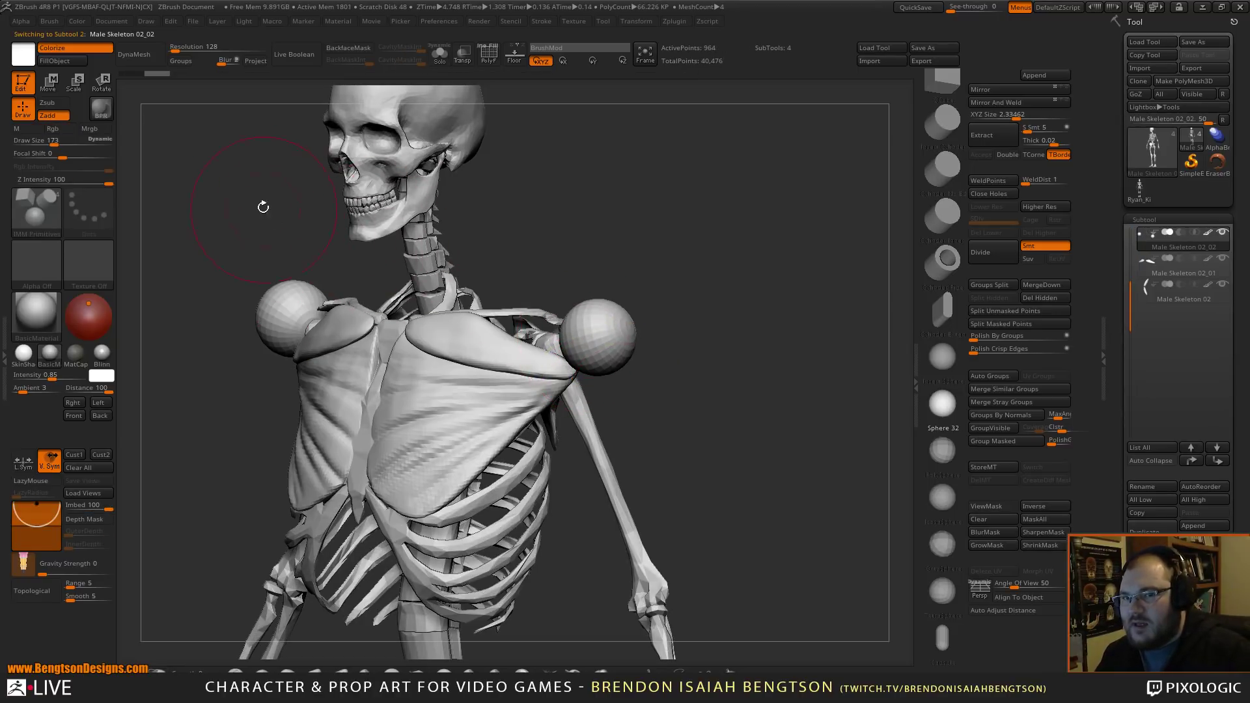
left_click(139, 58)
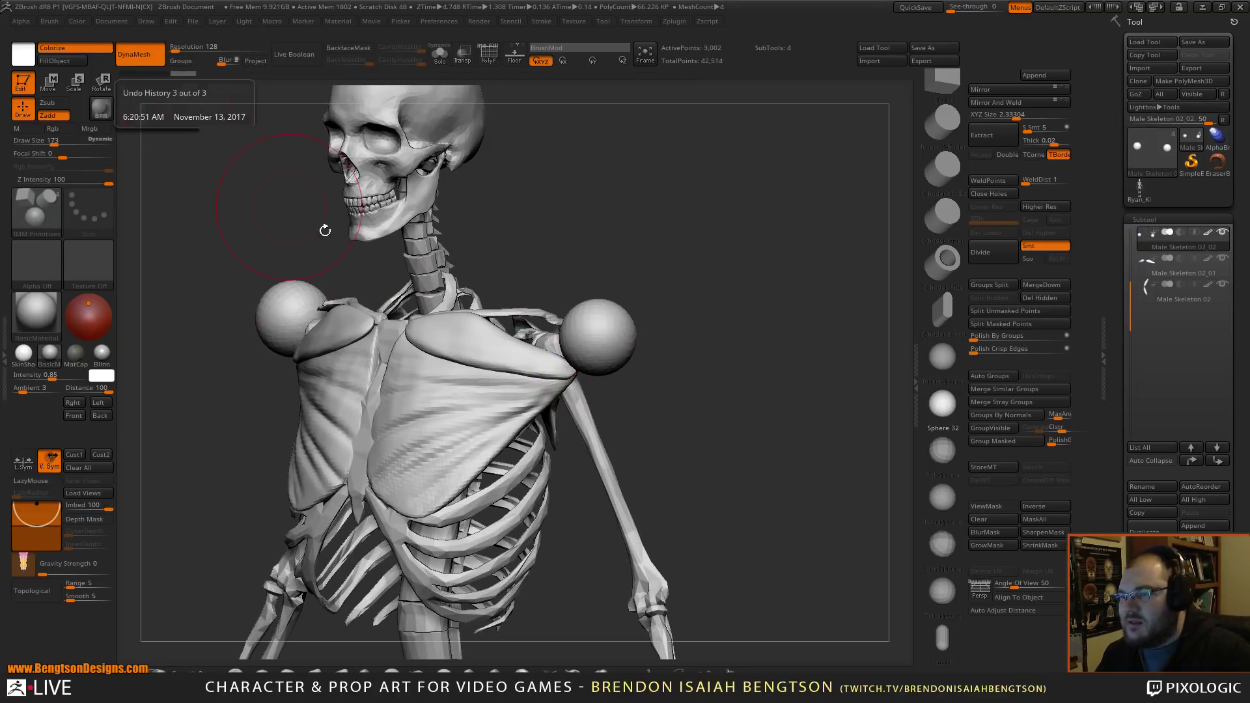
- Switch to the Move Topological brush and stretch the shoulder spheres downward toward the upper arms
mouse_move(601, 365)
left_mouse_down()
mouse_move(604, 412)
mouse_move(622, 397)
left_mouse_up()
key("ctrl+z")
key("b")
key("m")
key("t")
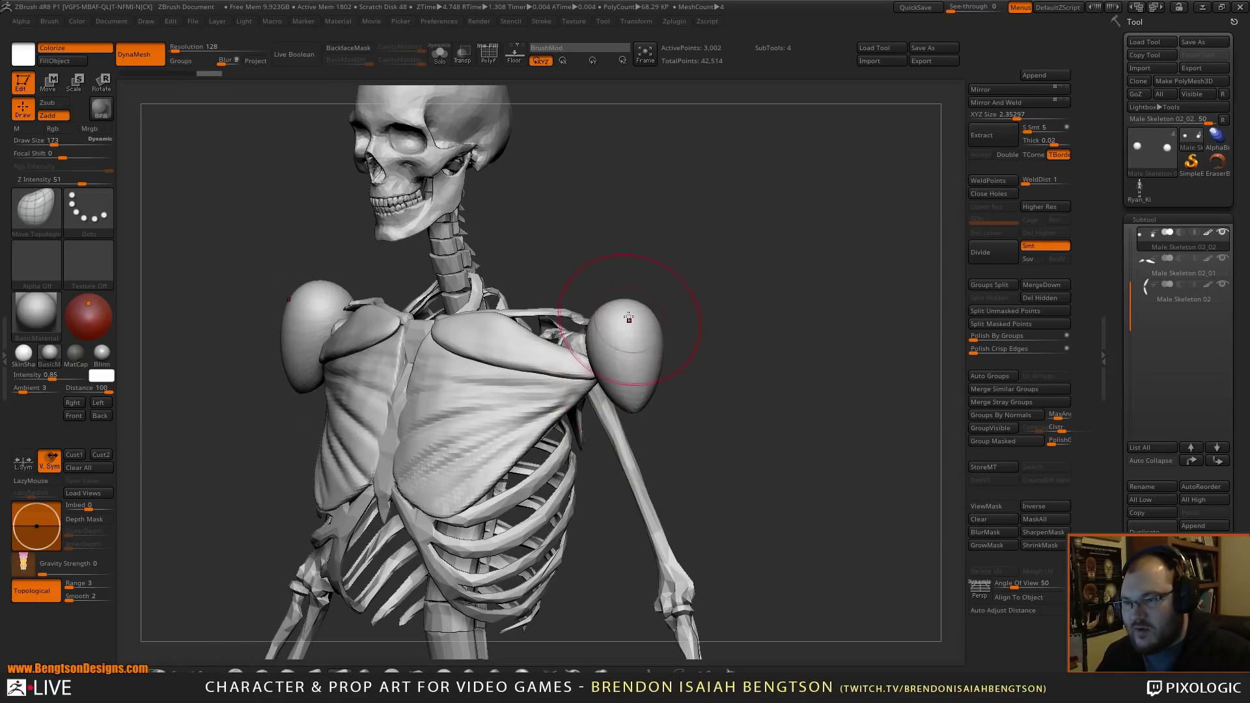
left_click_drag(627, 321, 635, 365)
mouse_move(657, 306)
left_mouse_down()
mouse_move(703, 302)
mouse_move(739, 260)
left_mouse_up()
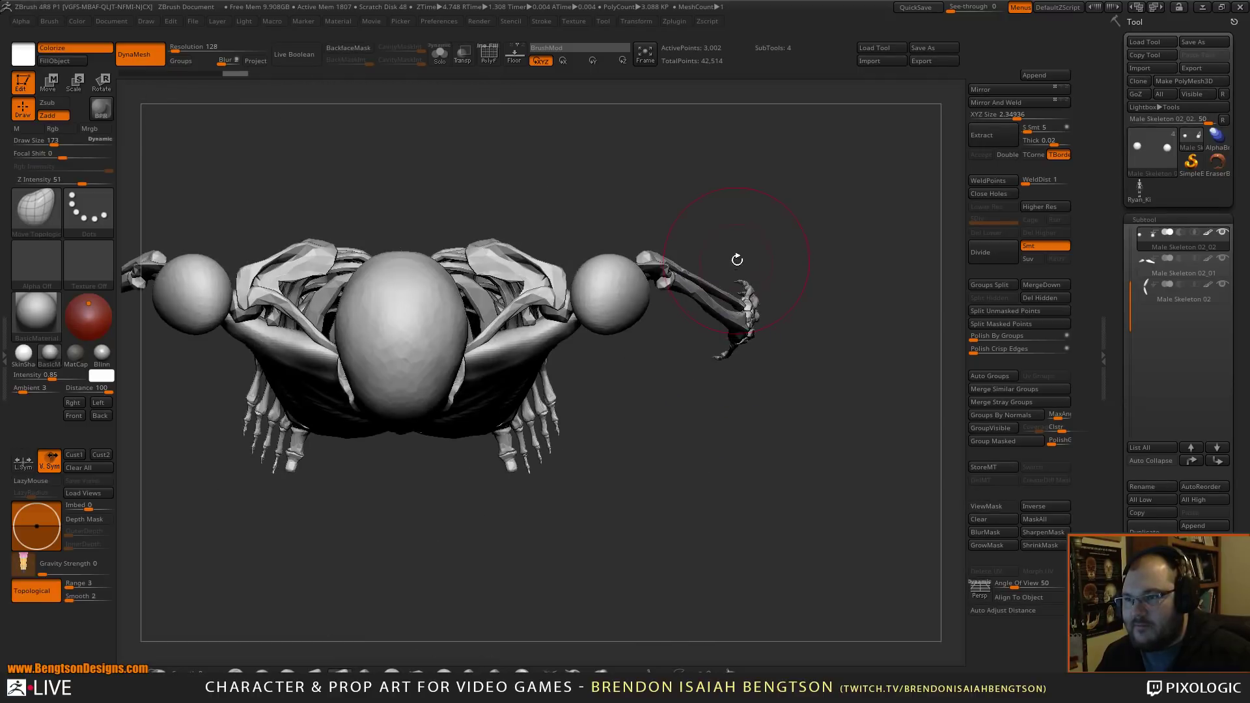
- Enlarge the draw size to 448 and pull the spheres into long slanted ovals from the shoulders down the upper arms
key("space")
left_click_drag(651, 281, 664, 285)
left_click_drag(621, 280, 559, 355)
left_click_drag(660, 440, 653, 318)
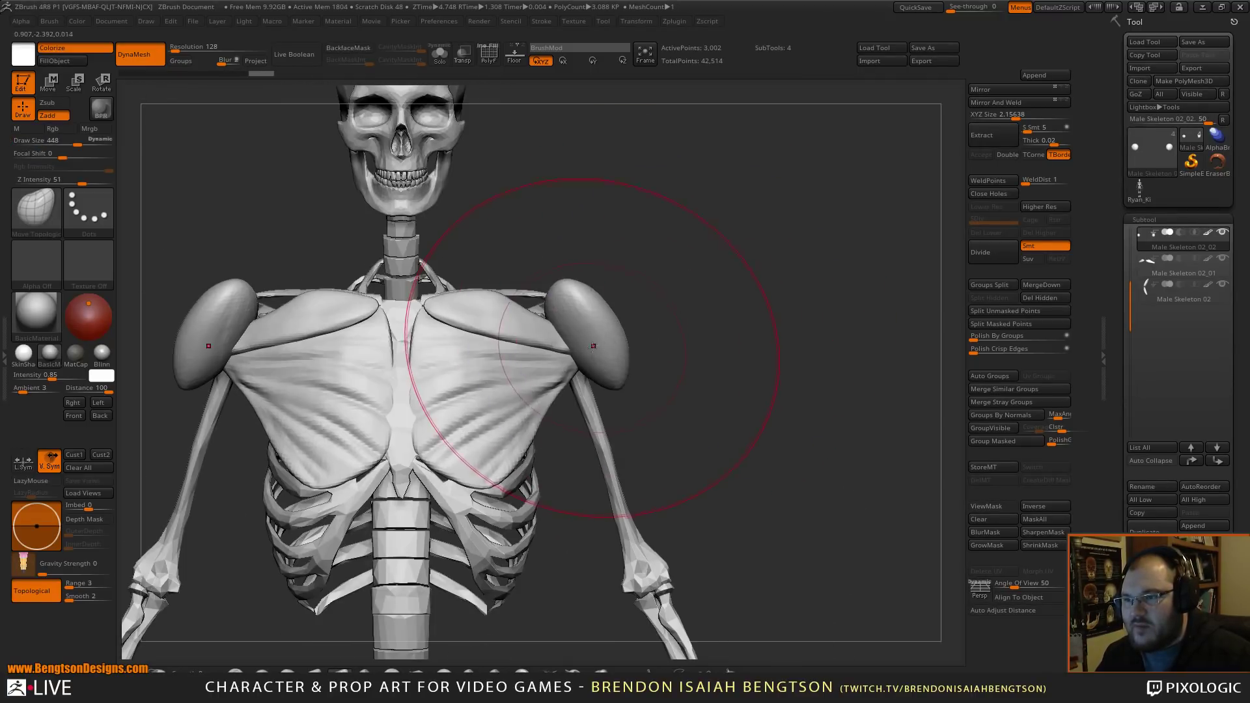
mouse_move(544, 307)
left_mouse_down()
mouse_move(615, 404)
mouse_move(618, 448)
left_mouse_up()
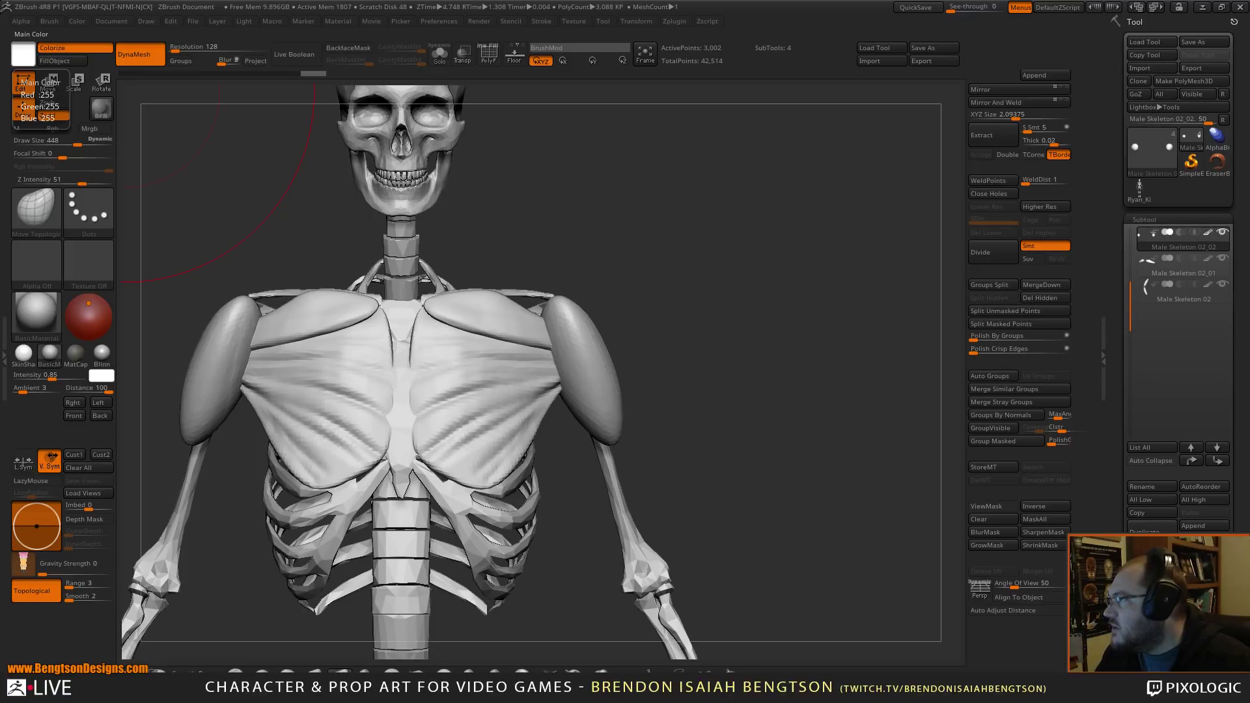
- Switch to the browser and examine deltoid images for origin and insertion points, the front view and the back view
left_click_drag(0, 101, 511, 82)
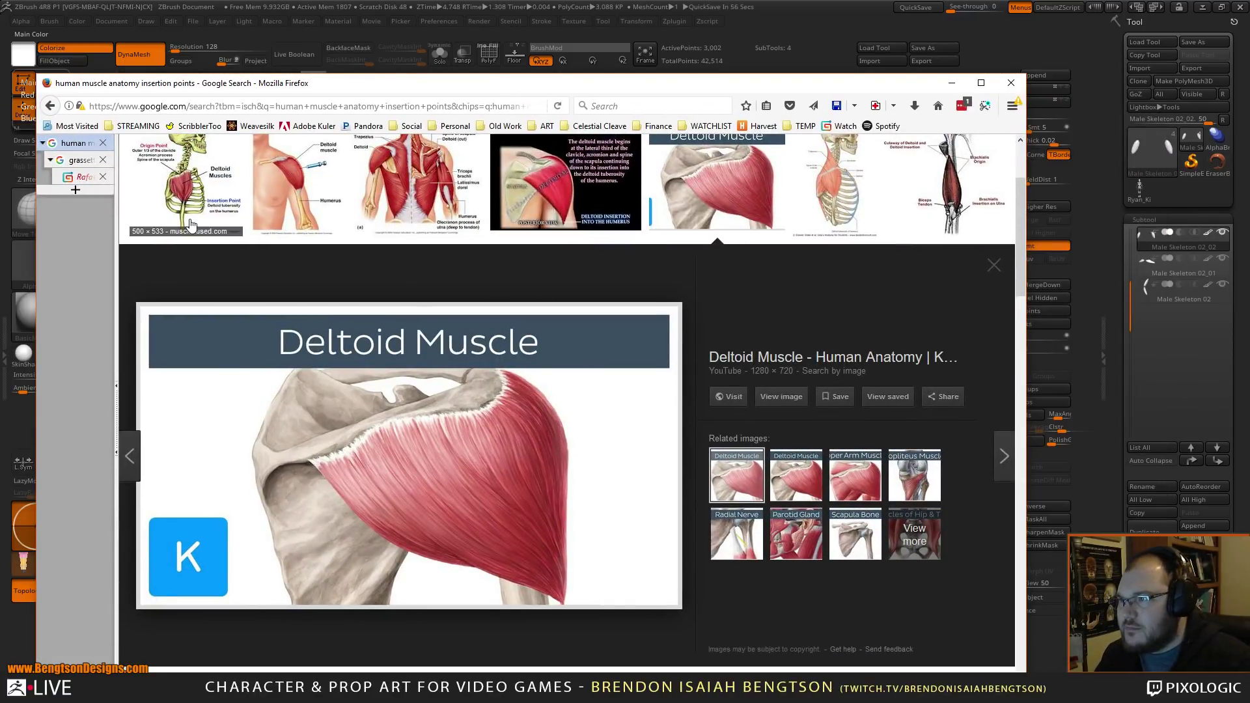
left_click(187, 190)
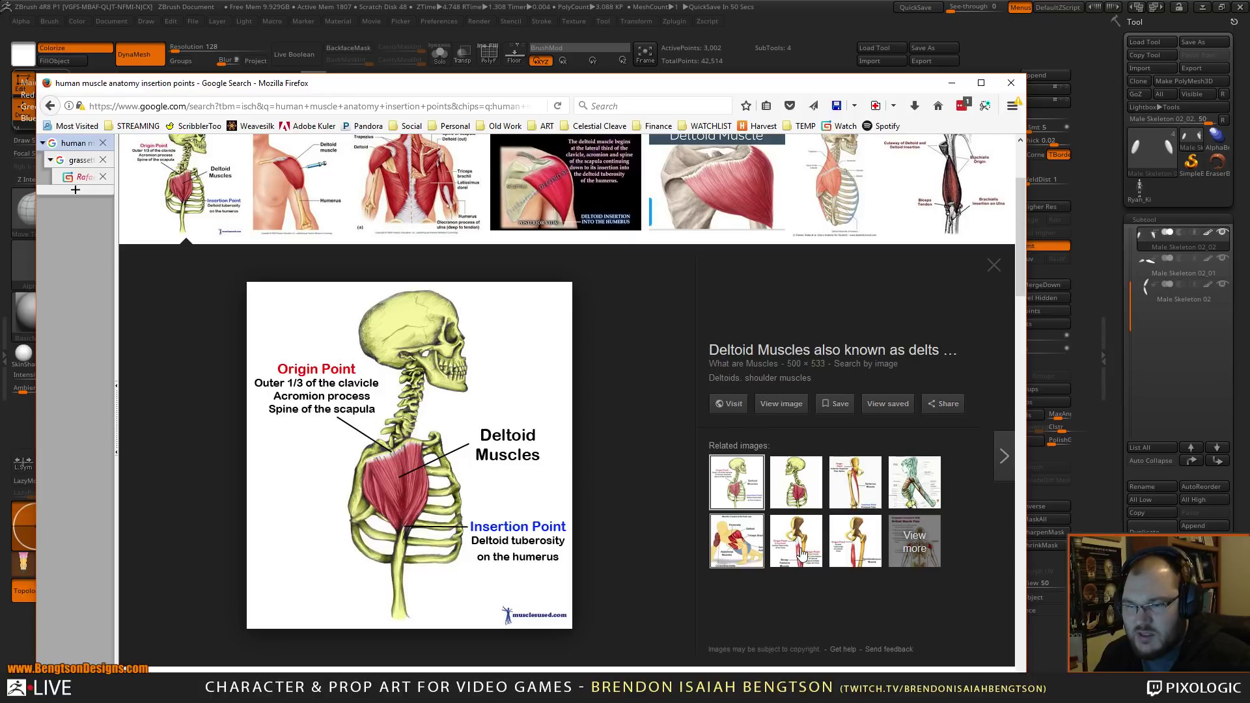
left_click(297, 192)
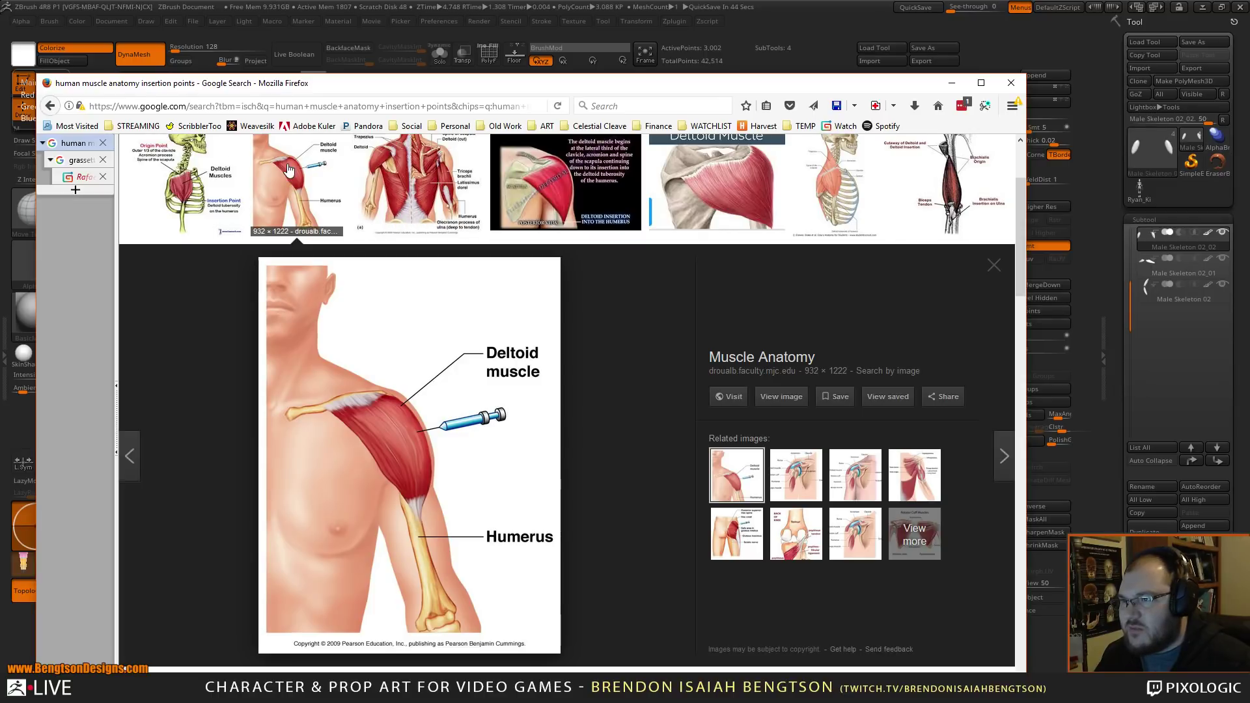
left_click(443, 202)
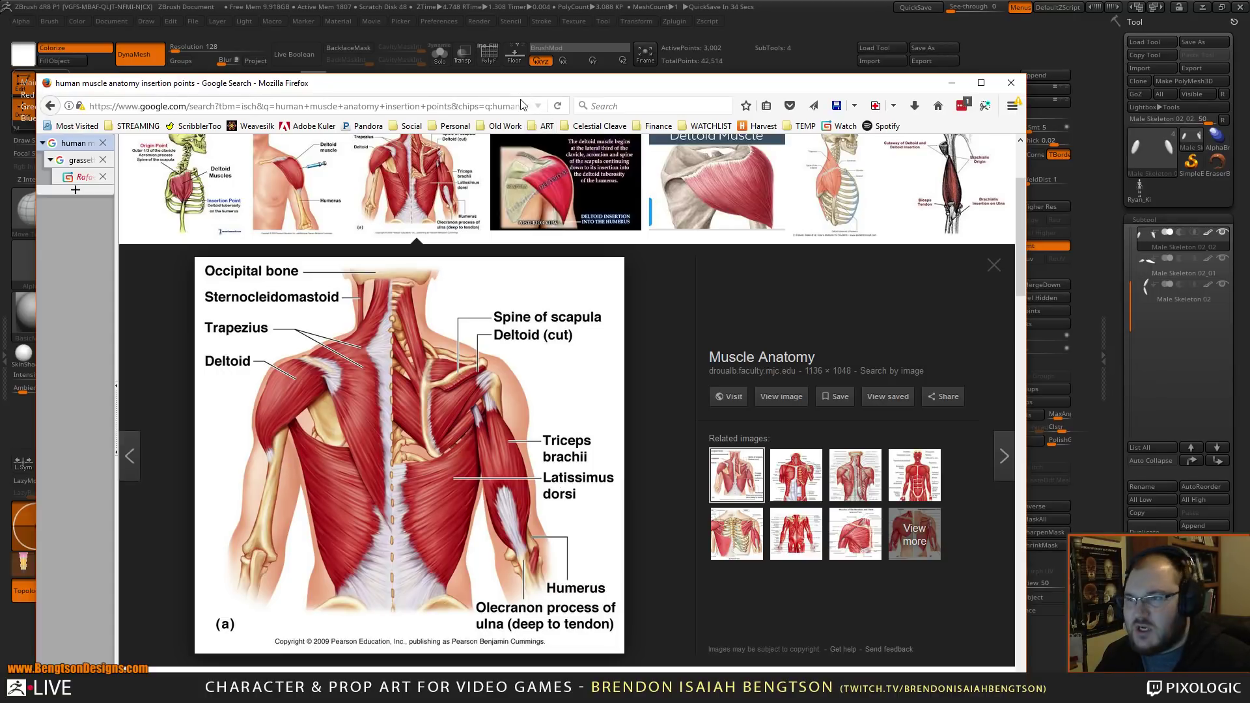
left_click_drag(515, 85, 0, 121)
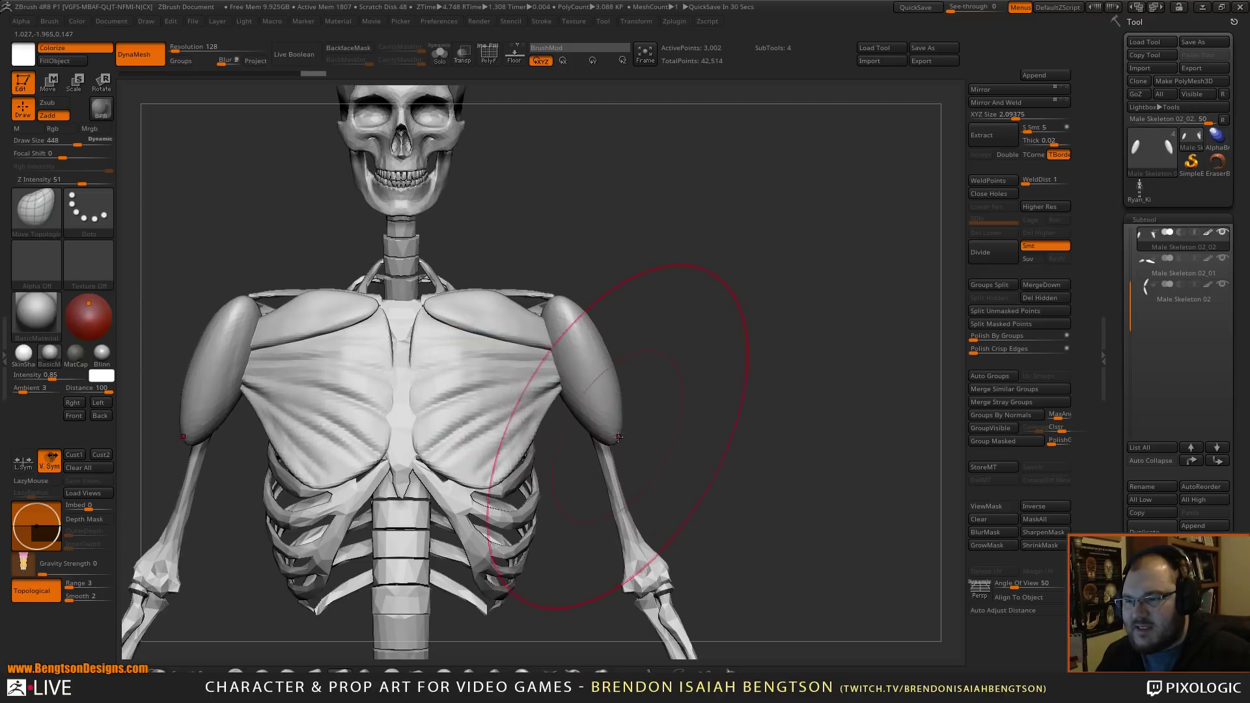
- Set the draw size to 217 and move the deltoids' upper ends in toward the outer collarbones
left_click_drag(759, 408, 667, 403)
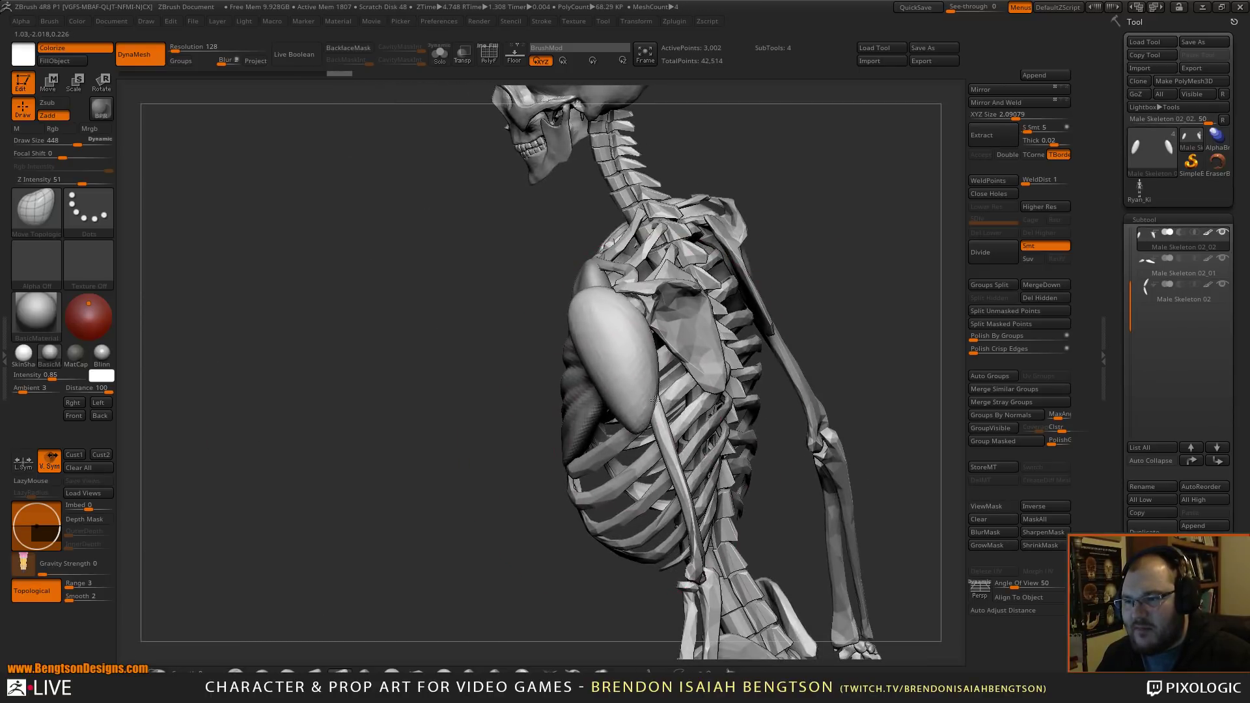
key("space")
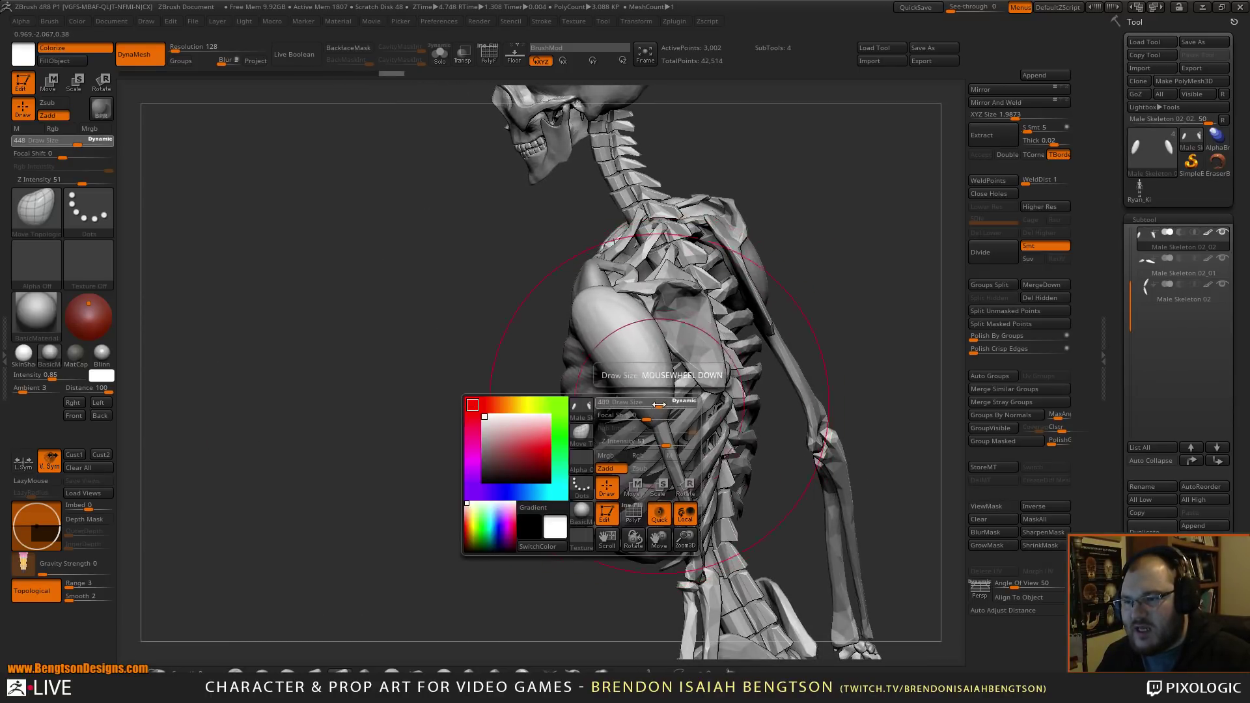
left_click_drag(664, 404, 642, 407)
mouse_move(800, 226)
left_mouse_down()
mouse_move(731, 309)
mouse_move(572, 352)
left_mouse_up()
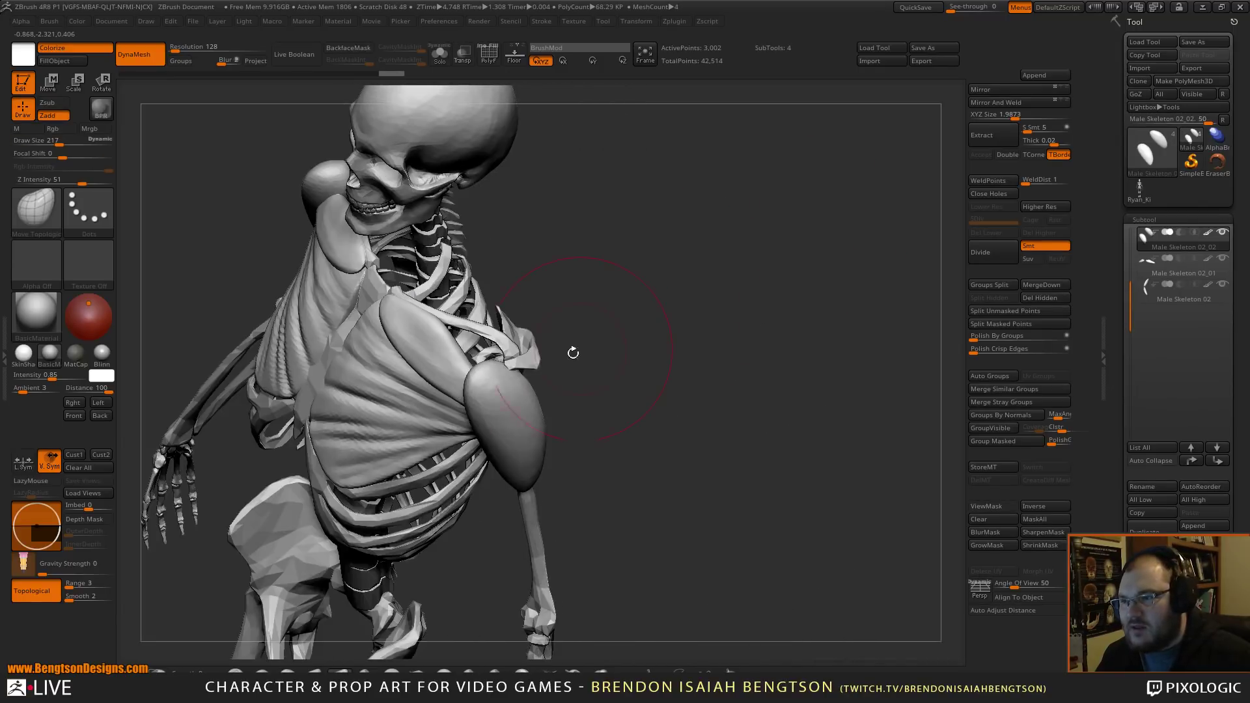
left_click_drag(482, 376, 470, 355)
left_click_drag(527, 402, 521, 406)
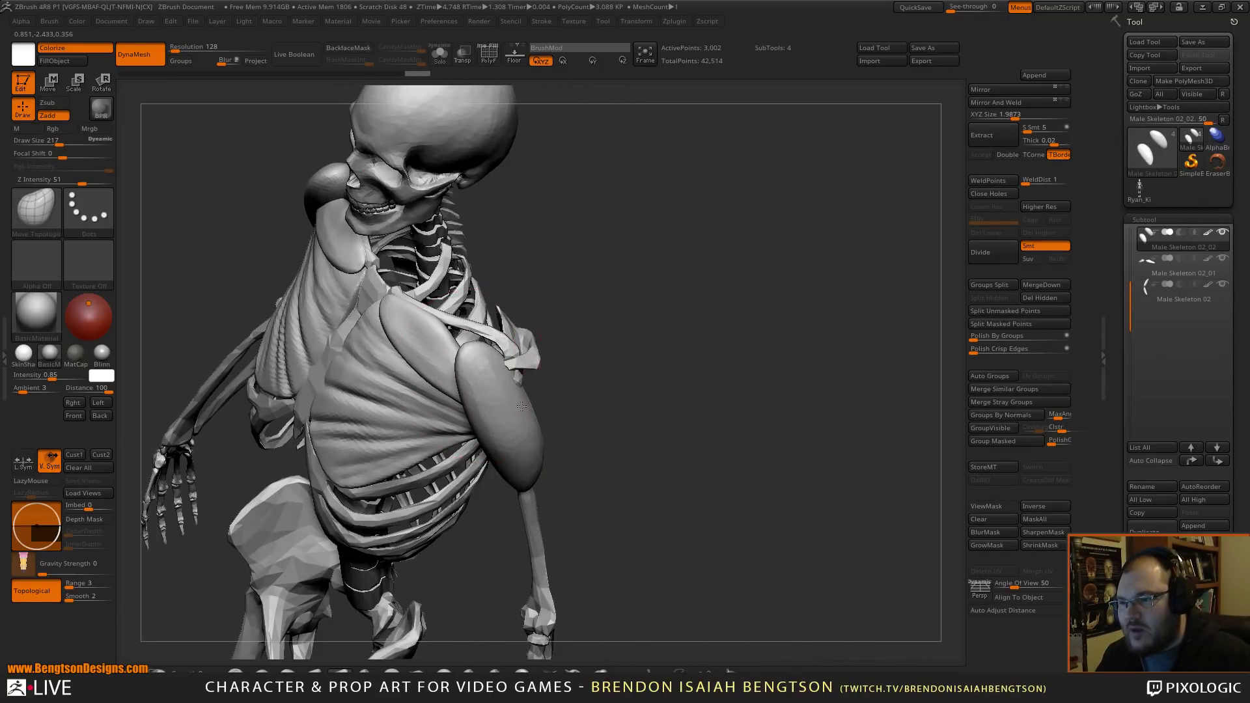
- Reshape the deltoids around the shoulder joints and the outer ends of the pectorals, and smooth their surface
mouse_move(629, 358)
left_mouse_down()
mouse_move(634, 280)
mouse_move(636, 357)
mouse_move(626, 342)
left_mouse_up()
left_click_drag(511, 372, 488, 372)
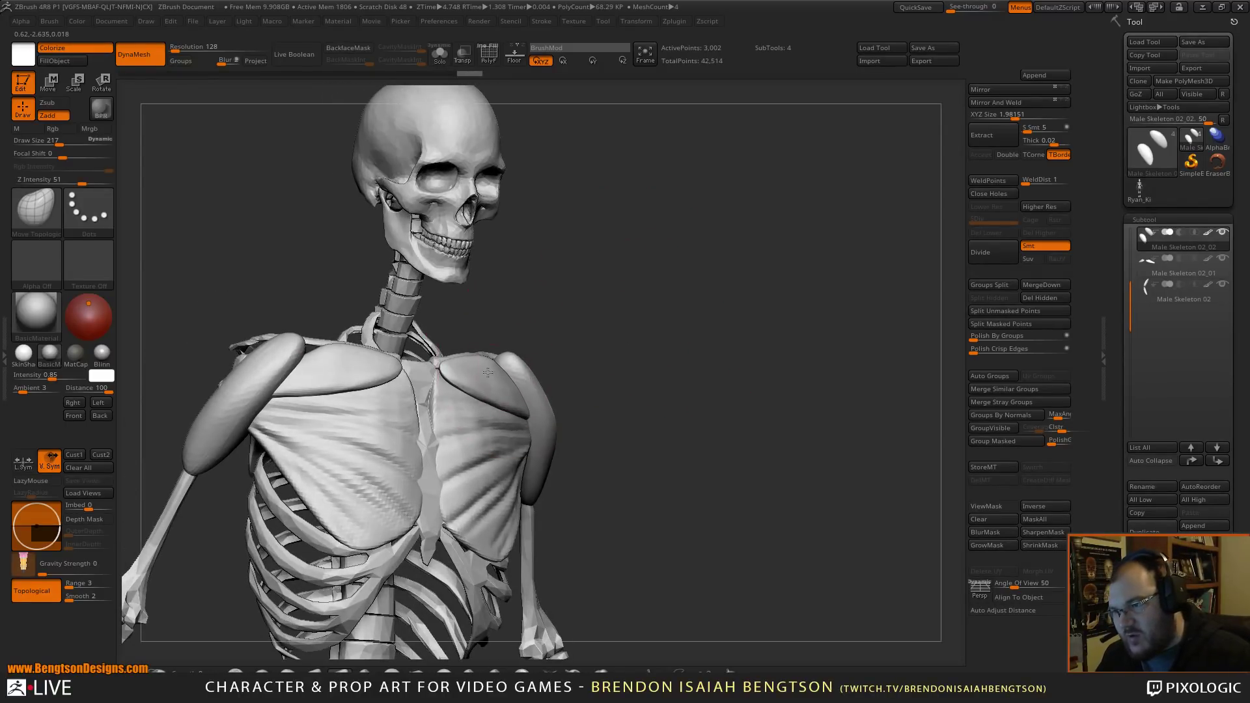
left_click_drag(731, 362, 543, 360)
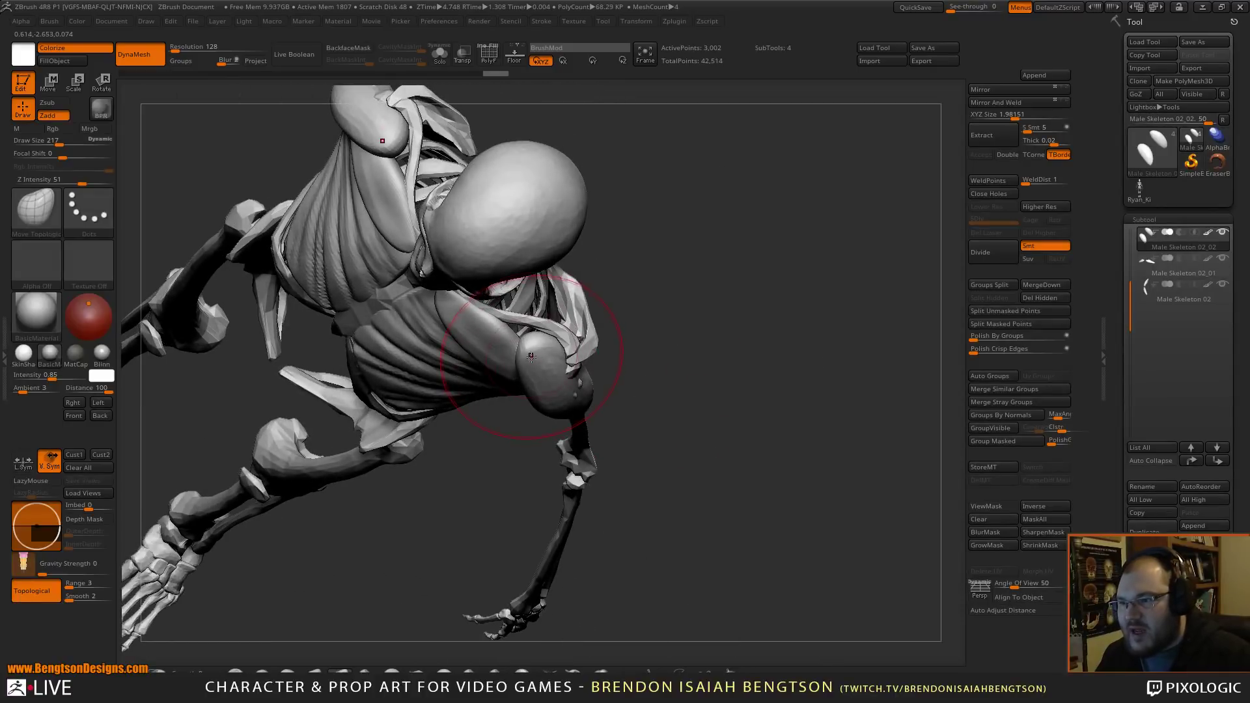
left_click_drag(644, 312, 666, 238)
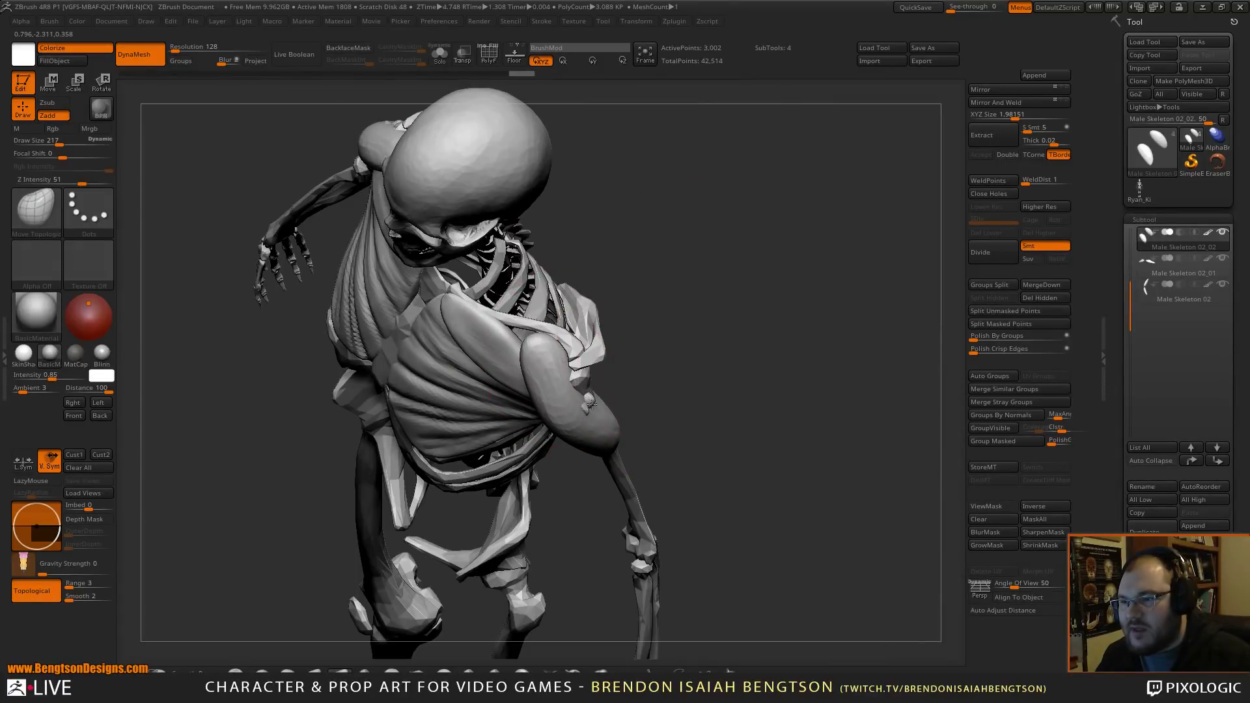
mouse_move(592, 409)
left_mouse_down()
mouse_move(664, 326)
mouse_move(573, 404)
mouse_move(599, 404)
mouse_move(594, 420)
left_mouse_up()
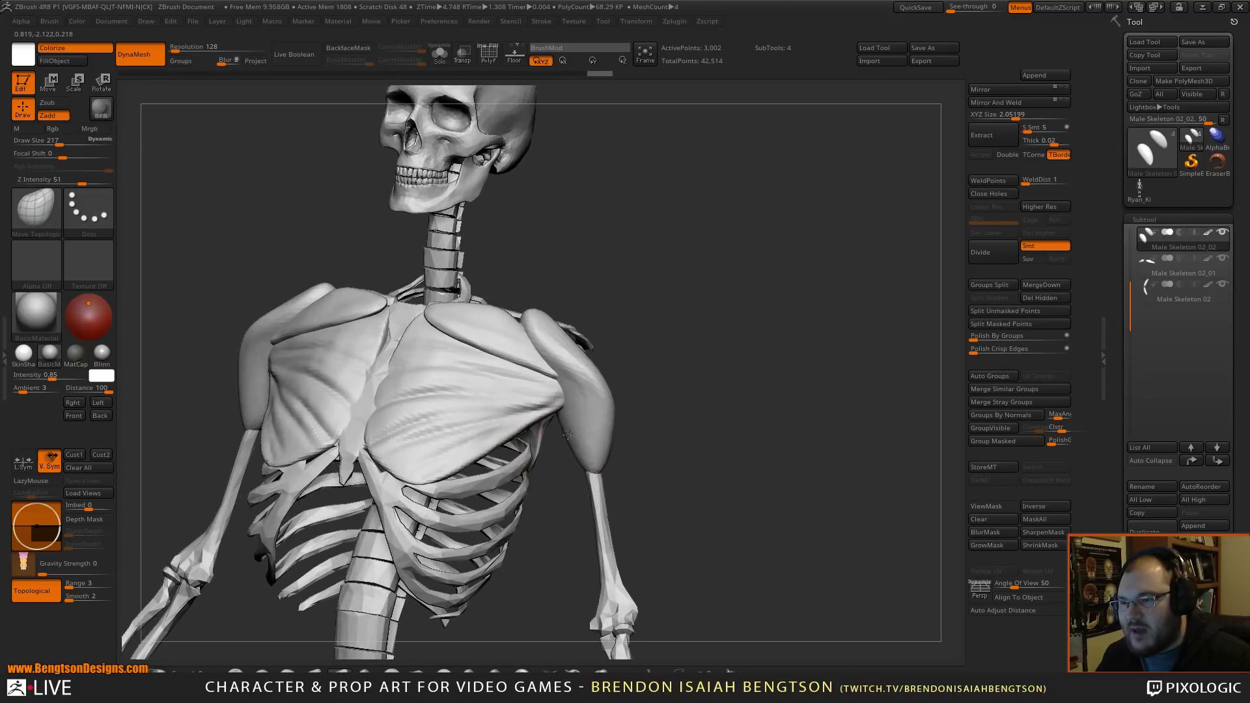
left_click_drag(549, 355, 564, 350)
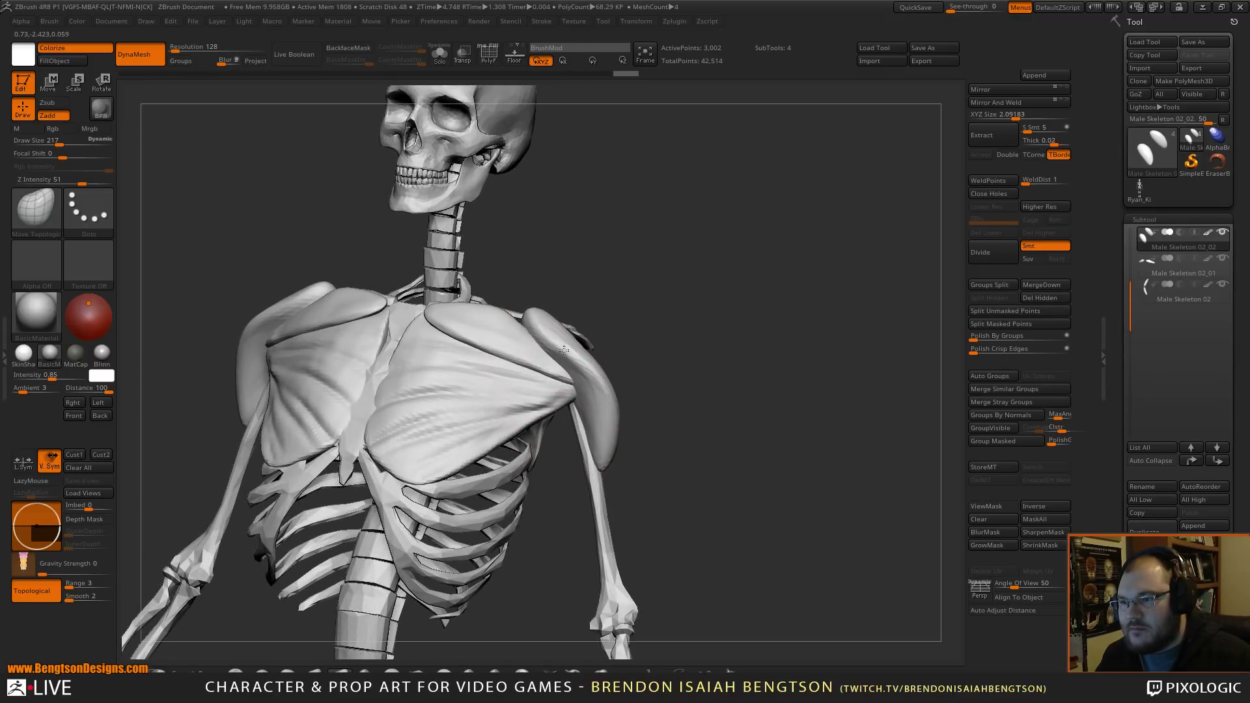
mouse_move(608, 442)
left_mouse_down("shift")
mouse_move(593, 376)
mouse_move(611, 363)
left_mouse_up("shift")
- Reduce the draw size to 130, DynaMesh the deltoids again and push their front edges outward beside the pectorals
mouse_move(735, 267)
left_mouse_down()
mouse_move(824, 253)
mouse_move(733, 274)
mouse_move(733, 391)
left_mouse_up()
key("space")
left_click_drag(566, 432, 553, 433)
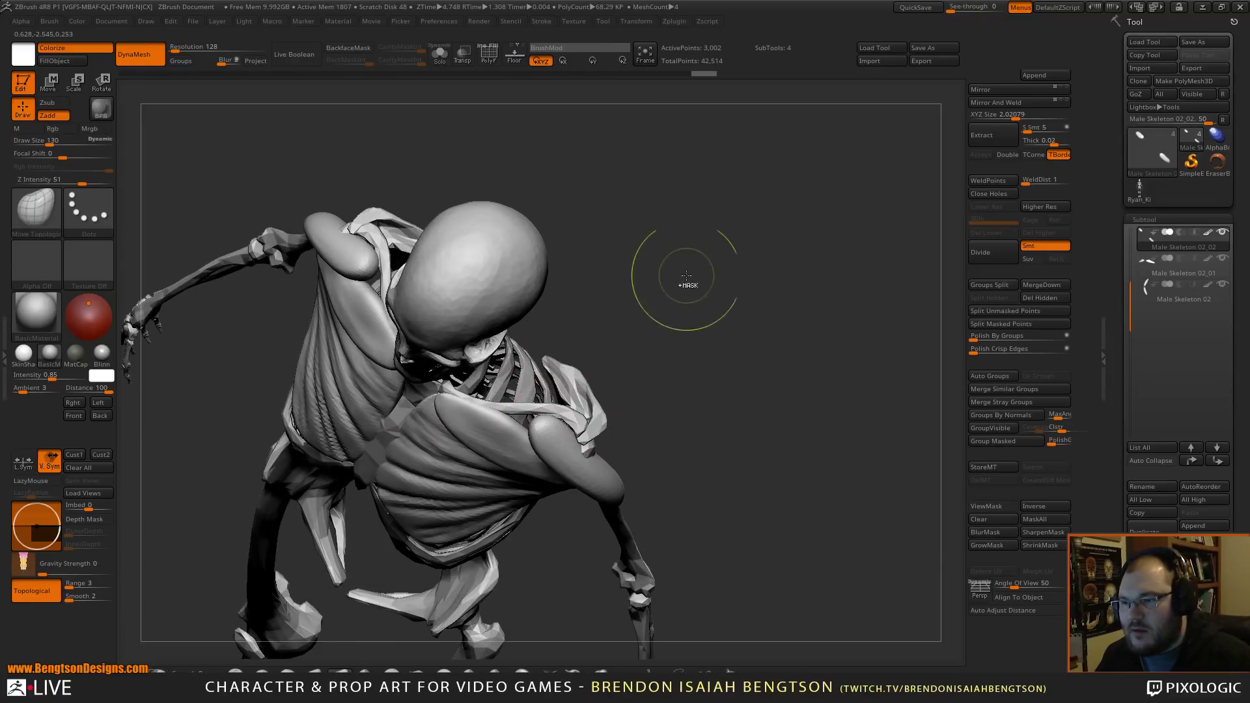
left_click_drag(686, 279, 698, 300, "ctrl")
mouse_move(564, 432)
left_mouse_down()
mouse_move(583, 426)
mouse_move(541, 428)
mouse_move(576, 443)
mouse_move(566, 430)
mouse_move(650, 310)
left_mouse_up()
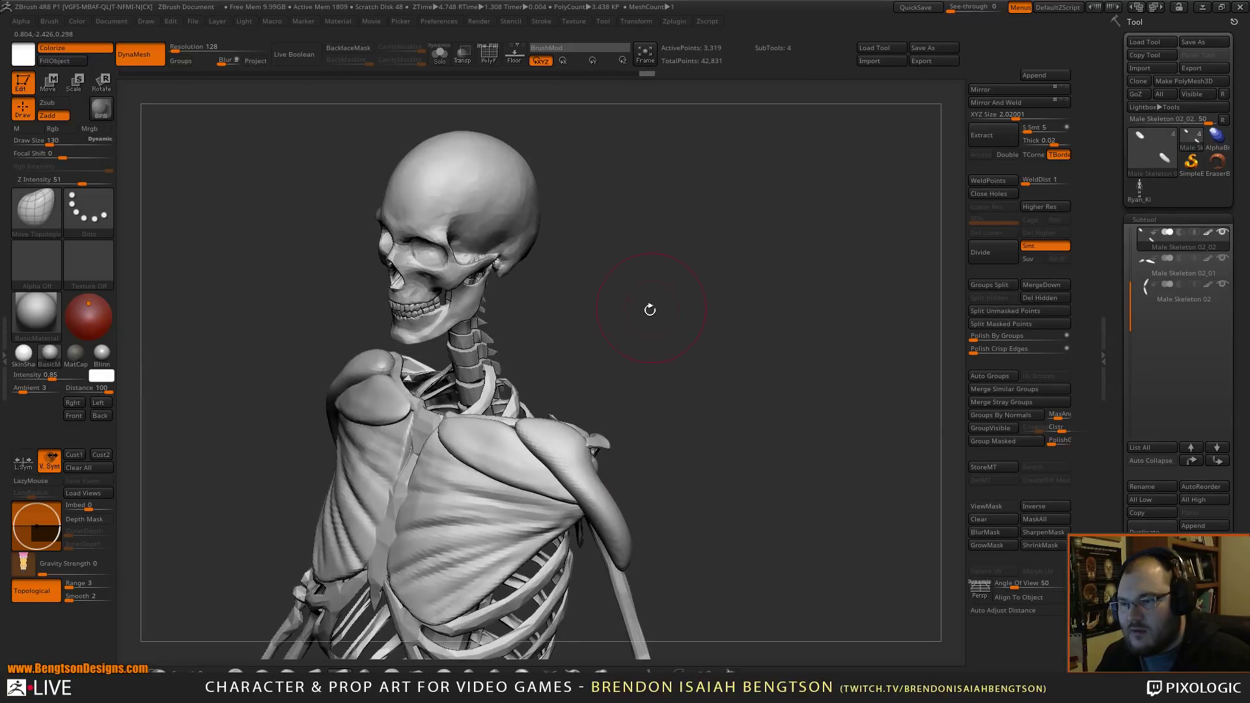
left_click_drag(606, 469, 604, 512)
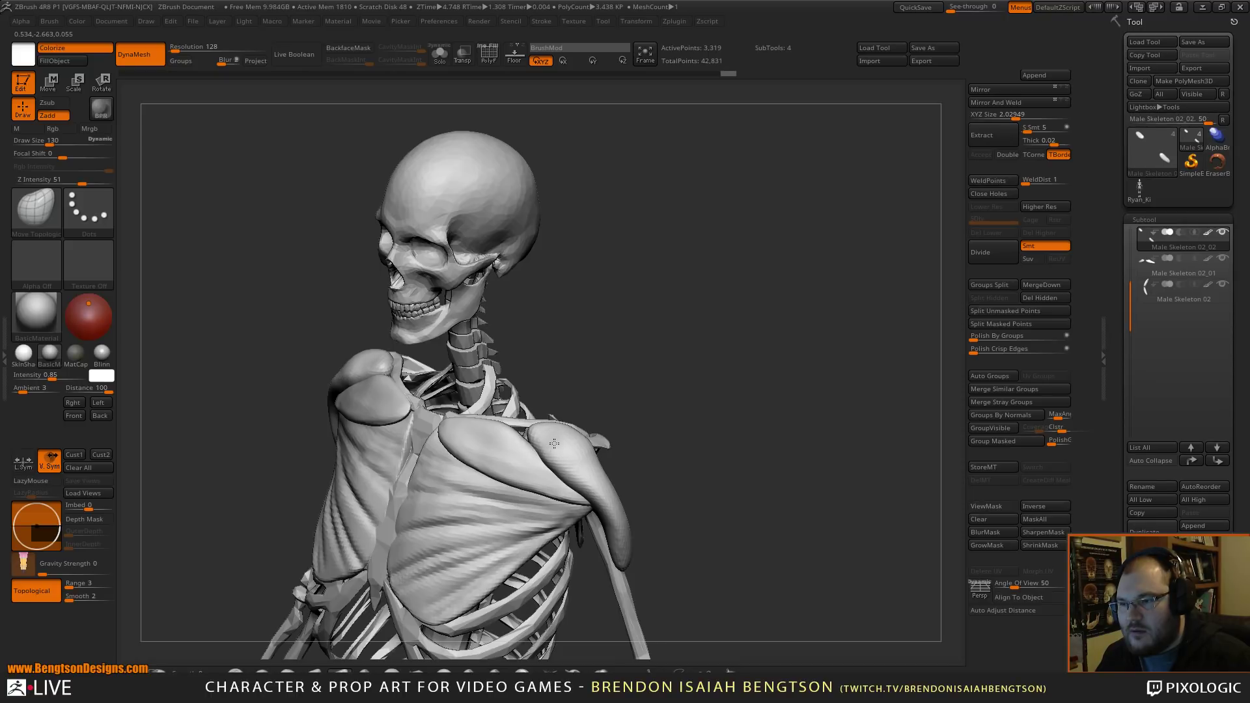
left_click_drag(593, 335, 612, 397)
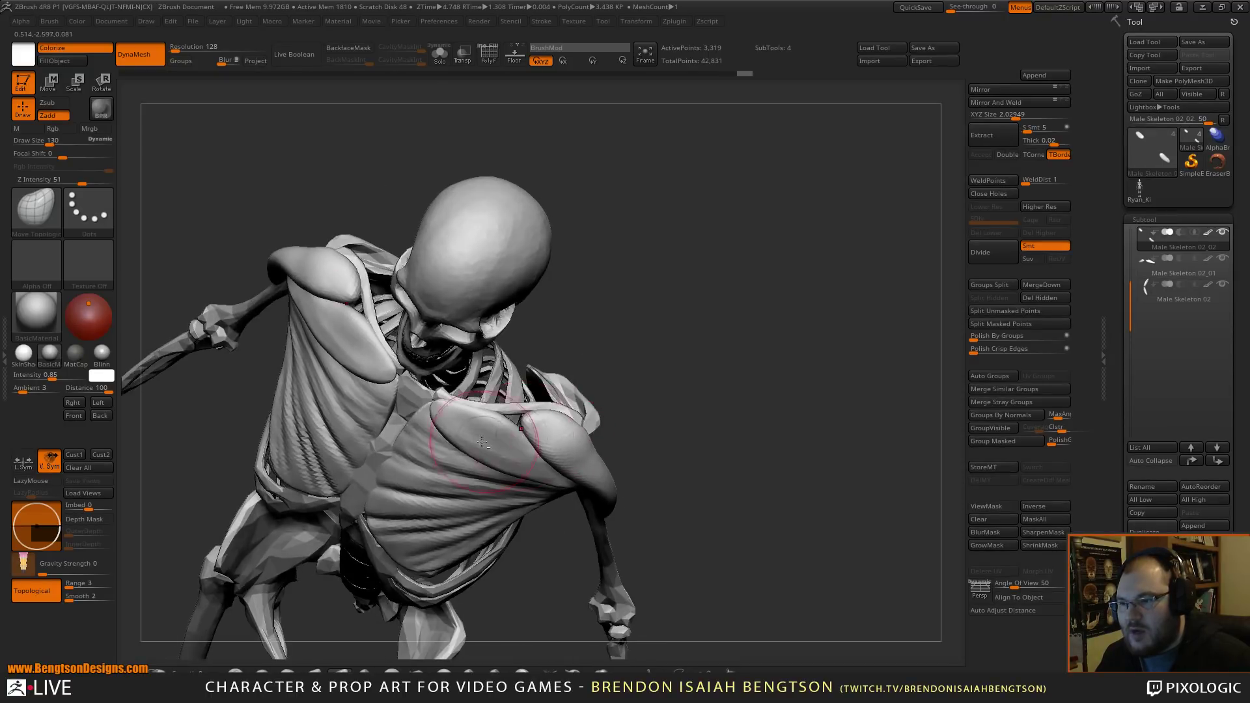
- Select the upper chest subtool and examine where it meets the deltoids from above and from the front
left_click(488, 419, "alt")
left_click_drag(597, 313, 550, 361)
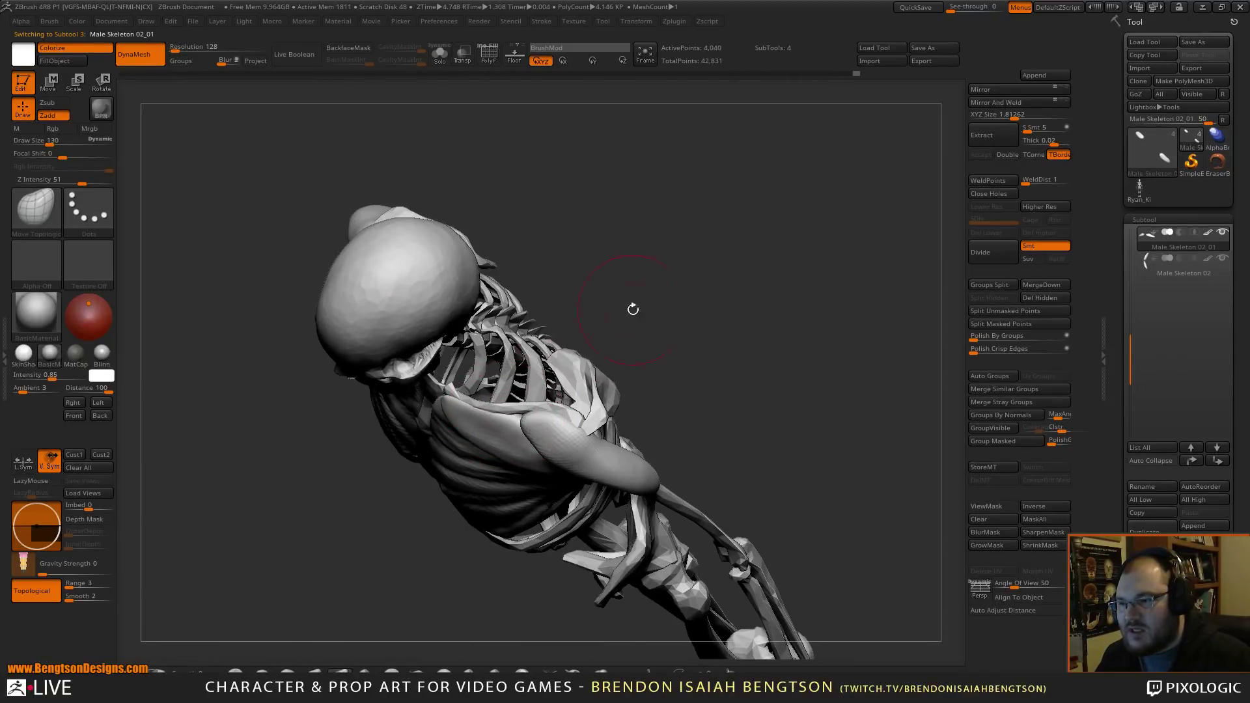
left_click_drag(633, 309, 646, 257)
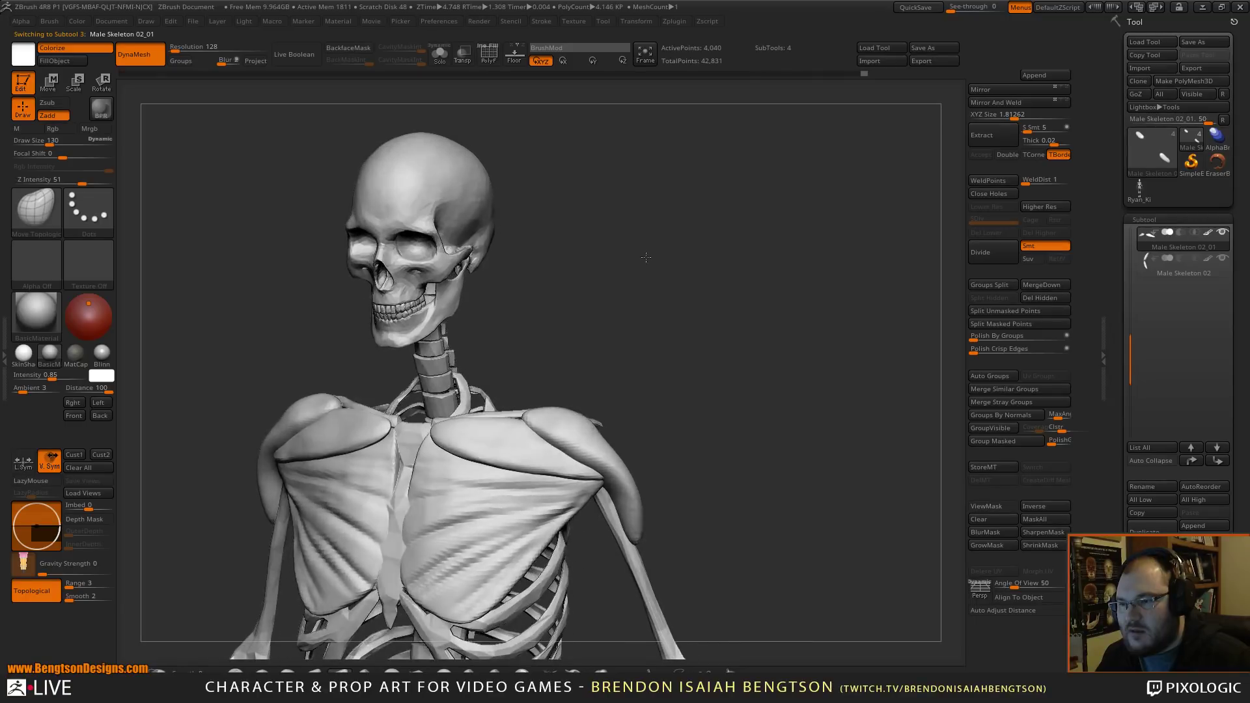
- Reselect the deltoid subtool and shape the deltoids beside the shoulder blades from behind at draw size 230
left_click(609, 482, "alt")
left_click_drag(696, 448, 611, 432)
mouse_move(667, 379)
left_mouse_down()
mouse_move(554, 411)
mouse_move(567, 434)
left_mouse_up()
mouse_move(631, 348)
left_mouse_down()
mouse_move(652, 348)
mouse_move(463, 340)
left_mouse_up()
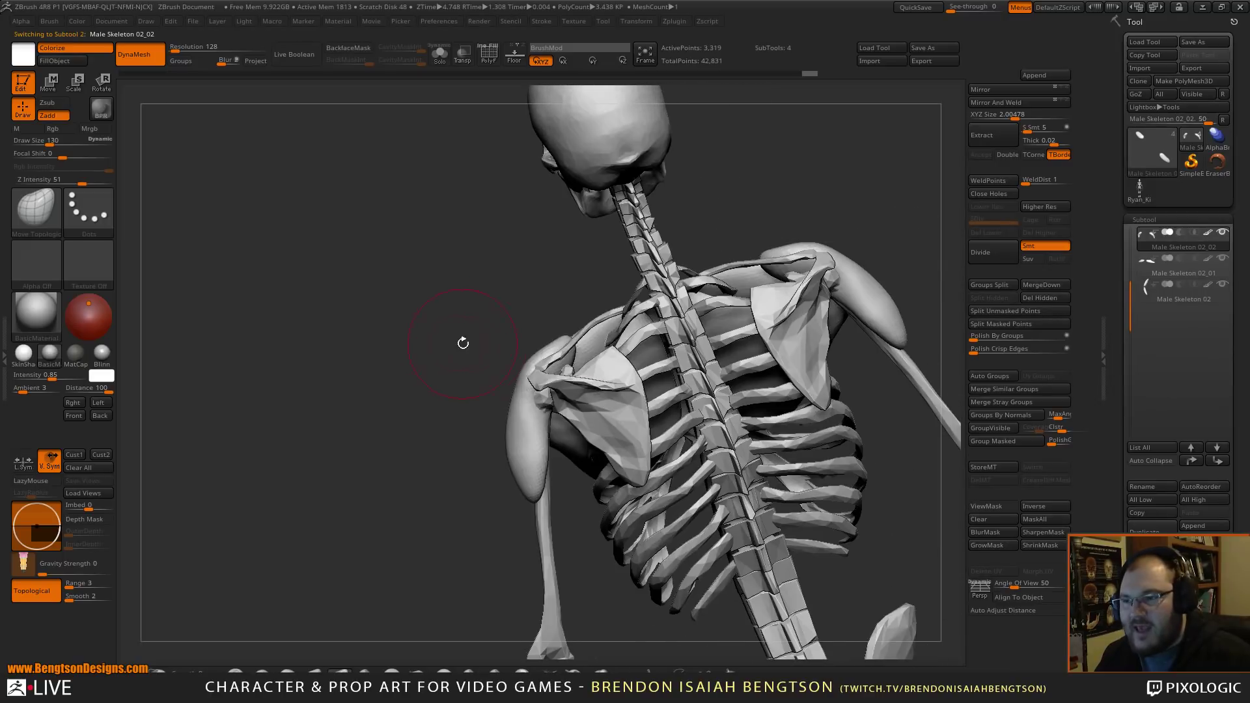
key("space")
left_click_drag(539, 331, 544, 352)
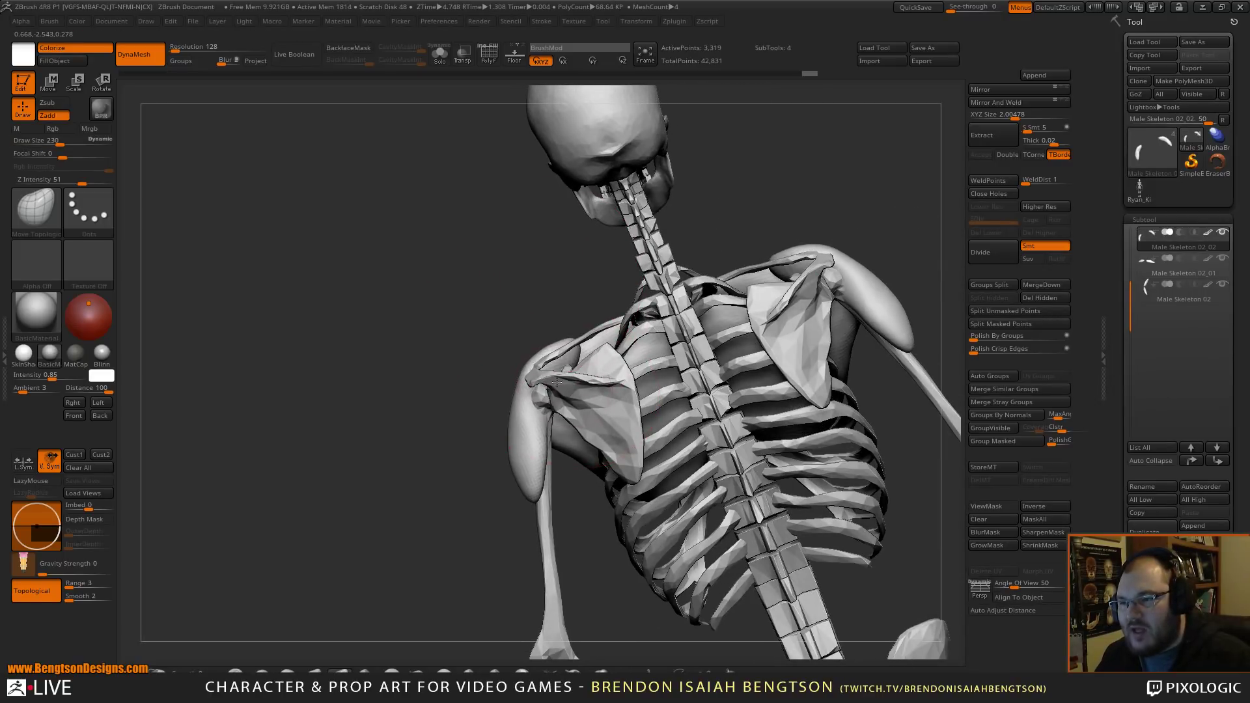
mouse_move(542, 424)
left_mouse_down()
mouse_move(525, 469)
mouse_move(508, 287)
mouse_move(597, 258)
mouse_move(605, 312)
mouse_move(586, 148)
mouse_move(605, 390)
mouse_move(526, 394)
mouse_move(468, 456)
mouse_move(481, 433)
left_mouse_up()
- Return the draw size to 130 and refine the deltoids' upper edges along the outer collarbones
key("space")
mouse_move(593, 272)
left_mouse_down()
mouse_move(617, 215)
mouse_move(638, 218)
left_mouse_up()
left_click_drag(490, 435, 488, 446)
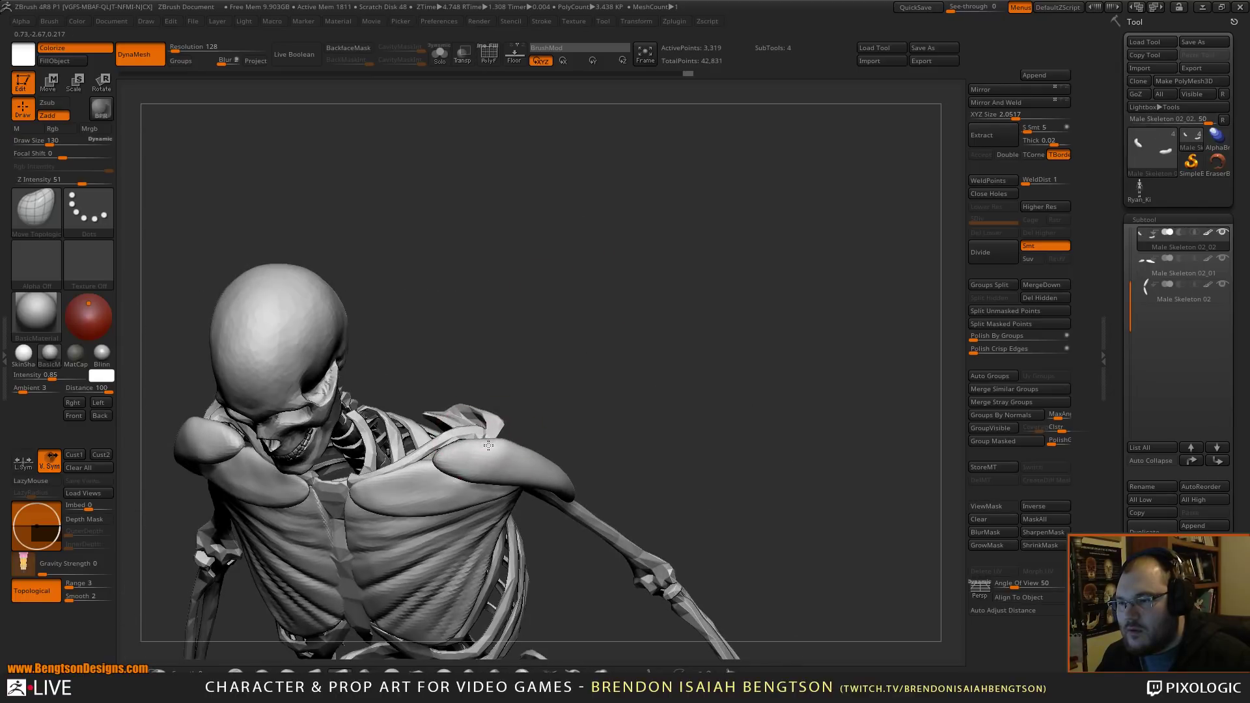
mouse_move(569, 396)
left_mouse_down()
mouse_move(556, 342)
mouse_move(550, 349)
left_mouse_up()
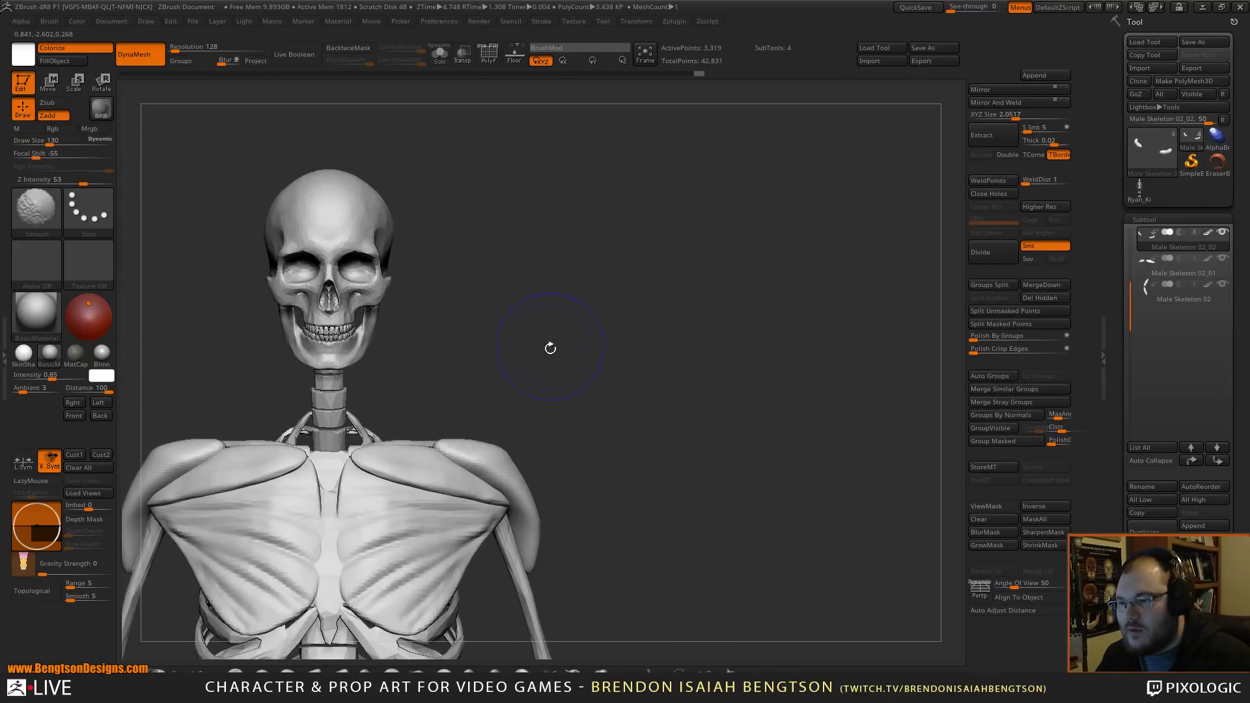
- Smooth the front deltoids' upper surfaces beside the collarbones and switch to the ClayBuildup brush
key("shift")
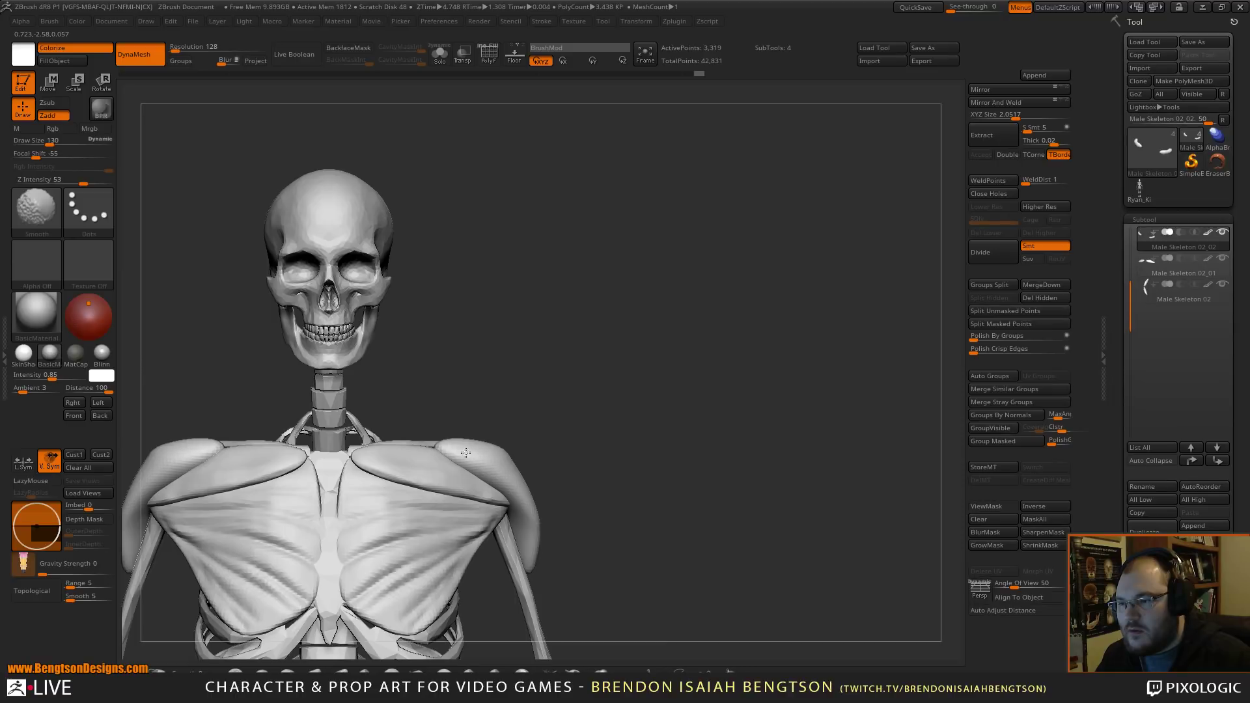
mouse_move(600, 343)
left_mouse_down()
mouse_move(605, 365)
mouse_move(465, 390)
mouse_move(491, 205)
left_mouse_up()
left_click_drag(527, 326, 530, 341)
mouse_move(539, 282)
left_mouse_down()
mouse_move(560, 254)
mouse_move(516, 265)
mouse_move(617, 247)
left_mouse_up()
key("b")
key("c")
key("b")
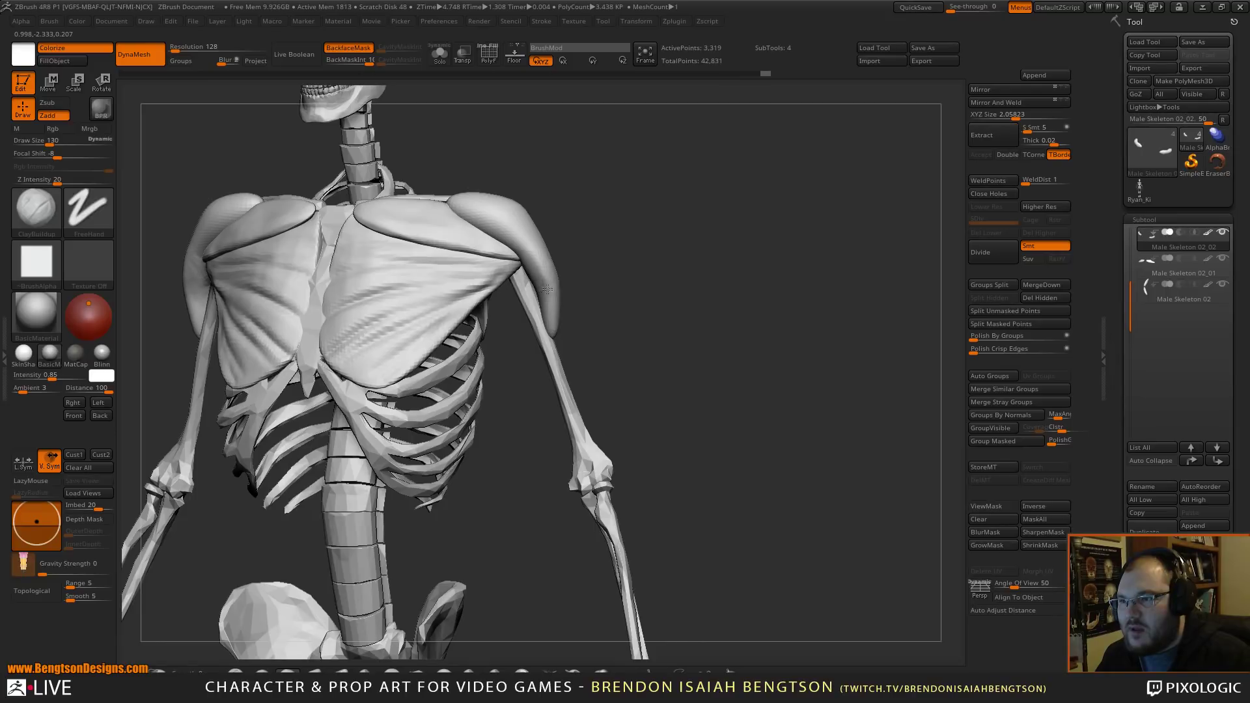
- Select the skeleton subtool and insert a mirrored pair of Sphere 32 primitives behind the front deltoids with the IMM Primitives brush
mouse_move(586, 231)
left_mouse_down()
mouse_move(639, 237)
mouse_move(648, 209)
mouse_move(642, 231)
mouse_move(616, 231)
mouse_move(803, 249)
mouse_move(725, 233)
mouse_move(749, 286)
left_mouse_up()
left_click(427, 381, "alt")
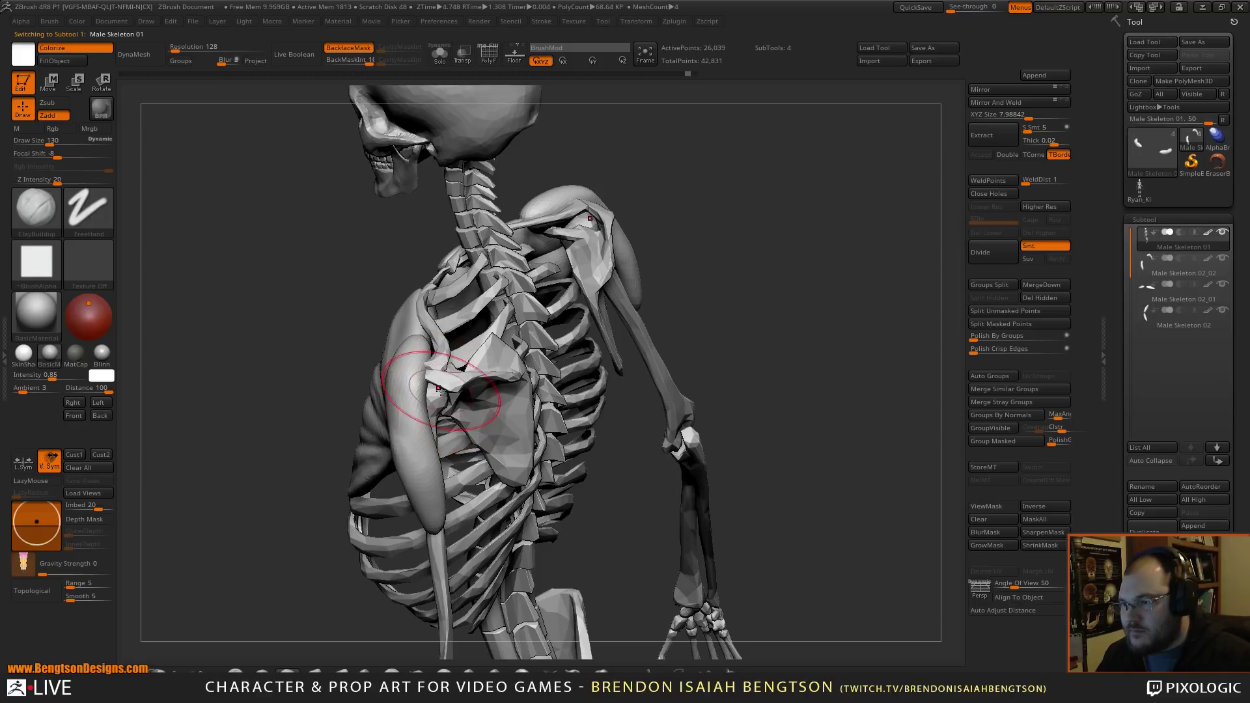
left_click_drag(438, 389, 420, 368)
left_click(434, 407, "alt")
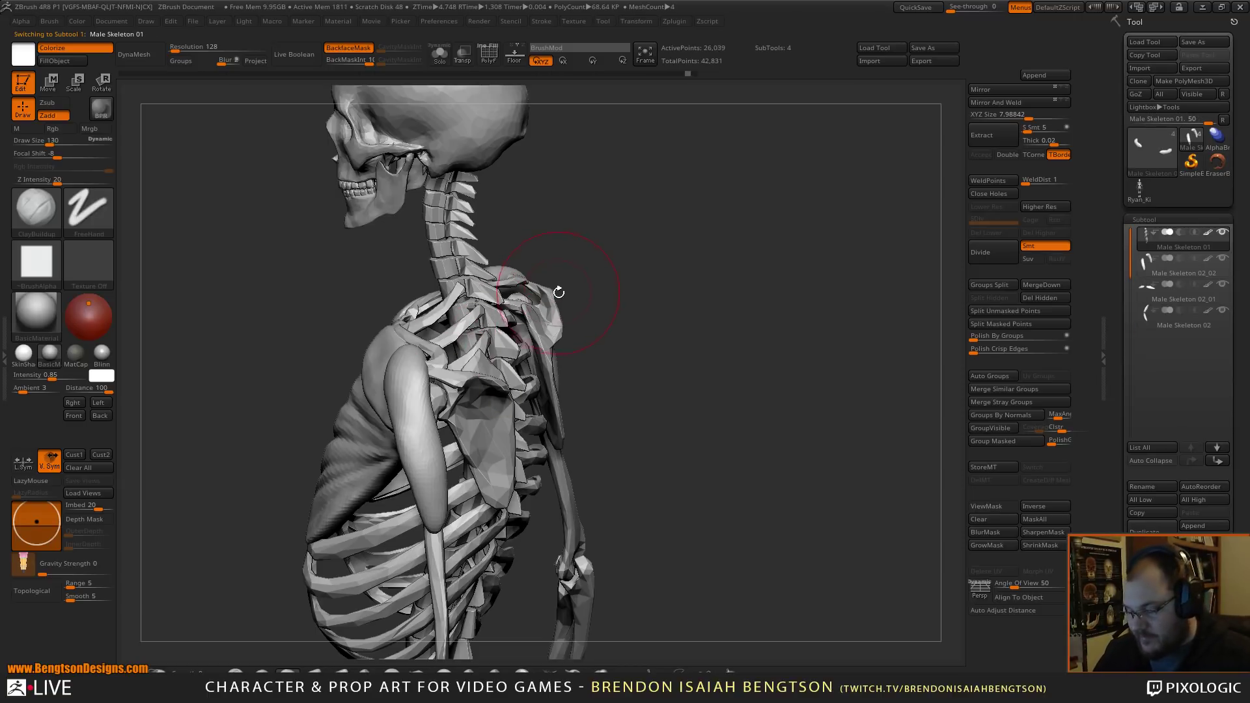
key("b")
key("i")
left_click(219, 500)
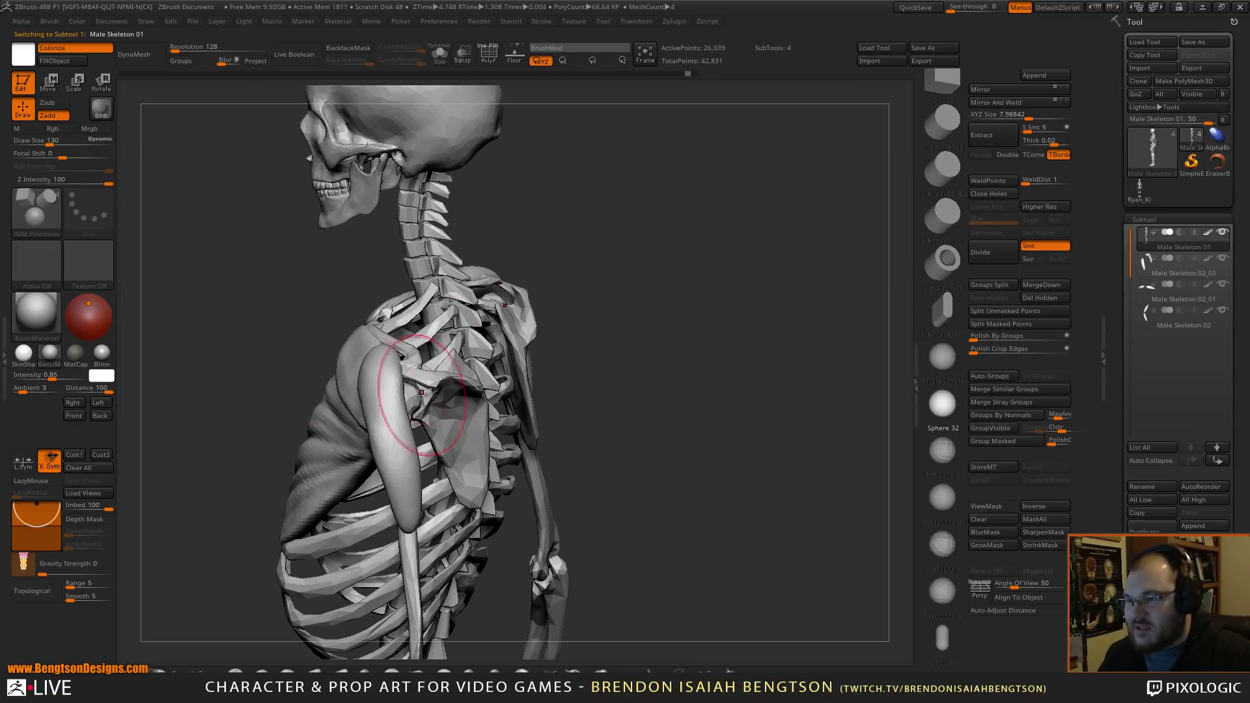
left_click_drag(418, 401, 456, 365)
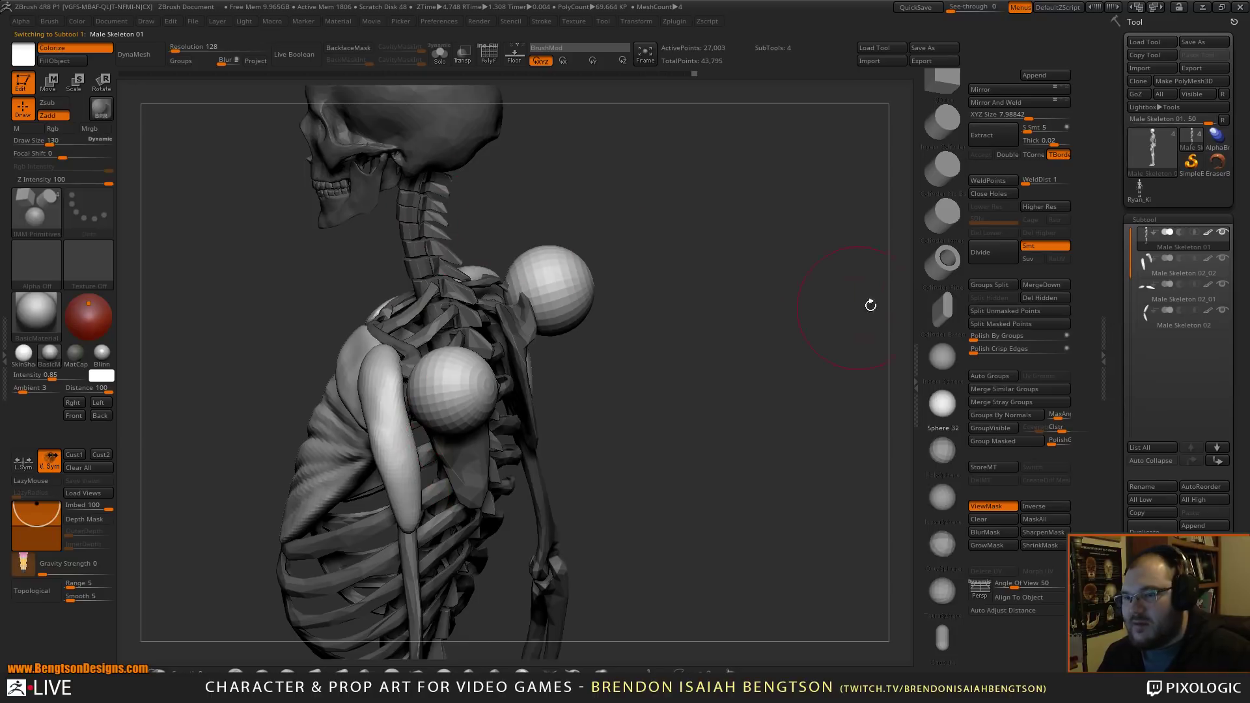
- Split the inserted shoulder spheres into their own subtool, select it and DynaMesh it at resolution 128
left_click(1001, 311)
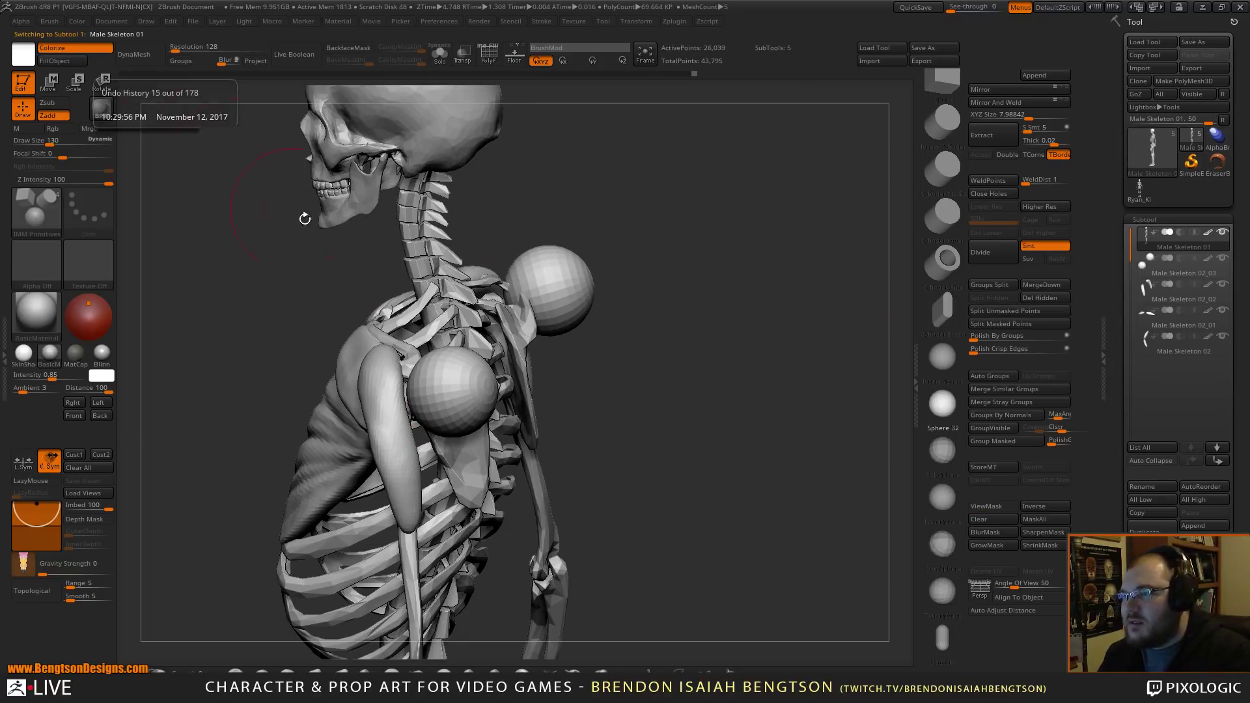
key("alt+Down")
left_click(147, 64)
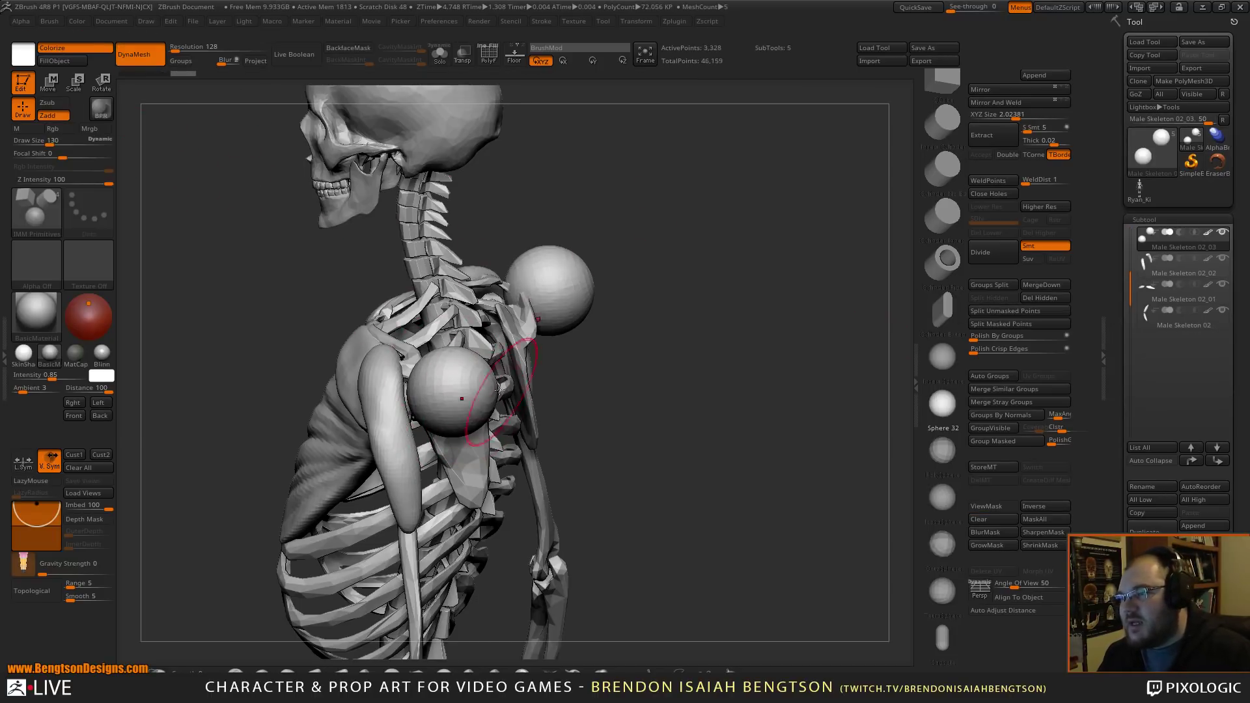
- Stretch the new spheres down along the upper arms and against the front deltoids with Move Topological at draw size 265
key("space")
key("b")
key("m")
key("t")
left_click_drag(475, 428, 440, 572)
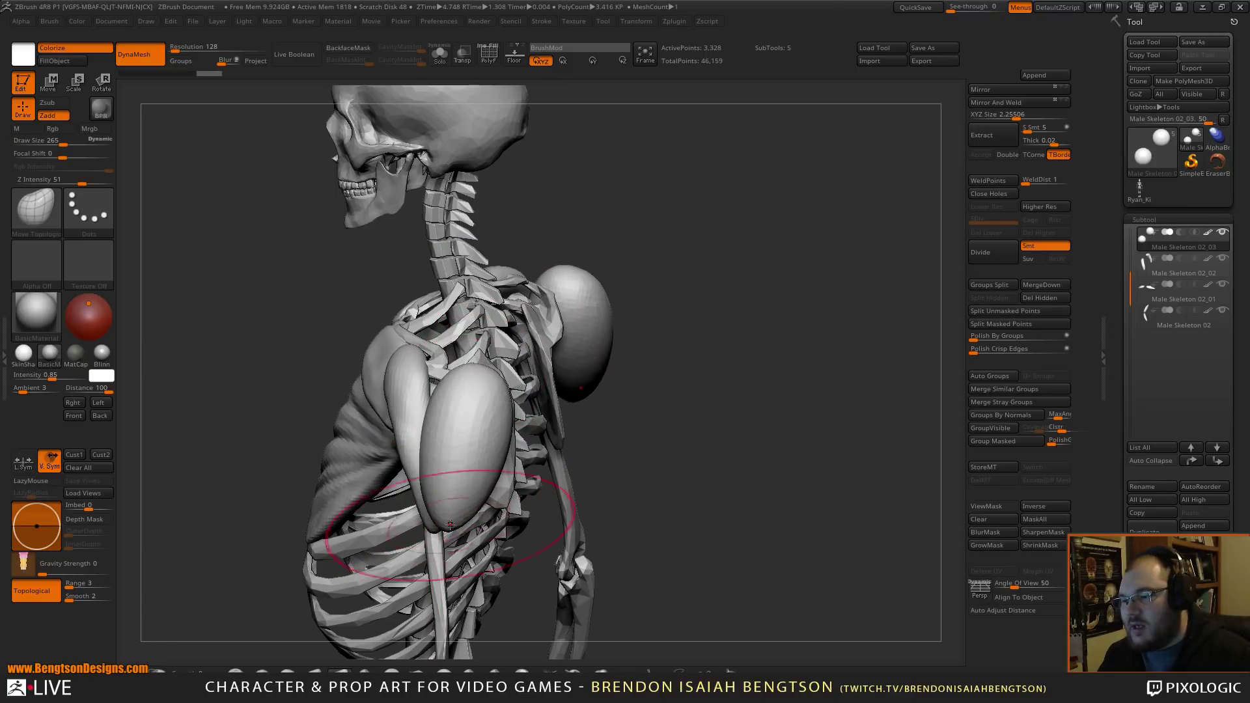
left_click_drag(453, 525, 436, 547)
mouse_move(470, 387)
left_mouse_down()
mouse_move(425, 395)
mouse_move(423, 379)
left_mouse_up()
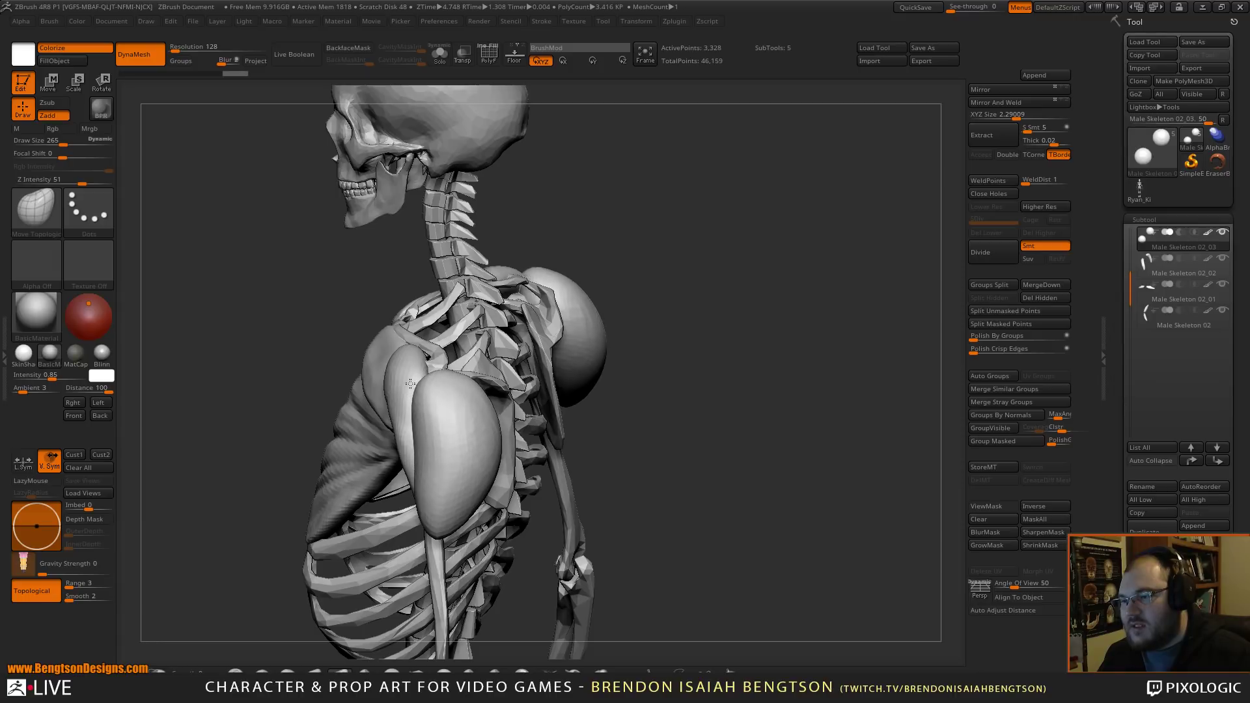
right_click_drag(410, 405, 438, 355)
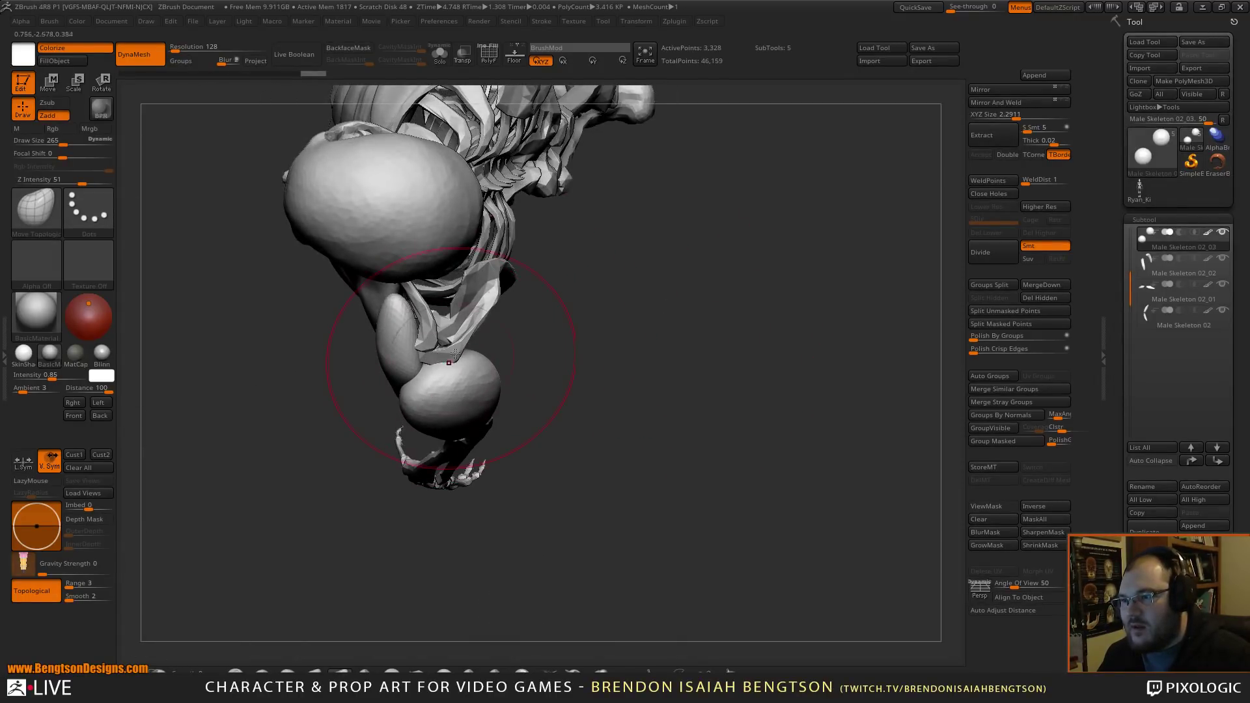
- Reduce the draw size to 130 and fit the new muscle forms around the outer shoulder blades and shoulder tops
key("space")
left_click_drag(456, 352, 440, 353)
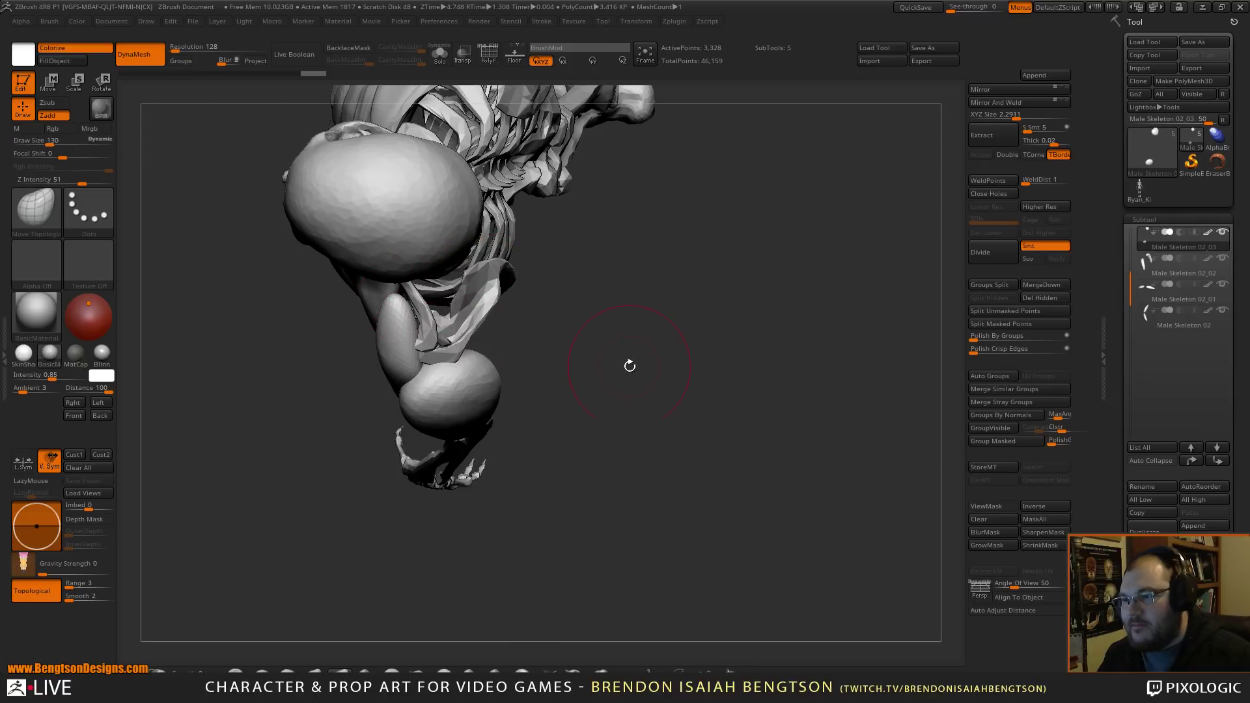
mouse_move(629, 365)
right_mouse_down("ctrl")
mouse_move(666, 349)
mouse_move(620, 356)
right_mouse_up("ctrl")
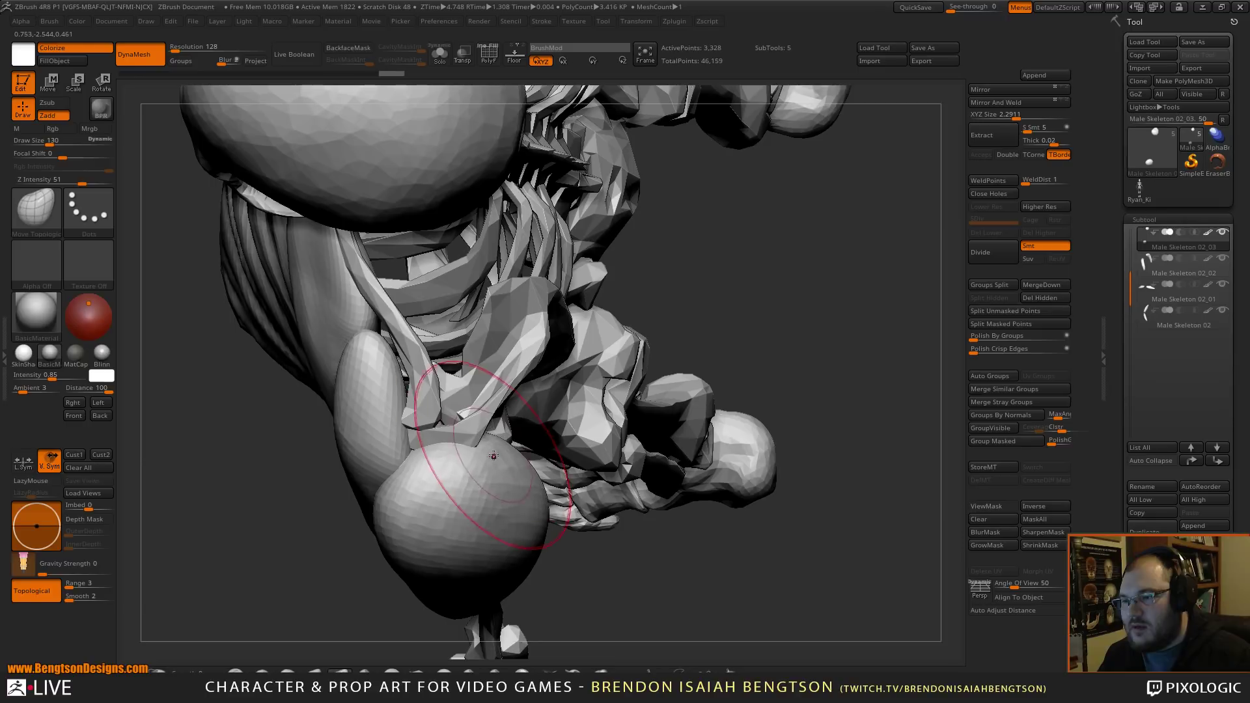
mouse_move(498, 462)
right_mouse_down()
mouse_move(770, 261)
mouse_move(725, 335)
mouse_move(748, 376)
mouse_move(542, 421)
right_mouse_up()
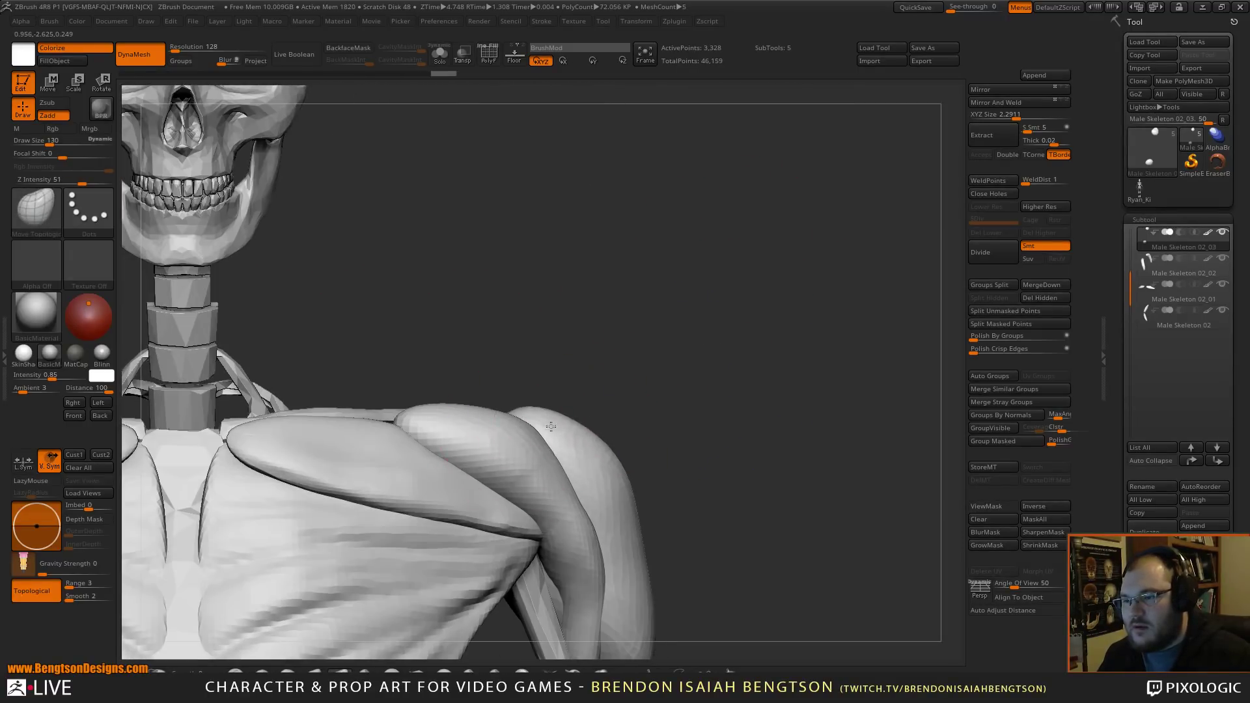
mouse_move(602, 466)
right_mouse_down()
mouse_move(642, 482)
mouse_move(572, 433)
right_mouse_up()
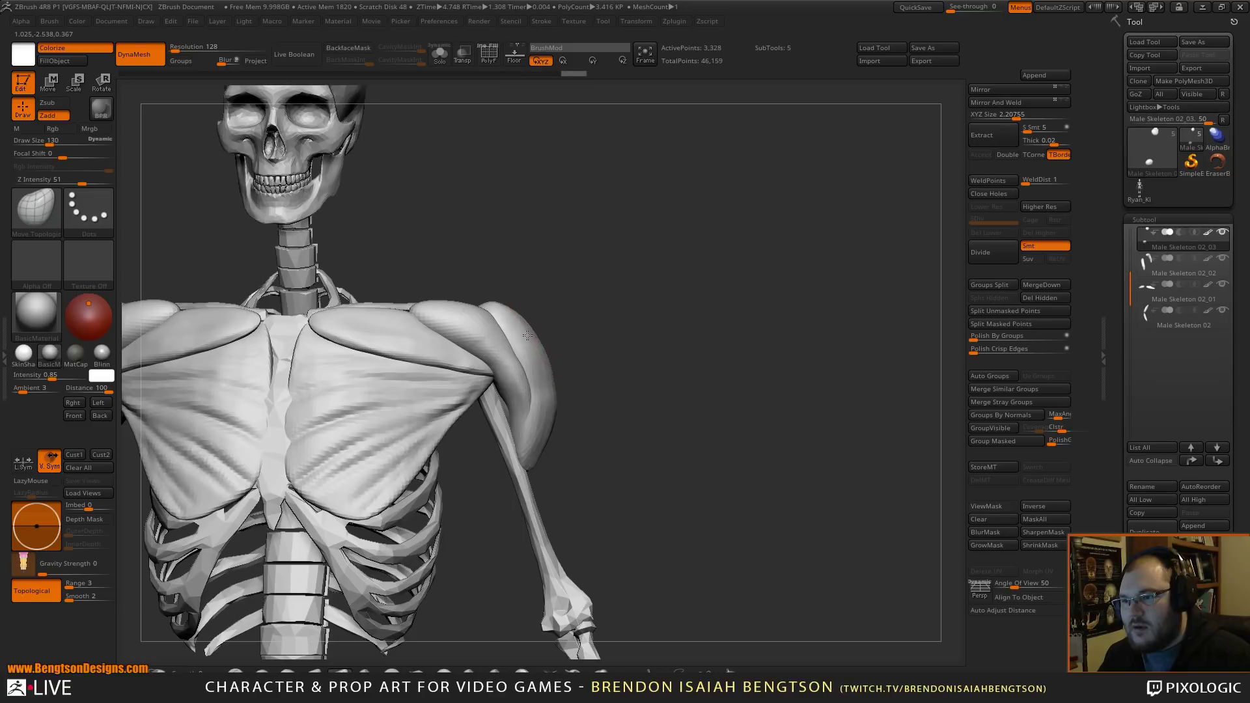
- Pull in the new muscles' outer contours and taper their lower ends onto the upper arm bones
left_click_drag(550, 410, 542, 371)
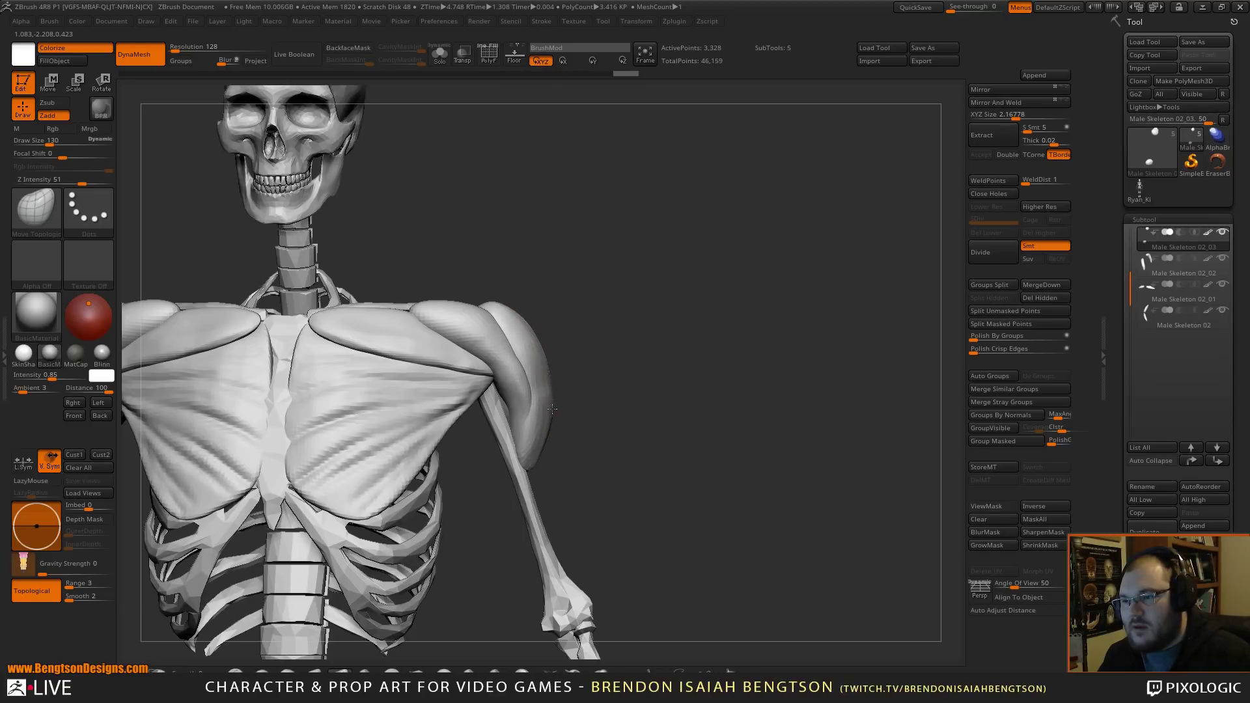
mouse_move(657, 369)
right_mouse_down()
mouse_move(586, 381)
mouse_move(574, 407)
mouse_move(586, 452)
mouse_move(569, 357)
mouse_move(723, 193)
mouse_move(840, 242)
mouse_move(664, 260)
mouse_move(745, 350)
mouse_move(687, 358)
mouse_move(716, 432)
mouse_move(618, 331)
right_mouse_up()
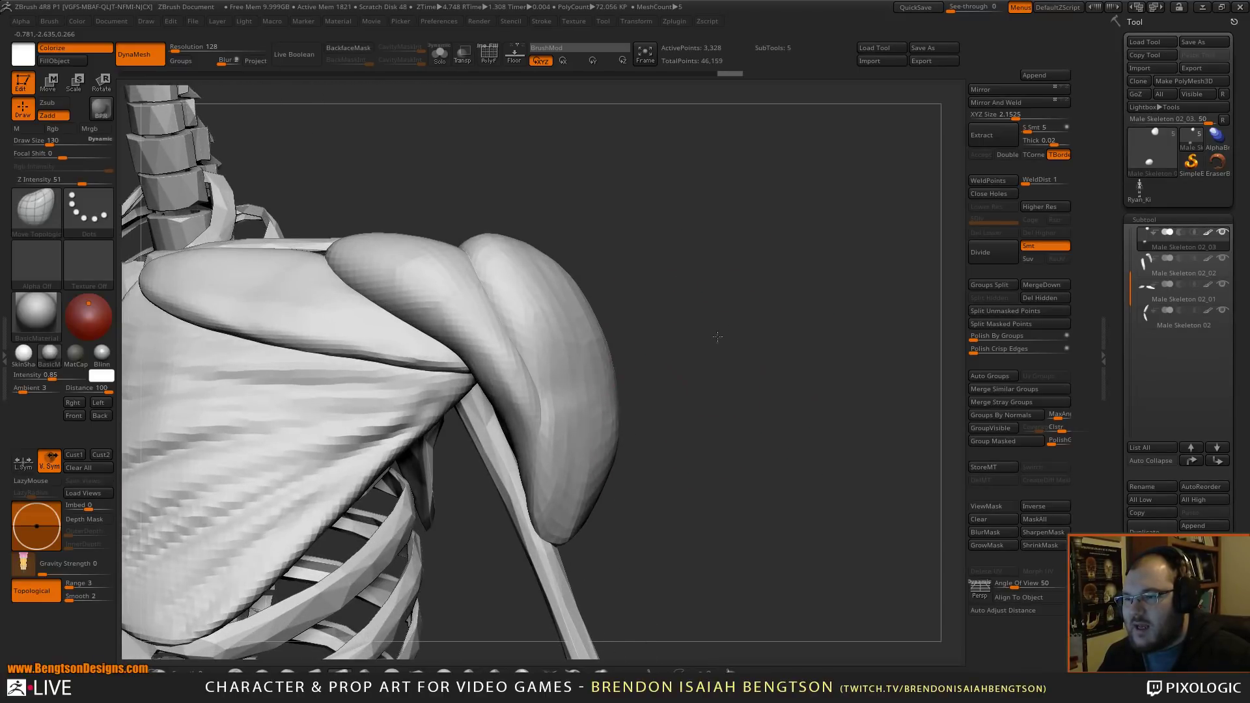
key("shift")
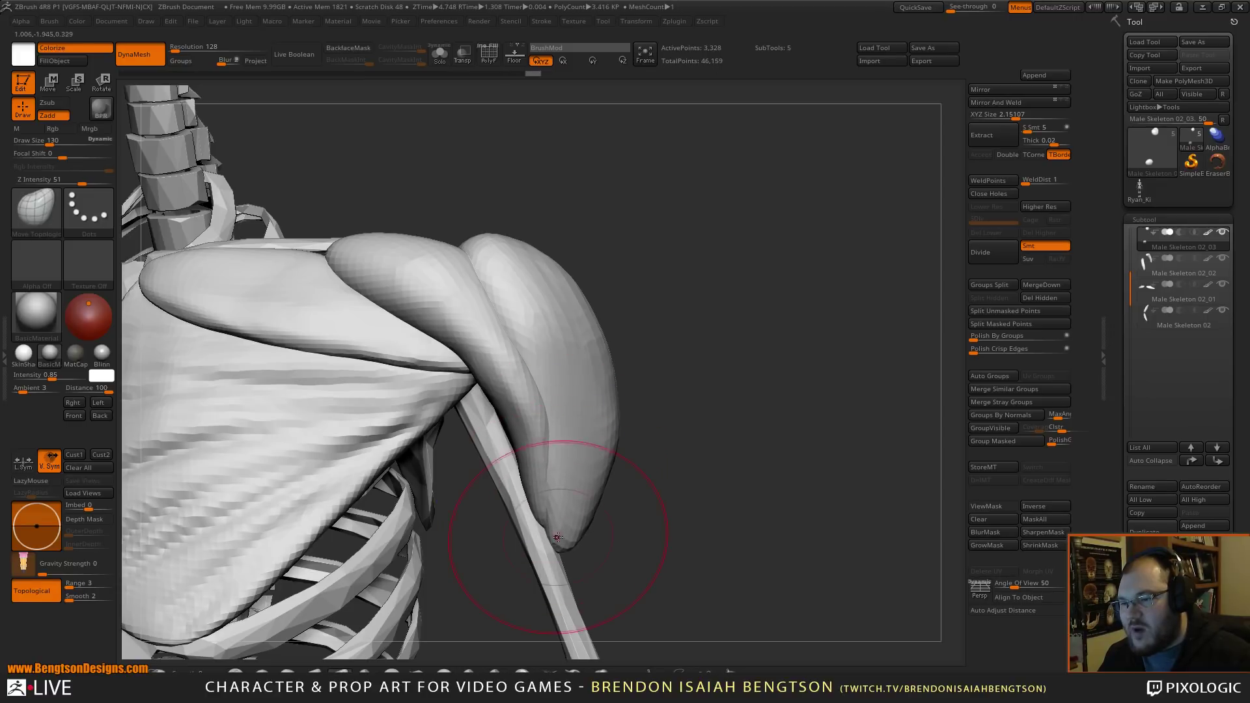
left_click_drag(532, 485, 549, 448)
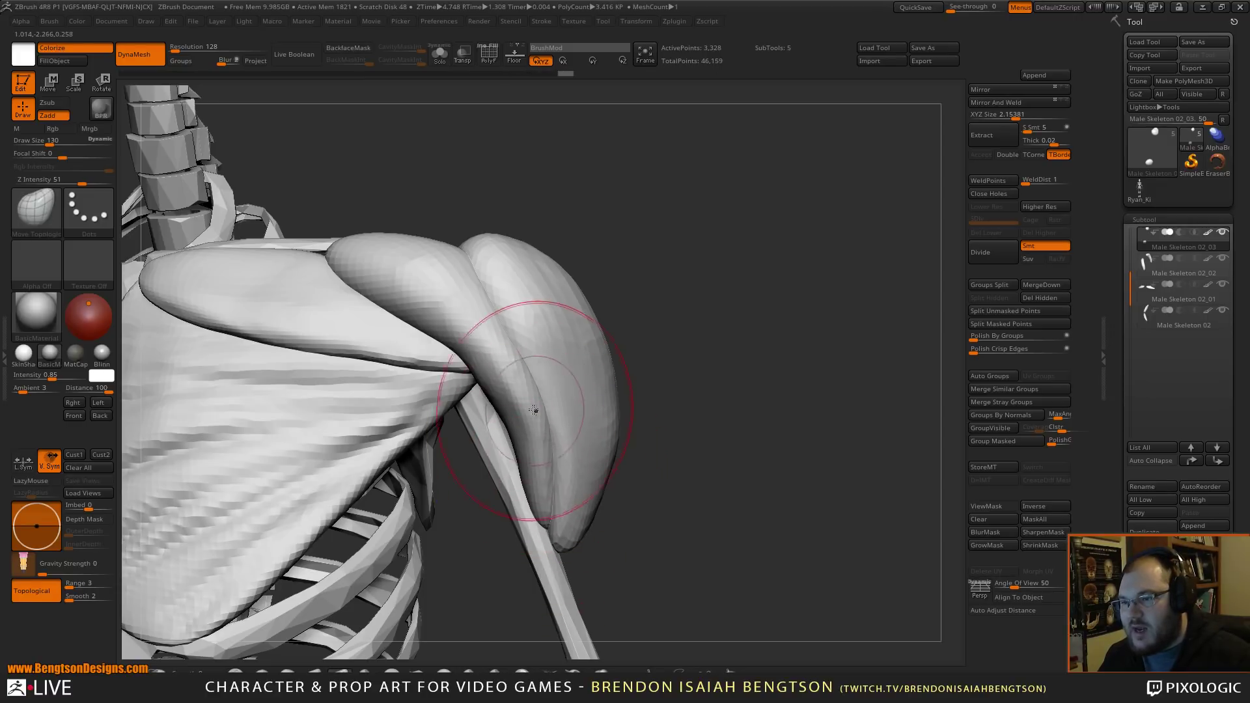
left_click_drag(727, 420, 687, 291, "alt")
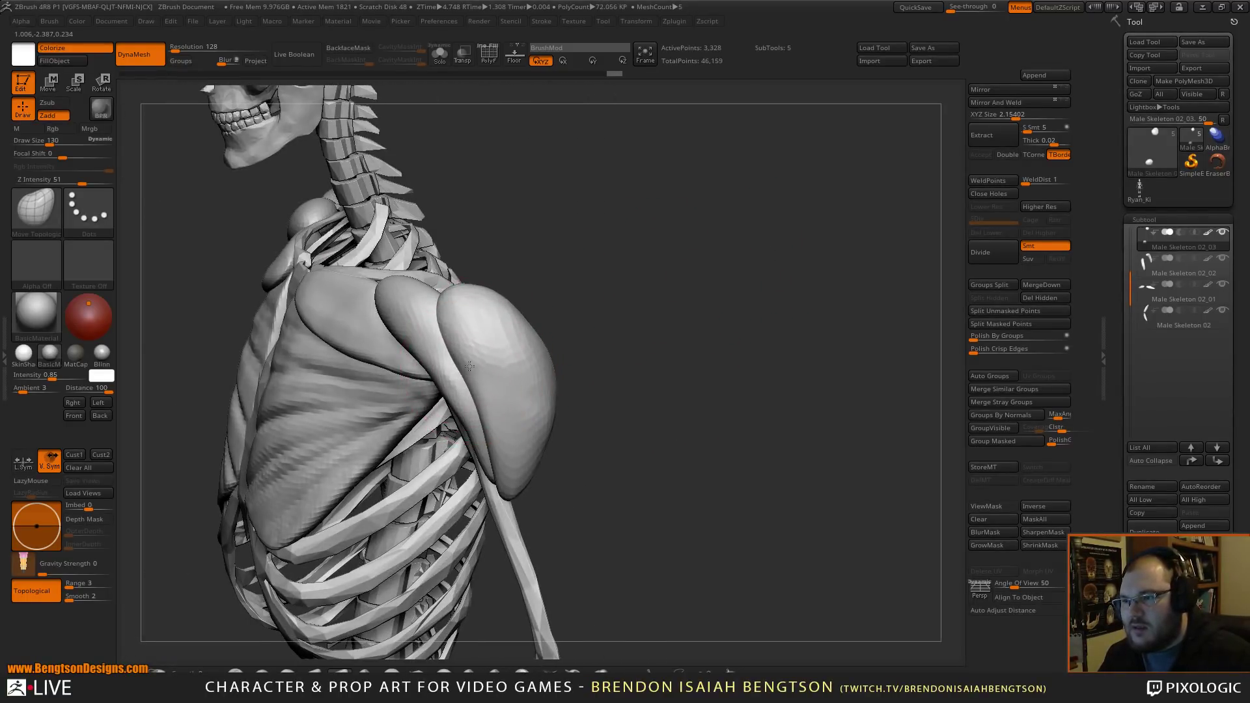
- Reselect the front deltoid subtool and adjust its edge between the pectorals and the outer deltoids with Move Topological
left_click(465, 405, "alt")
left_click_drag(643, 293, 672, 265)
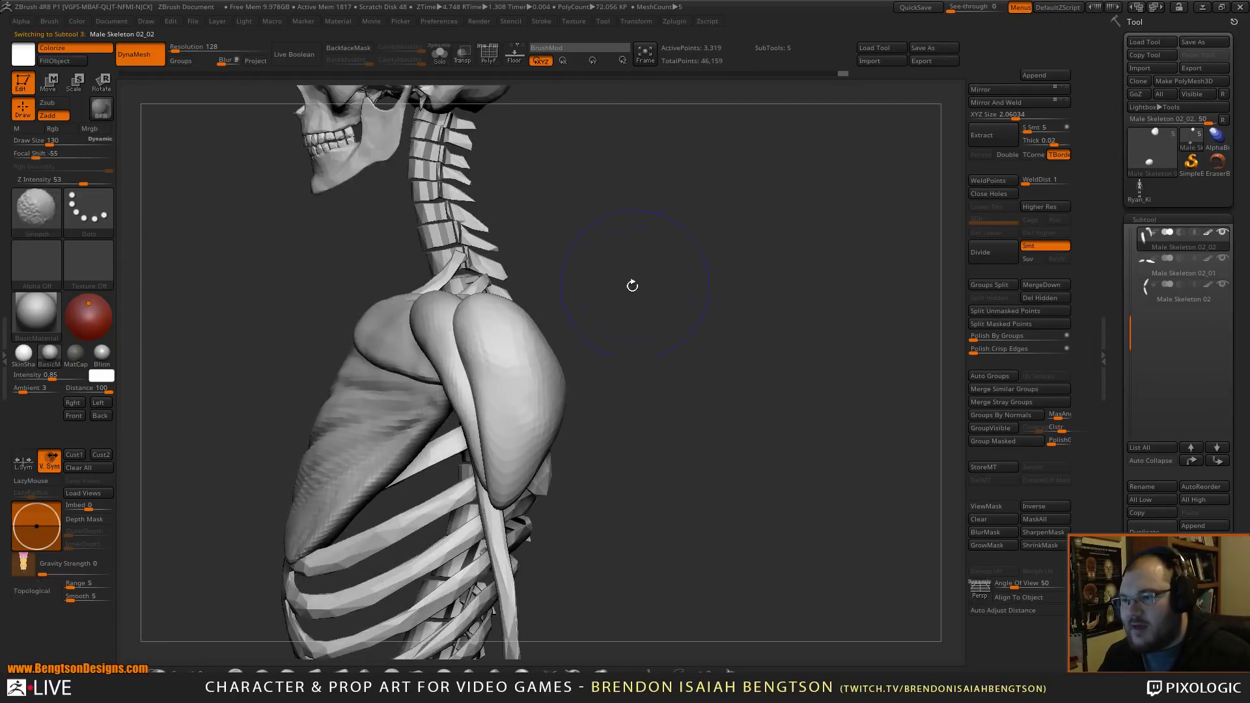
mouse_move(621, 321)
left_mouse_down("alt")
mouse_move(671, 249)
mouse_move(511, 323)
left_mouse_up("alt")
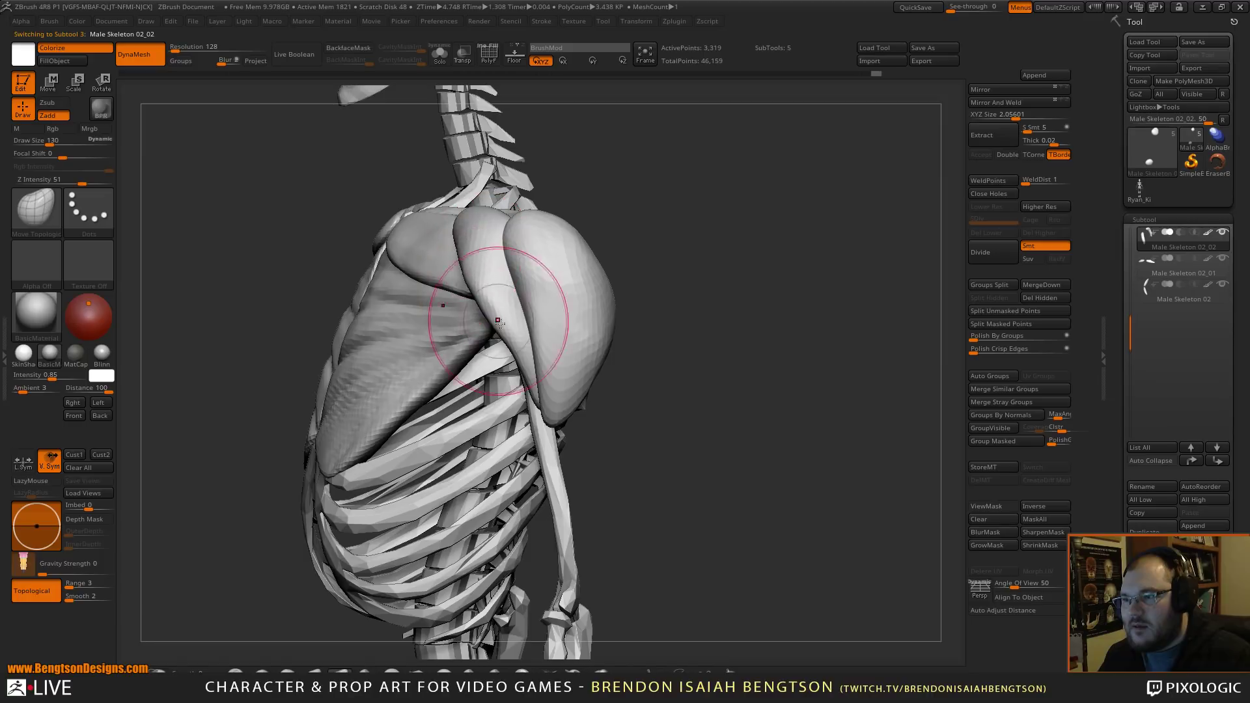
left_click_drag(509, 366, 503, 363)
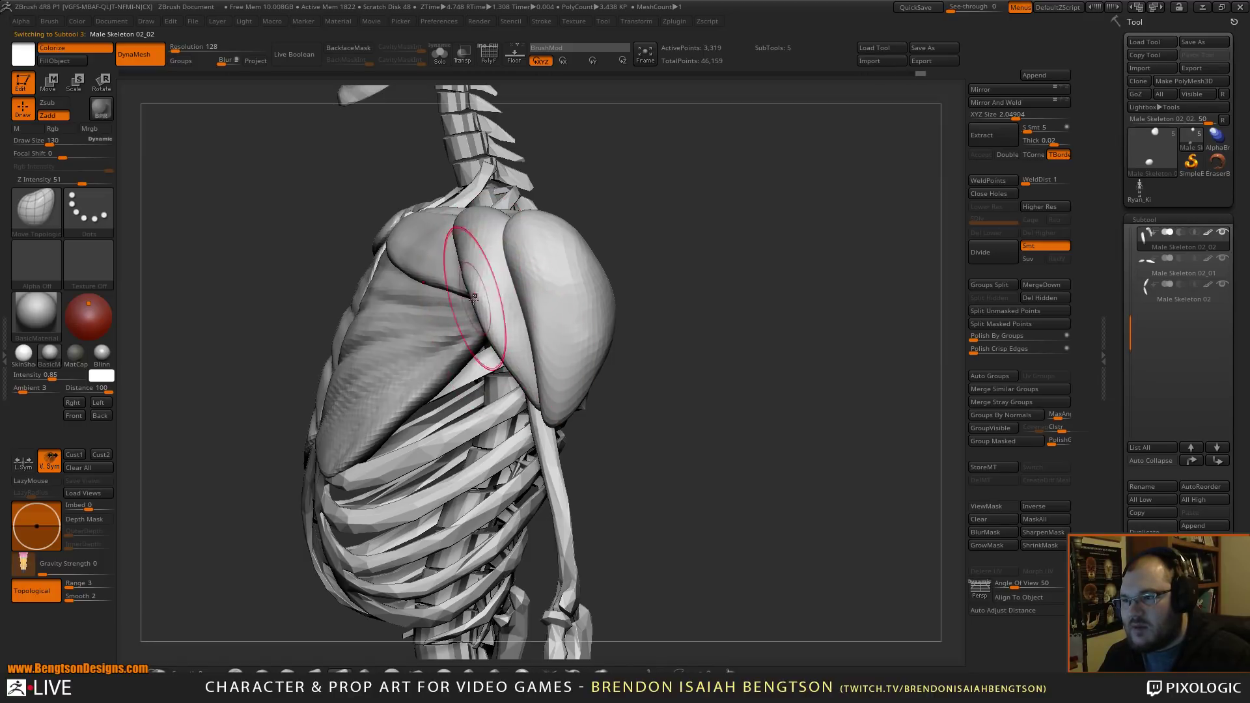
left_click_drag(702, 312, 511, 317)
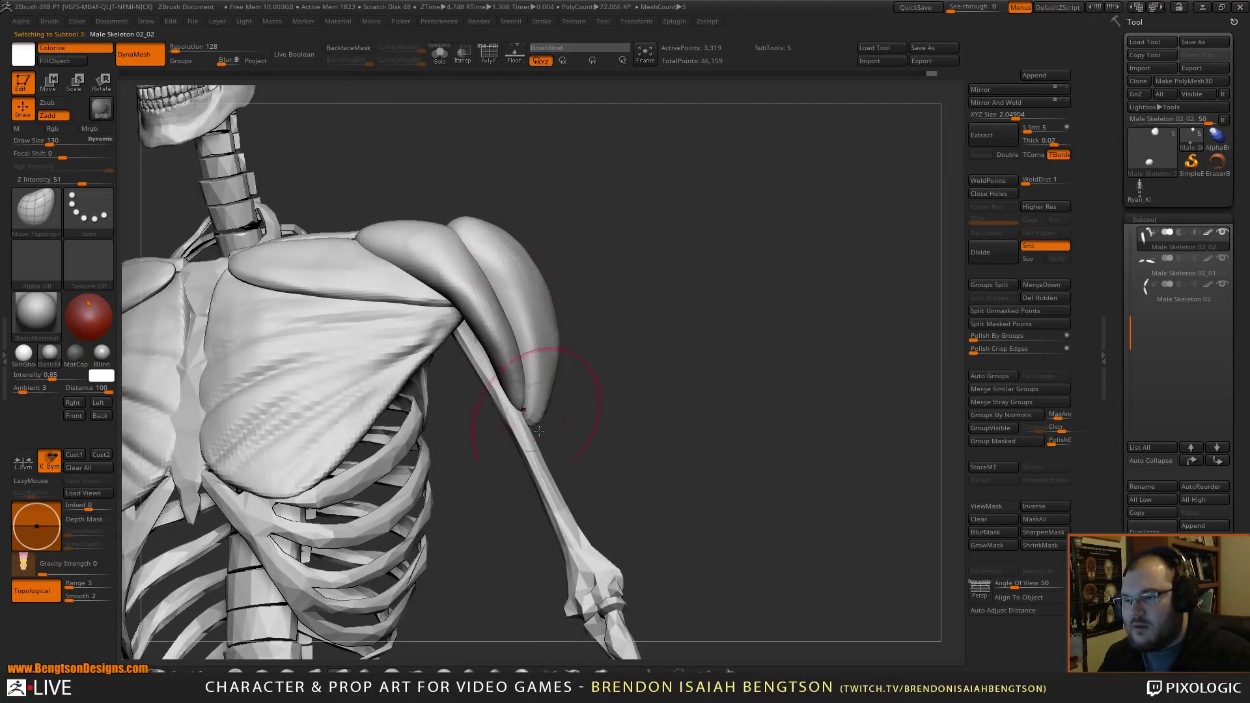
- Thicken the front deltoids with the Inflat brush at intensity 10 and smooth their lower ends
key("b")
key("i")
key("n")
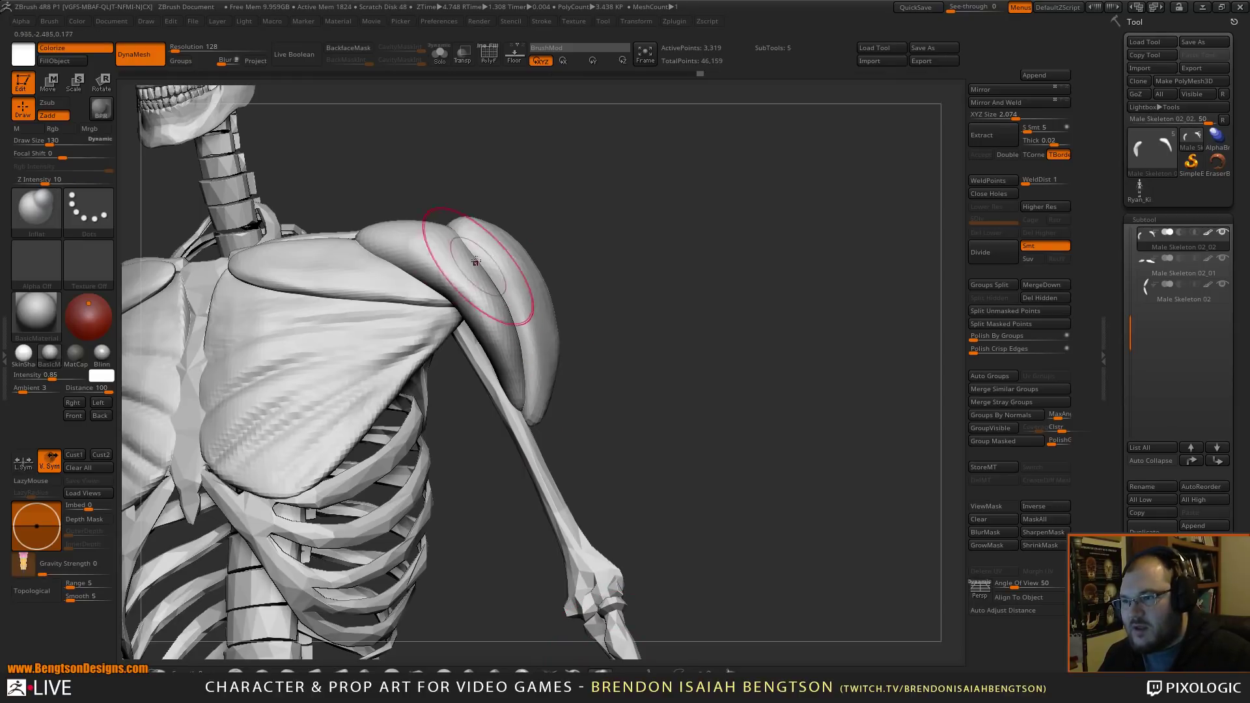
left_click_drag(487, 334, 489, 340)
left_click_drag(670, 343, 602, 345)
mouse_move(602, 345)
left_mouse_down("alt")
mouse_move(614, 304)
mouse_move(628, 351)
mouse_move(702, 340)
mouse_move(671, 353)
mouse_move(686, 403)
left_mouse_up("alt")
left_click_drag(526, 437, 530, 429, "shift")
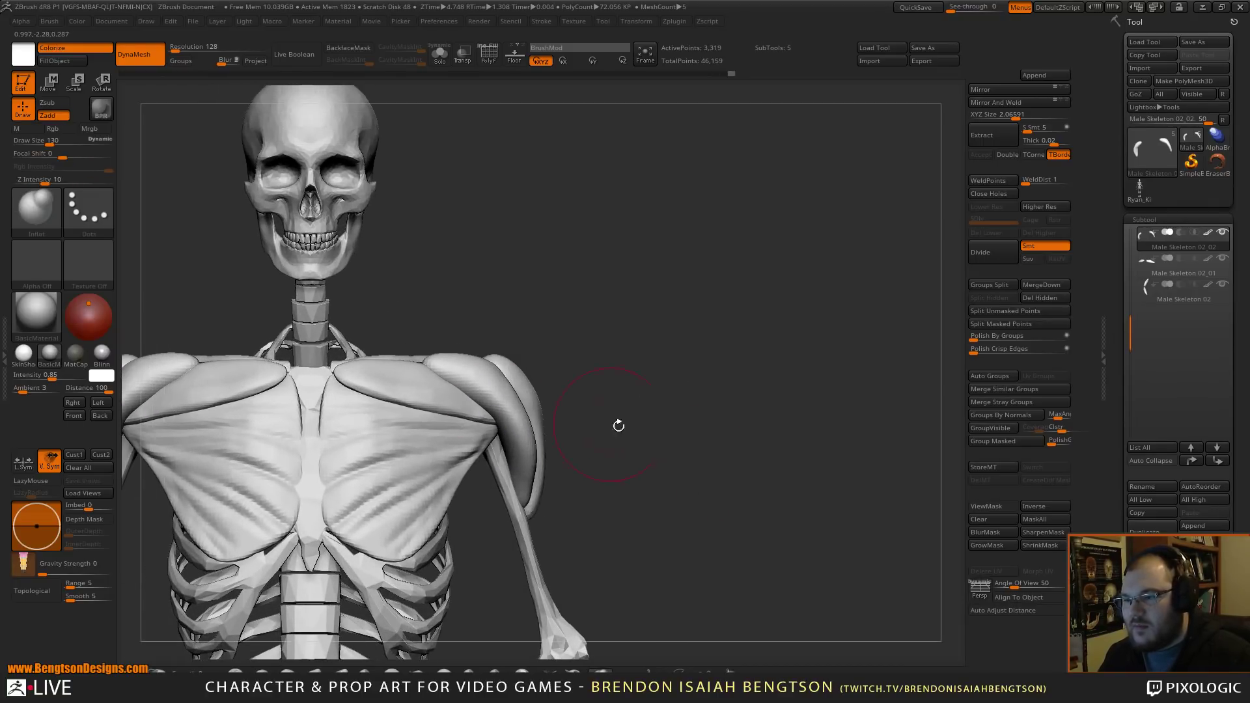
- Select the outer deltoid subtool and refine its rear surface from behind with ClayBuildup strokes and smoothing
mouse_move(710, 456)
left_mouse_down("alt")
mouse_move(703, 388)
mouse_move(692, 390)
mouse_move(801, 377)
mouse_move(514, 293)
mouse_move(352, 268)
mouse_move(408, 282)
mouse_move(342, 296)
left_mouse_up("alt")
key("b")
key("c")
key("b")
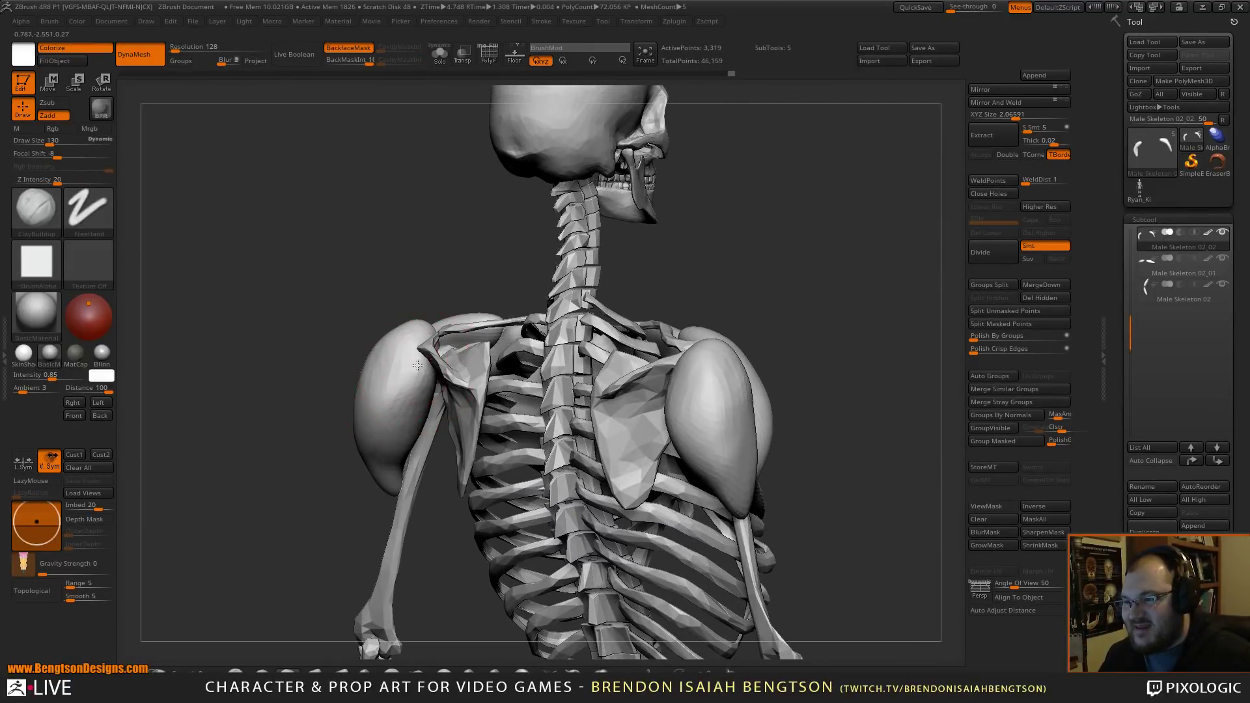
left_click(392, 396, "alt")
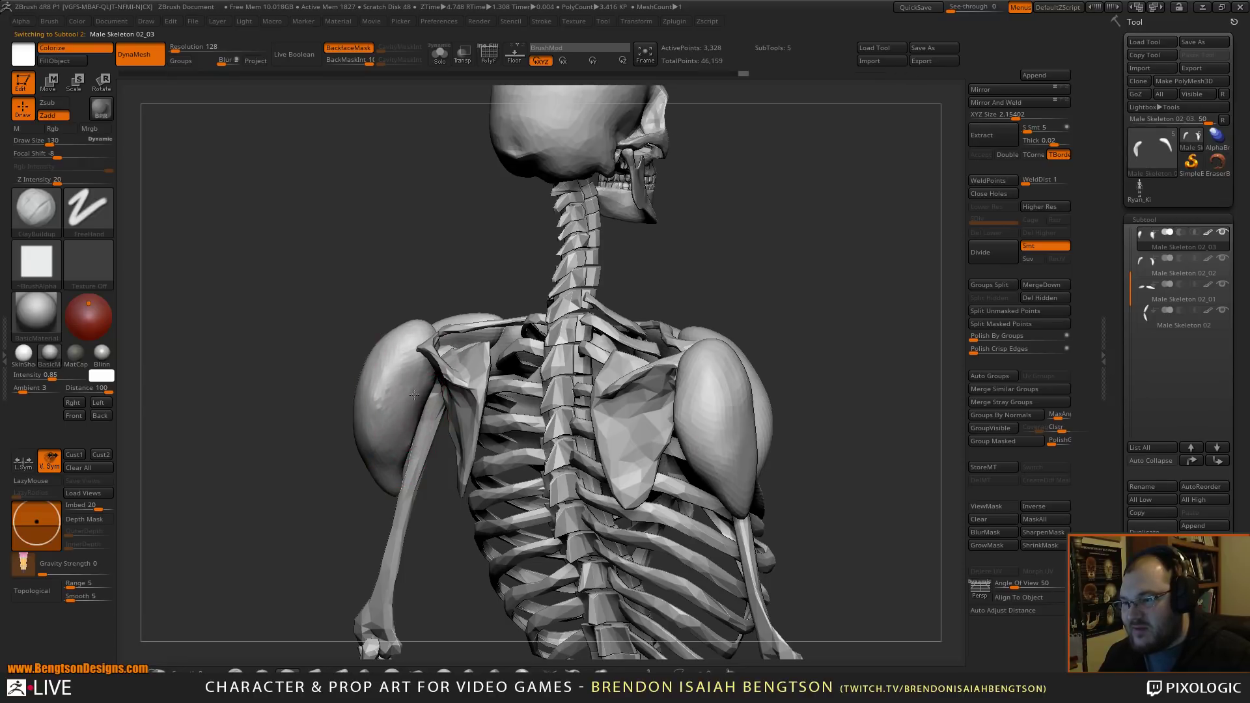
mouse_move(389, 235)
left_mouse_down()
mouse_move(786, 340)
mouse_move(774, 303)
mouse_move(795, 341)
mouse_move(747, 305)
mouse_move(658, 309)
mouse_move(625, 297)
left_mouse_up()
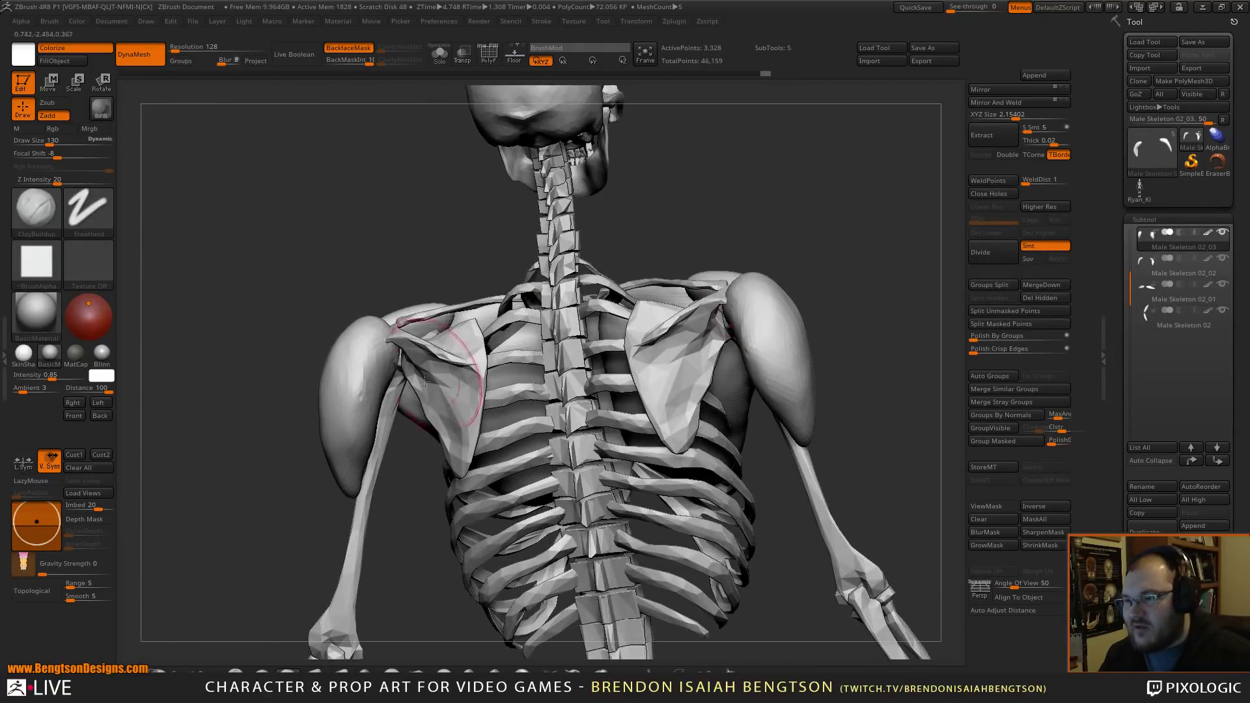
key("shift")
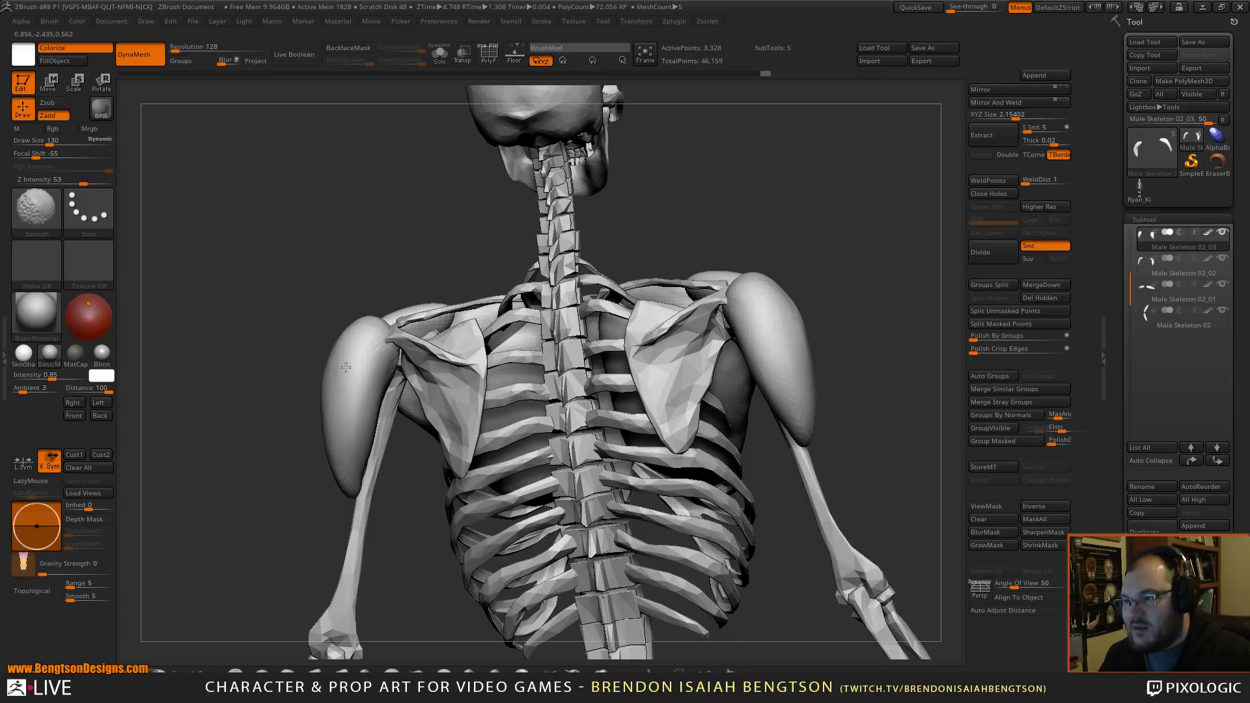
left_click_drag(345, 370, 330, 379, "shift")
- Build up the tops of the outer deltoids beside the shoulder blades with ClayBuildup
left_click_drag(227, 326, 469, 270)
left_click_drag(809, 216, 598, 258, "alt")
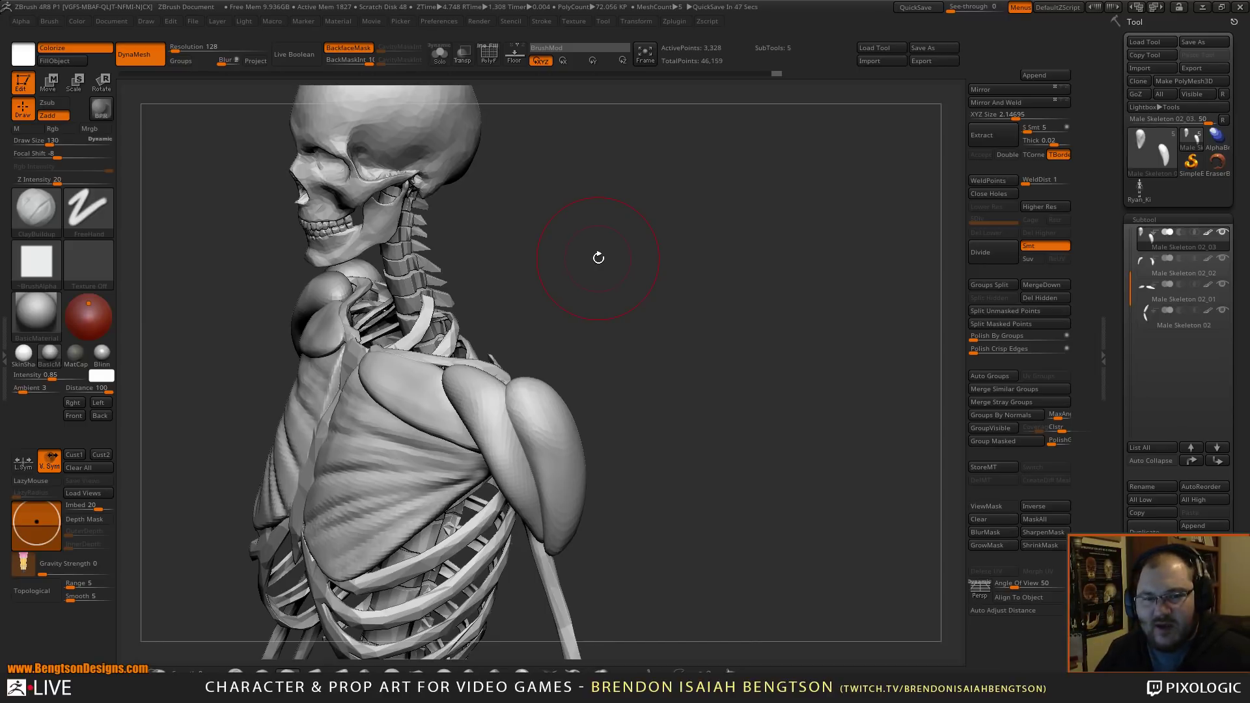
left_click_drag(669, 294, 380, 374)
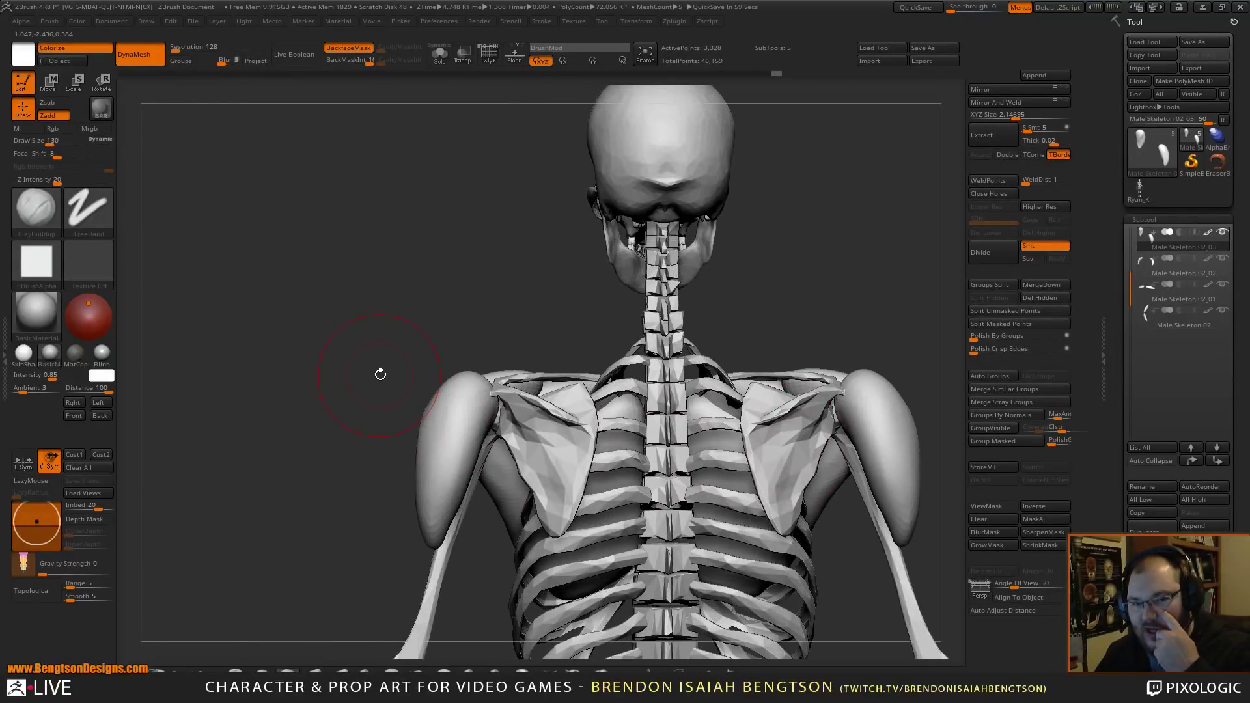
left_click_drag(540, 303, 363, 404)
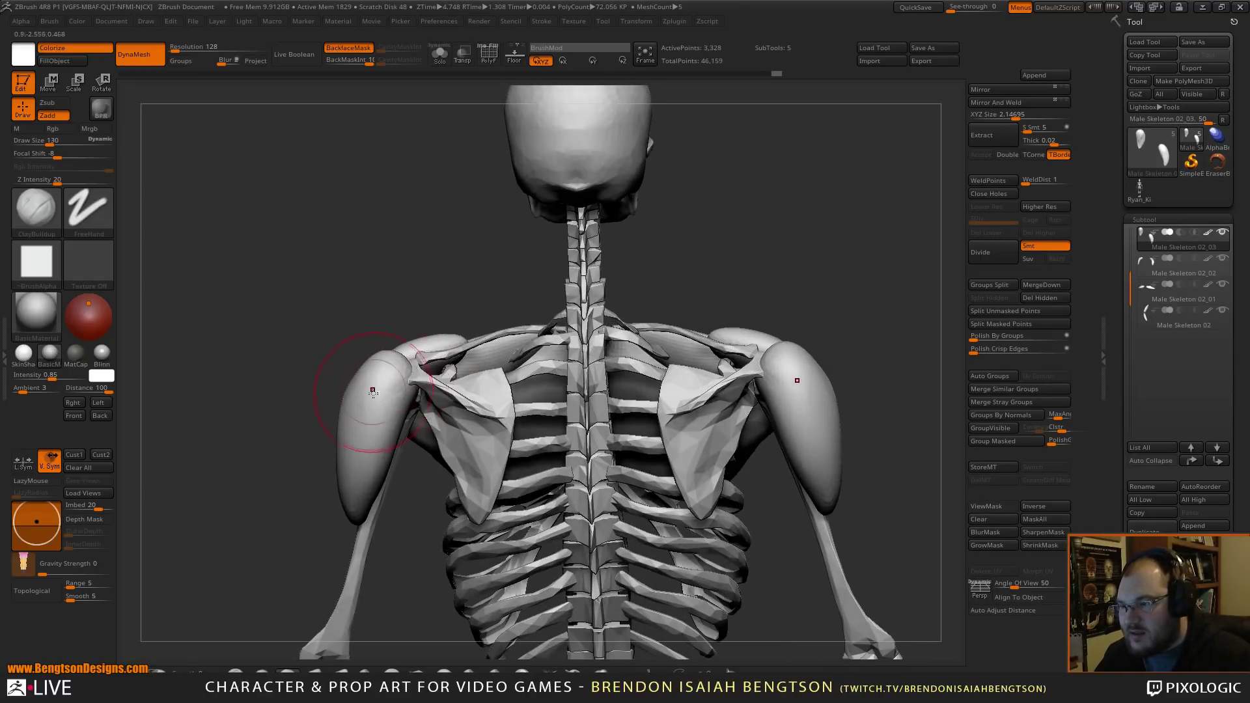
left_click_drag(388, 356, 386, 358)
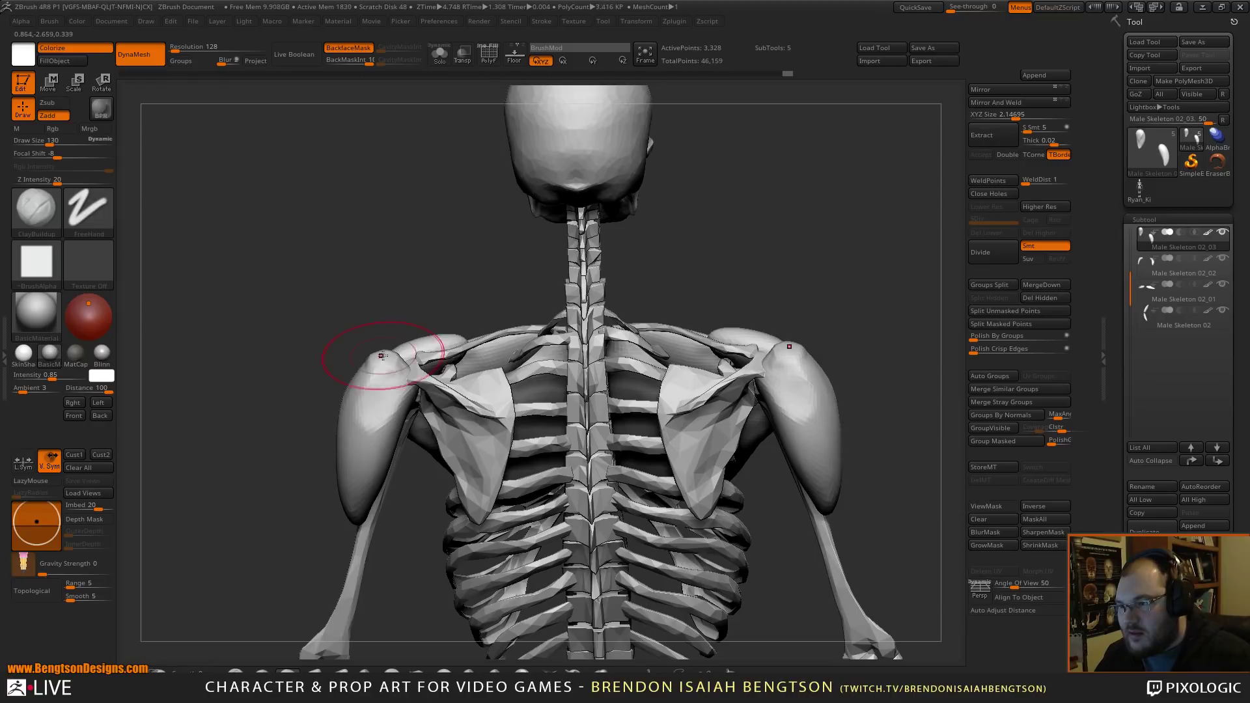
left_click_drag(414, 261, 420, 296)
mouse_move(390, 367)
left_mouse_down()
mouse_move(384, 346)
mouse_move(398, 365)
mouse_move(382, 362)
mouse_move(385, 431)
mouse_move(461, 206)
left_mouse_up()
mouse_move(451, 289)
left_mouse_down()
mouse_move(437, 272)
mouse_move(467, 277)
left_mouse_up()
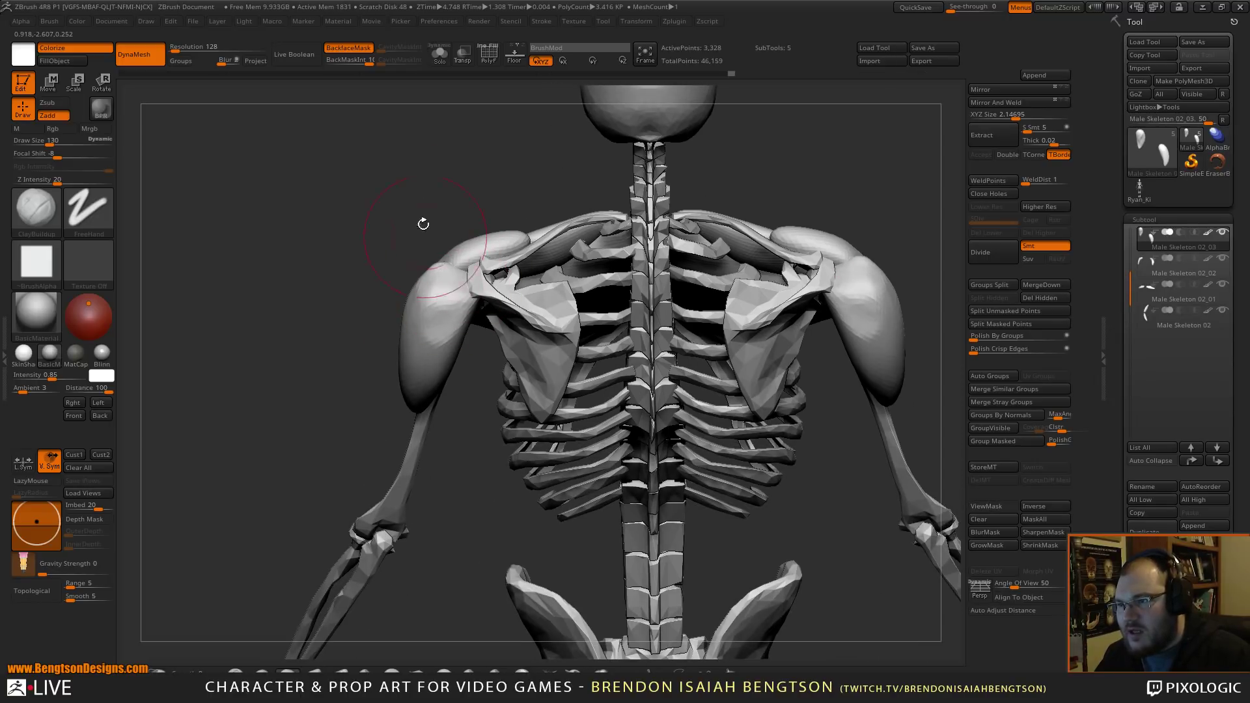
- Adjust the outer deltoids' rear edges beside the shoulder blades with Move Topological
mouse_move(423, 224)
left_mouse_down()
mouse_move(444, 132)
mouse_move(496, 204)
mouse_move(499, 270)
mouse_move(468, 195)
mouse_move(433, 263)
left_mouse_up()
key("b")
key("m")
key("t")
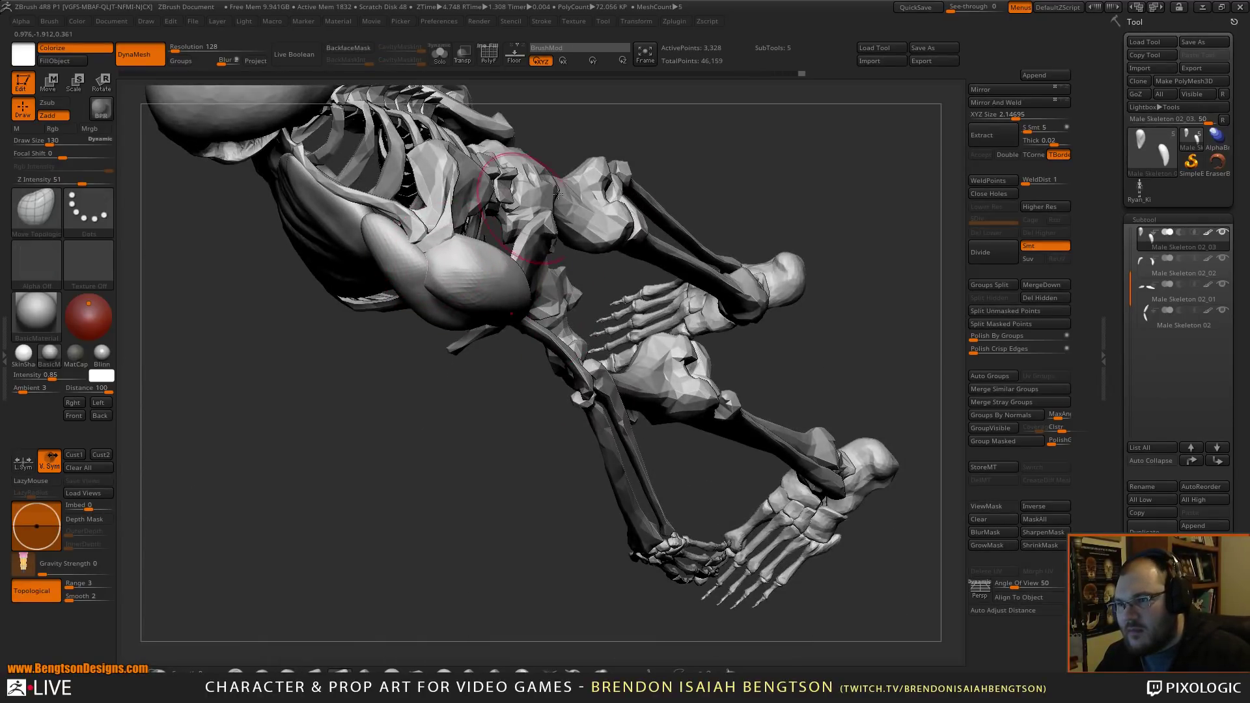
left_click_drag(558, 194, 330, 321)
left_click_drag(418, 215, 440, 307)
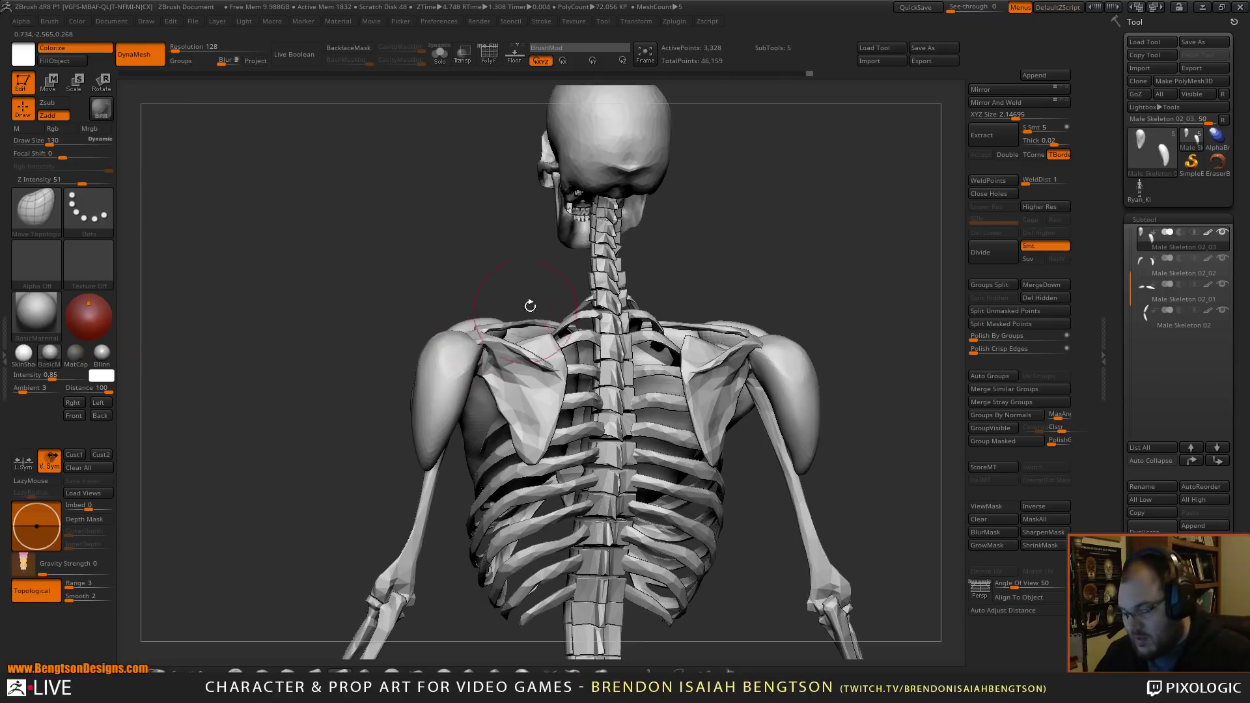
key("b")
key("m")
key("t")
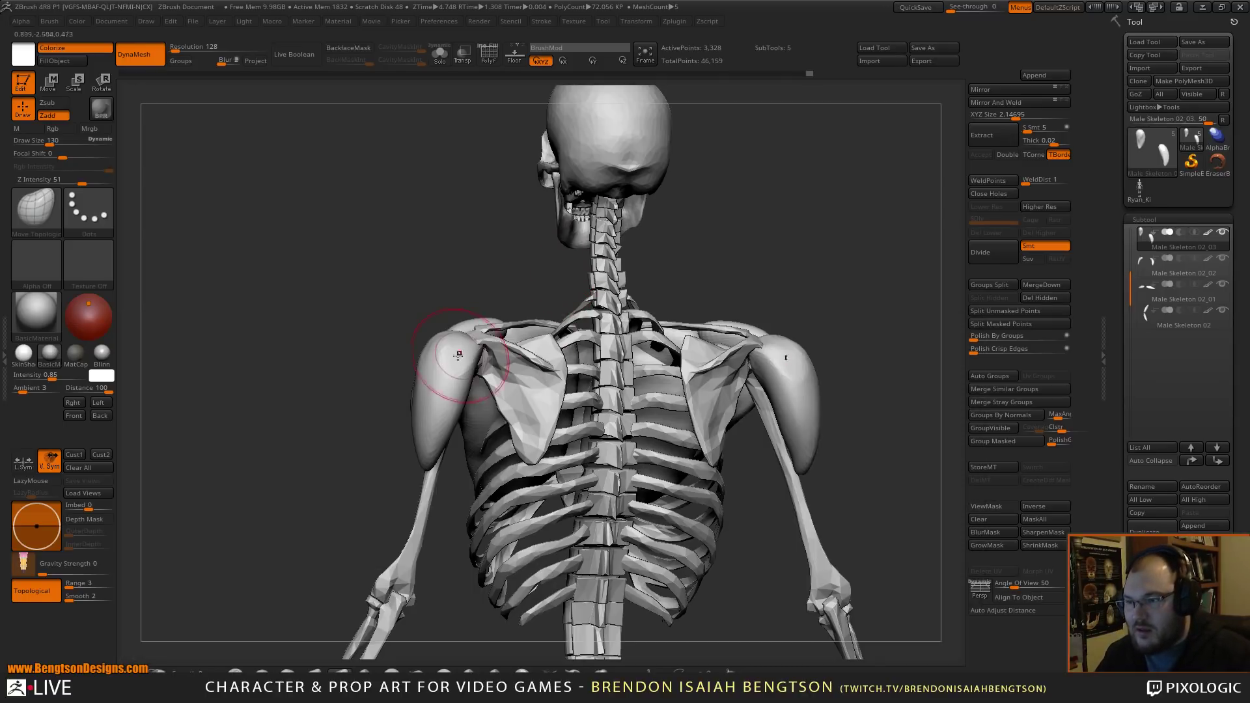
left_click_drag(479, 362, 490, 376)
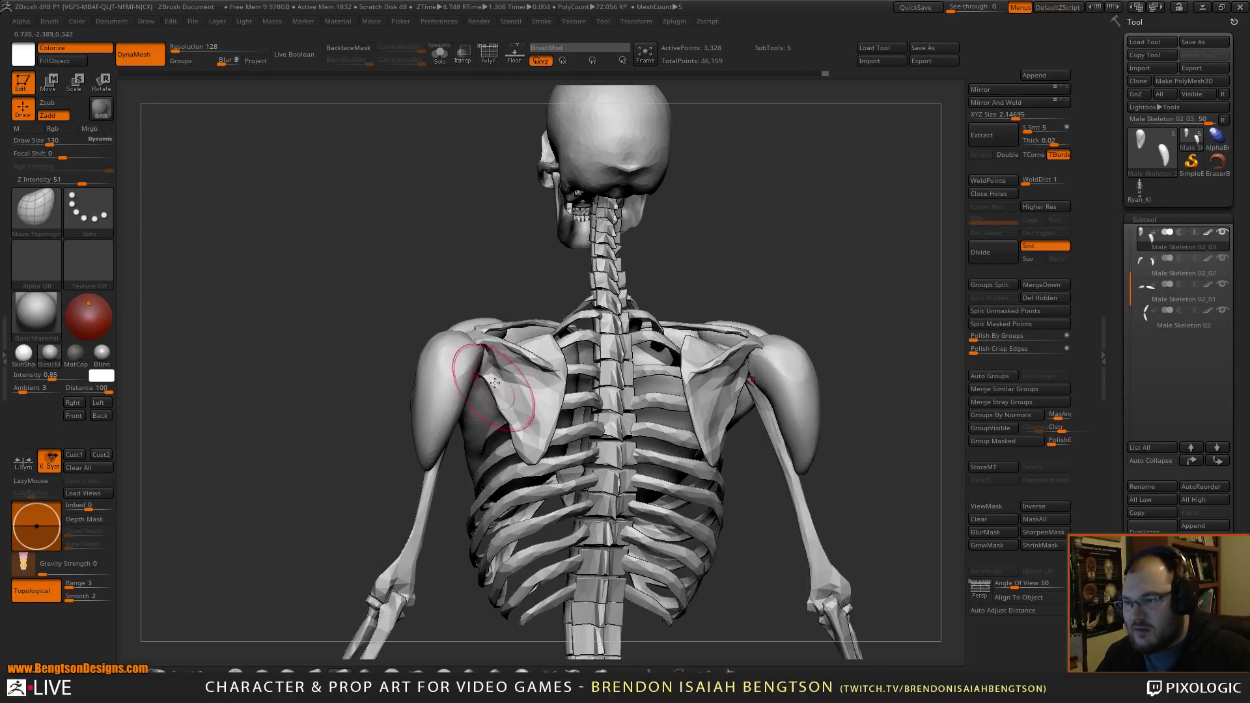
- Insert a Sphere 32 primitive behind each shoulder and split the unmasked points into a separate subtool
key("b")
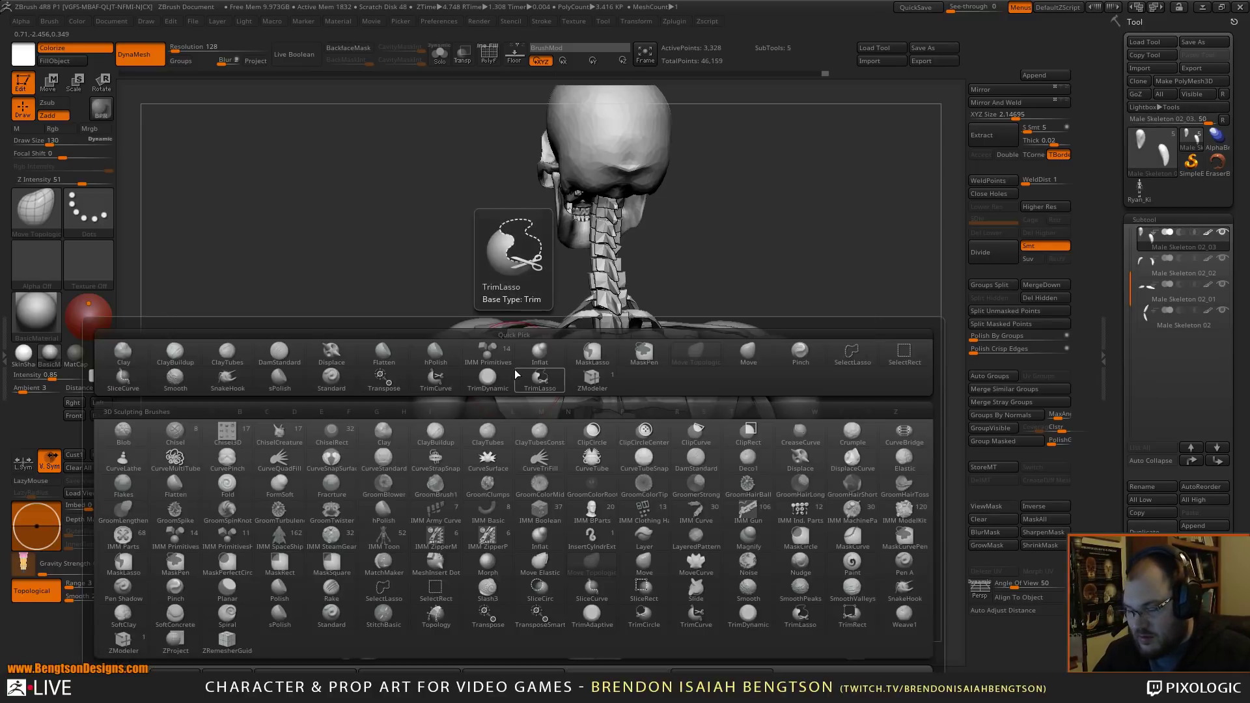
key("i")
key("p")
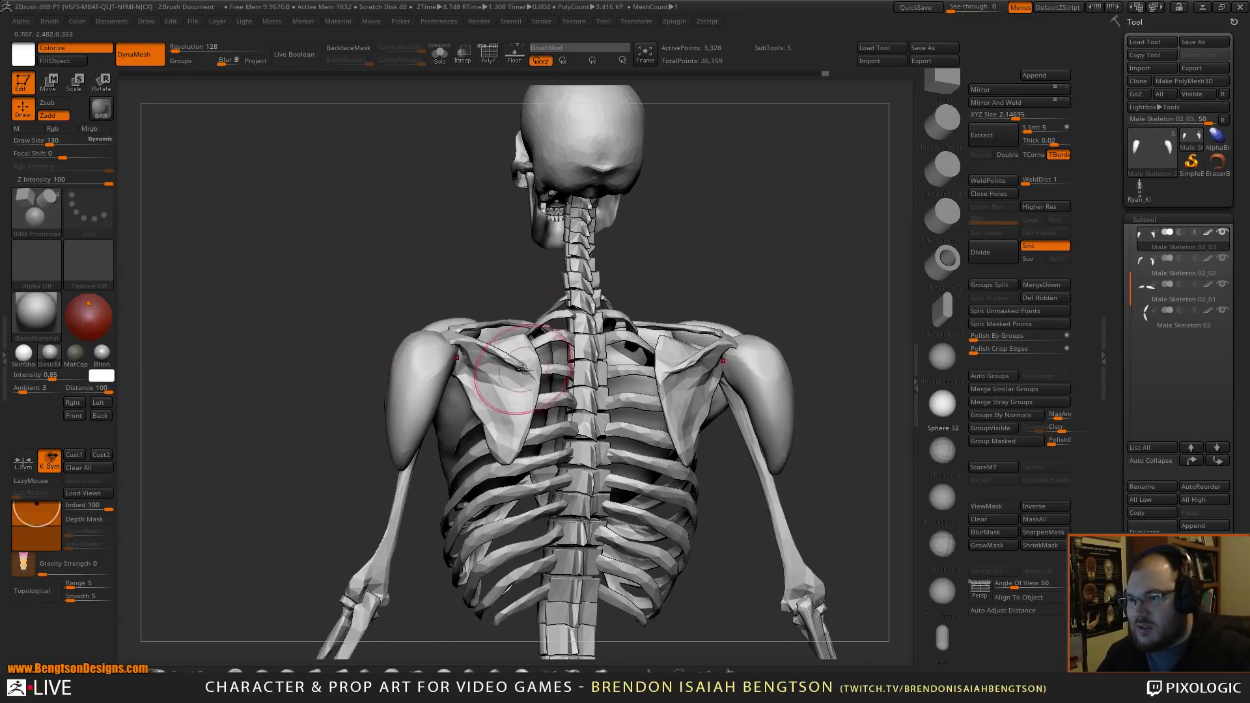
left_click_drag(464, 384, 493, 409)
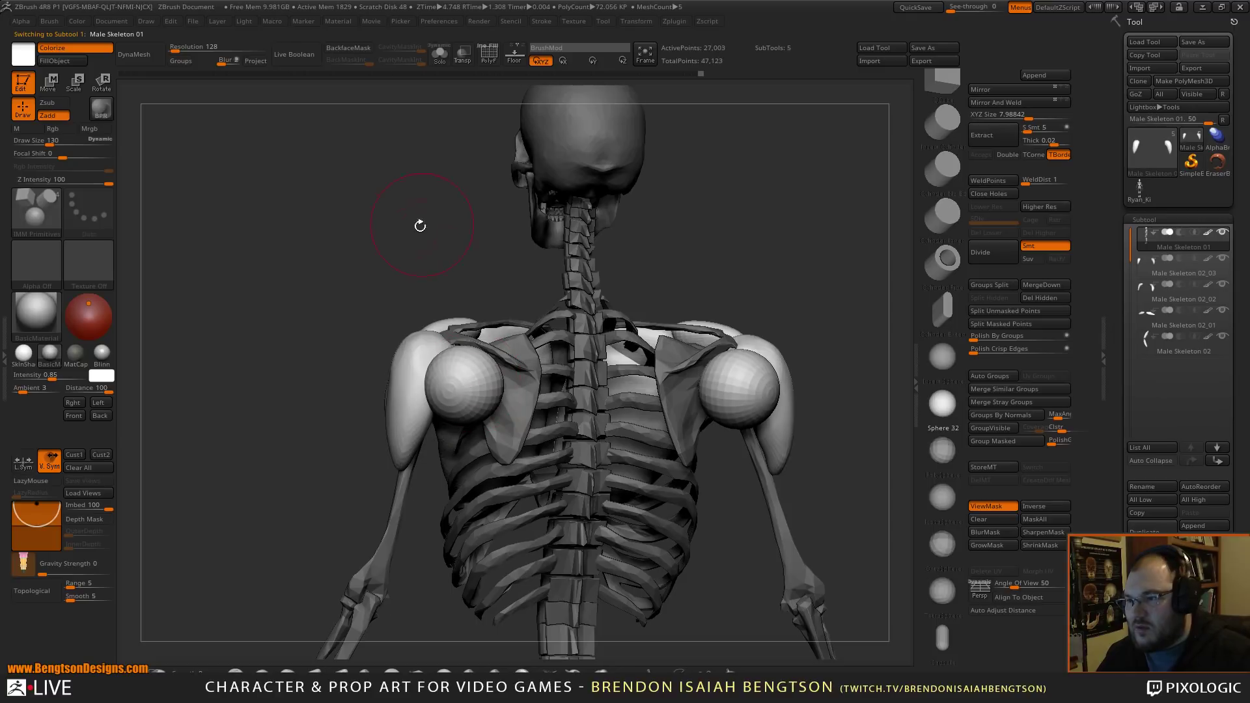
left_click(999, 310)
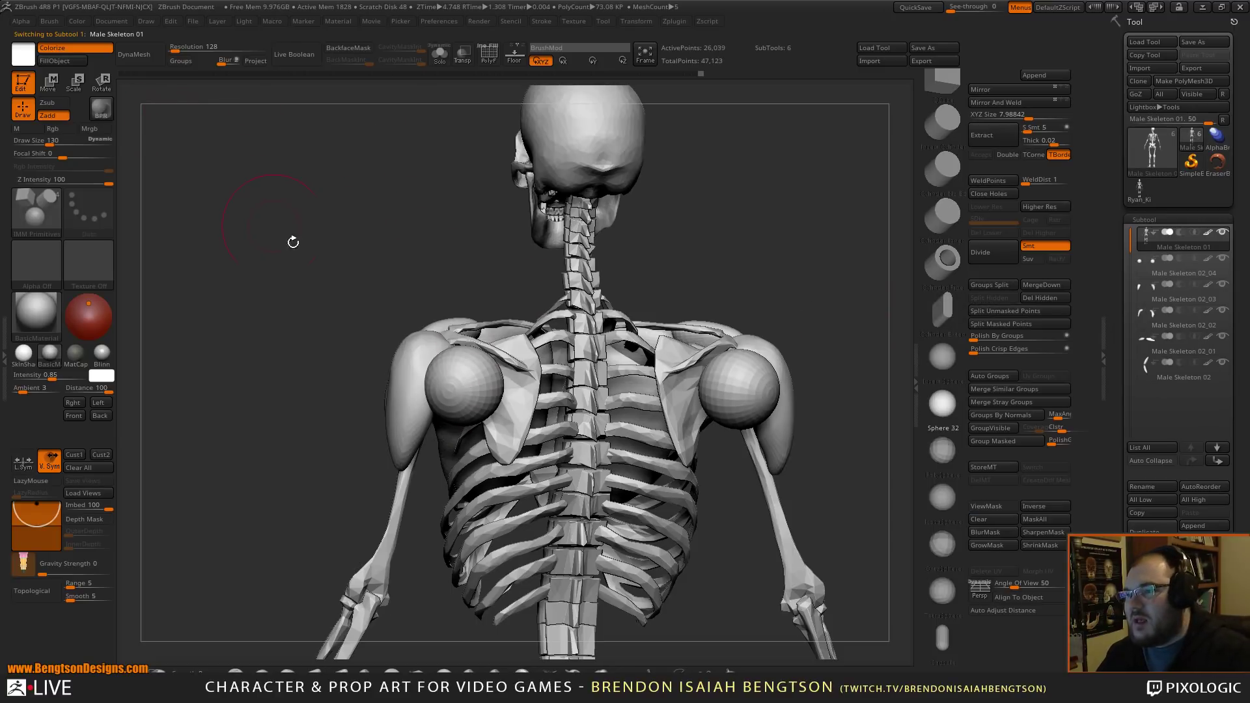
- DynaMesh the new sphere subtool and pull it into a rough rear deltoid with Move Topological at draw size 223
left_click(482, 364, "alt")
left_click(137, 54)
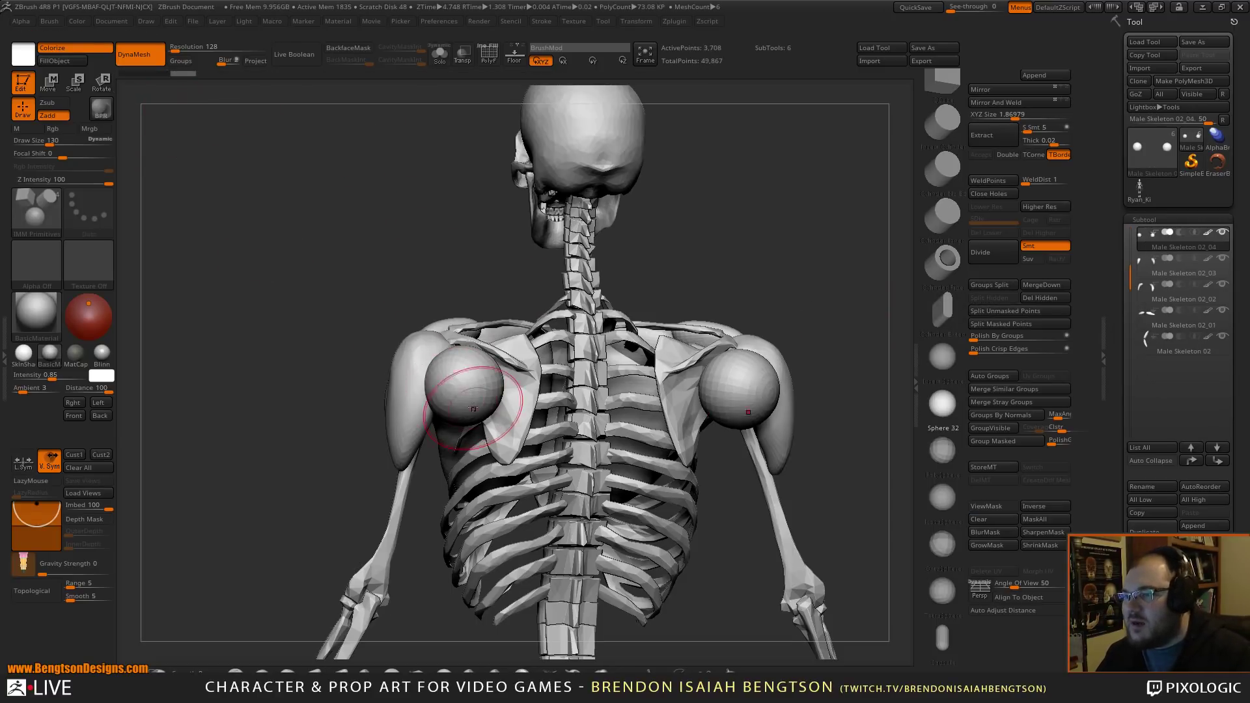
key("b")
key("m")
key("t")
key("space")
left_click_drag(491, 366, 513, 362)
mouse_move(479, 416)
left_mouse_down()
mouse_move(421, 481)
mouse_move(374, 511)
left_mouse_up()
mouse_move(280, 498)
left_mouse_down()
mouse_move(449, 479)
mouse_move(477, 452)
left_mouse_up()
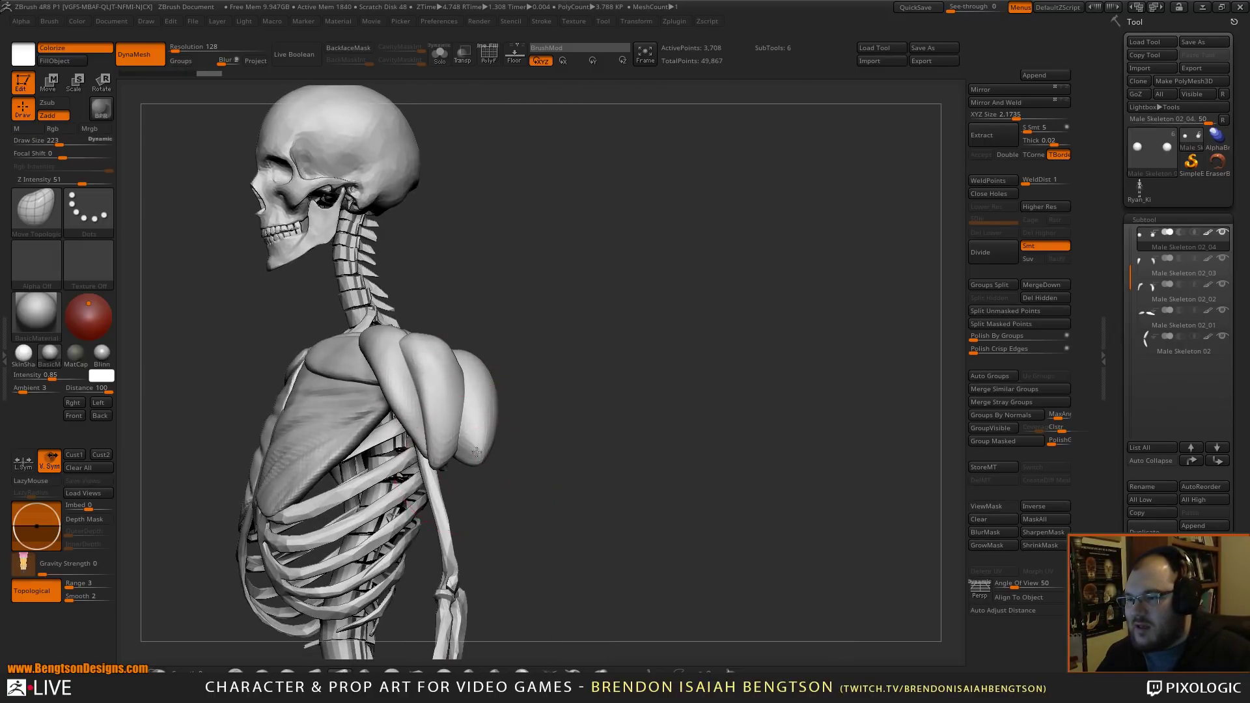
left_click_drag(392, 456, 392, 457)
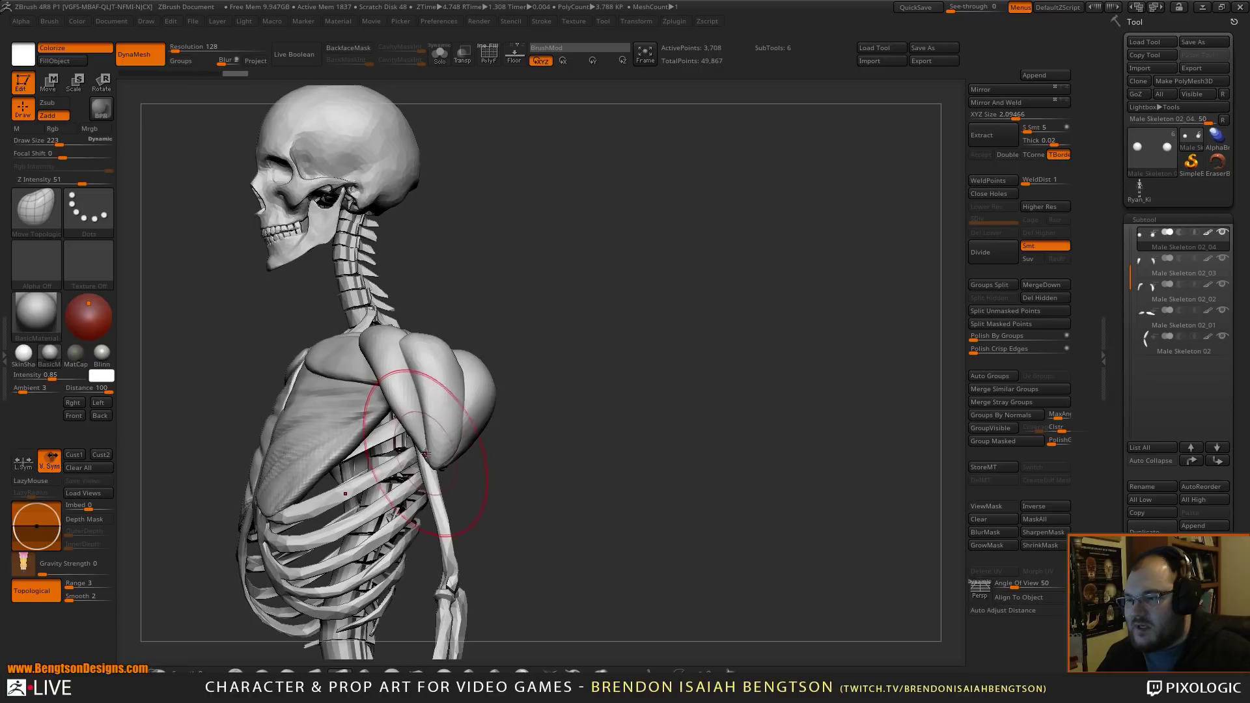
- Reduce the draw size to 93 and fit the rear deltoids against the outer deltoids with Move Topological
left_click_drag(633, 345, 439, 335)
left_click_drag(425, 270, 430, 325, "alt")
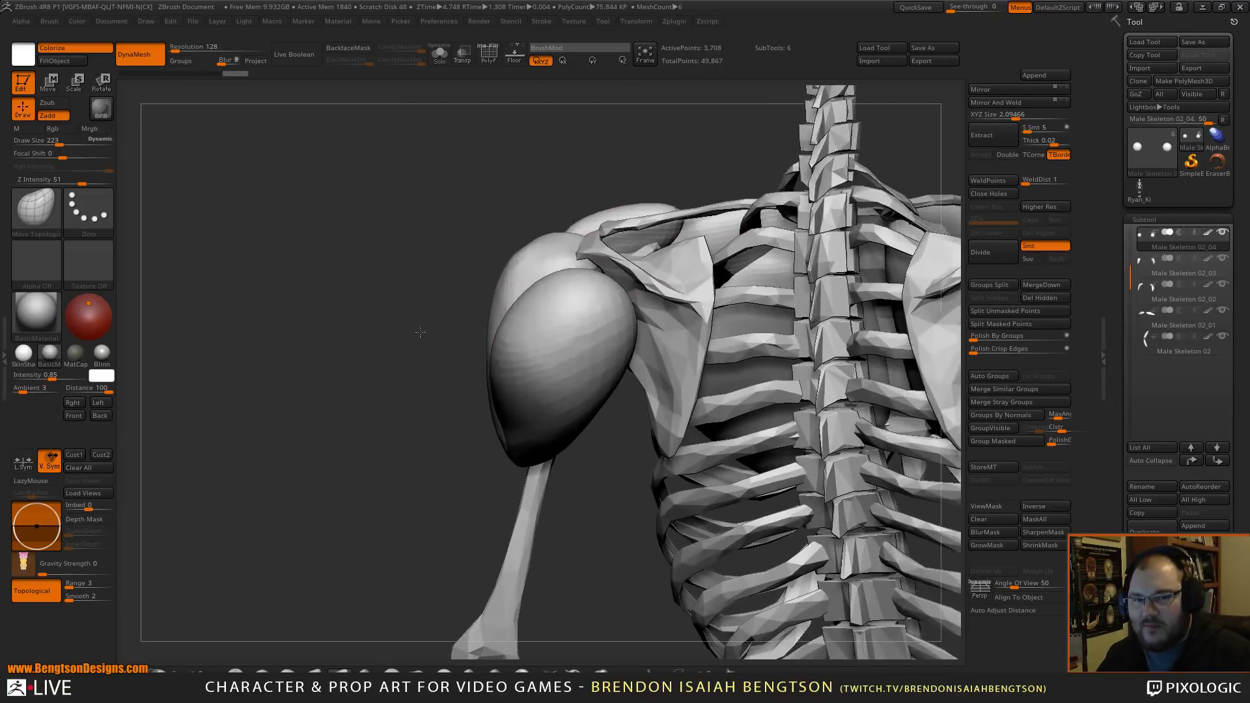
mouse_move(439, 222)
left_mouse_down("alt")
mouse_move(299, 349)
mouse_move(432, 287)
left_mouse_up("alt")
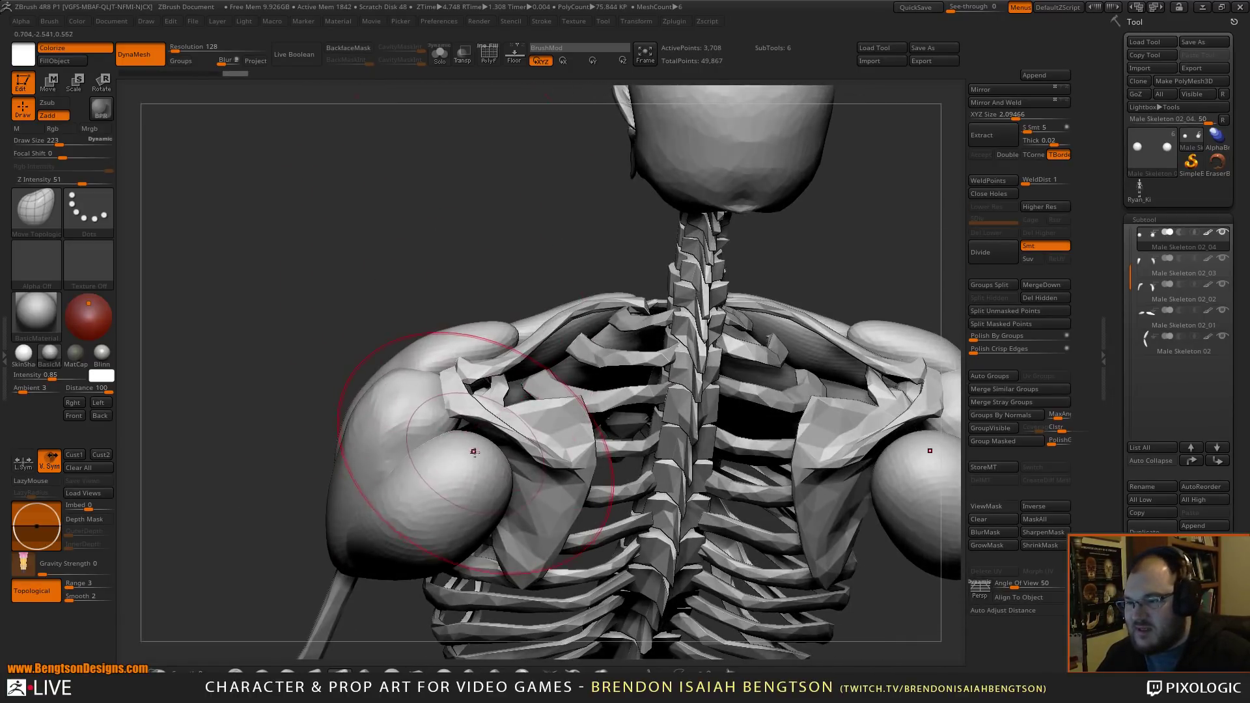
left_click_drag(497, 245, 352, 397)
key("space")
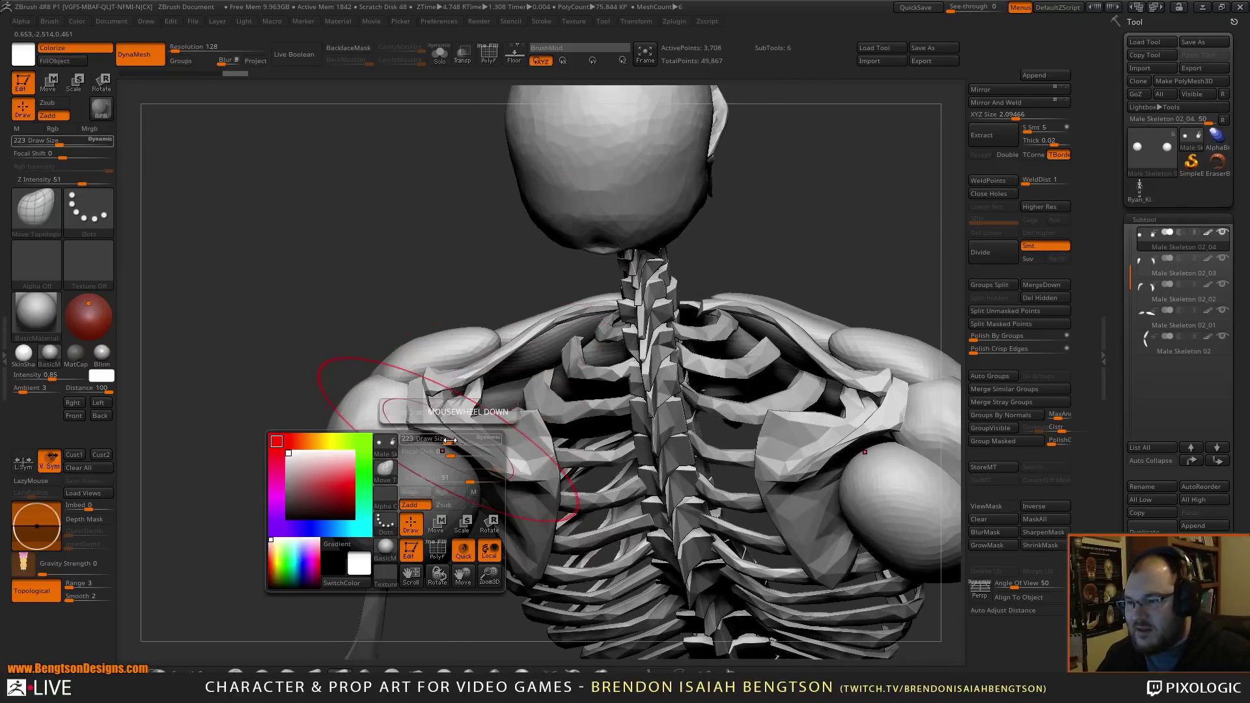
left_click_drag(434, 443, 430, 443)
left_click_drag(444, 276, 449, 146)
mouse_move(376, 450)
left_mouse_down()
mouse_move(352, 525)
mouse_move(356, 477)
left_mouse_up()
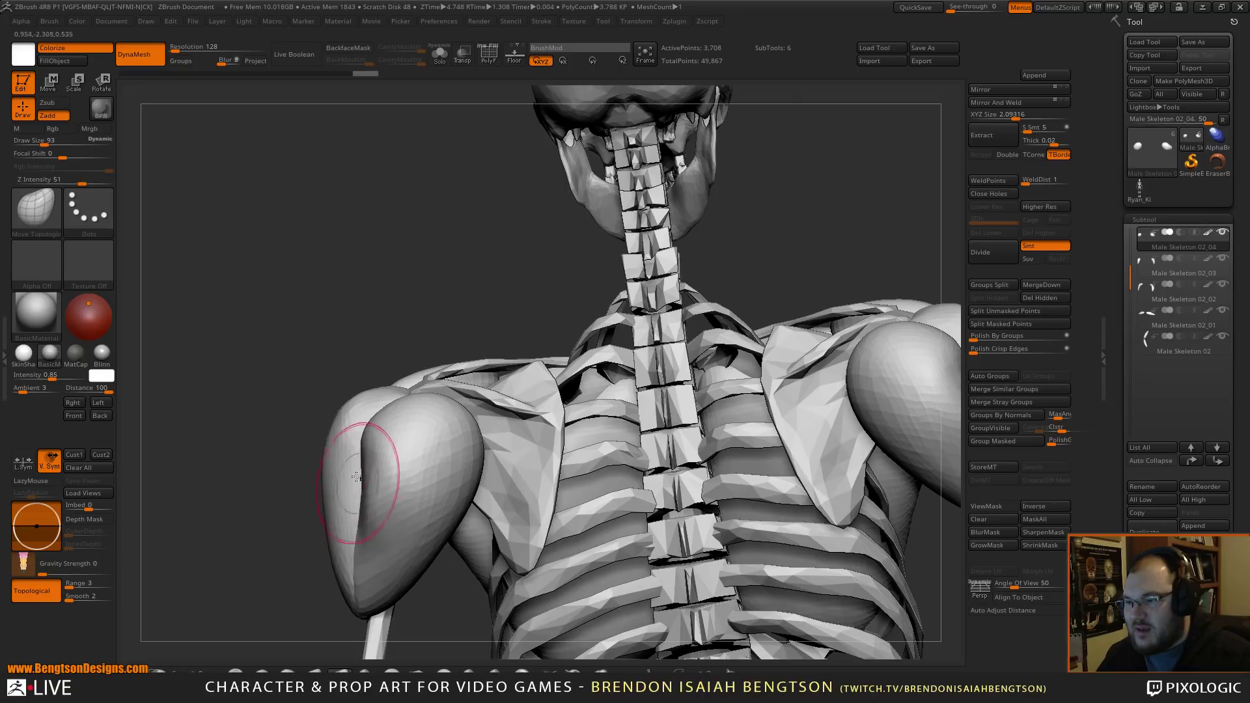
mouse_move(369, 426)
left_mouse_down()
mouse_move(418, 390)
mouse_move(460, 432)
mouse_move(496, 423)
left_mouse_up()
mouse_move(467, 258)
left_mouse_down()
mouse_move(429, 366)
mouse_move(464, 381)
mouse_move(355, 464)
mouse_move(370, 467)
mouse_move(365, 482)
mouse_move(404, 433)
mouse_move(438, 426)
left_mouse_up()
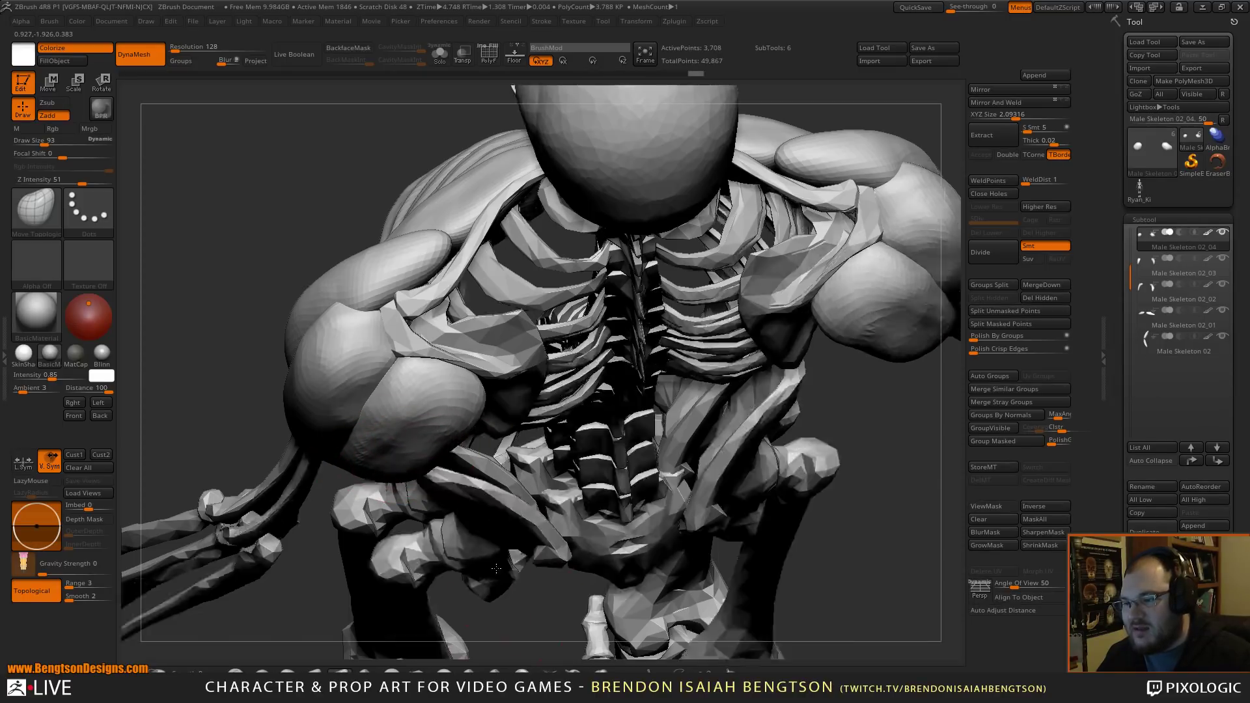
mouse_move(465, 508)
left_mouse_down()
mouse_move(348, 543)
mouse_move(374, 560)
left_mouse_up()
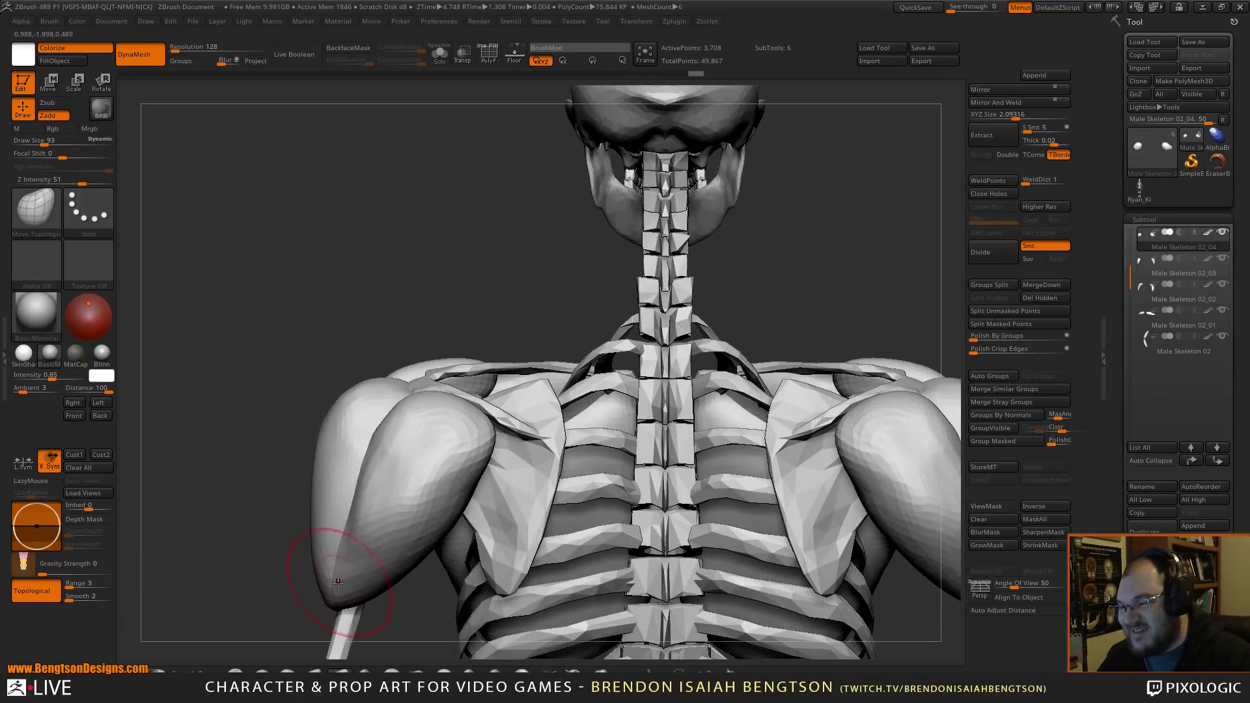
- Pull the rear deltoids' upper inner ends along the spine of the shoulder blades and refine their outline
mouse_move(494, 441)
left_mouse_down()
mouse_move(530, 451)
mouse_move(521, 444)
left_mouse_up()
mouse_move(487, 272)
left_mouse_down()
mouse_move(497, 299)
mouse_move(481, 289)
mouse_move(516, 279)
mouse_move(515, 459)
left_mouse_up()
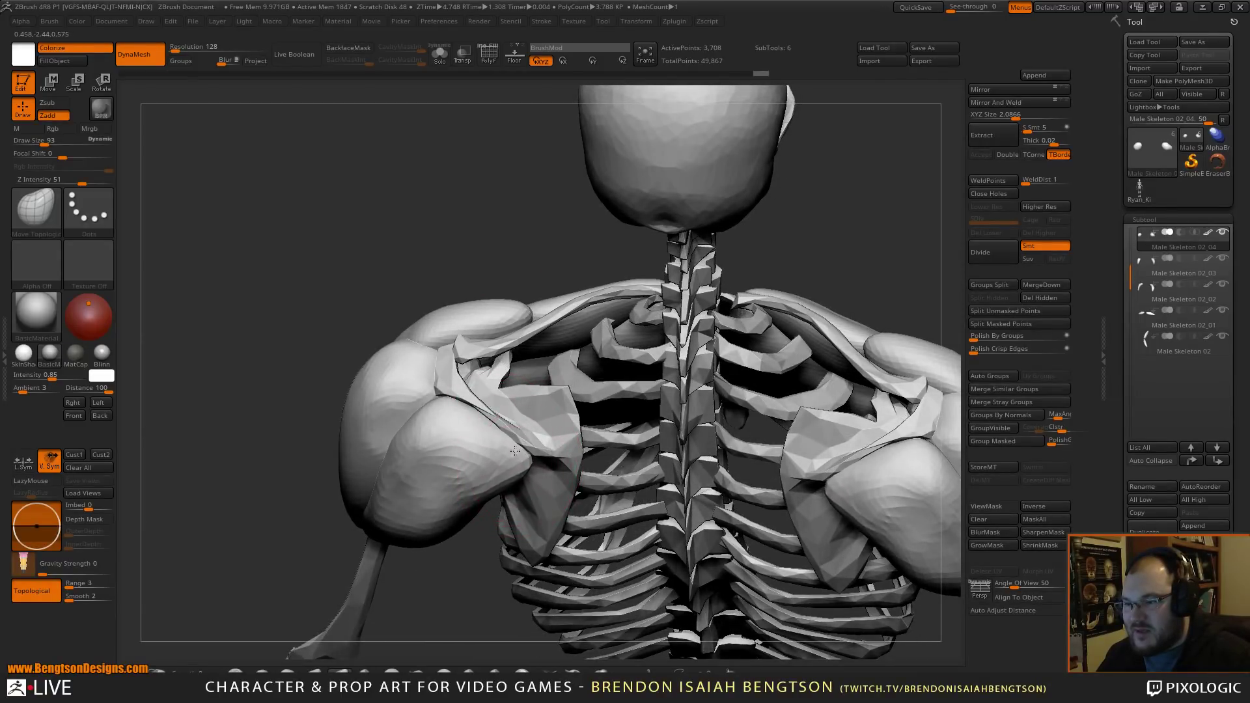
left_click_drag(456, 286, 470, 259)
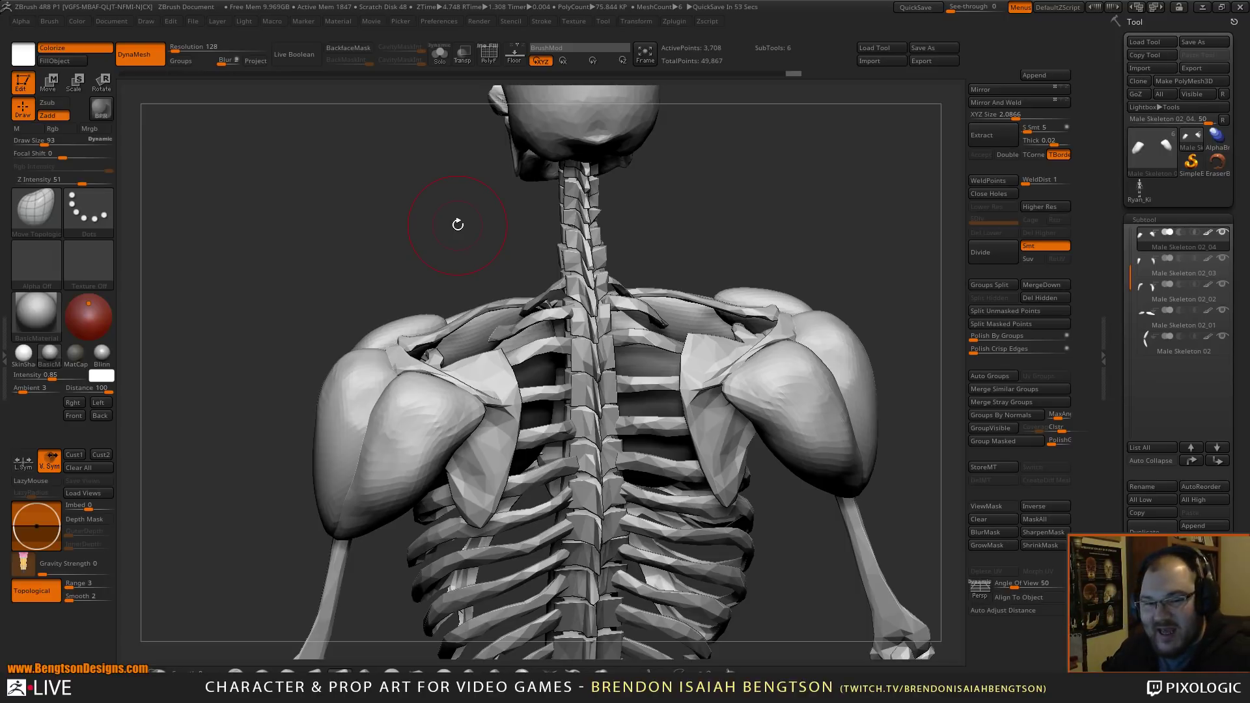
mouse_move(419, 233)
left_mouse_down()
mouse_move(430, 352)
mouse_move(434, 261)
mouse_move(410, 254)
mouse_move(425, 233)
left_mouse_up()
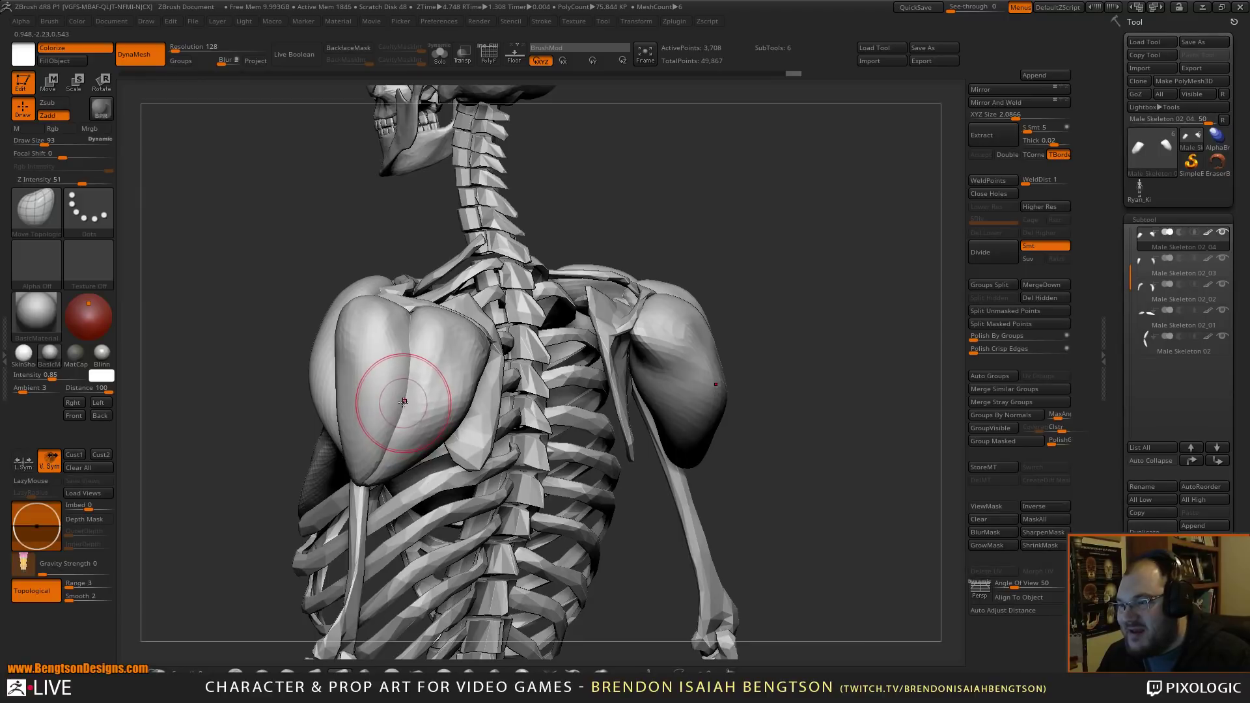
left_click_drag(580, 236, 539, 490)
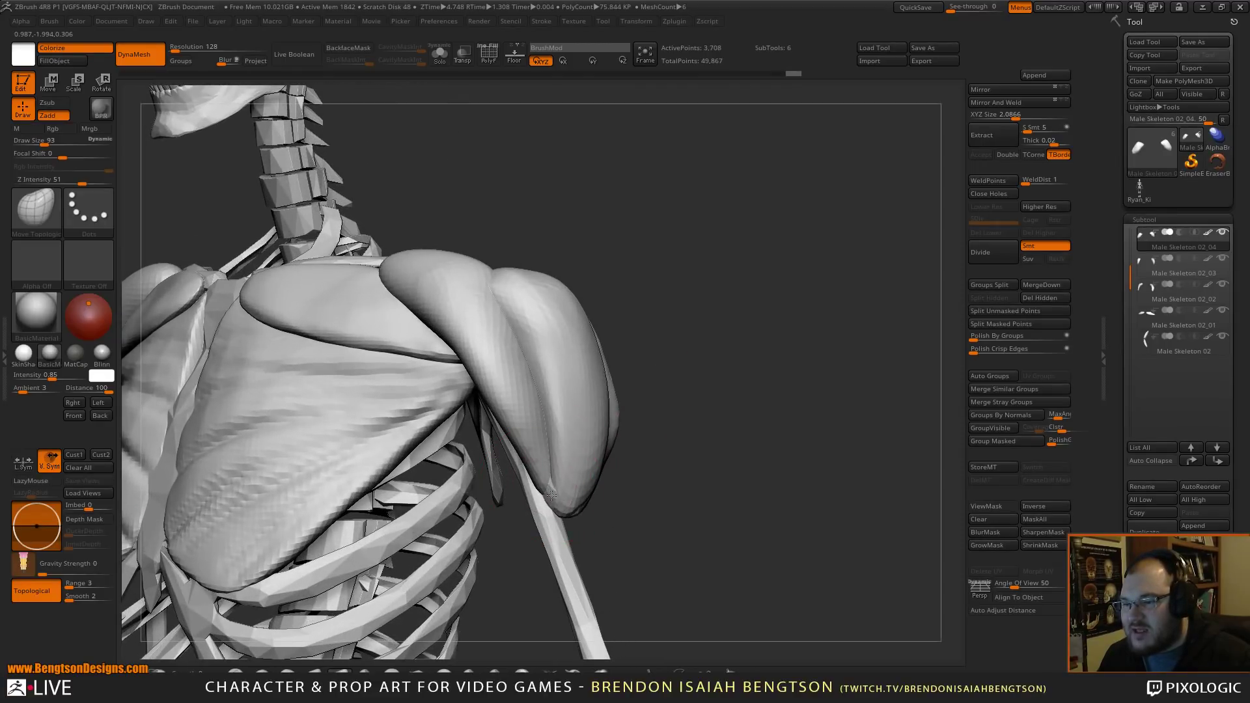
- Smooth the rear deltoids' lower ends and tighten their lower edges with Move Topological
key("shift")
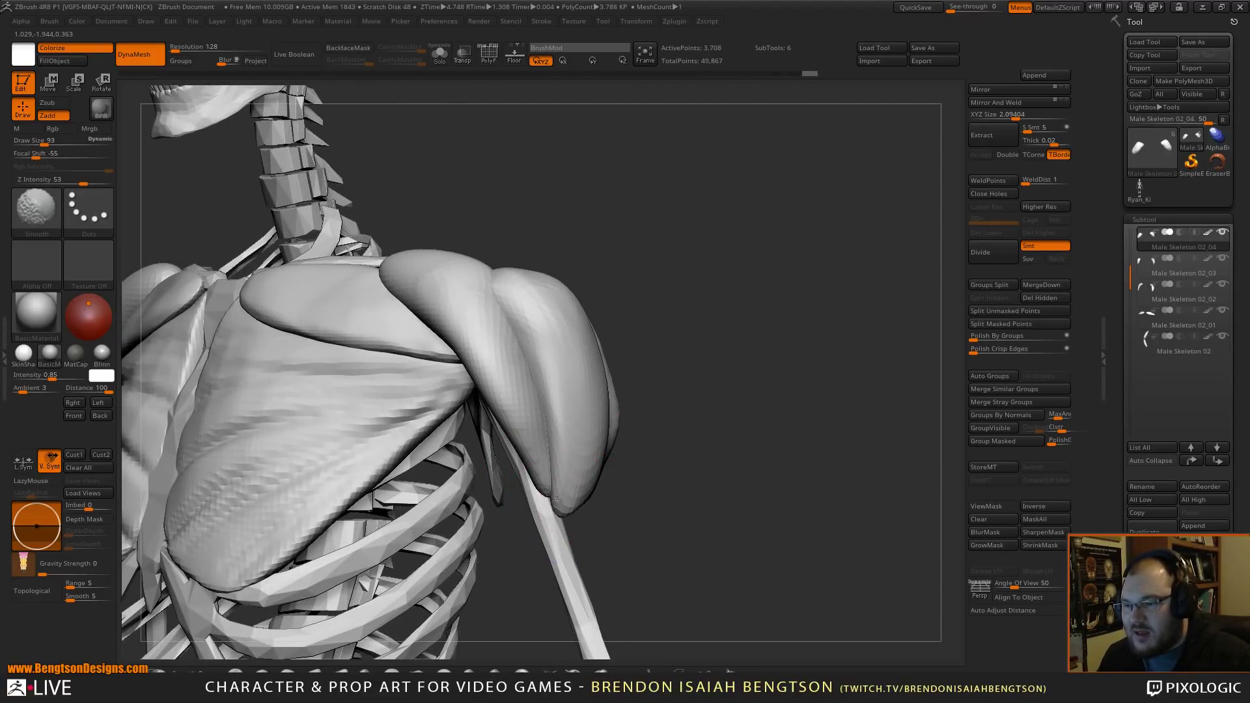
left_click_drag(745, 432, 585, 469)
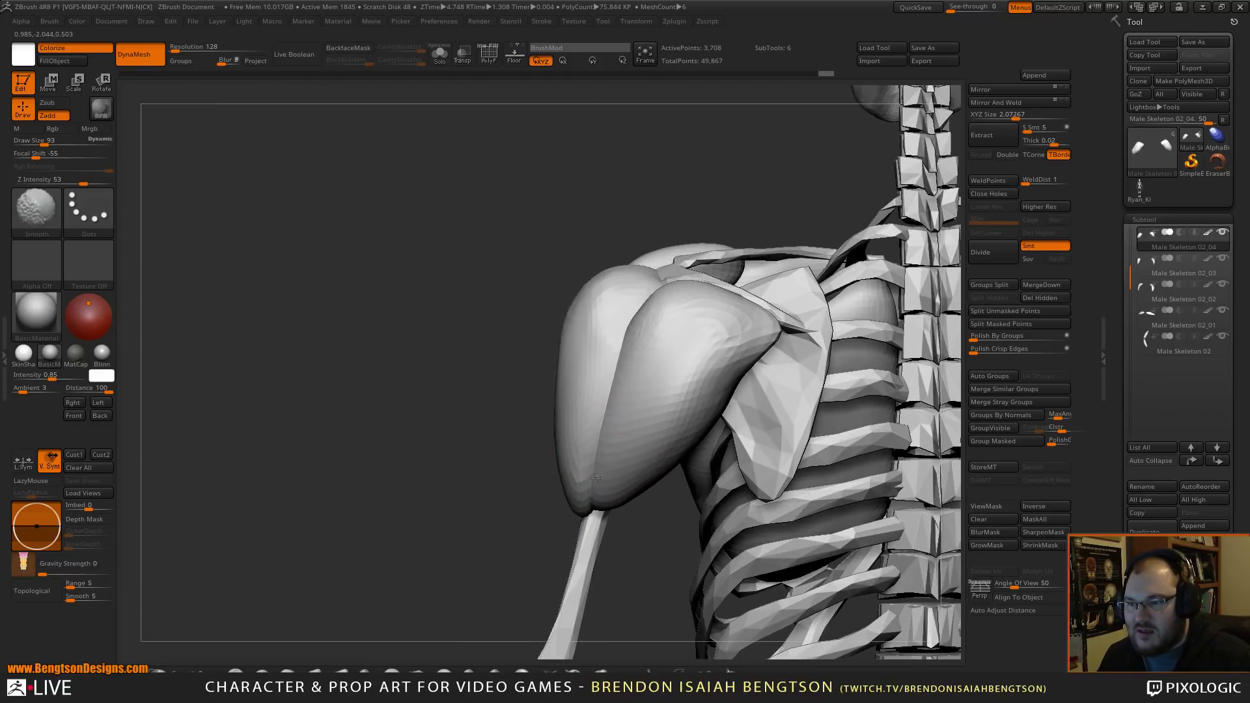
left_click_drag(606, 466, 599, 516)
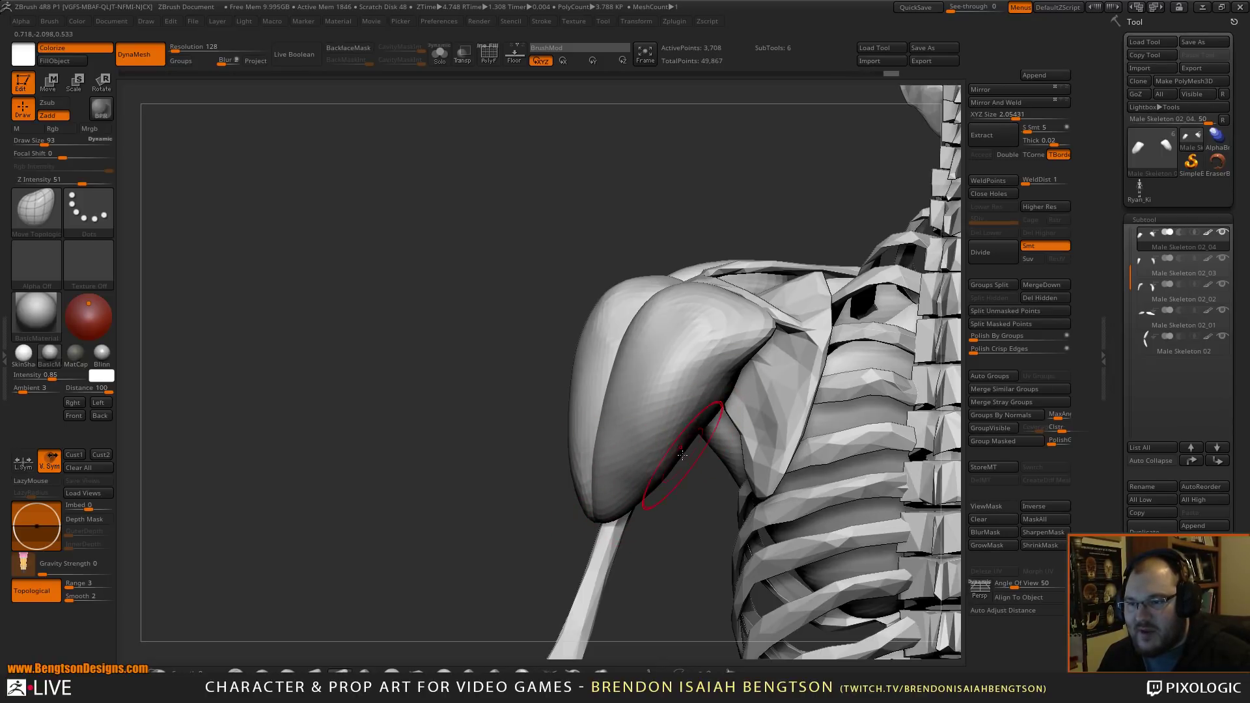
key("f")
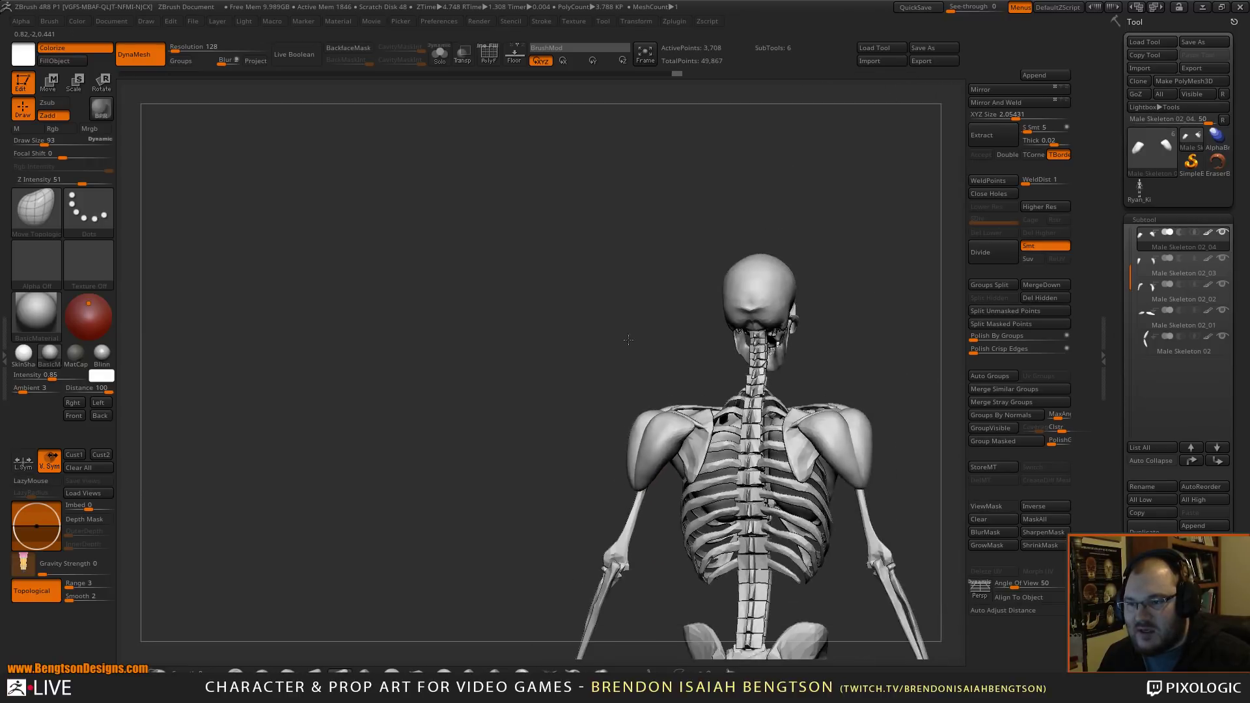
mouse_move(628, 339)
left_mouse_down()
mouse_move(775, 435)
mouse_move(727, 303)
mouse_move(699, 390)
left_mouse_up()
left_click_drag(724, 367, 578, 488)
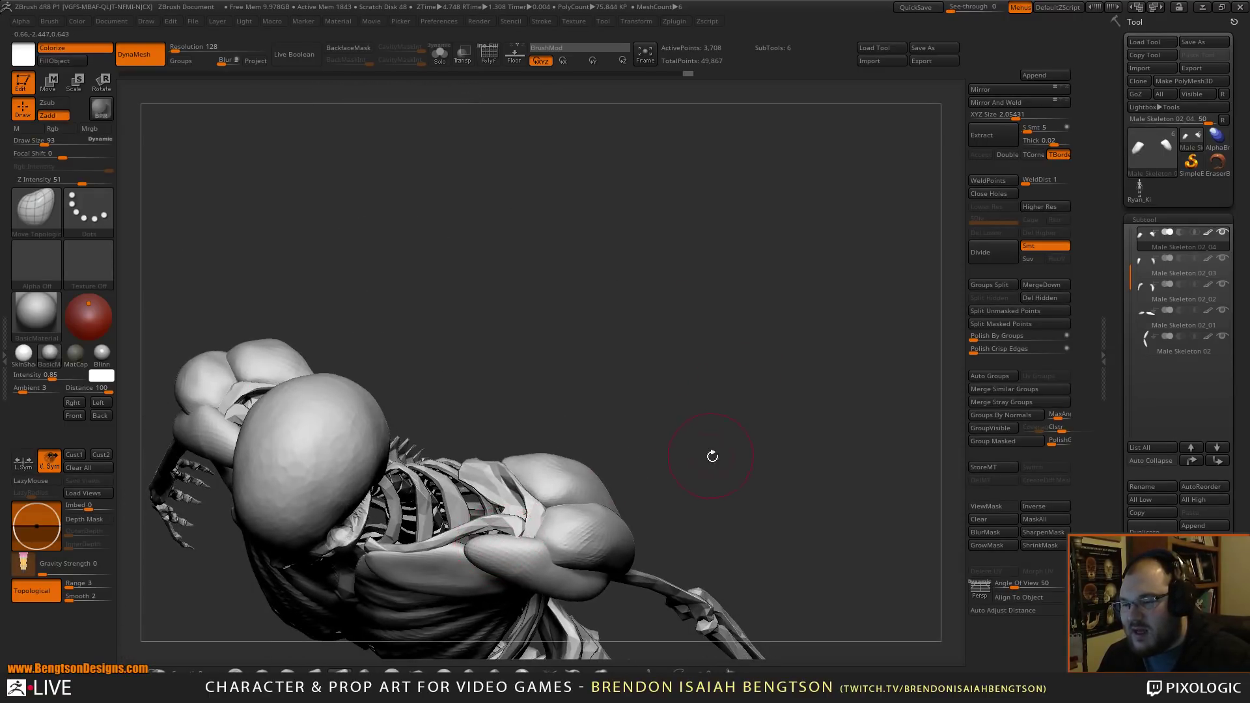
- Select the front deltoid subtool and adjust its top along the collarbones with Move Topological at draw size 173
left_click_drag(713, 456, 597, 475)
left_click_drag(711, 336, 618, 417)
left_click(488, 532, "alt")
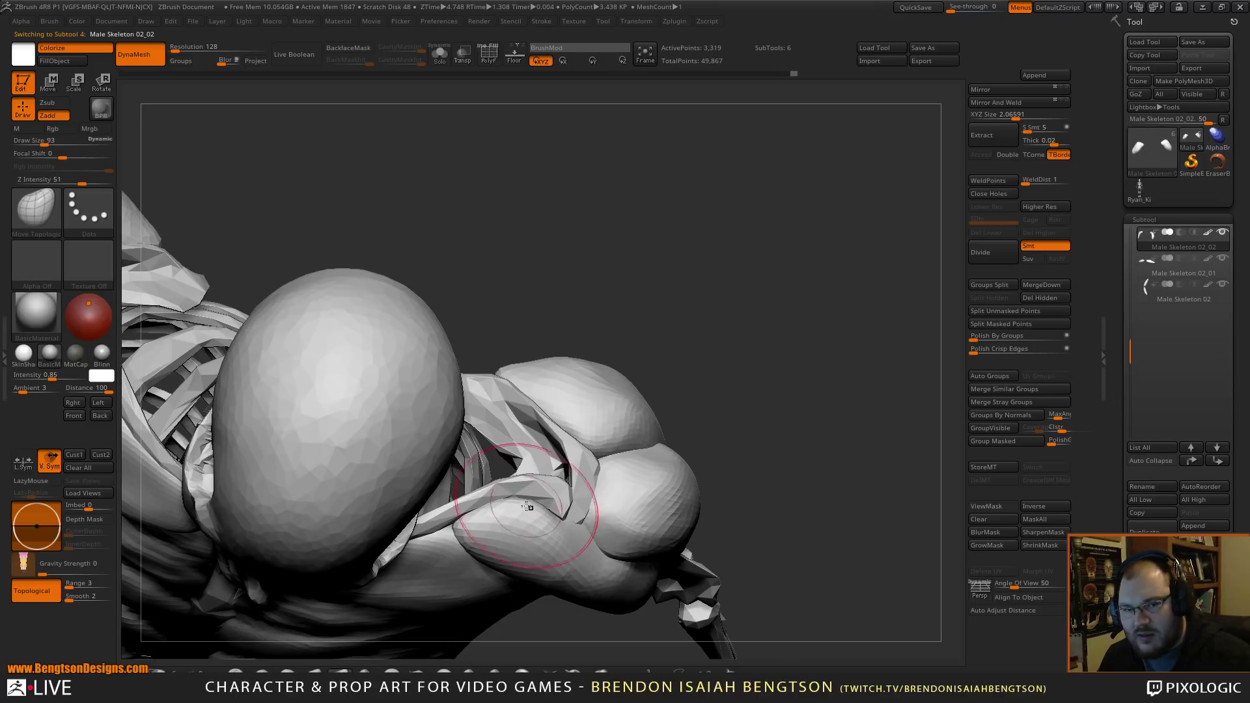
left_click_drag(761, 349, 750, 198)
left_click_drag(756, 283, 734, 332)
key("space")
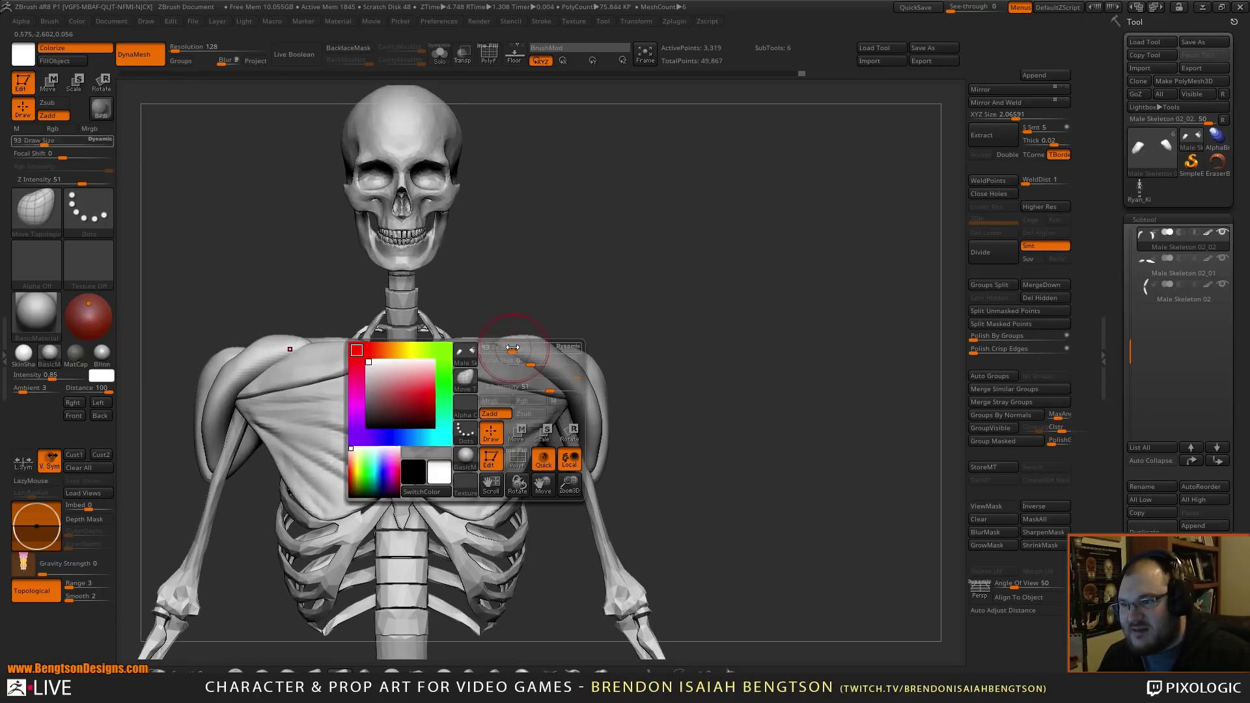
mouse_move(510, 356)
left_mouse_down()
mouse_move(527, 339)
mouse_move(554, 348)
mouse_move(505, 345)
left_mouse_up()
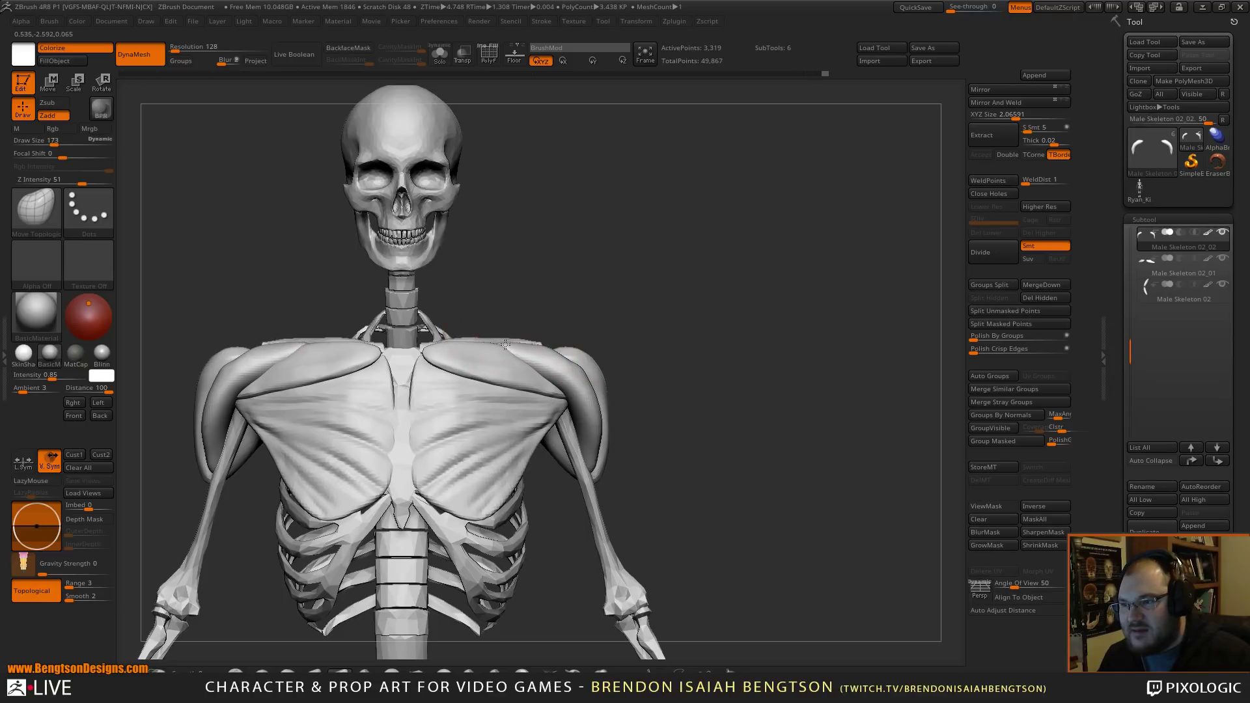
- Build up the front deltoids with ClayBuildup at draw size 73 and intensity 20
left_click_drag(701, 334, 560, 382)
key("space")
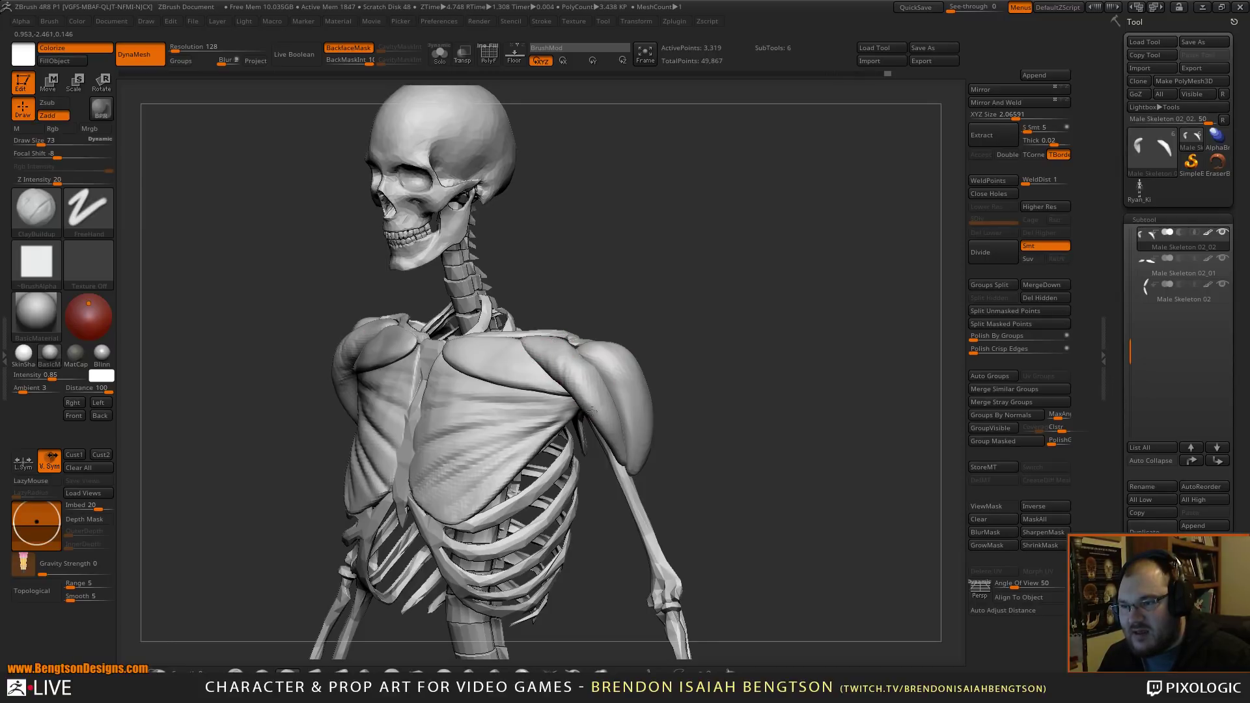
left_click_drag(731, 405, 721, 187)
left_click_drag(801, 349, 754, 416, "alt")
left_click_drag(802, 322, 731, 369, "alt")
left_click_drag(740, 306, 560, 330, "alt")
left_click_drag(694, 280, 695, 417)
- Reshape the front deltoids' lower ends with Move Topological and smooth them
key("b")
key("m")
key("t")
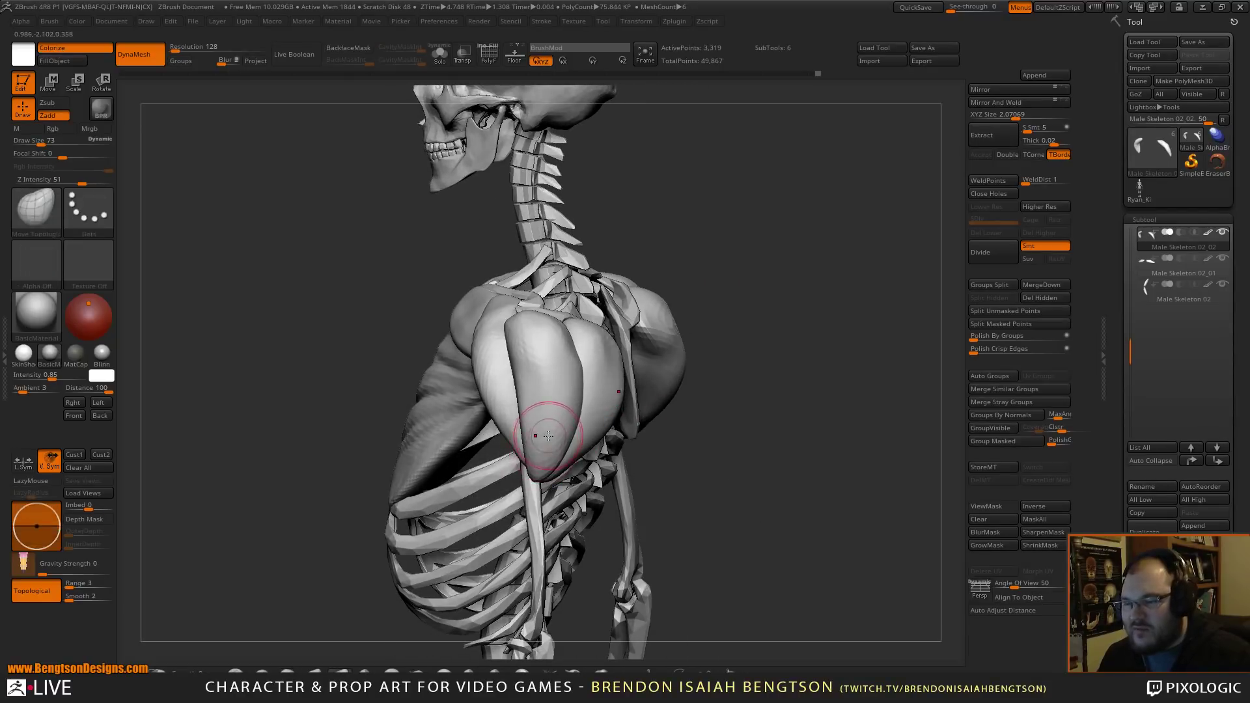
key("shift")
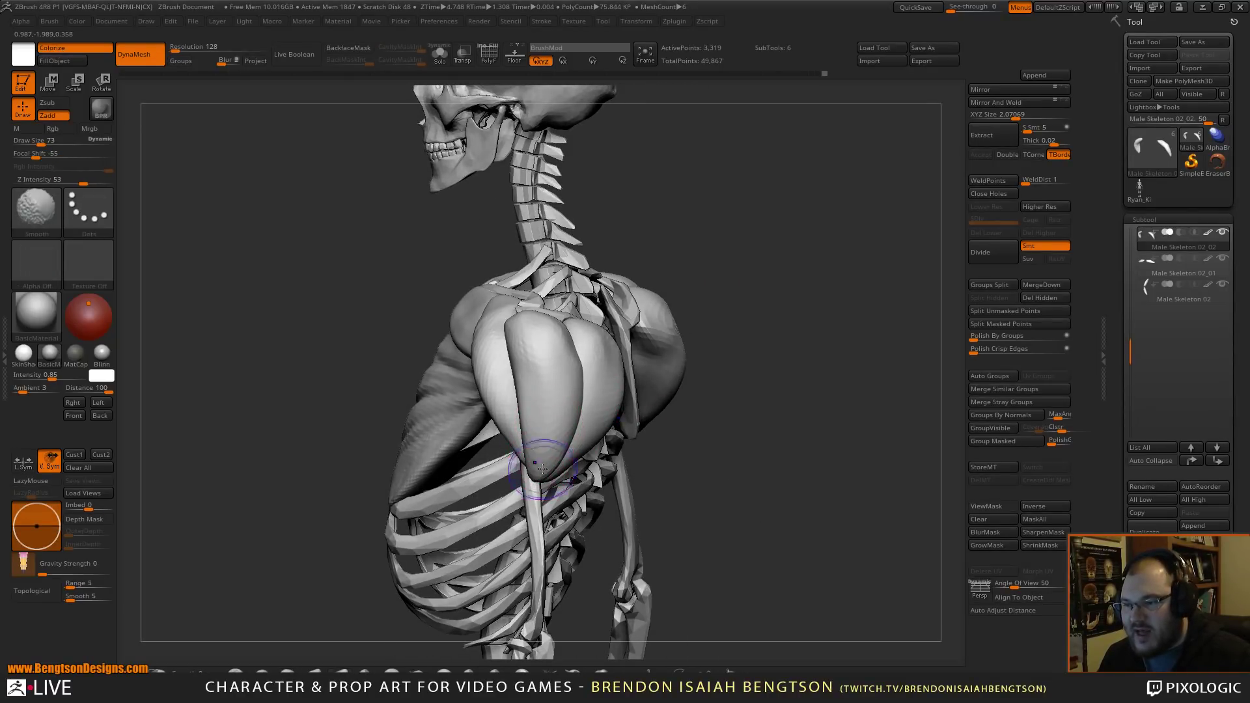
- Select the outer deltoid subtool and smooth its lower tips where they meet the upper arms
left_click(544, 466, "alt")
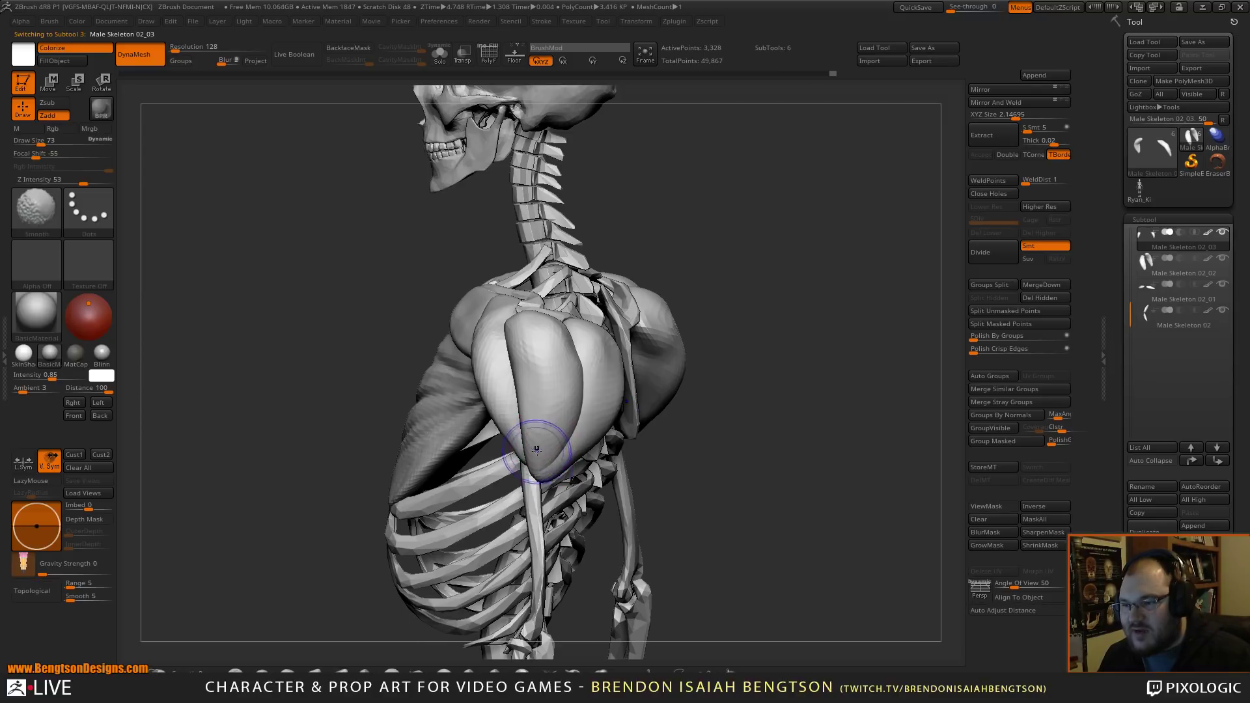
left_click_drag(773, 380, 580, 402)
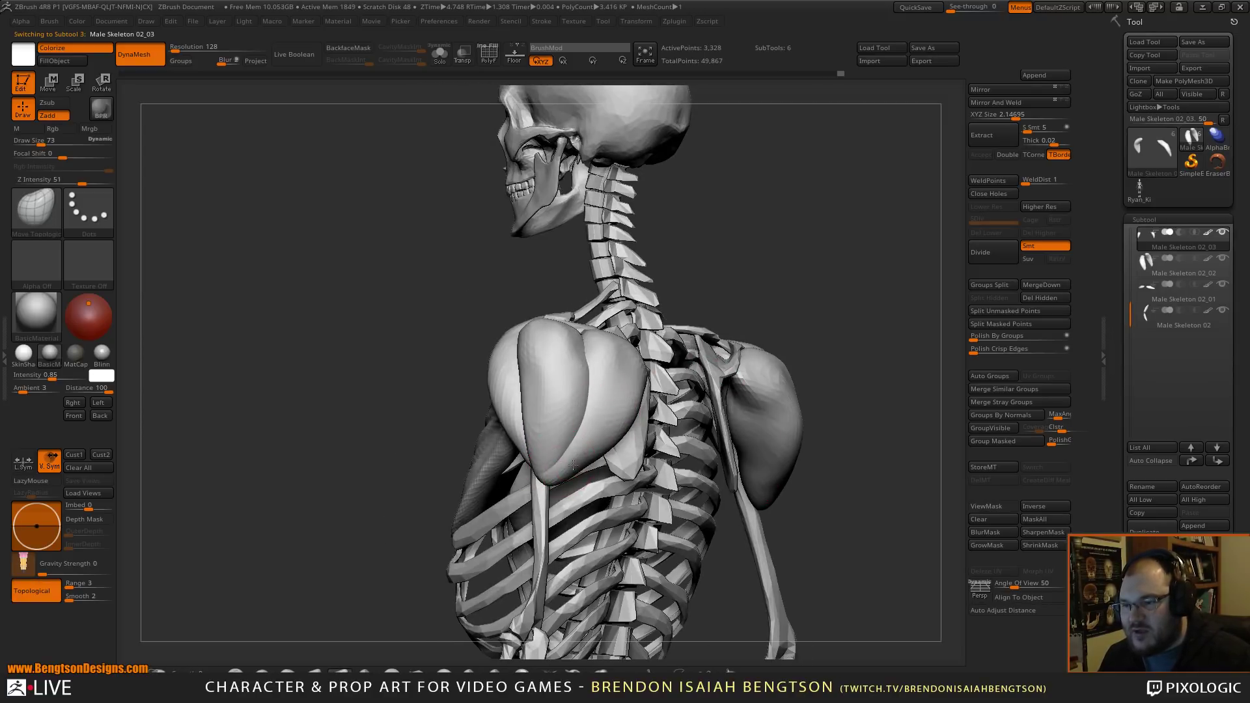
key("shift")
left_click_drag(557, 481, 554, 478, "shift")
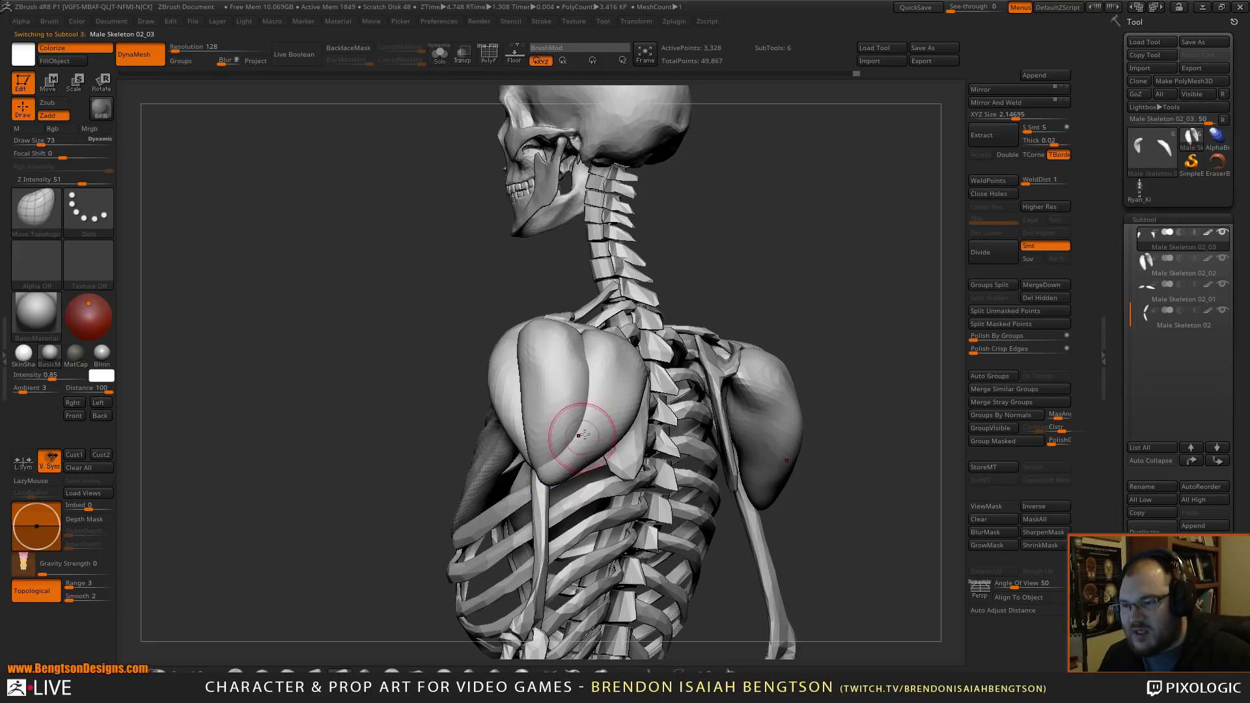
- Refine the outer deltoids' rear edges with Move Topological at draw size 73 and smooth their lower tips
left_click_drag(615, 434, 605, 422)
left_click_drag(552, 471, 551, 475, "shift")
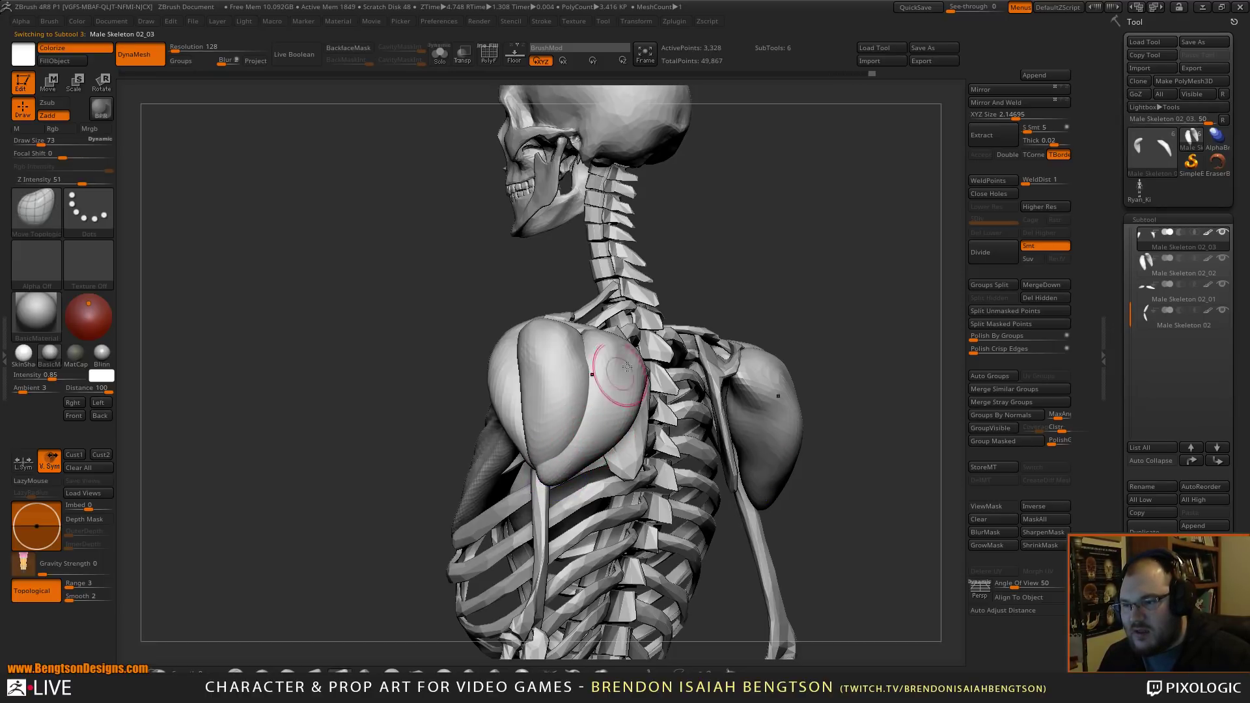
mouse_move(812, 262)
left_mouse_down()
mouse_move(829, 282)
mouse_move(800, 246)
mouse_move(775, 256)
left_mouse_up()
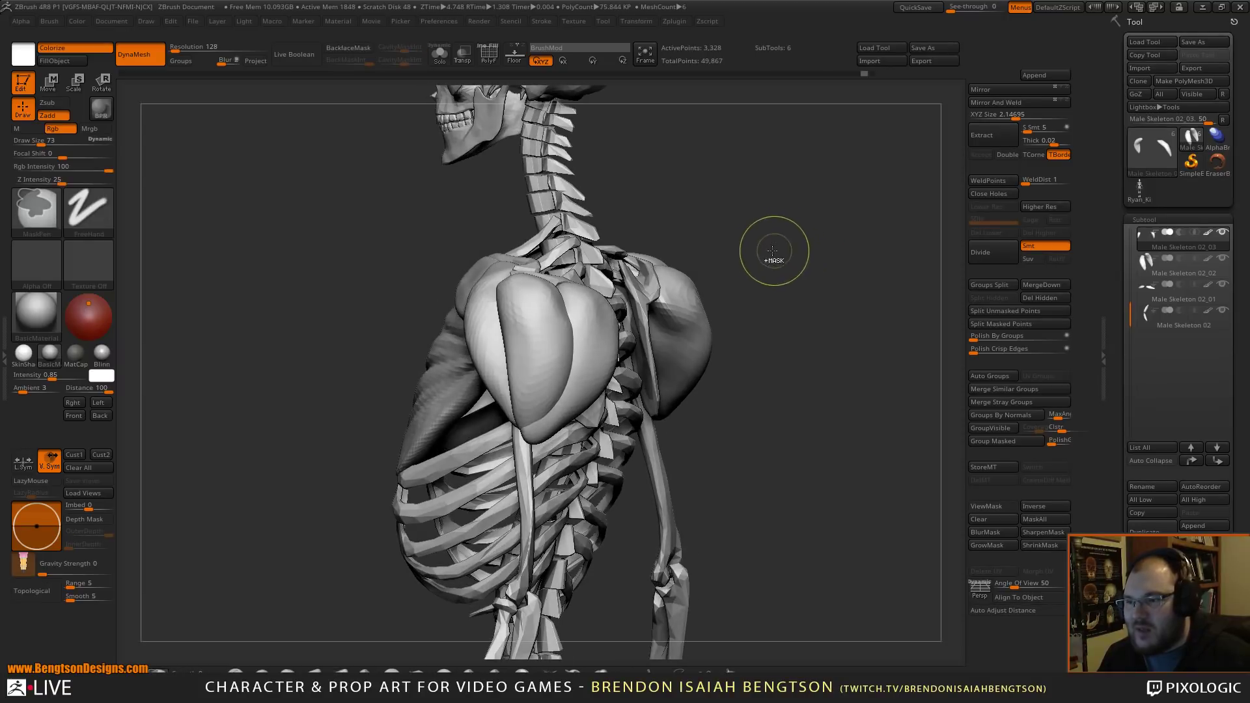
- Select the rear deltoid subtool and smooth its lower tips where they meet the upper arms
left_click(614, 364, "alt")
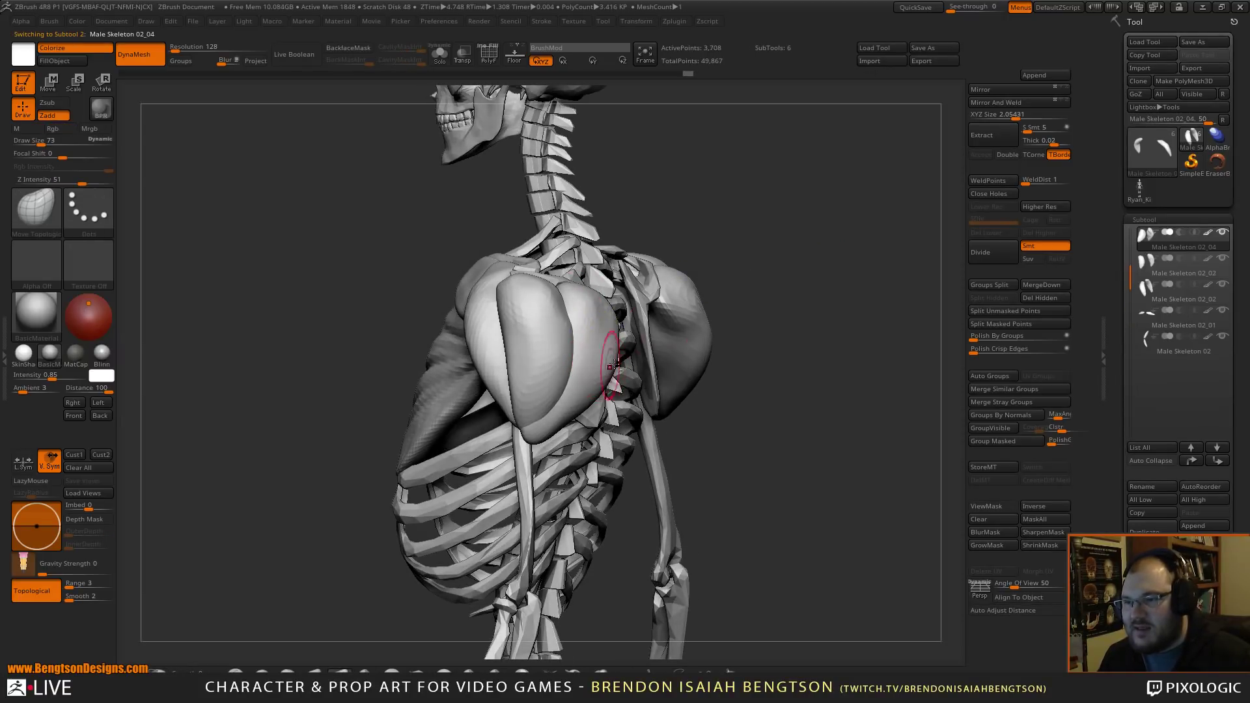
left_click_drag(760, 441, 698, 420)
key("b")
key("c")
key("b")
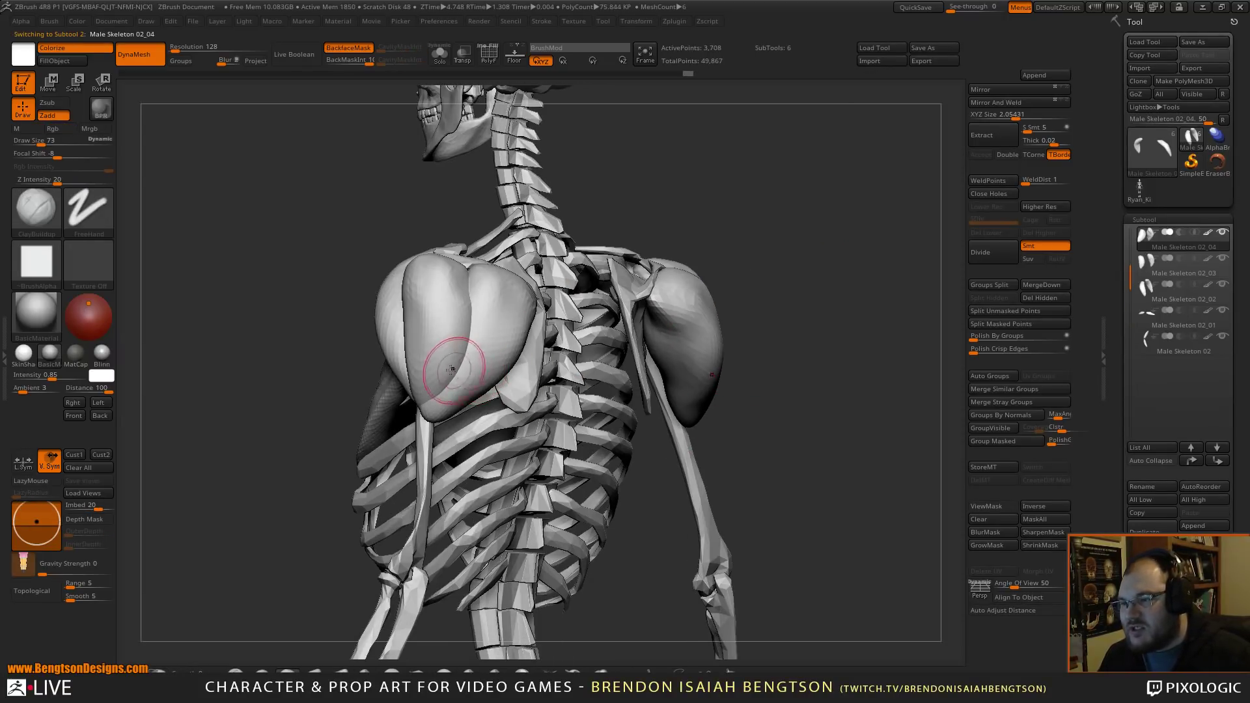
key("shift")
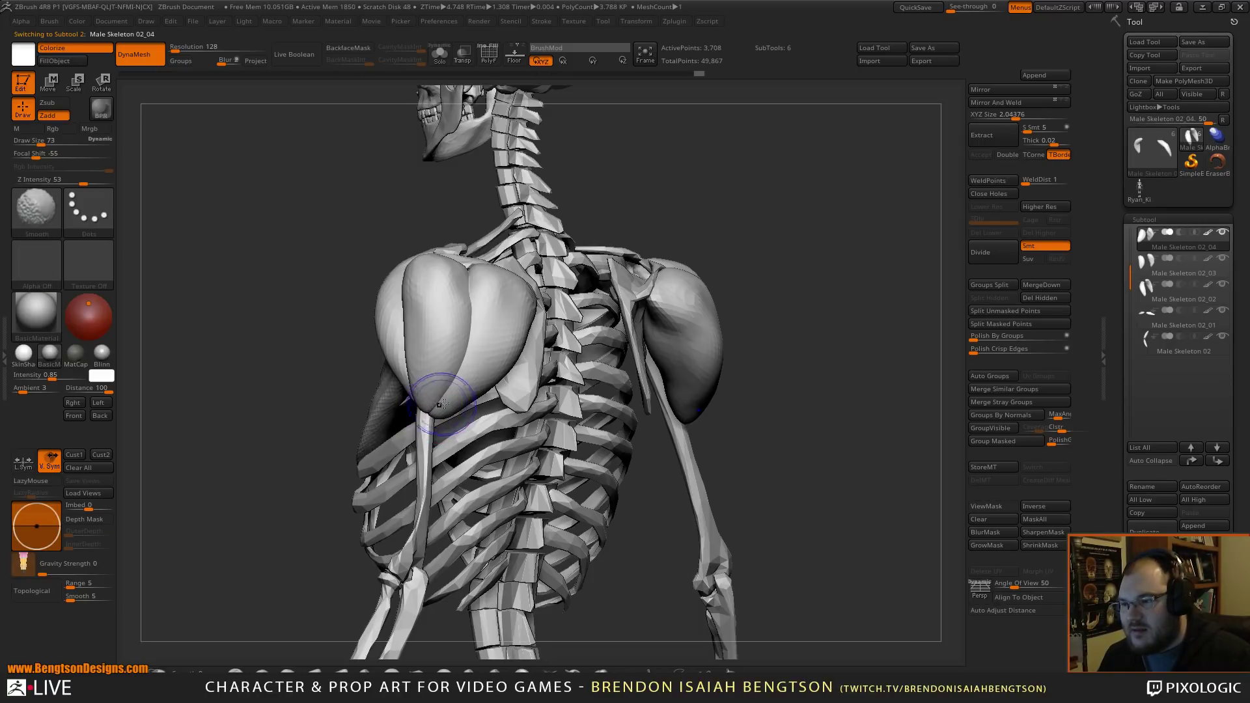
left_click_drag(444, 401, 434, 408)
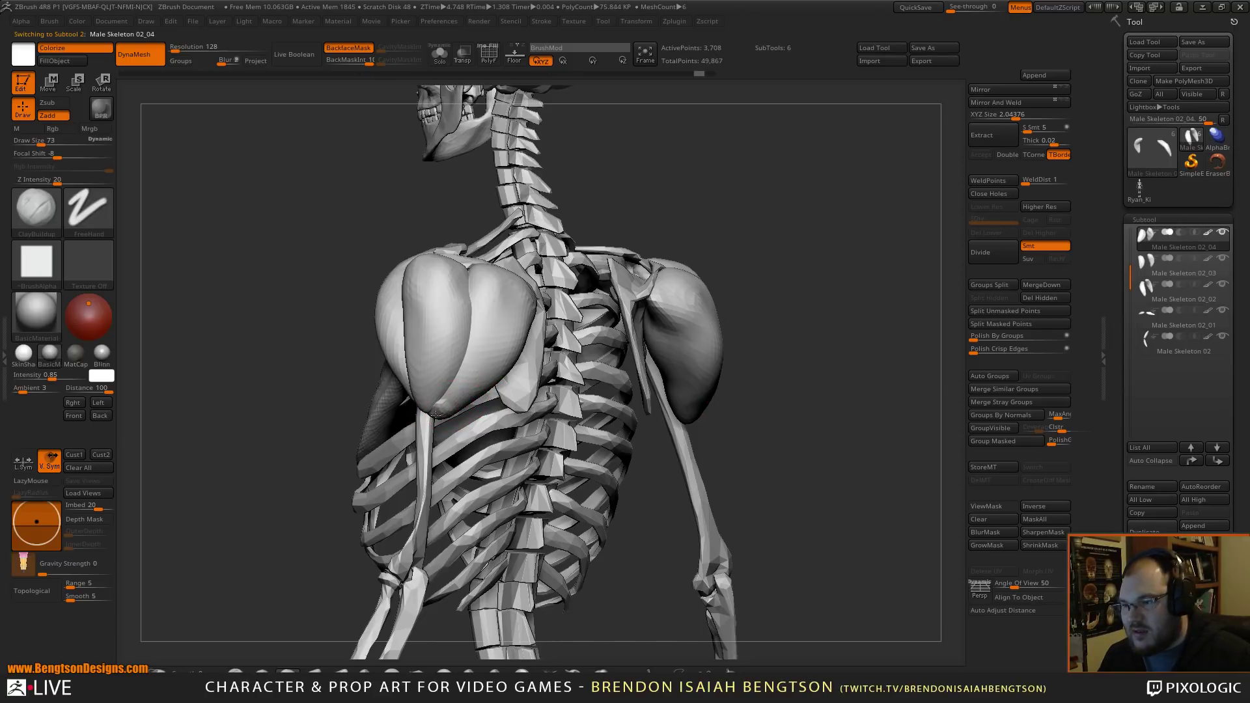
- Reshape the rear deltoids between the shoulder blades and upper arms with Move Topological at draw size 156
key("b")
key("m")
key("t")
mouse_move(446, 411)
left_mouse_down()
mouse_move(429, 410)
mouse_move(498, 353)
mouse_move(501, 375)
left_mouse_up()
key("space")
mouse_move(685, 228)
left_mouse_down("shift")
mouse_move(811, 230)
mouse_move(786, 232)
left_mouse_up("shift")
mouse_move(522, 394)
left_mouse_down()
mouse_move(502, 399)
mouse_move(518, 400)
mouse_move(469, 293)
mouse_move(501, 291)
left_mouse_up()
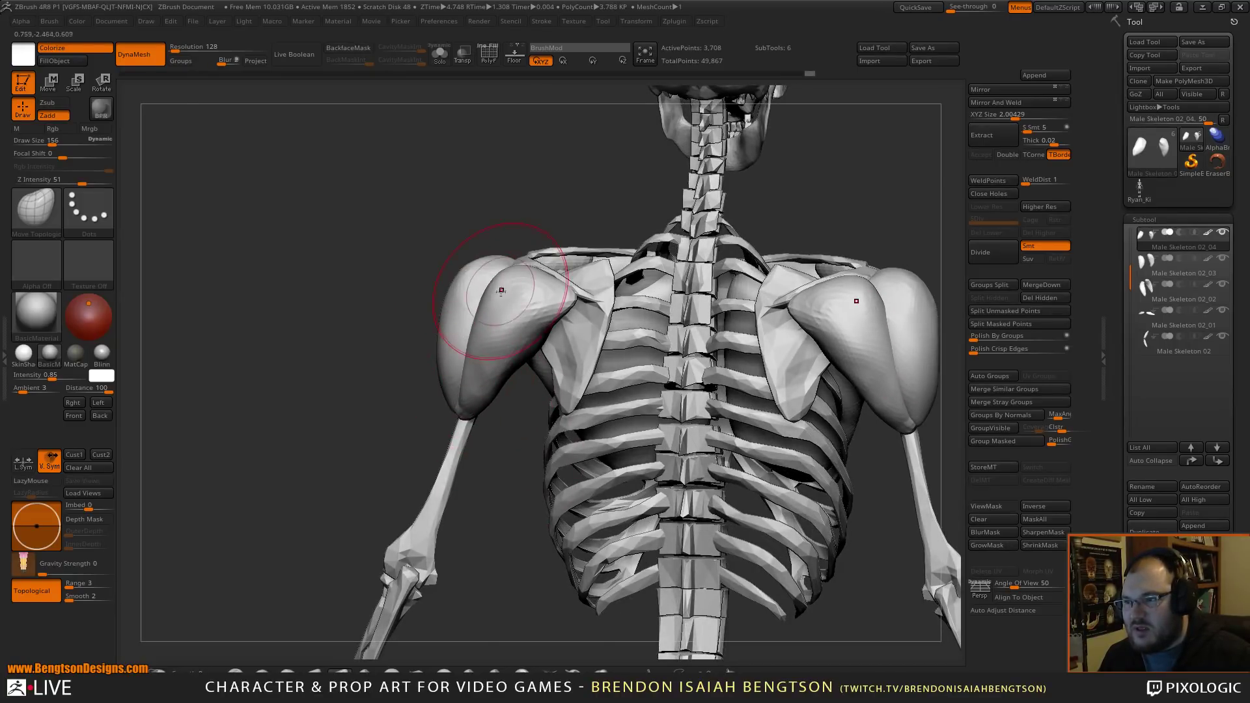
mouse_move(496, 223)
left_mouse_down()
mouse_move(517, 278)
mouse_move(575, 239)
left_mouse_up()
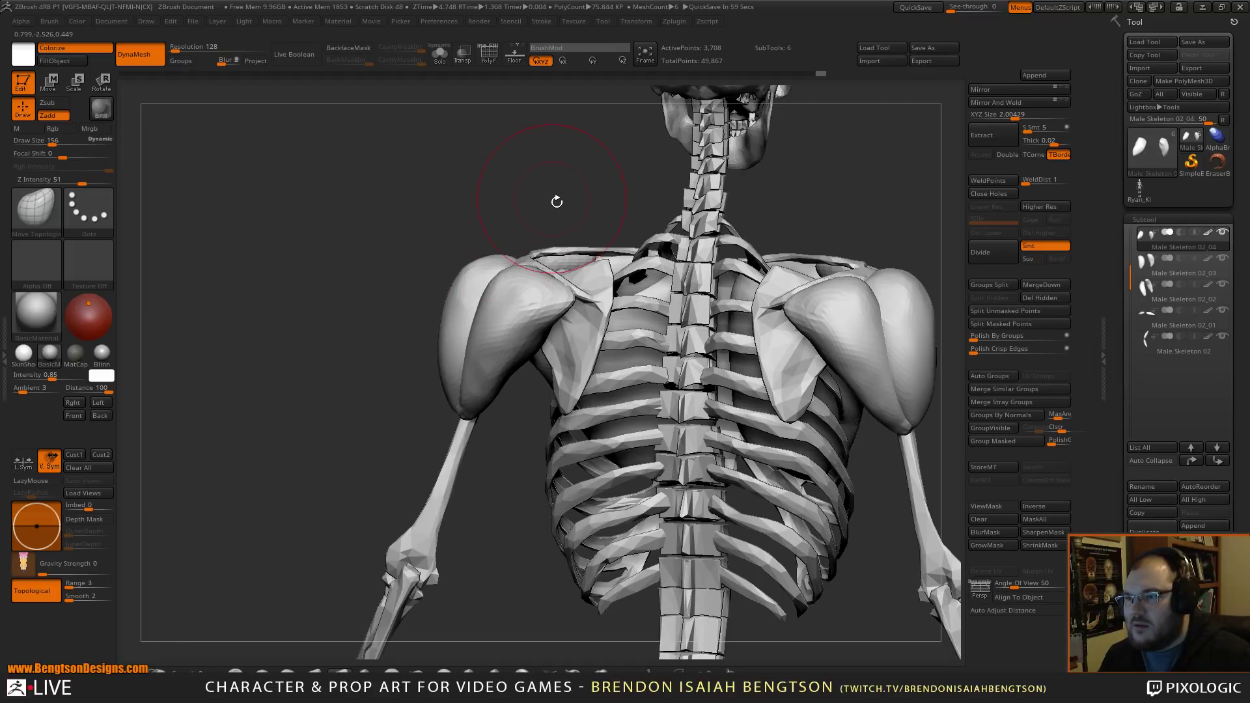
mouse_move(512, 209)
left_mouse_down()
mouse_move(508, 326)
mouse_move(539, 292)
mouse_move(560, 306)
mouse_move(520, 371)
left_mouse_up()
- Select the outer deltoid subtool and adjust its contour with Move Topological from the side and front
mouse_move(499, 388)
right_mouse_down()
mouse_move(497, 497)
mouse_move(495, 246)
mouse_move(639, 237)
mouse_move(639, 287)
mouse_move(608, 265)
mouse_move(697, 320)
mouse_move(518, 390)
mouse_move(670, 316)
mouse_move(664, 371)
mouse_move(641, 336)
mouse_move(585, 319)
mouse_move(639, 194)
mouse_move(813, 217)
mouse_move(612, 340)
right_mouse_up()
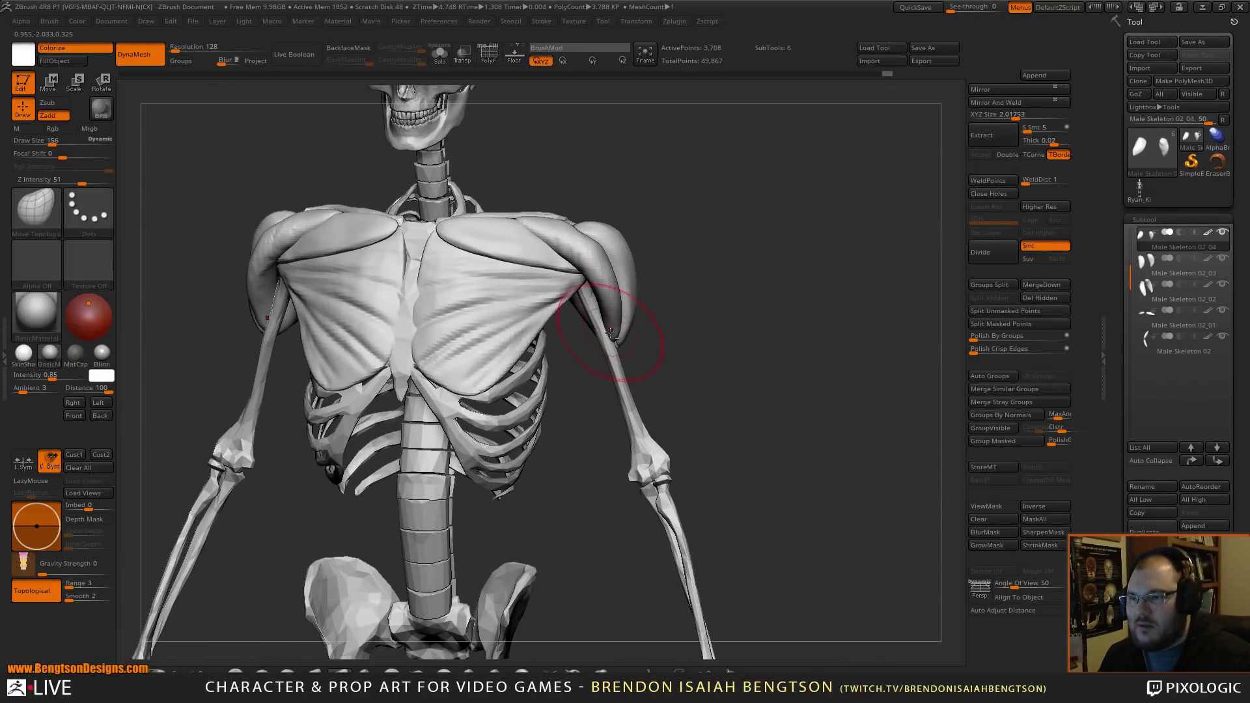
left_click(604, 304, "alt")
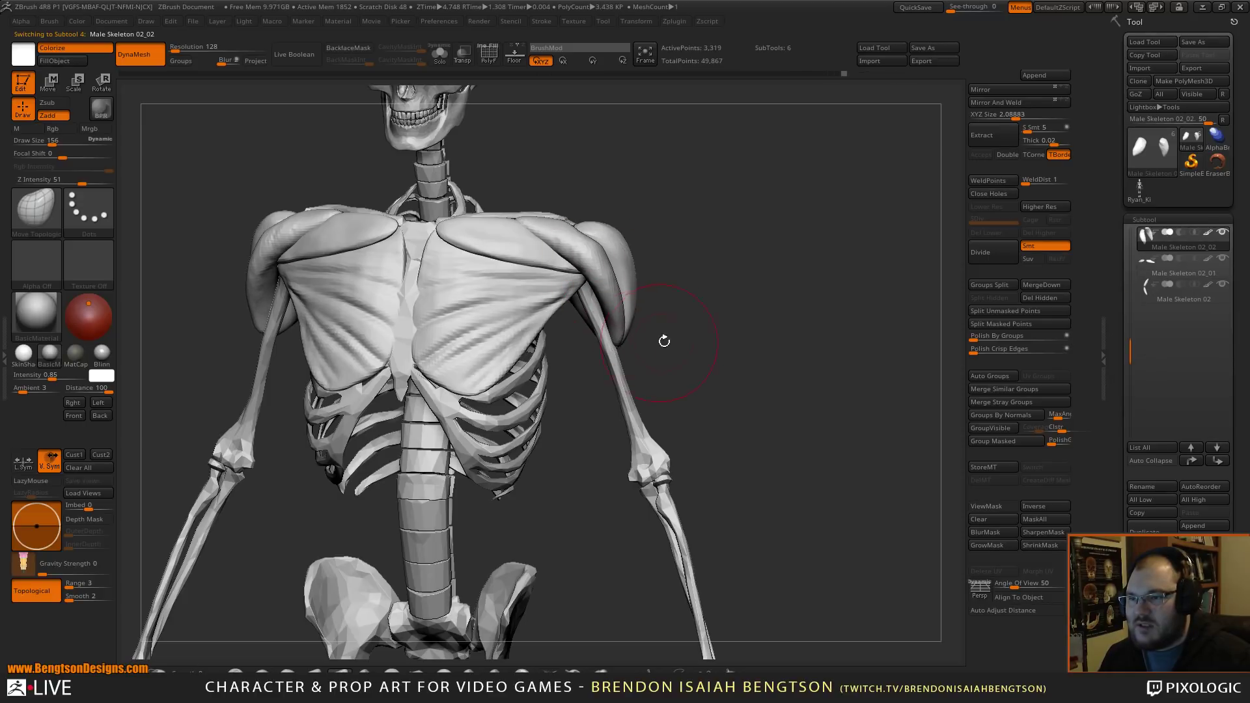
left_click_drag(664, 341, 626, 321)
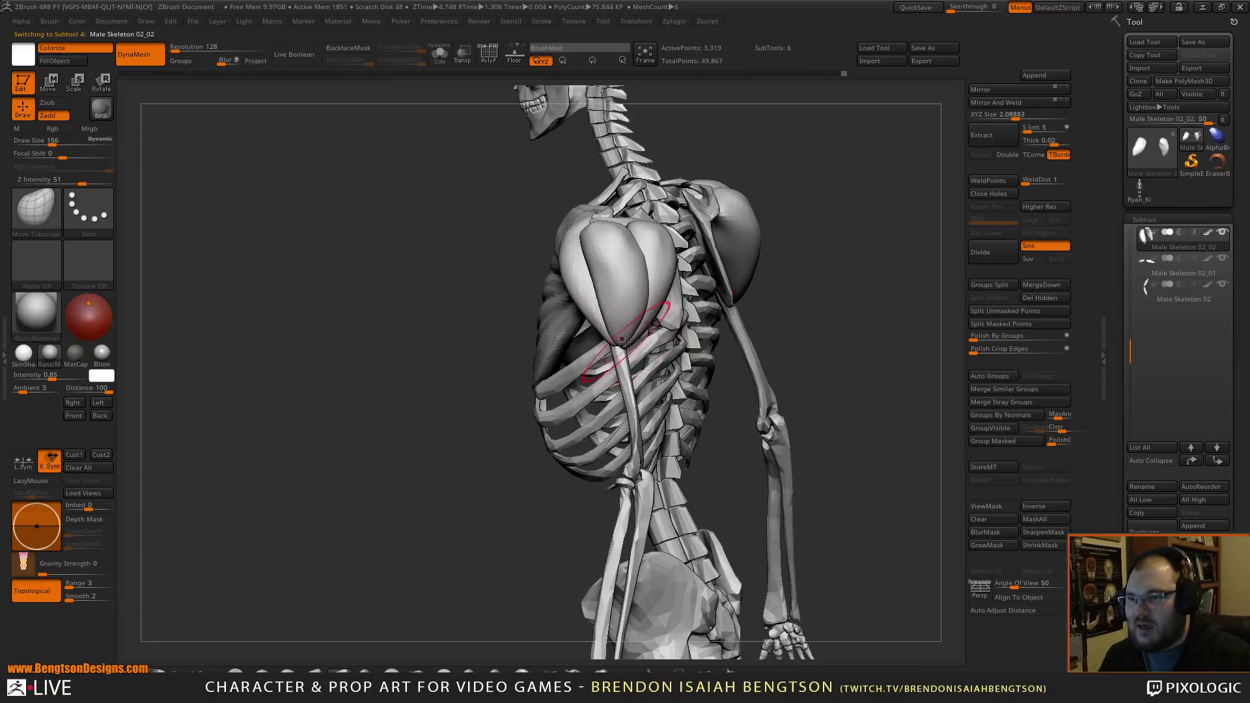
left_click(622, 295, "alt")
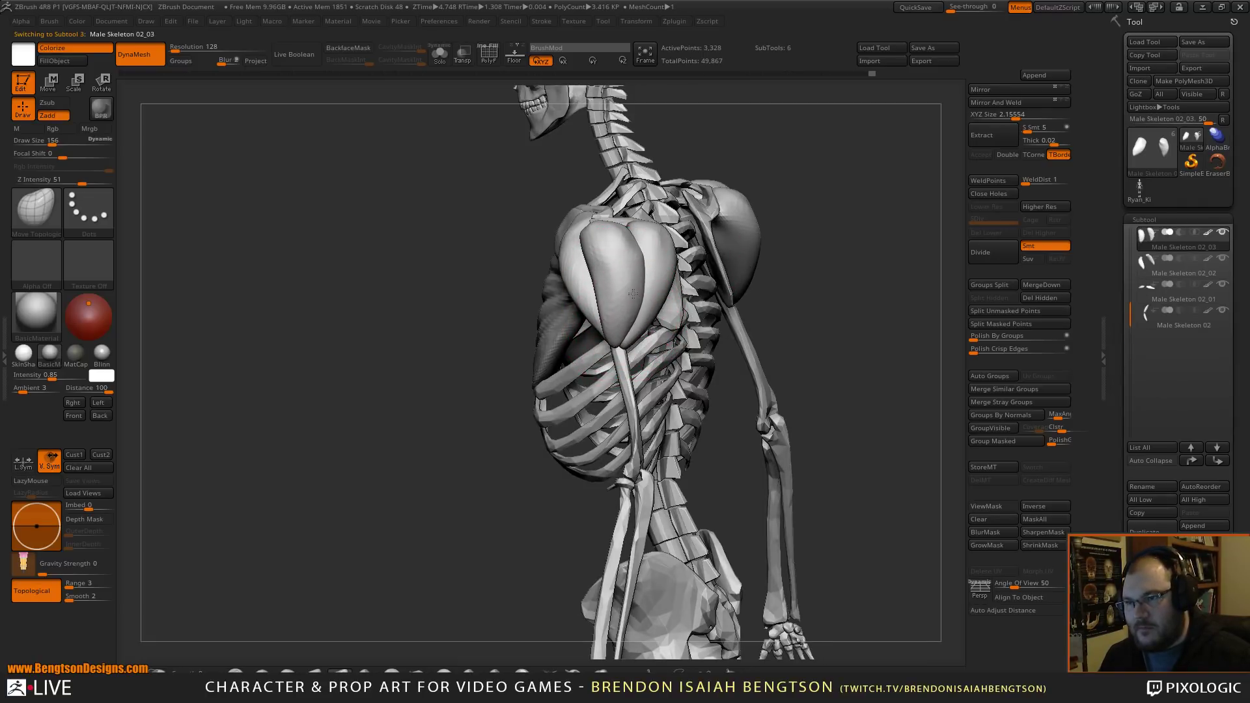
left_click_drag(451, 412, 555, 397)
left_click_drag(752, 268, 705, 265)
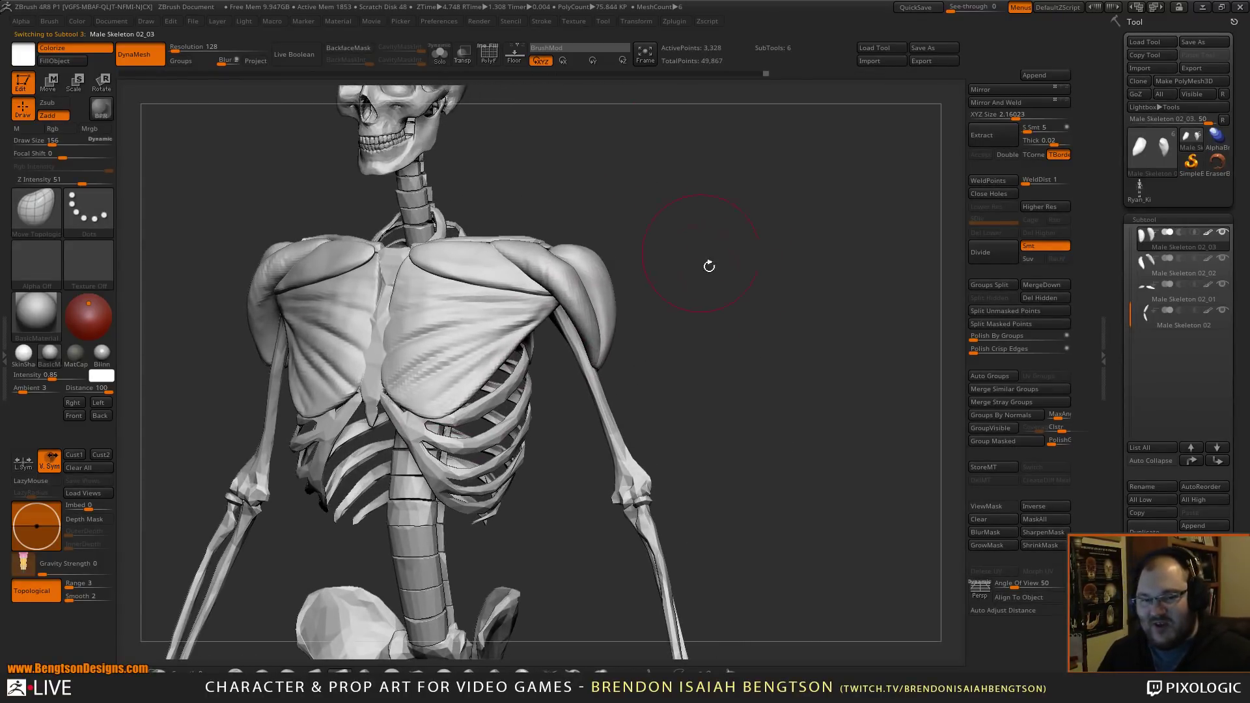
- Flatten the tops of the outer deltoids beside the shoulder bones with TrimDynamic at draw size 179
left_click_drag(739, 316, 609, 329)
key("b")
key("t")
key("d")
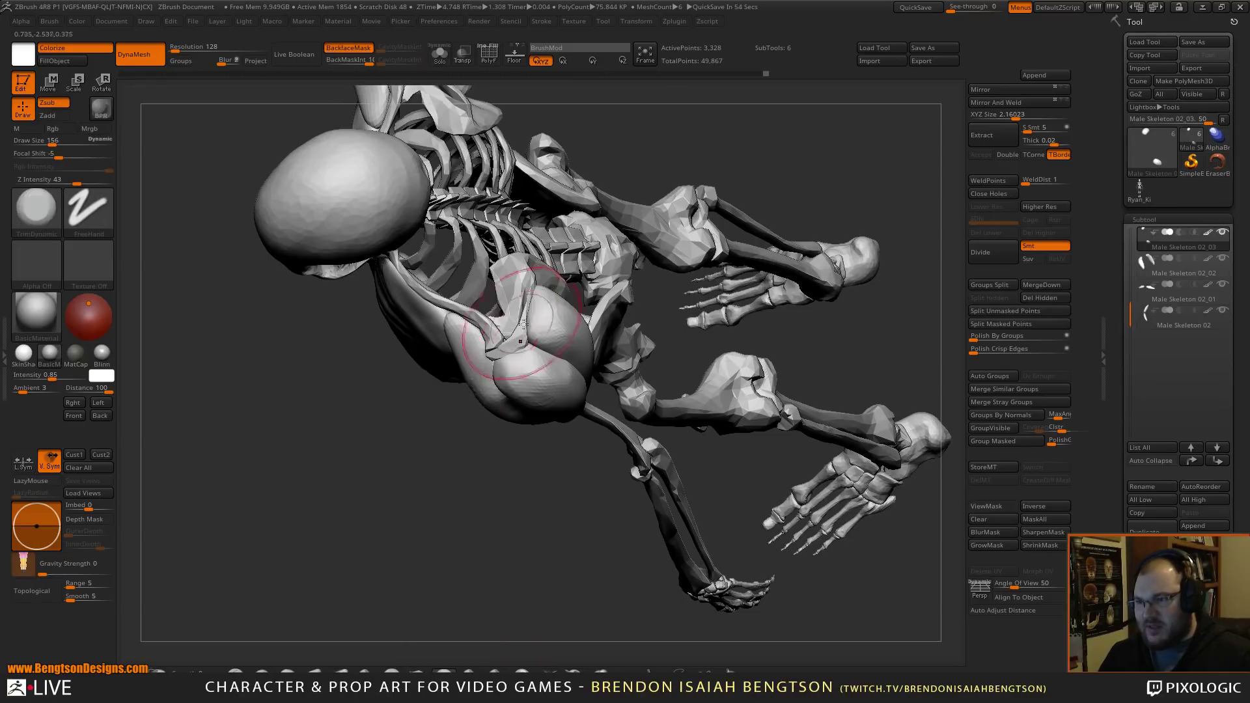
key("space")
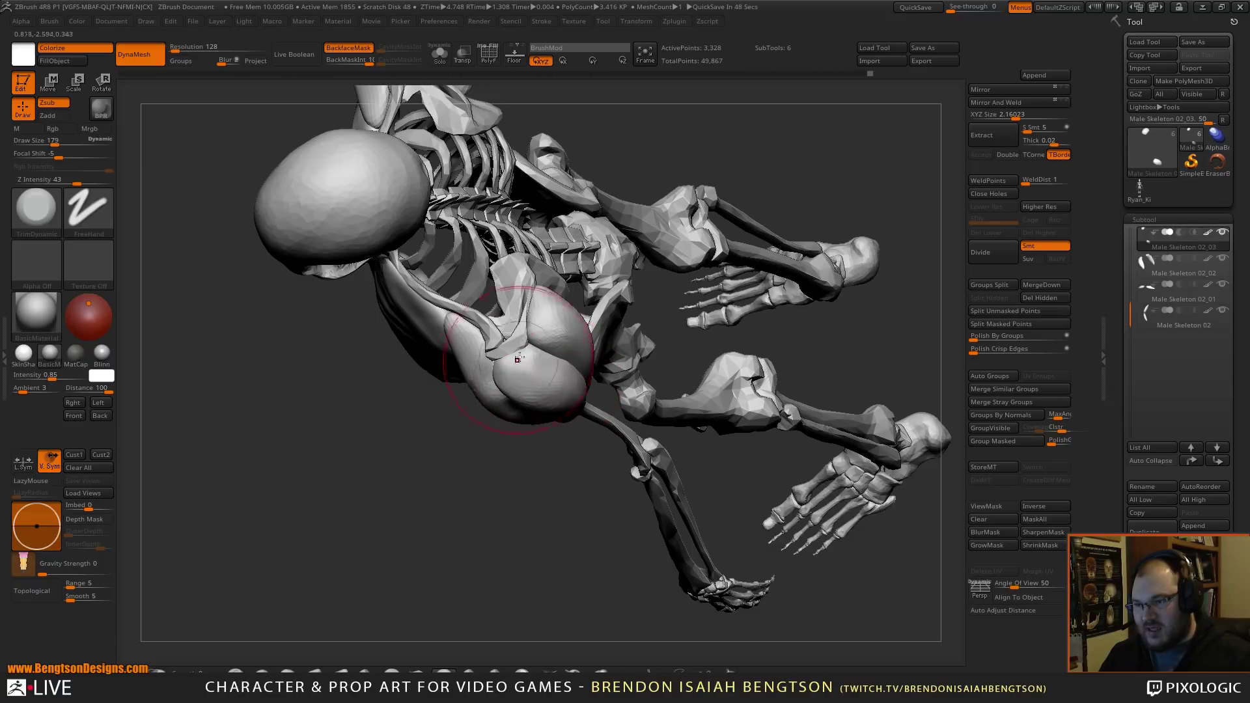
mouse_move(534, 345)
left_mouse_down()
mouse_move(515, 368)
mouse_move(542, 384)
mouse_move(599, 366)
mouse_move(697, 377)
mouse_move(764, 282)
mouse_move(572, 312)
mouse_move(502, 229)
mouse_move(545, 358)
left_mouse_up()
- Select the rear deltoid subtool and adjust its top edge along the scapula spine with Move Topological at draw size 43
left_click(572, 313, "alt")
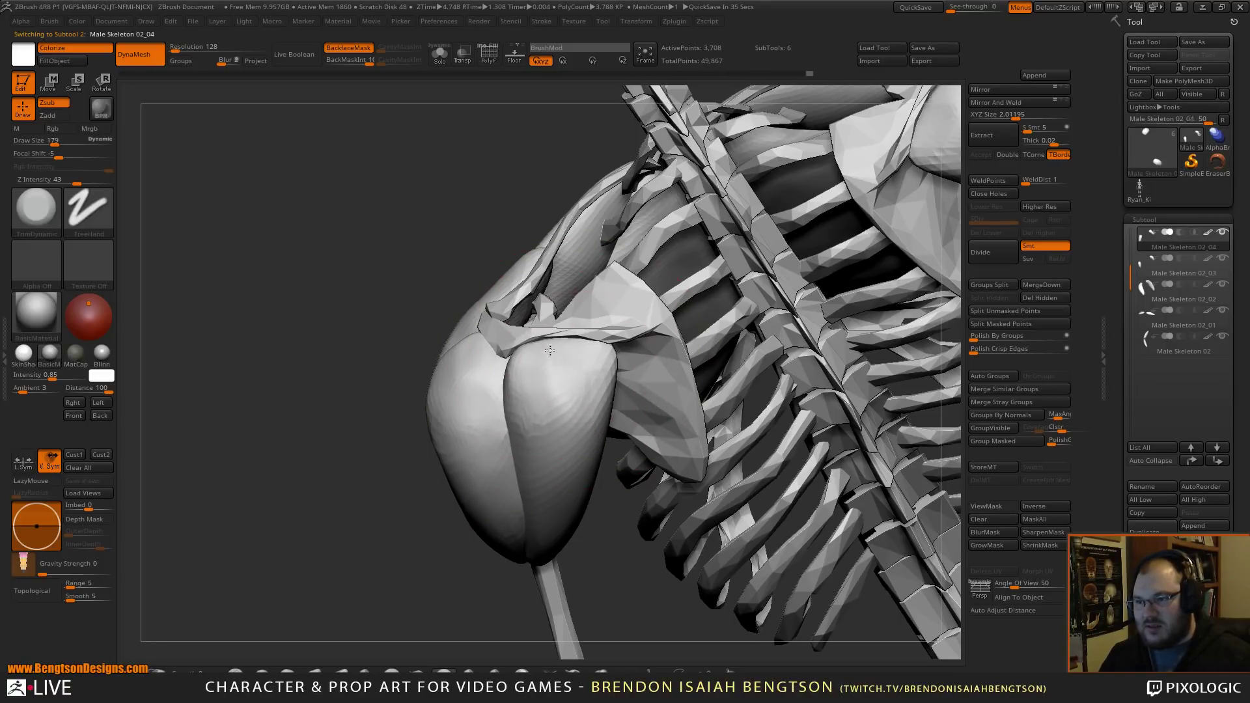
key("b")
key("m")
key("t")
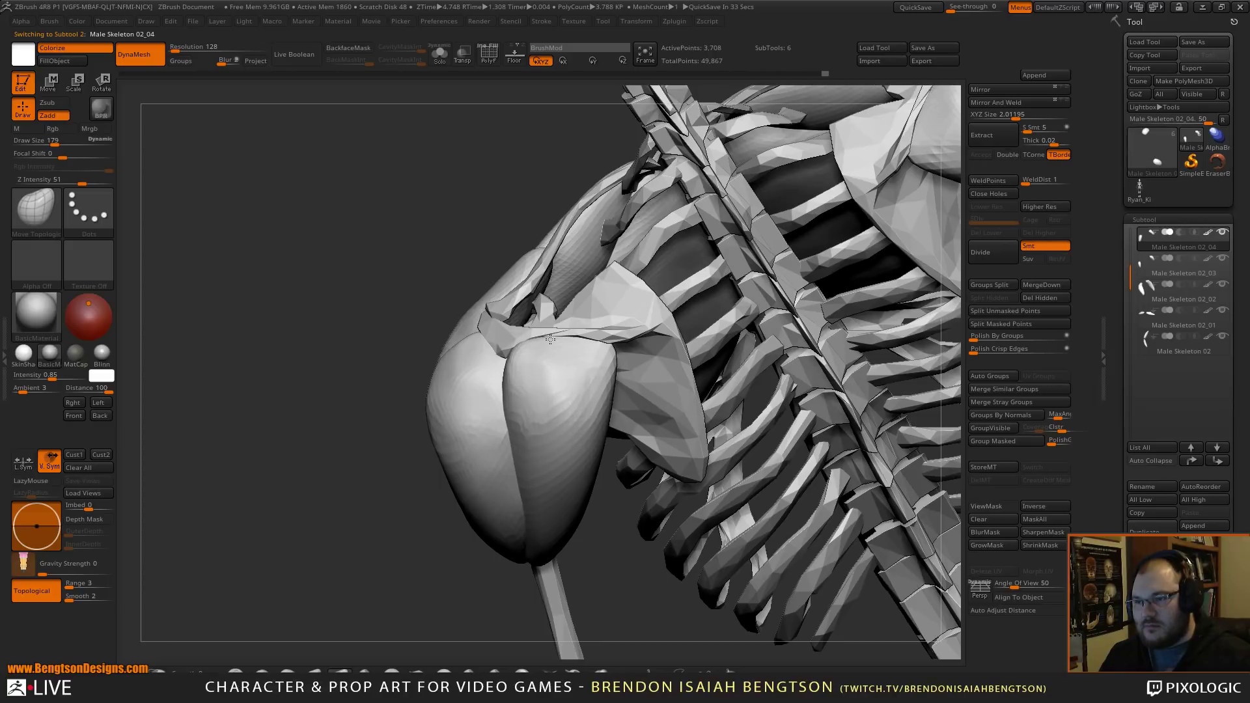
key("space")
left_click_drag(518, 334, 496, 332)
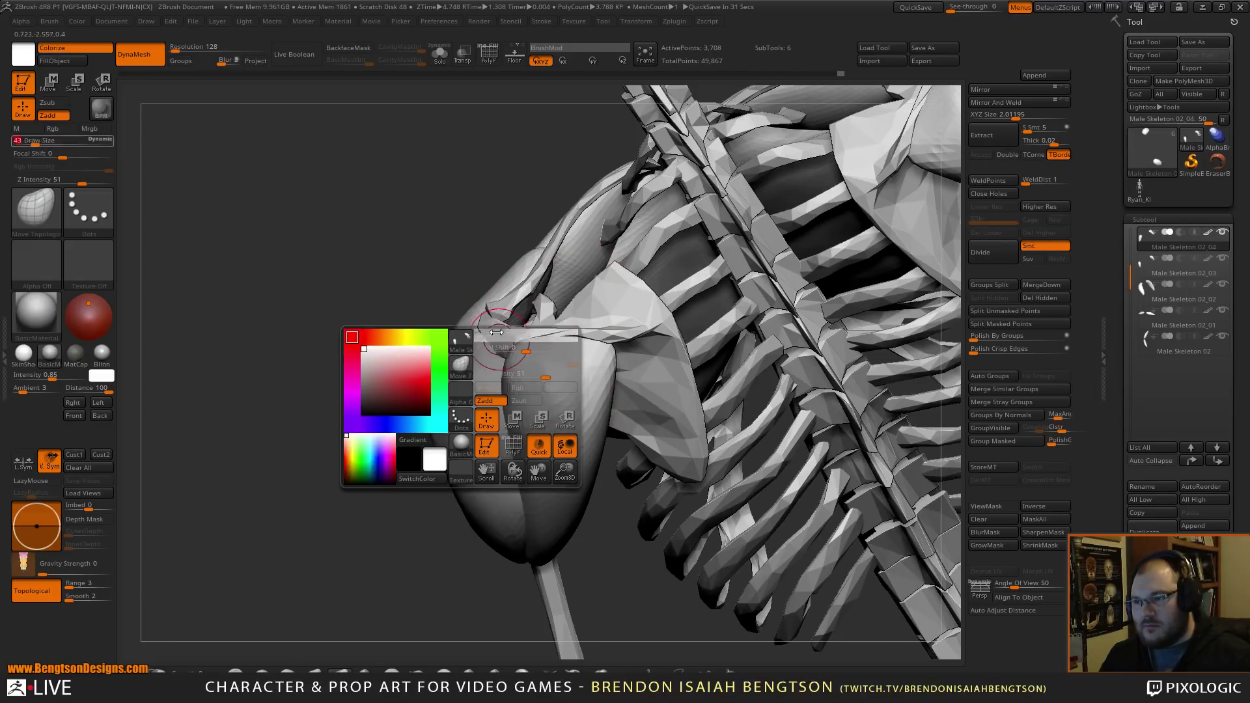
right_click_drag(496, 332, 516, 304)
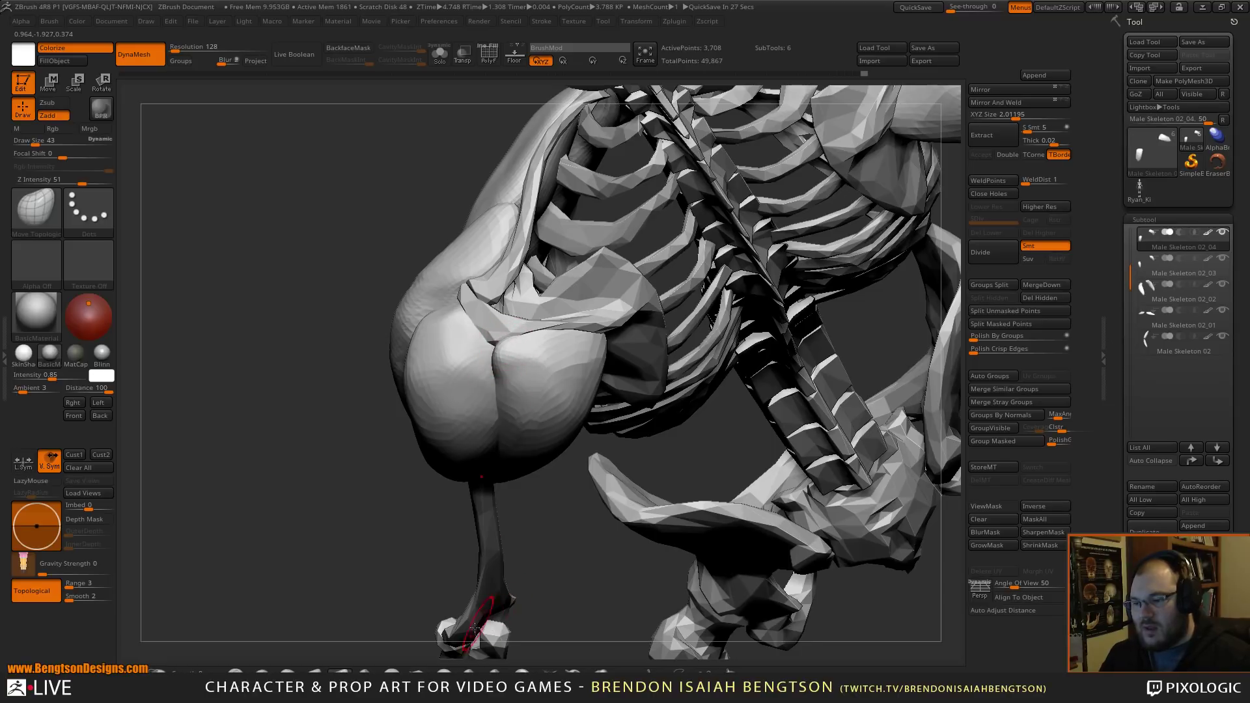
key("b")
key("t")
key("d")
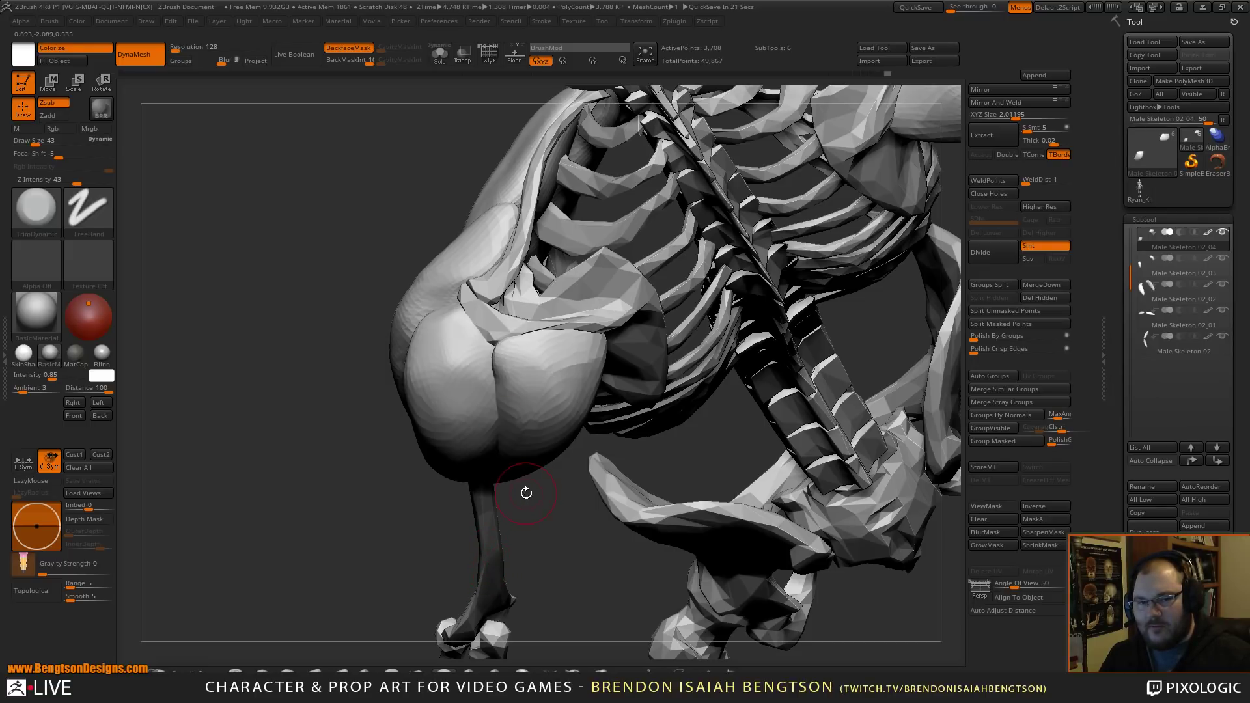
- Shape the rear deltoids' upper front edges against the outer deltoids with Move Topological at draw size 55
mouse_move(515, 522)
left_mouse_down()
mouse_move(542, 248)
mouse_move(545, 314)
left_mouse_up()
key("b")
key("m")
key("t")
key("space")
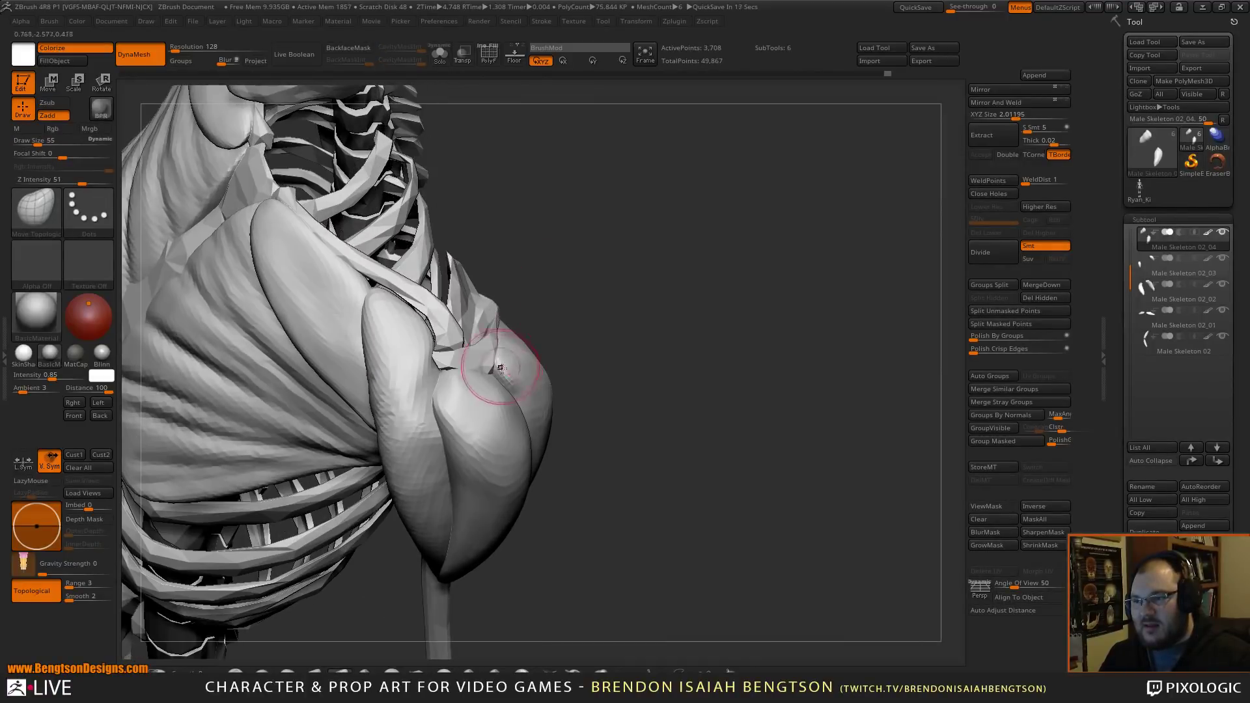
mouse_move(677, 342)
left_mouse_down()
mouse_move(557, 404)
mouse_move(499, 376)
mouse_move(522, 390)
left_mouse_up()
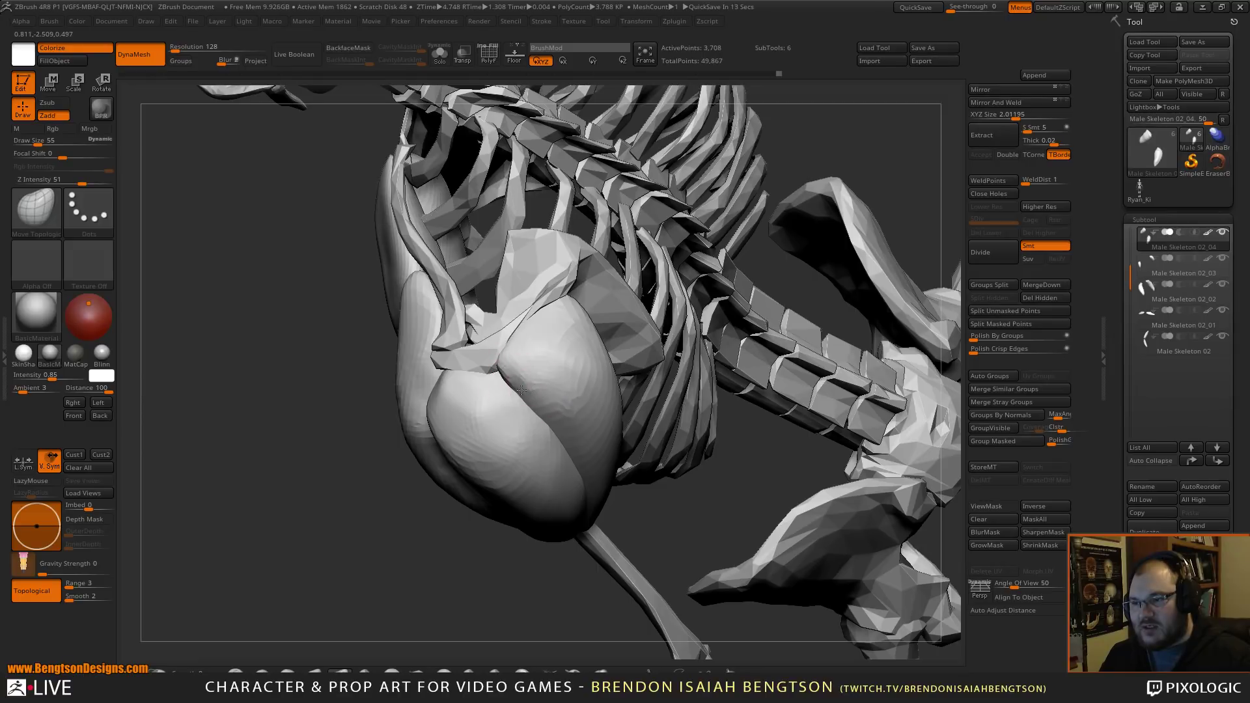
mouse_move(521, 390)
right_mouse_down()
mouse_move(608, 396)
mouse_move(691, 290)
mouse_move(692, 335)
mouse_move(611, 339)
mouse_move(575, 427)
mouse_move(577, 477)
mouse_move(550, 432)
mouse_move(562, 386)
mouse_move(522, 508)
right_mouse_up()
- Reshape the rear deltoids' overall silhouette and lower ends from behind with Move Topological at draw size 198
key("space")
left_click_drag(516, 308, 539, 313)
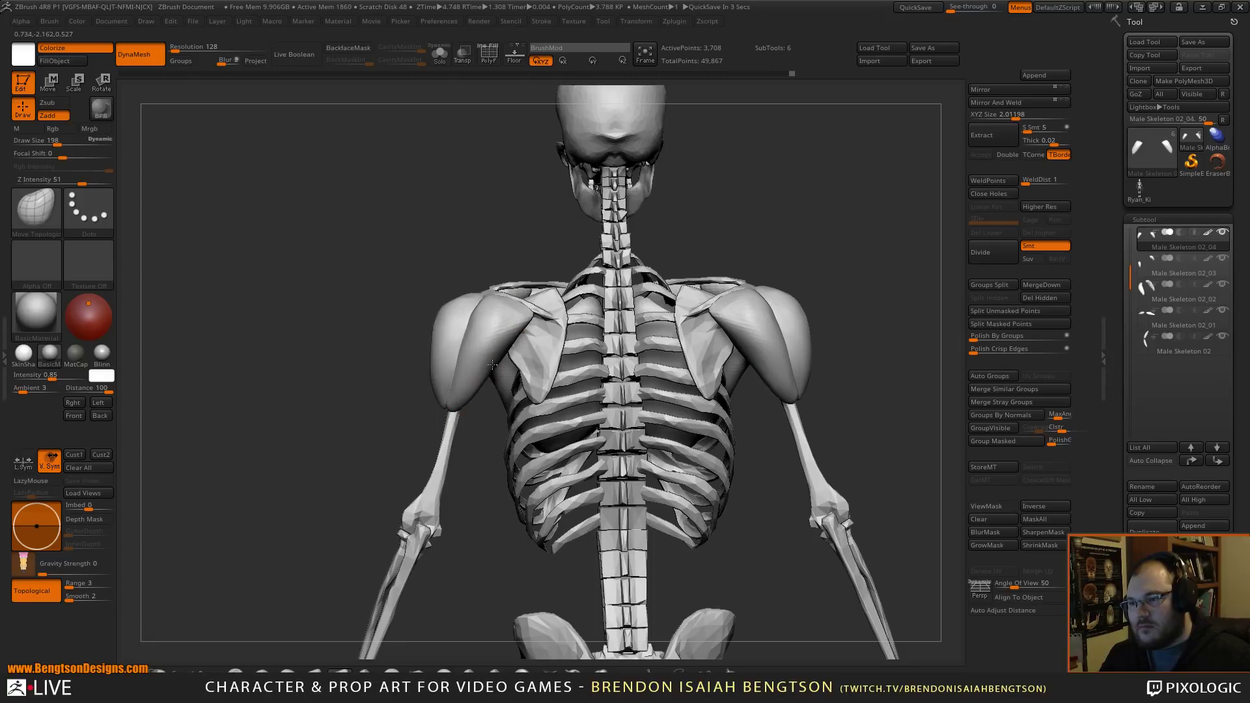
mouse_move(466, 349)
left_mouse_down()
mouse_move(446, 376)
mouse_move(450, 405)
left_mouse_up()
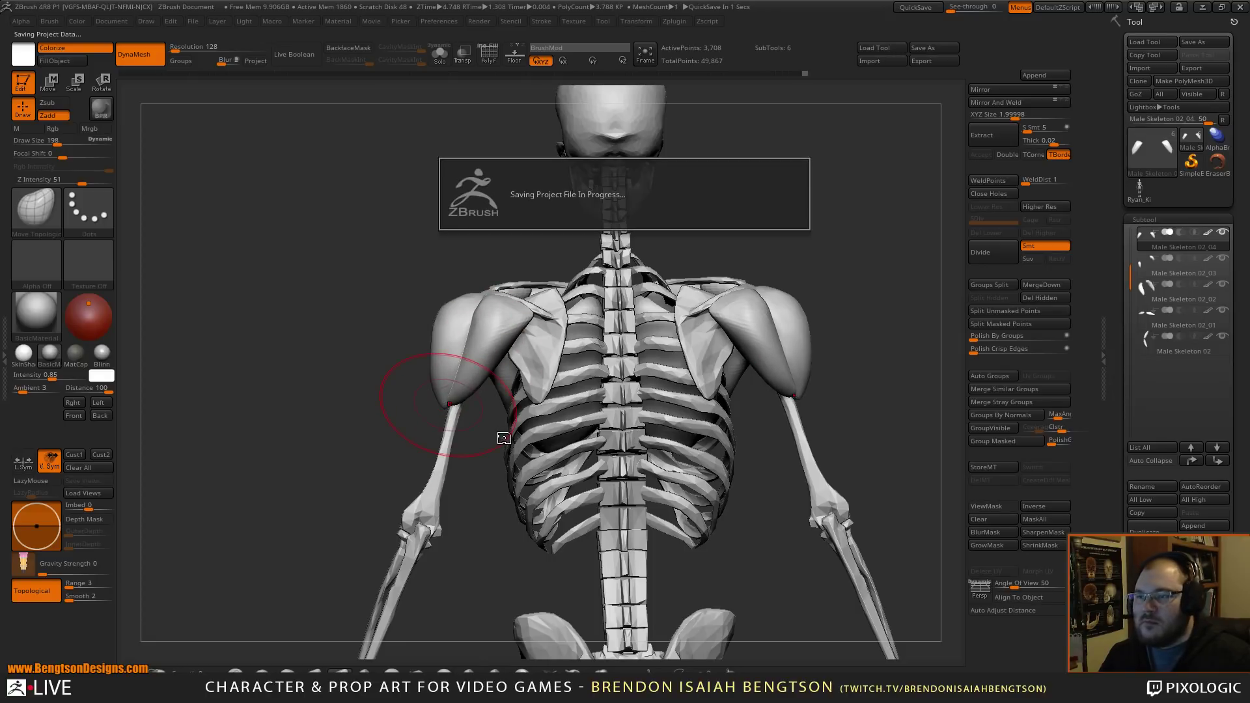
left_click_drag(502, 483, 618, 314)
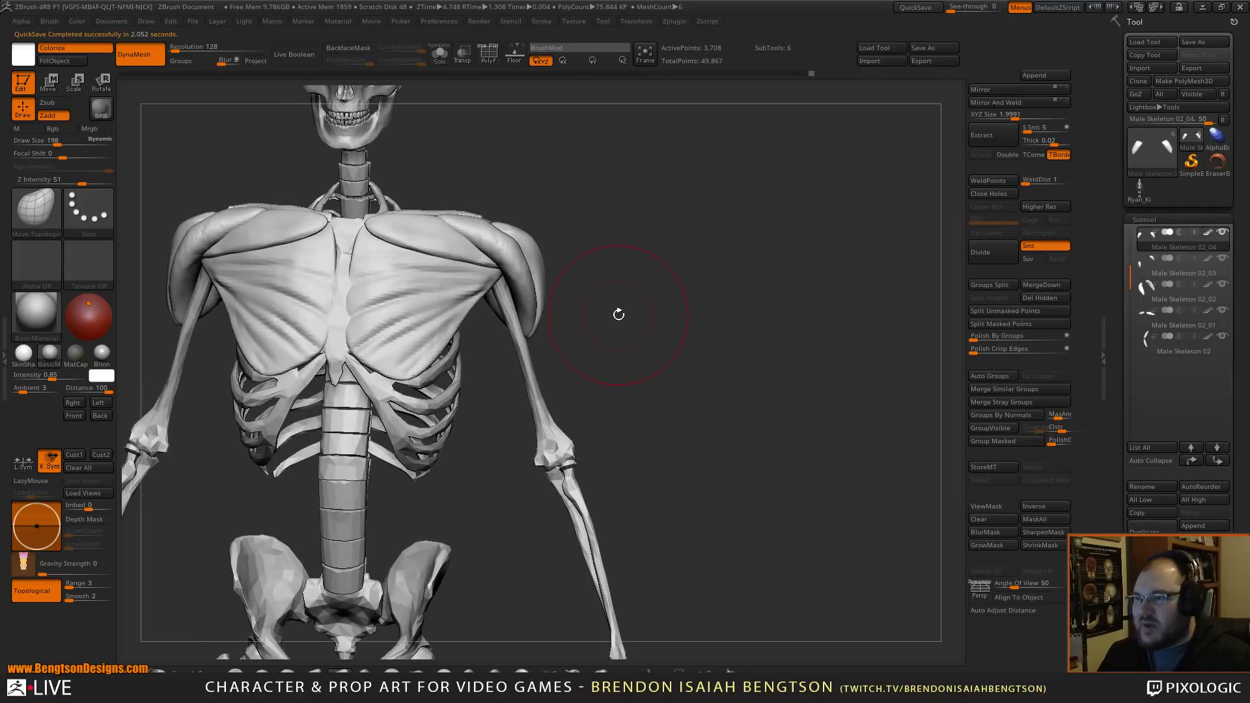
- Switch to Firefox, remove the deltoid filter from the muscle anatomy image search and filter it by biceps brachii
left_click_drag(0, 103, 851, 47)
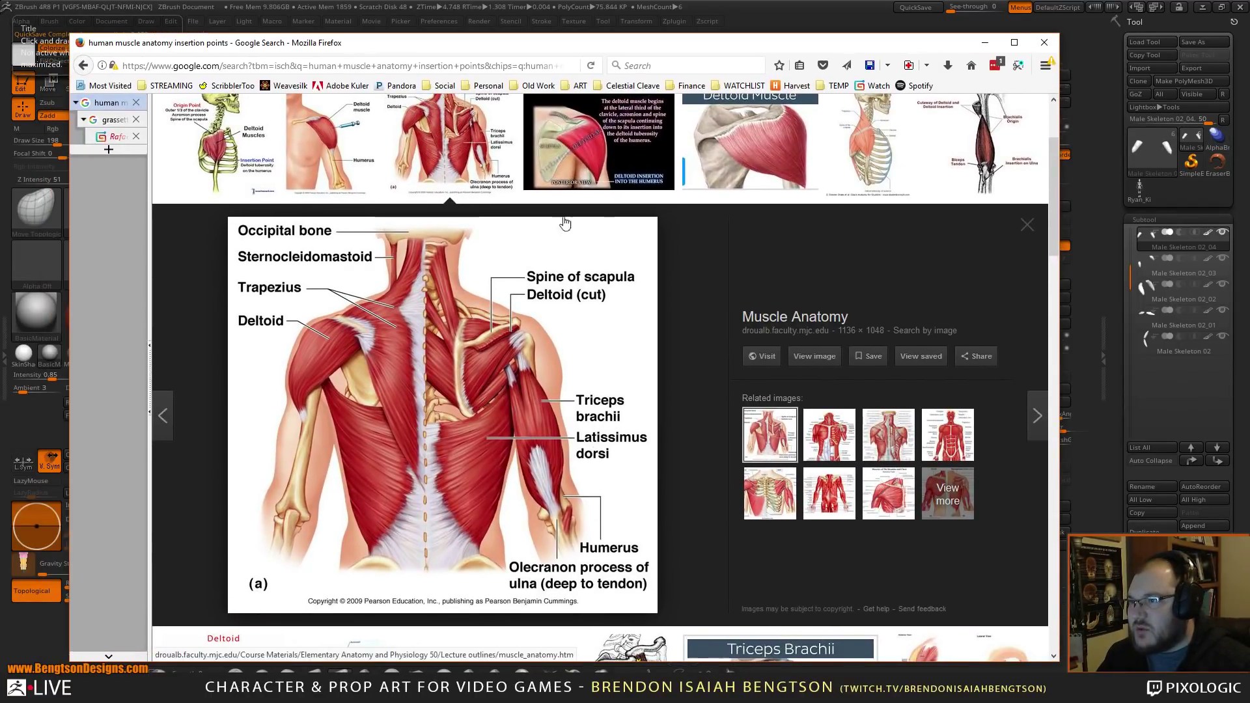
scroll(423, 203, "up", 3)
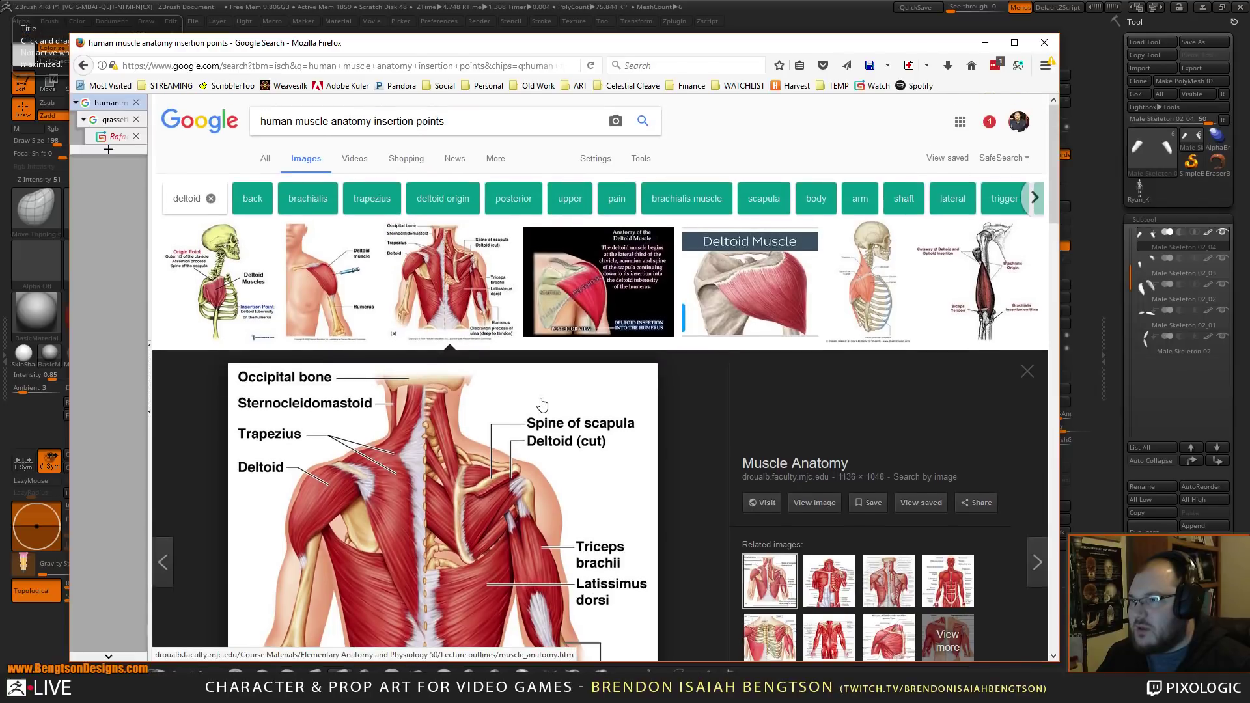
left_click(210, 199)
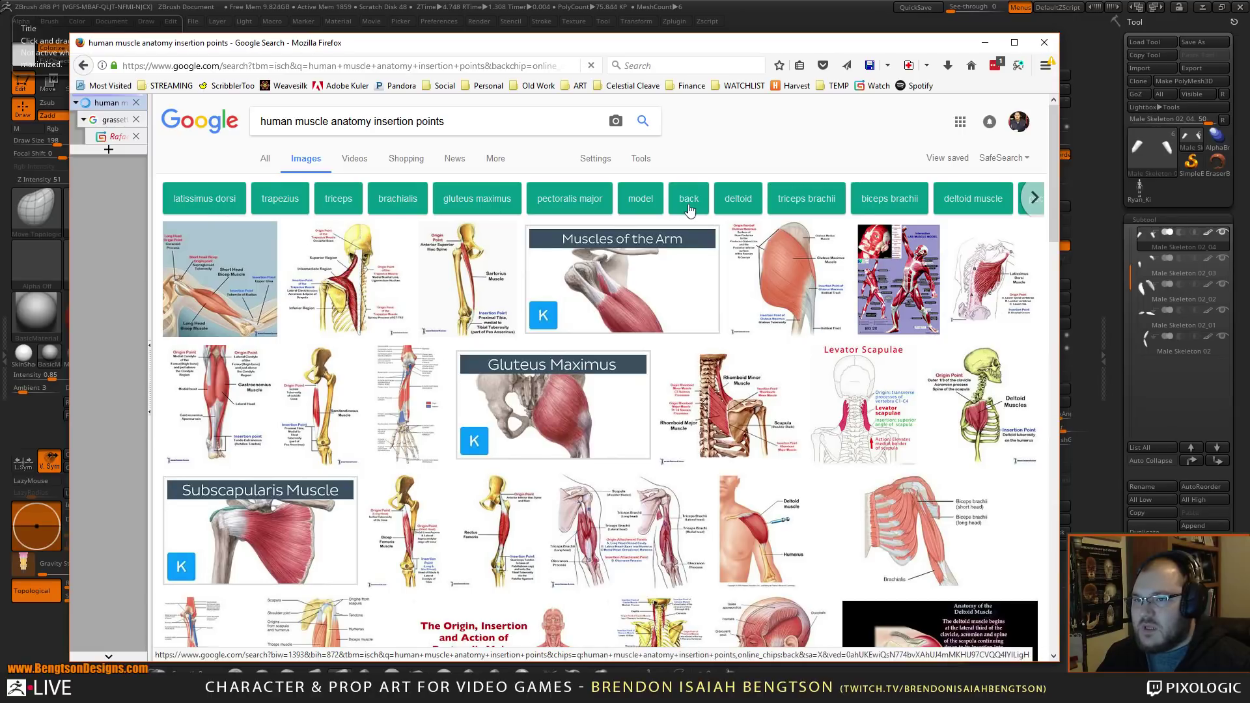
left_click(899, 215)
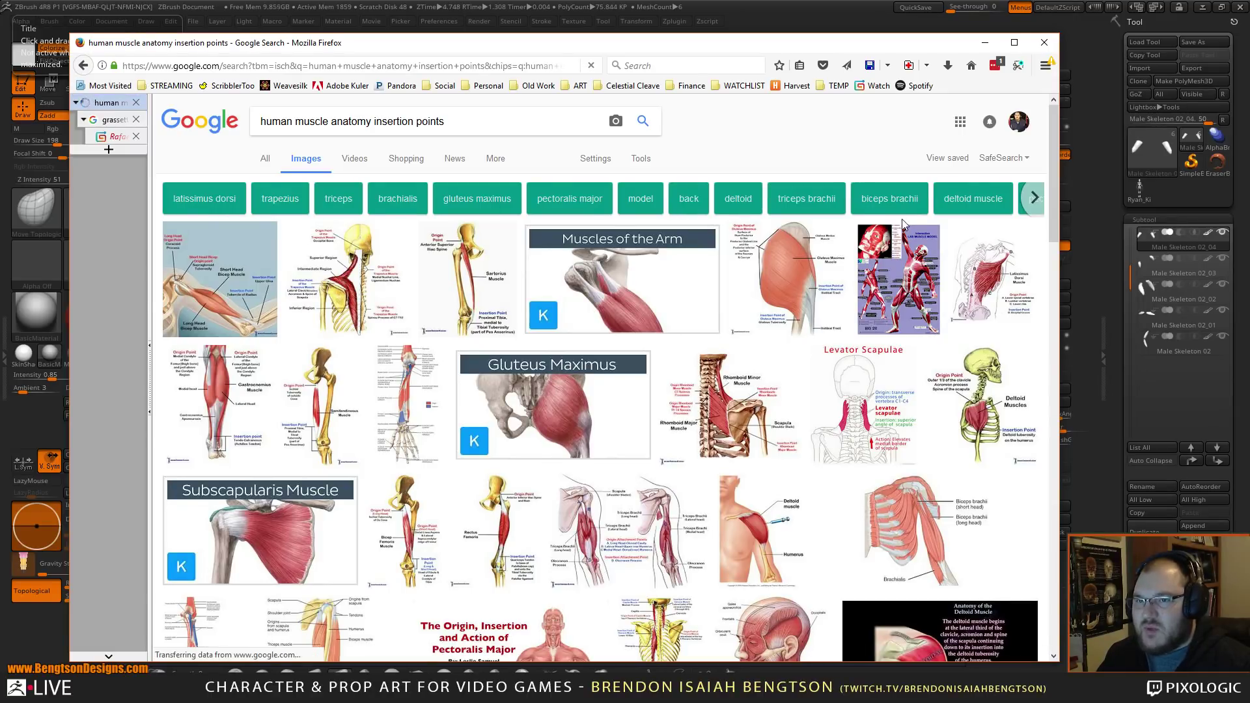
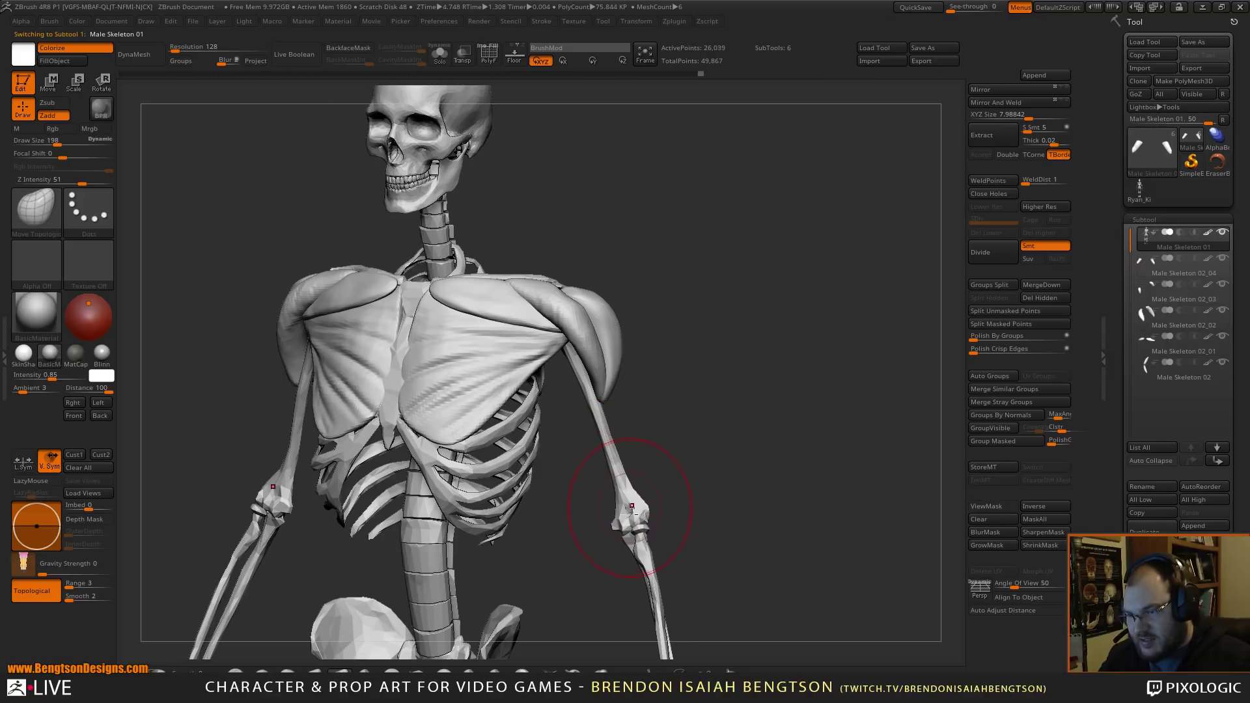
- Insert mirrored IMM Primitives spheres on the skeleton's upper arms and split the unmasked points into a separate subtool
key("b")
key("i")
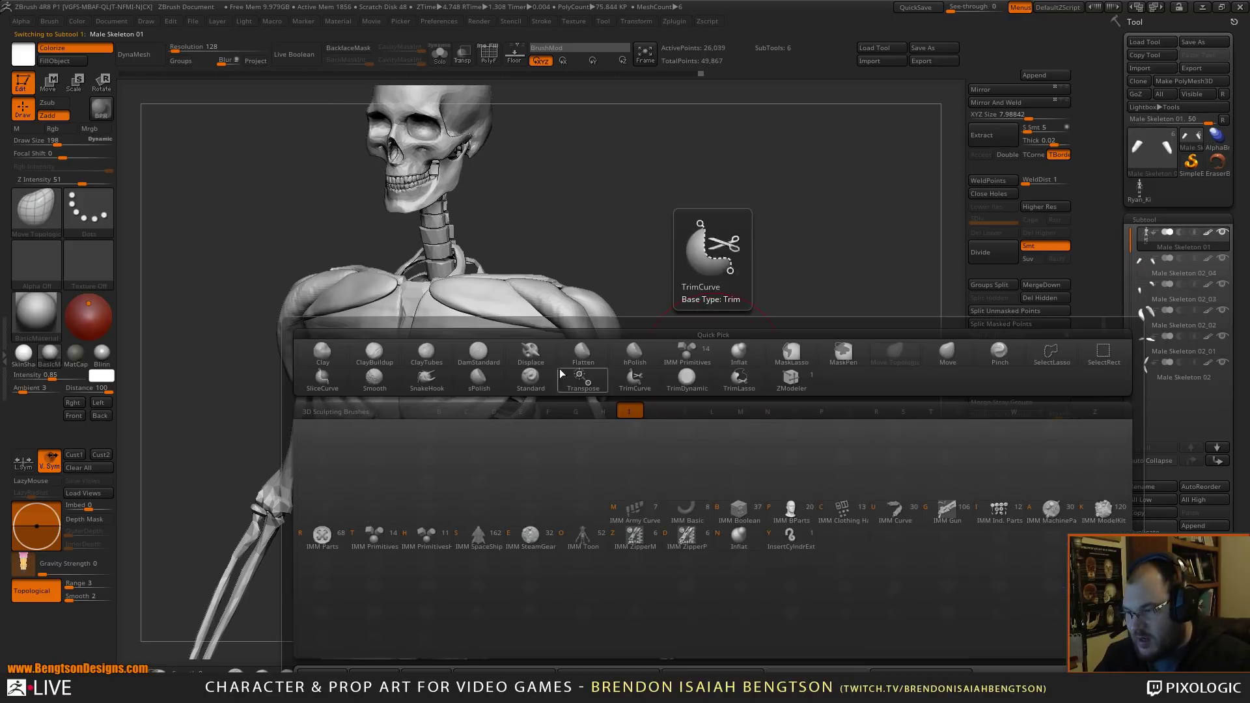
left_click(375, 540)
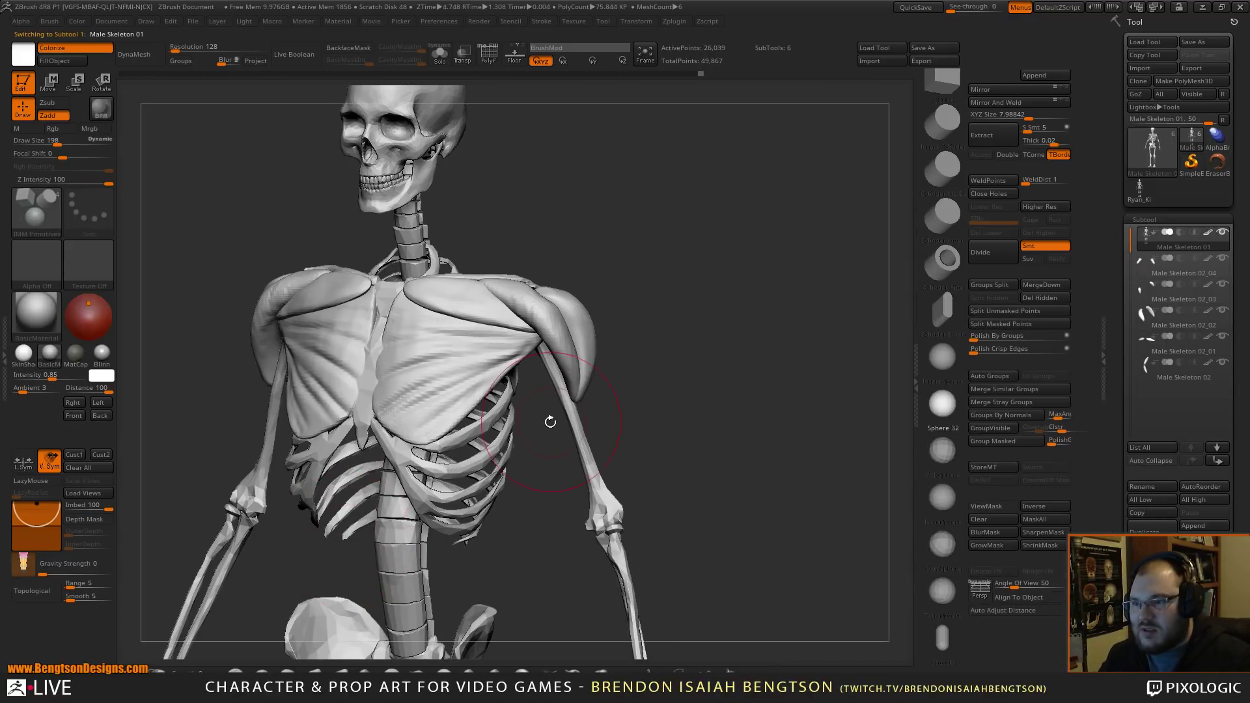
left_click_drag(578, 431, 590, 466)
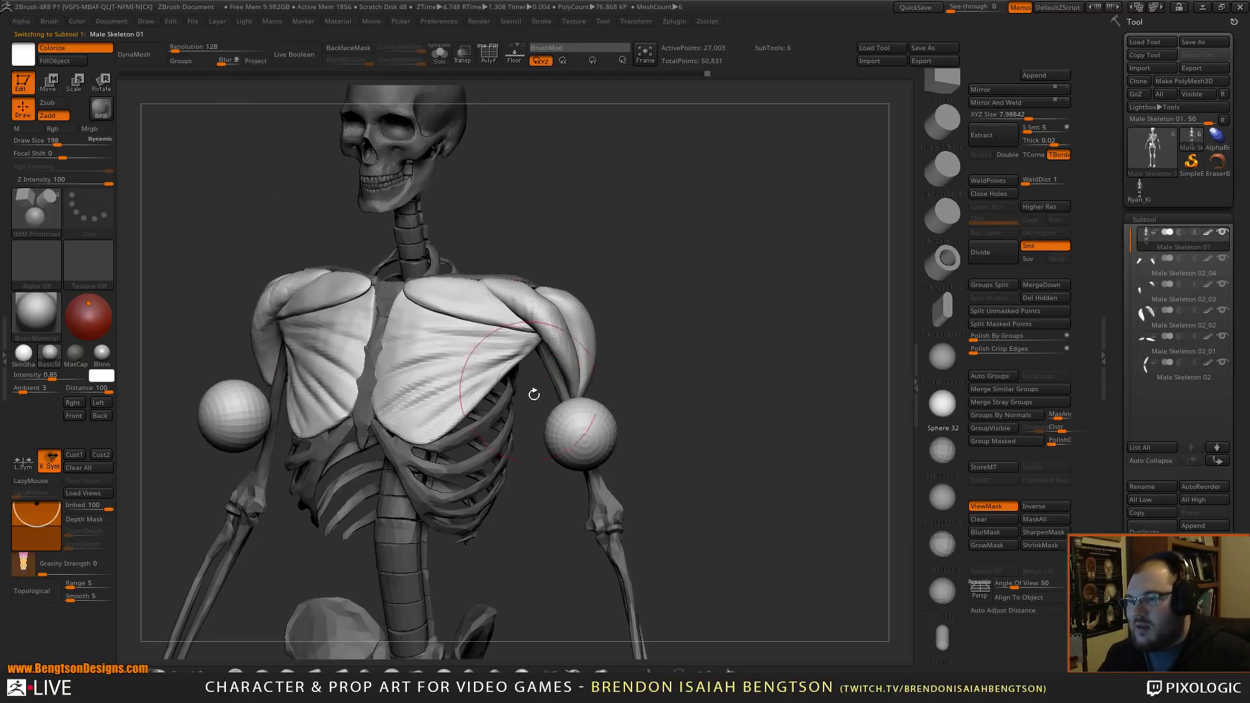
left_click(983, 310)
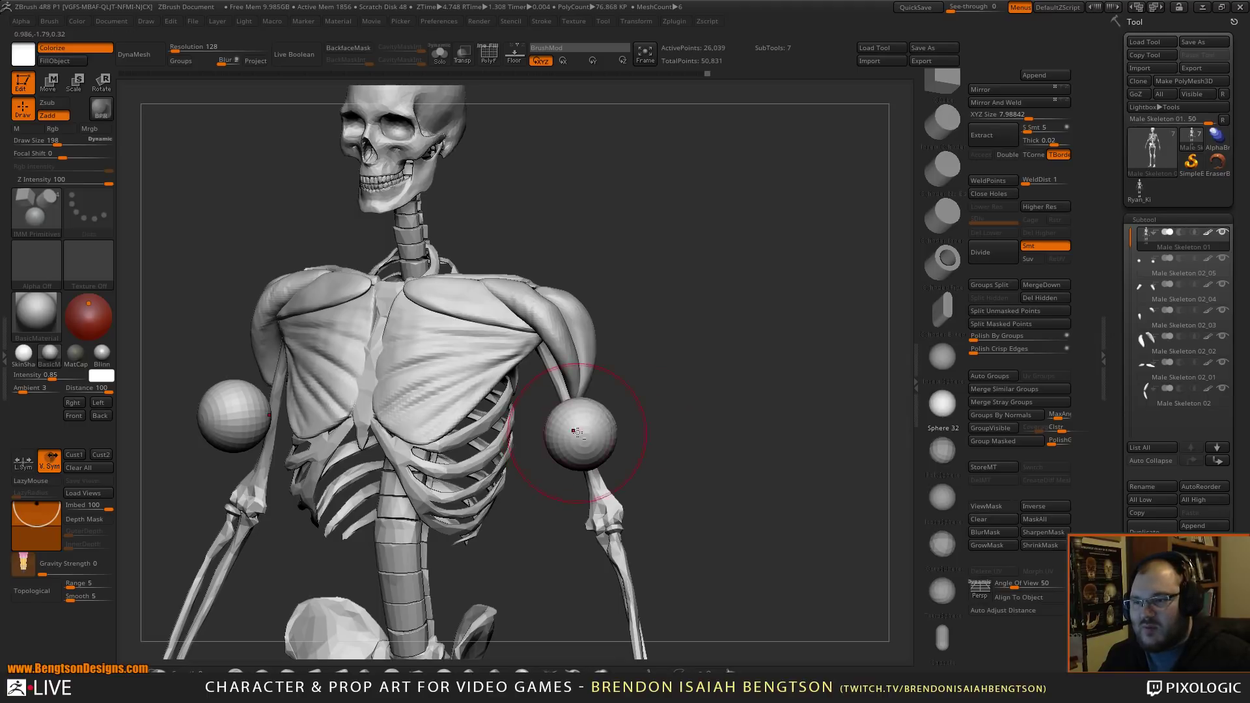
left_click_drag(668, 287, 714, 282)
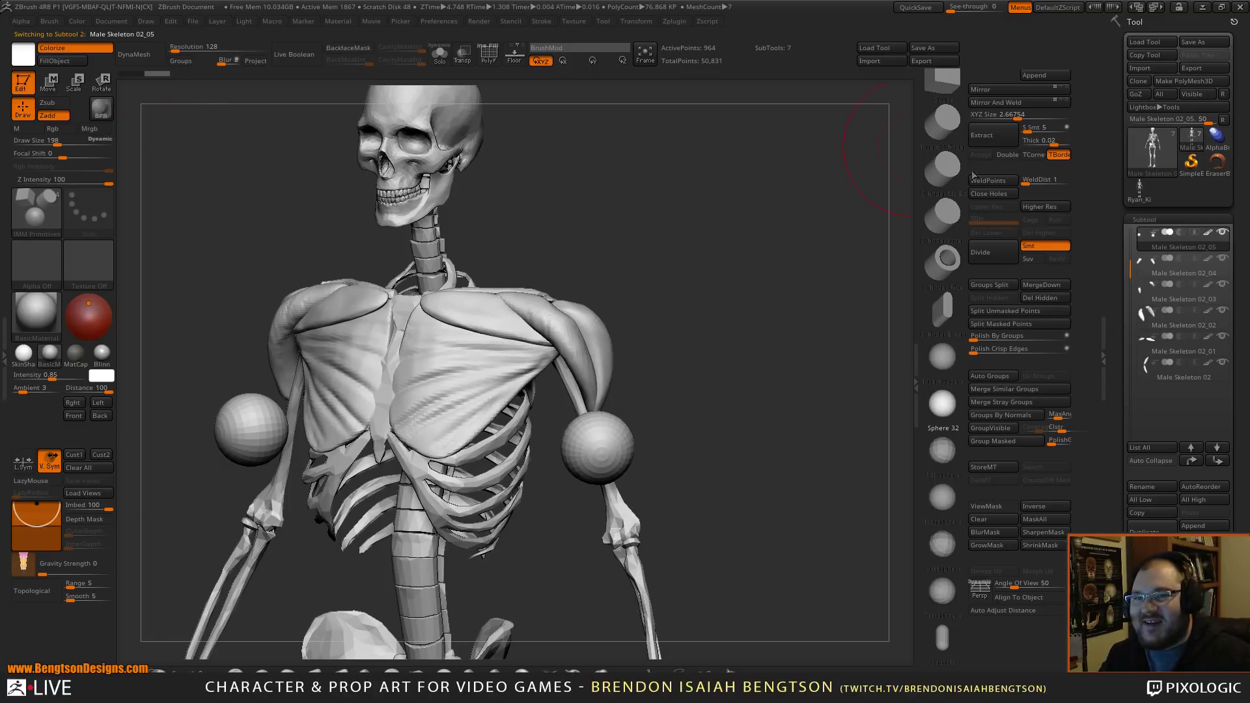
- Convert the upper-arm spheres to DynaMesh at resolution 128 and select the Move Topological brush at draw size 244
left_click(1011, 114)
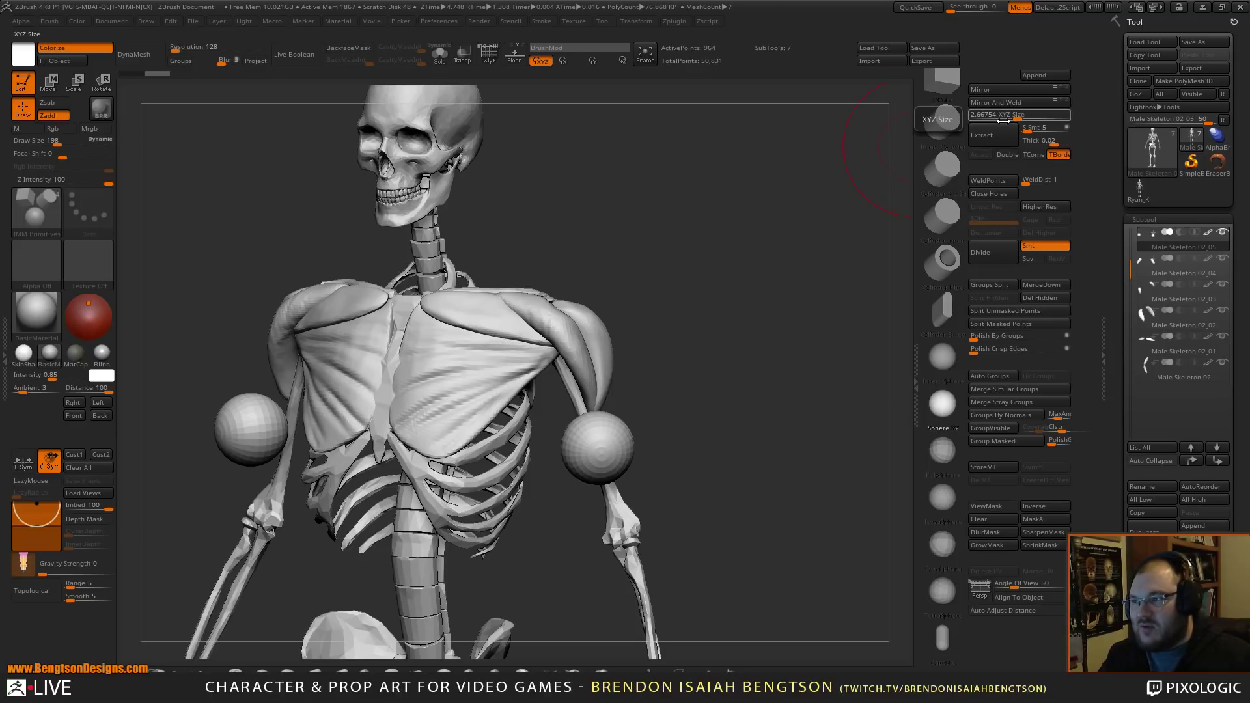
mouse_move(776, 319)
left_mouse_down()
mouse_move(785, 374)
mouse_move(766, 450)
mouse_move(779, 313)
mouse_move(795, 332)
left_mouse_up()
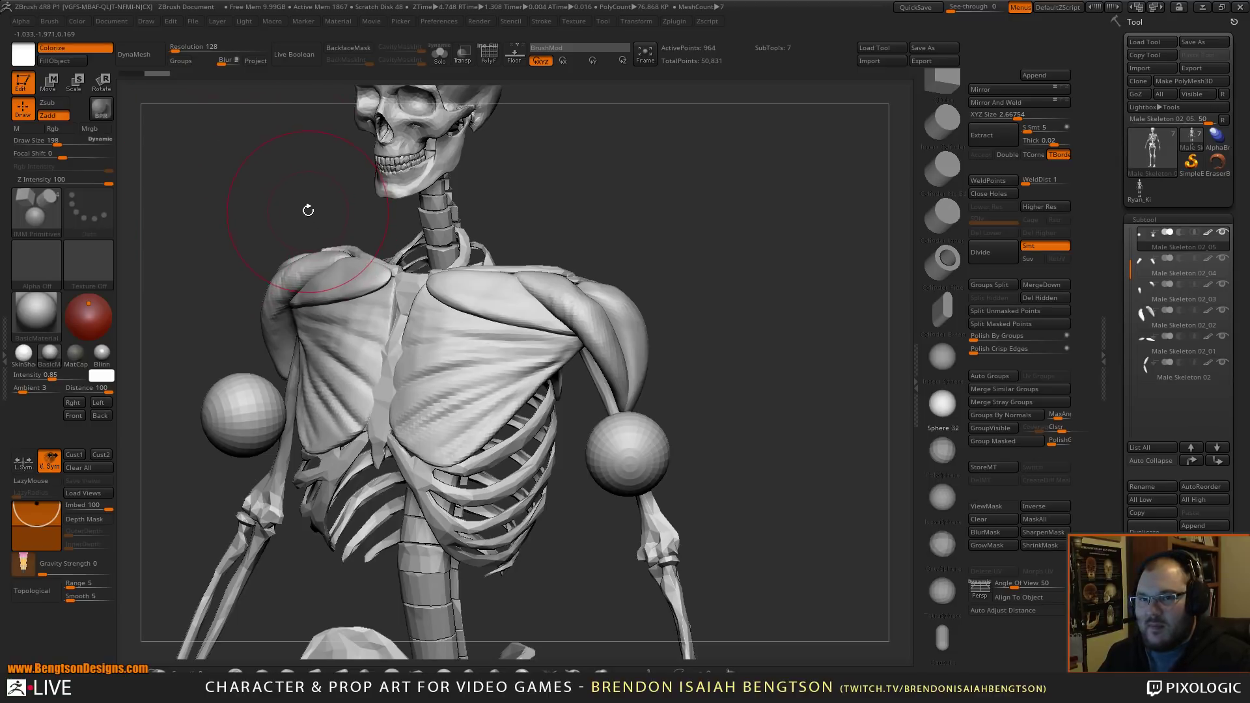
left_click(140, 55)
left_click_drag(729, 353, 625, 384)
key("b")
key("m")
key("t")
scroll(587, 440, "down", 1)
left_click_drag(587, 439, 608, 428)
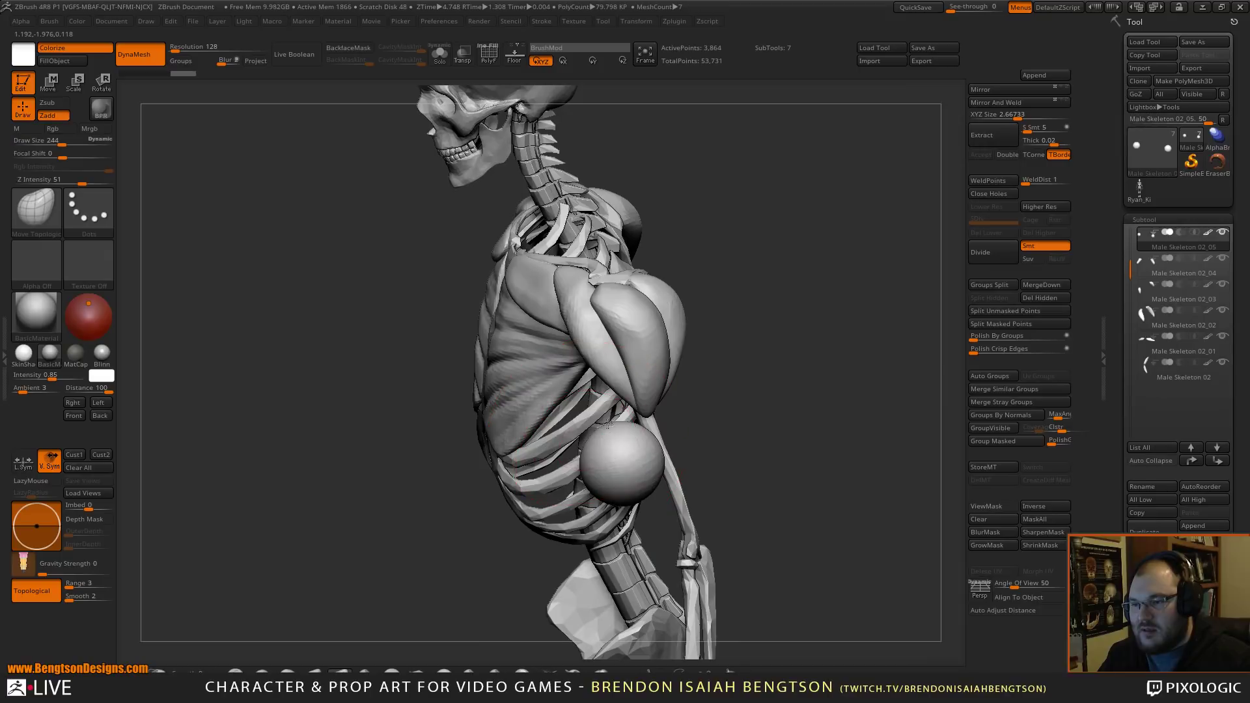
- Stretch the spheres into long biceps forms reaching from beneath the front deltoids down to the elbows
left_click_drag(595, 364, 577, 298)
left_click_drag(770, 413, 840, 369)
mouse_move(567, 344)
left_mouse_down()
mouse_move(529, 364)
mouse_move(565, 399)
mouse_move(548, 414)
left_mouse_up()
mouse_move(600, 397)
left_mouse_down()
mouse_move(586, 406)
mouse_move(593, 431)
mouse_move(578, 471)
mouse_move(554, 391)
mouse_move(615, 593)
left_mouse_up()
mouse_move(635, 596)
left_mouse_down()
mouse_move(671, 506)
mouse_move(649, 519)
left_mouse_up()
left_click_drag(603, 565, 662, 671)
left_click_drag(554, 618, 742, 604)
left_click_drag(742, 604, 688, 229, "alt")
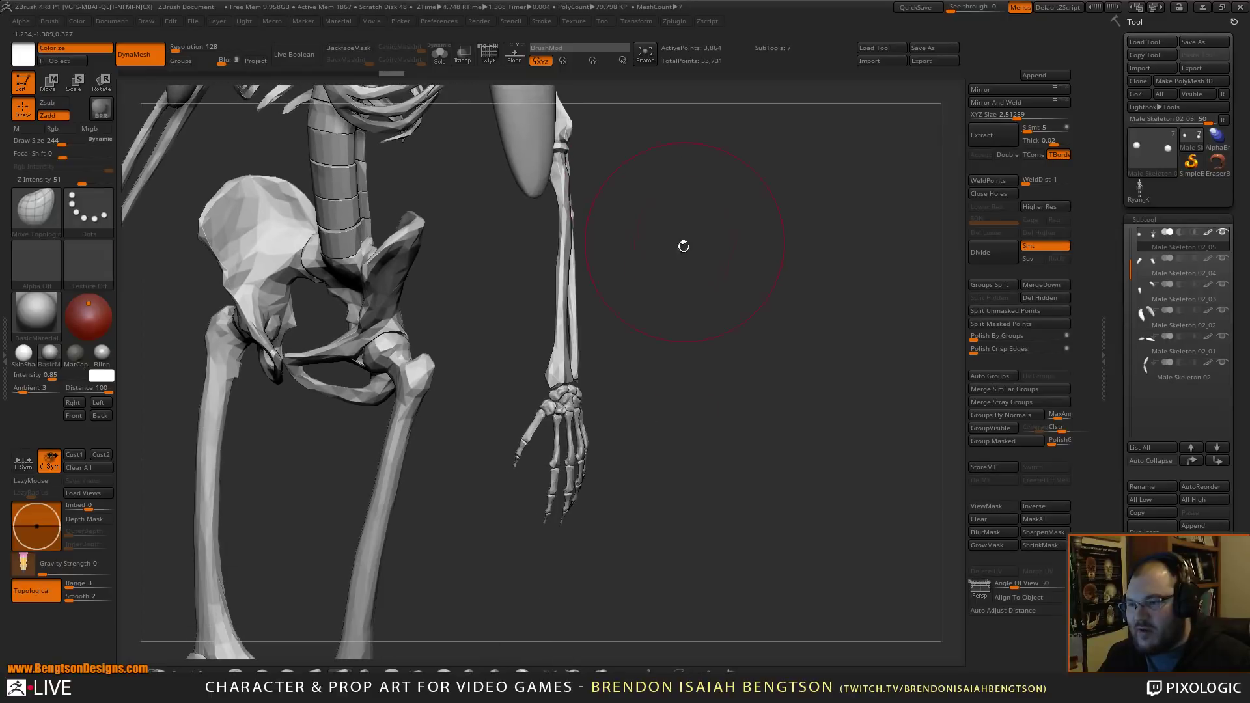
left_click_drag(664, 270, 650, 399)
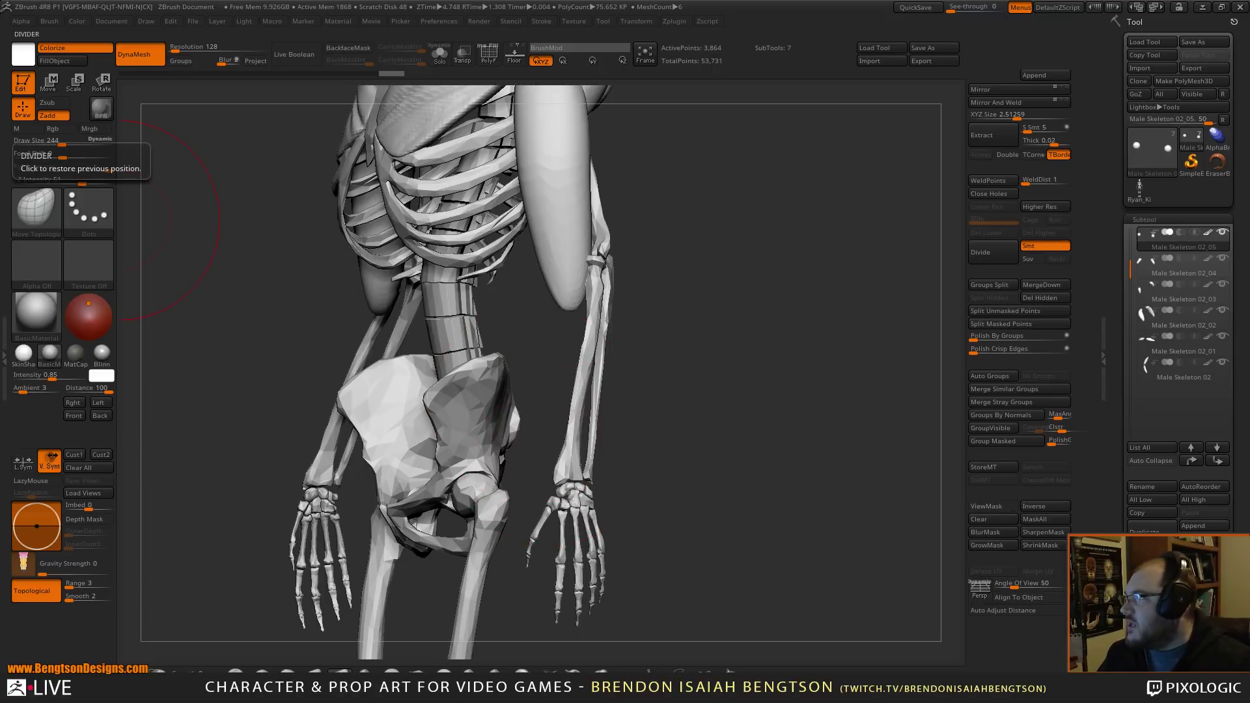
- Switch to Firefox, examine the biceps and brachialis illustration for attachment positions, and return to ZBrush
key("alt+Tab")
scroll(584, 497, "down", 2)
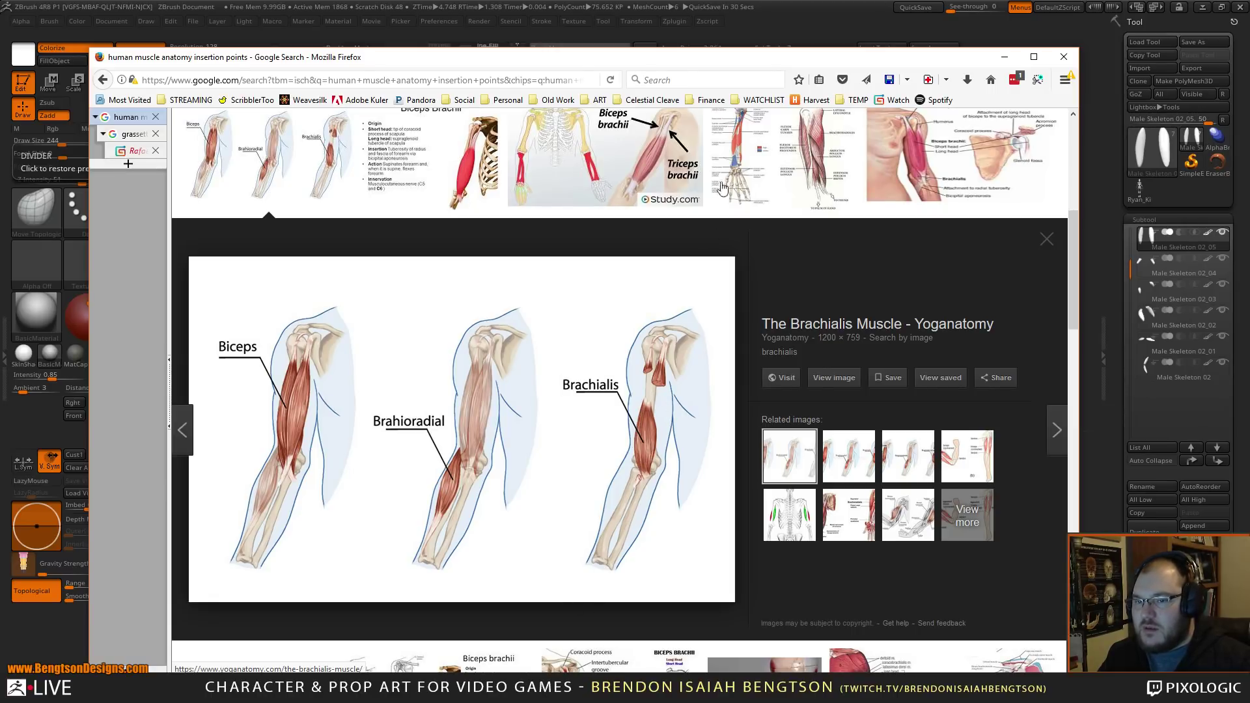
key("alt+Tab")
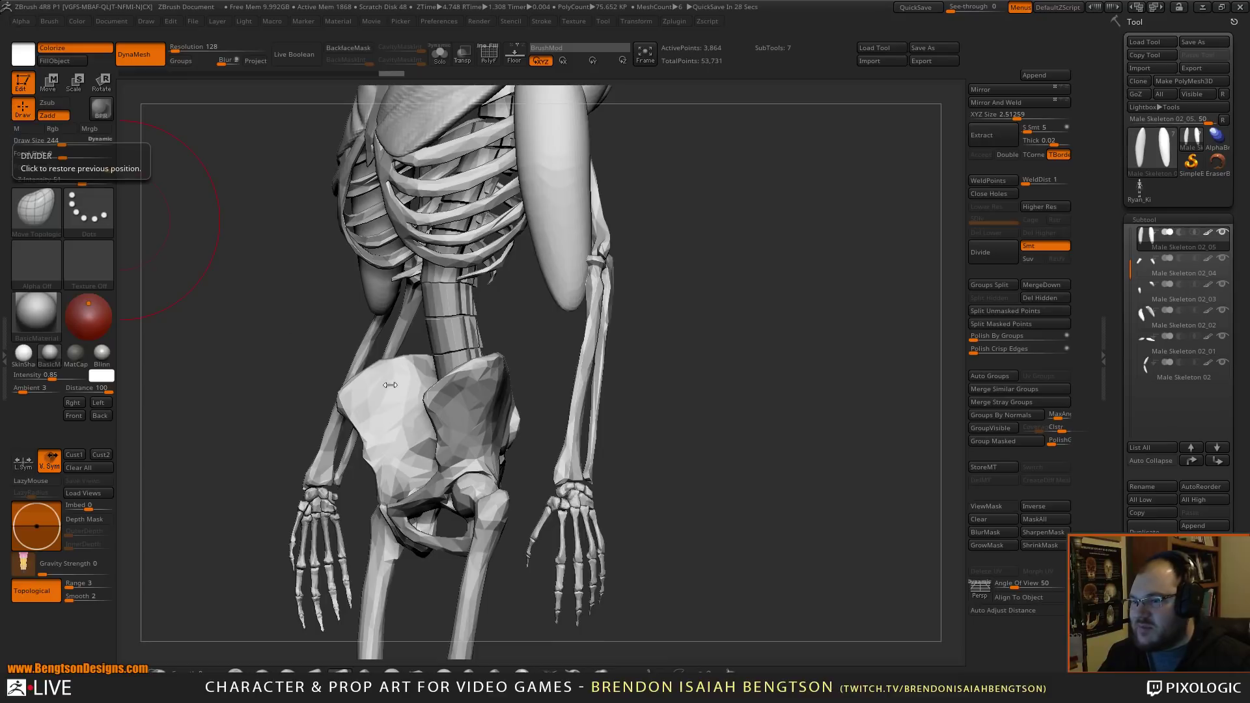
- Fit the biceps' lower ends against the elbow and upper forearm bones with Move Topological at draw size 244
left_click_drag(673, 408, 765, 387)
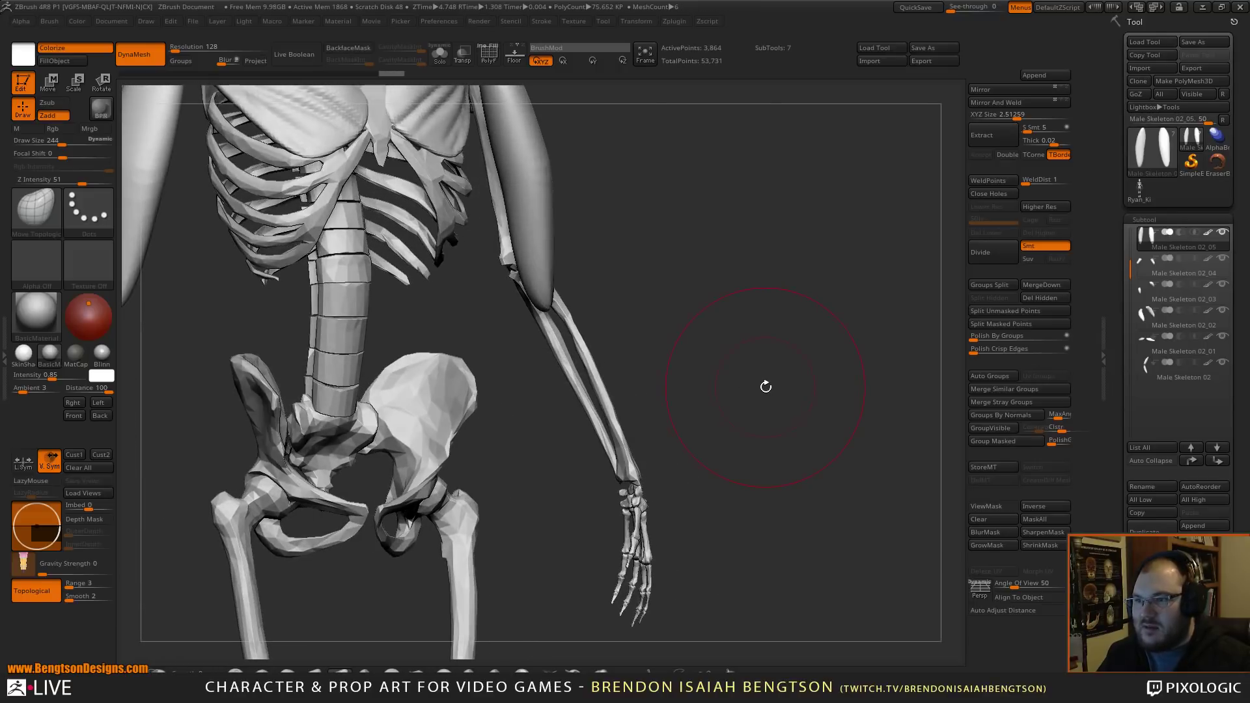
left_click_drag(634, 272, 579, 322)
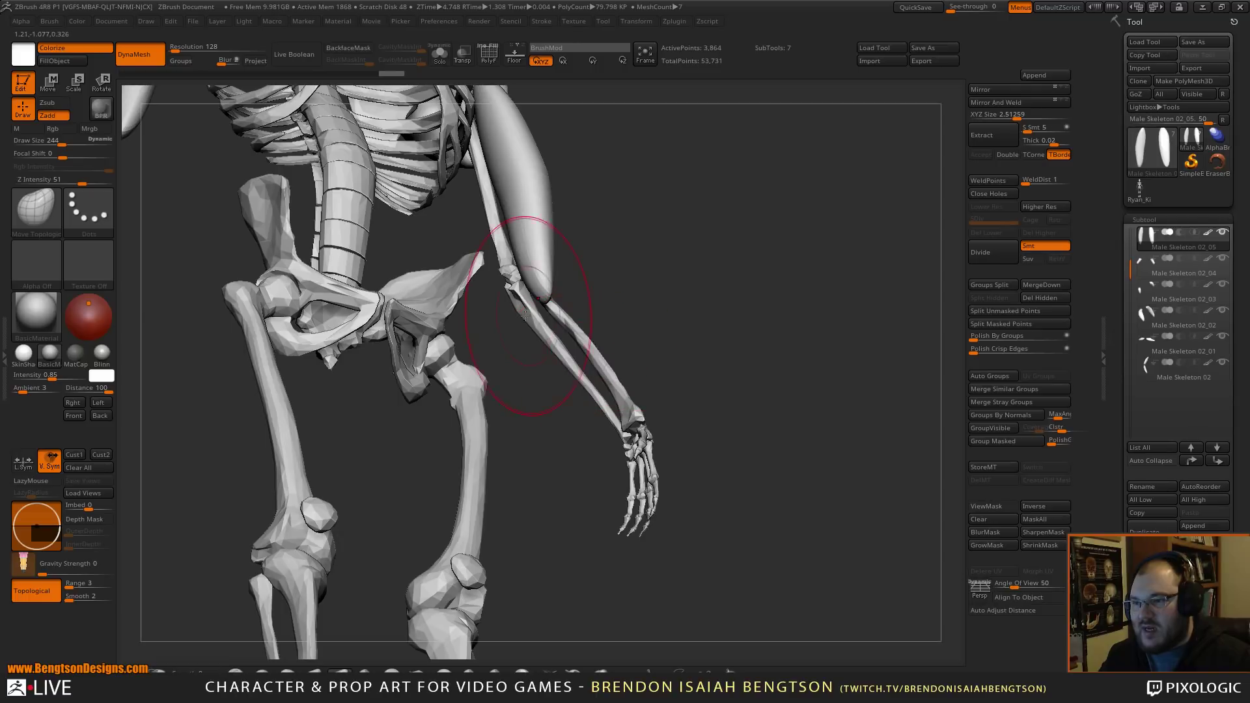
mouse_move(546, 255)
left_mouse_down()
mouse_move(533, 319)
mouse_move(583, 320)
mouse_move(590, 277)
left_mouse_up()
key("shift")
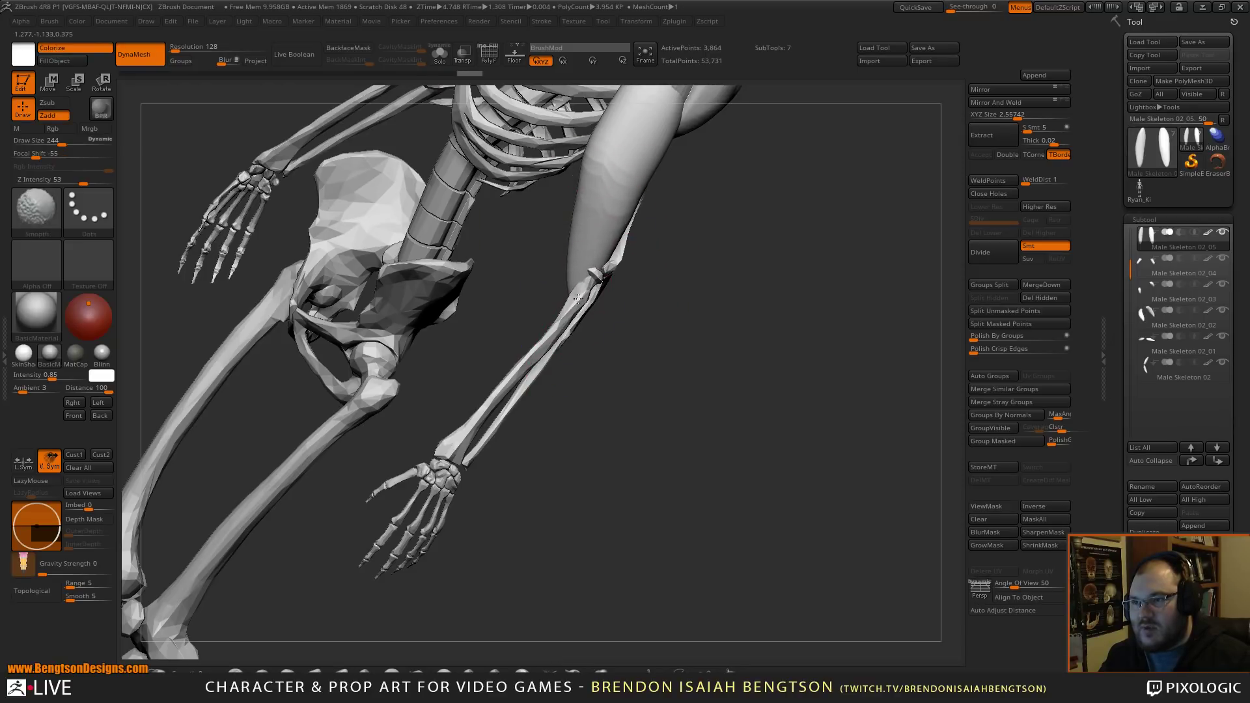
mouse_move(753, 265)
left_mouse_down()
mouse_move(748, 327)
mouse_move(797, 253)
mouse_move(807, 319)
mouse_move(780, 336)
mouse_move(780, 306)
left_mouse_up()
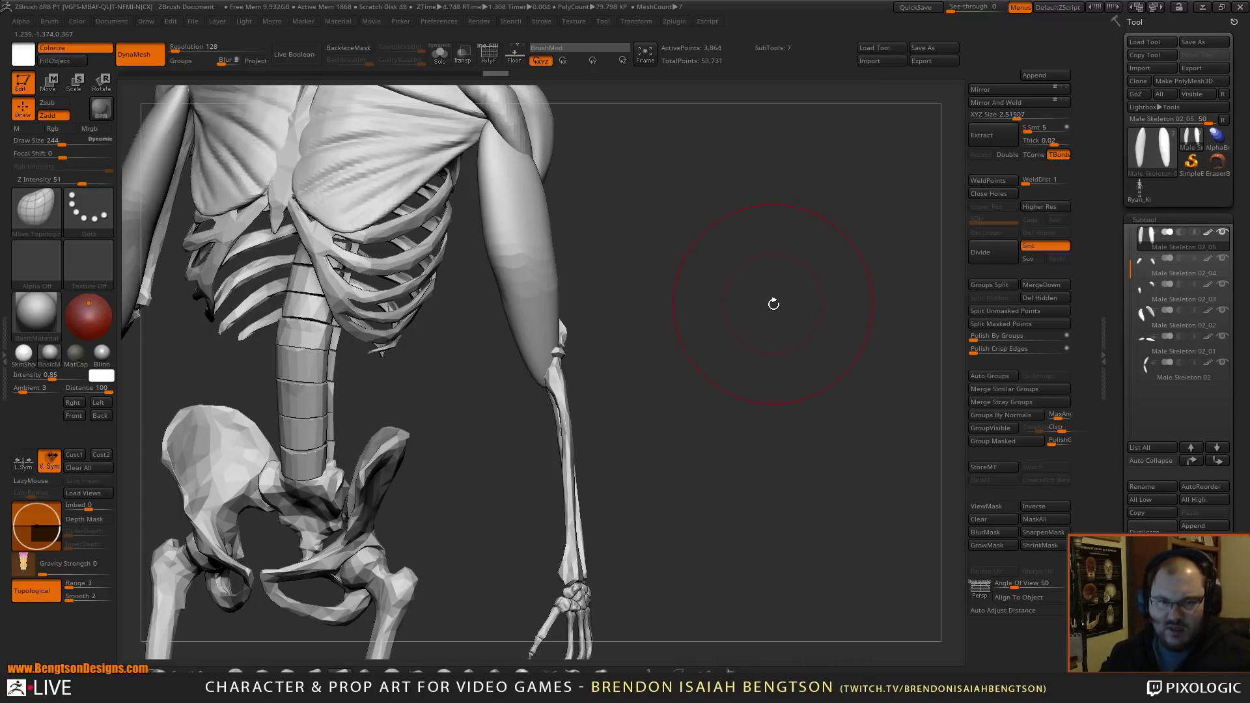
mouse_move(746, 372)
left_mouse_down()
mouse_move(742, 363)
mouse_move(767, 374)
left_mouse_up()
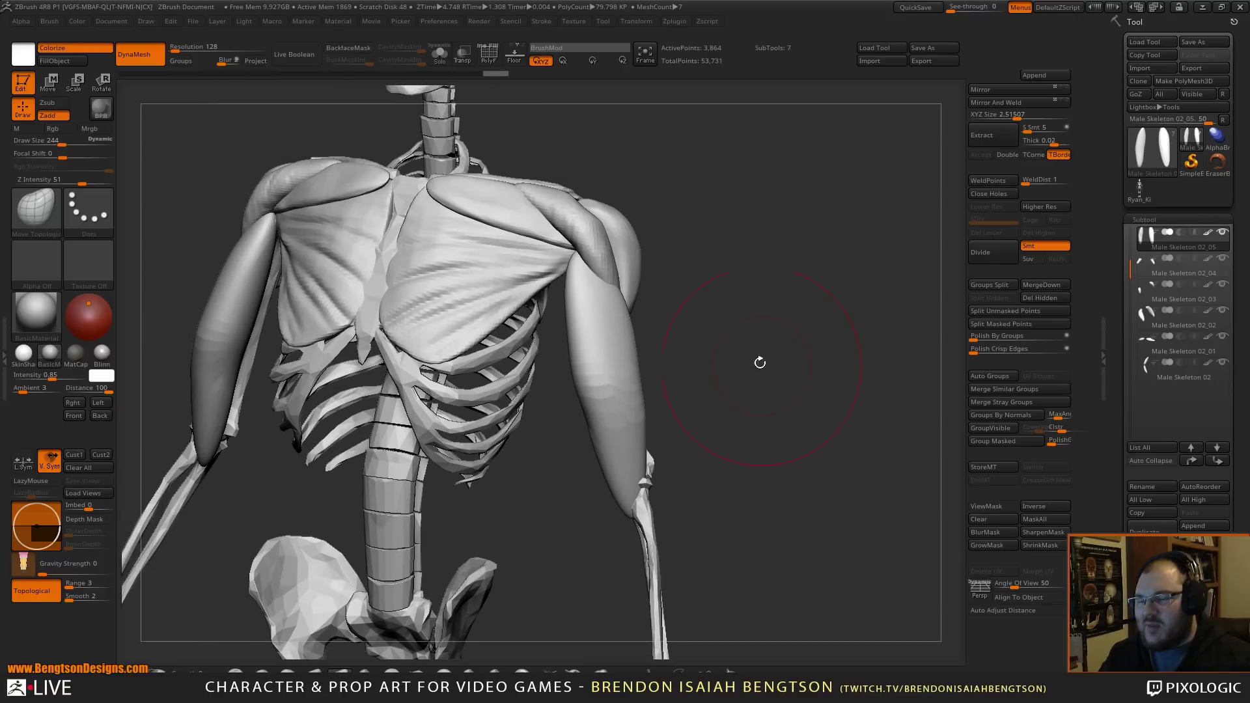
- Smooth the uneven front surfaces along the middle of both biceps
key("shift")
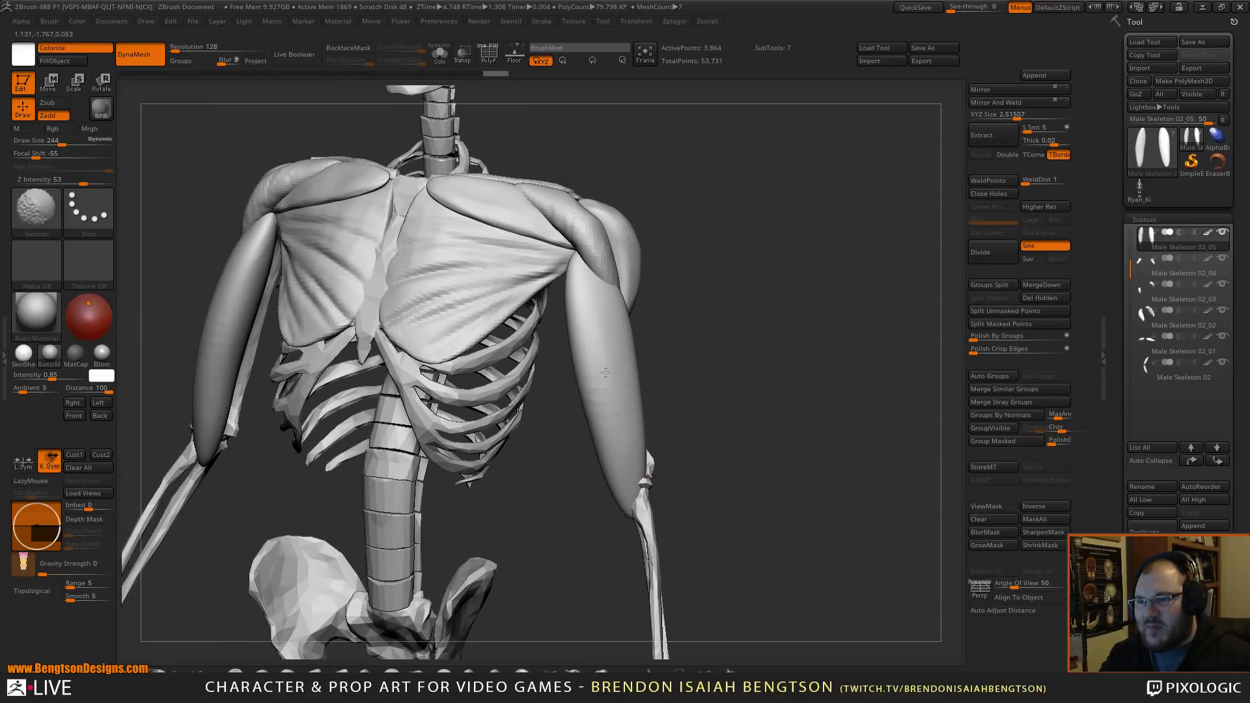
left_click_drag(610, 313, 622, 339, "shift")
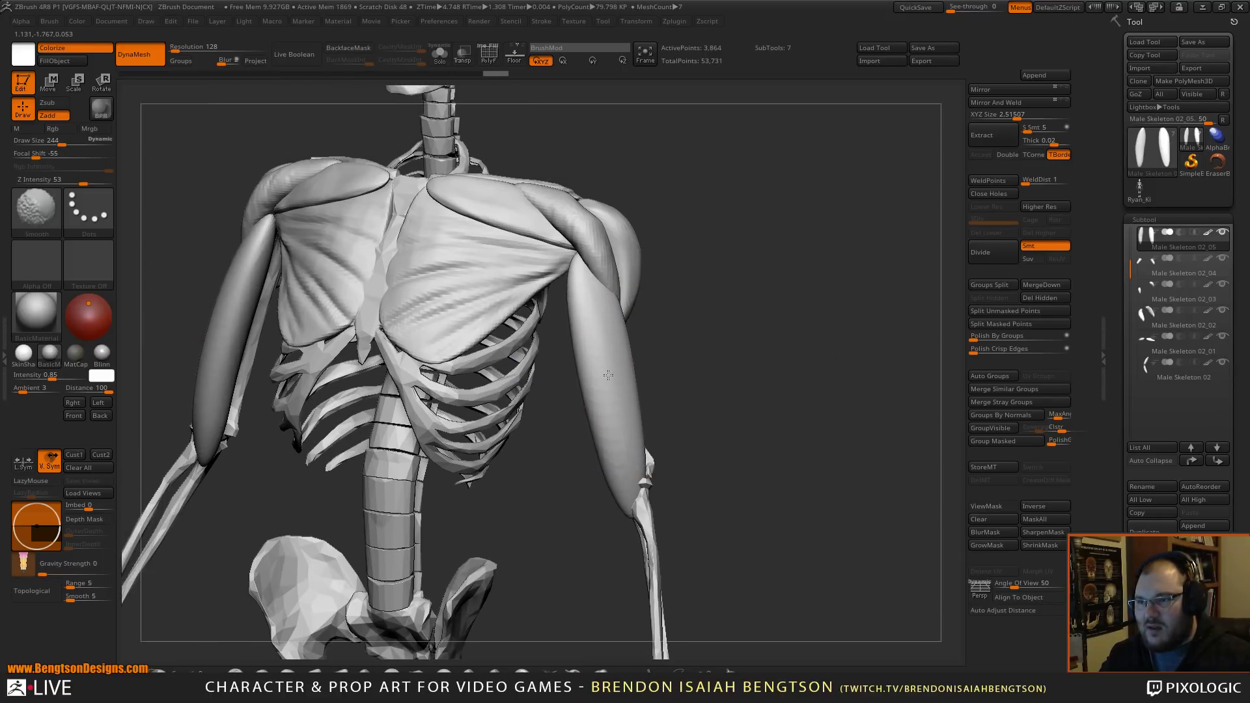
left_click_drag(719, 349, 717, 440, "alt")
mouse_move(574, 373)
left_mouse_down("shift")
mouse_move(592, 404)
mouse_move(683, 391)
mouse_move(711, 367)
mouse_move(589, 391)
left_mouse_up("shift")
mouse_move(727, 434)
left_mouse_down()
mouse_move(579, 416)
mouse_move(583, 454)
left_mouse_up()
- Slim the biceps as seen from the front and smooth their lower halves
mouse_move(813, 277)
left_mouse_down()
mouse_move(882, 281)
mouse_move(873, 286)
left_mouse_up()
left_click_drag(529, 320, 512, 316)
key("shift")
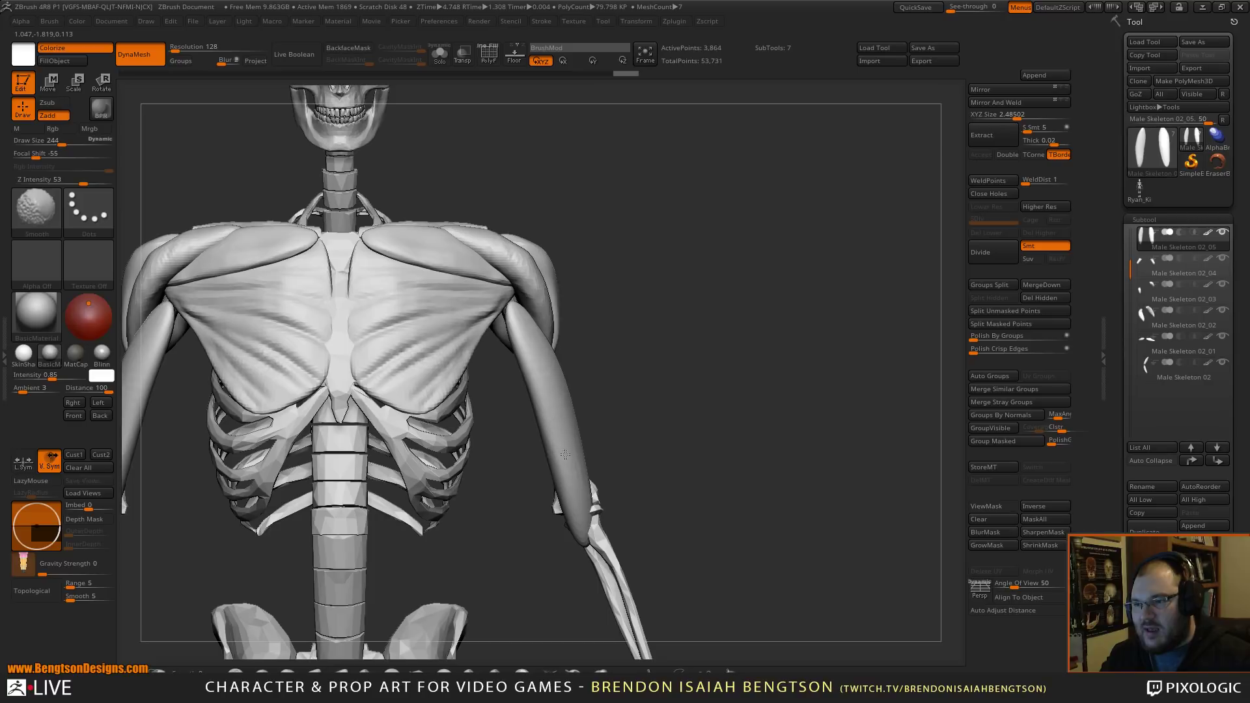
left_click_drag(557, 431, 561, 459, "shift")
mouse_move(718, 418)
left_mouse_down("alt")
mouse_move(756, 297)
mouse_move(748, 288)
mouse_move(750, 316)
left_mouse_up("alt")
left_click_drag(750, 315, 711, 268)
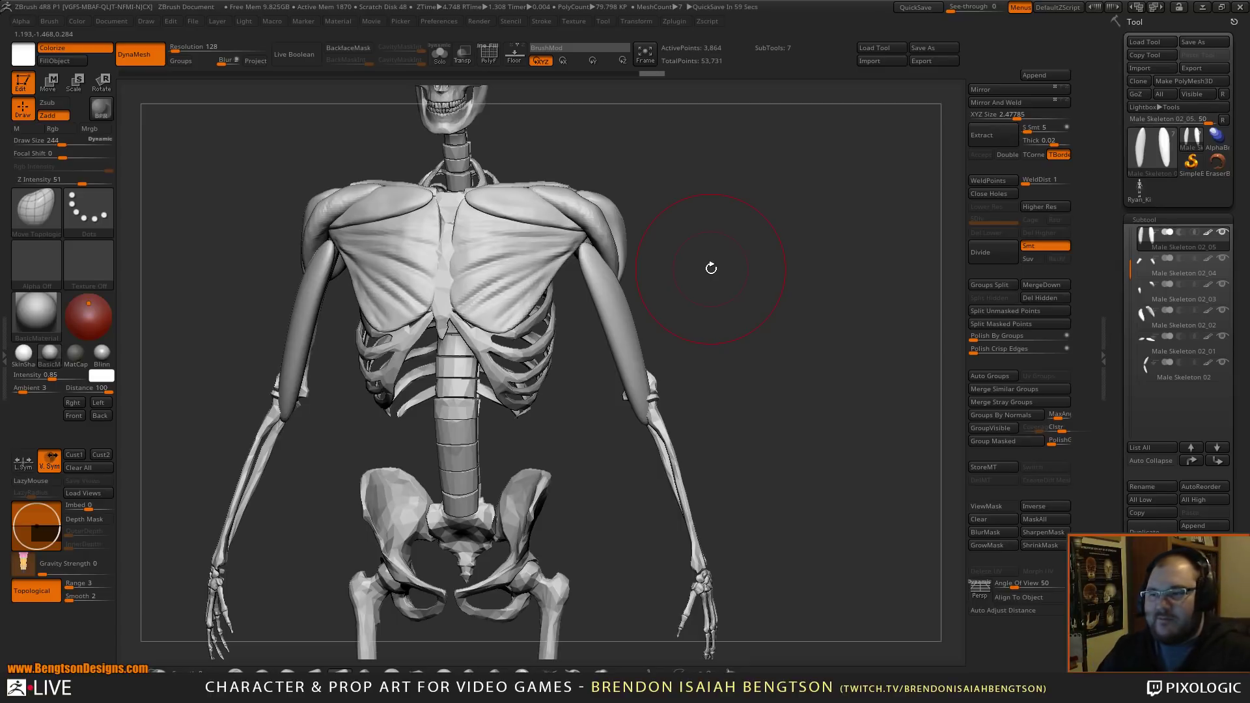
left_click_drag(794, 271, 686, 232, "alt")
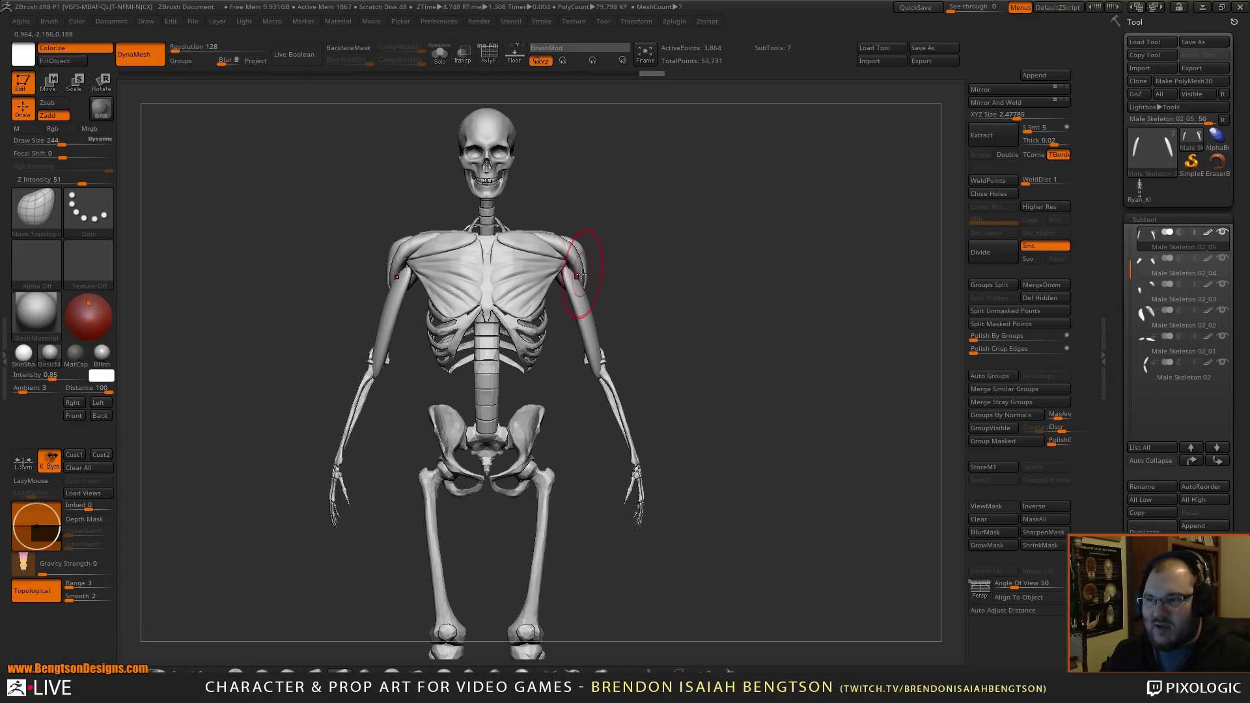
left_click_drag(669, 289, 613, 259, "alt")
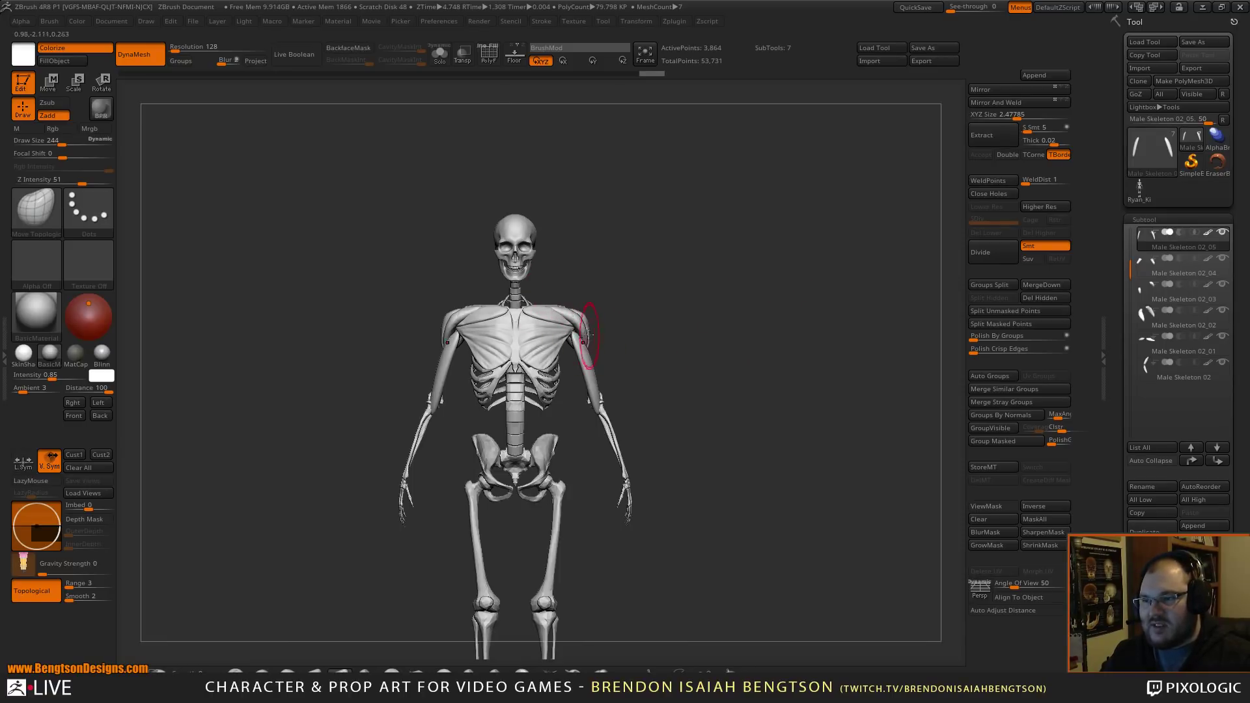
left_click_drag(635, 359, 684, 337, "alt")
left_click_drag(714, 346, 592, 229, "alt")
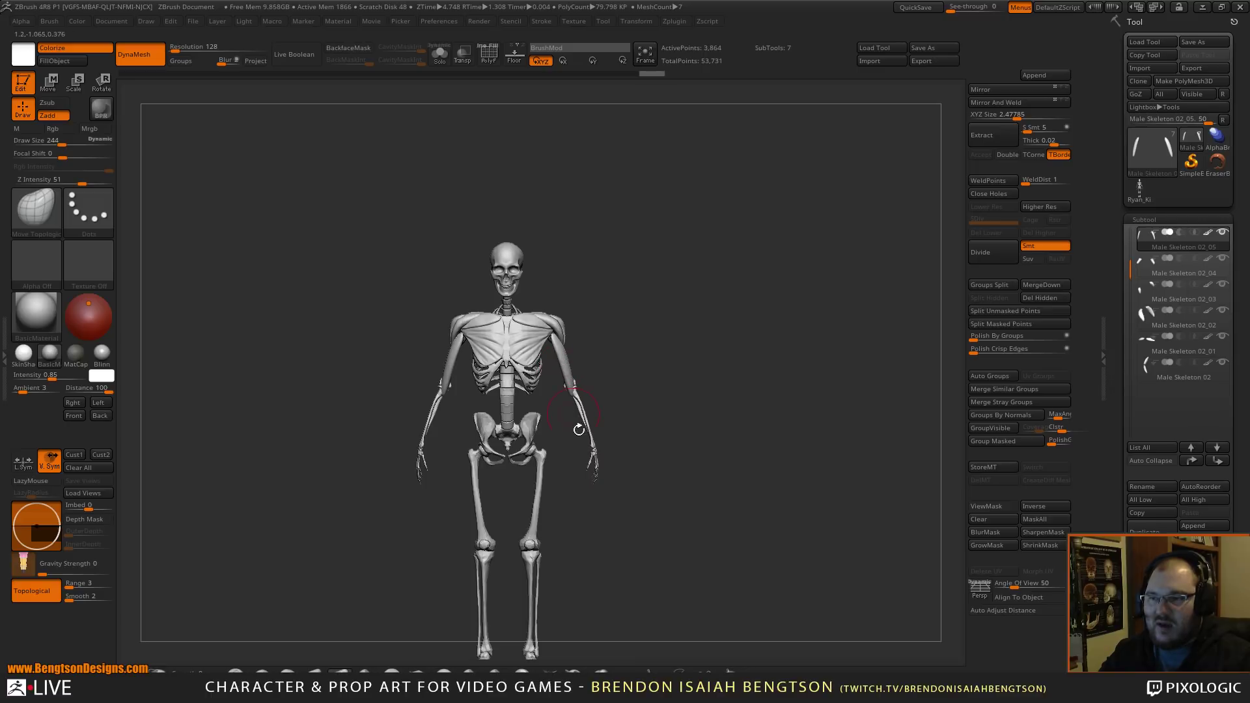
left_click_drag(639, 355, 679, 475, "alt")
- Refine the biceps' front silhouette along the upper arm bones with Move Topological at draw size 244
left_click_drag(651, 293, 666, 452, "alt")
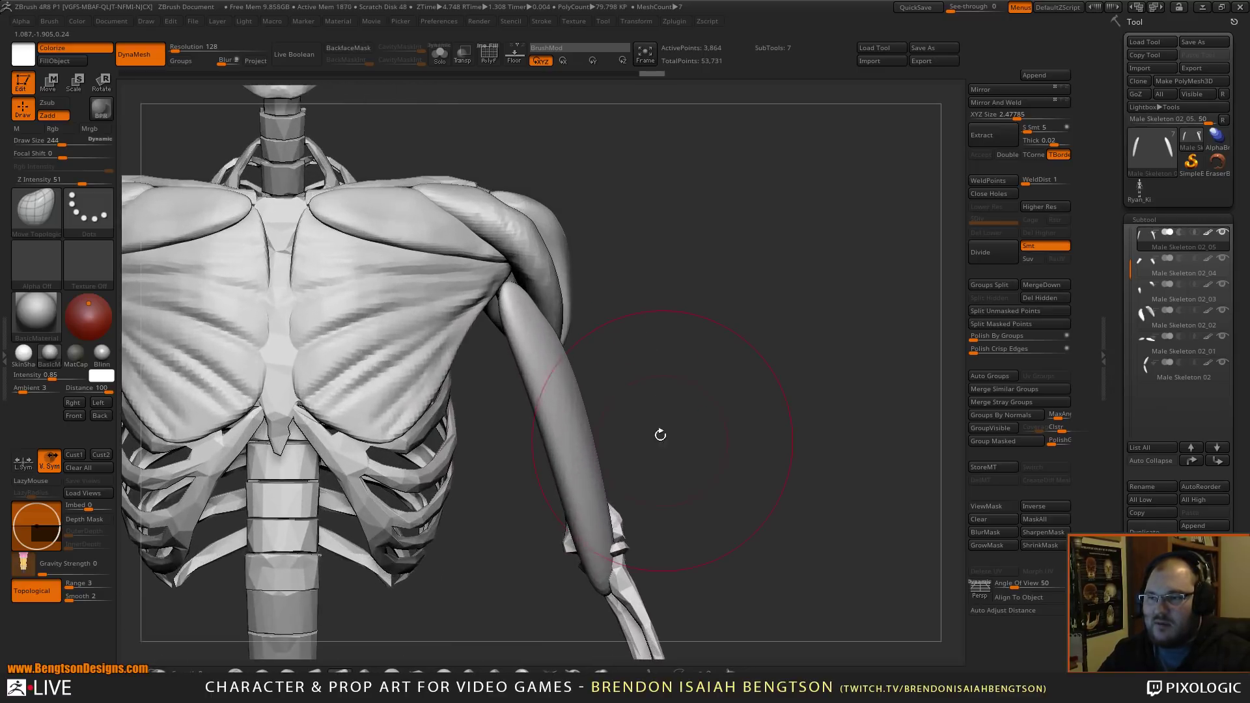
left_click_drag(659, 329, 574, 371)
left_click_drag(616, 421, 615, 467)
left_click_drag(564, 356, 548, 348)
mouse_move(662, 345)
left_mouse_down()
mouse_move(686, 374)
mouse_move(736, 384)
left_mouse_up()
key("shift")
mouse_move(729, 456)
left_mouse_down("alt")
mouse_move(731, 393)
mouse_move(692, 319)
left_mouse_up("alt")
left_click_drag(658, 364, 706, 341, "shift")
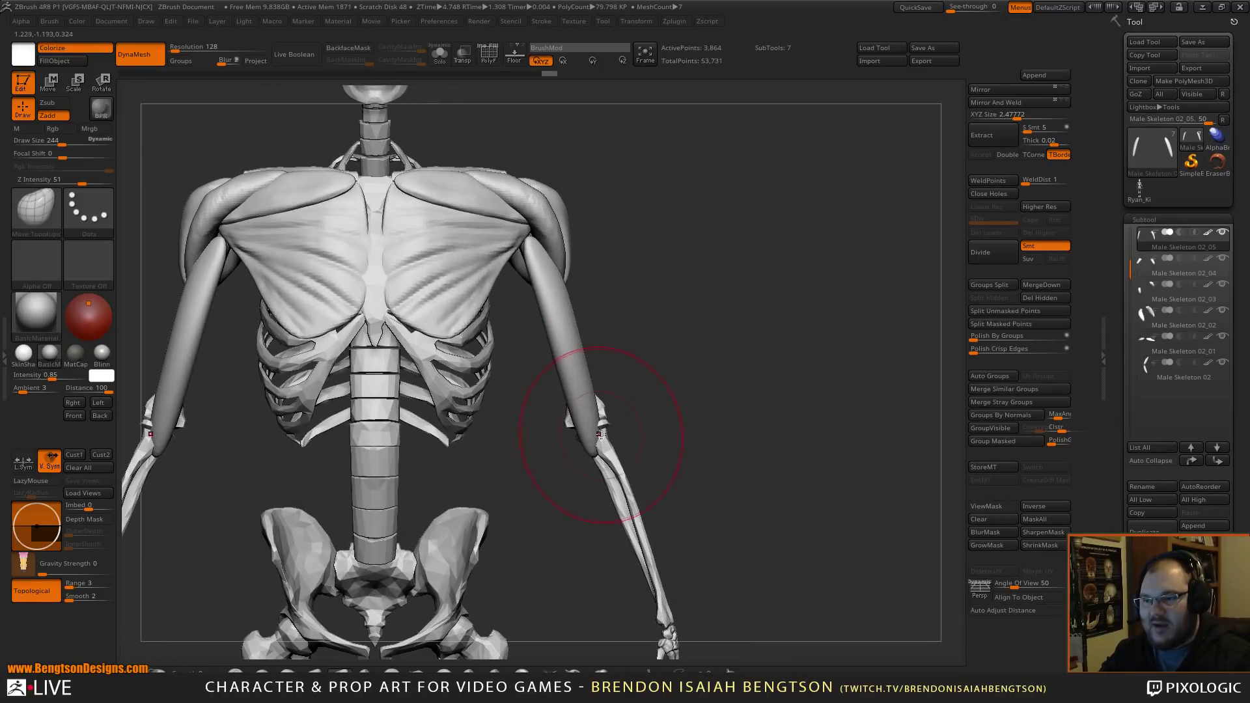
- Smooth and taper the biceps' lower tips over the elbows, and reduce the draw size to 151
key("shift")
mouse_move(594, 450)
left_mouse_down("shift")
mouse_move(592, 437)
mouse_move(596, 463)
left_mouse_up("shift")
mouse_move(628, 398)
left_mouse_down()
mouse_move(602, 450)
mouse_move(588, 433)
mouse_move(602, 457)
left_mouse_up()
key("space")
mouse_move(733, 352)
left_mouse_down()
mouse_move(751, 352)
mouse_move(731, 343)
mouse_move(747, 365)
mouse_move(753, 284)
mouse_move(737, 244)
left_mouse_up()
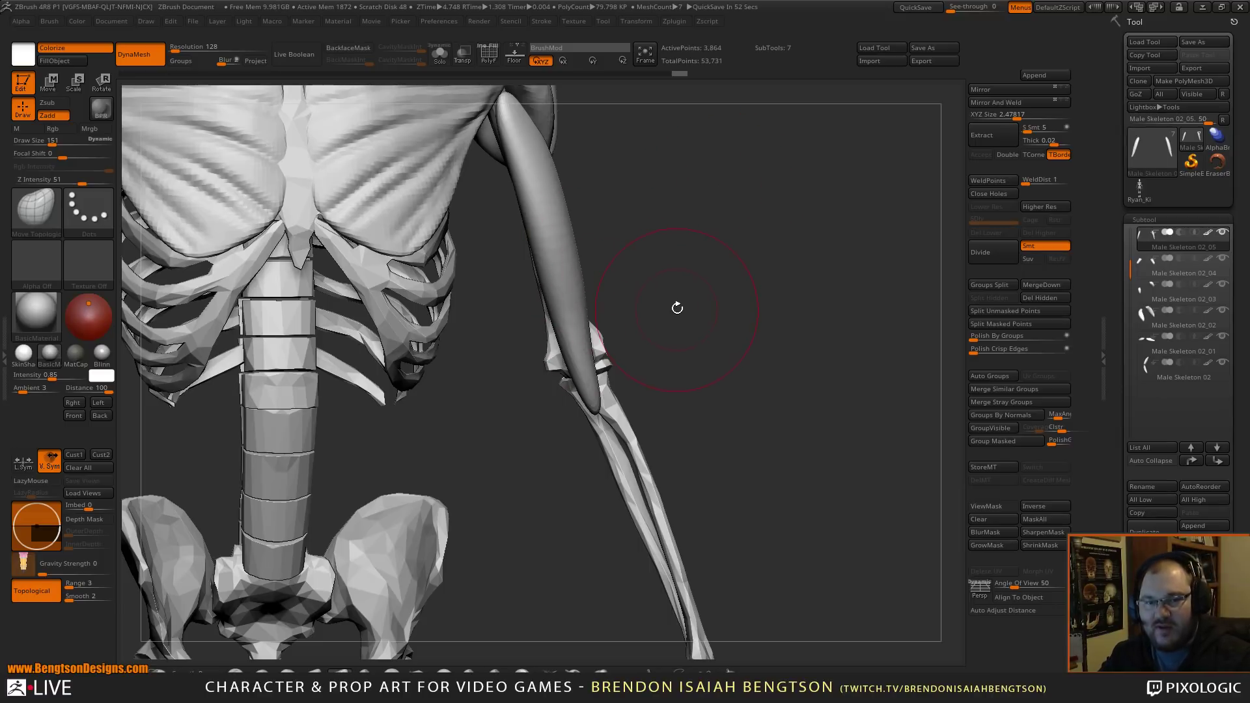
- Compare the muscled figure with the original bare skeleton tool and return to the Male Skeleton tool
mouse_move(689, 310)
left_mouse_down()
mouse_move(677, 298)
mouse_move(706, 297)
mouse_move(686, 265)
mouse_move(659, 122)
left_mouse_up()
mouse_move(683, 339)
left_mouse_down("alt")
mouse_move(689, 268)
mouse_move(610, 295)
mouse_move(690, 293)
left_mouse_up("alt")
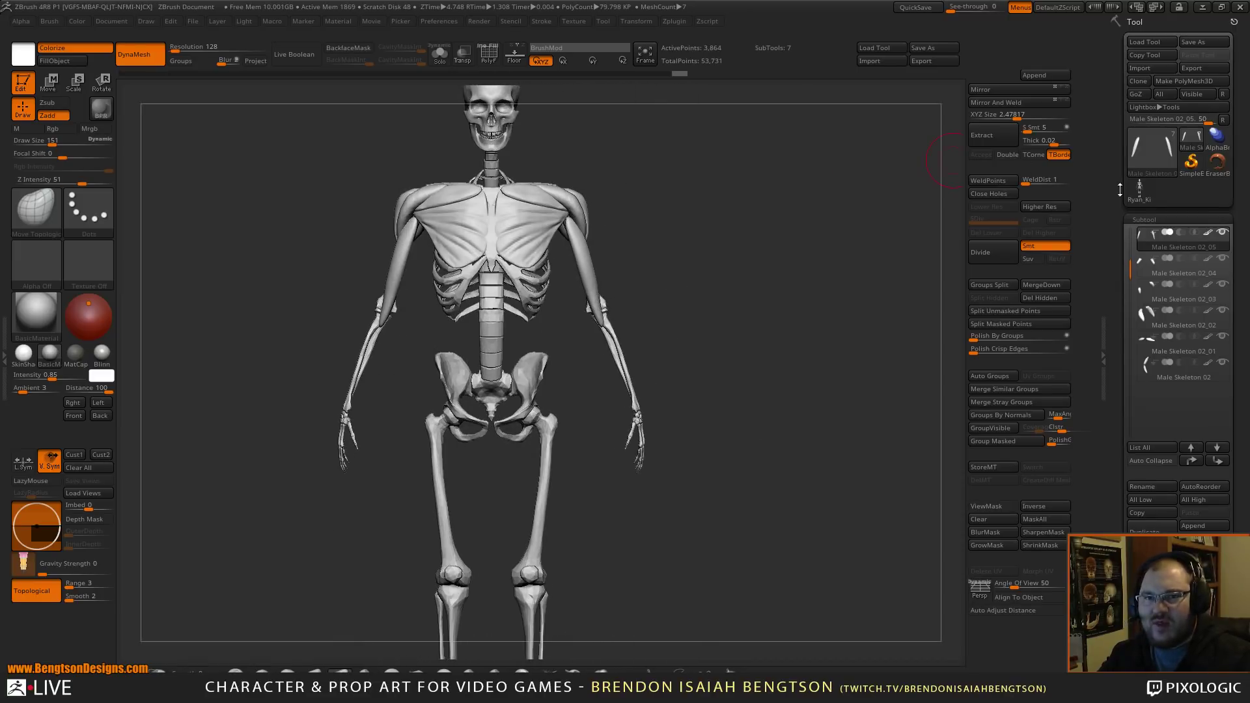
left_click(1142, 198)
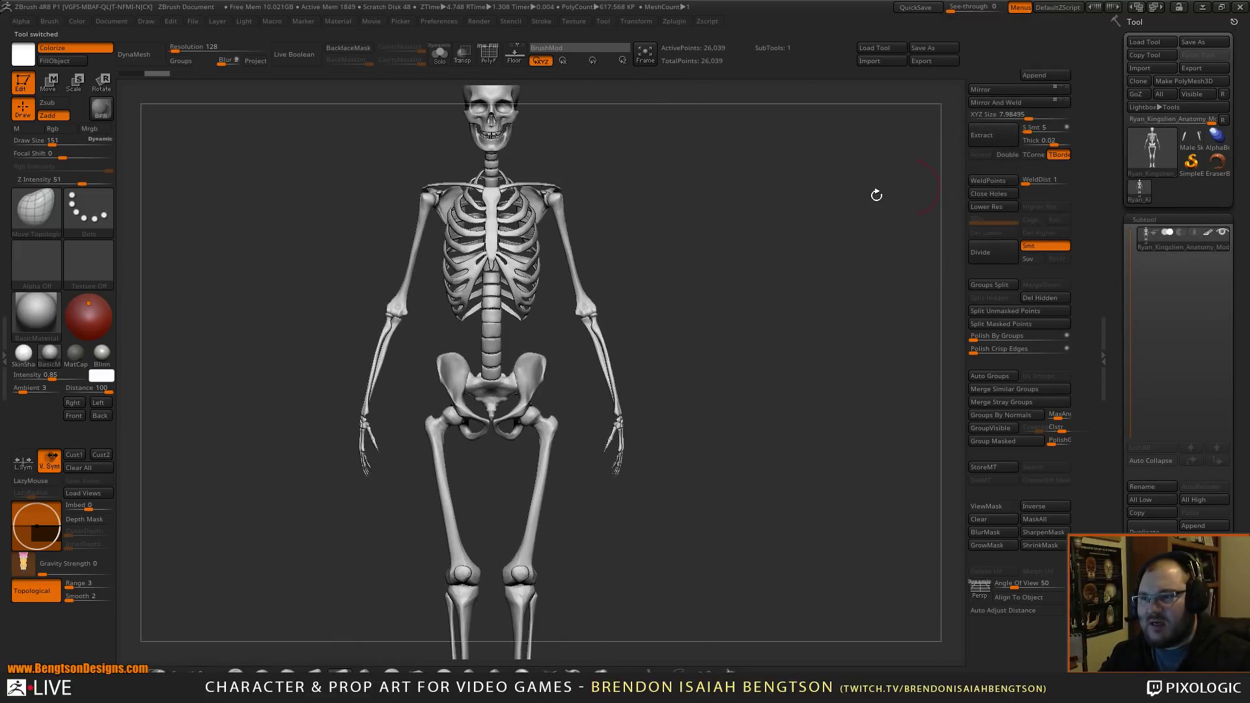
left_click(1193, 149)
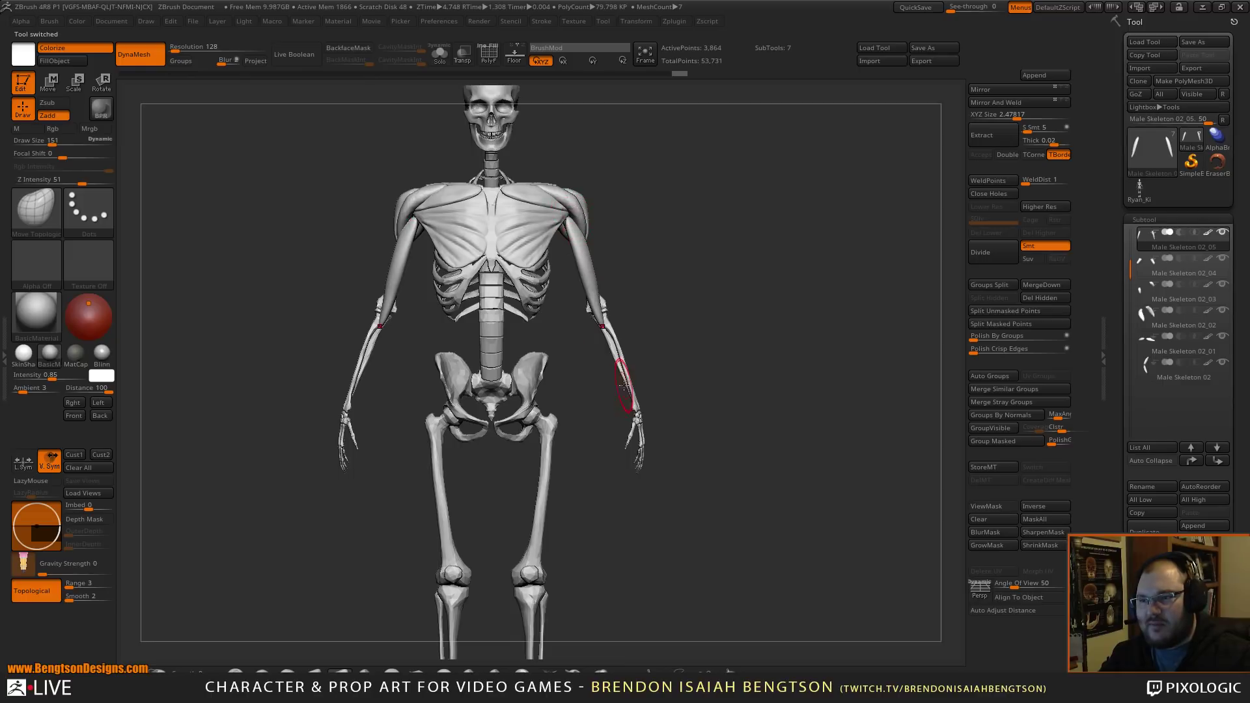
- Pull the biceps' upper ends up beneath the front deltoids with Move Topological at draw size 151
left_click_drag(763, 309, 575, 301)
key("shift")
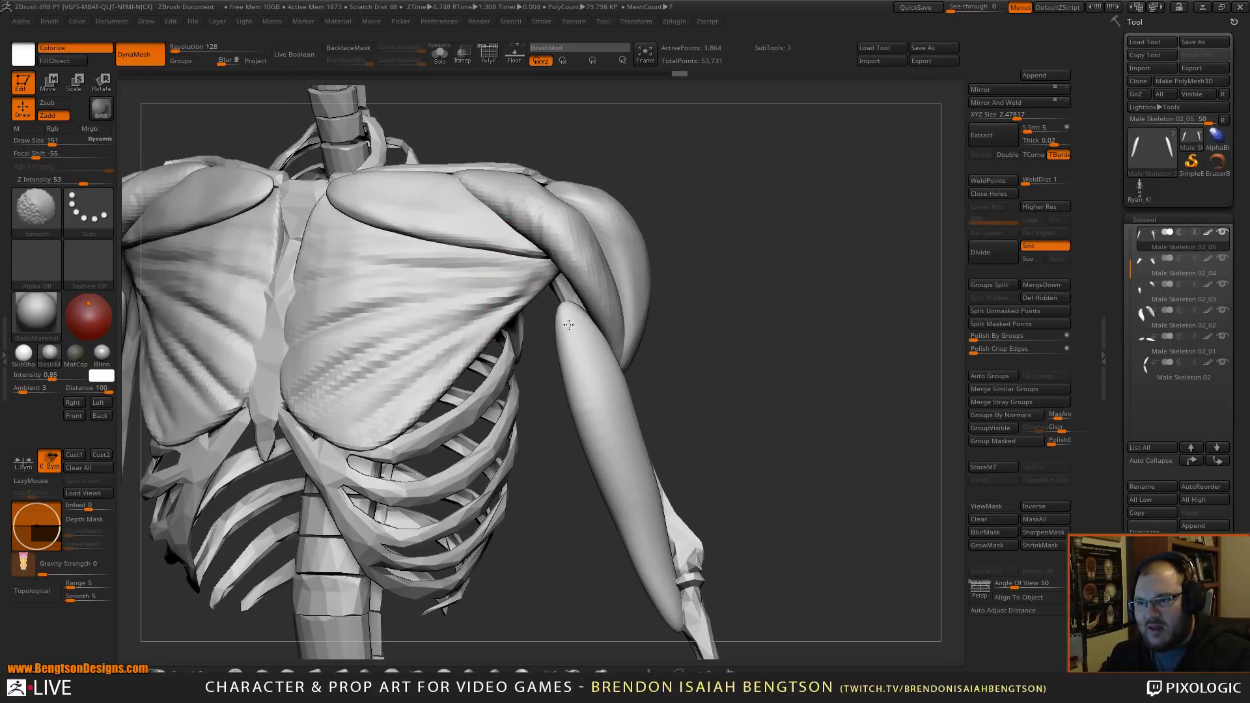
mouse_move(743, 237)
left_mouse_down()
mouse_move(737, 203)
mouse_move(700, 231)
mouse_move(568, 273)
left_mouse_up()
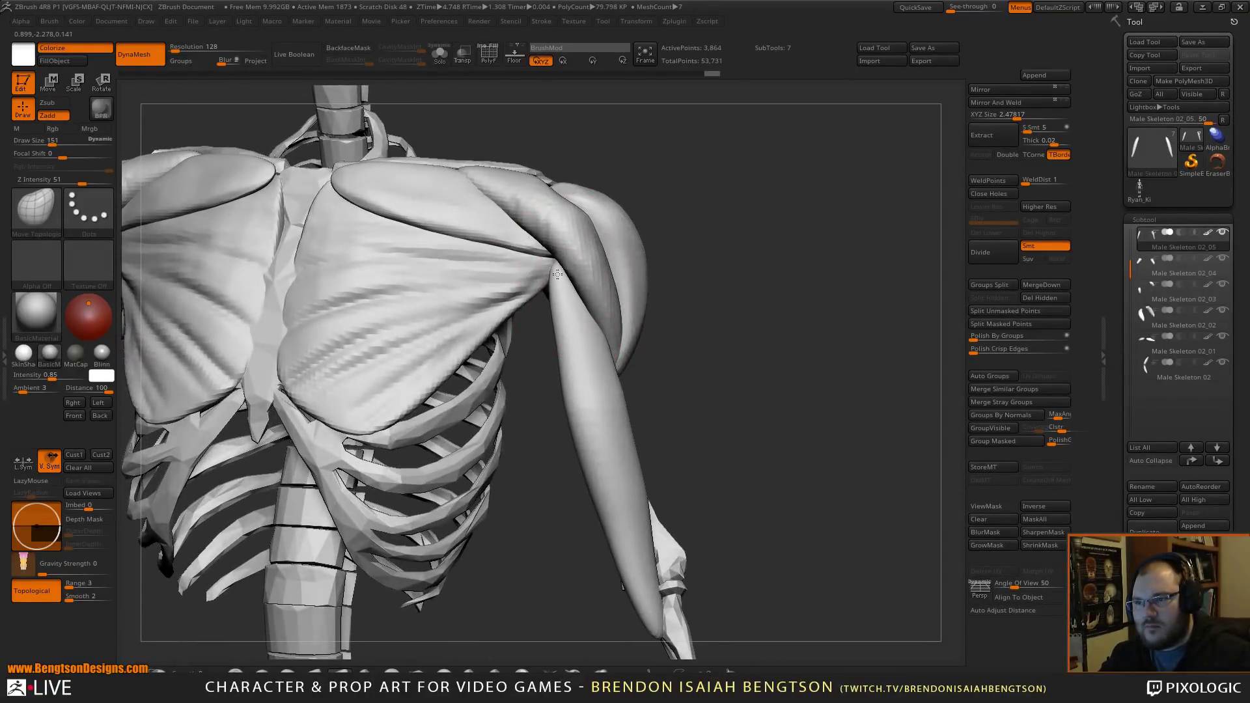
left_click_drag(644, 371, 749, 458)
- Reshape the middle and lower biceps from the side at draw size 237 and smooth them from the front
mouse_move(720, 399)
left_mouse_down()
mouse_move(600, 459)
mouse_move(605, 423)
mouse_move(642, 424)
mouse_move(603, 423)
left_mouse_up()
key("space")
left_click_drag(628, 471, 642, 482)
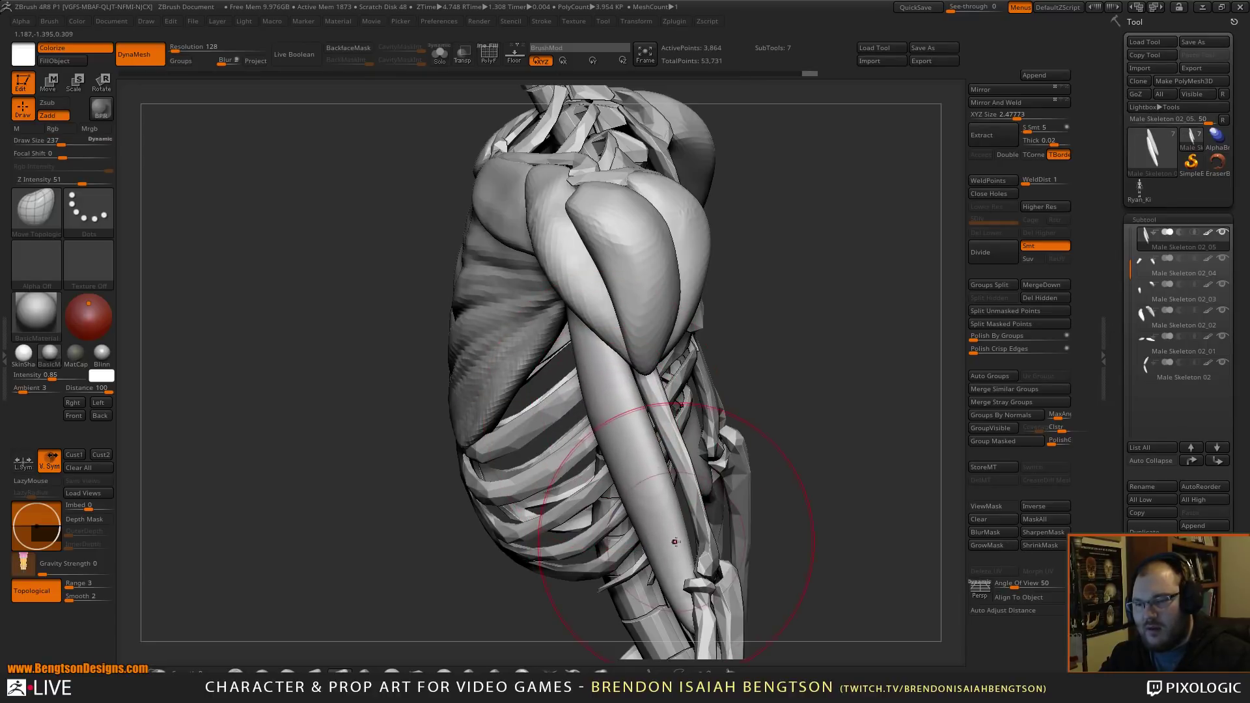
left_click_drag(657, 546, 670, 537)
mouse_move(656, 474)
left_mouse_down()
mouse_move(627, 487)
mouse_move(637, 431)
left_mouse_up()
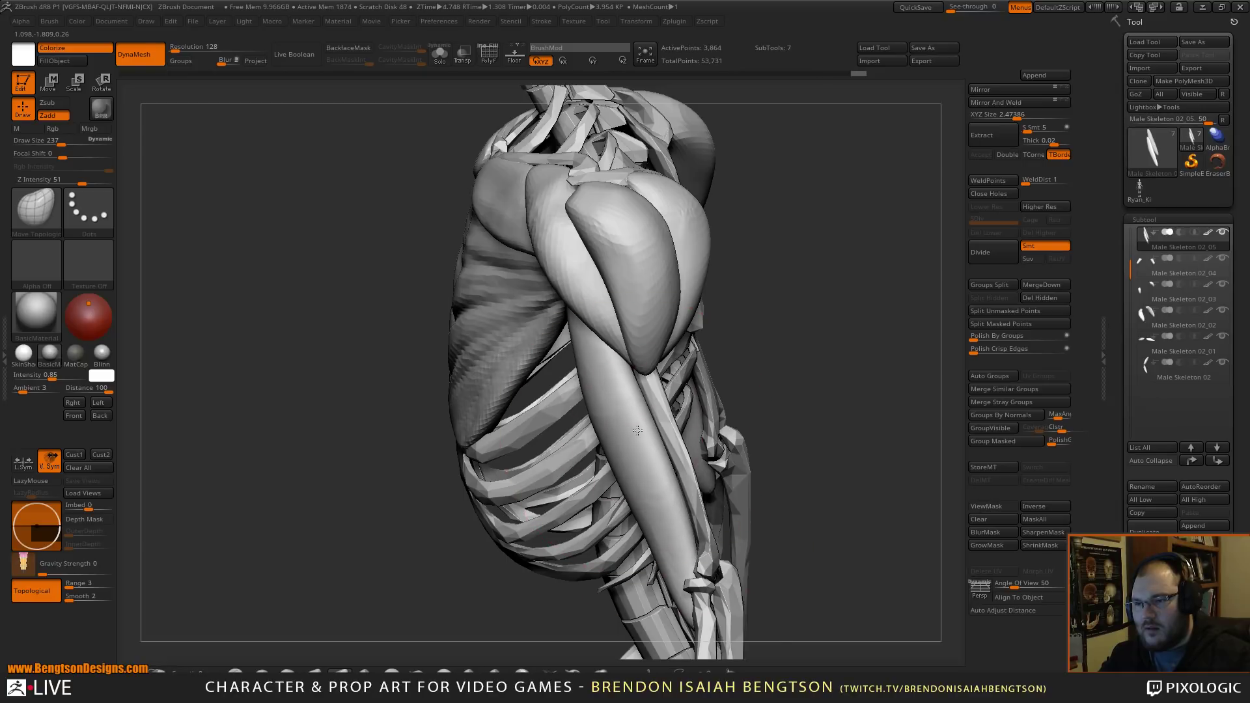
mouse_move(734, 354)
left_mouse_down("shift")
mouse_move(786, 363)
mouse_move(608, 338)
left_mouse_up("shift")
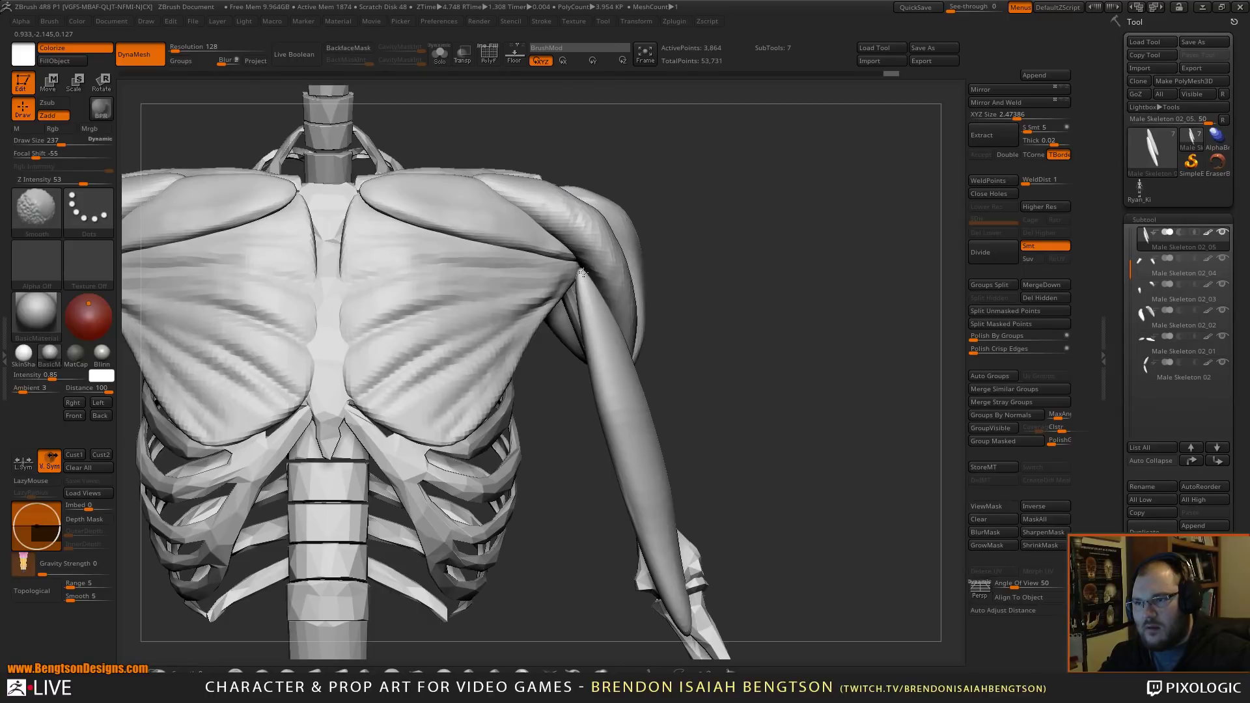
mouse_move(648, 483)
left_mouse_down("shift")
mouse_move(645, 448)
mouse_move(600, 438)
left_mouse_up("shift")
- Refine the biceps' upper ends where they meet the chest and front deltoids, using draw size 140
key("space")
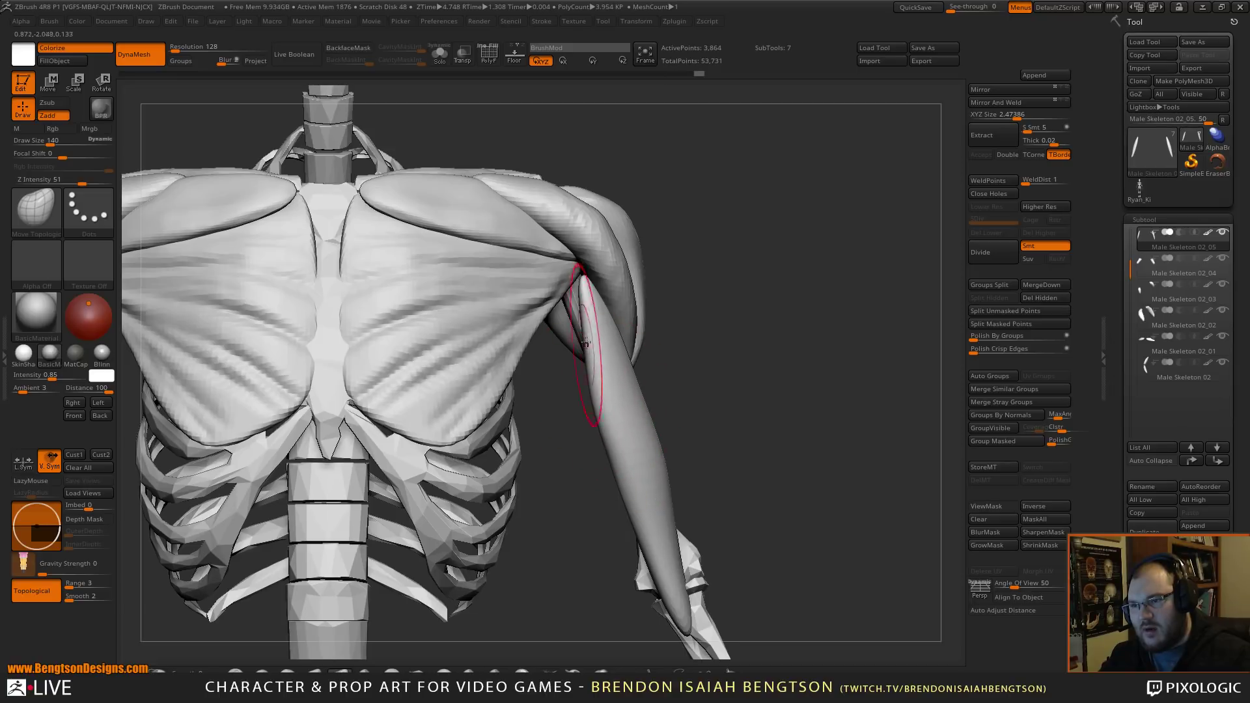
left_click_drag(636, 223, 599, 319)
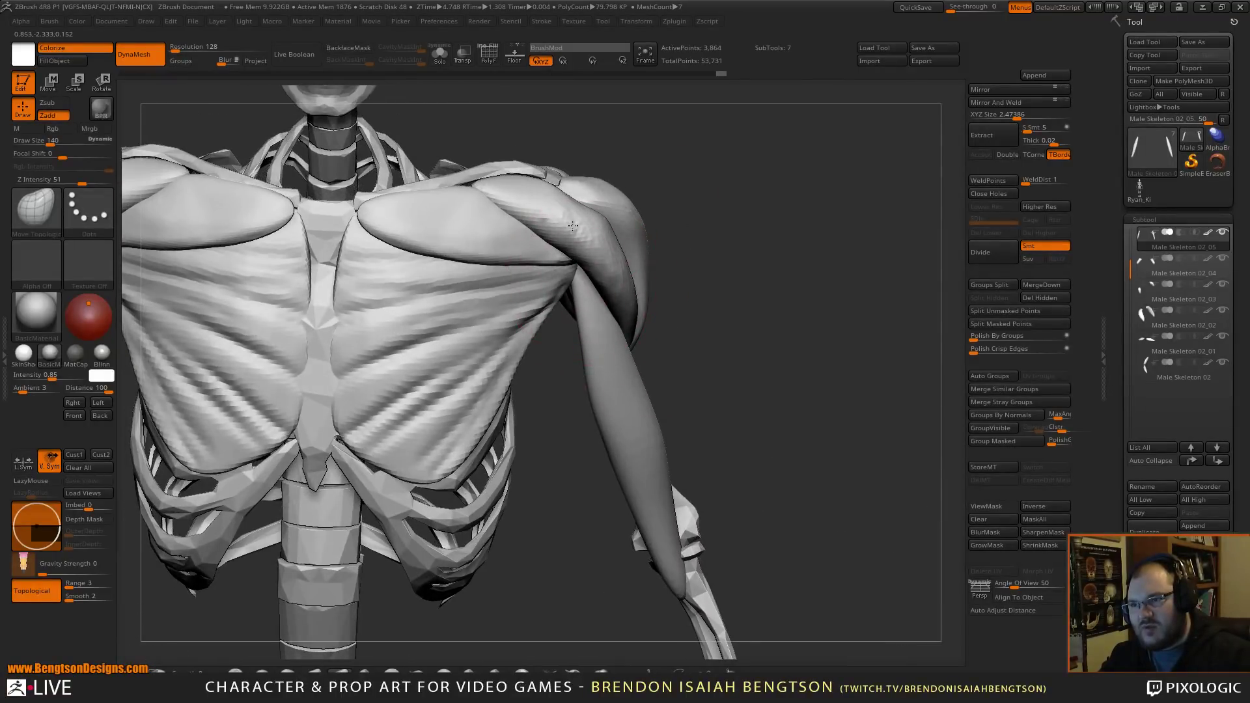
left_click_drag(651, 241, 706, 233)
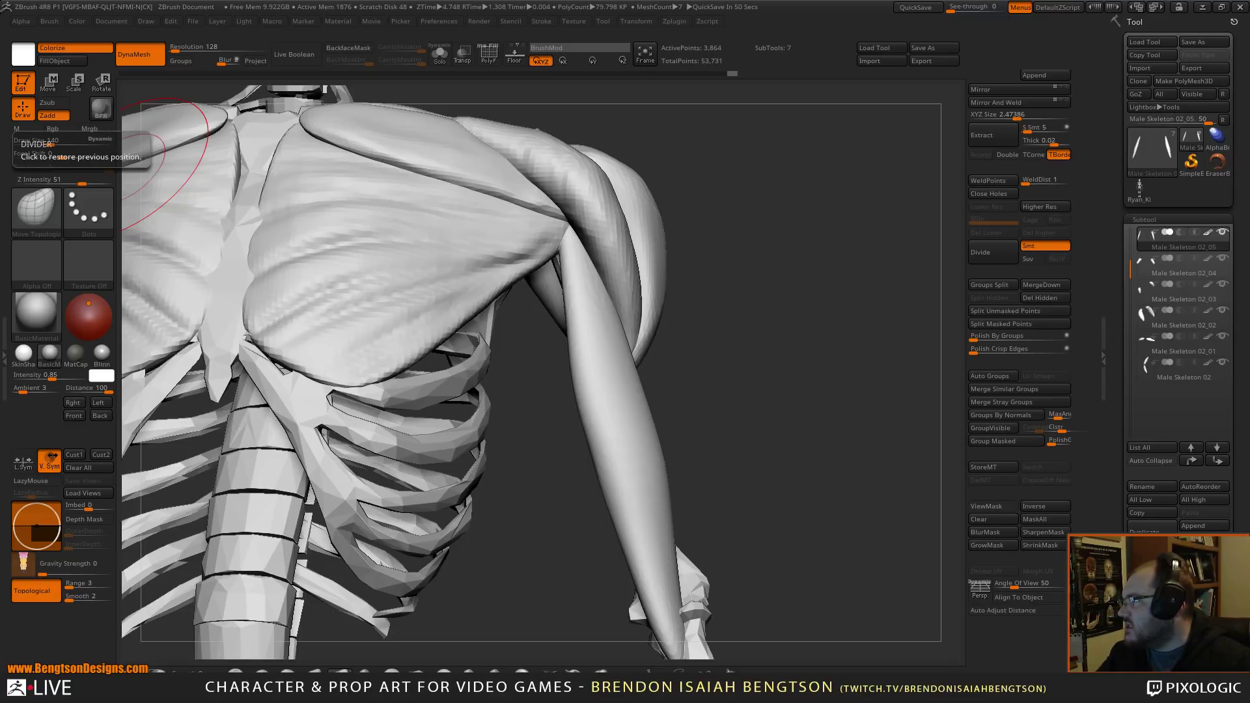
- Bring up the full-body muscle reference image and reposition it over the canvas to examine the upper arm's attachments
left_click_drag(1, 293, 473, 206)
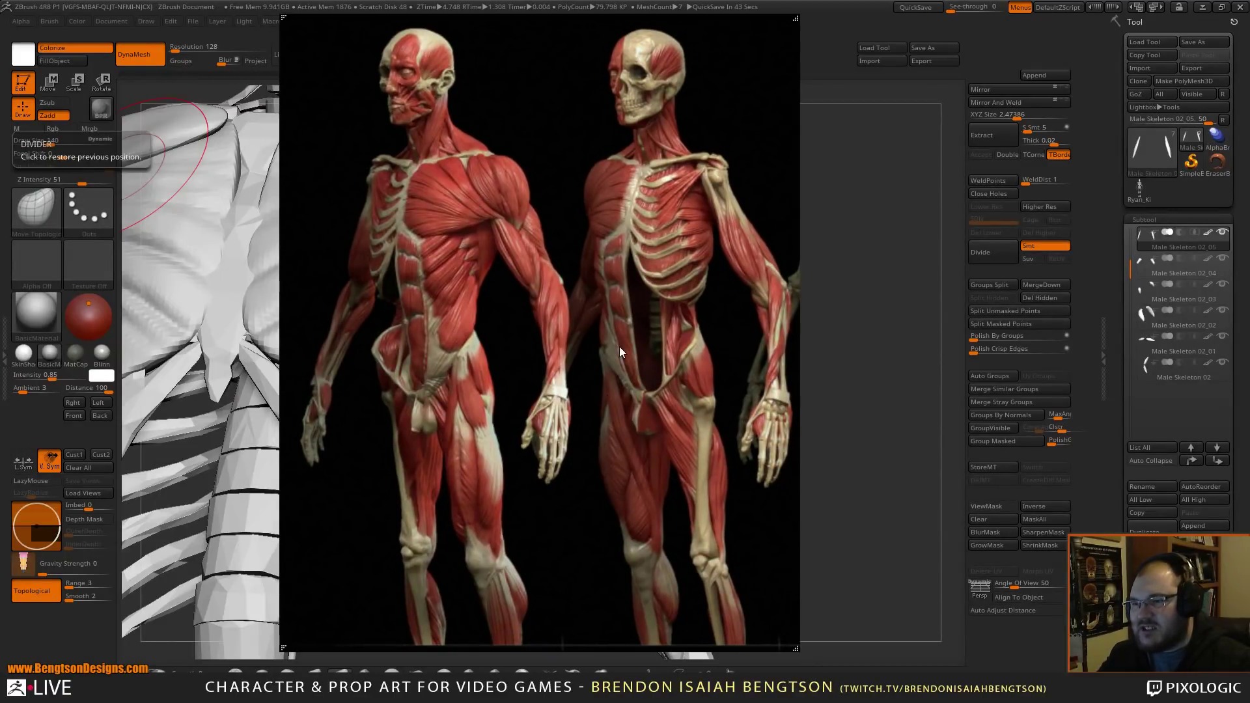
mouse_move(586, 207)
left_mouse_down()
mouse_move(544, 393)
mouse_move(580, 420)
left_mouse_up()
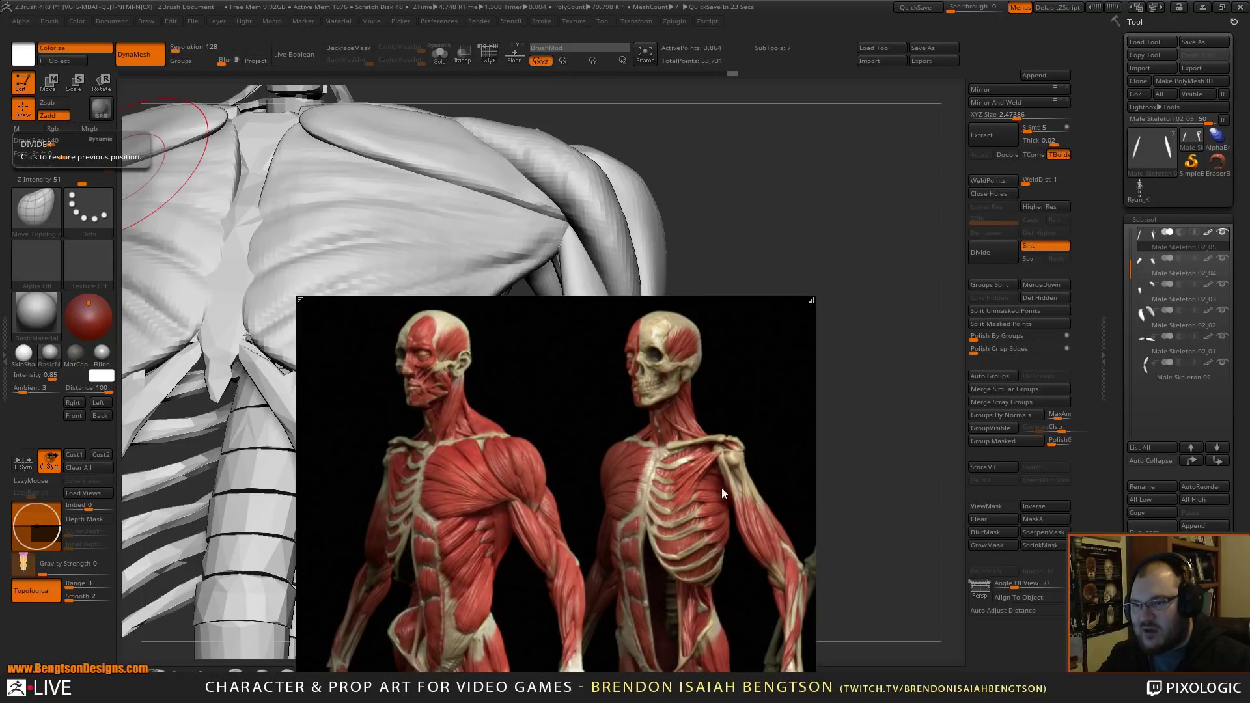
- Put the reference image away and reshape the chest muscles' outer ends where they cross over the upper biceps, using Move Topological
left_click_drag(692, 489, 0, 281)
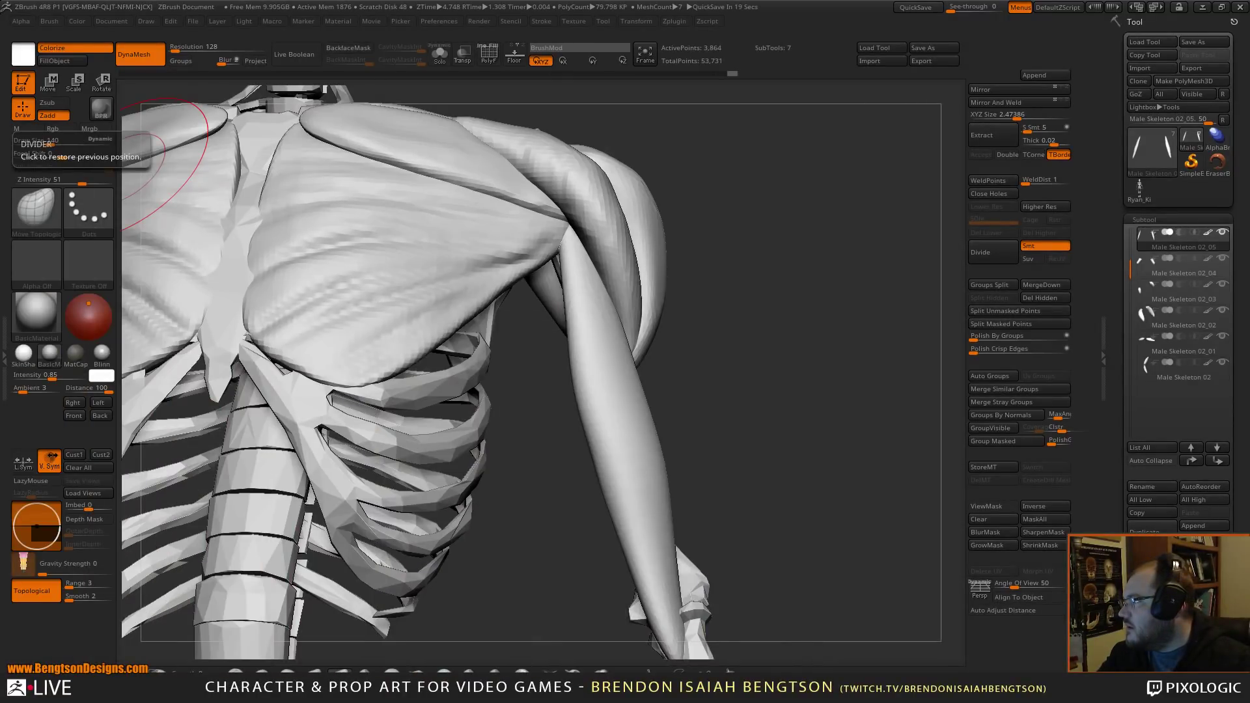
mouse_move(916, 342)
left_mouse_down()
mouse_move(888, 351)
mouse_move(884, 291)
mouse_move(851, 235)
left_mouse_up()
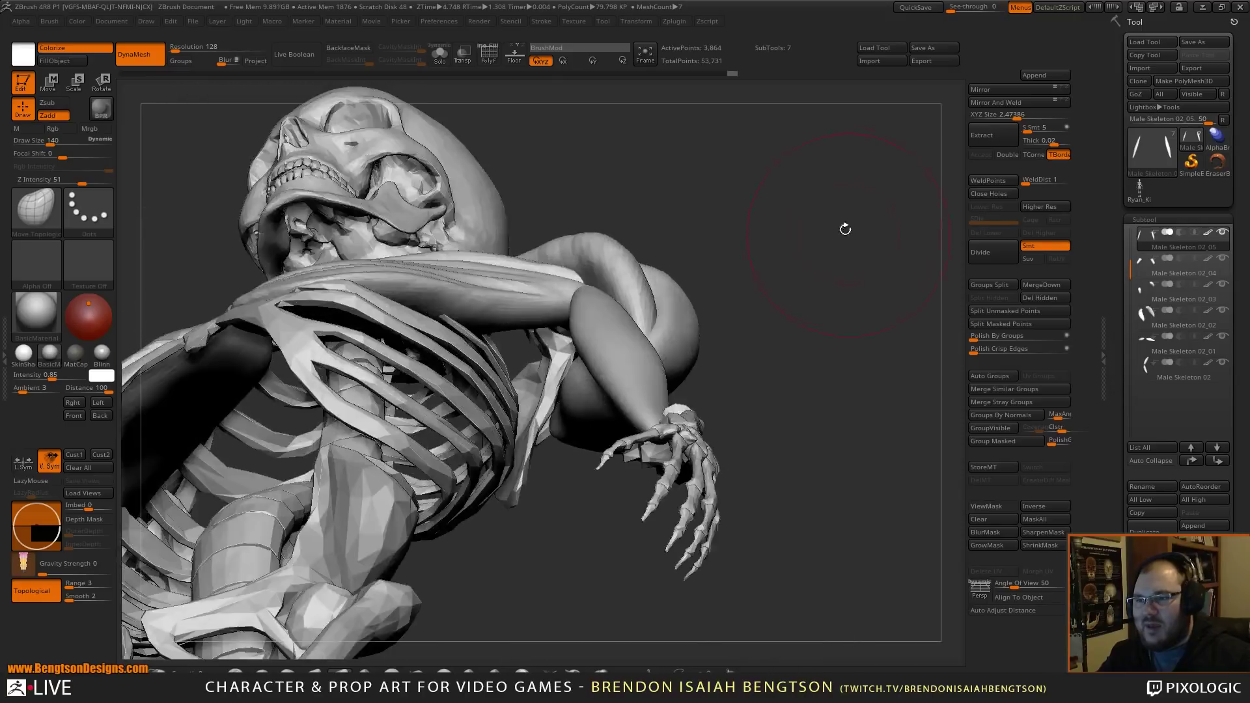
mouse_move(742, 195)
left_mouse_down()
mouse_move(784, 249)
mouse_move(779, 264)
left_mouse_up()
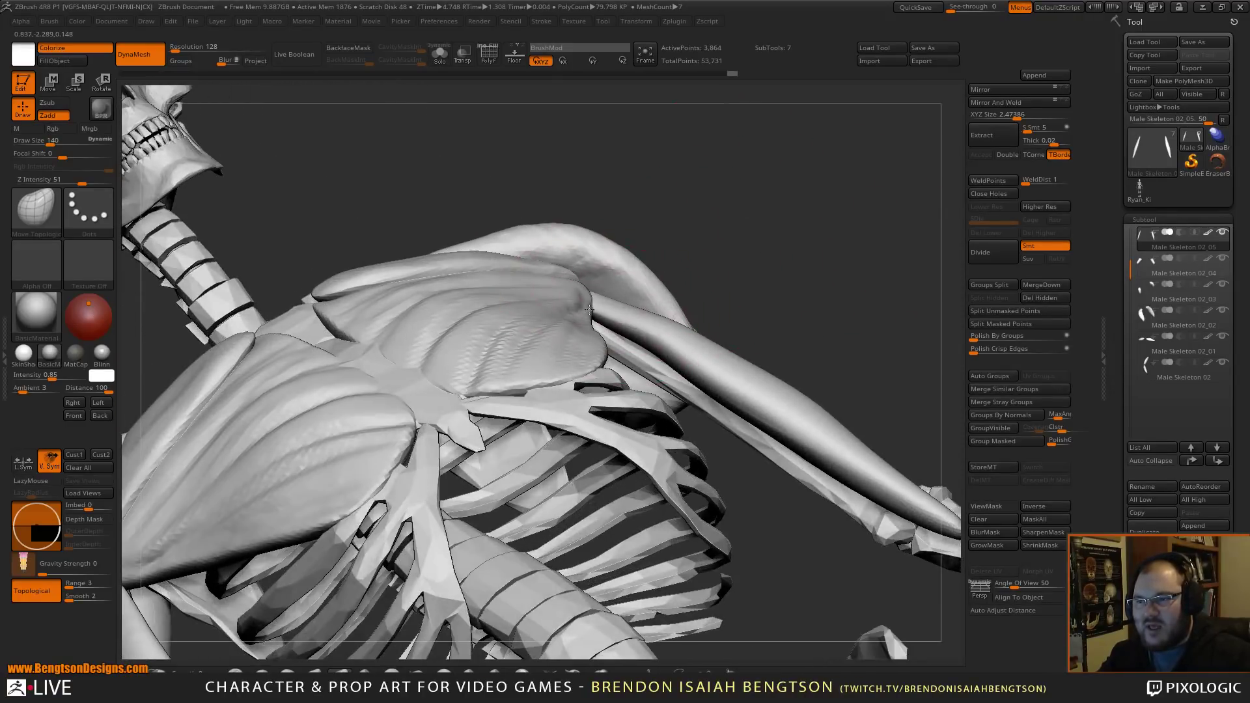
left_click_drag(717, 271, 902, 364)
left_click_drag(729, 368, 794, 234)
left_click_drag(703, 210, 700, 108)
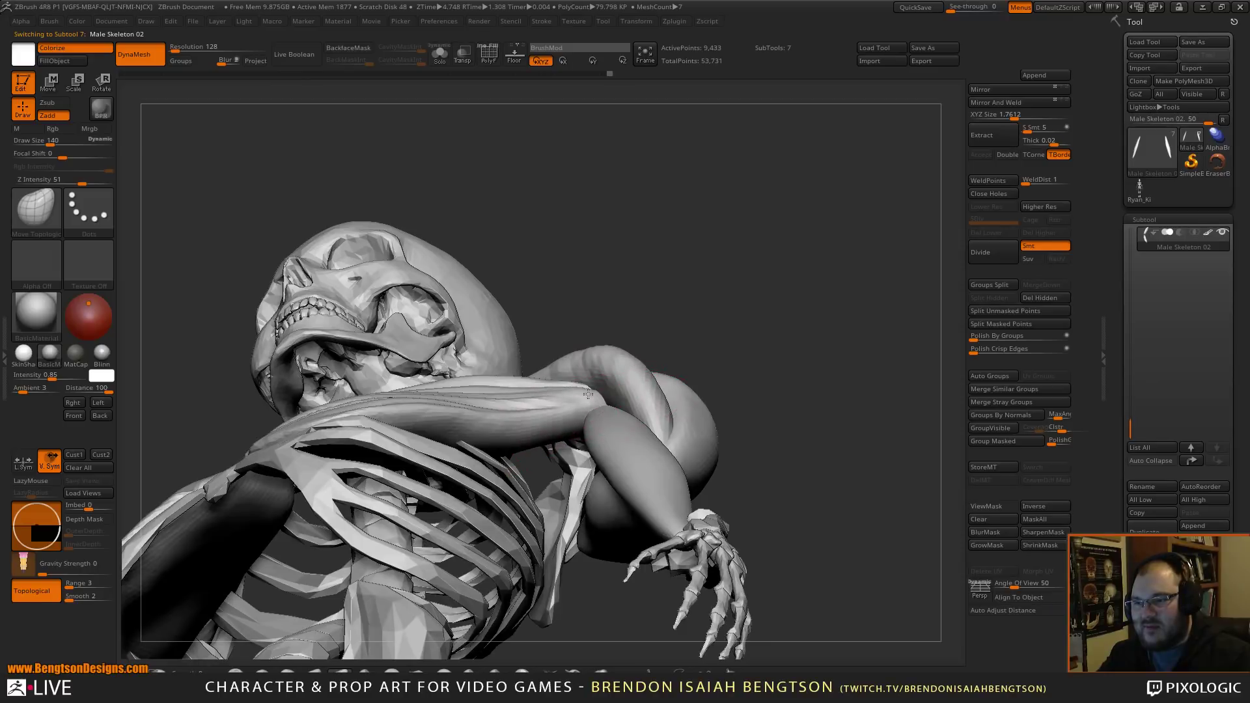
mouse_move(530, 427)
left_mouse_down()
mouse_move(503, 424)
mouse_move(514, 403)
left_mouse_up()
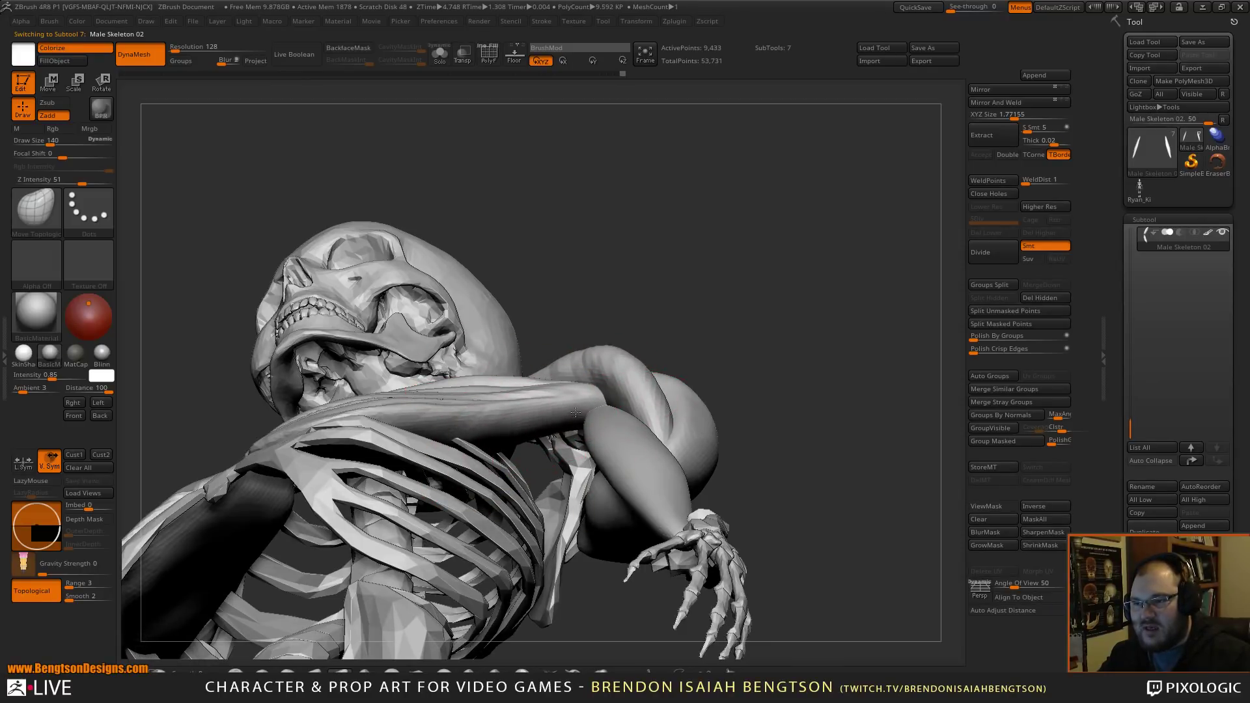
mouse_move(625, 255)
left_mouse_down()
mouse_move(684, 299)
mouse_move(711, 345)
mouse_move(739, 234)
mouse_move(731, 129)
mouse_move(703, 214)
mouse_move(683, 190)
mouse_move(592, 393)
left_mouse_up()
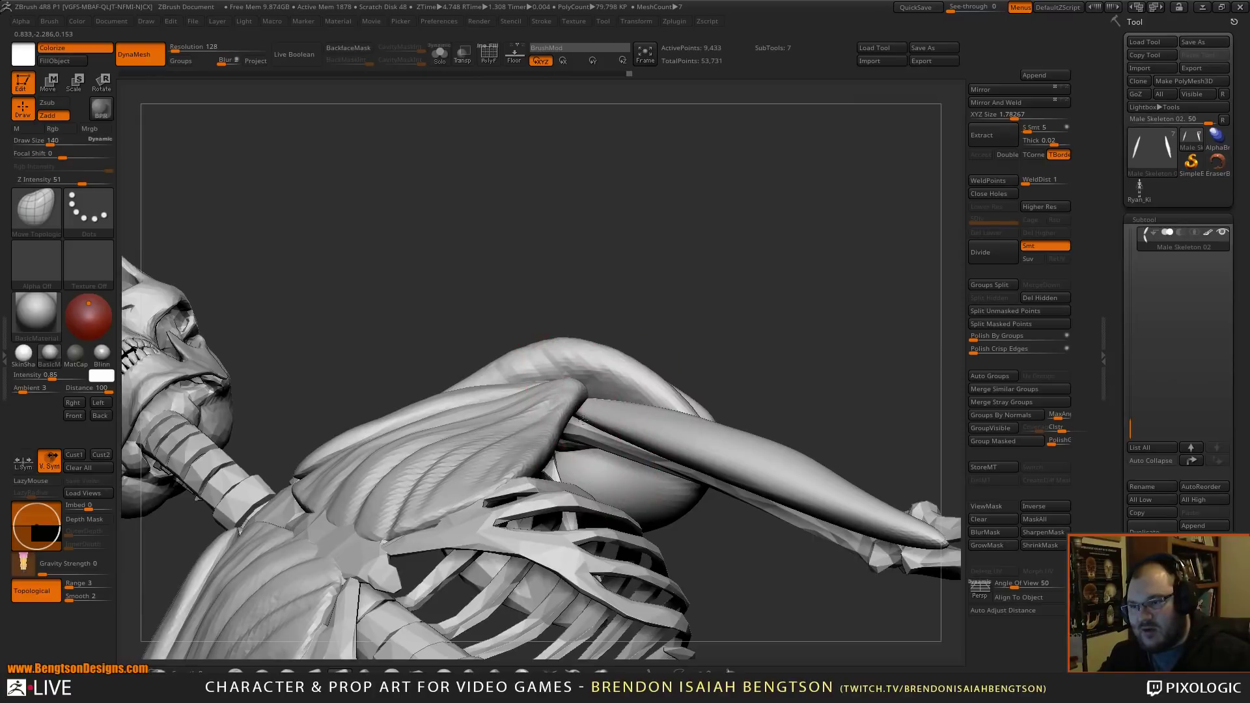
- Adjust the biceps' upper ends beneath the chest muscles and front deltoids
left_click(684, 448, "alt")
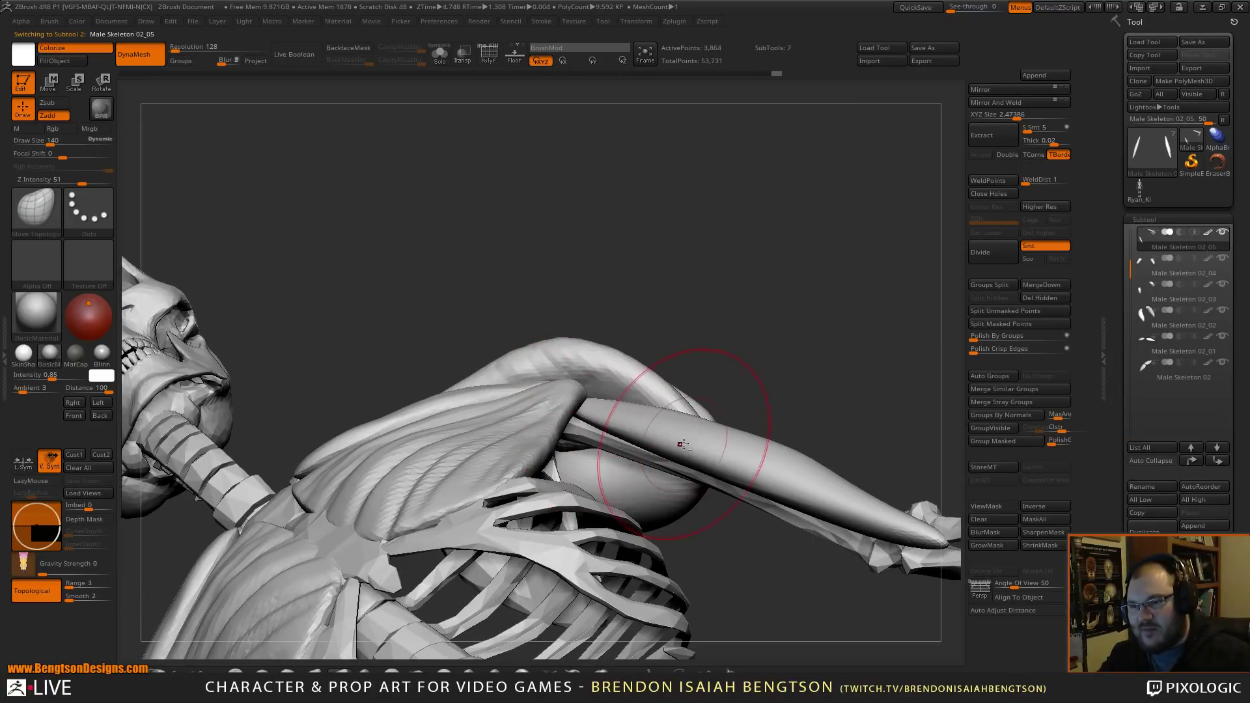
left_click_drag(695, 315, 678, 320)
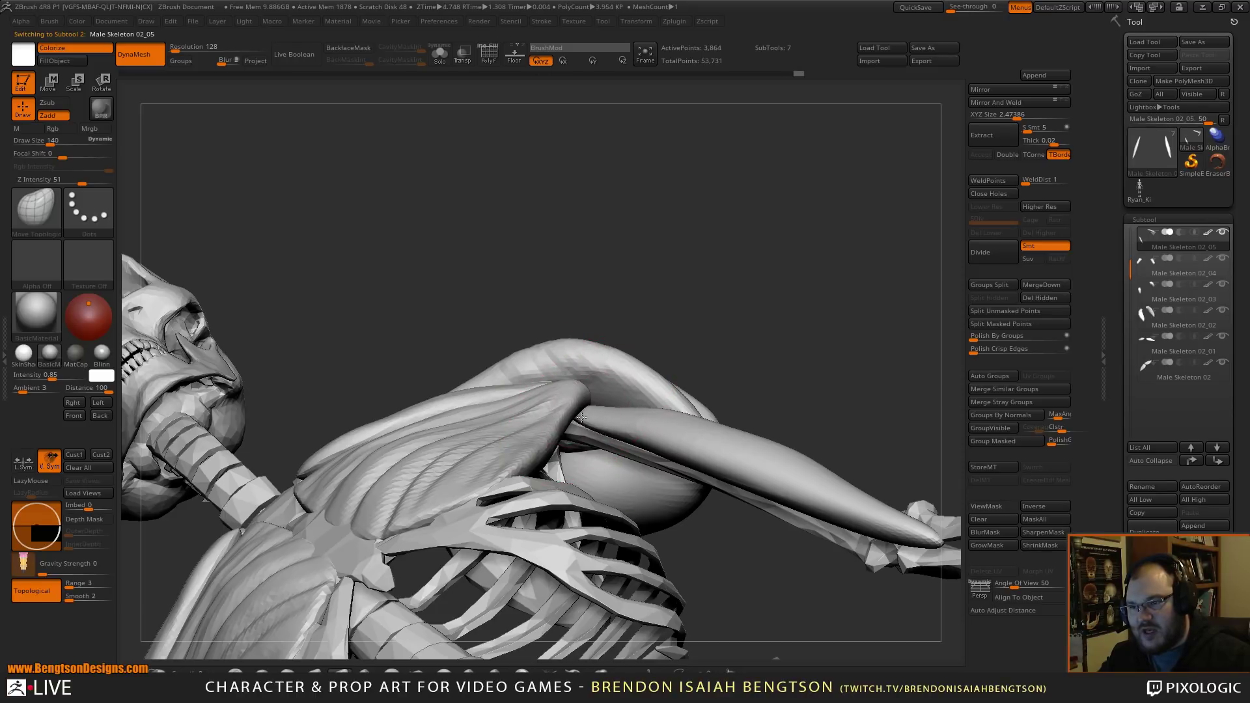
left_click_drag(631, 311, 787, 287)
left_click_drag(809, 415, 736, 423, "alt")
- Reshape the front deltoids around the shoulder and check their fit against the other deltoid parts from above, behind and in front
left_click(645, 272, "alt")
mouse_move(758, 218)
left_mouse_down()
mouse_move(744, 163)
mouse_move(591, 268)
left_mouse_up()
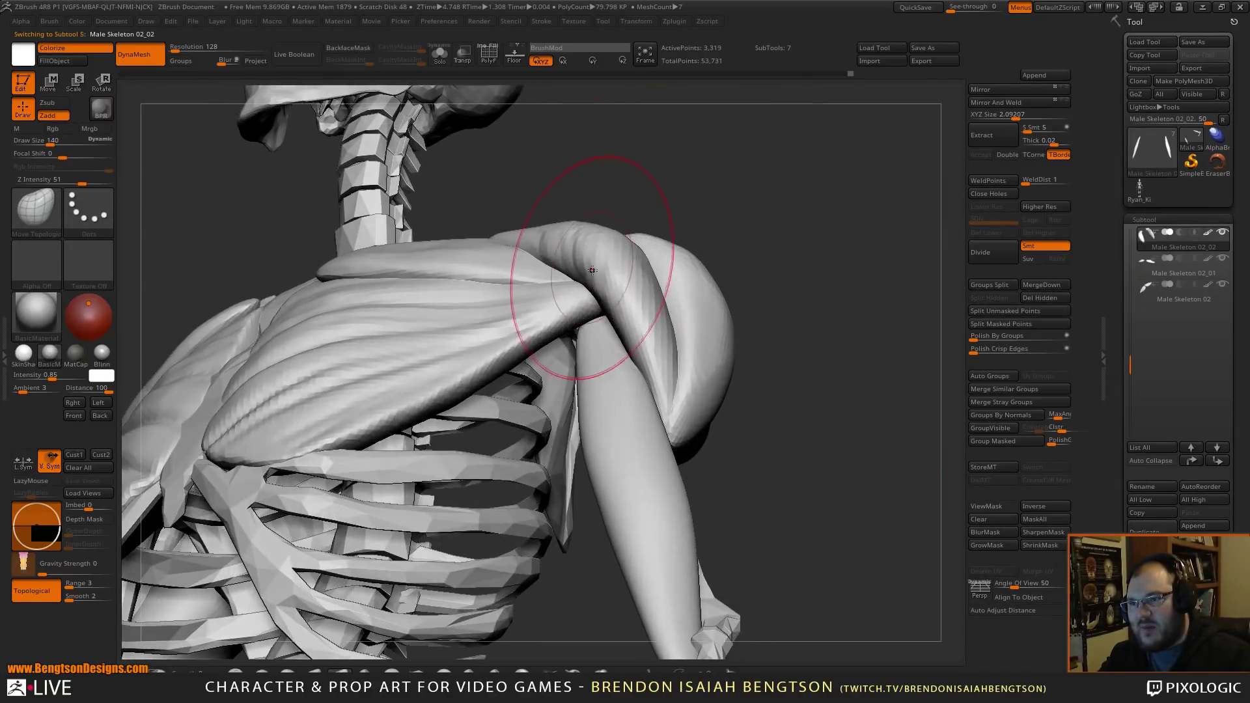
left_click_drag(703, 227, 719, 290)
mouse_move(742, 240)
left_mouse_down()
mouse_move(717, 293)
mouse_move(587, 343)
left_mouse_up()
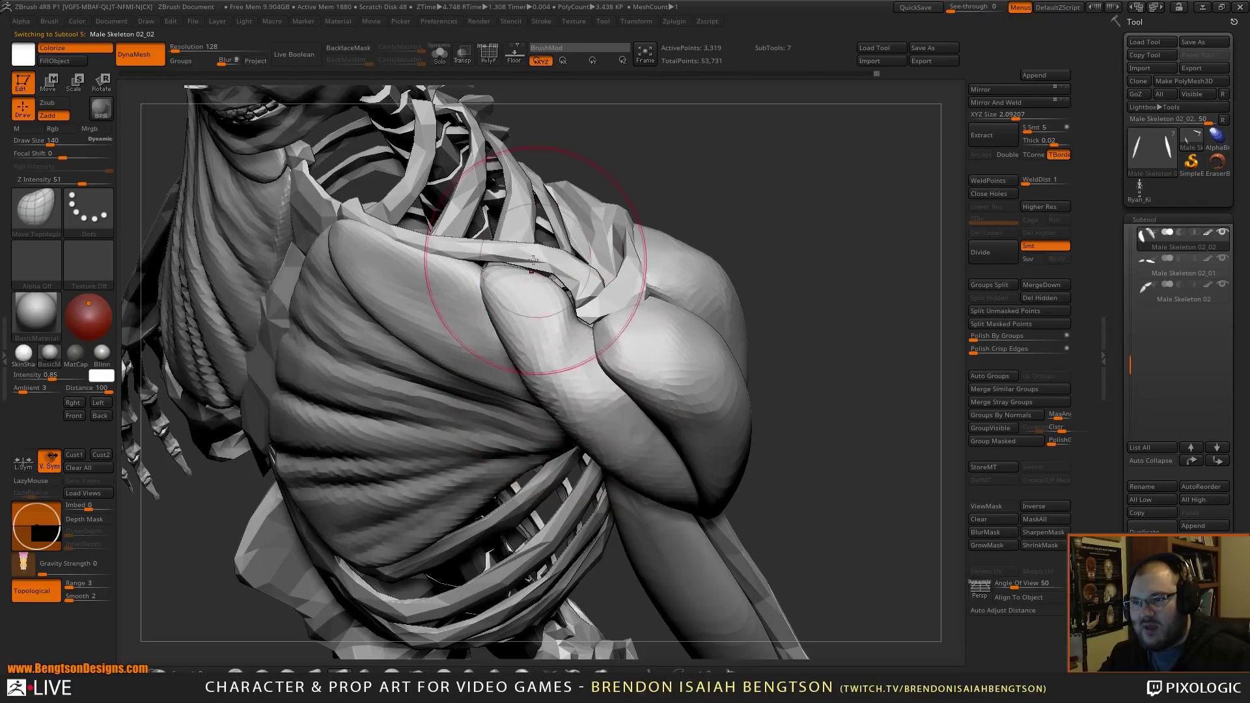
mouse_move(547, 340)
left_mouse_down()
mouse_move(573, 345)
mouse_move(536, 354)
mouse_move(690, 310)
mouse_move(580, 301)
left_mouse_up()
left_click_drag(503, 425, 530, 404)
left_click_drag(844, 317, 774, 305)
left_click_drag(756, 363, 603, 410)
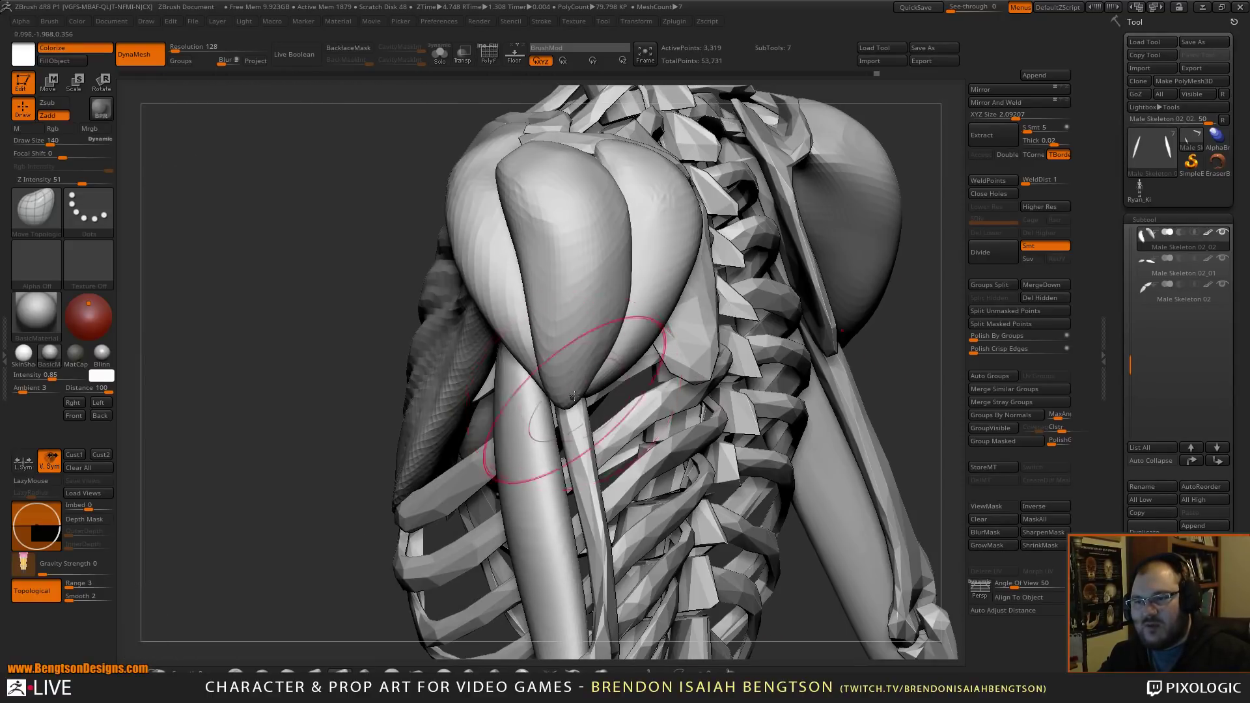
left_click_drag(343, 382, 600, 326)
left_click_drag(726, 358, 723, 455, "alt")
left_click_drag(768, 388, 789, 360, "alt")
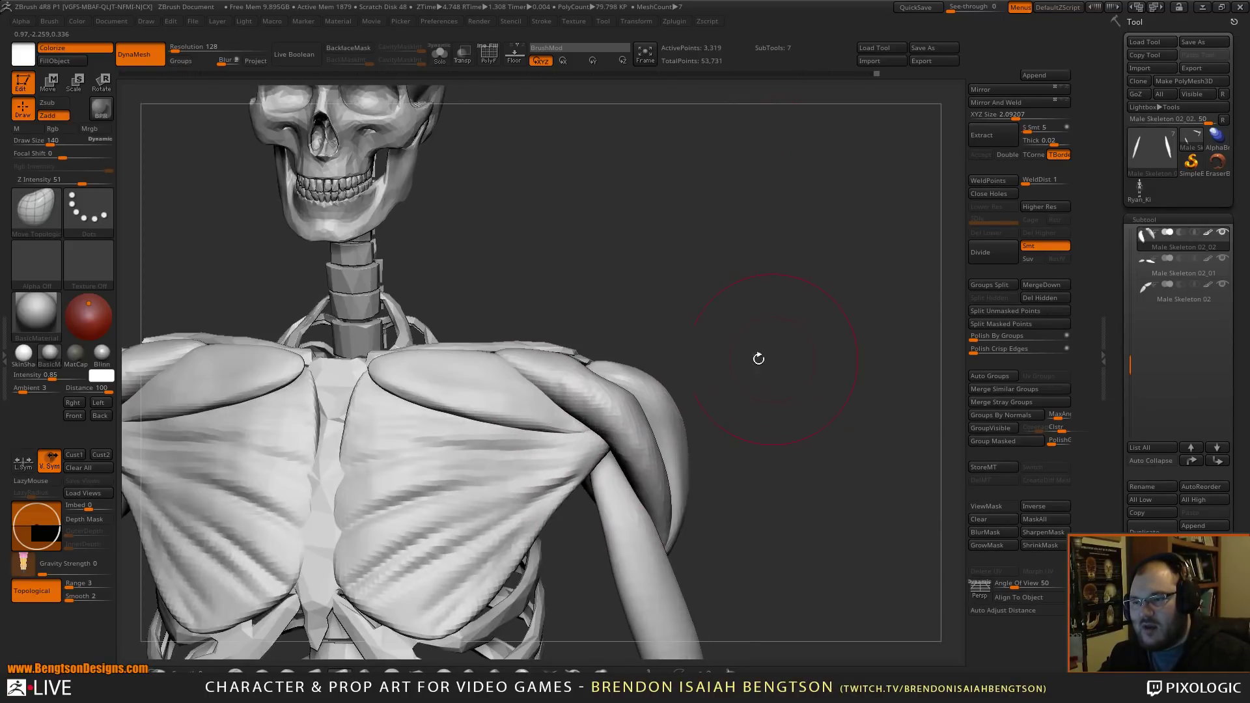
- Smooth and adjust the outer ends of the upper chest muscles where they tuck under the front deltoids
left_click(568, 426, "alt")
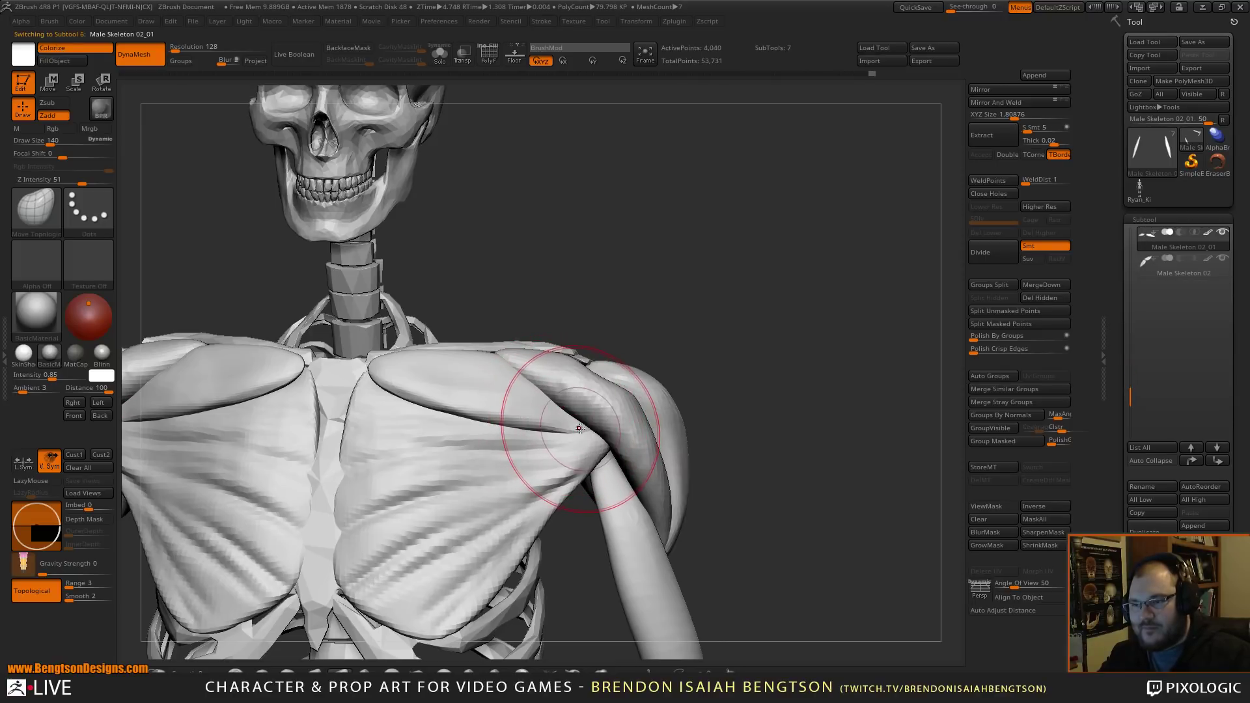
key("shift")
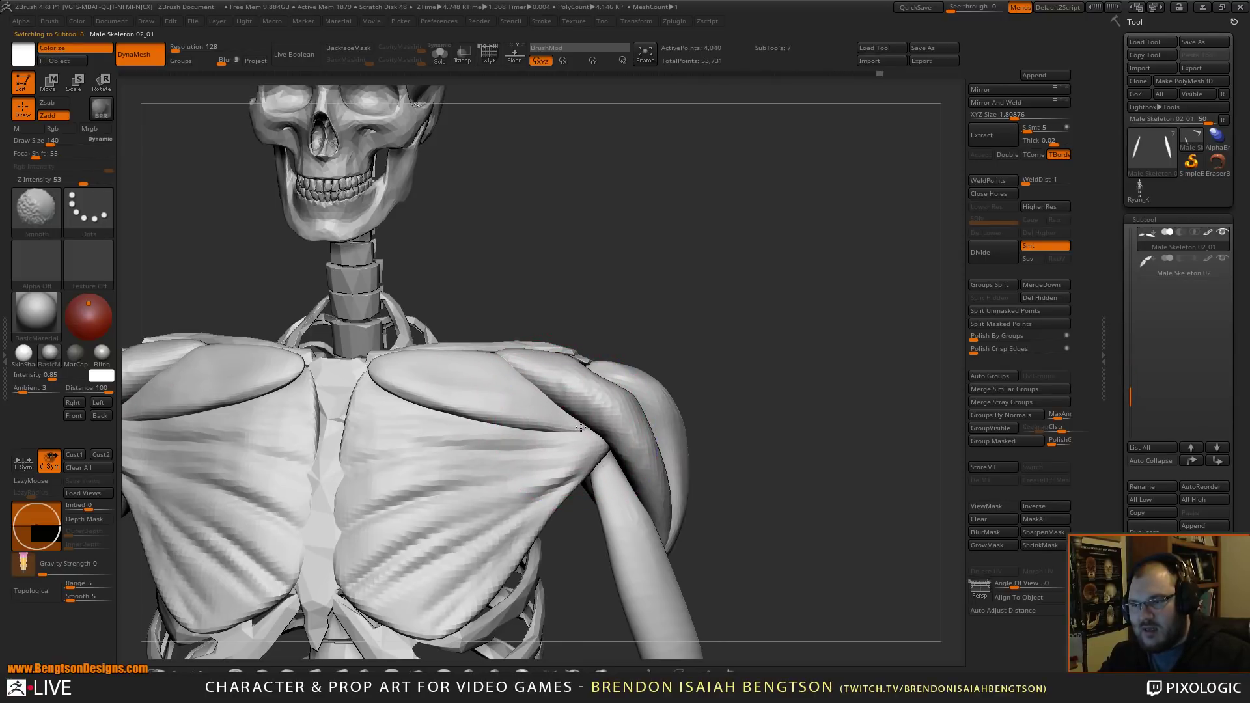
key("shift")
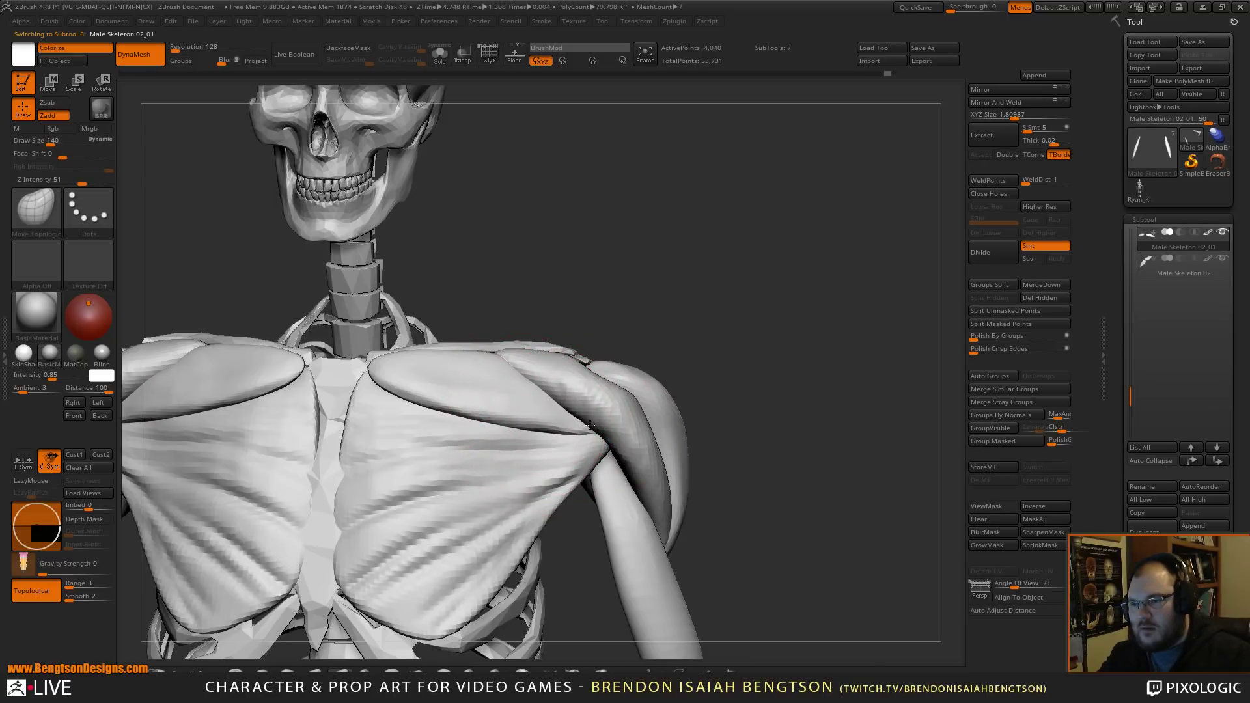
left_click_drag(641, 265, 618, 180)
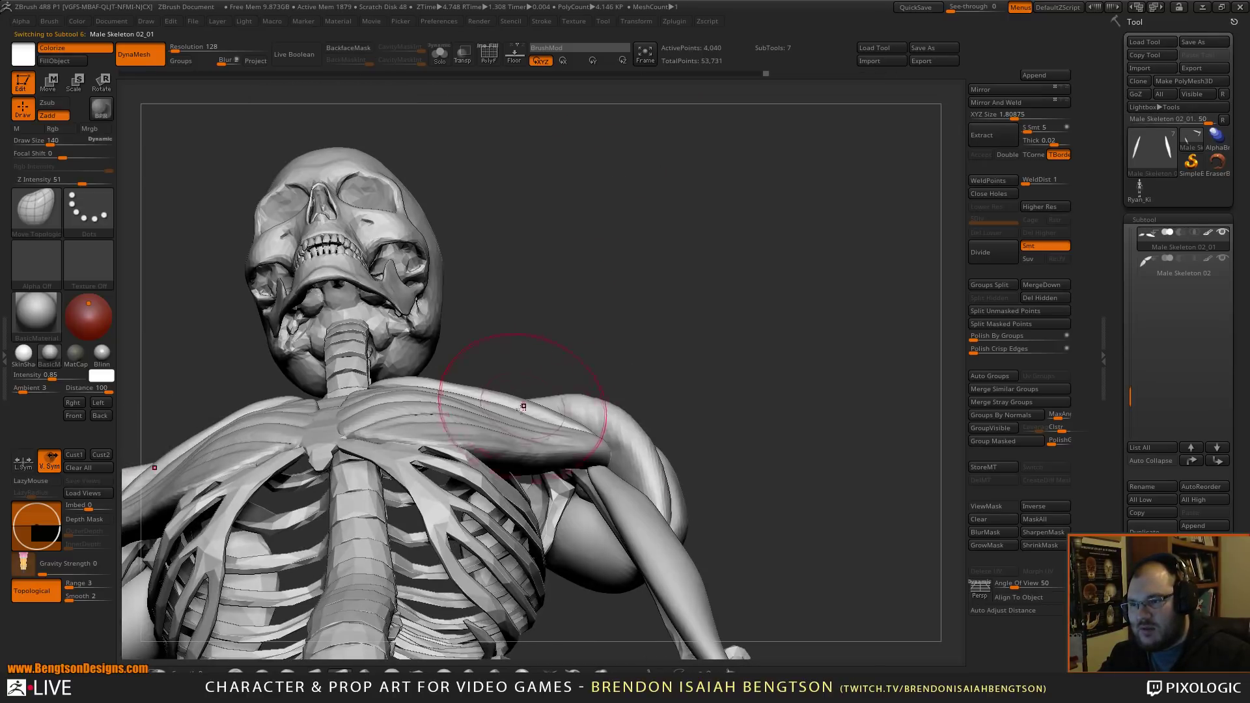
mouse_move(534, 368)
left_mouse_down()
mouse_move(761, 399)
mouse_move(754, 220)
mouse_move(725, 410)
mouse_move(570, 345)
left_mouse_up()
- Reshape the middle of the biceps from the front with Move Topological at draw size 173
left_click(571, 346, "alt")
key("space")
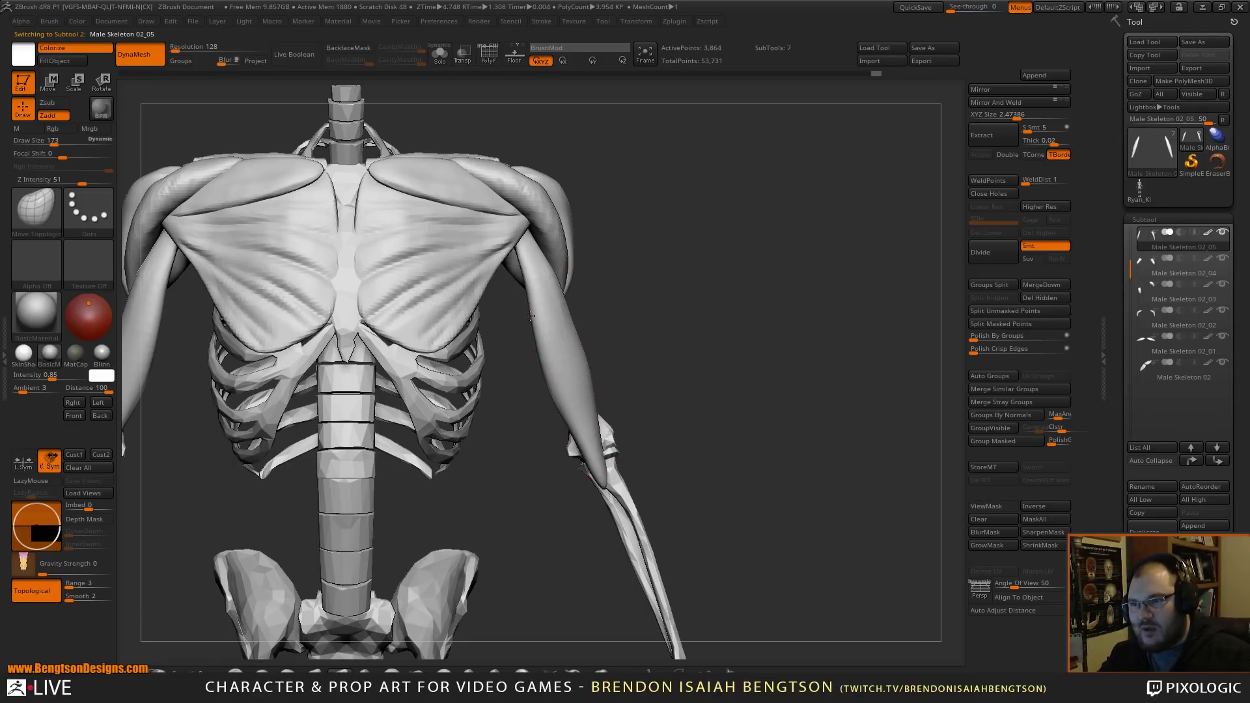
left_click_drag(600, 328, 664, 264)
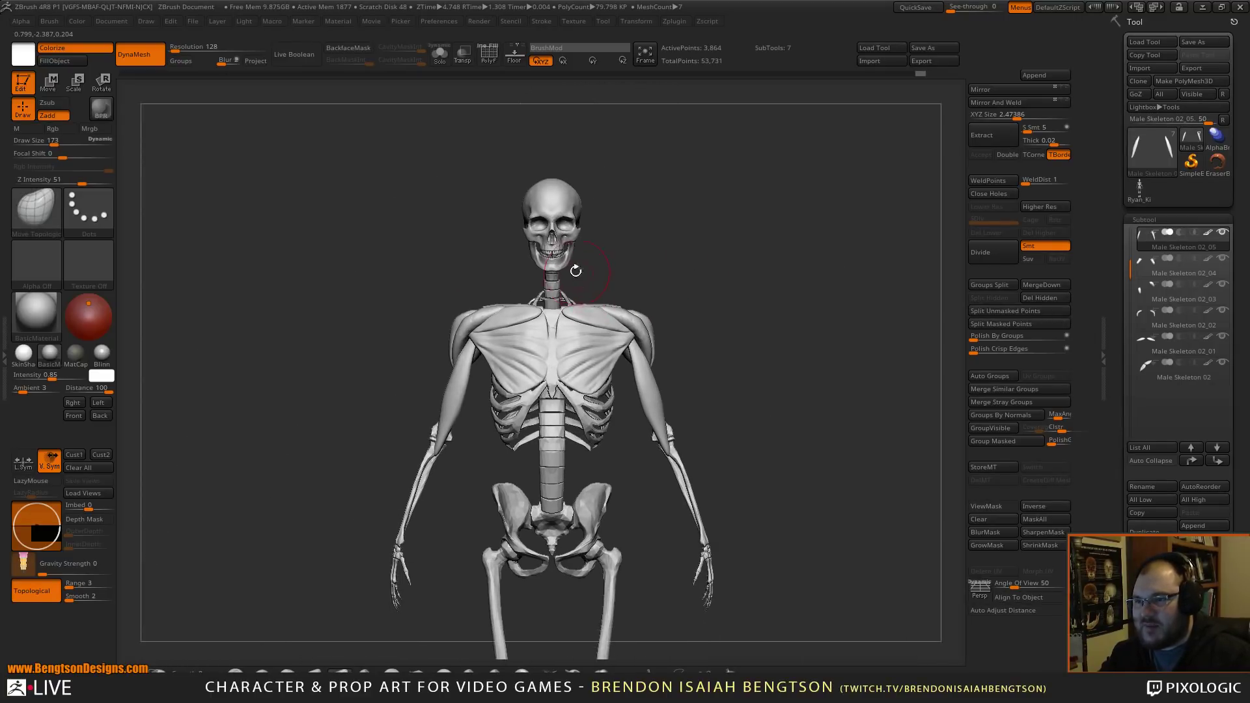
- Examine the blocked-out muscles on the whole figure from the front and the back
mouse_move(772, 317)
left_mouse_down("shift")
mouse_move(715, 291)
mouse_move(660, 334)
mouse_move(723, 328)
left_mouse_up("shift")
left_click_drag(521, 261, 686, 287)
left_click_drag(826, 245, 672, 240)
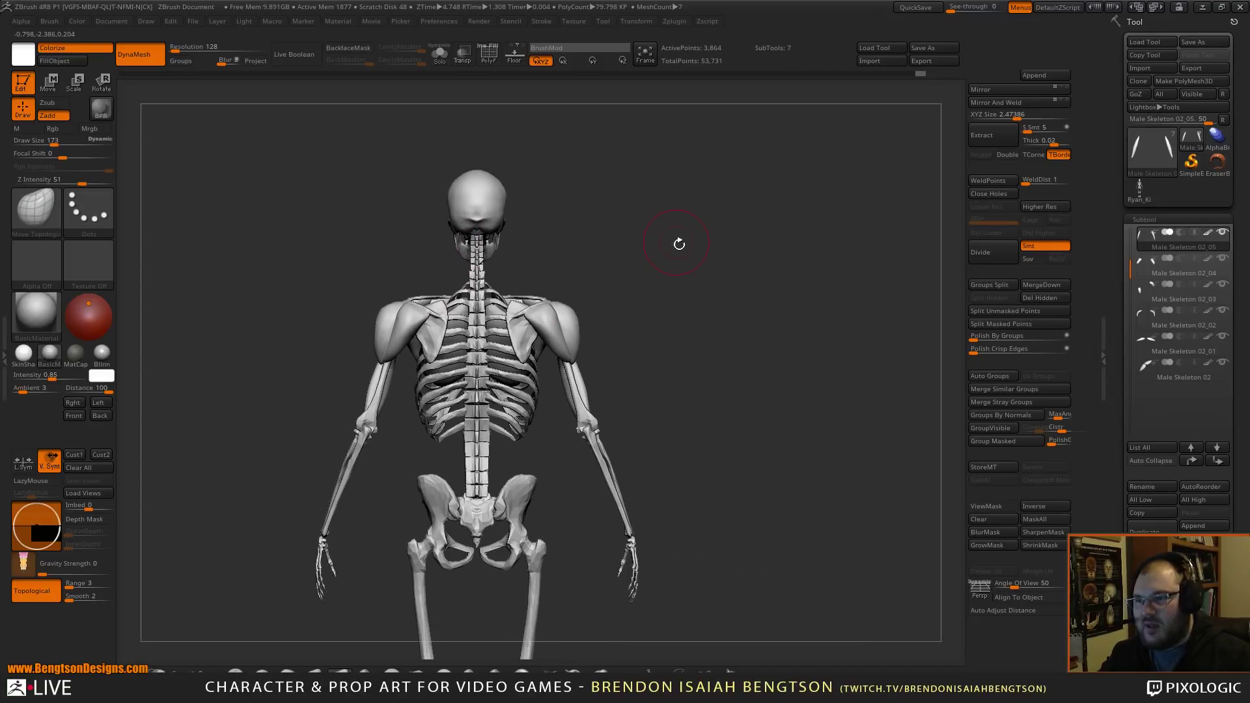
key("f")
left_click_drag(720, 152, 703, 277, "alt")
left_click_drag(563, 318, 681, 256, "alt")
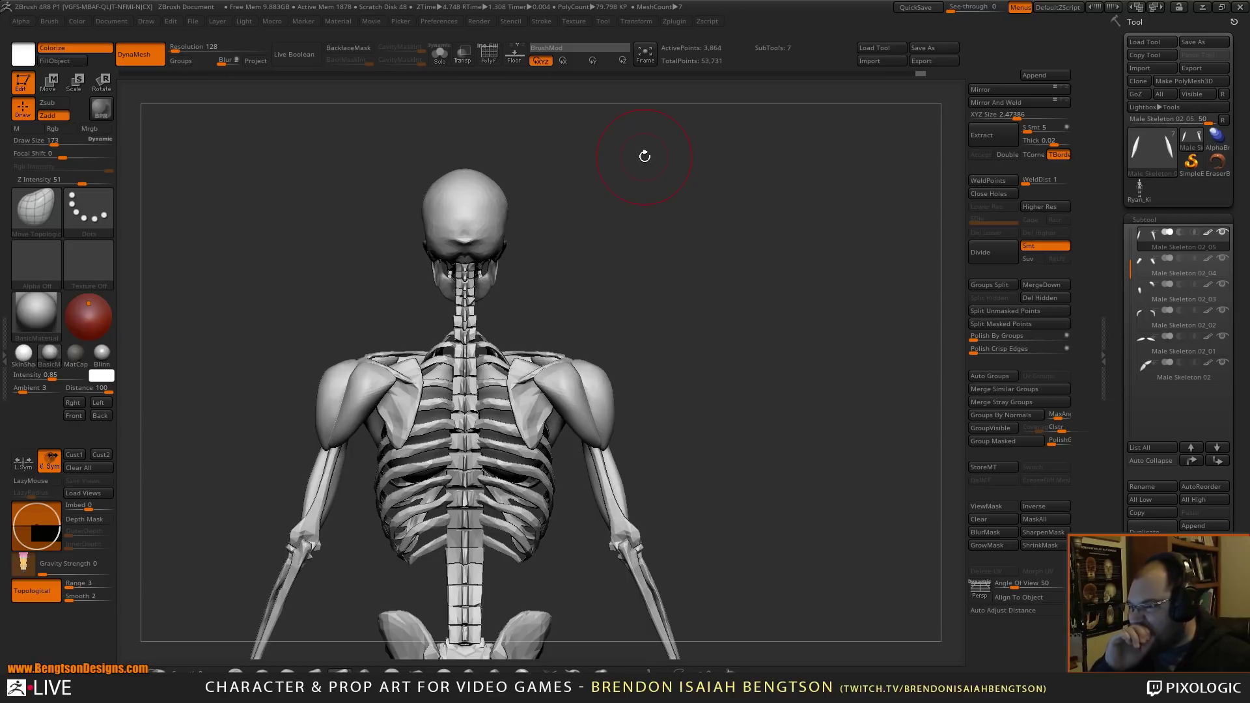
left_click_drag(629, 267, 678, 277)
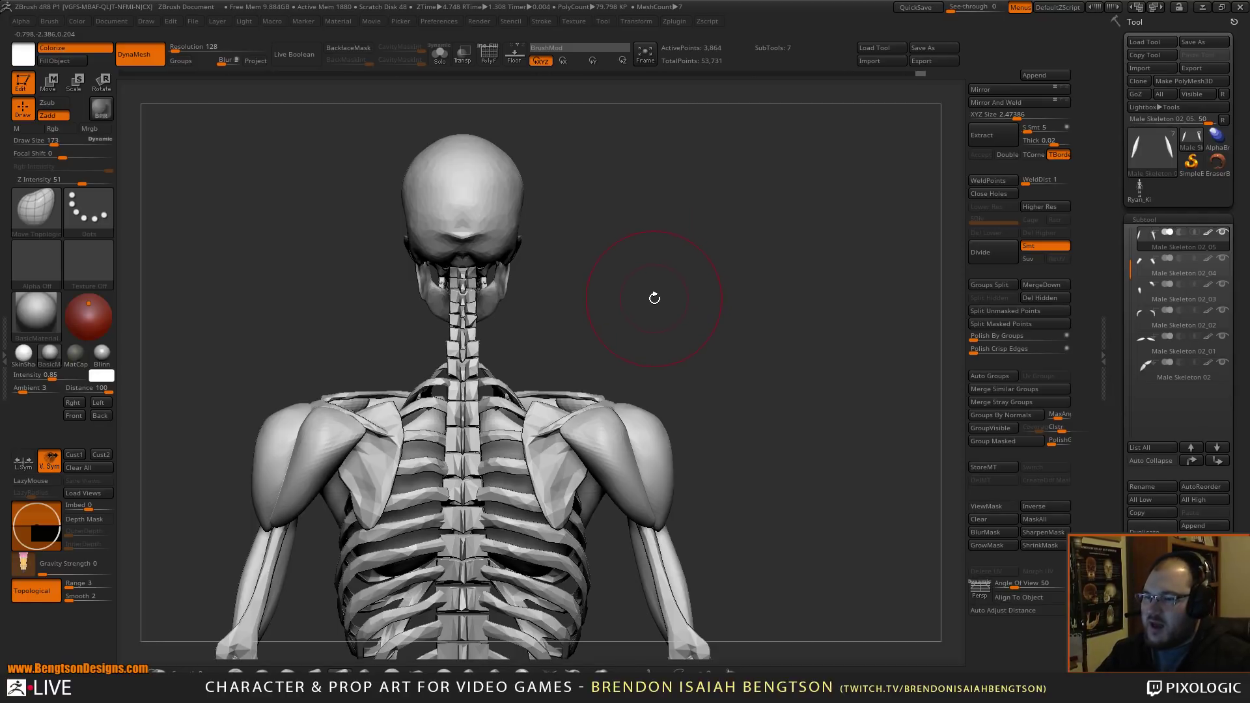
left_click_drag(680, 309, 734, 238)
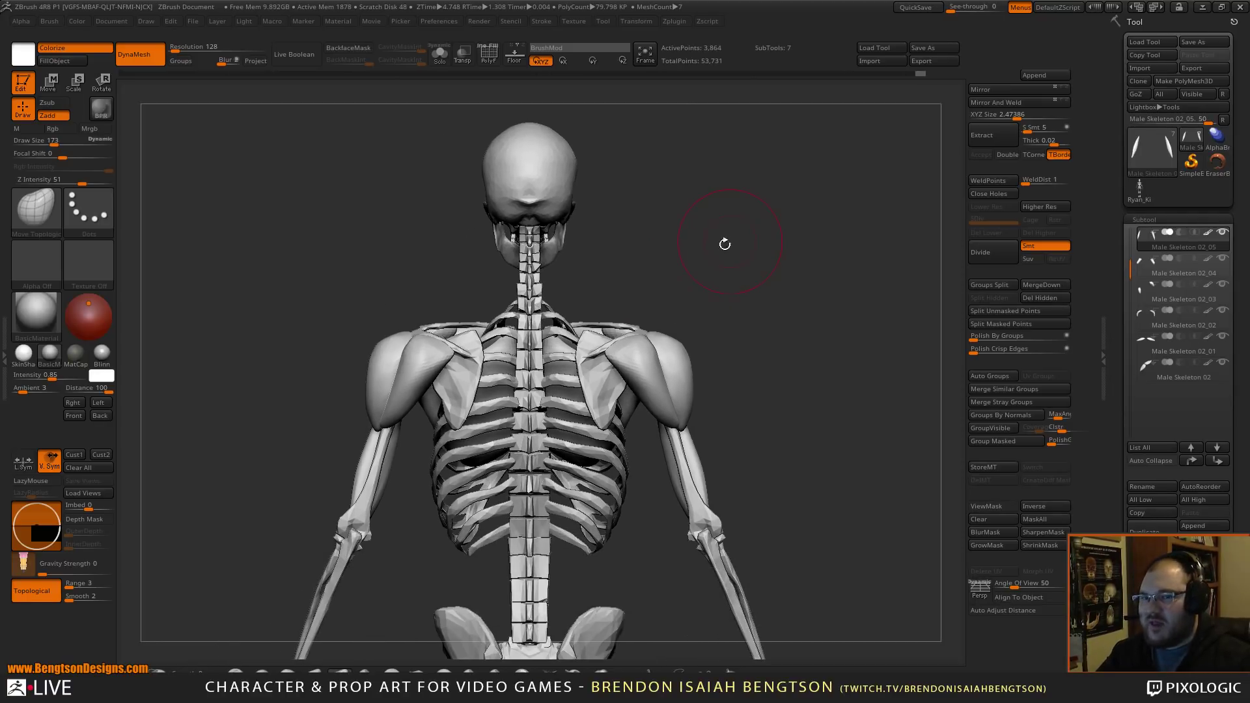
- Insert a mirrored pair of Sphere 32 primitives on the skeleton's upper back and split them into their own subtool
left_click(523, 349, "alt")
left_click_drag(778, 276, 354, 315)
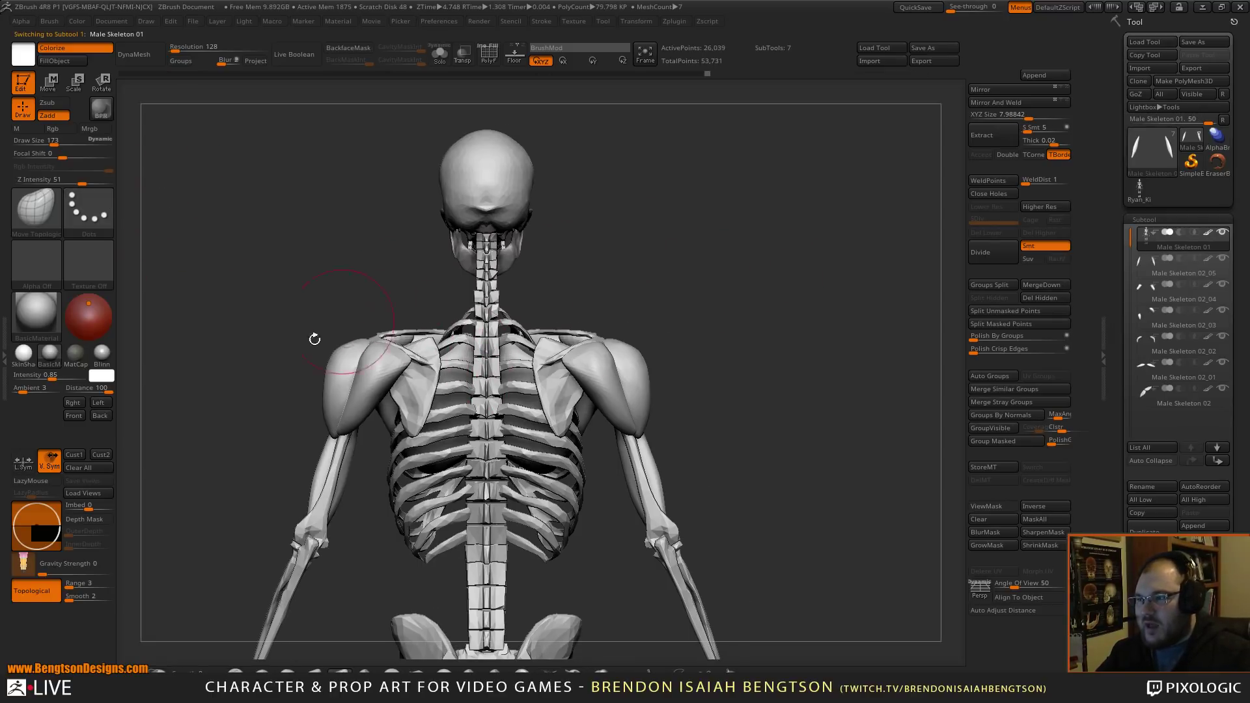
key("b")
key("i")
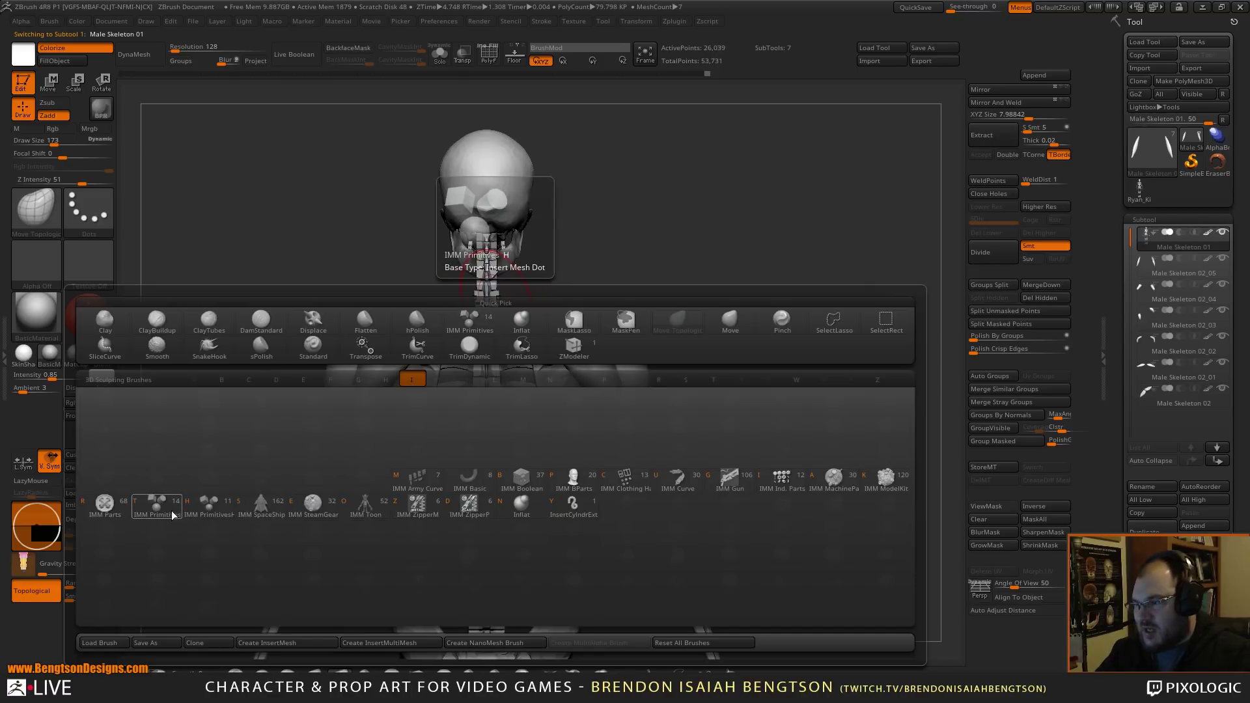
left_click(154, 508)
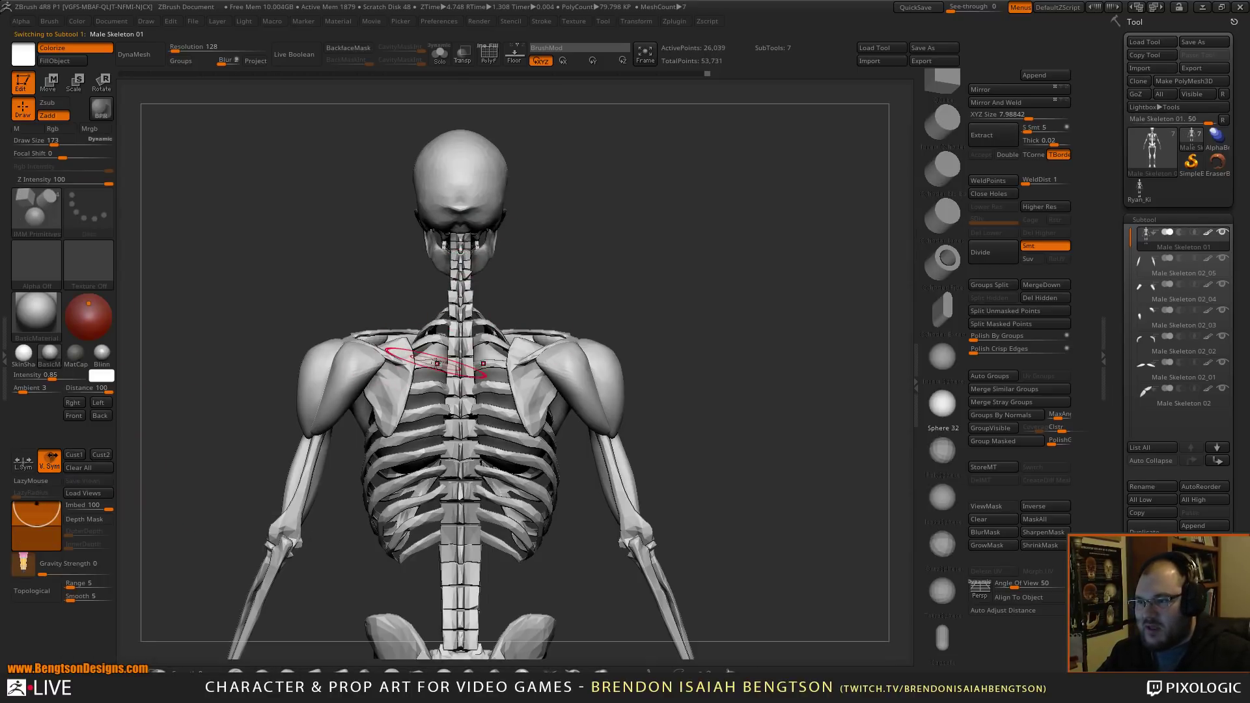
left_click_drag(433, 363, 449, 382)
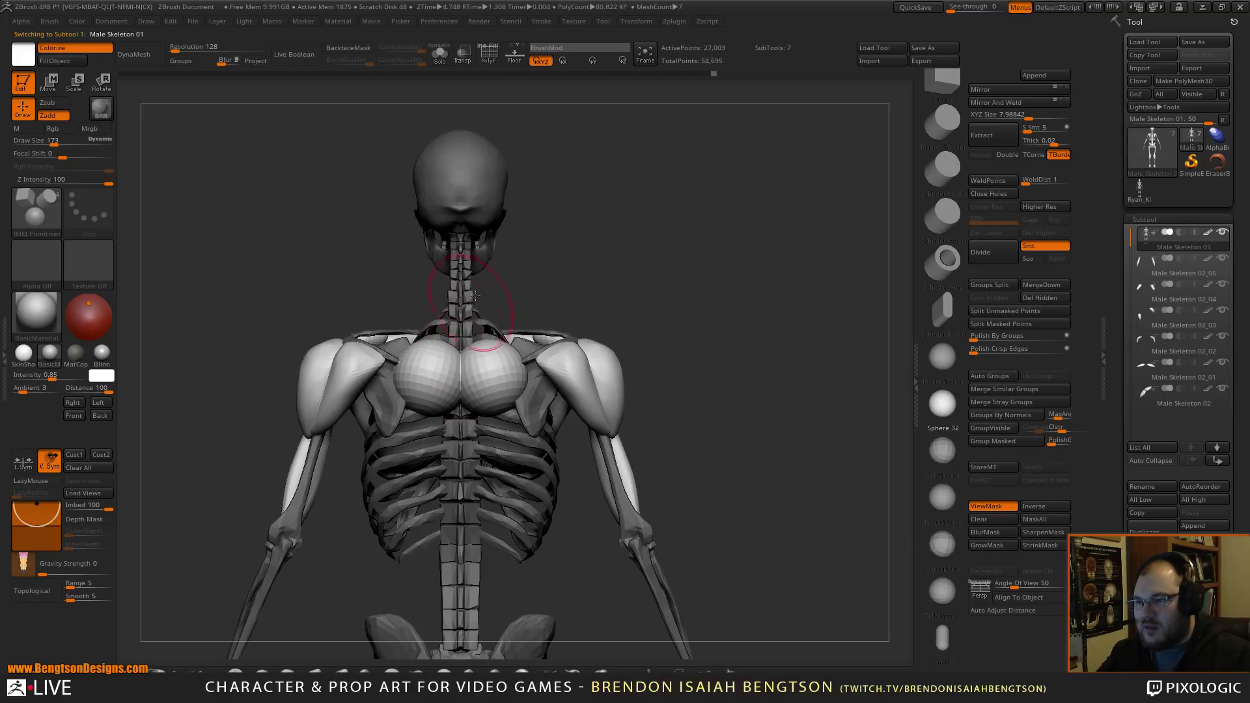
left_click(1015, 311)
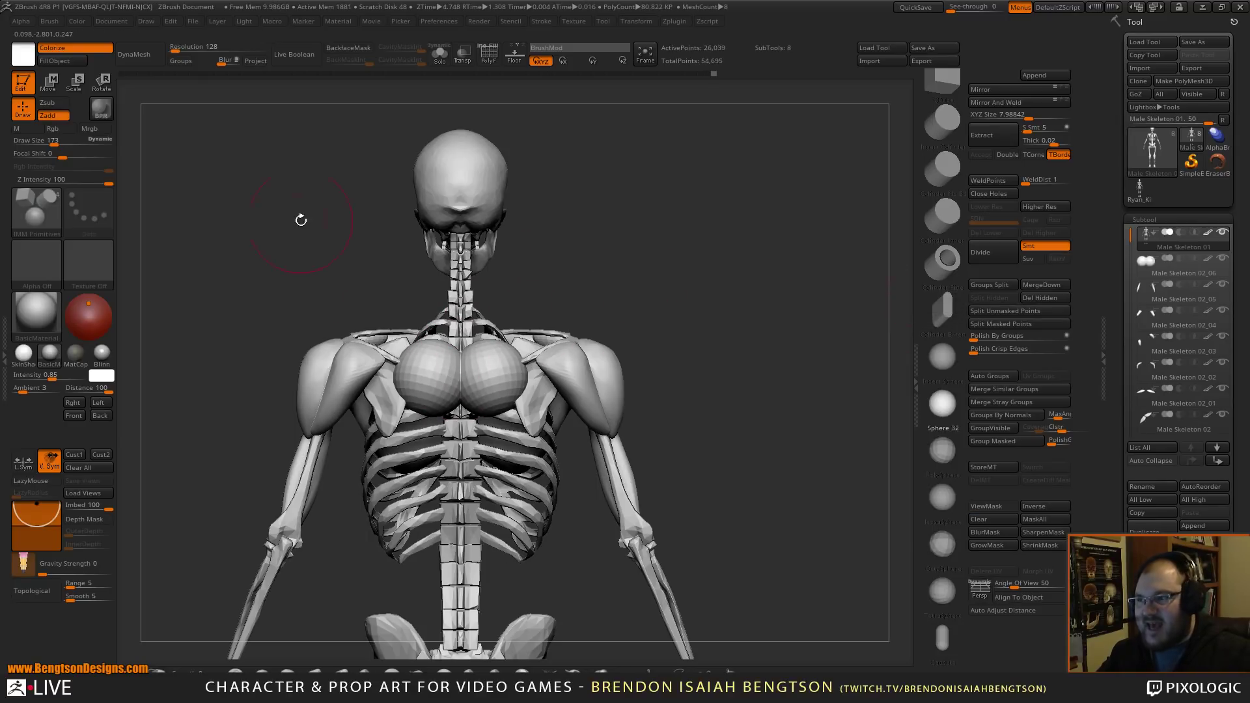
- Apply DynaMesh at resolution 128 to the upper-back spheres instead of the skeleton
left_click(134, 54)
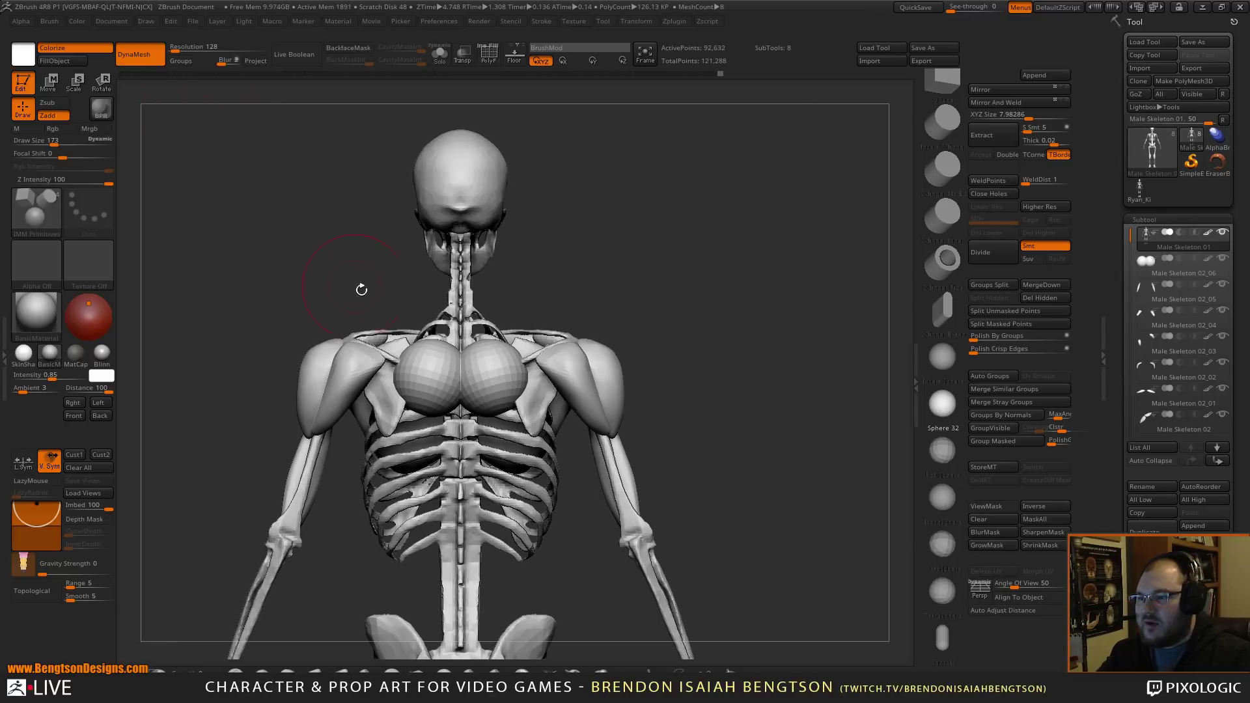
key("ctrl+z")
left_click(431, 372, "alt")
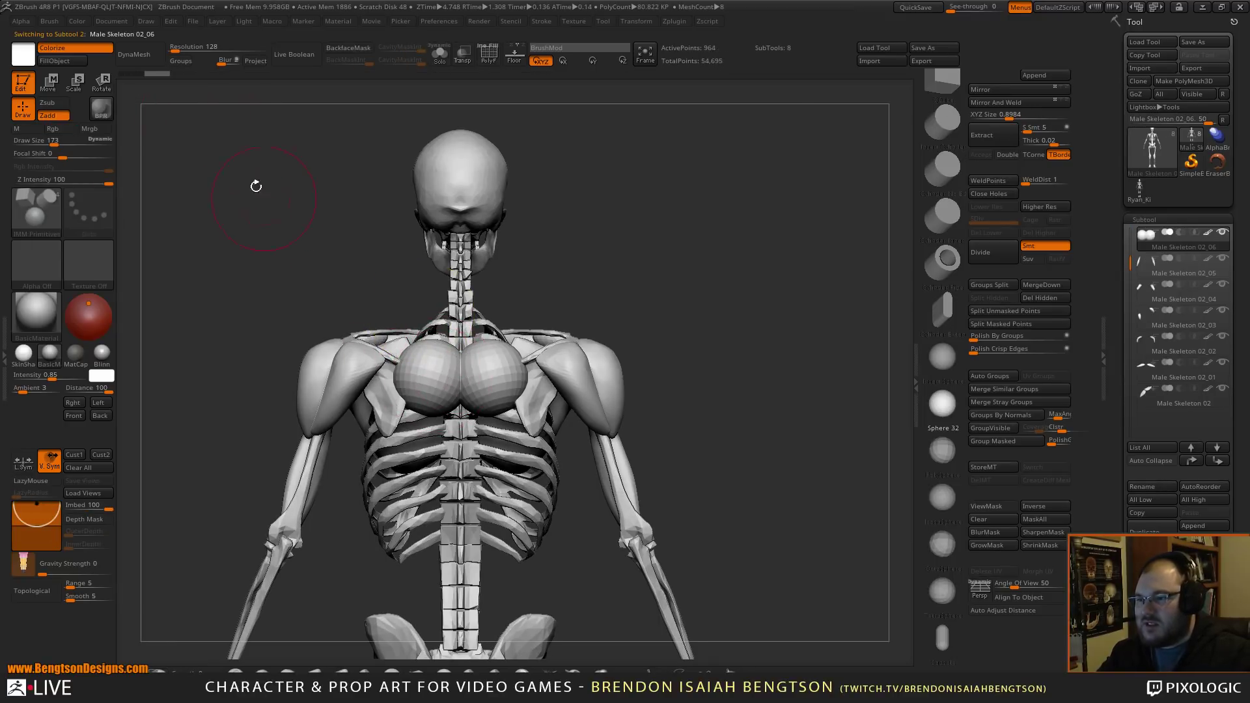
left_click(150, 62)
- Pull the tops of the upper-back spheres upward with Move Topological at draw size 223
key("b")
key("m")
key("t")
key("space")
left_click_drag(438, 341, 443, 342)
mouse_move(625, 280)
left_mouse_down()
mouse_move(618, 306)
mouse_move(610, 245)
left_mouse_up()
left_click_drag(484, 327, 466, 261)
left_click_drag(564, 194, 488, 248)
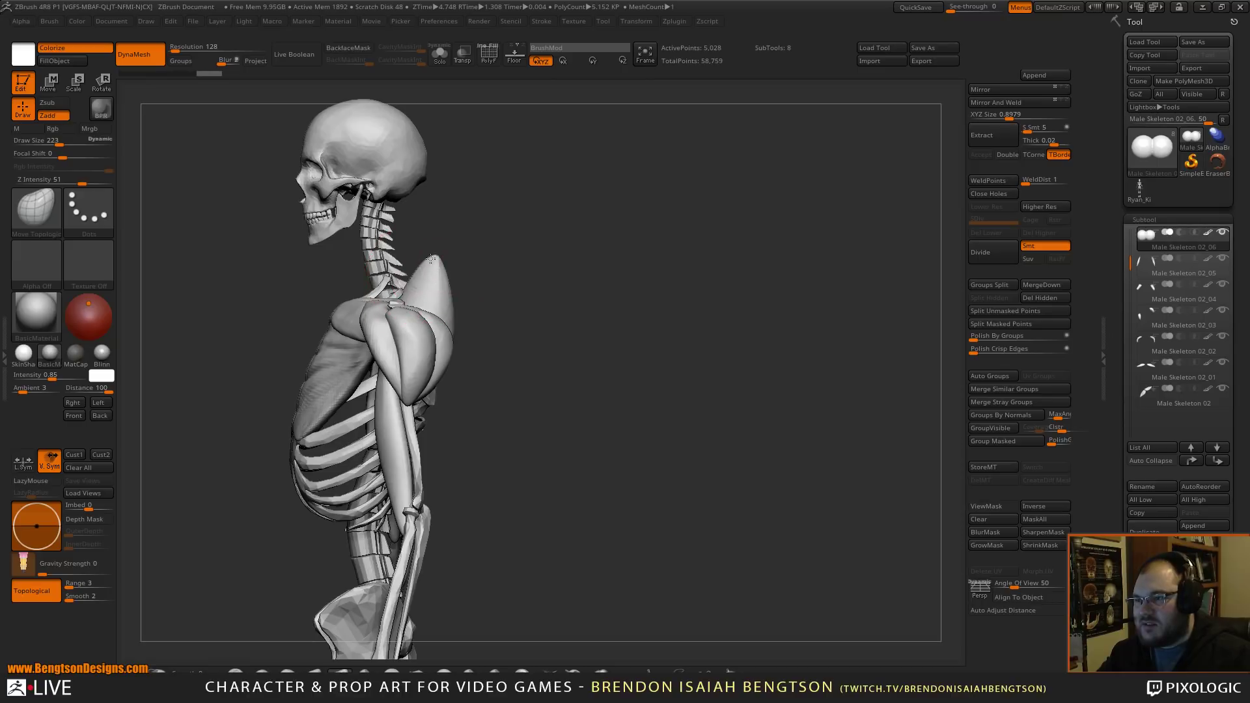
- Stretch the upper-back forms along the back of the neck to the base of the skull
left_click_drag(384, 206, 377, 177)
left_click_drag(519, 242, 500, 247)
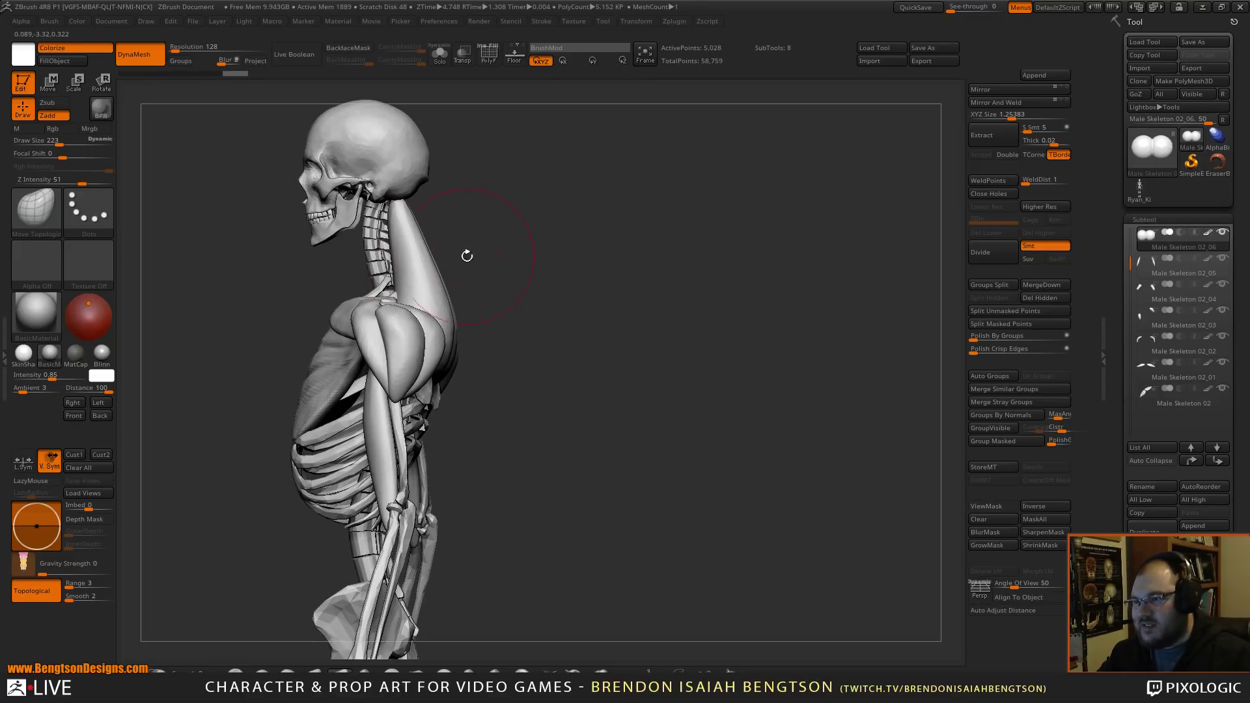
left_click_drag(392, 268, 418, 257)
mouse_move(403, 198)
left_mouse_down()
mouse_move(414, 197)
mouse_move(407, 224)
mouse_move(530, 265)
left_mouse_up()
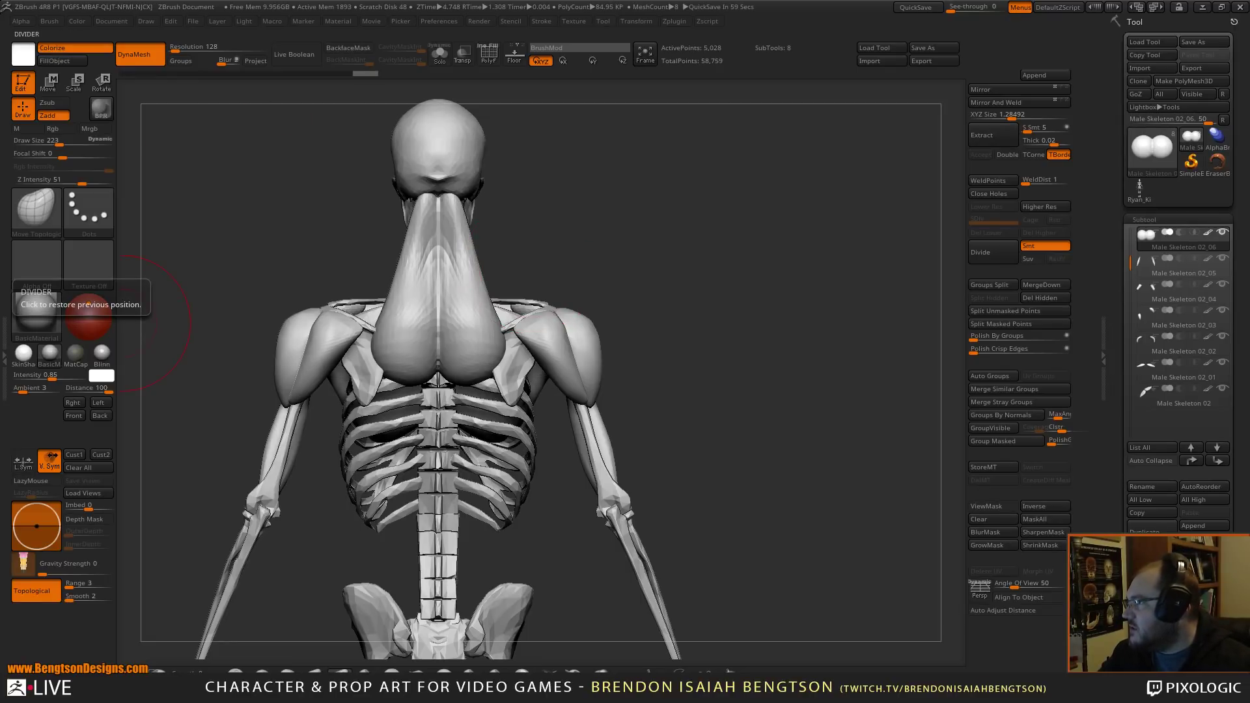
- Switch to Firefox and remove the biceps brachii filter from the human muscle anatomy insertion points image results
key("alt+Tab")
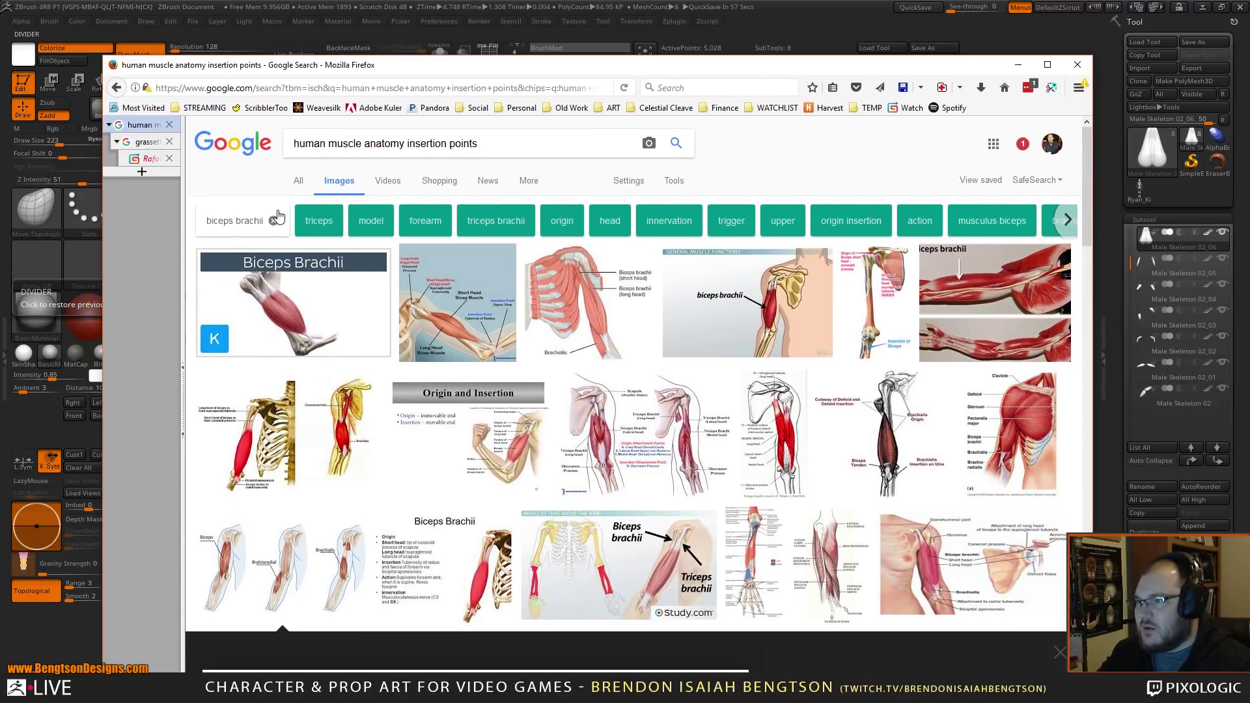
left_click(274, 222)
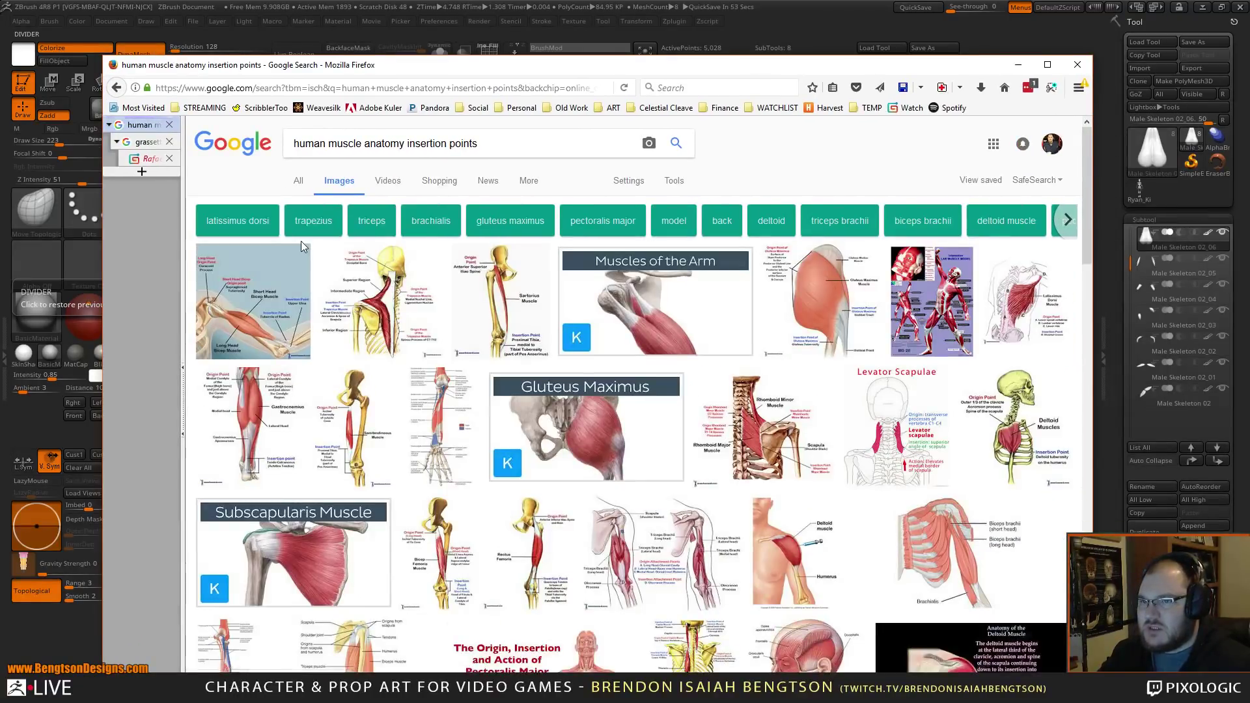
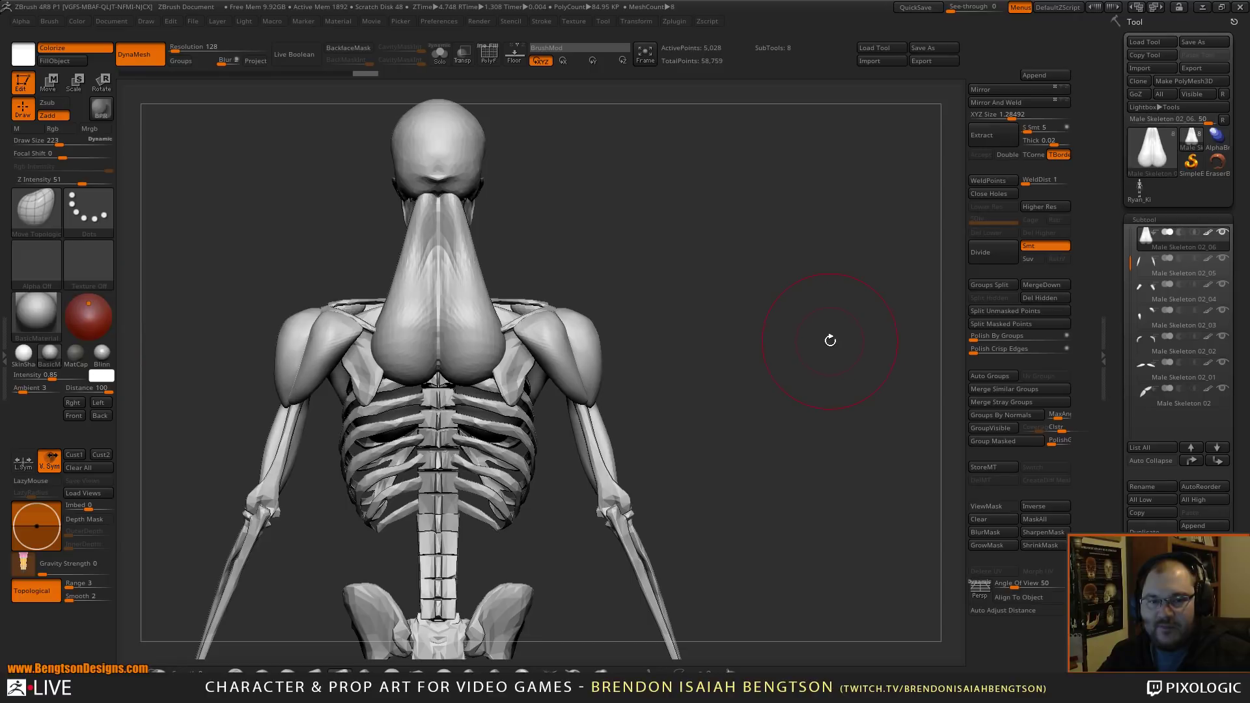
- Return to ZBrush, display the original bare skeleton model full-length, and view the tool models available in LightBox
left_click_drag(783, 307, 681, 355)
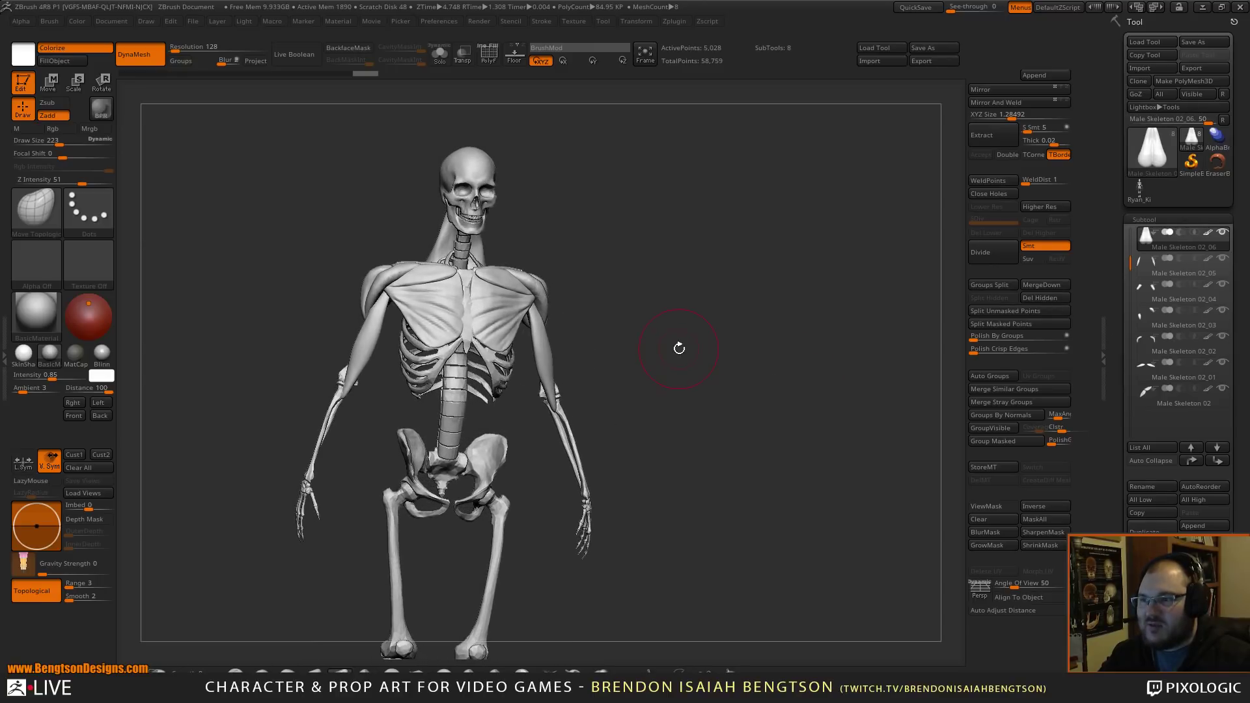
left_click(1138, 189)
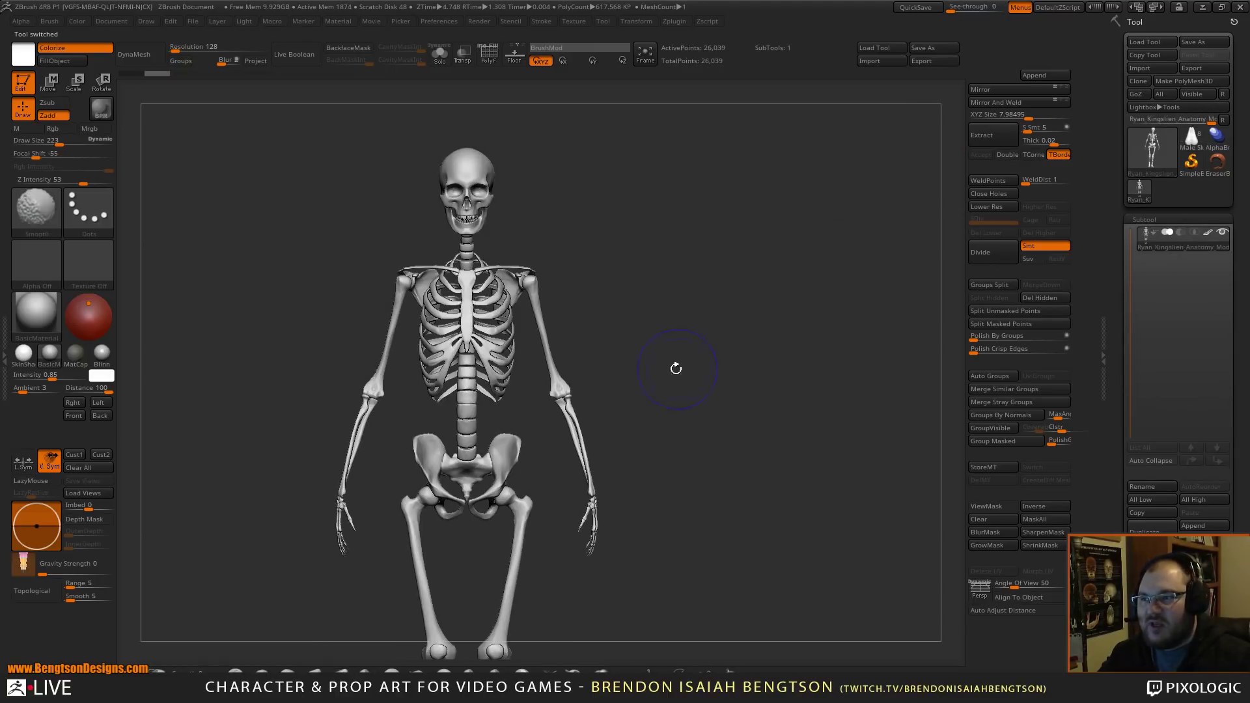
mouse_move(731, 330)
left_mouse_down("alt")
mouse_move(739, 315)
mouse_move(745, 332)
mouse_move(734, 323)
left_mouse_up("alt")
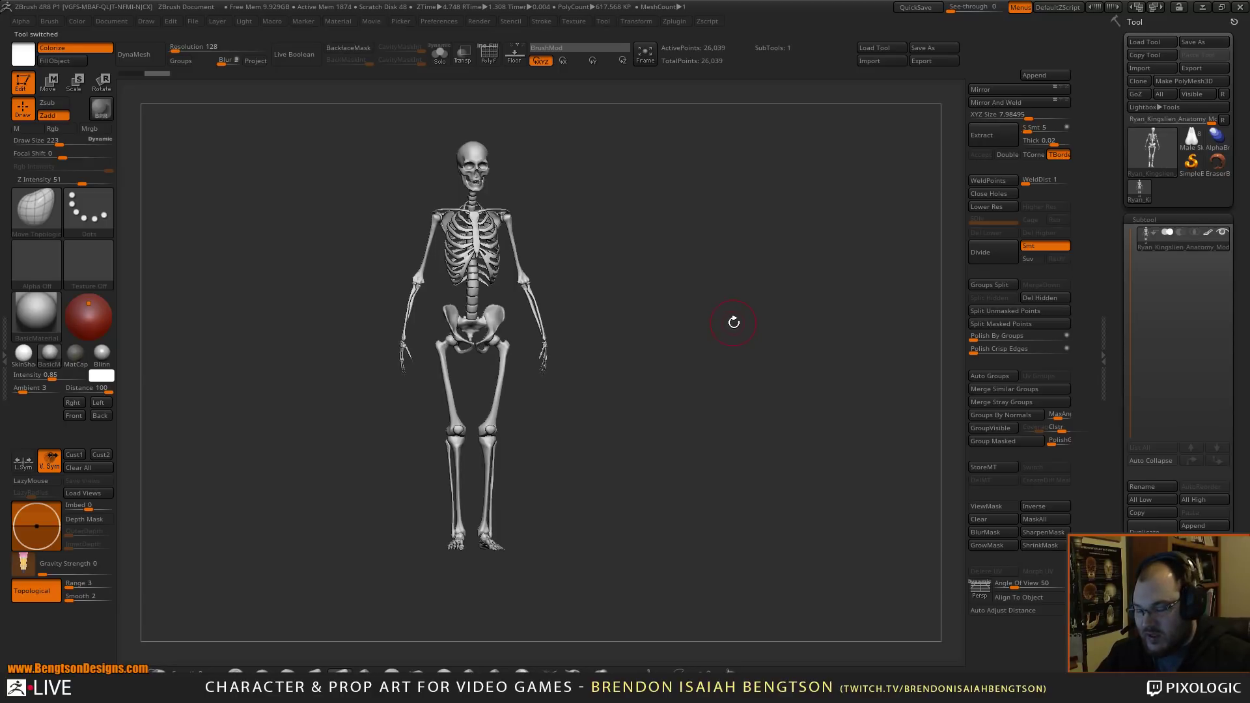
key("comma")
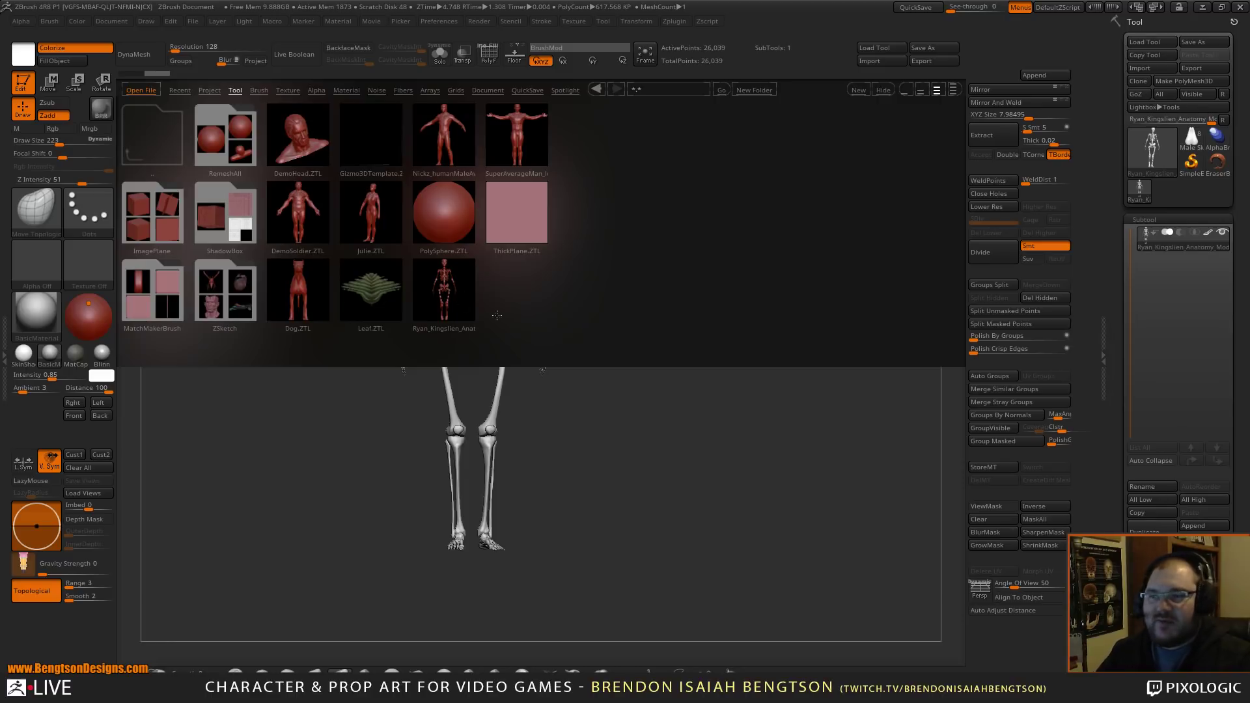
key("comma")
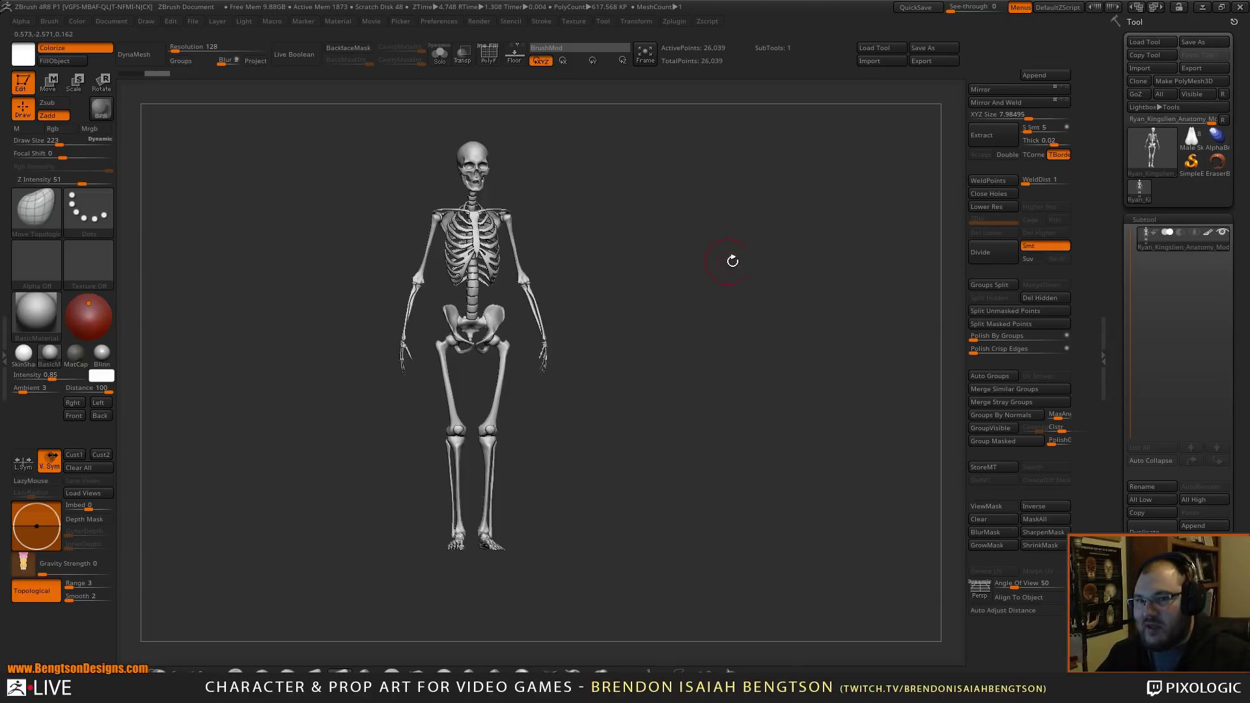
- Make the Male Skeleton with muscles the active tool and turn it to a back view of the upper body
left_click_drag(718, 258, 870, 148)
left_click(1192, 139)
mouse_move(754, 303)
left_mouse_down()
mouse_move(775, 345)
mouse_move(848, 331)
left_mouse_up()
left_click_drag(813, 391, 789, 485, "alt")
- Stretch the trapezius mesh down the spine and widen its sides with the Move Topological brush at draw size 223
left_click_drag(525, 397, 552, 497)
left_click_drag(562, 407, 567, 410)
left_click_drag(506, 457, 506, 551)
mouse_move(444, 461)
left_mouse_down()
mouse_move(461, 453)
mouse_move(460, 435)
left_mouse_up()
left_click_drag(443, 426, 437, 402)
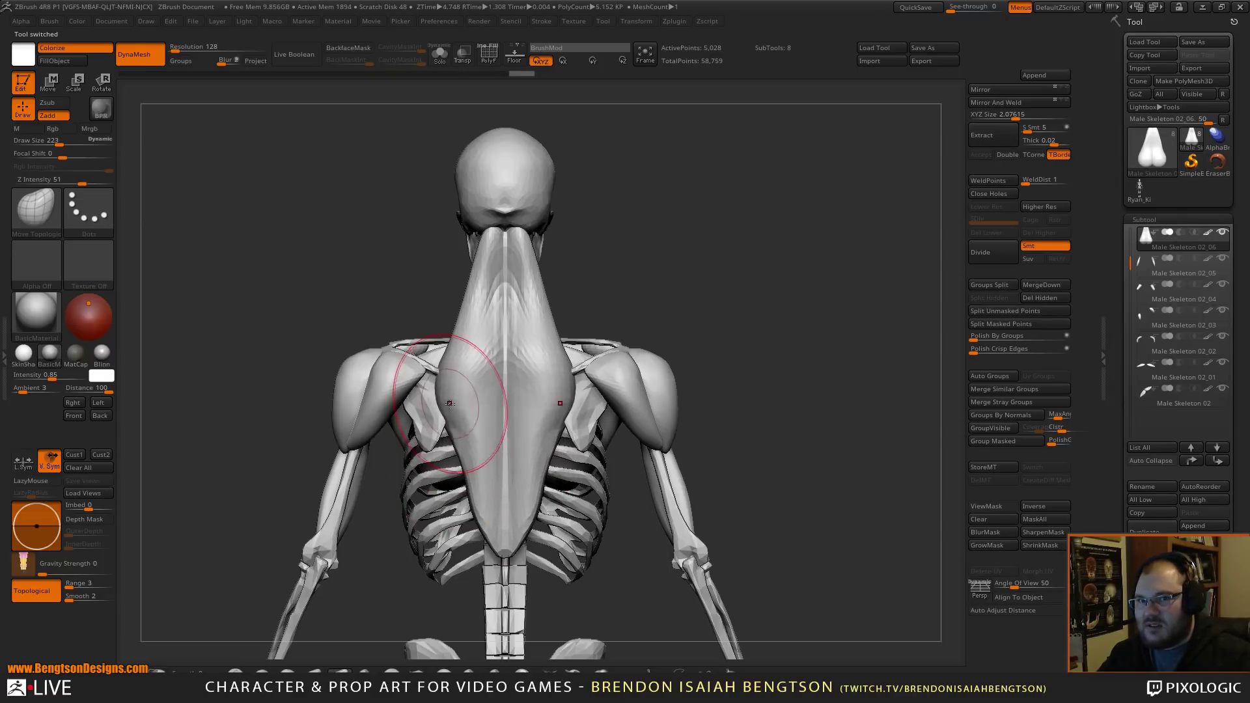
left_click(1141, 239)
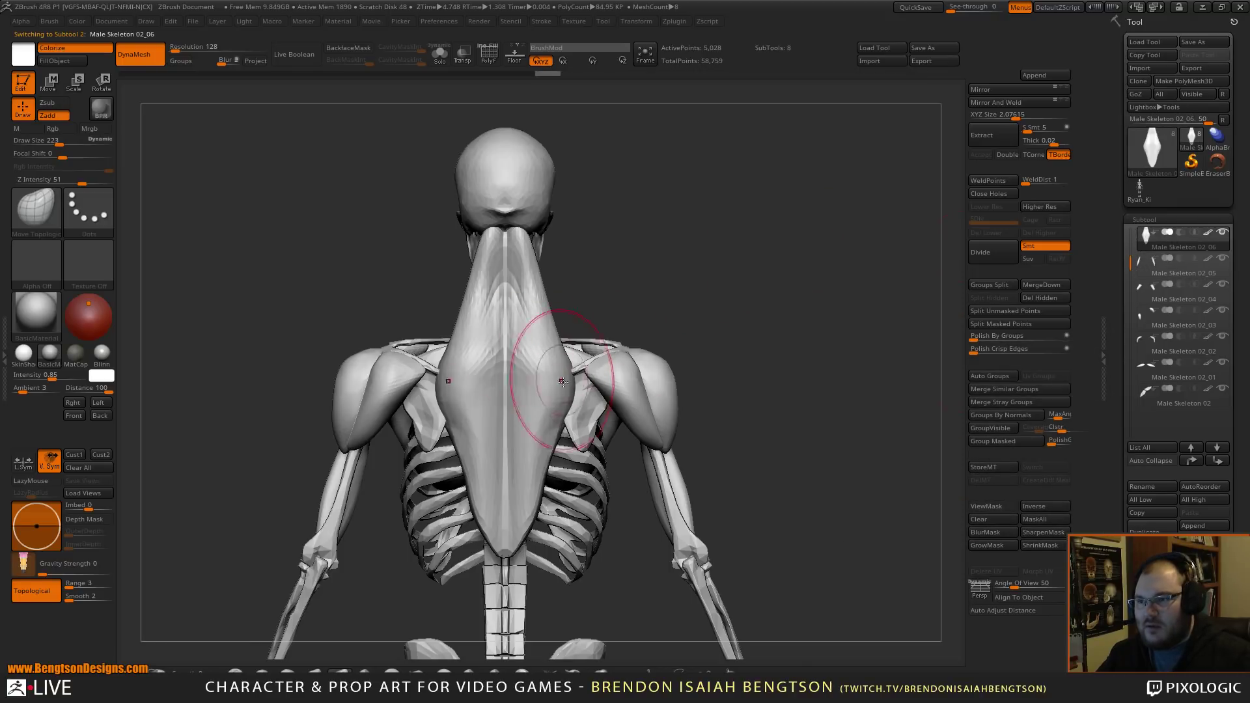
left_click_drag(506, 551, 505, 538)
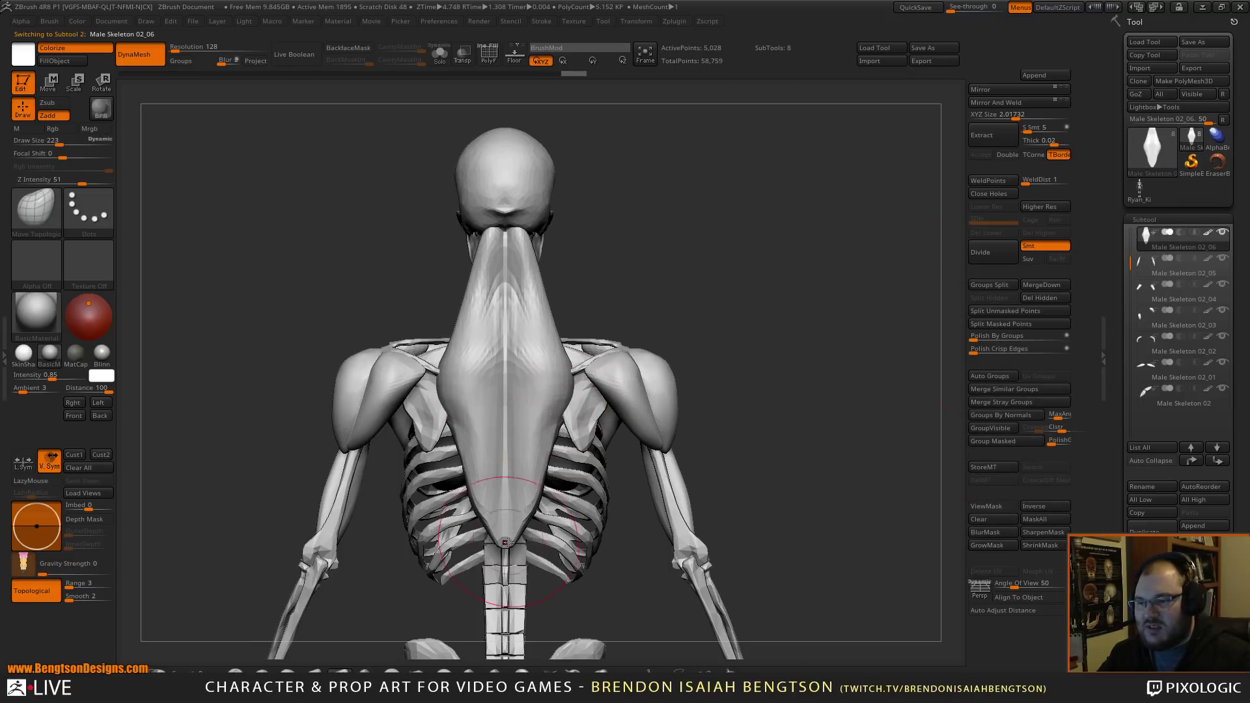
- Adjust the trapezius's lower tip on the spine and pull its upper sides out toward the shoulders
left_click_drag(710, 361, 879, 365)
mouse_move(804, 422)
left_mouse_down("alt")
mouse_move(773, 267)
mouse_move(677, 261)
left_mouse_up("alt")
left_click_drag(776, 165, 759, 380, "alt")
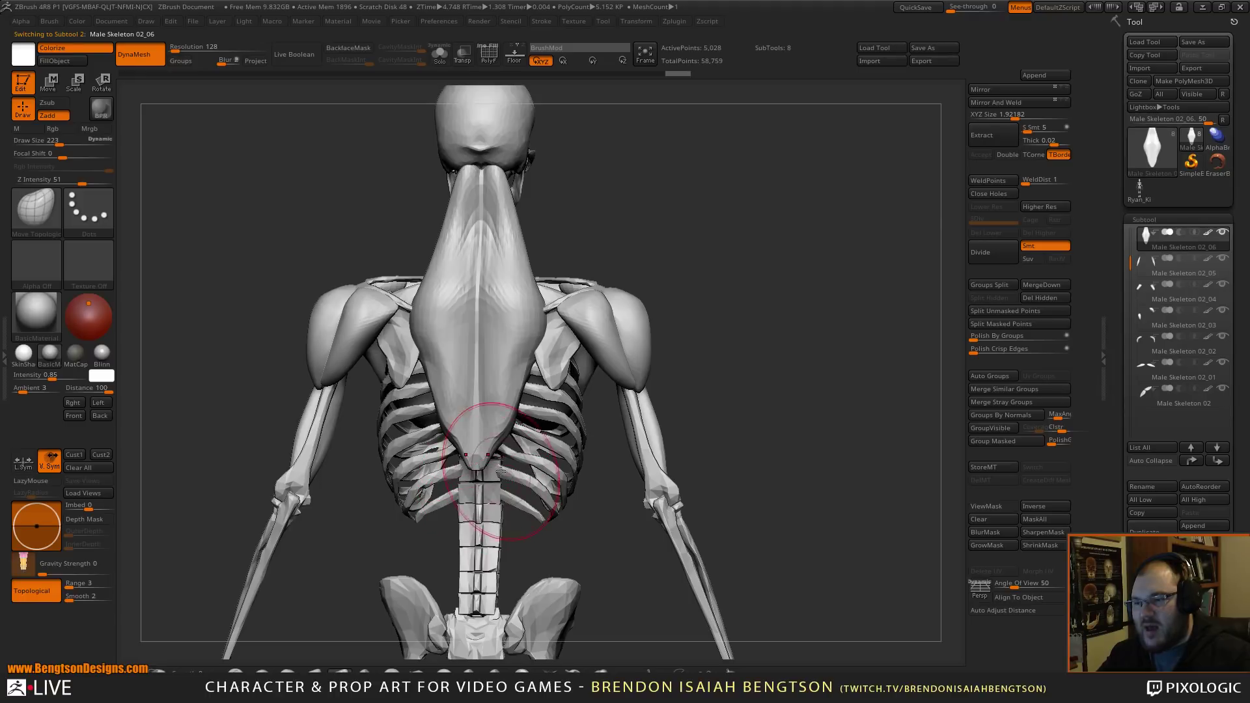
left_click_drag(768, 306, 781, 263)
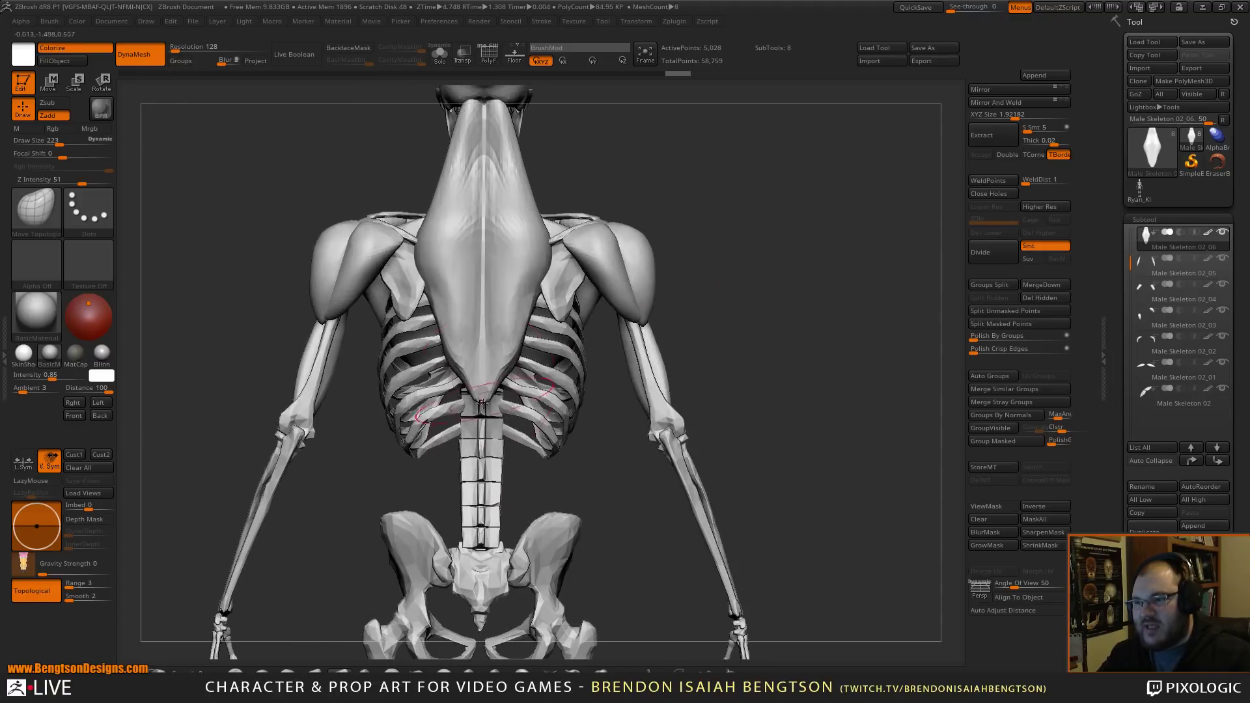
left_click_drag(479, 409, 482, 430)
left_click_drag(426, 293, 431, 311)
mouse_move(760, 165)
left_mouse_down("alt")
mouse_move(743, 286)
mouse_move(754, 216)
mouse_move(783, 250)
left_mouse_up("alt")
left_click_drag(783, 250, 787, 235)
mouse_move(590, 408)
left_mouse_down()
mouse_move(610, 373)
mouse_move(655, 352)
mouse_move(580, 408)
mouse_move(606, 387)
mouse_move(591, 395)
mouse_move(586, 364)
left_mouse_up()
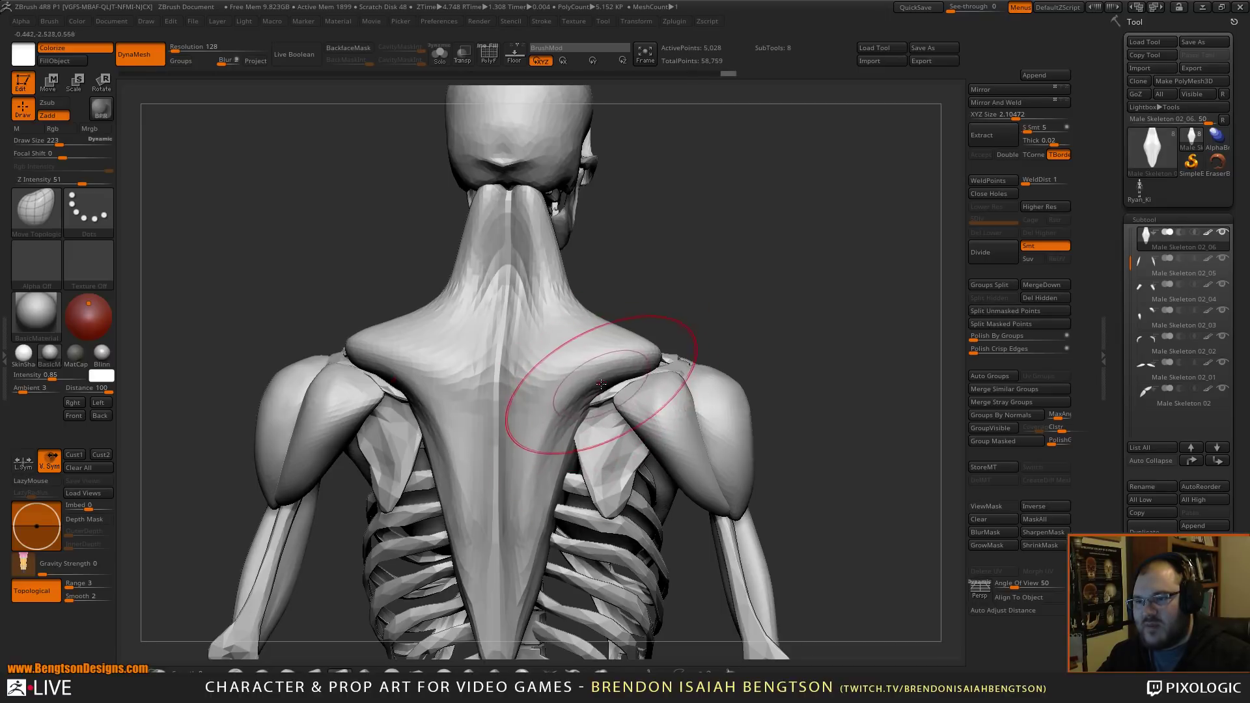
- Shape the trapezius's profile behind the neck and over the shoulder from the side
left_click_drag(728, 297, 634, 320)
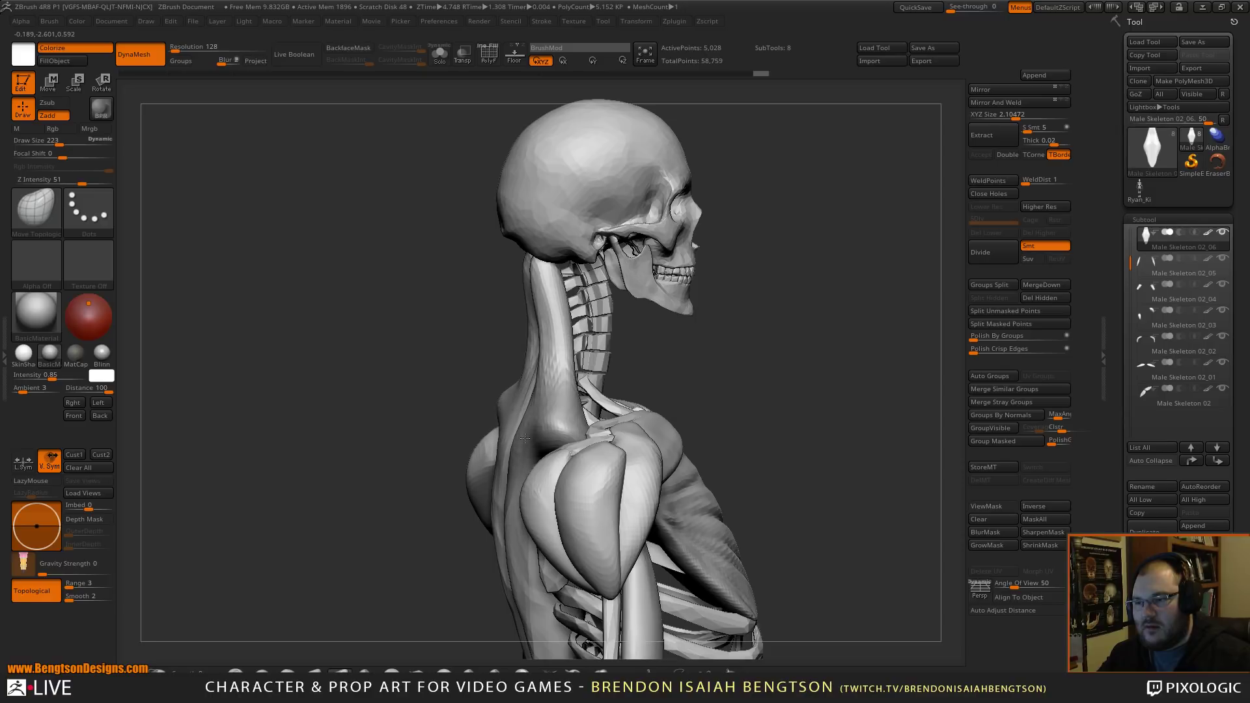
mouse_move(417, 416)
left_mouse_down()
mouse_move(521, 424)
mouse_move(504, 435)
left_mouse_up()
left_click_drag(627, 396, 703, 352)
mouse_move(703, 405)
left_mouse_down()
mouse_move(661, 410)
mouse_move(716, 310)
mouse_move(435, 409)
left_mouse_up()
- Fit the trapezius around the neck and shoulder blade tip with Move Topological at draw sizes 110 and 168
key("space")
mouse_move(735, 338)
left_mouse_down("alt")
mouse_move(812, 397)
mouse_move(823, 326)
mouse_move(651, 390)
left_mouse_up("alt")
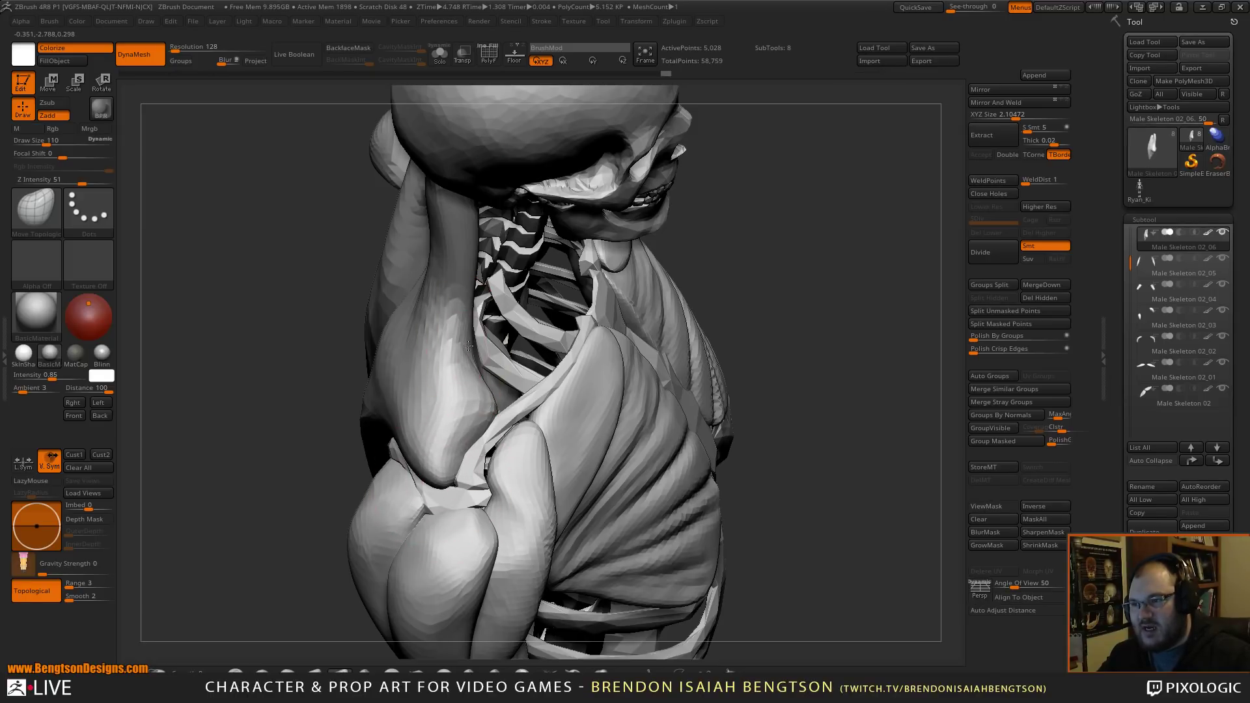
mouse_move(700, 280)
left_mouse_down()
mouse_move(784, 293)
mouse_move(829, 282)
mouse_move(759, 315)
mouse_move(795, 290)
mouse_move(711, 311)
mouse_move(755, 306)
mouse_move(768, 285)
mouse_move(748, 465)
left_mouse_up()
key("space")
mouse_move(536, 271)
left_mouse_down()
mouse_move(529, 229)
mouse_move(527, 291)
left_mouse_up()
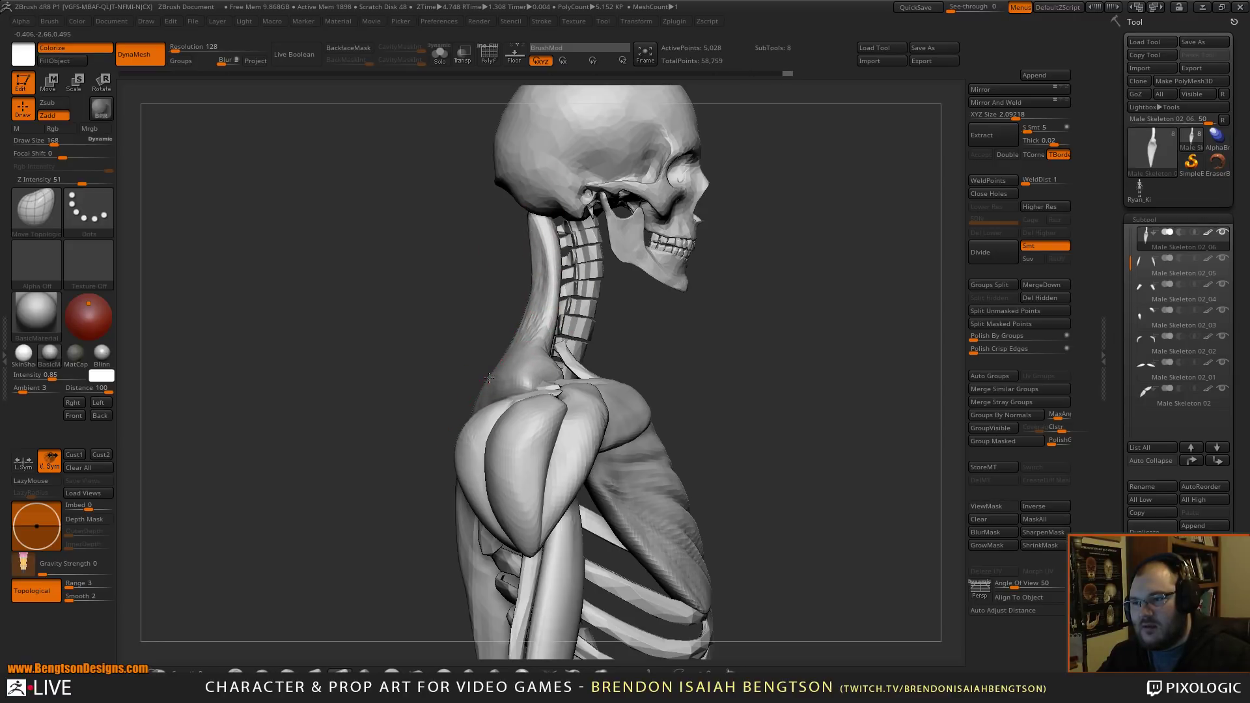
- Adjust the trapezius's slope between neck and shoulder from the front and remesh it with DynaMesh
left_click_drag(473, 317, 439, 299, "alt")
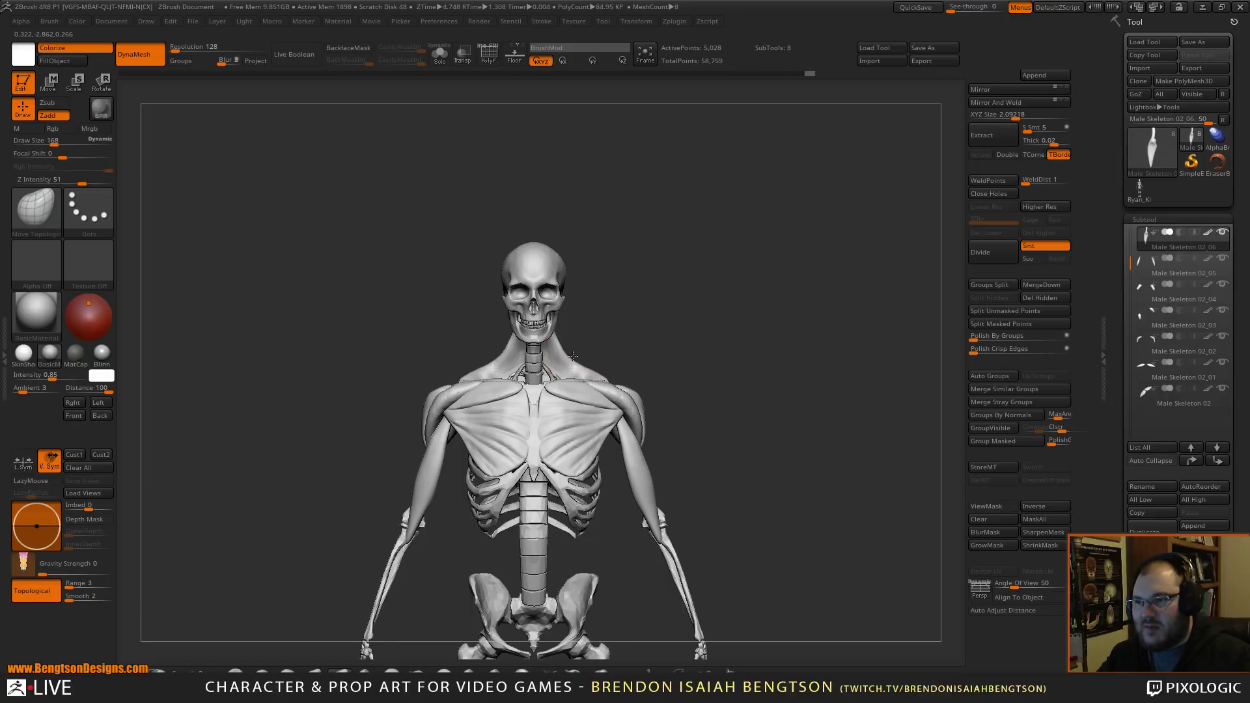
mouse_move(575, 353)
left_mouse_down()
mouse_move(586, 338)
mouse_move(563, 377)
left_mouse_up()
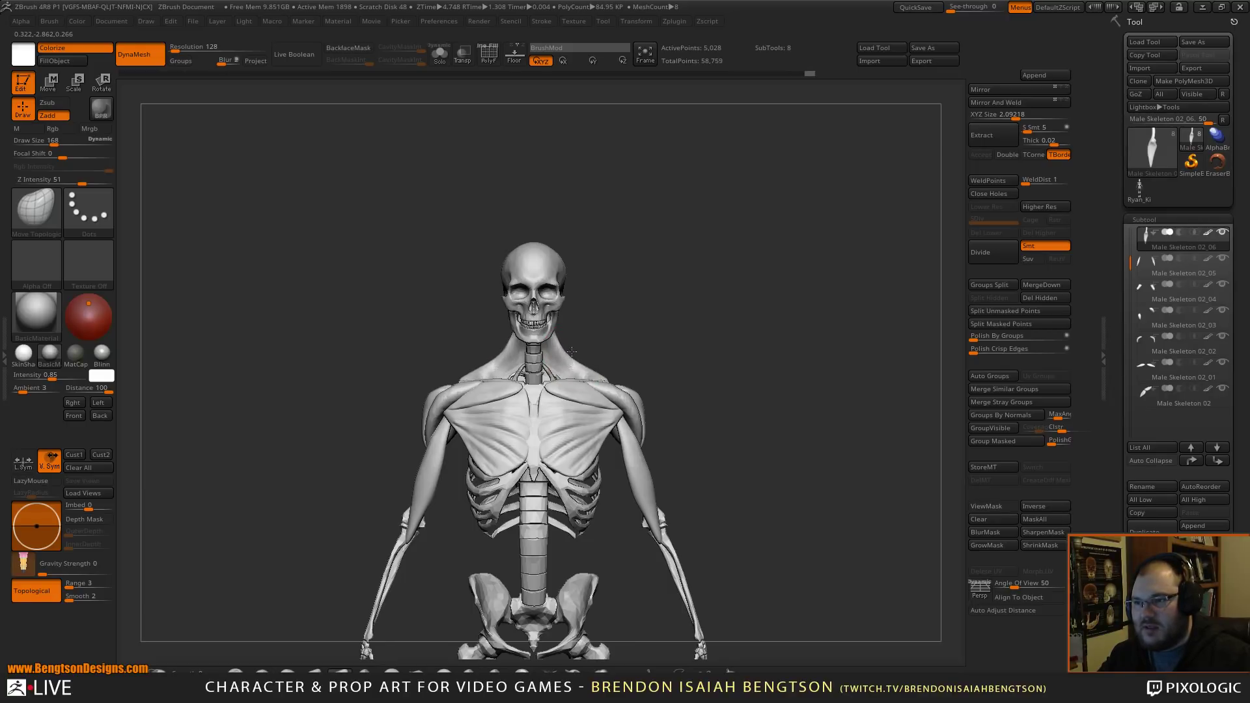
left_click_drag(636, 331, 661, 336)
mouse_move(742, 256)
left_mouse_down("ctrl")
mouse_move(722, 332)
mouse_move(754, 242)
left_mouse_up("ctrl")
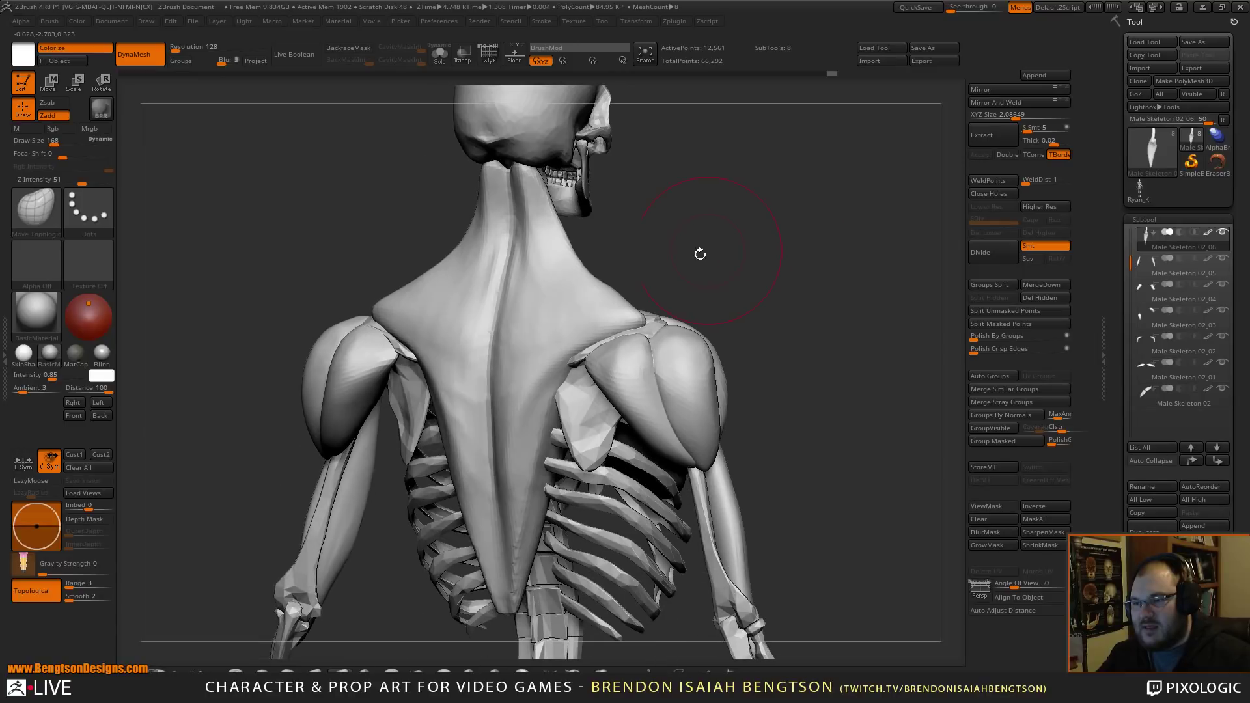
- Isolate the trapezius and fill out its inner side with ClayBuildup strokes at draw size 168
left_click_drag(780, 301, 697, 333)
key("alt+s")
mouse_move(396, 404)
left_mouse_down()
mouse_move(360, 357)
mouse_move(376, 455)
left_mouse_up()
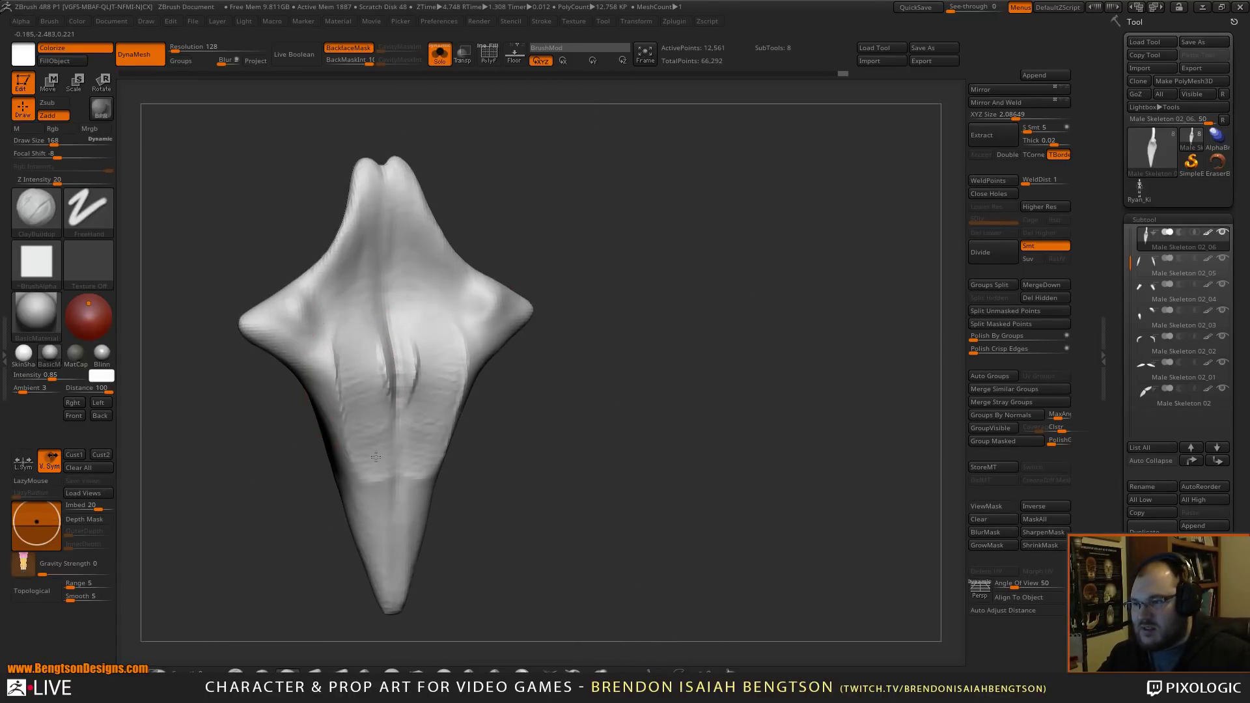
mouse_move(342, 354)
left_mouse_down()
mouse_move(337, 374)
mouse_move(390, 451)
left_mouse_up()
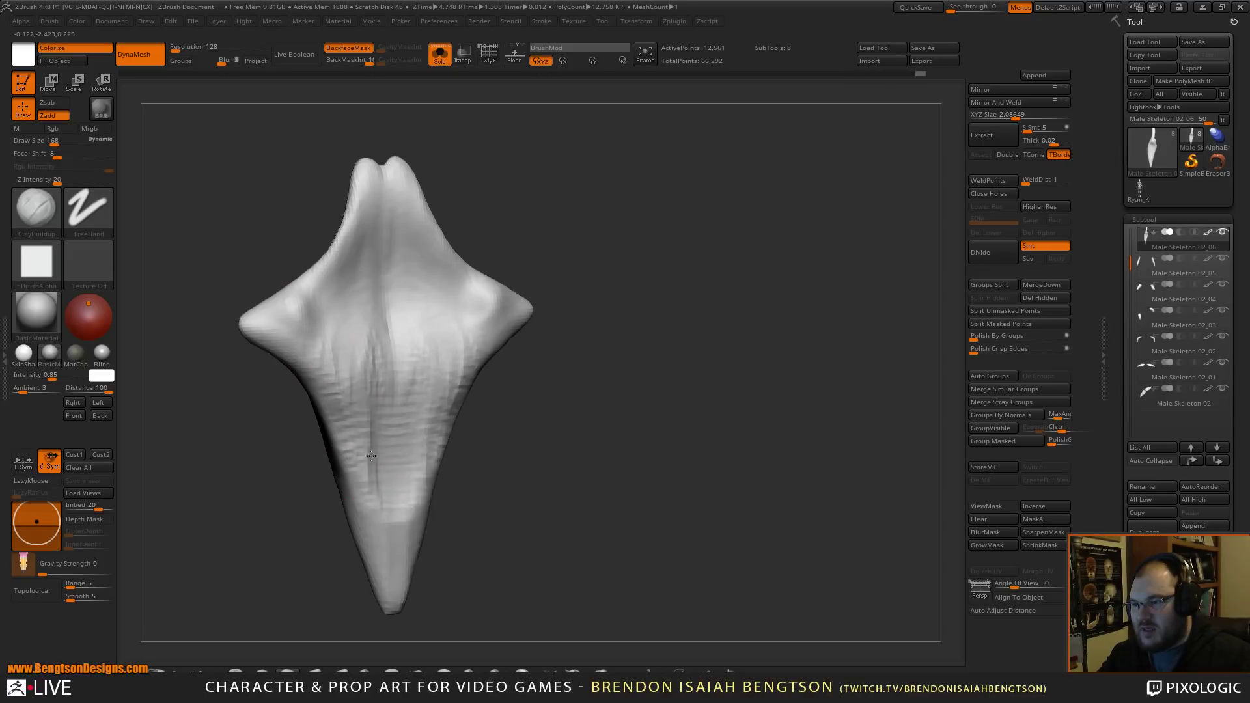
mouse_move(456, 267)
left_mouse_down()
mouse_move(404, 312)
mouse_move(354, 326)
mouse_move(340, 351)
left_mouse_up()
mouse_move(373, 505)
left_mouse_down()
mouse_move(387, 417)
mouse_move(364, 527)
mouse_move(399, 334)
mouse_move(436, 383)
left_mouse_up()
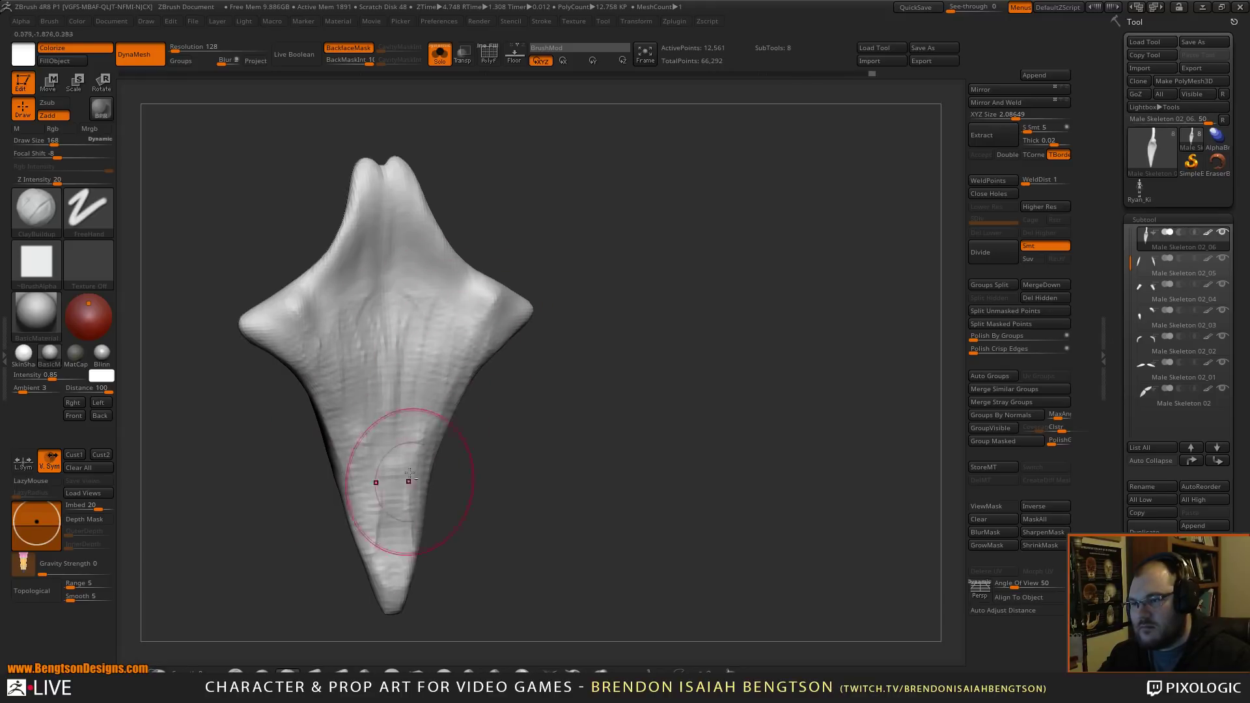
- Show the whole skeleton and reshape the lower trapezius's side profile with Move Topological at draw size 310
mouse_move(524, 444)
left_mouse_down()
mouse_move(607, 354)
mouse_move(648, 260)
left_mouse_up()
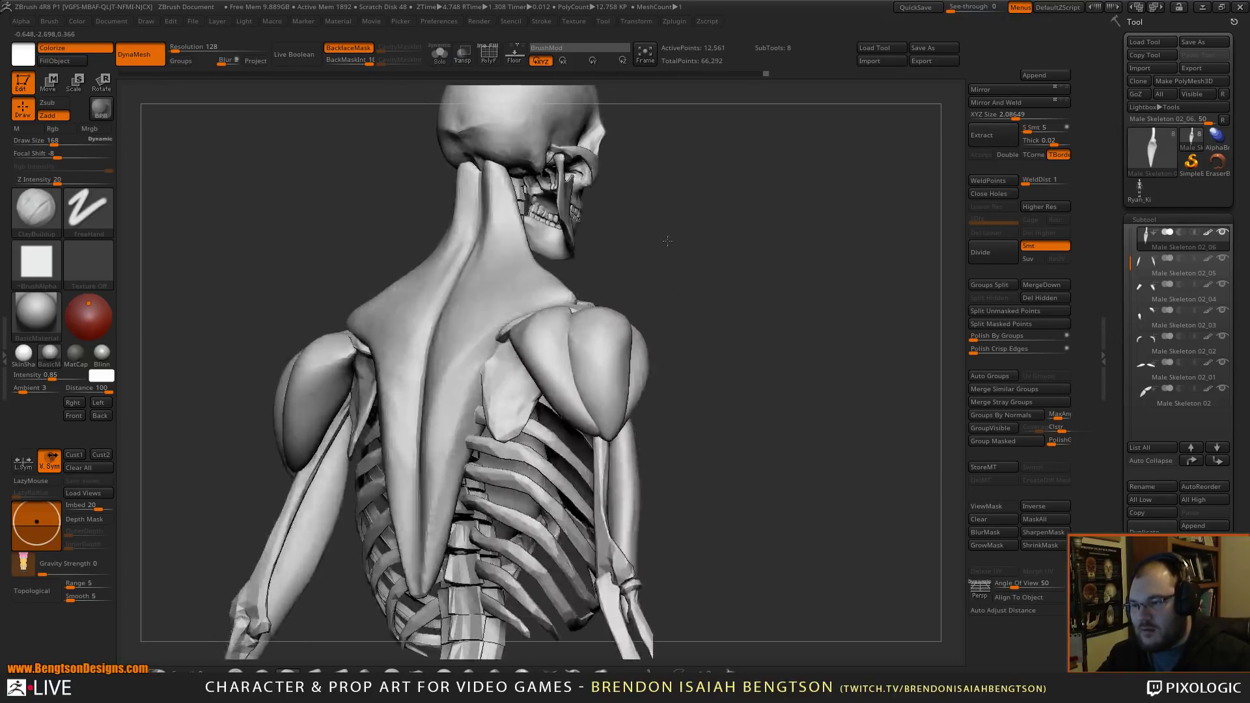
key("space")
left_click_drag(449, 434, 474, 435)
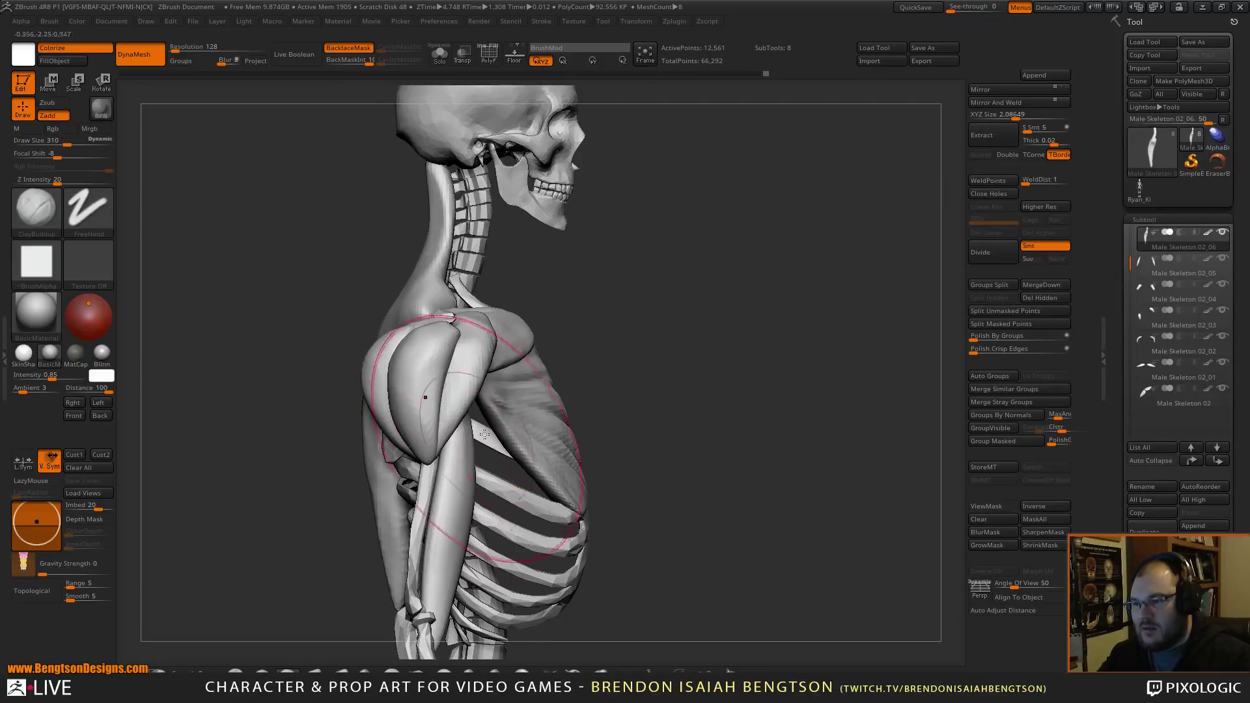
left_click_drag(748, 385, 791, 192, "alt")
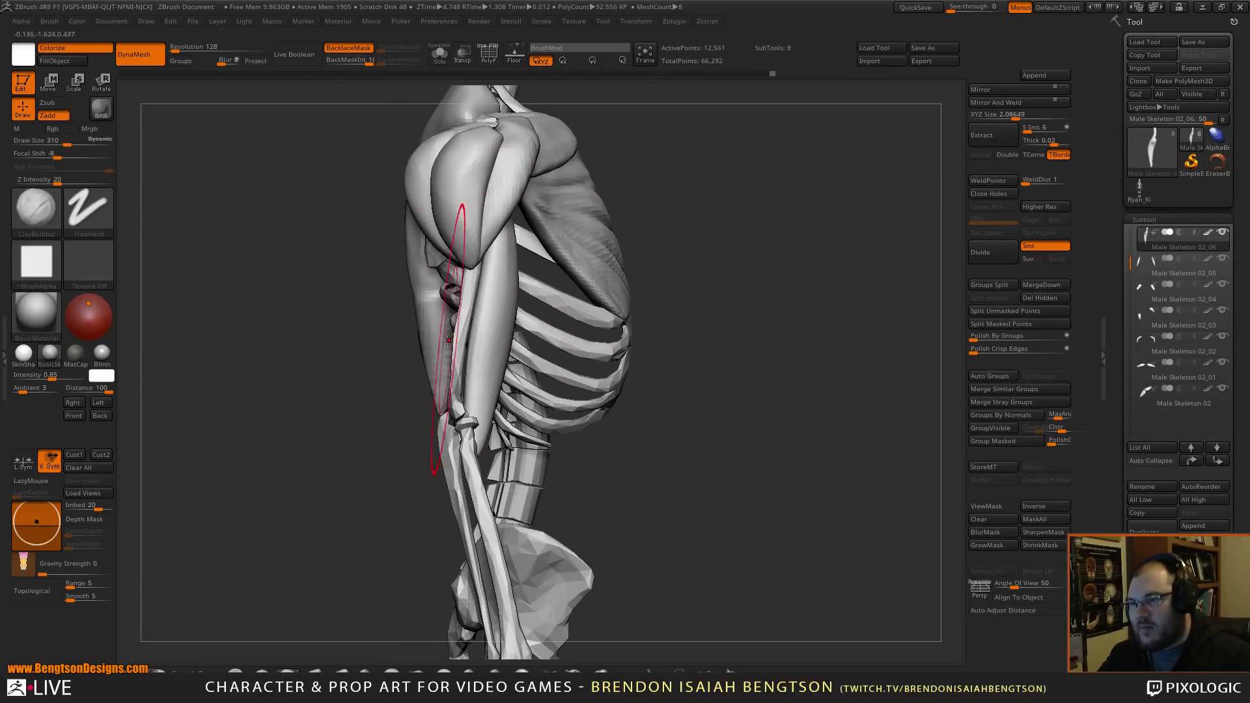
key("b")
key("m")
key("t")
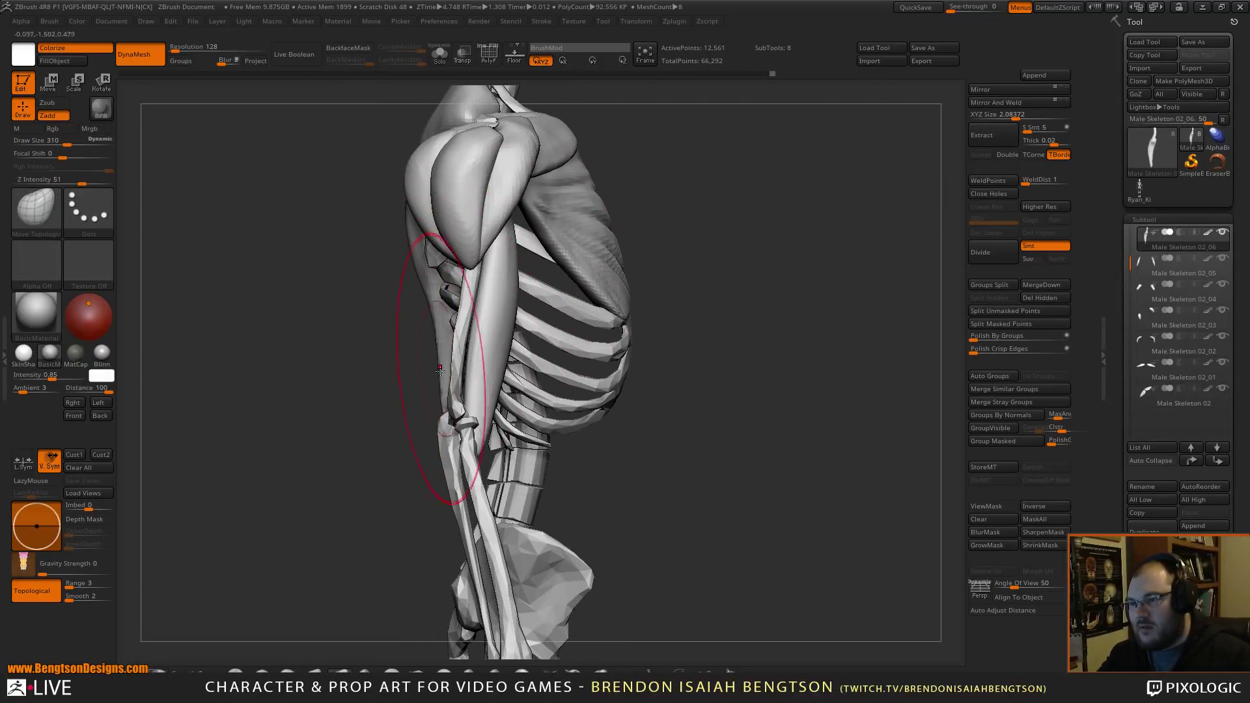
left_click_drag(385, 387, 476, 397)
mouse_move(457, 342)
left_mouse_down()
mouse_move(445, 355)
mouse_move(466, 414)
mouse_move(442, 270)
left_mouse_up()
- Flatten the back of the trapezius with TrimDynamic at draw size 140 and smooth its lower end along the spine
left_click_drag(768, 223, 786, 278)
key("b")
key("t")
key("d")
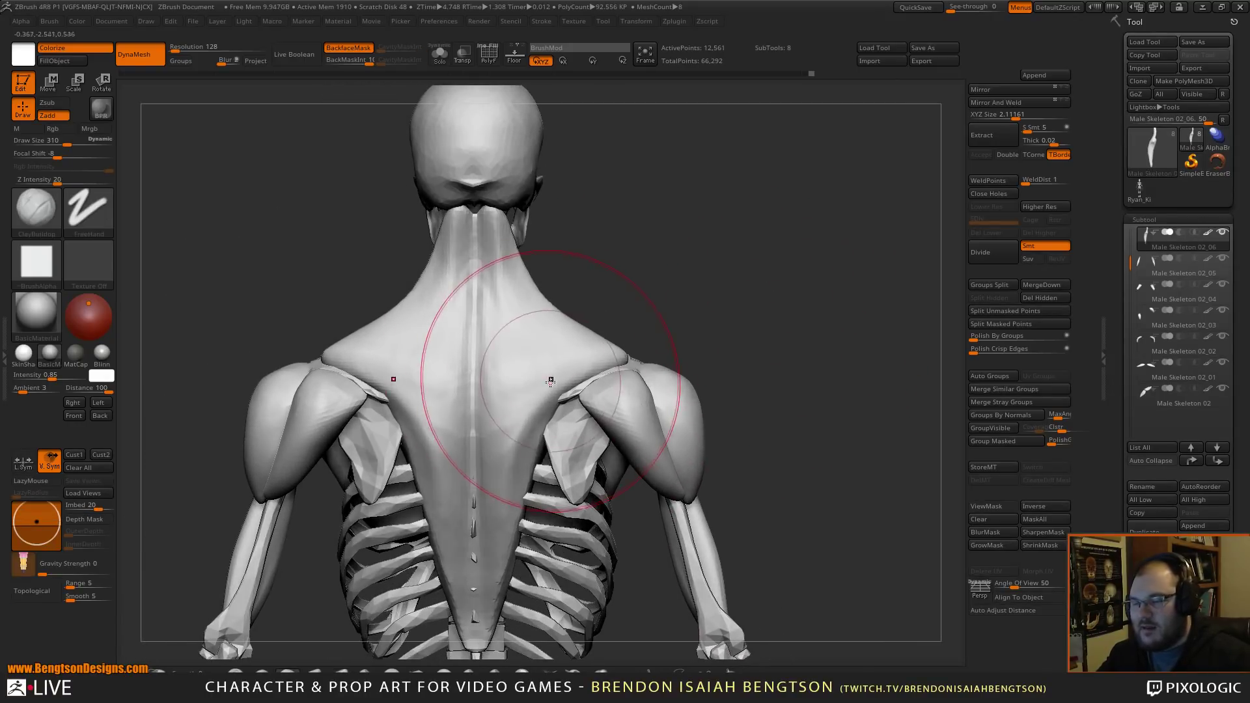
key("space")
mouse_move(558, 368)
left_mouse_down()
mouse_move(544, 368)
mouse_move(570, 368)
mouse_move(526, 423)
mouse_move(561, 393)
mouse_move(547, 371)
left_mouse_up()
mouse_move(511, 430)
left_mouse_down()
mouse_move(516, 467)
mouse_move(530, 414)
left_mouse_up()
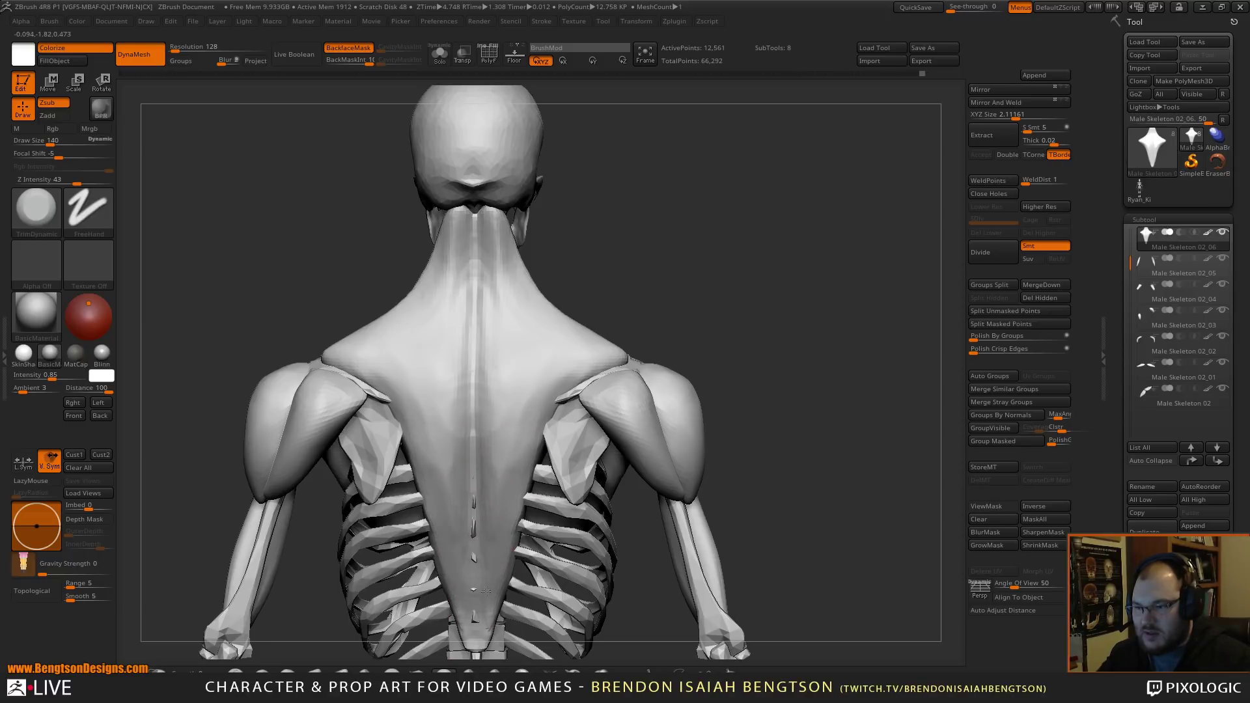
left_click_drag(483, 618, 477, 651)
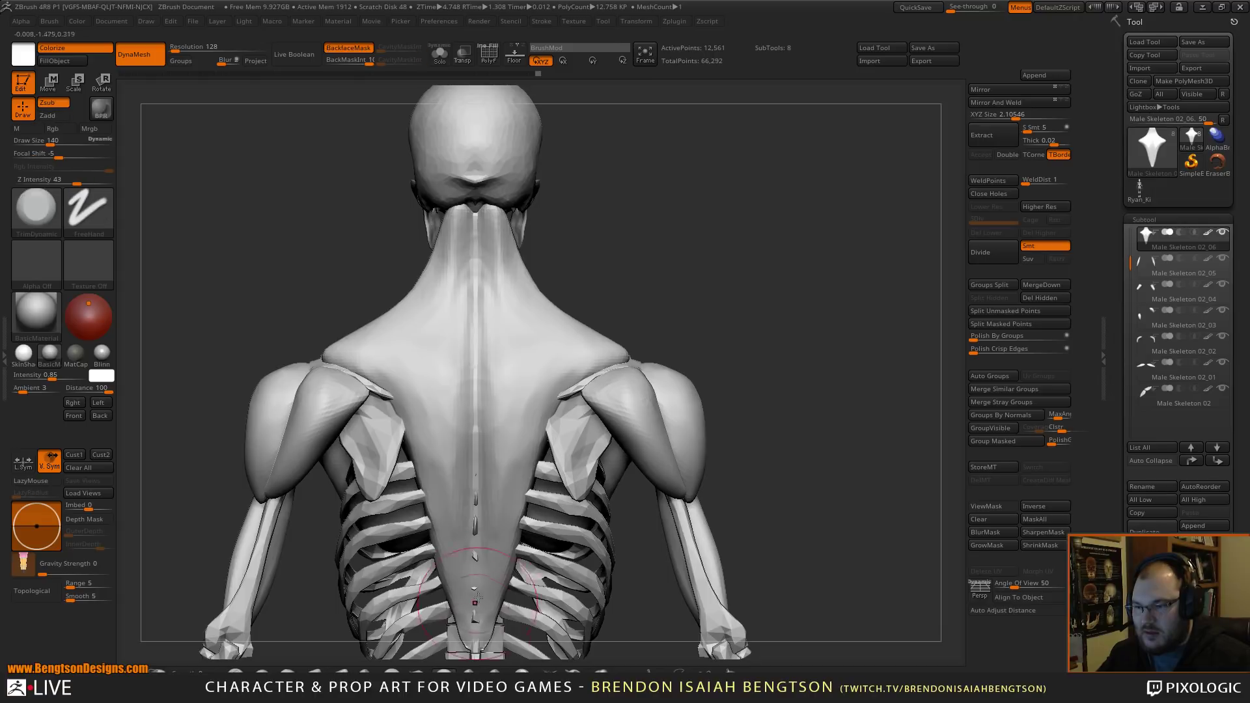
left_click_drag(801, 379, 828, 253, "alt")
left_click_drag(505, 494, 503, 531, "shift")
- Refine the trapezius's edge along the shoulder blade and top of the shoulder with Move Topological at draw size 140
left_click_drag(790, 221, 756, 388, "alt")
mouse_move(772, 335)
left_mouse_down()
mouse_move(732, 340)
mouse_move(744, 320)
mouse_move(809, 295)
mouse_move(711, 307)
left_mouse_up()
key("b")
key("m")
key("t")
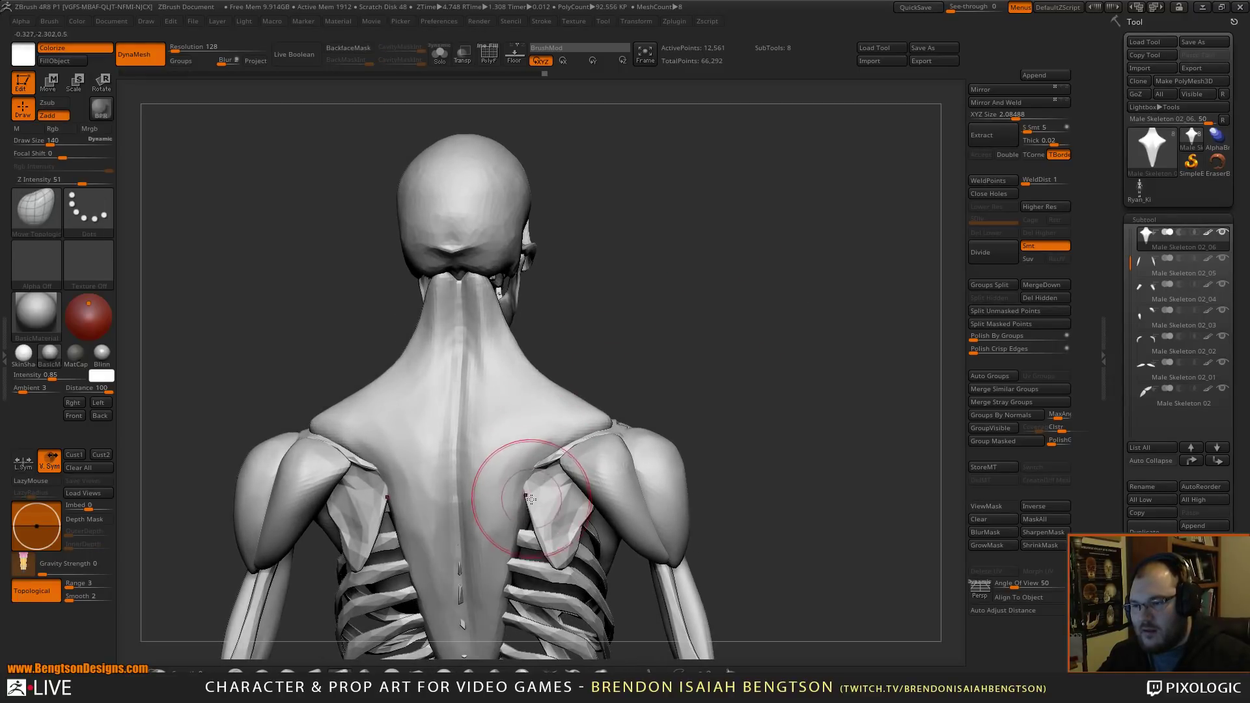
left_click_drag(626, 378, 585, 423)
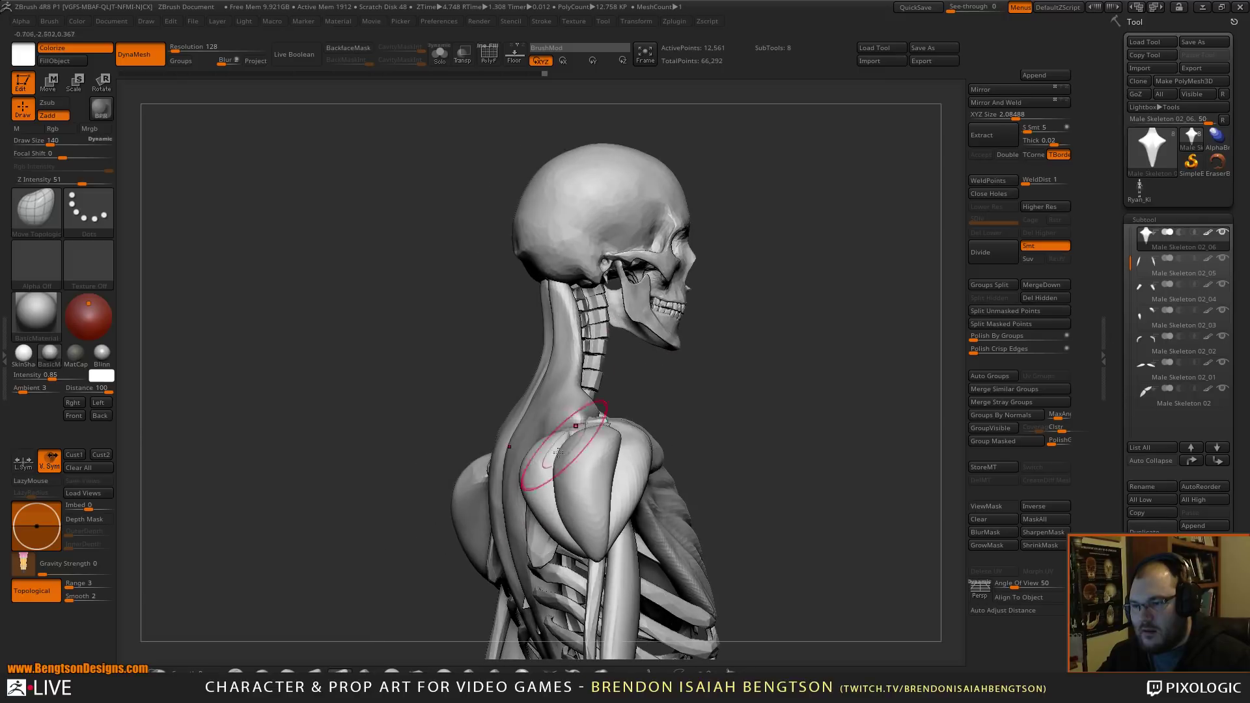
- Pull up the notch at the trapezius's top under the skull with Move Topological, using draw sizes 84 and 151
left_click_drag(762, 406, 626, 346)
left_click_drag(741, 254, 775, 345)
left_click_drag(792, 209, 797, 292)
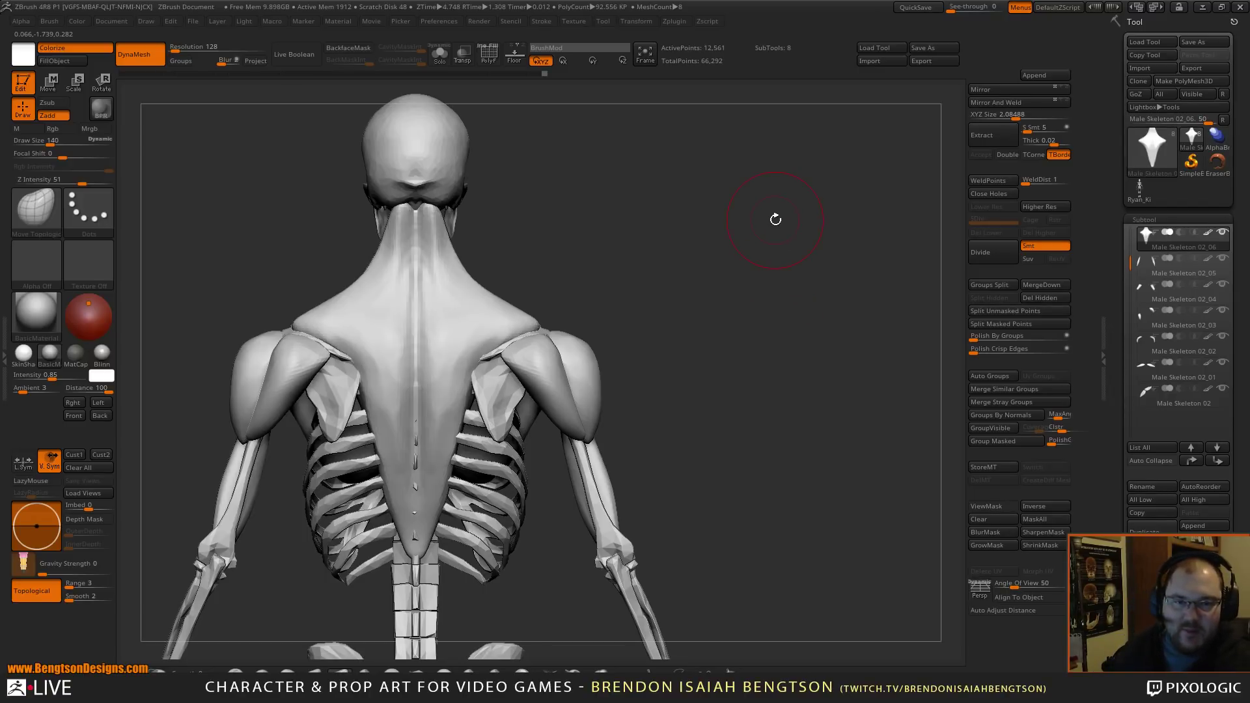
left_click_drag(730, 301, 737, 332)
left_click_drag(763, 289, 534, 232)
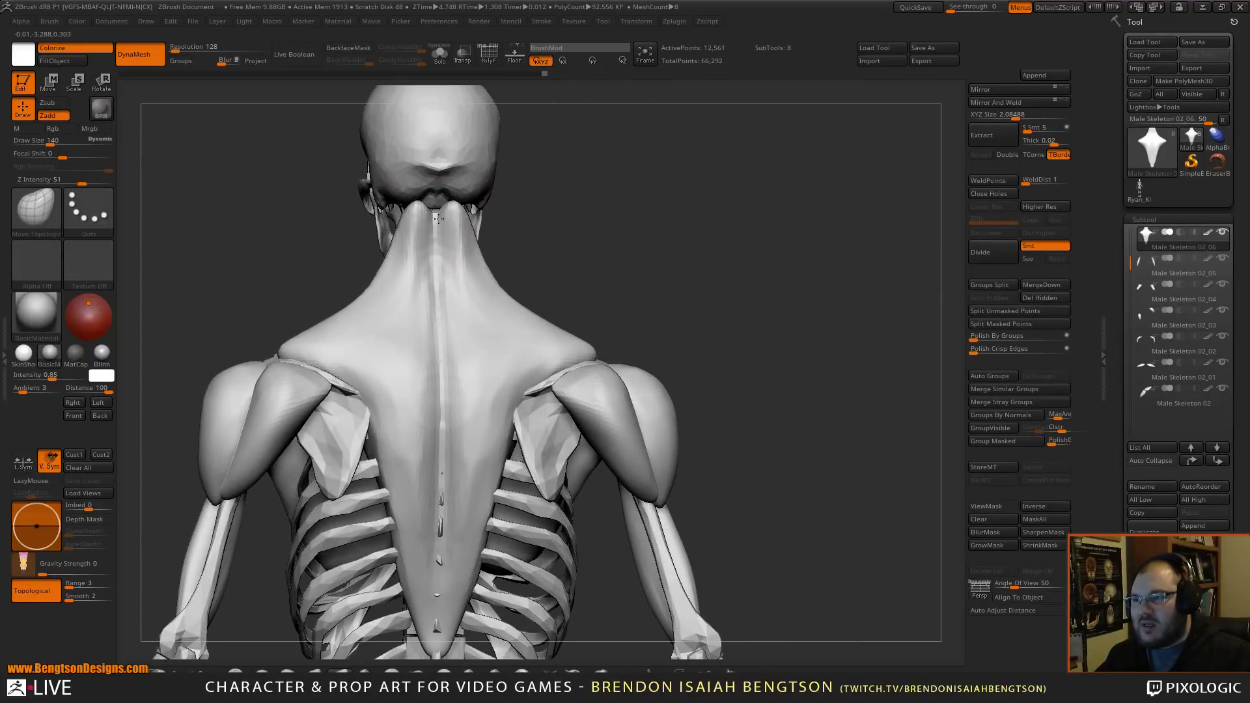
mouse_move(438, 227)
left_mouse_down()
mouse_move(428, 233)
mouse_move(432, 198)
left_mouse_up()
key("space")
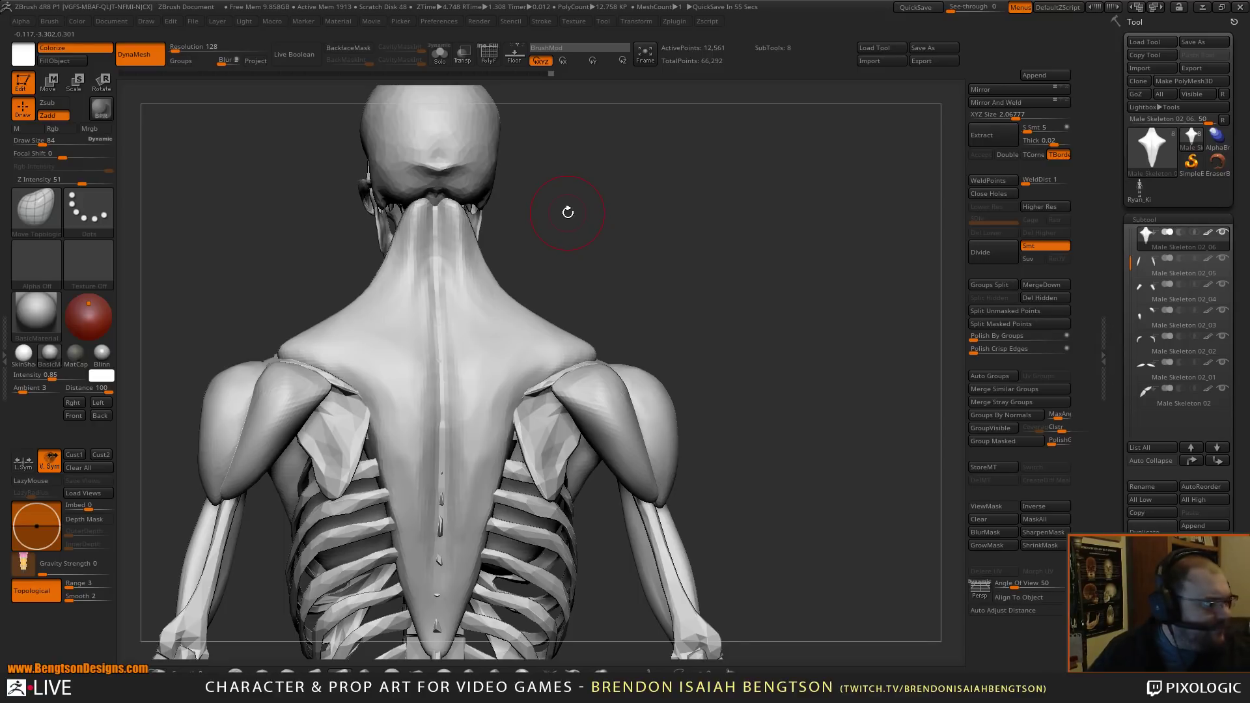
left_click_drag(565, 235, 592, 302)
key("space")
left_click_drag(449, 306, 516, 324)
- Isolate the trapezius and fill the gap between its two top ends with ClayBuildup at draw size 84
key("alt+shift+s")
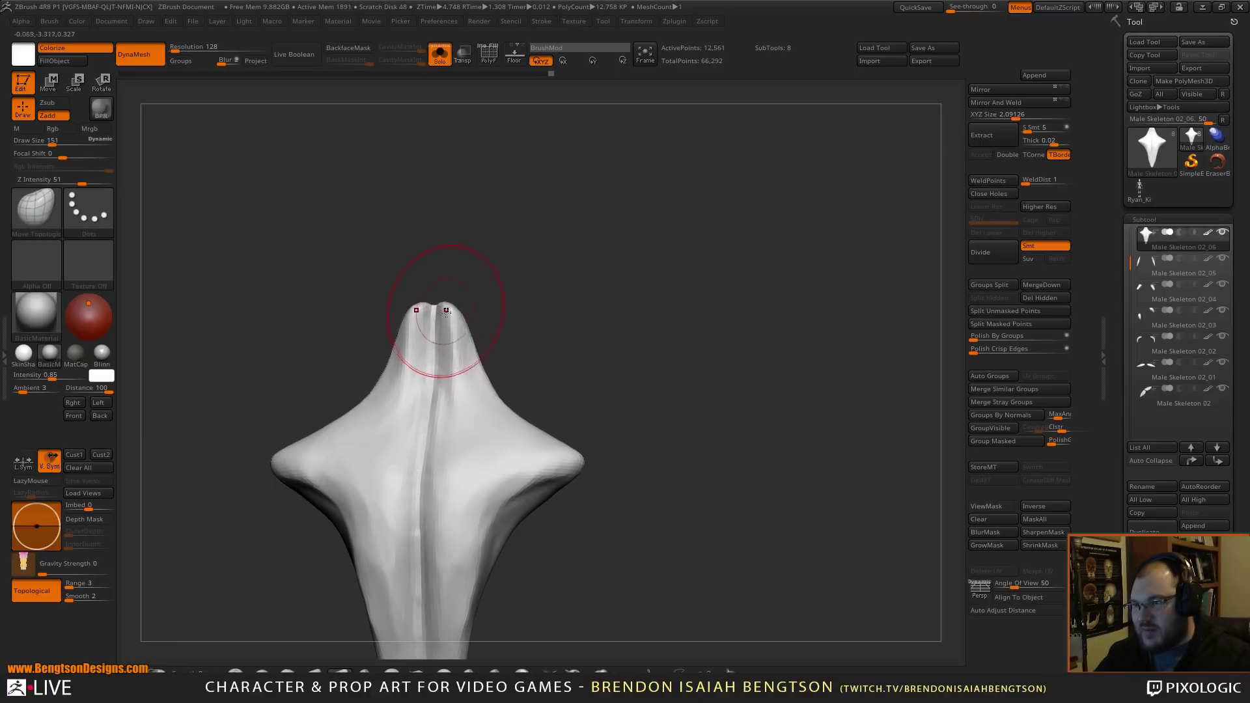
key("b")
key("c")
key("b")
key("space")
left_click_drag(443, 310, 445, 332)
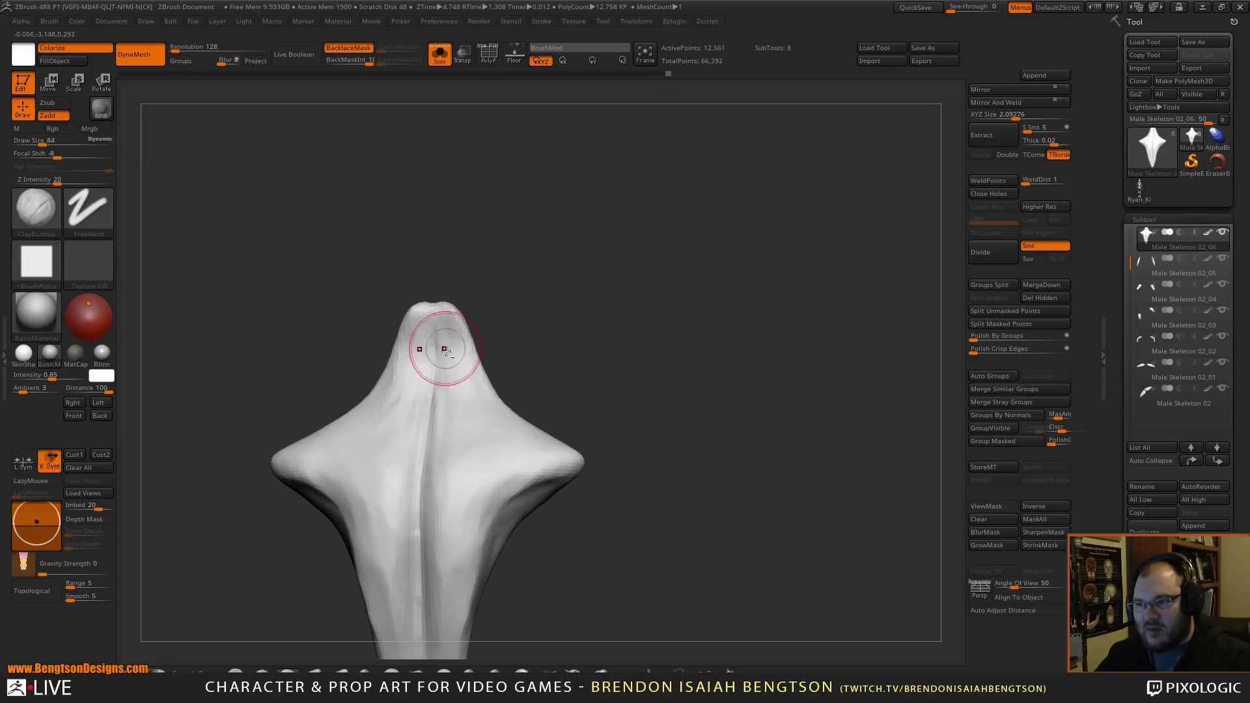
- Show all subtools and fit the trapezius's top to the skull base with Move Topological at draw size 55
key("shift+s")
mouse_move(634, 348)
left_mouse_down()
mouse_move(580, 357)
mouse_move(602, 427)
mouse_move(586, 349)
mouse_move(608, 311)
mouse_move(670, 337)
mouse_move(642, 315)
mouse_move(627, 262)
mouse_move(626, 383)
left_mouse_up()
key("b")
key("m")
key("t")
key("space")
left_click_drag(425, 317, 424, 318)
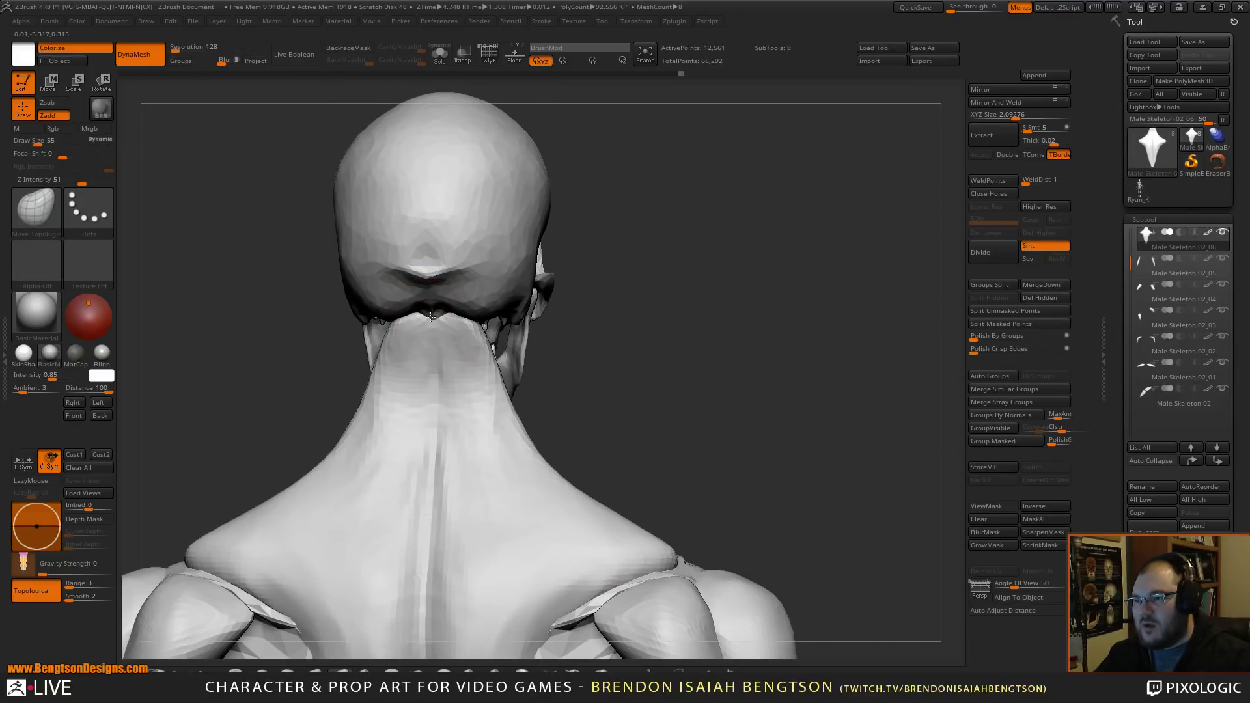
- Reshape the trapezius along the back of the neck in side view with Move Topological and smooth it
mouse_move(630, 334)
left_mouse_down()
mouse_move(476, 330)
mouse_move(457, 318)
left_mouse_up()
key("space")
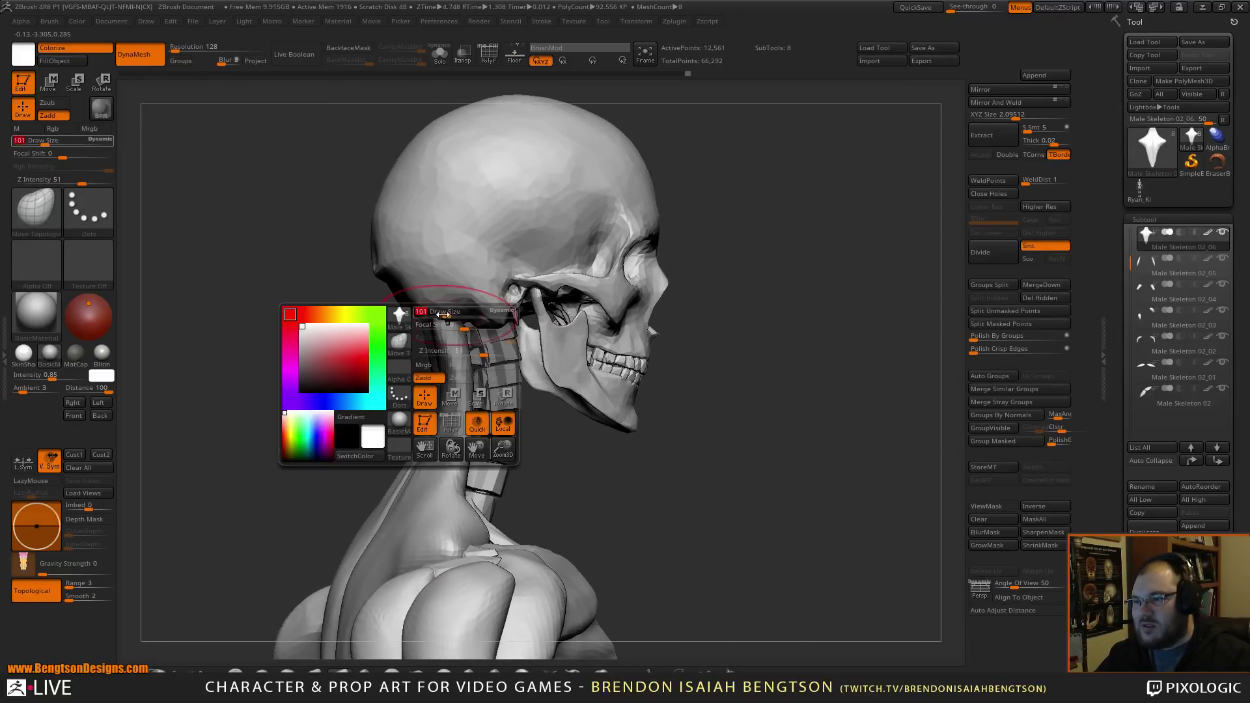
mouse_move(386, 344)
left_mouse_down()
mouse_move(424, 323)
mouse_move(416, 311)
mouse_move(459, 384)
left_mouse_up()
key("space")
left_click_drag(615, 340, 506, 348)
mouse_move(365, 385)
left_mouse_down("shift")
mouse_move(426, 361)
mouse_move(479, 365)
left_mouse_up("shift")
key("space")
left_click_drag(580, 351, 560, 306, "alt")
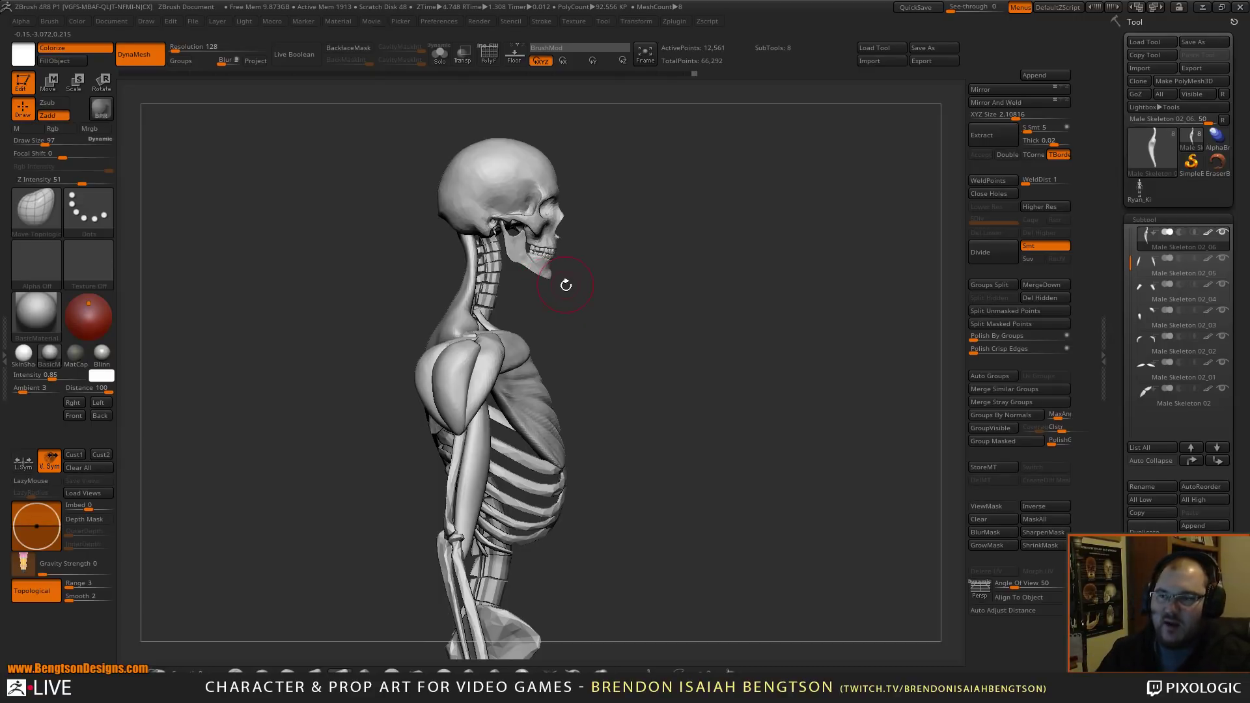
- Refine the trapezius at the neck and shoulder with Move Topological at draw size 58 and remesh it with DynaMesh
left_click_drag(579, 302, 708, 228)
key("space")
left_click_drag(418, 311, 391, 312)
mouse_move(247, 282)
left_mouse_down("alt")
mouse_move(398, 317)
mouse_move(347, 256)
mouse_move(371, 309)
left_mouse_up("alt")
left_click_drag(825, 298, 519, 335)
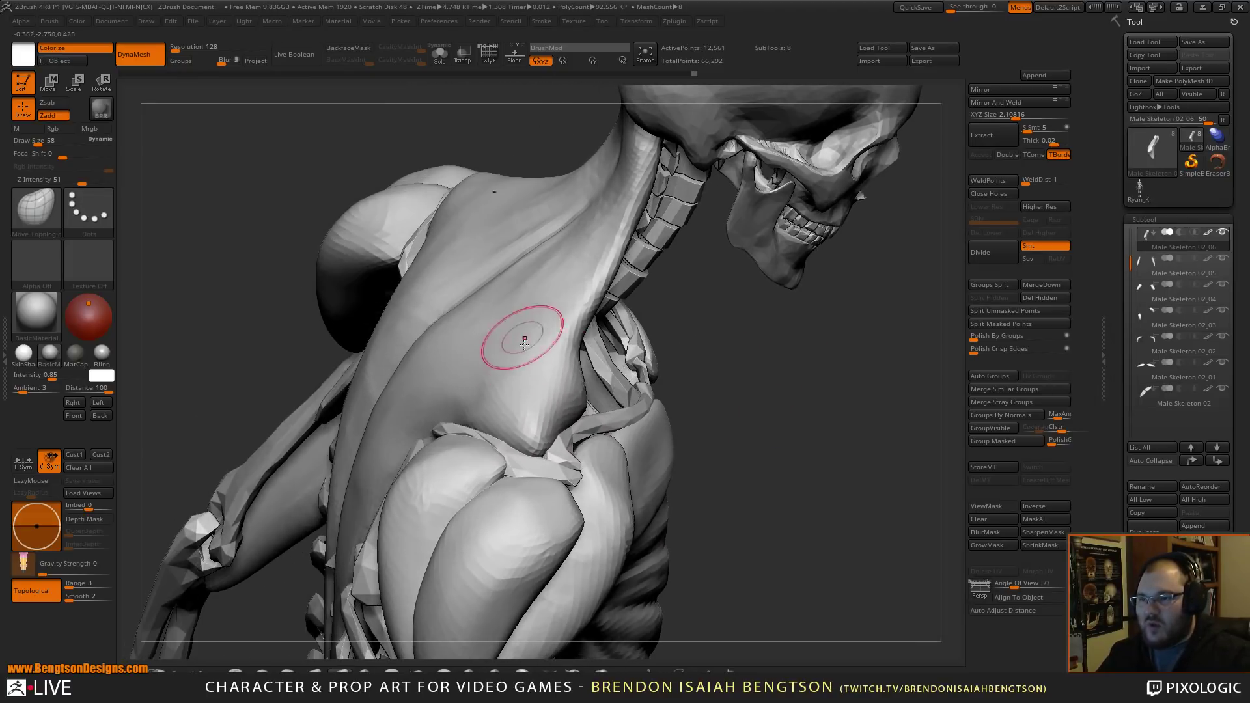
left_click_drag(737, 378, 721, 410, "ctrl")
- Build up the trapezius above the shoulder blade with ClayBuildup at draw size 88
key("b")
key("c")
key("b")
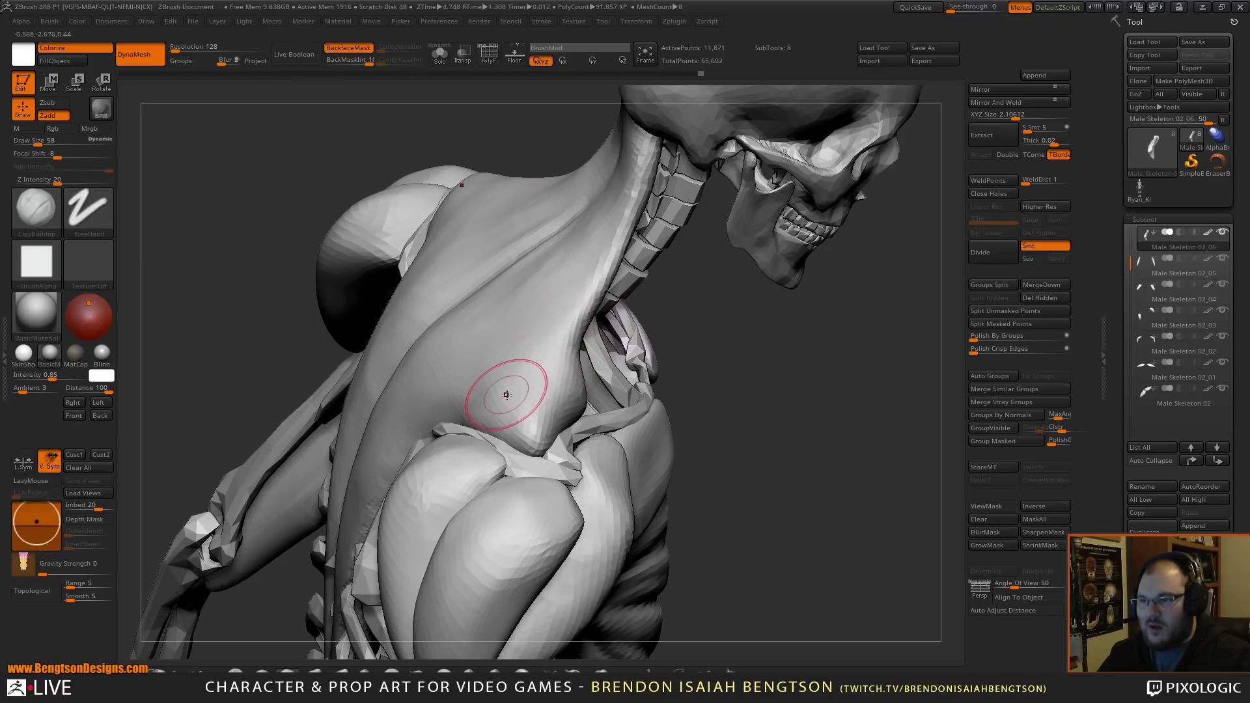
key("space")
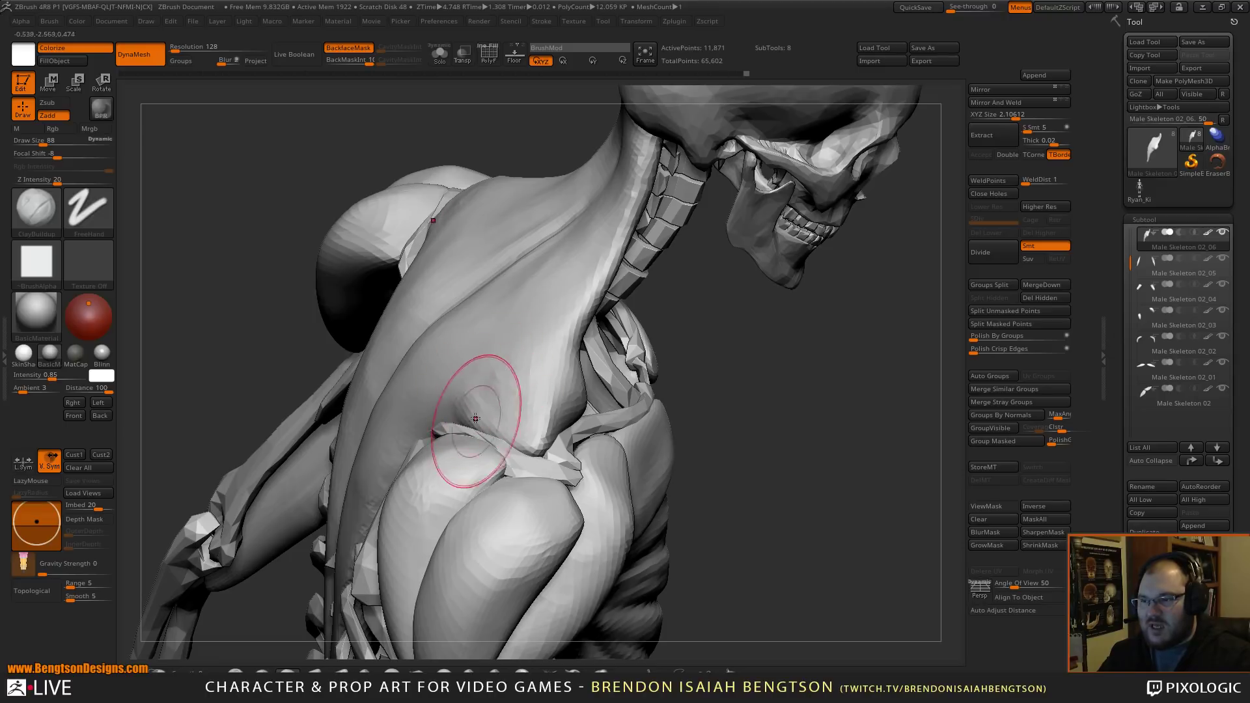
left_click_drag(749, 416, 781, 423)
mouse_move(778, 496)
left_mouse_down()
mouse_move(827, 391)
mouse_move(814, 378)
left_mouse_up()
- Adjust the trapezius's edge beside the shoulder blade with Move Topological at draw size 88 and isolate the muscle
key("b")
key("m")
key("t")
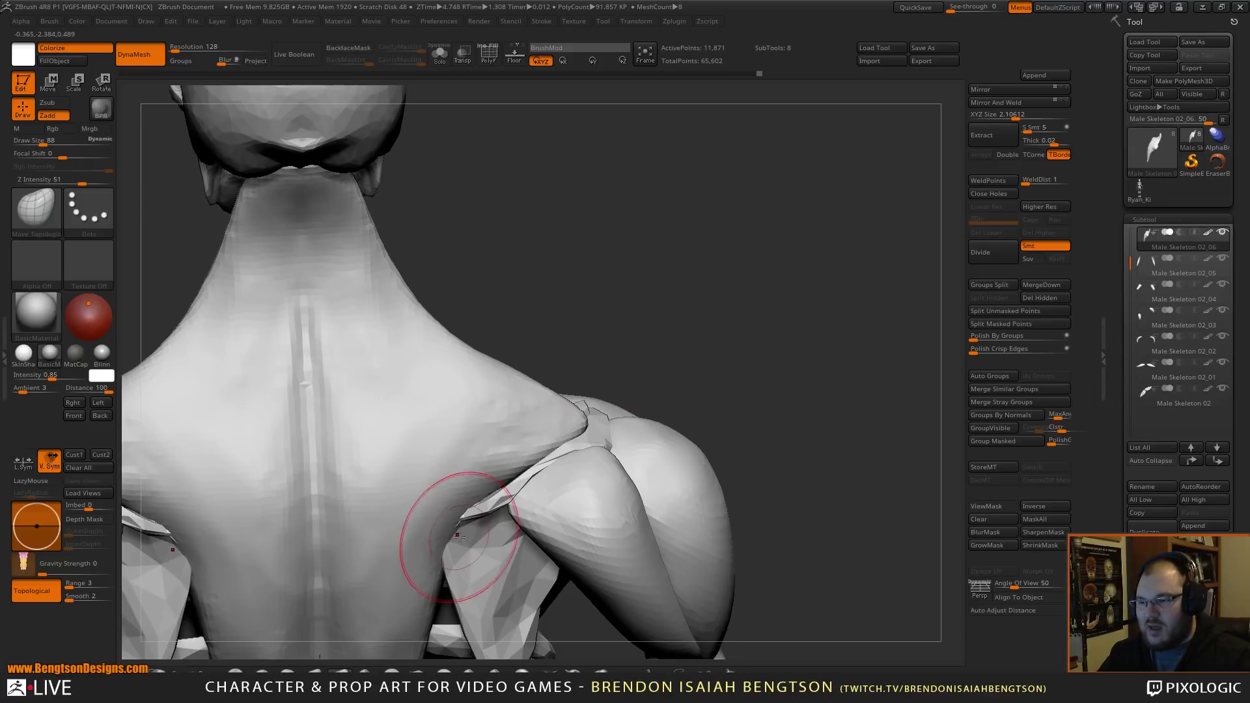
left_click_drag(446, 516, 447, 517)
mouse_move(583, 385)
left_mouse_down("alt")
mouse_move(514, 345)
mouse_move(497, 387)
left_mouse_up("alt")
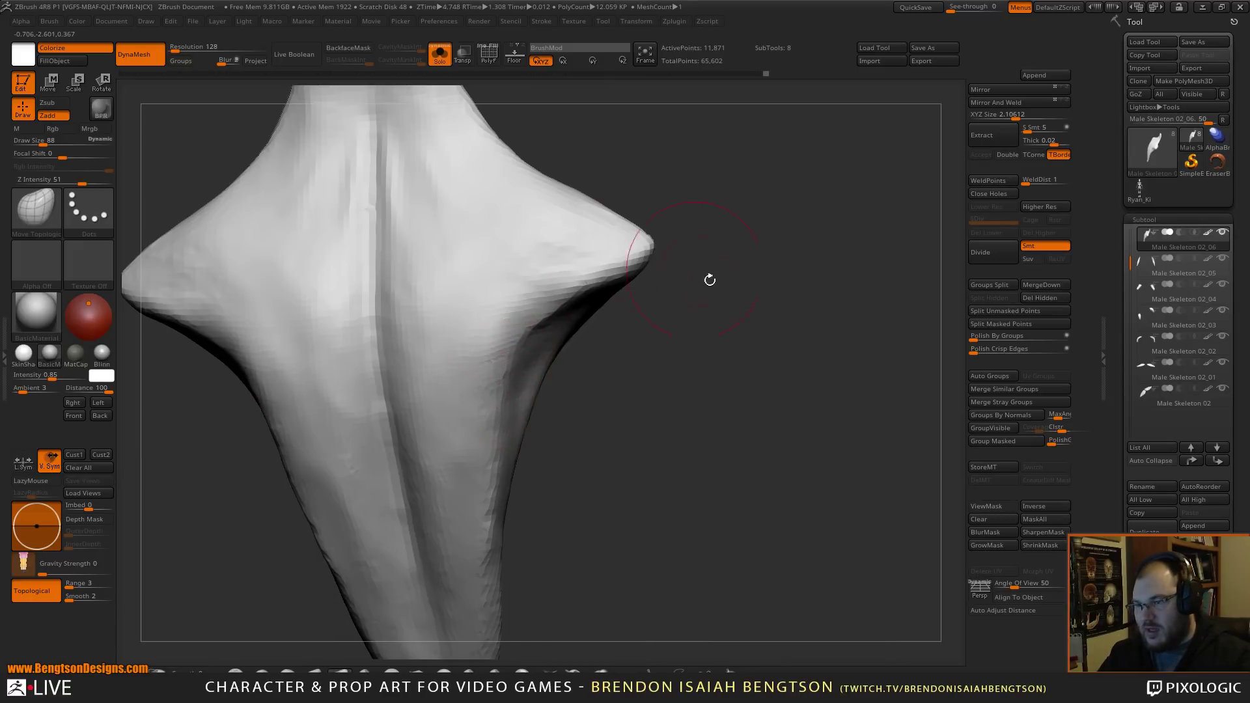
- Build up the inner side of the isolated trapezius below the shoulder with ClayBuildup at draw size 88
mouse_move(709, 279)
left_mouse_down()
mouse_move(678, 310)
mouse_move(610, 315)
left_mouse_up()
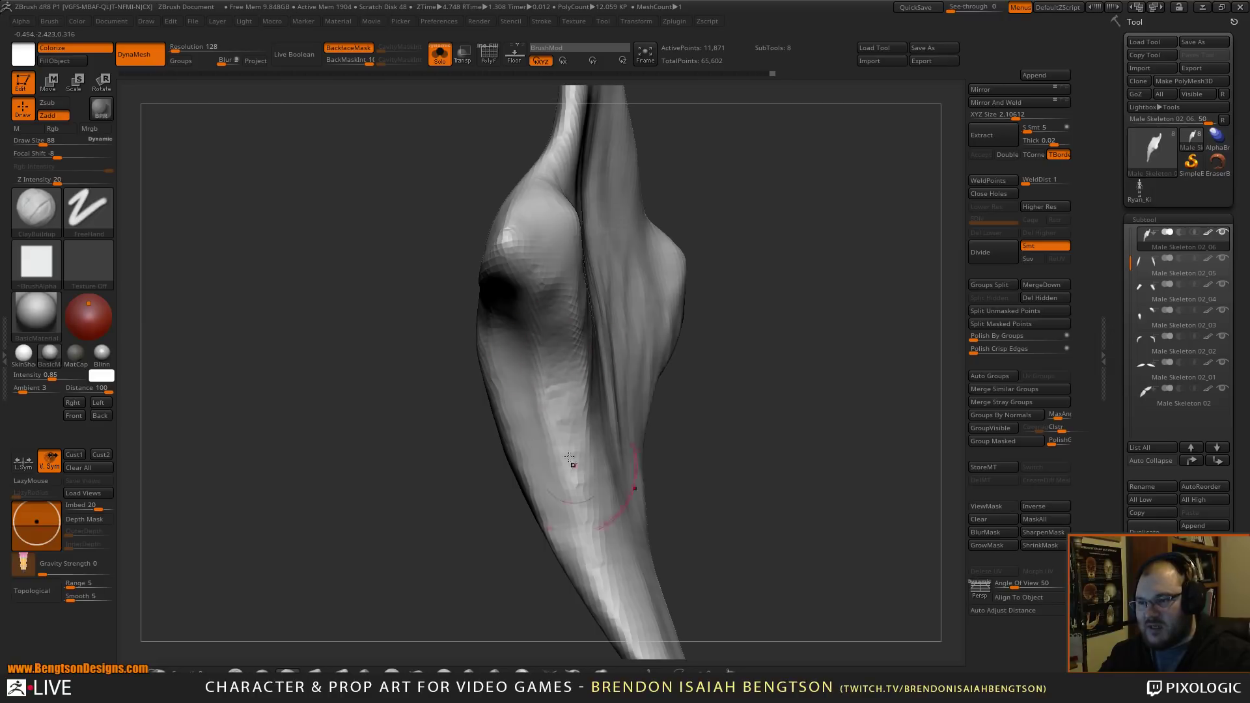
mouse_move(822, 422)
left_mouse_down()
mouse_move(795, 419)
mouse_move(771, 381)
left_mouse_up()
mouse_move(511, 319)
left_mouse_down()
mouse_move(546, 368)
mouse_move(521, 326)
mouse_move(573, 550)
mouse_move(586, 536)
mouse_move(558, 321)
mouse_move(629, 584)
mouse_move(636, 357)
mouse_move(672, 518)
mouse_move(664, 371)
mouse_move(644, 469)
mouse_move(489, 265)
mouse_move(480, 397)
mouse_move(499, 415)
left_mouse_up()
mouse_move(488, 360)
left_mouse_down()
mouse_move(485, 306)
mouse_move(515, 293)
mouse_move(529, 423)
left_mouse_up()
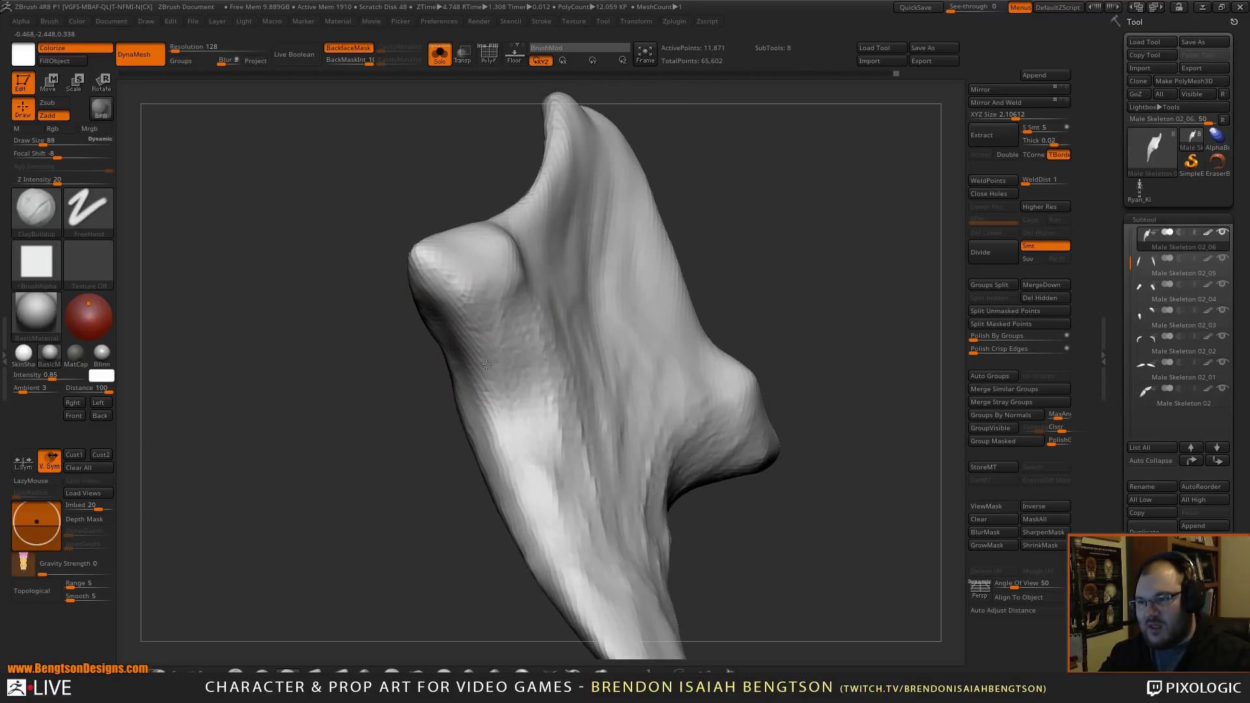
mouse_move(525, 313)
left_mouse_down()
mouse_move(511, 280)
mouse_move(531, 303)
mouse_move(575, 507)
left_mouse_up()
mouse_move(511, 400)
left_mouse_down()
mouse_move(530, 496)
mouse_move(525, 469)
mouse_move(560, 456)
mouse_move(570, 414)
left_mouse_up()
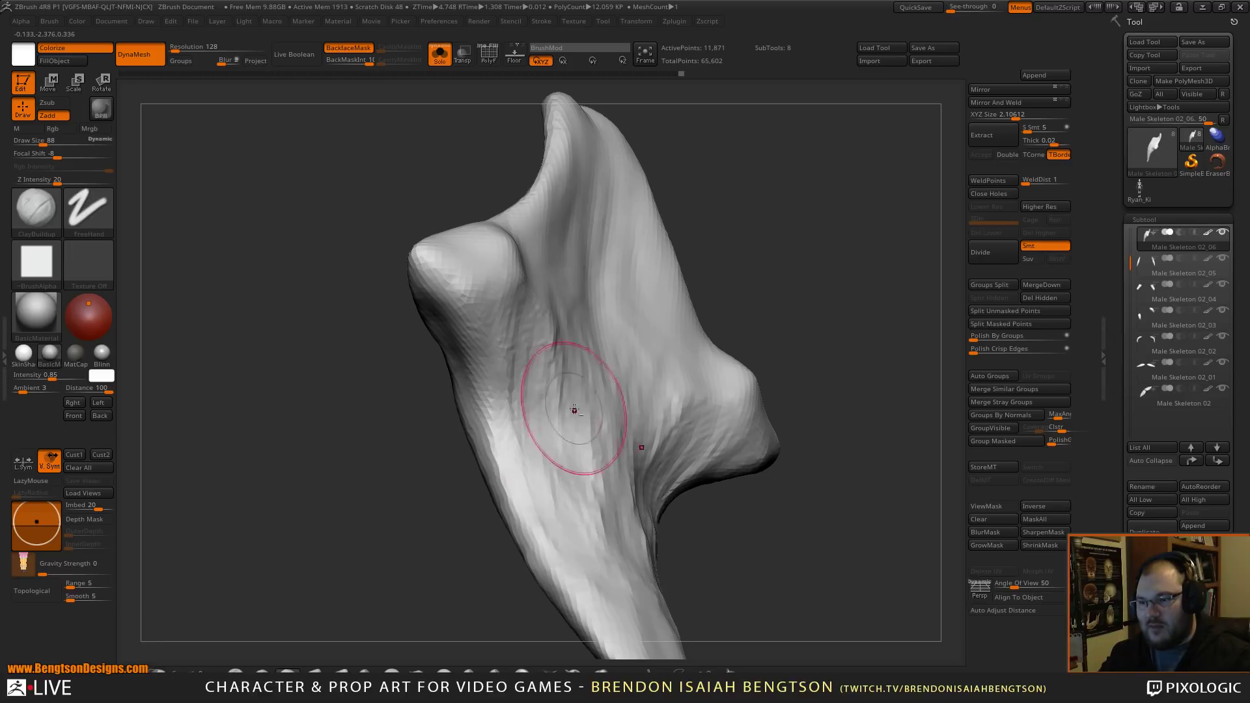
- Fill and smooth the rest of the trapezius's inner surface with ClayBuildup, and show all subtools again
mouse_move(772, 210)
left_mouse_down()
mouse_move(787, 231)
mouse_move(441, 366)
mouse_move(511, 349)
mouse_move(447, 398)
mouse_move(462, 348)
mouse_move(573, 456)
mouse_move(566, 488)
mouse_move(466, 399)
mouse_move(480, 433)
left_mouse_up()
left_click_drag(475, 228, 440, 205)
mouse_move(486, 323)
left_mouse_down()
mouse_move(456, 350)
mouse_move(502, 321)
mouse_move(421, 364)
mouse_move(438, 354)
mouse_move(455, 389)
mouse_move(493, 416)
mouse_move(548, 376)
mouse_move(580, 456)
mouse_move(573, 469)
mouse_move(545, 461)
mouse_move(568, 537)
mouse_move(561, 416)
mouse_move(520, 495)
mouse_move(464, 440)
left_mouse_up()
mouse_move(383, 498)
left_mouse_down()
mouse_move(391, 390)
mouse_move(418, 377)
mouse_move(438, 415)
left_mouse_up()
mouse_move(428, 360)
left_mouse_down("shift")
mouse_move(479, 424)
mouse_move(515, 410)
mouse_move(530, 343)
mouse_move(547, 449)
mouse_move(474, 362)
left_mouse_up("shift")
mouse_move(481, 280)
left_mouse_down()
mouse_move(534, 260)
mouse_move(487, 247)
mouse_move(675, 287)
mouse_move(420, 349)
mouse_move(435, 351)
left_mouse_up()
left_click_drag(448, 451, 427, 404, "shift")
mouse_move(470, 451)
left_mouse_down("shift")
mouse_move(465, 469)
mouse_move(518, 494)
left_mouse_up("shift")
mouse_move(774, 361)
left_mouse_down()
mouse_move(784, 343)
mouse_move(720, 315)
mouse_move(756, 323)
left_mouse_up()
key("alt+s")
mouse_move(750, 275)
left_mouse_down("shift")
mouse_move(746, 285)
mouse_move(737, 260)
mouse_move(730, 351)
mouse_move(706, 346)
mouse_move(739, 375)
mouse_move(753, 323)
mouse_move(762, 312)
mouse_move(770, 345)
mouse_move(775, 319)
mouse_move(750, 276)
left_mouse_up("shift")
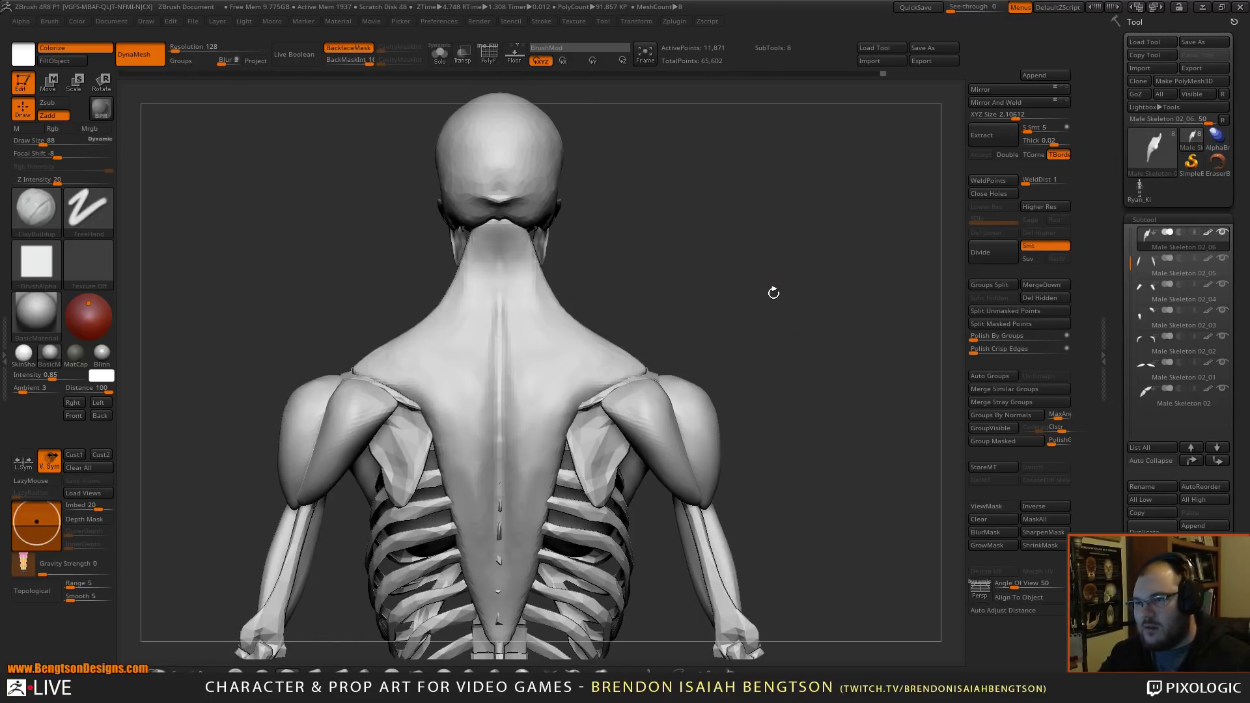
- Reshape the trapezius's outline along the neck and upper back with Move Topological at draw size 156
key("space")
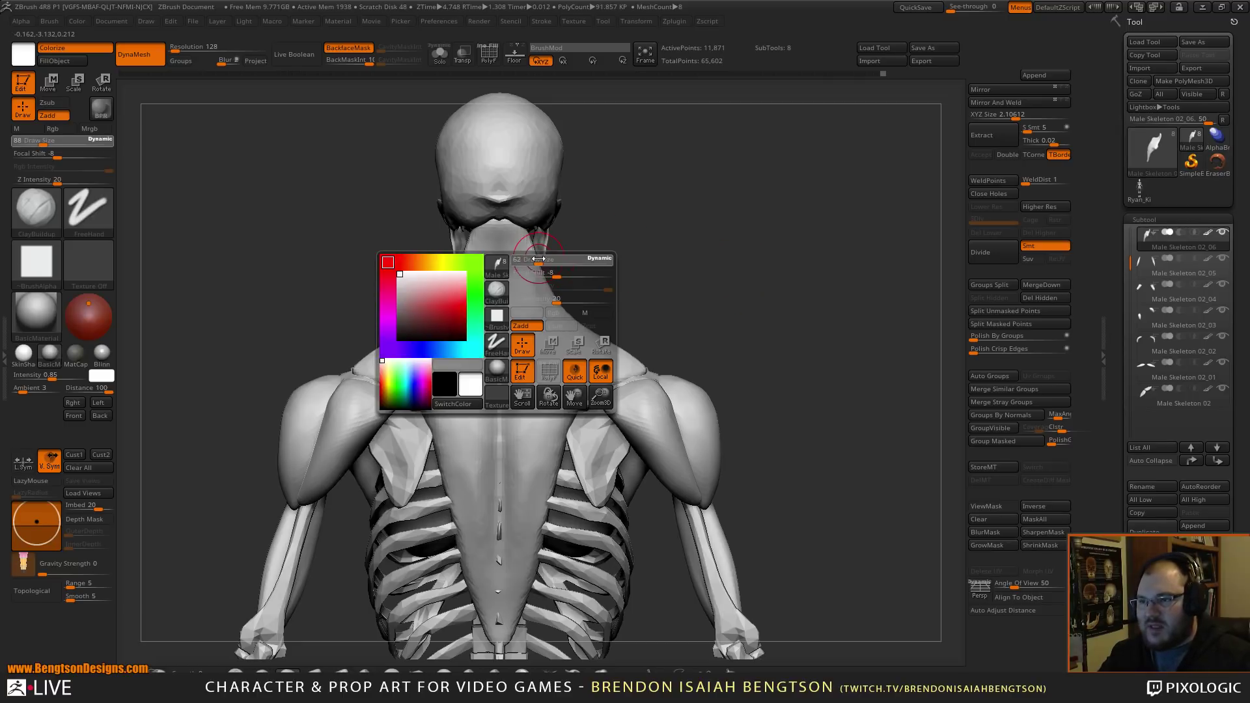
mouse_move(625, 231)
left_mouse_down()
mouse_move(727, 313)
mouse_move(716, 237)
left_mouse_up()
key("b")
key("m")
key("t")
key("space")
left_click_drag(558, 293, 562, 327)
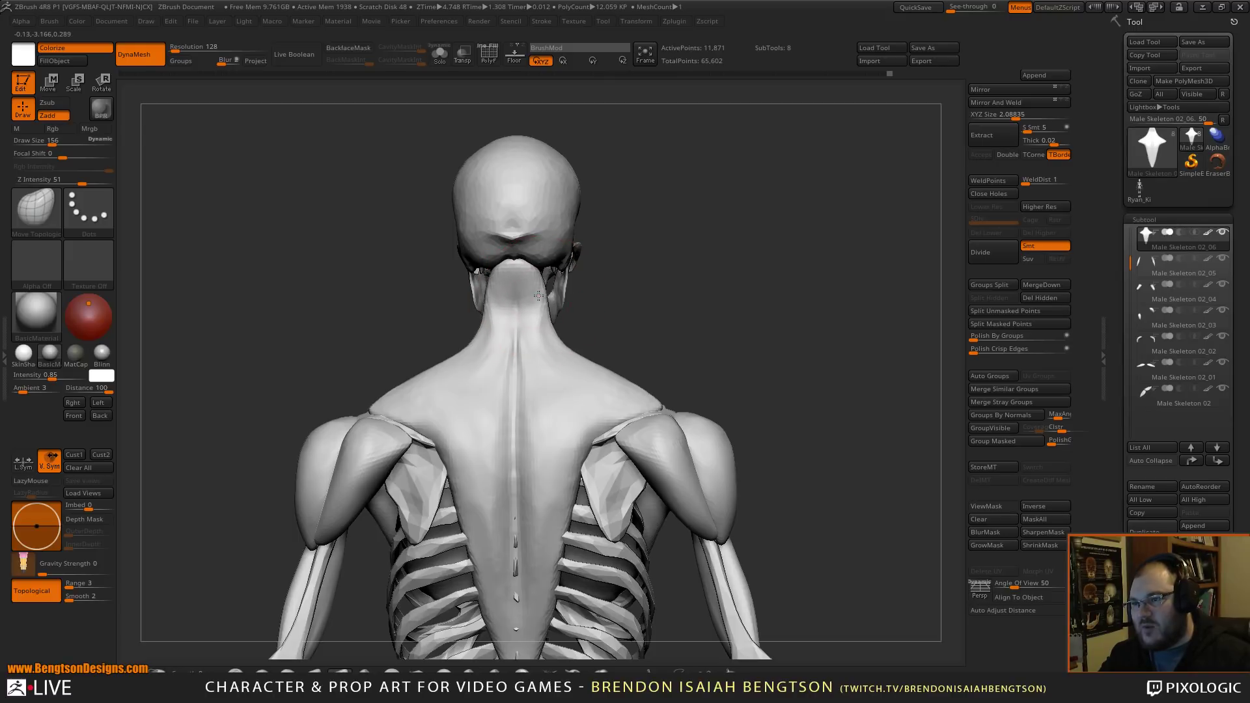
mouse_move(738, 369)
left_mouse_down()
mouse_move(860, 364)
mouse_move(742, 353)
mouse_move(786, 350)
mouse_move(772, 240)
mouse_move(774, 321)
mouse_move(761, 280)
mouse_move(730, 272)
mouse_move(747, 227)
mouse_move(730, 229)
mouse_move(709, 282)
left_mouse_up()
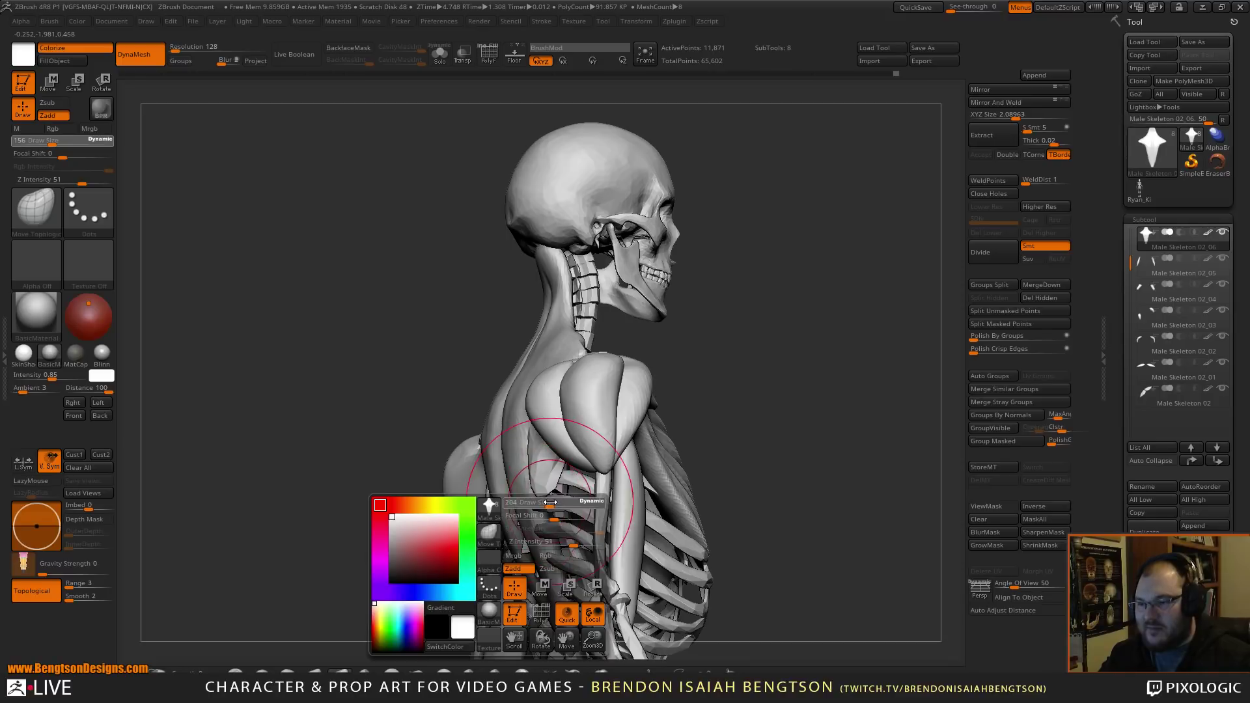
left_click_drag(549, 502, 541, 515)
- Build up the trapezius across the back with ClayBuildup and remesh it with DynaMesh
left_click_drag(736, 351, 857, 342)
key("b")
key("c")
key("b")
left_click_drag(783, 329, 755, 331, "shift")
left_click_drag(590, 374, 584, 374)
mouse_move(732, 318)
left_mouse_down()
mouse_move(755, 293)
mouse_move(742, 270)
left_mouse_up()
mouse_move(742, 260)
left_mouse_down("shift")
mouse_move(716, 256)
mouse_move(697, 229)
mouse_move(698, 315)
mouse_move(722, 302)
mouse_move(738, 188)
left_mouse_up("shift")
- Carve muscle fibres from the spine toward the shoulder blade on the trapezius with DamStandard at draw size 46 and focal shift 45
mouse_move(716, 315)
left_mouse_down()
mouse_move(731, 265)
mouse_move(776, 241)
mouse_move(734, 251)
mouse_move(738, 285)
mouse_move(737, 239)
mouse_move(703, 300)
mouse_move(722, 271)
mouse_move(740, 284)
mouse_move(740, 268)
mouse_move(617, 304)
left_mouse_up()
key("b")
key("d")
key("s")
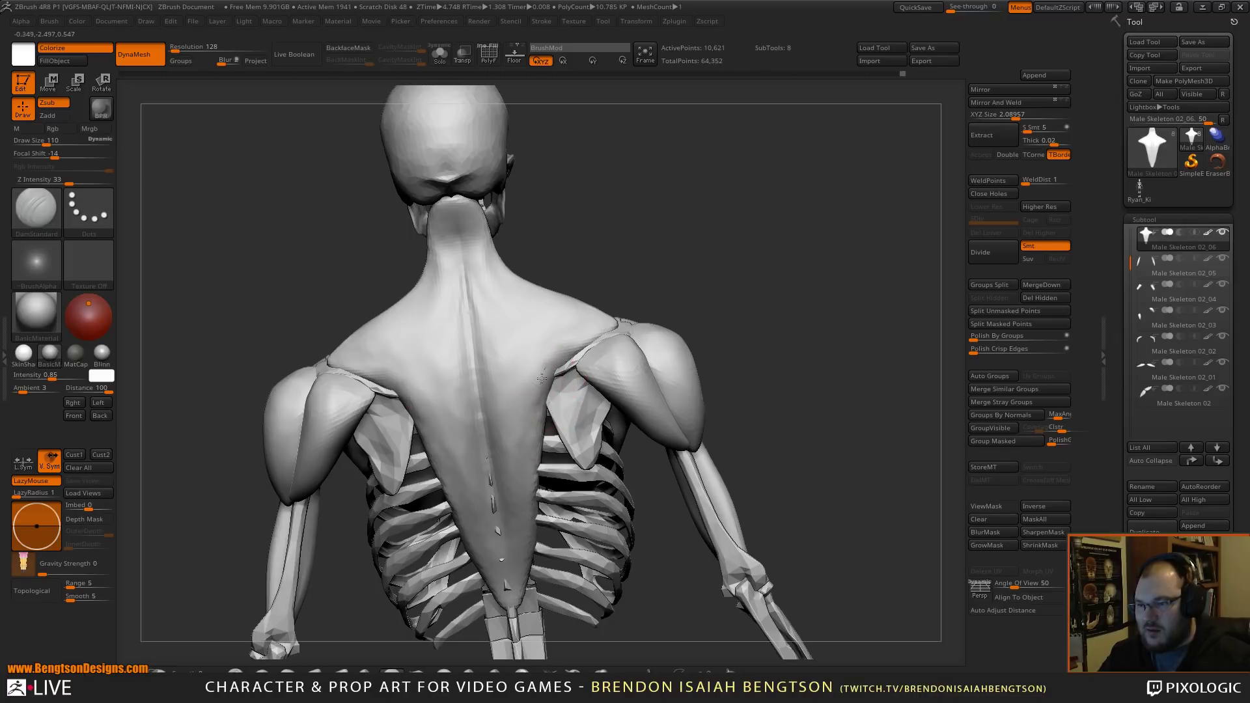
key("space")
left_click_drag(532, 414, 581, 421)
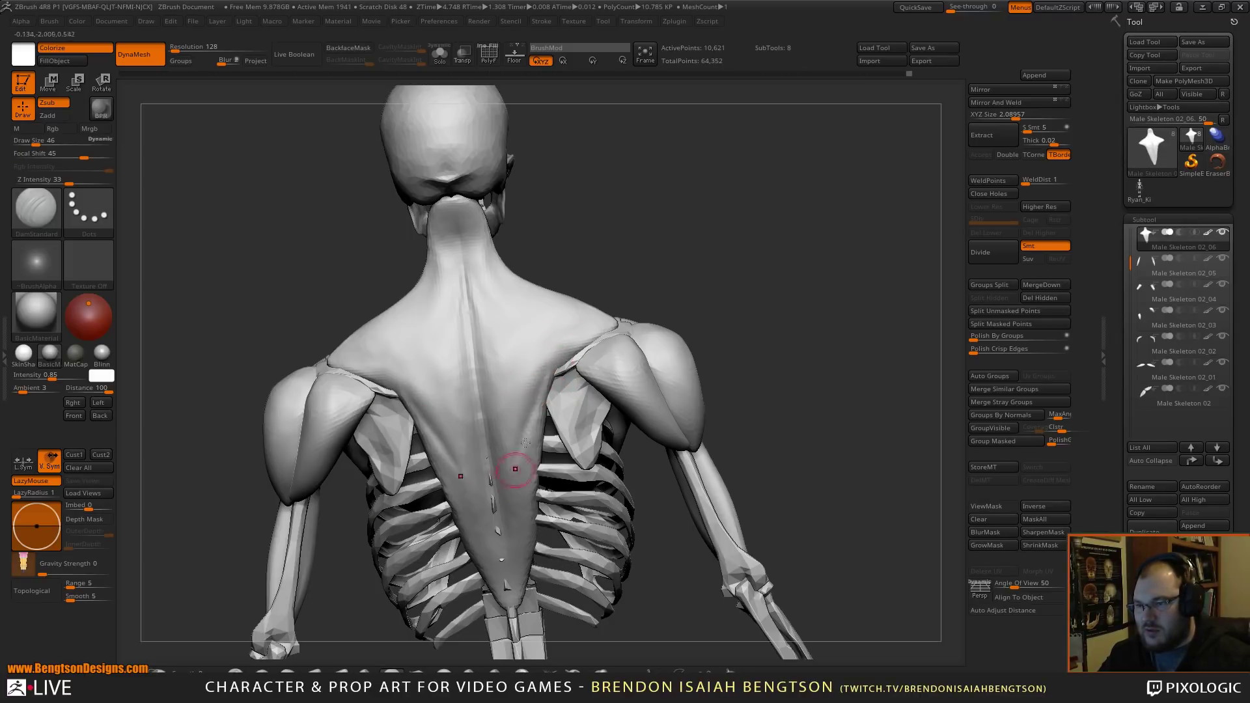
left_click_drag(530, 502, 519, 603)
mouse_move(523, 487)
left_mouse_down()
mouse_move(528, 398)
mouse_move(568, 355)
left_mouse_up()
left_click_drag(511, 385, 577, 349)
mouse_move(502, 367)
left_mouse_down()
mouse_move(580, 353)
mouse_move(578, 342)
left_mouse_up()
left_click_drag(490, 347, 583, 327)
- Carve the fibre grooves of the upper trapezius between neck and shoulder with DamStandard at draw size 46
mouse_move(641, 242)
left_mouse_down()
mouse_move(678, 304)
mouse_move(697, 260)
mouse_move(724, 276)
mouse_move(753, 256)
mouse_move(594, 376)
mouse_move(547, 290)
left_mouse_up()
mouse_move(594, 389)
left_mouse_down()
mouse_move(569, 241)
mouse_move(588, 291)
mouse_move(577, 279)
left_mouse_up()
left_click_drag(775, 378, 745, 270)
mouse_move(625, 312)
left_mouse_down()
mouse_move(651, 306)
mouse_move(619, 310)
left_mouse_up()
left_click_drag(511, 342, 496, 307)
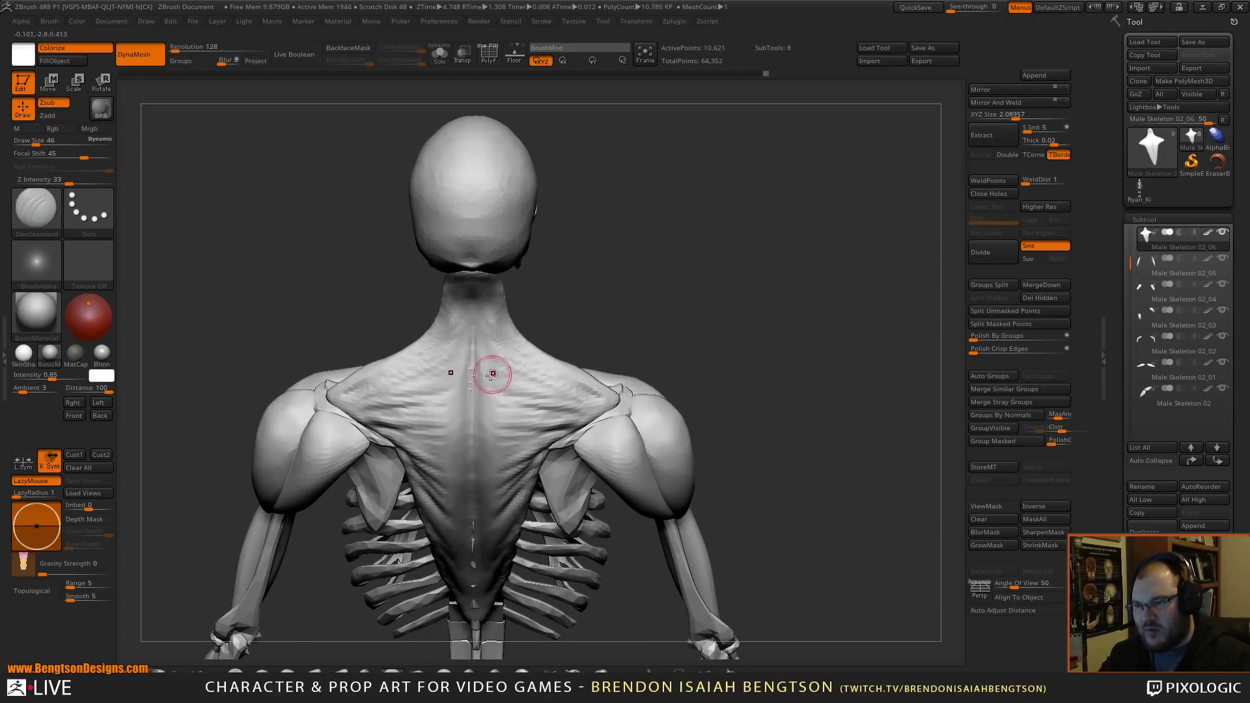
- Build up the trapezius fibres beside the spine with ClayBuildup at draw size 80
key("b")
key("c")
key("b")
mouse_move(472, 370)
left_mouse_down()
mouse_move(477, 335)
mouse_move(490, 335)
left_mouse_up()
key("space")
mouse_move(552, 271)
left_mouse_down()
mouse_move(664, 260)
mouse_move(645, 315)
mouse_move(632, 316)
left_mouse_up()
mouse_move(470, 400)
left_mouse_down()
mouse_move(501, 380)
mouse_move(510, 407)
mouse_move(508, 382)
mouse_move(494, 442)
mouse_move(477, 424)
mouse_move(480, 532)
mouse_move(479, 513)
left_mouse_up()
mouse_move(493, 418)
left_mouse_down()
mouse_move(499, 440)
mouse_move(517, 429)
mouse_move(506, 491)
mouse_move(482, 515)
mouse_move(482, 567)
mouse_move(474, 446)
mouse_move(482, 547)
mouse_move(510, 503)
mouse_move(511, 461)
mouse_move(529, 505)
left_mouse_up()
mouse_move(668, 371)
left_mouse_down()
mouse_move(731, 246)
mouse_move(514, 371)
mouse_move(500, 325)
mouse_move(496, 336)
mouse_move(525, 310)
mouse_move(488, 293)
mouse_move(527, 289)
left_mouse_up()
left_click_drag(750, 279, 516, 349)
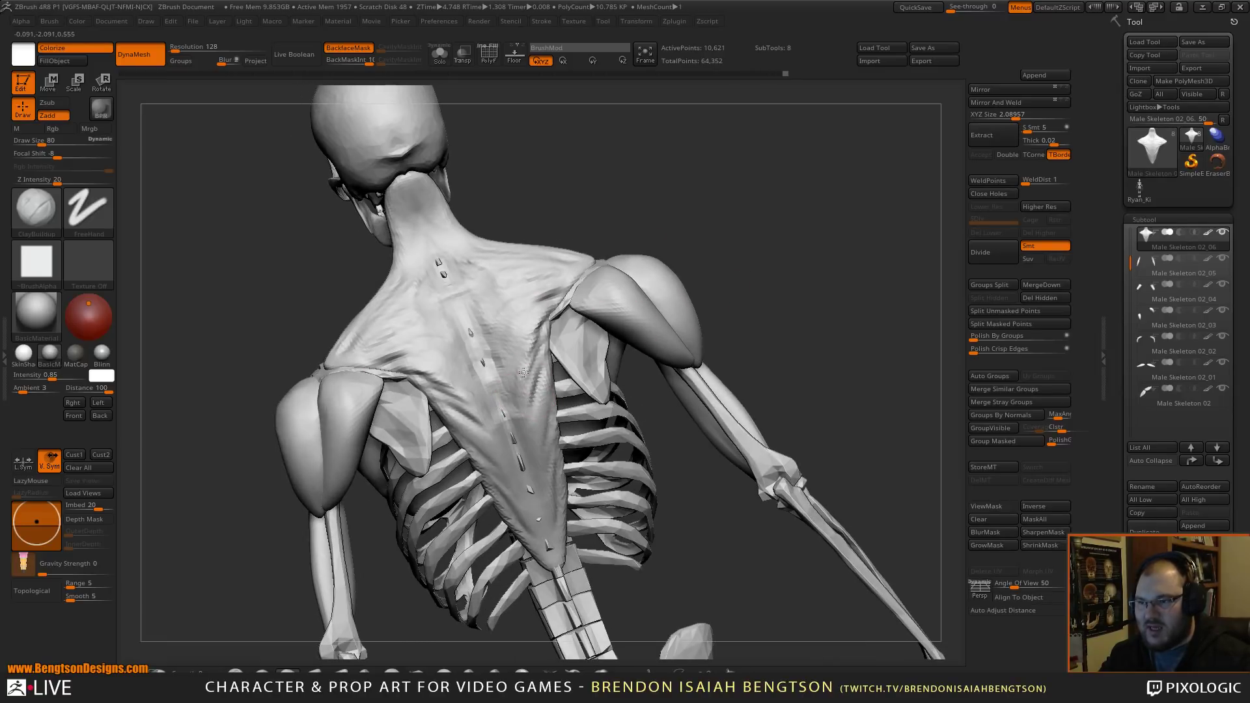
- Build up the trapezius along the shoulder blade and around the upper spine with ClayBuildup at draw size 80
left_click_drag(524, 405, 537, 416)
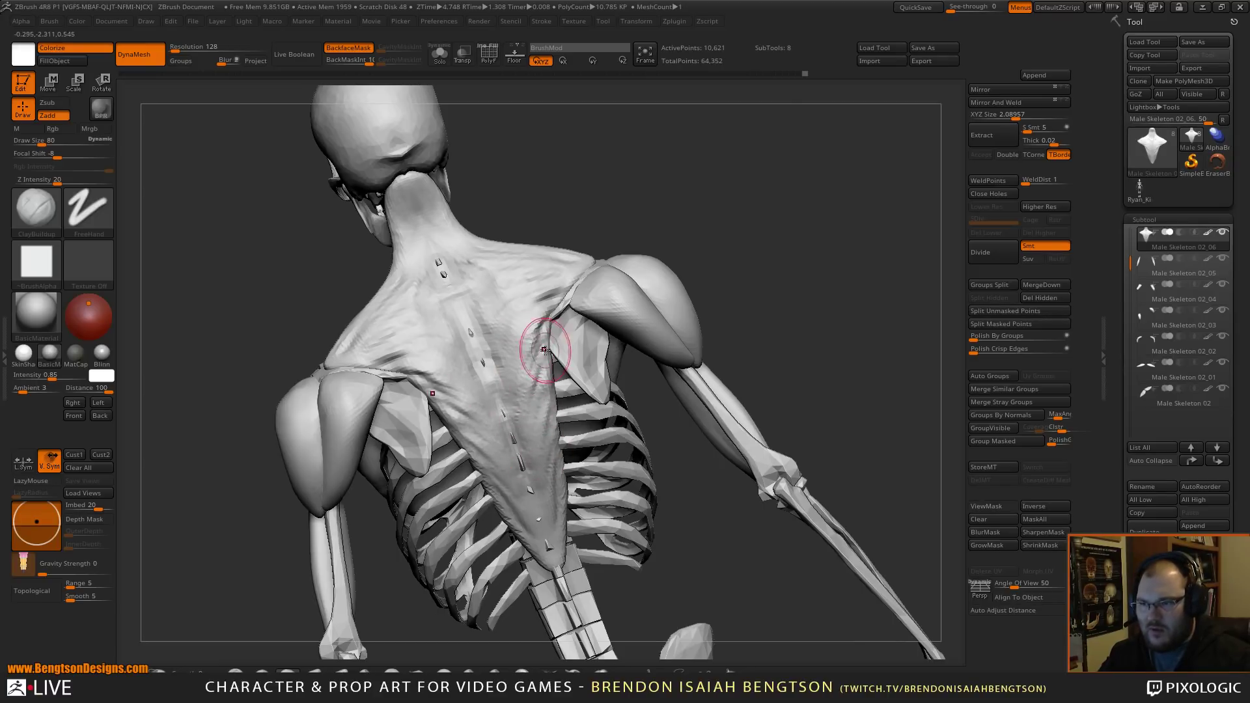
mouse_move(647, 146)
left_mouse_down()
mouse_move(753, 234)
mouse_move(598, 390)
left_mouse_up()
left_click_drag(677, 288, 596, 397)
left_click_drag(703, 270, 697, 195)
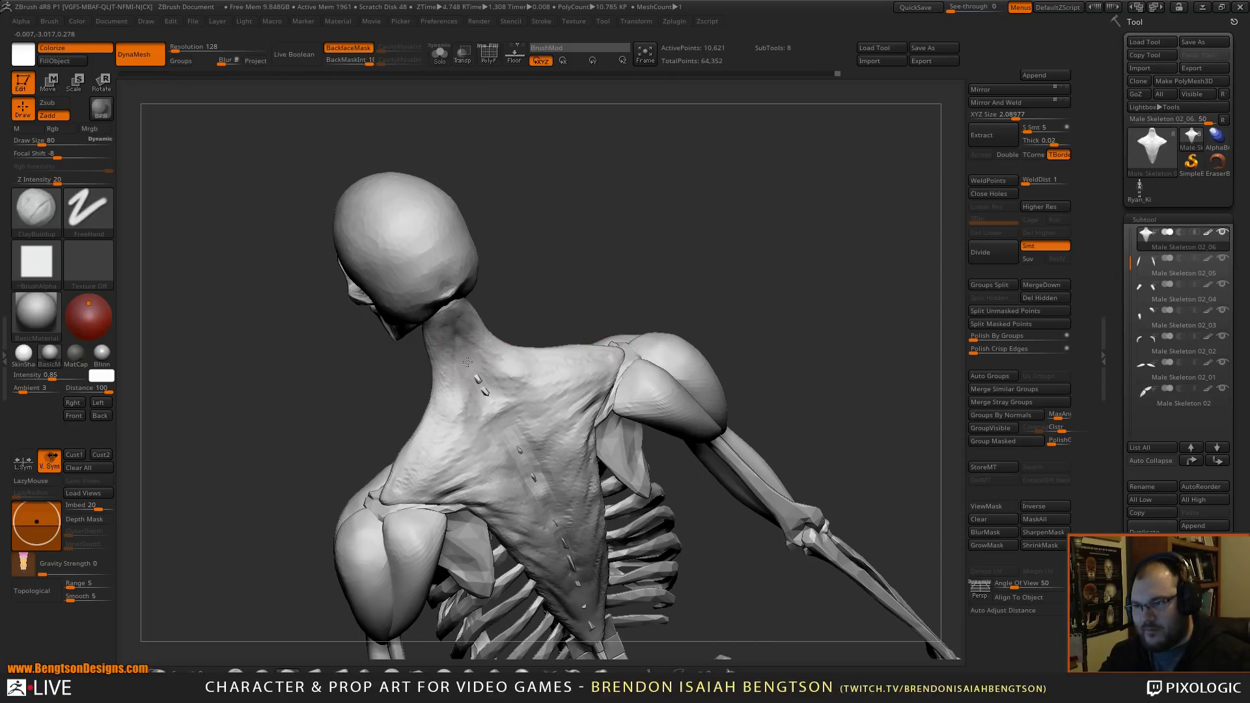
left_click(493, 406)
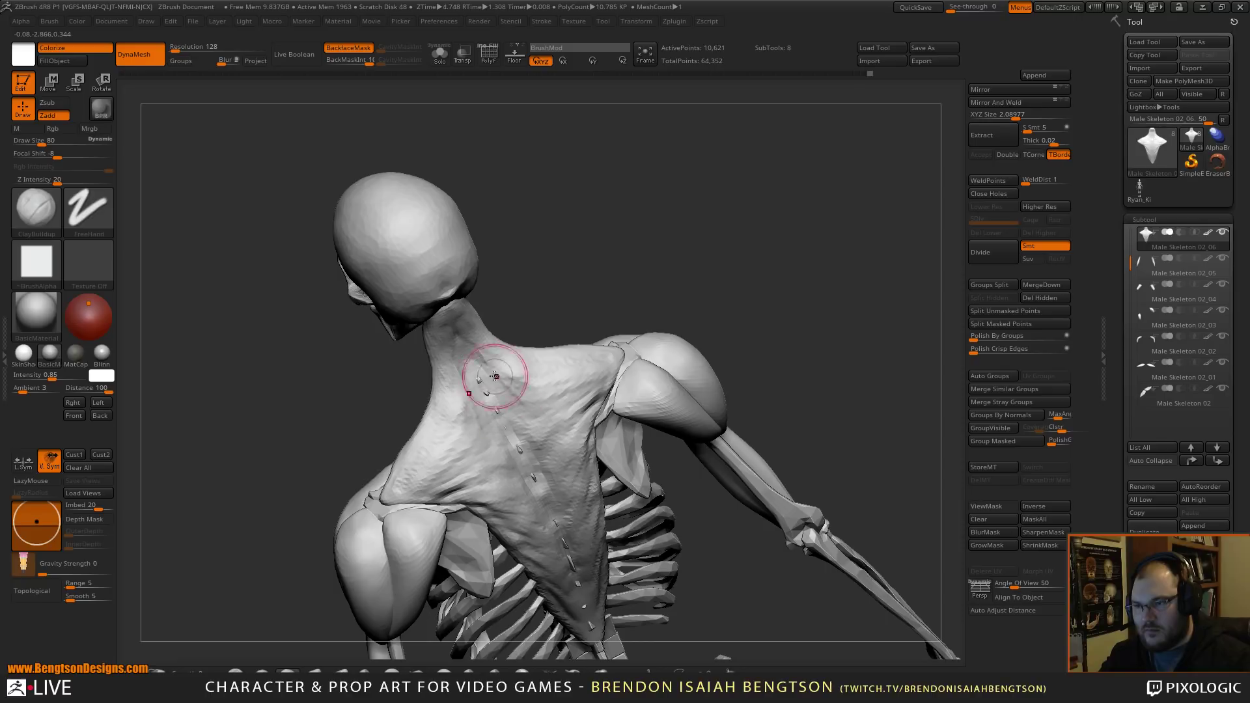
left_click_drag(525, 456, 758, 311)
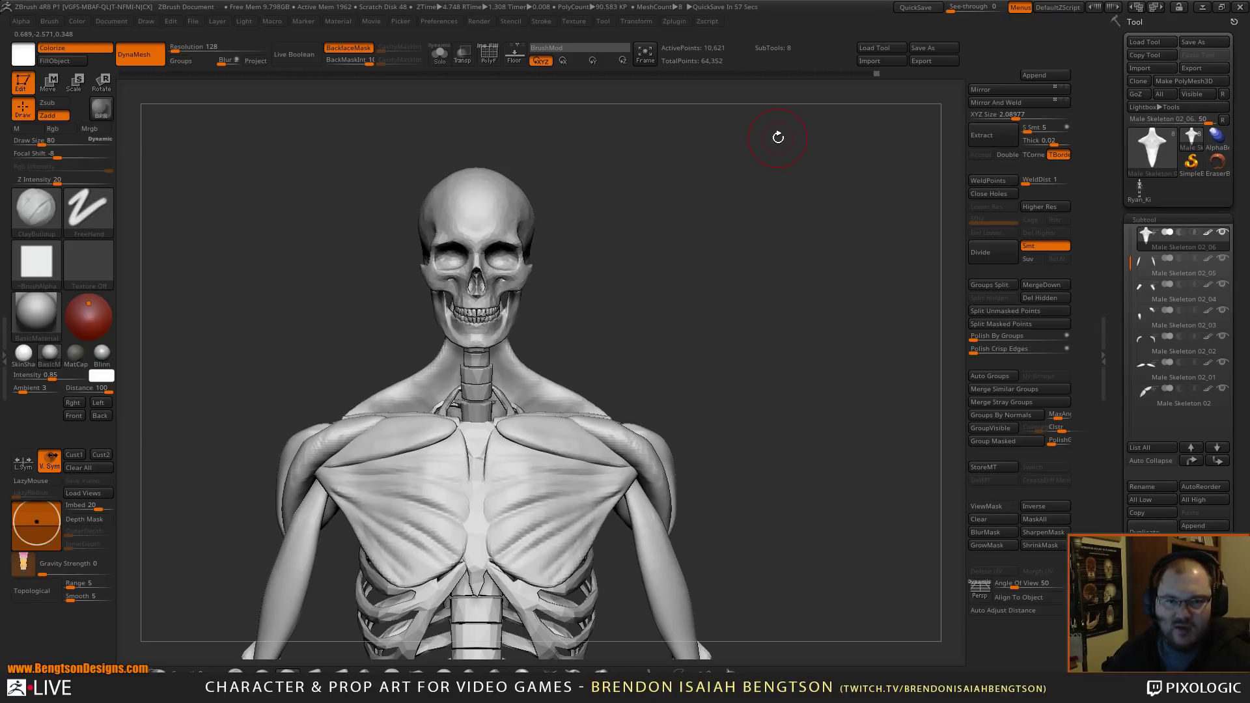
- Examine the trapezius on the skeleton from the front, back and side, and switch to the Move Topological brush
left_click_drag(726, 330, 770, 316)
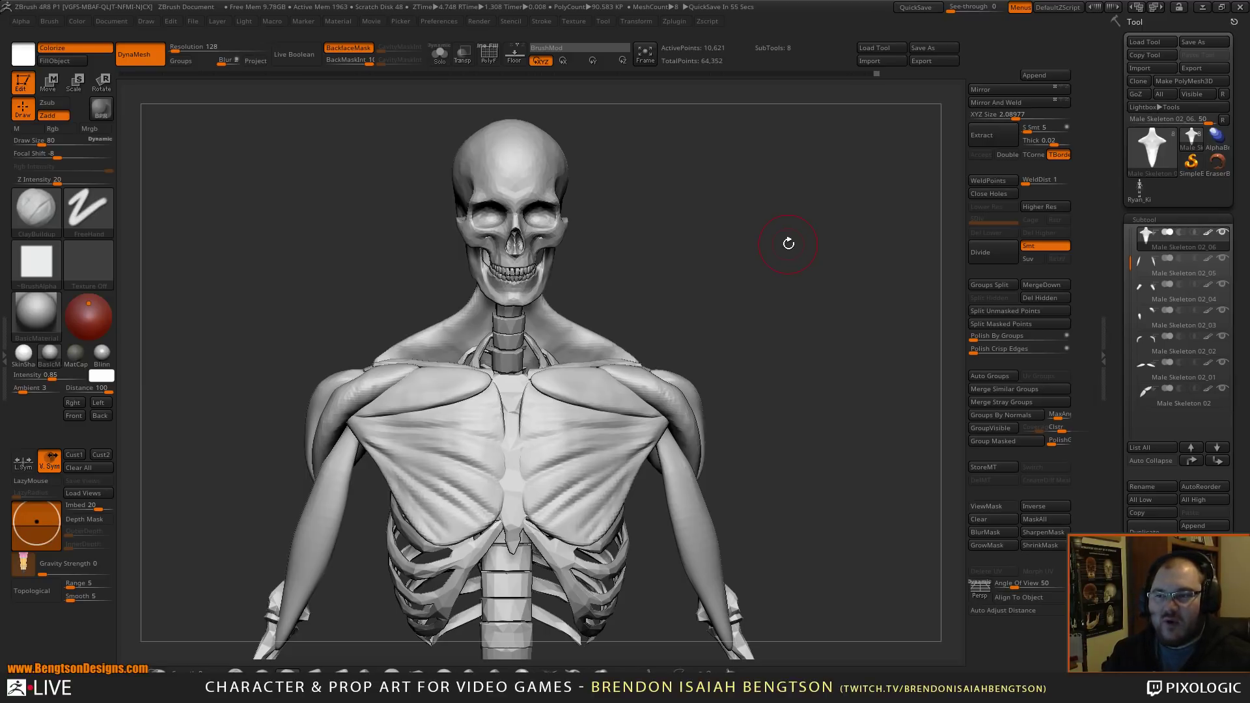
left_click_drag(792, 293, 777, 218)
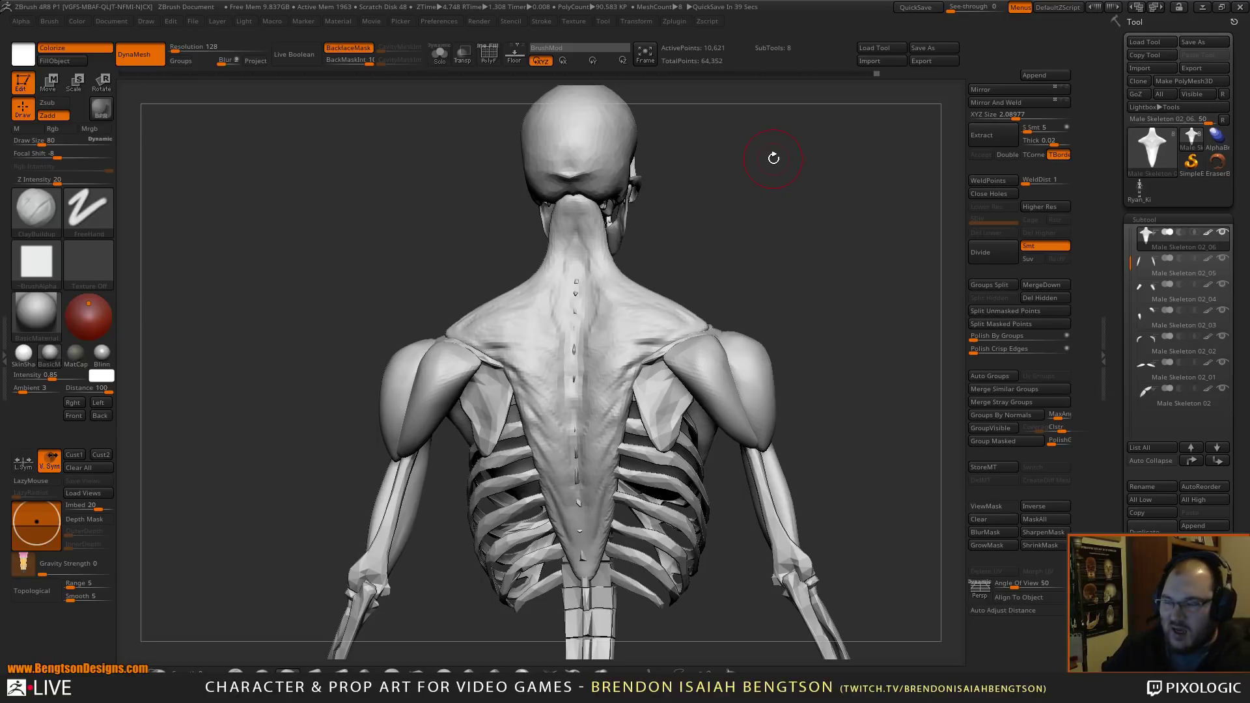
mouse_move(834, 294)
left_mouse_down()
mouse_move(860, 384)
mouse_move(938, 228)
mouse_move(826, 247)
mouse_move(830, 277)
left_mouse_up()
key("b")
key("m")
key("t")
mouse_move(609, 384)
left_mouse_down()
mouse_move(626, 400)
mouse_move(616, 394)
left_mouse_up()
left_click_drag(880, 309, 786, 287)
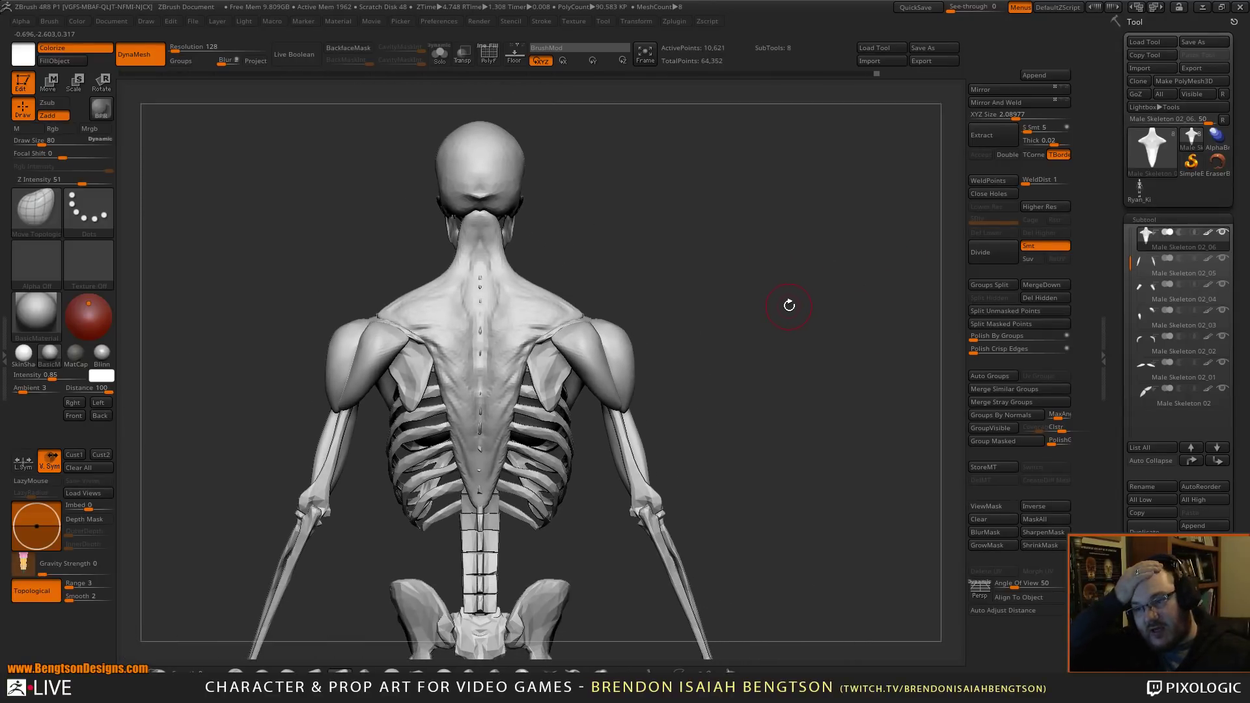
left_click_drag(773, 354, 774, 240)
mouse_move(805, 346)
left_mouse_down("alt")
mouse_move(823, 340)
mouse_move(706, 331)
mouse_move(759, 371)
mouse_move(722, 369)
mouse_move(778, 293)
mouse_move(832, 276)
mouse_move(803, 301)
mouse_move(789, 279)
mouse_move(809, 301)
mouse_move(781, 288)
mouse_move(803, 282)
mouse_move(818, 306)
mouse_move(895, 290)
mouse_move(797, 308)
left_mouse_up("alt")
left_click_drag(687, 282, 755, 260)
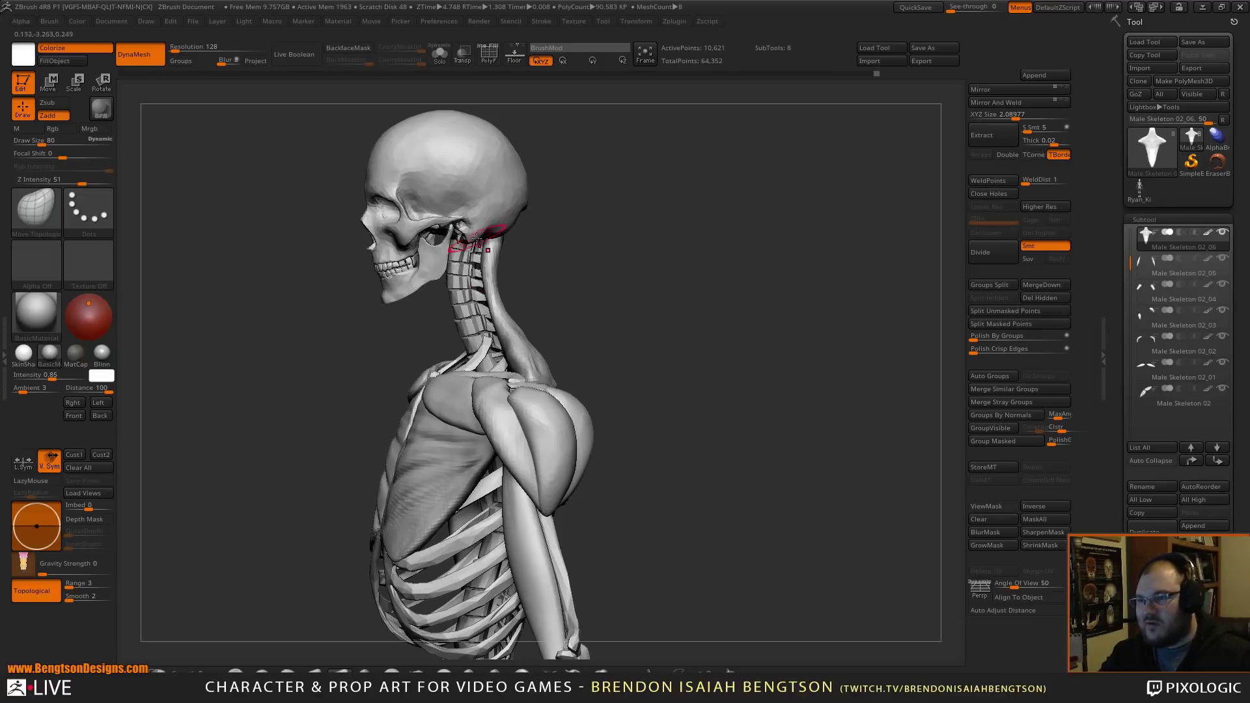
left_click_drag(623, 263, 725, 260, "alt")
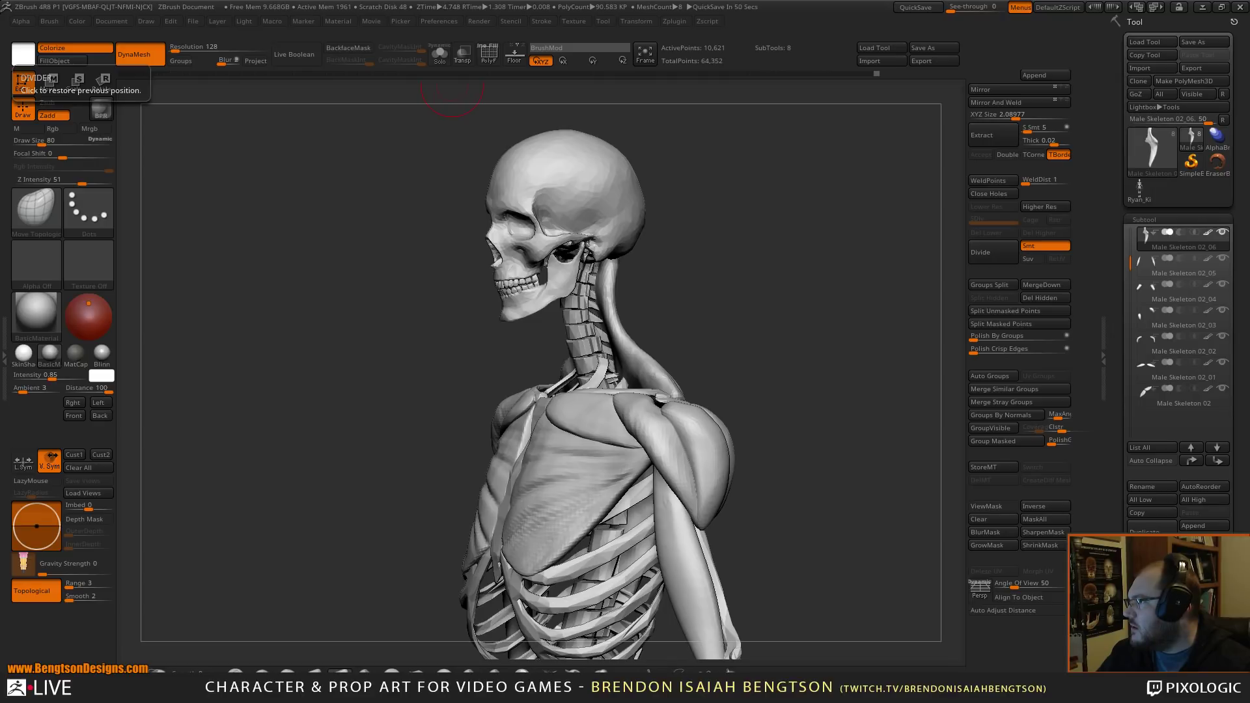
- Switch to Firefox, filter the muscle insertion image search by trapezius and sternocleidomastoid, and open the Medicalook neck muscles diagram as reference
key("alt+Tab")
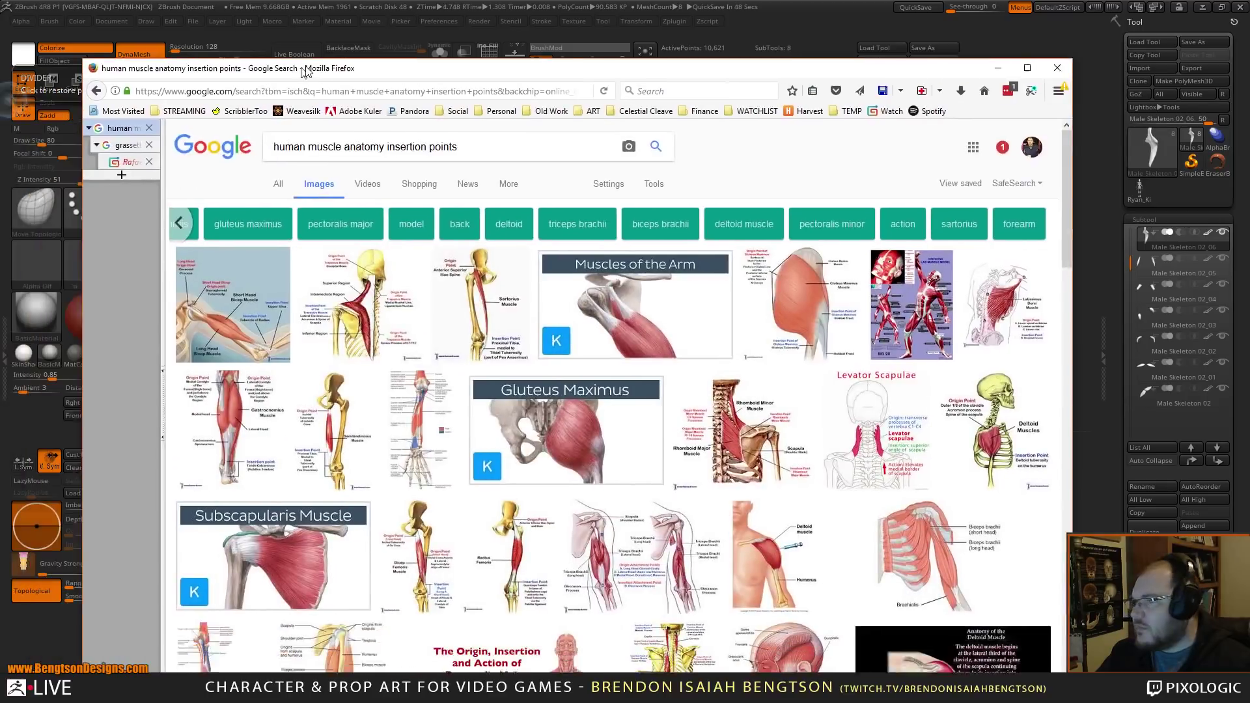
left_click(200, 219)
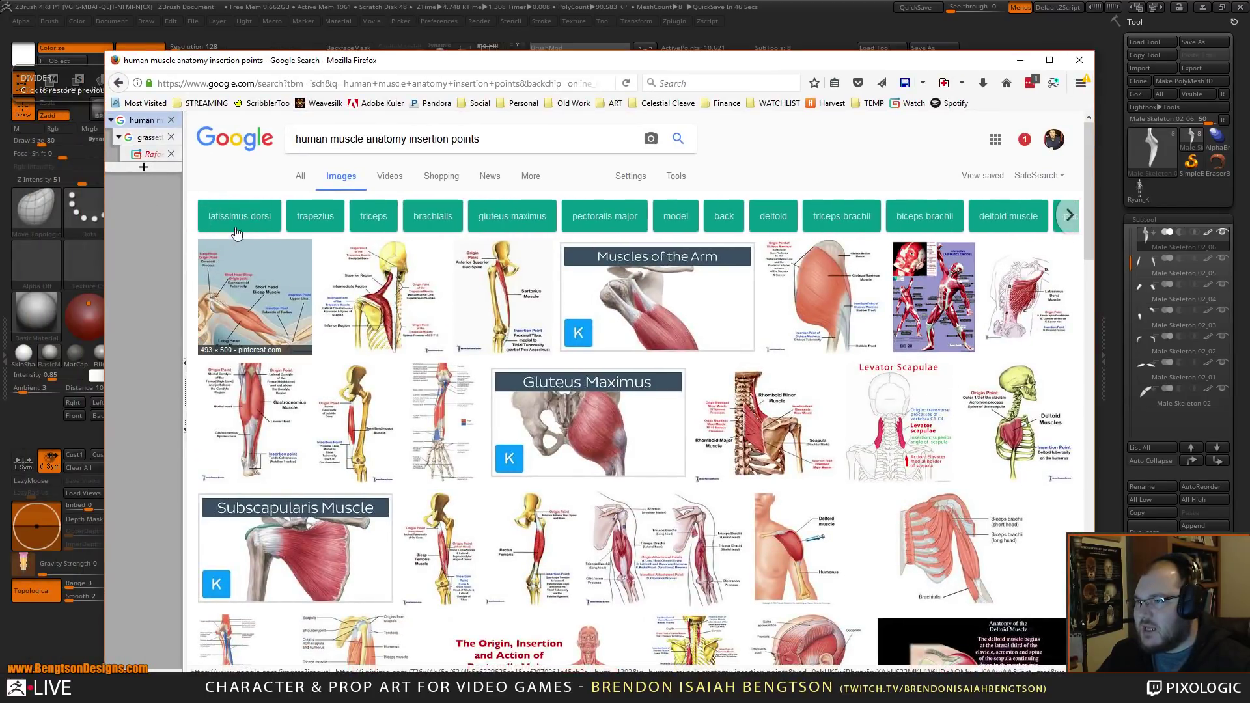
left_click(315, 216)
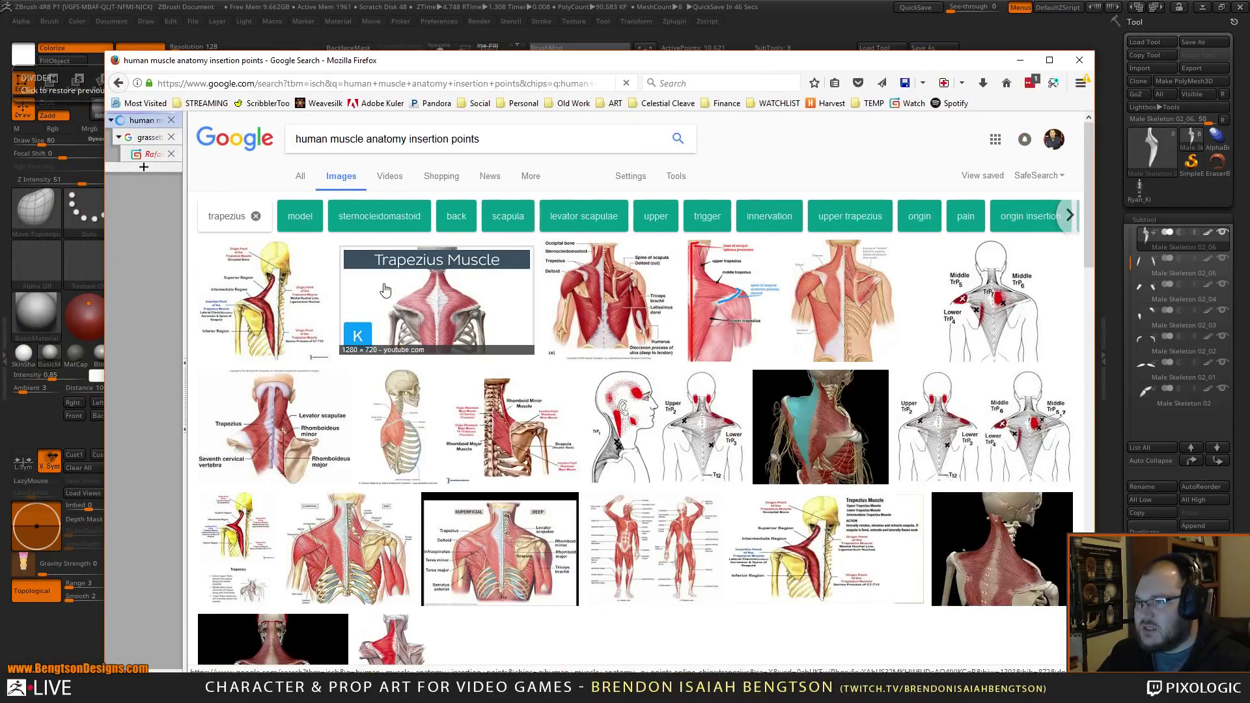
left_click(383, 218)
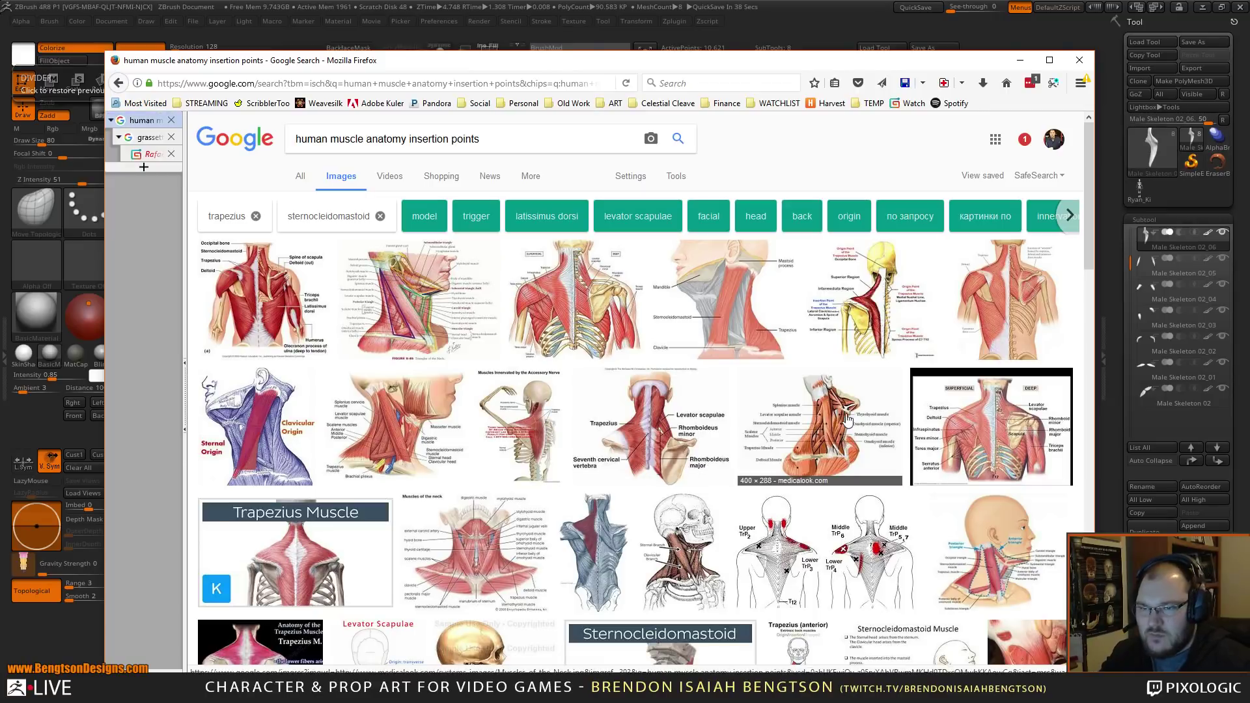
left_click(825, 426)
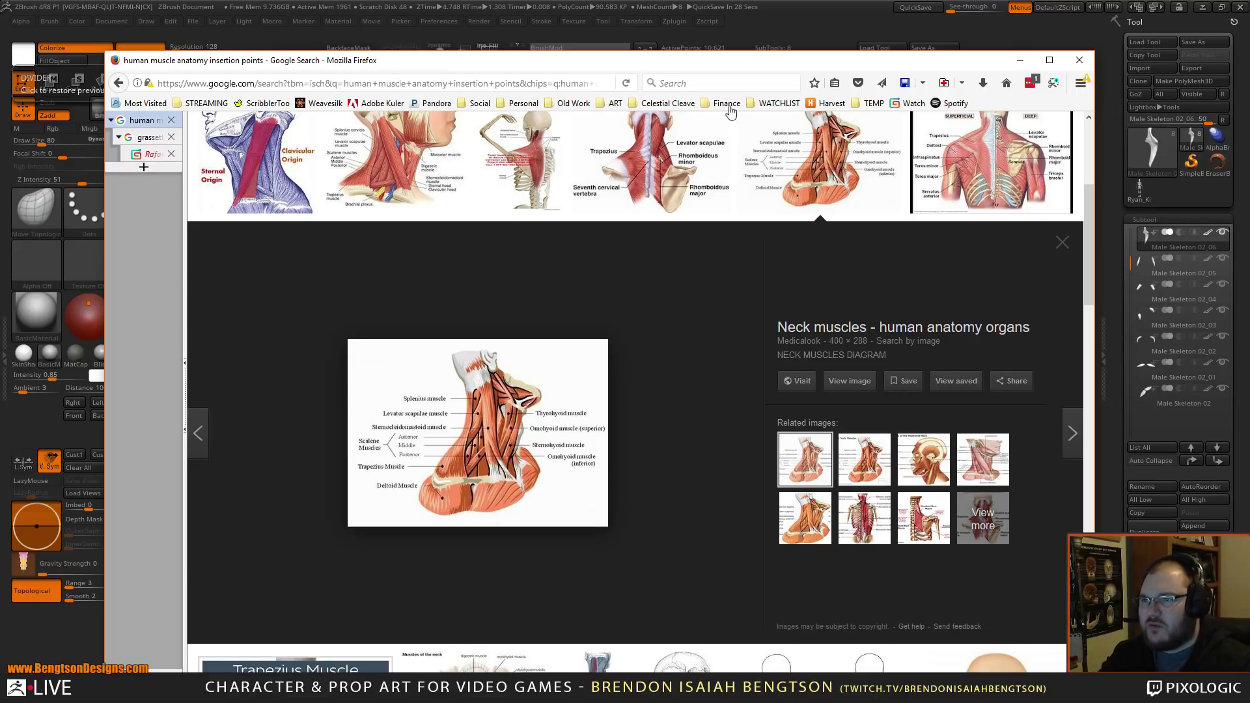
left_click_drag(701, 65, 0, 48)
- Return to ZBrush, toggle perspective distortion to compare the skeleton from the front and back, and leave it on
left_click(975, 591)
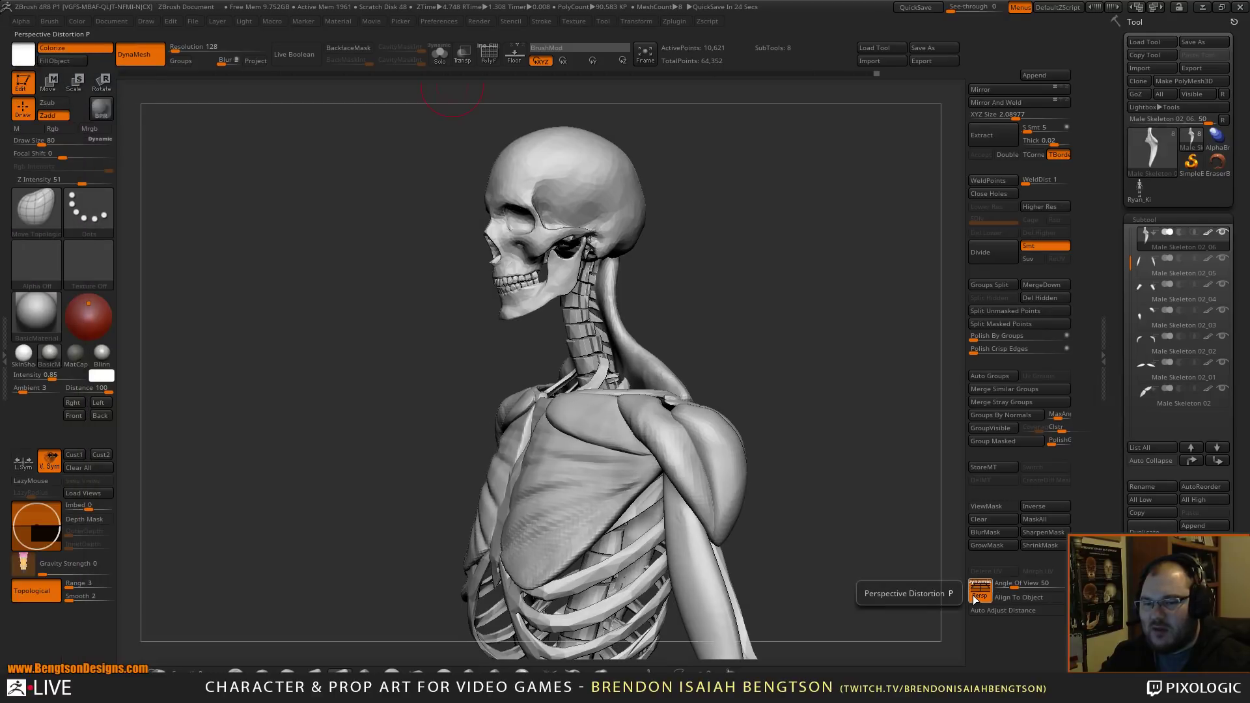
left_click_drag(734, 358, 770, 284)
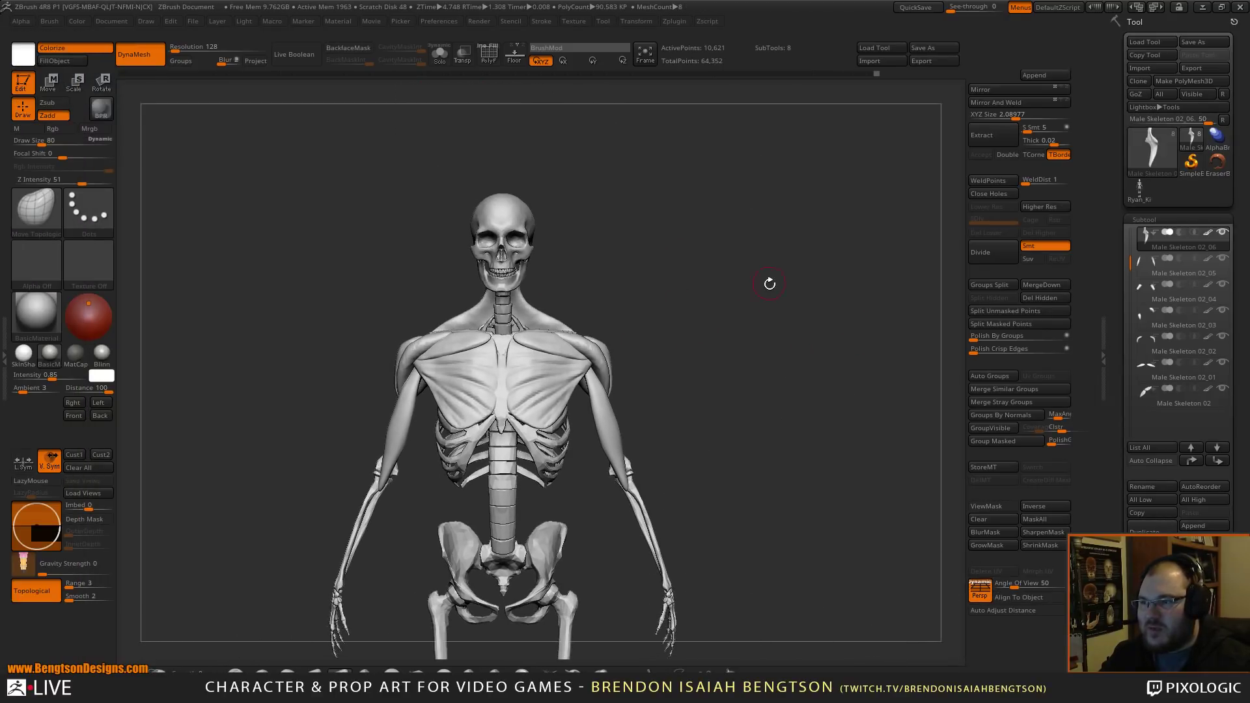
left_click(980, 594)
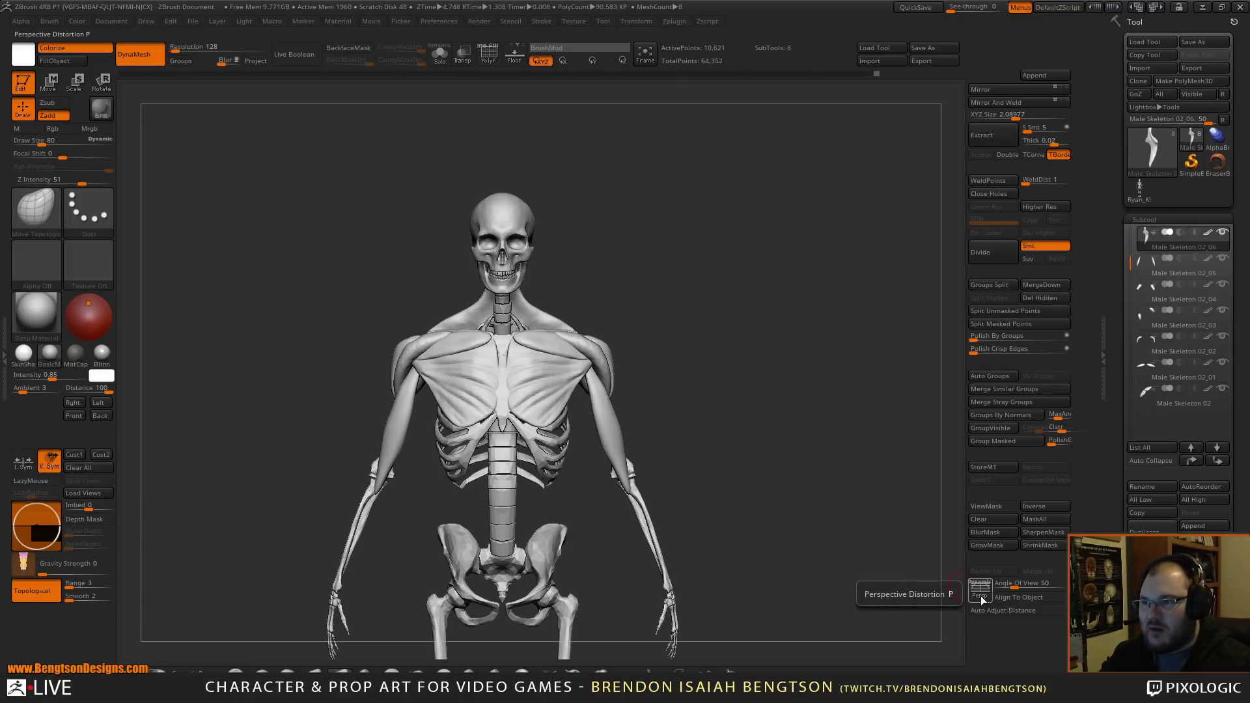
left_click(981, 598)
left_click_drag(801, 485, 666, 477)
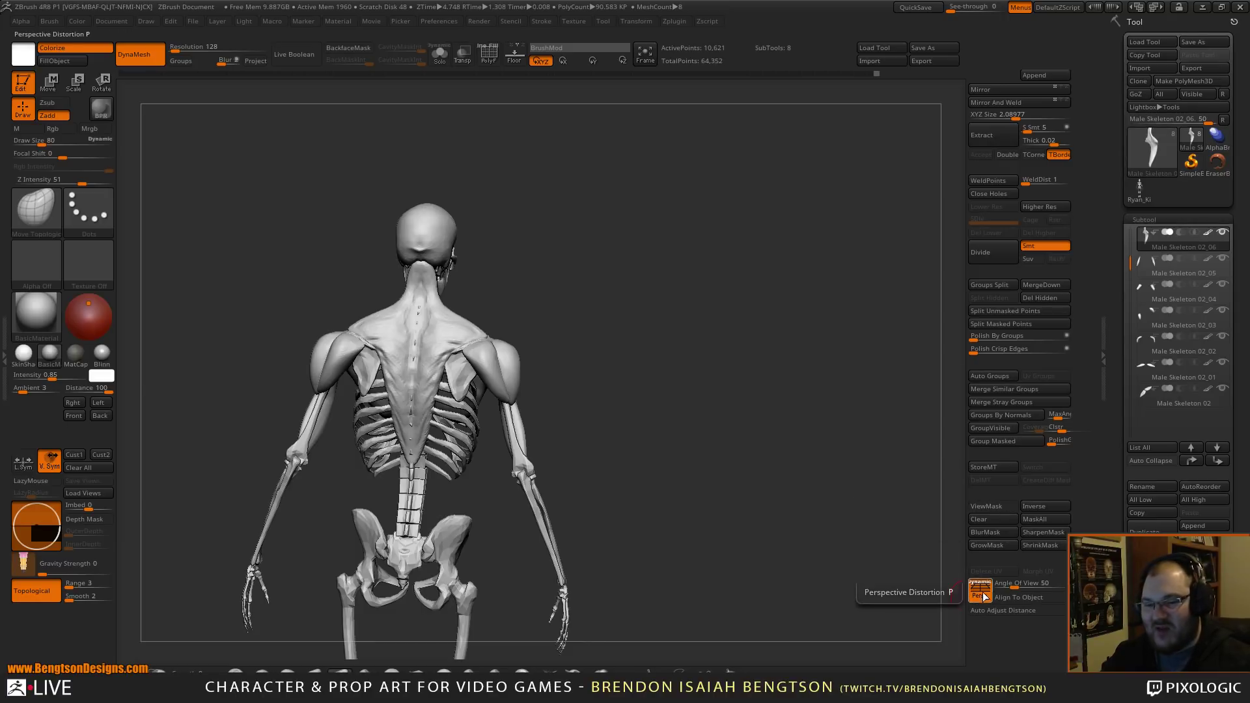
left_click_drag(680, 389, 796, 396, "alt")
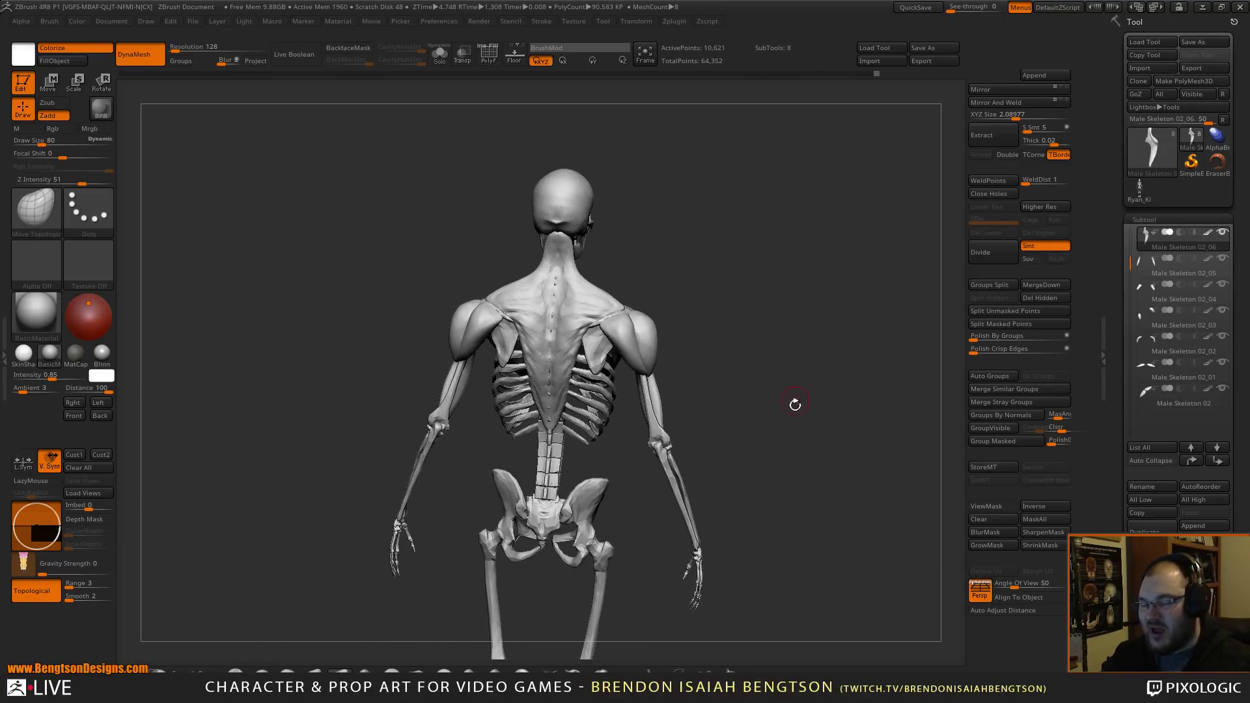
left_click(998, 597)
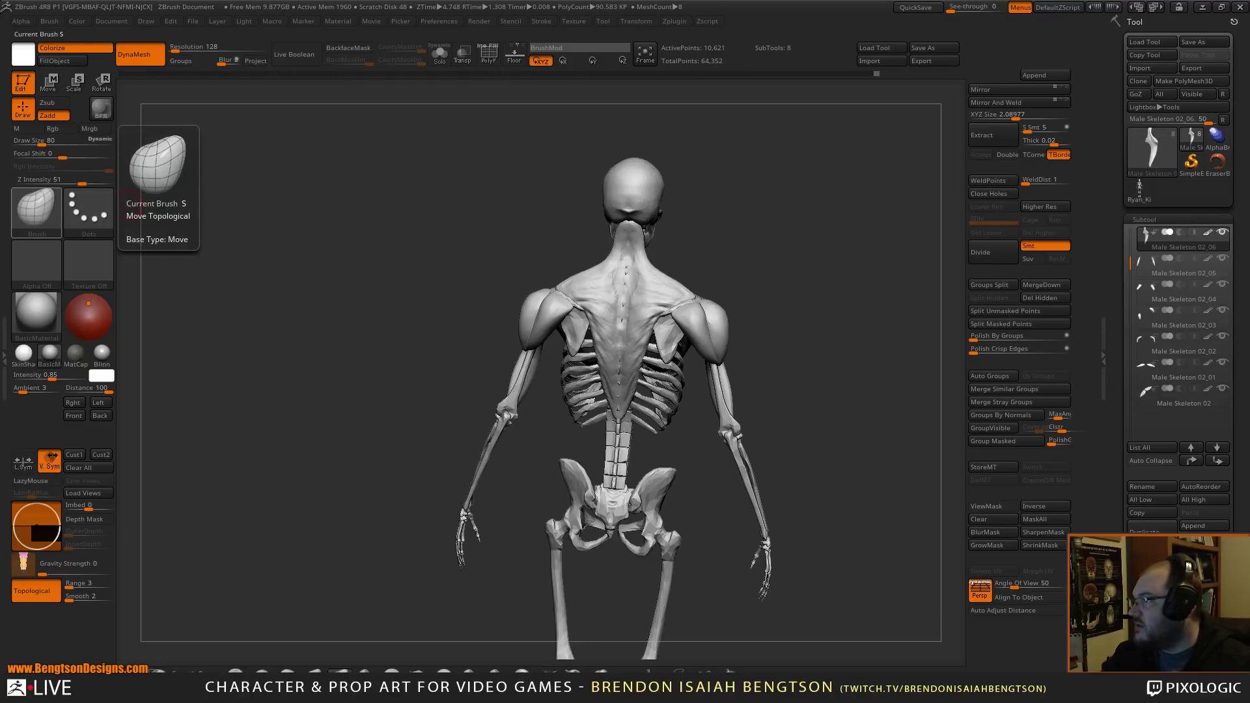
- Bring up Firefox and study the sternocleidomastoid origin image, the Medicalook neck muscles diagram and the front-view "Muscles of the neck" diagram
left_click_drag(0, 65, 762, 62)
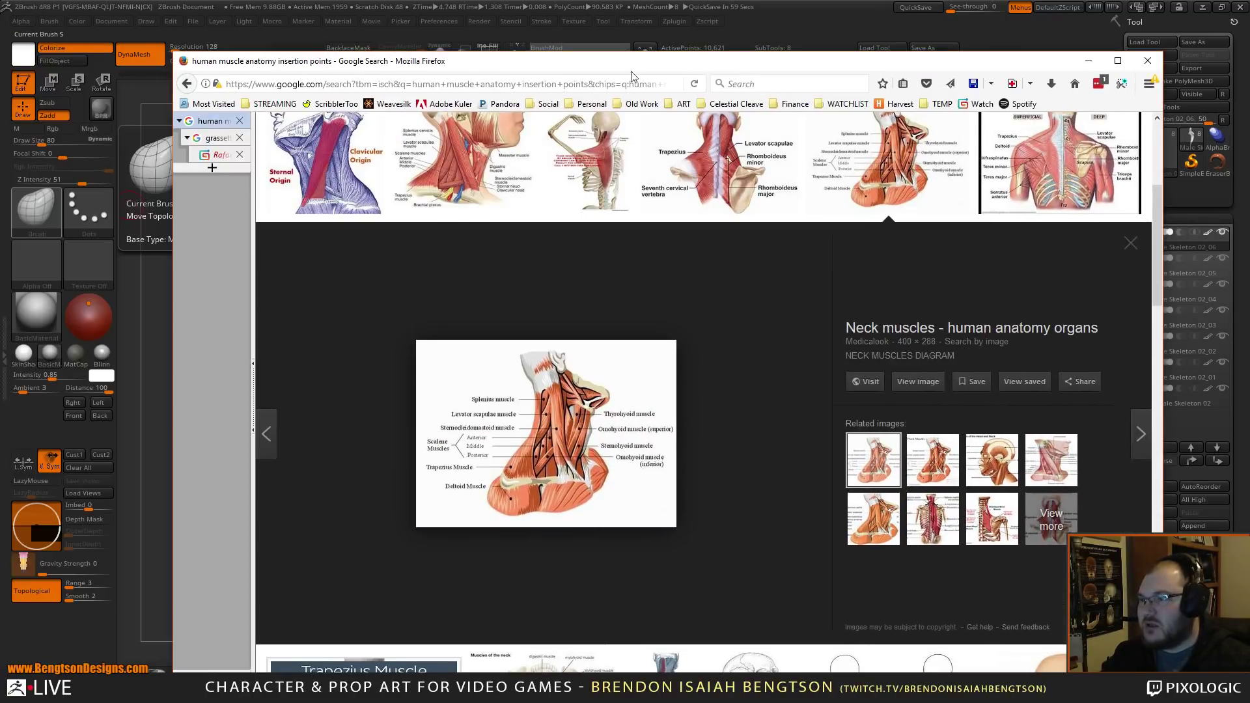
left_click(319, 184)
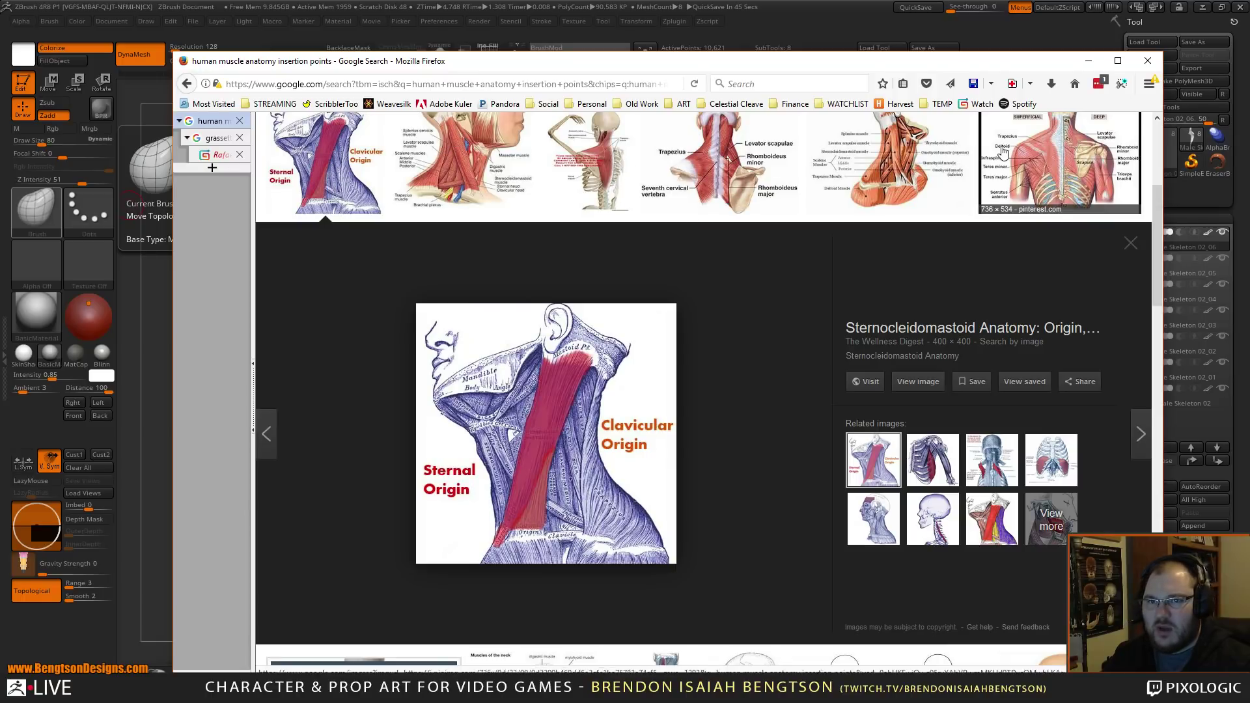
left_click(898, 181)
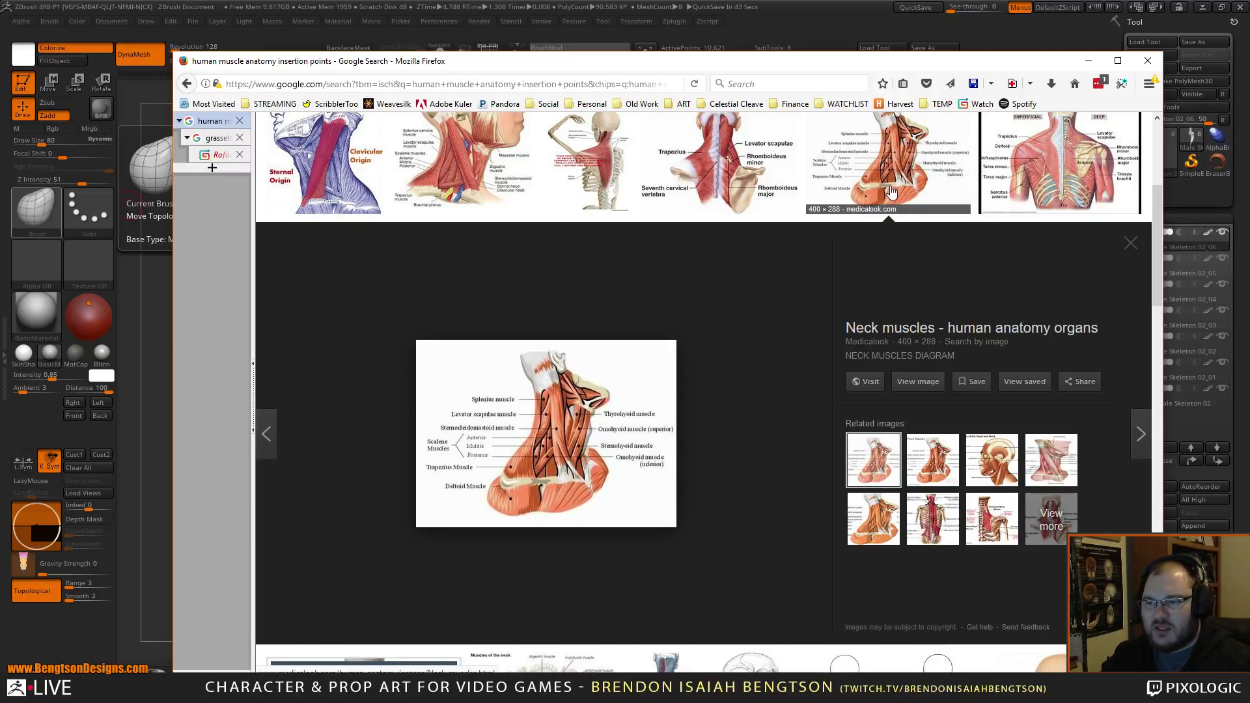
left_click(895, 166)
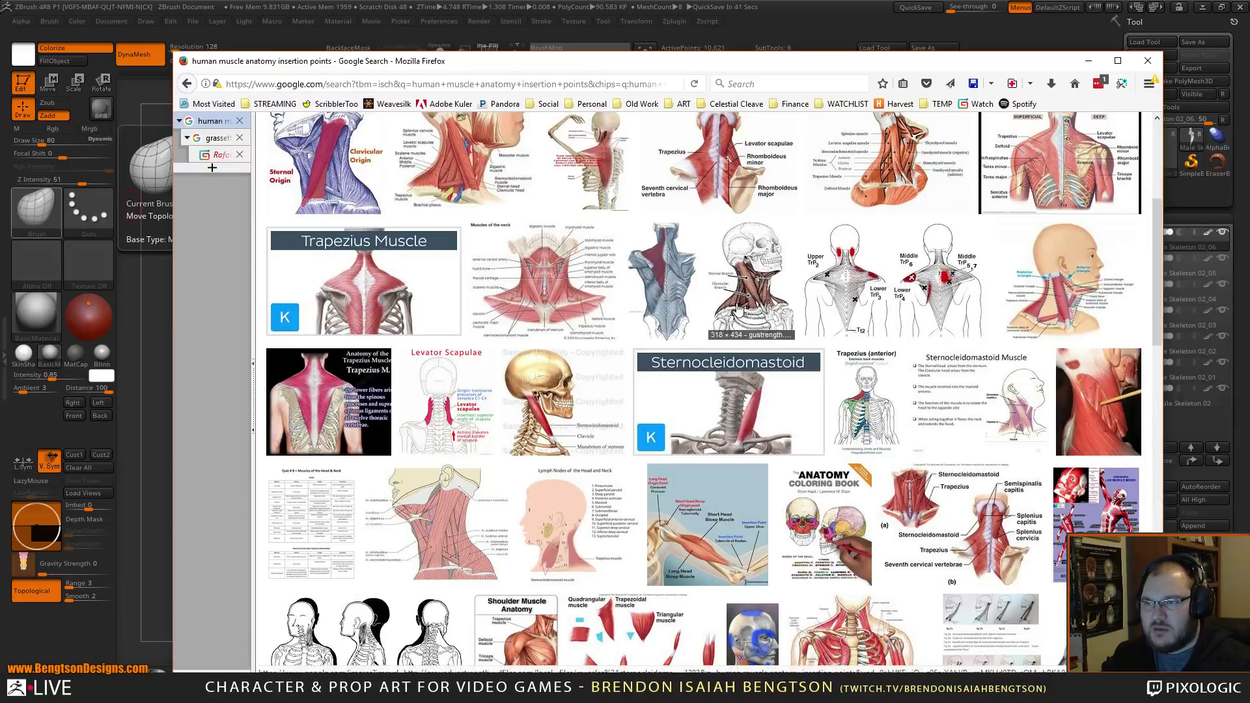
left_click(527, 286)
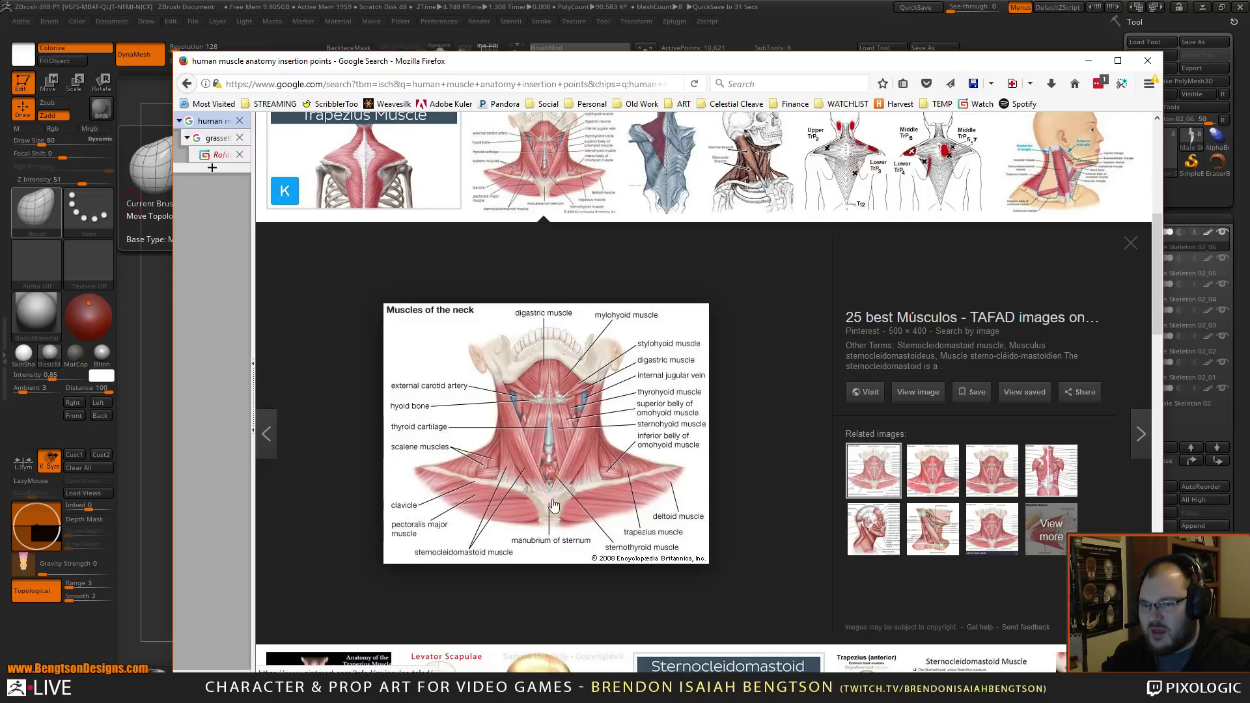
left_click_drag(571, 57, 0, 72)
- Return to ZBrush, select the Male Skeleton 01 subtool and choose the IMM Primitives brush with Sphere 32
mouse_move(300, 331)
left_mouse_down()
mouse_move(554, 338)
mouse_move(478, 338)
left_mouse_up()
mouse_move(899, 339)
left_mouse_down("alt")
mouse_move(656, 284)
mouse_move(655, 233)
mouse_move(709, 373)
mouse_move(814, 397)
mouse_move(810, 278)
mouse_move(820, 355)
left_mouse_up("alt")
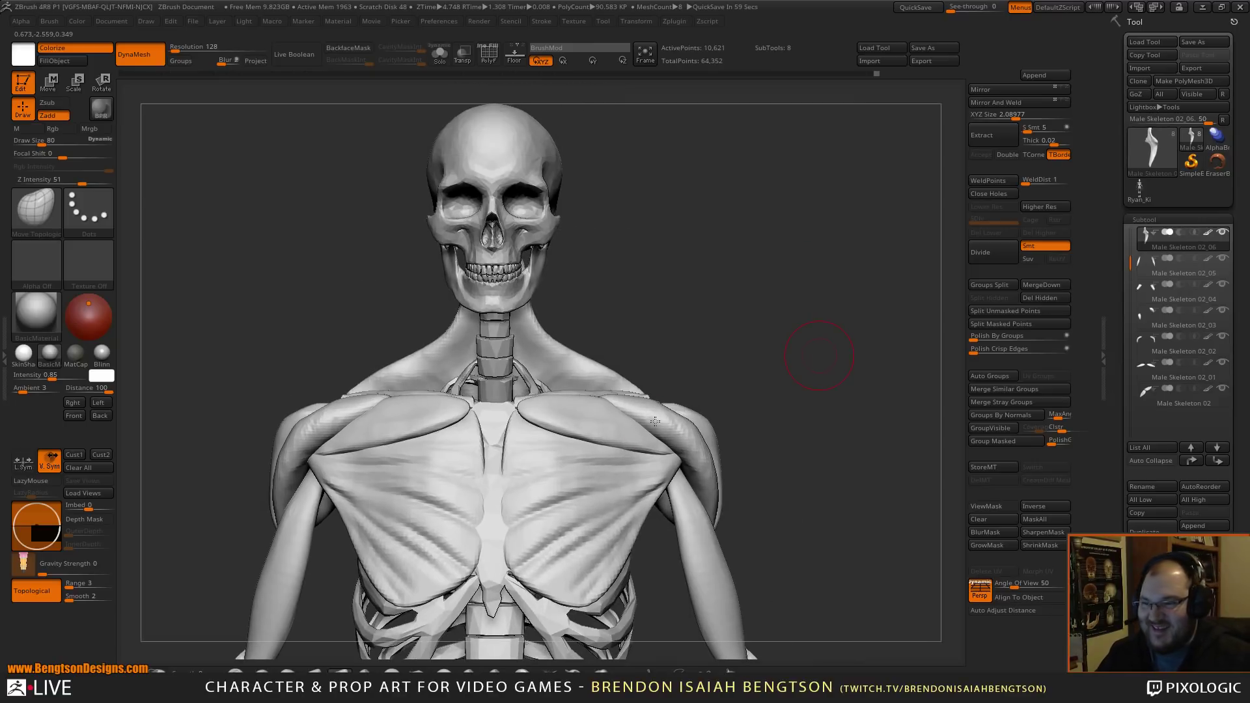
left_click_drag(775, 320, 881, 299)
left_click(649, 261, "alt")
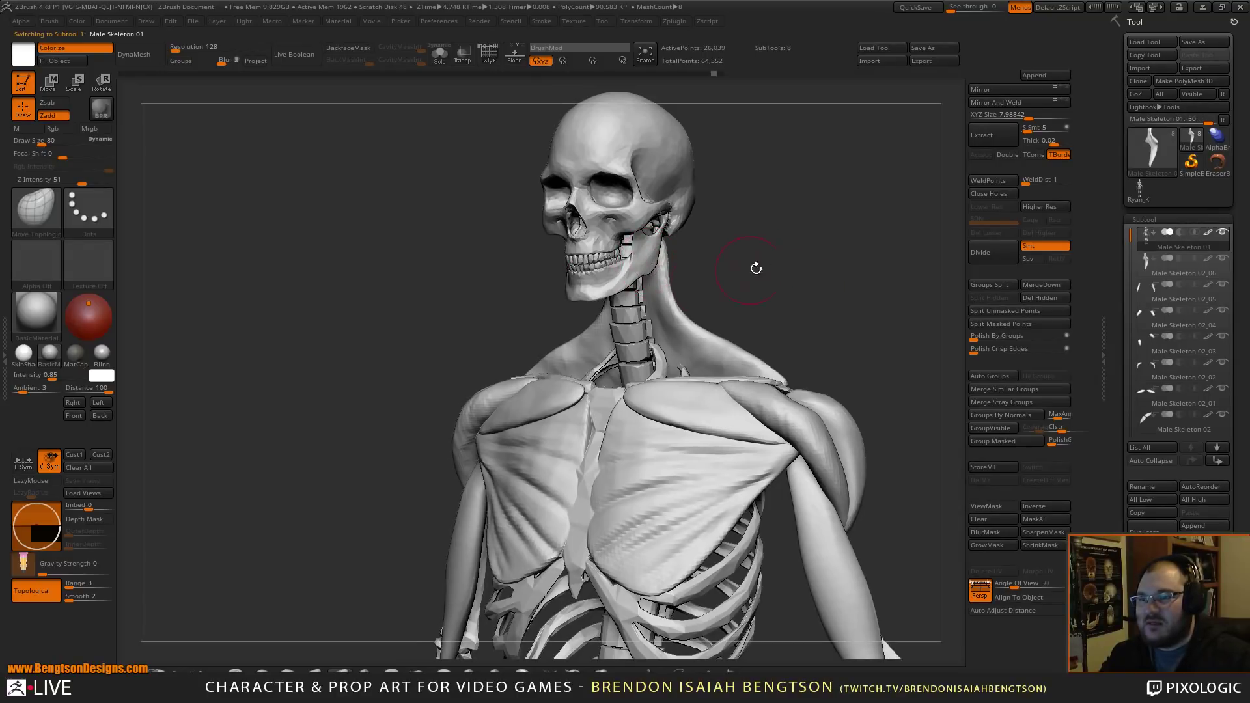
left_click_drag(735, 273, 777, 266)
key("b")
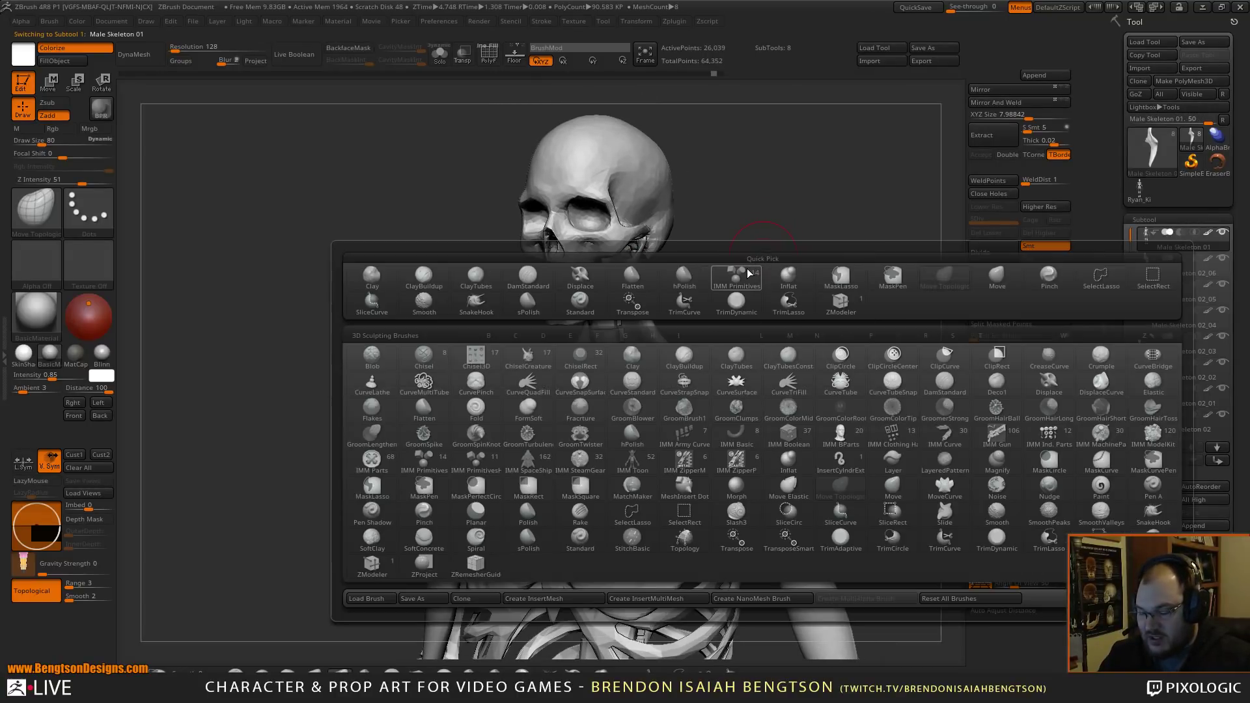
key("i")
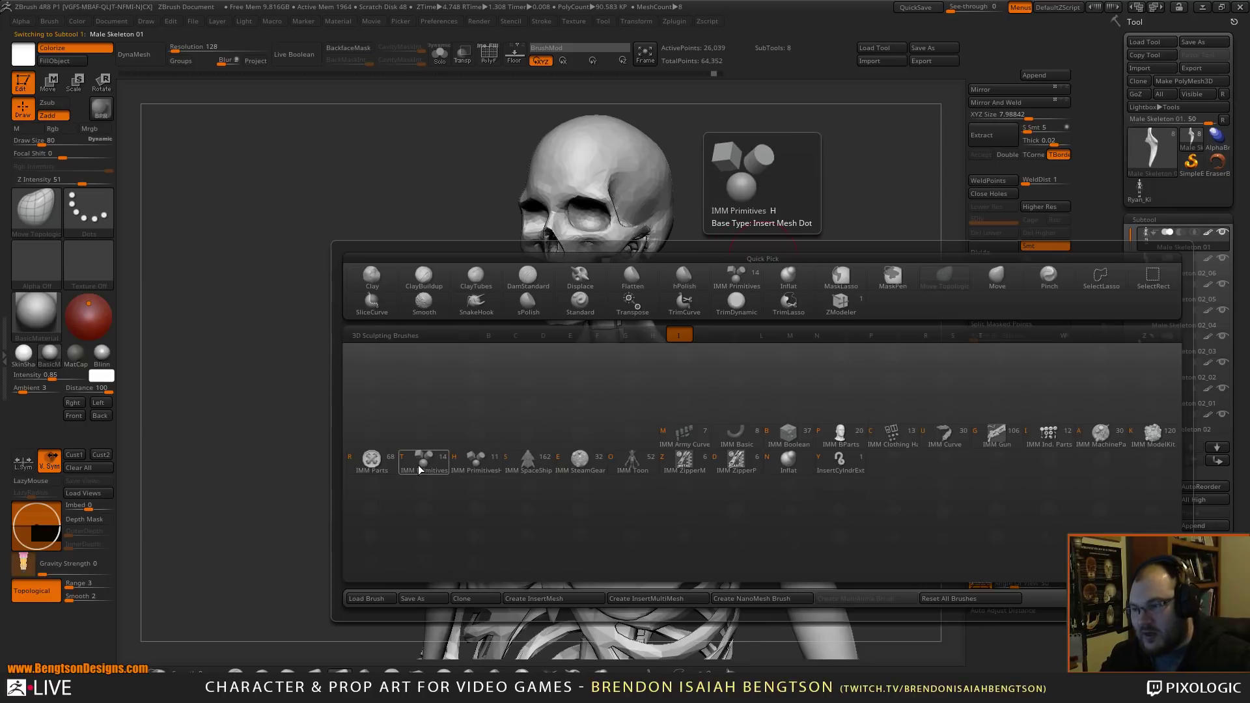
key("h")
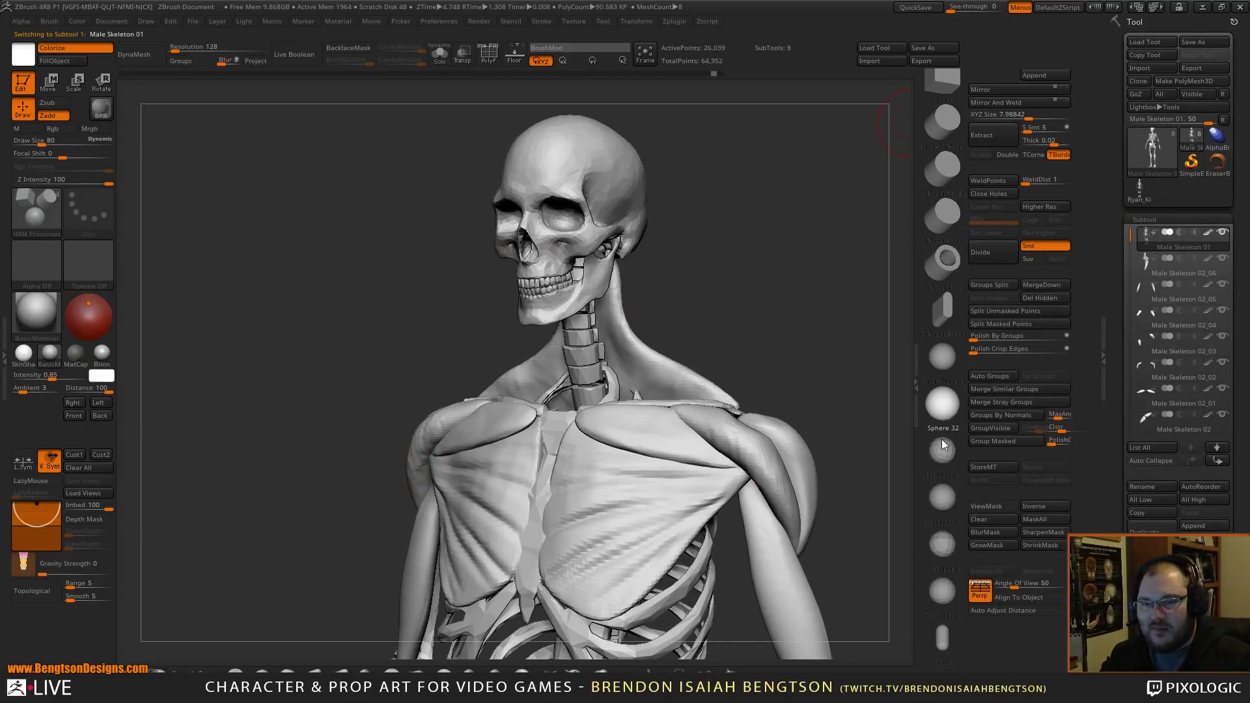
- Insert a mirrored pair of spheres beside the jaw, split them into their own subtool and select that subtool
left_click_drag(778, 285, 672, 299)
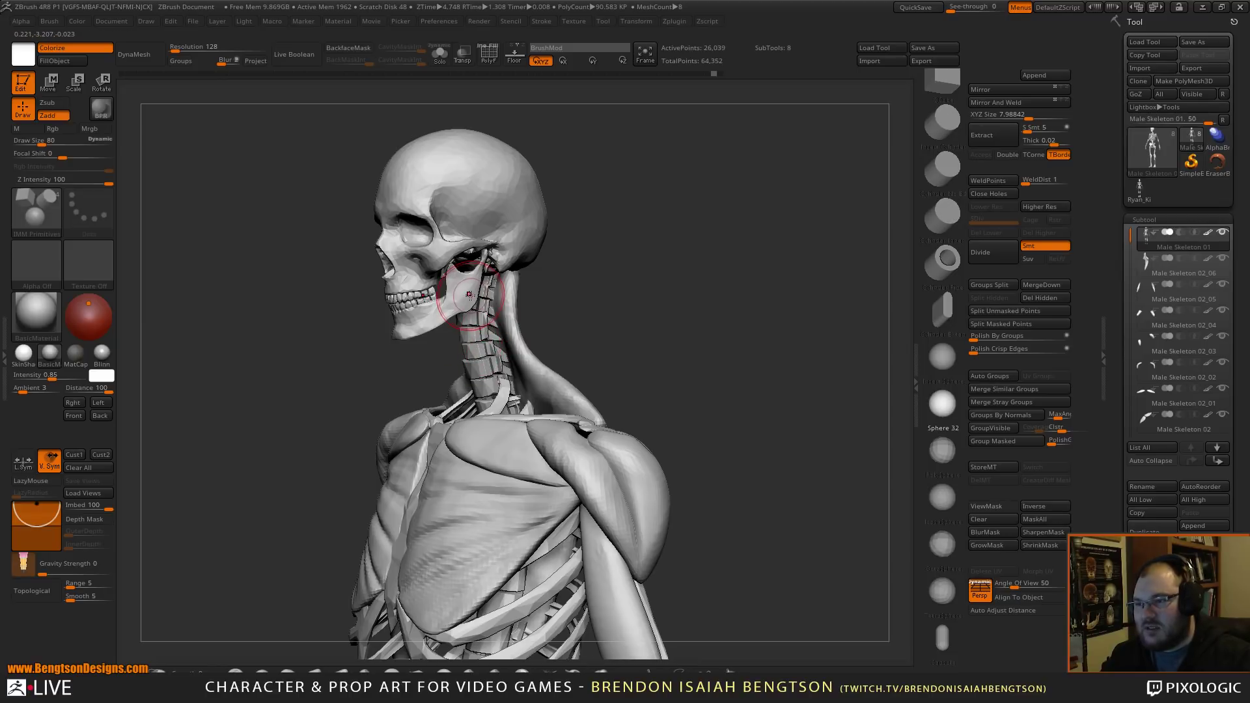
left_click_drag(470, 310, 479, 305)
left_click_drag(566, 286, 681, 341)
left_click(990, 321)
left_click(586, 345, "alt")
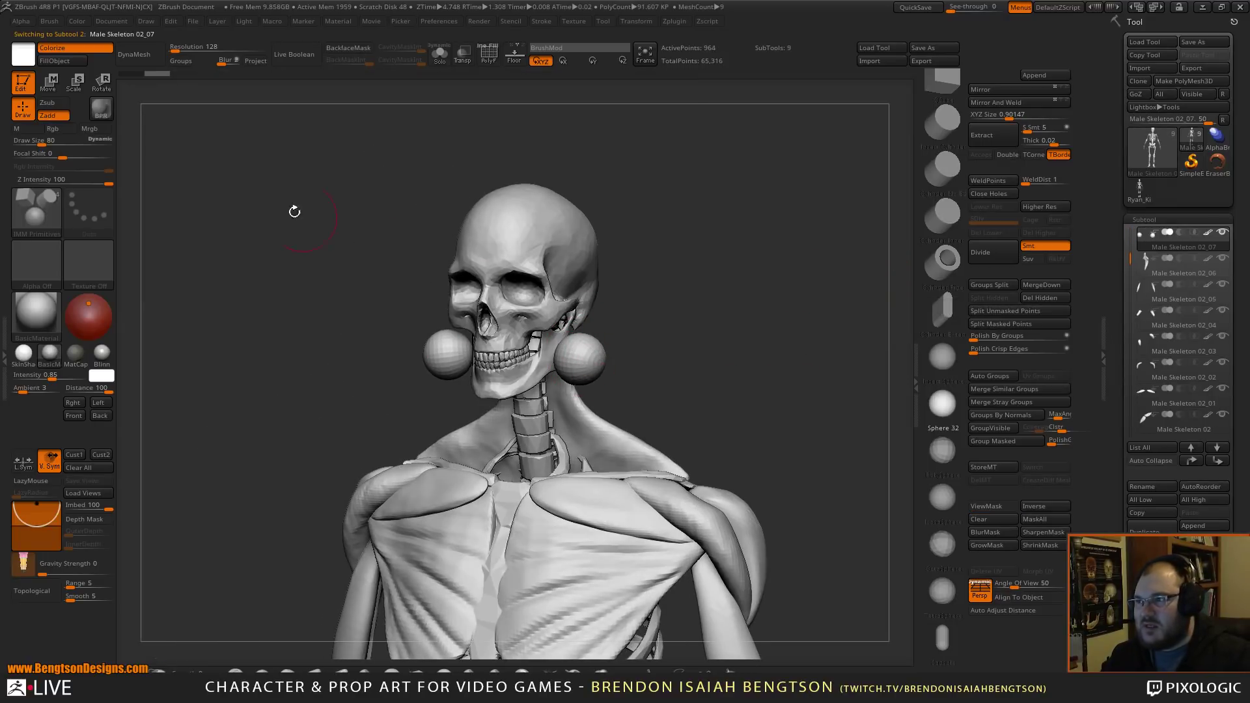
- DynaMesh the spheres at resolution 128 and stretch them down the neck with Move Topological at draw size 168
left_click(145, 60)
left_click_drag(775, 324, 780, 221, "alt")
key("b")
key("m")
key("t")
key("space")
left_click_drag(572, 256, 585, 255)
mouse_move(748, 235)
left_mouse_down("alt")
mouse_move(756, 316)
mouse_move(712, 309)
left_mouse_up("alt")
left_click_drag(633, 336, 687, 276)
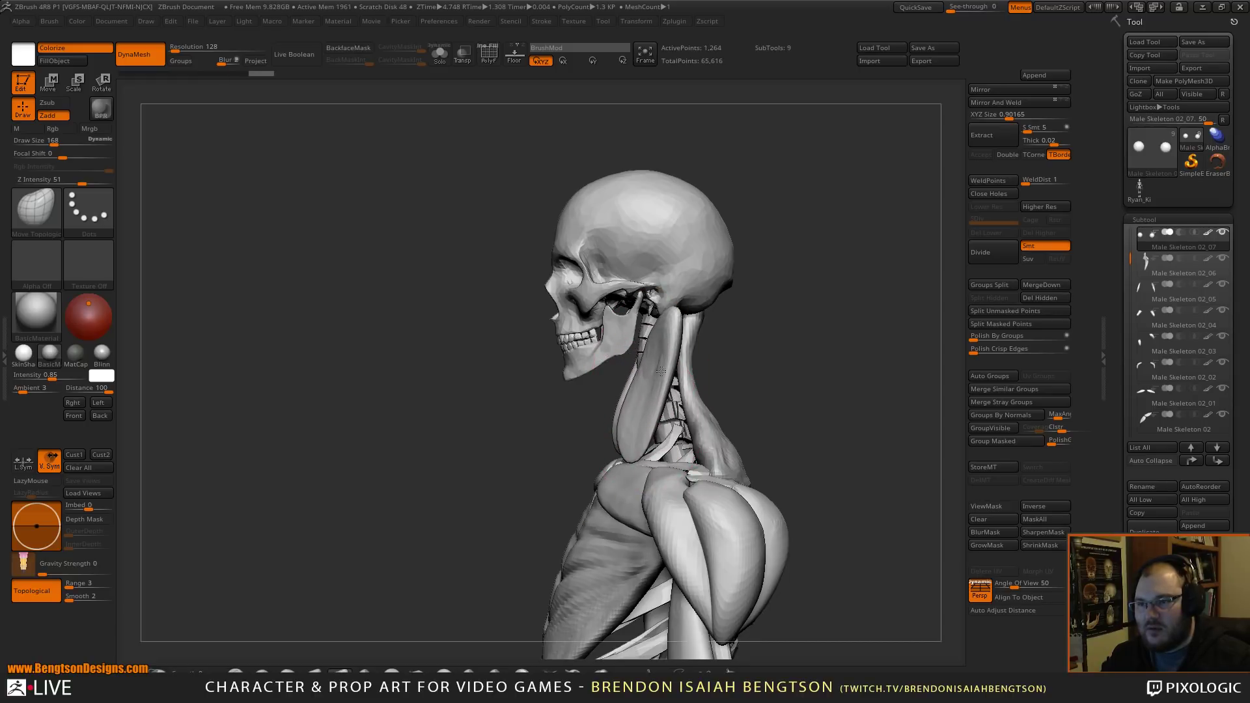
- Shape the stretched forms into sternocleidomastoids running from the skull behind the ear down to the inner clavicle
left_click_drag(767, 335, 831, 346)
mouse_move(637, 362)
left_mouse_down()
mouse_move(662, 375)
mouse_move(638, 306)
left_mouse_up()
mouse_move(651, 449)
left_mouse_down()
mouse_move(626, 450)
mouse_move(654, 349)
mouse_move(632, 400)
left_mouse_up()
mouse_move(708, 293)
left_mouse_down()
mouse_move(597, 411)
mouse_move(628, 358)
left_mouse_up()
key("shift")
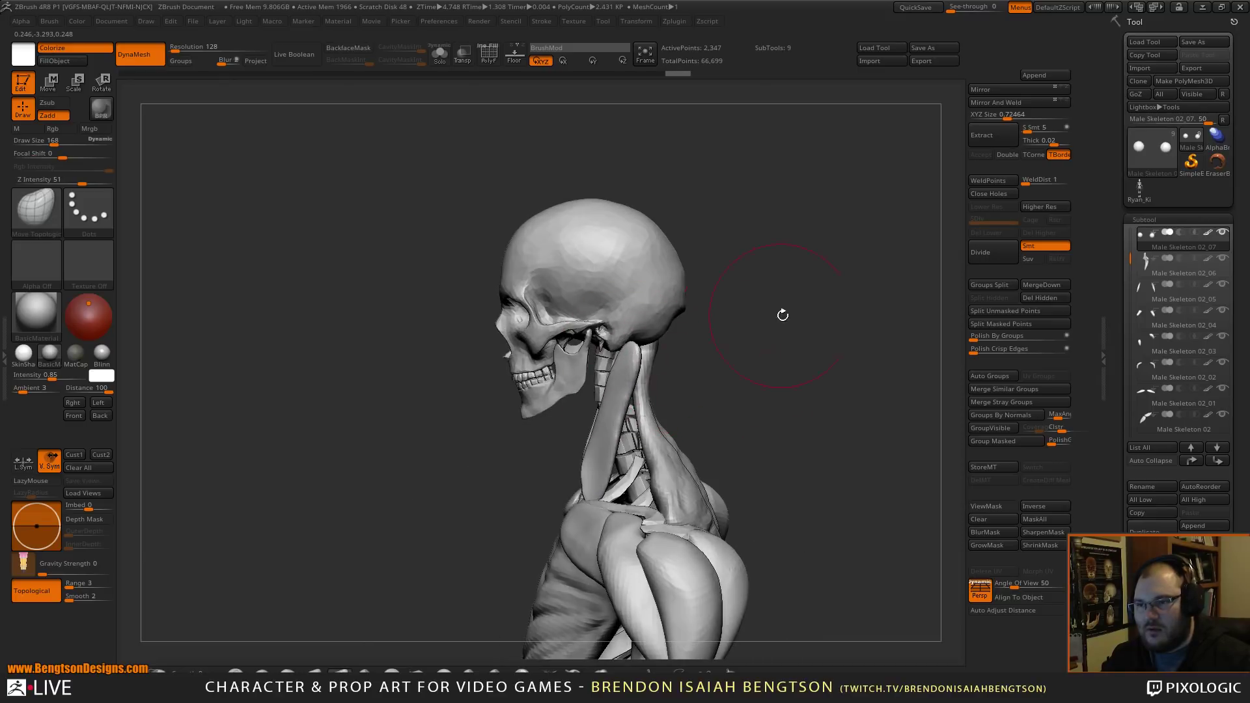
left_click_drag(759, 317, 677, 328, "shift")
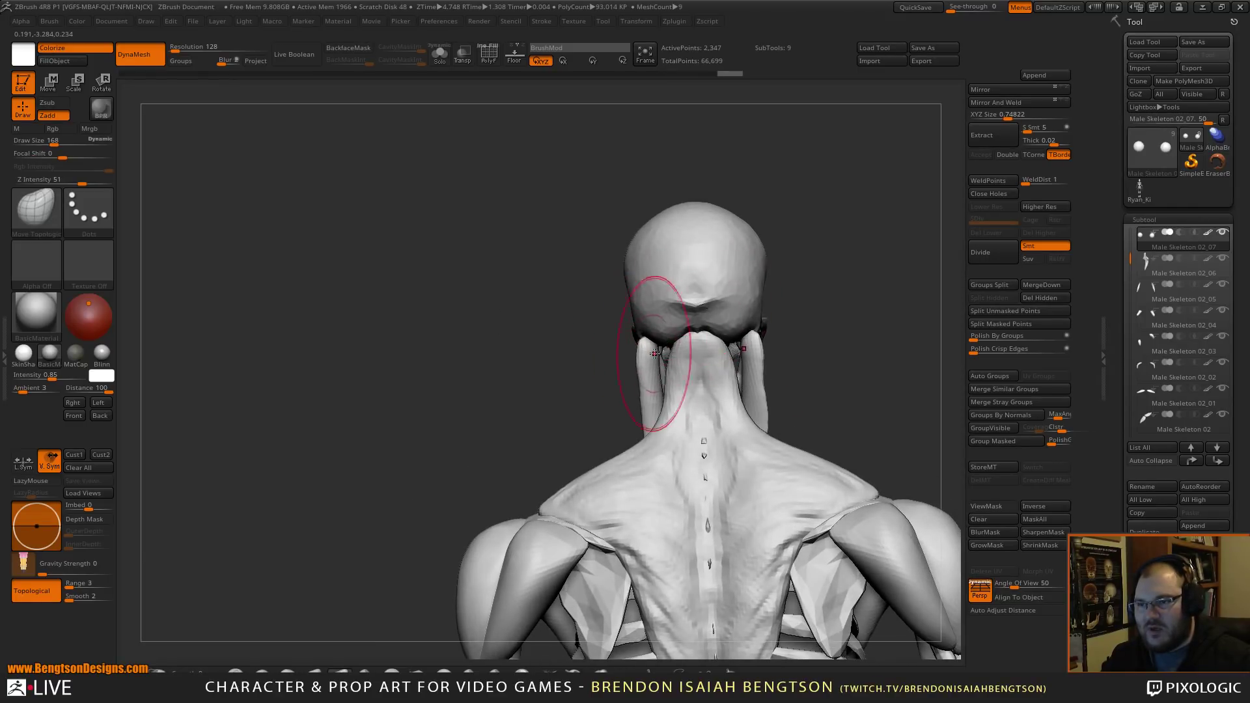
left_click_drag(600, 363, 599, 312)
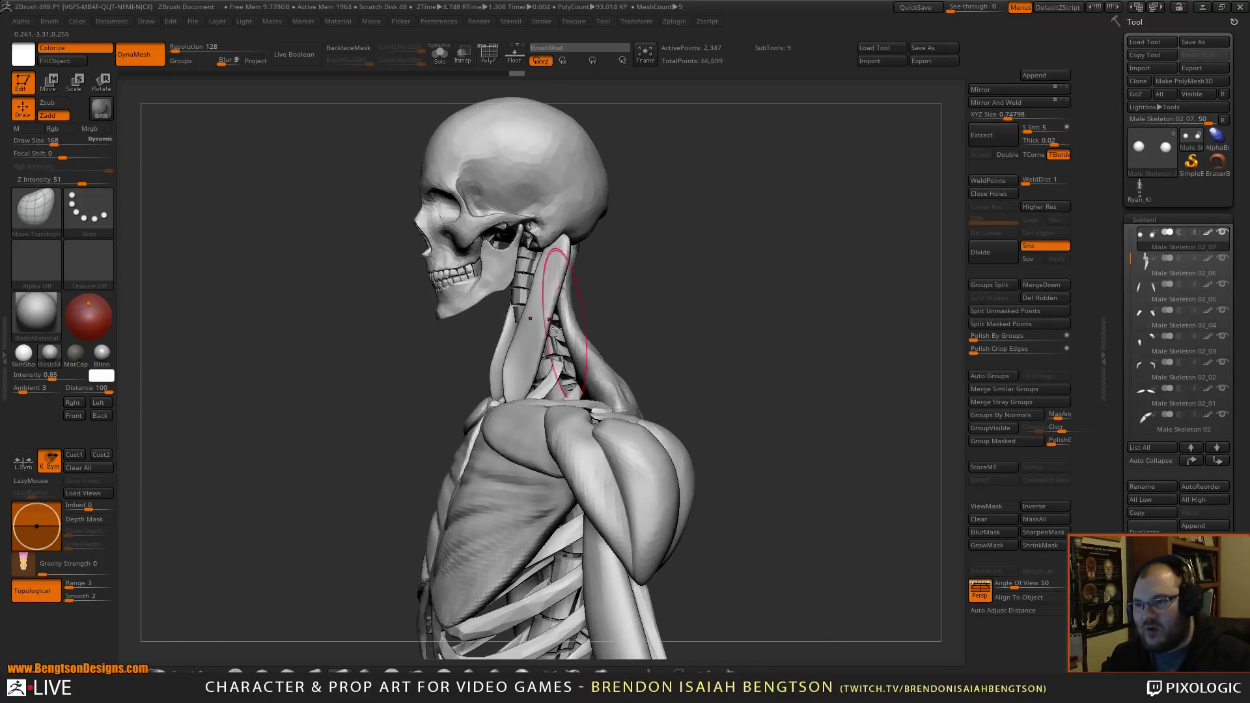
mouse_move(501, 383)
left_mouse_down()
mouse_move(488, 384)
mouse_move(498, 388)
left_mouse_up()
left_click_drag(737, 330, 840, 338)
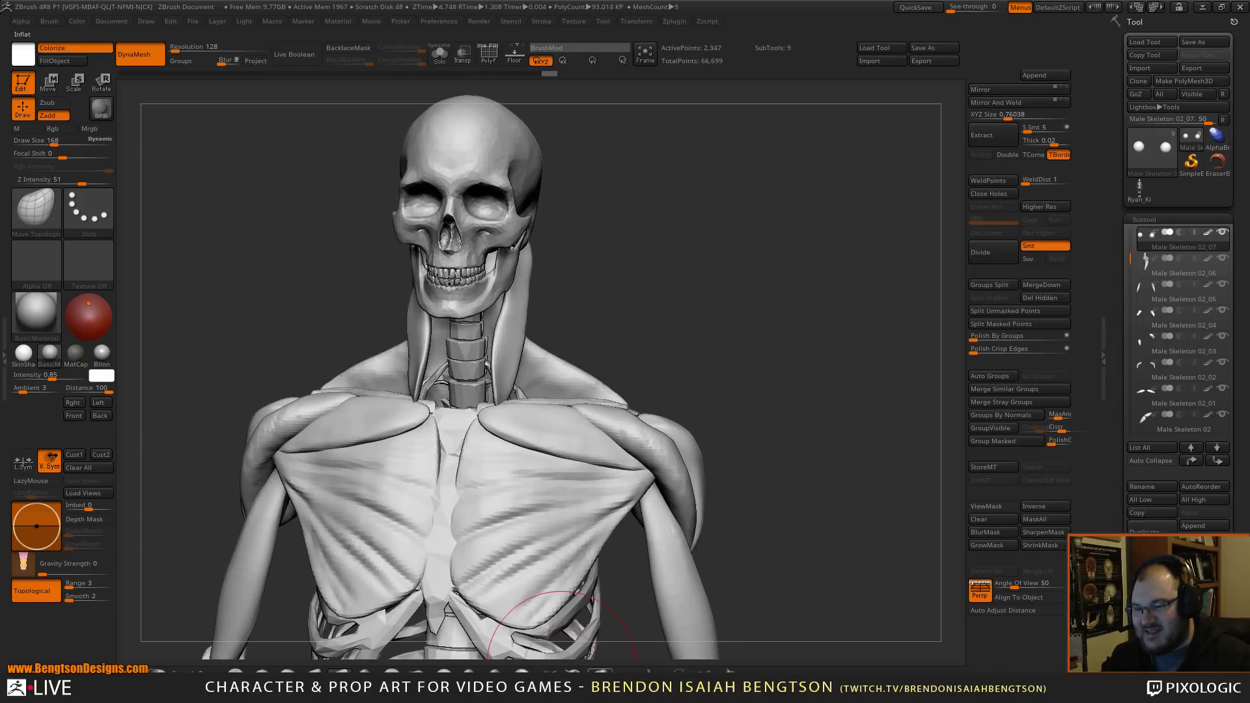
- Thicken the lower and upper ends of the sternocleidomastoids with the Inflat brush at Z intensity 10
left_click(600, 677)
mouse_move(500, 401)
left_mouse_down()
mouse_move(495, 381)
mouse_move(489, 390)
mouse_move(498, 378)
left_mouse_up()
mouse_move(549, 334)
left_mouse_down()
mouse_move(613, 284)
mouse_move(514, 352)
left_mouse_up()
left_click_drag(561, 255, 550, 262)
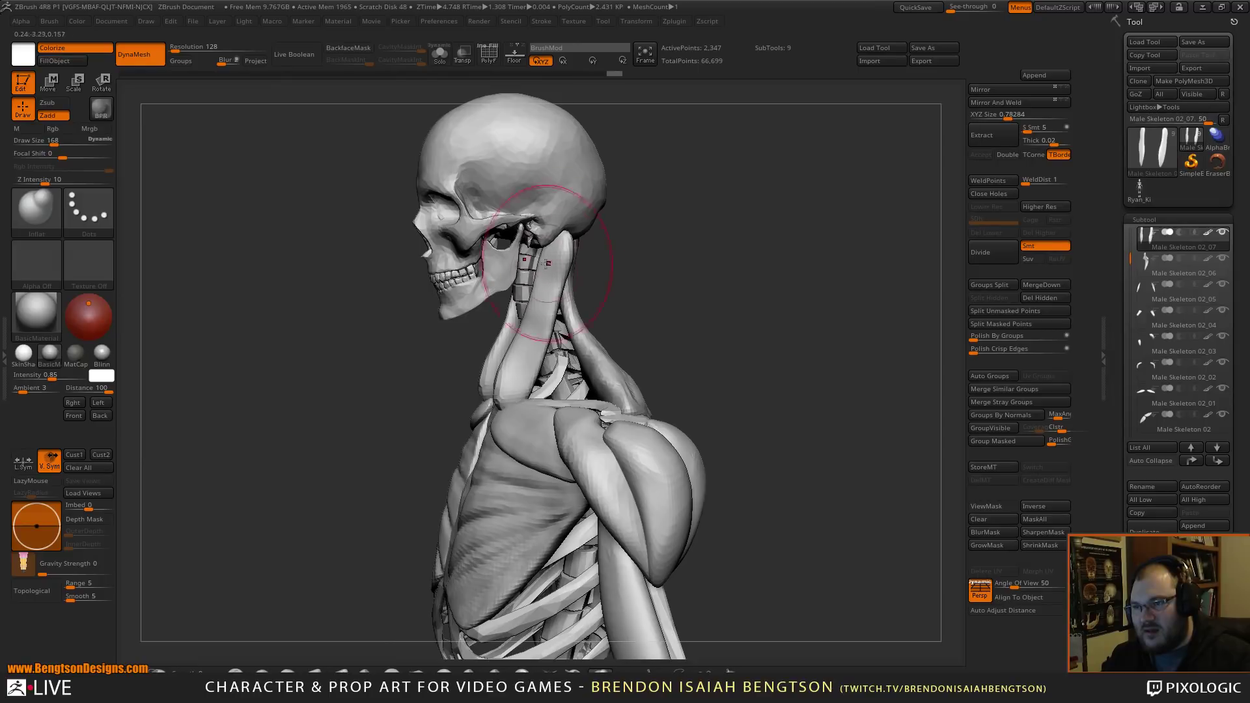
- Reshape and smooth the sternocleidomastoids' lower ends near the clavicle using Move Topological at draw size 97
mouse_move(658, 237)
left_mouse_down()
mouse_move(731, 291)
mouse_move(537, 450)
mouse_move(498, 494)
mouse_move(537, 483)
mouse_move(493, 511)
mouse_move(505, 475)
left_mouse_up()
key("b")
key("m")
key("t")
key("space")
mouse_move(509, 428)
left_mouse_down()
mouse_move(527, 384)
mouse_move(528, 408)
left_mouse_up()
left_click_drag(612, 363, 552, 350)
left_click_drag(510, 450, 497, 479, "shift")
mouse_move(652, 335)
left_mouse_down()
mouse_move(594, 335)
mouse_move(495, 303)
mouse_move(489, 383)
mouse_move(511, 454)
mouse_move(554, 413)
left_mouse_up()
- Refine the sternocleidomastoids' curve and upper attachment at the skull, alternating between the isolated muscles and the full skeleton
key("alt+s")
mouse_move(577, 331)
left_mouse_down()
mouse_move(593, 351)
mouse_move(583, 362)
left_mouse_up()
left_click_drag(584, 318, 583, 314)
mouse_move(512, 457)
left_mouse_down()
mouse_move(522, 365)
mouse_move(509, 345)
left_mouse_up()
key("alt+s")
mouse_move(433, 396)
left_mouse_down()
mouse_move(672, 417)
mouse_move(605, 345)
left_mouse_up()
mouse_move(753, 382)
left_mouse_down()
mouse_move(586, 334)
mouse_move(516, 427)
left_mouse_up()
key("alt+s")
left_click_drag(557, 229, 608, 232)
left_click_drag(712, 279, 638, 366)
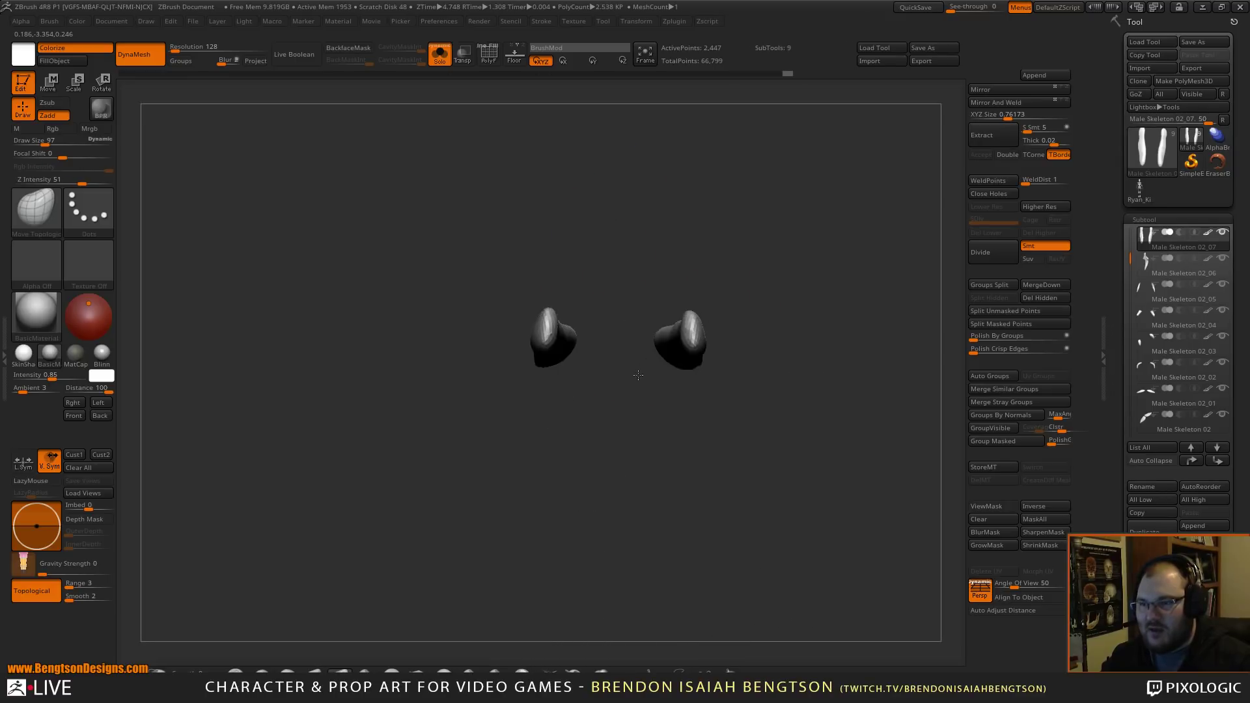
- Mask the isolated neck muscles except their upper ends, rotate those ends with the gizmo, and show the whole skeleton again
left_click_drag(600, 440, 602, 293)
left_click_drag(560, 239, 524, 380, "ctrl")
left_click_drag(489, 386, 489, 387, "ctrl")
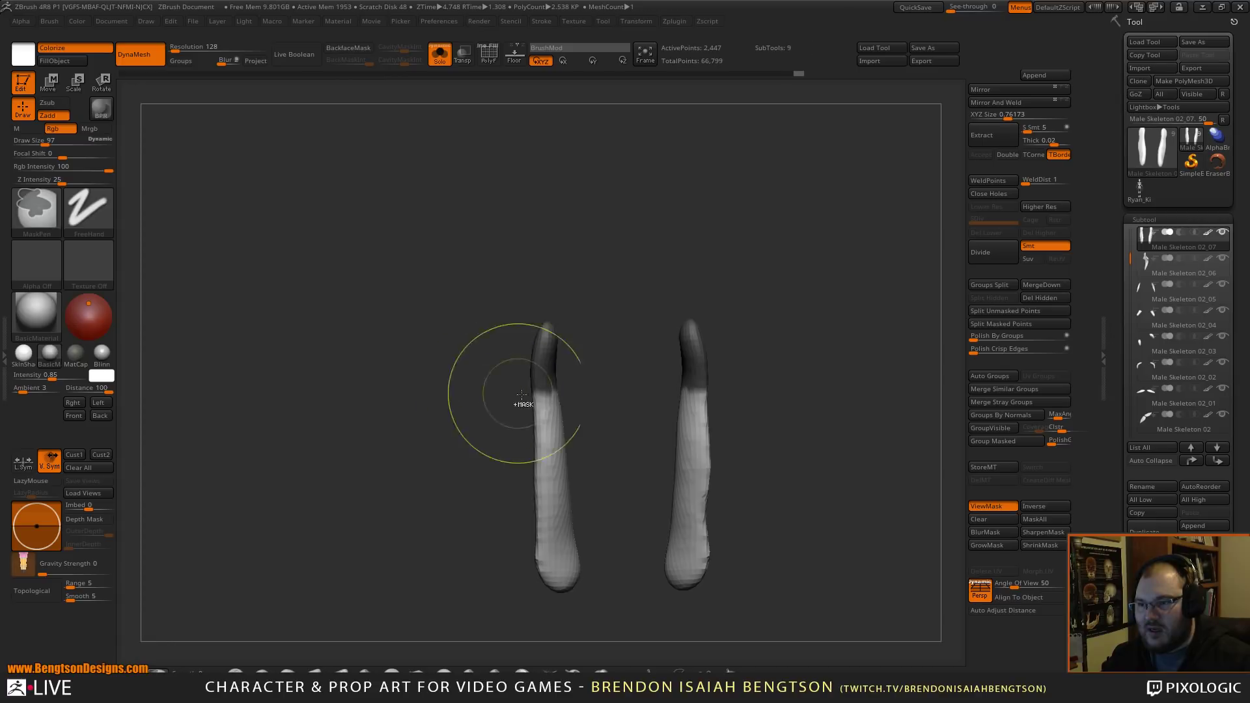
key("ctrl+h")
key("ctrl+h")
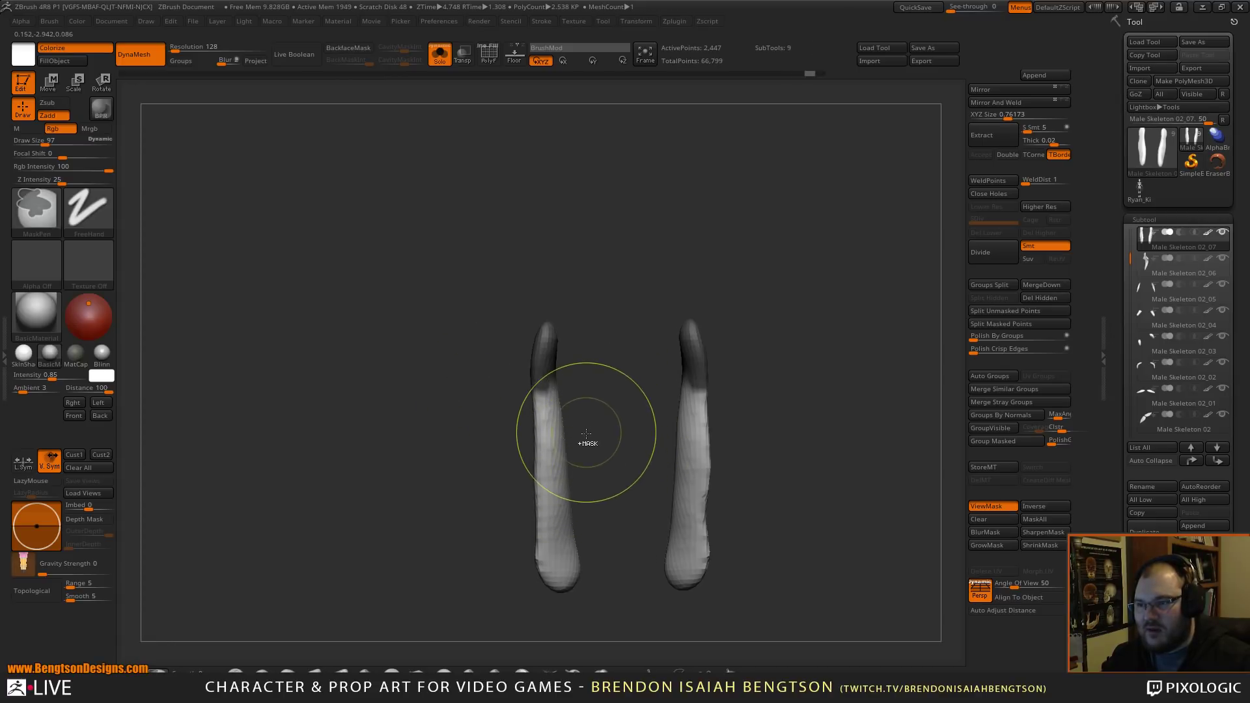
left_click(608, 424, "ctrl")
left_click(557, 438, "ctrl")
mouse_move(597, 376)
left_mouse_down()
mouse_move(598, 417)
mouse_move(573, 445)
left_mouse_up()
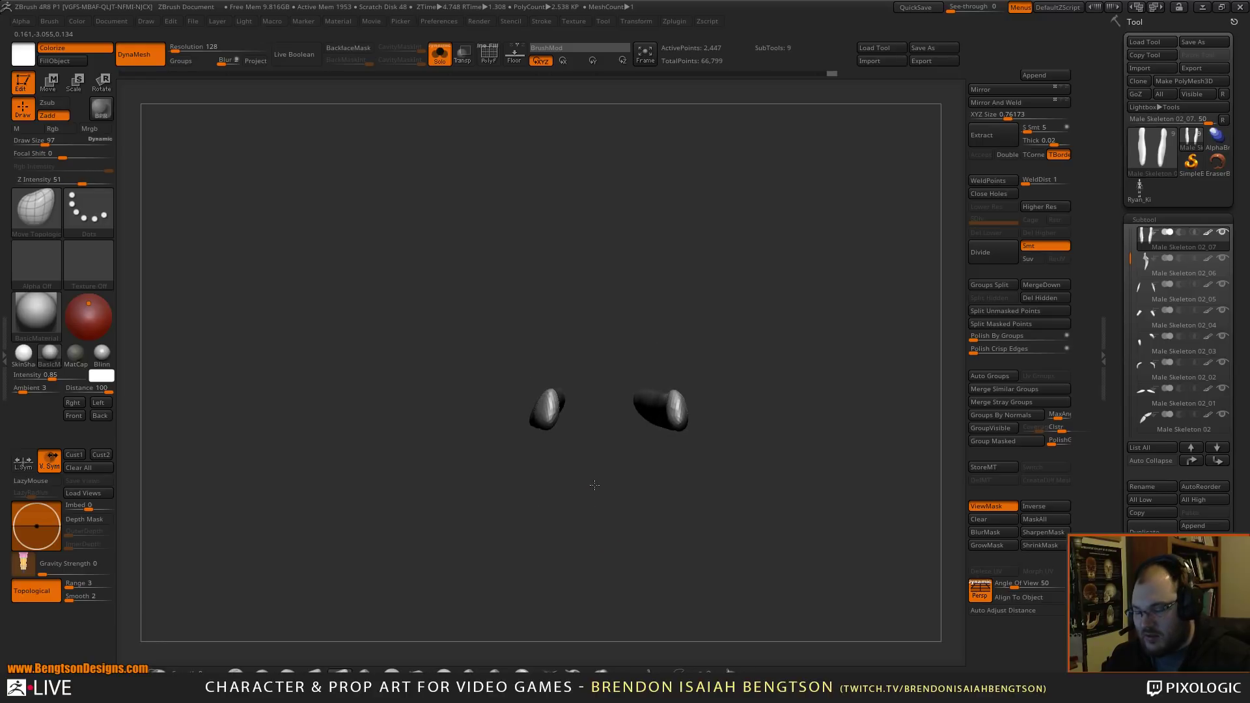
key("r")
left_click_drag(596, 298, 604, 362, "alt")
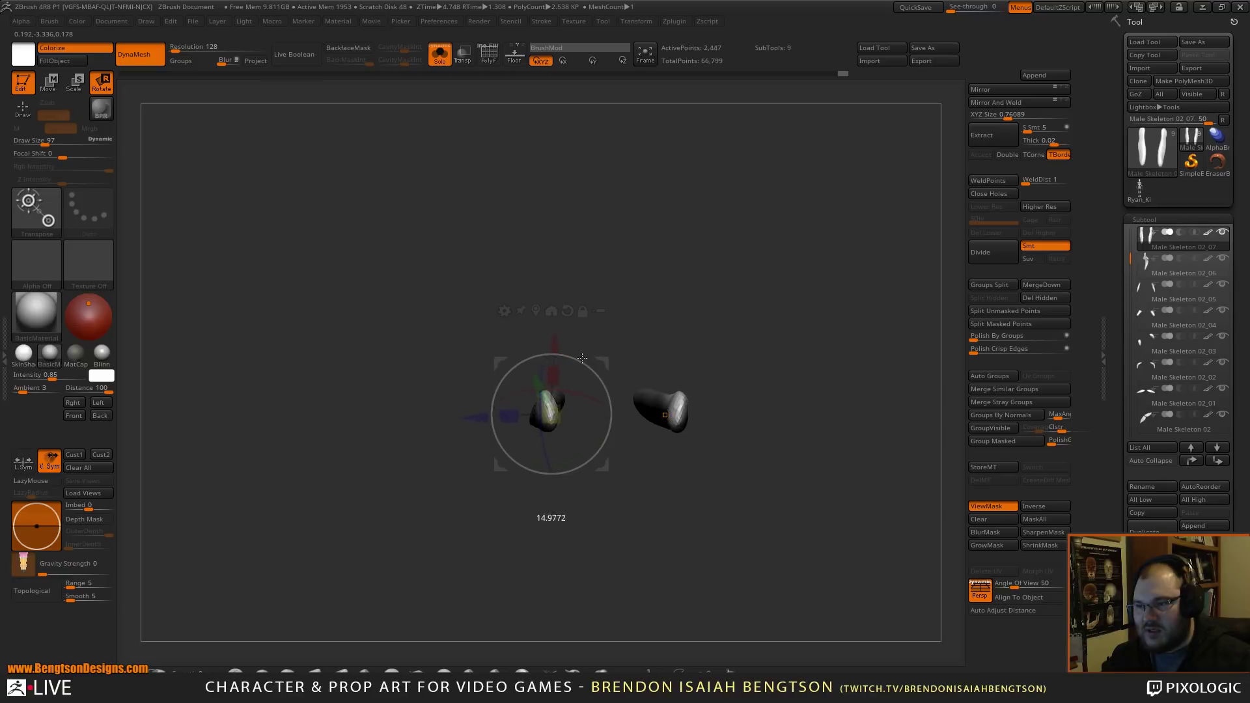
mouse_move(578, 357)
left_mouse_down()
mouse_move(573, 316)
mouse_move(522, 265)
left_mouse_up()
key("q")
left_click_drag(416, 469, 488, 463)
key("alt+s")
mouse_move(661, 335)
left_mouse_down()
mouse_move(745, 404)
mouse_move(549, 406)
mouse_move(569, 388)
left_mouse_up()
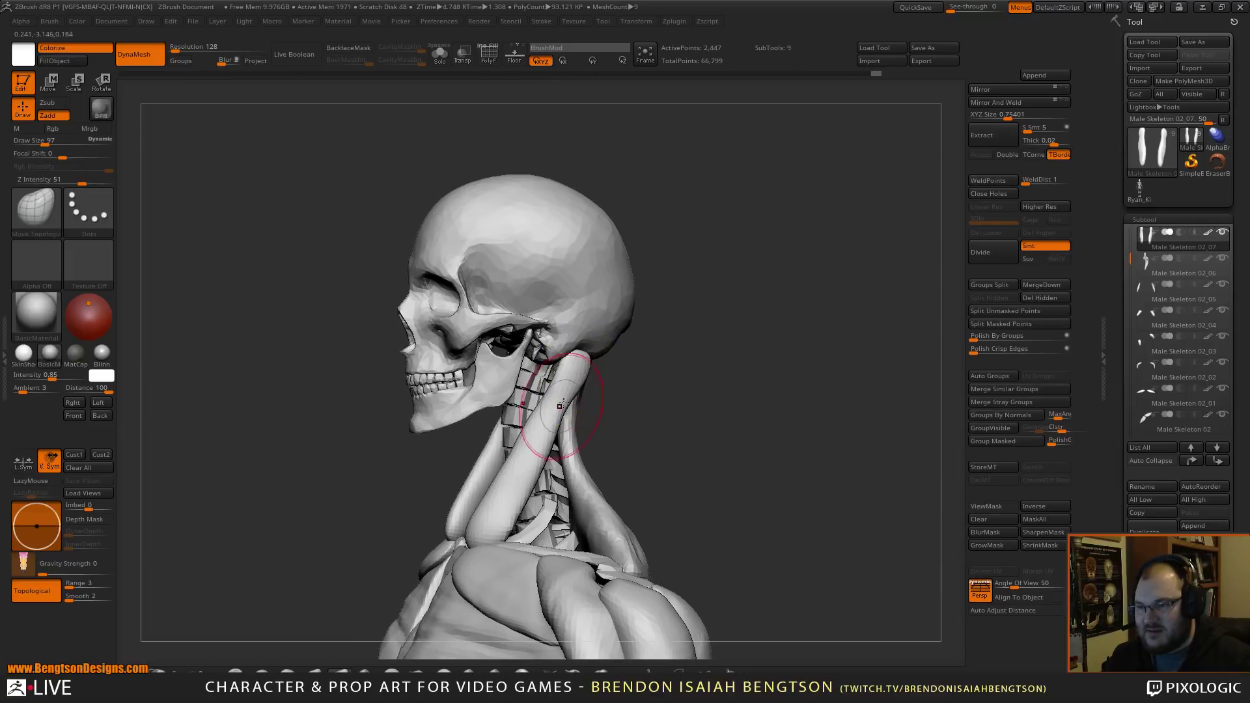
- Inflate the sternocleidomastoids along their length, and adjust their lower portions with Move Topological at draw size 191
left_click(596, 673)
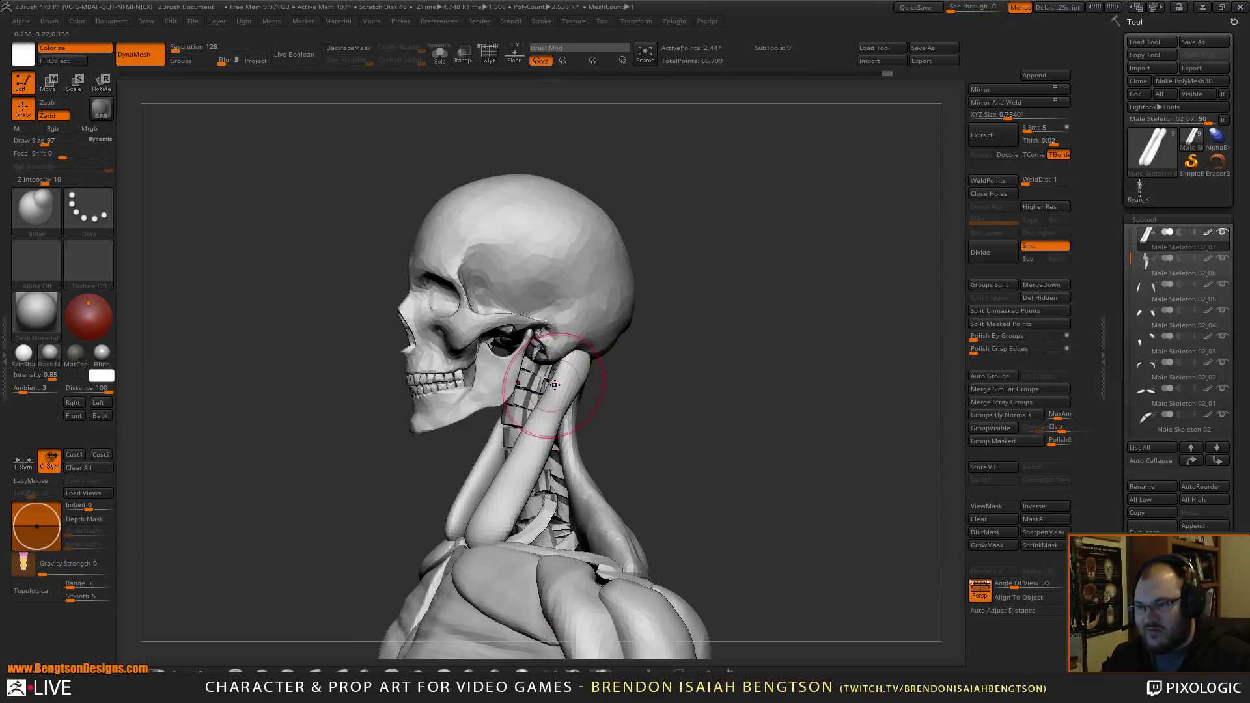
mouse_move(527, 467)
left_mouse_down()
mouse_move(550, 443)
mouse_move(711, 412)
mouse_move(734, 374)
mouse_move(719, 387)
left_mouse_up()
key("space")
mouse_move(523, 462)
left_mouse_down()
mouse_move(535, 463)
mouse_move(477, 511)
mouse_move(491, 507)
left_mouse_up()
key("b")
key("m")
key("t")
left_click_drag(637, 381, 672, 329)
left_click_drag(539, 471, 489, 484)
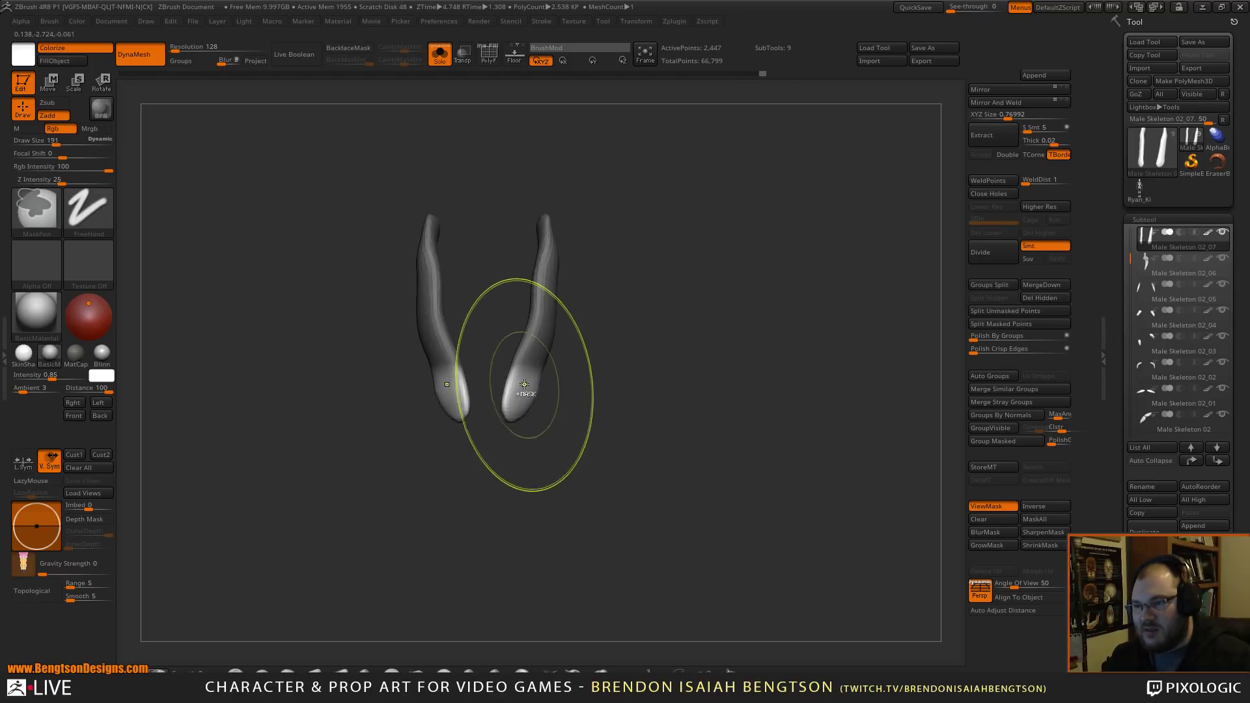
- Rotate the unmasked lower ends of the neck muscles, clear the mask, re-DynaMesh them and show the full skeleton
key("r")
left_click_drag(611, 436, 678, 299)
mouse_move(610, 359)
left_mouse_down()
mouse_move(560, 276)
mouse_move(607, 340)
left_mouse_up()
left_click_drag(664, 239, 727, 312)
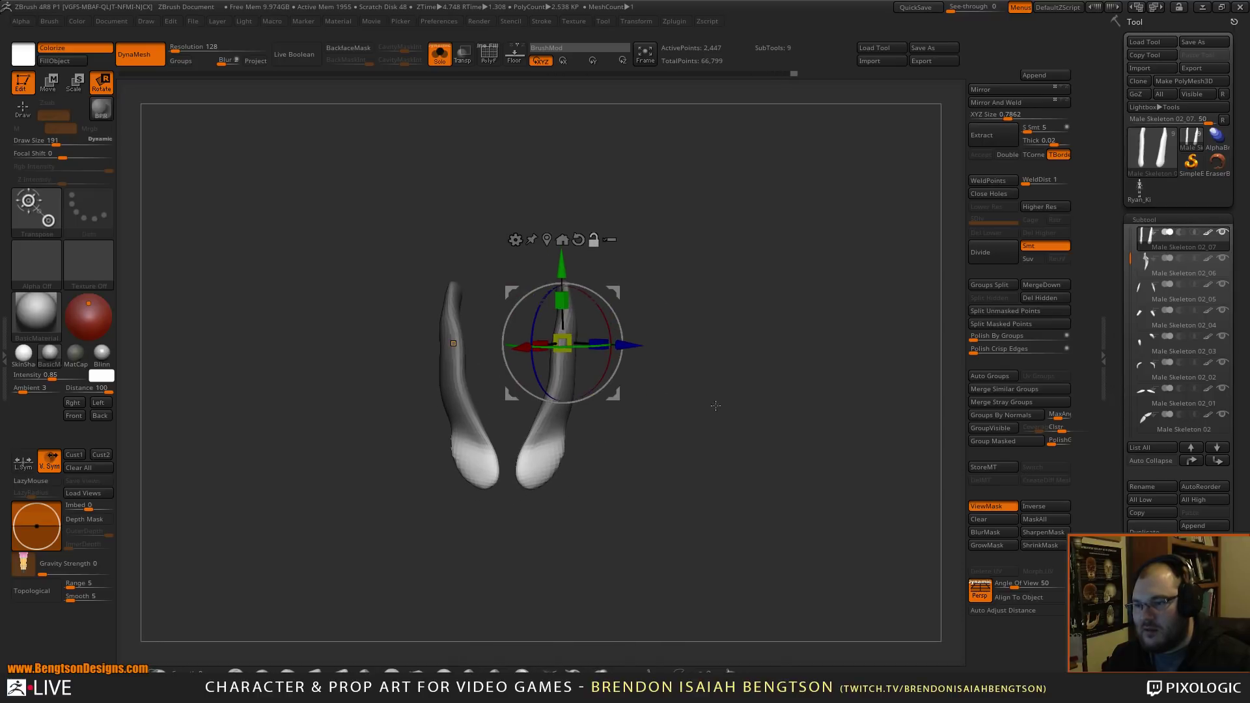
key("b")
key("m")
key("t")
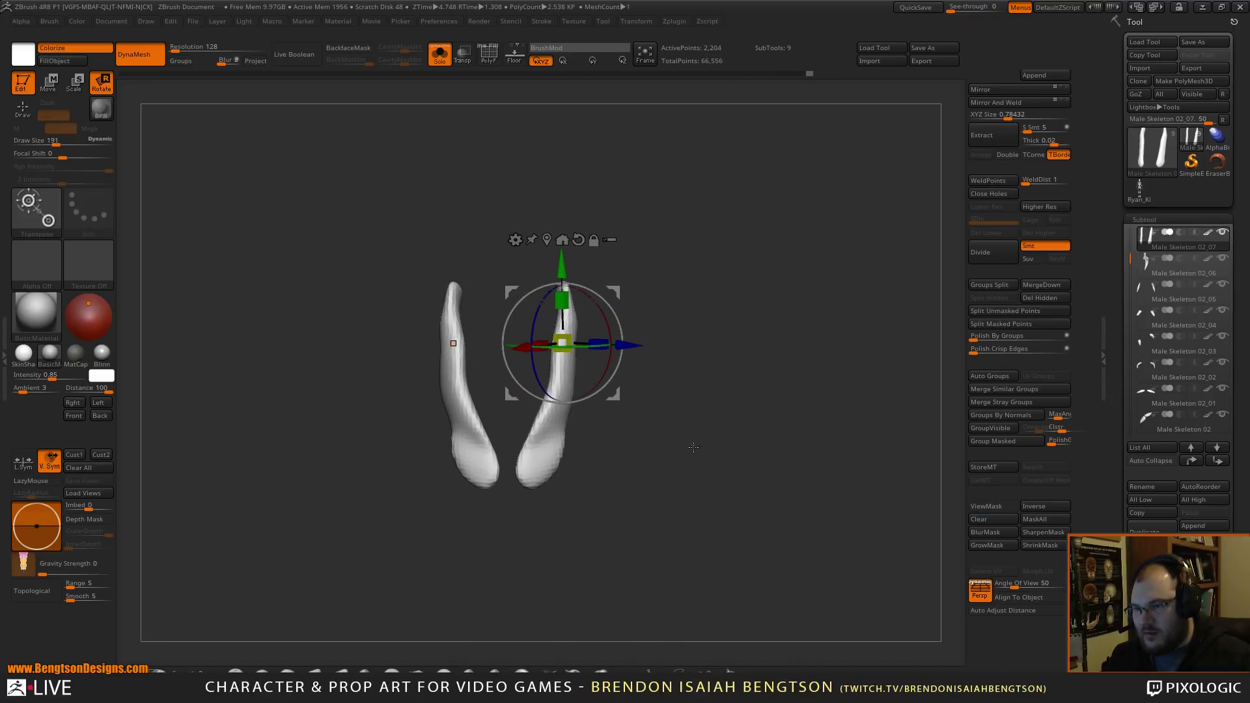
key("q")
key("shift+alt+s")
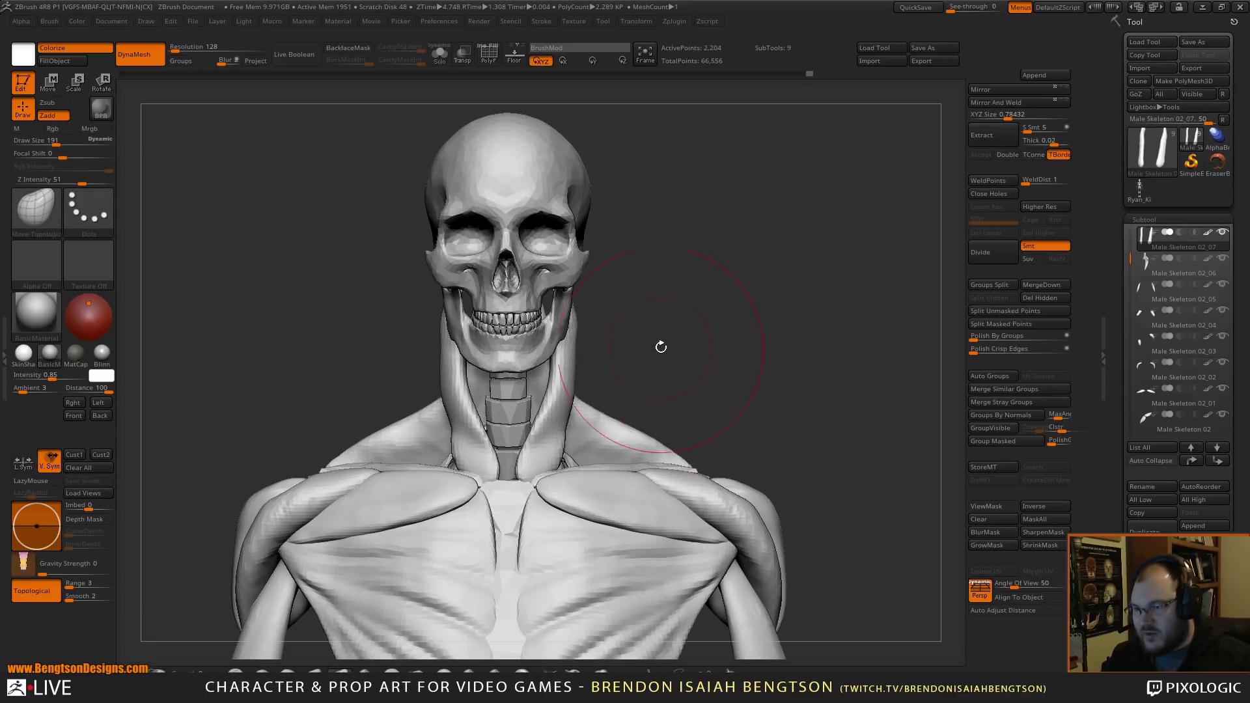
- Pull the sternocleidomastoids' lower ends onto the sternum and smooth their side profile with Move Topological at draw size 115
key("space")
mouse_move(534, 455)
left_mouse_down()
mouse_move(516, 455)
mouse_move(507, 525)
mouse_move(540, 513)
left_mouse_up()
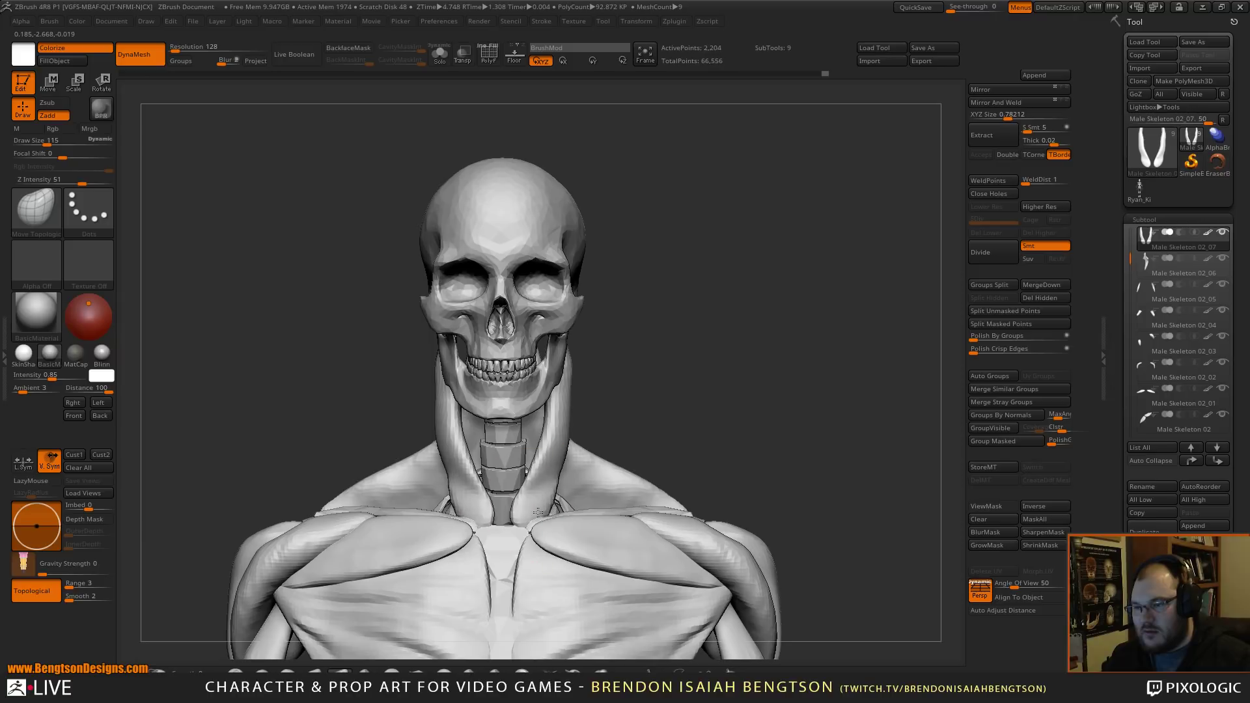
left_click_drag(536, 457, 538, 472)
left_click_drag(697, 384, 599, 387)
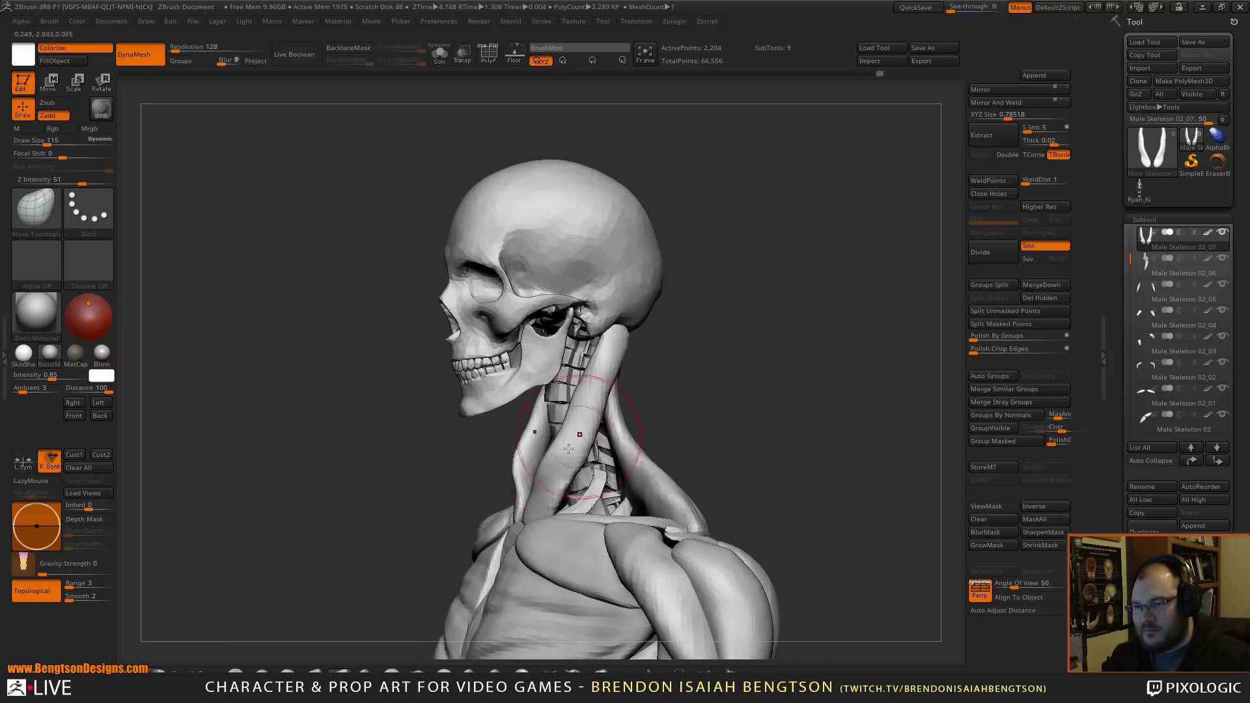
left_click_drag(555, 463, 604, 374, "shift")
mouse_move(702, 371)
left_mouse_down()
mouse_move(589, 366)
mouse_move(652, 364)
mouse_move(617, 325)
mouse_move(635, 337)
left_mouse_up()
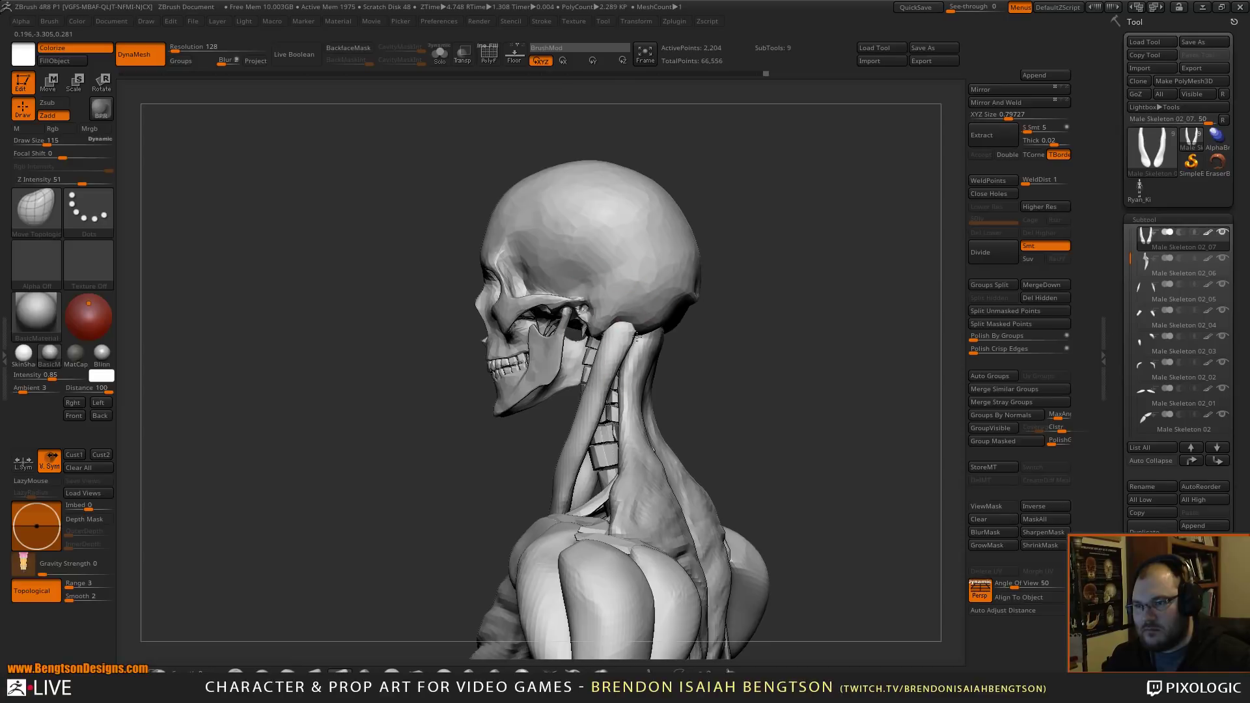
left_click_drag(758, 362, 664, 408)
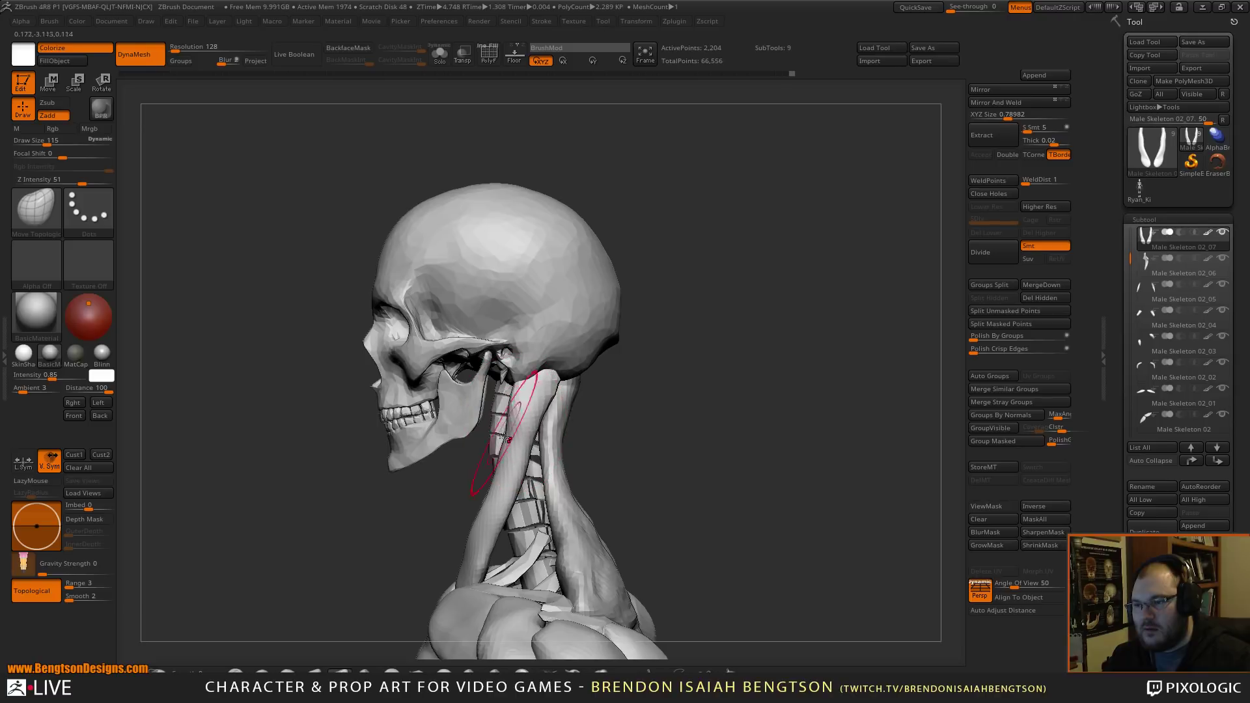
- Add volume to the sternocleidomastoids with the Inflat brush at Z intensity 10 and check them from the front
key("b")
key("i")
key("n")
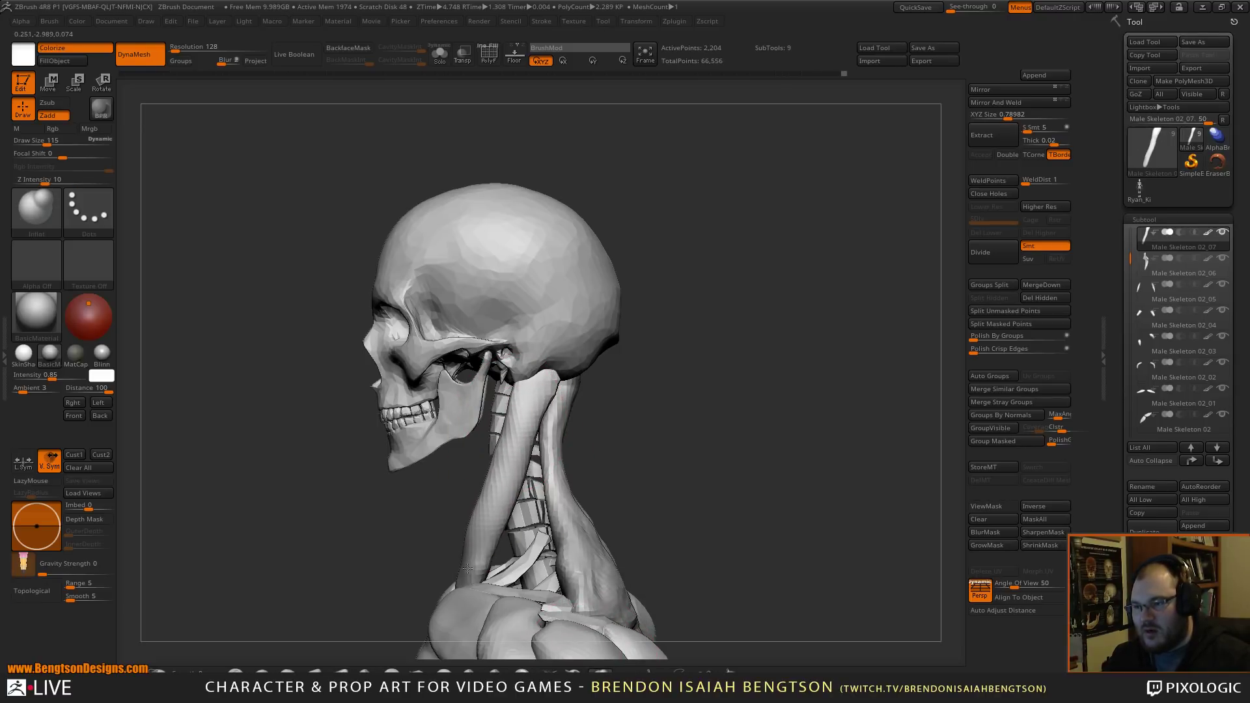
left_click_drag(612, 403, 754, 409)
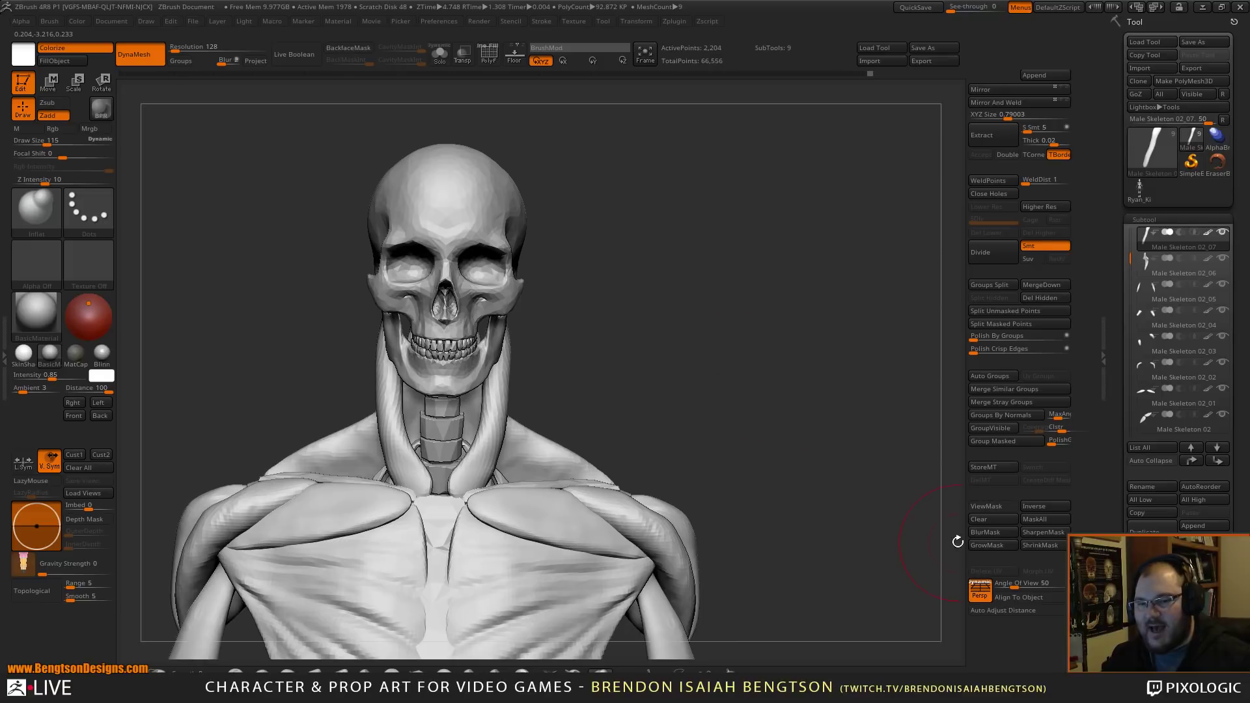
- Set the perspective camera's angle of view to 28
left_click_drag(1017, 588, 1012, 592)
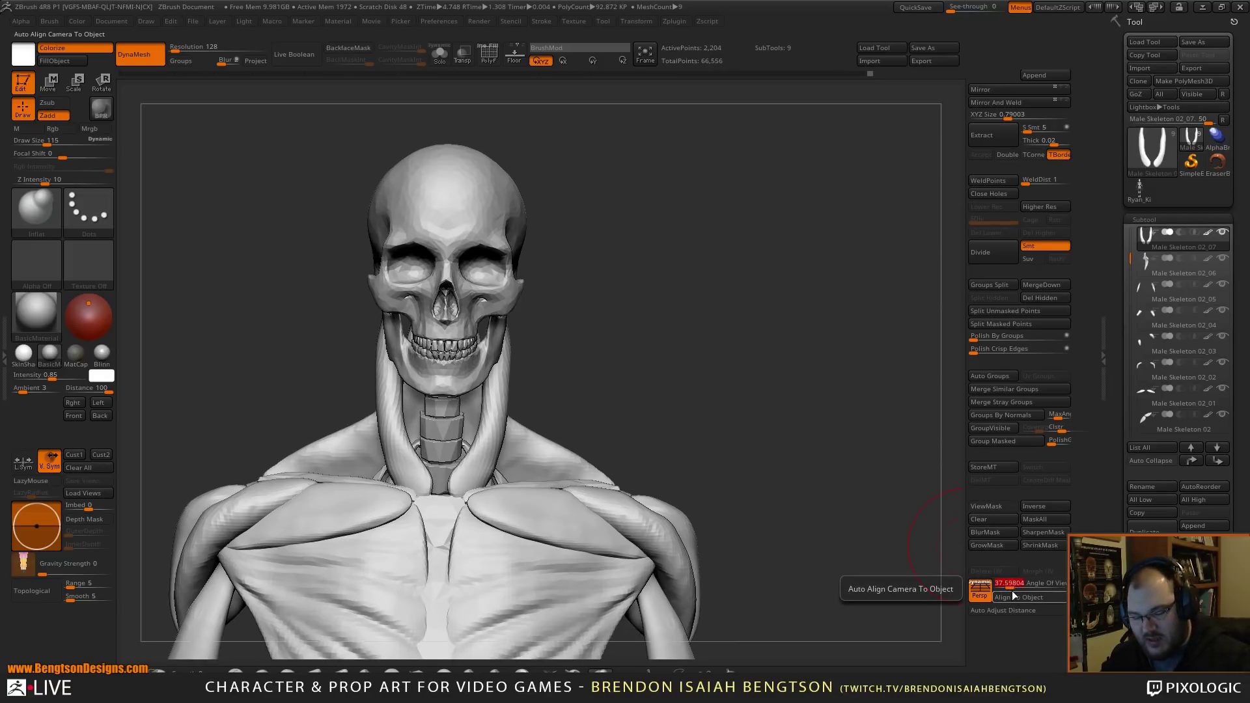
type("28")
key("Return")
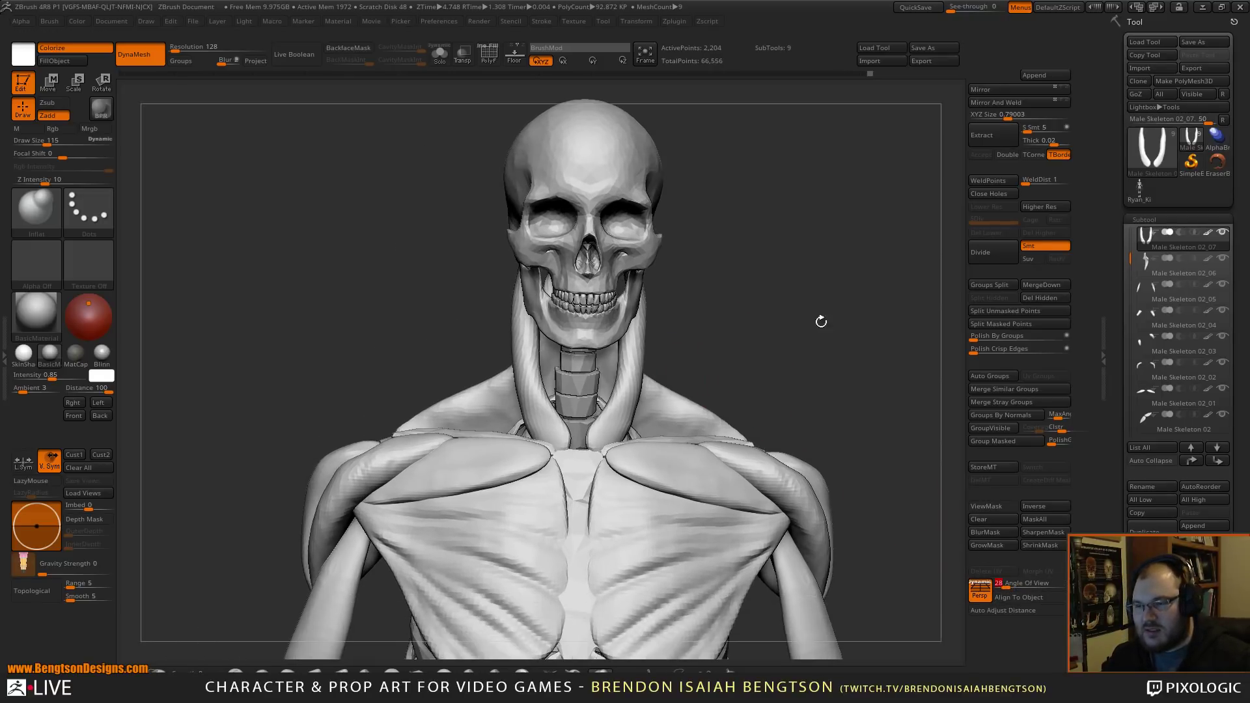
- Adjust the sternocleidomastoids' upper portions beside the jaw with the Move Topological brush at draw size 115
left_click_drag(828, 325, 729, 349)
key("b")
key("m")
key("t")
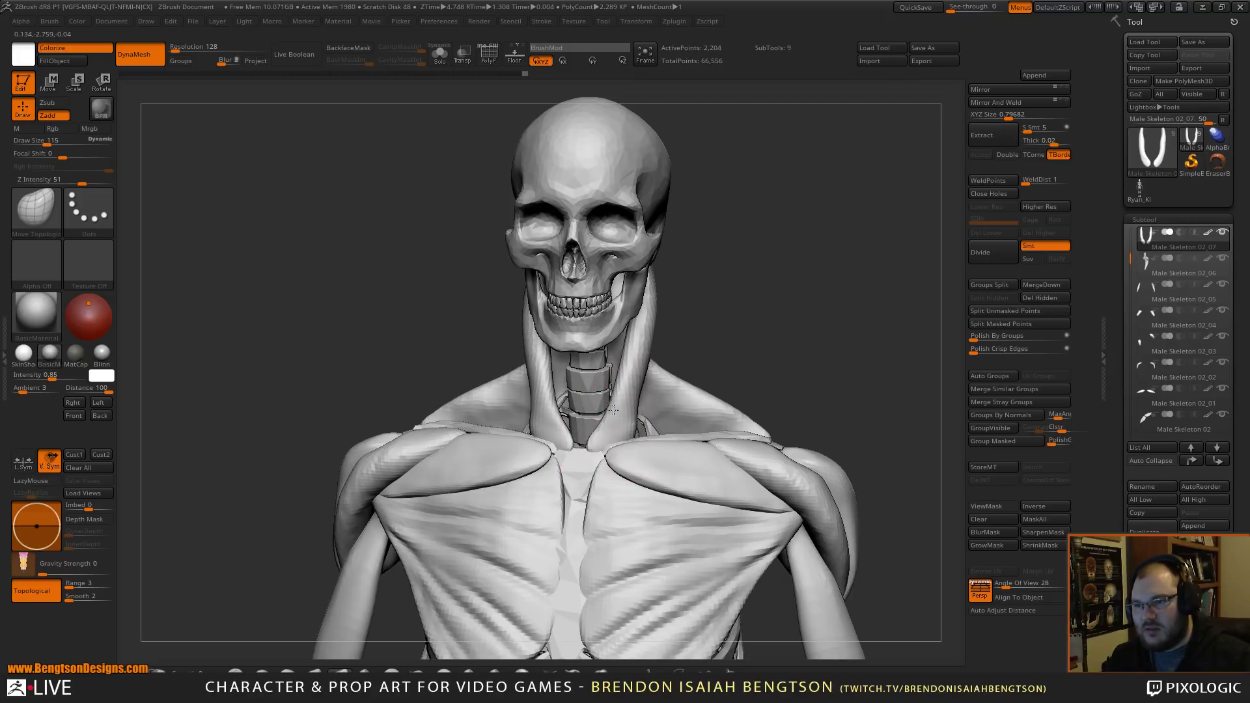
left_click_drag(646, 314, 650, 303)
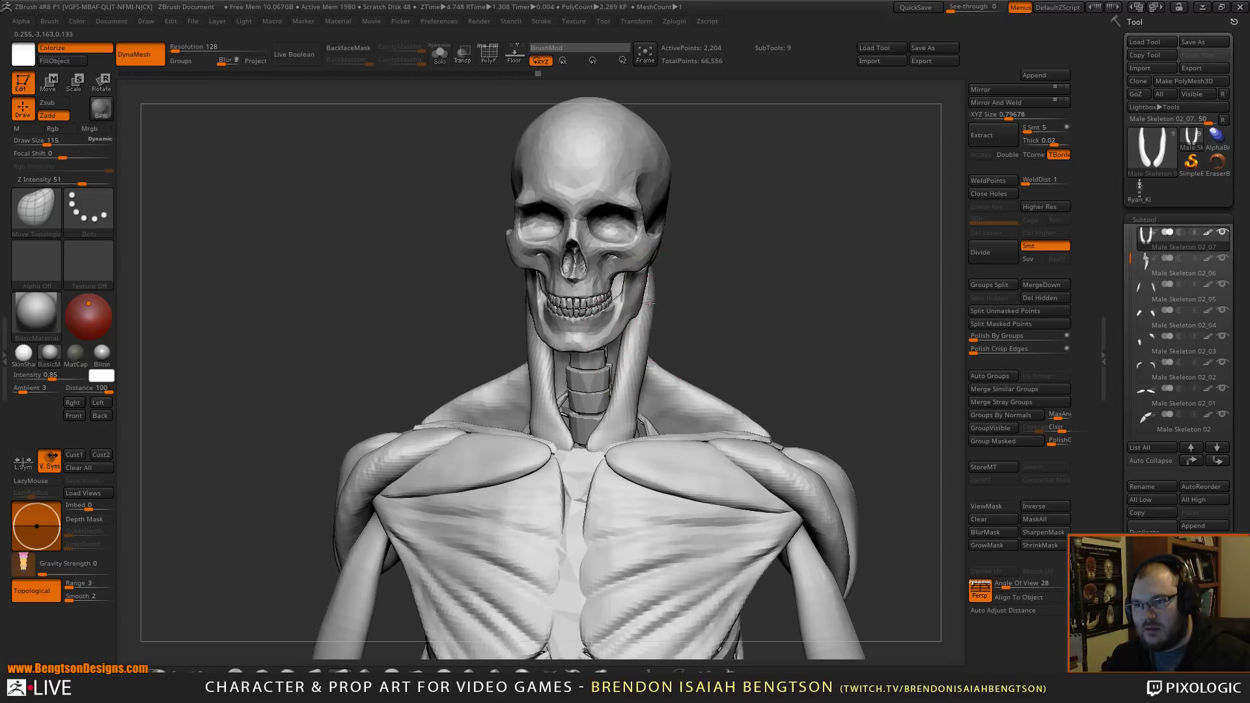
- Switch to Firefox, remove the trapezius filter from the muscle insertion point images, and filter them by latissimus dorsi
mouse_move(775, 312)
left_mouse_down()
mouse_move(746, 361)
mouse_move(690, 359)
mouse_move(757, 357)
mouse_move(531, 414)
left_mouse_up()
mouse_move(721, 401)
left_mouse_down()
mouse_move(781, 322)
mouse_move(768, 321)
mouse_move(882, 312)
mouse_move(819, 319)
mouse_move(765, 362)
mouse_move(750, 276)
mouse_move(801, 345)
mouse_move(672, 335)
left_mouse_up()
left_click_drag(799, 249, 883, 258, "alt")
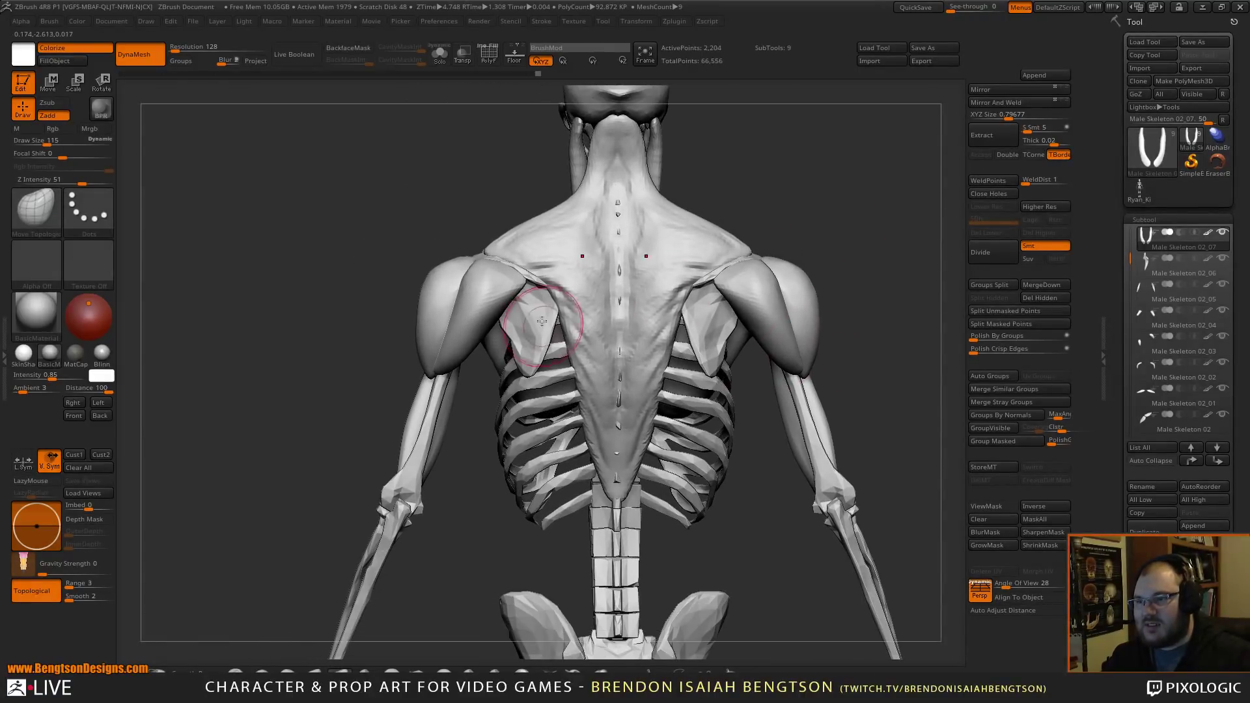
left_click_drag(770, 171, 781, 298, "alt")
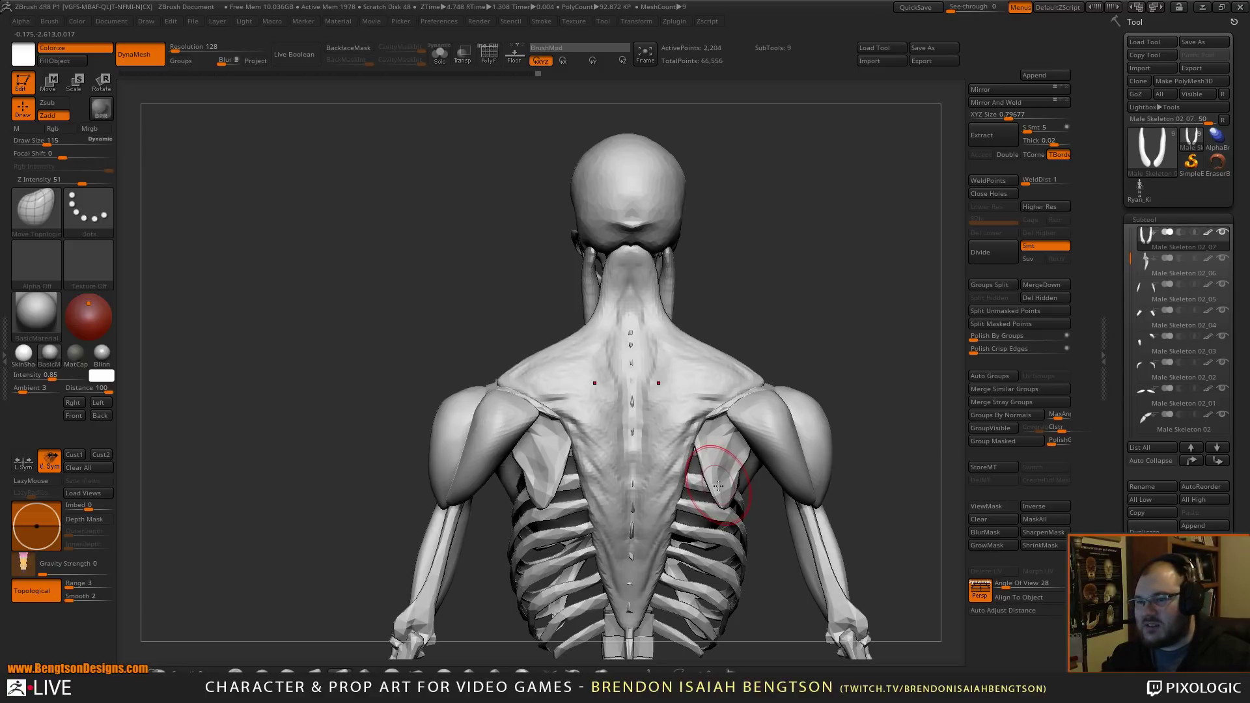
left_click_drag(867, 258, 799, 202, "alt")
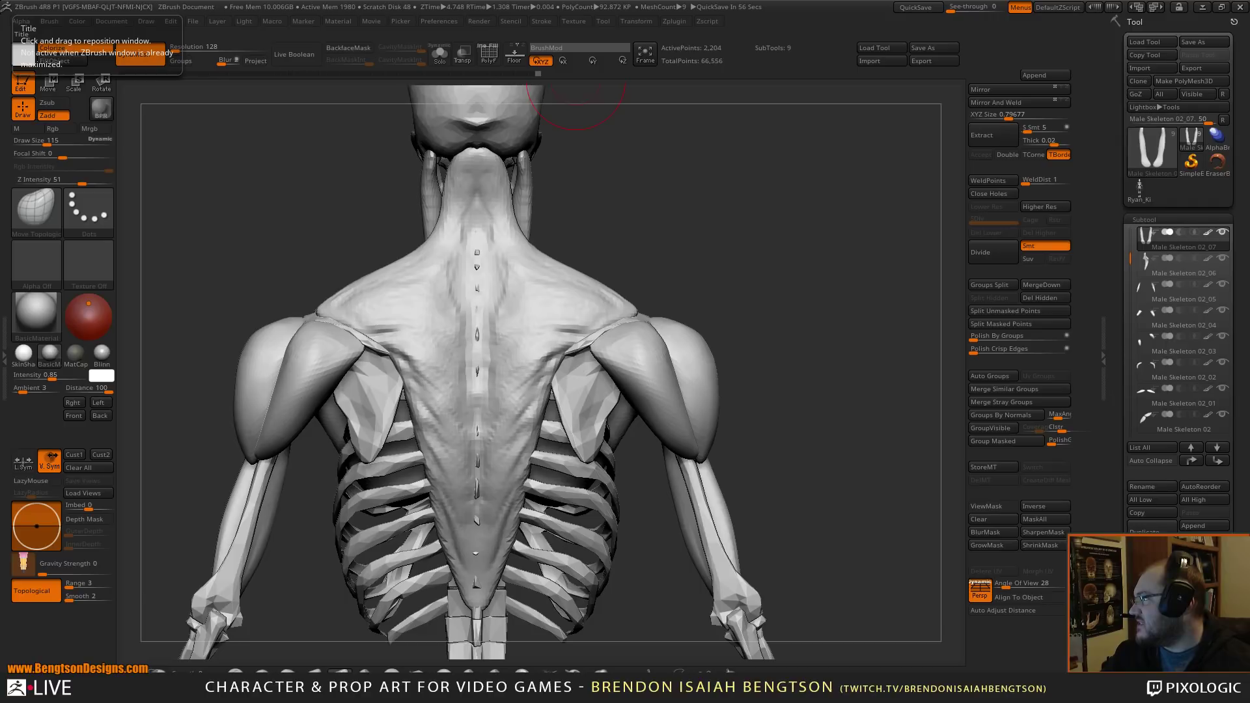
left_click_drag(0, 117, 537, 30)
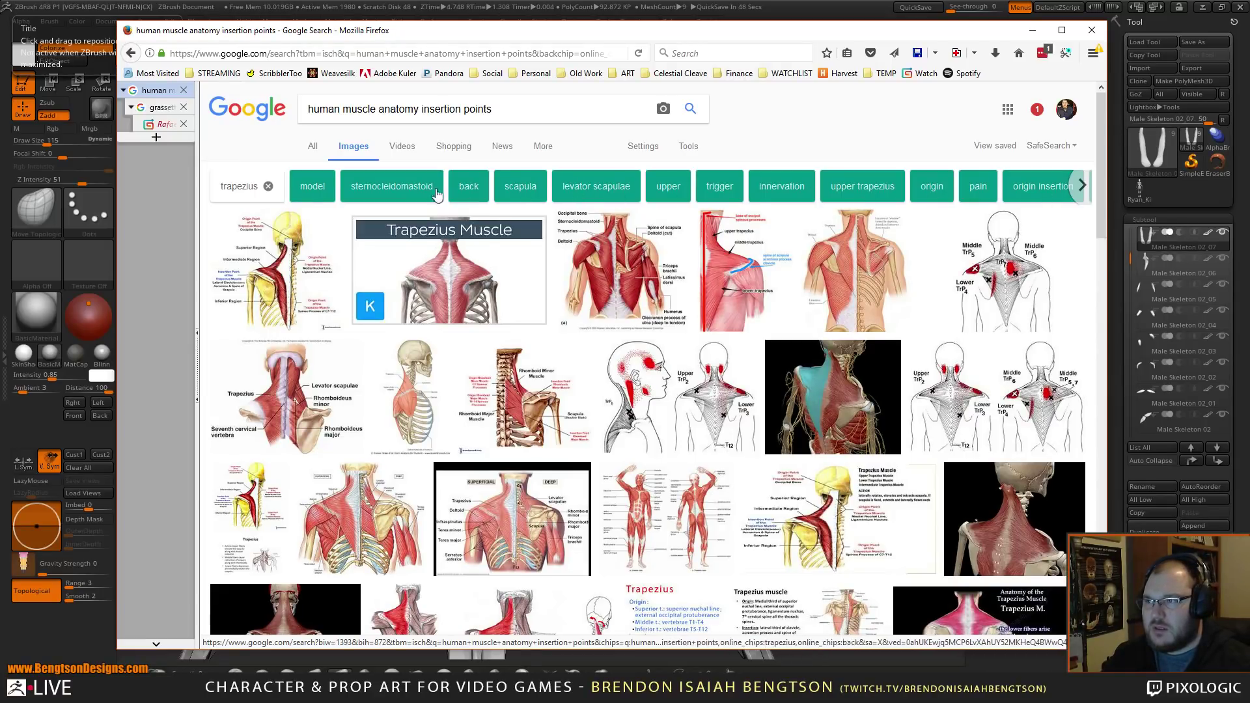
left_click(268, 188)
left_click(275, 189)
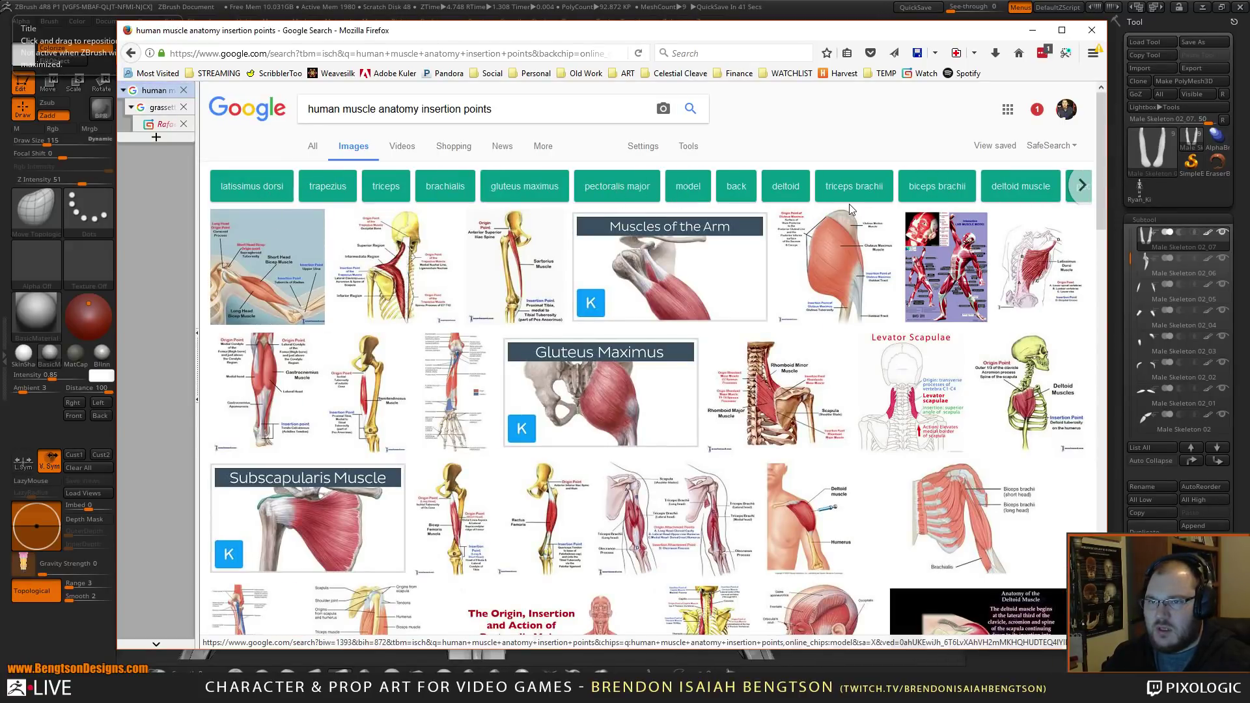
left_click(247, 189)
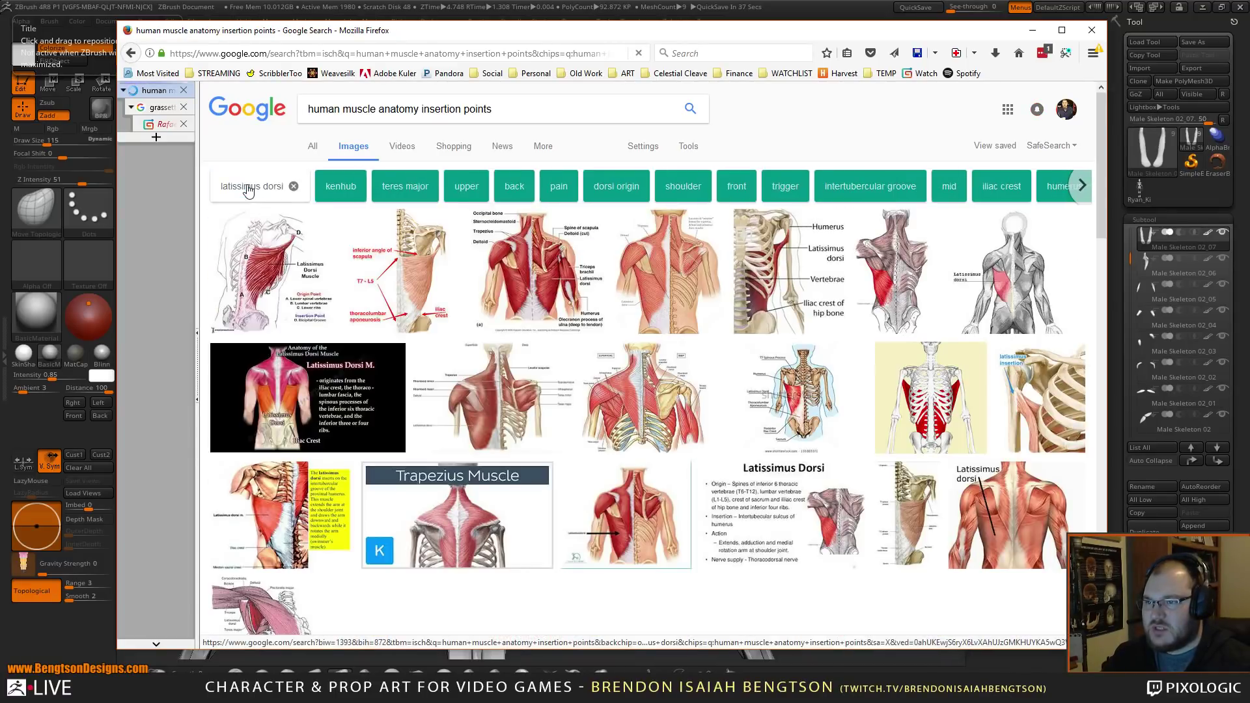
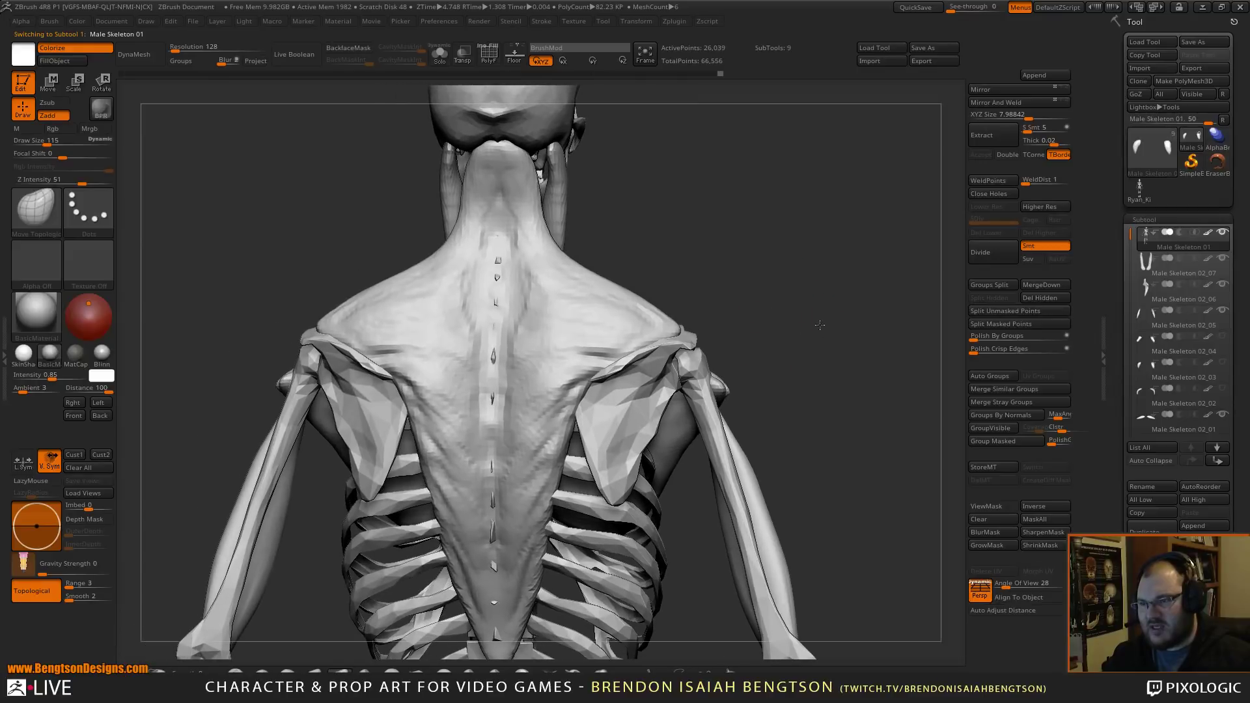
- Insert a symmetrical pair of Sphere 32 primitives on the upper part of the skeleton's scapulae
mouse_move(765, 258)
left_mouse_down()
mouse_move(809, 284)
mouse_move(798, 279)
mouse_move(810, 240)
mouse_move(768, 280)
mouse_move(651, 306)
left_mouse_up()
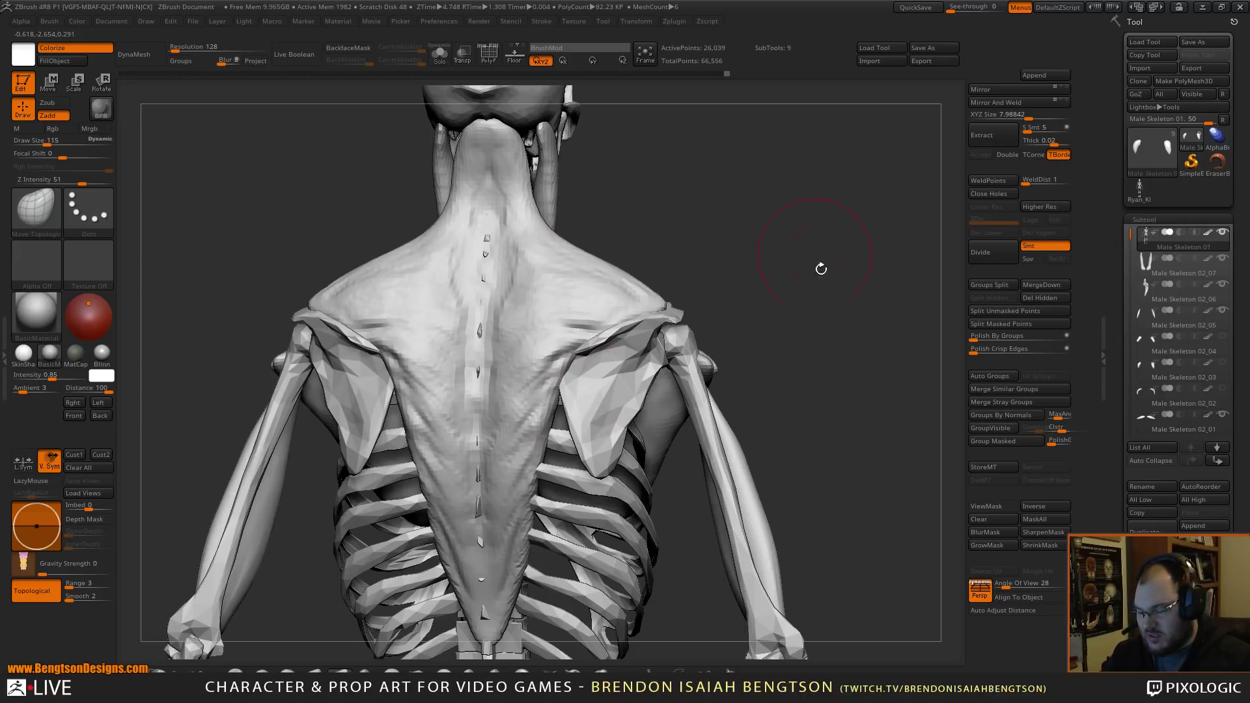
key("b")
key("i")
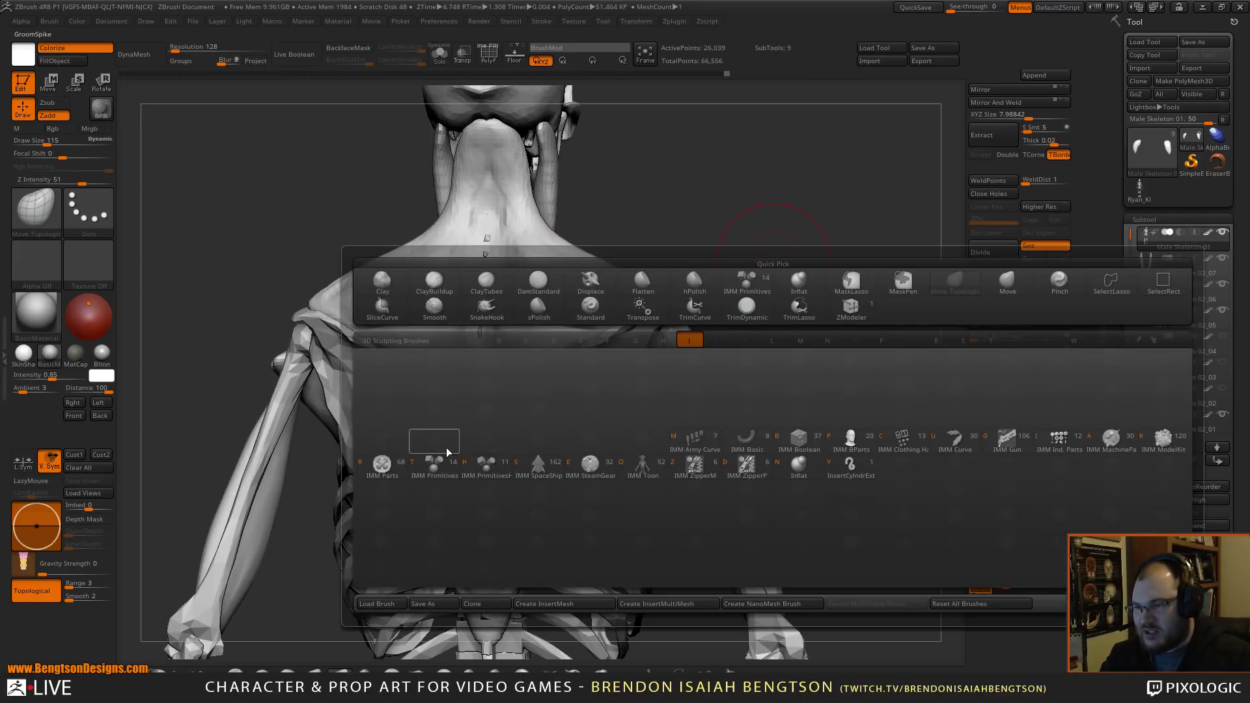
key("t")
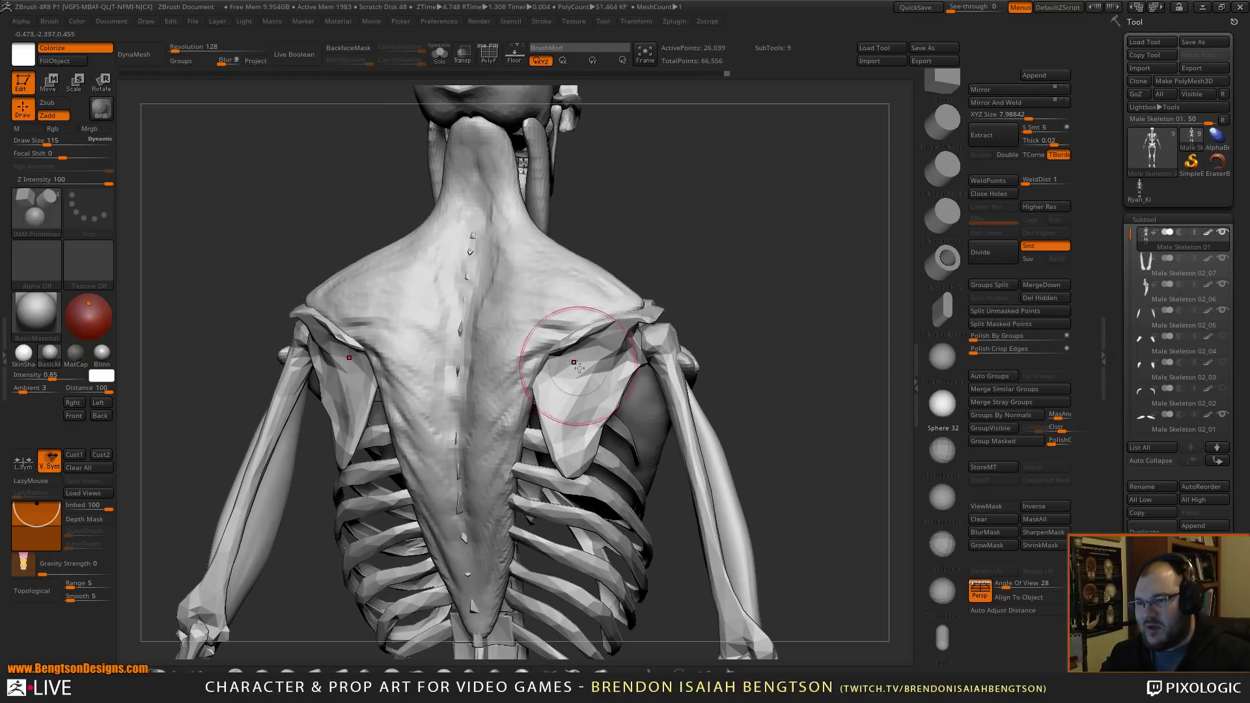
left_click_drag(568, 379, 619, 398)
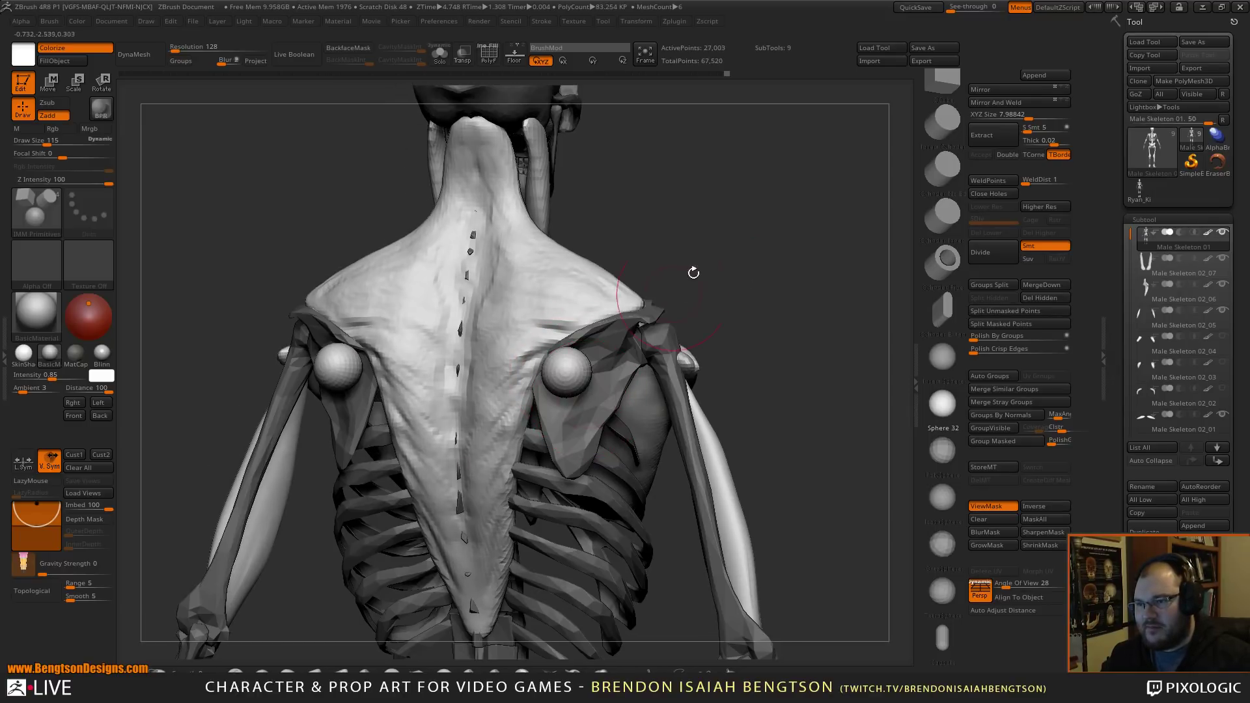
- Split the unmasked scapula spheres into their own subtool and convert them to DynaMesh at resolution 128
left_click_drag(802, 270, 812, 271, "shift")
left_click(996, 311)
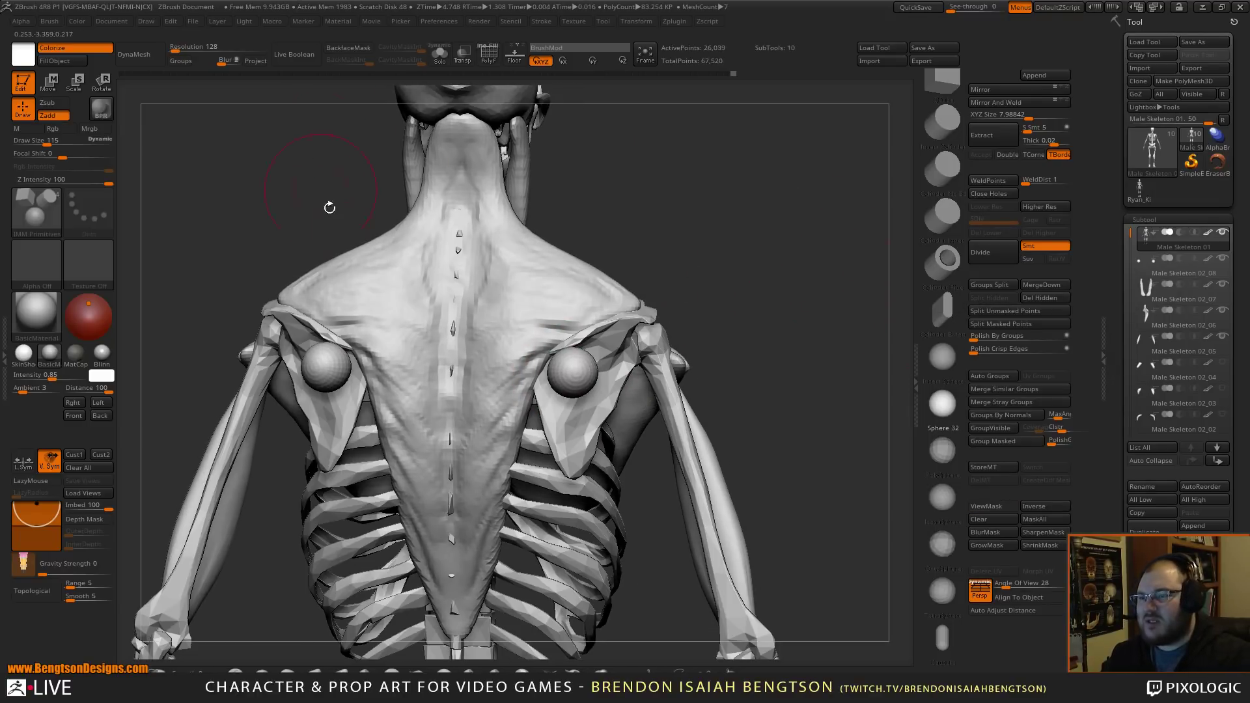
left_click(570, 377, "alt")
left_click(140, 54)
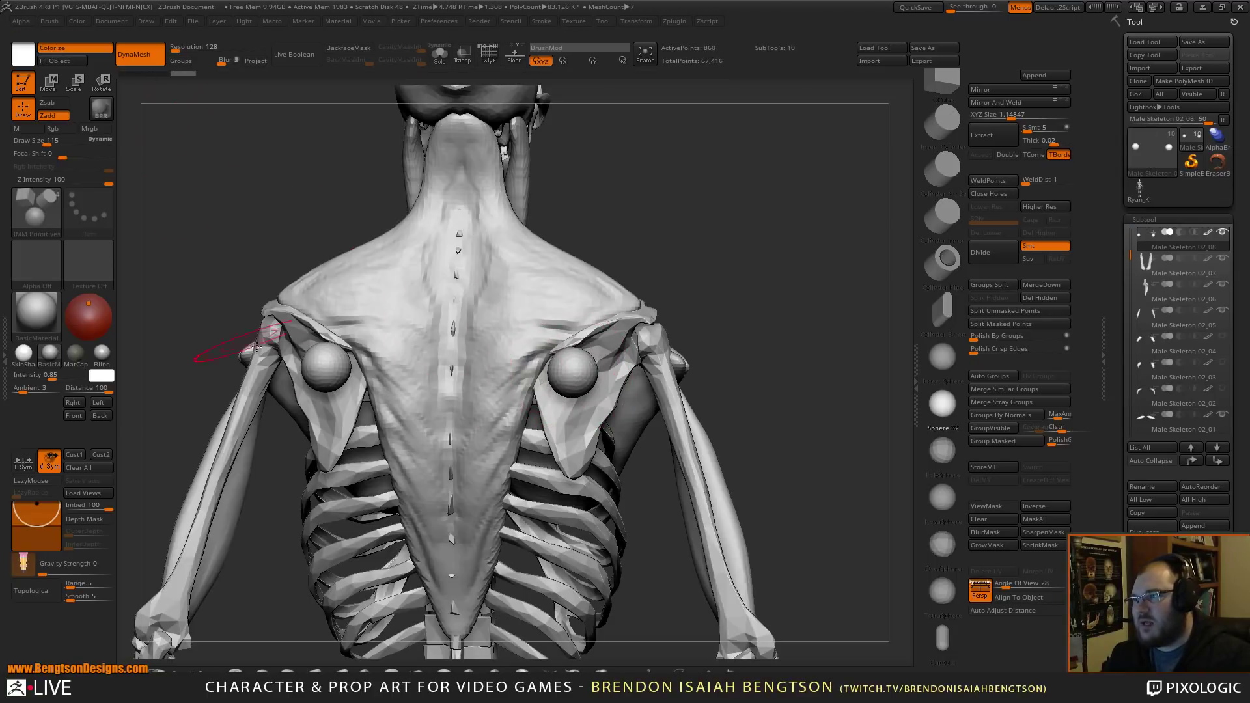
- Stretch the spheres across the scapulae toward their lower tips and inner edges with the Move Topological brush
key("b")
key("m")
key("t")
left_click_drag(743, 301, 642, 298)
mouse_move(609, 368)
left_mouse_down()
mouse_move(817, 265)
mouse_move(795, 274)
mouse_move(798, 299)
left_mouse_up()
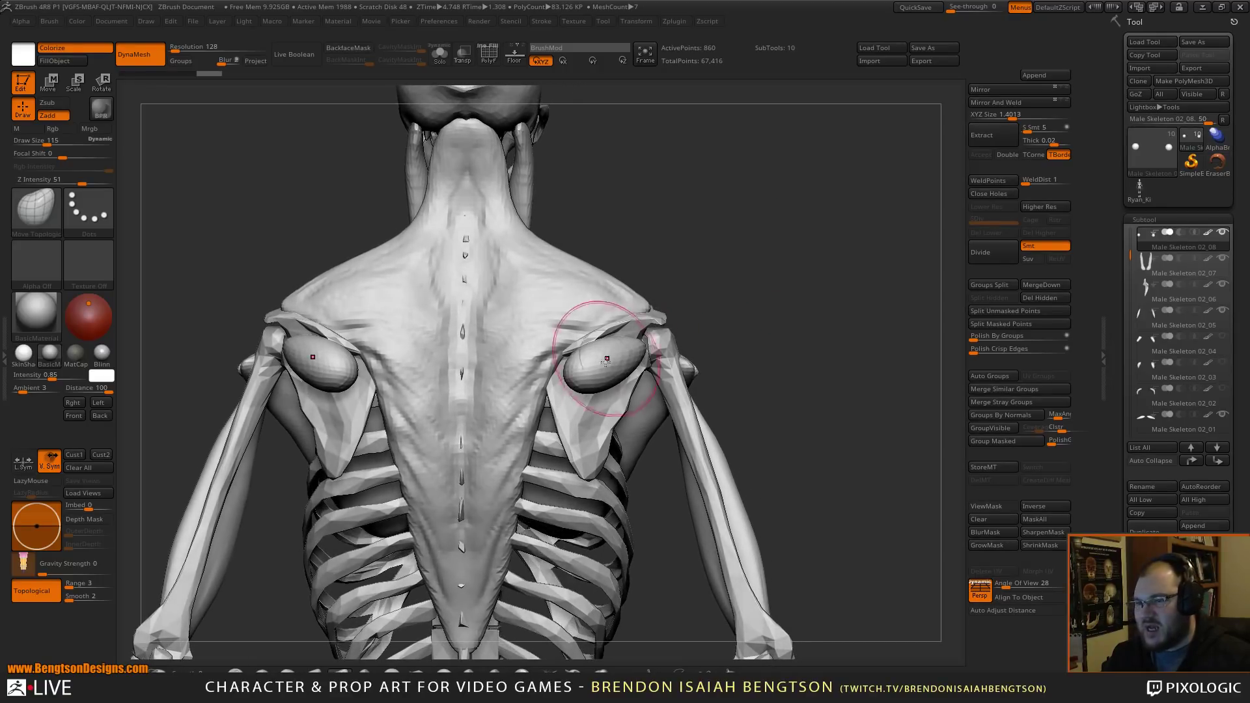
left_click_drag(582, 381, 576, 481)
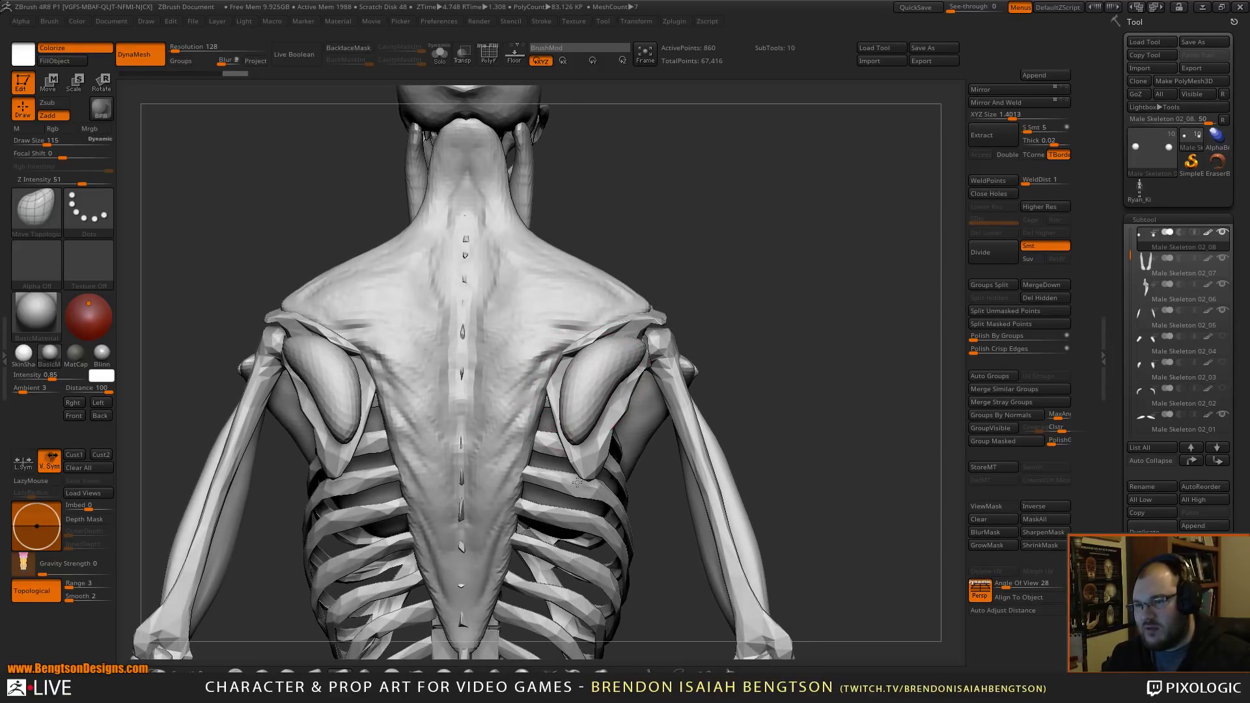
left_click_drag(570, 385, 532, 359)
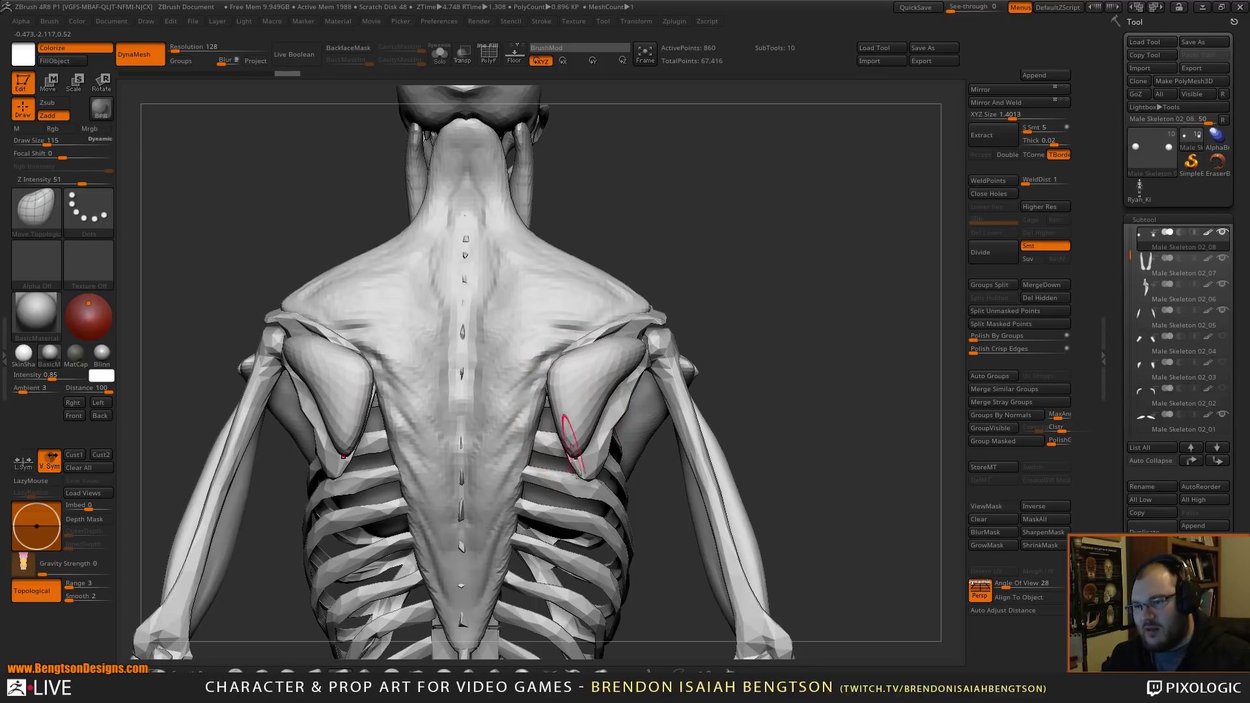
- Flatten the scapula muscles against the bone and pull their outer ends to the top of the humerus
left_click_drag(677, 242, 744, 240)
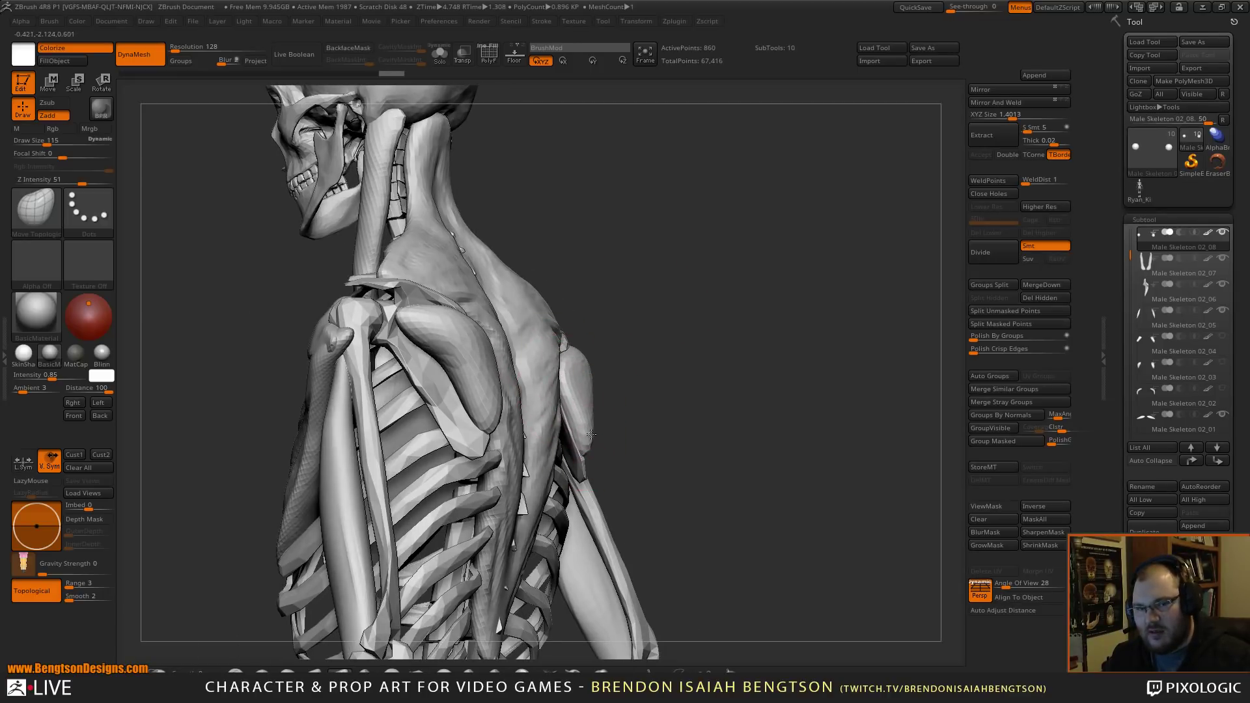
left_click_drag(743, 358, 700, 282)
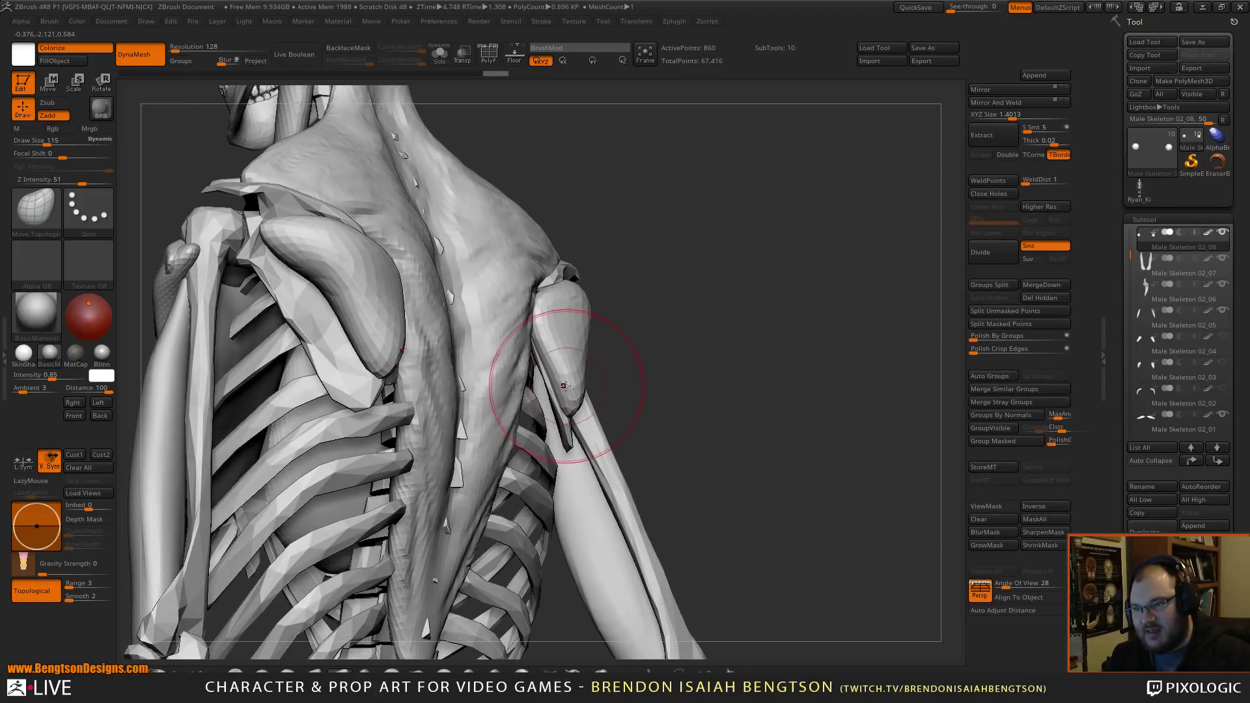
mouse_move(733, 302)
left_mouse_down()
mouse_move(618, 300)
mouse_move(658, 286)
left_mouse_up()
left_click_drag(860, 228, 822, 228)
left_click_drag(716, 280, 770, 277)
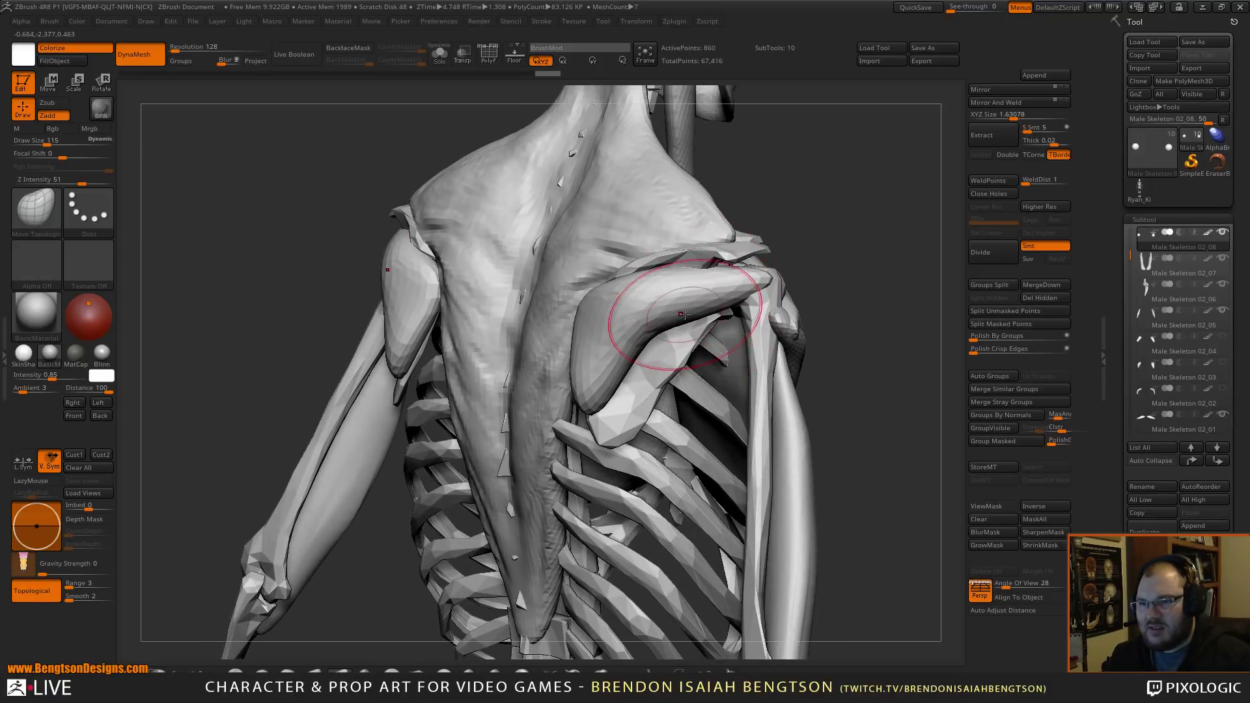
mouse_move(701, 312)
left_mouse_down()
mouse_move(617, 319)
mouse_move(592, 367)
left_mouse_up()
key("ctrl+z")
key("ctrl+z")
key("ctrl+z")
key("ctrl+z")
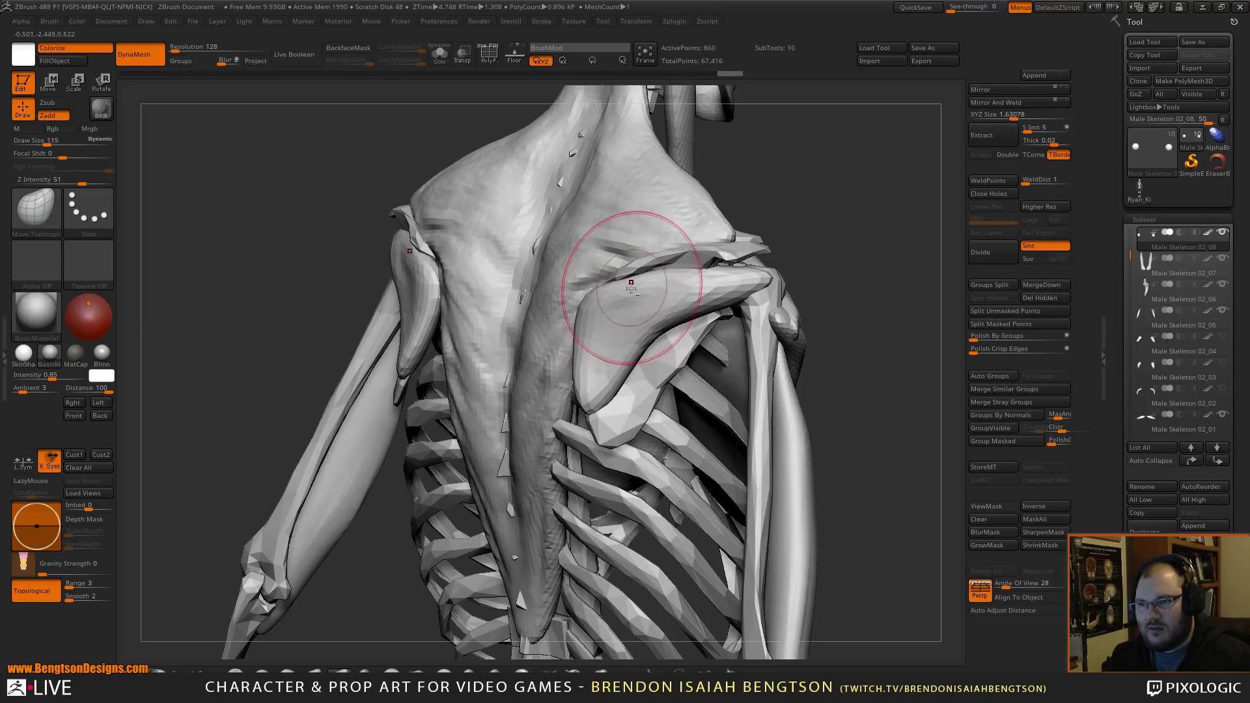
key("ctrl+shift+z")
key("ctrl+shift+z")
- Refine the scapula muscles' contours along the scapular spine and edges with the Move Topological brush
mouse_move(797, 210)
left_mouse_down()
mouse_move(848, 214)
mouse_move(797, 220)
left_mouse_up()
left_click_drag(628, 302, 625, 291)
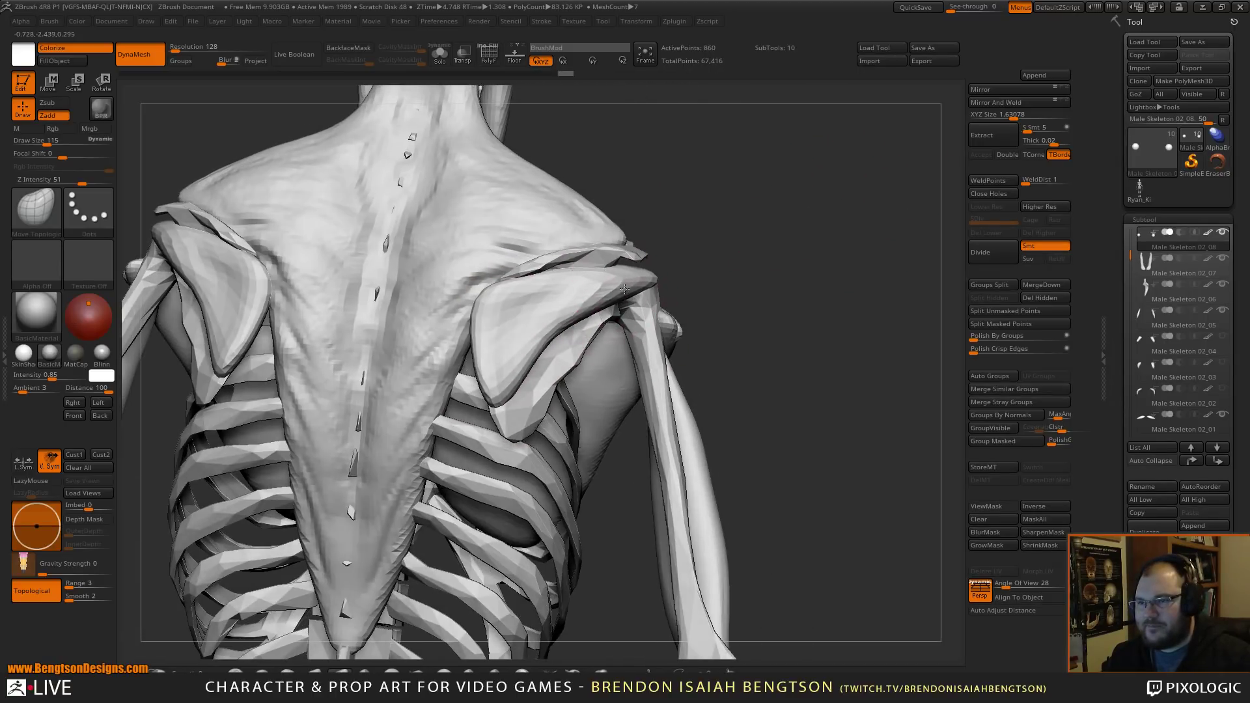
left_click_drag(516, 390, 521, 376)
left_click_drag(795, 255, 737, 262)
left_click_drag(818, 203, 831, 333)
left_click_drag(786, 283, 631, 319)
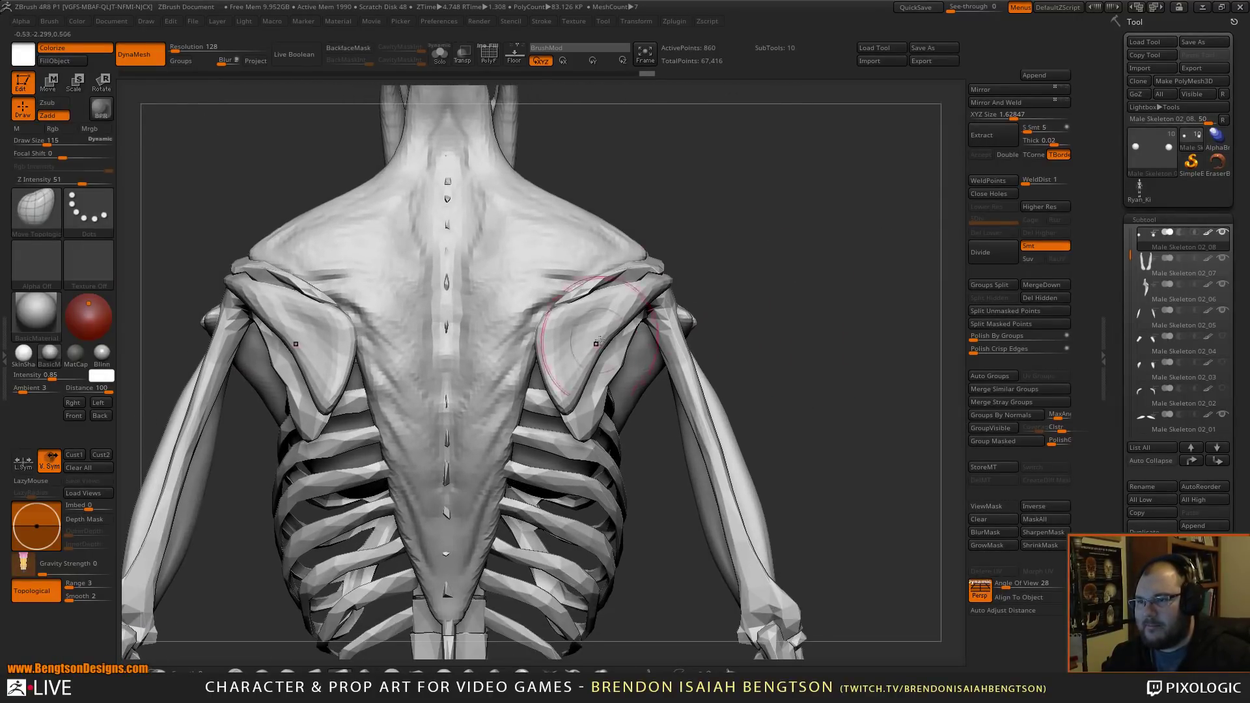
- Re-DynaMesh the scapula muscles and flatten their surfaces with the TrimDynamic brush at Z intensity 43
left_click_drag(776, 268, 804, 250)
left_click_drag(795, 234, 688, 316)
key("b")
key("t")
key("d")
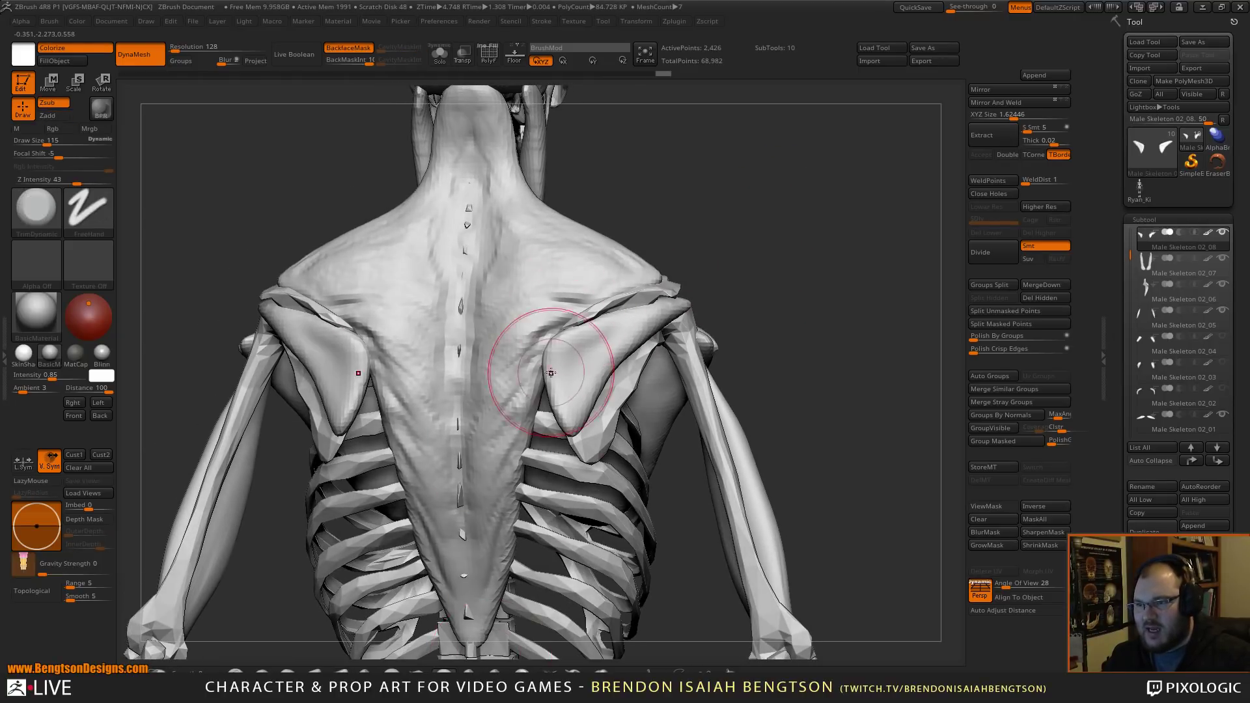
mouse_move(555, 343)
left_mouse_down()
mouse_move(593, 321)
mouse_move(641, 321)
mouse_move(572, 424)
mouse_move(592, 368)
left_mouse_up()
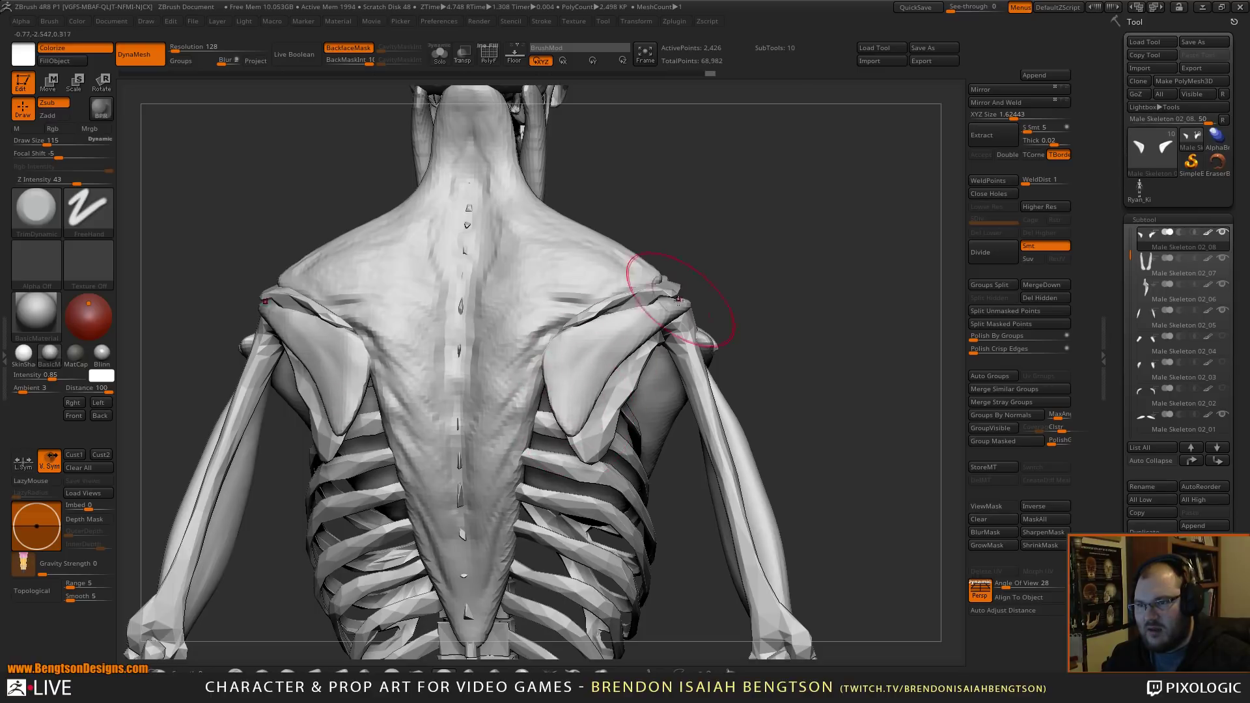
left_click_drag(579, 408, 589, 385)
- Insert symmetrical Sphere 32 primitives on the skeleton's lower scapulae and split them into their own subtool
mouse_move(774, 352)
left_mouse_down("alt")
mouse_move(786, 297)
mouse_move(817, 299)
mouse_move(795, 304)
mouse_move(818, 345)
mouse_move(785, 208)
left_mouse_up("alt")
left_click(595, 410, "alt")
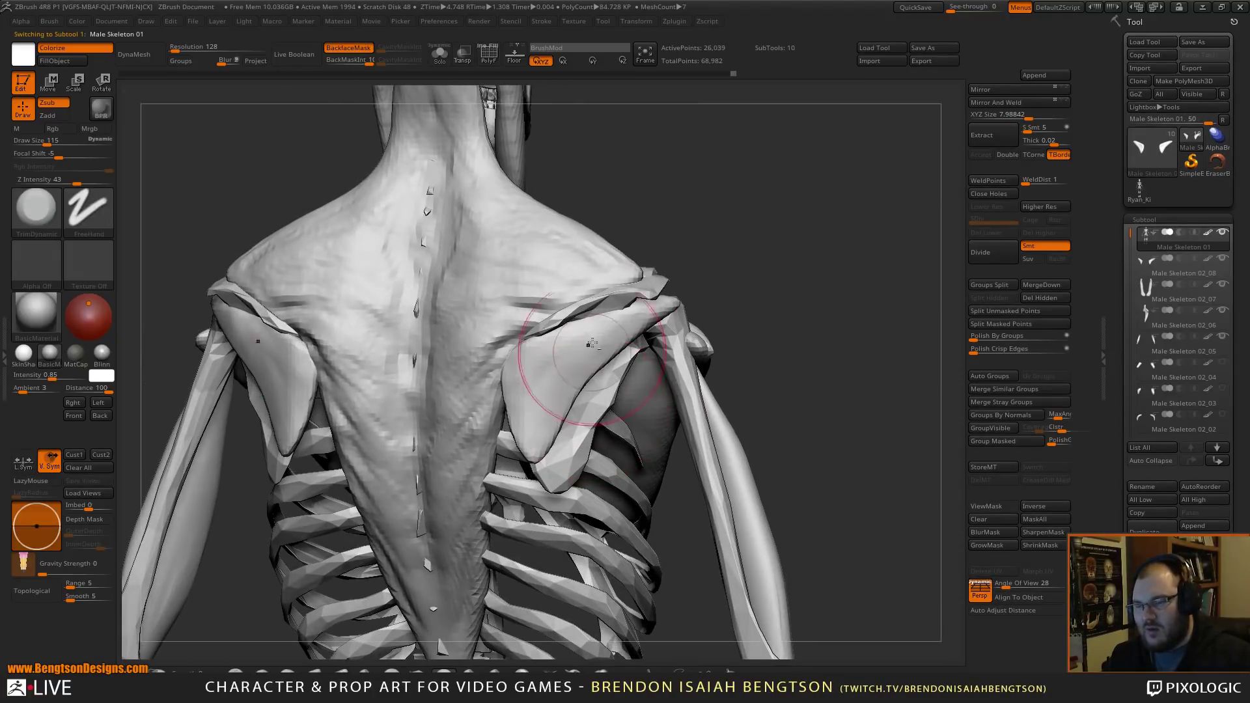
left_click_drag(829, 291, 832, 278)
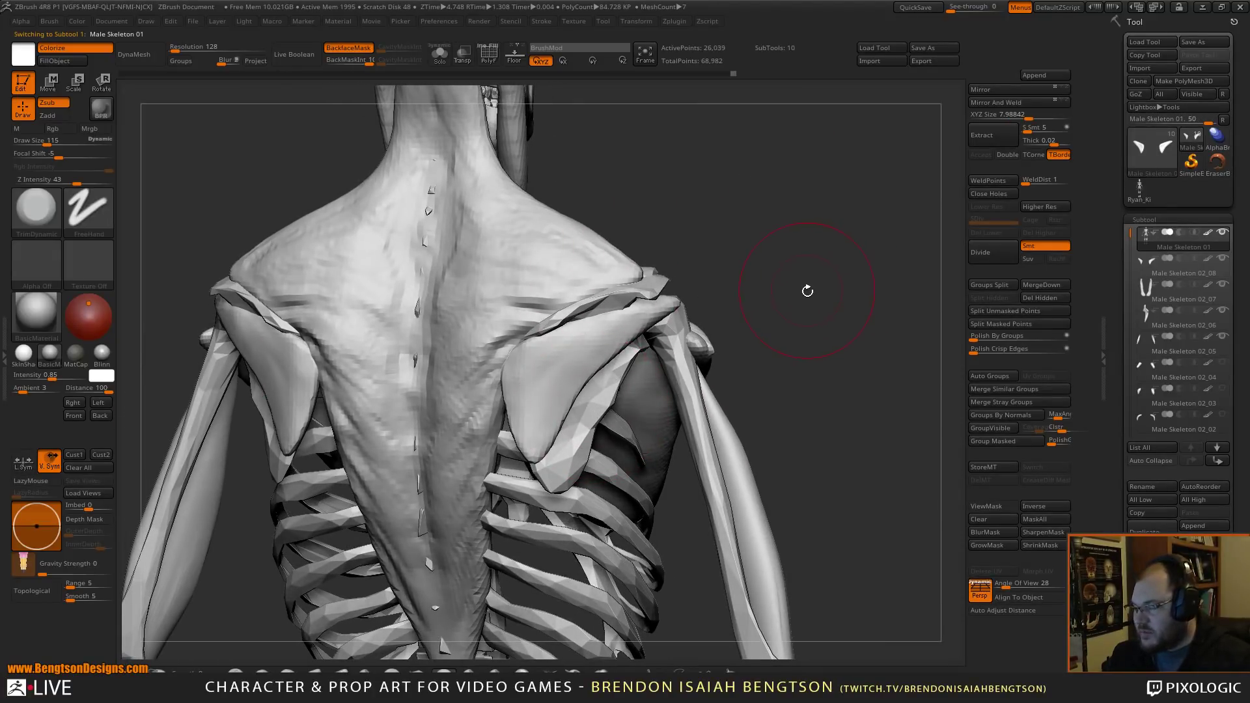
key("b")
key("m")
key("v")
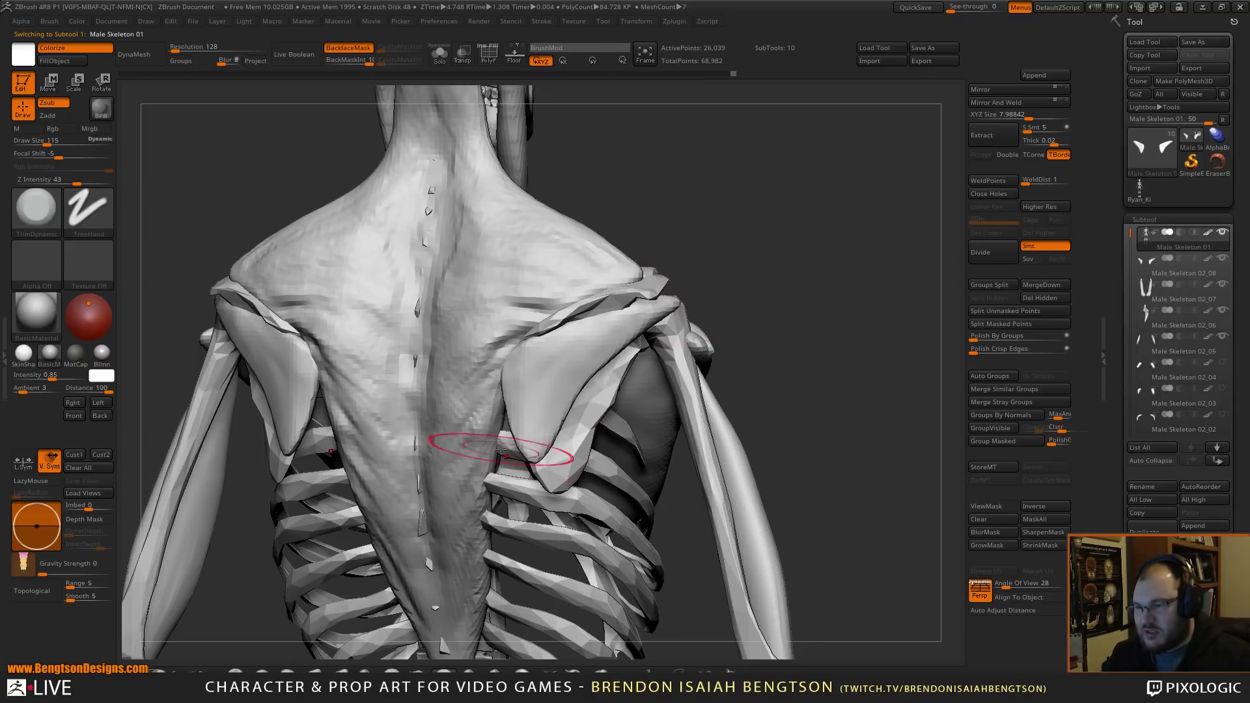
key("b")
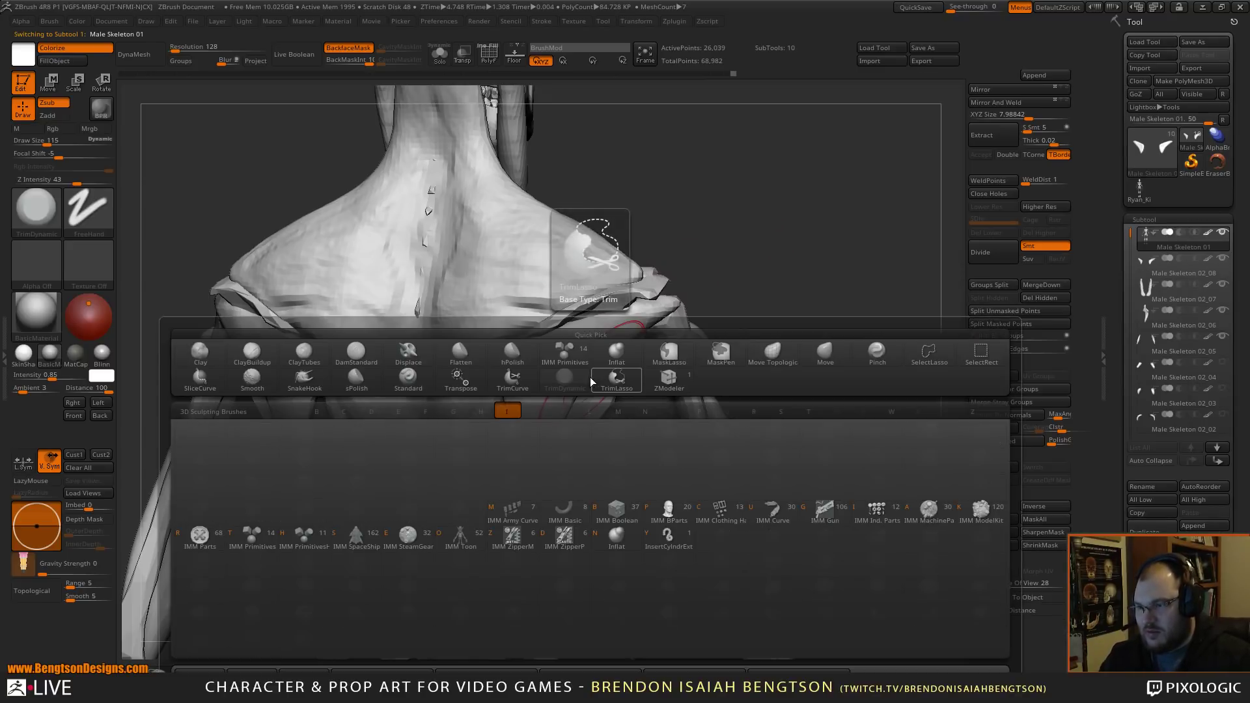
left_click(293, 551)
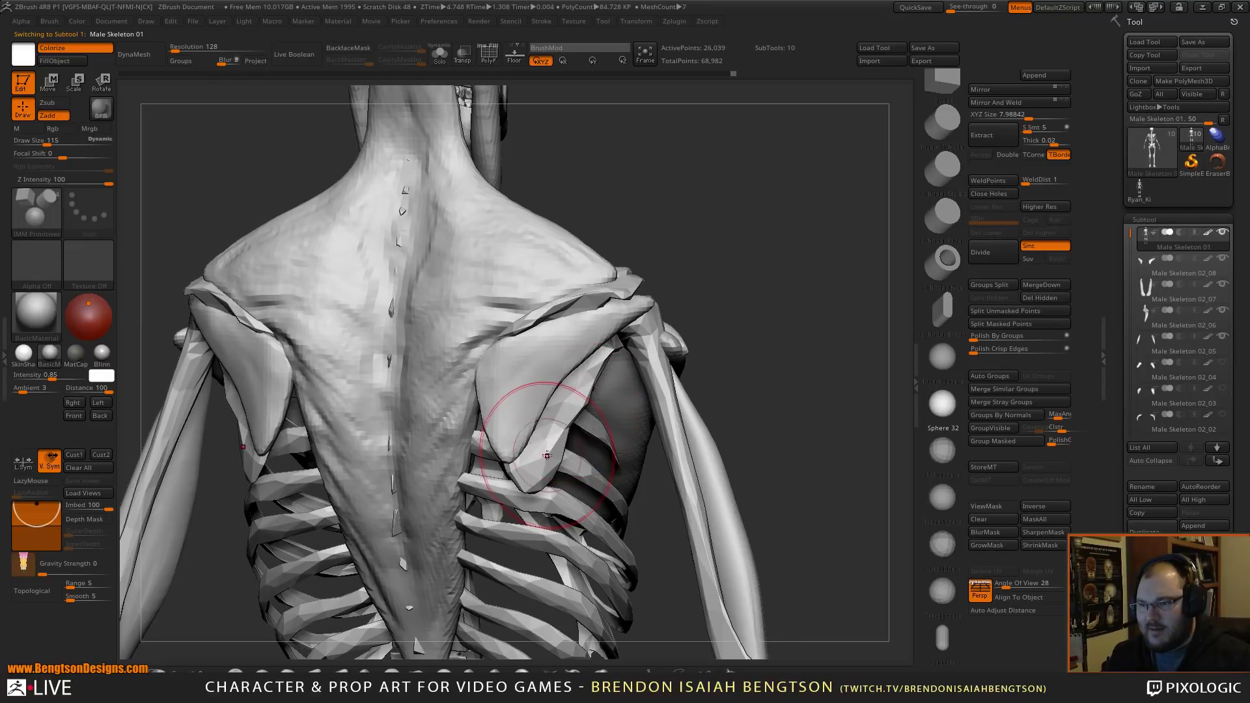
left_click_drag(548, 461, 564, 489)
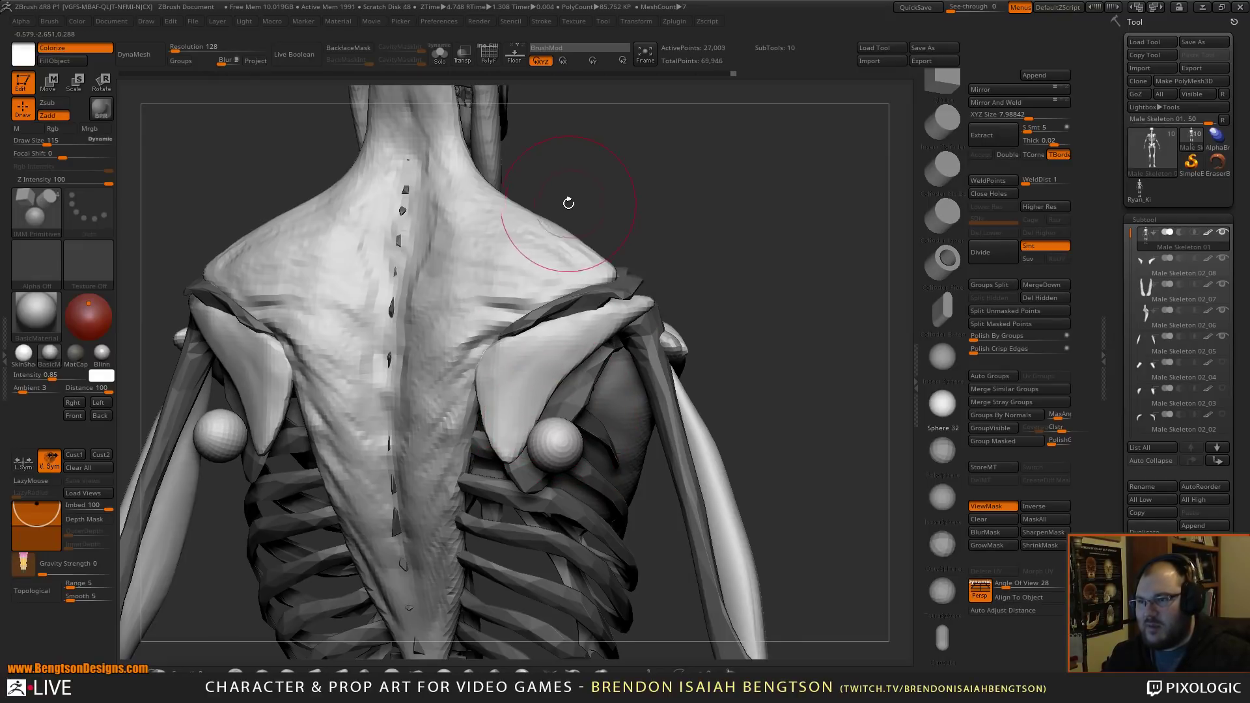
left_click(976, 310)
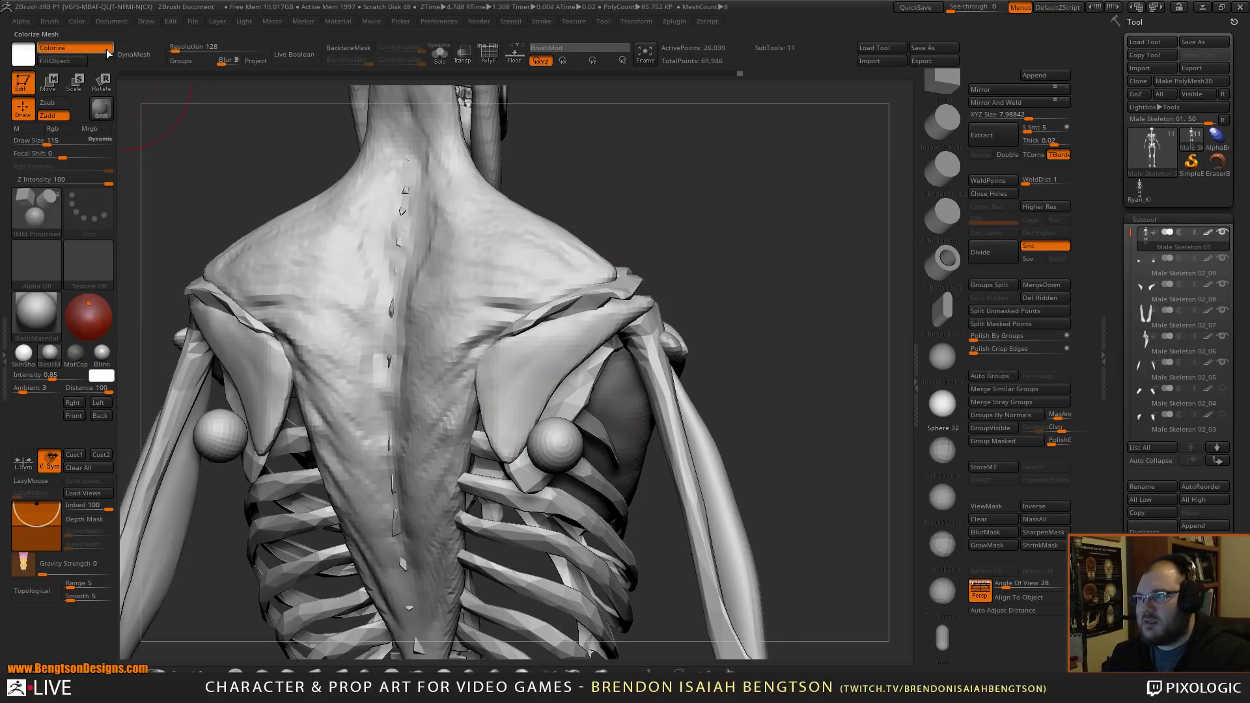
- Enable DynaMesh on the lower scapula spheres and stretch them diagonally toward the upper arm bones with the Move Topological brush
left_click(556, 433, "alt")
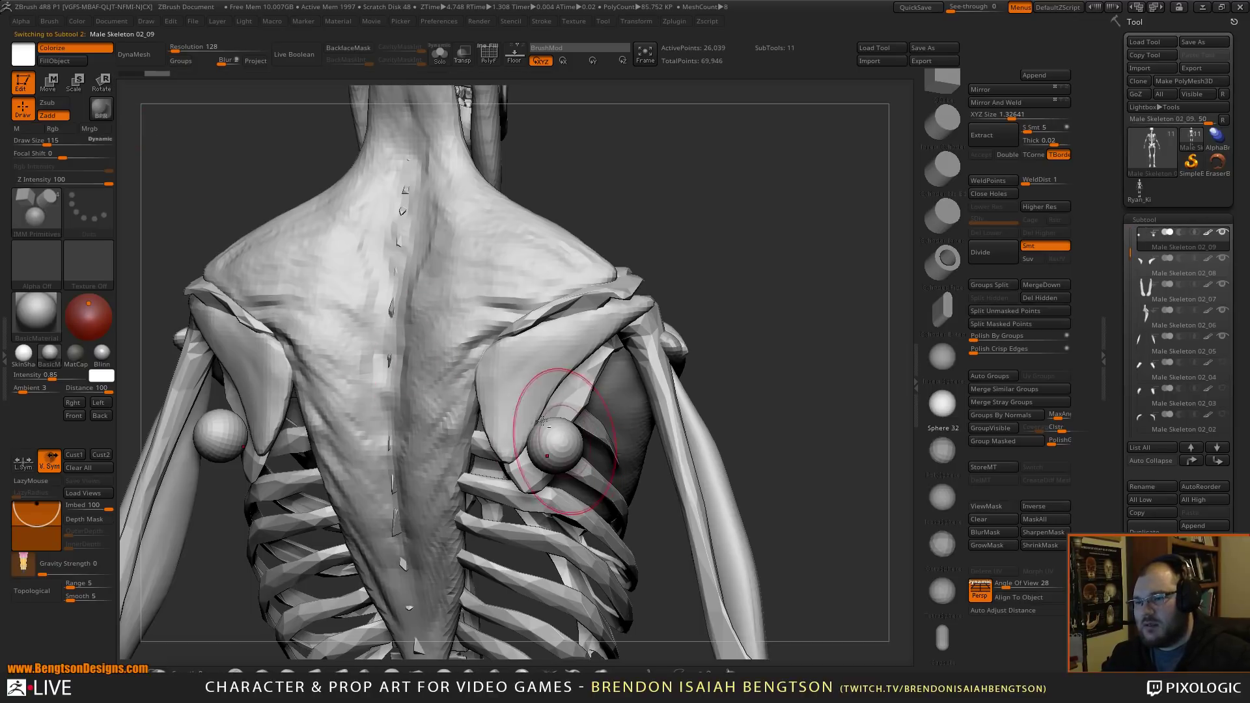
left_click(140, 56)
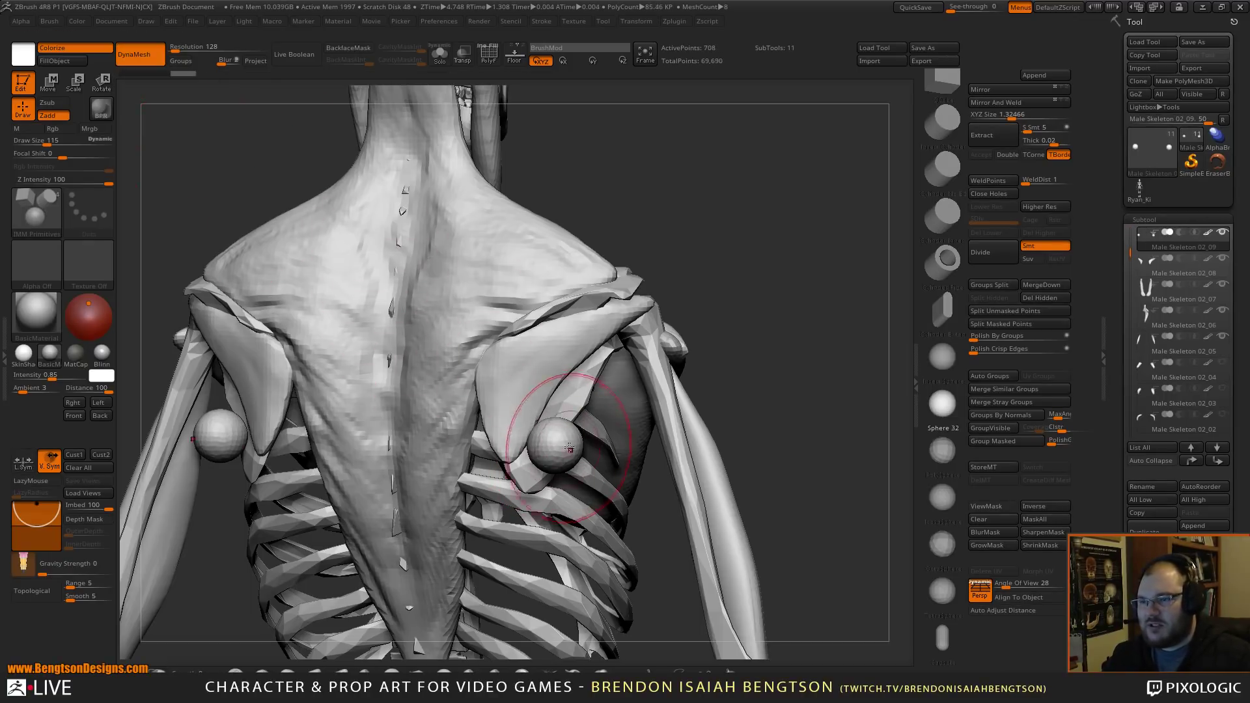
key("b")
key("m")
key("t")
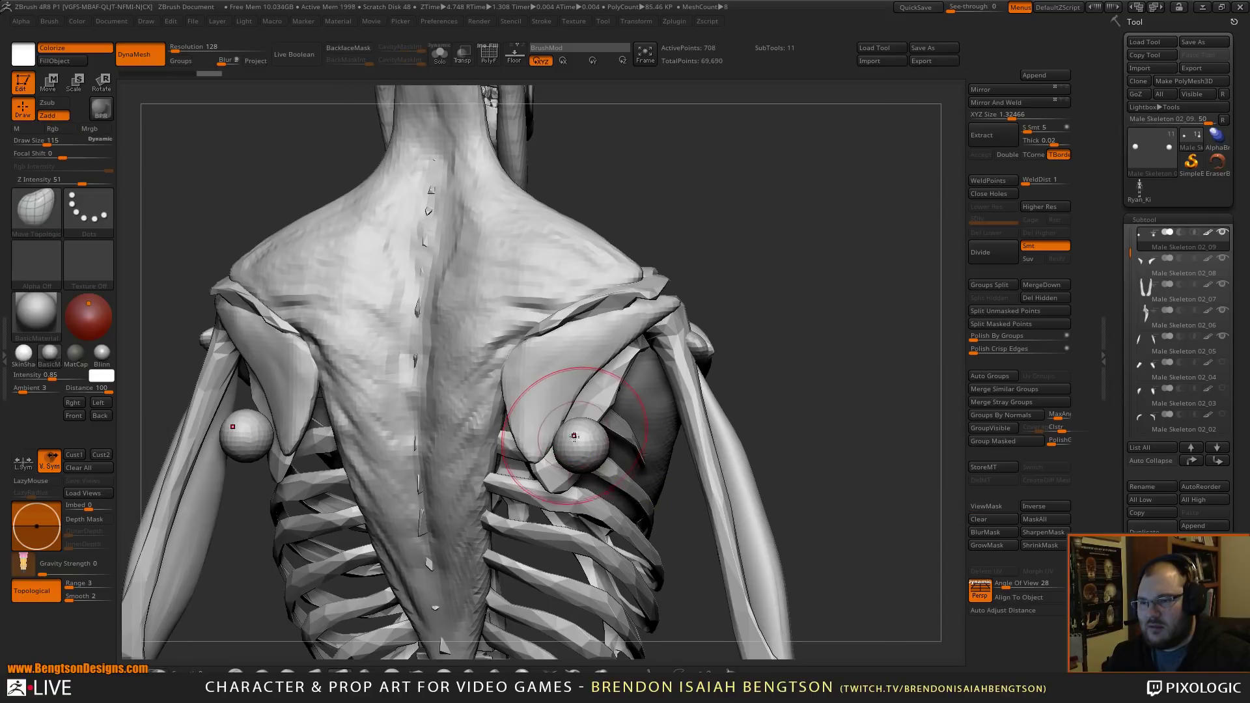
left_click_drag(583, 431, 614, 391)
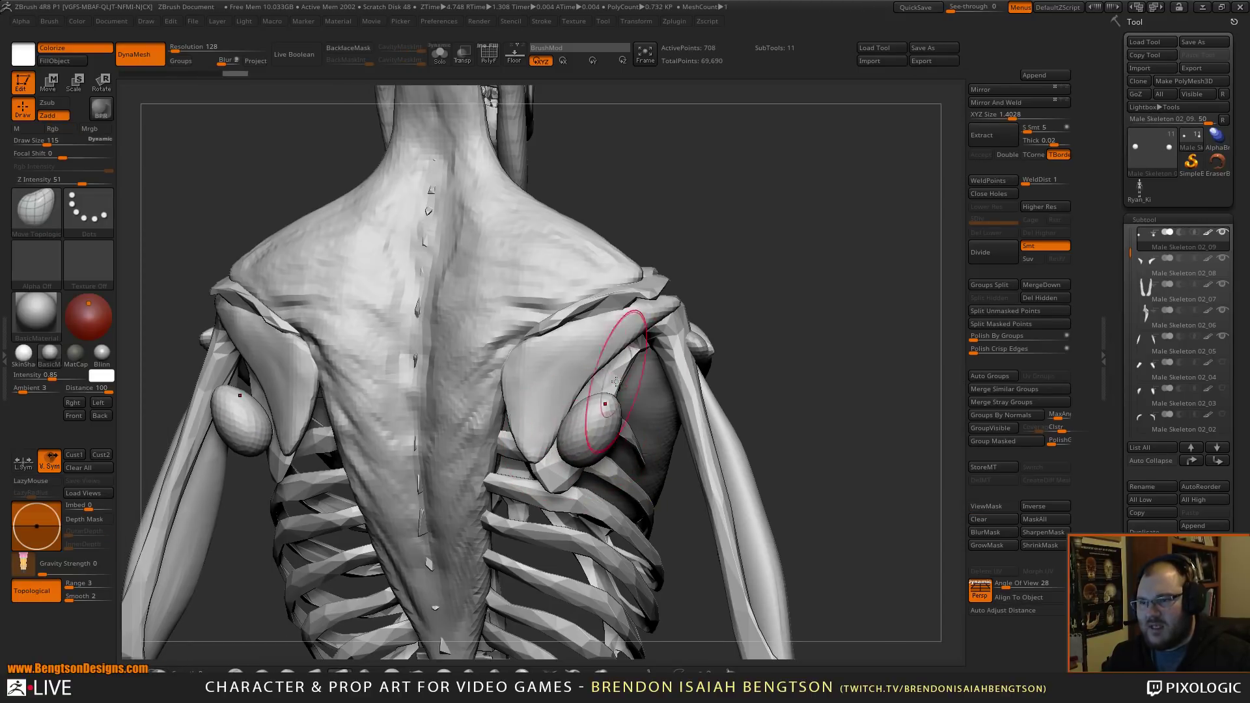
mouse_move(862, 350)
left_mouse_down()
mouse_move(690, 339)
mouse_move(749, 364)
mouse_move(497, 400)
mouse_move(496, 414)
mouse_move(500, 392)
left_mouse_up()
left_click_drag(676, 276, 588, 341)
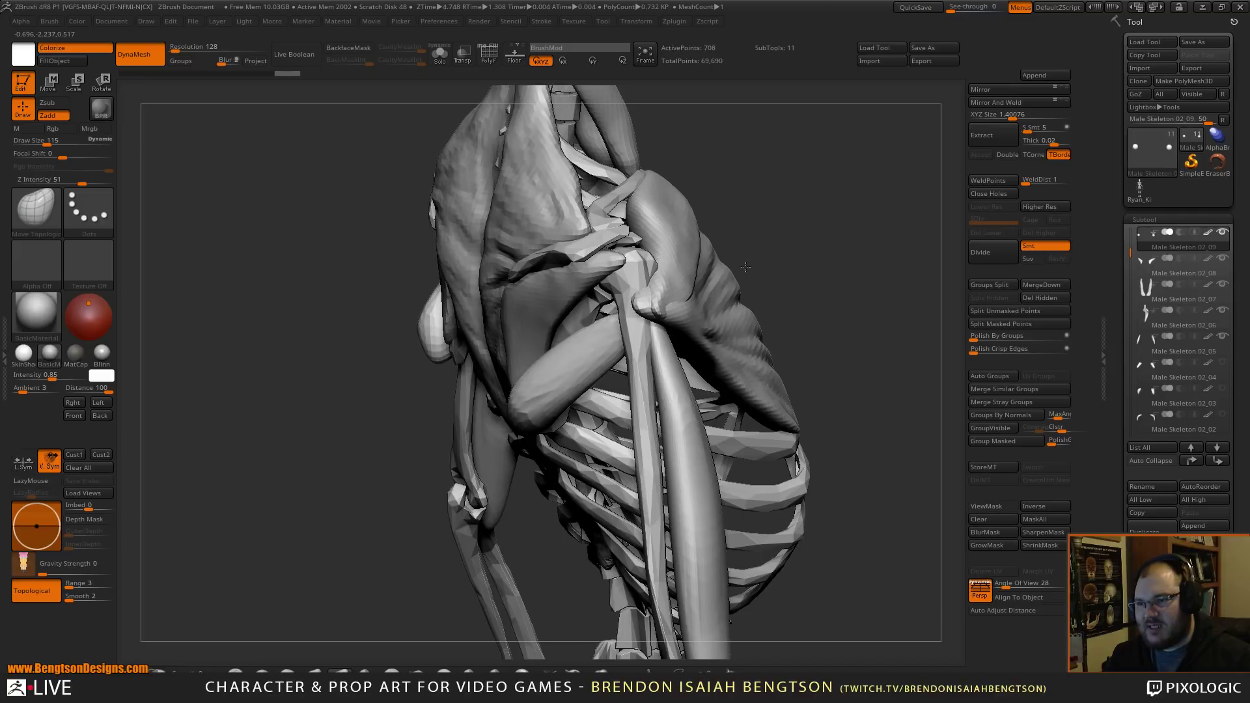
- Shape the stretched spheres into long muscles running from the scapulae's lower tips to the humerus, and re-DynaMesh them
left_click_drag(834, 210, 801, 255)
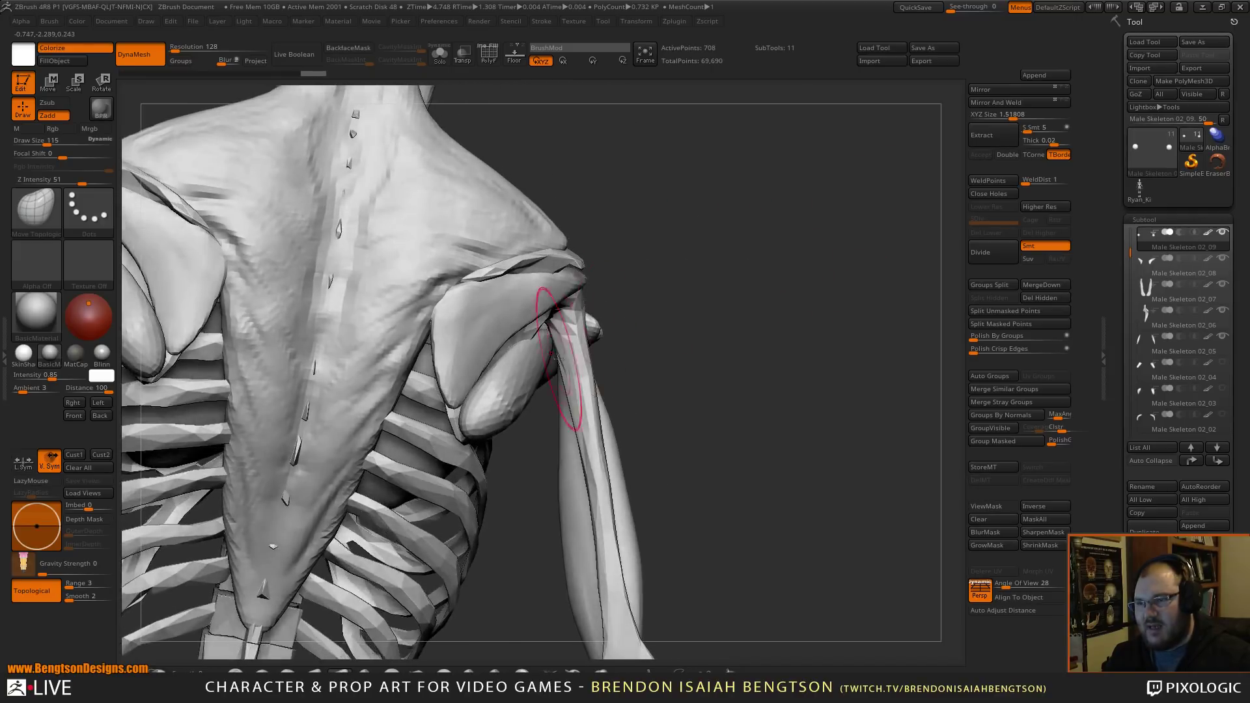
left_click_drag(561, 352, 556, 349)
left_click_drag(745, 303, 658, 312)
left_click_drag(722, 242, 736, 332)
mouse_move(768, 274)
left_mouse_down()
mouse_move(880, 267)
mouse_move(617, 420)
mouse_move(571, 475)
mouse_move(634, 383)
mouse_move(841, 271)
mouse_move(641, 445)
left_mouse_up()
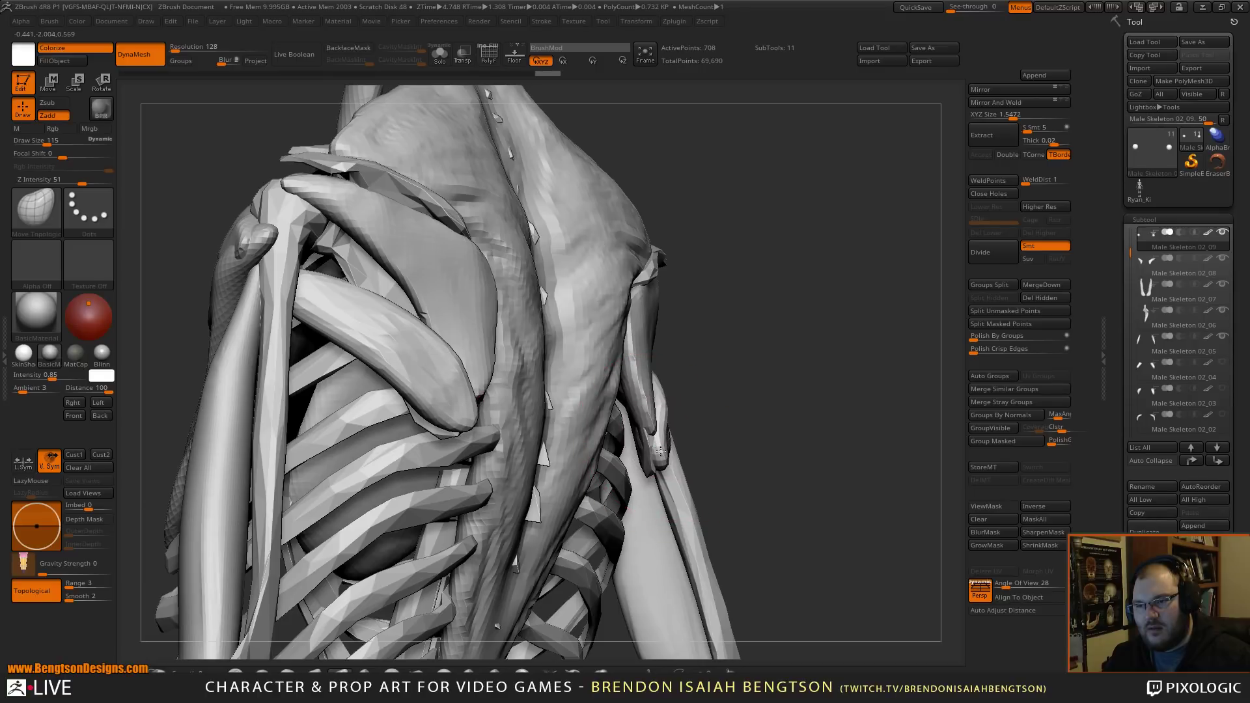
left_click_drag(642, 444, 675, 432)
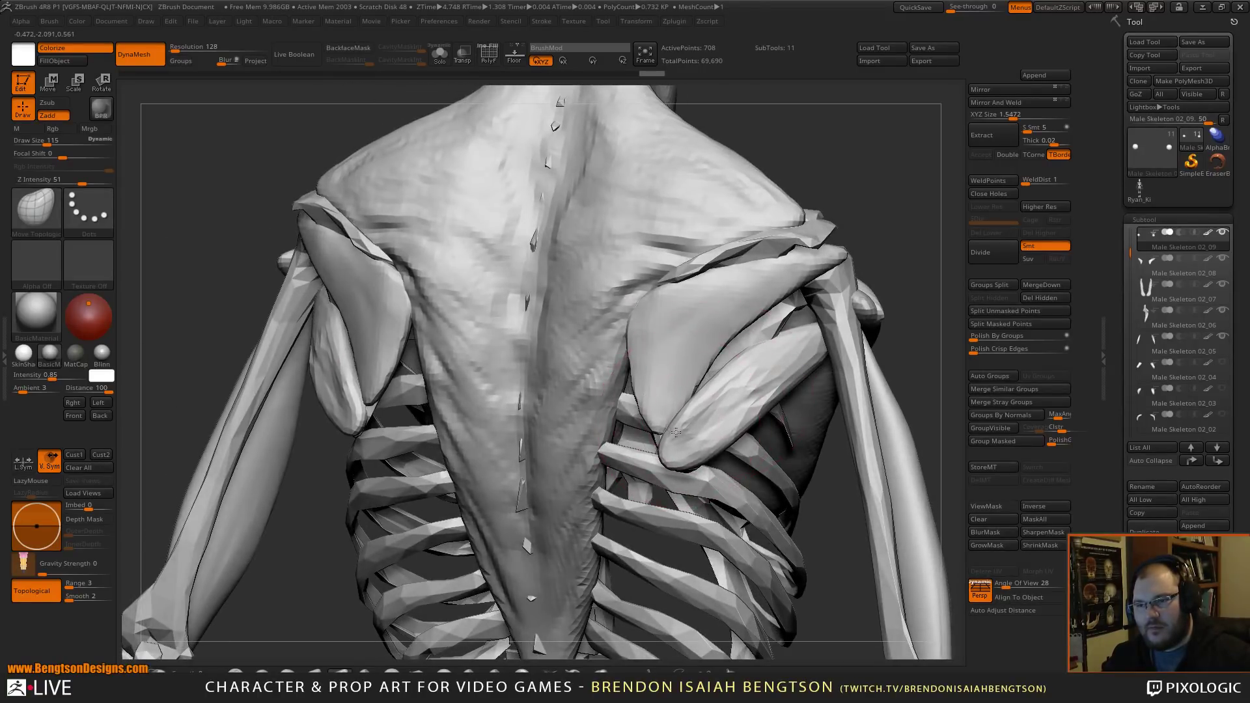
left_click_drag(781, 325, 677, 435)
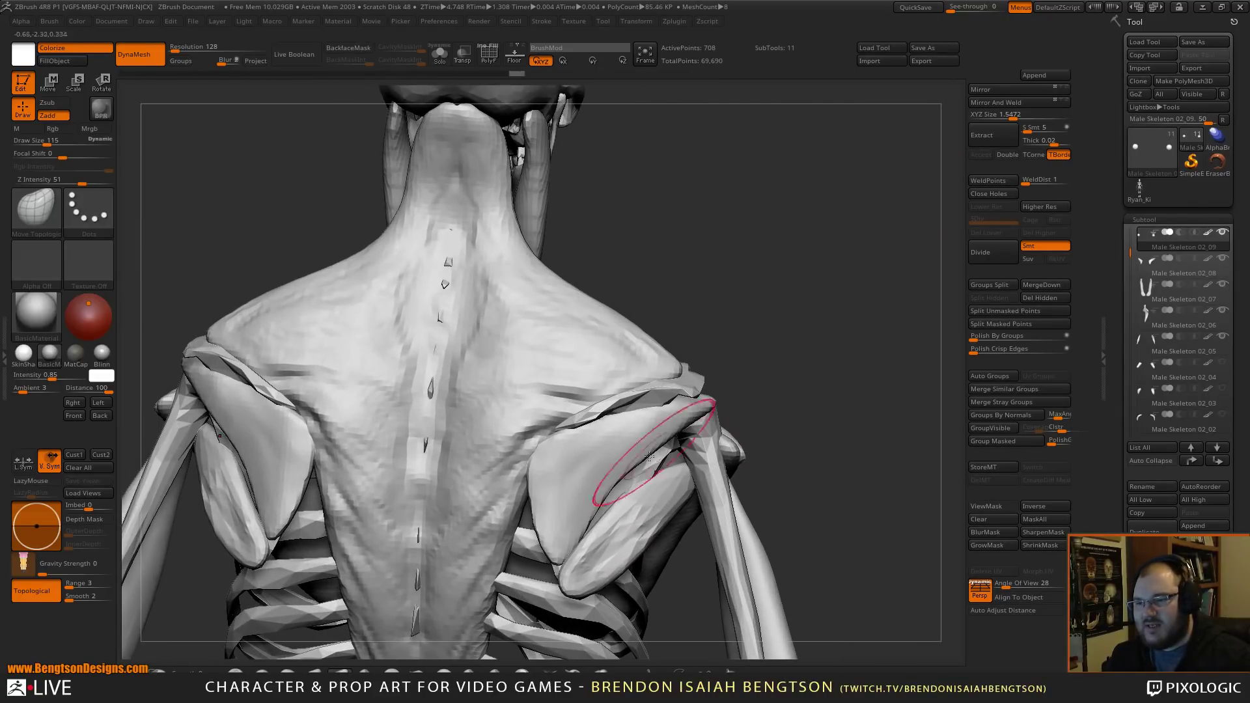
left_click_drag(795, 368, 659, 360)
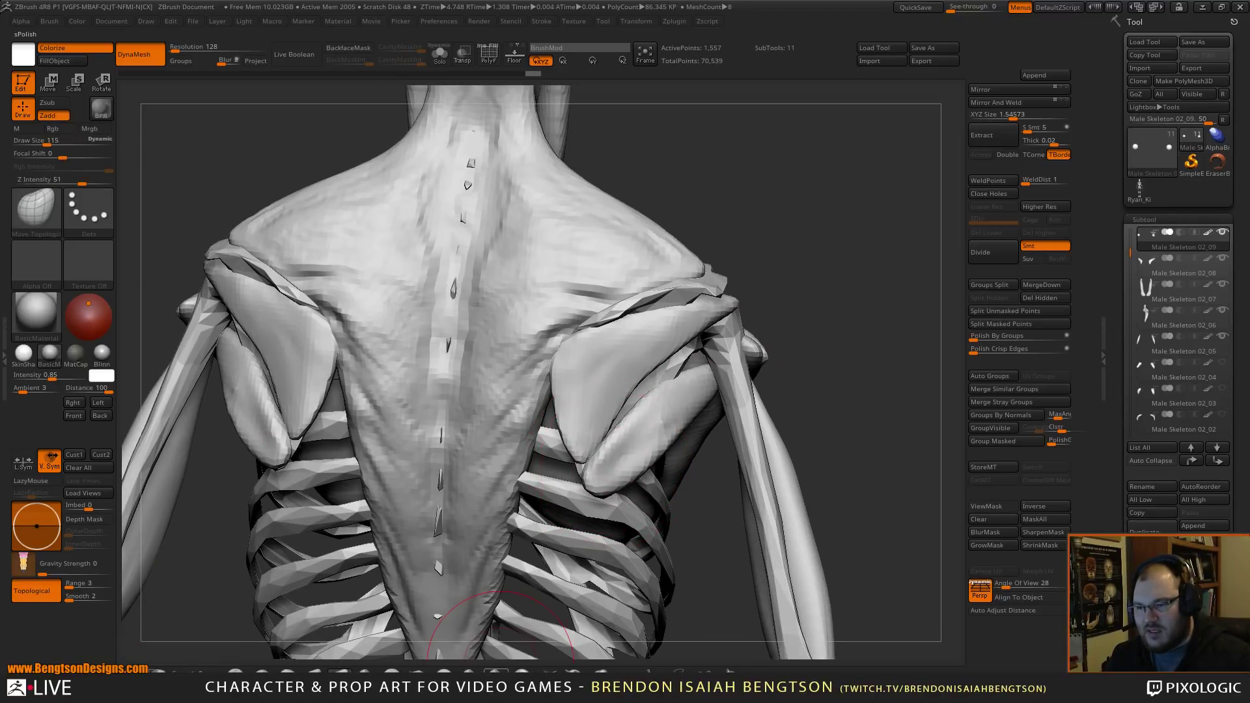
- Flatten the surface of the lower scapula-to-humerus muscles with the Flatten brush at Z intensity 13
key("b")
key("f")
key("l")
left_click_drag(625, 459, 709, 388)
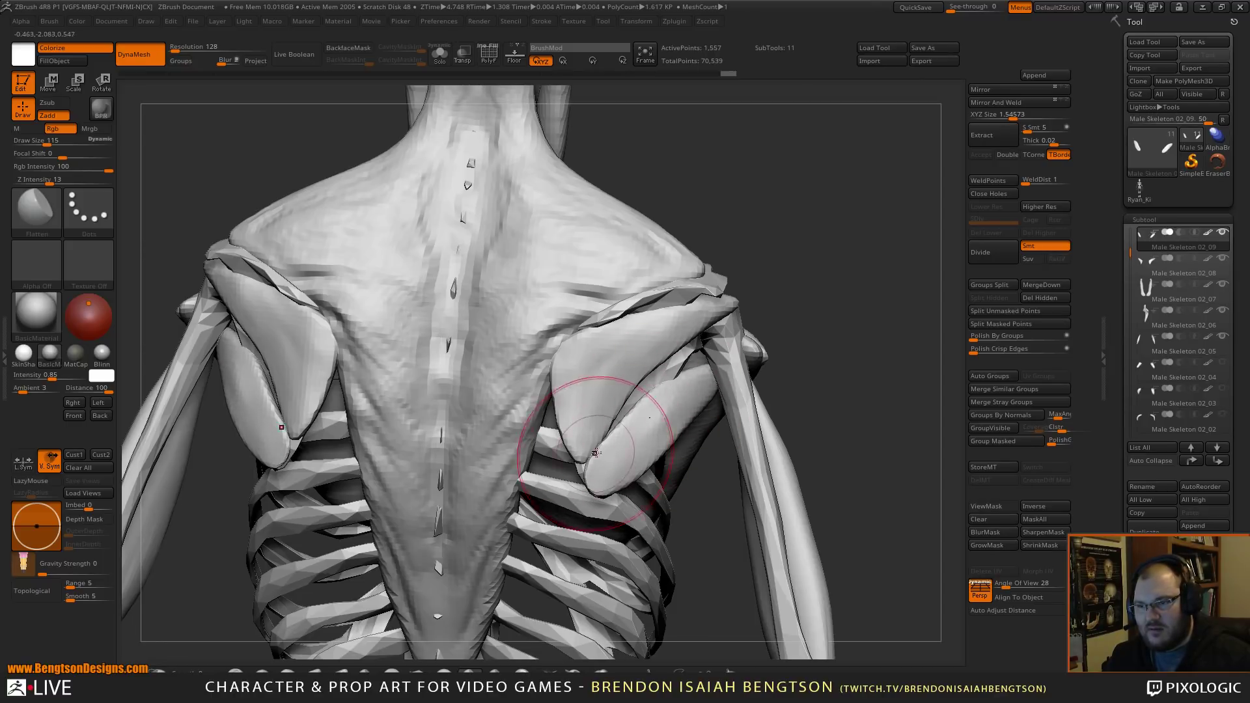
- Refine the lower muscles' edge against the scapula muscles using the Move Topological brush at draw size 43
key("b")
key("m")
key("t")
key("space")
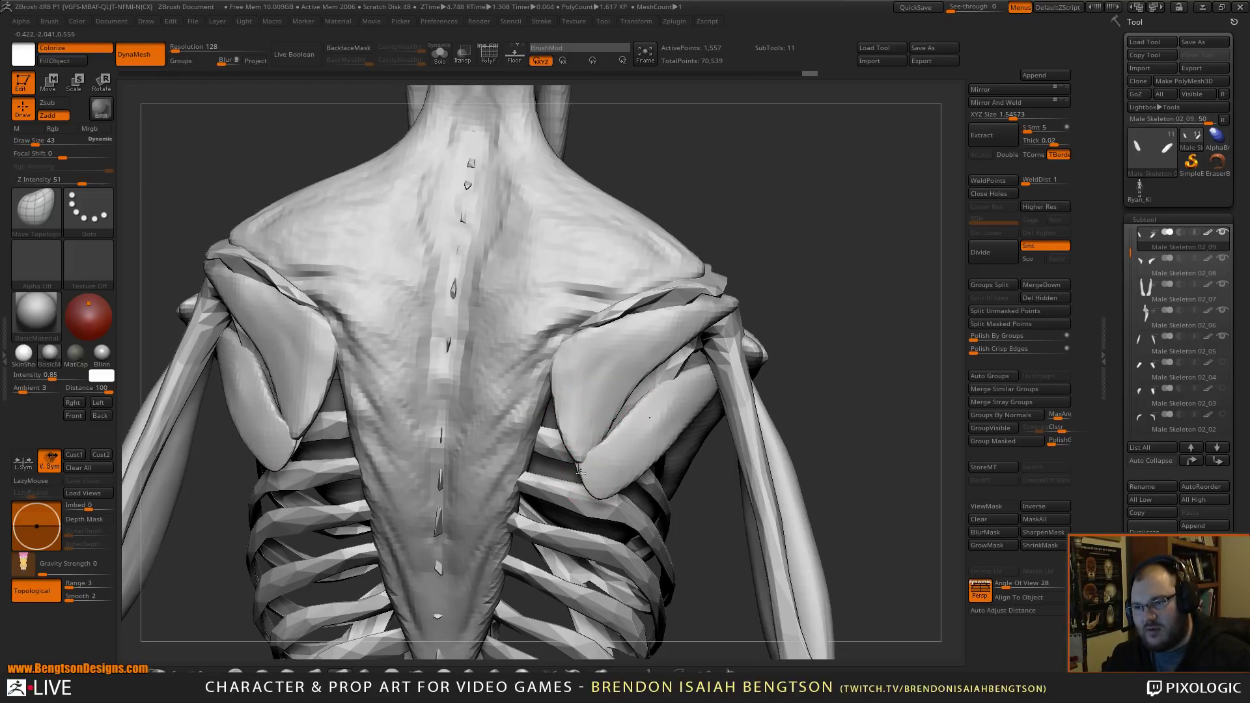
mouse_move(579, 464)
left_mouse_down()
mouse_move(606, 383)
mouse_move(598, 436)
mouse_move(618, 406)
left_mouse_up()
- Adjust the inner and lower edges of the muscles covering the scapulae with the Move Topological brush at draw size 58
left_click(581, 441, "alt")
key("space")
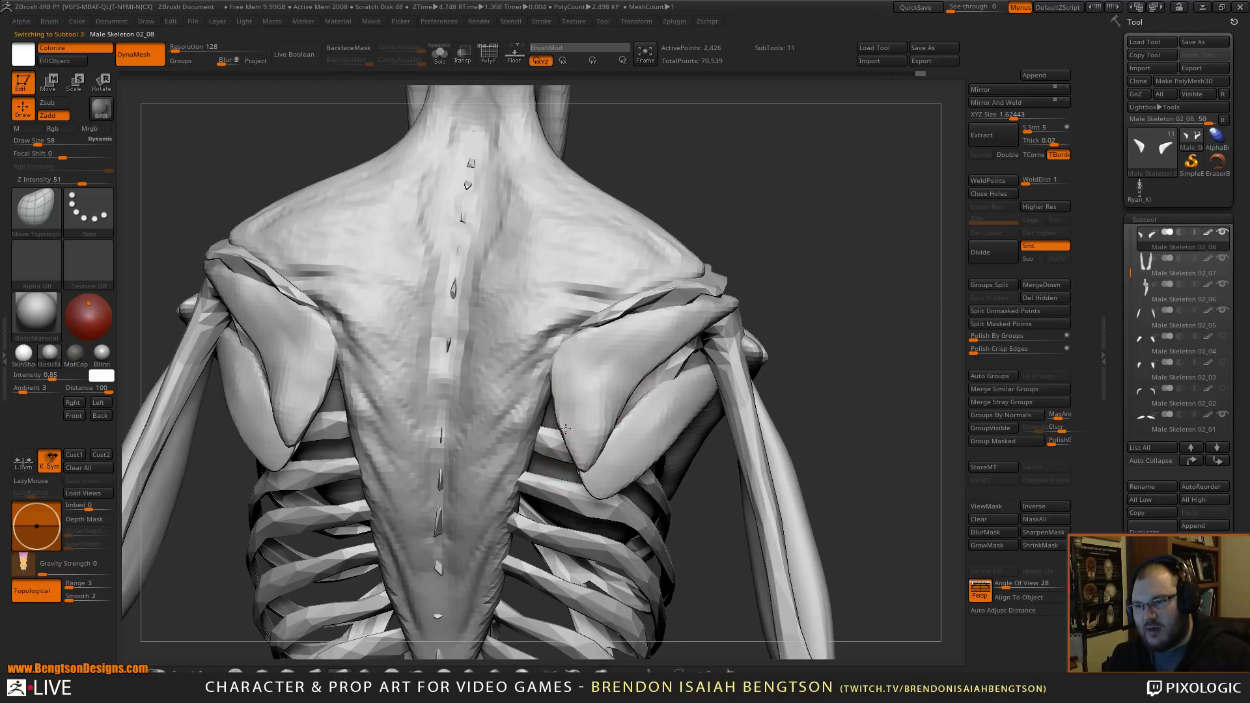
left_click_drag(553, 388, 556, 392)
left_click_drag(573, 444, 570, 448)
mouse_move(866, 452)
left_mouse_down("alt")
mouse_move(854, 327)
mouse_move(864, 439)
mouse_move(603, 495)
left_mouse_up("alt")
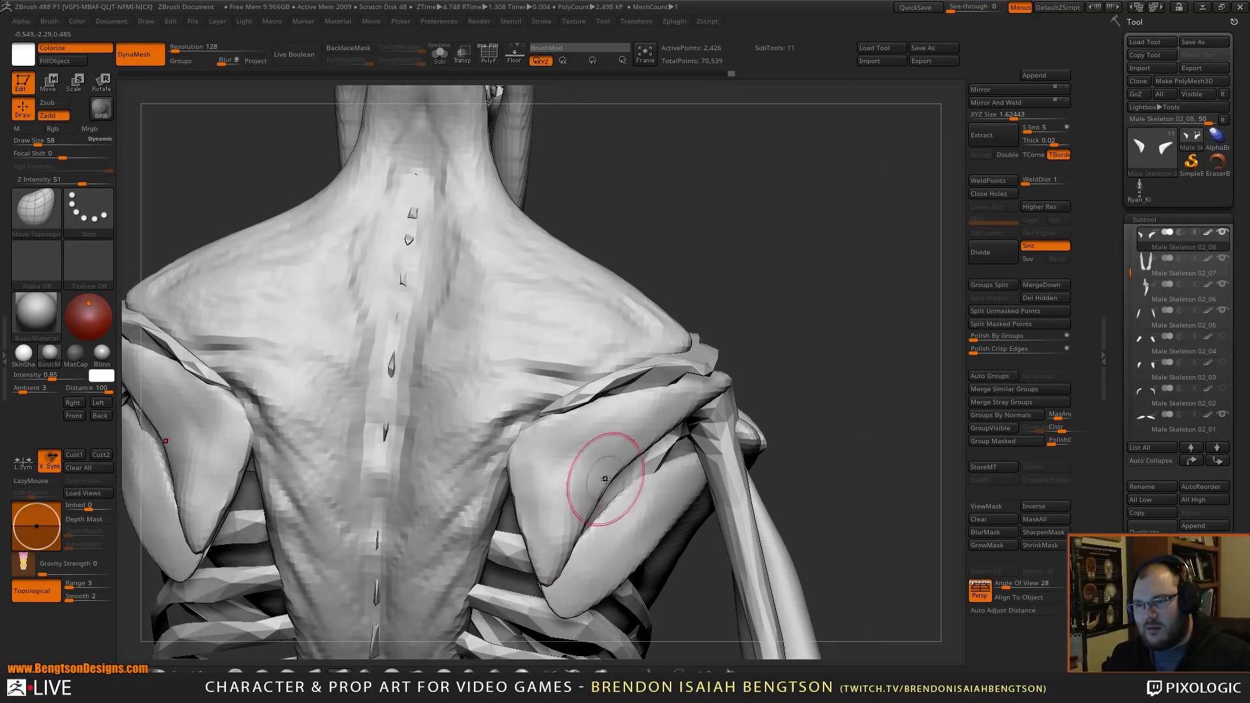
mouse_move(836, 370)
left_mouse_down("alt")
mouse_move(836, 417)
mouse_move(692, 390)
mouse_move(636, 505)
mouse_move(747, 363)
mouse_move(662, 485)
mouse_move(716, 443)
mouse_move(788, 336)
mouse_move(828, 354)
mouse_move(848, 340)
mouse_move(816, 319)
mouse_move(814, 238)
mouse_move(810, 275)
left_mouse_up("alt")
- Insert symmetrical Sphere 32 primitives between the two scapula muscles on the skeleton and split them into their own DynaMesh subtool
left_click(658, 476, "alt")
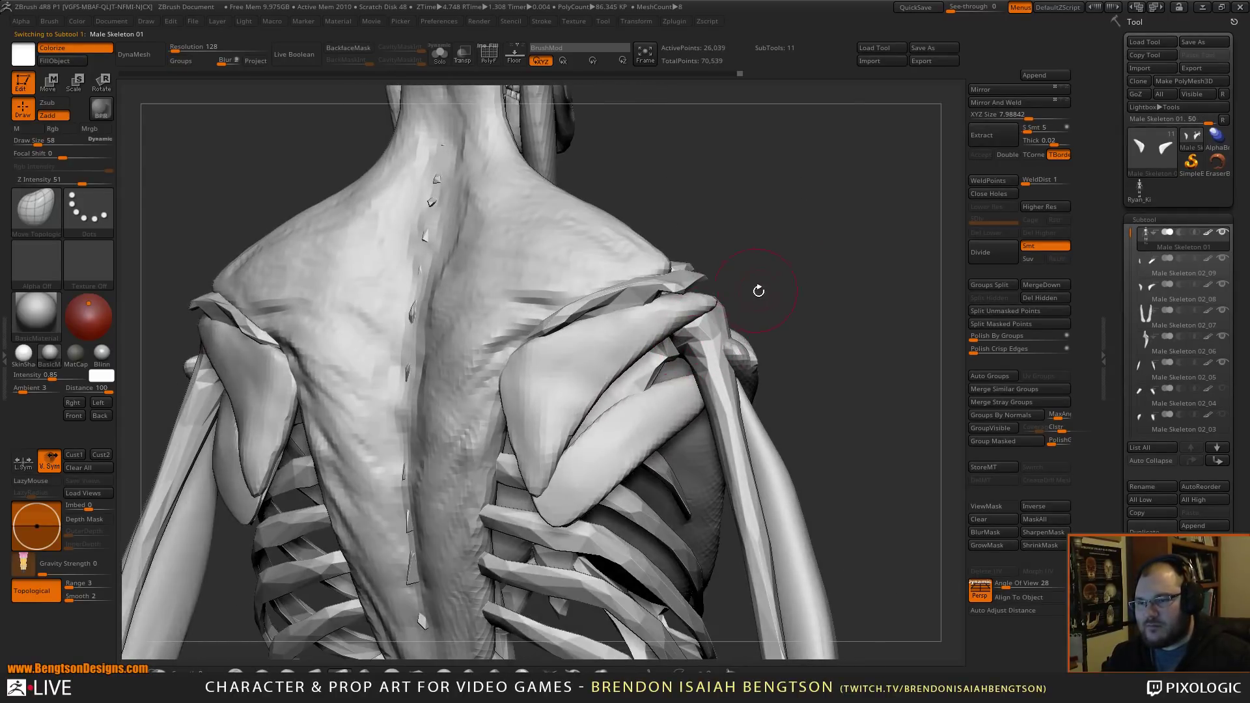
key("b")
key("i")
left_click(215, 539)
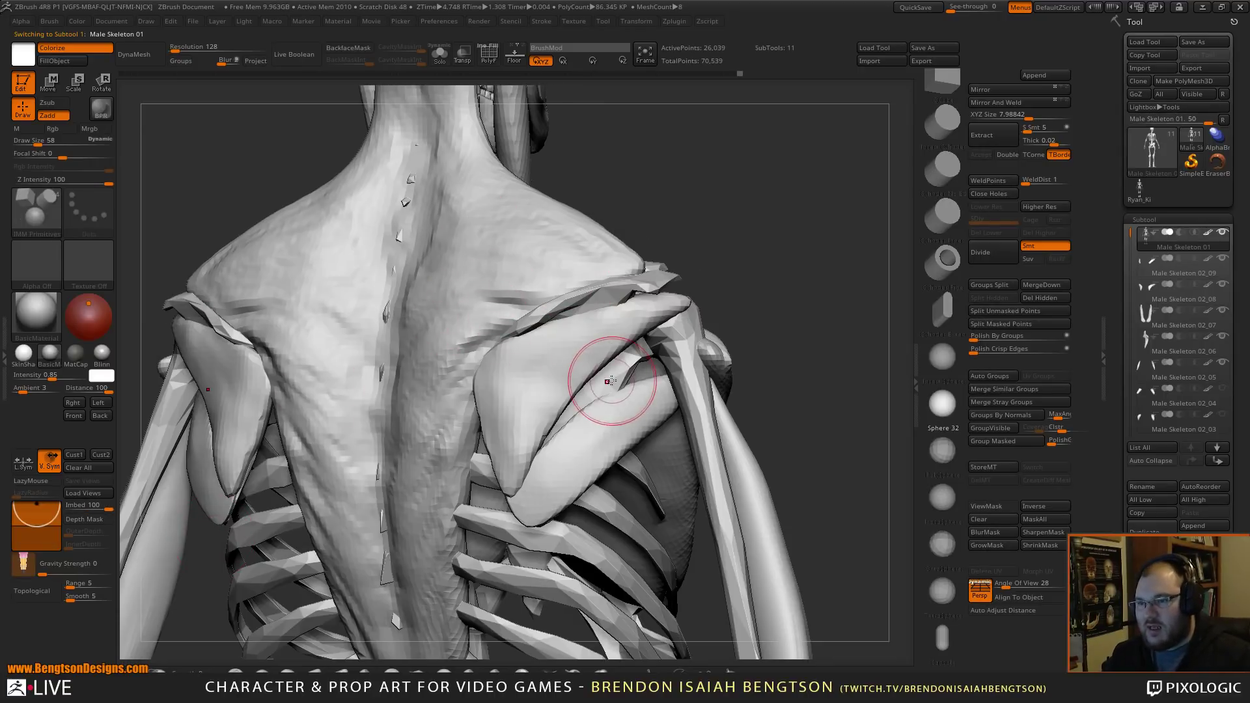
left_click_drag(610, 392, 616, 417)
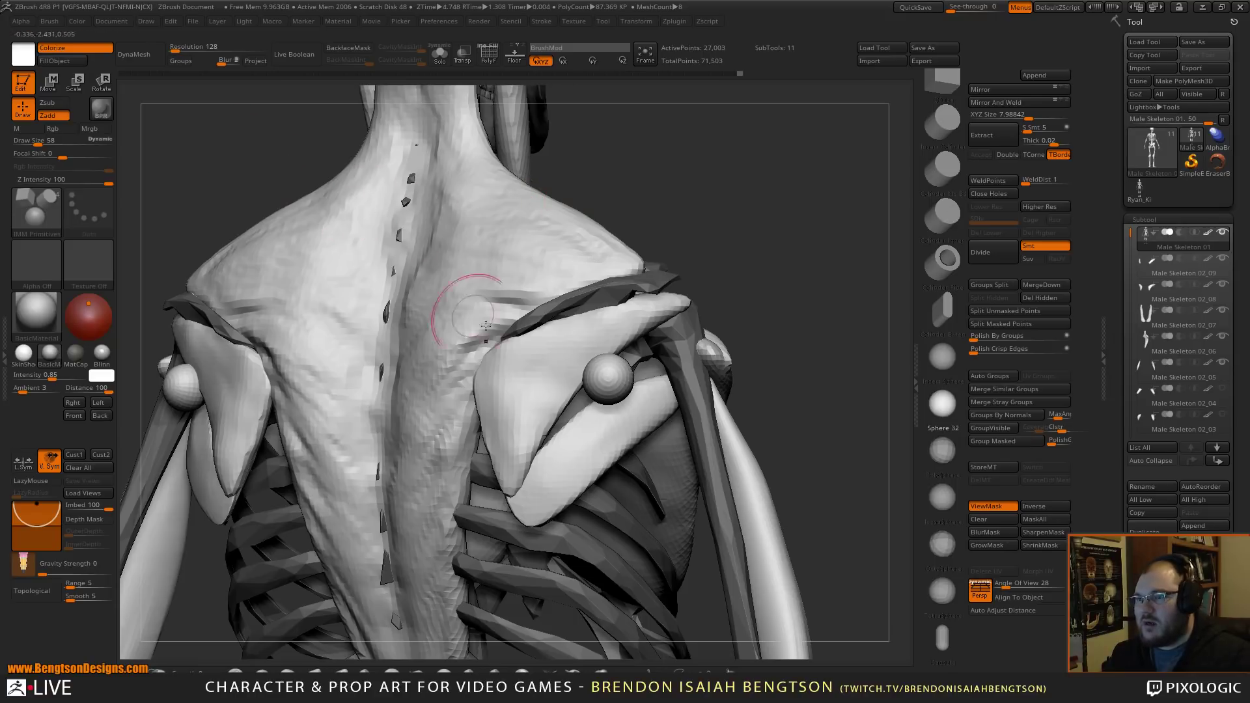
left_click(990, 311)
left_click(599, 378, "alt")
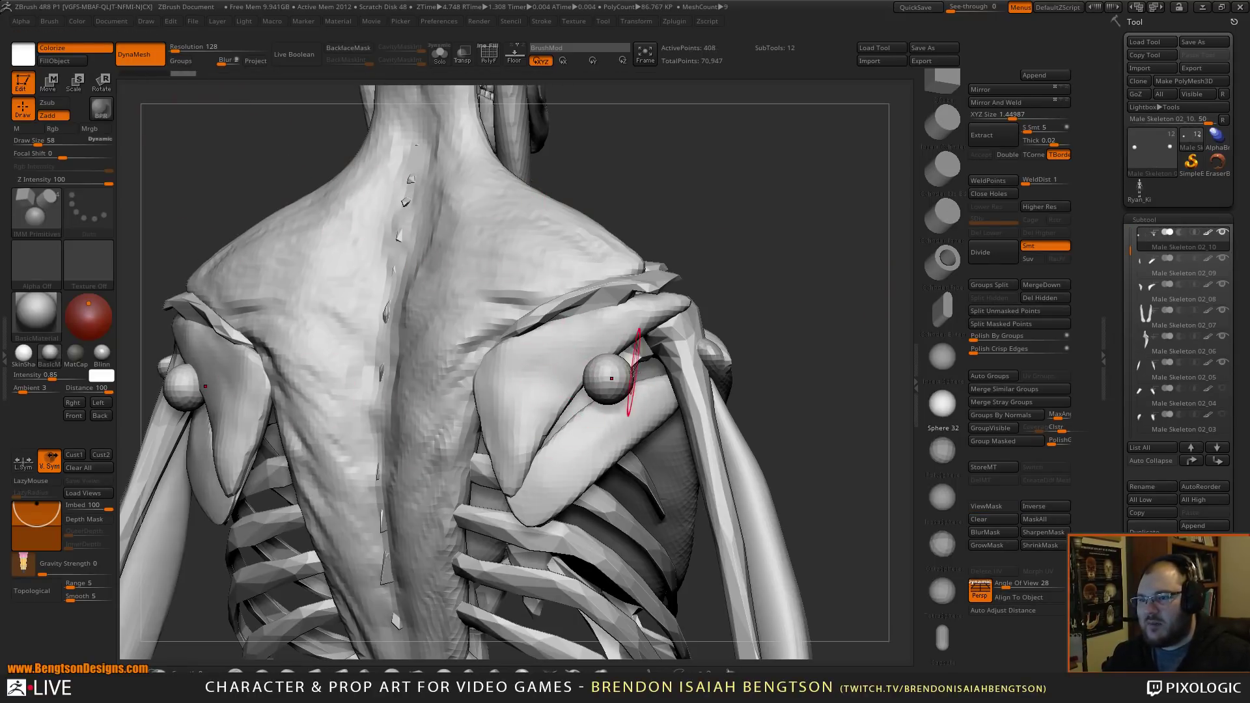
- Stretch the new spheres toward the humerus with the Move Topological brush at draw size 73 and focal shift -7
key("b")
key("m")
key("t")
key("space")
left_click(637, 372)
left_click_drag(638, 372, 623, 363)
right_click_drag(612, 368, 655, 372)
left_click_drag(644, 370, 753, 336)
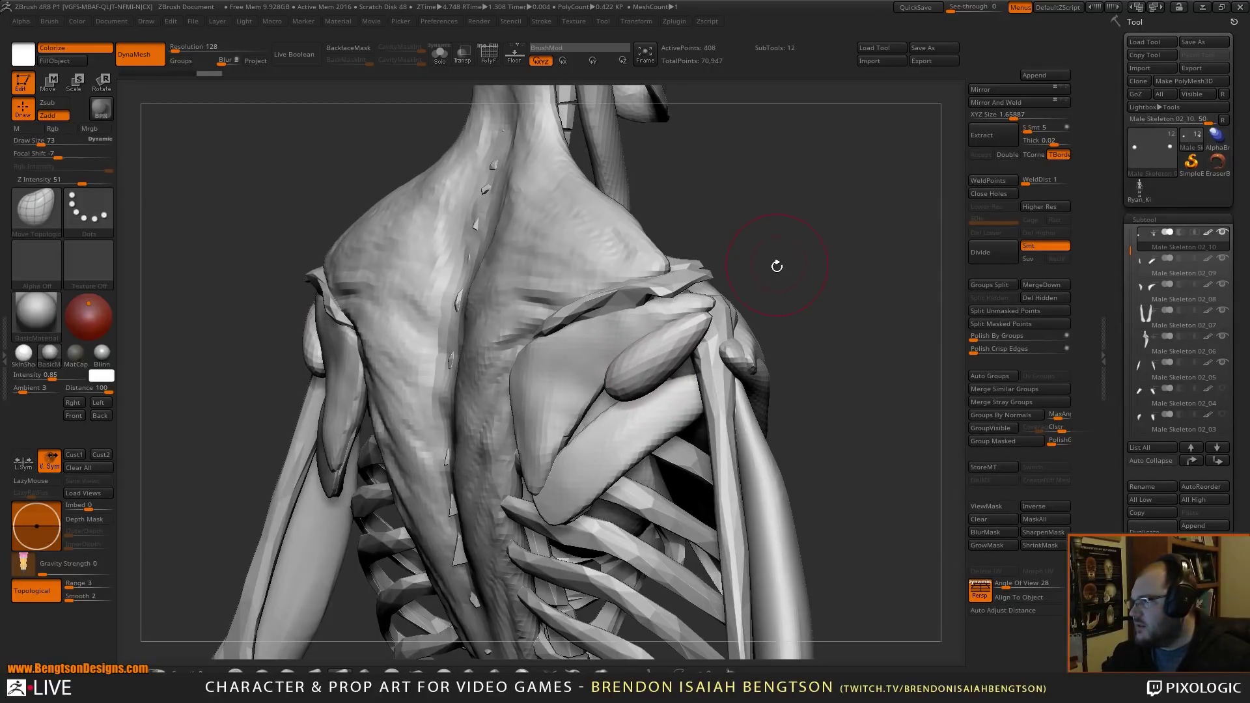
mouse_move(712, 312)
left_mouse_down()
mouse_move(713, 347)
mouse_move(669, 328)
mouse_move(662, 339)
left_mouse_up()
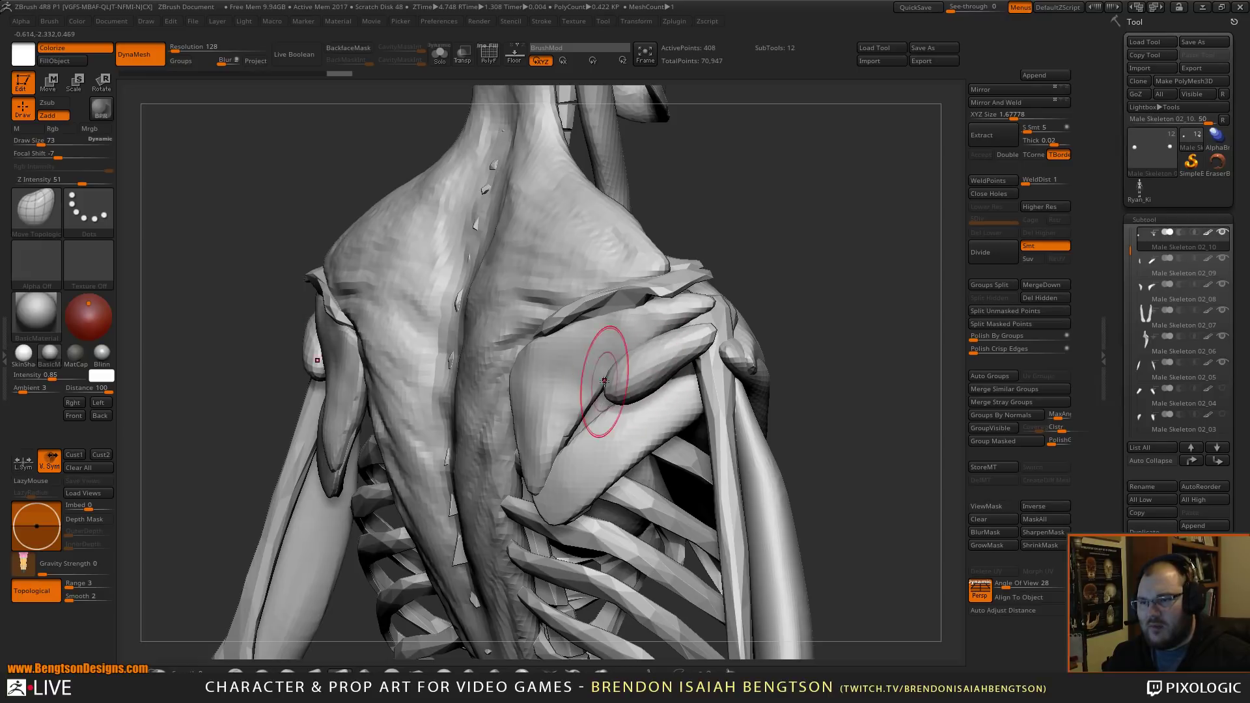
- Extend the new muscles' inner ends along the scapula edge into the gap between their neighbours, and re-DynaMesh them
left_click_drag(768, 258, 790, 287)
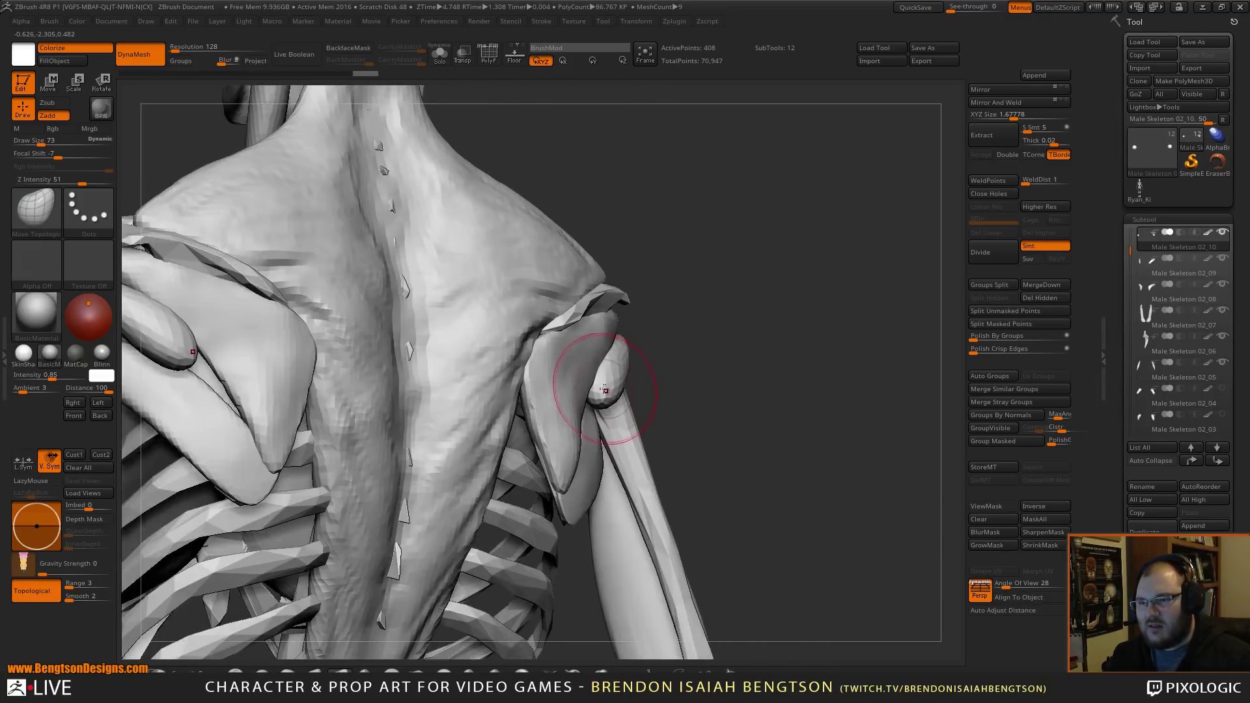
left_click_drag(770, 298, 608, 374)
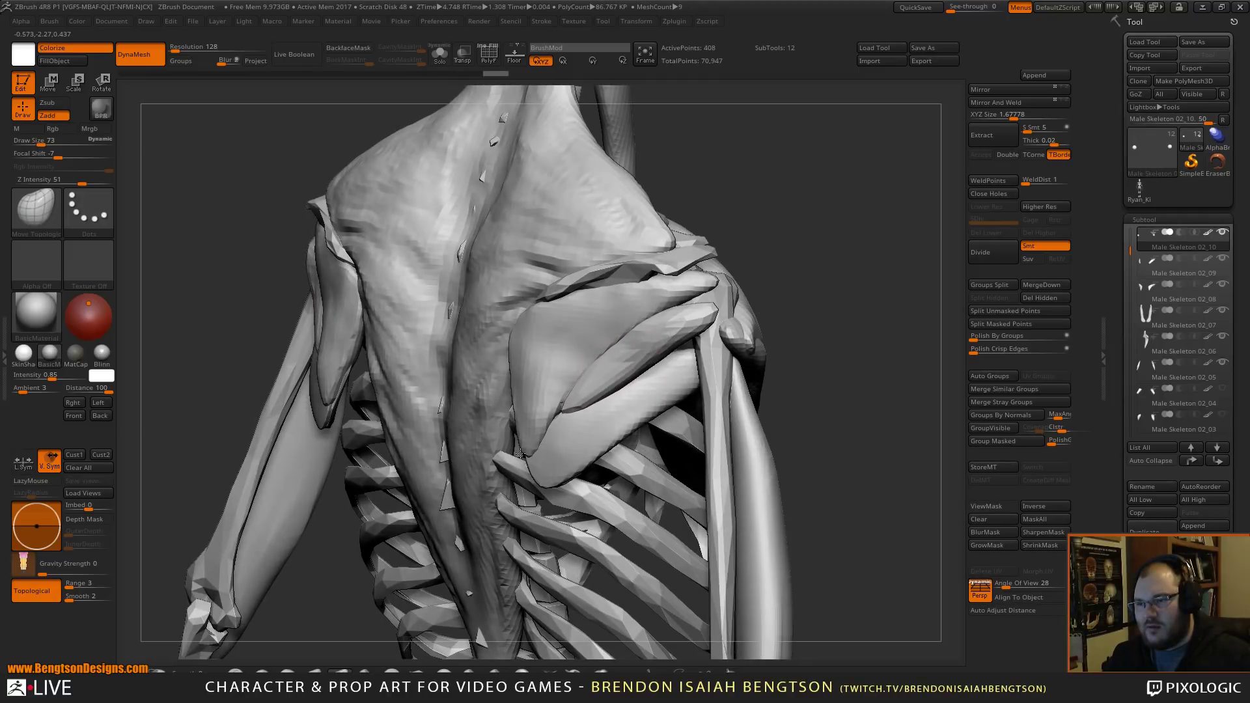
left_click_drag(809, 232, 859, 265)
left_click_drag(581, 466, 631, 439)
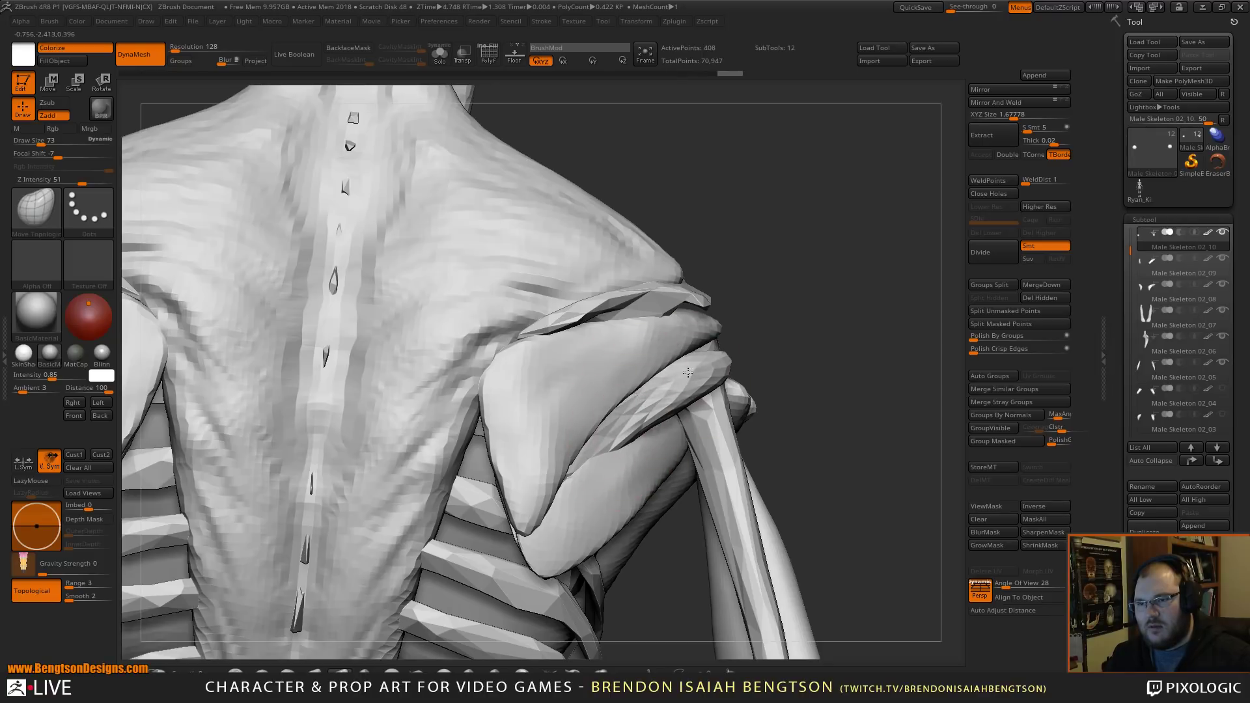
mouse_move(785, 277)
left_mouse_down()
mouse_move(803, 282)
mouse_move(774, 233)
mouse_move(801, 274)
left_mouse_up()
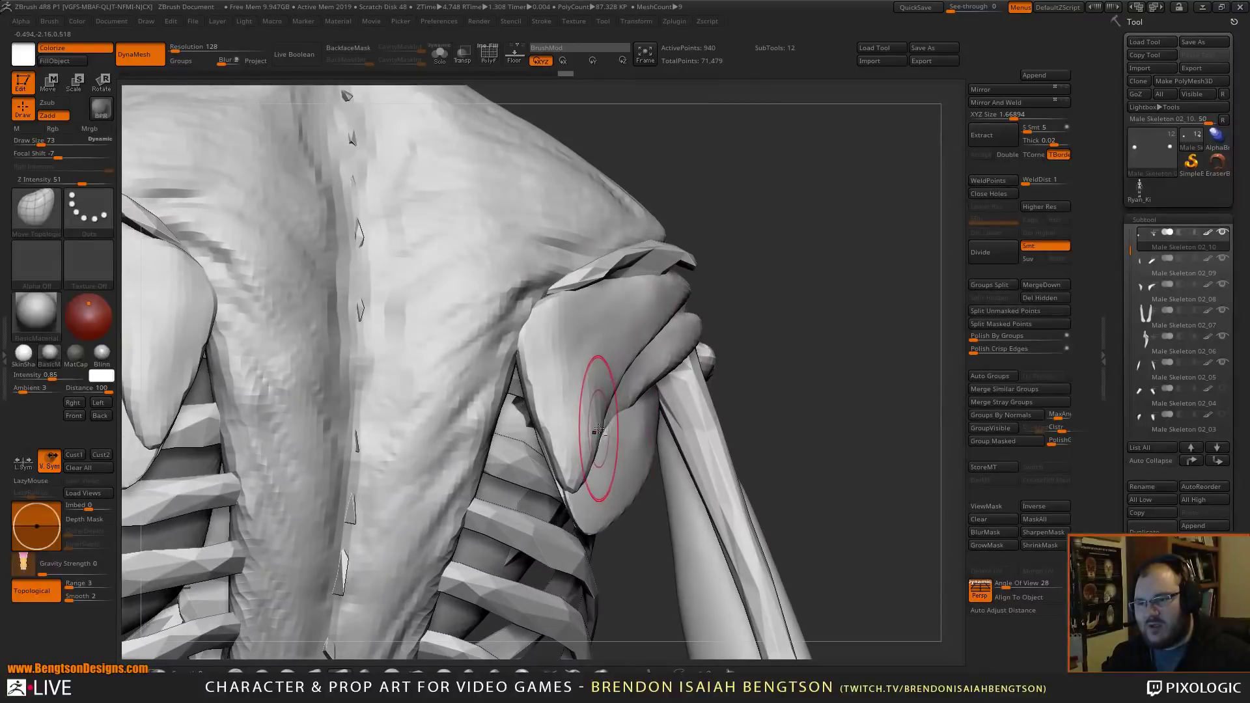
- Refine the middle muscles' contour and pull their outer ends onto the top of the humerus
mouse_move(814, 365)
left_mouse_down()
mouse_move(774, 351)
mouse_move(778, 371)
left_mouse_up()
left_click_drag(552, 435, 540, 434)
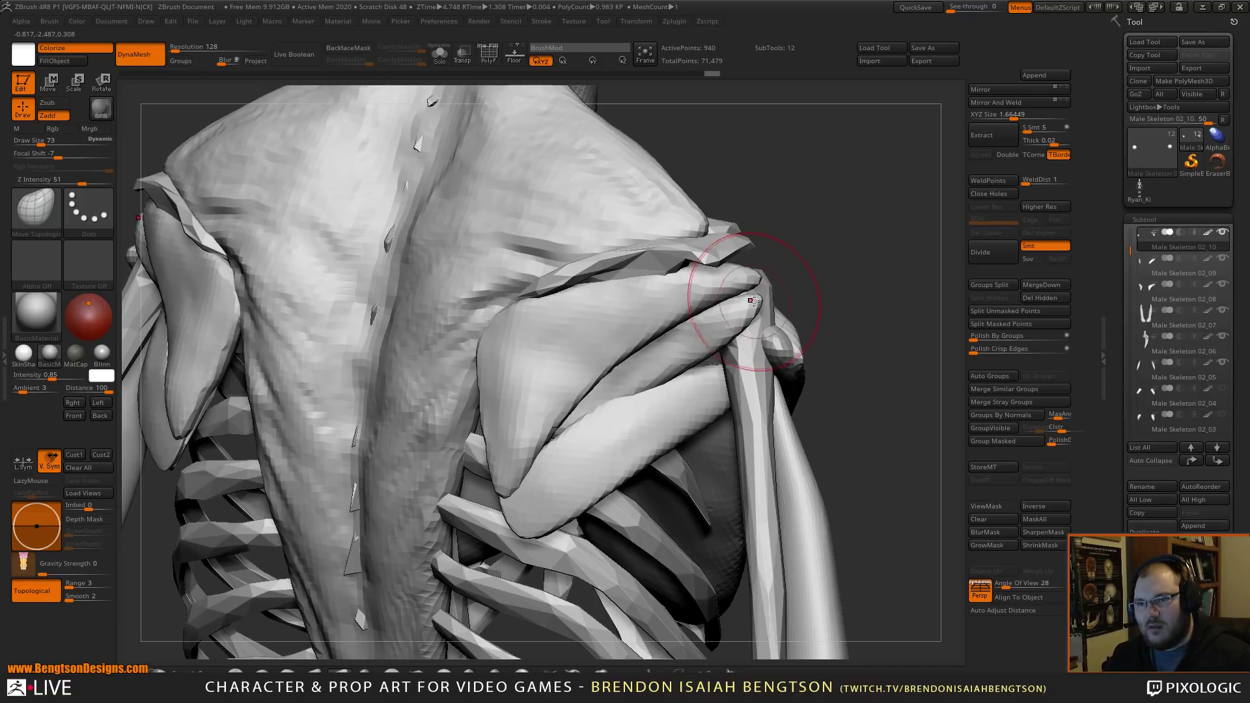
left_click_drag(760, 308, 763, 306)
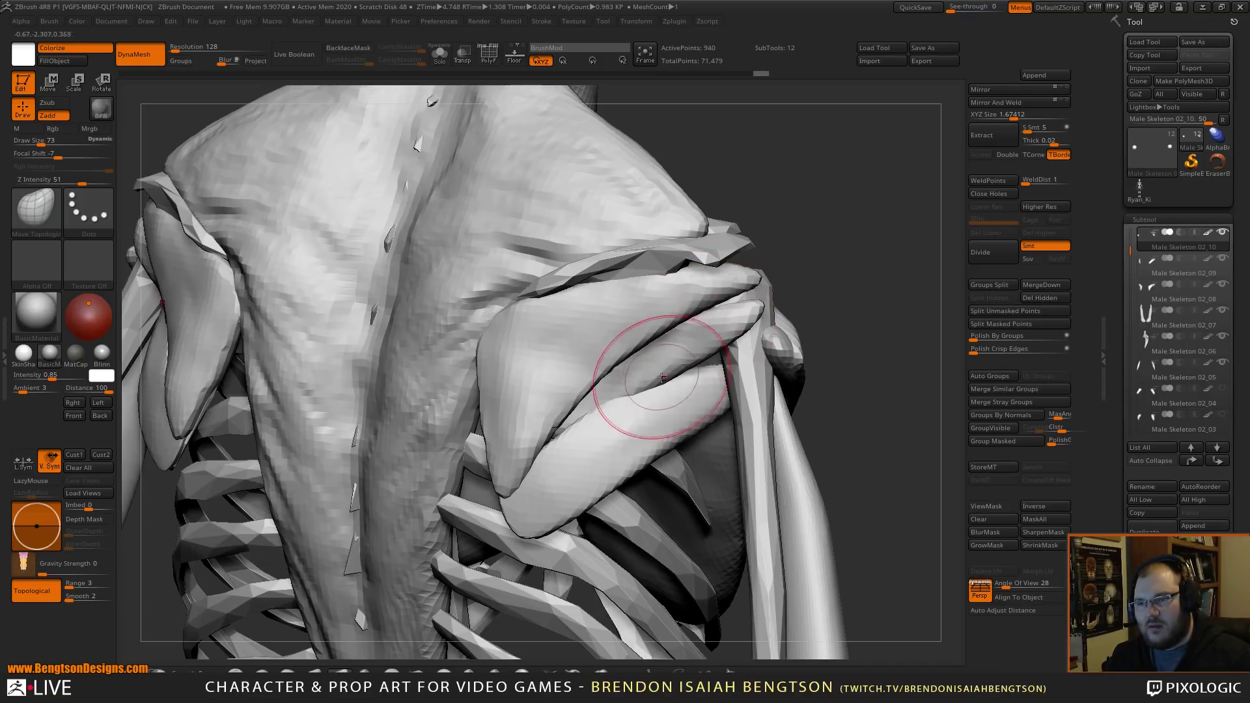
- Fit the middle scapula muscle against the lower muscle and tighten the seams between them, ending on the main scapula muscle's subtool
left_click(711, 340, "alt")
mouse_move(879, 262)
left_mouse_down()
mouse_move(819, 245)
mouse_move(842, 229)
mouse_move(824, 216)
mouse_move(819, 168)
mouse_move(829, 299)
mouse_move(724, 312)
mouse_move(800, 339)
mouse_move(835, 416)
mouse_move(843, 358)
mouse_move(917, 292)
mouse_move(857, 264)
left_mouse_up()
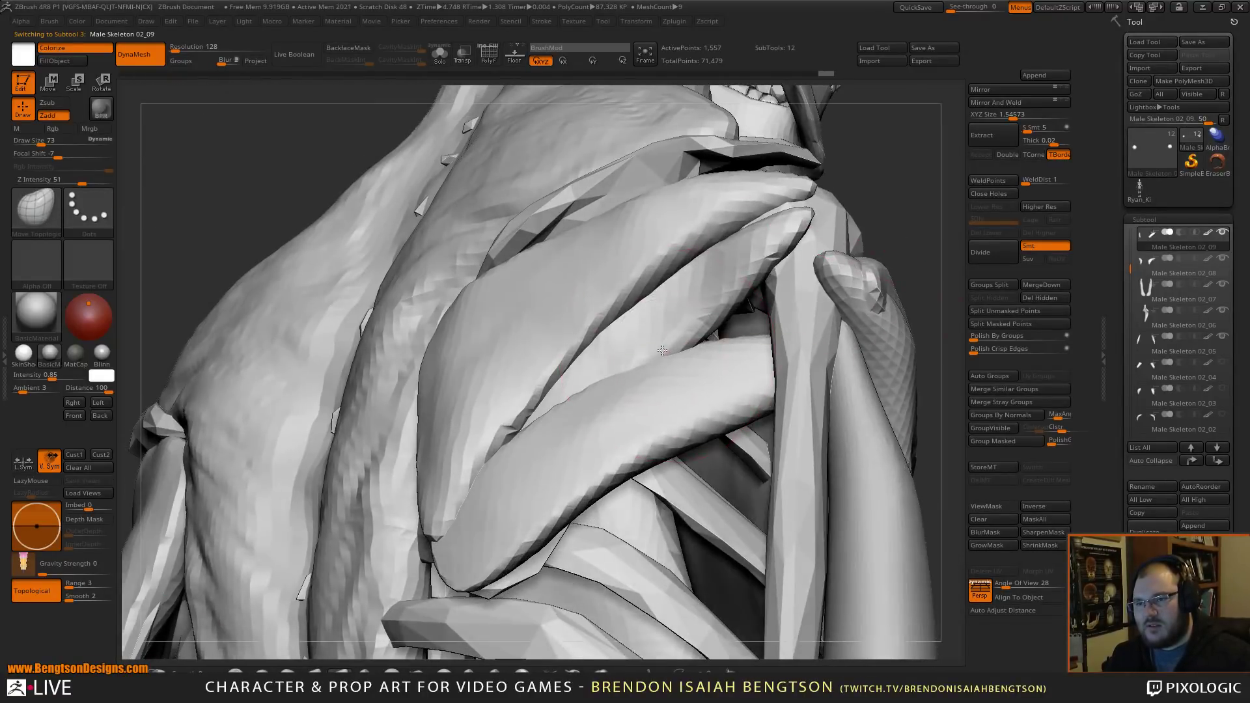
mouse_move(873, 163)
left_mouse_down()
mouse_move(859, 198)
mouse_move(875, 194)
left_mouse_up()
left_click_drag(586, 379, 552, 378)
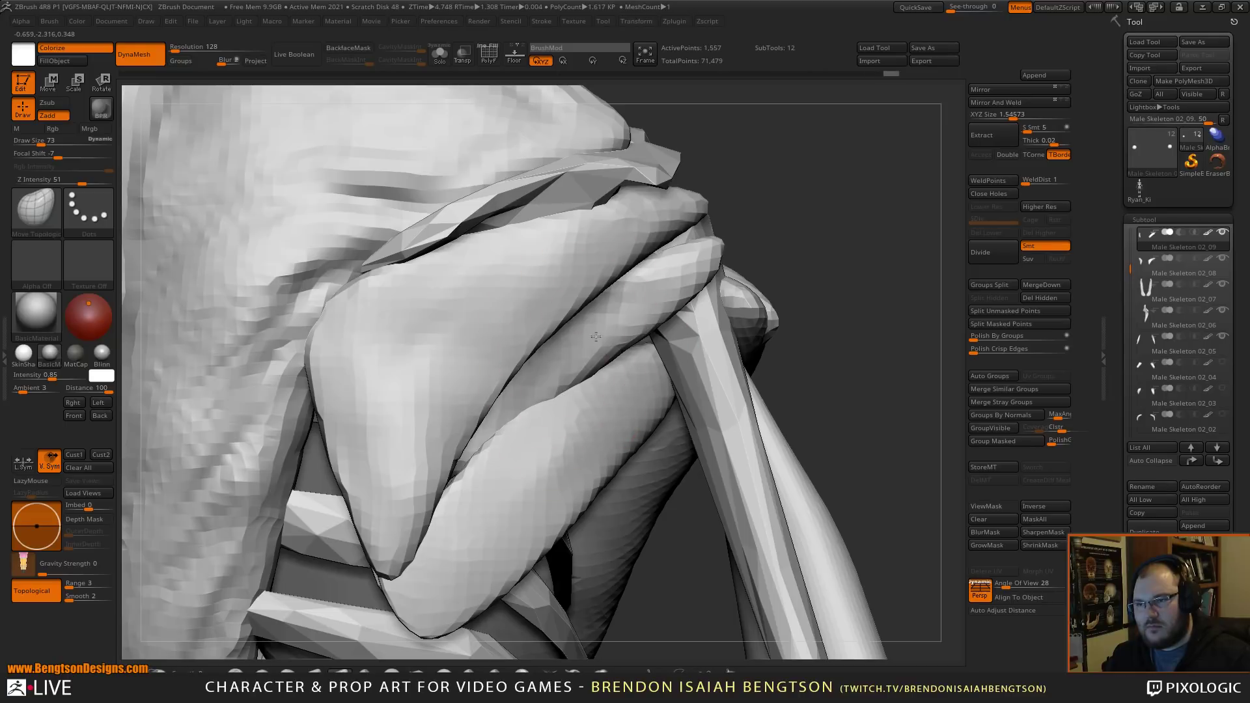
left_click(561, 382, "alt")
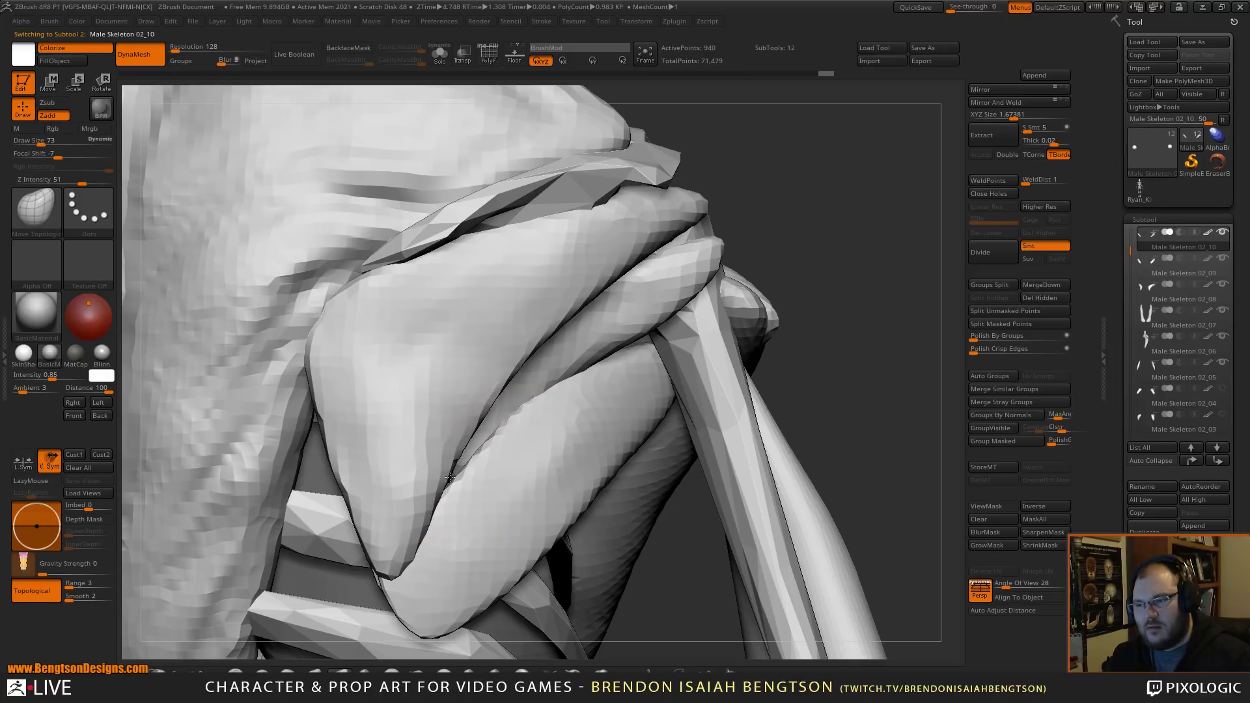
left_click(442, 416, "alt")
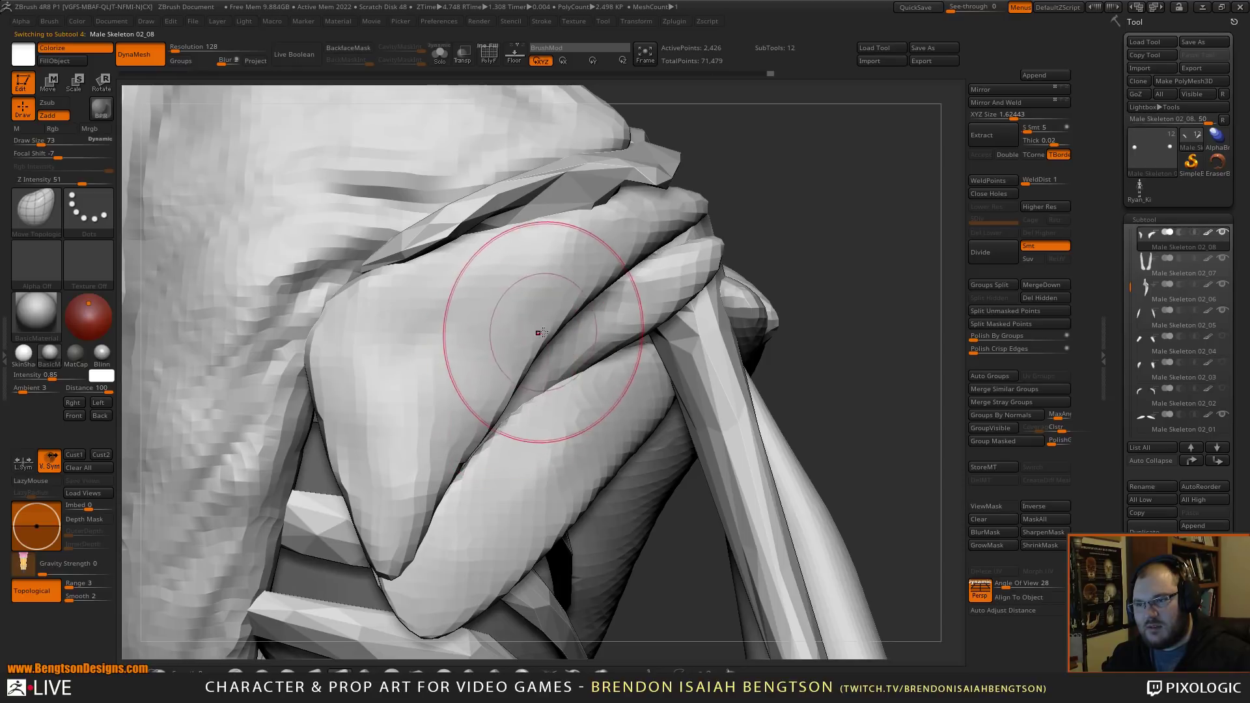
- Show the hidden shoulder muscle subtools and inspect how they overlap the scapula muscles from behind
key("f")
left_click_drag(759, 353, 914, 174)
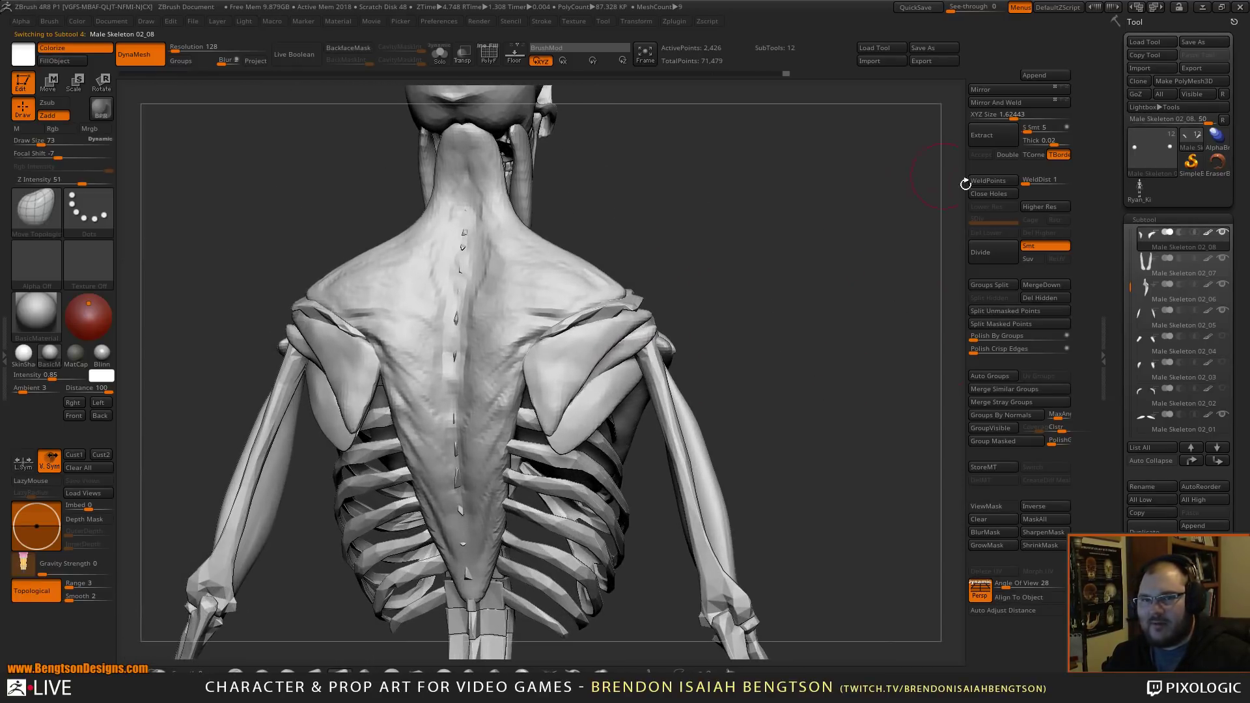
left_click(1222, 336)
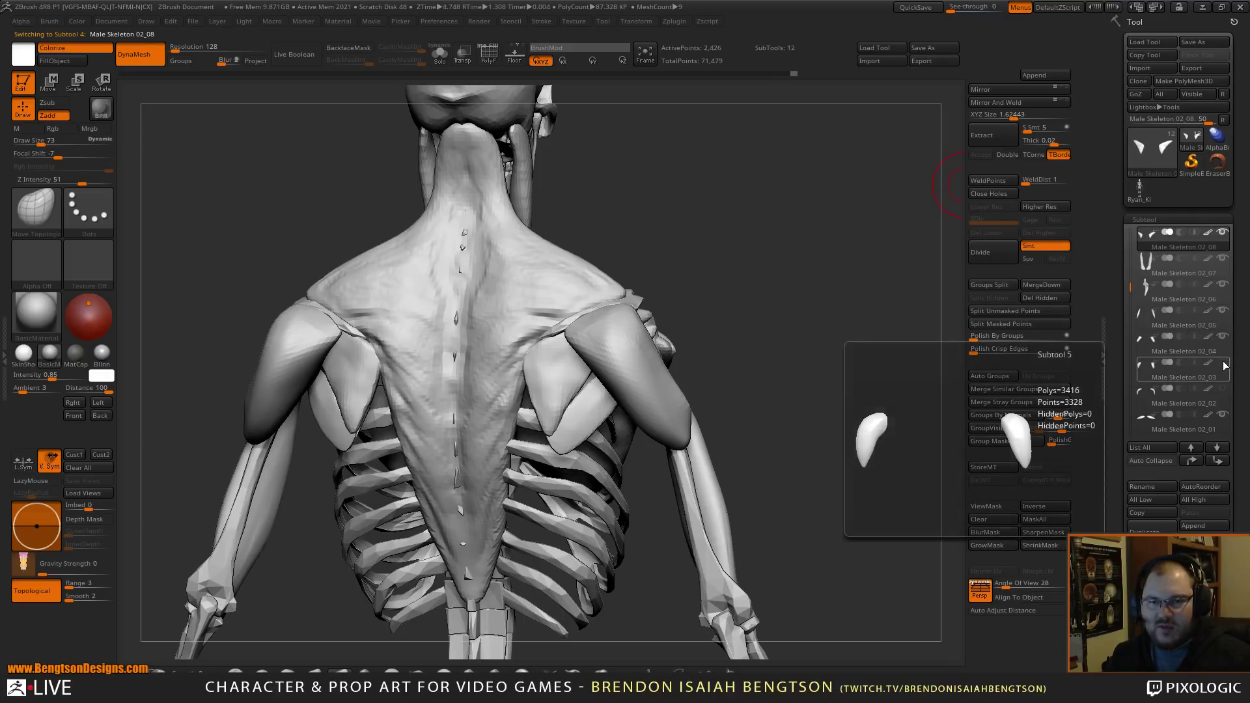
left_click(1223, 363)
left_click_drag(802, 411, 812, 541)
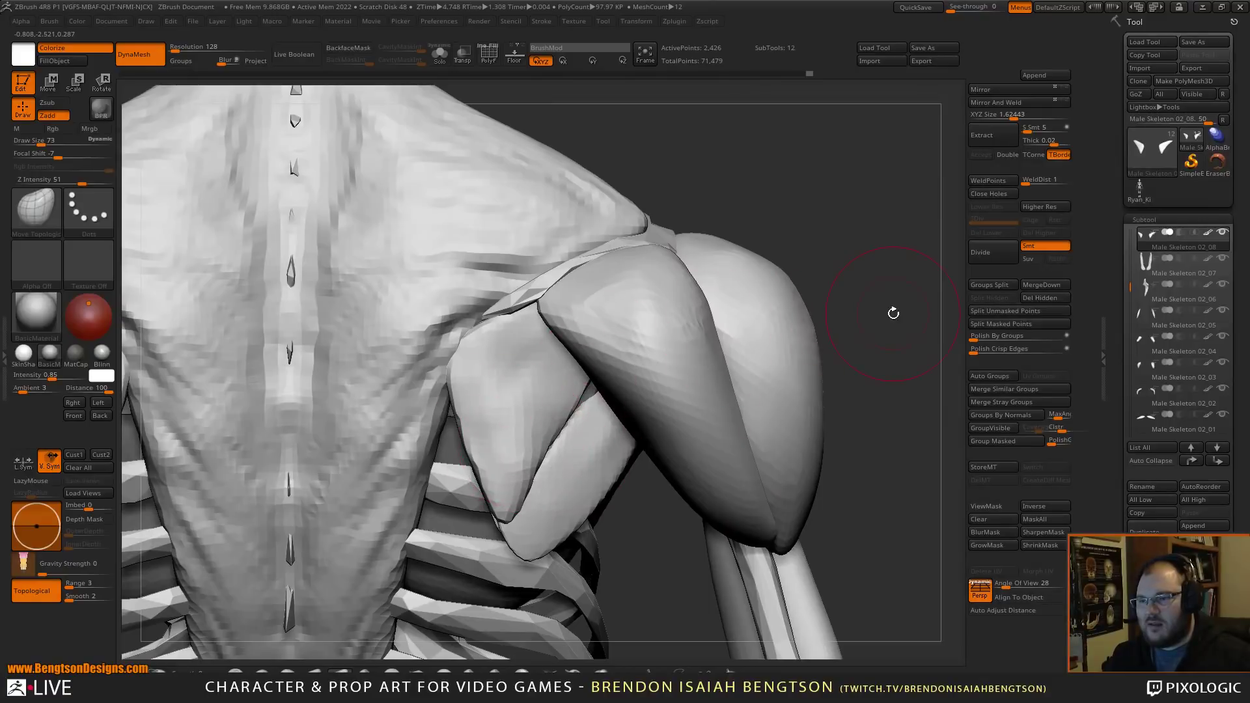
left_click_drag(887, 313, 866, 326)
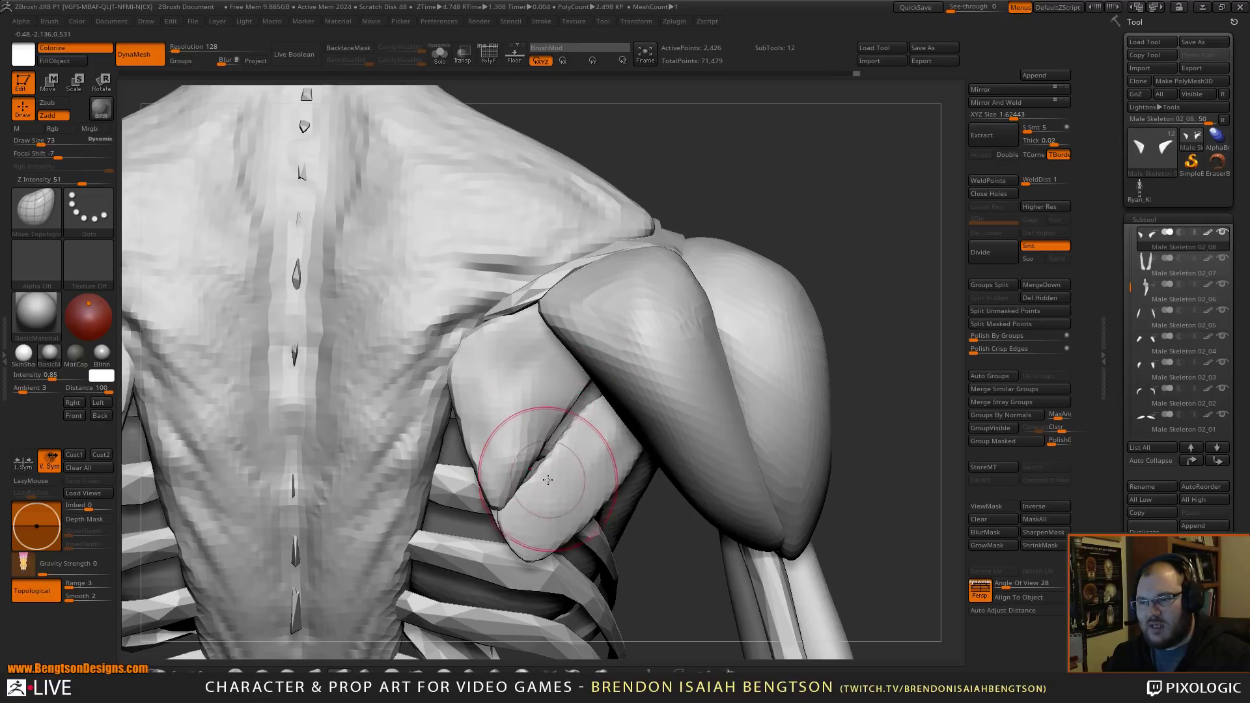
- Try to nudge the lower outer edge of the main scapula muscles with the Move Topological brush
left_click_drag(531, 487, 529, 482)
key("ctrl+z")
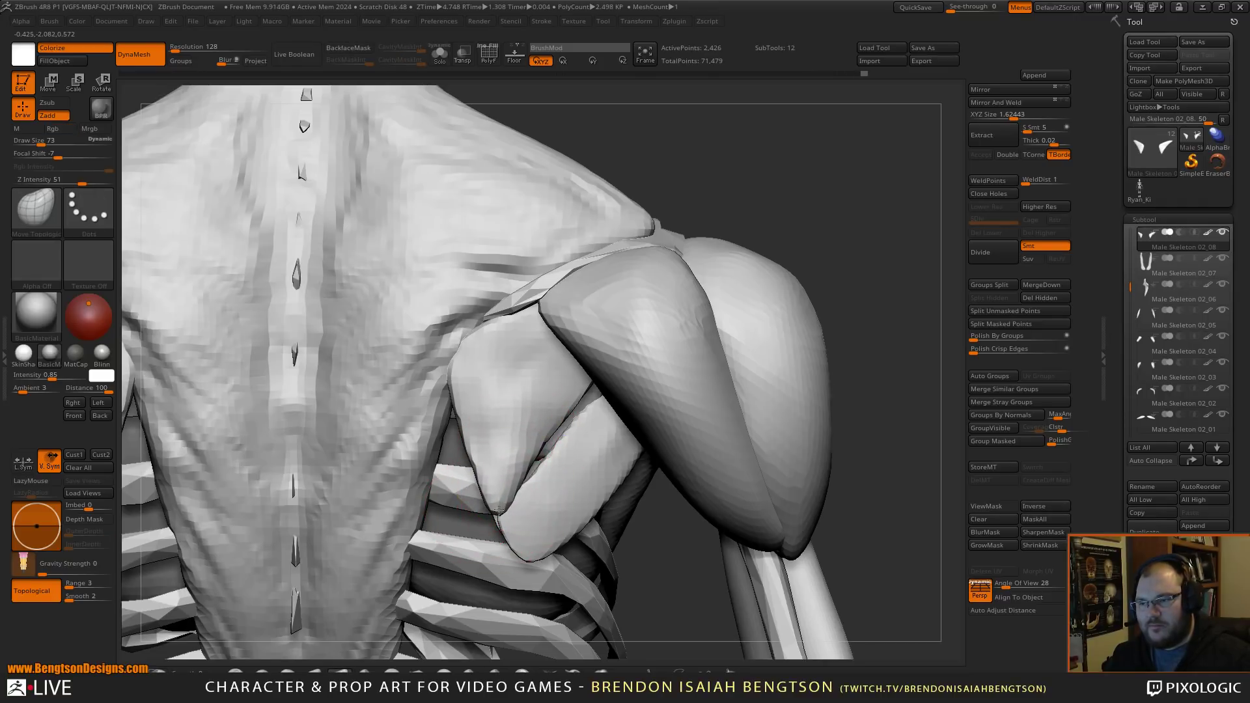
- Adjust the lower scapula muscle's contour beneath the main scapula muscle from behind, working on its own subtool
mouse_move(853, 274)
left_mouse_down()
mouse_move(867, 254)
mouse_move(850, 270)
left_mouse_up()
left_click(541, 488, "alt")
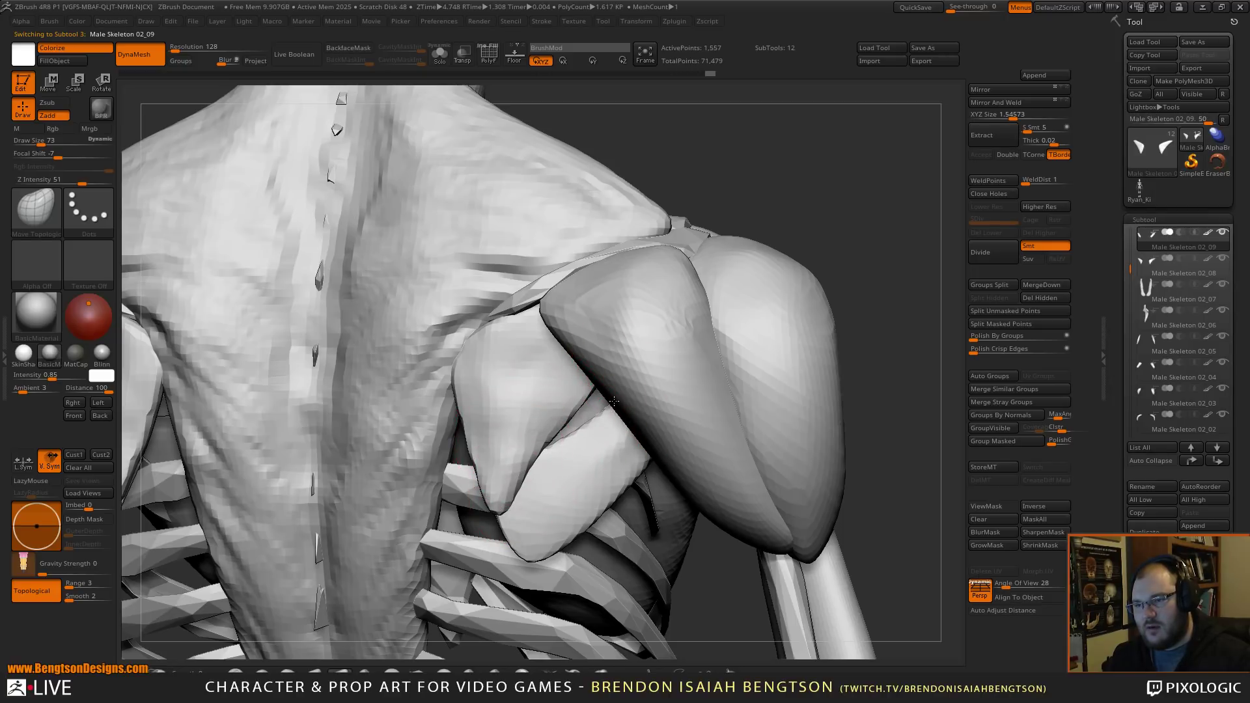
mouse_move(920, 267)
left_mouse_down("alt")
mouse_move(846, 274)
mouse_move(812, 321)
mouse_move(840, 284)
mouse_move(847, 186)
mouse_move(892, 265)
mouse_move(784, 278)
mouse_move(842, 338)
mouse_move(854, 397)
left_mouse_up("alt")
- Fit the rear deltoids over the outer ends of the scapula muscles with the Move Topological brush, reducing its draw size to 62
left_click(580, 403, "alt")
key("space")
left_click_drag(625, 333, 651, 333)
left_click_drag(781, 391, 718, 350)
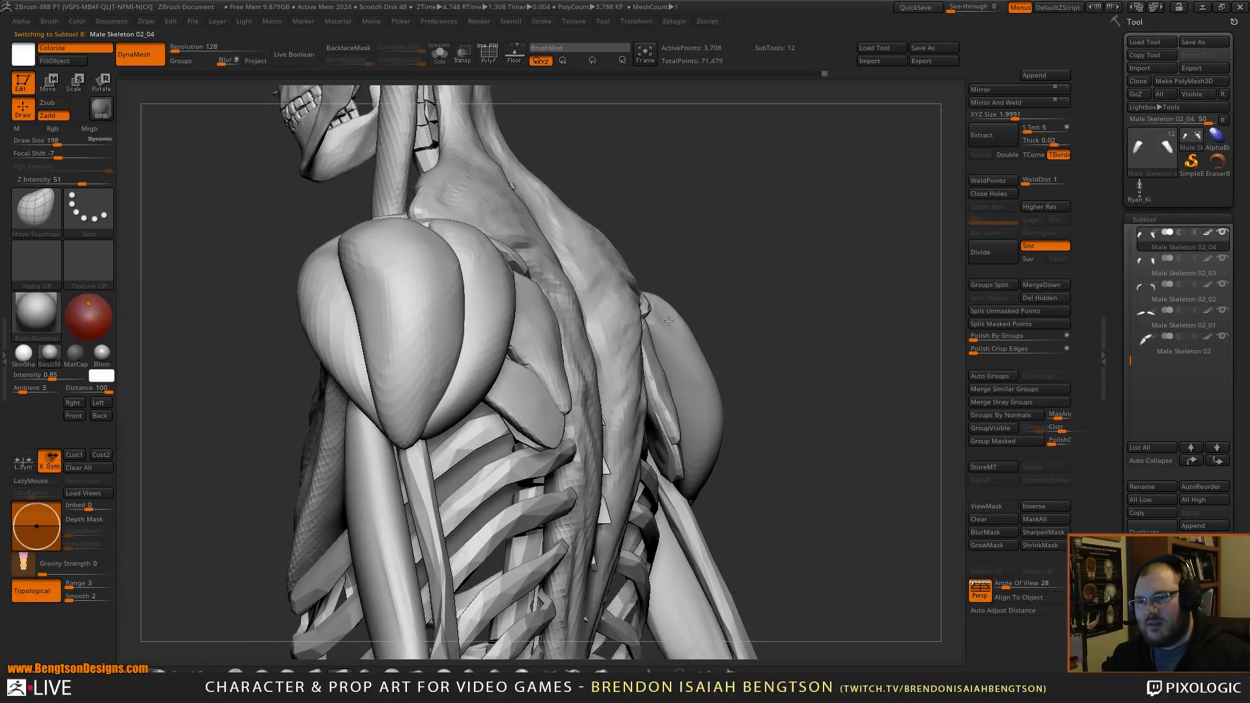
left_click_drag(789, 345, 819, 134)
mouse_move(851, 330)
left_mouse_down("alt")
mouse_move(800, 287)
mouse_move(912, 382)
left_mouse_up("alt")
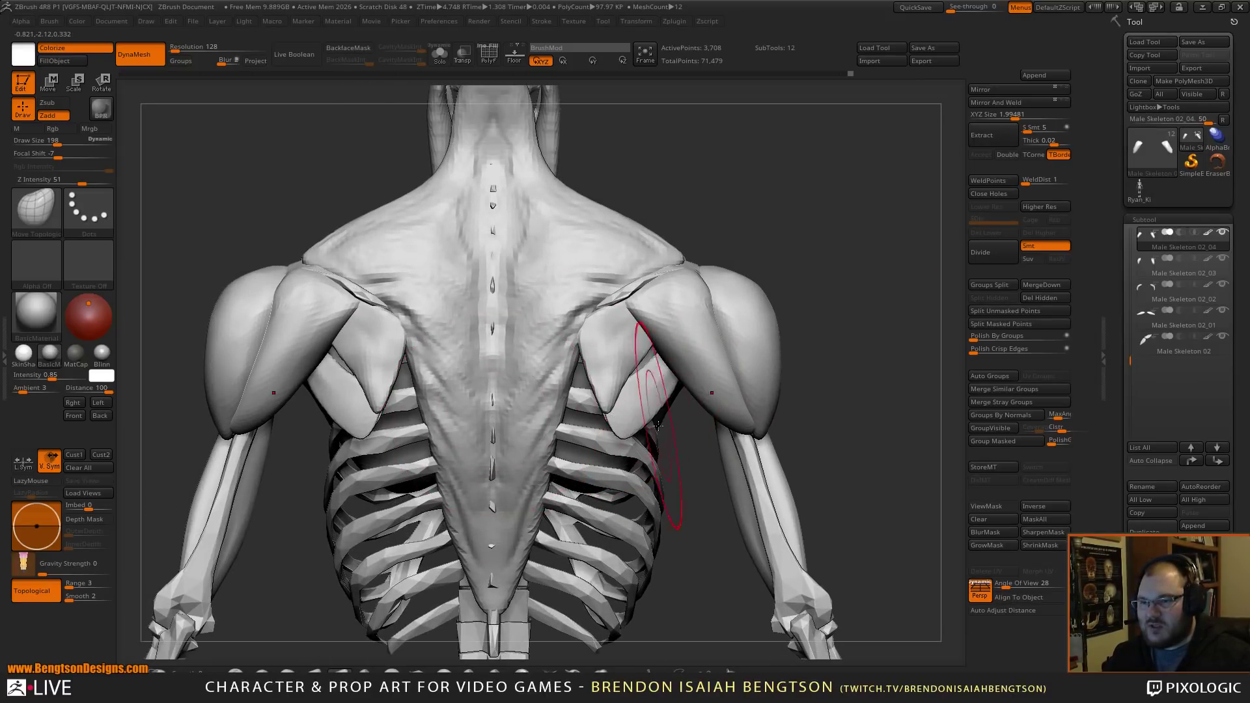
key("space")
left_click_drag(671, 441, 658, 441)
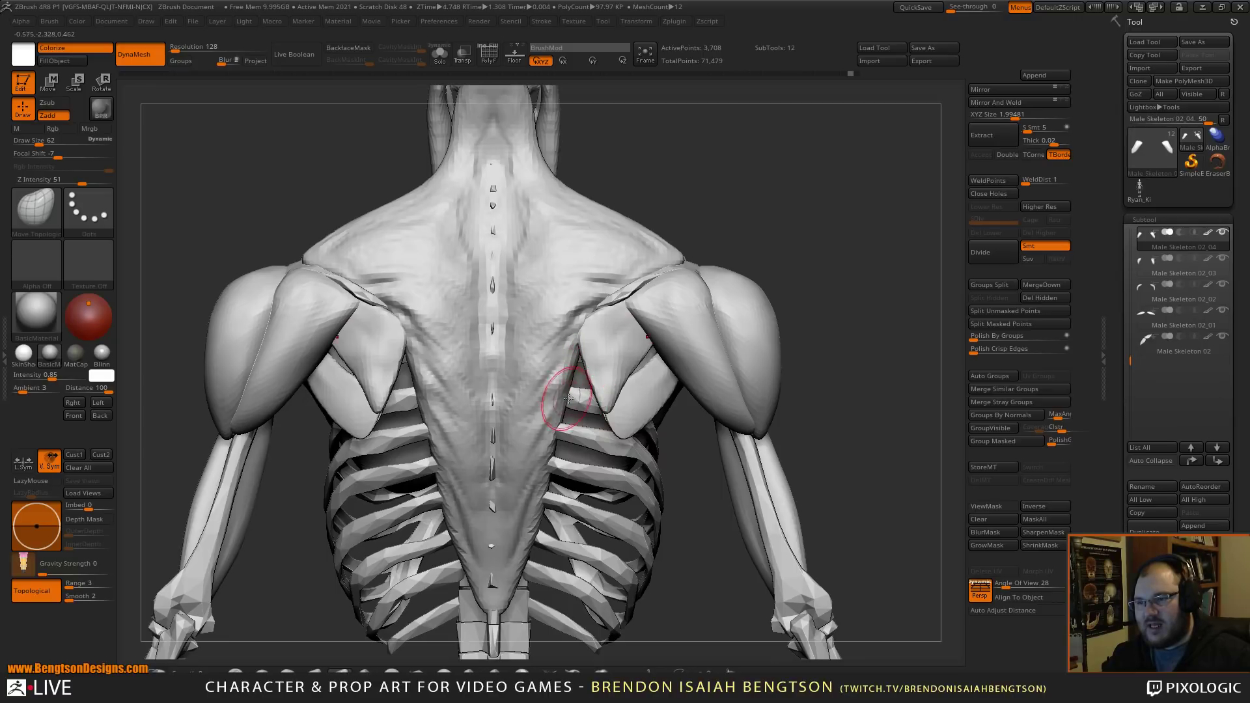
mouse_move(860, 312)
left_mouse_down()
mouse_move(862, 325)
mouse_move(864, 304)
left_mouse_up()
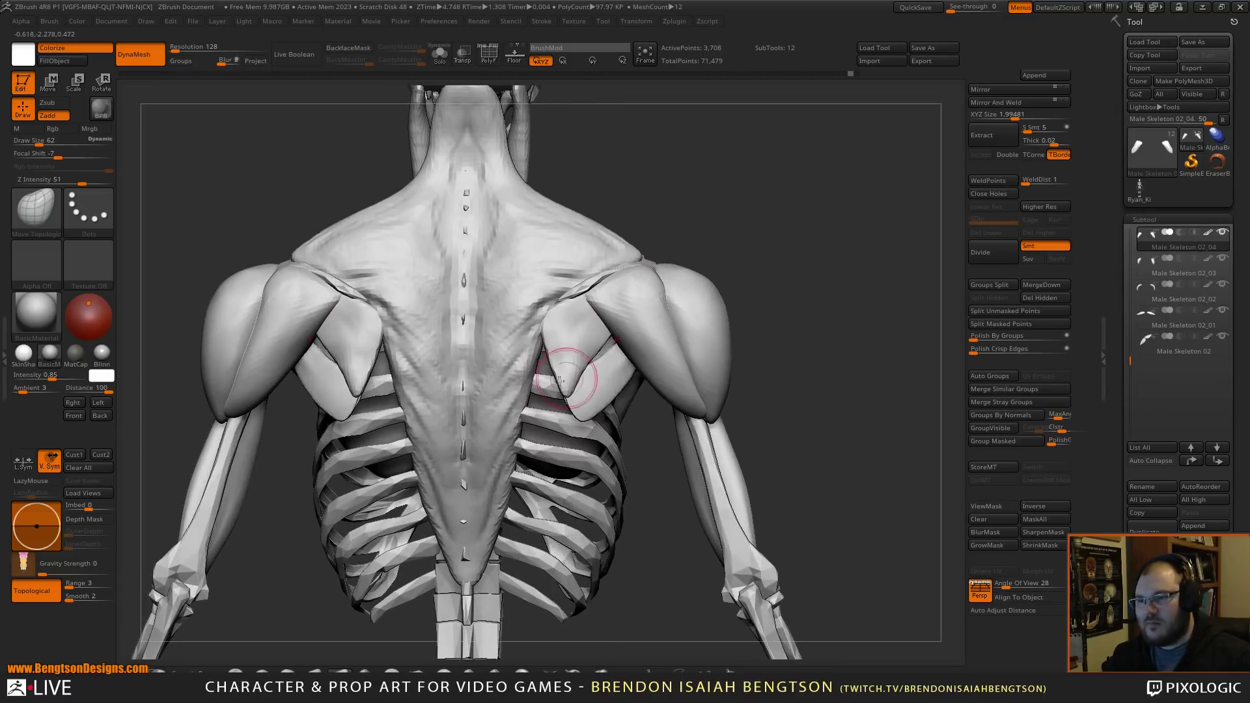
- Extend the trapezius's lower side edges outward over the inner borders of the scapula muscles with the Move Topological brush at draw size 162
key("space")
left_click(521, 363, "alt")
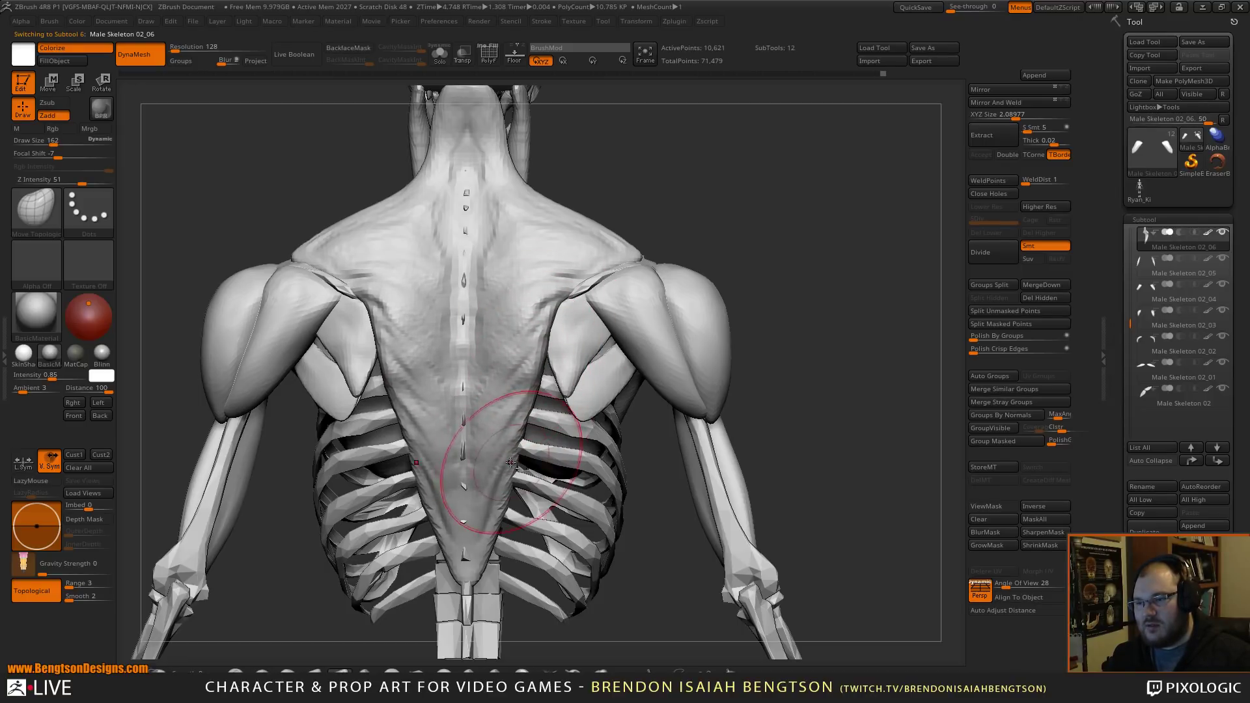
left_click_drag(758, 215, 748, 131)
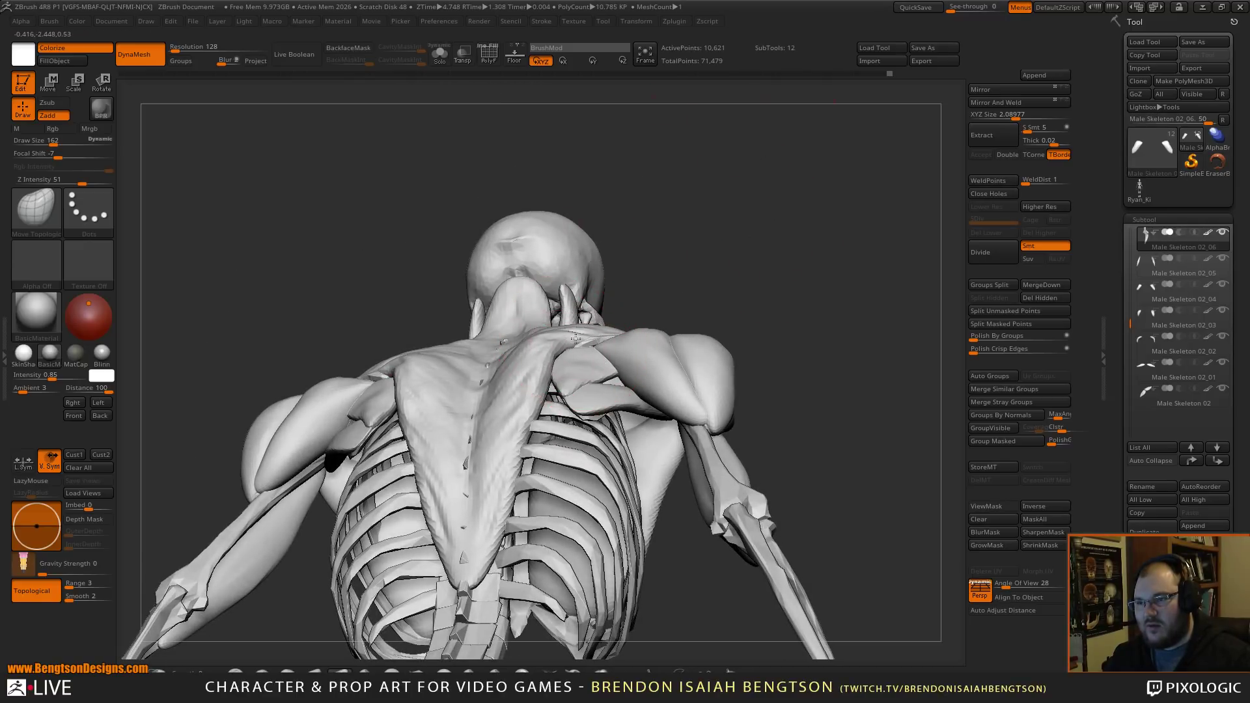
mouse_move(770, 246)
left_mouse_down("shift")
mouse_move(848, 298)
mouse_move(824, 317)
mouse_move(795, 162)
left_mouse_up("shift")
left_click_drag(787, 327, 802, 589, "alt")
- Refine the main scapula muscles' edges below the rear deltoids with the Move Topological brush at draw size 88
left_click(580, 439, "alt")
key("space")
left_click_drag(581, 449, 599, 433)
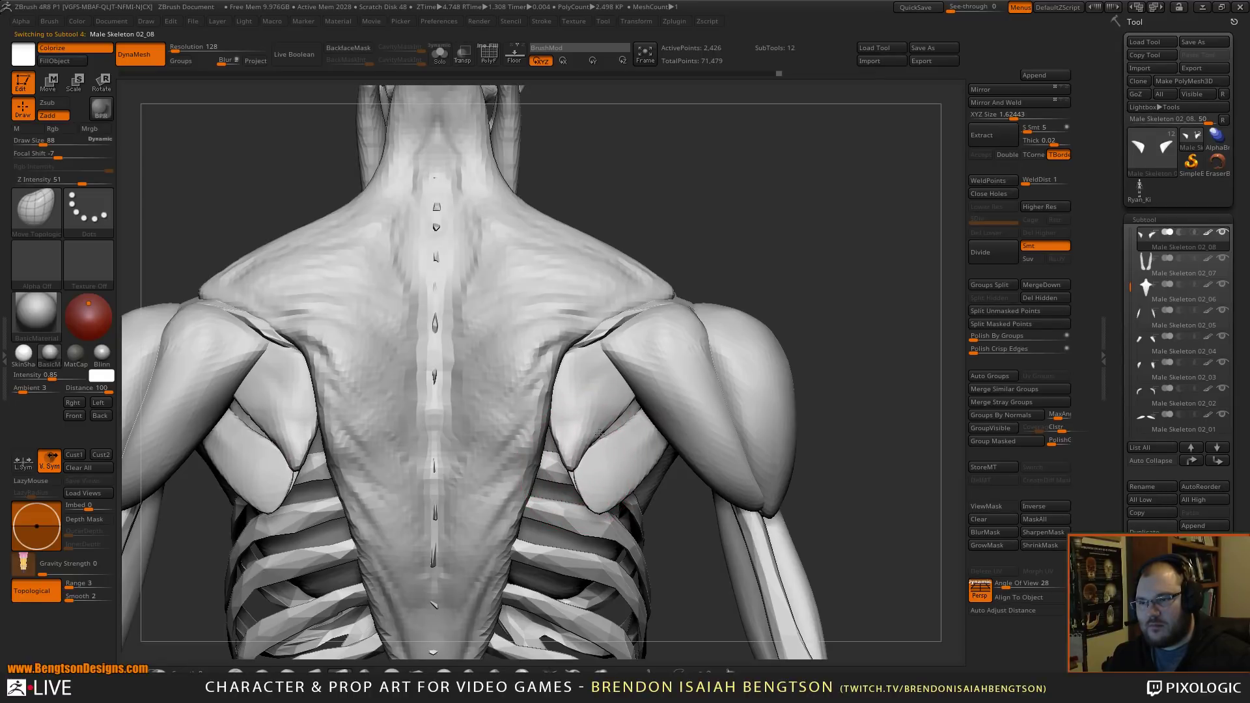
mouse_move(754, 246)
left_mouse_down("alt")
mouse_move(705, 228)
mouse_move(641, 236)
left_mouse_up("alt")
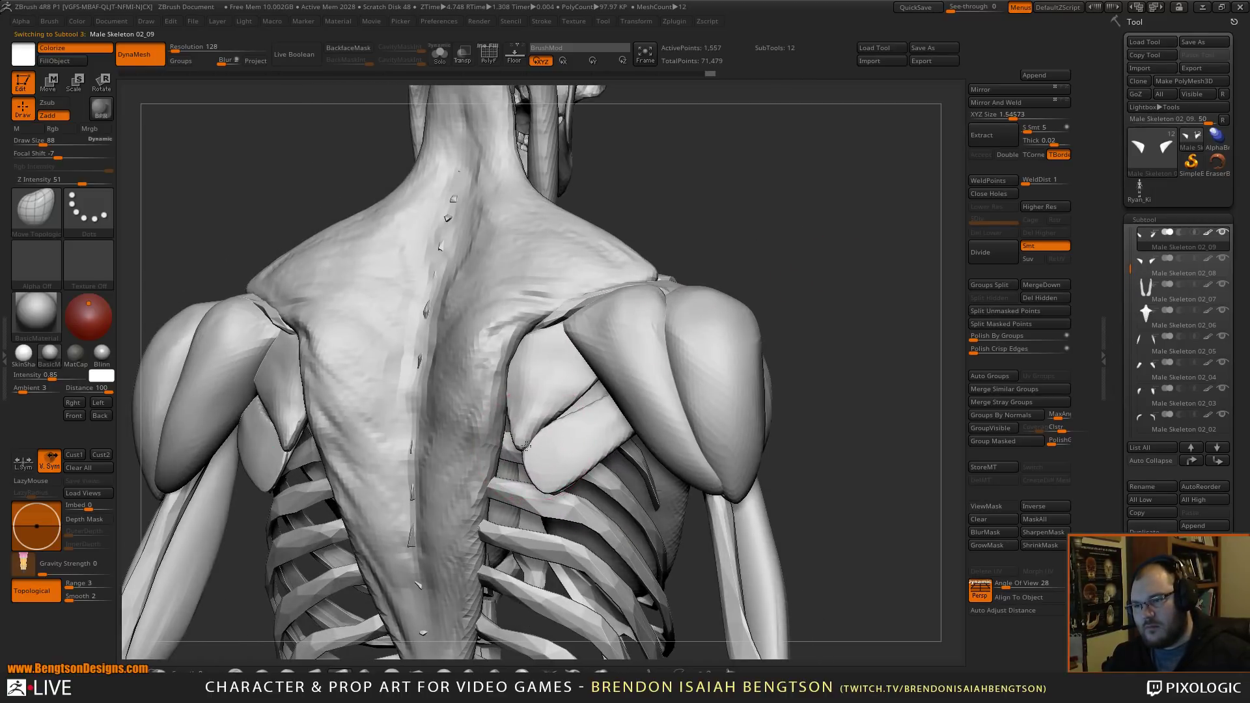
- Reshape the inner tip and upper outer edge of the lower scapula muscles to fit the neighboring muscles
left_click_drag(521, 443, 524, 450)
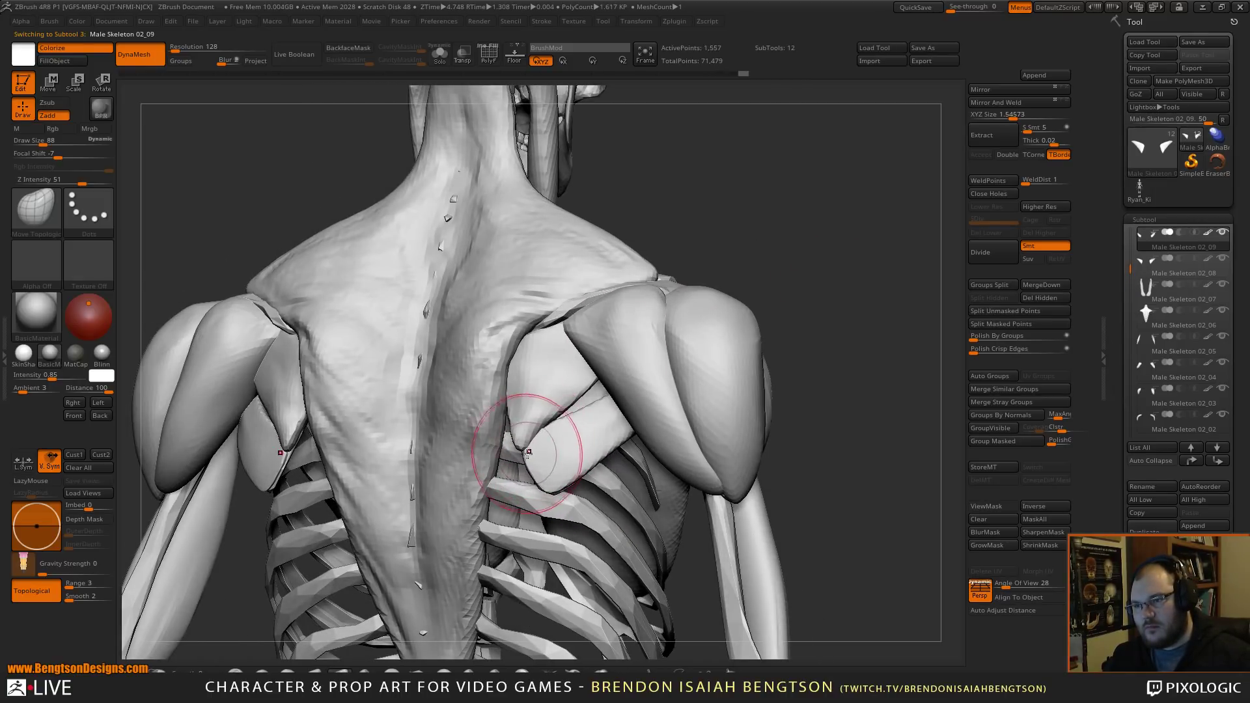
mouse_move(837, 269)
left_mouse_down("shift")
mouse_move(866, 265)
mouse_move(818, 180)
mouse_move(801, 329)
mouse_move(821, 424)
left_mouse_up("shift")
left_click_drag(856, 271, 870, 271)
left_click_drag(628, 359, 624, 357)
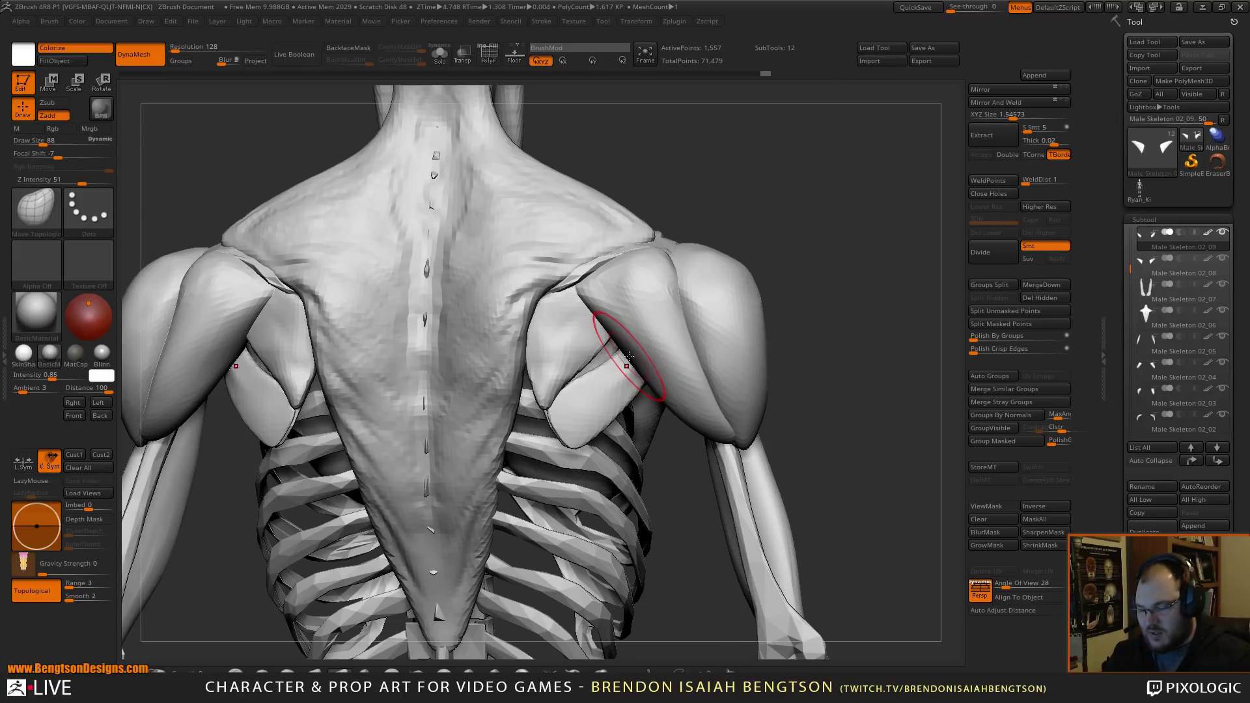
- Isolate the lower scapula muscles and smooth their narrow outer ends toward the humerus
key("alt+s")
mouse_move(640, 332)
left_mouse_down()
mouse_move(661, 332)
mouse_move(629, 350)
mouse_move(660, 337)
left_mouse_up()
mouse_move(739, 330)
left_mouse_down("shift")
mouse_move(756, 345)
mouse_move(711, 355)
left_mouse_up("shift")
left_click_drag(678, 341, 669, 348, "shift")
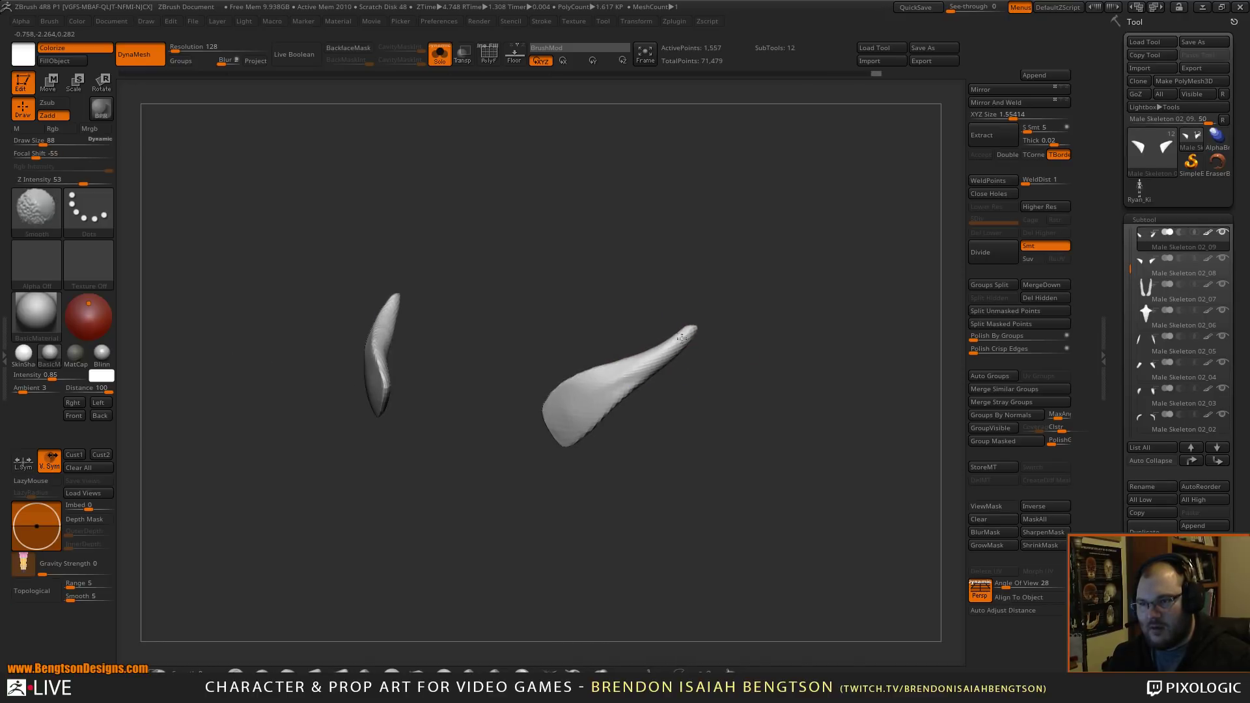
- Isolate the middle scapula muscles and adjust their contour with the Move Topological brush, restoring the full skeleton afterward
key("b")
key("m")
key("t")
key("ctrl+shift+s")
mouse_move(832, 336)
left_mouse_down()
mouse_move(854, 277)
mouse_move(871, 315)
mouse_move(853, 265)
mouse_move(856, 315)
mouse_move(884, 280)
mouse_move(850, 325)
left_mouse_up()
left_click(550, 345, "alt")
key("ctrl+shift+s")
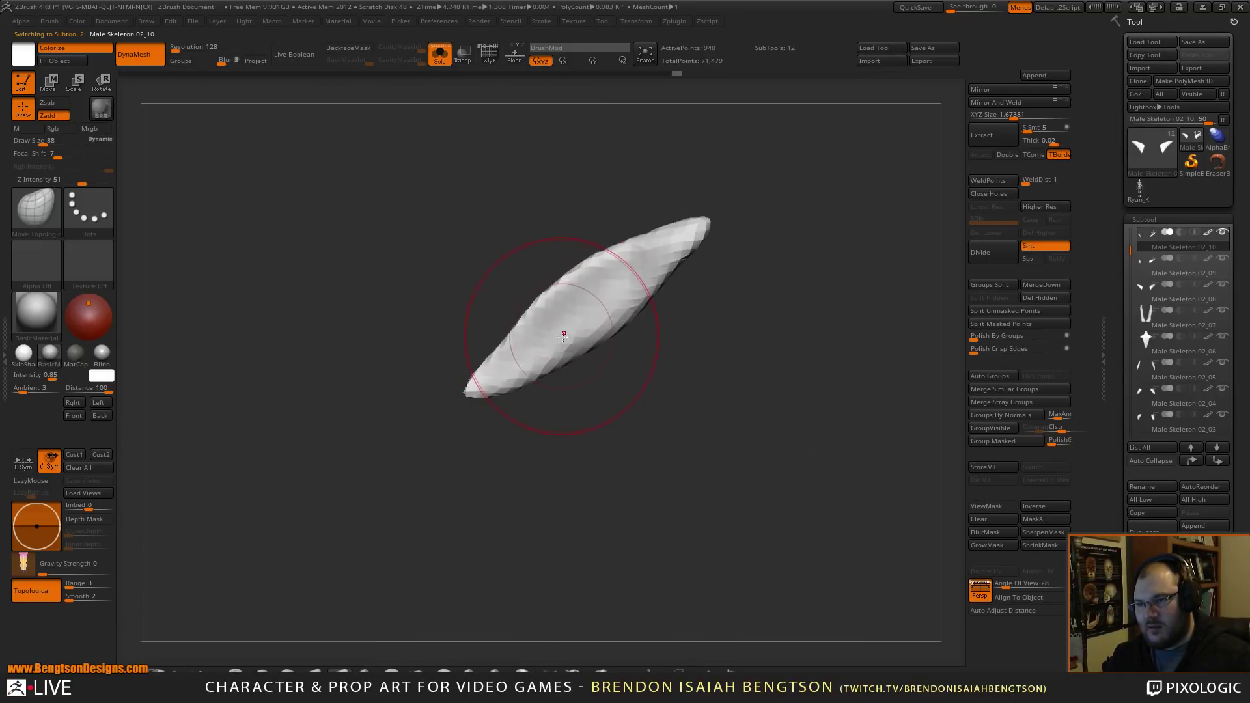
left_click_drag(649, 315, 657, 320)
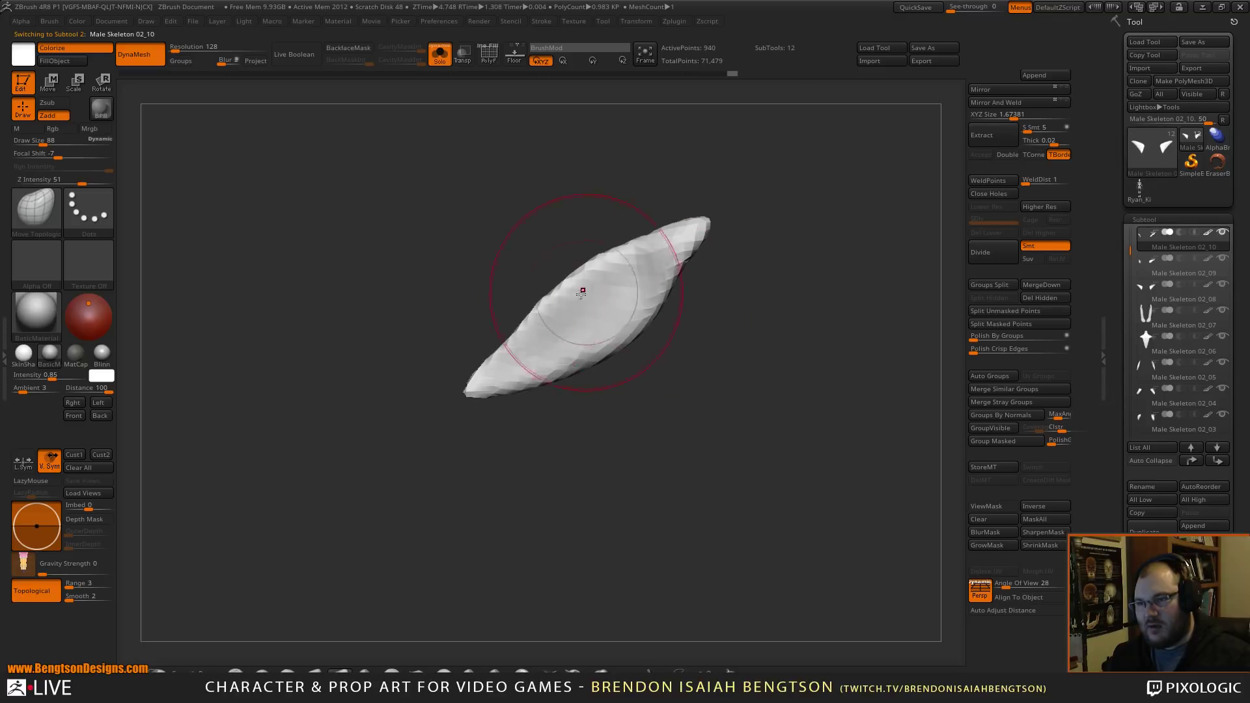
left_click_drag(514, 339, 523, 344)
key("alt+s")
mouse_move(851, 298)
left_mouse_down("shift")
mouse_move(857, 272)
mouse_move(883, 310)
mouse_move(848, 215)
mouse_move(831, 417)
left_mouse_up("shift")
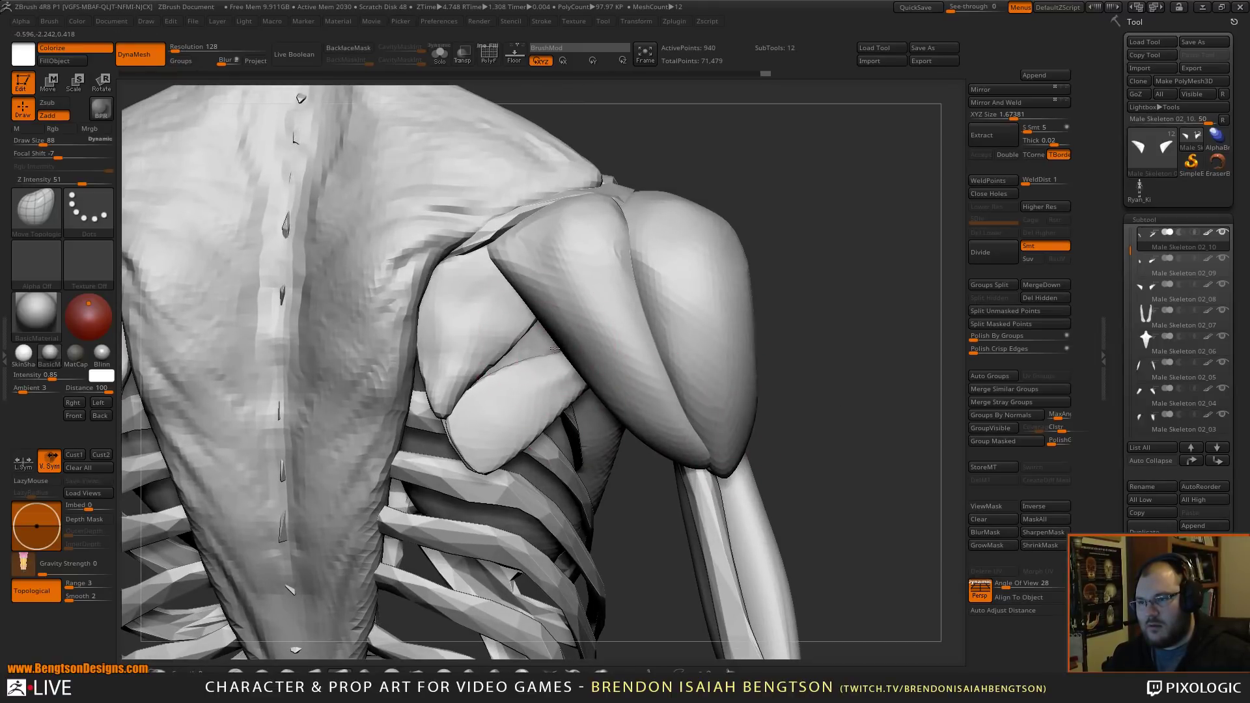
- Build up the middle scapula muscles' surface in isolation with the ClayBuildup brush at draw size 30, ending with all subtools shown
left_click(475, 384, "alt")
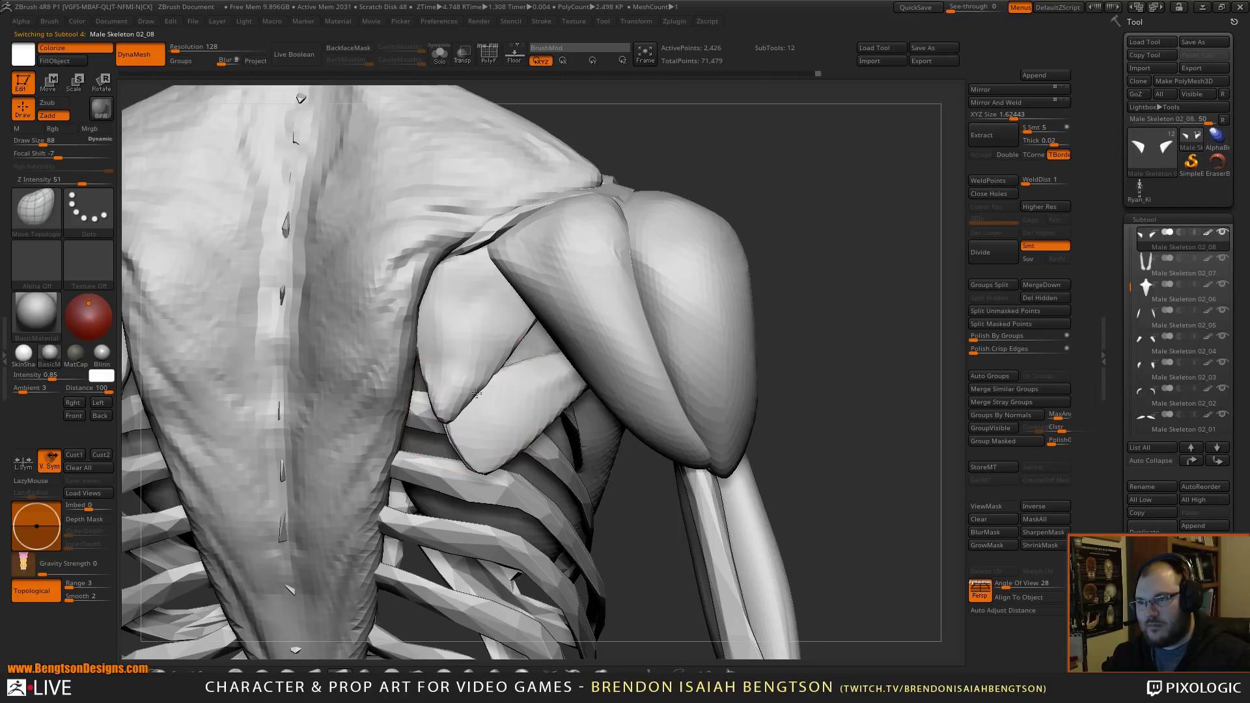
left_click_drag(903, 287, 817, 304, "alt")
mouse_move(817, 305)
left_mouse_down("alt")
mouse_move(858, 473)
mouse_move(855, 580)
left_mouse_up("alt")
key("1")
key("space")
left_click_drag(568, 329, 549, 330)
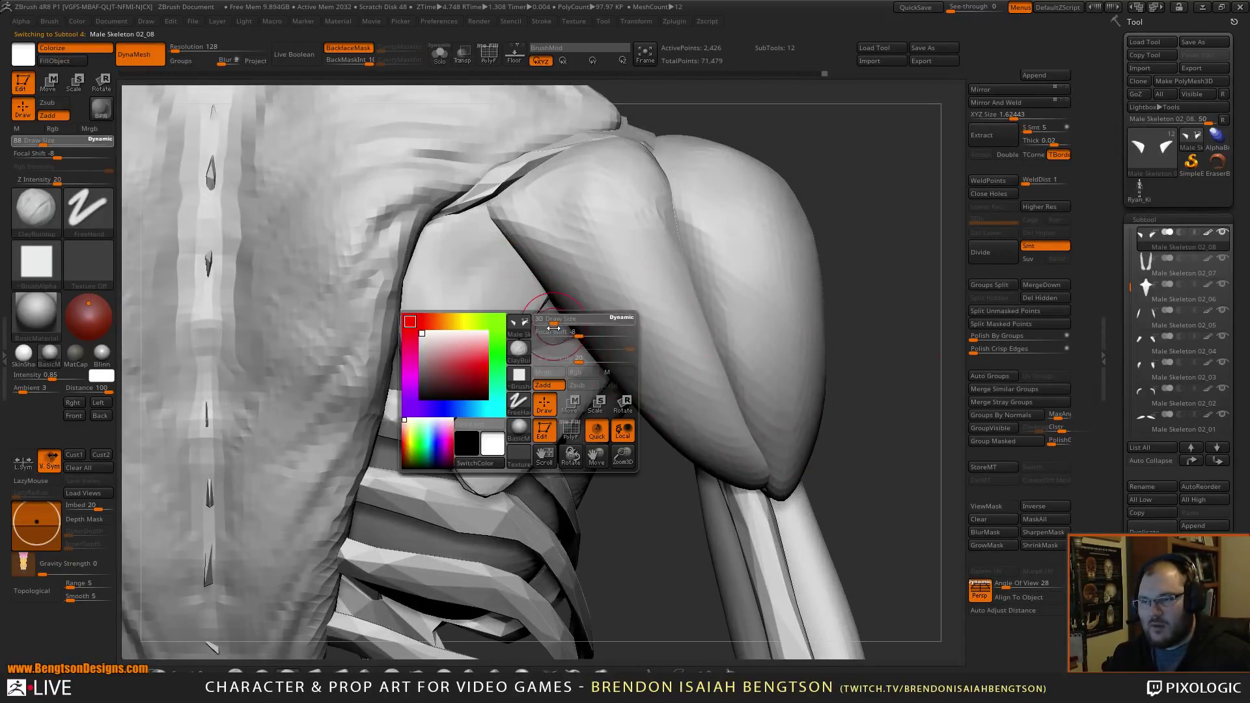
left_click(553, 333, "alt")
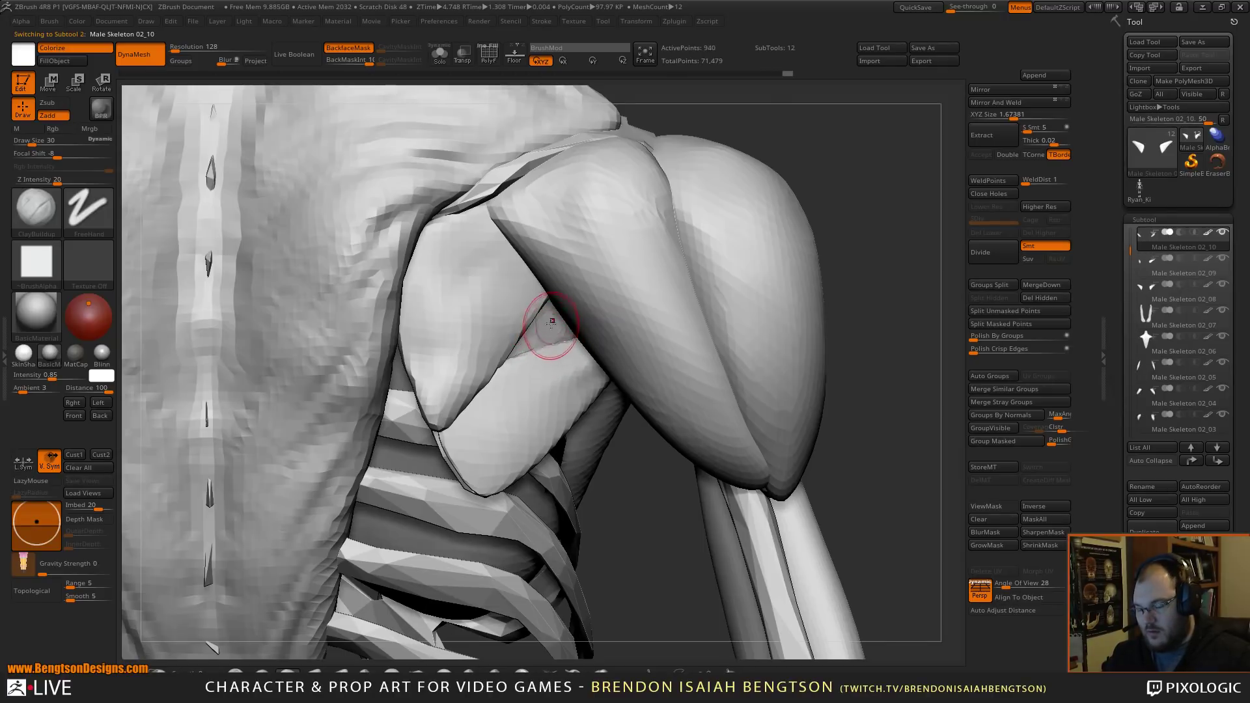
key("alt+s")
left_click_drag(561, 291, 551, 313)
mouse_move(607, 253)
left_mouse_down()
mouse_move(575, 306)
mouse_move(538, 289)
mouse_move(559, 322)
left_mouse_up()
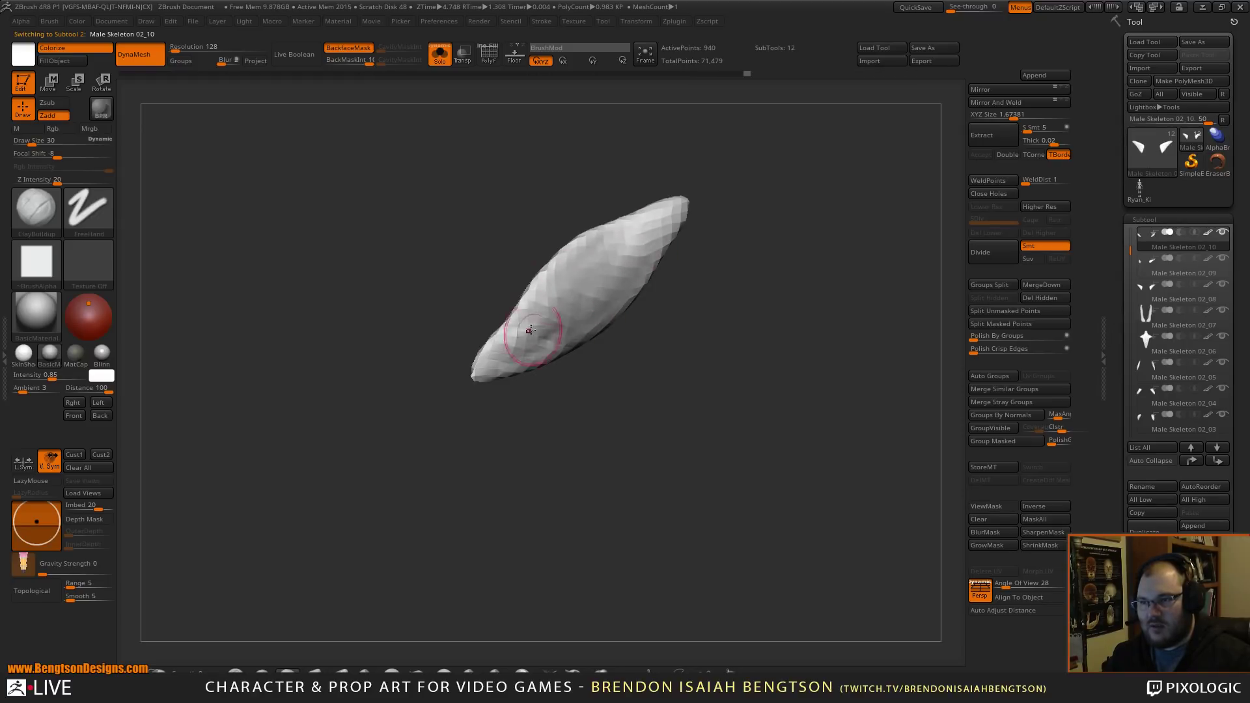
left_click_drag(528, 356, 594, 311)
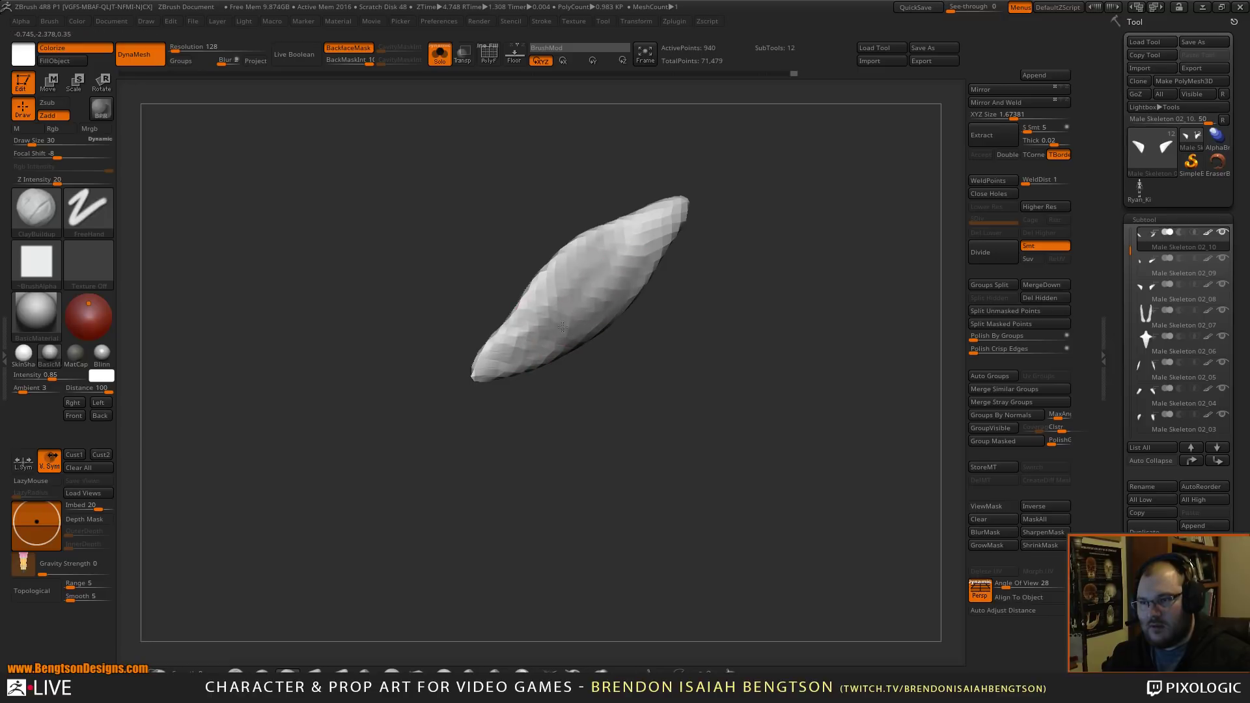
left_click_drag(755, 351, 828, 320)
mouse_move(824, 274)
left_mouse_down()
mouse_move(730, 273)
mouse_move(830, 279)
mouse_move(839, 324)
mouse_move(845, 287)
mouse_move(818, 282)
left_mouse_up()
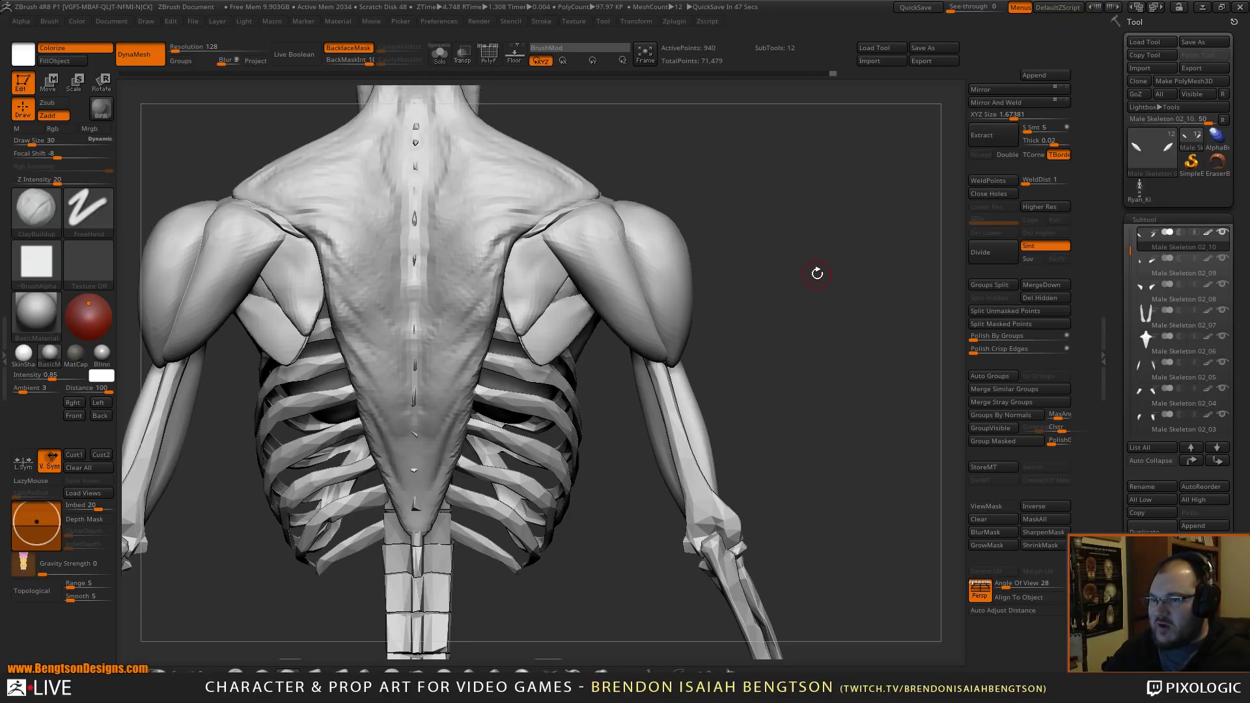
- Select the front deltoids and reshape their upper inner ends along the clavicle with the Move Topological brush
left_click_drag(775, 397, 628, 456)
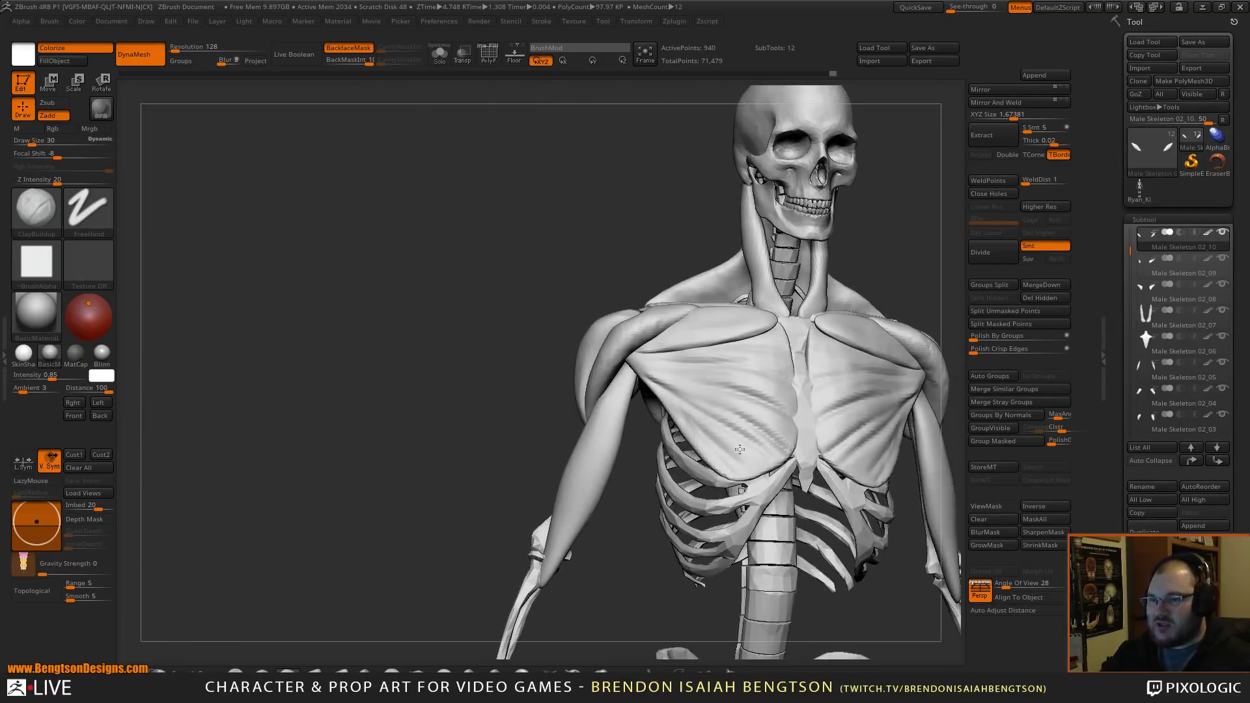
mouse_move(899, 246)
left_mouse_down("alt")
mouse_move(746, 237)
mouse_move(821, 248)
mouse_move(790, 265)
mouse_move(835, 349)
mouse_move(834, 307)
mouse_move(827, 368)
mouse_move(557, 435)
mouse_move(638, 293)
mouse_move(681, 248)
mouse_move(681, 327)
mouse_move(773, 195)
mouse_move(731, 267)
mouse_move(628, 270)
mouse_move(608, 290)
left_mouse_up("alt")
left_click(557, 435, "alt")
key("space")
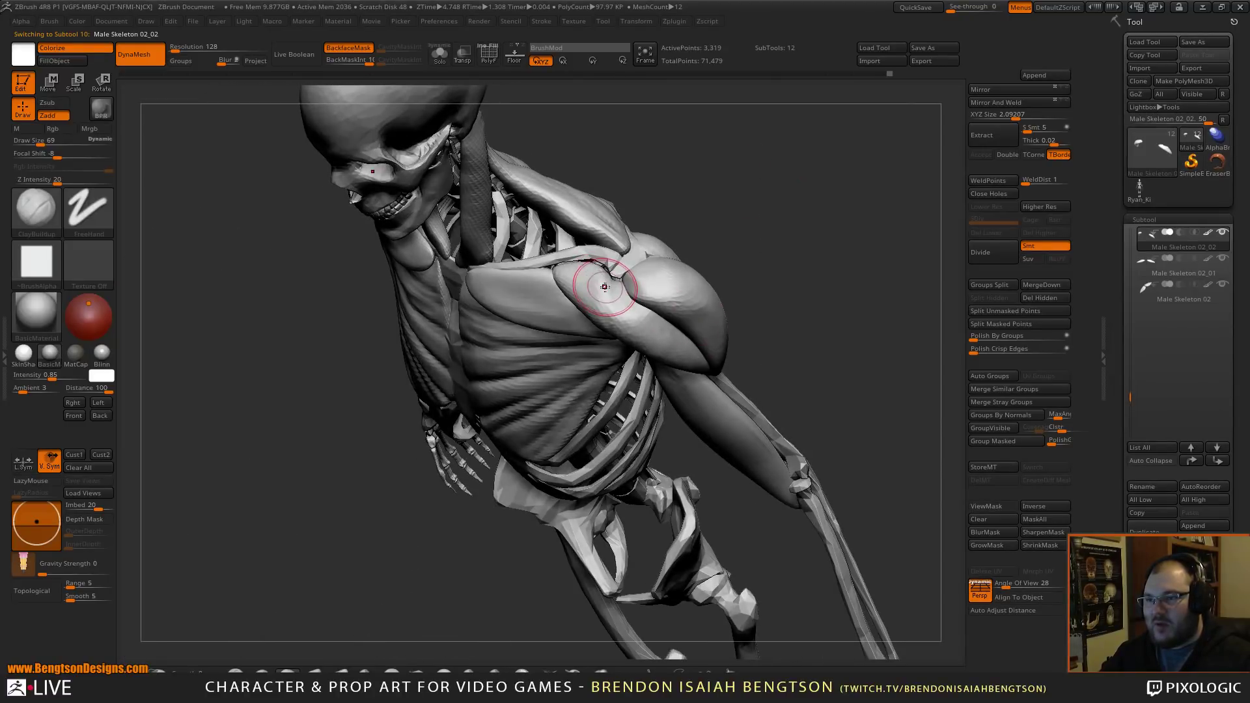
key("b")
key("m")
key("t")
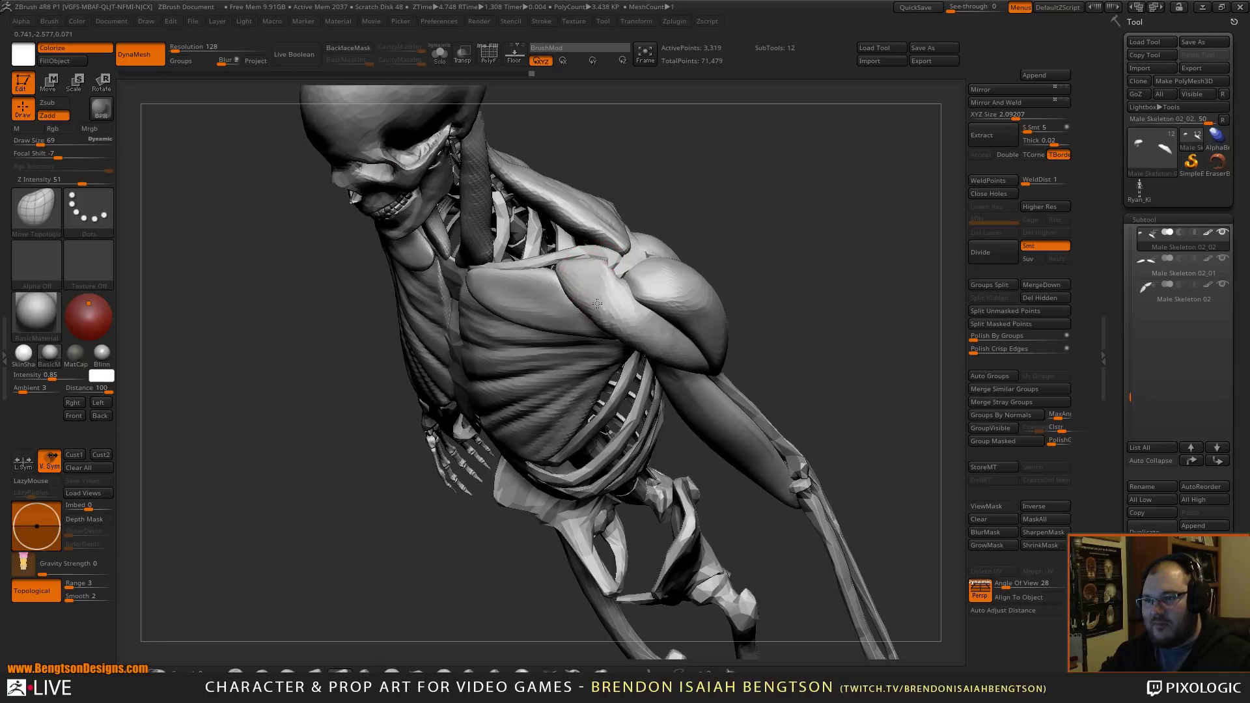
left_click_drag(736, 234, 762, 142)
mouse_move(684, 243)
left_mouse_down()
mouse_move(677, 217)
mouse_move(557, 279)
mouse_move(596, 272)
mouse_move(551, 301)
left_mouse_up()
- Refine the front deltoids' inner edge against the upper chest muscle with the Move Topological brush at draw size 106
key("space")
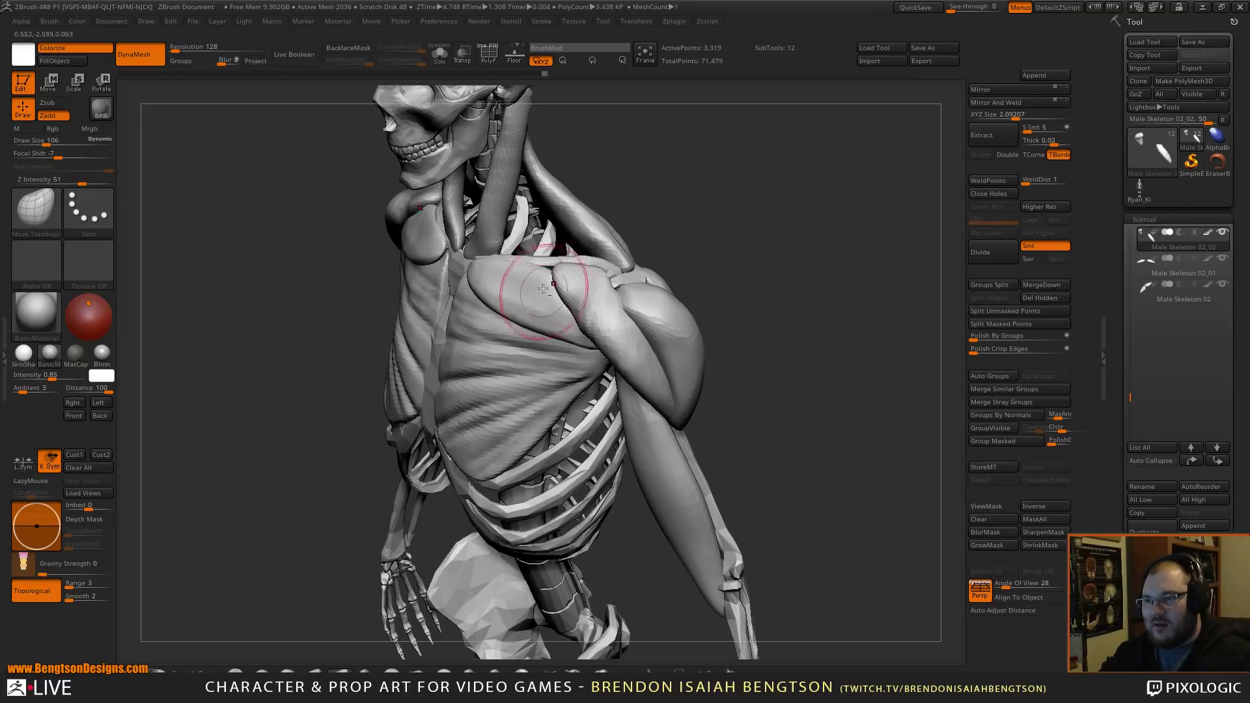
left_click_drag(694, 234, 599, 287)
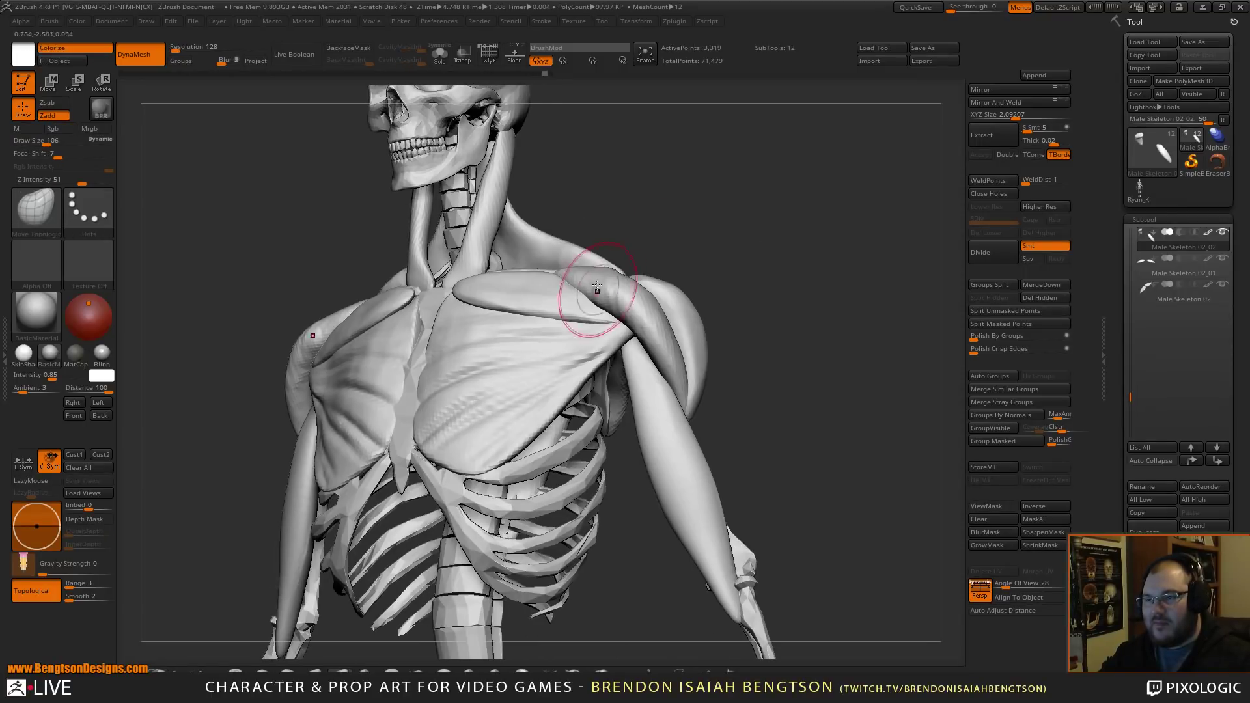
left_click_drag(688, 224, 562, 298)
left_click_drag(776, 171, 806, 259, "alt")
mouse_move(742, 225)
left_mouse_down()
mouse_move(704, 197)
mouse_move(612, 263)
mouse_move(516, 306)
left_mouse_up()
left_click_drag(481, 345, 478, 352)
- Fit the upper chest muscles' top outer edge against the clavicle and the front deltoids
left_click(505, 345, "alt")
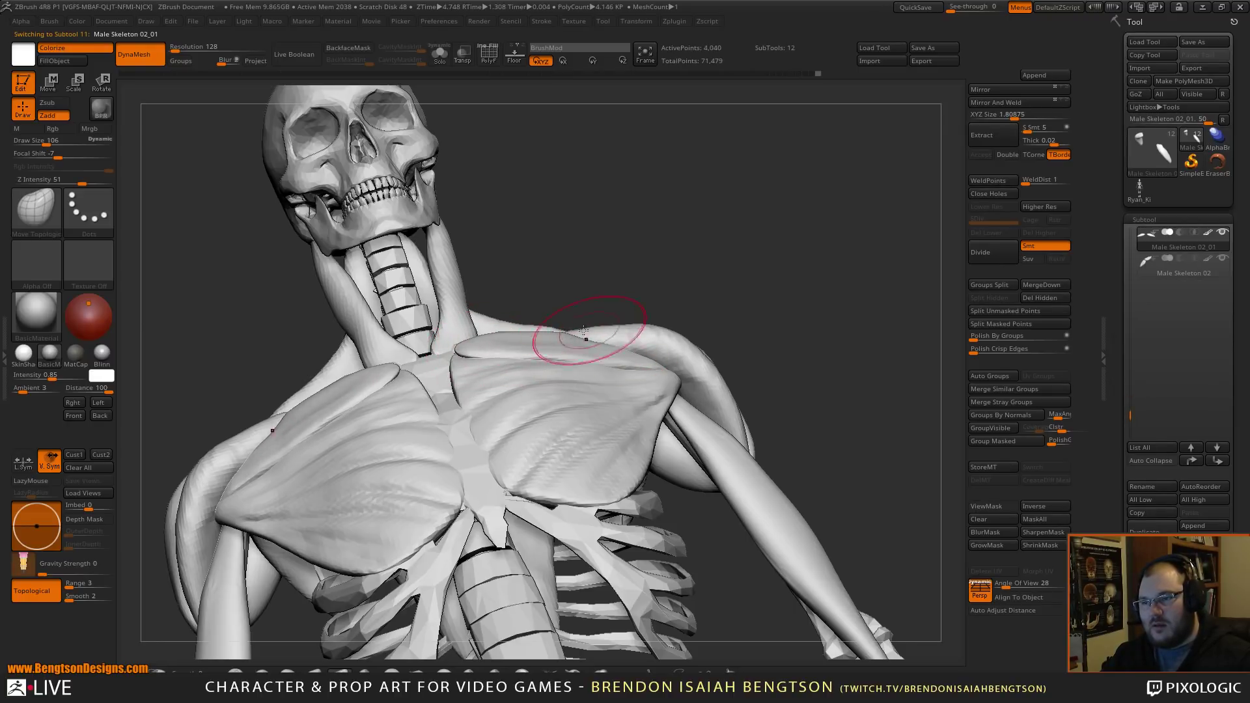
left_click_drag(564, 332, 568, 339)
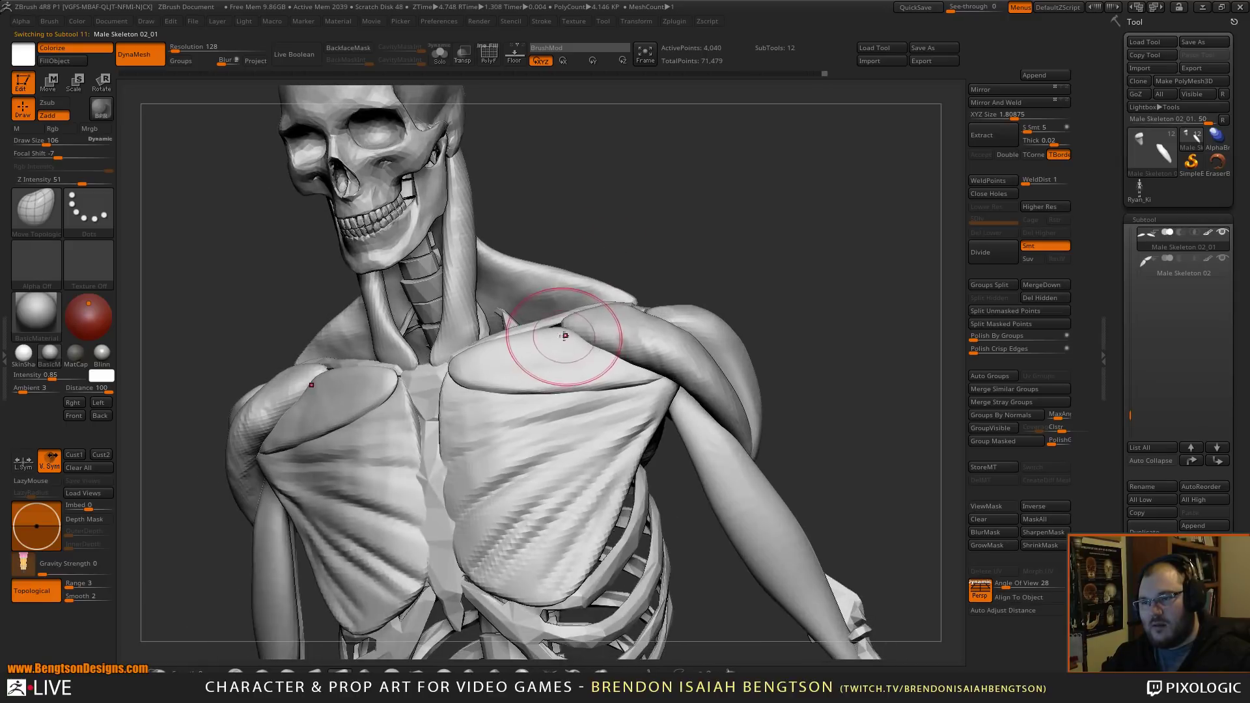
left_click_drag(642, 224, 699, 265)
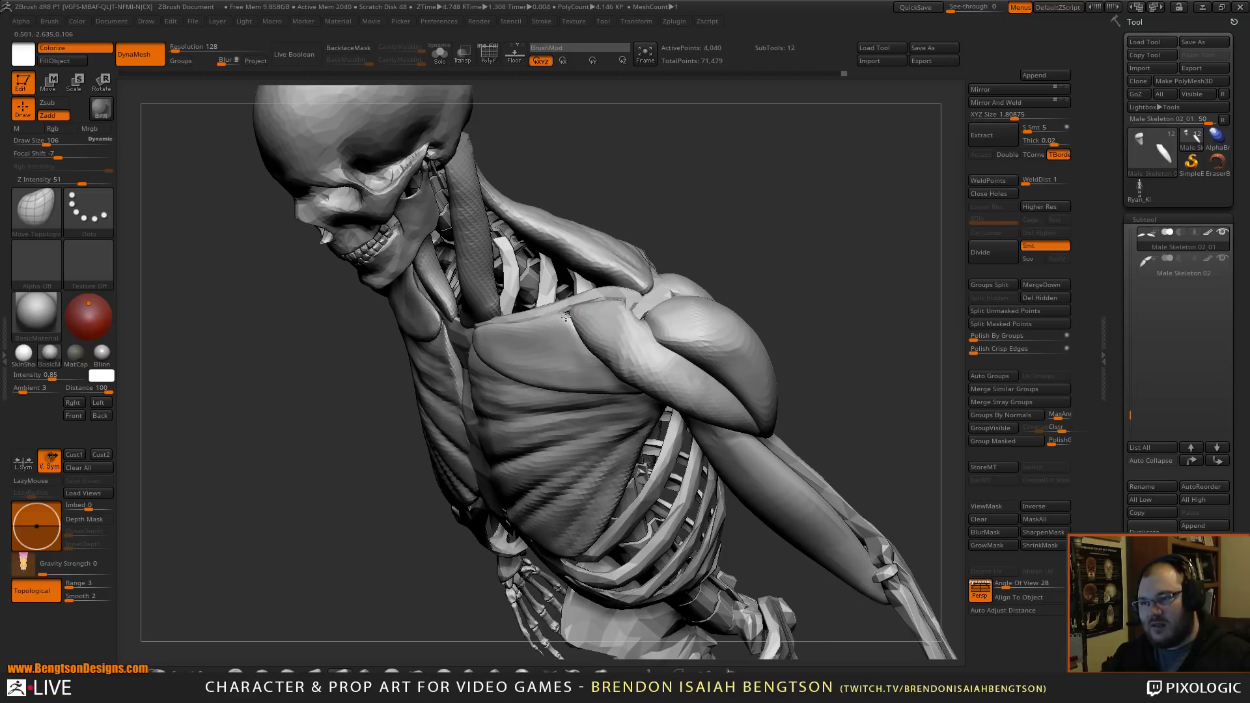
left_click_drag(799, 231, 624, 354)
- Build up the front deltoids' upper surface near the clavicle with the ClayBuildup brush at draw size 106
left_click(633, 343, "alt")
left_click_drag(690, 250, 612, 318)
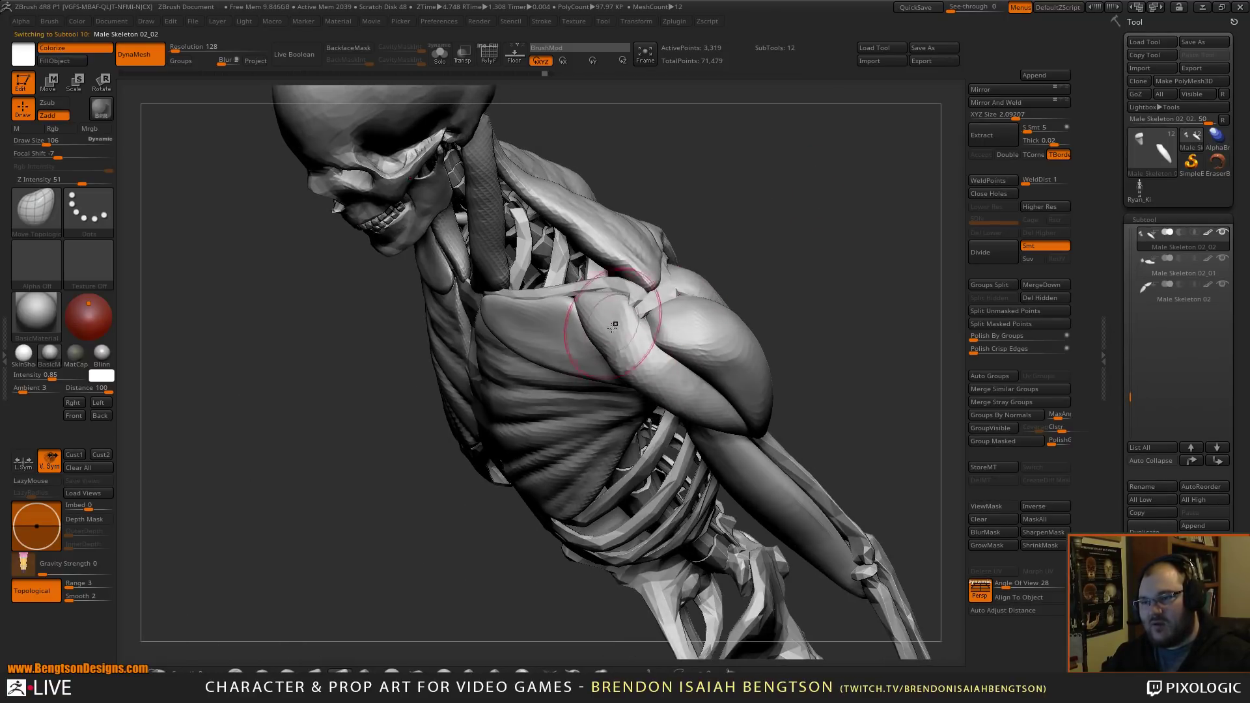
key("b")
key("c")
key("b")
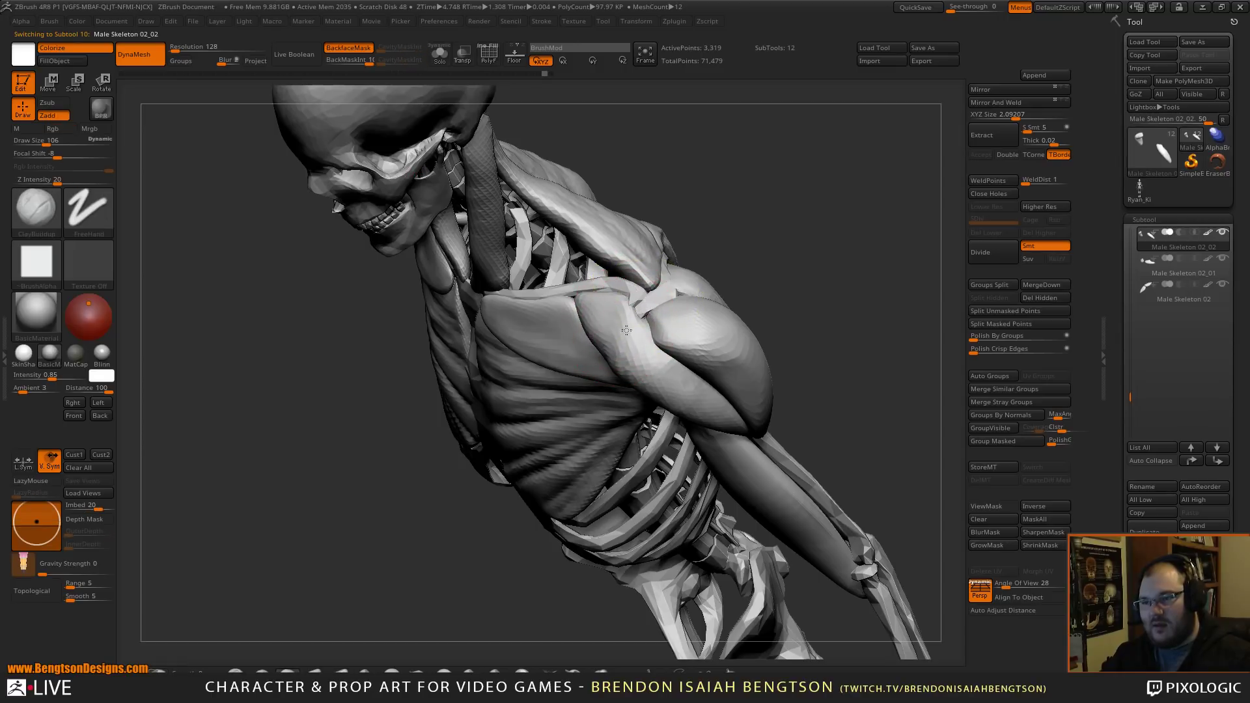
mouse_move(774, 228)
left_mouse_down()
mouse_move(789, 246)
mouse_move(769, 218)
left_mouse_up()
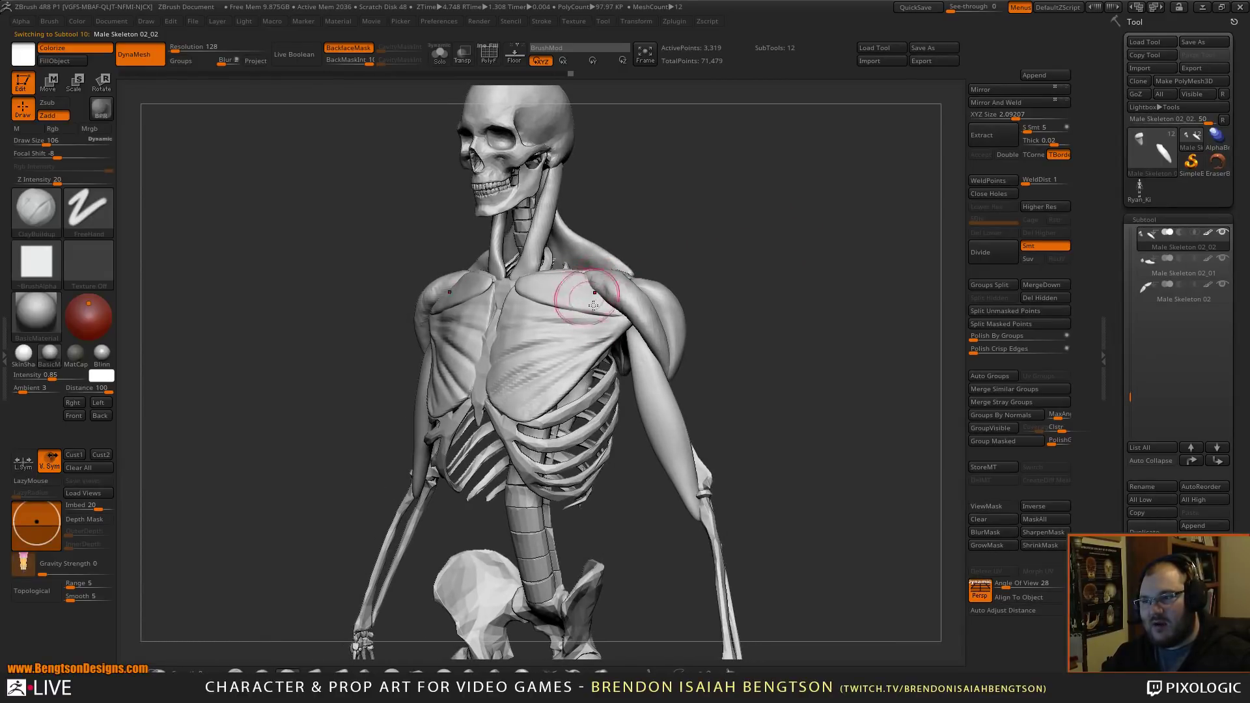
left_click_drag(753, 237, 749, 289)
left_click_drag(658, 338, 641, 280)
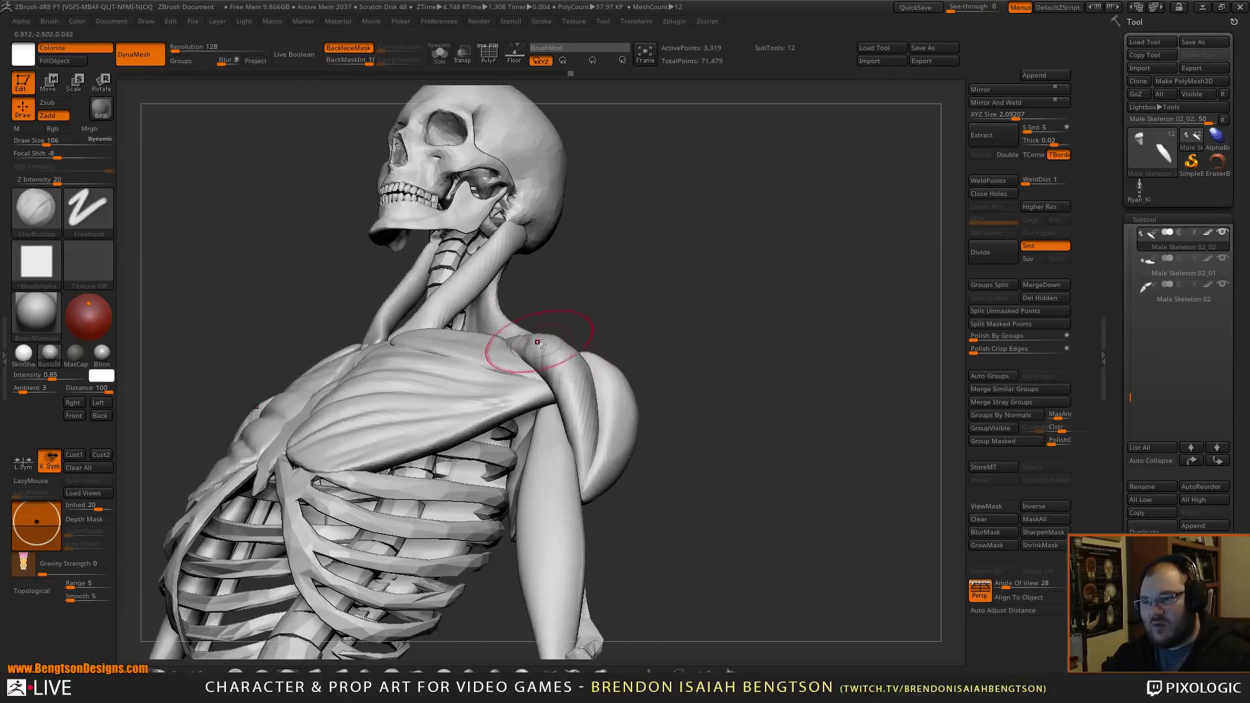
mouse_move(725, 519)
left_mouse_down()
mouse_move(720, 543)
mouse_move(752, 552)
left_mouse_up()
mouse_move(717, 436)
left_mouse_down("alt")
mouse_move(693, 395)
mouse_move(748, 333)
mouse_move(765, 368)
mouse_move(773, 345)
mouse_move(794, 366)
mouse_move(829, 360)
mouse_move(842, 388)
mouse_move(829, 404)
mouse_move(813, 408)
mouse_move(837, 371)
mouse_move(837, 395)
mouse_move(828, 343)
mouse_move(815, 324)
mouse_move(812, 334)
left_mouse_up("alt")
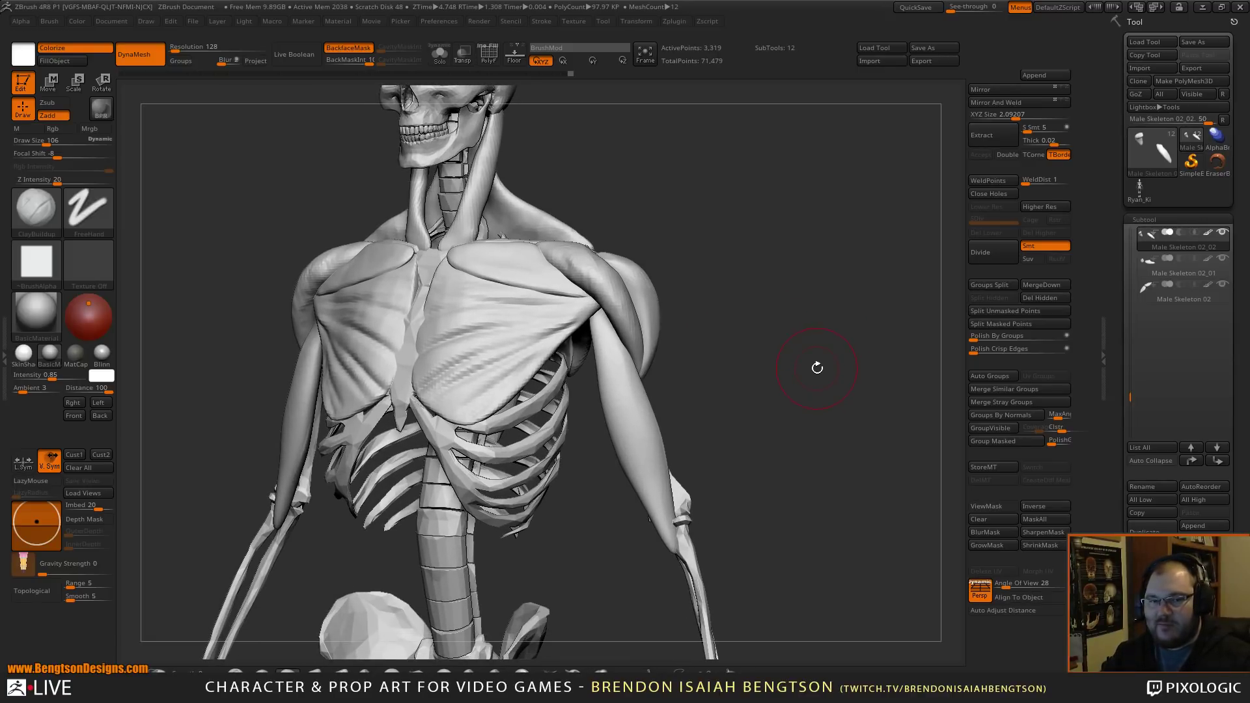
left_click_drag(833, 386, 684, 349)
left_click_drag(572, 602, 420, 541, "alt")
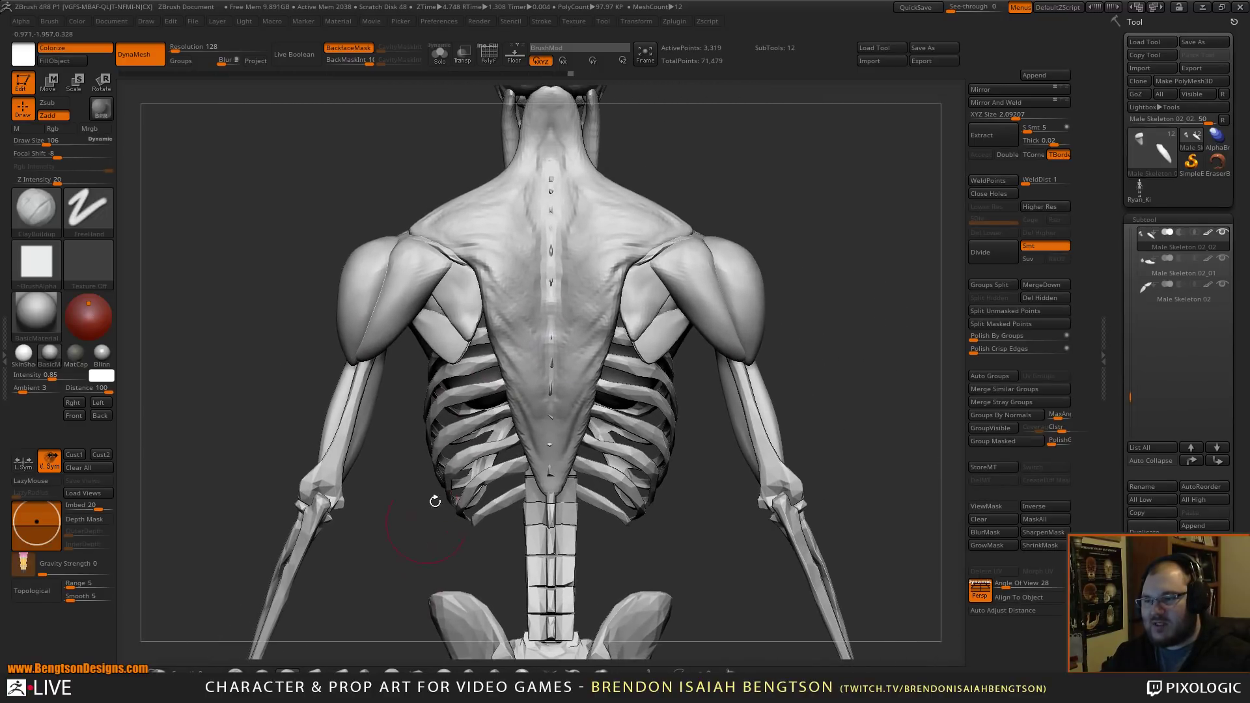
- Examine latissimus dorsi reference images in the browser, comparing the muscle's origin and insertion points with the sculpt's back
left_click_drag(821, 304, 749, 268, "alt")
left_click_drag(875, 320, 879, 256)
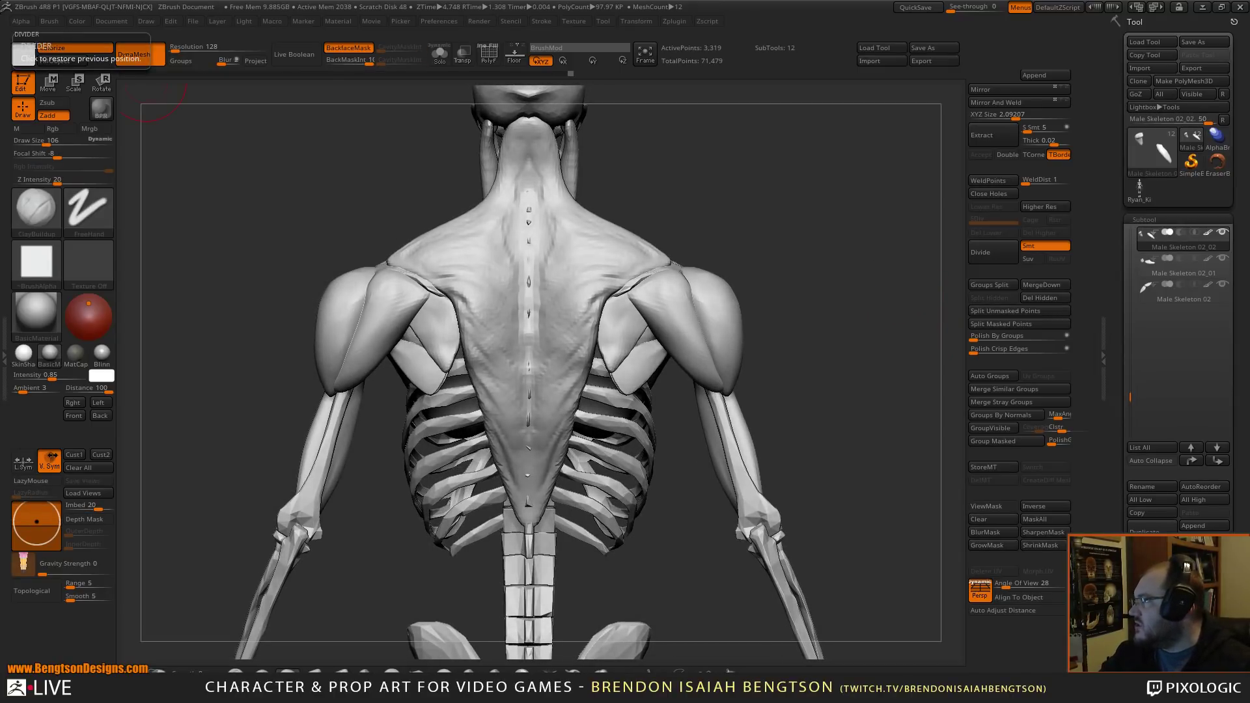
key("alt+Tab")
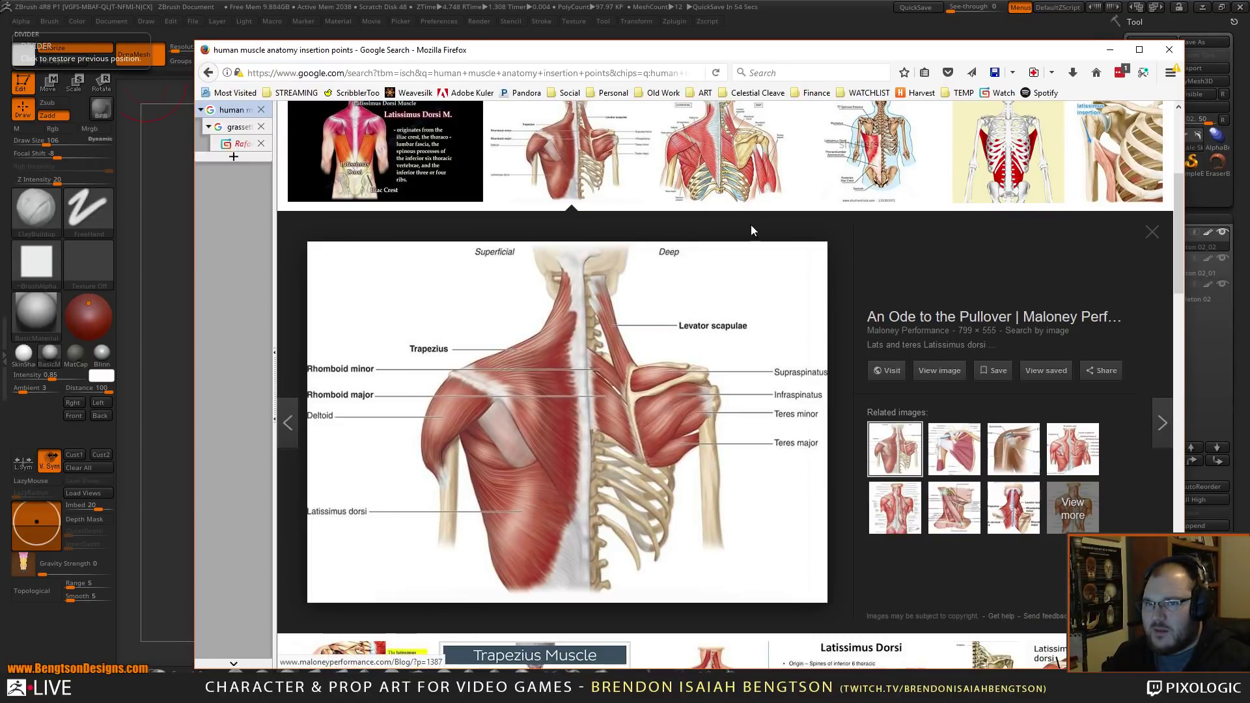
scroll(723, 252, "up", 5)
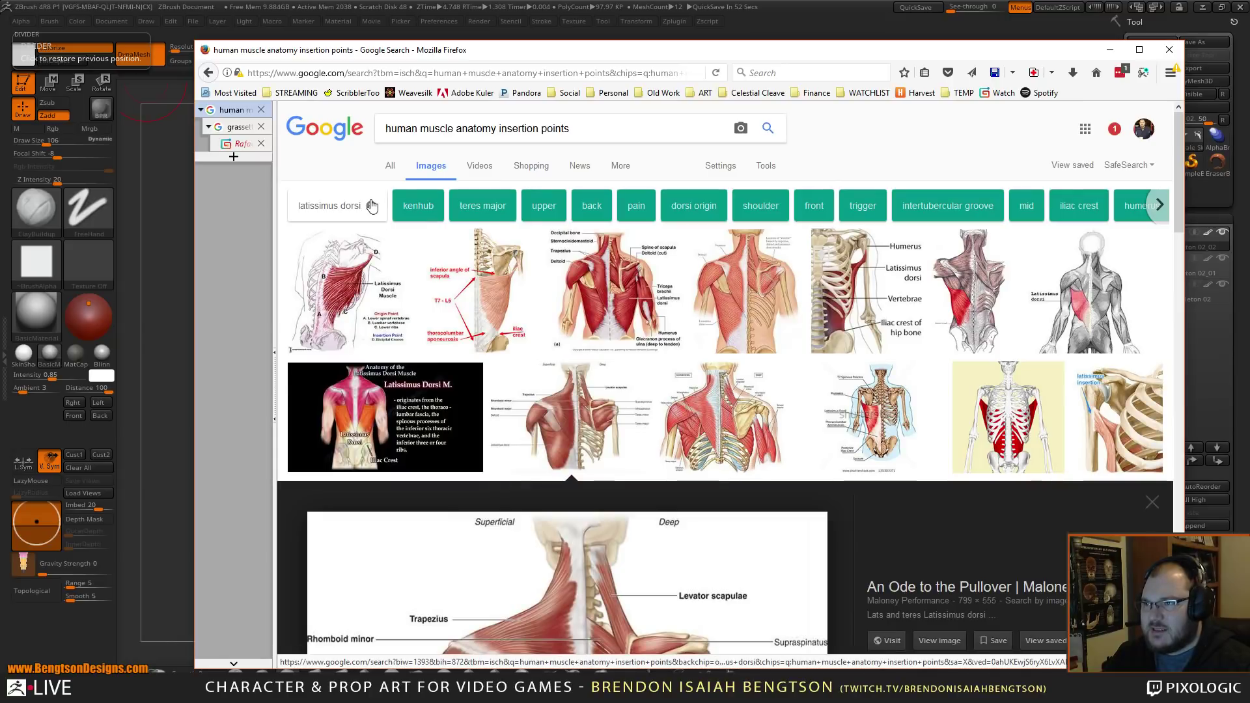
left_click(346, 295)
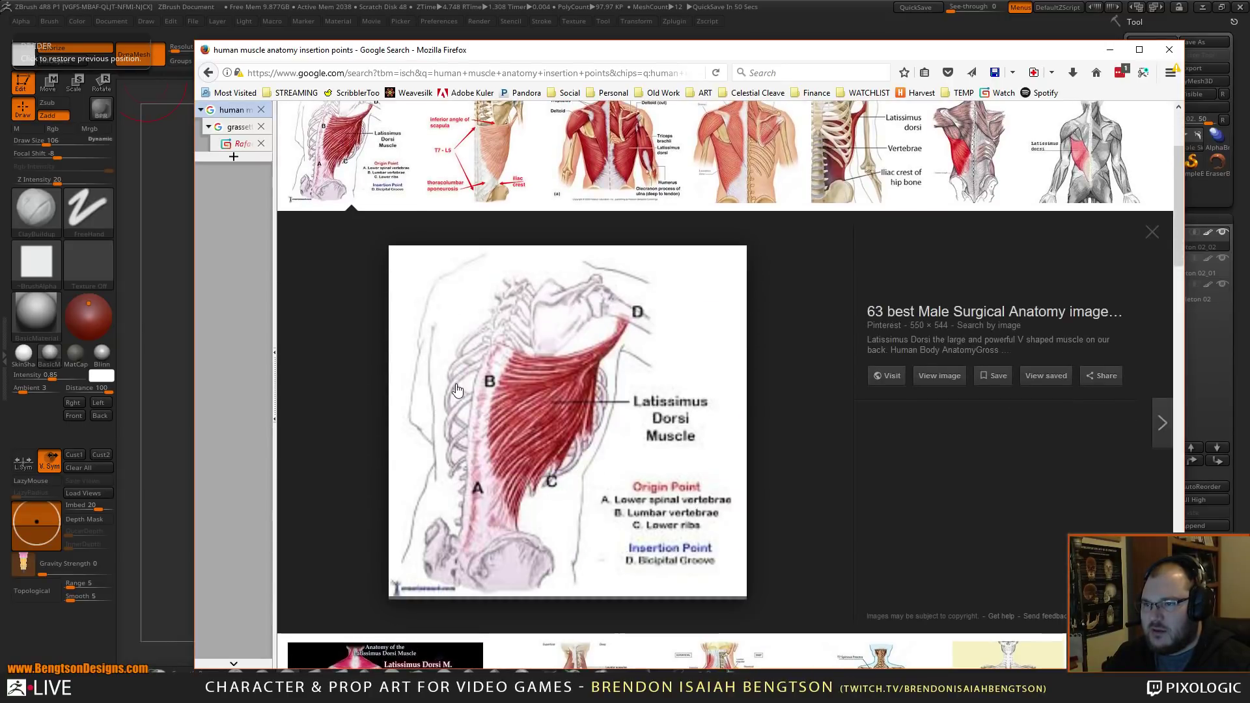
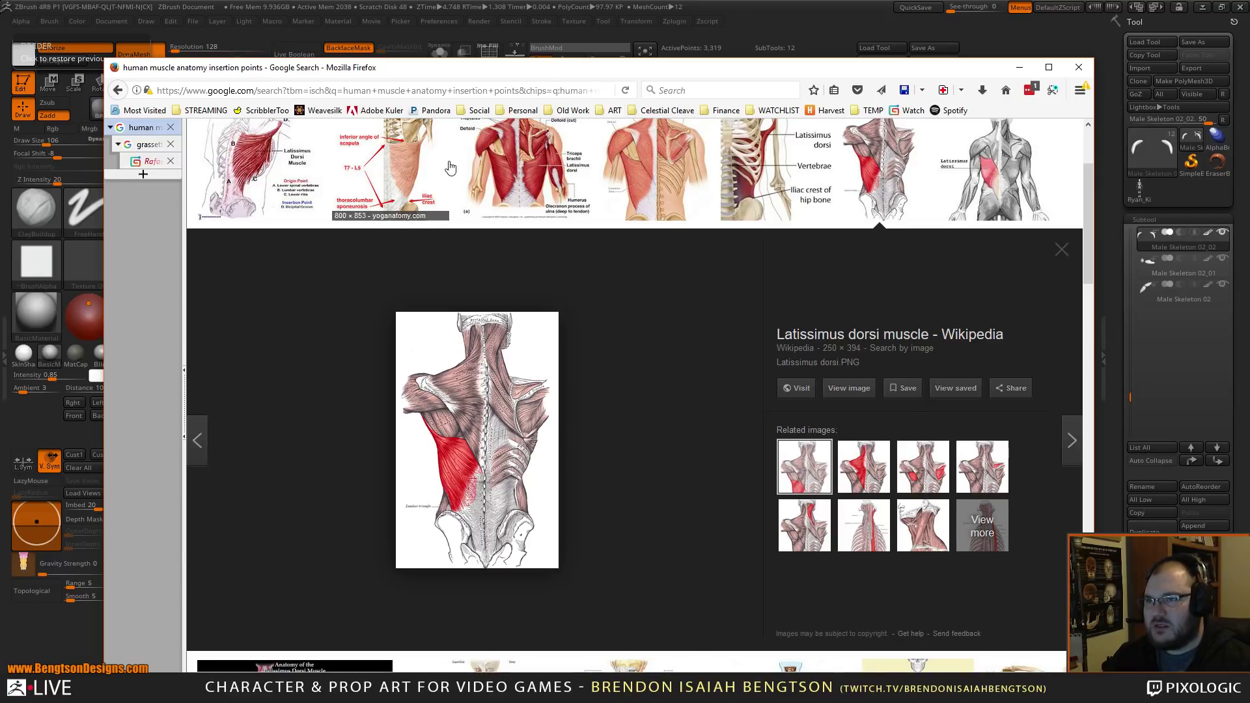
left_click(541, 176)
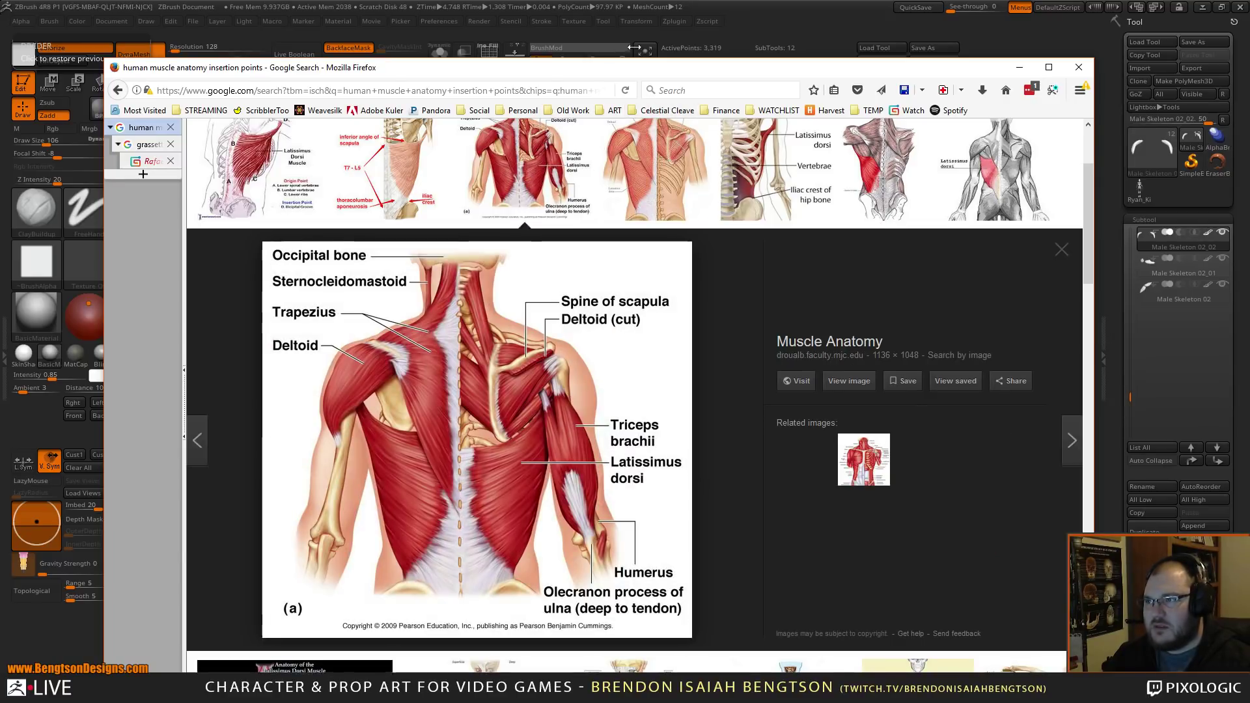
left_click_drag(631, 66, 0, 98)
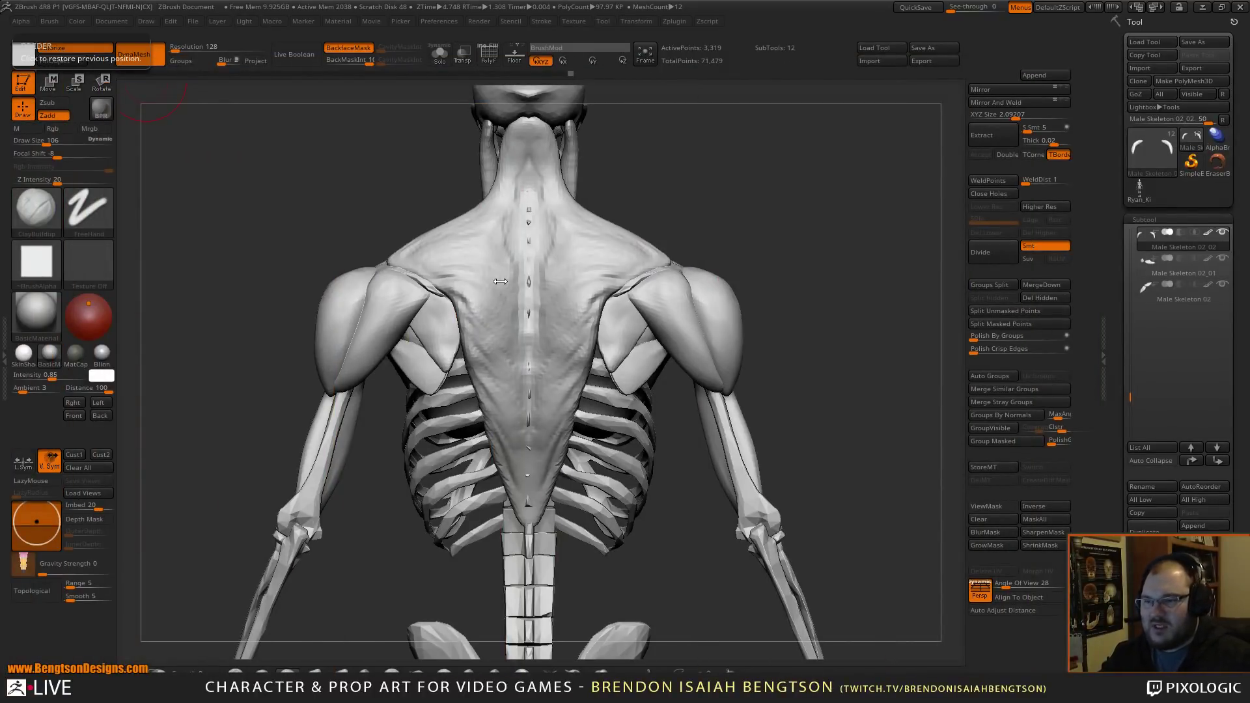
- Insert a mirrored pair of Sphere 32 primitives over the skeleton's lower back ribs with the IMM Primitives brush
left_click_drag(854, 391, 849, 347, "alt")
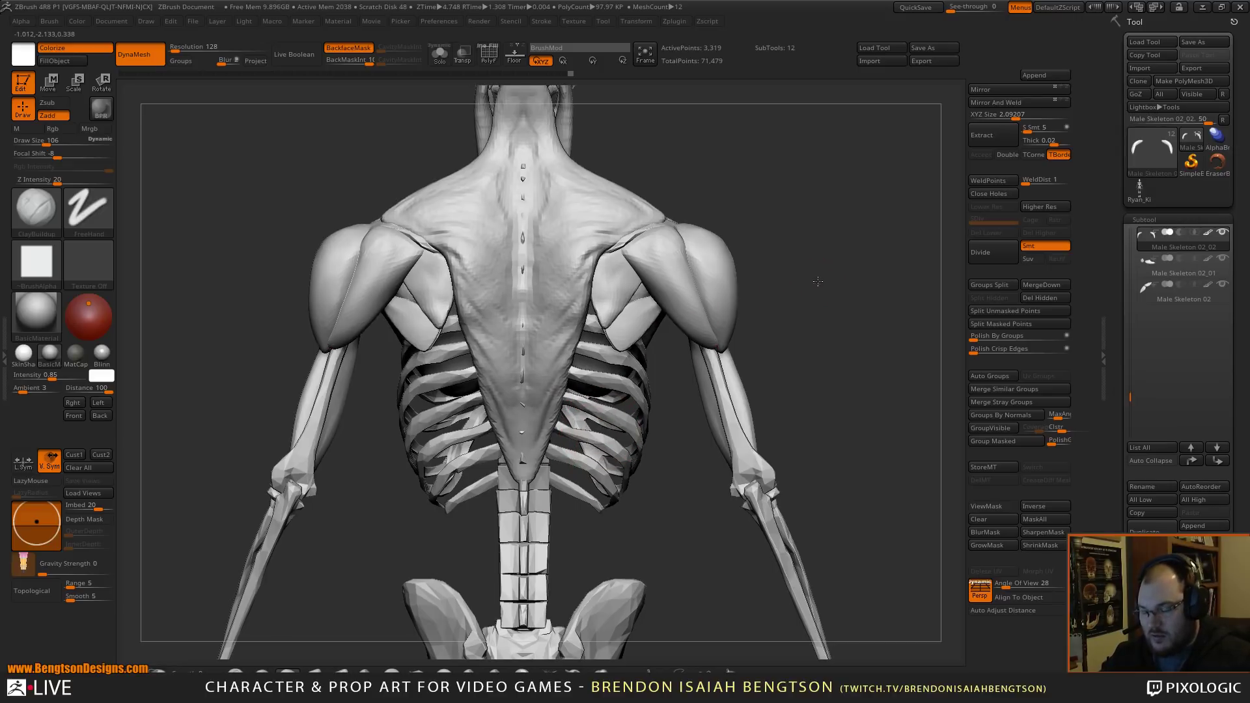
key("b")
key("i")
left_click(461, 461)
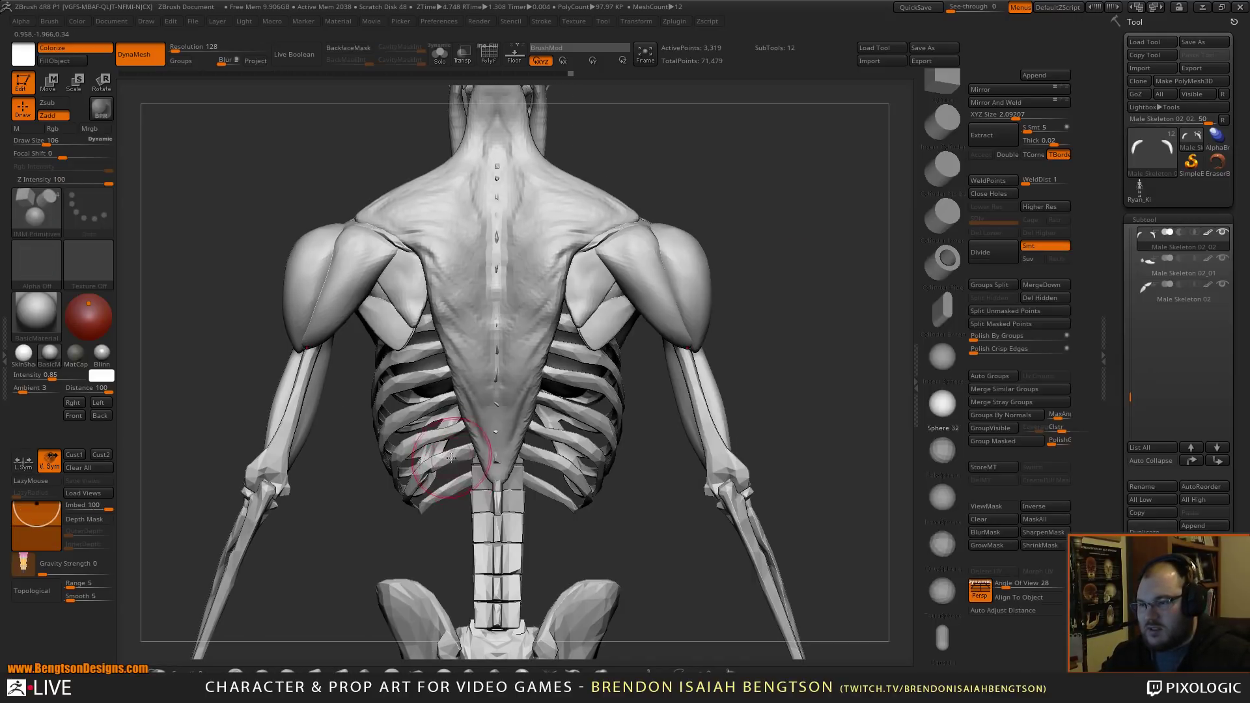
left_click(421, 437, "alt")
left_click_drag(412, 450, 426, 474)
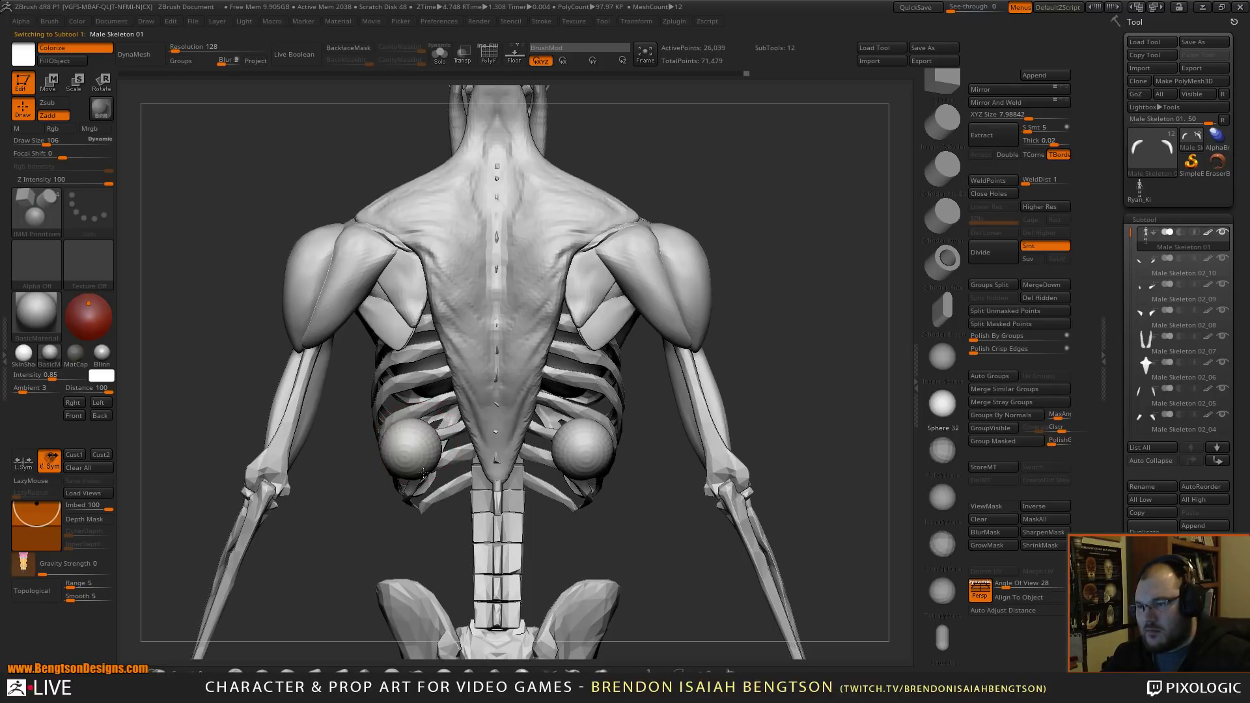
- Split the new spheres into their own subtool and convert them to DynaMesh at resolution 128
left_click(1001, 311)
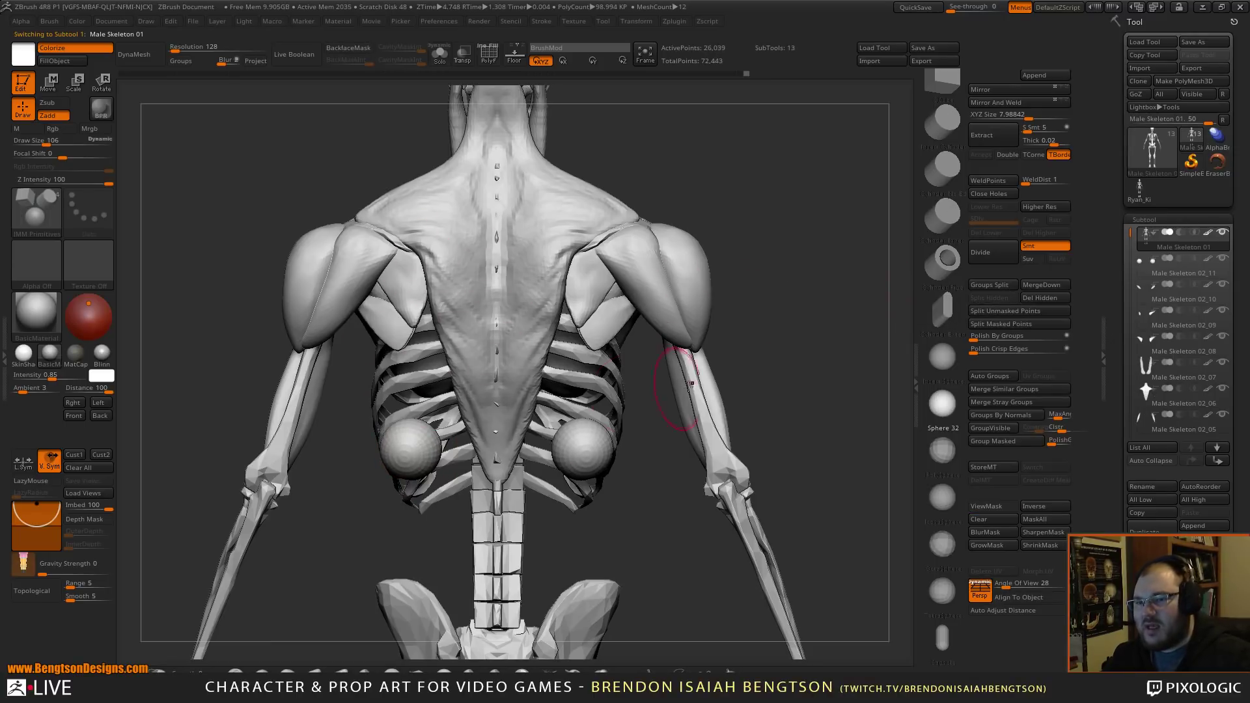
left_click(588, 448, "alt")
left_click(159, 65)
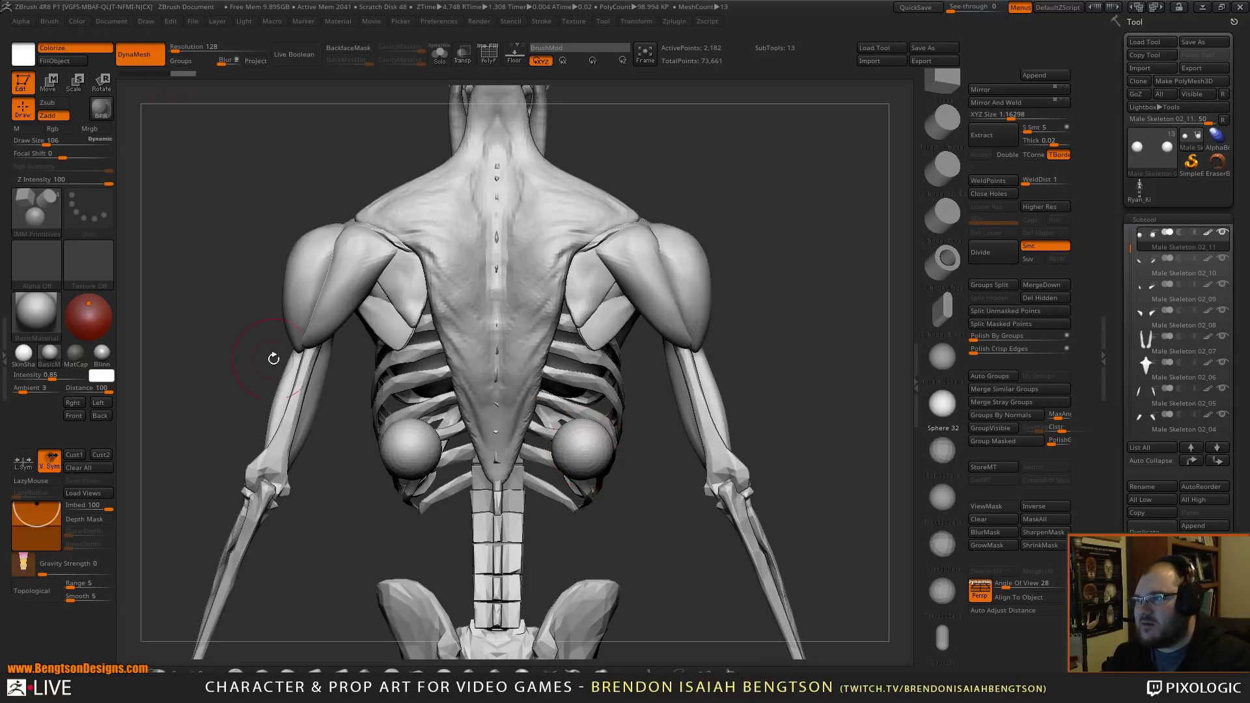
- Stretch the spheres toward the spine and armpits with the Move Topological brush at draw size 217 to block in the latissimus dorsi
key("b")
key("m")
key("t")
key("space")
left_click(422, 410)
mouse_move(423, 427)
left_mouse_down()
mouse_move(407, 409)
mouse_move(490, 423)
mouse_move(526, 393)
mouse_move(493, 392)
mouse_move(461, 350)
left_mouse_up()
left_click_drag(503, 392, 510, 361)
left_click_drag(431, 376, 363, 306)
left_click_drag(447, 347, 439, 366)
mouse_move(385, 333)
left_mouse_down()
mouse_move(356, 309)
mouse_move(374, 318)
left_mouse_up()
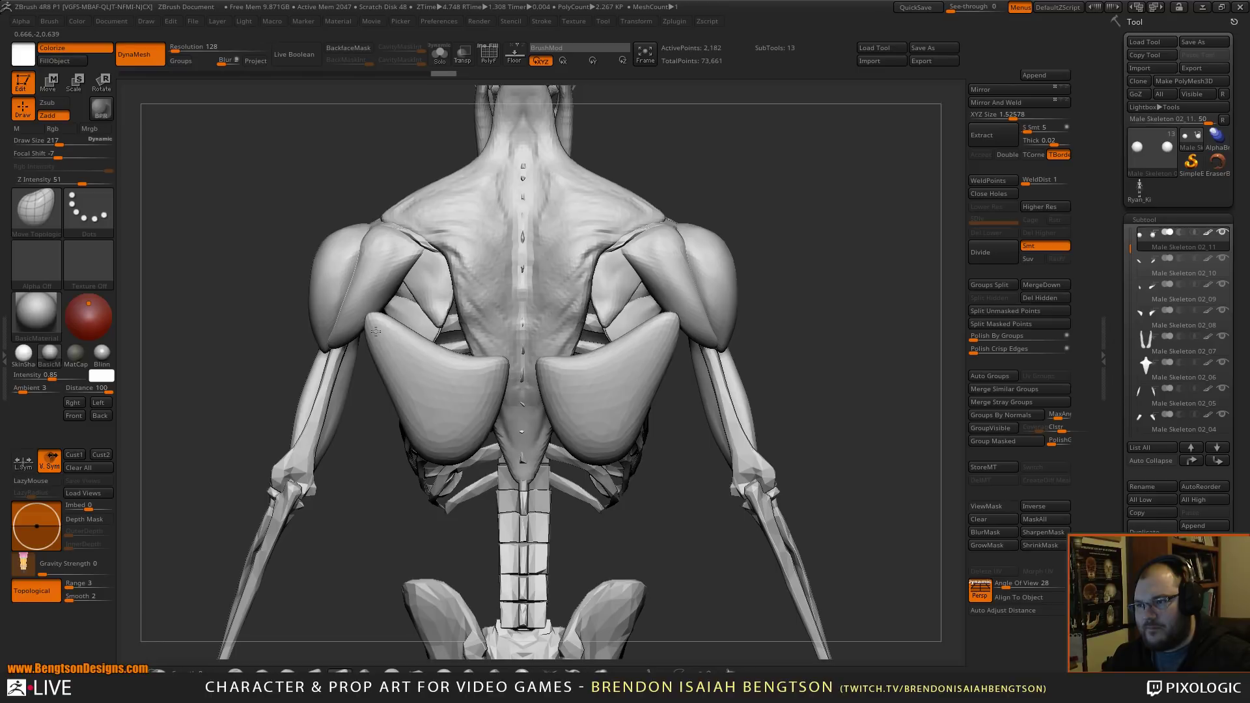
- Pull the lats' lower ends down to the pelvis, enlarging the Move Topological brush to draw size 376
left_click_drag(457, 455, 476, 529)
left_click_drag(494, 474, 510, 433)
left_click_drag(480, 502, 491, 595)
left_click_drag(677, 545, 711, 441)
key("space")
mouse_move(443, 364)
left_mouse_down()
mouse_move(456, 364)
mouse_move(420, 454)
mouse_move(429, 472)
left_mouse_up()
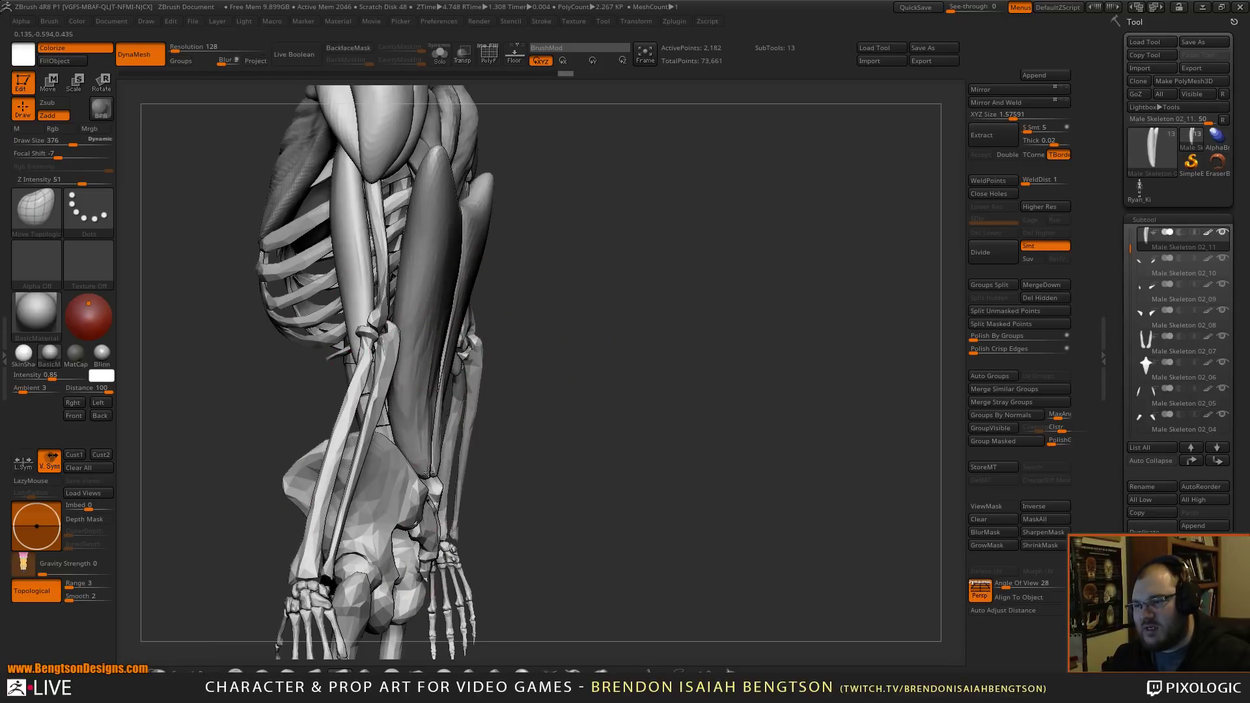
- Fit the lats against the back of the rib cage from the side and rear, and refresh their DynaMesh
mouse_move(445, 309)
left_mouse_down()
mouse_move(424, 289)
mouse_move(414, 331)
mouse_move(400, 336)
left_mouse_up()
mouse_move(736, 338)
left_mouse_down()
mouse_move(530, 344)
mouse_move(553, 339)
left_mouse_up()
mouse_move(799, 248)
left_mouse_down()
mouse_move(507, 405)
mouse_move(508, 453)
left_mouse_up()
mouse_move(768, 335)
left_mouse_down()
mouse_move(818, 330)
mouse_move(759, 328)
left_mouse_up()
left_click_drag(521, 460, 538, 469)
mouse_move(519, 270)
left_mouse_down()
mouse_move(575, 284)
mouse_move(557, 272)
mouse_move(568, 275)
left_mouse_up()
mouse_move(815, 274)
left_mouse_down()
mouse_move(739, 268)
mouse_move(832, 243)
mouse_move(856, 253)
mouse_move(835, 243)
mouse_move(876, 379)
left_mouse_up()
mouse_move(483, 423)
left_mouse_down()
mouse_move(473, 413)
mouse_move(480, 423)
left_mouse_up()
mouse_move(561, 416)
left_mouse_down()
mouse_move(549, 411)
mouse_move(566, 405)
left_mouse_up()
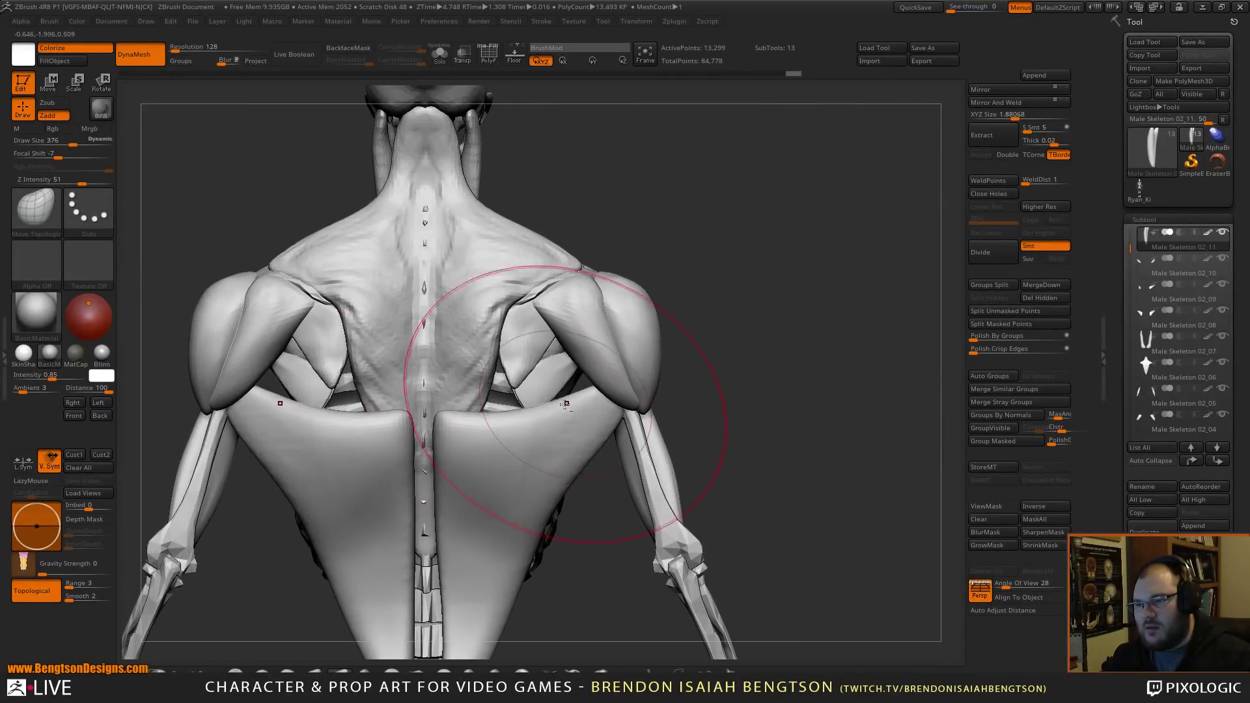
- Smooth and extend the lats' upper outer tips toward the humerus in transparent view, using Move Topological at draw size 198
key("shift")
key("alt+t")
mouse_move(627, 391)
left_mouse_down()
mouse_move(600, 411)
mouse_move(597, 371)
left_mouse_up()
key("shift+space")
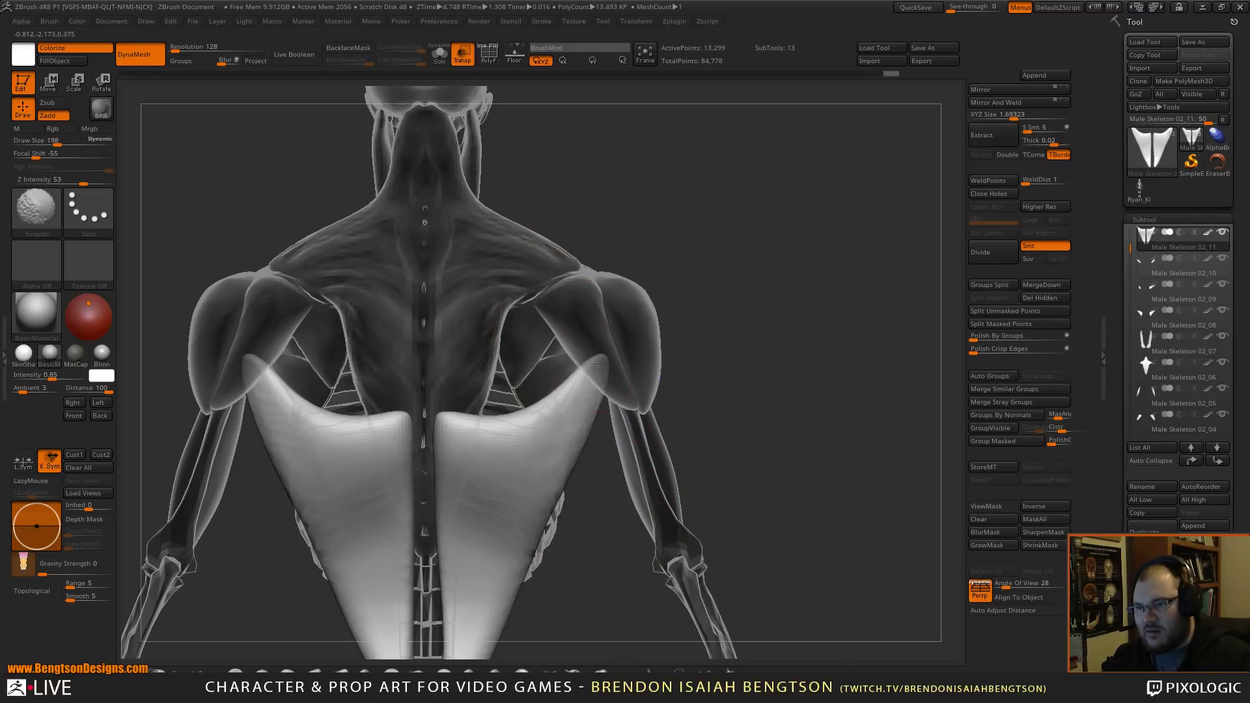
left_click_drag(580, 396, 609, 355, "shift")
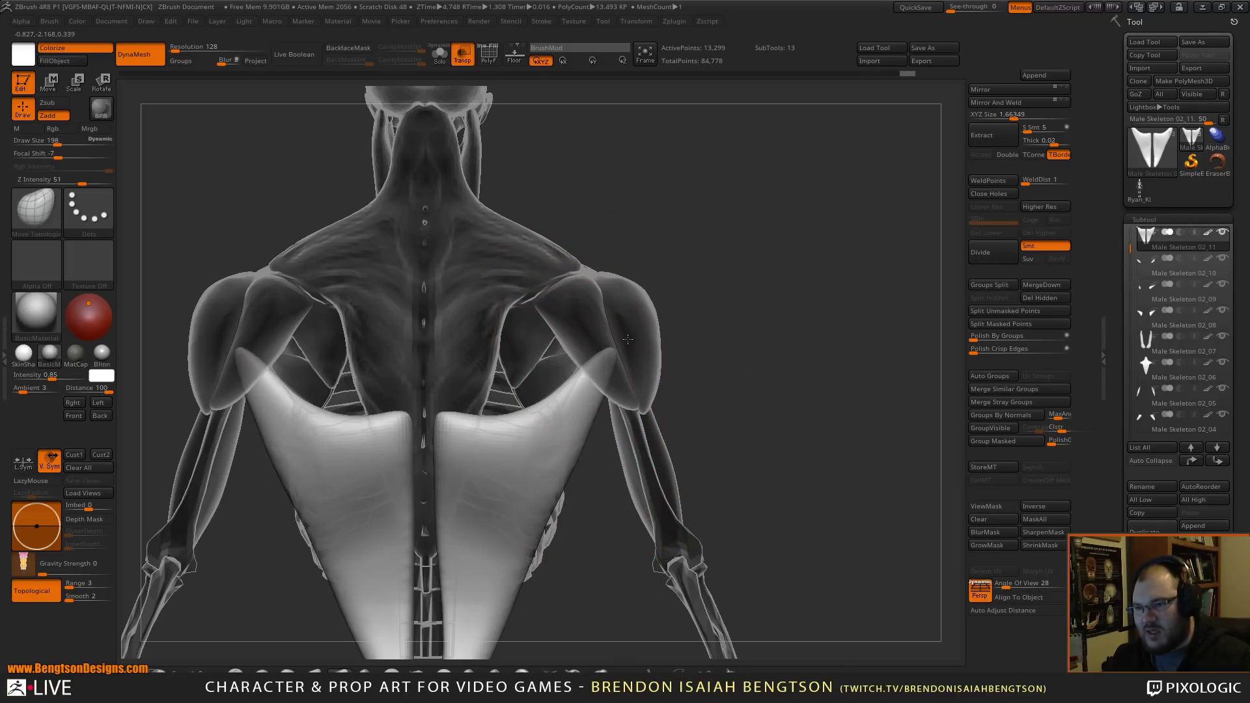
right_click_drag(628, 320, 605, 357)
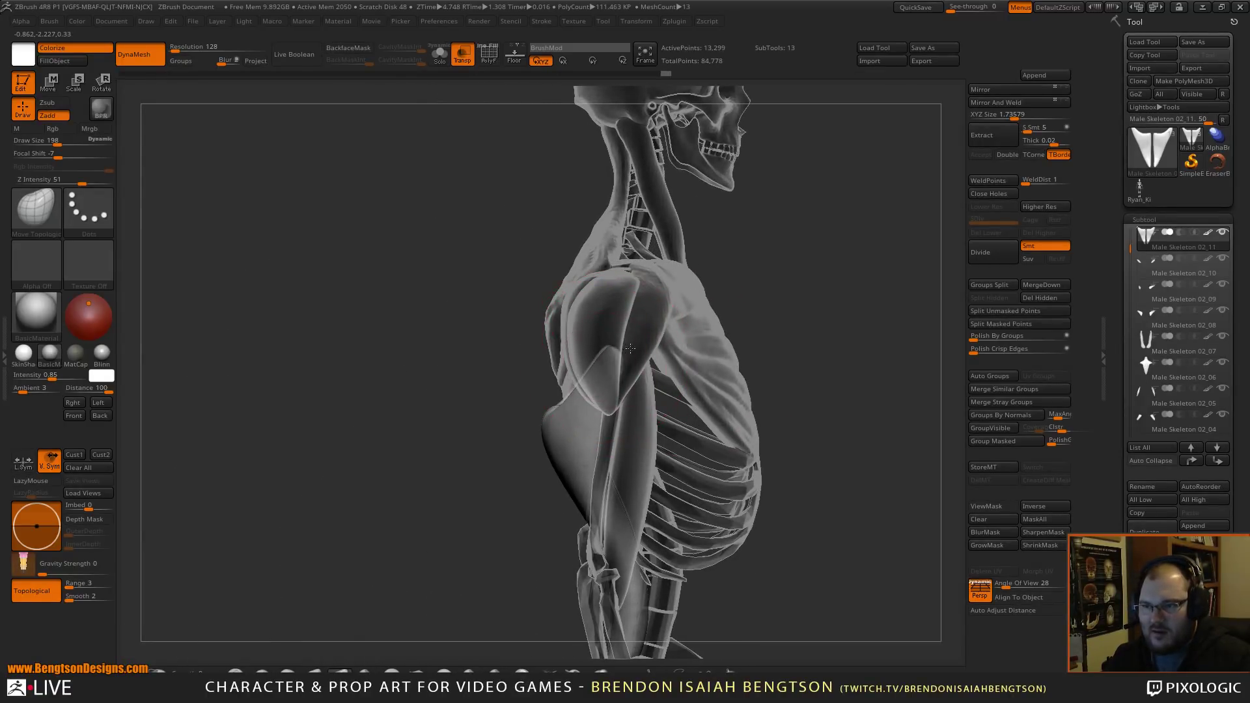
right_click_drag(669, 338, 648, 261)
right_click_drag(514, 331, 559, 310, "alt")
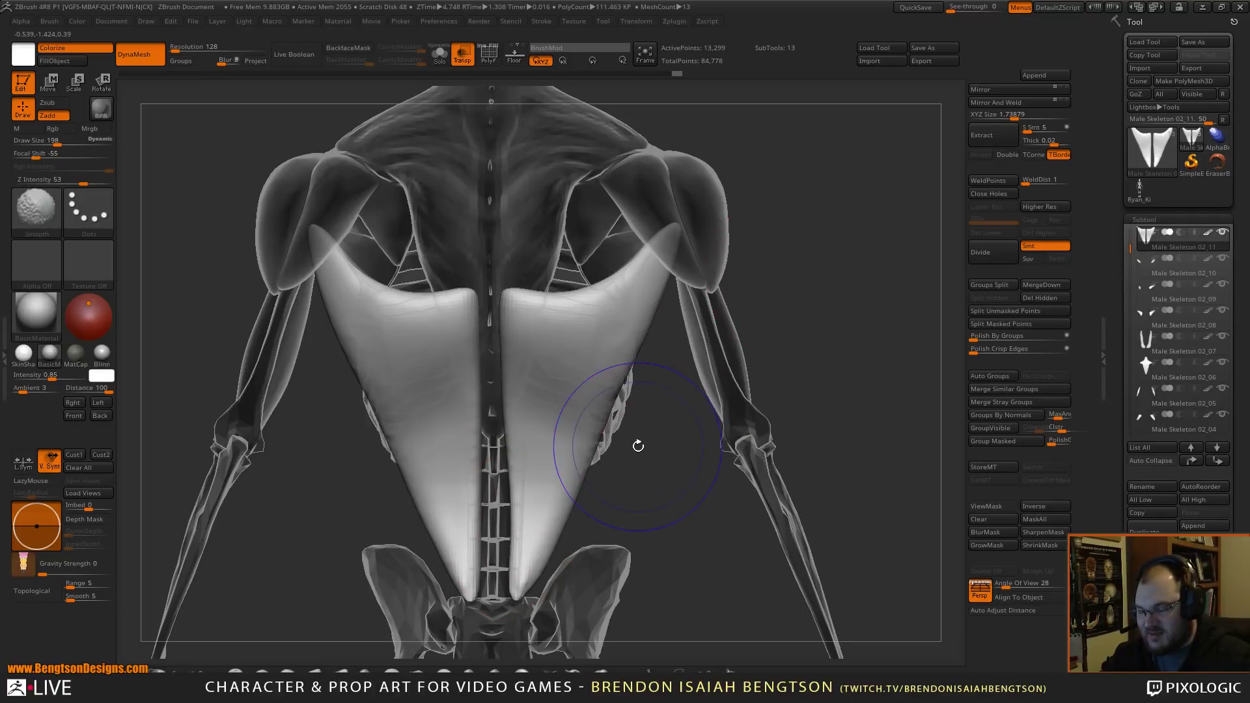
- Restore the opaque view and widen the lats' lower outer edges over the top of the pelvis
key("ctrl+shift+t")
left_click_drag(587, 538, 597, 536)
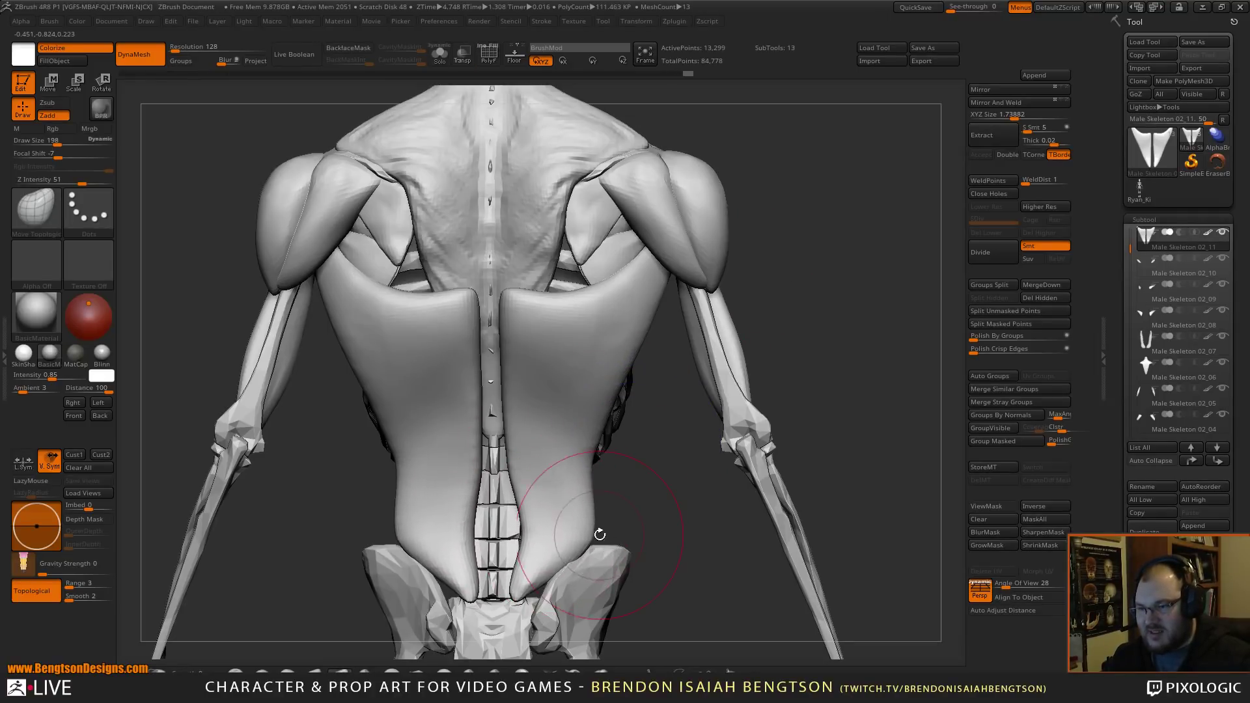
left_click_drag(525, 591, 519, 580)
mouse_move(658, 582)
left_mouse_down()
mouse_move(539, 597)
mouse_move(539, 540)
mouse_move(593, 535)
left_mouse_up()
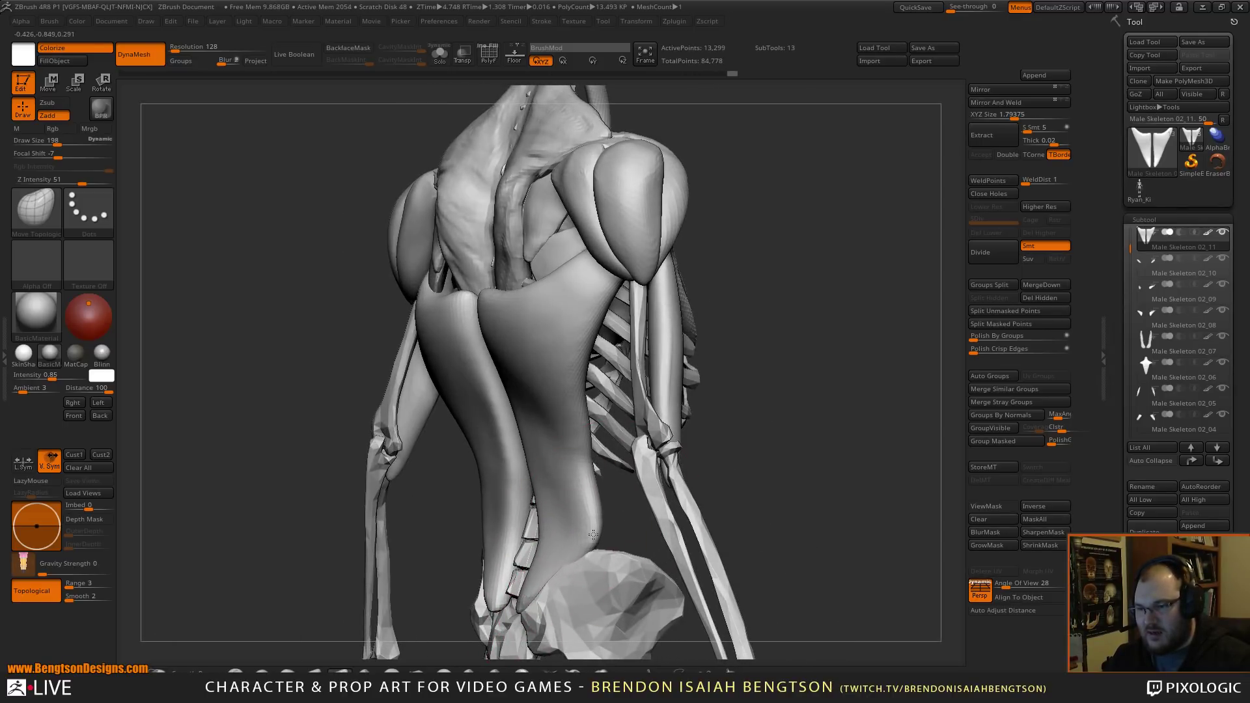
left_click_drag(709, 446, 767, 425)
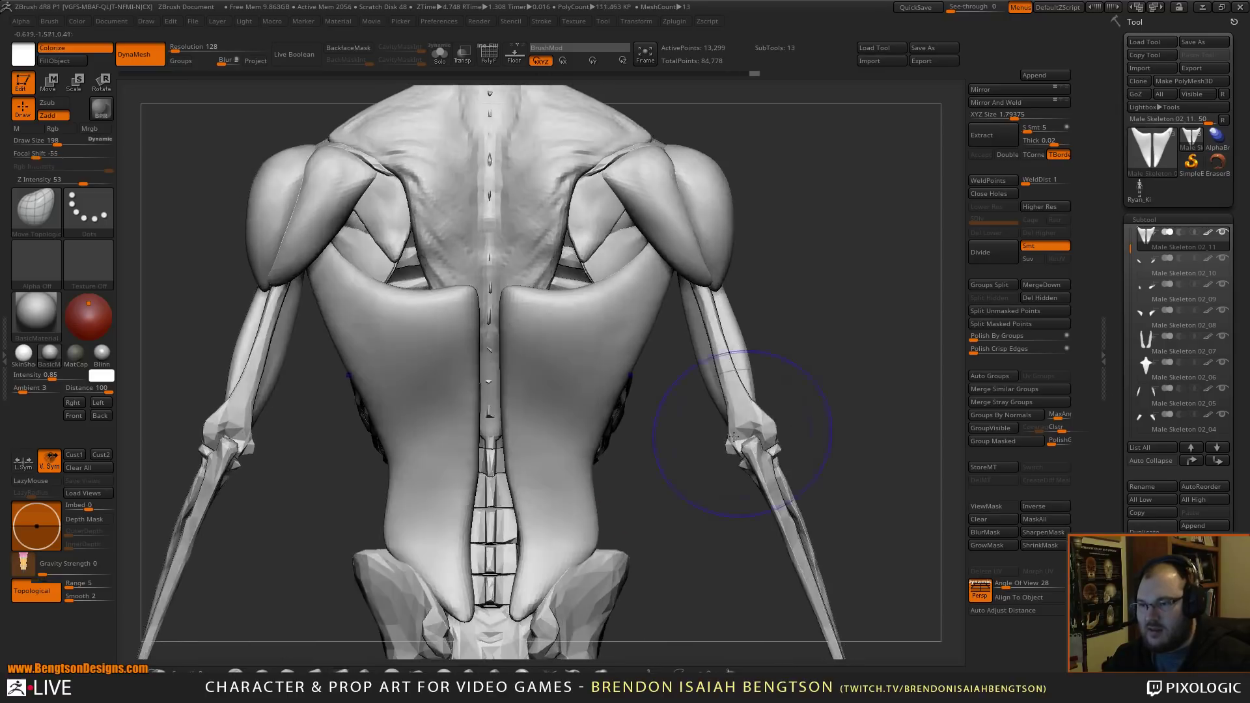
left_click_drag(599, 537, 595, 537)
- Fill out the lats' outer edges at the waist into a straighter taper toward the pelvis
left_click_drag(870, 393, 881, 339, "alt")
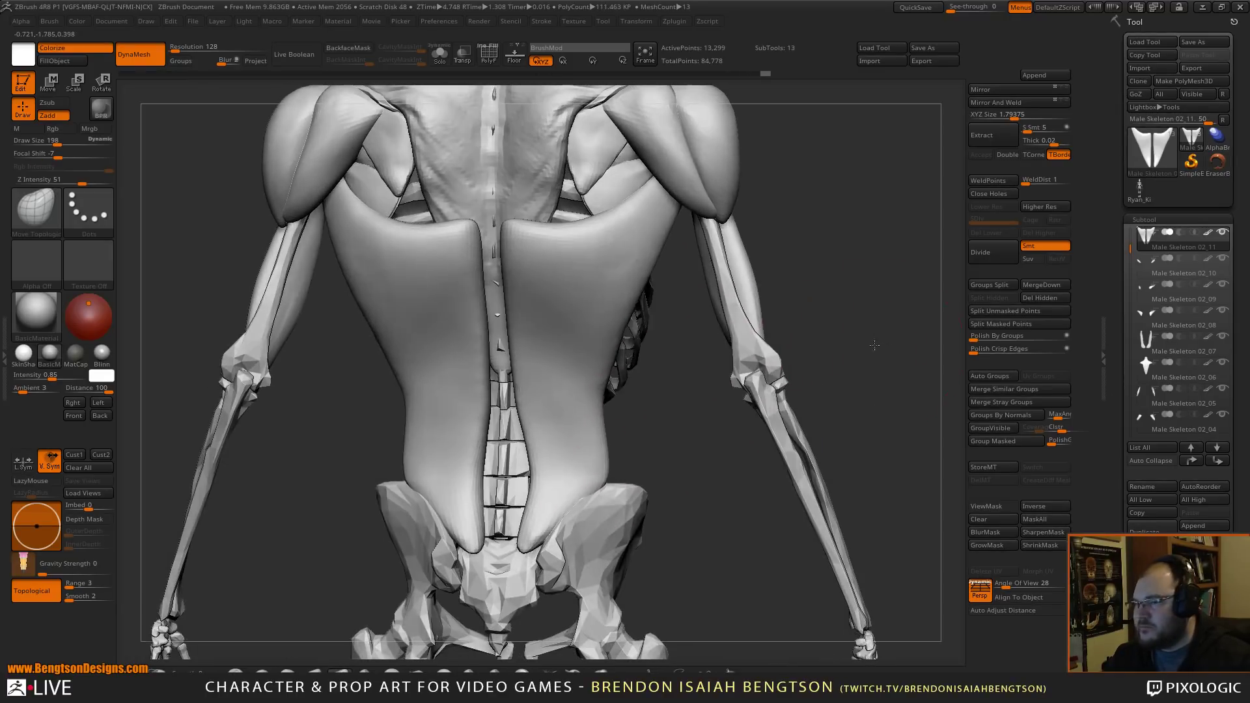
left_click_drag(592, 417, 606, 408)
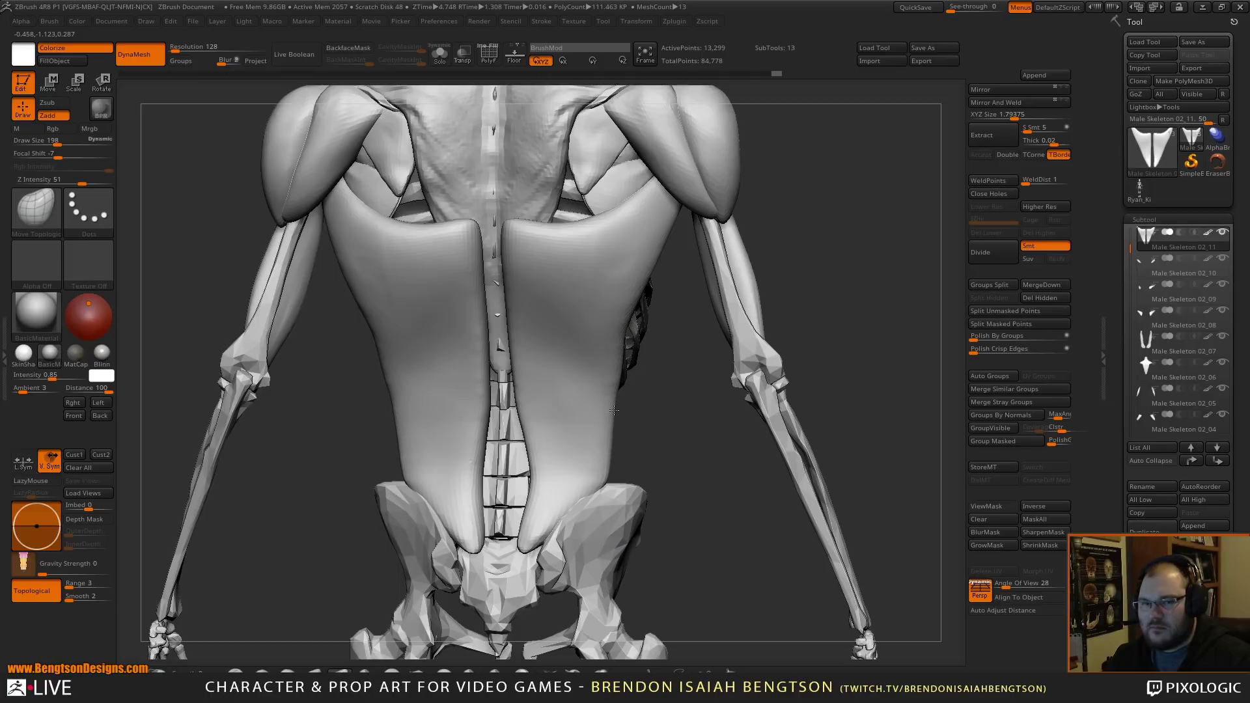
left_click_drag(698, 418, 720, 462)
left_click_drag(903, 358, 864, 349)
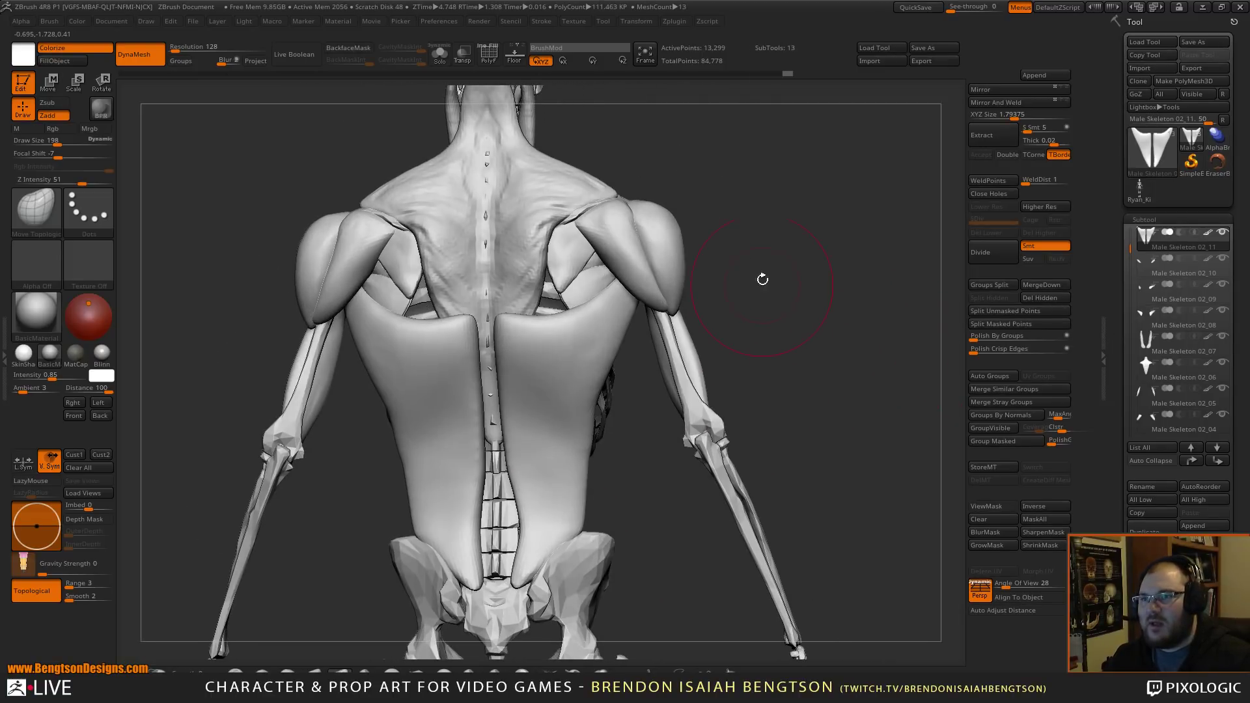
- Inspect the lats in solo mode and in transparent view against the skeleton, then return to the opaque view
left_click(636, 22)
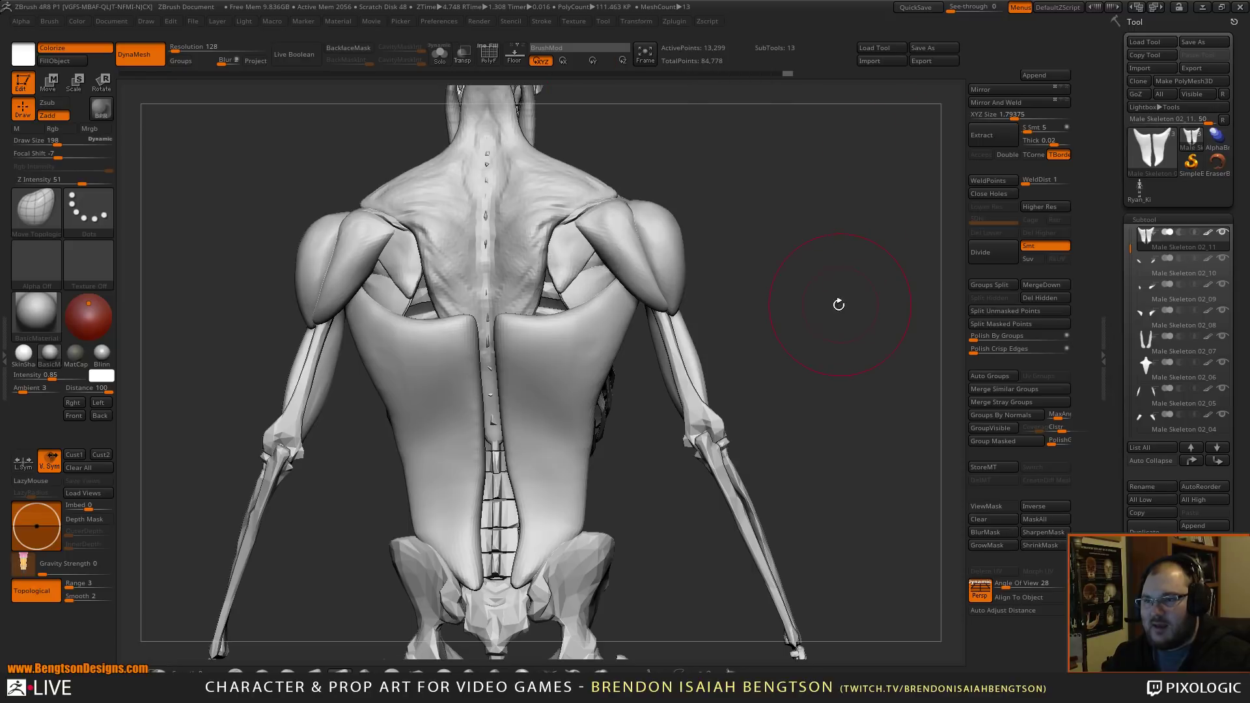
key("v")
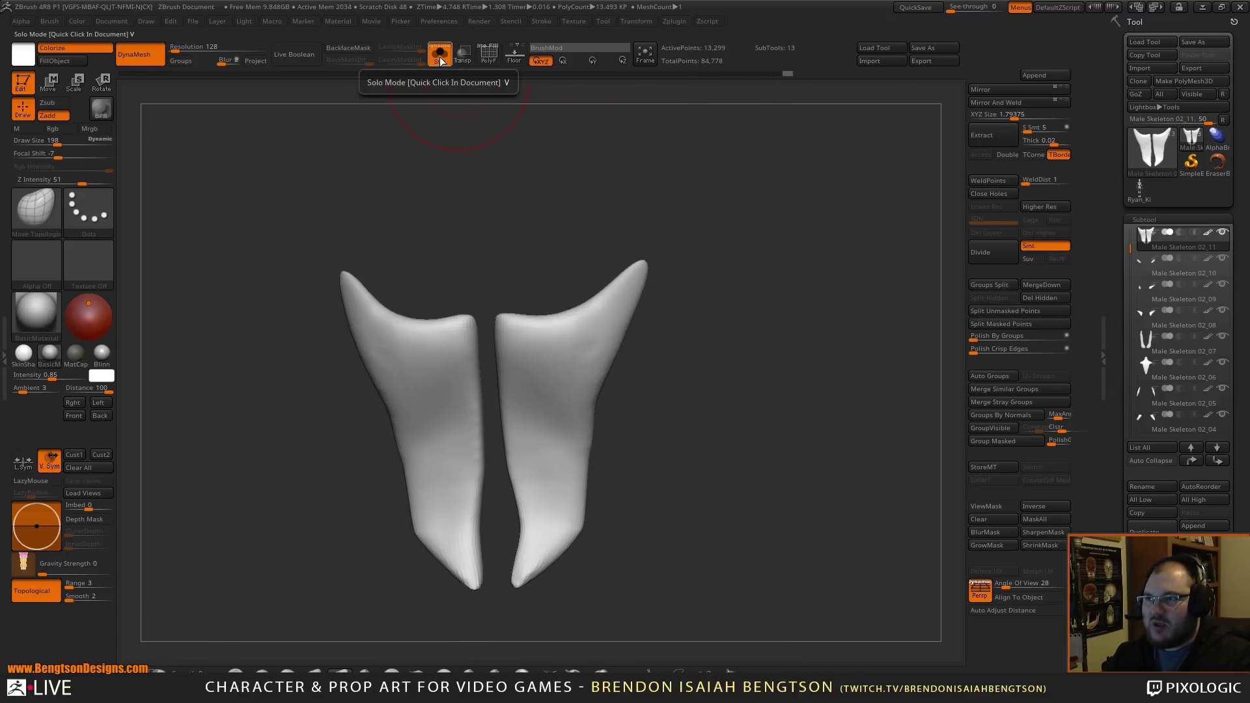
key("v")
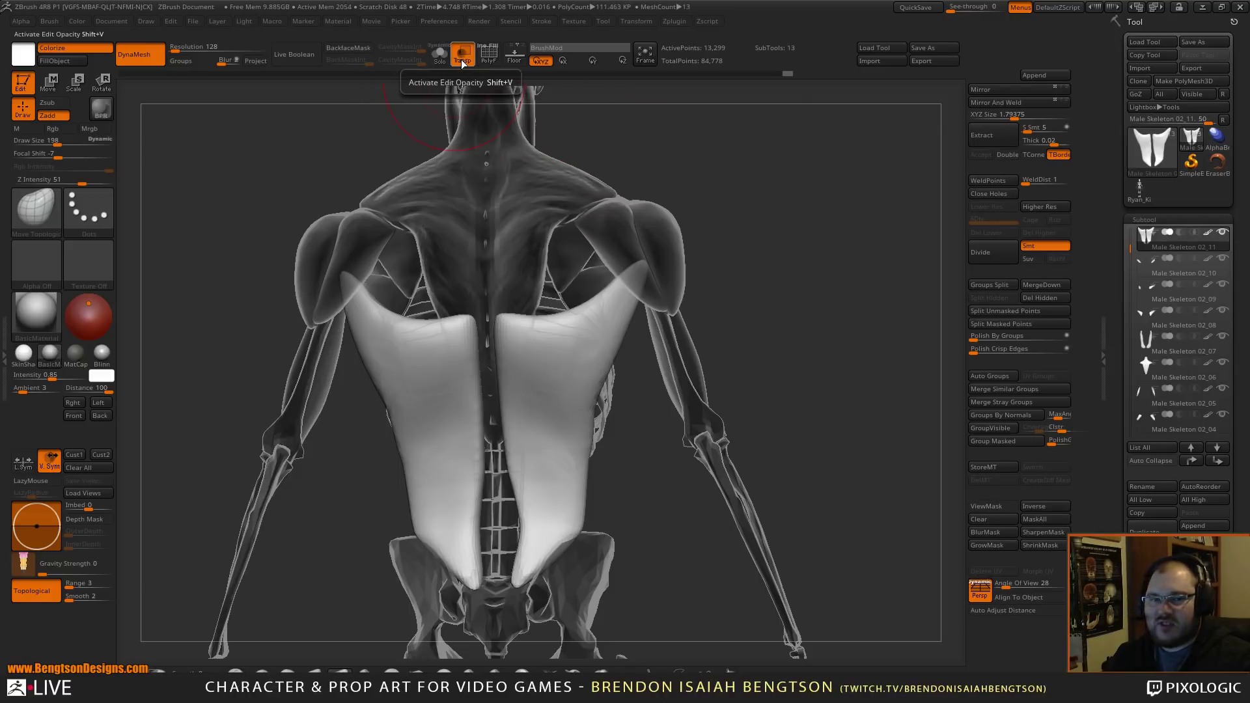
left_click_drag(823, 310, 603, 433)
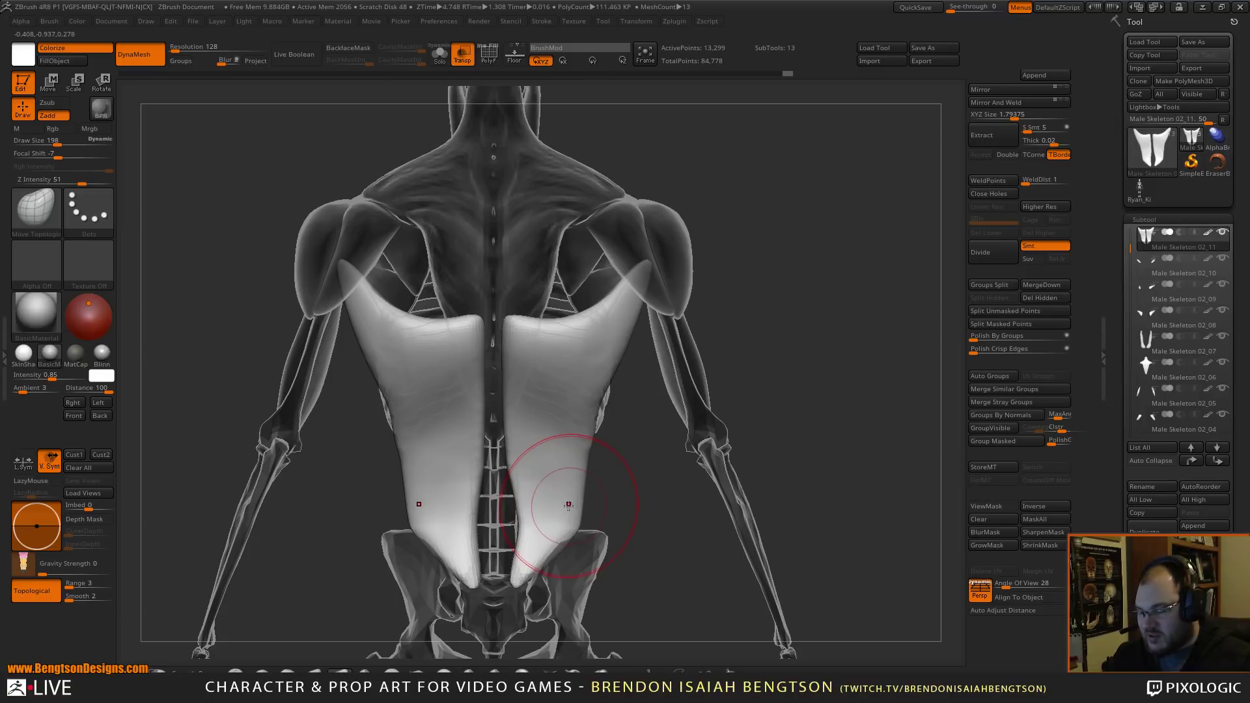
key("ctrl+shift+t")
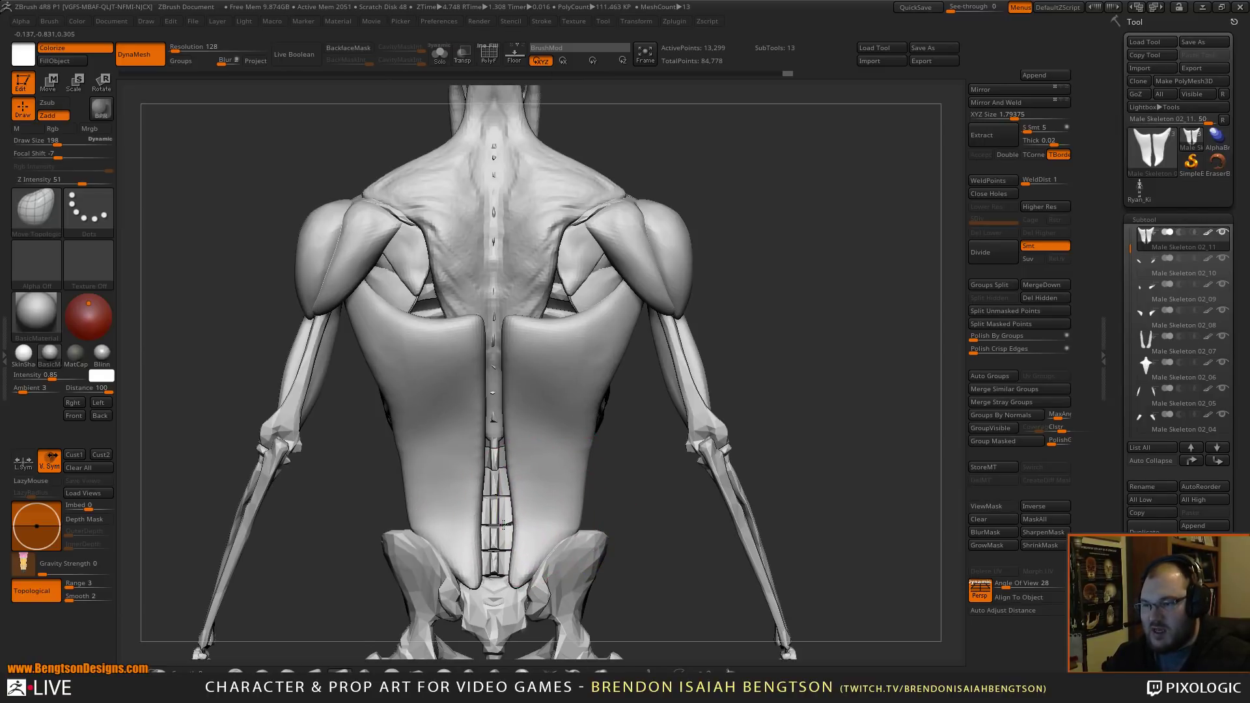
- Move the lats' inner edges closer to the spine along the lumbar vertebrae and adjust their upper inner corners
mouse_move(496, 524)
left_mouse_down()
mouse_move(490, 546)
mouse_move(514, 565)
left_mouse_up()
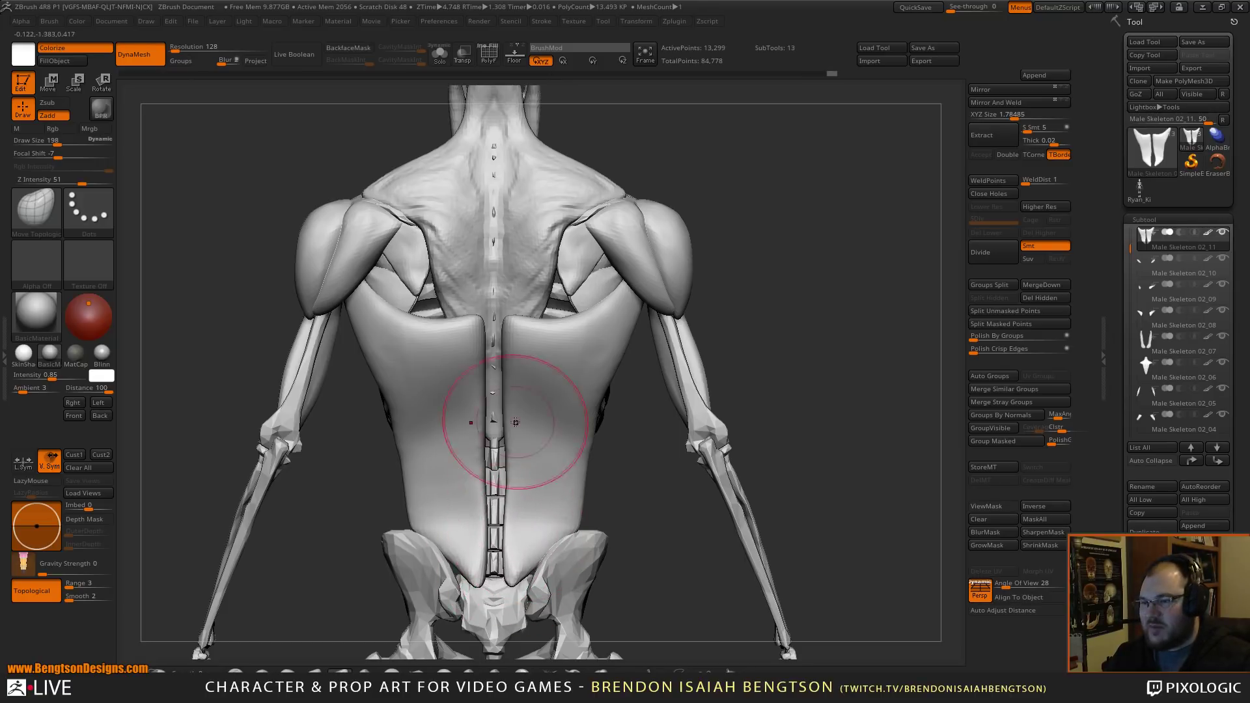
left_click_drag(512, 326, 525, 408)
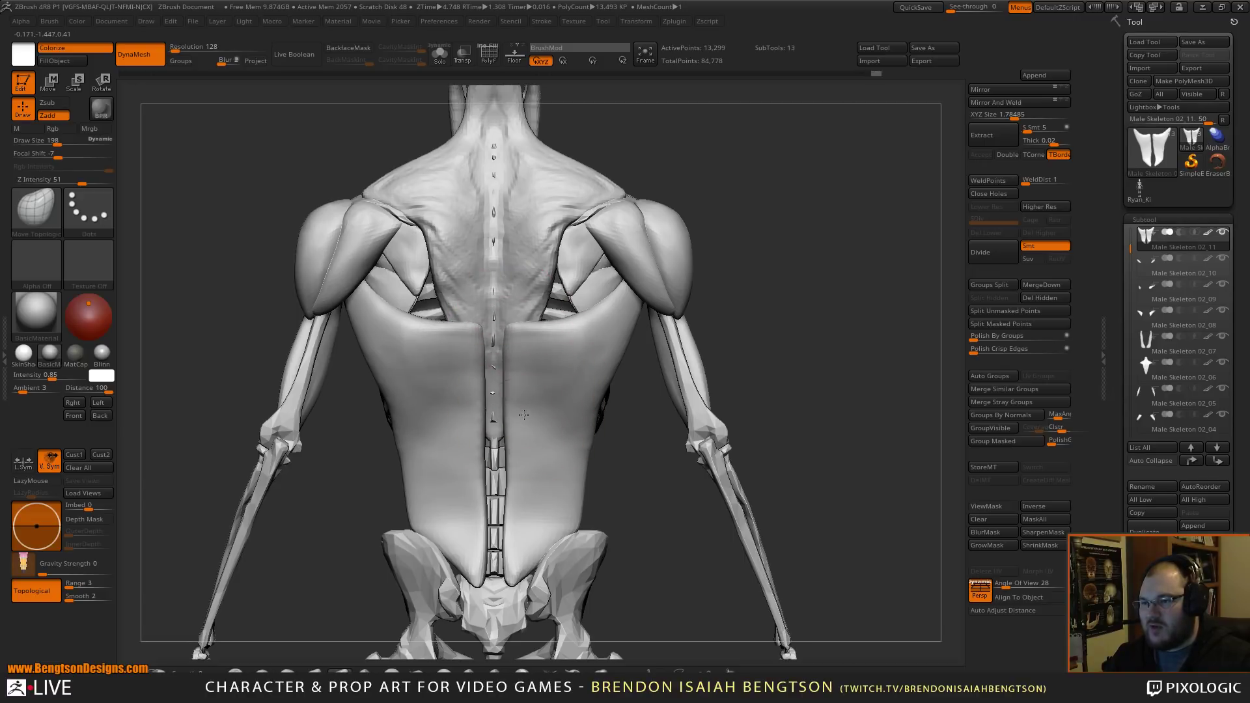
- Refine the lats' outer contour around the sides of the rib cage and adjust their lower inner ends near the sacrum
mouse_move(709, 416)
left_mouse_down()
mouse_move(781, 351)
mouse_move(755, 361)
mouse_move(795, 346)
left_mouse_up()
mouse_move(572, 432)
left_mouse_down()
mouse_move(609, 390)
mouse_move(602, 416)
left_mouse_up()
mouse_move(602, 416)
right_mouse_down()
mouse_move(553, 416)
mouse_move(593, 415)
right_mouse_up()
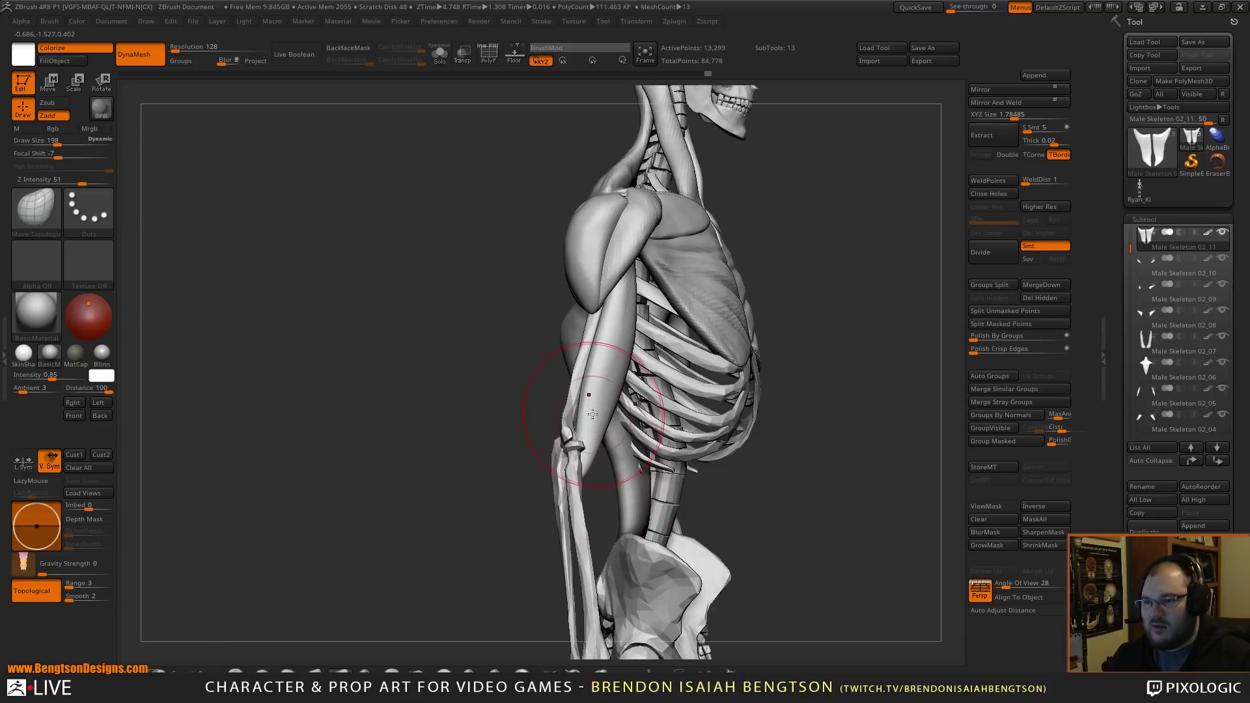
mouse_move(831, 293)
right_mouse_down()
mouse_move(831, 315)
mouse_move(798, 261)
right_mouse_up()
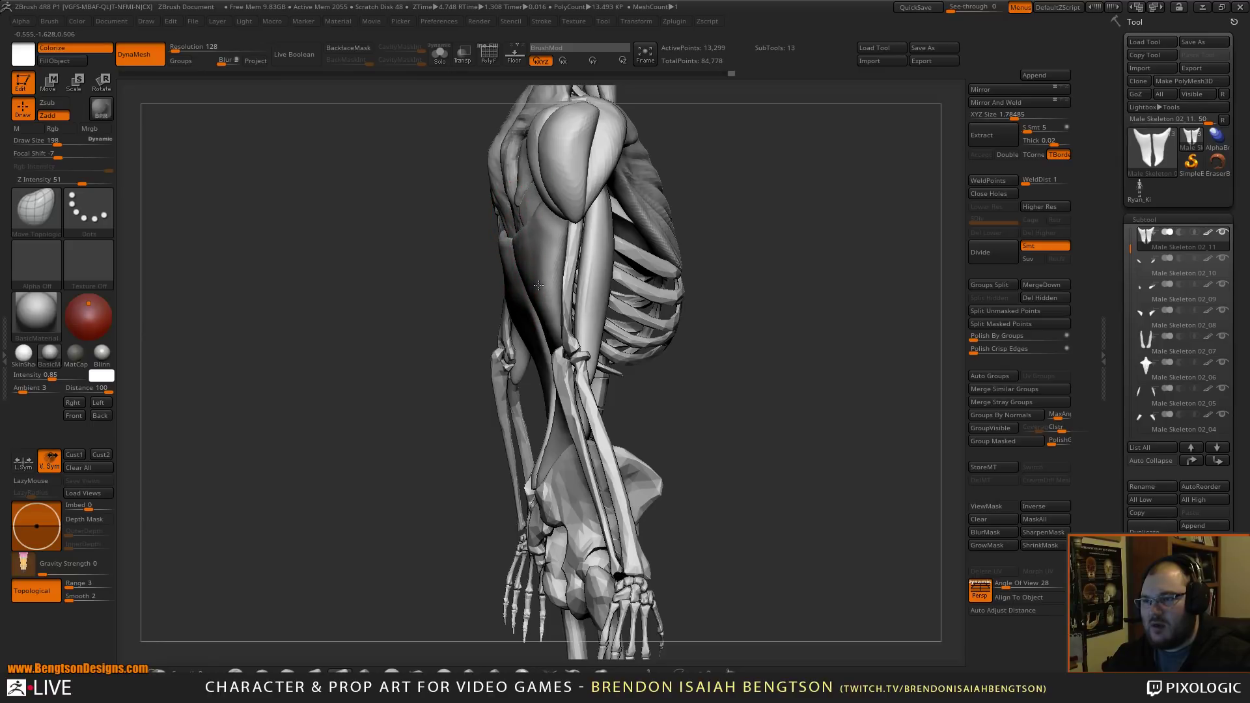
right_click_drag(693, 199, 854, 241, "shift")
mouse_move(556, 311)
left_mouse_down()
mouse_move(549, 276)
mouse_move(534, 404)
left_mouse_up()
left_click_drag(473, 473, 466, 476)
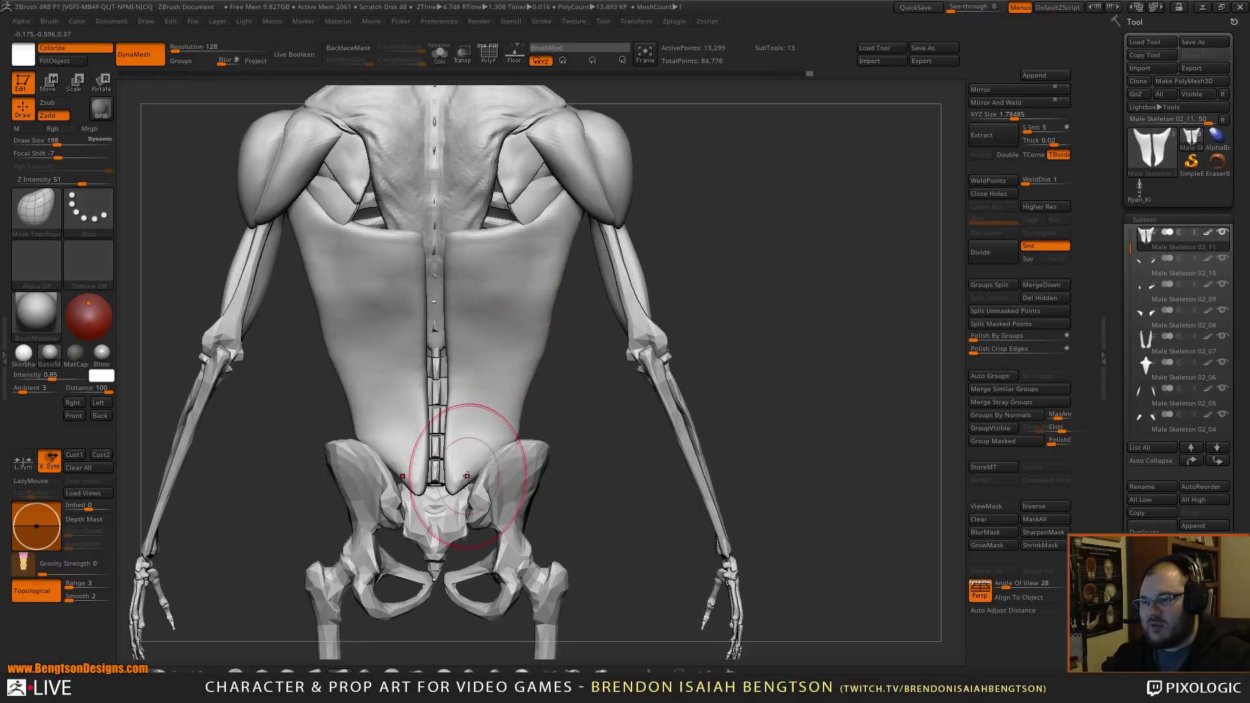
- Bridge the gap between the two lats across the spine, remesh them with DynaMesh and smooth the seam
mouse_move(567, 304)
right_mouse_down()
mouse_move(597, 438)
mouse_move(632, 451)
mouse_move(495, 352)
right_mouse_up()
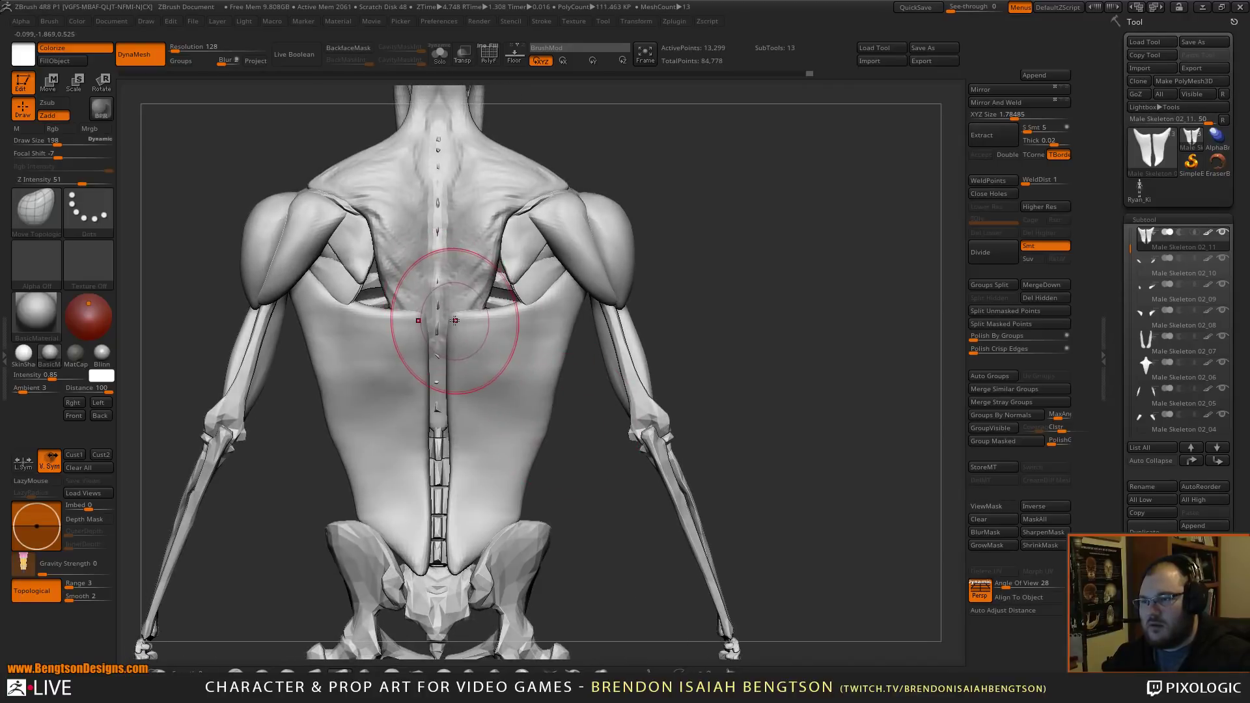
left_click_drag(447, 321, 350, 329)
left_click_drag(448, 407, 390, 425)
left_click_drag(450, 483, 366, 476)
left_click_drag(448, 528, 354, 537)
left_click_drag(753, 268, 717, 397, "ctrl")
left_click_drag(449, 429, 428, 380, "shift")
left_click_drag(429, 555, 440, 561, "shift")
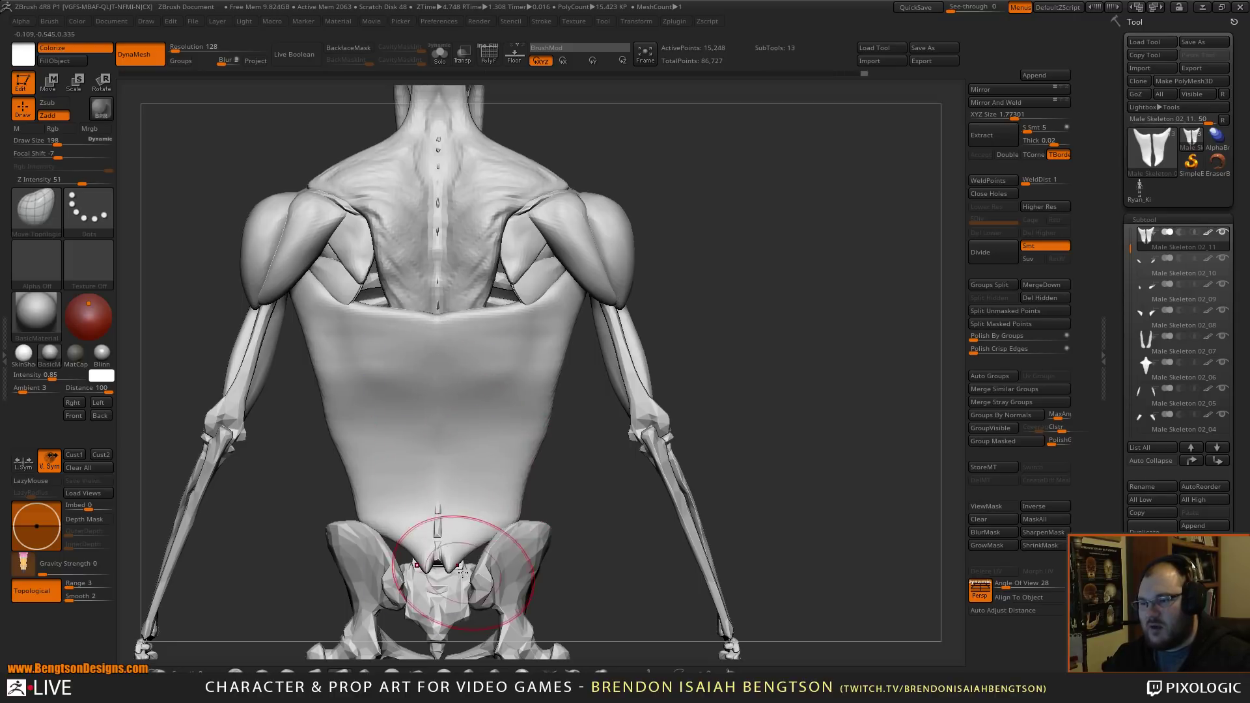
- Sink the middle of the joined lats into the back along the spine so the vertebrae protrude
left_click_drag(748, 296, 679, 289)
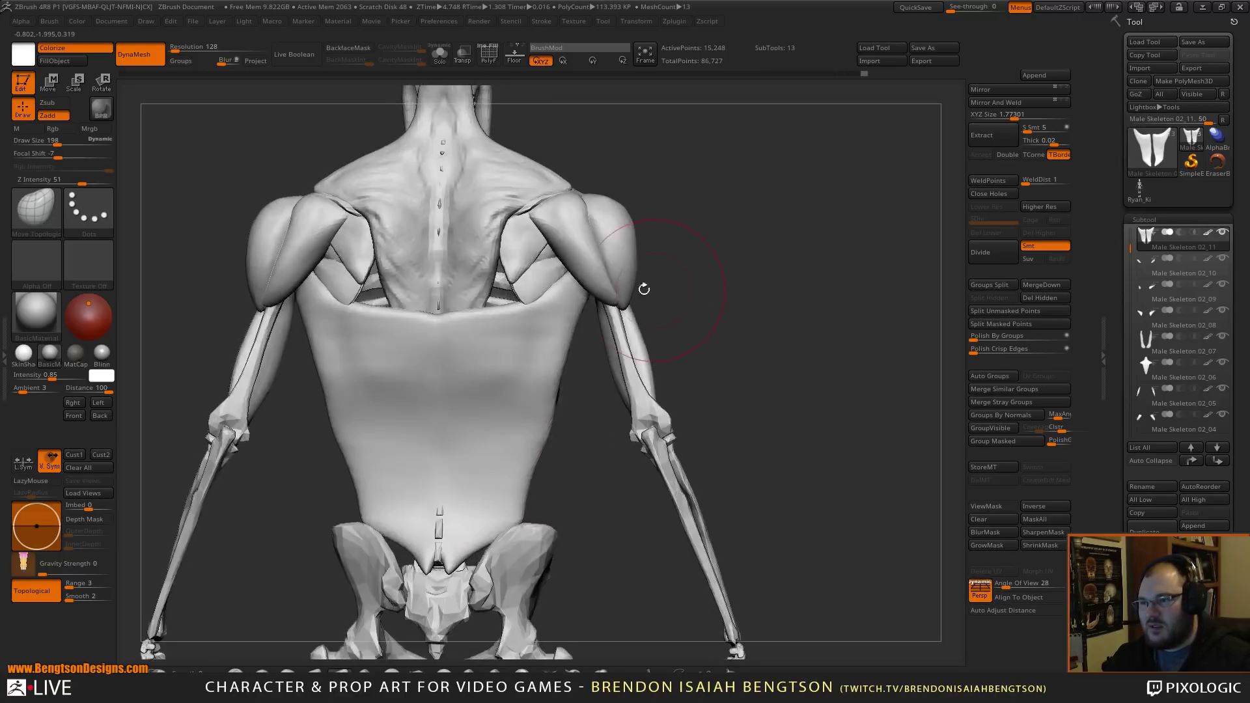
key("ctrl+z")
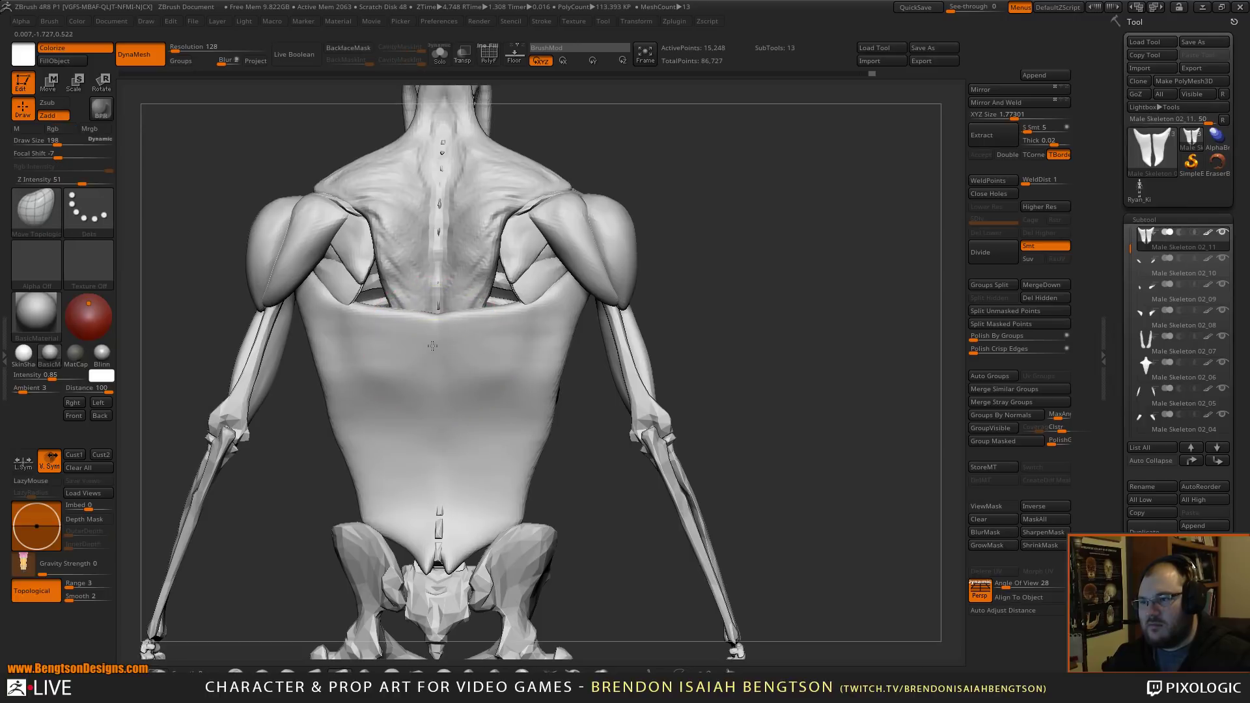
mouse_move(827, 299)
left_mouse_down("alt")
mouse_move(817, 263)
mouse_move(831, 282)
mouse_move(811, 282)
left_mouse_up("alt")
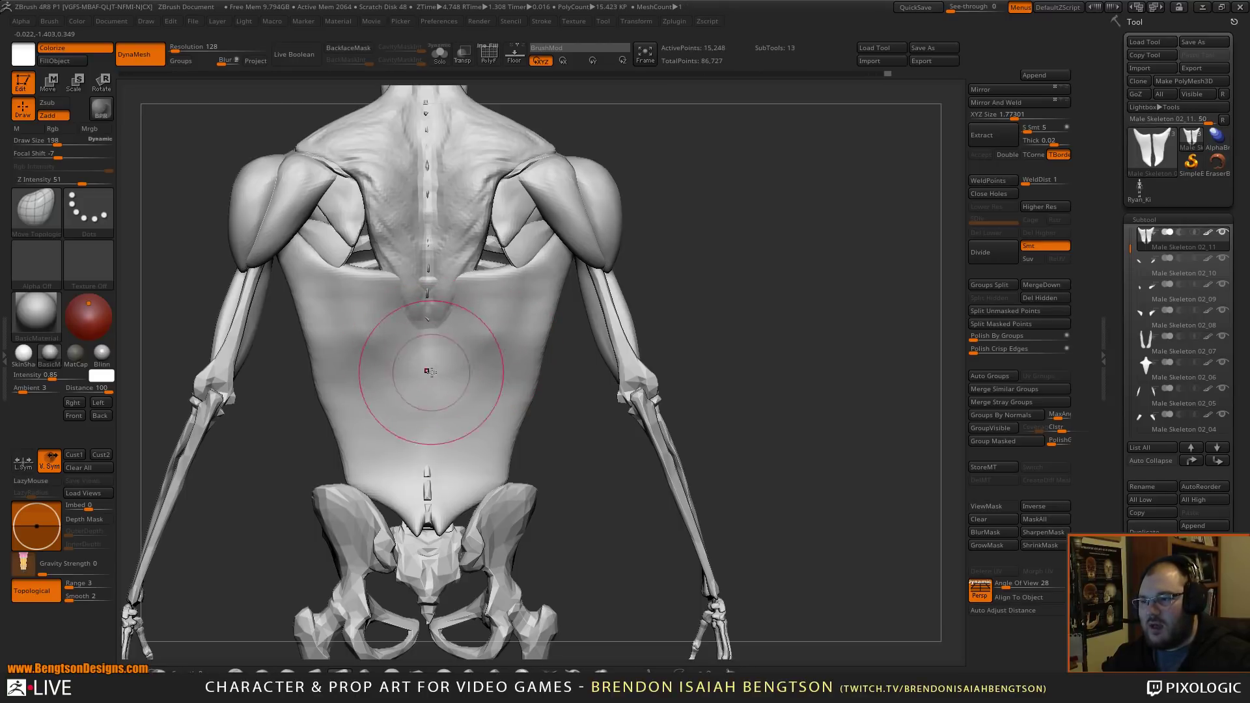
left_click_drag(422, 384, 423, 439)
right_click_drag(419, 414, 461, 358)
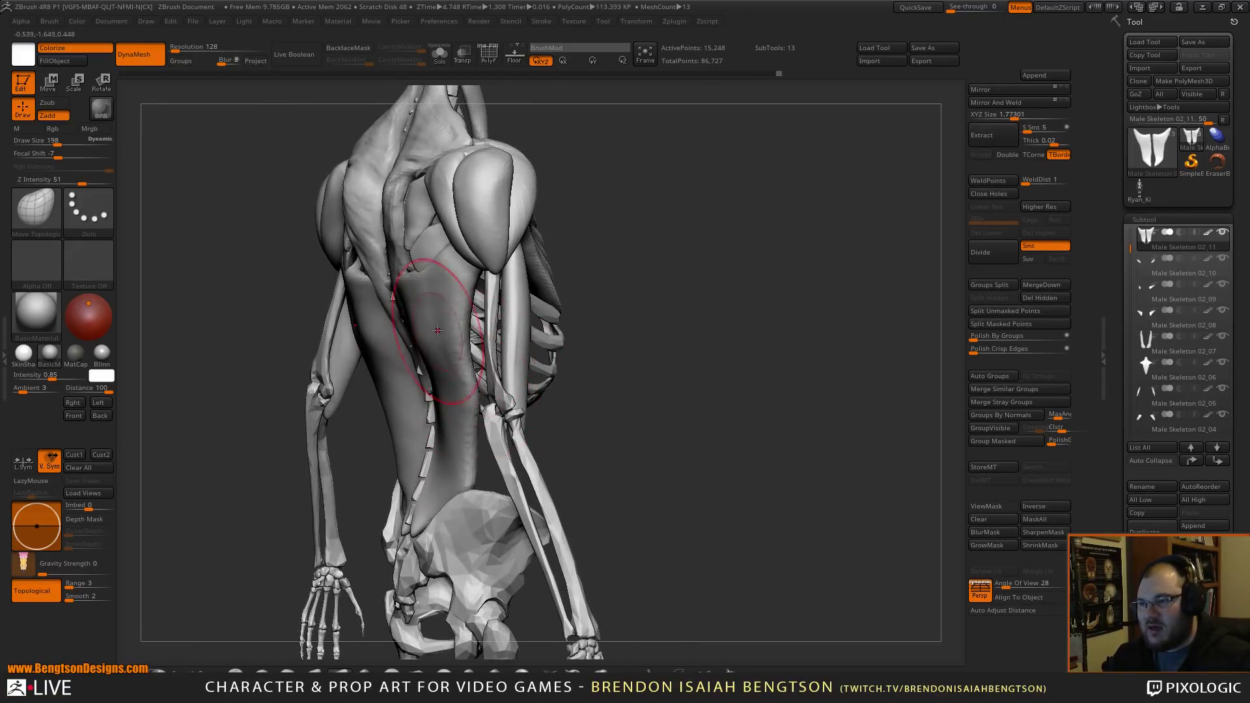
- Sculpt diagonal muscle fibres across the lats with the ClayBuildup brush, following their sweep between the spine and outer edges
mouse_move(612, 329)
left_mouse_down()
mouse_move(712, 332)
mouse_move(771, 280)
left_mouse_up()
key("b")
key("c")
key("b")
mouse_move(632, 332)
left_mouse_down()
mouse_move(553, 360)
mouse_move(571, 356)
mouse_move(540, 390)
mouse_move(543, 417)
left_mouse_up()
mouse_move(602, 378)
left_mouse_down()
mouse_move(547, 424)
mouse_move(559, 437)
mouse_move(546, 465)
left_mouse_up()
left_click_drag(606, 427, 541, 489)
mouse_move(601, 459)
left_mouse_down()
mouse_move(539, 511)
mouse_move(554, 537)
left_mouse_up()
left_click_drag(614, 420, 565, 479)
mouse_move(775, 374)
left_mouse_down()
mouse_move(808, 365)
mouse_move(825, 324)
mouse_move(806, 201)
left_mouse_up()
left_click_drag(811, 414, 804, 290, "alt")
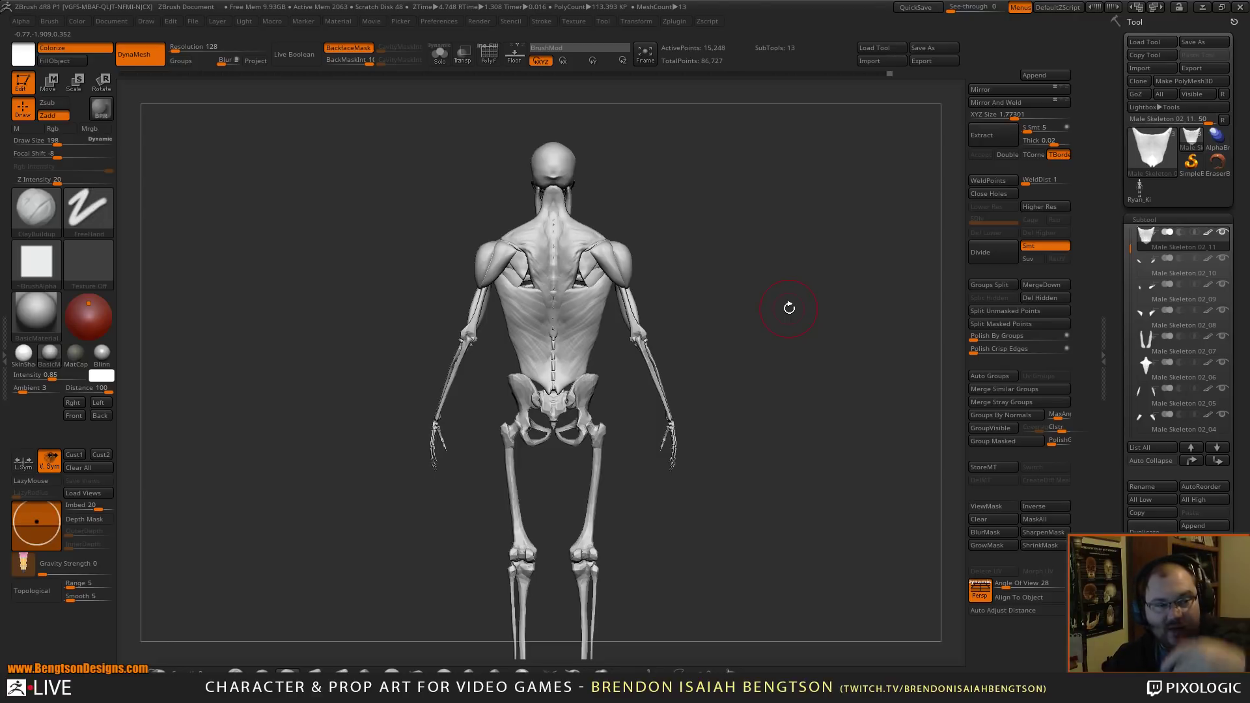
mouse_move(715, 410)
left_mouse_down("alt")
mouse_move(703, 310)
mouse_move(735, 376)
mouse_move(719, 501)
left_mouse_up("alt")
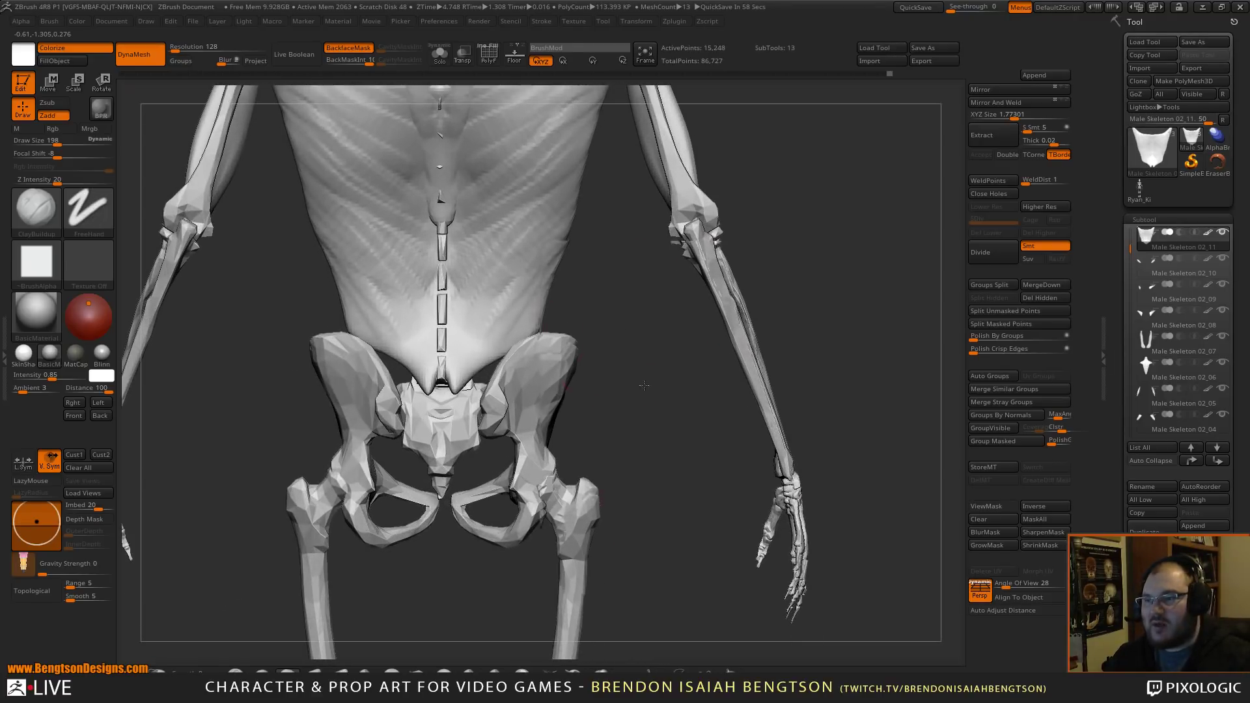
- Smooth the lats' lower end and fill the notch over the sacrum with the Move Topological brush
left_click_drag(636, 346, 677, 513, "alt")
left_click_drag(510, 548, 506, 555, "shift")
key("space")
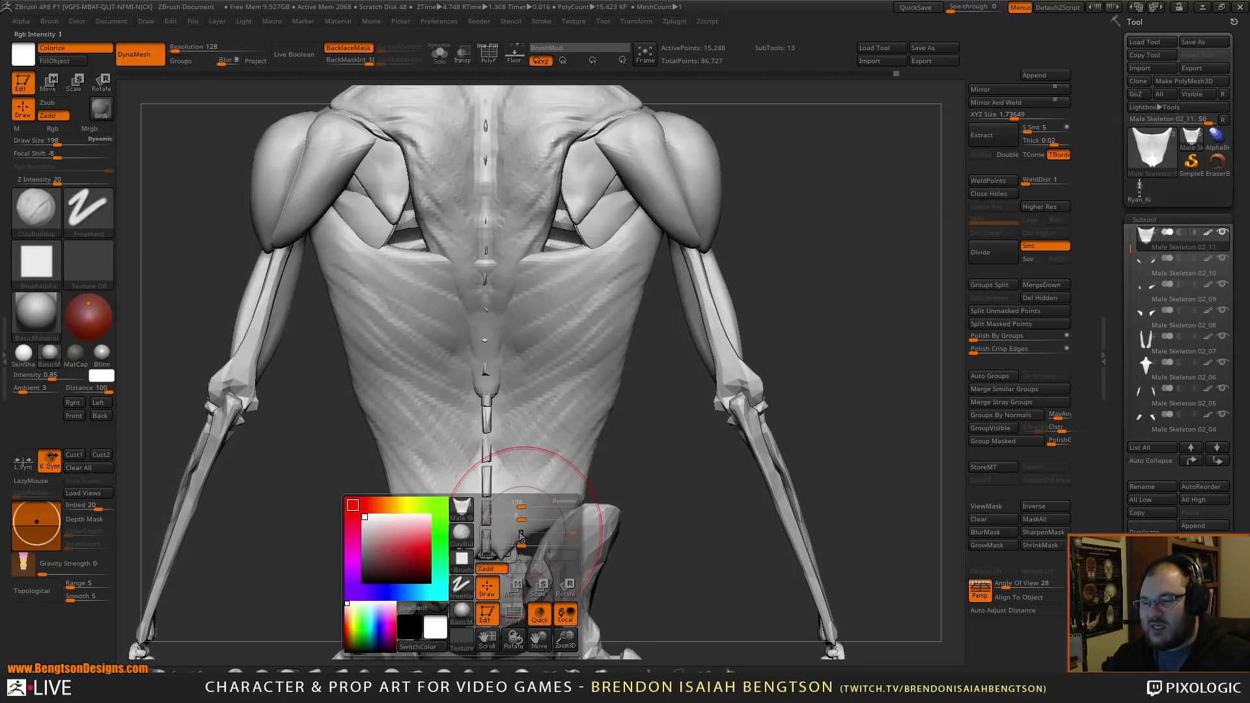
left_click_drag(521, 506, 508, 506)
left_click_drag(709, 481, 712, 368, "alt")
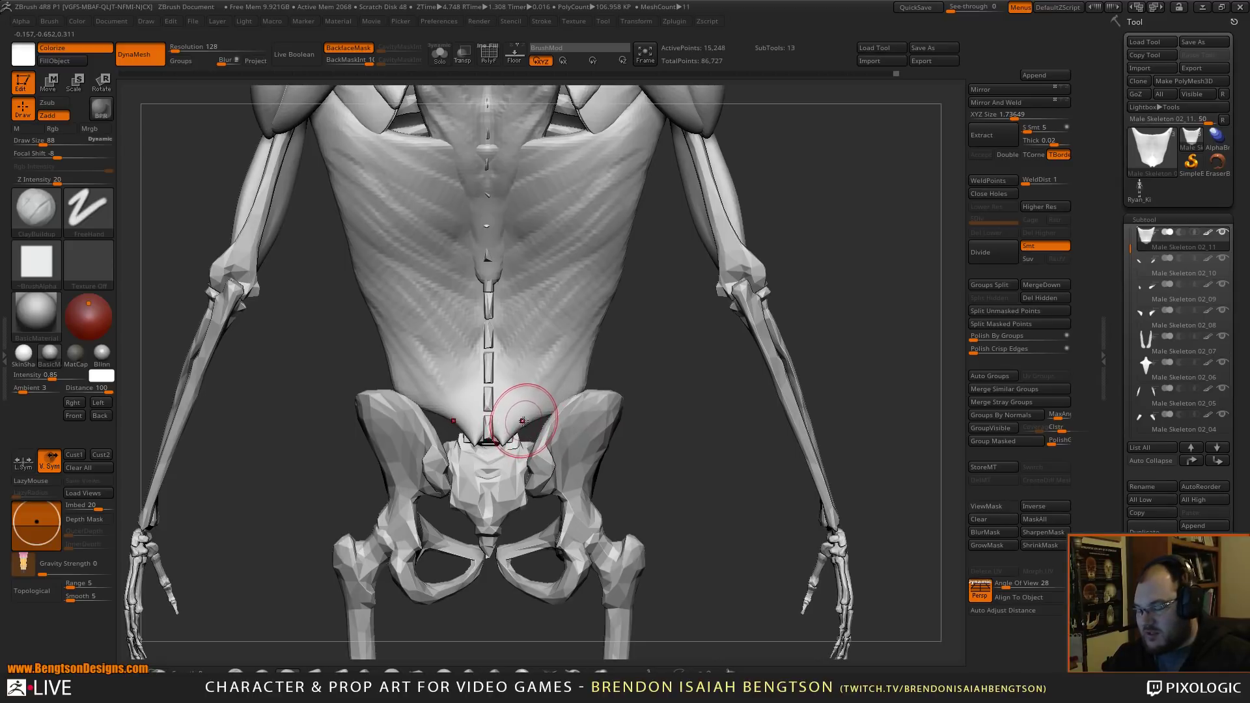
key("b")
key("m")
key("t")
key("space")
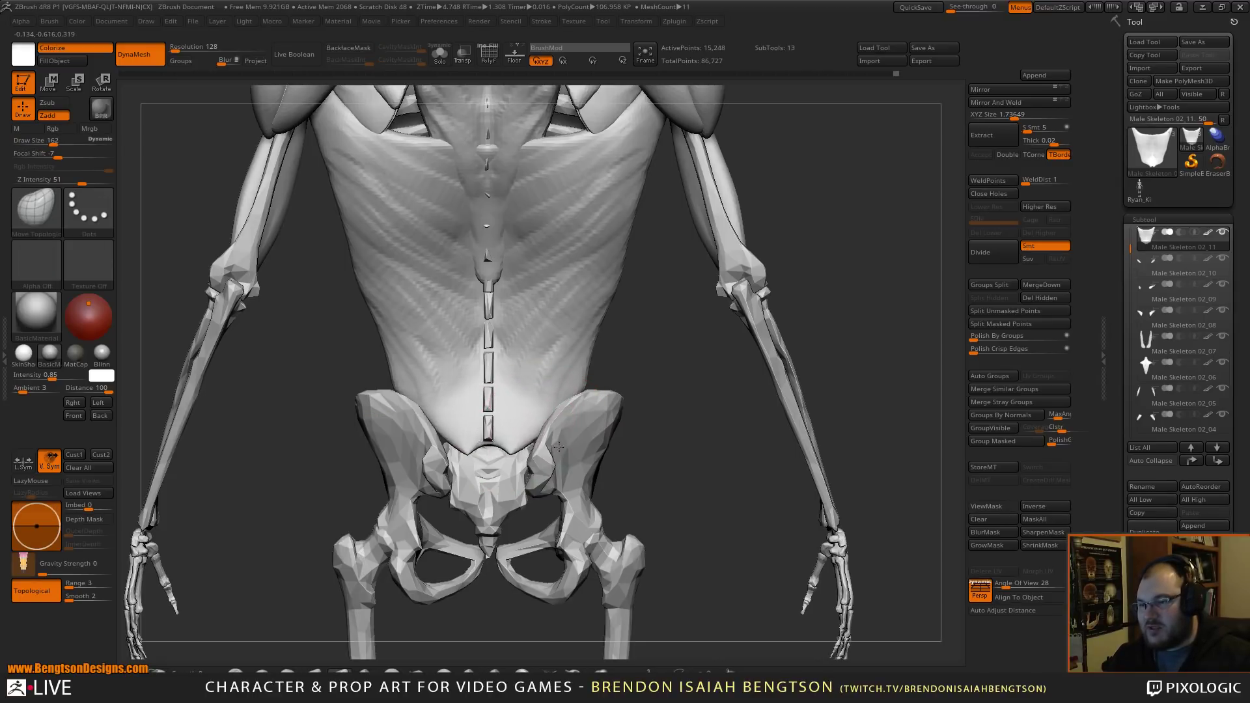
left_click_drag(684, 381, 592, 394)
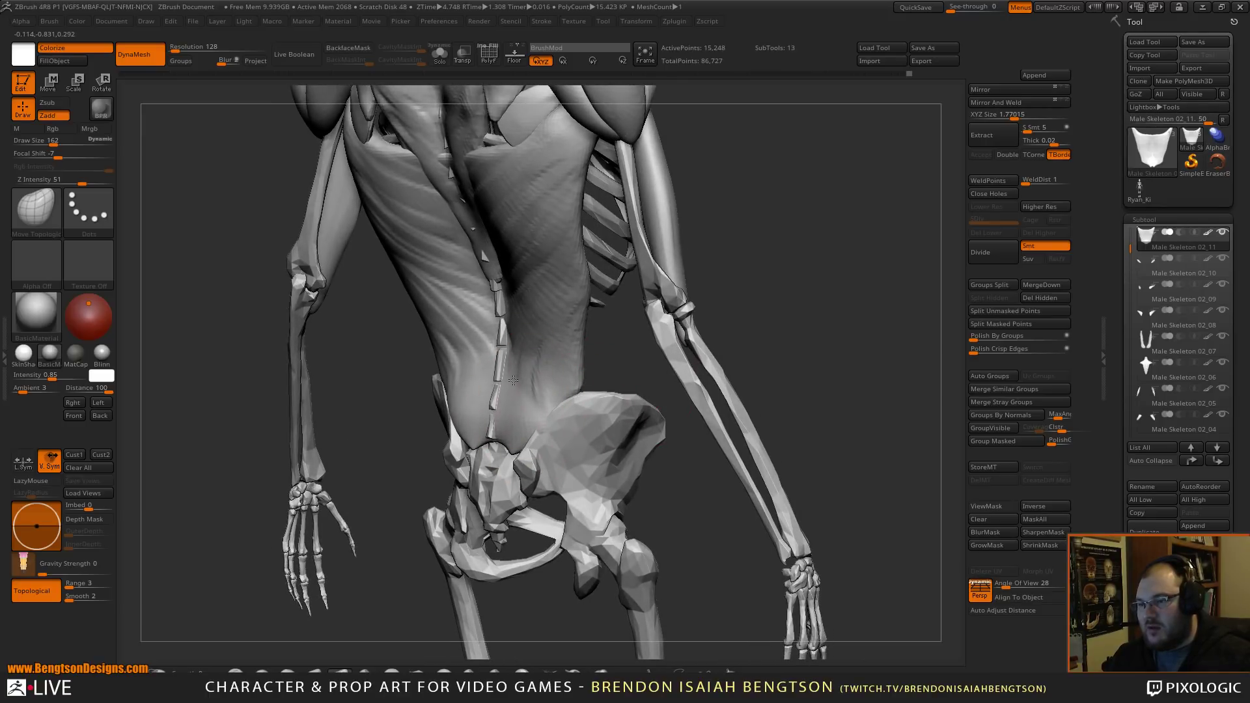
- Fit the lats' lower edge to the top of the sacrum and the inner hip bones with brush size 69
left_click(506, 439, "alt")
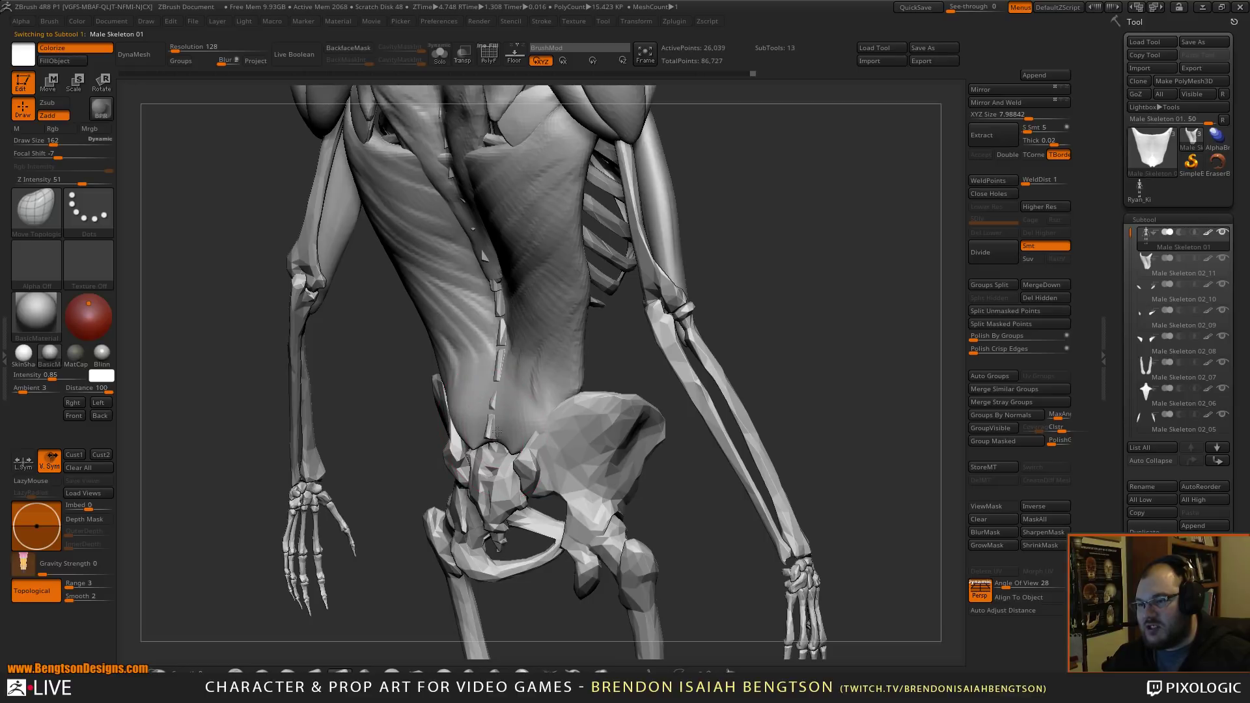
left_click(493, 439, "alt")
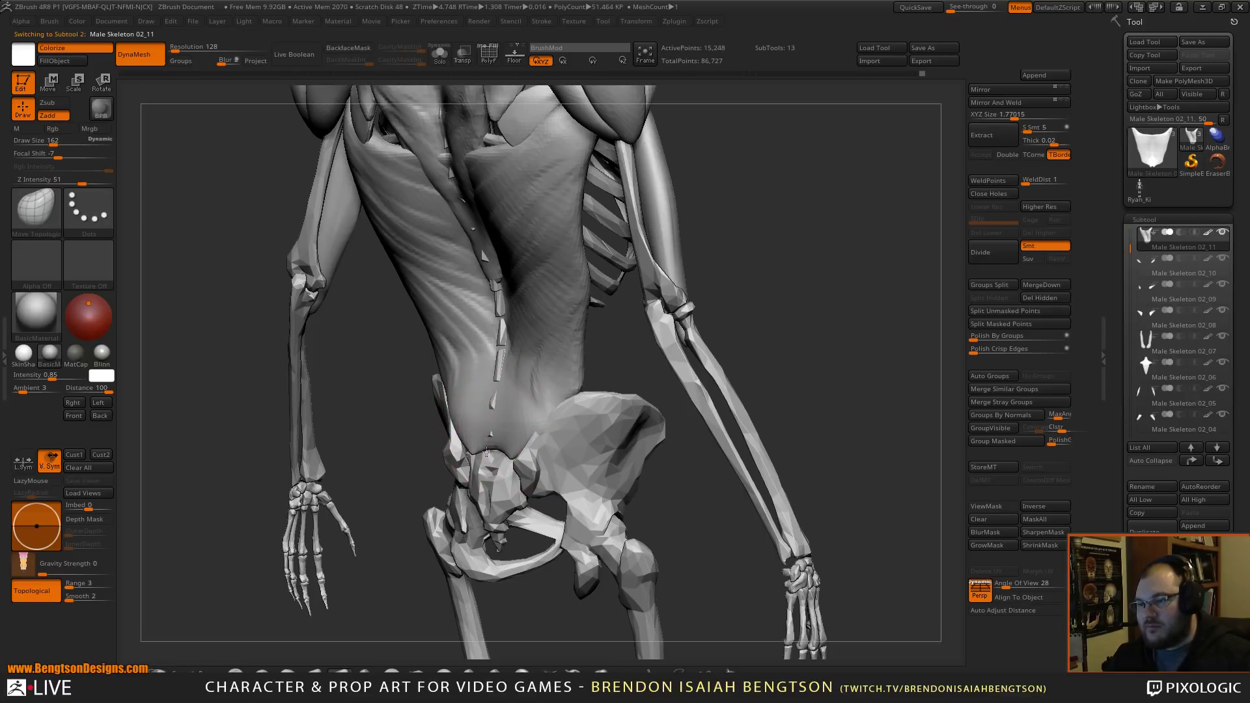
key("space")
left_click_drag(510, 435, 497, 434)
mouse_move(625, 341)
left_mouse_down()
mouse_move(656, 329)
mouse_move(636, 323)
left_mouse_up()
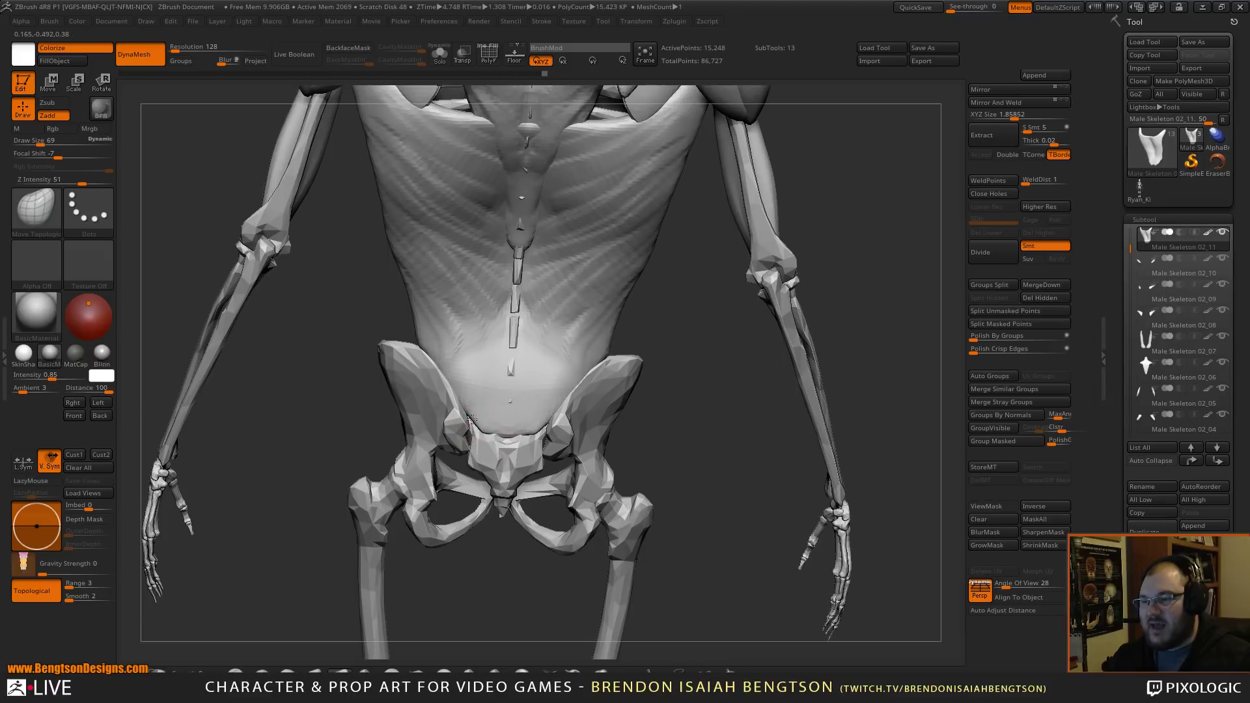
- Set the brush size to 145 and adjust the lats' upper edge below the shoulder blades
mouse_move(725, 391)
left_mouse_down("alt")
mouse_move(787, 326)
mouse_move(723, 304)
mouse_move(647, 321)
mouse_move(755, 336)
mouse_move(785, 476)
mouse_move(692, 516)
mouse_move(694, 579)
left_mouse_up("alt")
key("space")
left_click_drag(583, 299, 597, 298)
left_click_drag(830, 282, 761, 267, "alt")
left_click_drag(554, 337, 544, 329)
left_click_drag(519, 336, 500, 344)
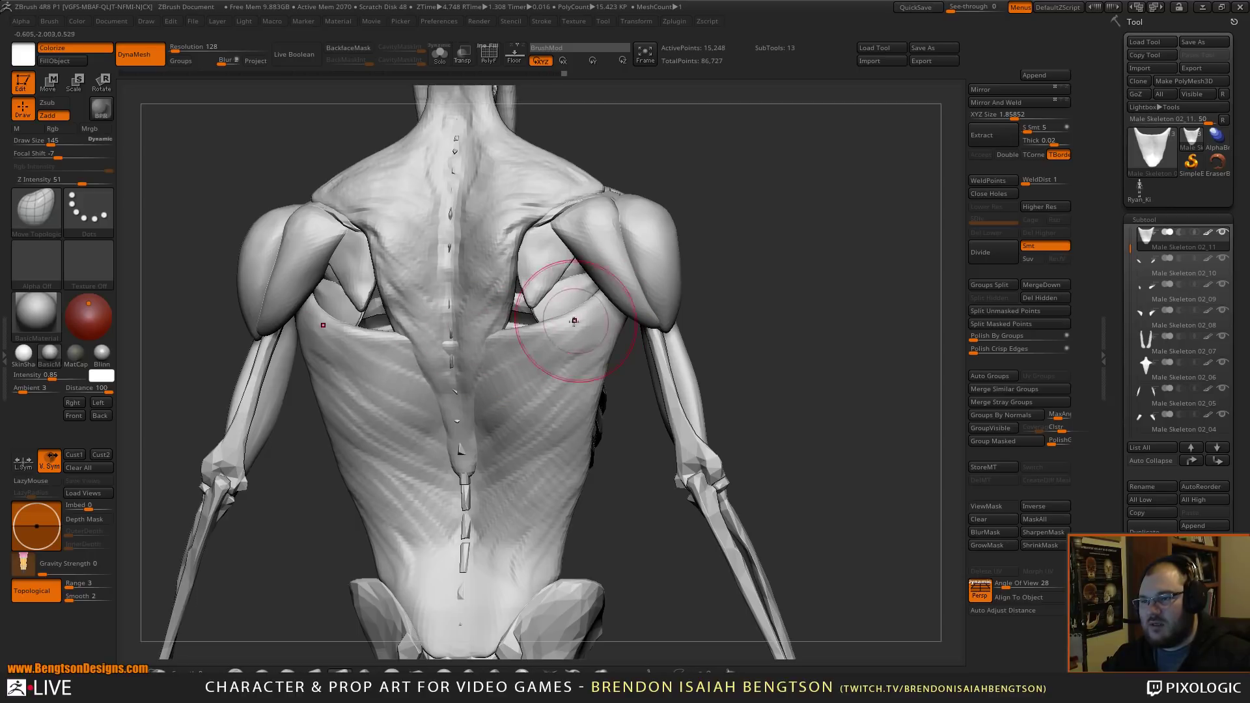
- Narrow the lats toward the waist and round their outer contour beside the rib cage
mouse_move(754, 391)
left_mouse_down()
mouse_move(786, 384)
mouse_move(647, 306)
left_mouse_up()
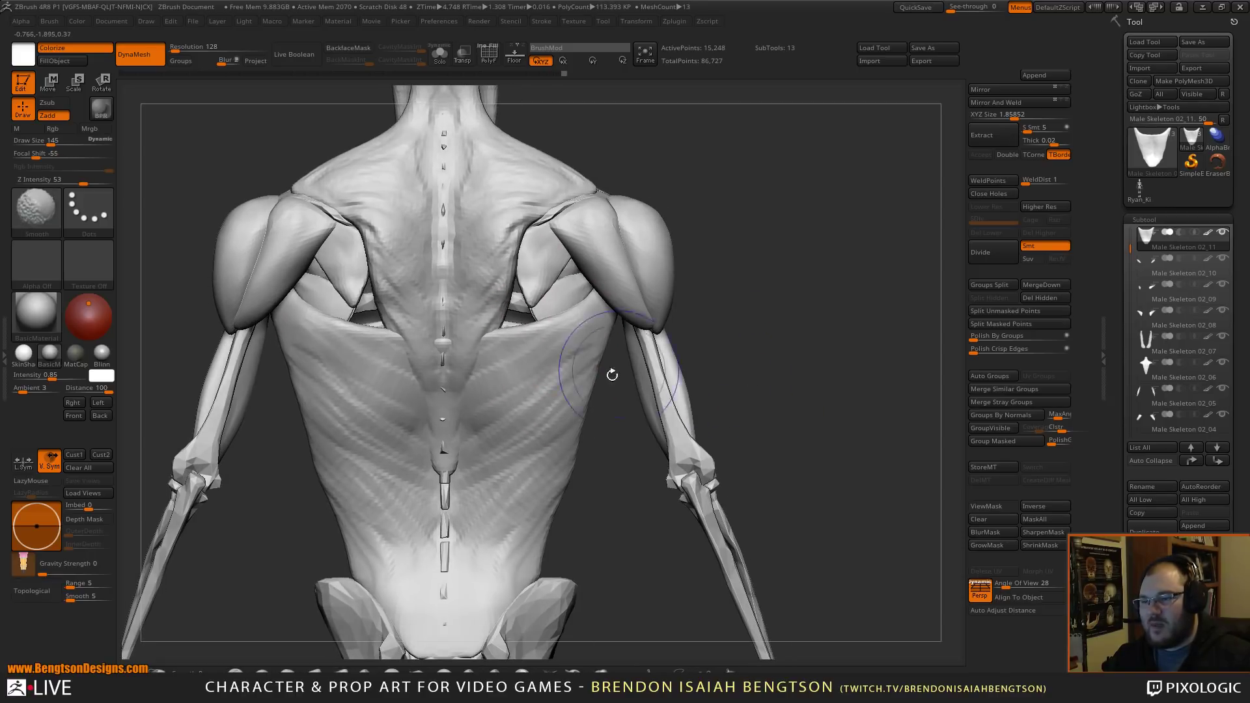
mouse_move(580, 405)
left_mouse_down()
mouse_move(592, 420)
mouse_move(558, 447)
mouse_move(534, 566)
mouse_move(521, 543)
mouse_move(555, 497)
mouse_move(545, 513)
mouse_move(549, 480)
left_mouse_up()
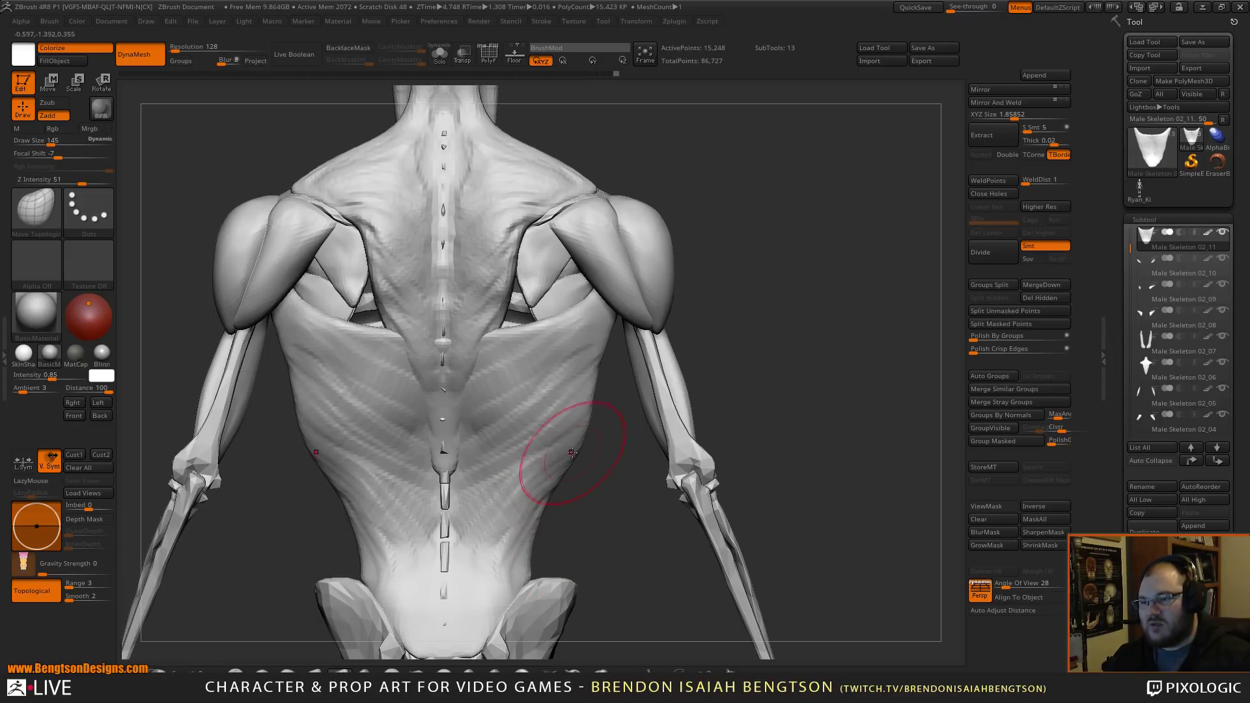
left_click_drag(589, 379, 599, 379)
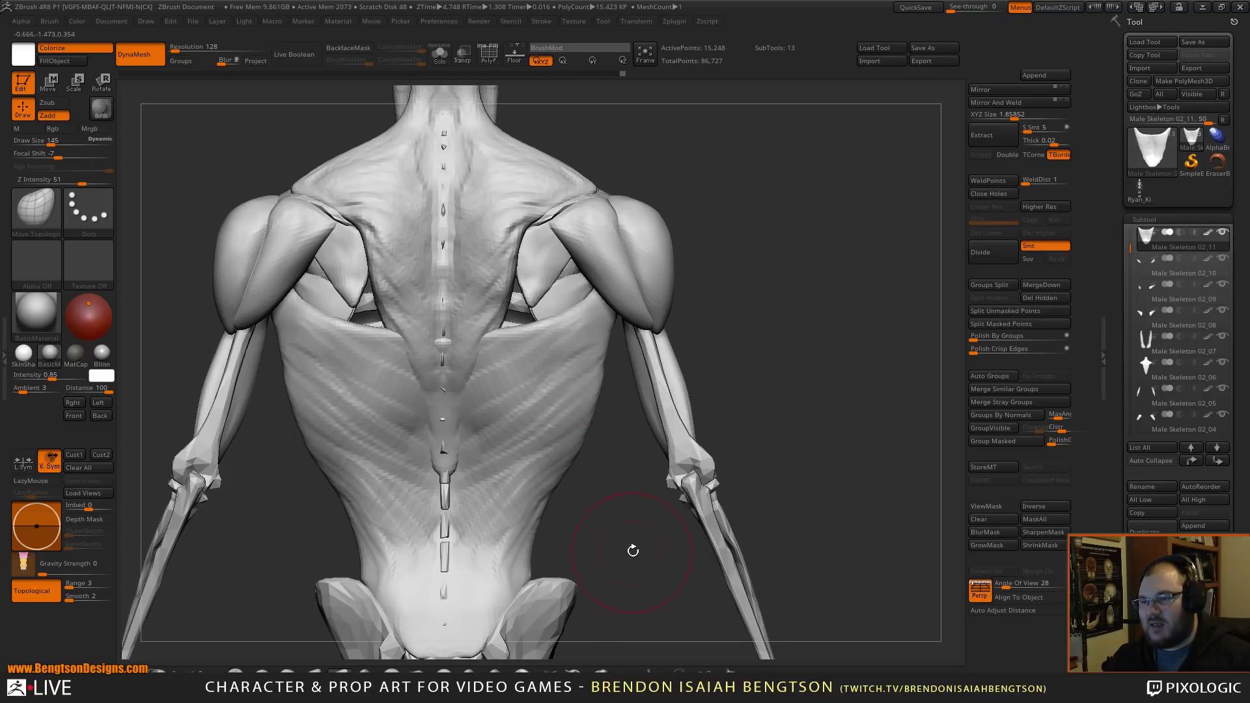
- Recess the lats around the lower trapezius and refine their upper edge beside the shoulder blades
left_click_drag(630, 551, 712, 299, "alt")
left_click_drag(761, 397, 773, 352, "alt")
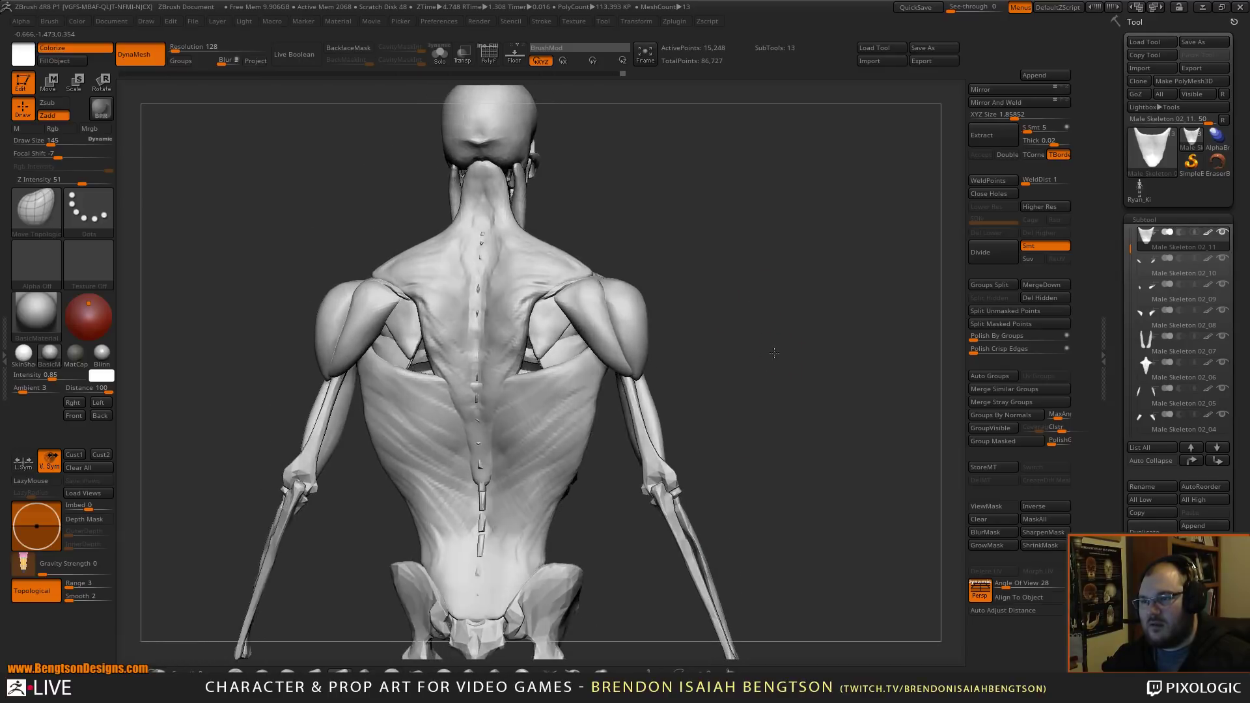
mouse_move(647, 279)
left_mouse_down("alt")
mouse_move(758, 374)
mouse_move(751, 458)
left_mouse_up("alt")
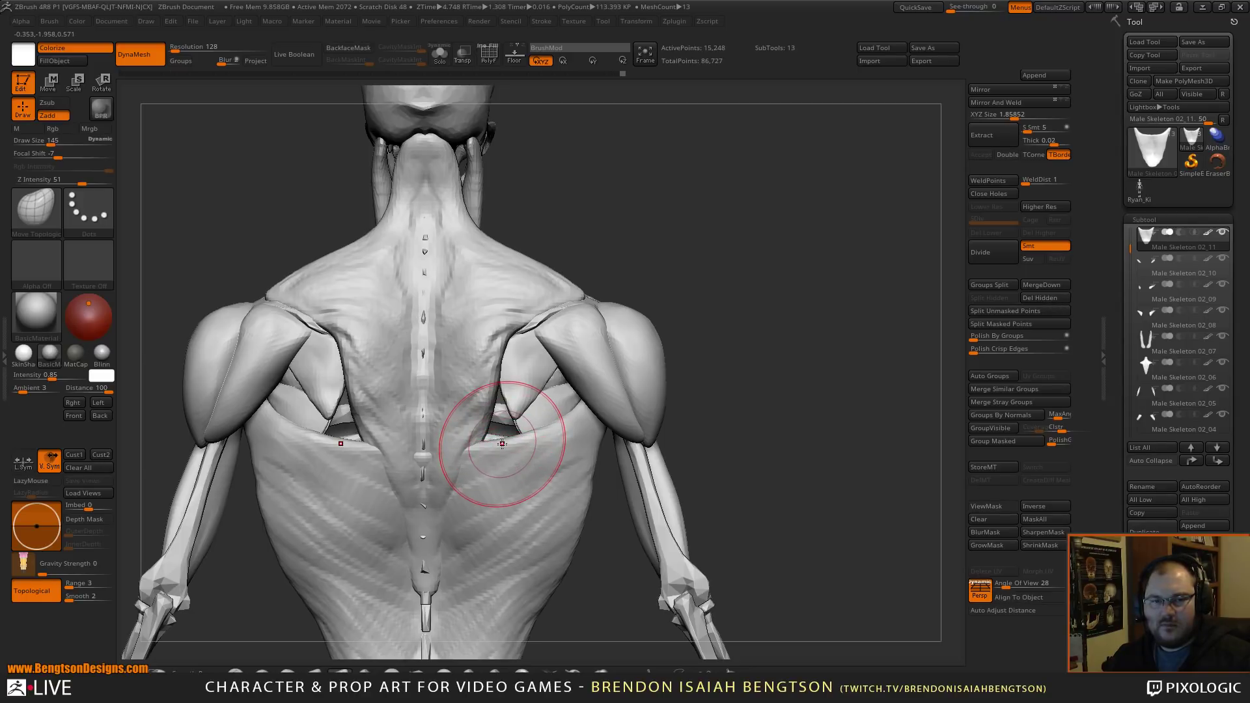
left_click_drag(714, 304, 787, 298, "alt")
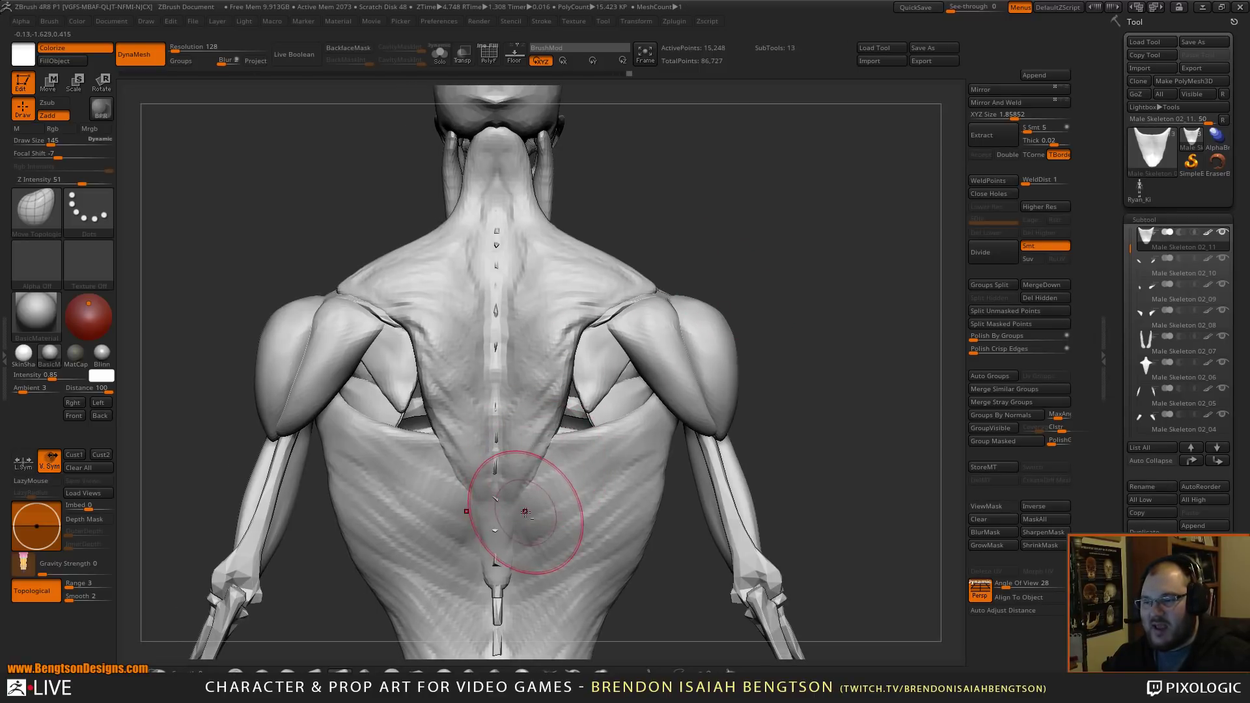
left_click_drag(508, 563, 517, 561)
left_click_drag(511, 517, 520, 515)
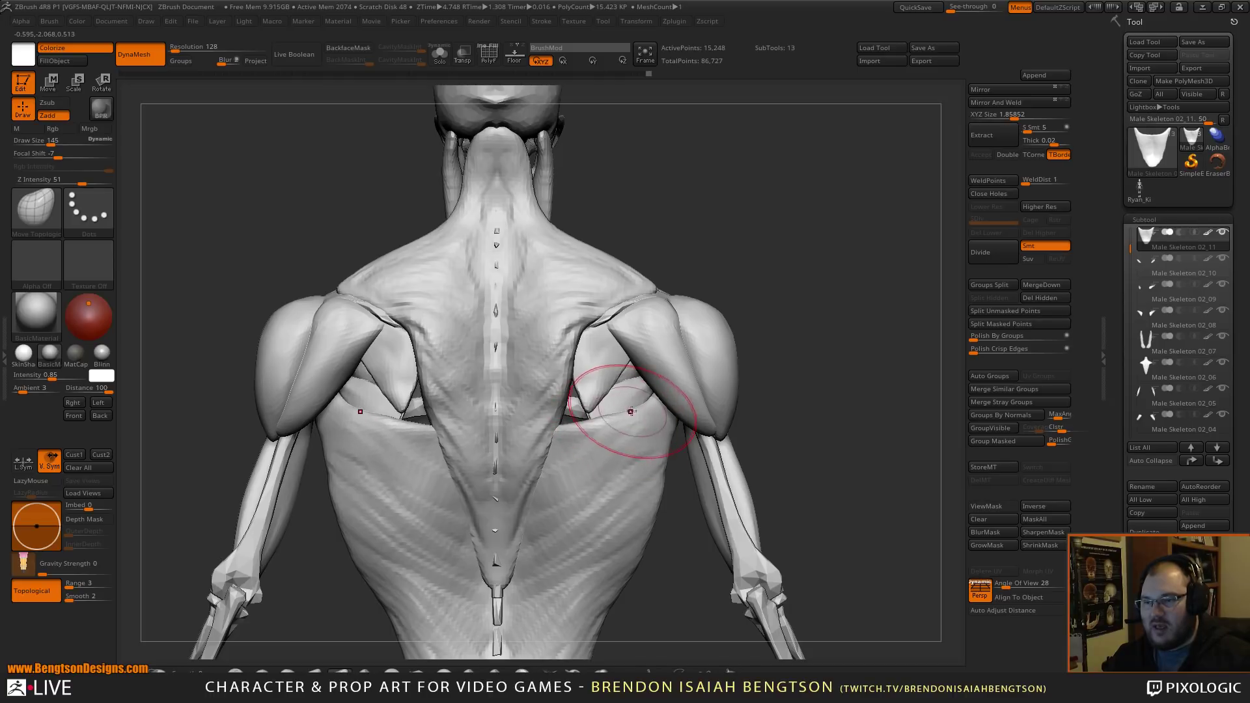
mouse_move(589, 425)
left_mouse_down()
mouse_move(599, 419)
mouse_move(573, 433)
left_mouse_up()
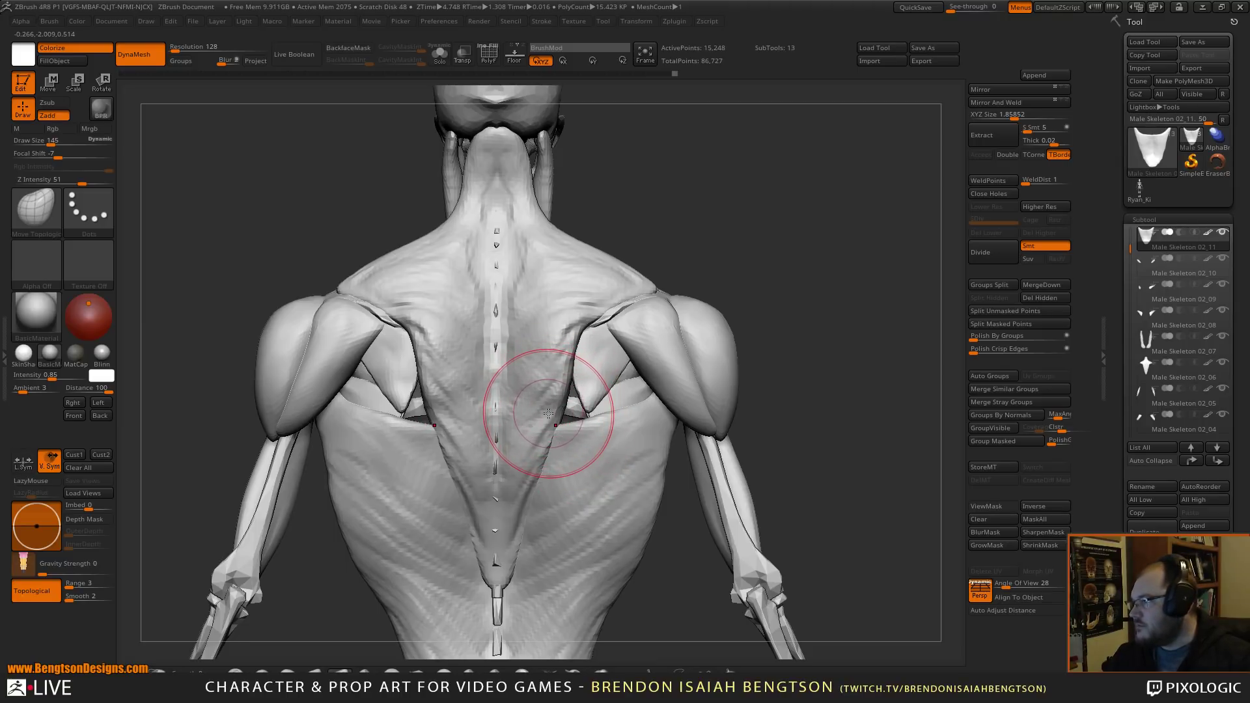
left_click_drag(545, 405, 548, 375)
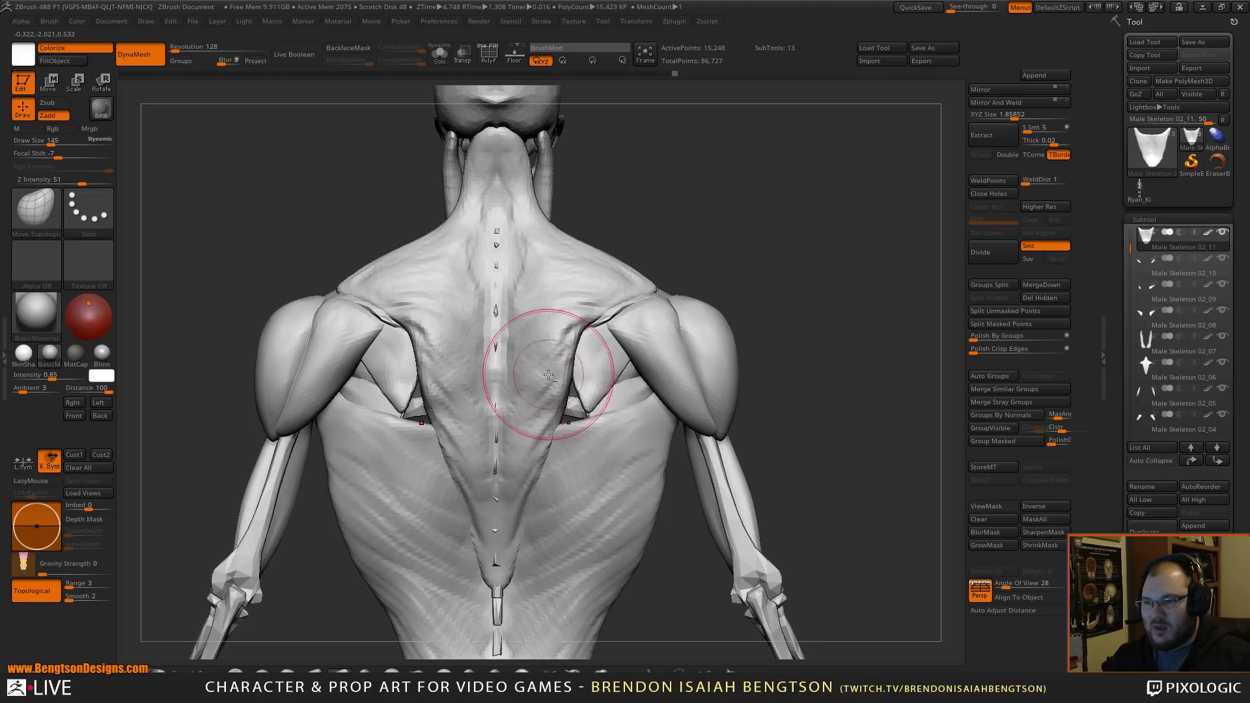
- Select the trapezius and widen its sides down to the lower tip so it overlaps the lats
left_click(571, 360, "alt")
left_click_drag(572, 321, 598, 315)
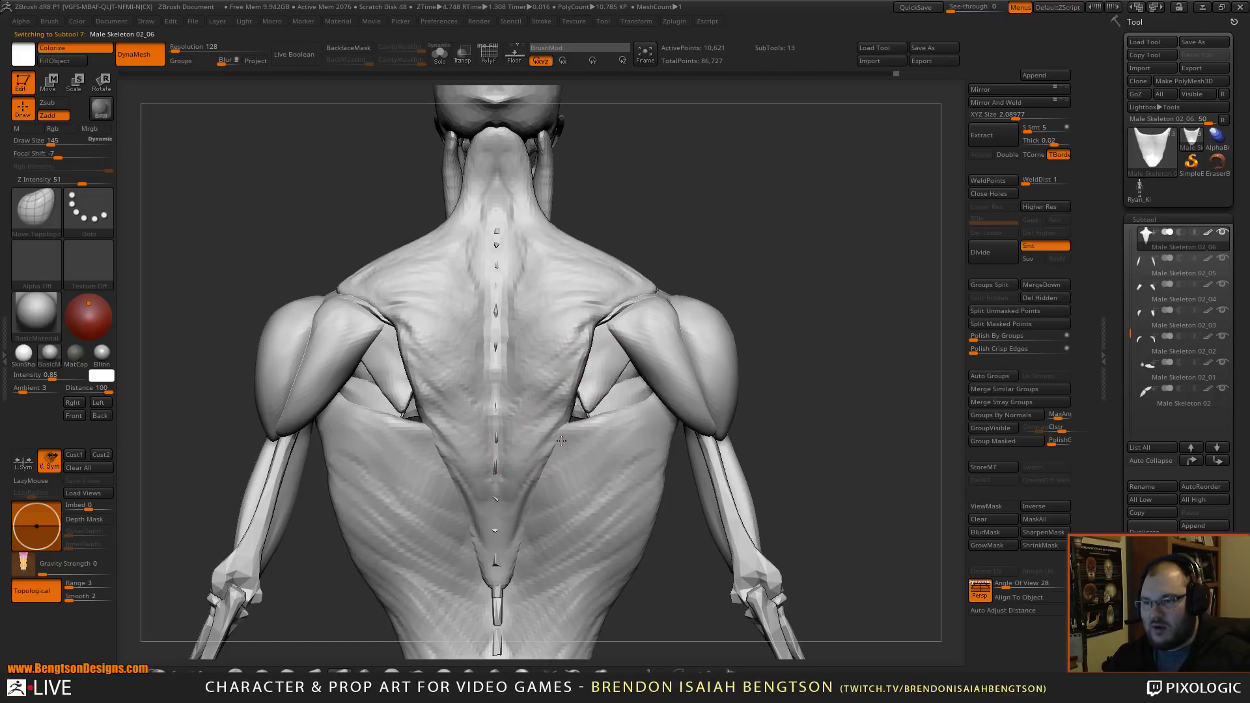
mouse_move(539, 482)
left_mouse_down()
mouse_move(568, 413)
mouse_move(568, 431)
left_mouse_up()
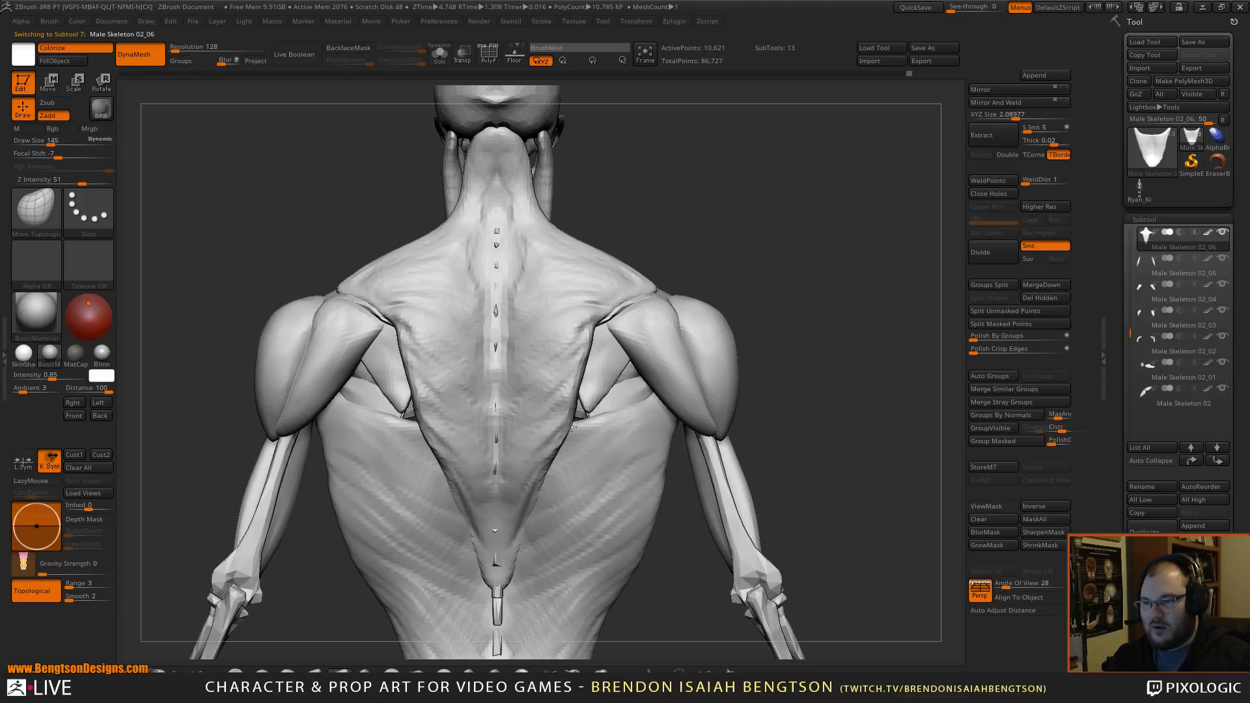
left_click_drag(510, 510, 524, 530)
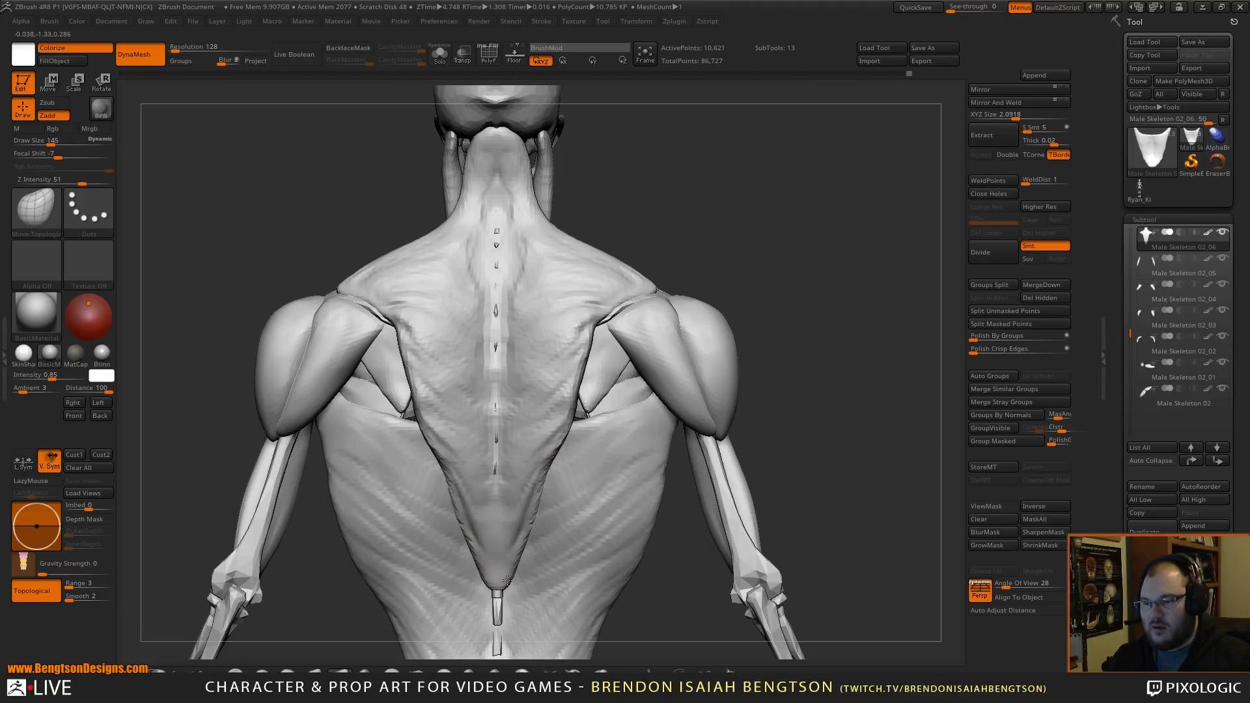
- Set the brush size to 151 and shorten the trapezius's lower tip over the spine
key("ctrl")
key("space")
left_click_drag(705, 365, 708, 364)
mouse_move(789, 305)
left_mouse_down("alt")
mouse_move(776, 190)
mouse_move(753, 253)
left_mouse_up("alt")
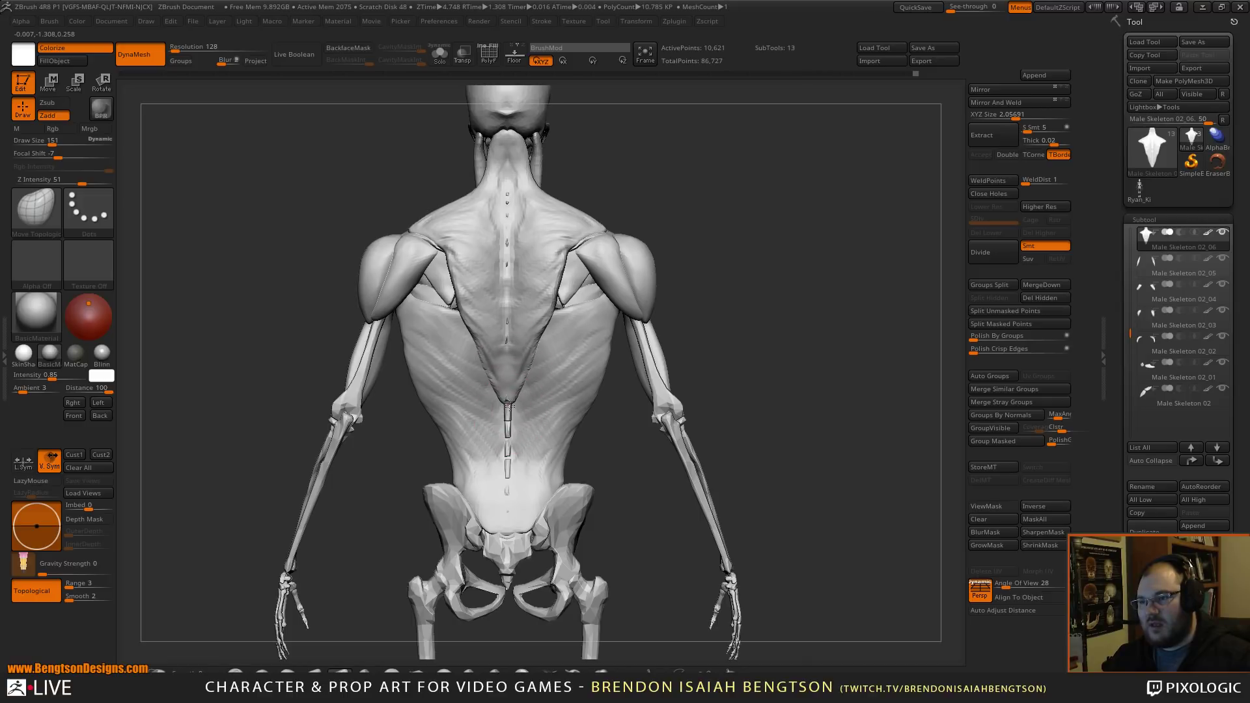
mouse_move(764, 301)
left_mouse_down()
mouse_move(720, 302)
mouse_move(762, 296)
left_mouse_up()
left_click_drag(791, 175, 791, 293, "alt")
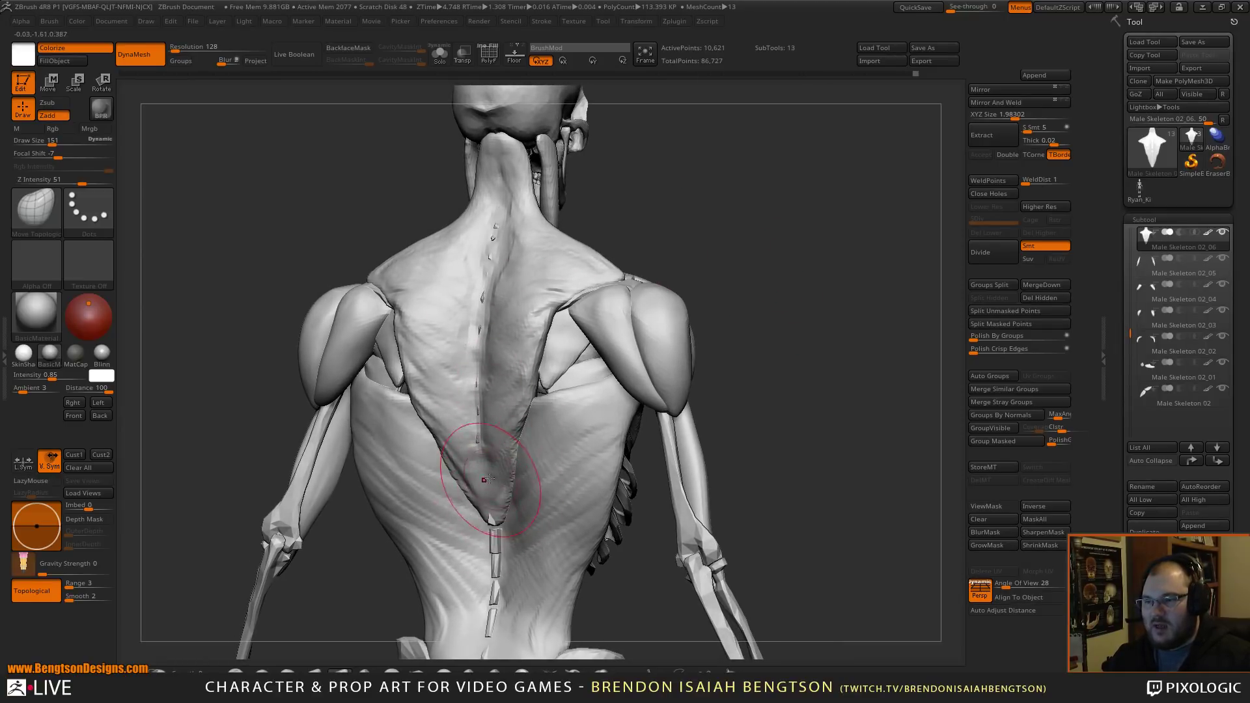
left_click_drag(775, 268, 791, 172, "alt")
- Examine how the trapezius and lats fit together from straight behind and from angled views
left_click_drag(492, 401, 606, 495)
key("f")
left_click_drag(682, 303, 736, 391, "alt")
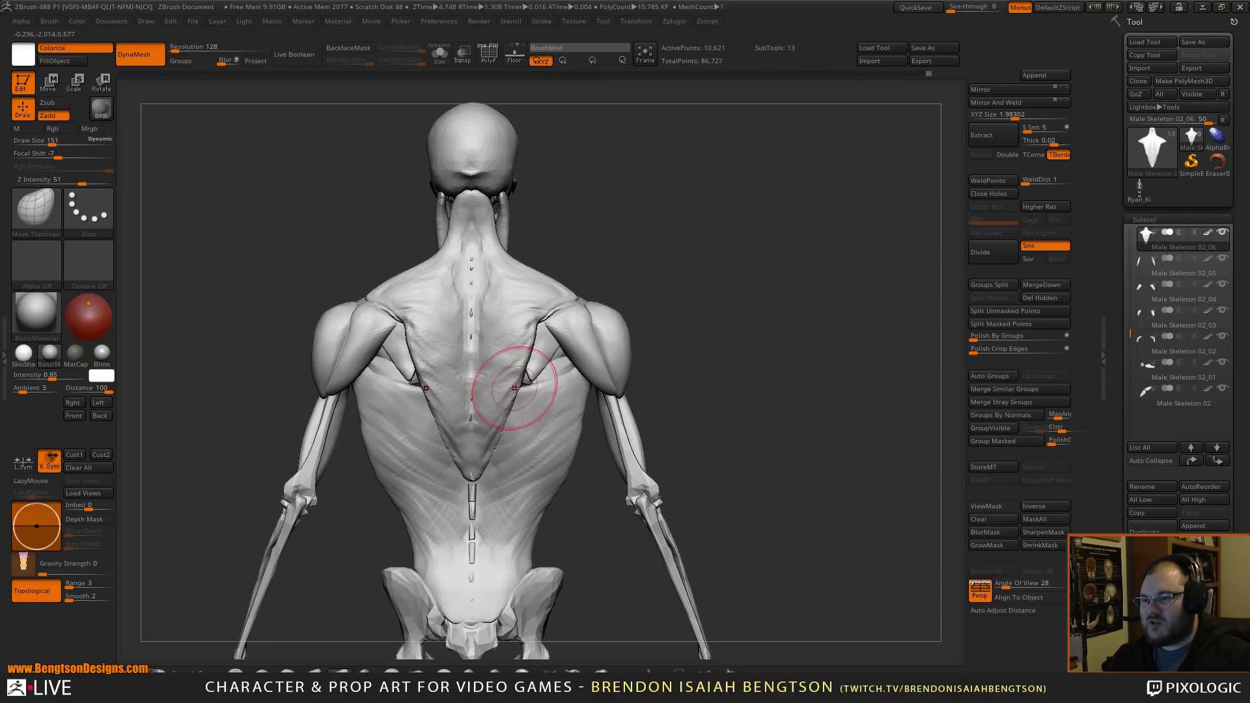
mouse_move(762, 368)
left_mouse_down()
mouse_move(725, 367)
mouse_move(752, 354)
mouse_move(759, 319)
mouse_move(700, 320)
left_mouse_up()
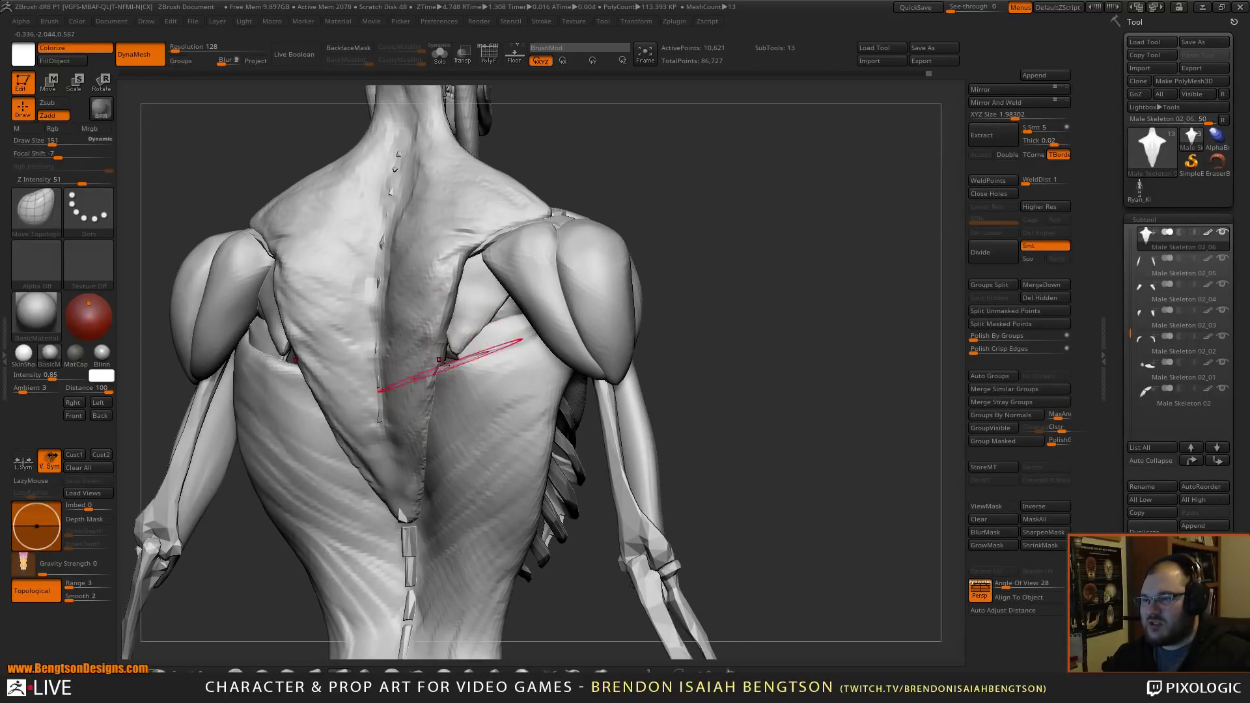
left_click_drag(793, 250, 795, 209, "alt")
mouse_move(736, 263)
left_mouse_down()
mouse_move(778, 270)
mouse_move(803, 319)
mouse_move(783, 335)
mouse_move(770, 276)
mouse_move(760, 320)
mouse_move(707, 358)
left_mouse_up()
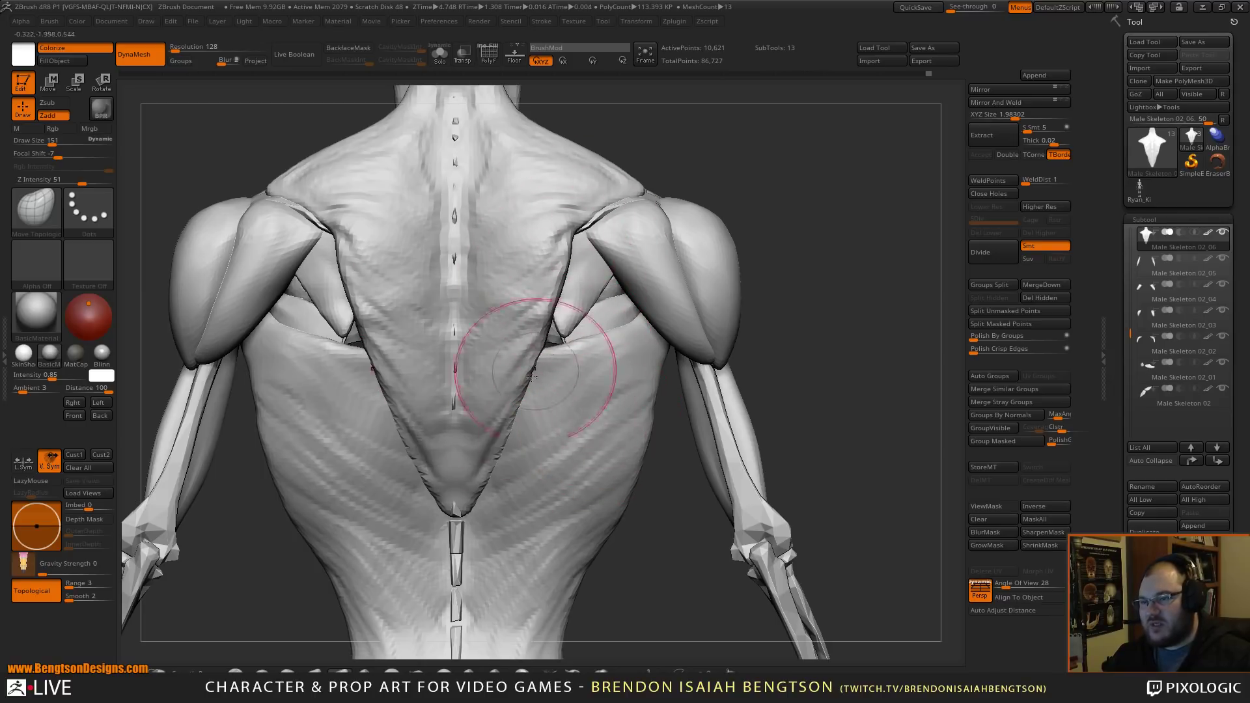
key("f")
left_click_drag(853, 254, 834, 326)
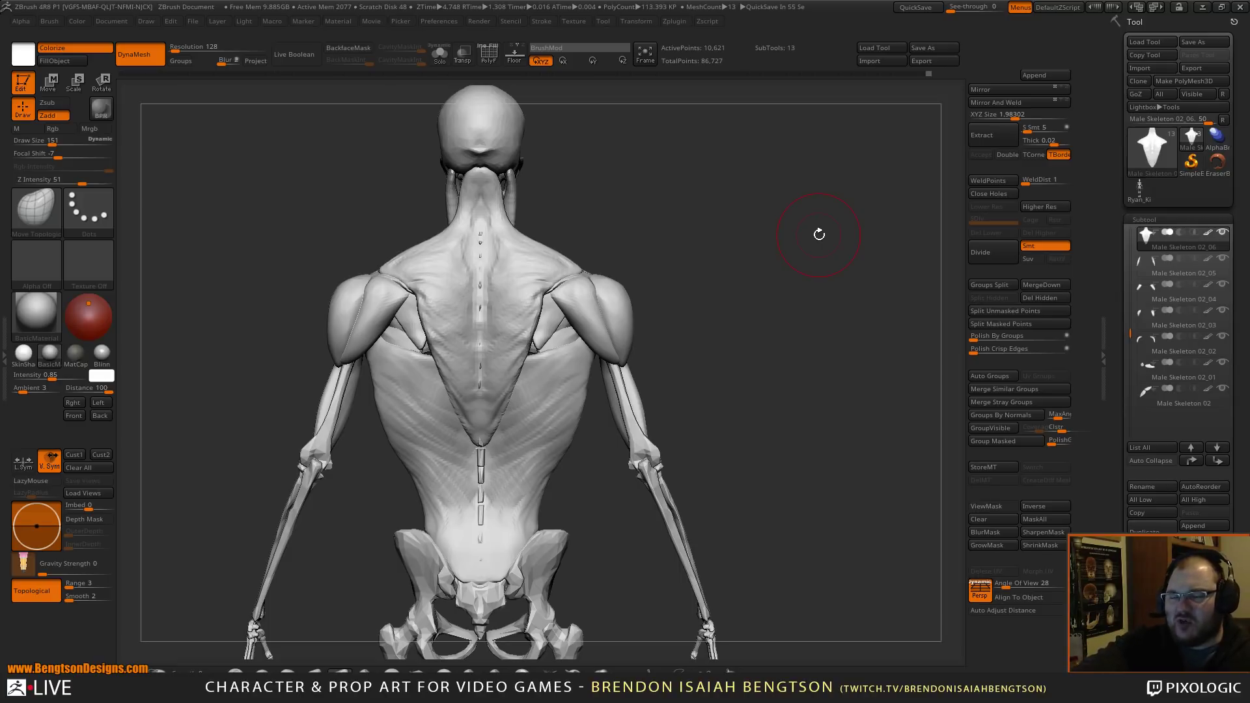
left_click_drag(1114, 476, 1107, 359)
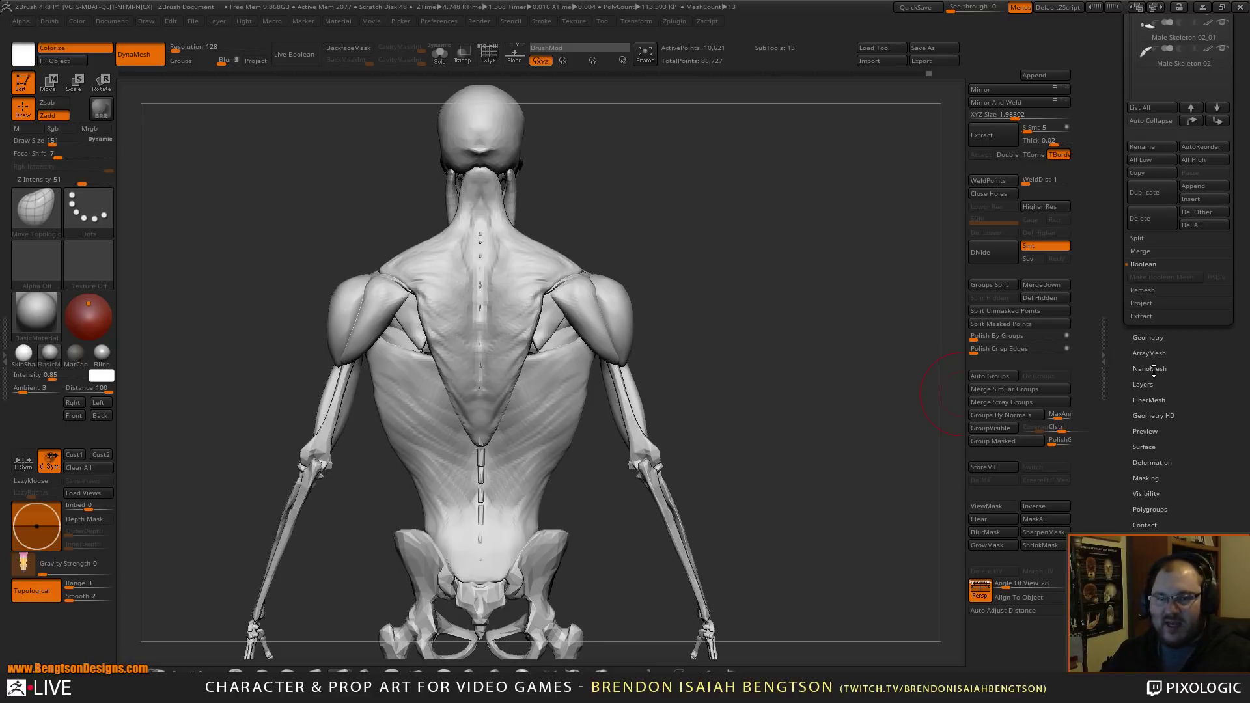
- Select the rear deltoid, set the brush size to 230 and adjust its form around the back of the shoulder
left_click_drag(1114, 491, 1124, 468)
left_click_drag(735, 395, 768, 327)
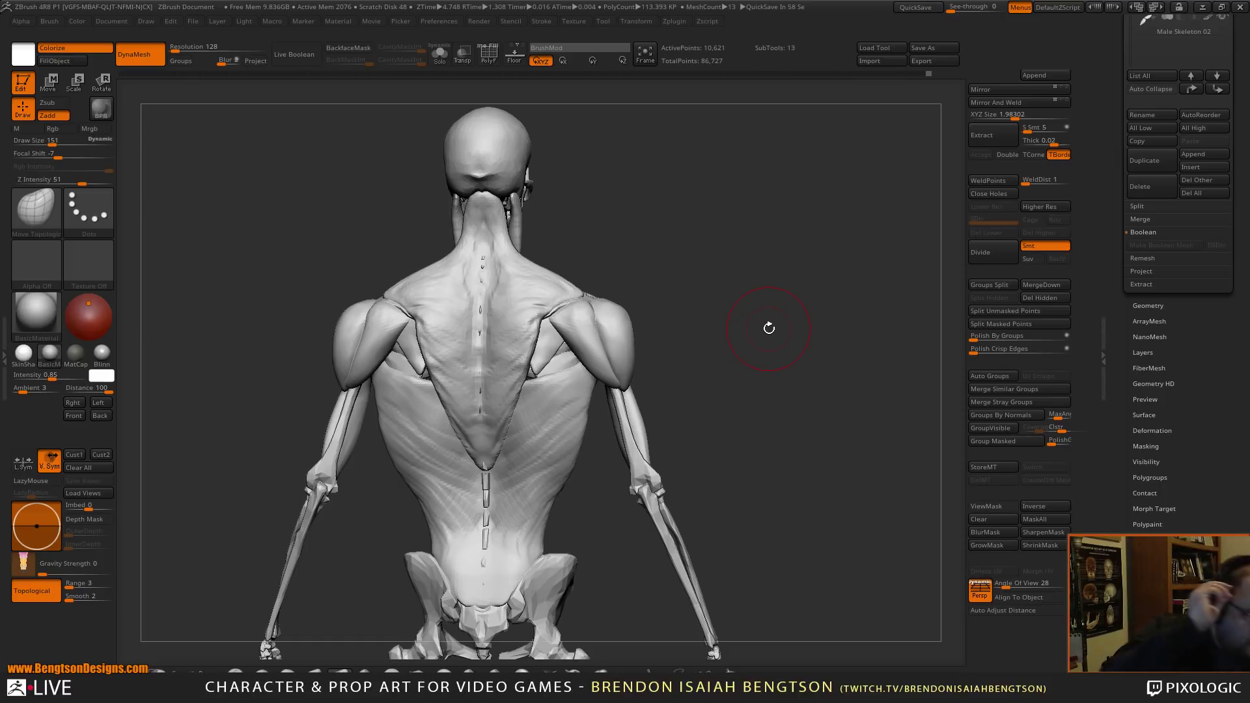
left_click_drag(735, 316, 733, 124)
left_click_drag(742, 388, 755, 325, "alt")
left_click_drag(755, 325, 616, 256)
left_click(496, 243, "alt")
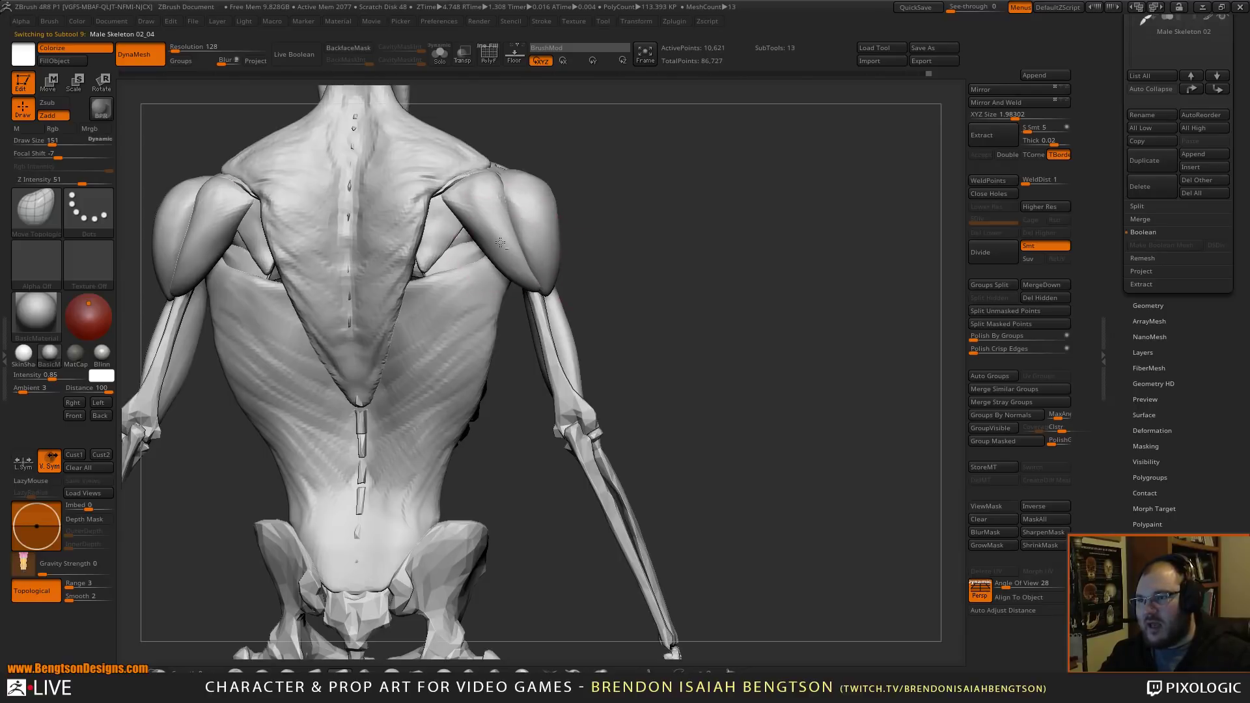
key("space")
left_click_drag(520, 231, 533, 231)
mouse_move(670, 284)
left_mouse_down()
mouse_move(674, 294)
mouse_move(550, 302)
left_mouse_up()
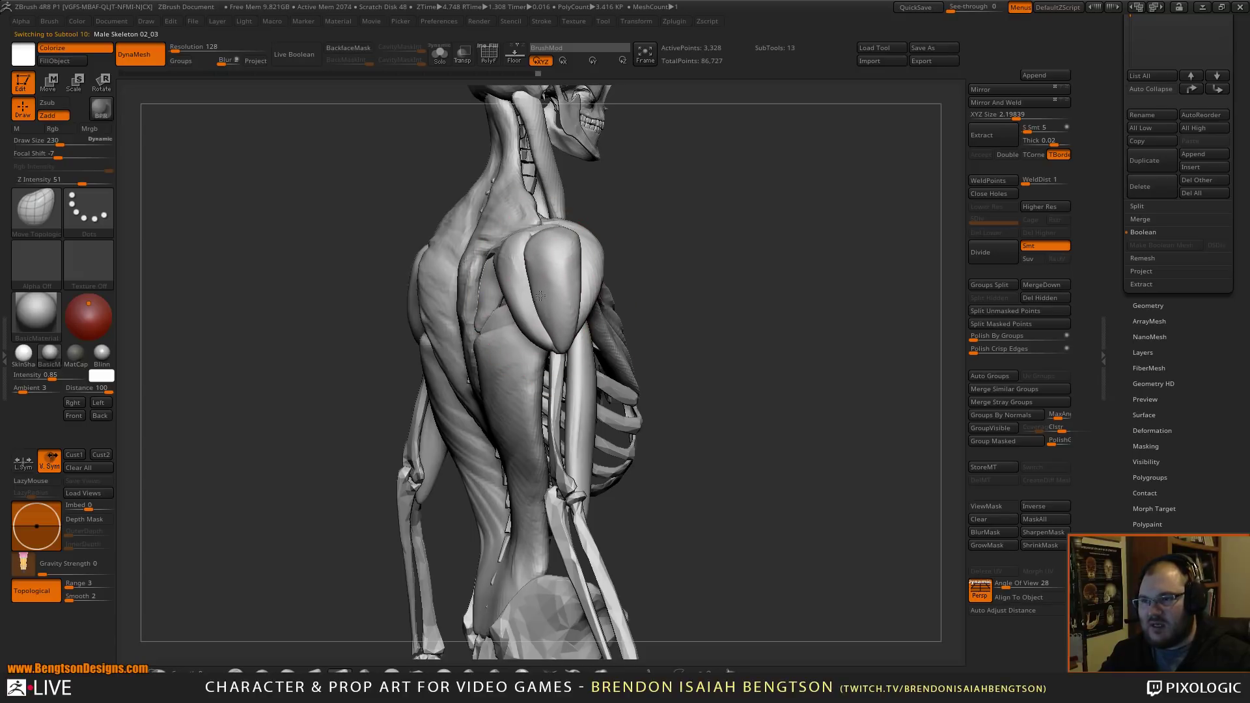
- Set the brush size to 145 and reshape the lower part of the side deltoid on the upper arm
key("space")
left_click_drag(563, 306, 551, 306)
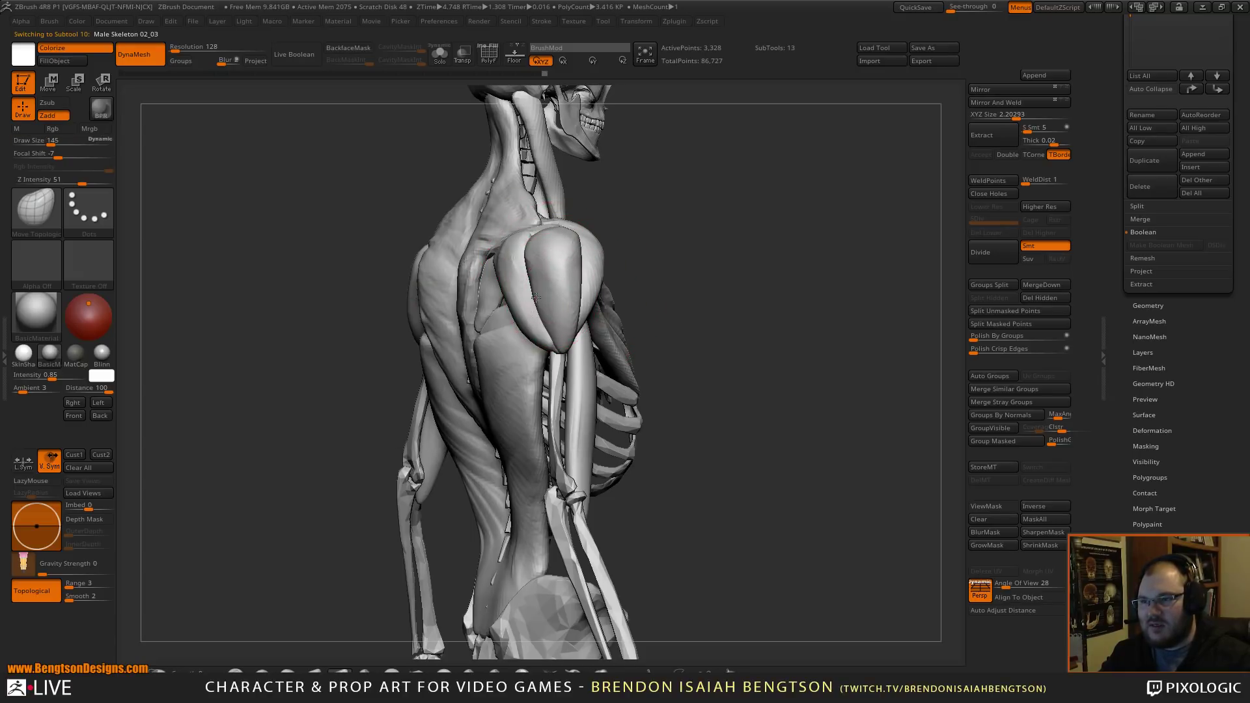
mouse_move(797, 235)
left_mouse_down("alt")
mouse_move(787, 294)
mouse_move(815, 260)
mouse_move(803, 307)
mouse_move(752, 308)
mouse_move(887, 240)
mouse_move(795, 254)
left_mouse_up("alt")
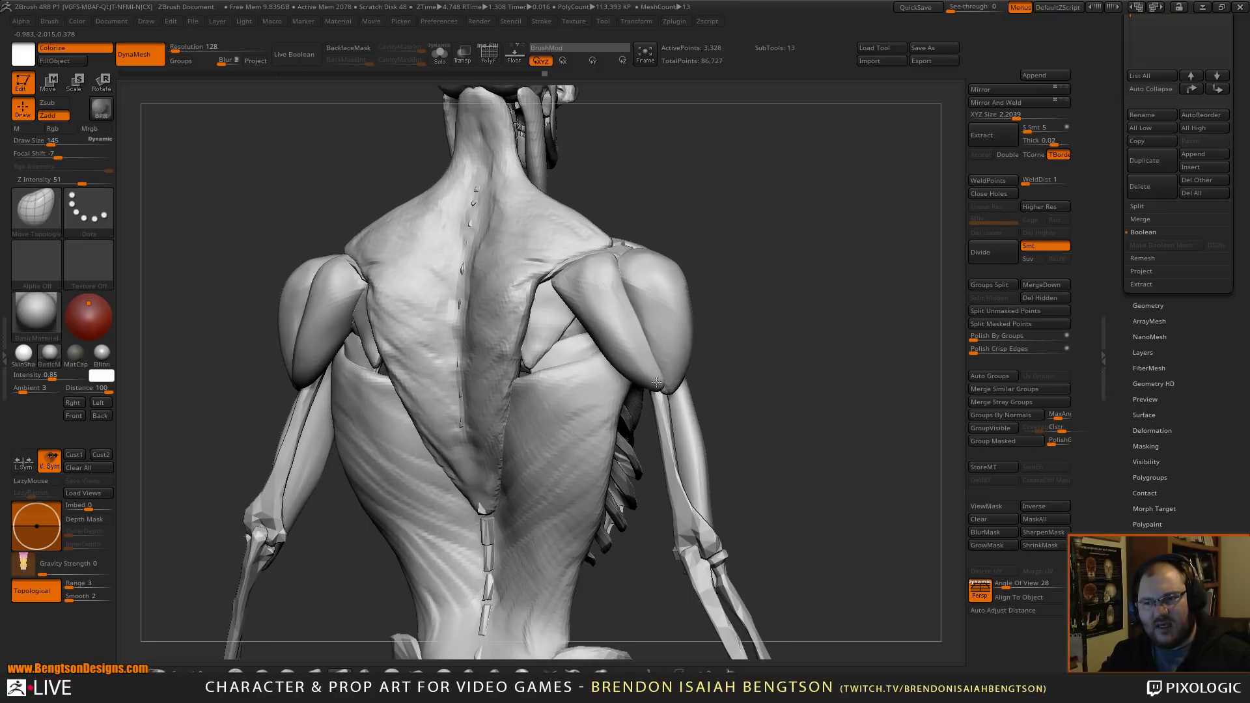
left_click_drag(652, 381, 650, 347)
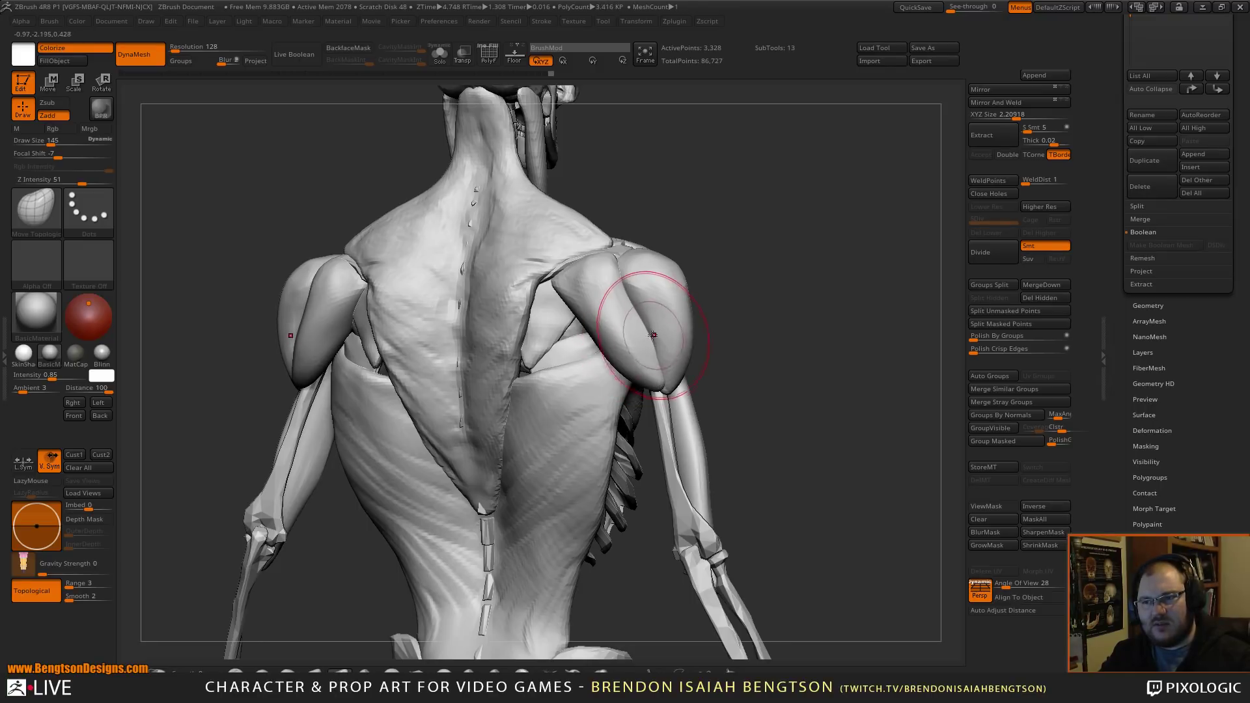
left_click_drag(756, 239, 765, 240, "shift")
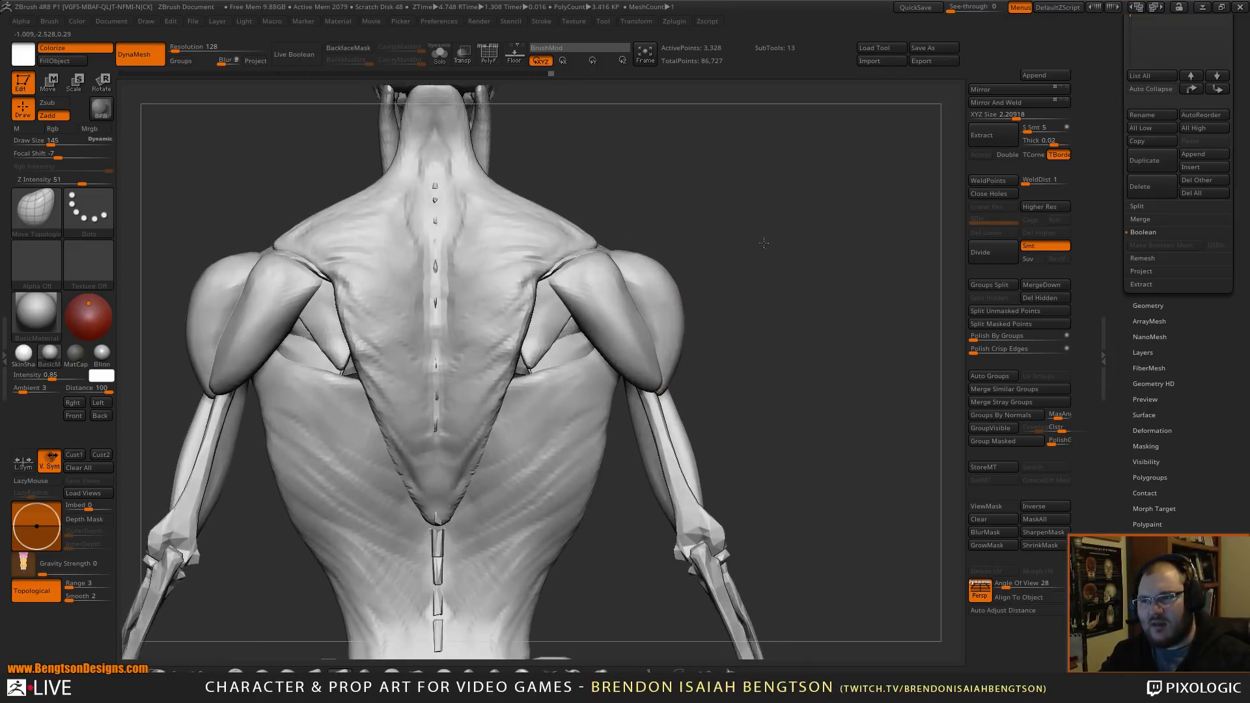
- Select the rear deltoid, set the brush size to 198 and reshape its lower half toward the outer upper arm
key("space")
mouse_move(588, 345)
left_mouse_down()
mouse_move(614, 324)
mouse_move(600, 362)
mouse_move(614, 342)
left_mouse_up()
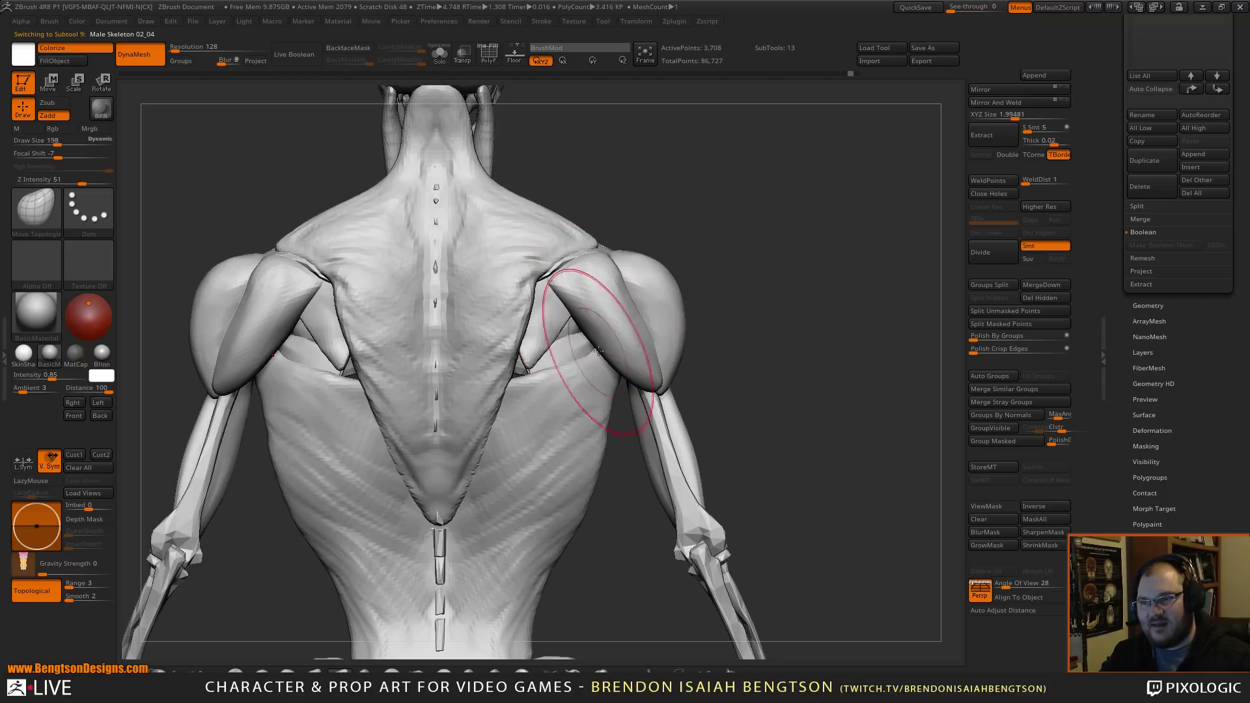
left_click(614, 336, "alt")
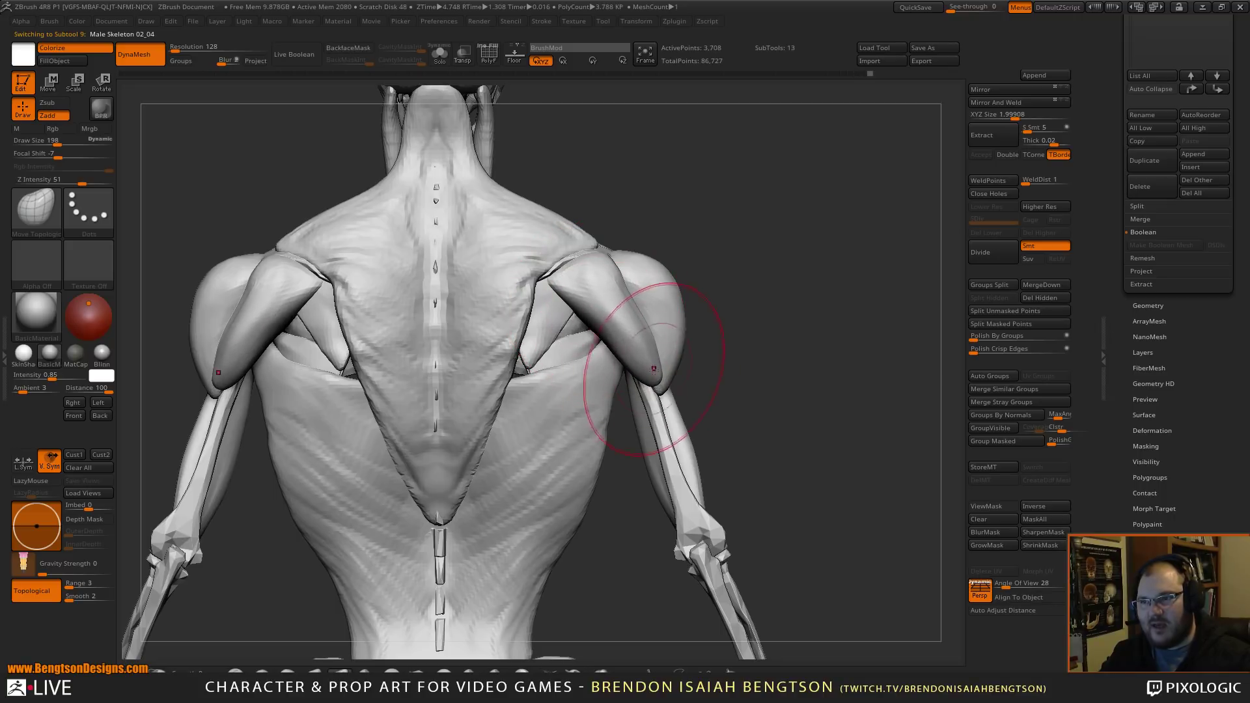
mouse_move(771, 246)
left_mouse_down()
mouse_move(651, 348)
mouse_move(616, 331)
left_mouse_up()
left_click_drag(761, 269, 767, 264)
left_click_drag(672, 338, 696, 401)
left_click_drag(796, 250, 708, 283)
mouse_move(767, 256)
left_mouse_down()
mouse_move(795, 247)
mouse_move(661, 371)
left_mouse_up()
- Set the brush size to 106 and refine the rear deltoid's underside and lower tip against the side deltoid
key("space")
left_click_drag(698, 285, 653, 411)
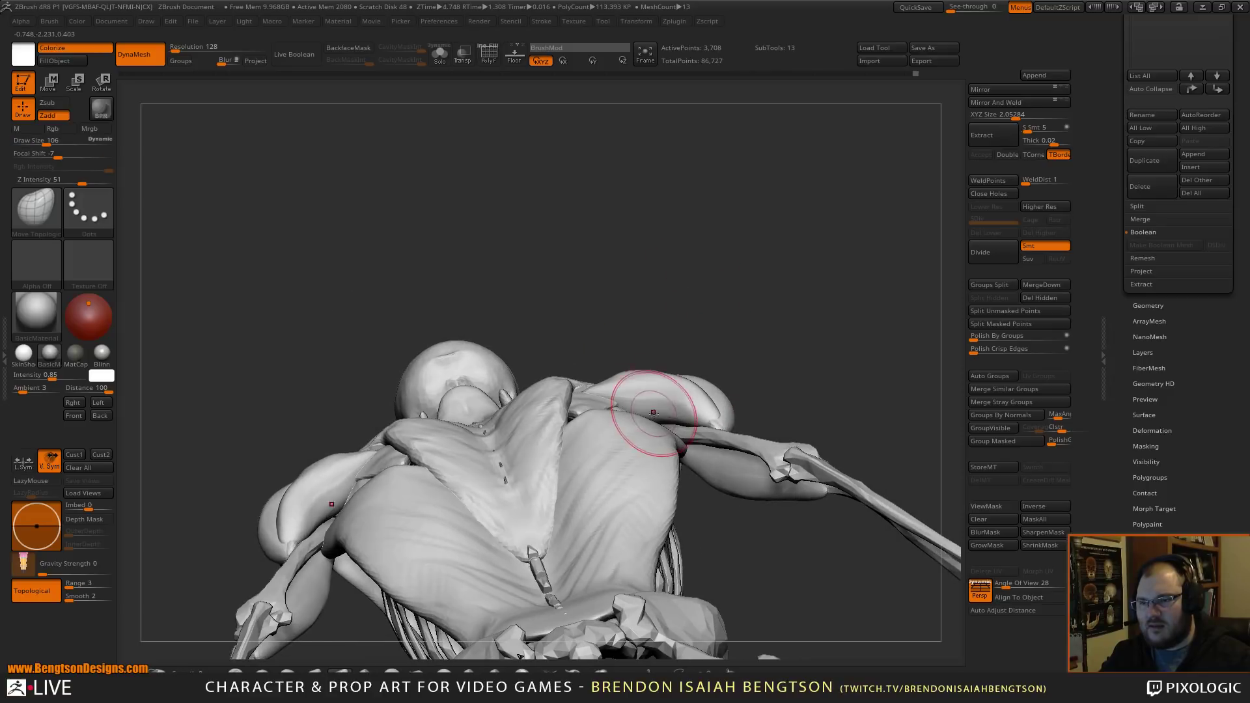
left_click(671, 394, "alt")
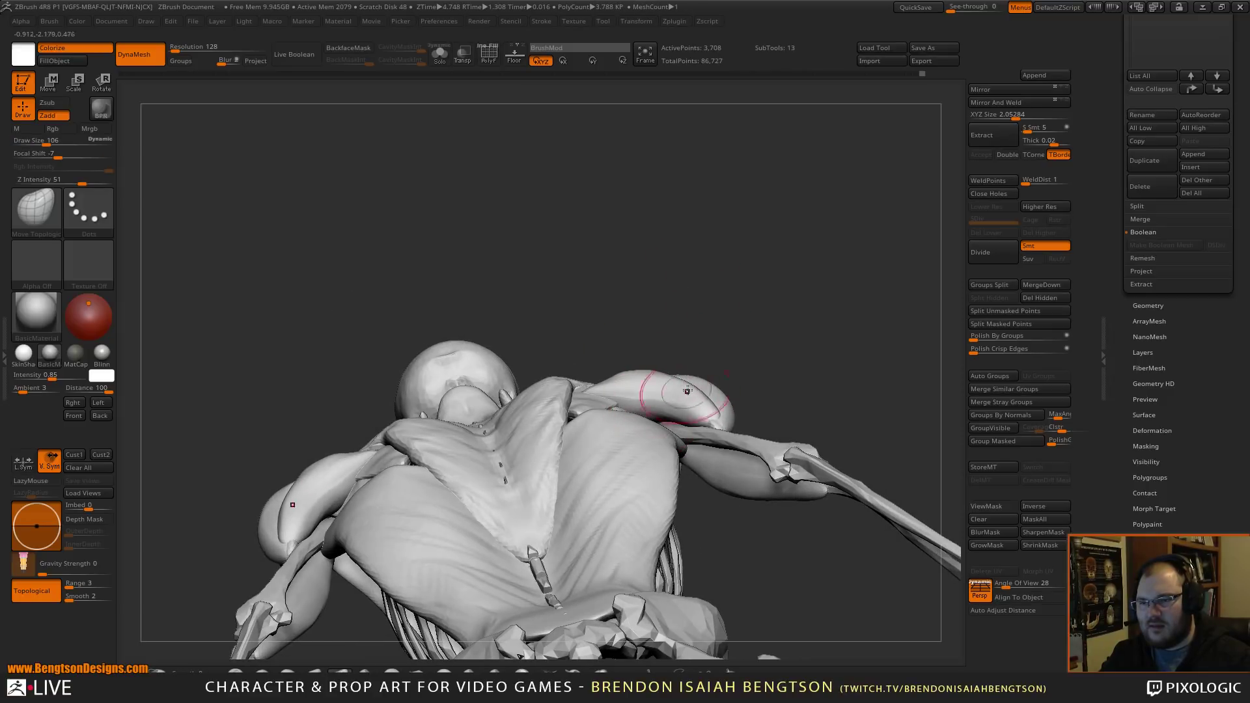
right_click_drag(723, 409, 695, 371)
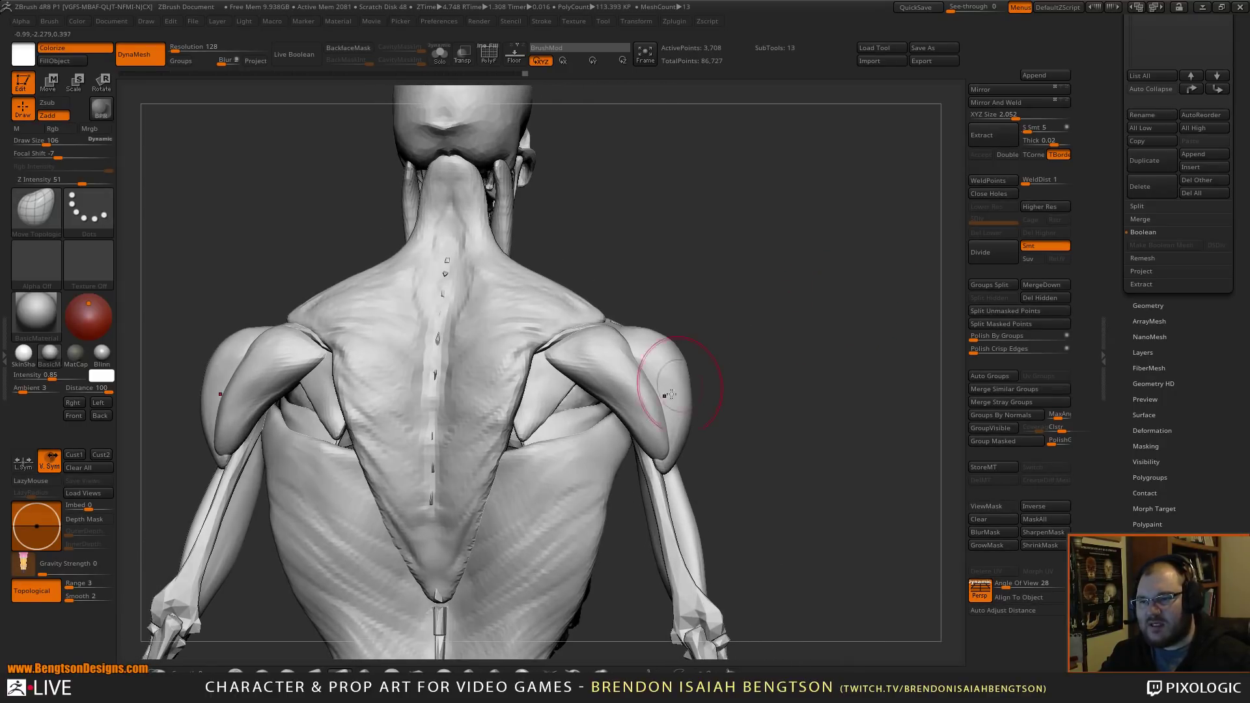
left_click_drag(663, 447, 656, 480)
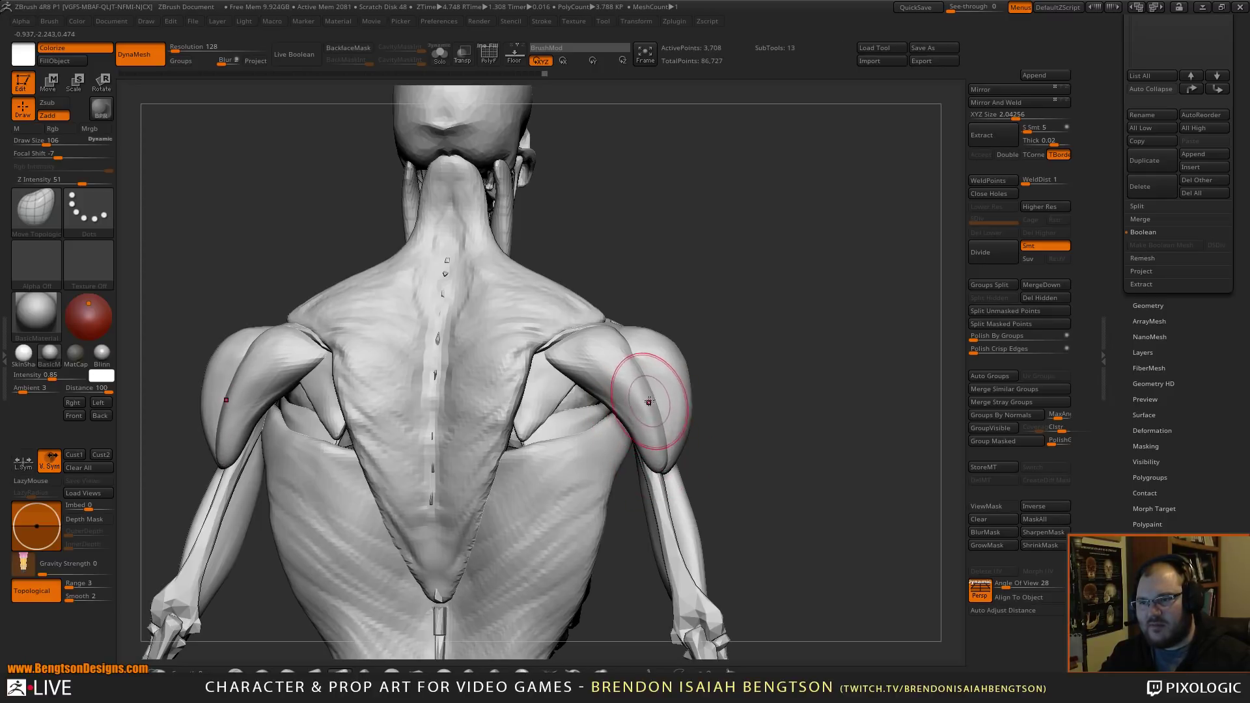
right_click_drag(797, 356, 765, 306)
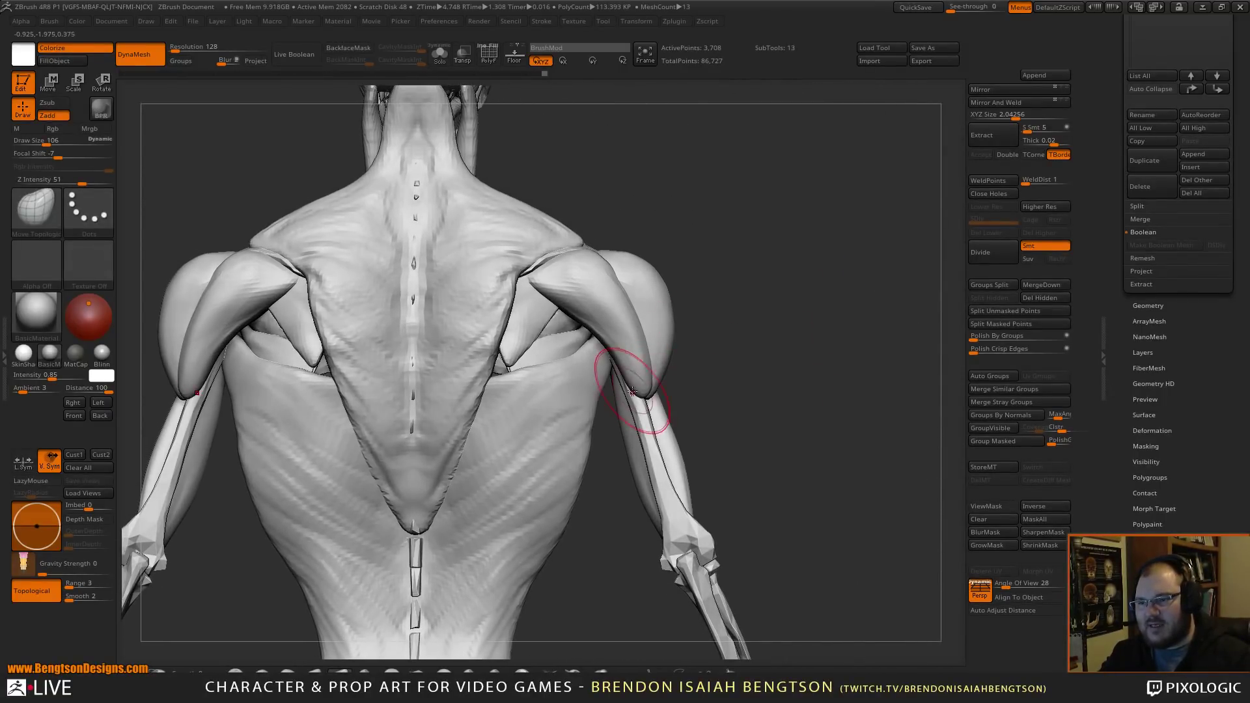
mouse_move(627, 360)
right_mouse_down()
mouse_move(607, 354)
mouse_move(651, 378)
mouse_move(759, 378)
mouse_move(581, 381)
right_mouse_up()
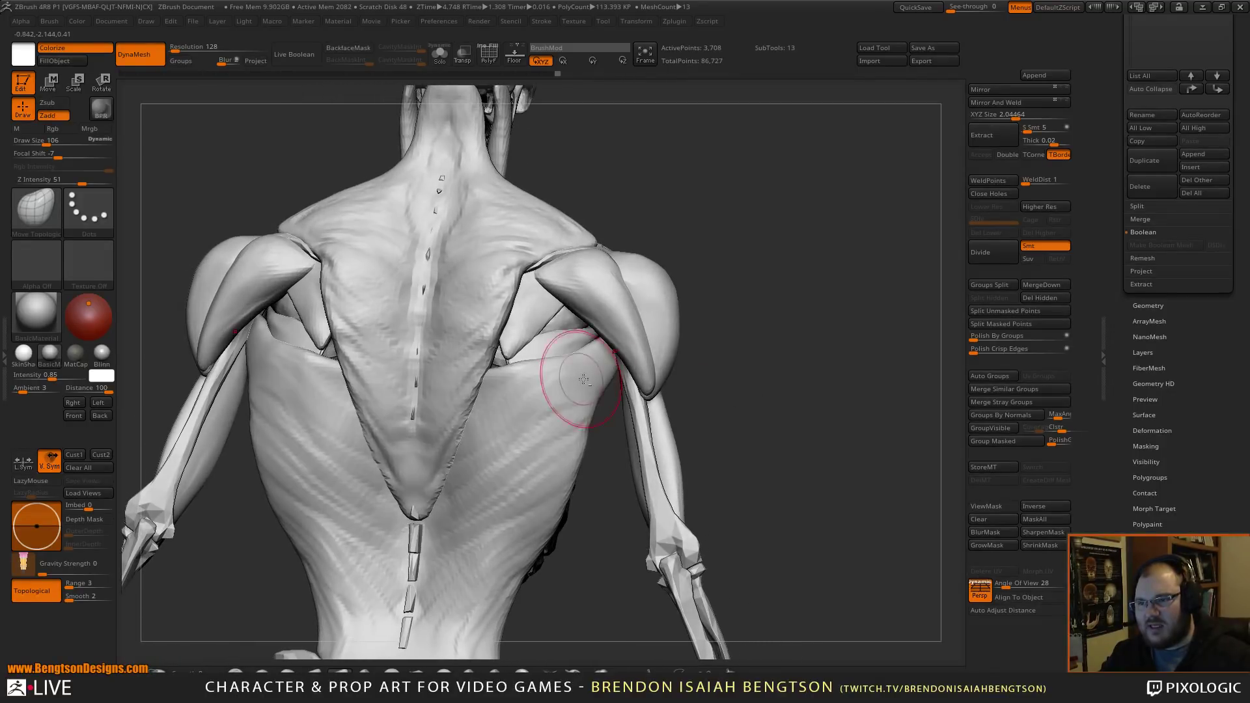
right_click_drag(674, 315, 760, 288)
- Select the lats and shape and smooth their upper outer corners near the armpits
left_click(584, 389, "alt")
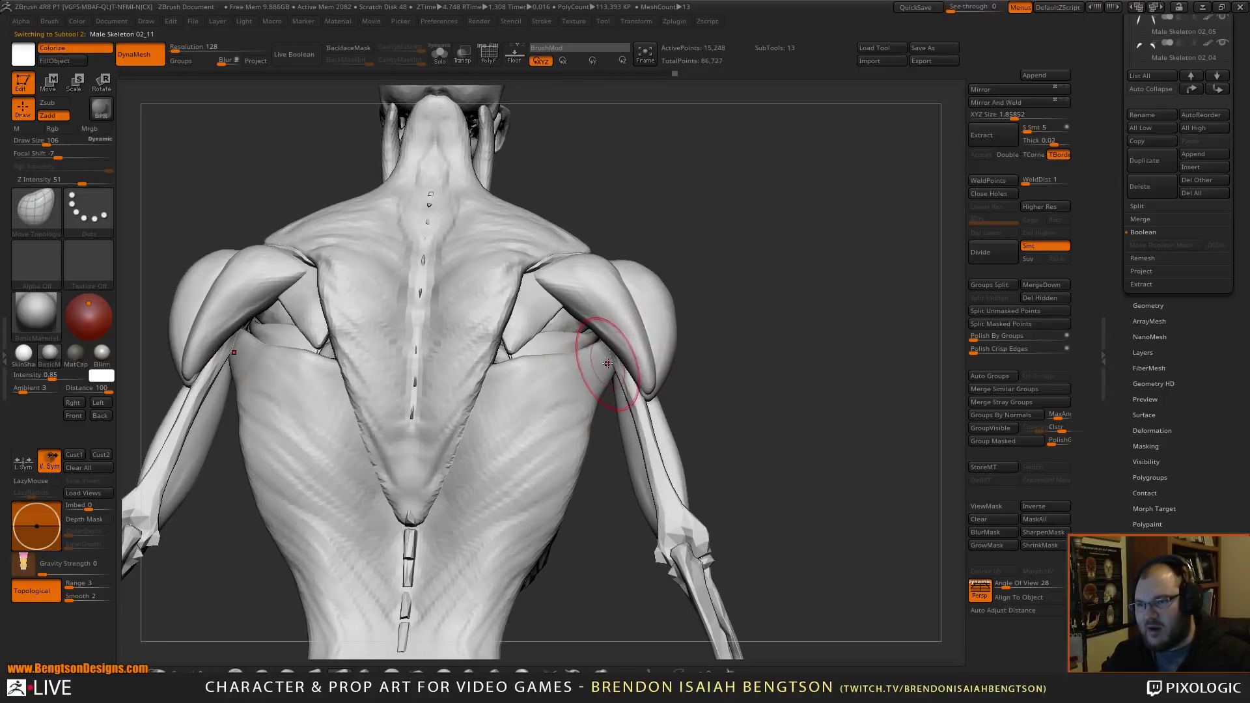
key("shift")
right_click_drag(619, 343, 644, 339)
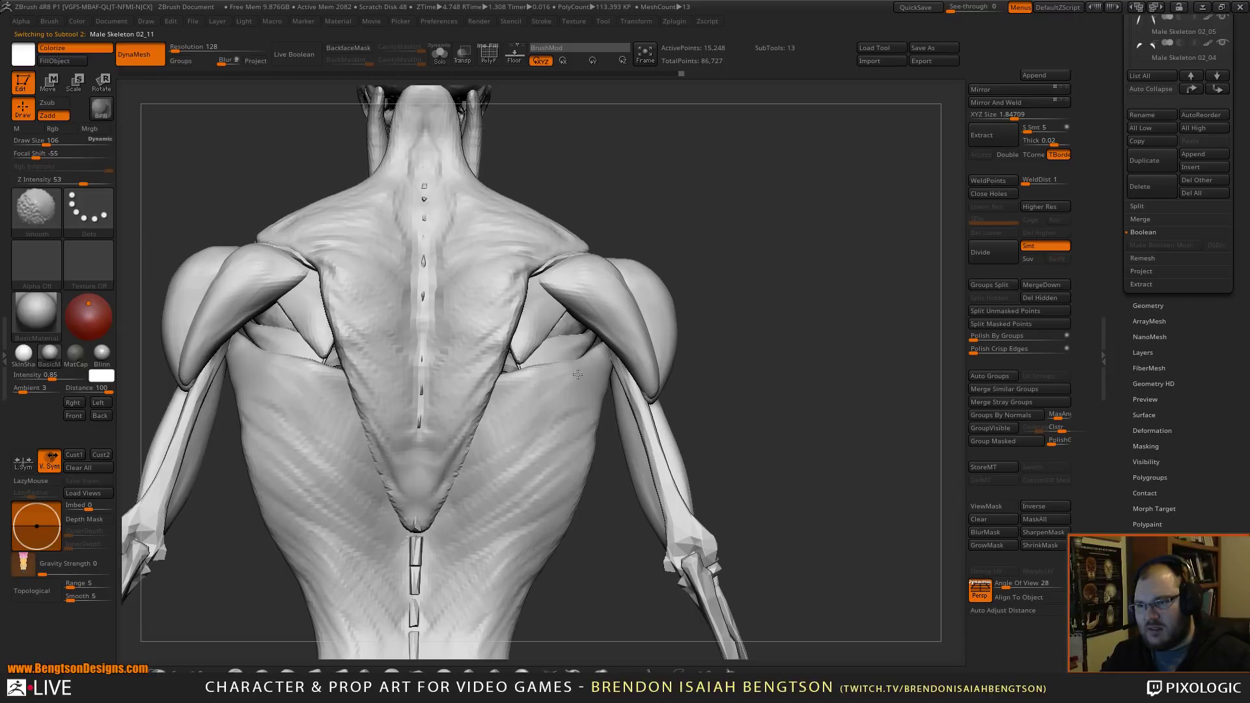
mouse_move(692, 341)
right_mouse_down()
mouse_move(658, 313)
mouse_move(620, 360)
right_mouse_up()
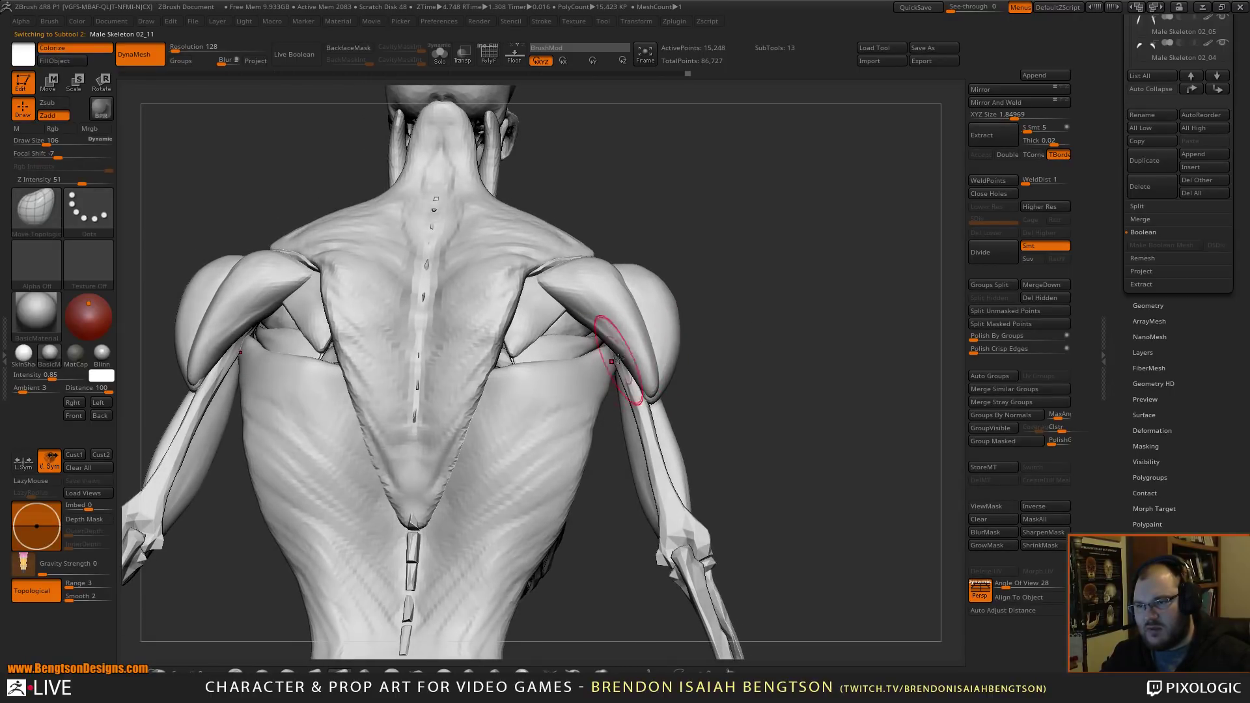
- Use transparency to adjust where the lats' upper ends attach to the humerus beneath the deltoids, and restore the solid display
key("shift+t")
mouse_move(804, 271)
right_mouse_down()
mouse_move(767, 323)
mouse_move(639, 352)
right_mouse_up()
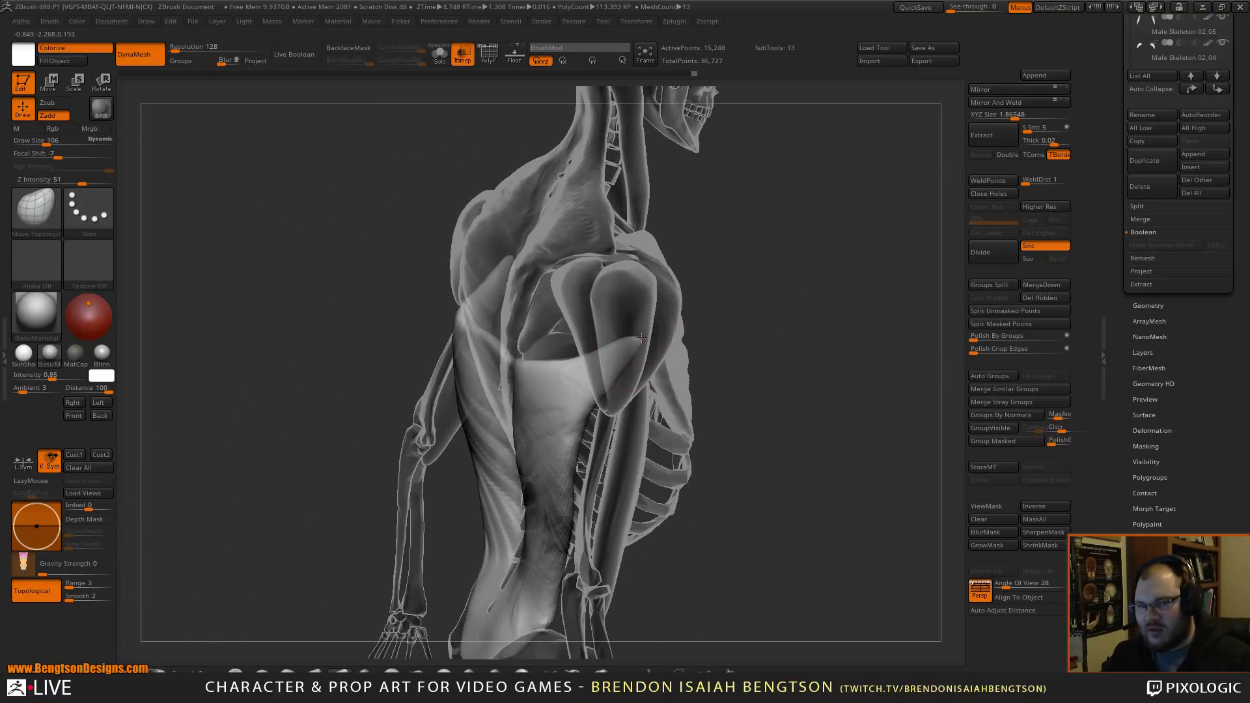
right_click_drag(834, 388, 814, 371)
mouse_move(868, 261)
right_mouse_down()
mouse_move(775, 271)
mouse_move(801, 265)
mouse_move(799, 326)
mouse_move(810, 310)
mouse_move(784, 315)
right_mouse_up()
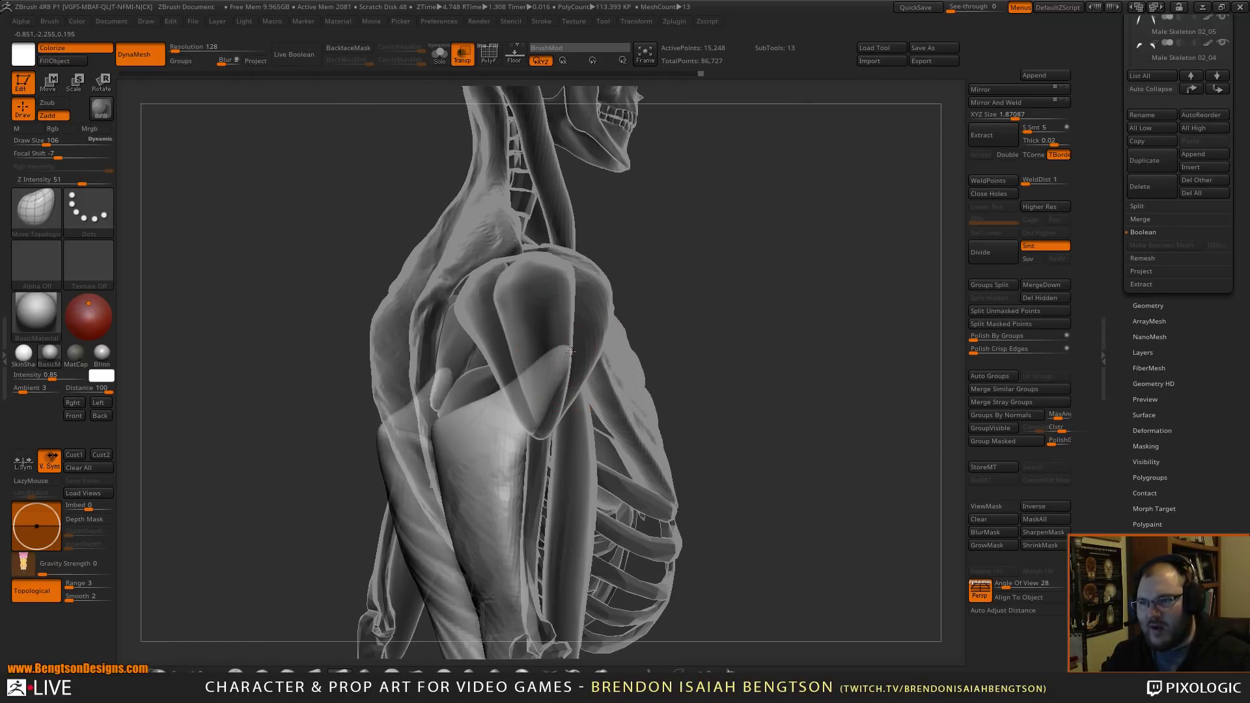
right_click_drag(570, 351, 587, 335)
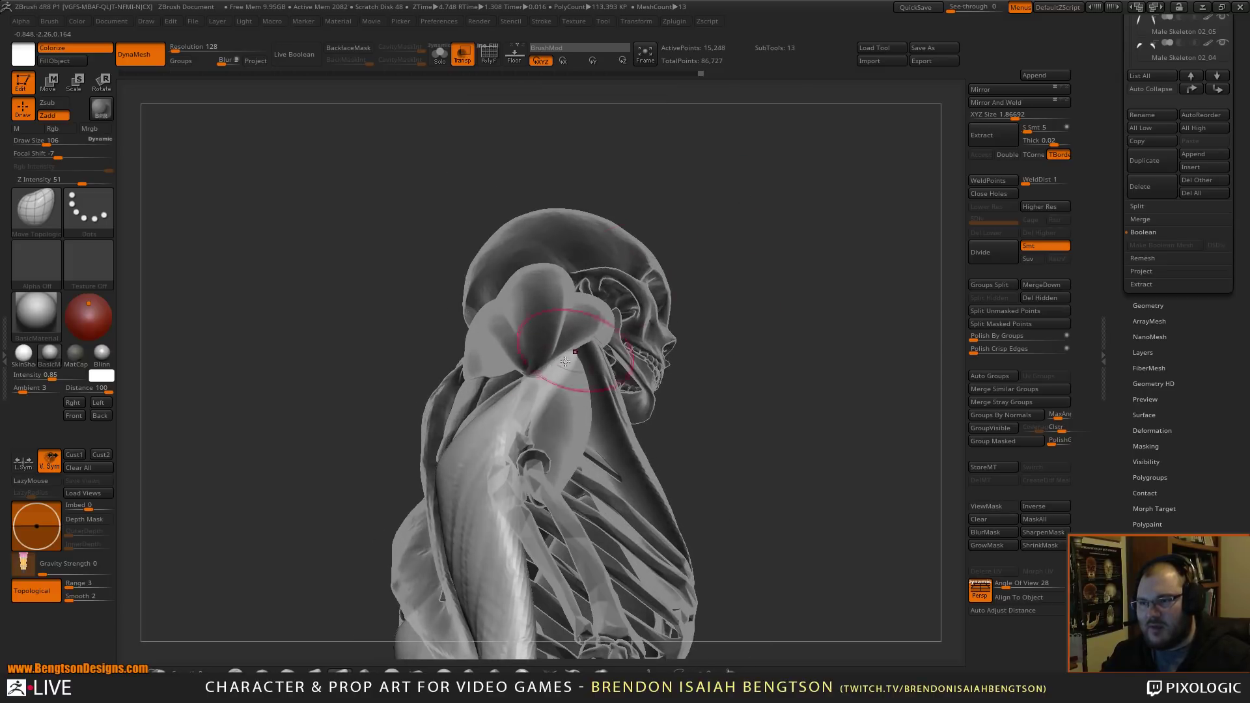
right_click_drag(534, 385, 534, 400)
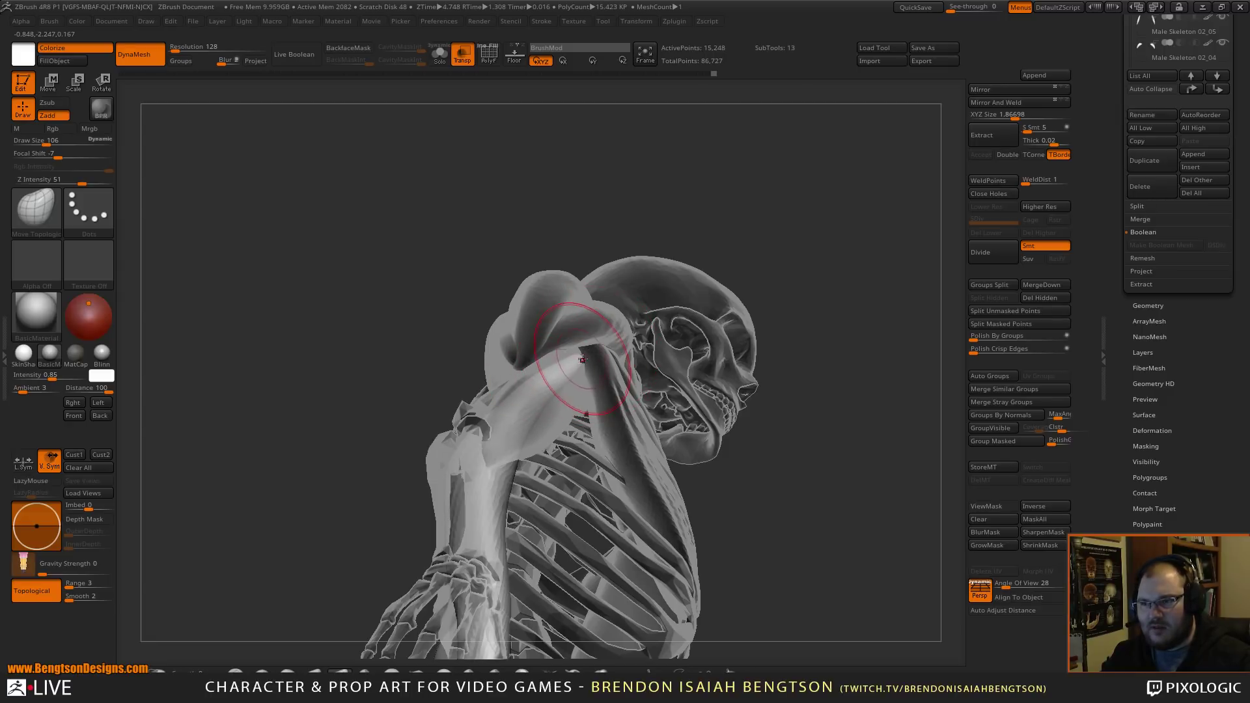
right_click_drag(572, 368, 571, 422)
key("shift+t")
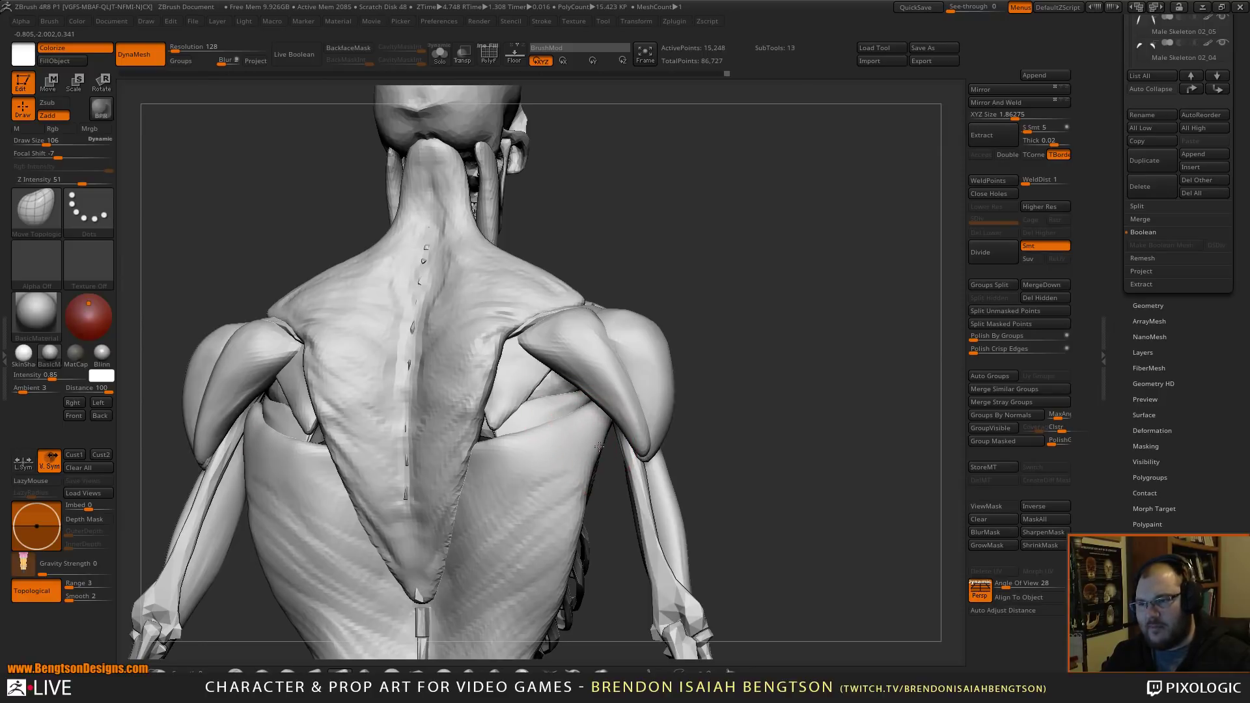
- Select the side deltoid, set the brush size to 179 and adjust its outer contour
right_click_drag(803, 385, 829, 238, "ctrl")
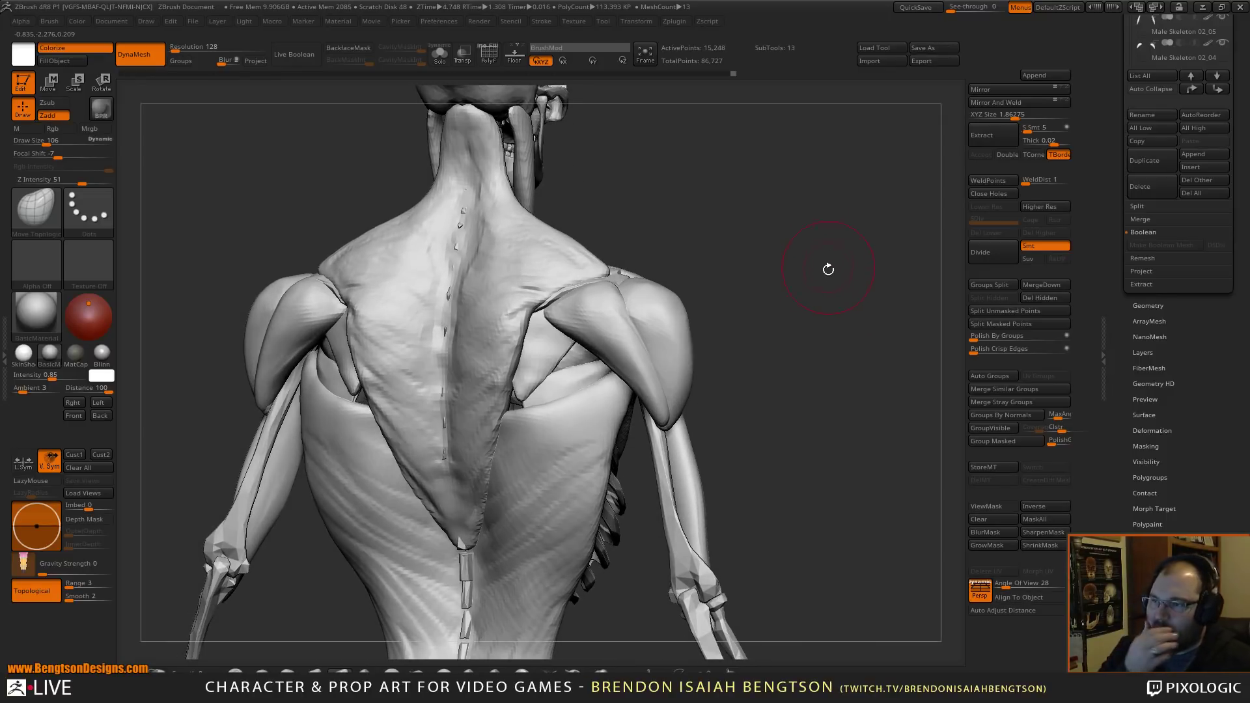
mouse_move(827, 313)
right_mouse_down()
mouse_move(811, 391)
mouse_move(818, 424)
mouse_move(746, 407)
mouse_move(784, 367)
right_mouse_up()
key("space")
left_click_drag(774, 367, 787, 365)
right_click_drag(787, 365, 711, 362, "alt")
left_click(673, 380, "alt")
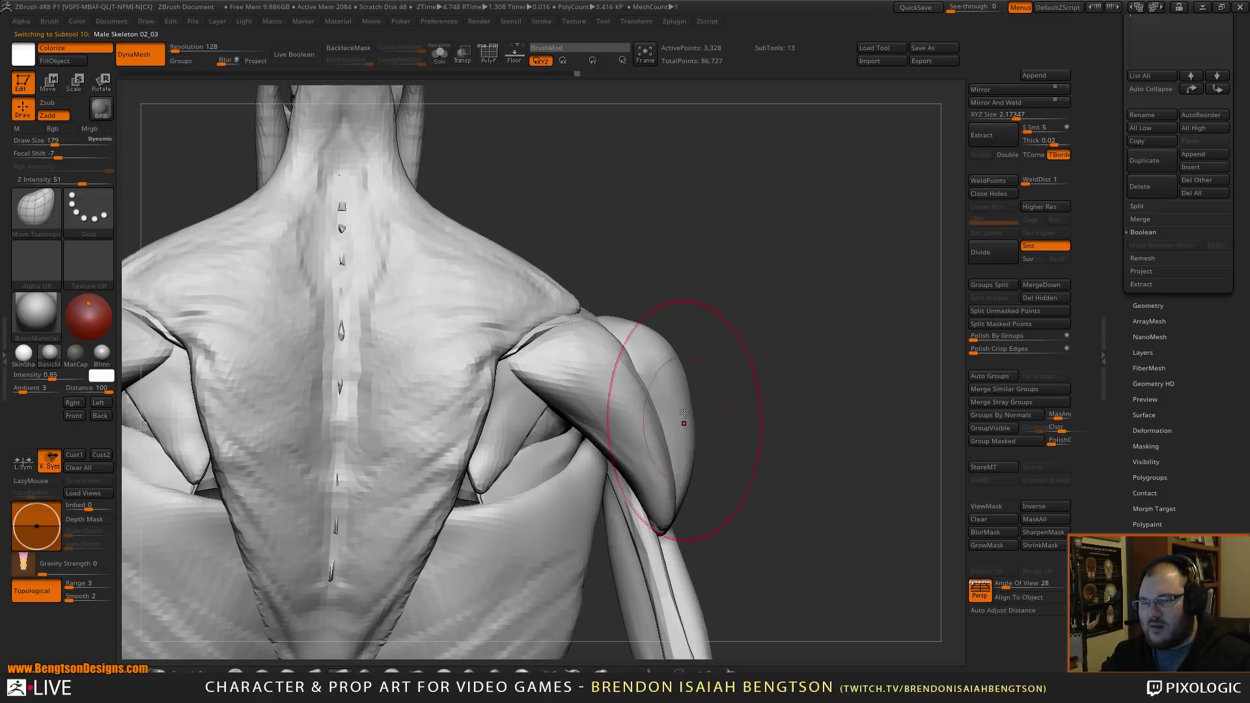
mouse_move(772, 365)
right_mouse_down()
mouse_move(798, 354)
mouse_move(782, 209)
mouse_move(775, 355)
mouse_move(773, 260)
mouse_move(750, 315)
mouse_move(761, 396)
mouse_move(731, 352)
right_mouse_up()
- Set the brush size to 135 and refine the side deltoid's upper end and its border with the rear deltoid
key("space")
left_click_drag(645, 327, 642, 327)
right_click_drag(654, 288, 681, 349, "alt")
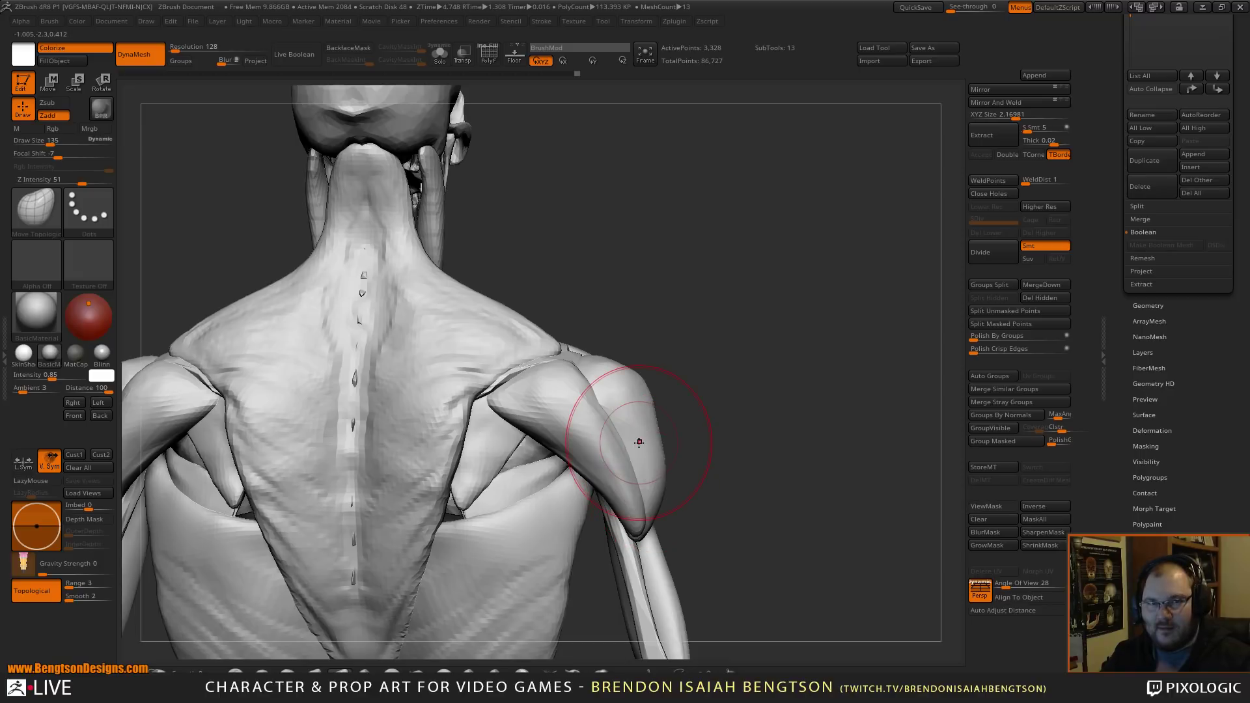
mouse_move(649, 321)
left_mouse_down()
mouse_move(647, 460)
mouse_move(654, 422)
left_mouse_up()
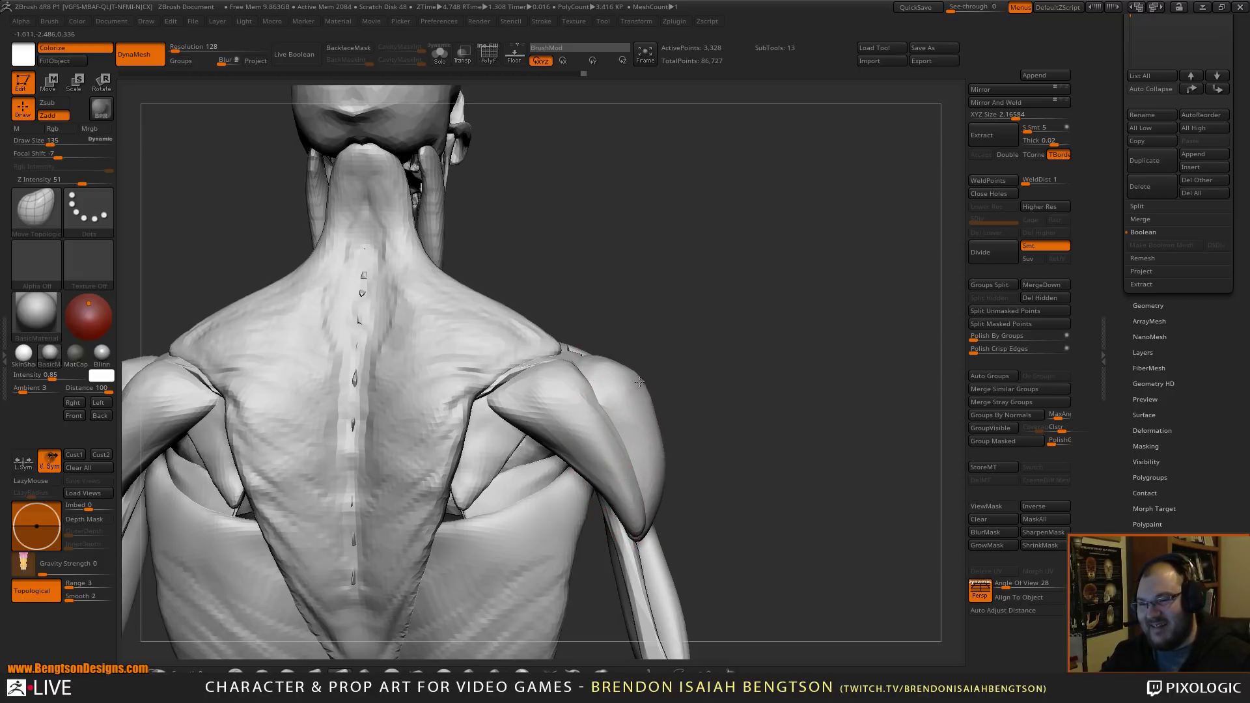
left_click_drag(634, 376, 623, 372)
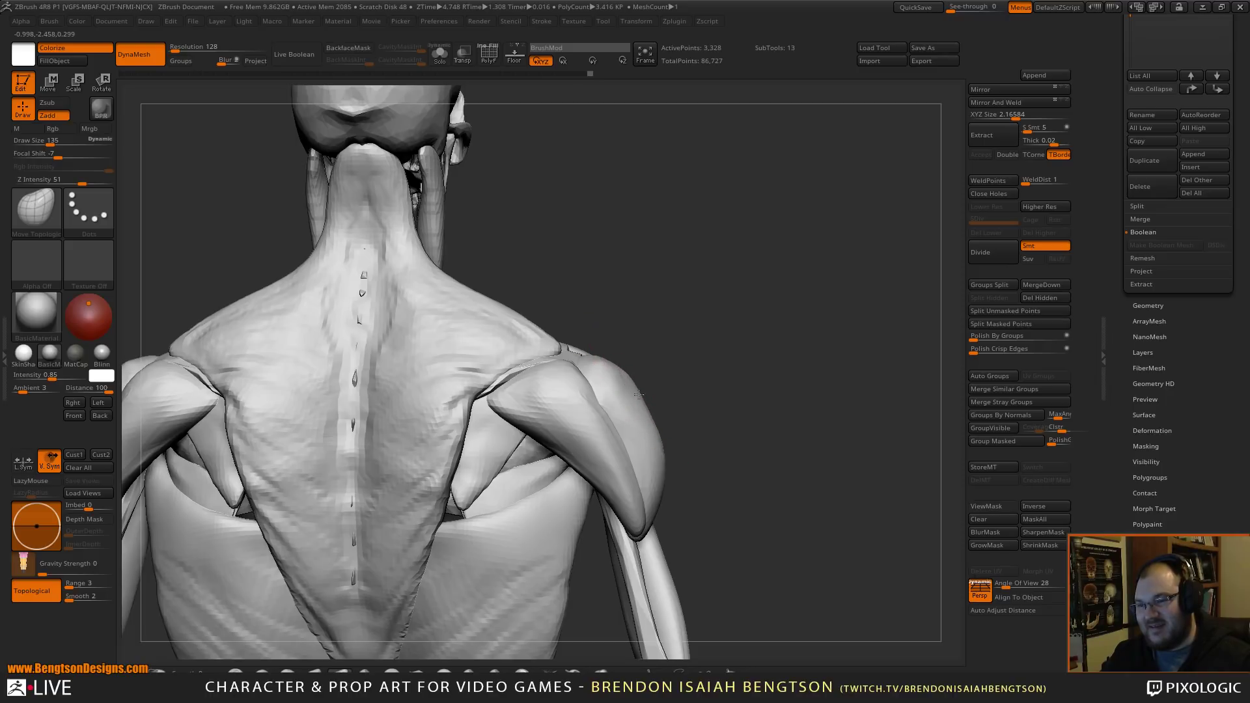
mouse_move(641, 313)
left_mouse_down()
mouse_move(628, 256)
mouse_move(724, 345)
mouse_move(724, 315)
left_mouse_up()
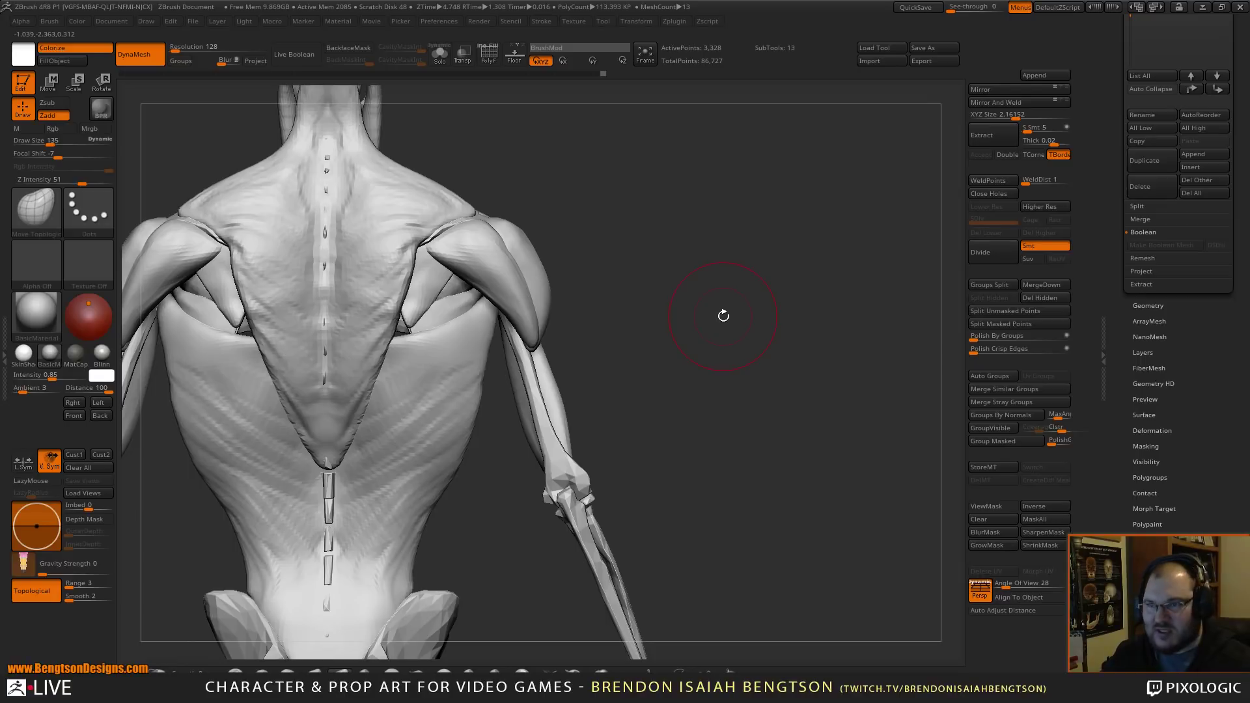
- Save the current tool to disk as a ZTool file
left_click(934, 48)
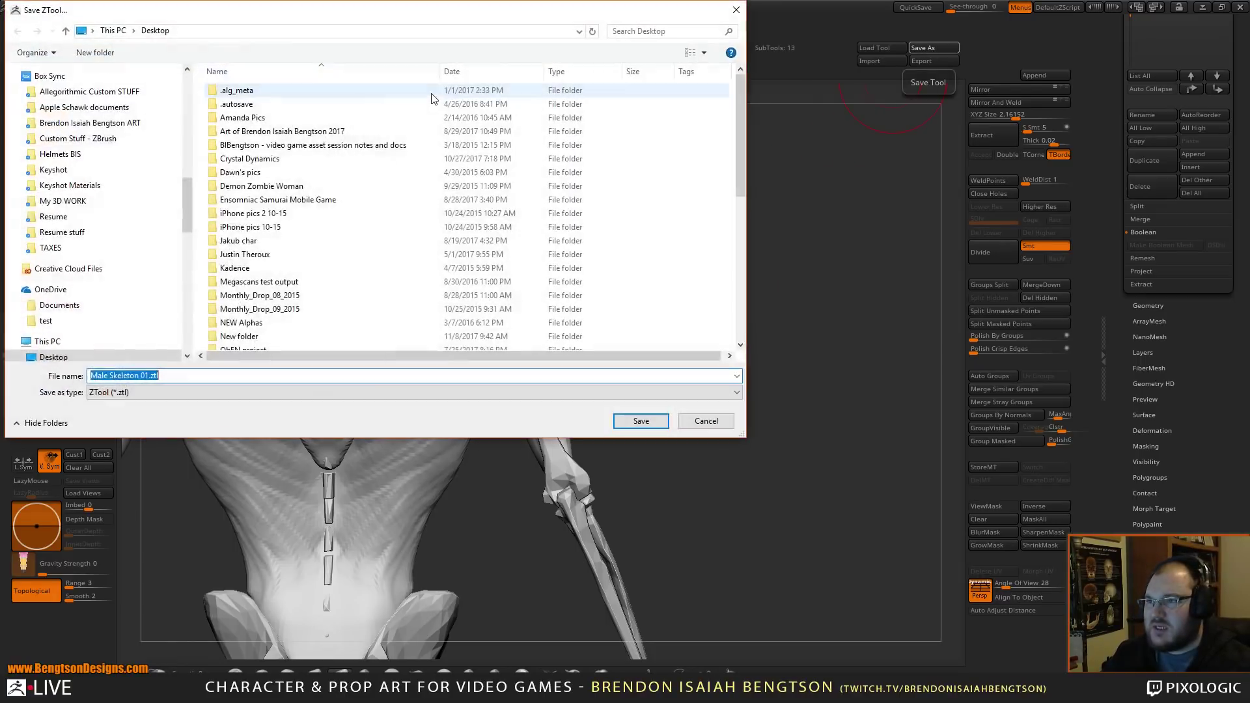
left_click_drag(443, 11, 0, 11)
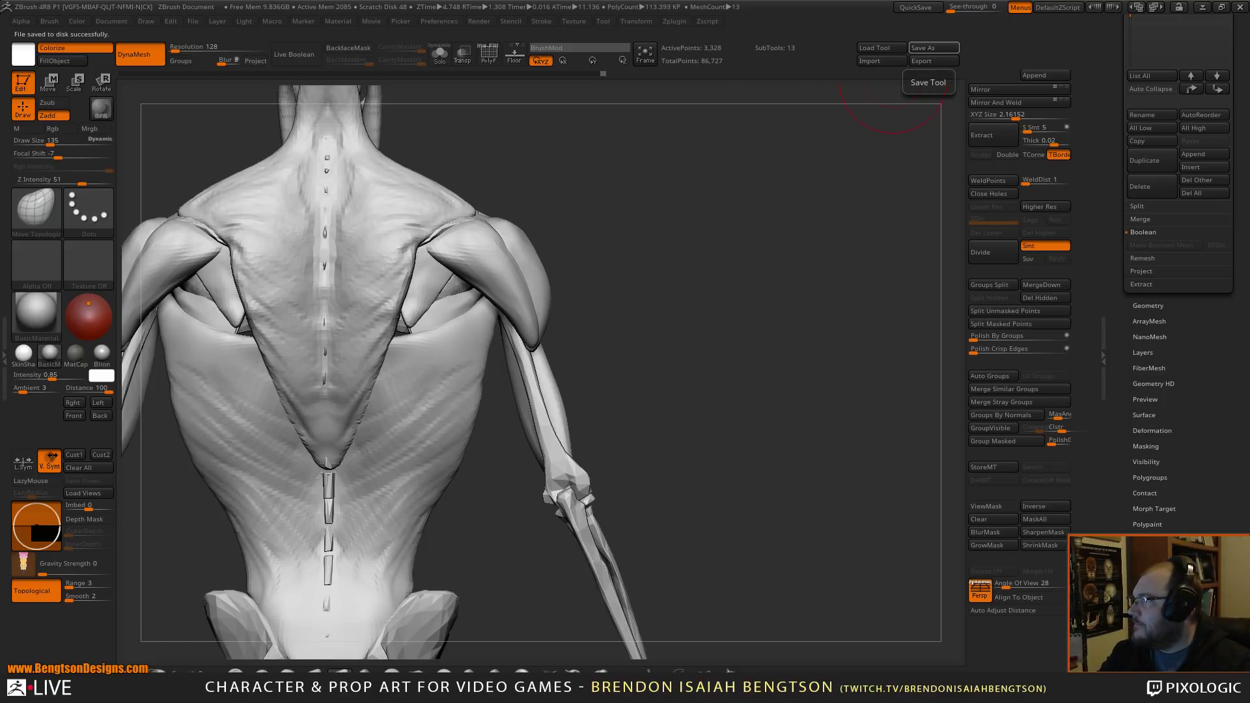
- Switch to Firefox to study the labelled back muscle reference, return to ZBrush and select the skeleton mesh
key("alt+Tab")
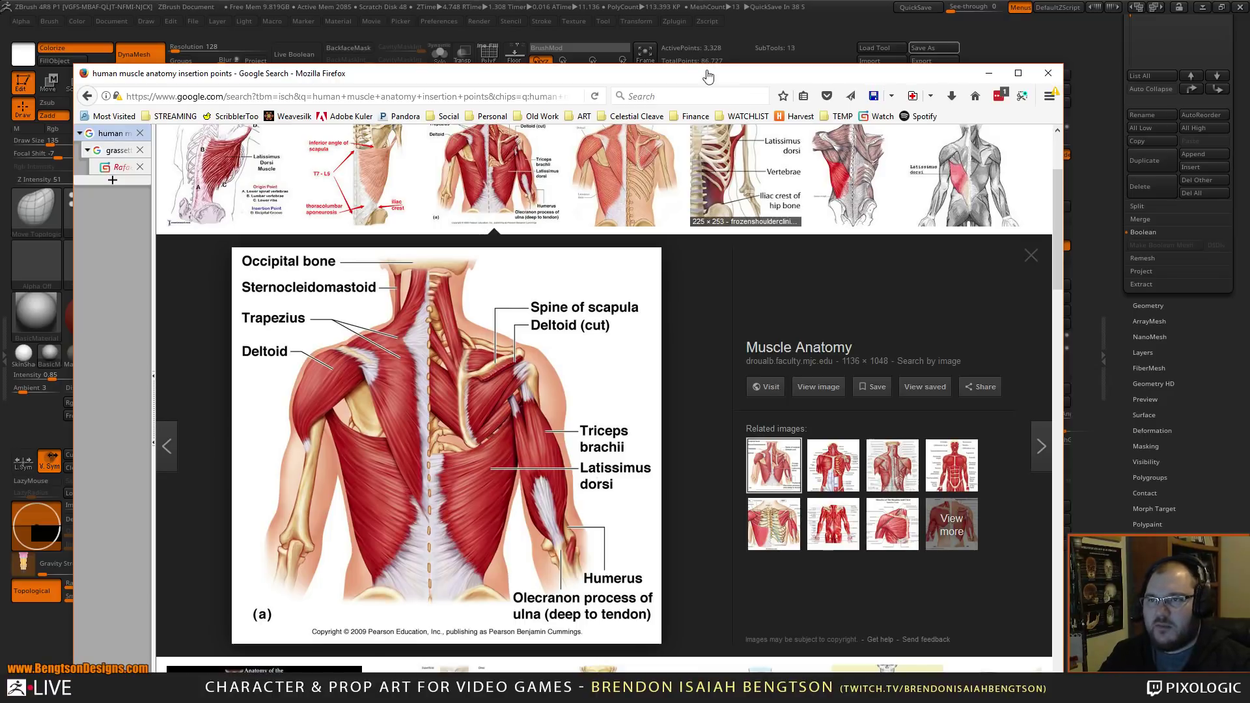
left_click_drag(707, 76, 709, 56)
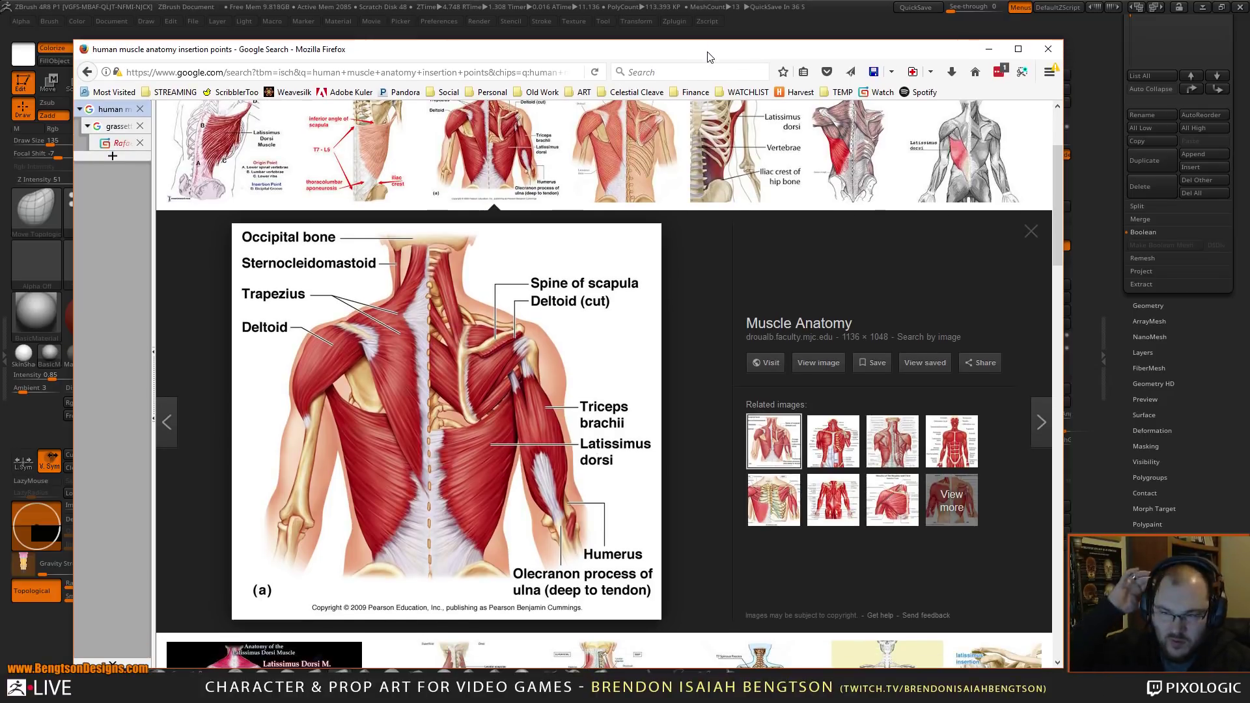
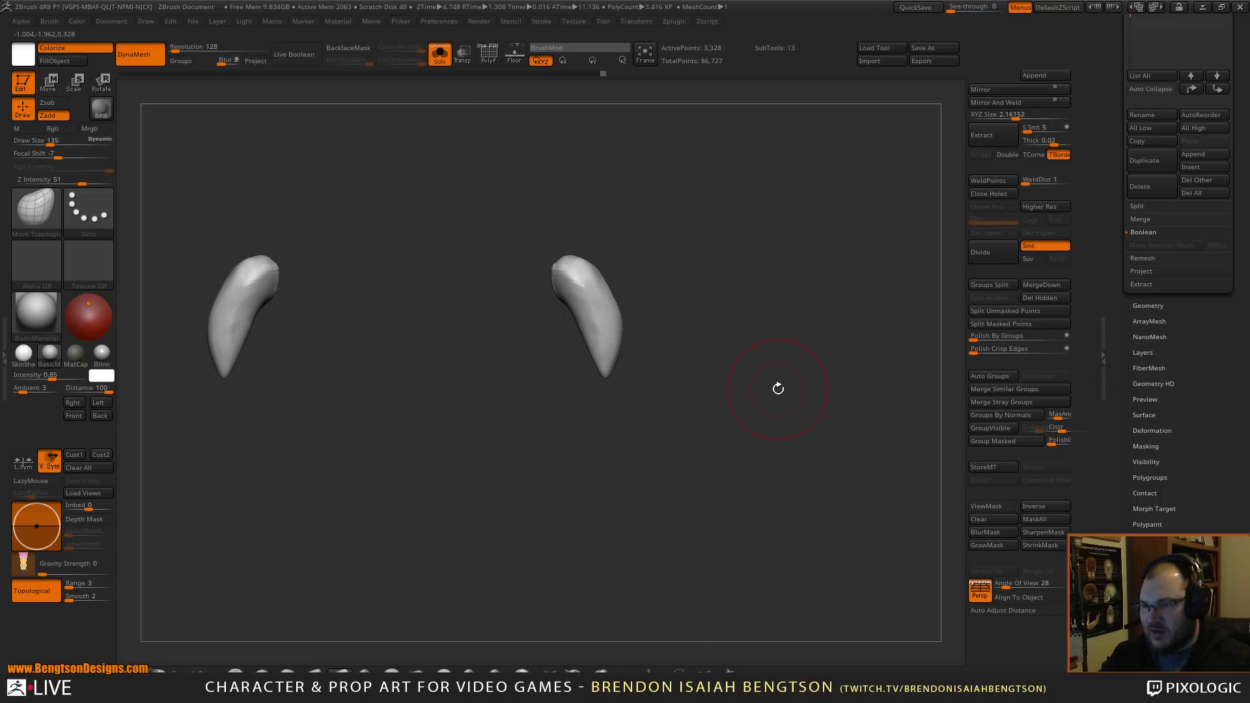
left_click(650, 521, "alt")
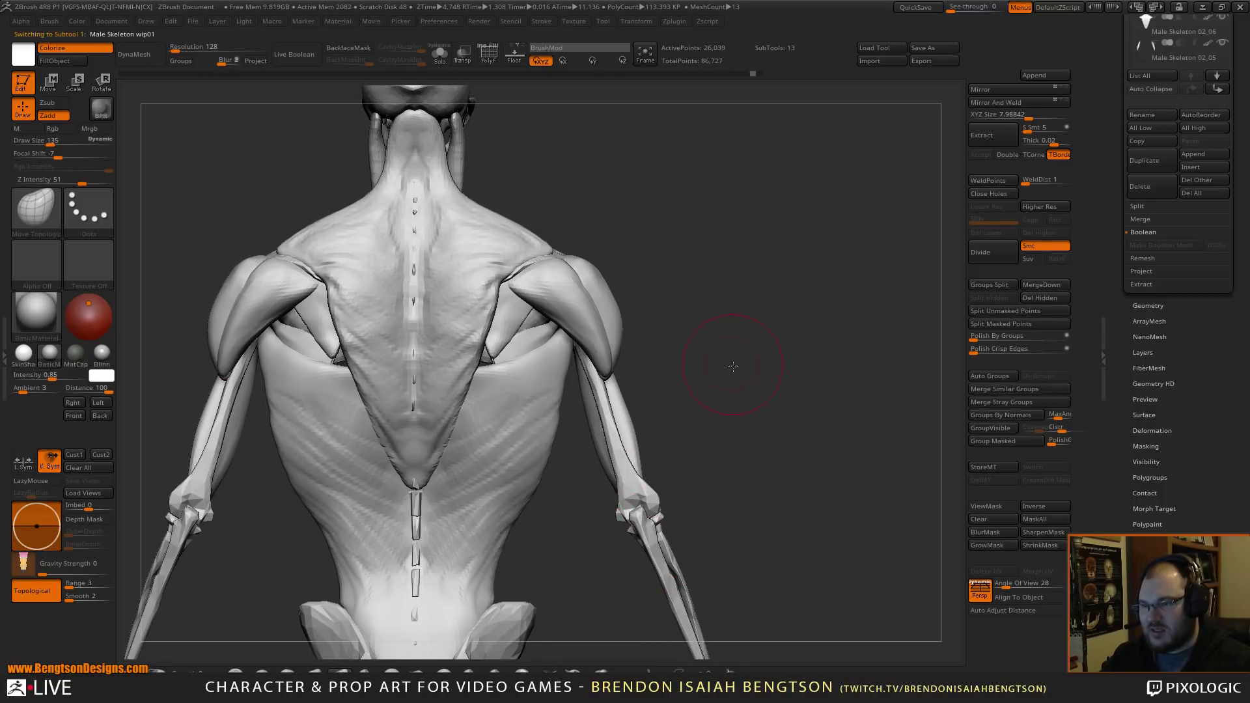
- Insert a Sphere 32 primitive on the back of the upper arm with IMM Primitives and split it into its own subtool
left_click_drag(733, 366, 690, 295)
key("b")
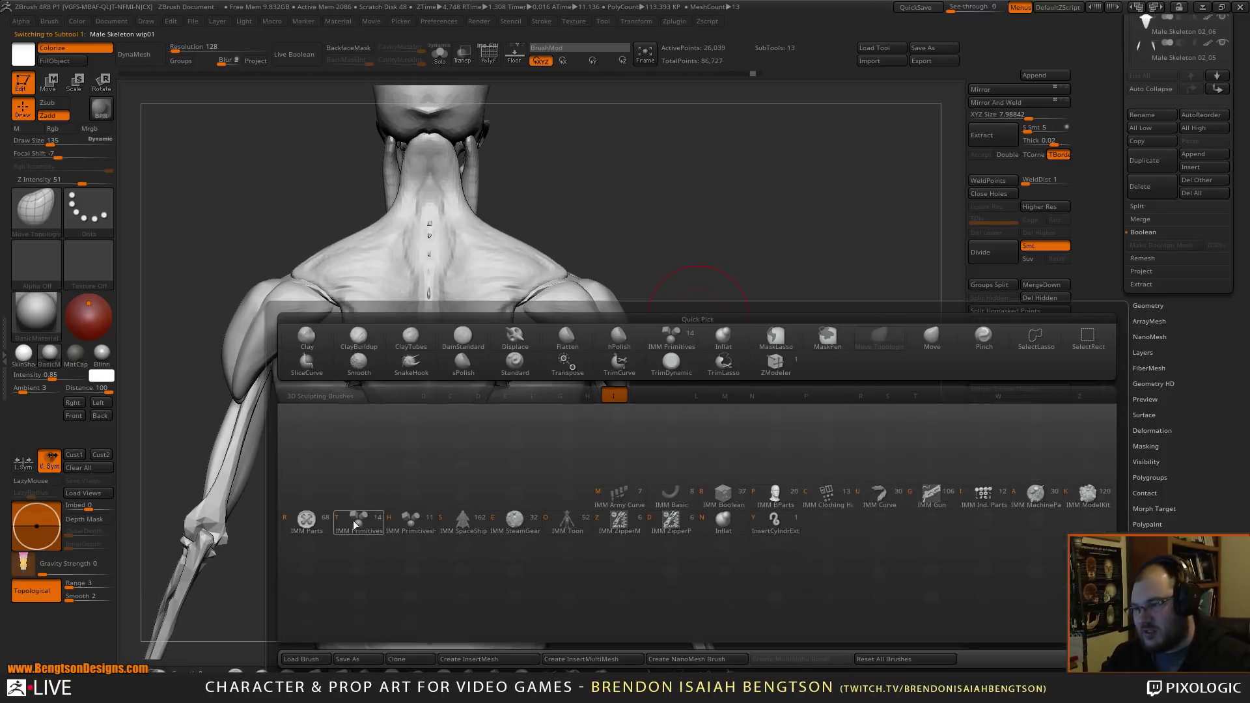
left_click(357, 521)
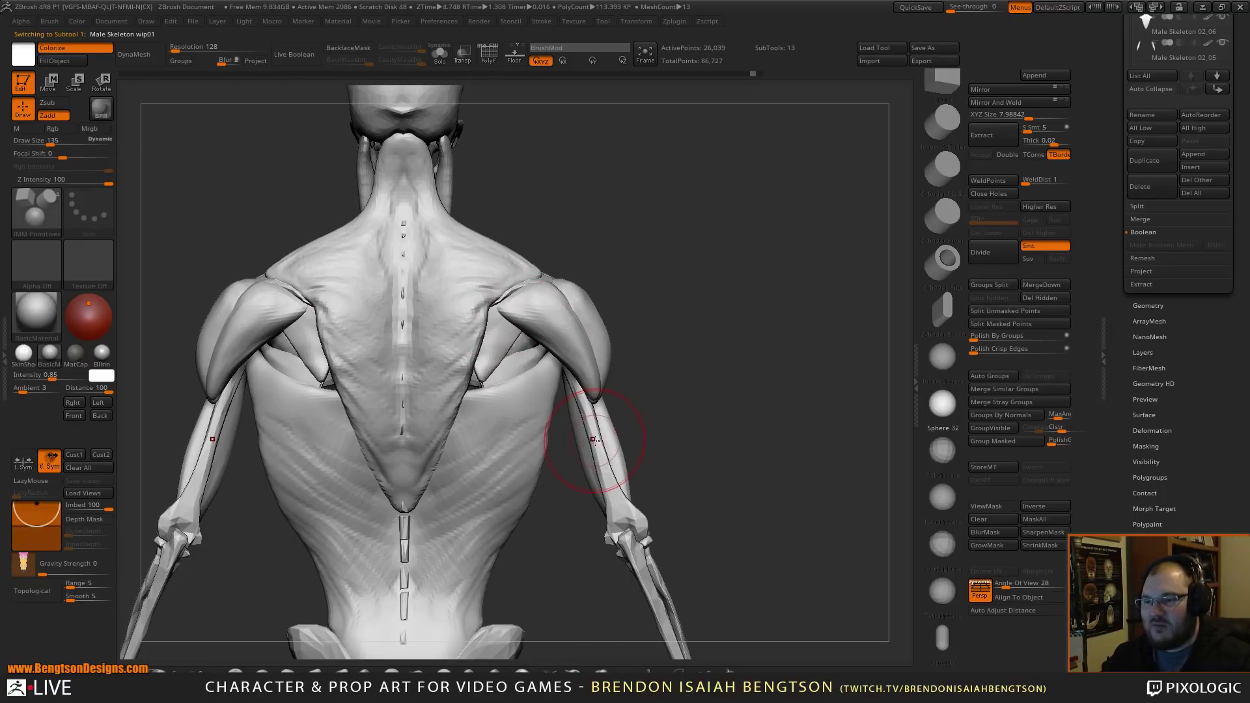
left_click_drag(594, 440, 610, 454)
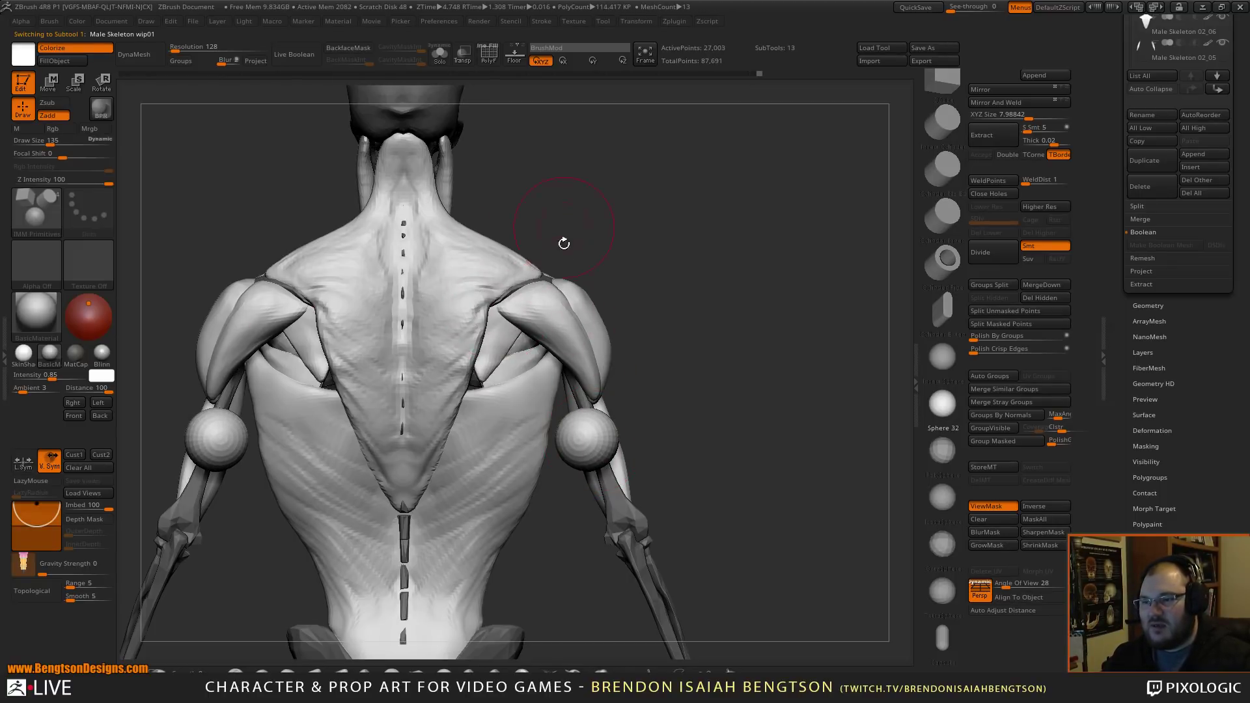
left_click(979, 311)
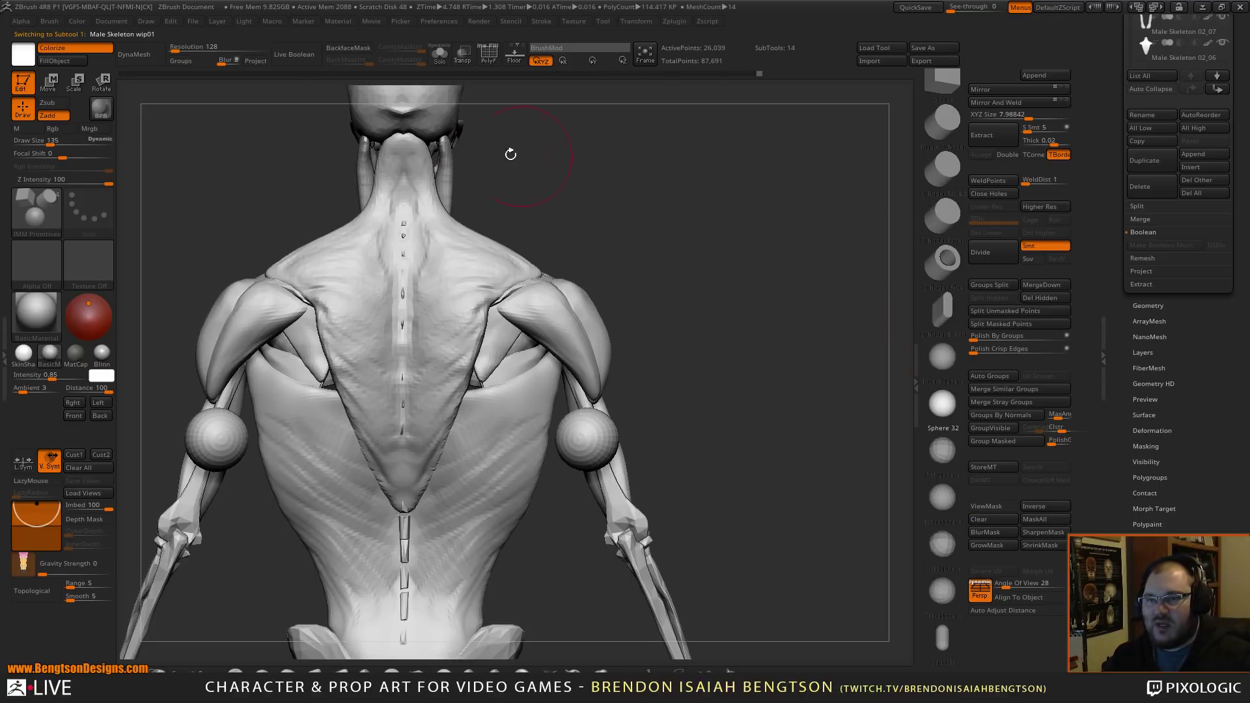
- DynaMesh the new arm sphere at resolution 128 and stretch it with Move Topological at brush size 244 from the rear deltoid to the elbow
left_click(594, 437, "alt")
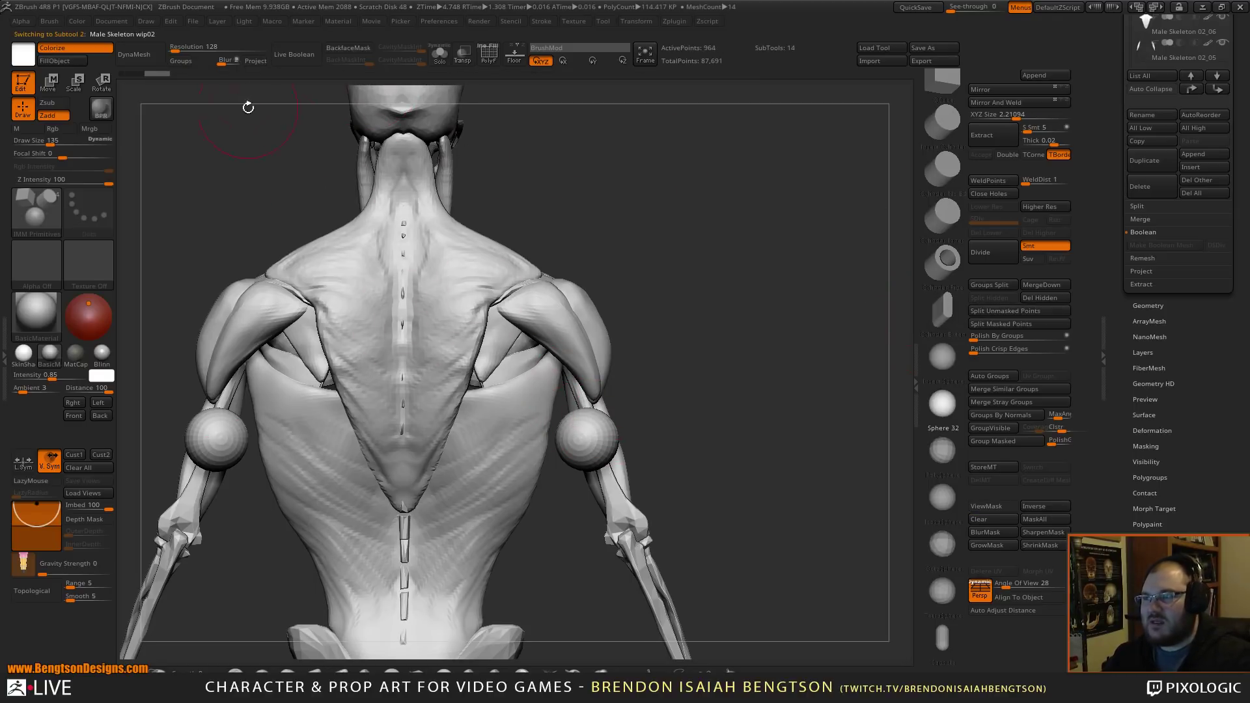
left_click(147, 62)
key("b")
key("m")
key("t")
key("space")
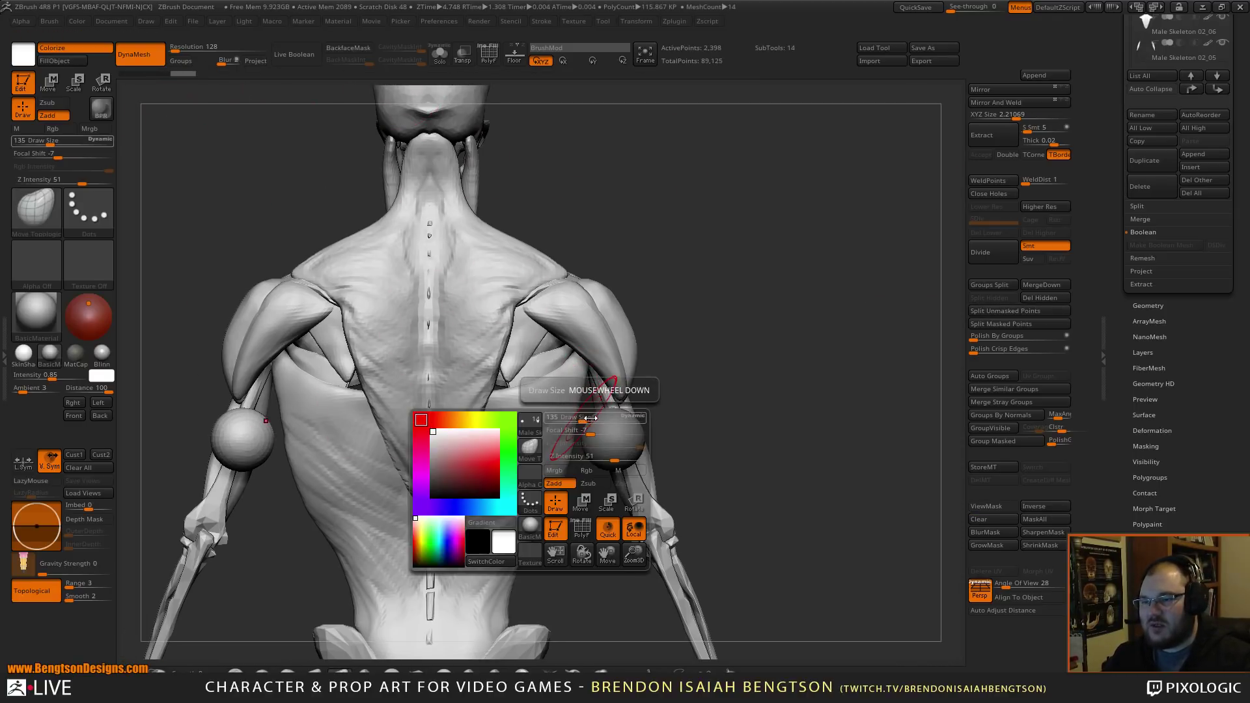
mouse_move(566, 418)
left_mouse_down()
mouse_move(594, 419)
mouse_move(603, 322)
left_mouse_up()
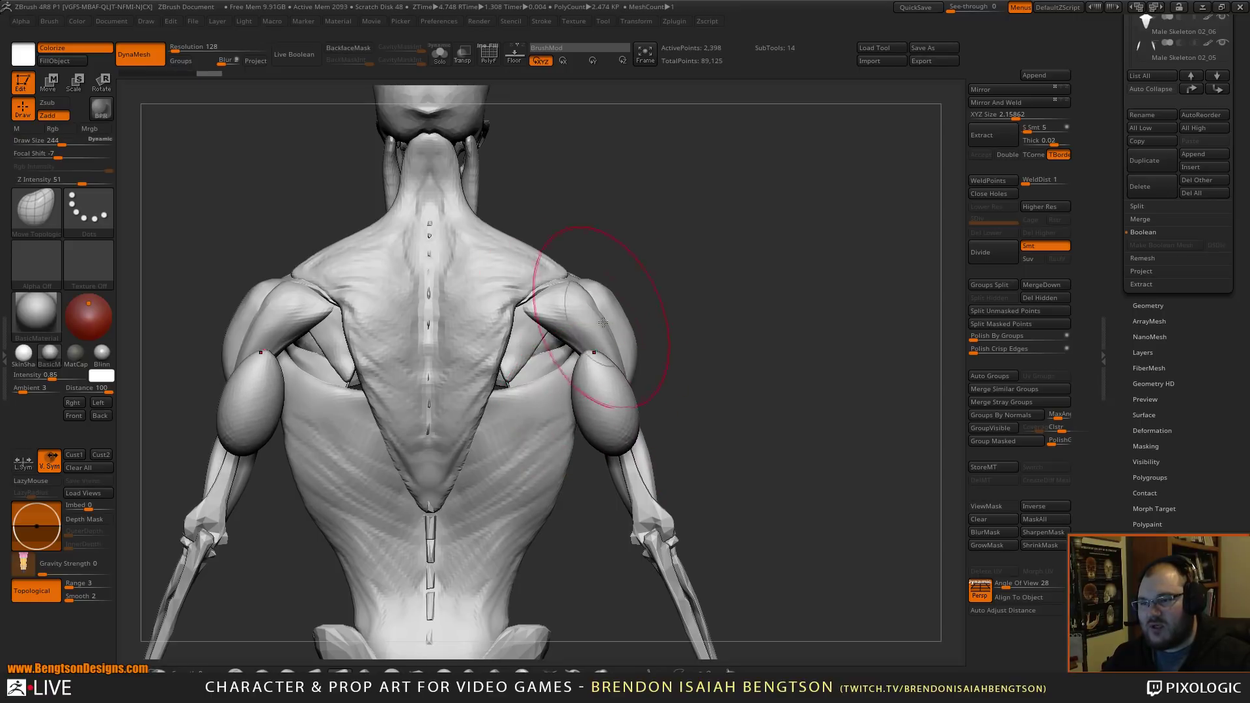
left_click_drag(623, 451, 648, 511)
mouse_move(770, 387)
left_mouse_down("alt")
mouse_move(754, 373)
mouse_move(843, 407)
mouse_move(786, 417)
left_mouse_up("alt")
left_click_drag(591, 368, 555, 373)
mouse_move(805, 417)
left_mouse_down()
mouse_move(768, 427)
mouse_move(718, 403)
left_mouse_up()
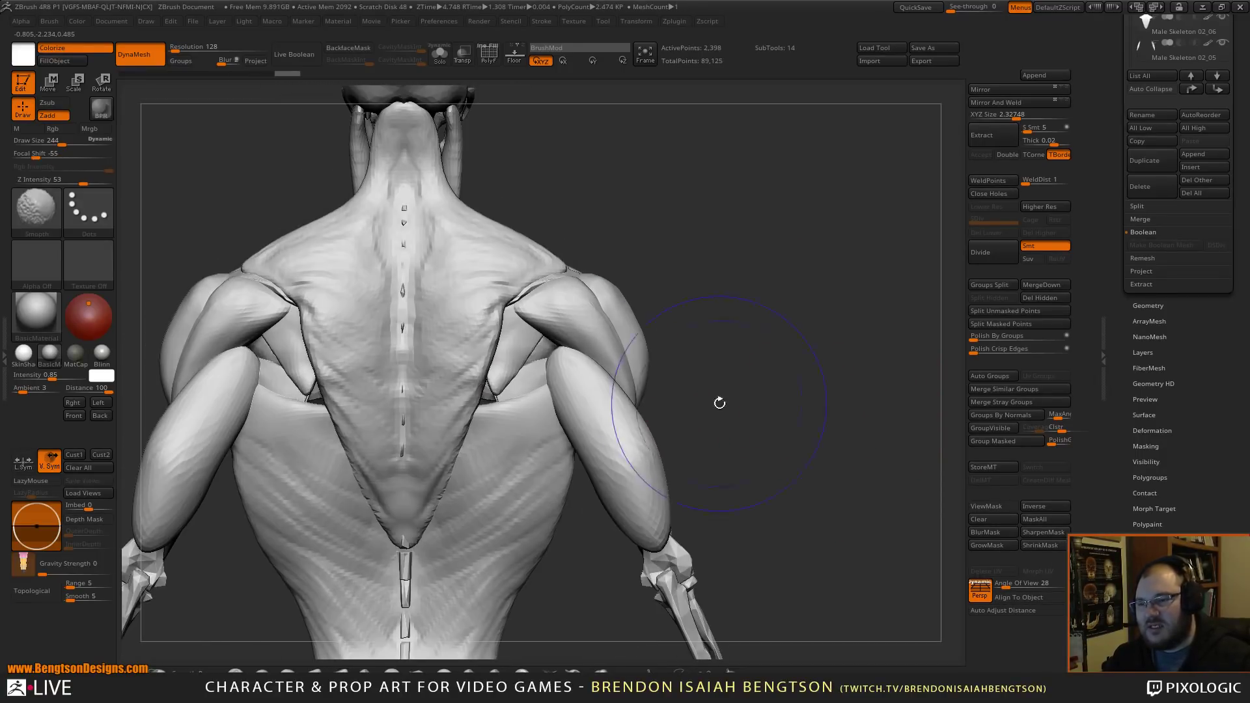
- Tuck the triceps' upper end beneath the rear deltoid and smooth its upper and lower ends
left_click_drag(553, 385, 558, 334)
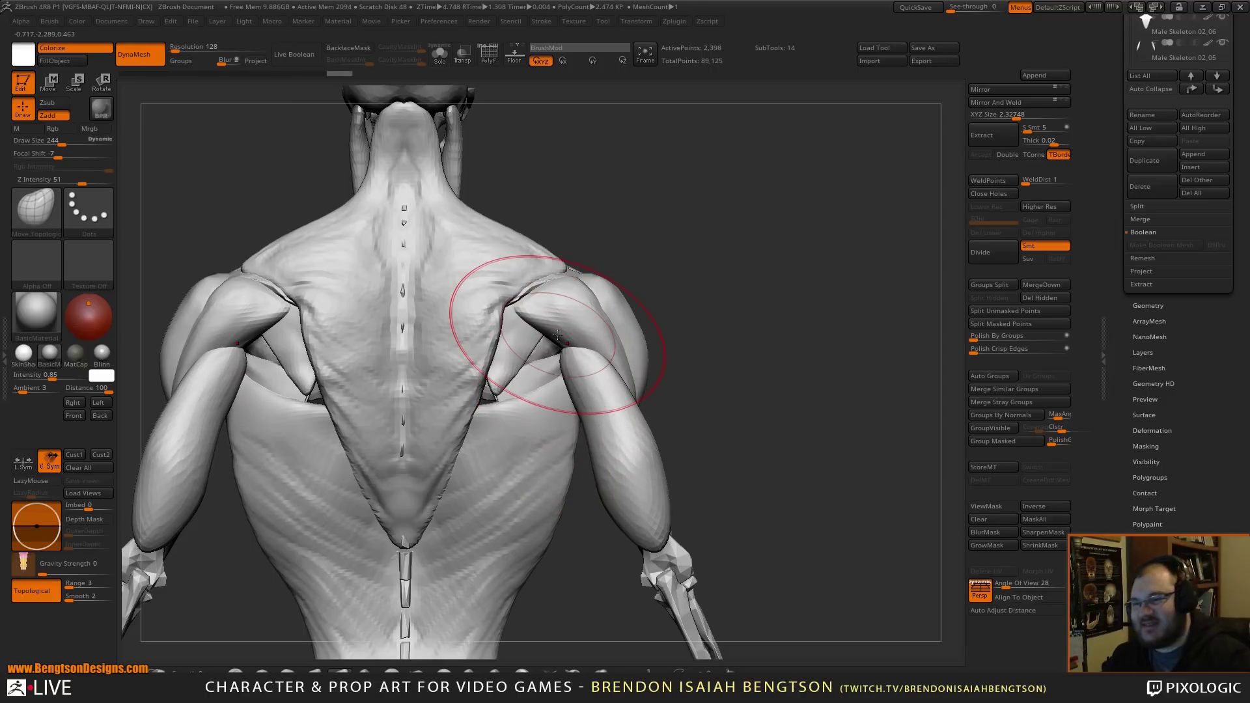
mouse_move(593, 370)
left_mouse_down("shift")
mouse_move(605, 405)
mouse_move(593, 383)
left_mouse_up("shift")
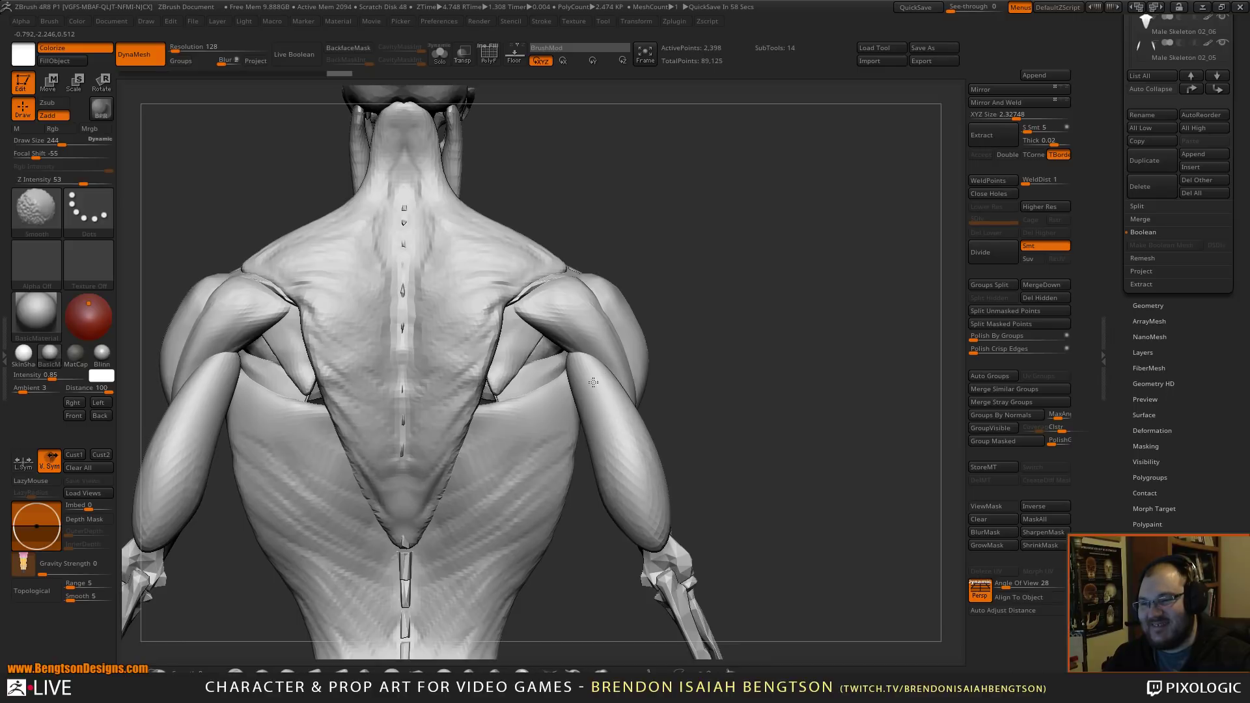
left_click_drag(715, 331, 763, 314)
mouse_move(575, 374)
left_mouse_down()
mouse_move(553, 376)
mouse_move(536, 357)
left_mouse_up()
left_click_drag(748, 326, 677, 315)
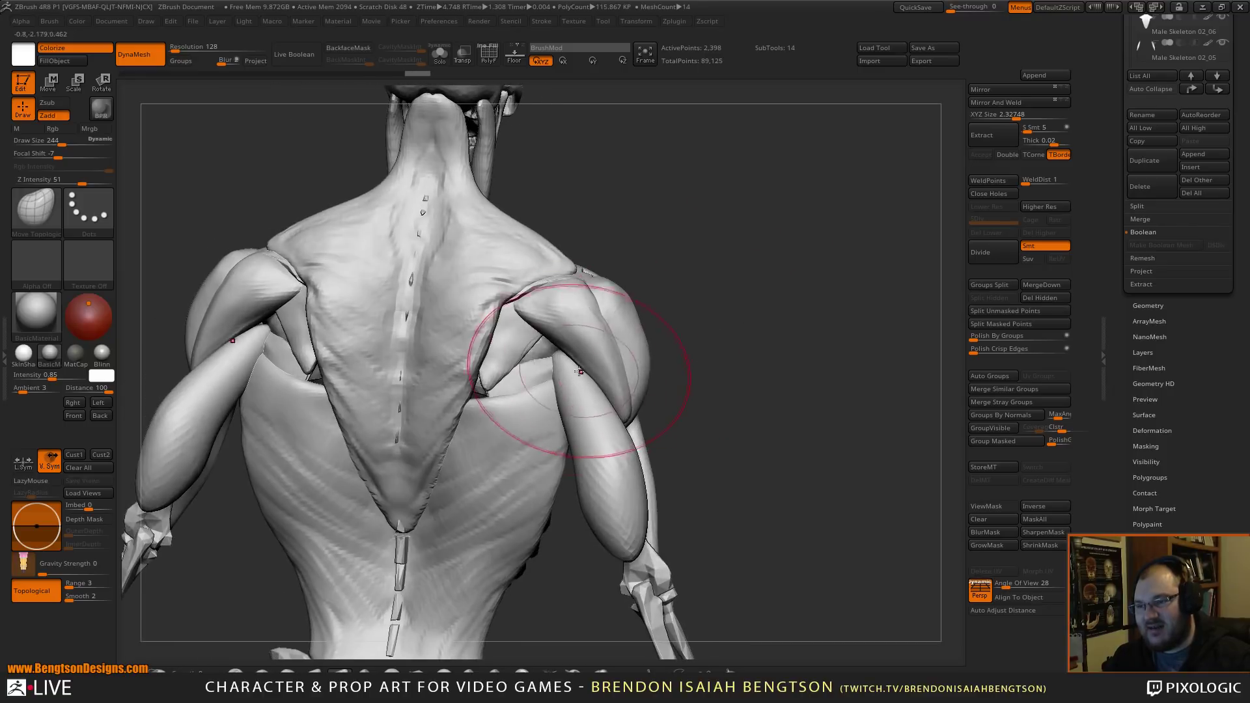
mouse_move(577, 366)
left_mouse_down()
mouse_move(575, 349)
mouse_move(587, 391)
left_mouse_up()
key("shift")
left_click_drag(621, 529, 627, 528, "shift")
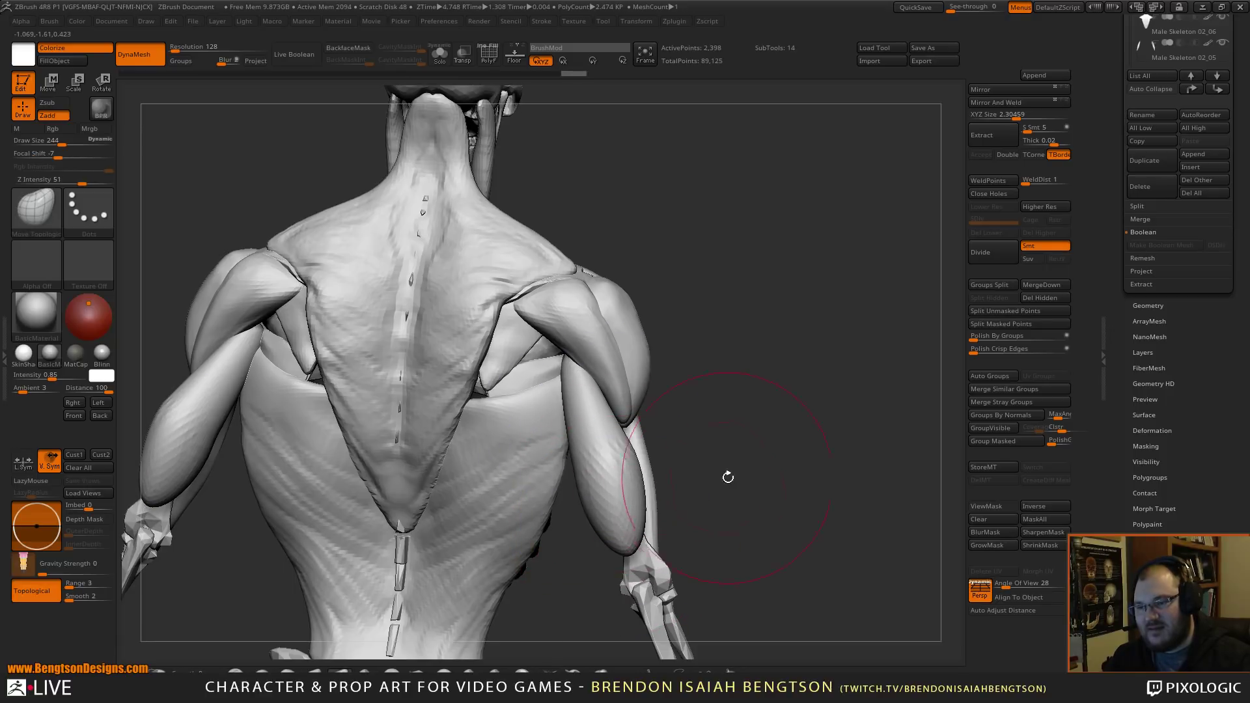
- Set the brush size to 145 and shape the triceps' side profile down to the elbow
left_click_drag(728, 478, 661, 323, "alt")
left_click_drag(582, 377, 581, 376)
key("space")
left_click_drag(677, 334, 501, 342)
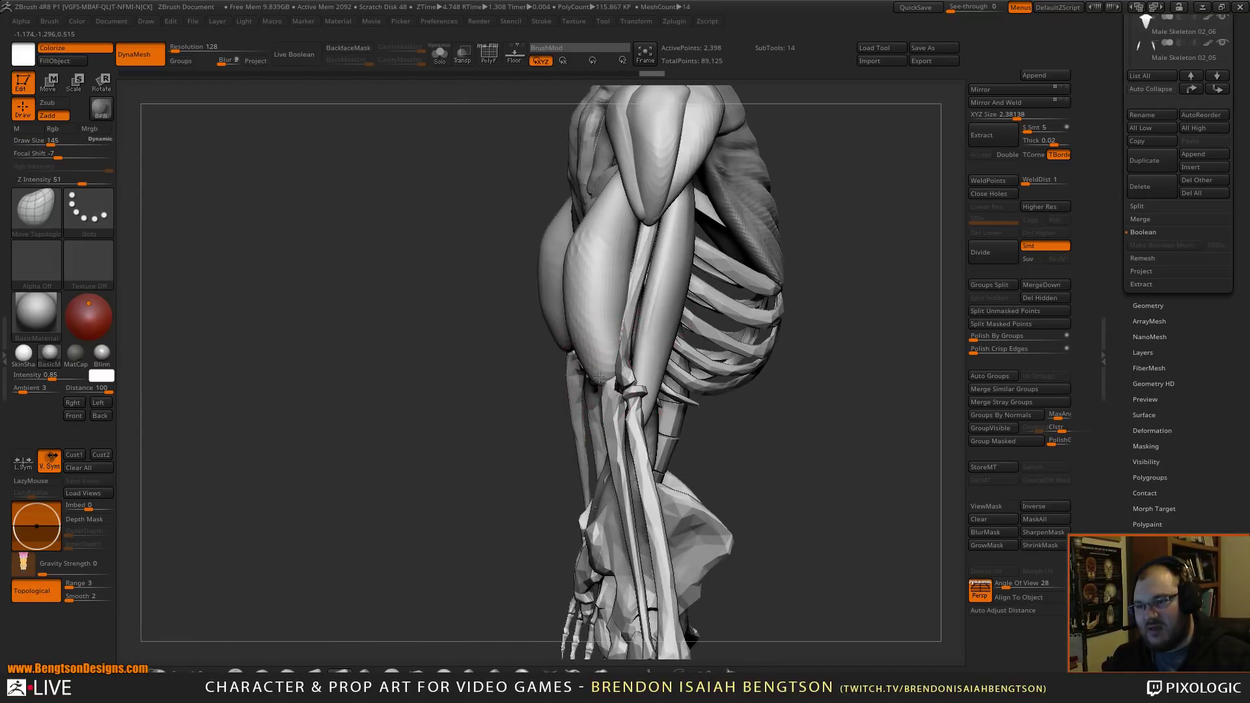
left_click_drag(608, 380, 607, 384)
left_click_drag(619, 329, 610, 346)
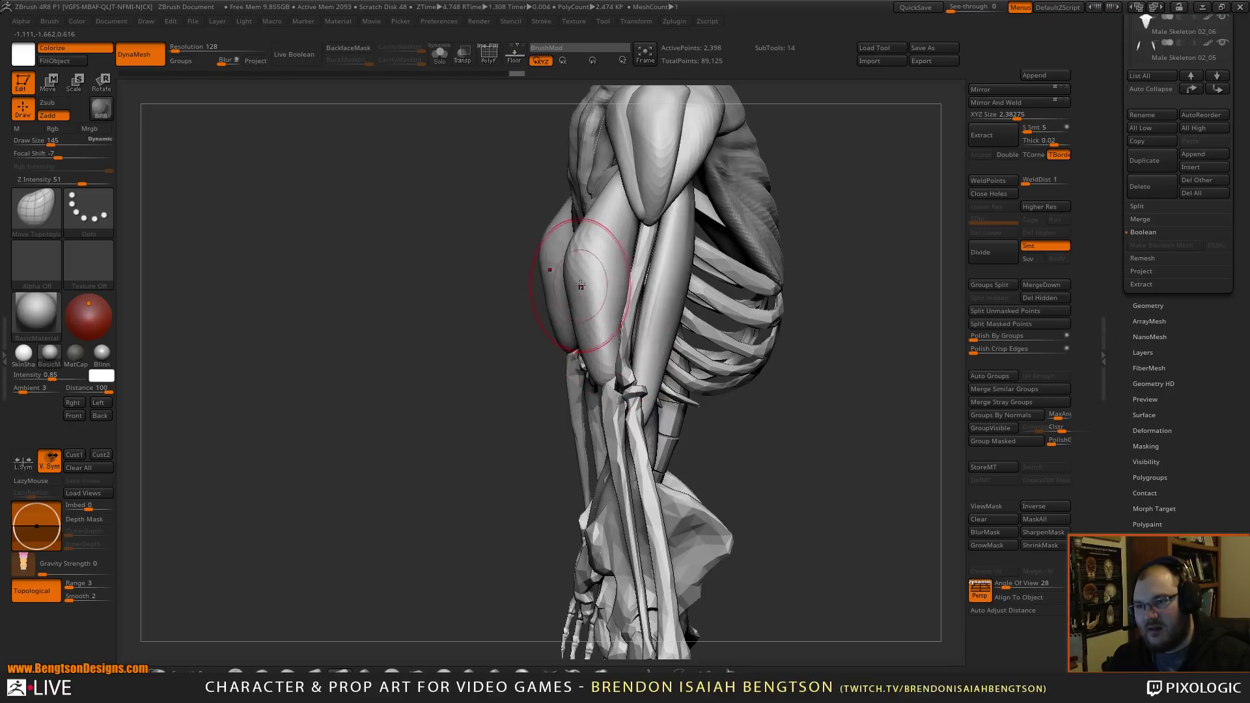
mouse_move(586, 246)
left_mouse_down()
mouse_move(614, 296)
mouse_move(729, 245)
mouse_move(586, 449)
left_mouse_up()
- Smooth the triceps, remesh it with DynaMesh and smooth its belly and elbow end again
key("shift")
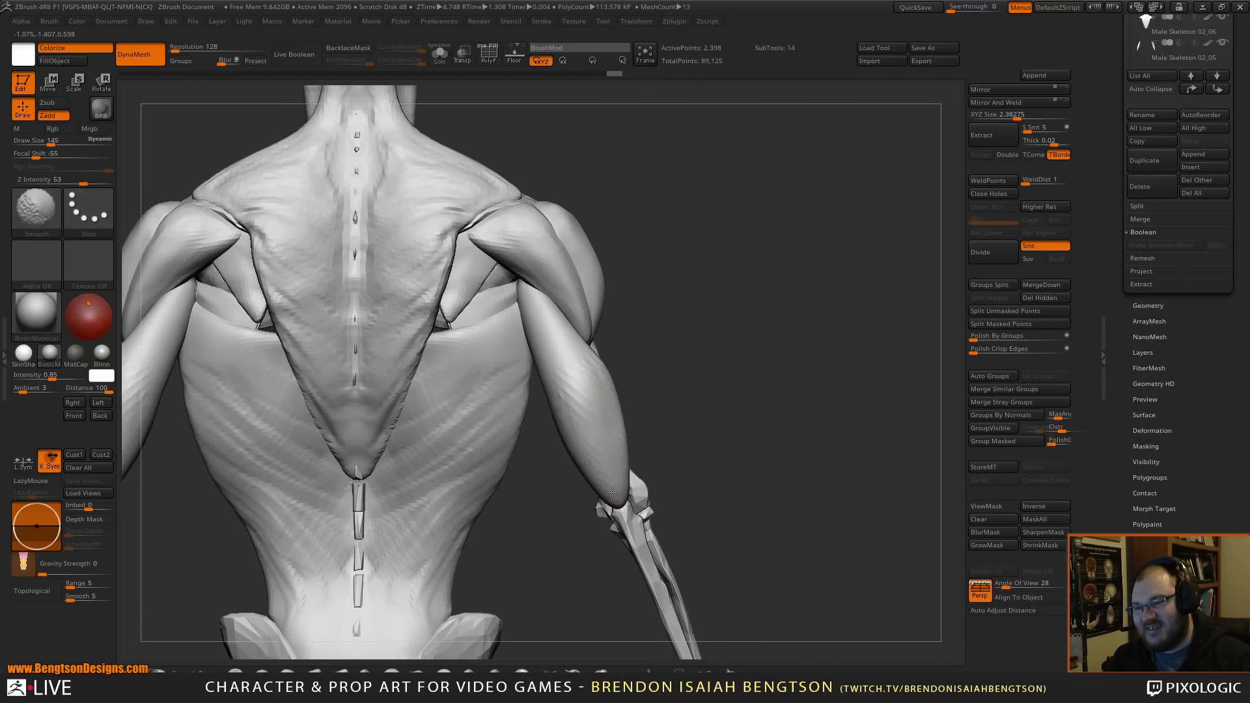
left_click_drag(587, 392, 590, 378, "shift")
left_click_drag(675, 297, 689, 381, "ctrl")
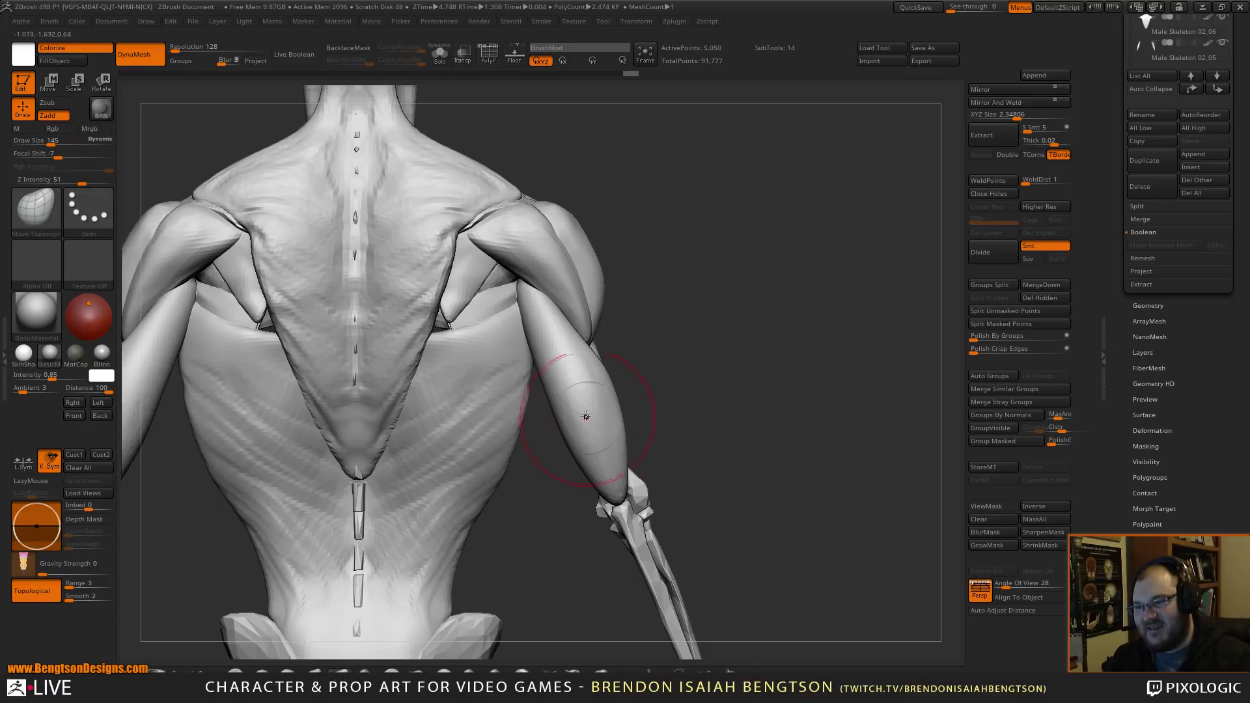
left_click_drag(586, 415, 562, 422, "shift")
left_click_drag(602, 473, 620, 510, "shift")
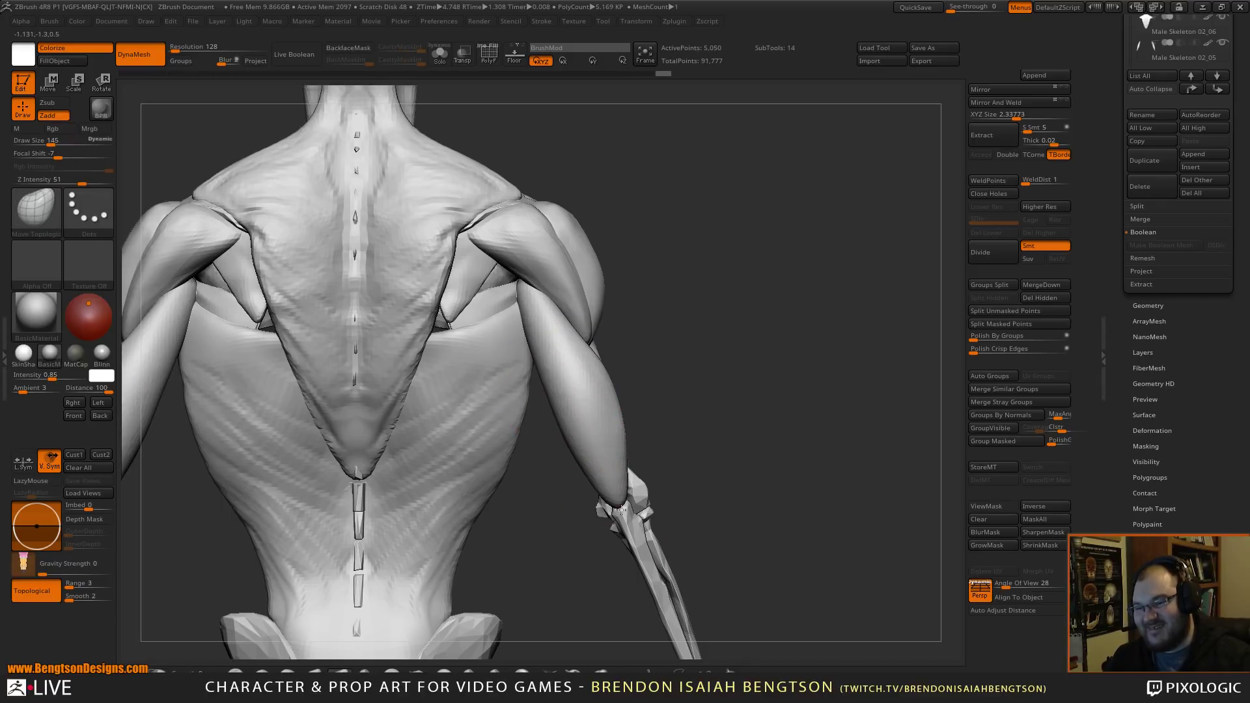
- Pull the triceps' inner edge toward the torso, smooth its upper end and check its contour from the front and side
mouse_move(609, 398)
left_mouse_down()
mouse_move(603, 367)
mouse_move(552, 399)
mouse_move(539, 376)
left_mouse_up()
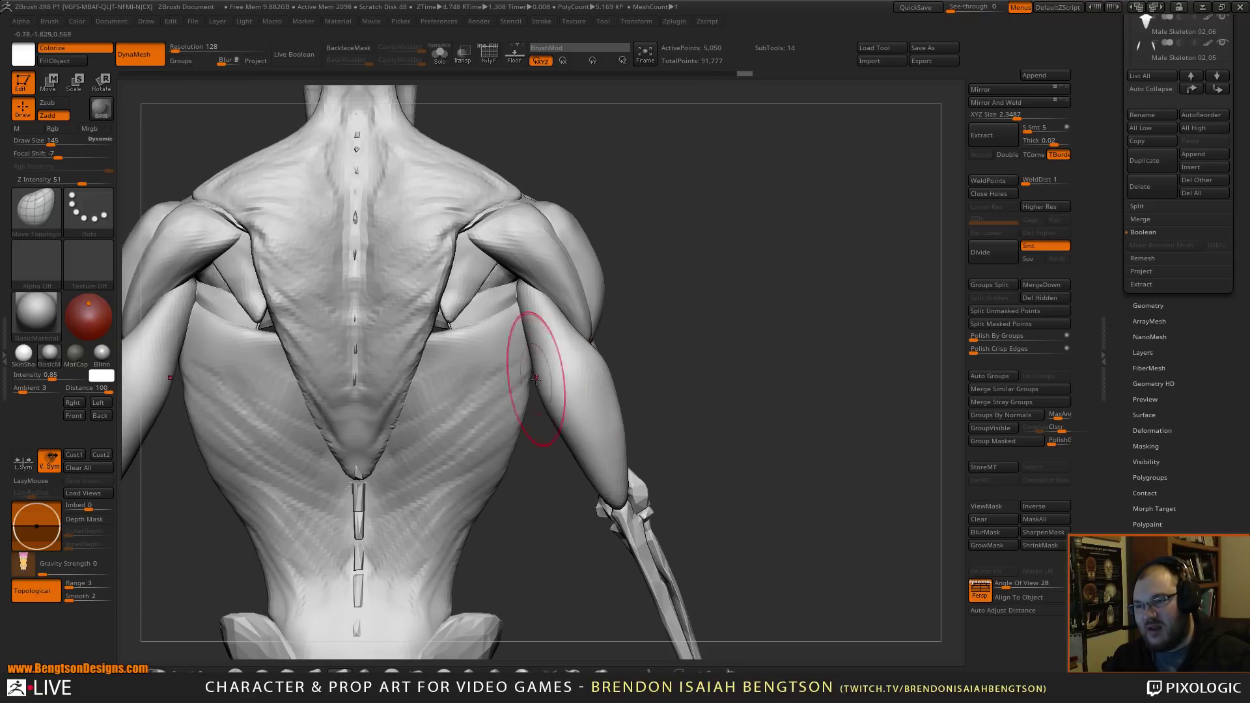
left_click_drag(526, 297, 532, 283, "shift")
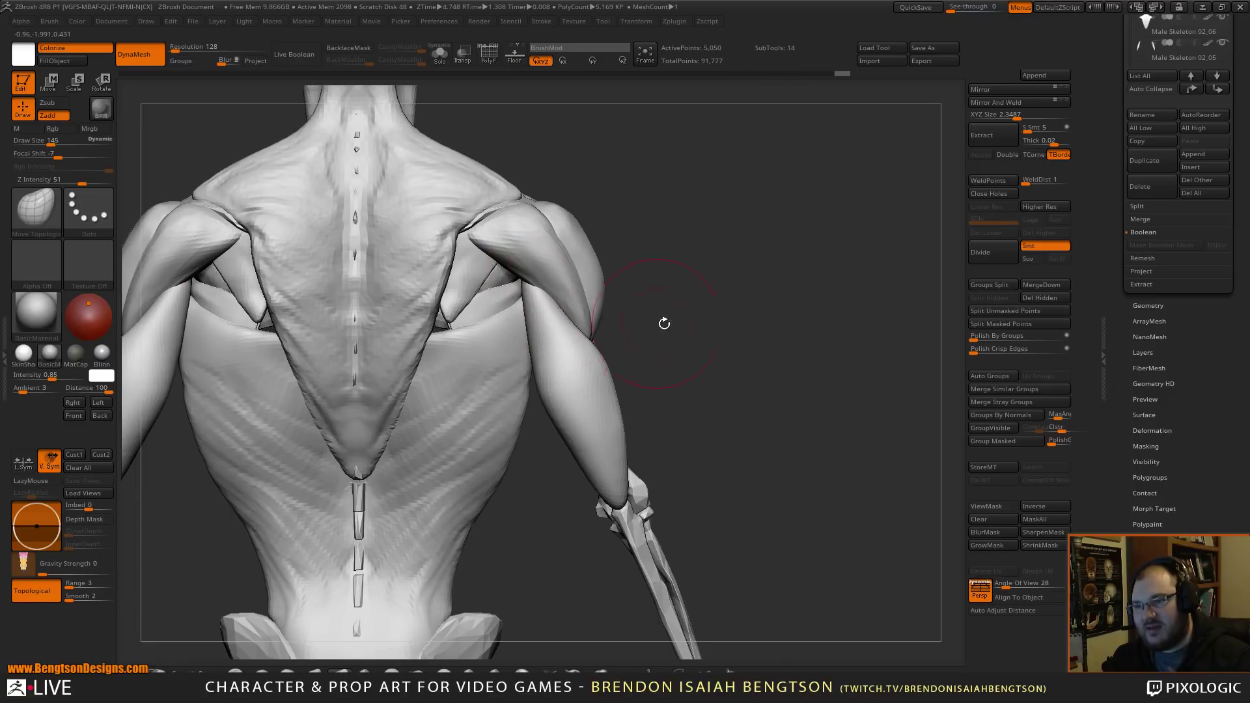
mouse_move(664, 324)
left_mouse_down()
mouse_move(616, 383)
mouse_move(500, 377)
mouse_move(487, 471)
mouse_move(450, 447)
mouse_move(504, 470)
mouse_move(487, 474)
mouse_move(502, 478)
mouse_move(485, 482)
mouse_move(467, 533)
mouse_move(547, 517)
mouse_move(454, 554)
mouse_move(405, 383)
left_mouse_up()
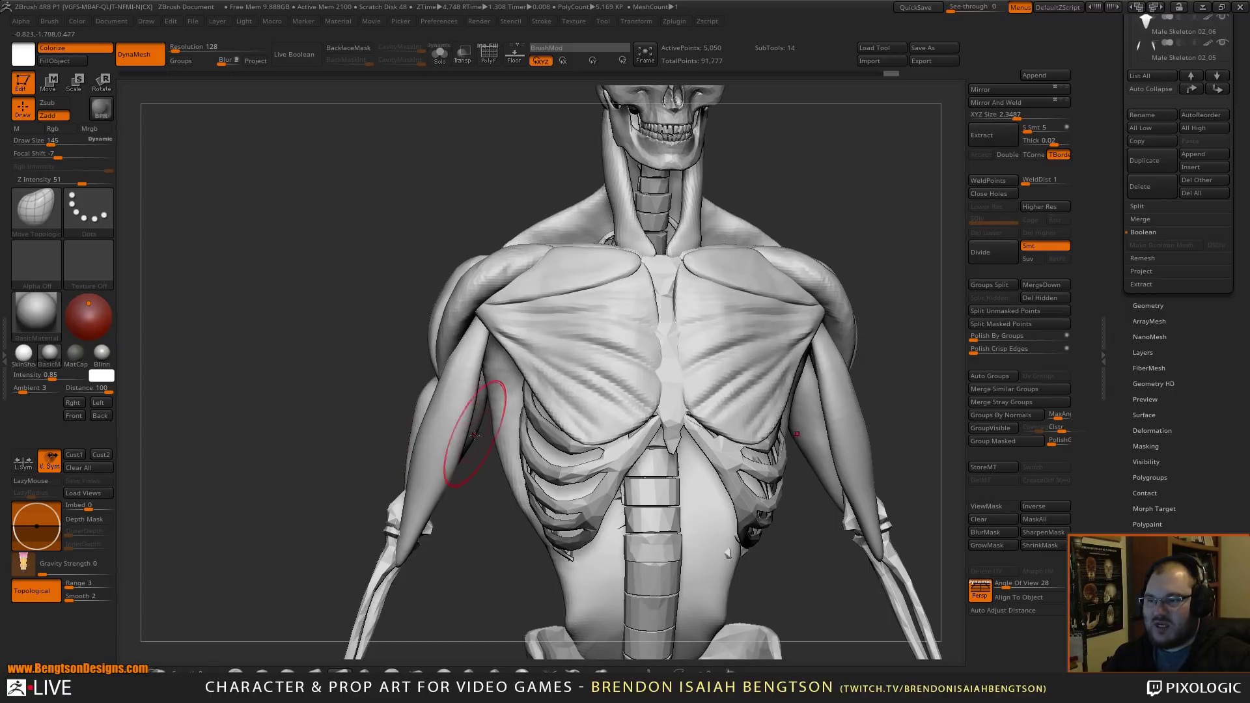
mouse_move(469, 440)
left_mouse_down()
mouse_move(453, 397)
mouse_move(427, 475)
left_mouse_up()
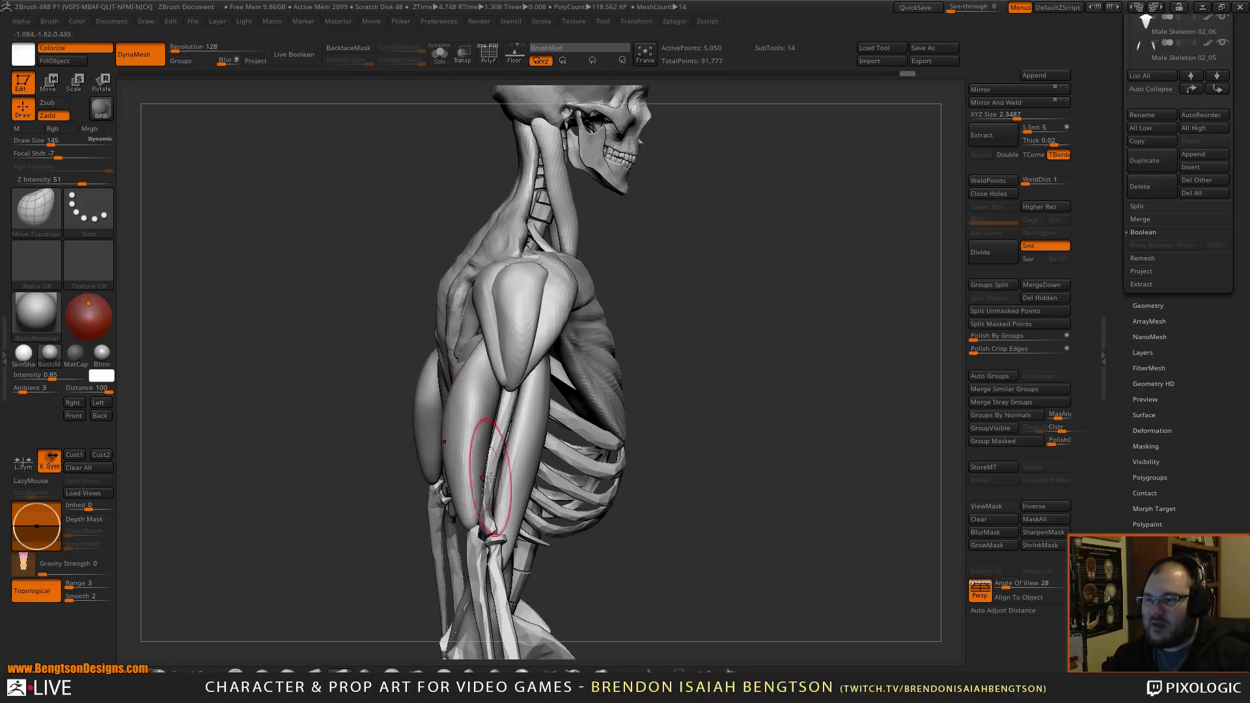
left_click_drag(571, 454, 484, 412)
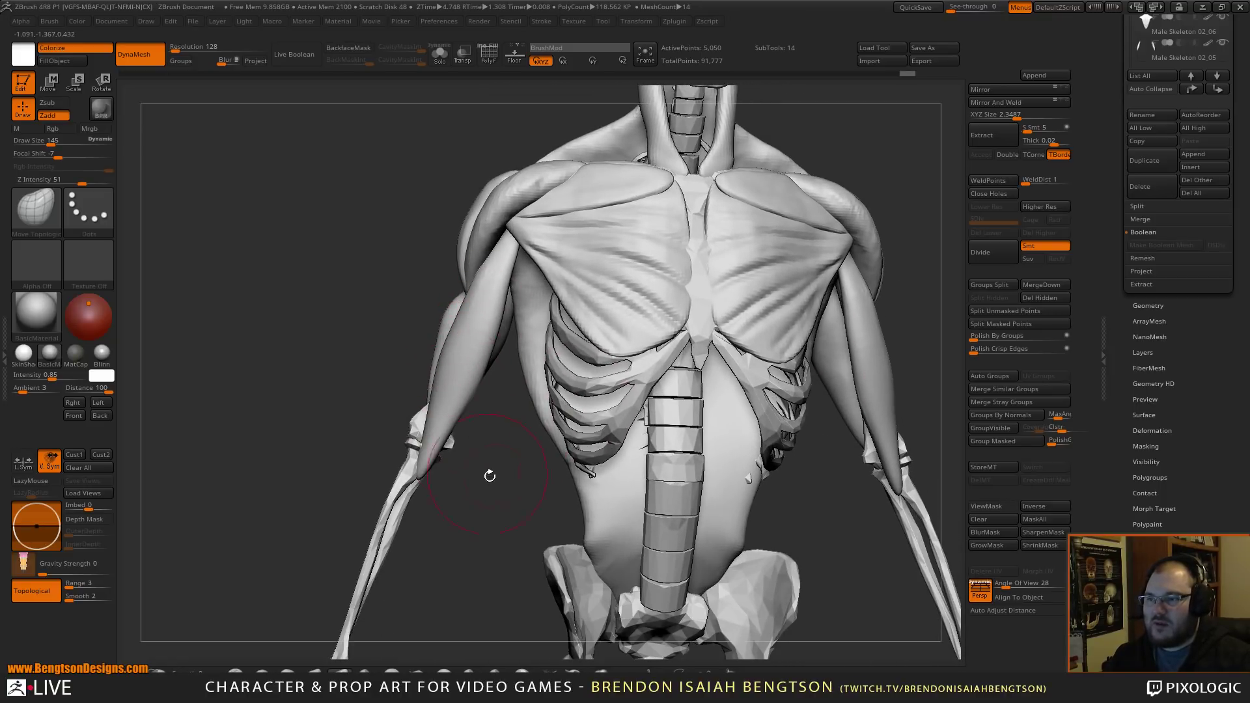
left_click_drag(489, 476, 446, 417)
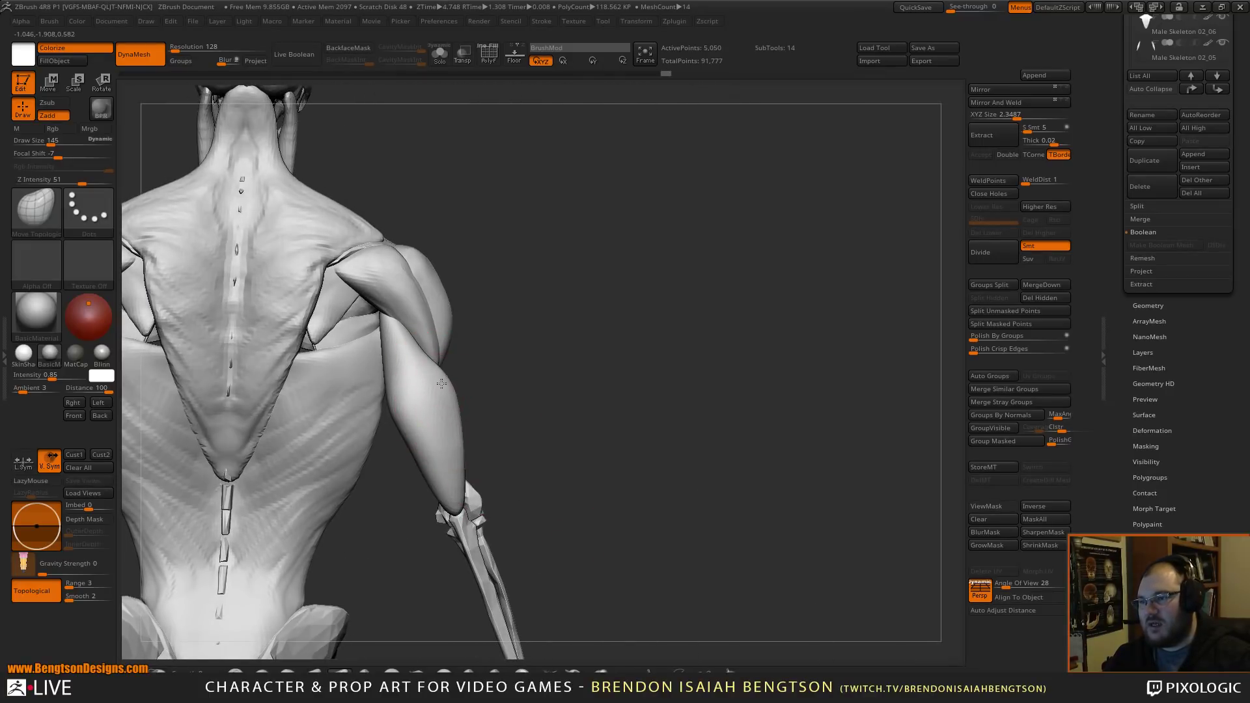
- Refine the triceps' upper end where it passes beneath the rear deltoid, reducing the brush size to 73
left_click_drag(549, 447, 501, 348)
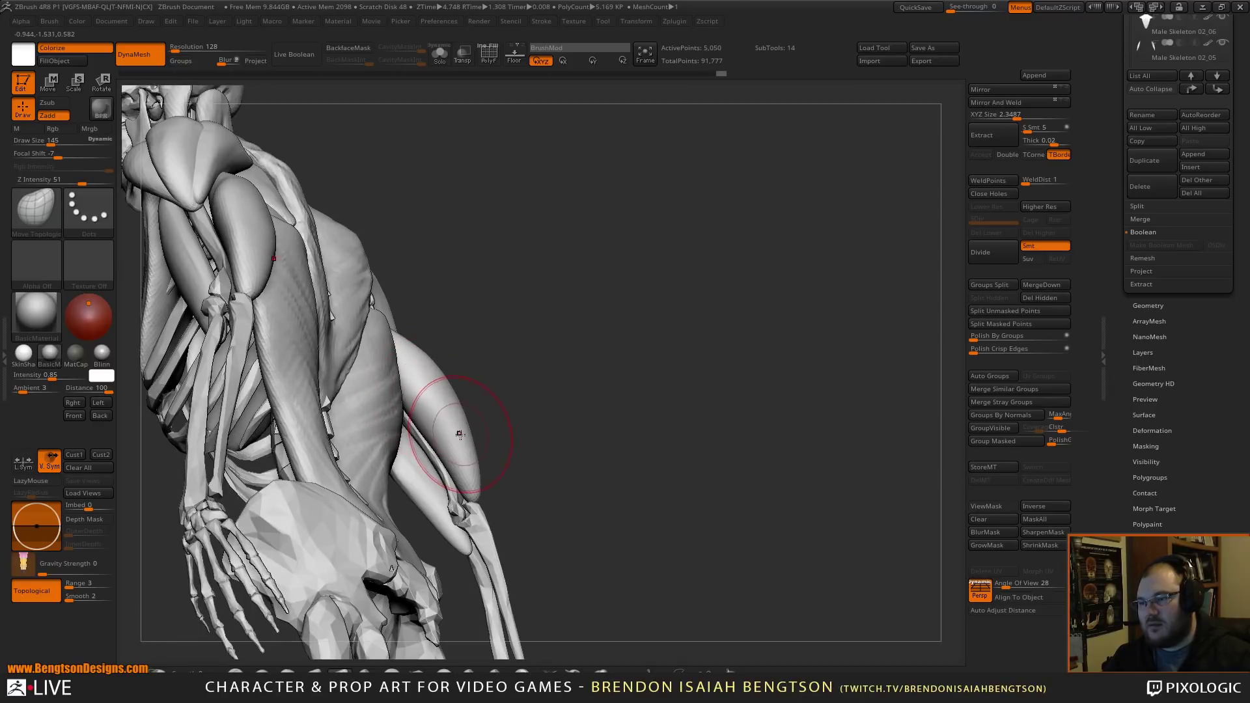
left_click_drag(605, 441, 700, 293)
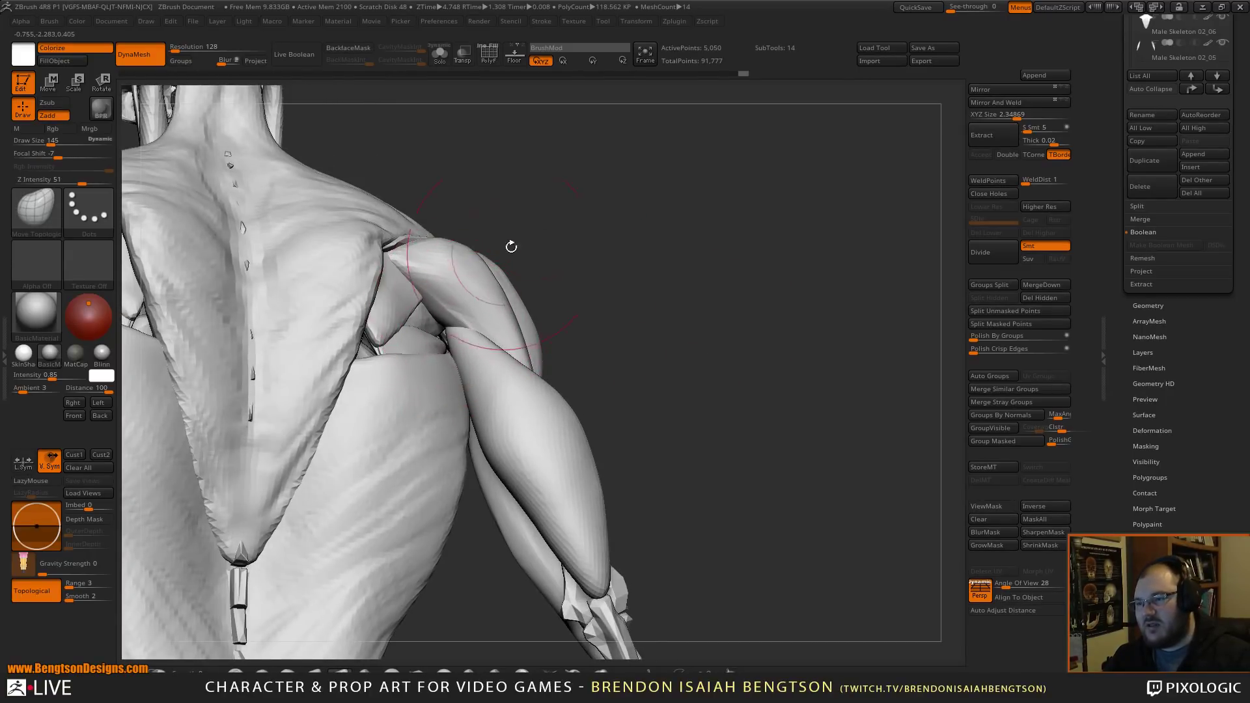
left_click_drag(511, 246, 483, 377)
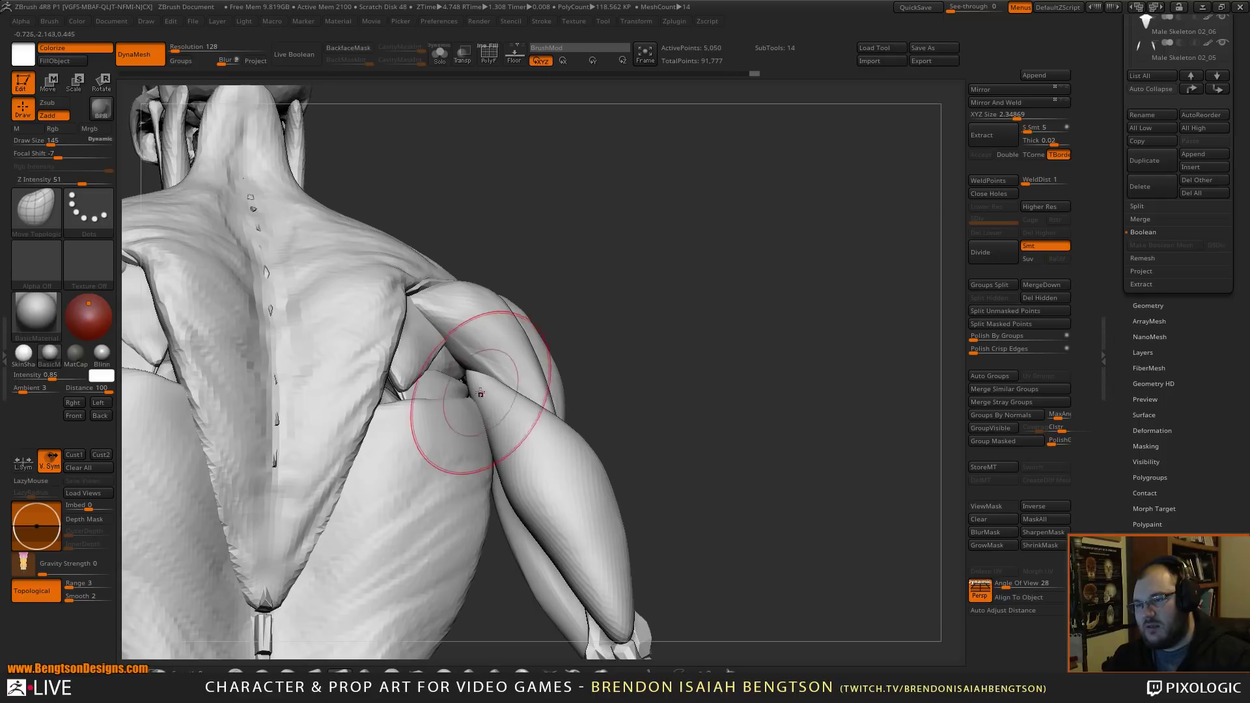
mouse_move(691, 222)
left_mouse_down()
mouse_move(703, 246)
mouse_move(749, 242)
mouse_move(739, 237)
left_mouse_up()
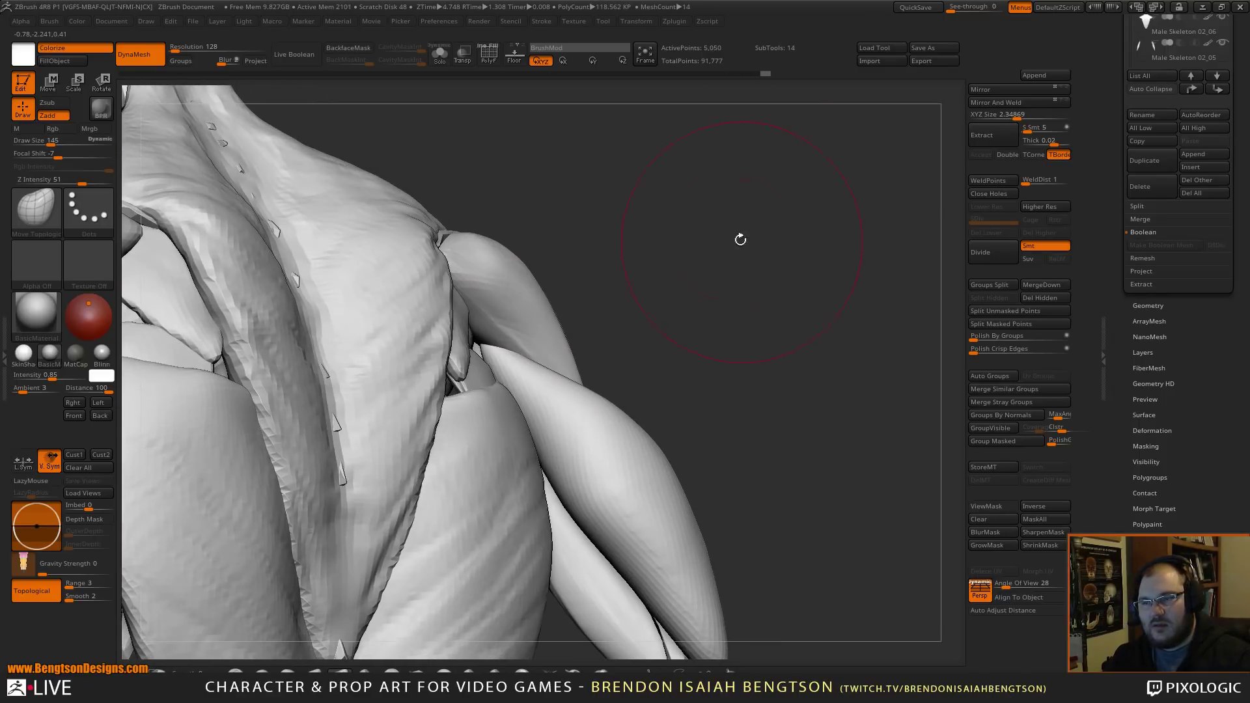
key("space")
left_click(487, 342)
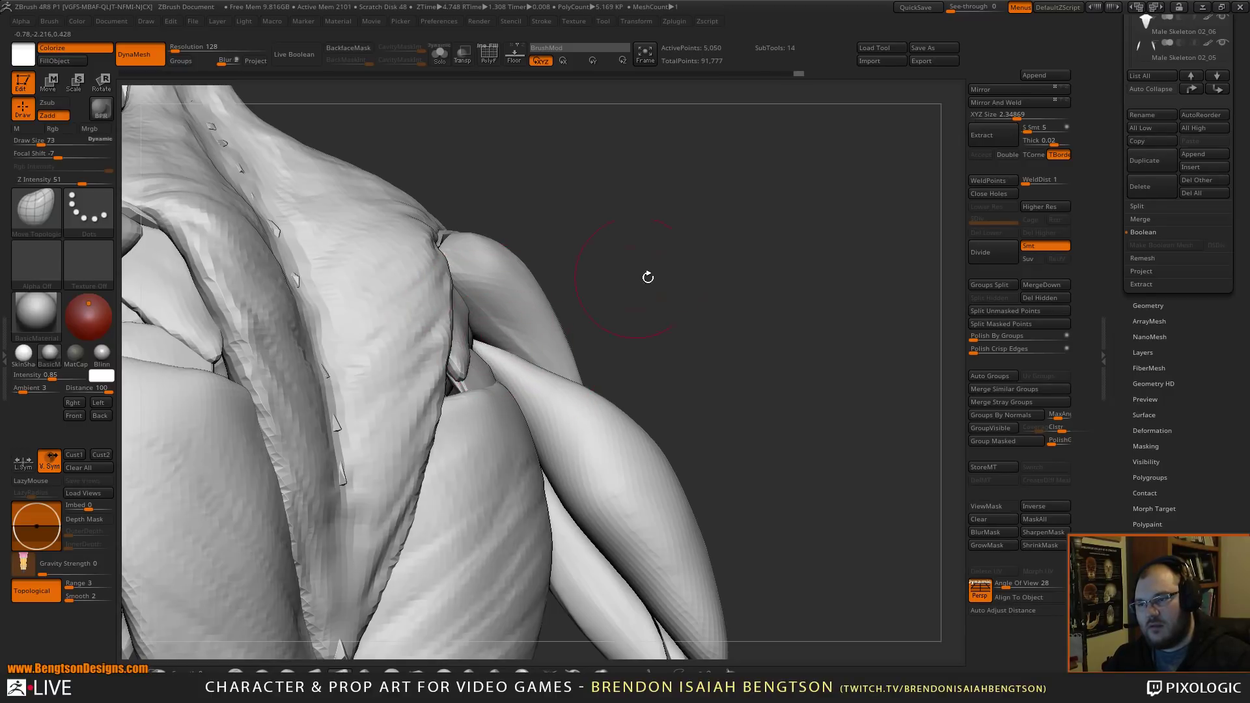
left_click_drag(648, 277, 540, 339)
- Adjust the triceps' border beneath the deltoids at brush size 130 and its inner belly at size 135
key("space")
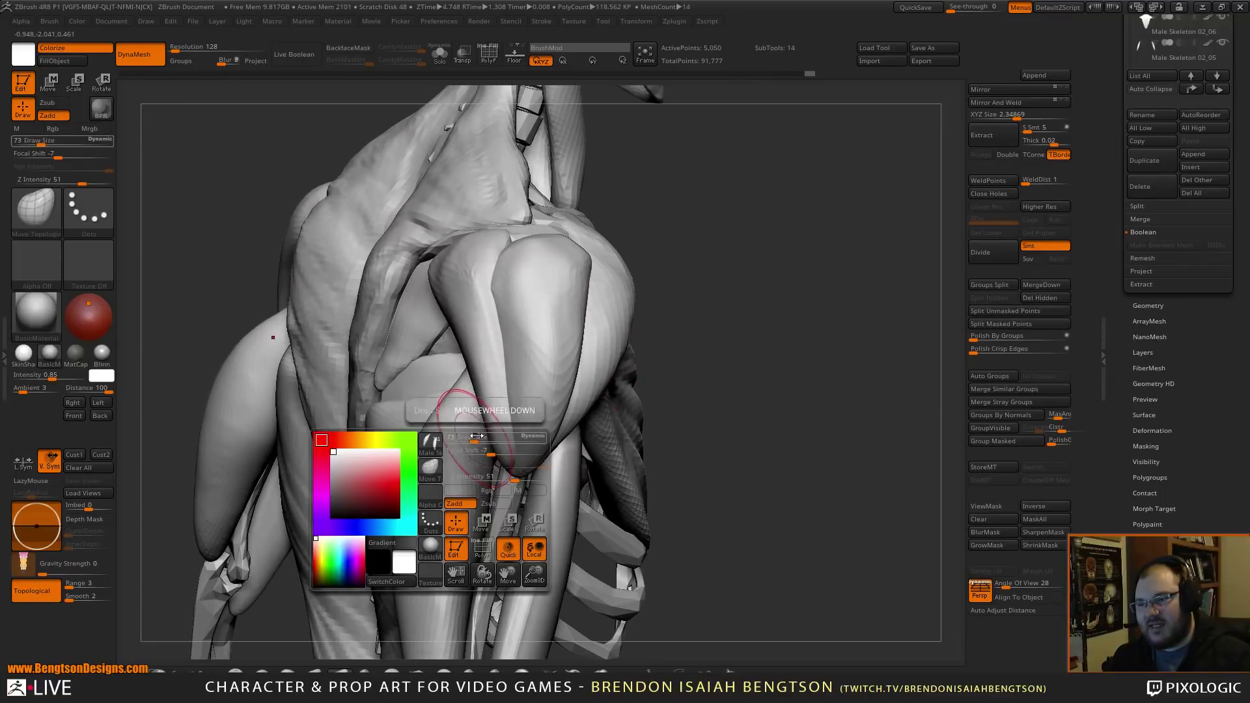
left_click_drag(477, 436, 483, 436)
left_click_drag(586, 321, 614, 302)
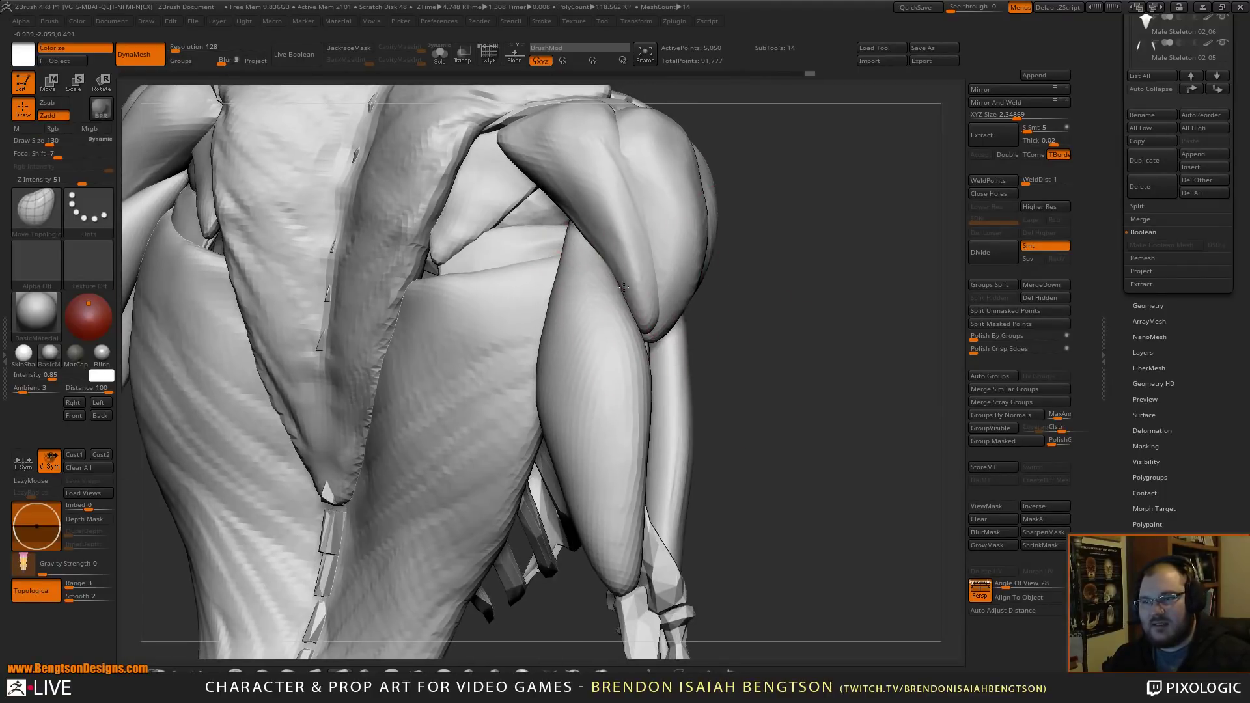
mouse_move(806, 255)
left_mouse_down()
mouse_move(785, 246)
mouse_move(814, 369)
mouse_move(786, 407)
mouse_move(797, 362)
mouse_move(832, 346)
mouse_move(704, 302)
mouse_move(790, 382)
mouse_move(808, 338)
mouse_move(785, 374)
mouse_move(801, 377)
mouse_move(803, 398)
mouse_move(804, 384)
mouse_move(588, 408)
left_mouse_up()
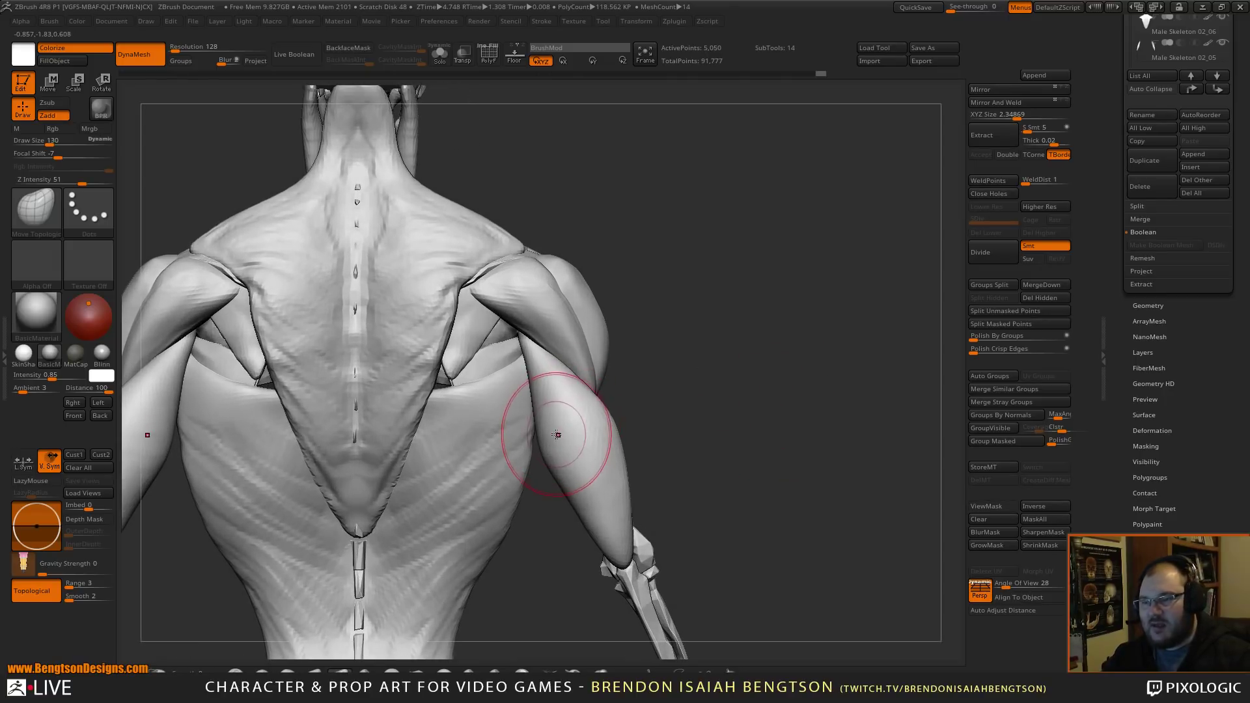
key("space")
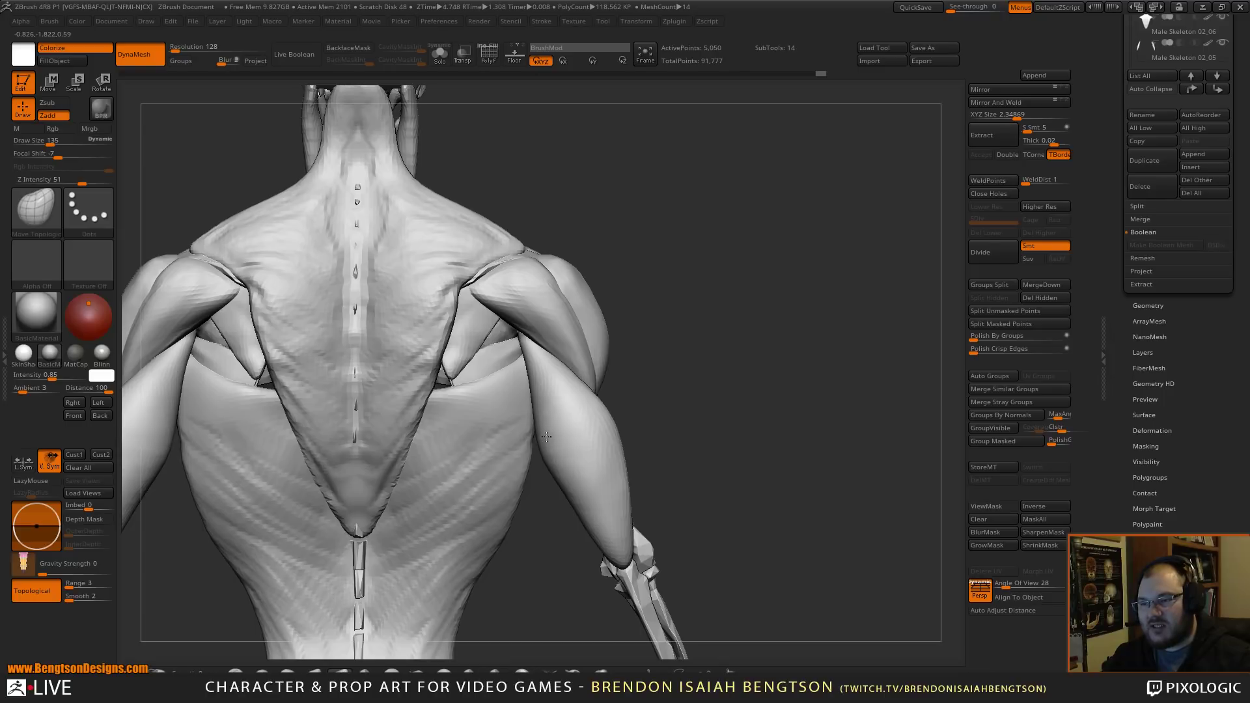
left_click_drag(559, 482, 568, 476)
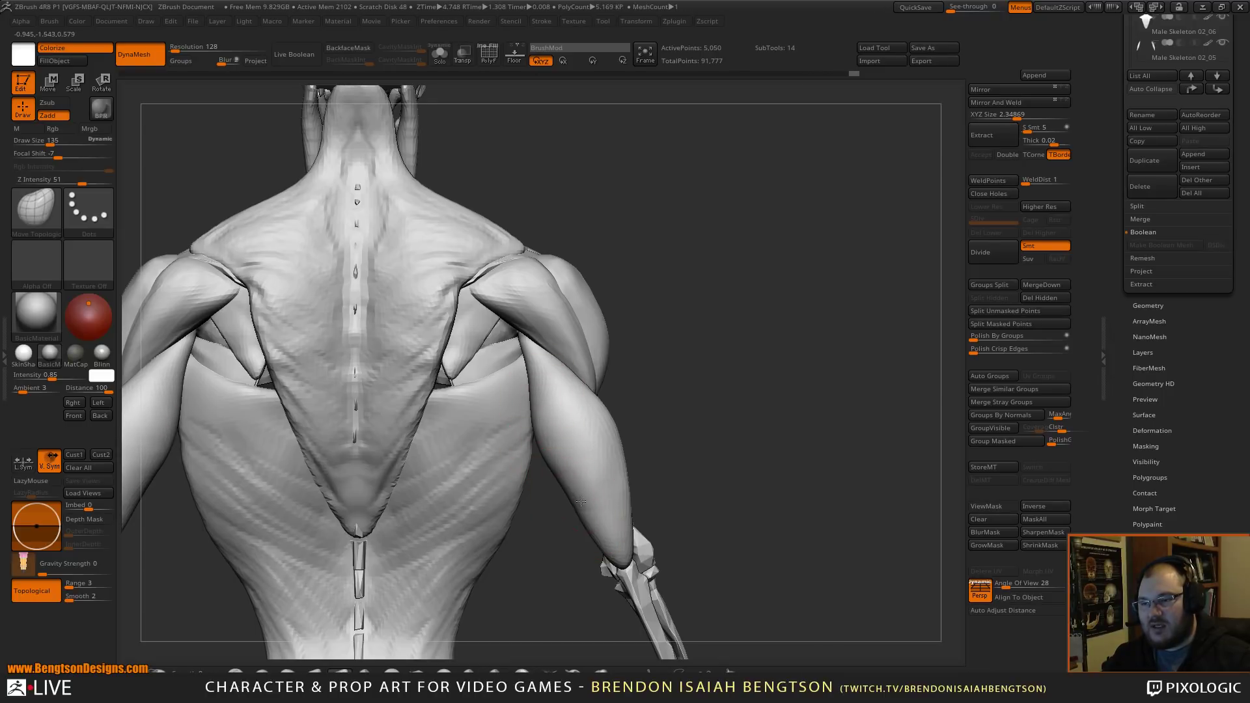
- Refine the triceps' inner contour from the armpit down to the elbow, undoing one adjustment near the lower end
mouse_move(720, 433)
left_mouse_down()
mouse_move(608, 577)
mouse_move(581, 451)
mouse_move(739, 336)
mouse_move(570, 373)
left_mouse_up()
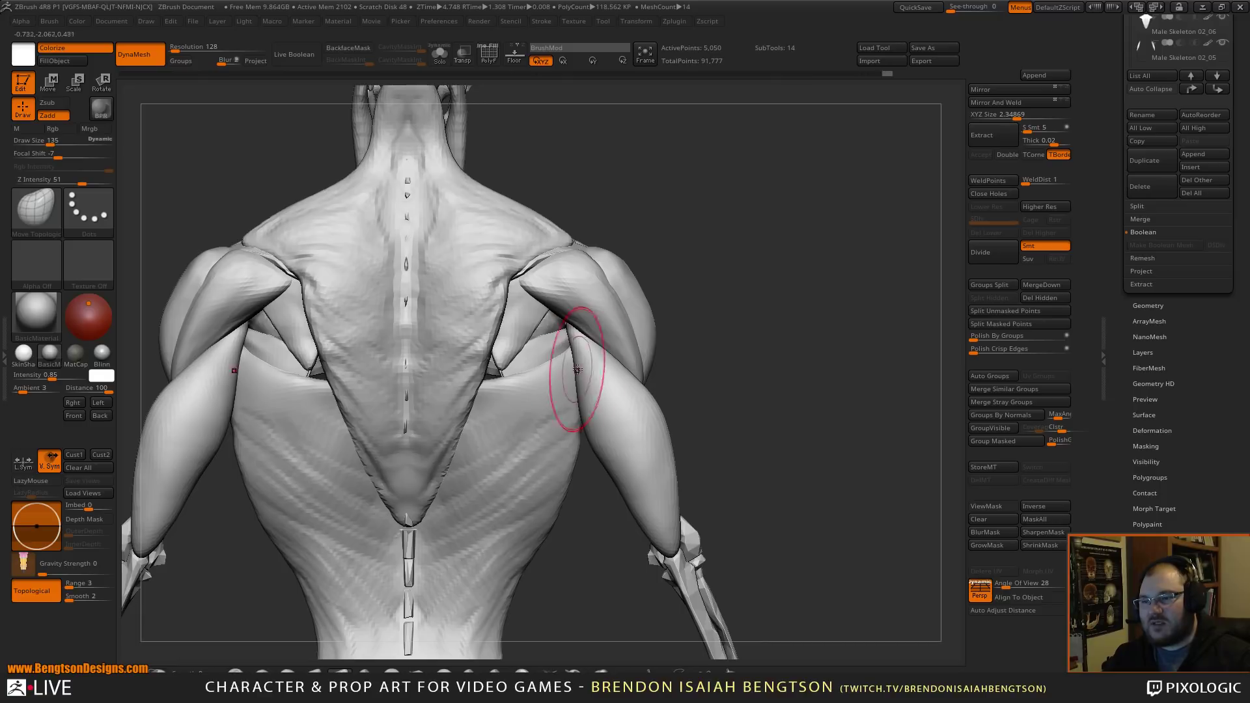
left_click_drag(741, 378, 716, 311)
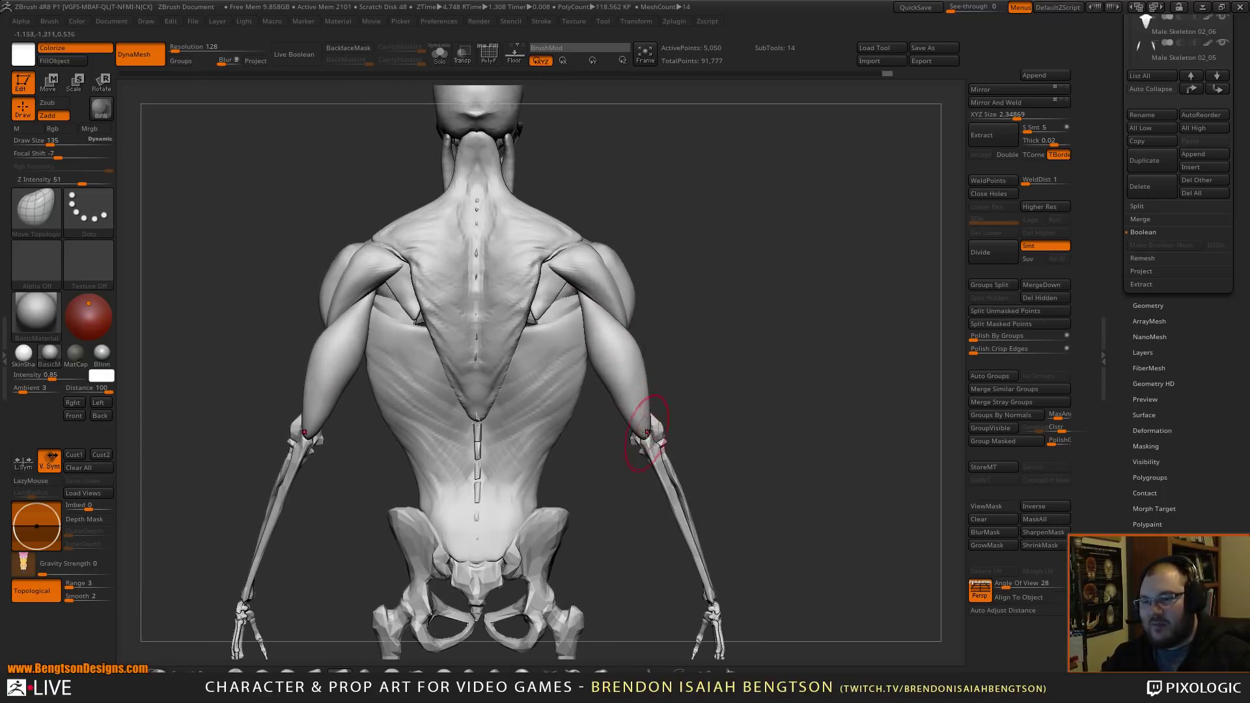
left_click_drag(659, 354, 722, 290)
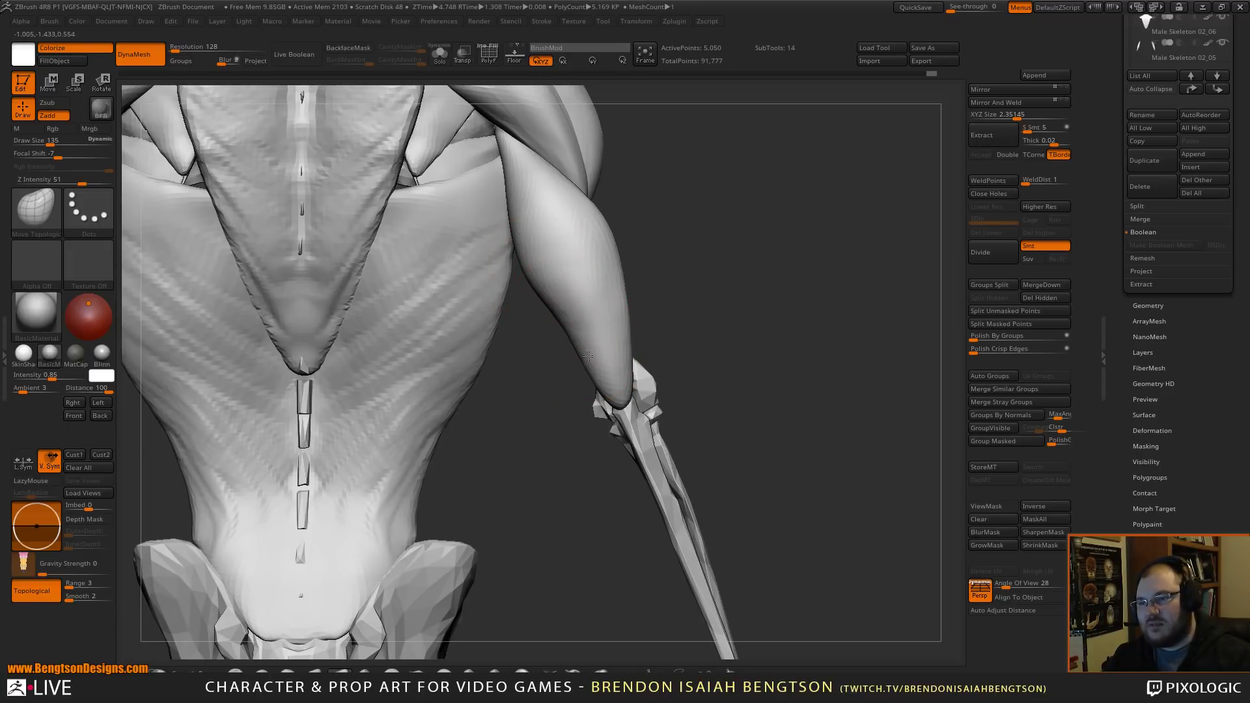
key("ctrl+z")
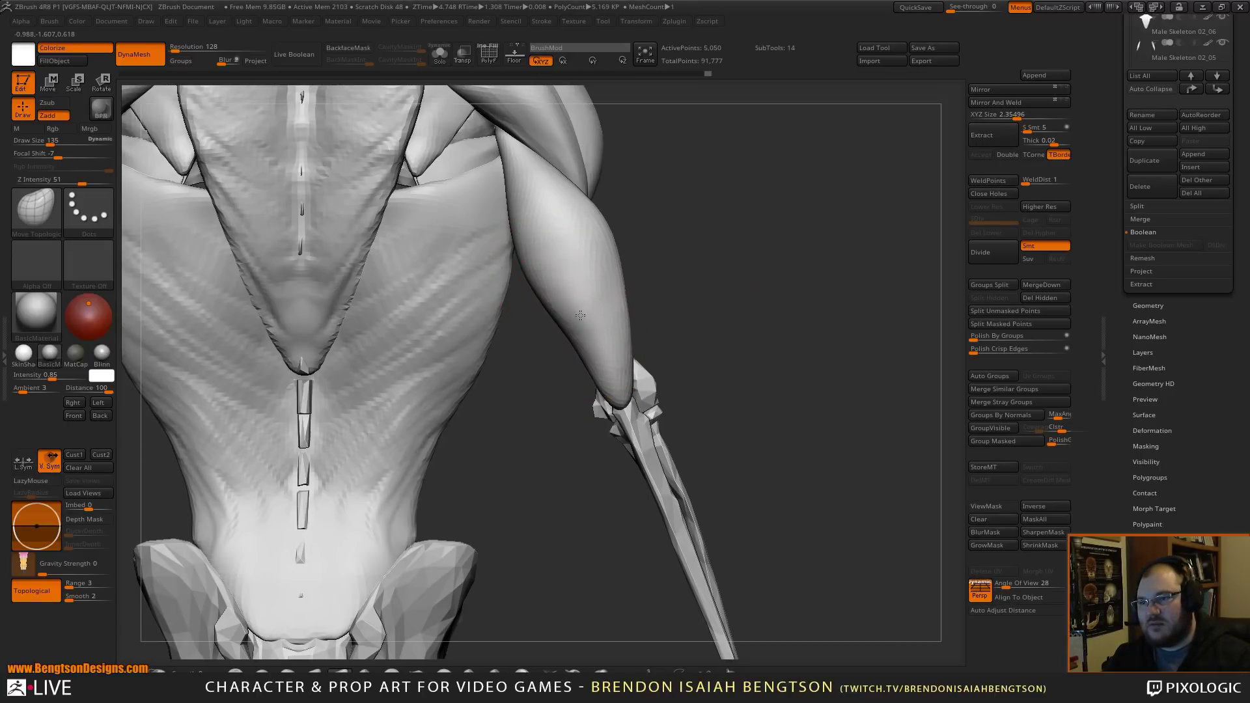
left_click_drag(580, 315, 584, 321)
left_click_drag(775, 279, 772, 376, "alt")
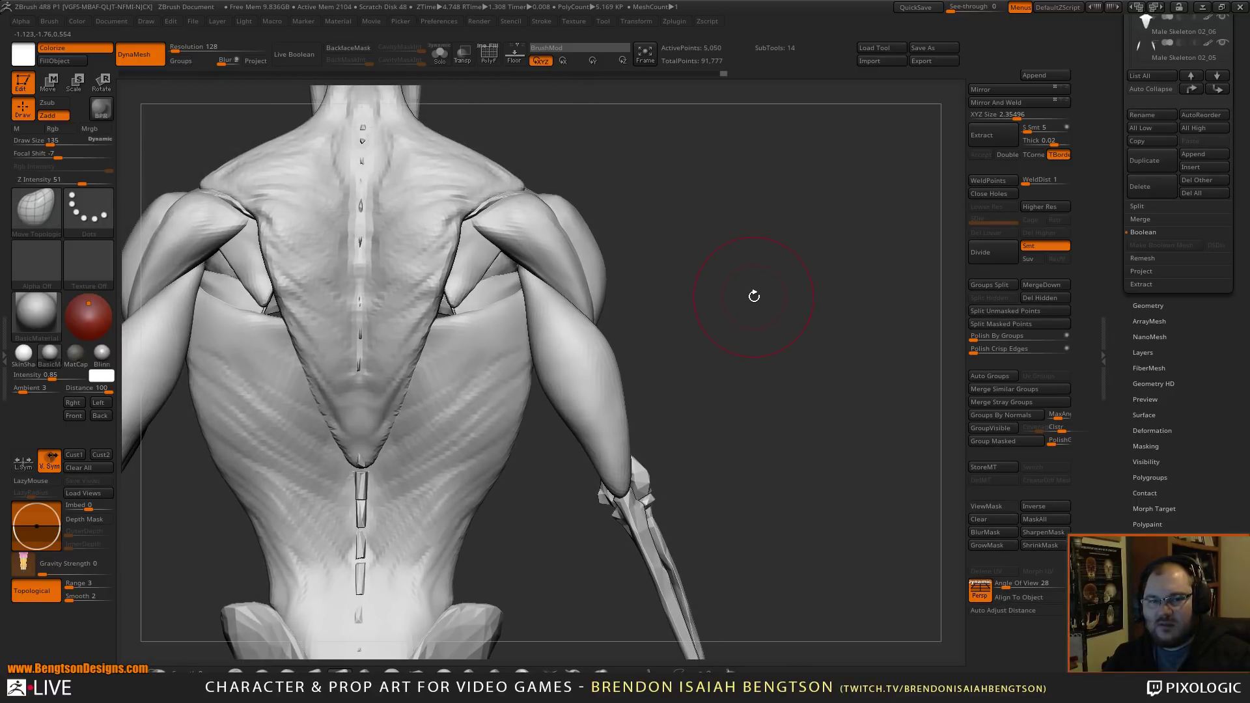
- Switch to the ClayBuildup brush at size 65 and build up muscle forms along the lower half of the triceps
left_click_drag(745, 260, 689, 291)
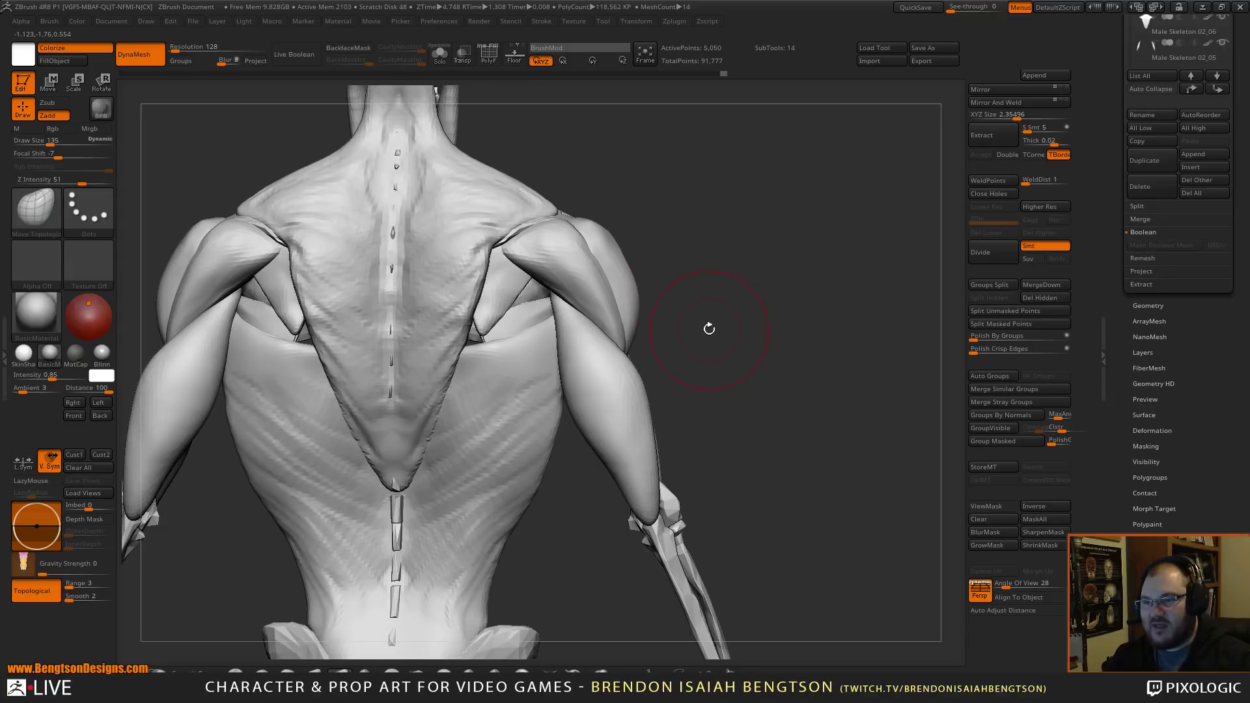
key("b")
key("c")
key("b")
key("space")
left_click_drag(625, 395, 598, 397)
mouse_move(725, 315)
left_mouse_down()
mouse_move(794, 319)
mouse_move(731, 328)
left_mouse_up()
left_click_drag(611, 441, 628, 478)
mouse_move(619, 416)
left_mouse_down()
mouse_move(634, 498)
mouse_move(633, 482)
left_mouse_up()
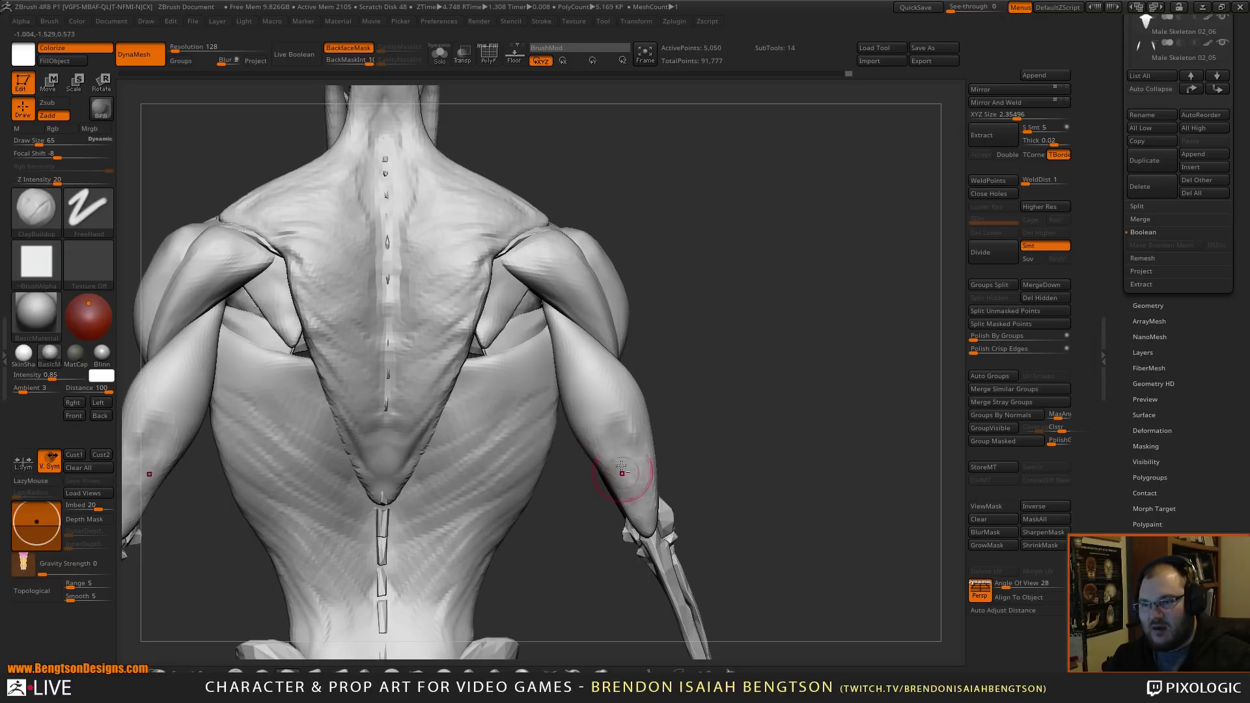
- Build up the muscle volume on the back of the triceps with the ClayBuildup brush, setting the draw size to 69
left_click_drag(621, 455, 607, 406)
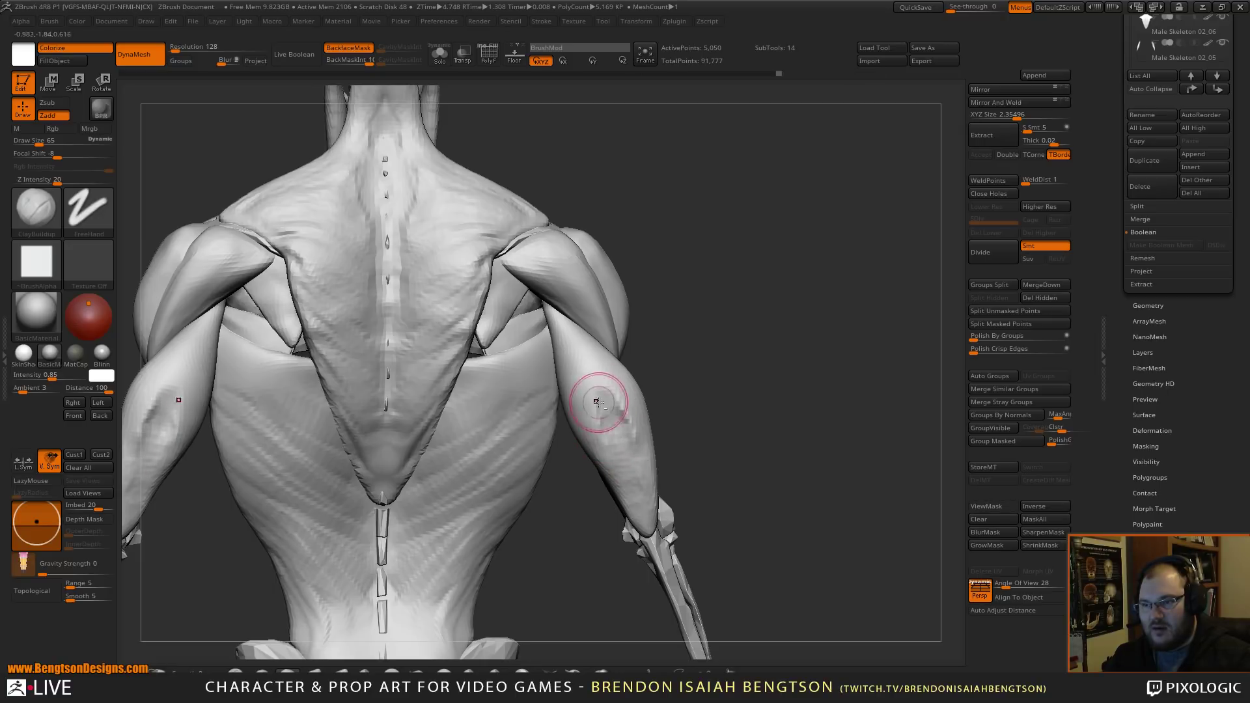
key("space")
left_click_drag(601, 368, 603, 368)
mouse_move(729, 253)
left_mouse_down("alt")
mouse_move(765, 322)
mouse_move(736, 339)
left_mouse_up("alt")
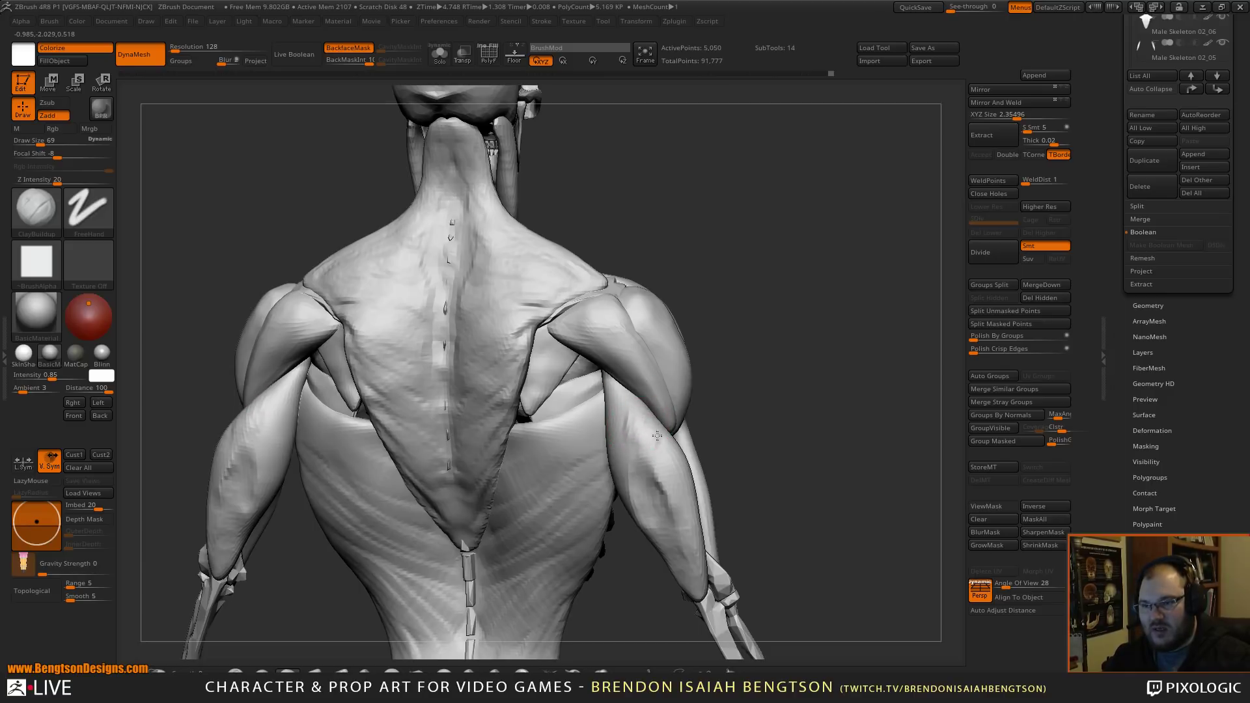
left_click_drag(657, 435, 680, 514)
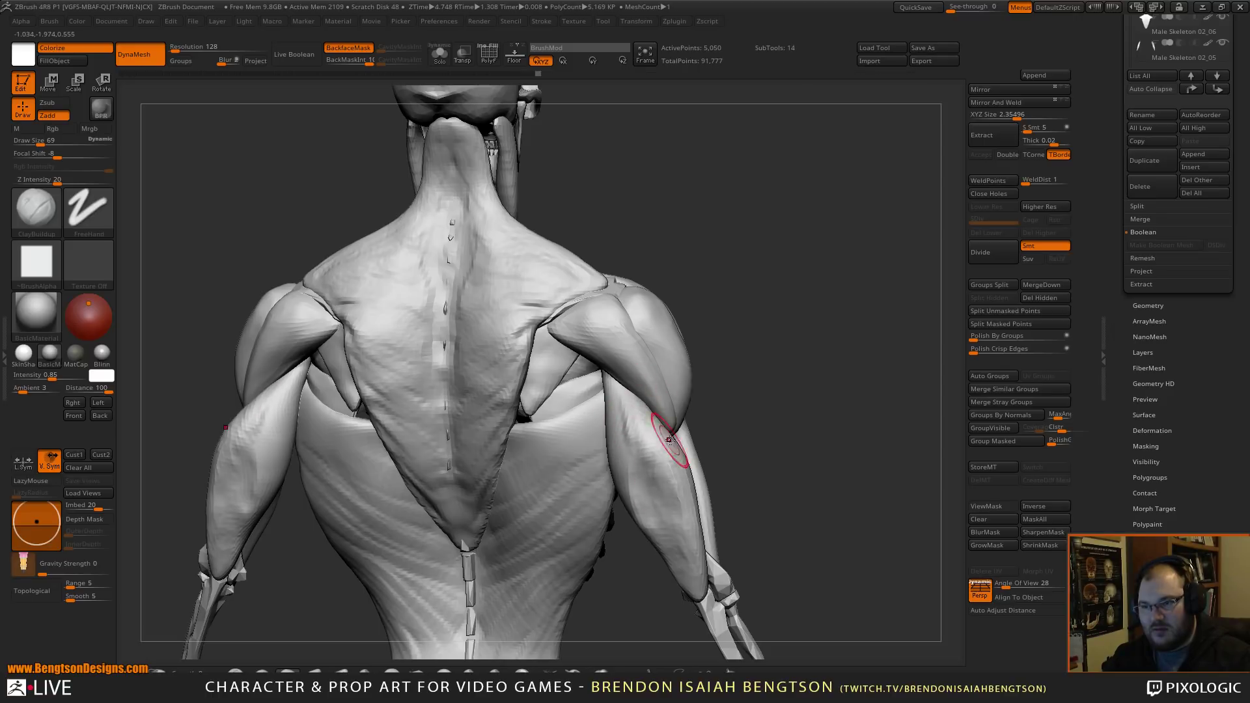
left_click_drag(671, 447, 680, 506)
left_click_drag(761, 380, 717, 358)
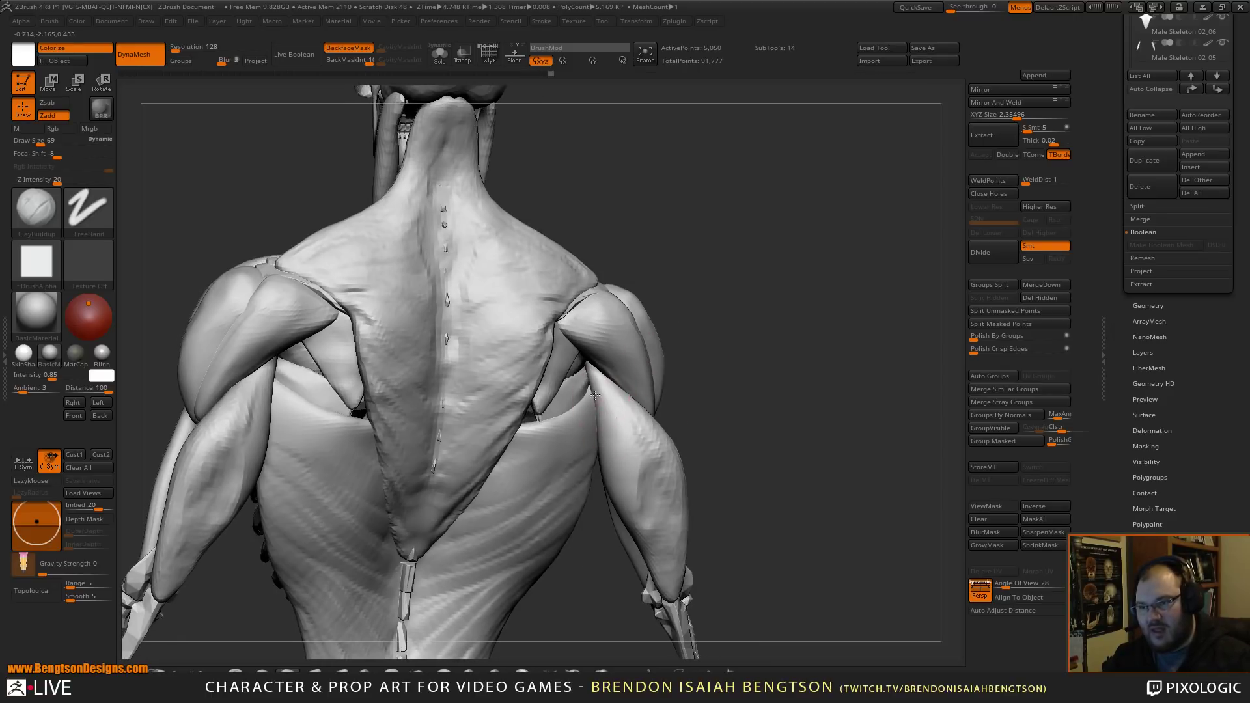
mouse_move(605, 410)
left_mouse_down()
mouse_move(633, 483)
mouse_move(632, 525)
left_mouse_up()
- Pull the middle and lower triceps into shape with the Move Topological brush at draw size 130
left_click_drag(768, 445, 784, 362, "alt")
left_click_drag(783, 361, 780, 482)
left_click_drag(779, 482, 750, 299, "alt")
left_click_drag(750, 298, 723, 332)
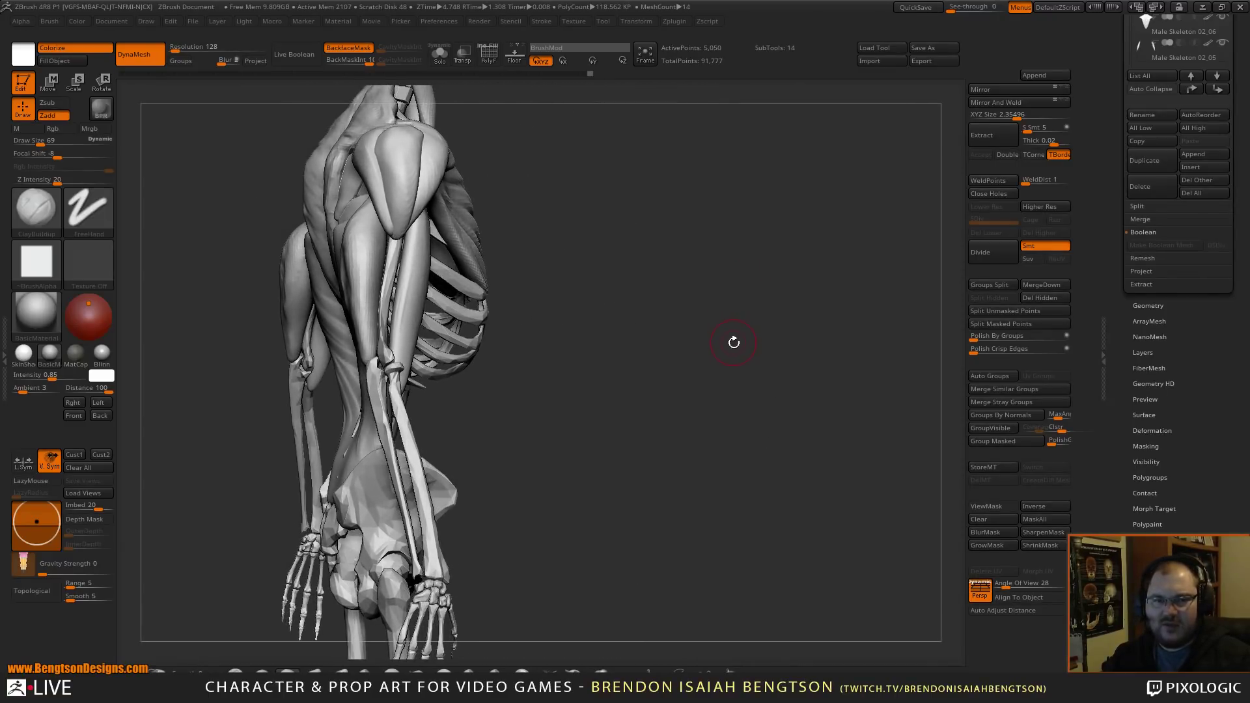
mouse_move(794, 414)
left_mouse_down()
mouse_move(766, 388)
mouse_move(812, 365)
mouse_move(799, 378)
mouse_move(808, 395)
mouse_move(746, 341)
mouse_move(795, 341)
mouse_move(829, 393)
mouse_move(768, 451)
mouse_move(736, 423)
left_mouse_up()
key("b")
key("m")
key("t")
key("space")
left_click_drag(476, 414, 472, 425)
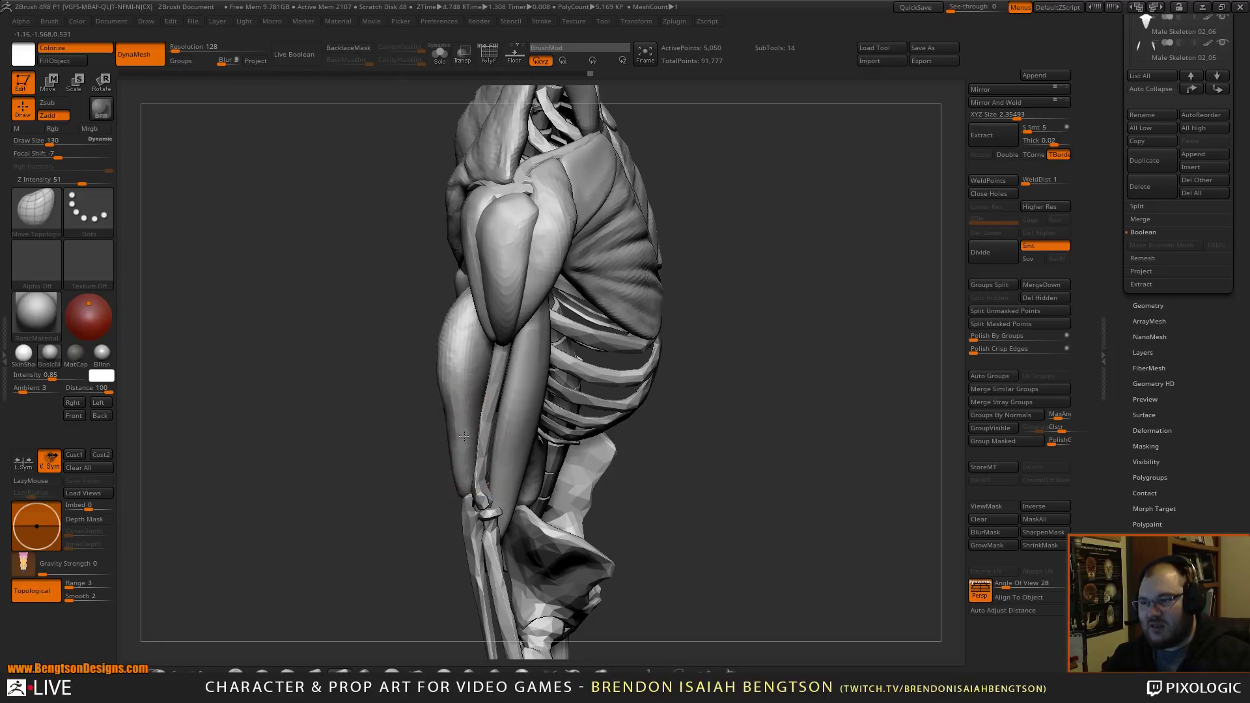
left_click_drag(411, 458, 531, 430)
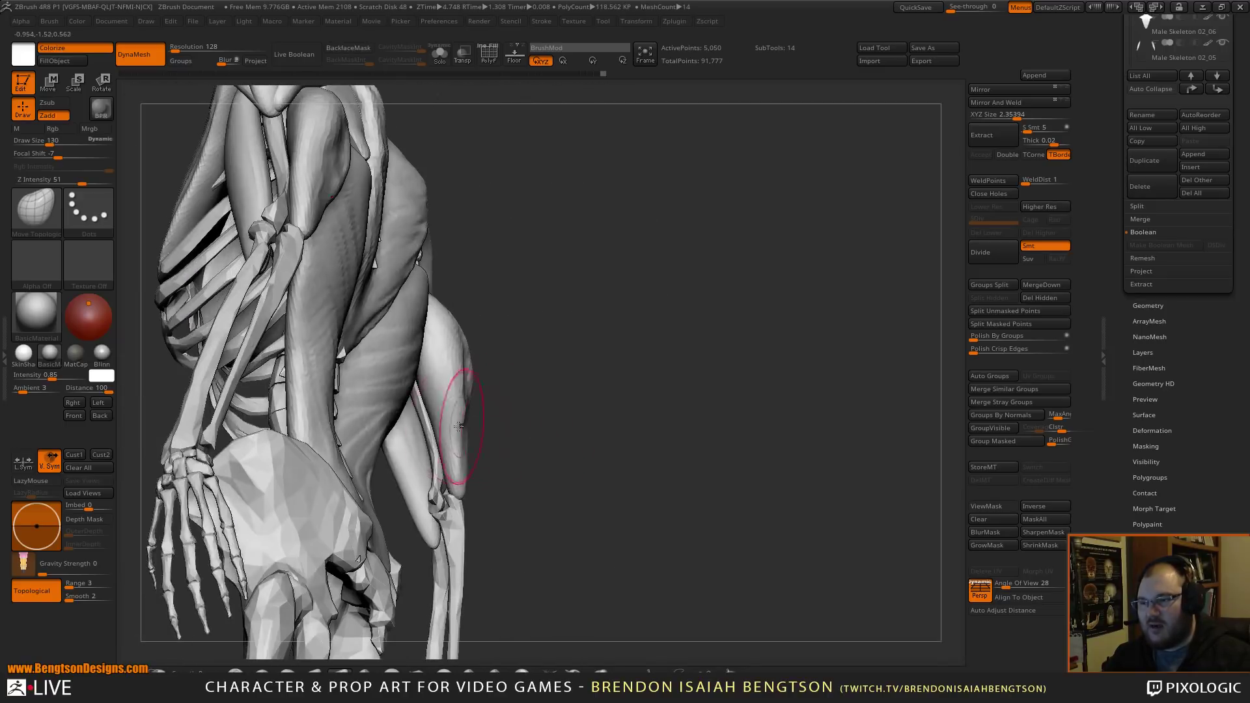
left_click_drag(457, 411, 451, 413)
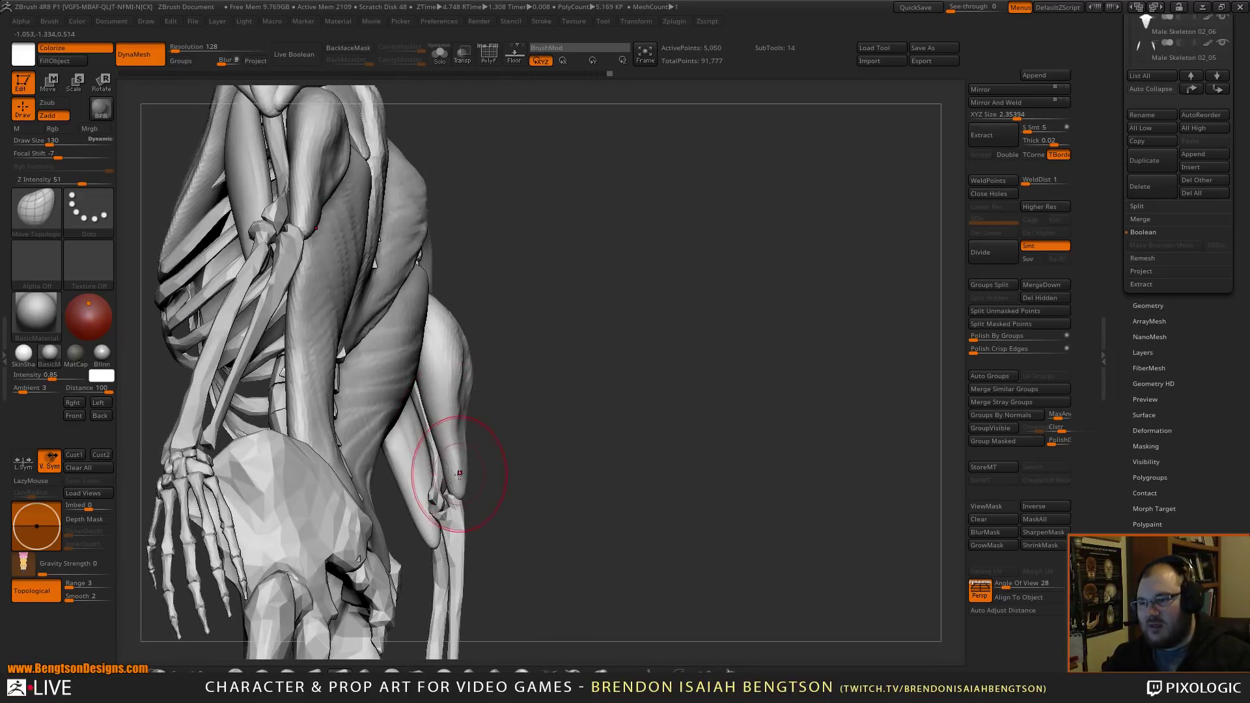
left_click_drag(461, 476, 456, 492)
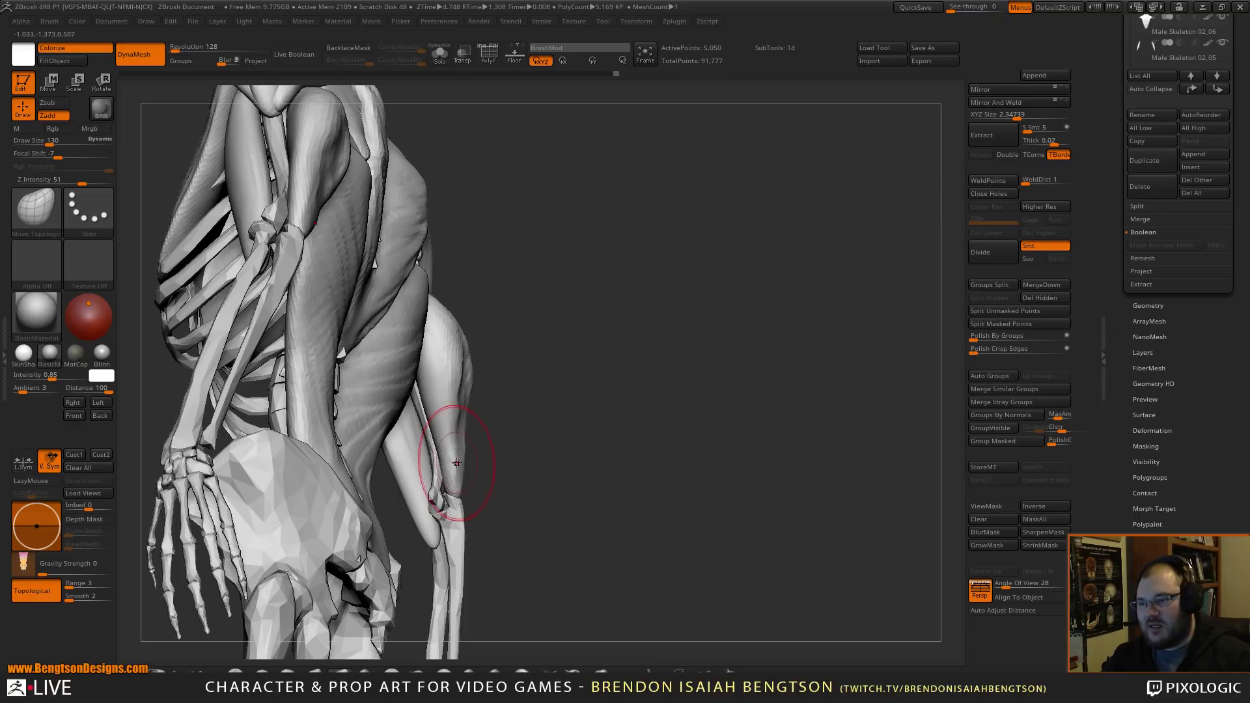
- Adjust the triceps outline from the back view with the Move Topological brush at draw size 106
left_click_drag(565, 453, 503, 474)
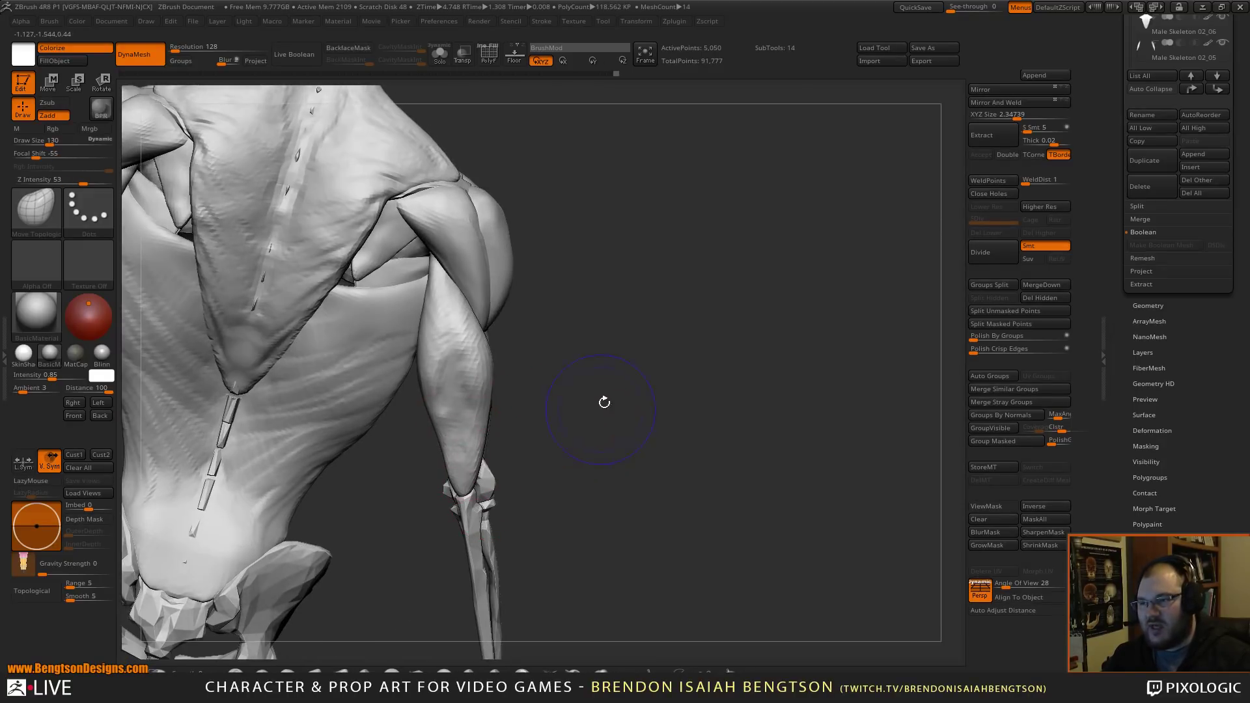
left_click_drag(603, 402, 707, 265, "shift")
mouse_move(703, 318)
left_mouse_down("alt")
mouse_move(725, 407)
mouse_move(634, 407)
mouse_move(595, 430)
left_mouse_up("alt")
key("space")
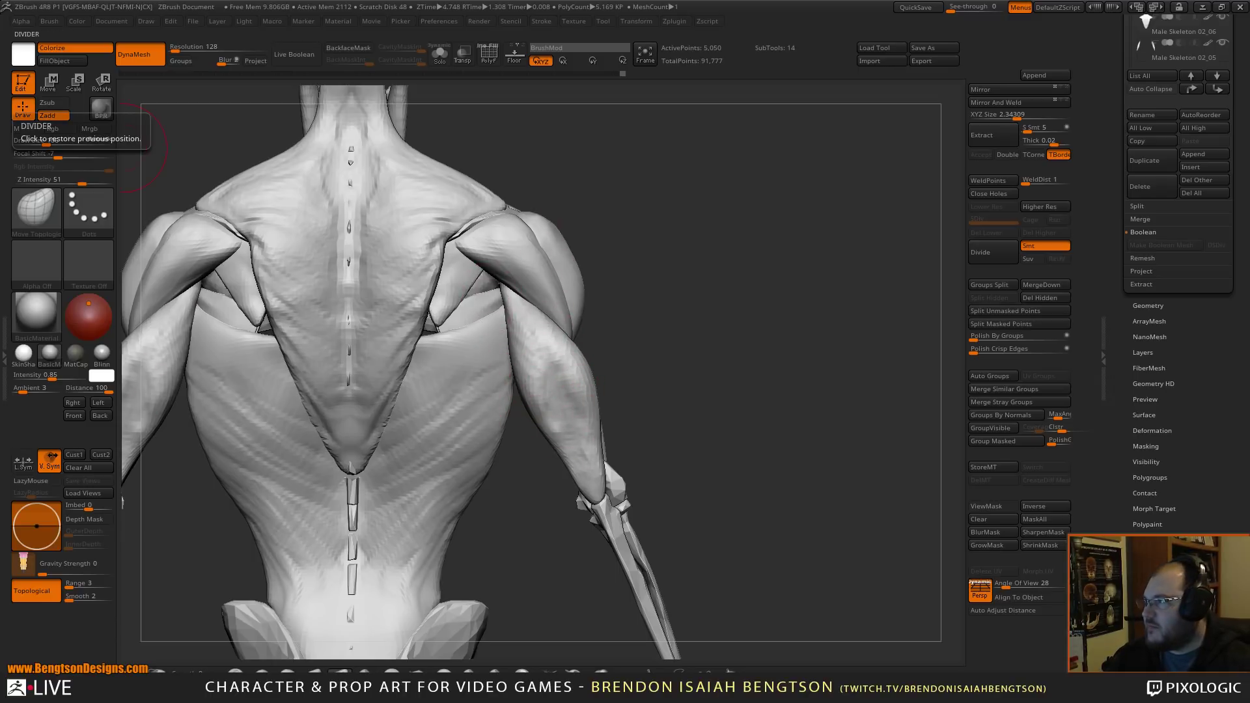
- Switch to Firefox and examine the triceps and back anatomy references for muscle origins and insertions, then return to ZBrush
left_click_drag(1, 119, 781, 60)
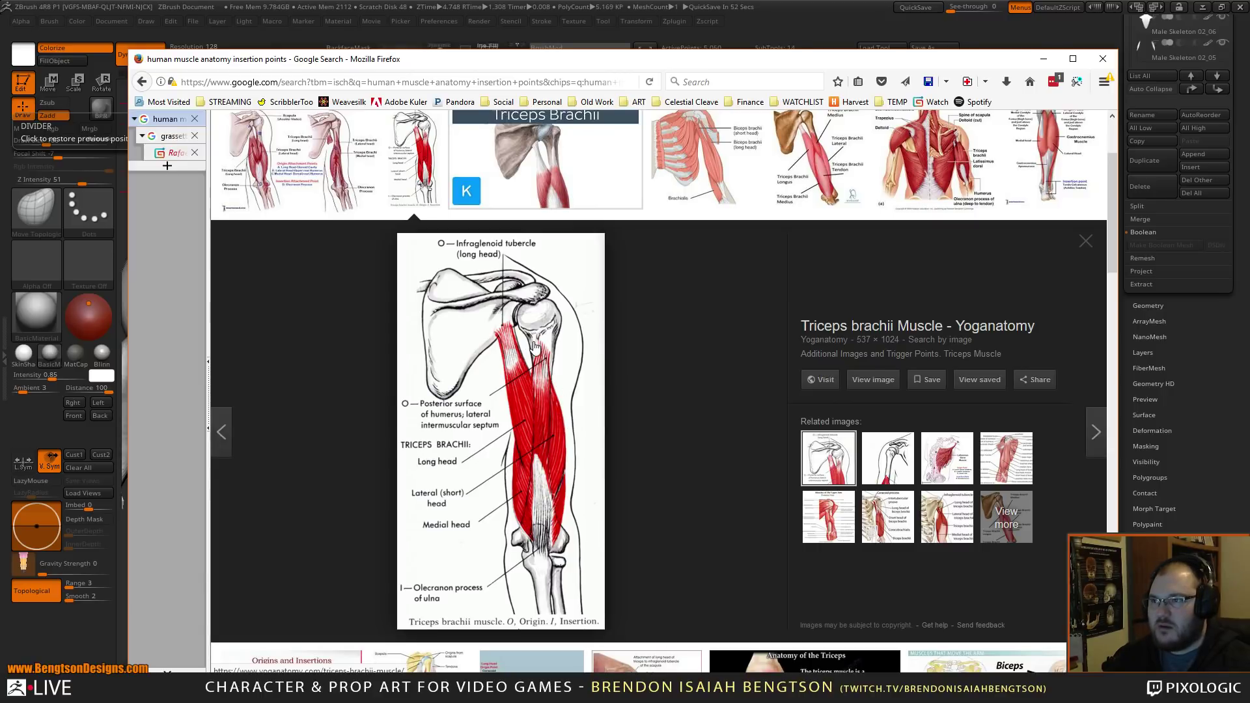
left_click(260, 167)
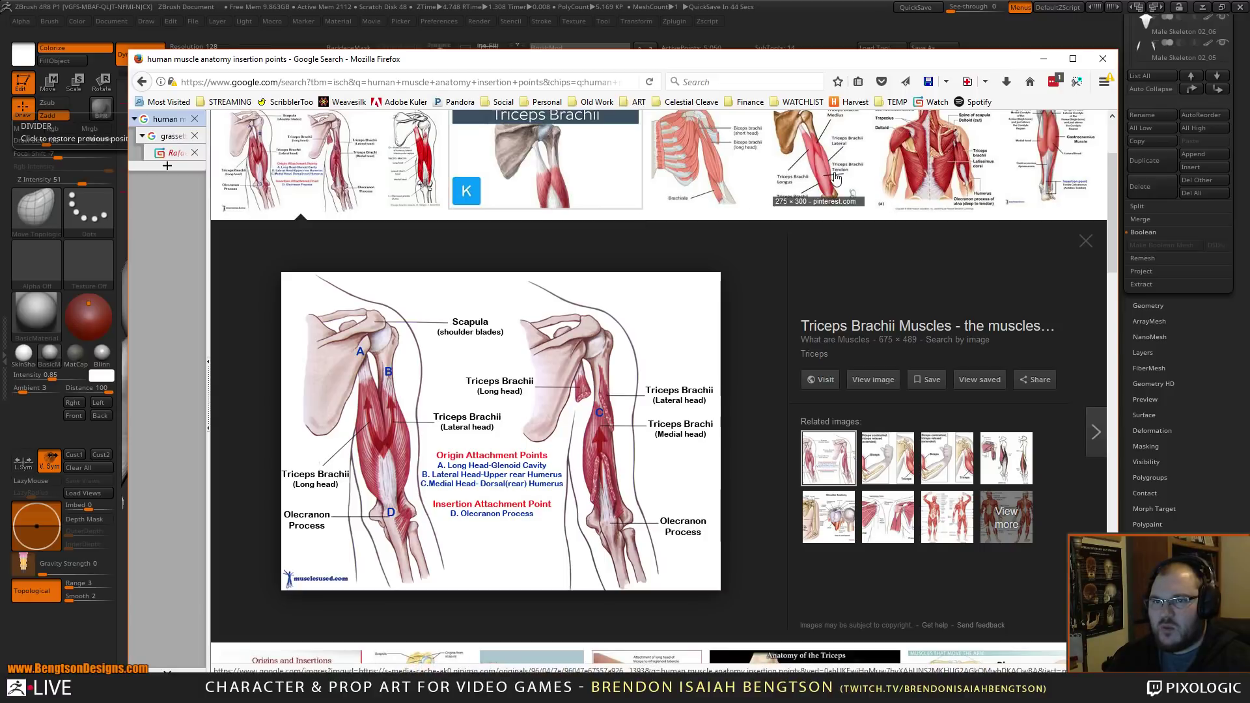
left_click(925, 215)
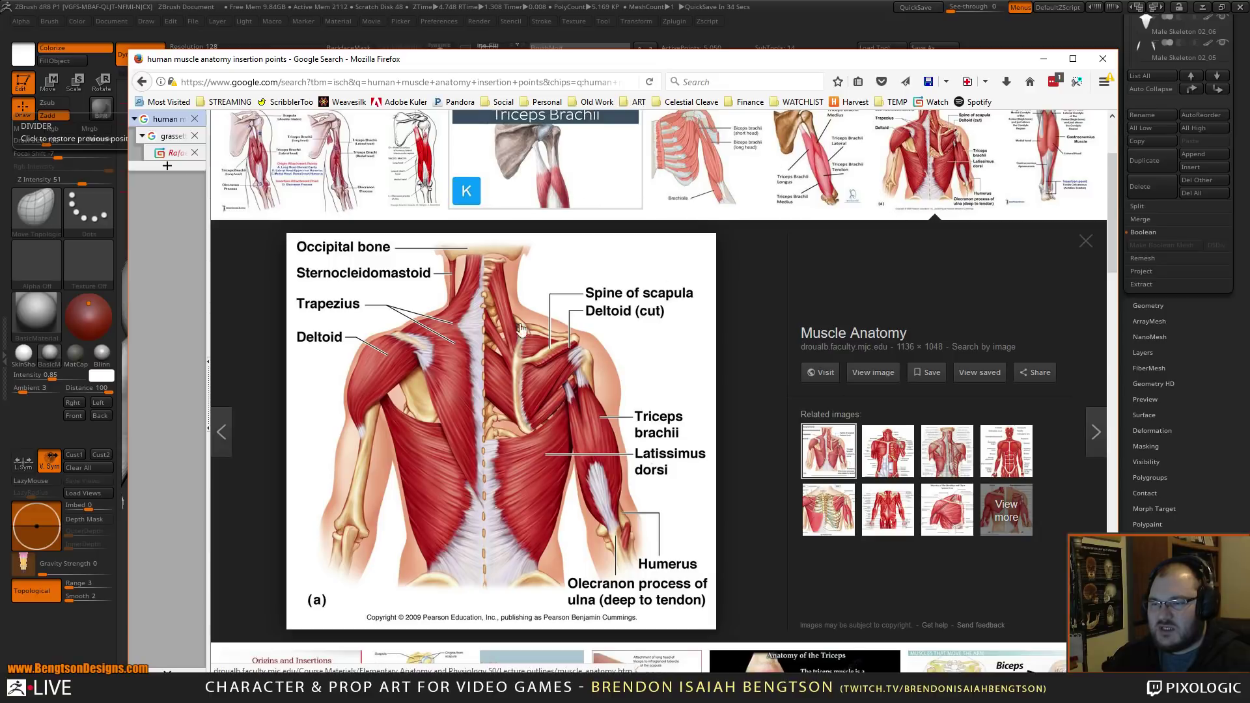
left_click(896, 461)
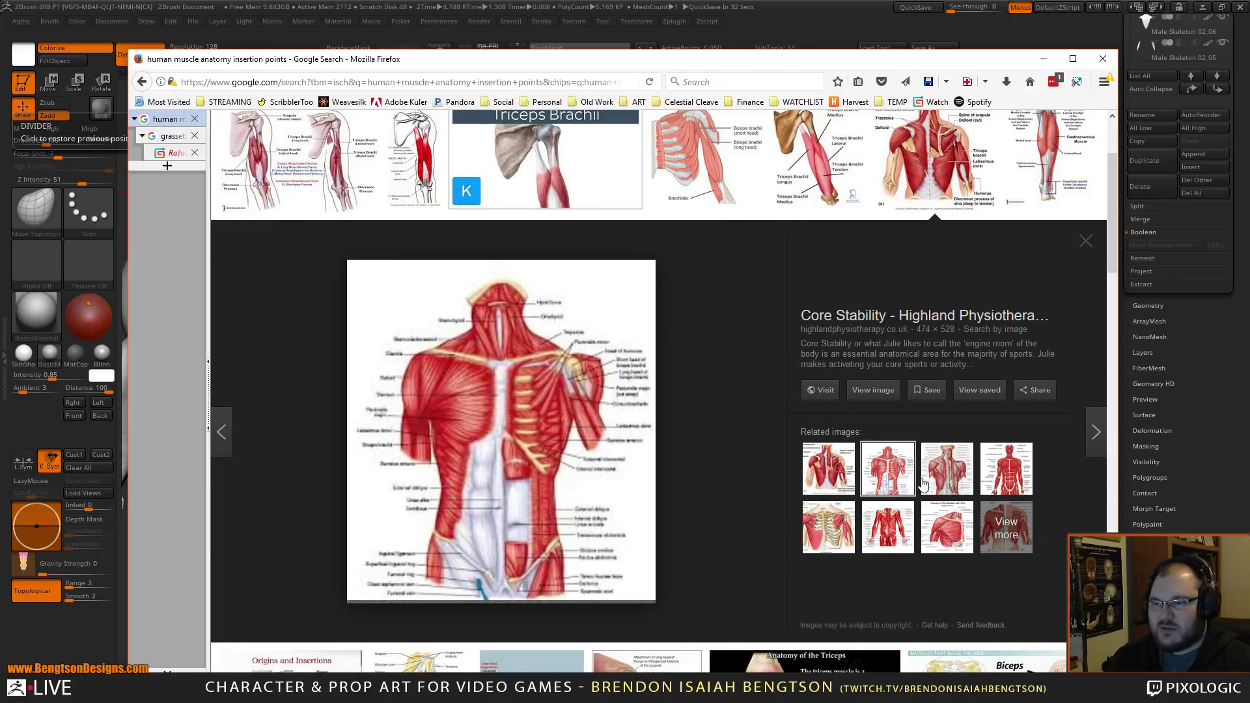
left_click(951, 149)
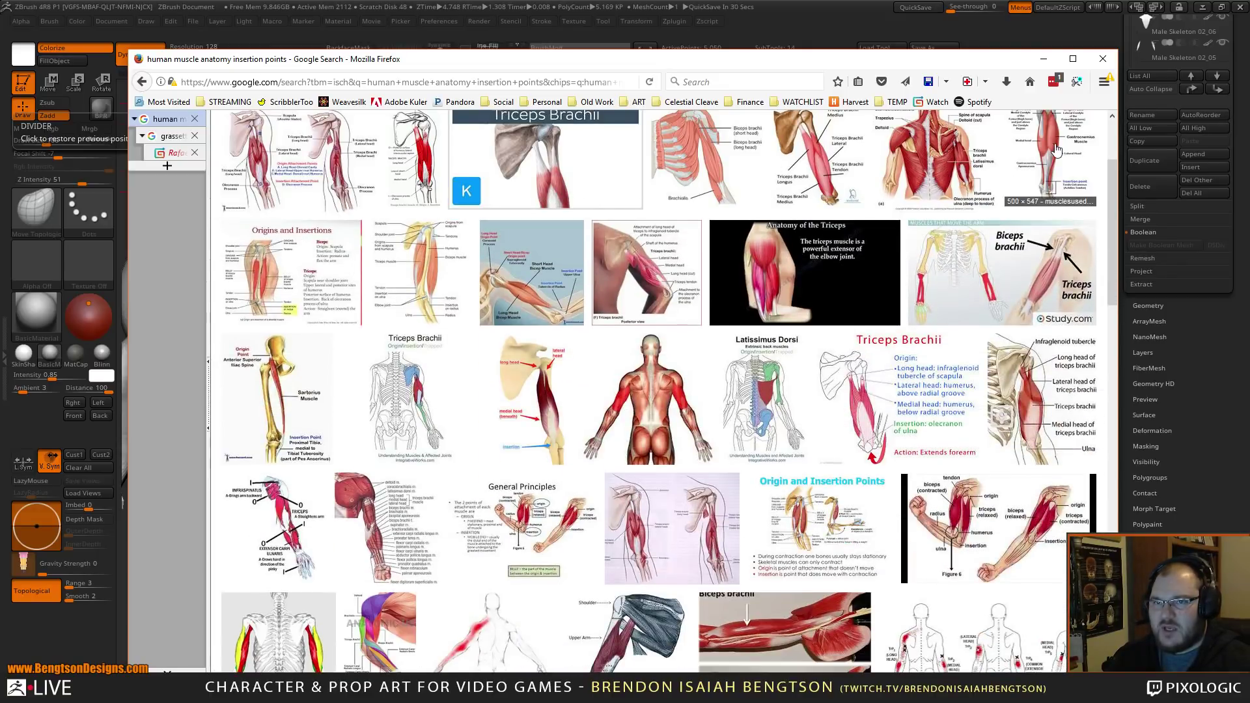
scroll(795, 451, "up", 3)
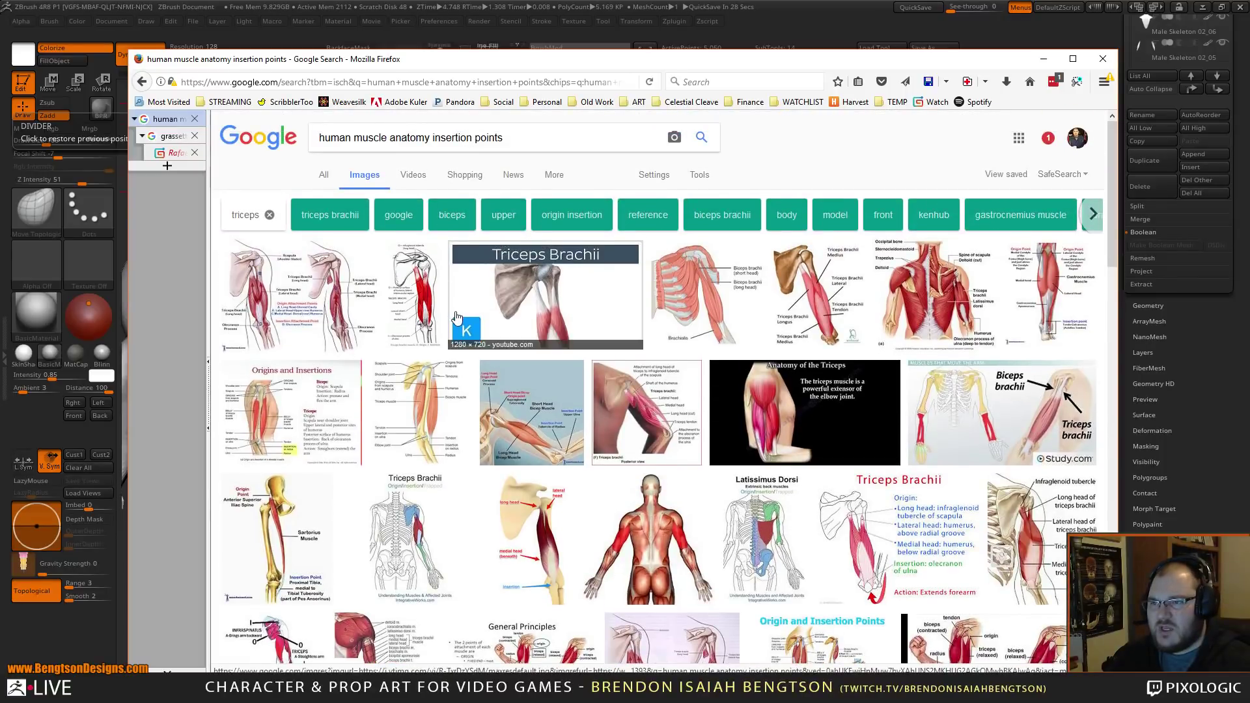
left_click(415, 293)
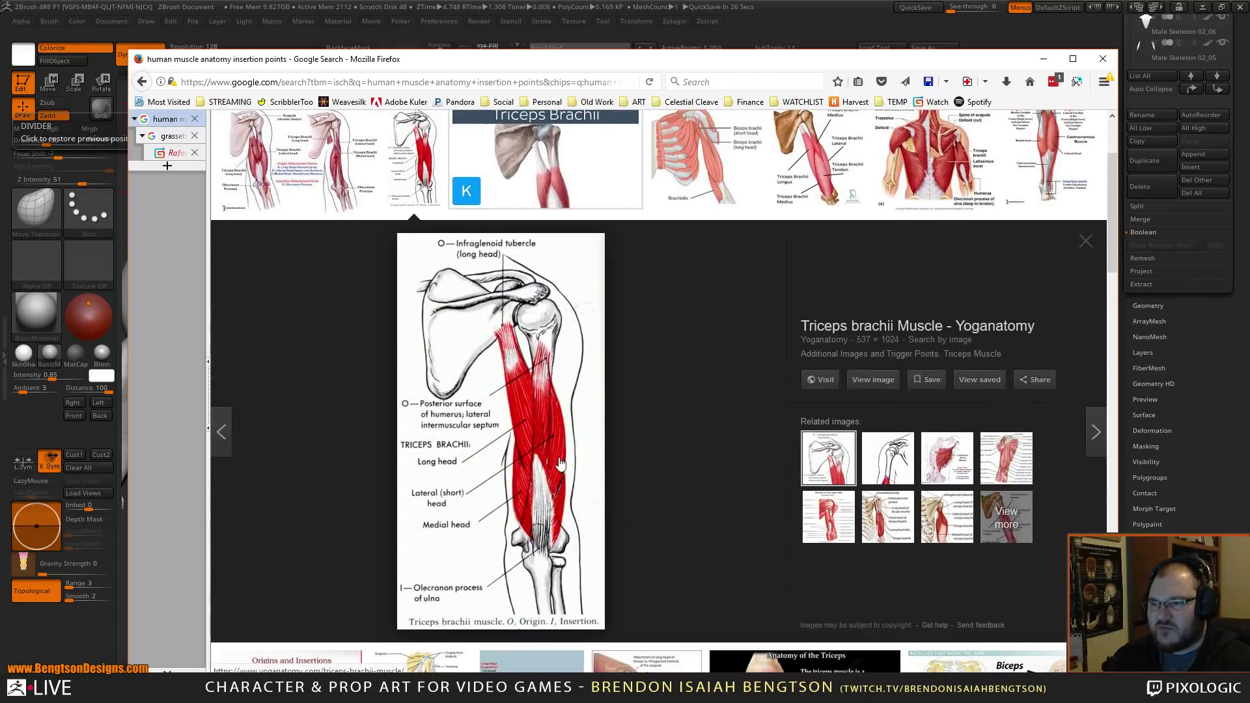
left_click(257, 169)
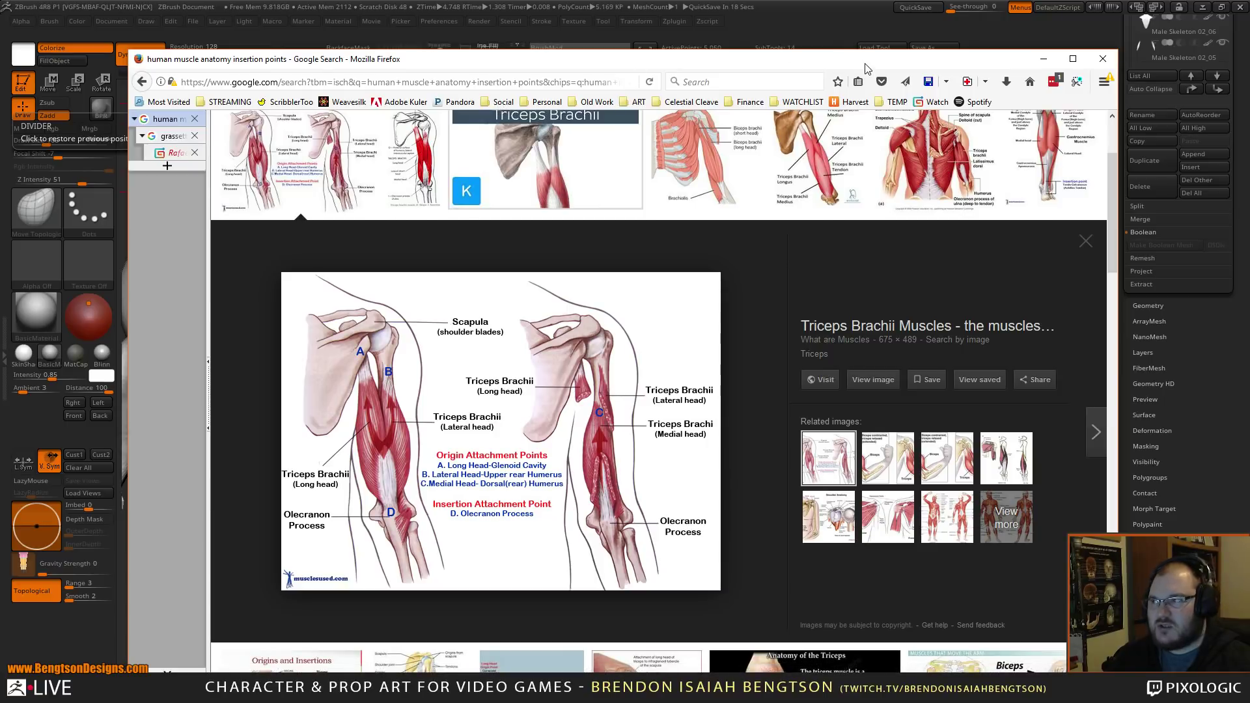
left_click_drag(866, 68, 547, 68)
key("alt+Tab")
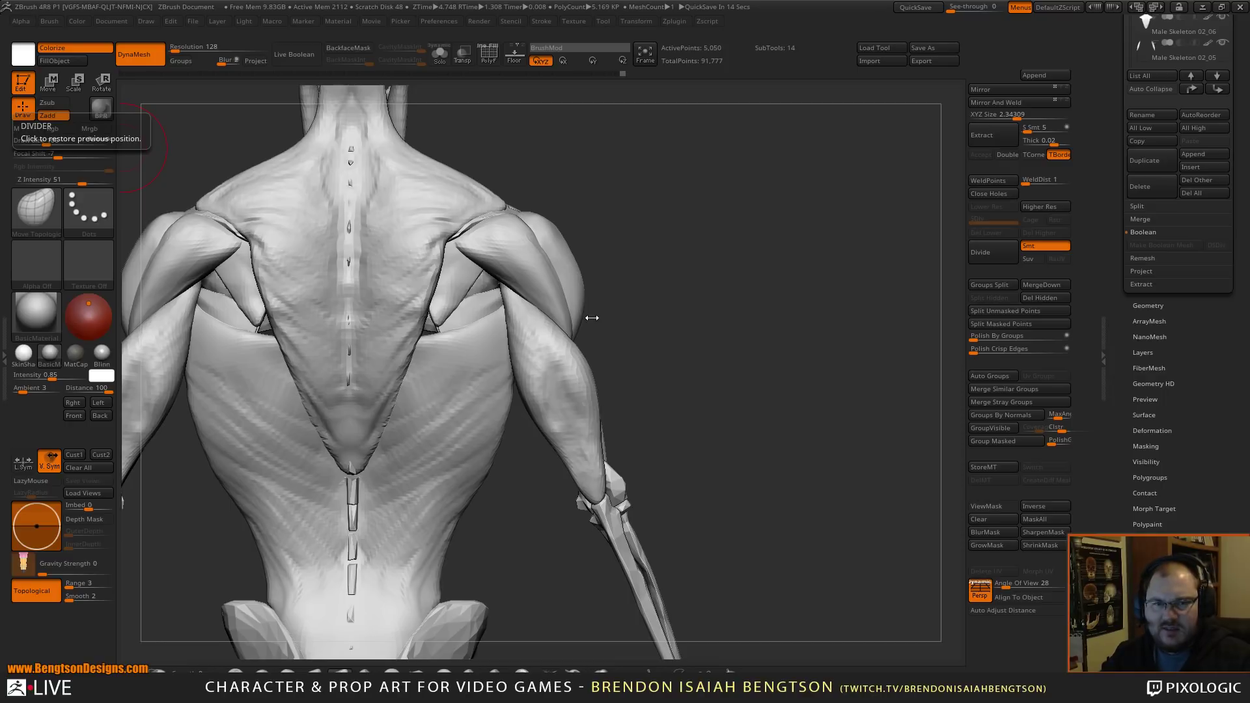
- Refine the triceps silhouette from the back and side with the Move Topological brush, enlarging the draw size to 198
mouse_move(828, 402)
left_mouse_down()
mouse_move(853, 354)
mouse_move(851, 388)
mouse_move(860, 379)
mouse_move(795, 352)
mouse_move(637, 357)
mouse_move(620, 378)
mouse_move(606, 369)
mouse_move(645, 427)
mouse_move(675, 427)
left_mouse_up()
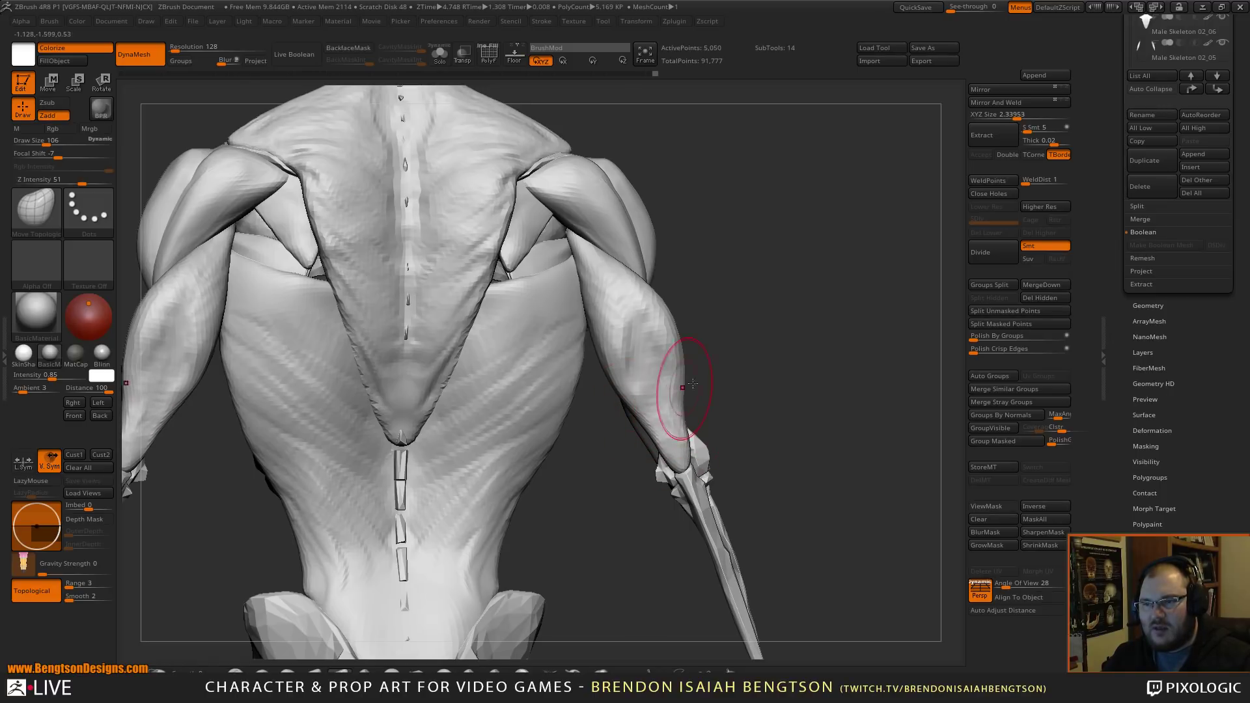
key("f")
mouse_move(753, 279)
left_mouse_down()
mouse_move(787, 346)
mouse_move(748, 321)
mouse_move(699, 321)
mouse_move(833, 312)
mouse_move(743, 310)
mouse_move(770, 326)
mouse_move(745, 395)
mouse_move(723, 384)
left_mouse_up()
key("space")
left_click_drag(626, 373, 642, 373)
mouse_move(782, 293)
left_mouse_down()
mouse_move(764, 326)
mouse_move(736, 333)
left_mouse_up()
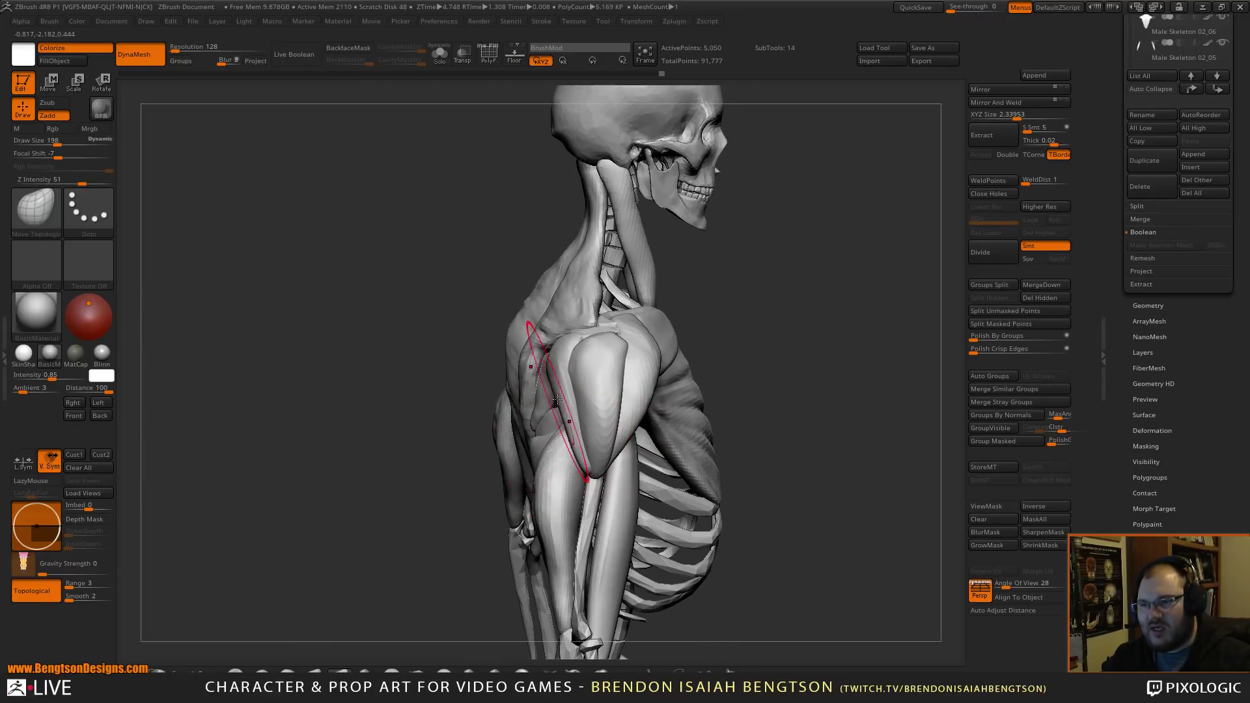
left_click_drag(668, 327, 753, 349)
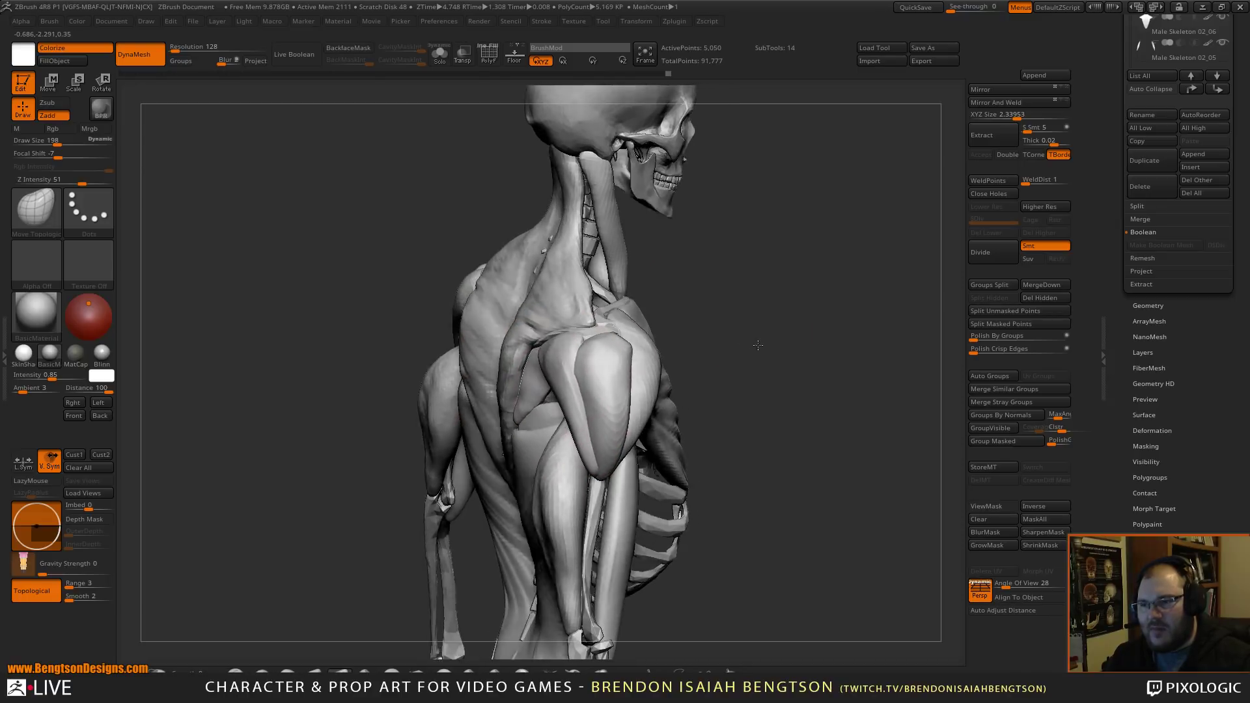
- Select the rear deltoid subtool and reshape it with the Move Topological brush, setting the draw size to 125
left_click(564, 398, "alt")
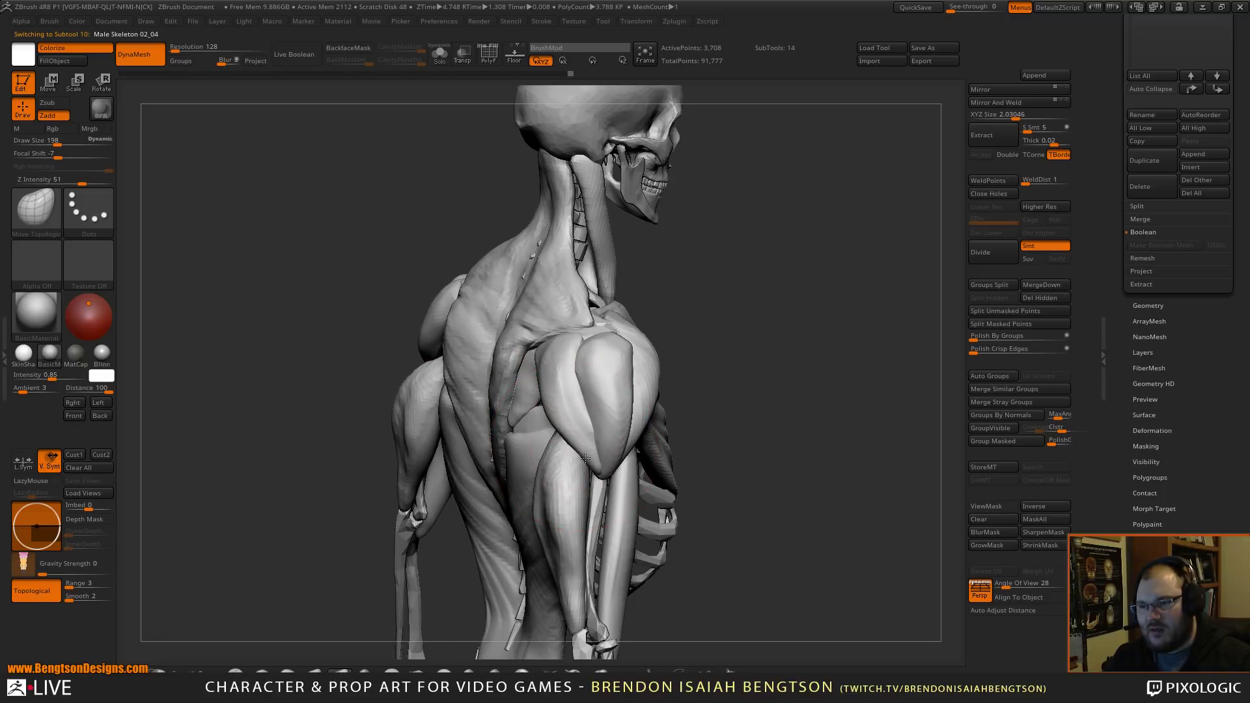
left_click_drag(721, 321, 595, 337)
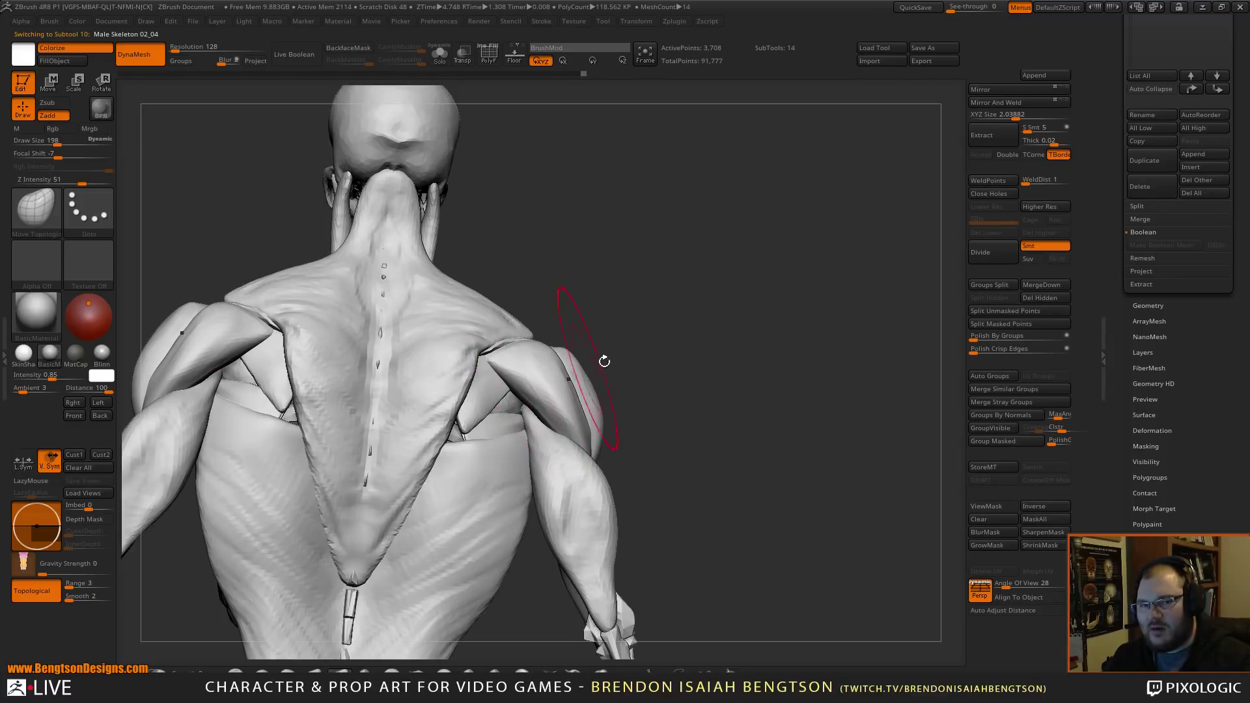
mouse_move(765, 352)
left_mouse_down()
mouse_move(759, 363)
mouse_move(793, 277)
mouse_move(801, 318)
mouse_move(778, 325)
left_mouse_up()
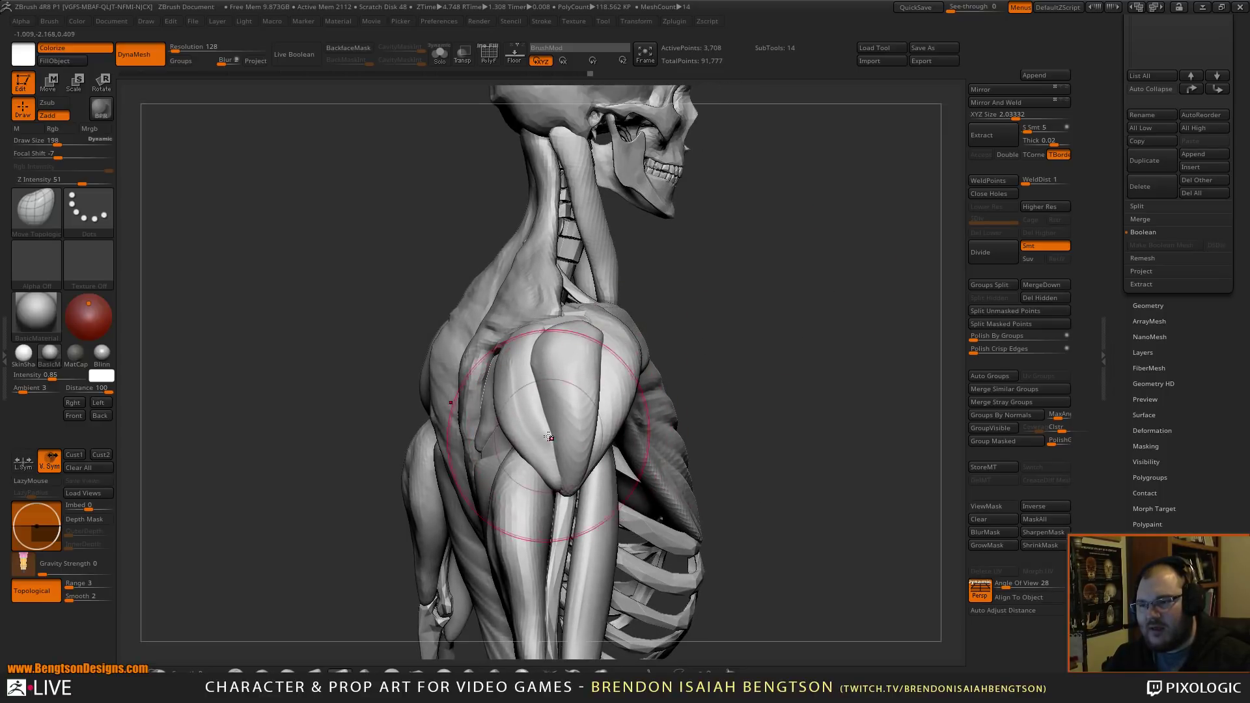
key("space")
left_click_drag(549, 437, 554, 446)
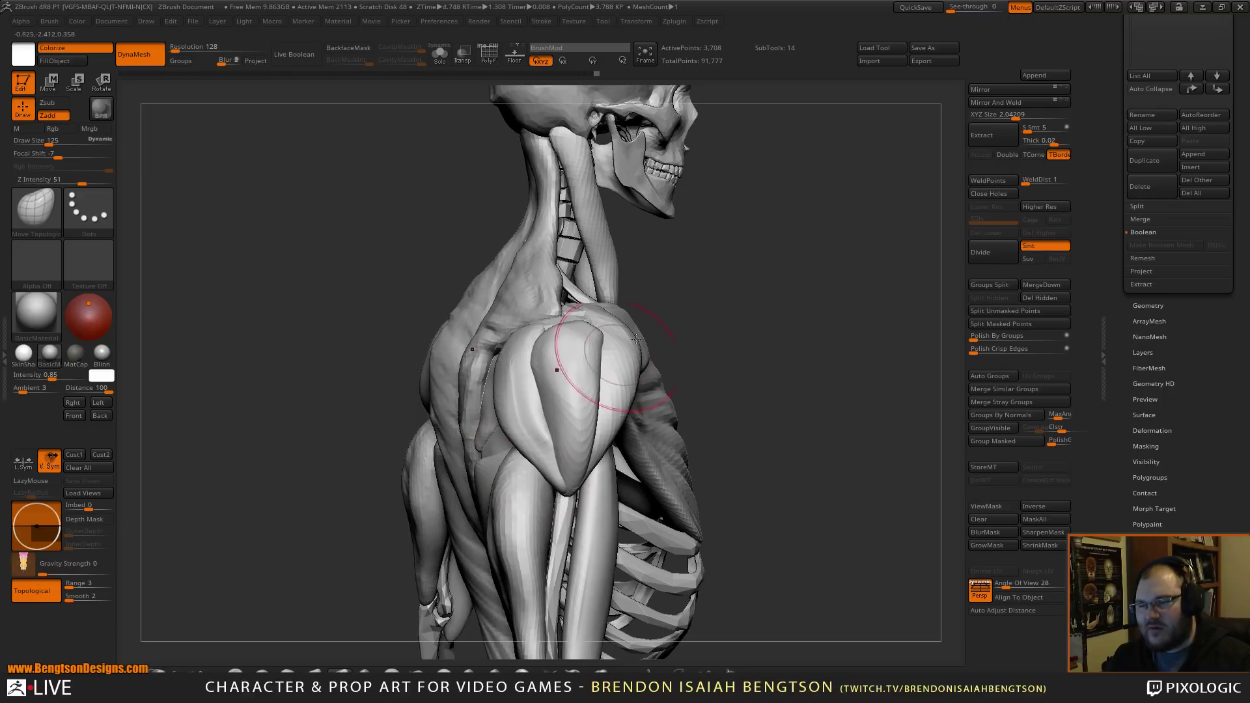
right_click_drag(636, 338, 513, 362)
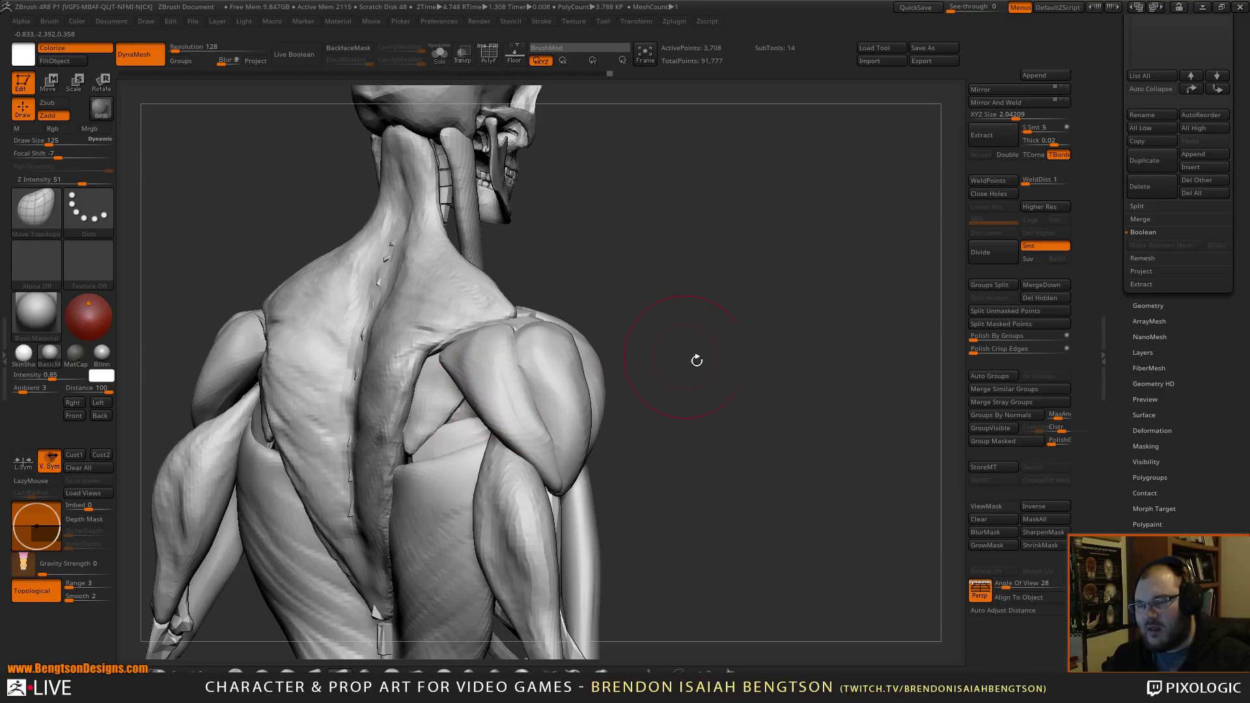
- Select the front deltoid subtool and adjust its form with the Move Topological brush, setting the draw size to 145
right_click_drag(697, 361, 695, 305, "ctrl")
right_click_drag(535, 394, 645, 283)
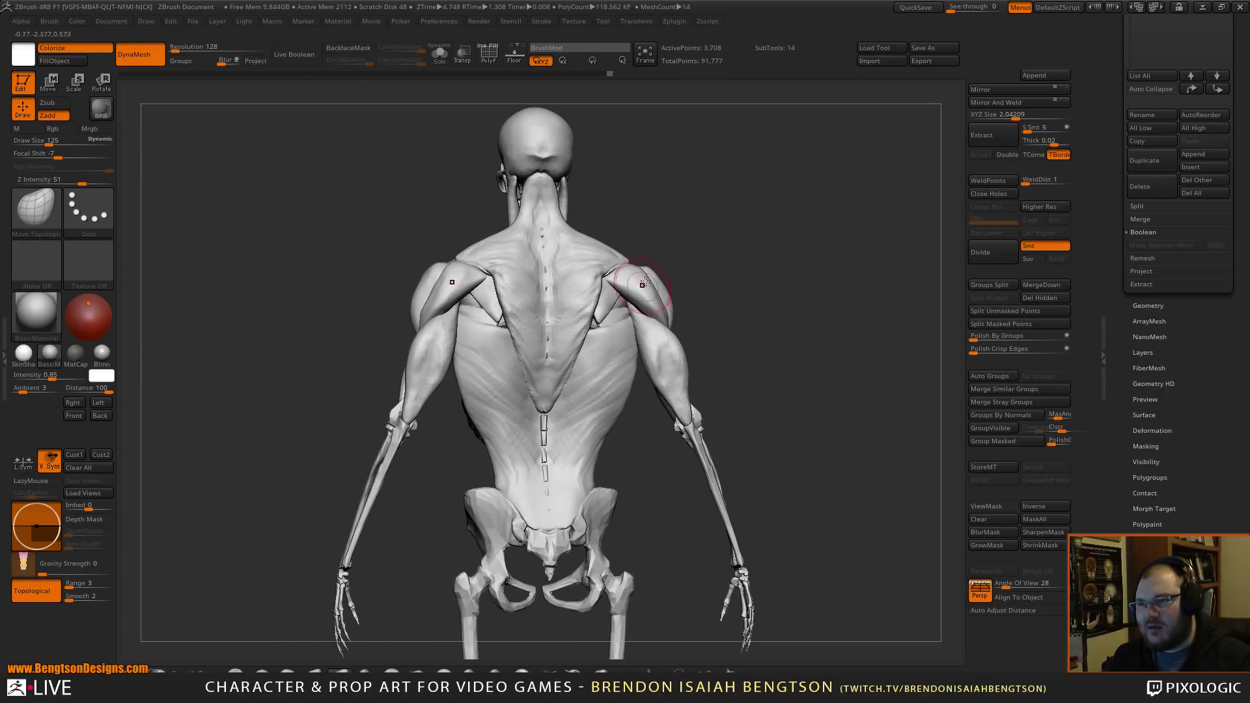
right_click_drag(751, 324, 639, 360)
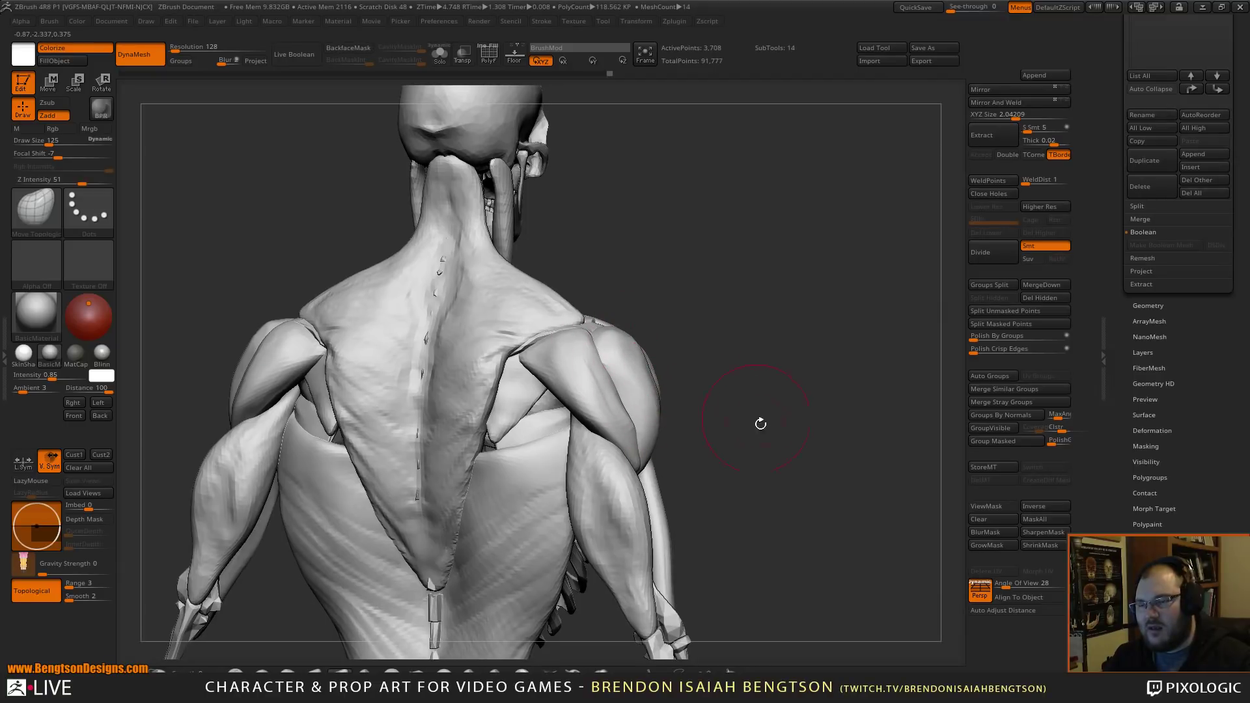
right_click_drag(760, 424, 596, 326, "ctrl")
right_click_drag(785, 309, 635, 436)
left_click(568, 470, "alt")
key("space")
left_click_drag(573, 470, 576, 470)
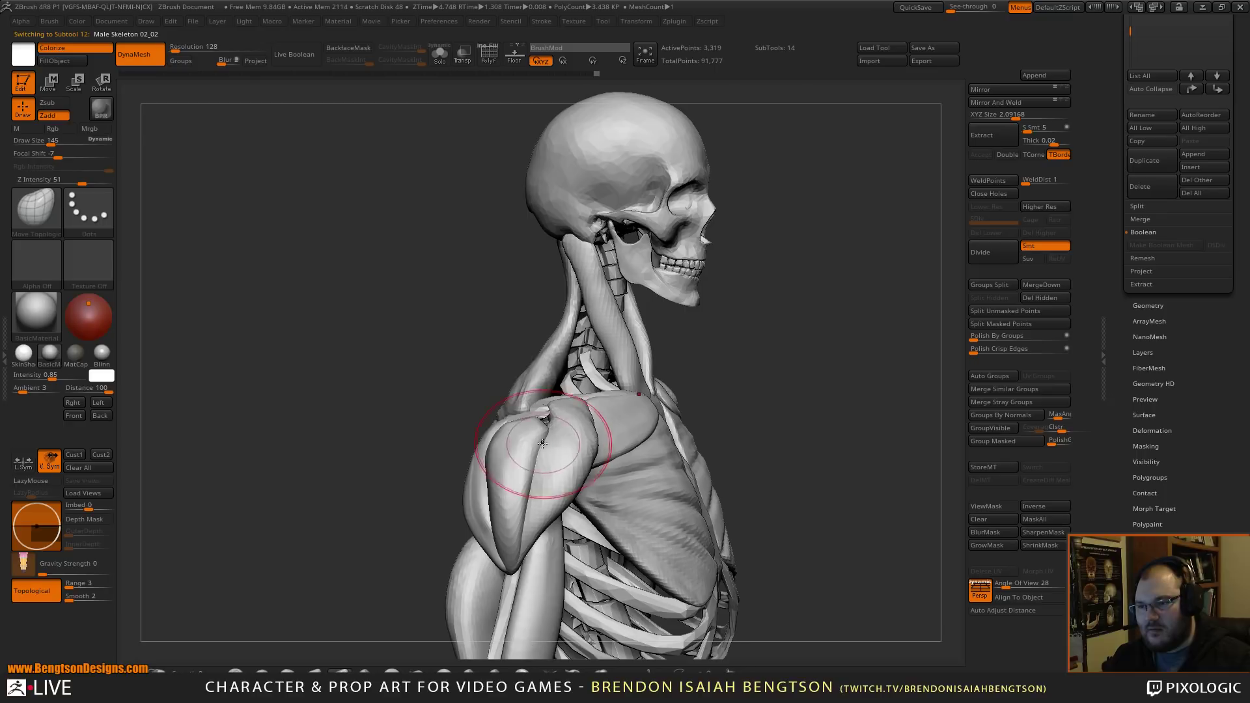
- Examine the proportions of the deltoids, chest and upper arm muscles from the front, three-quarter and side views
right_click_drag(811, 414, 746, 341, "ctrl")
right_click_drag(813, 313, 642, 306, "alt")
right_click_drag(807, 344, 729, 345, "ctrl")
right_click_drag(729, 345, 747, 239)
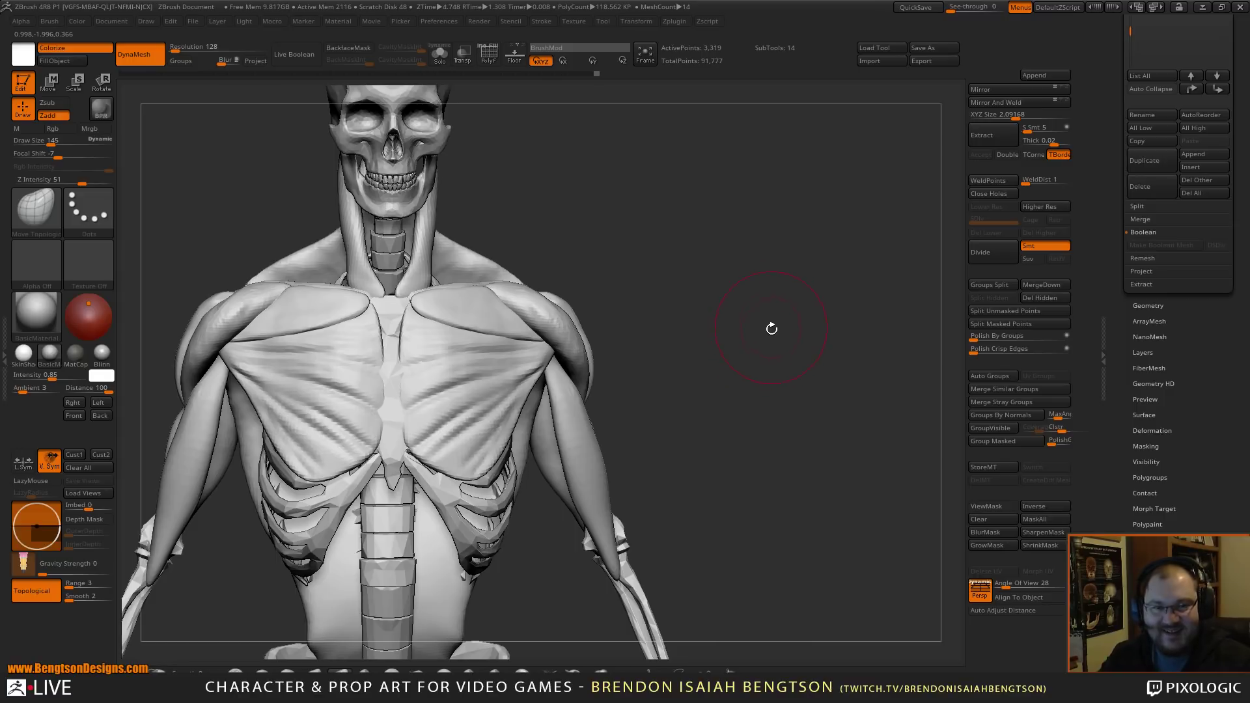
right_click_drag(779, 318, 803, 378)
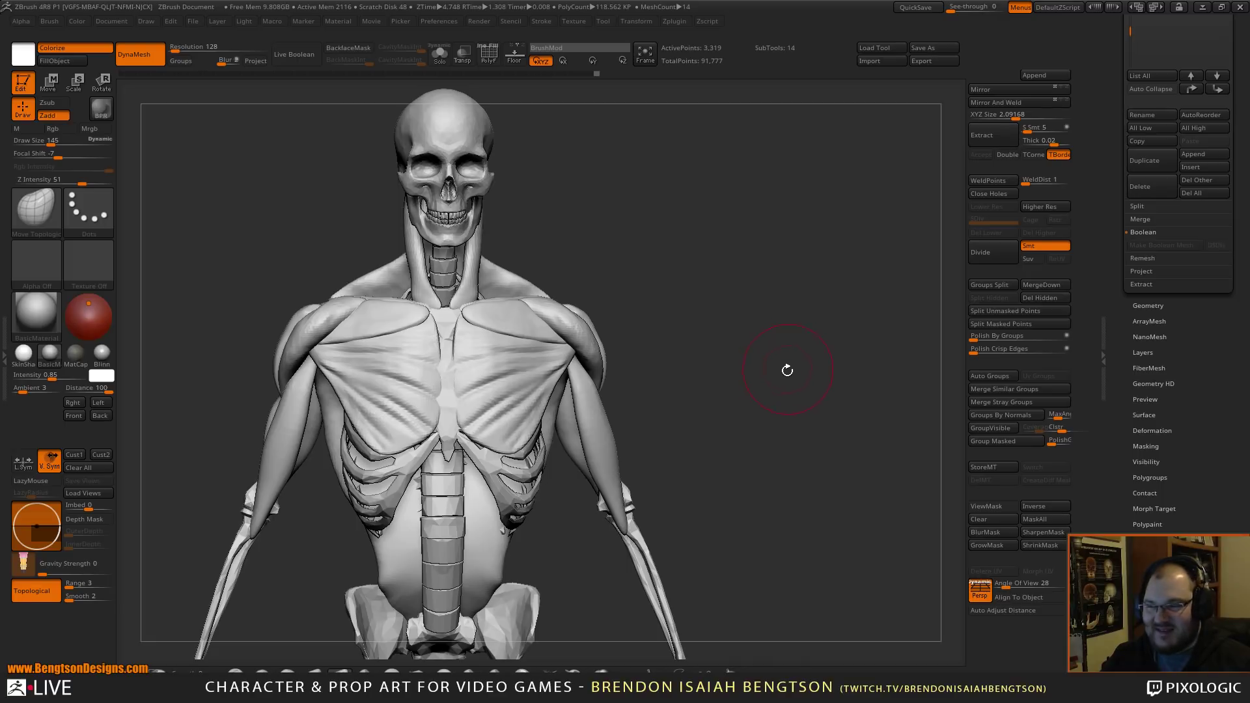
mouse_move(787, 369)
right_mouse_down()
mouse_move(803, 382)
mouse_move(779, 391)
right_mouse_up()
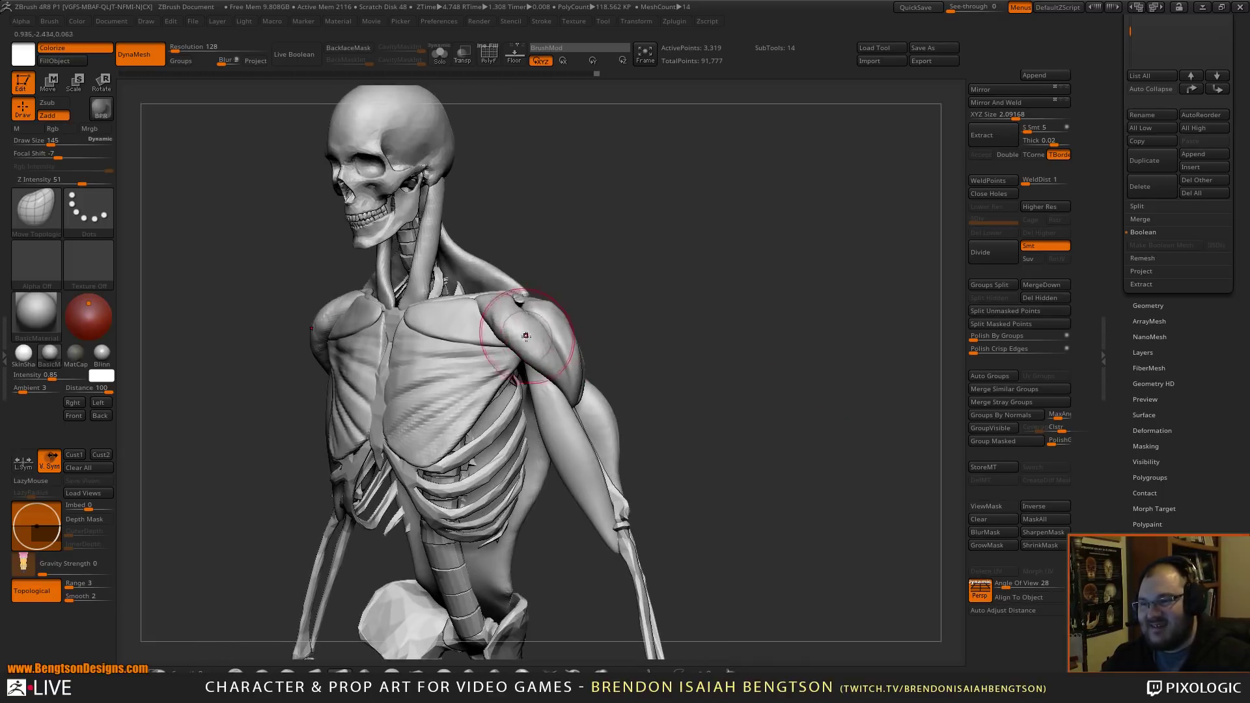
key("shift")
mouse_move(612, 314)
right_mouse_down()
mouse_move(726, 343)
mouse_move(696, 338)
mouse_move(708, 379)
mouse_move(767, 311)
mouse_move(731, 363)
mouse_move(767, 343)
mouse_move(749, 349)
right_mouse_up()
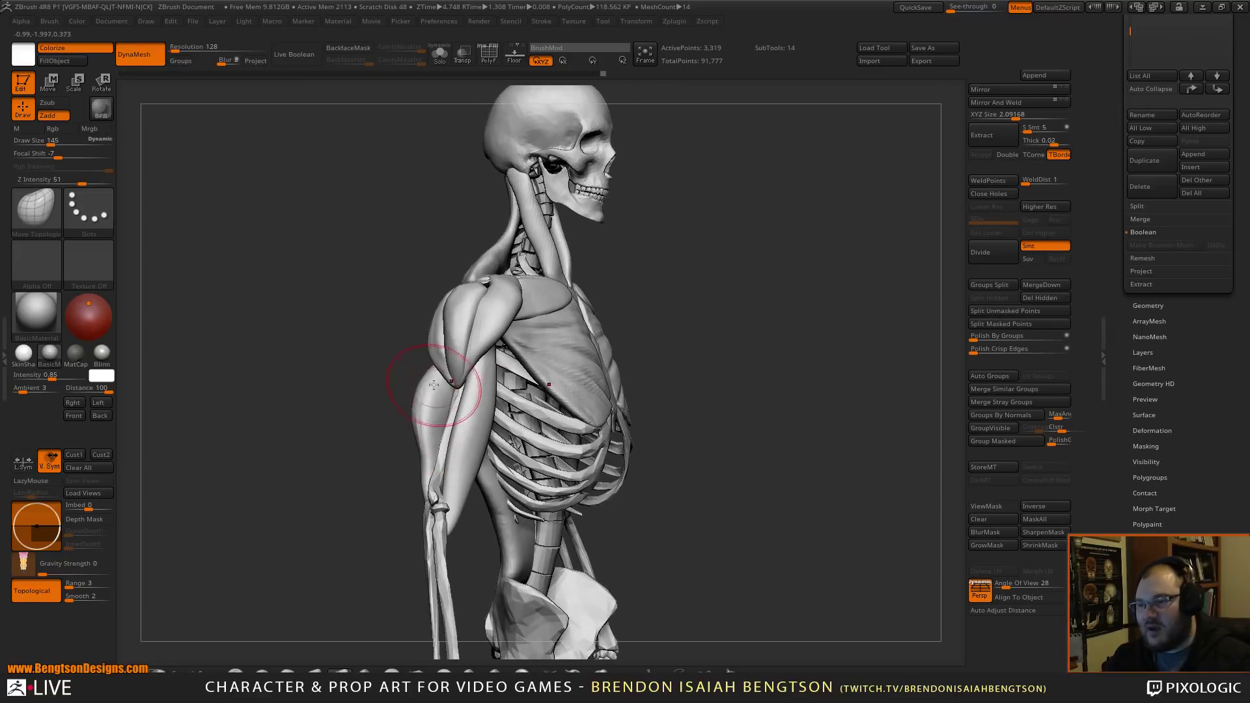
- Switch to Firefox, narrow the muscle insertion point images to biceps, and open the labelled Triceps Brachii origin and insertion diagram
right_click_drag(433, 385, 508, 273, "alt")
right_click_drag(508, 274, 522, 362, "ctrl")
mouse_move(514, 345)
right_mouse_down()
mouse_move(531, 347)
mouse_move(520, 355)
right_mouse_up()
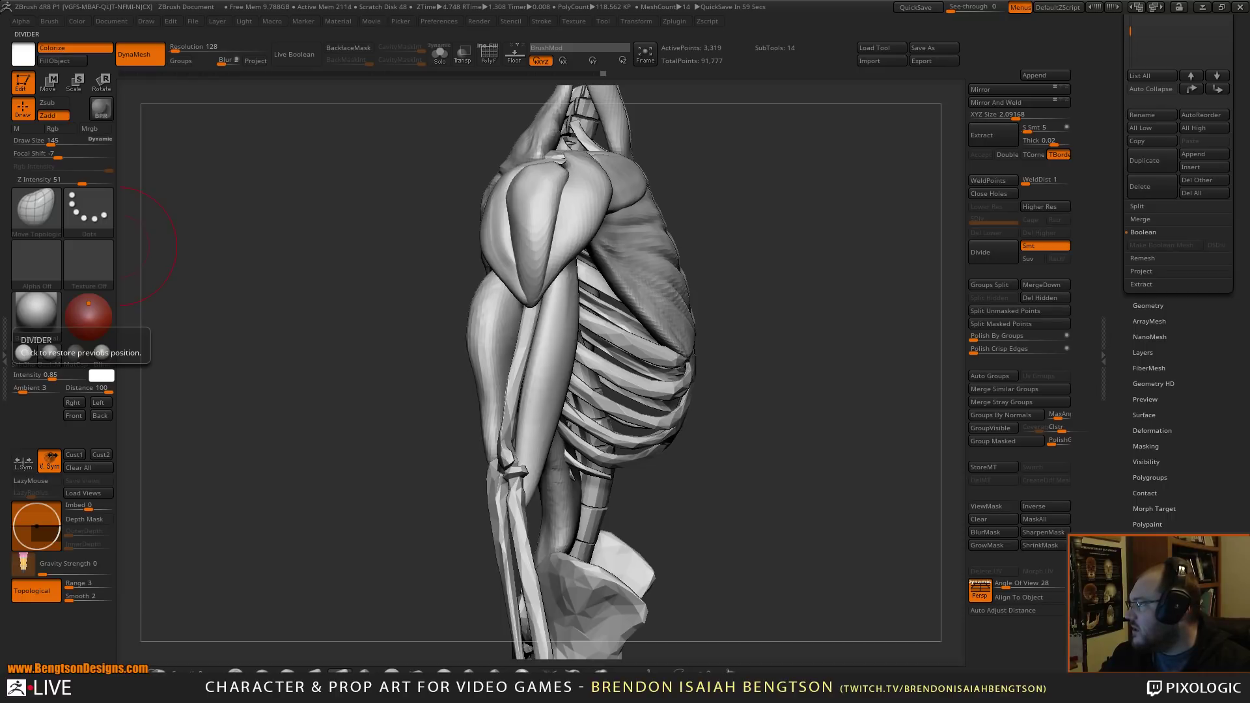
key("alt+Tab")
left_click_drag(491, 46, 443, 35)
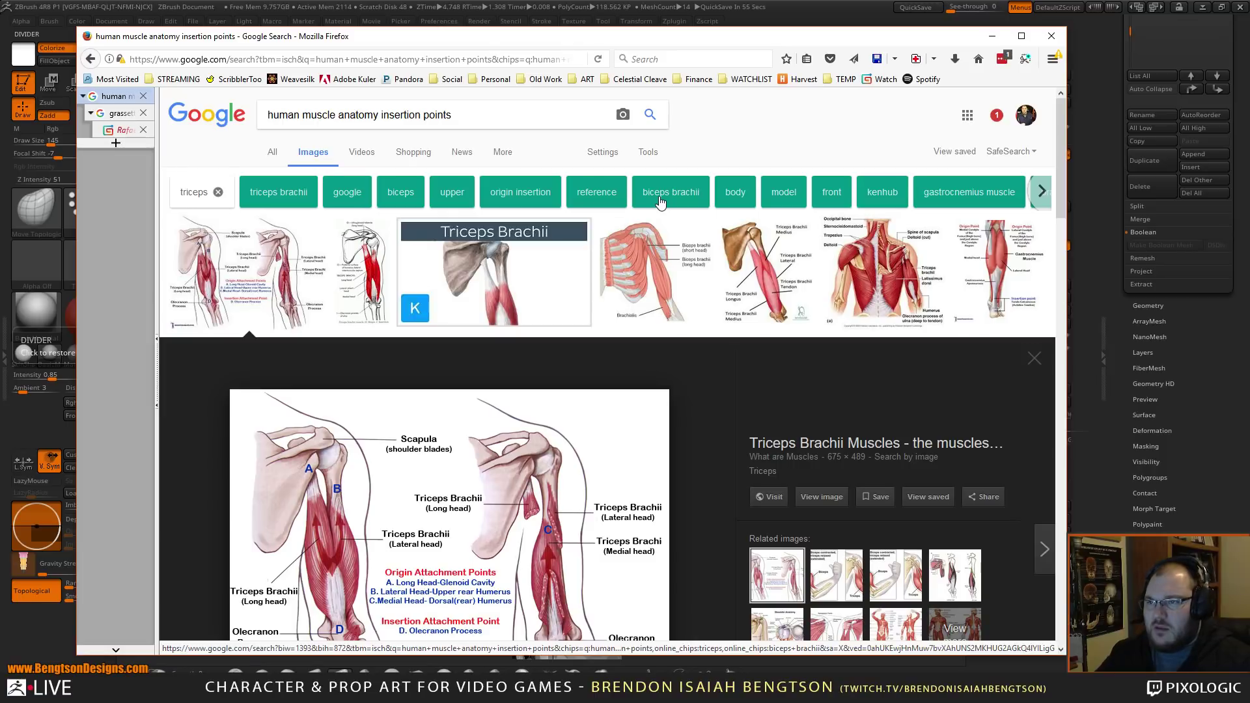
left_click(420, 191)
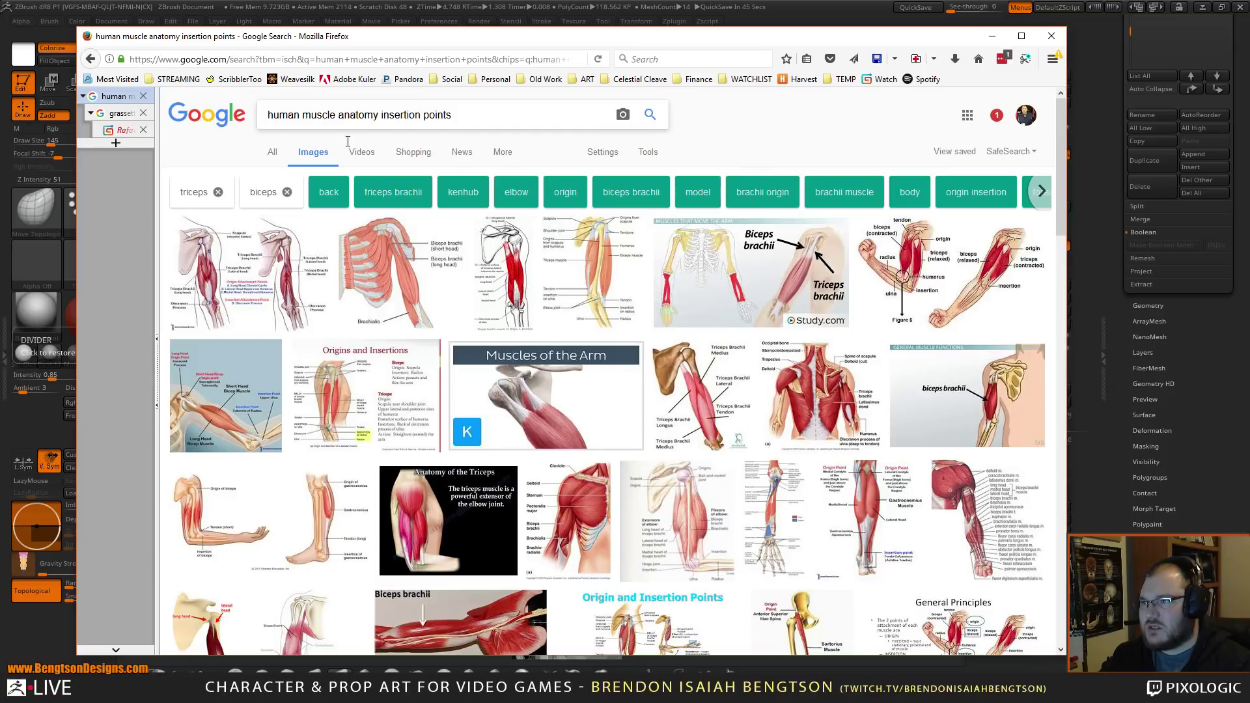
left_click(273, 284)
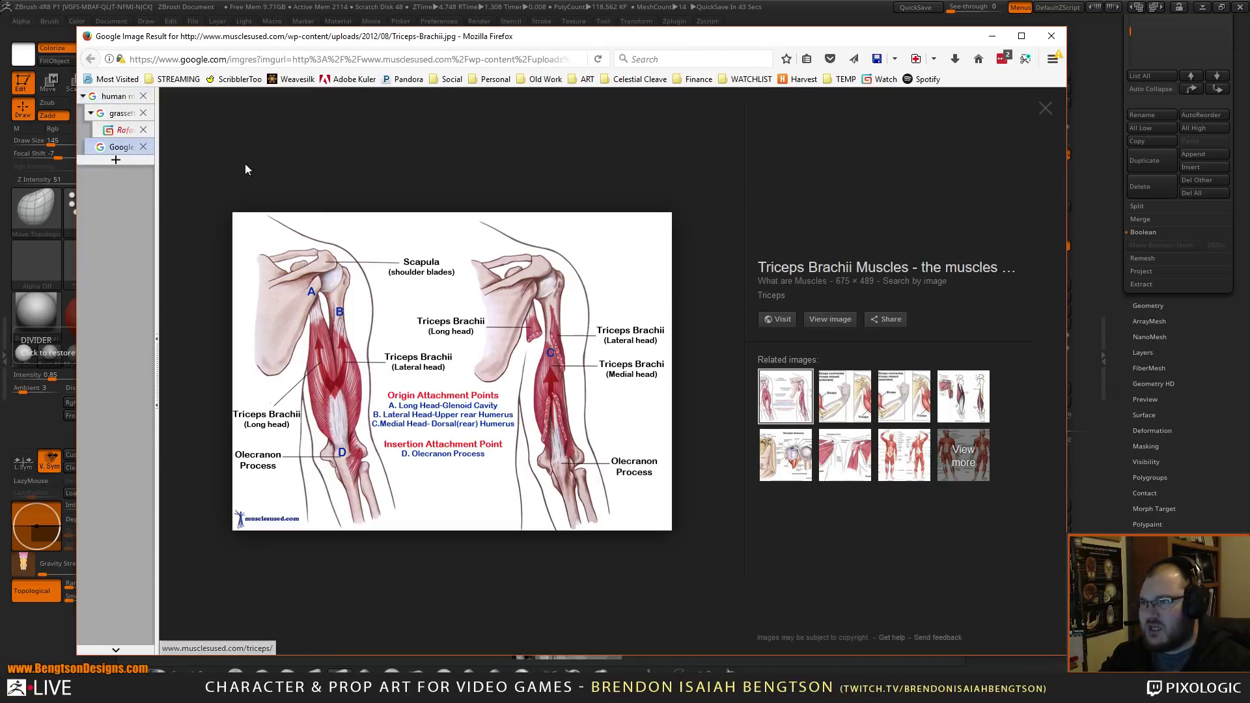
- Search Google Images for "brachialis" from the open Firefox image page
left_click(338, 58)
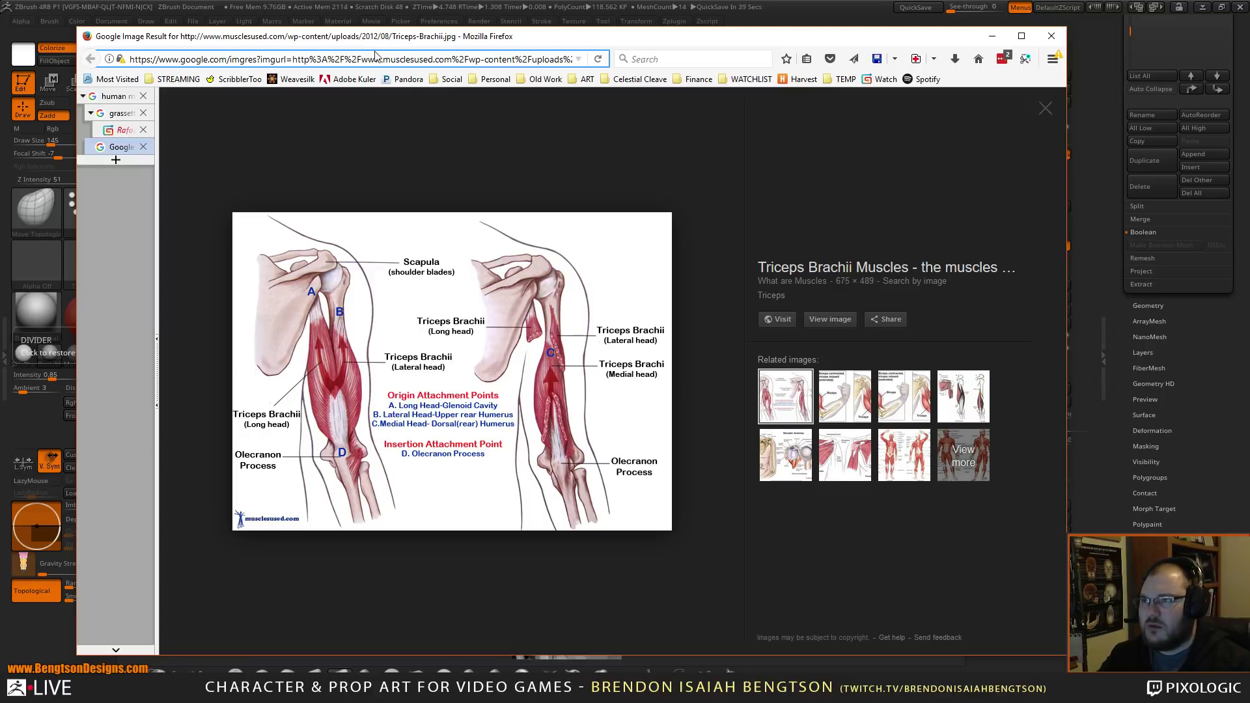
double_click(370, 57)
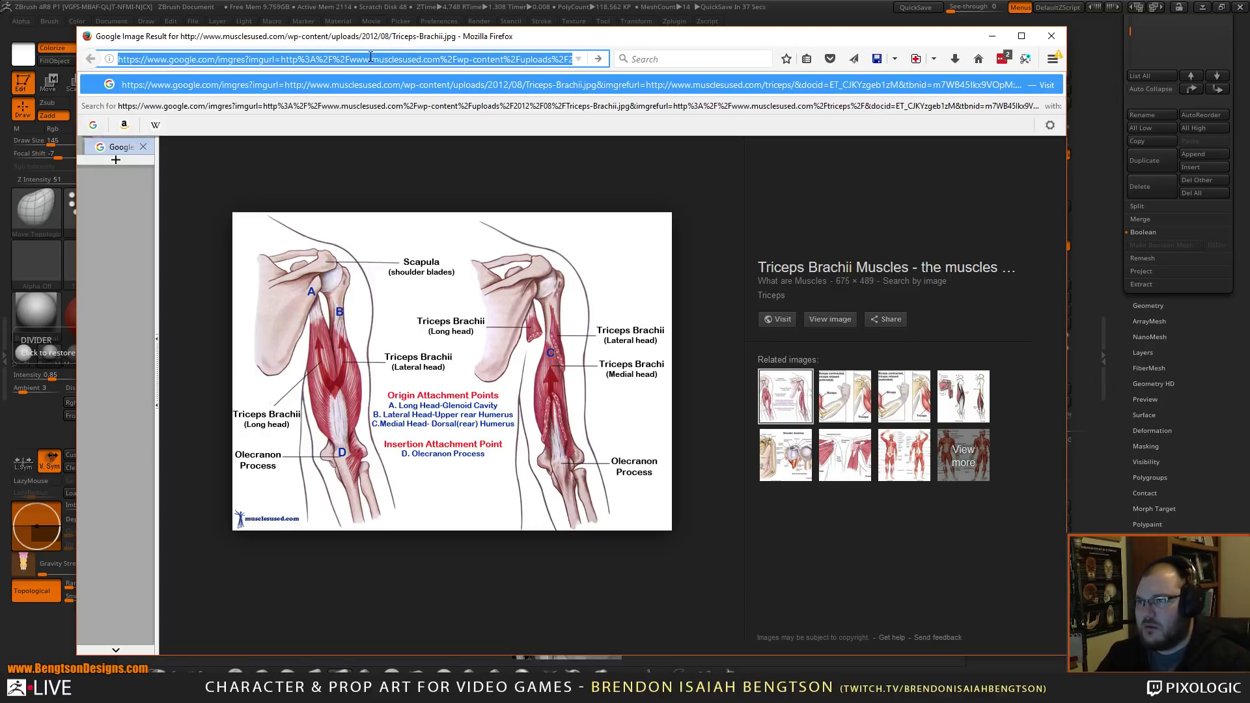
type("brach")
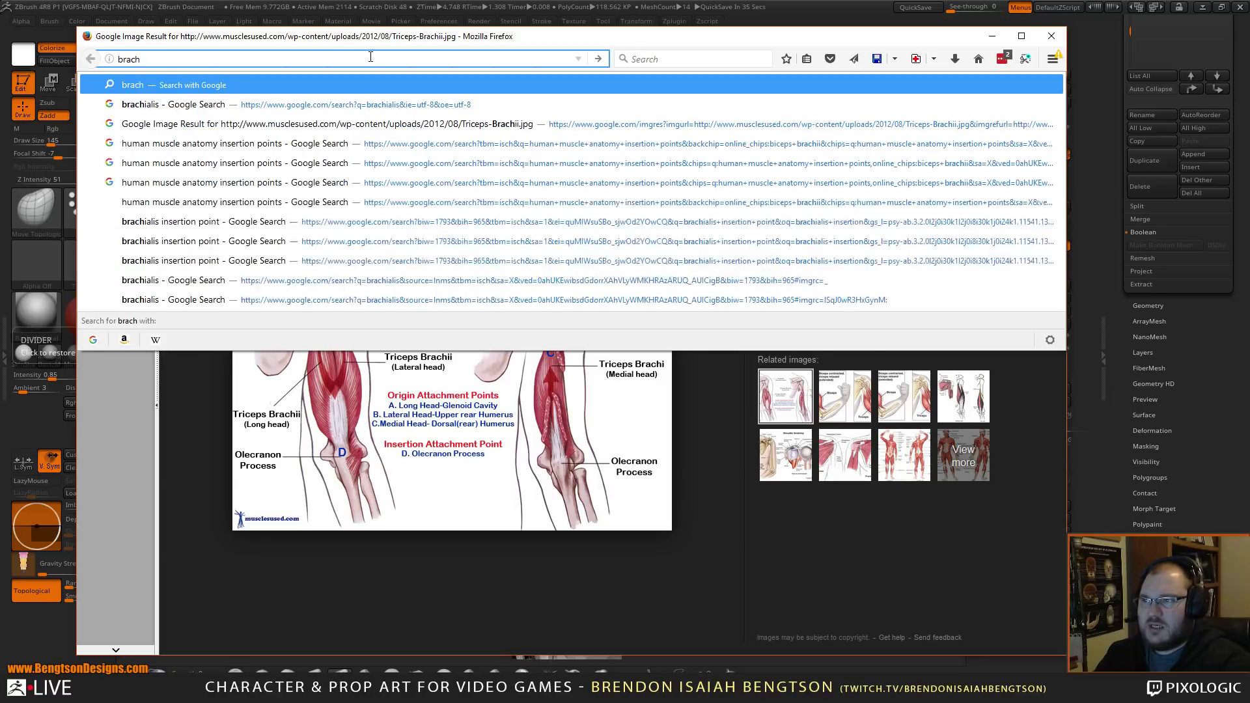
type("ialis")
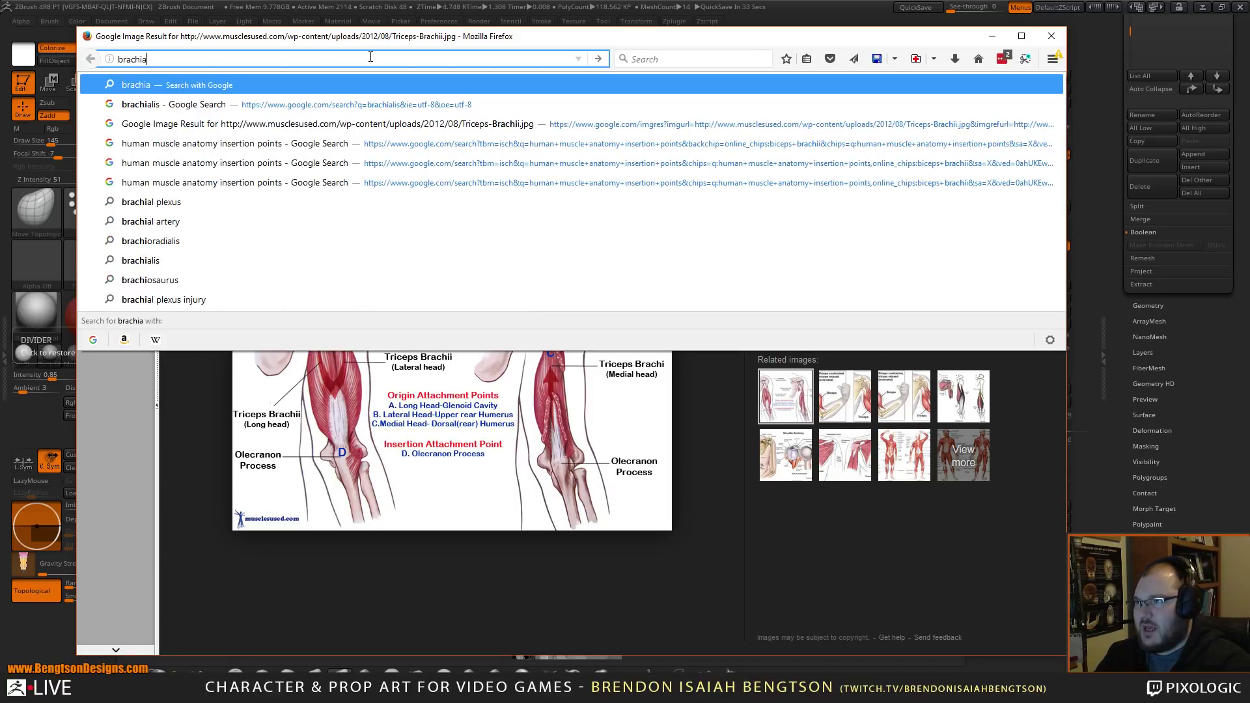
key("Return")
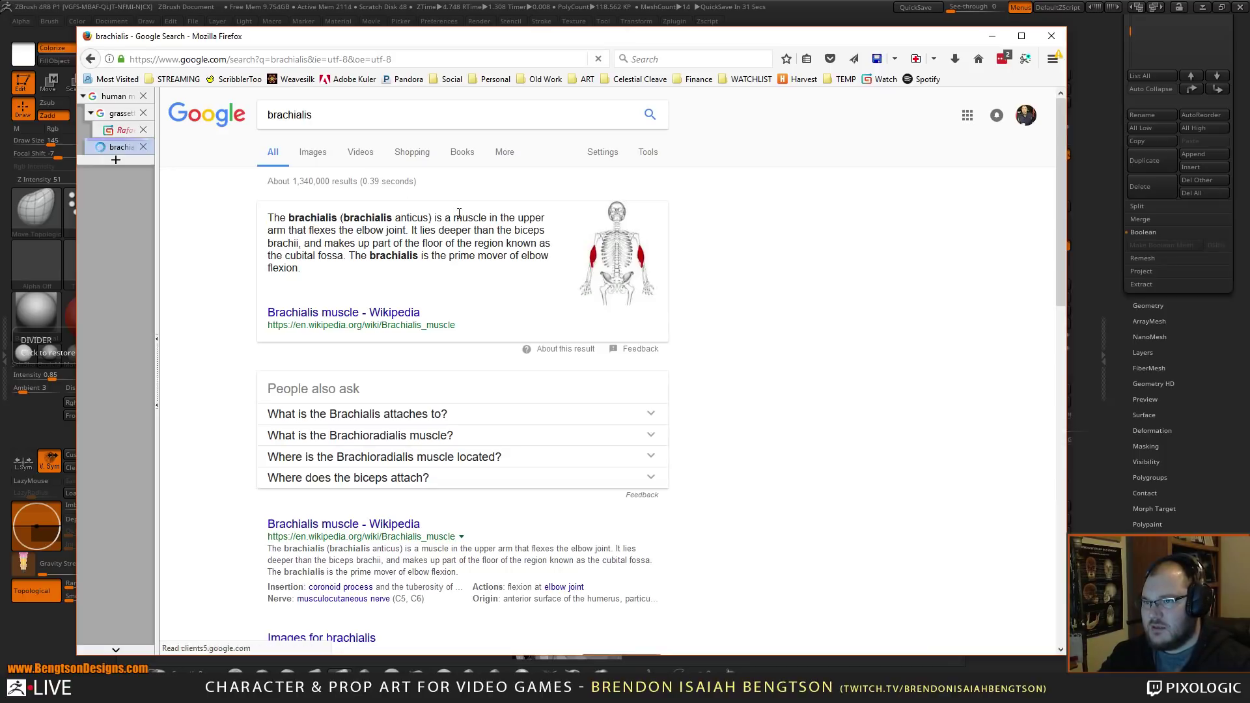
left_click(314, 154)
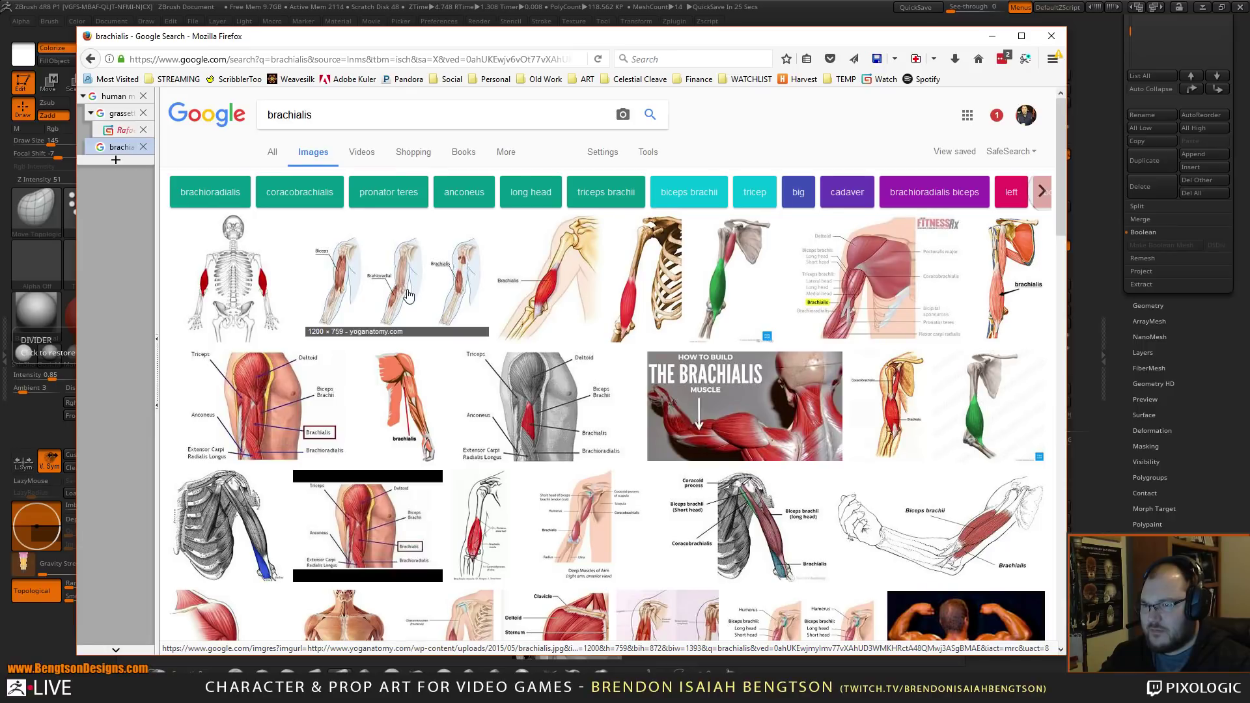
- Study several brachialis references, including the UW Radiology image and the labelled side view of the arm, and return to ZBrush
left_click(545, 273)
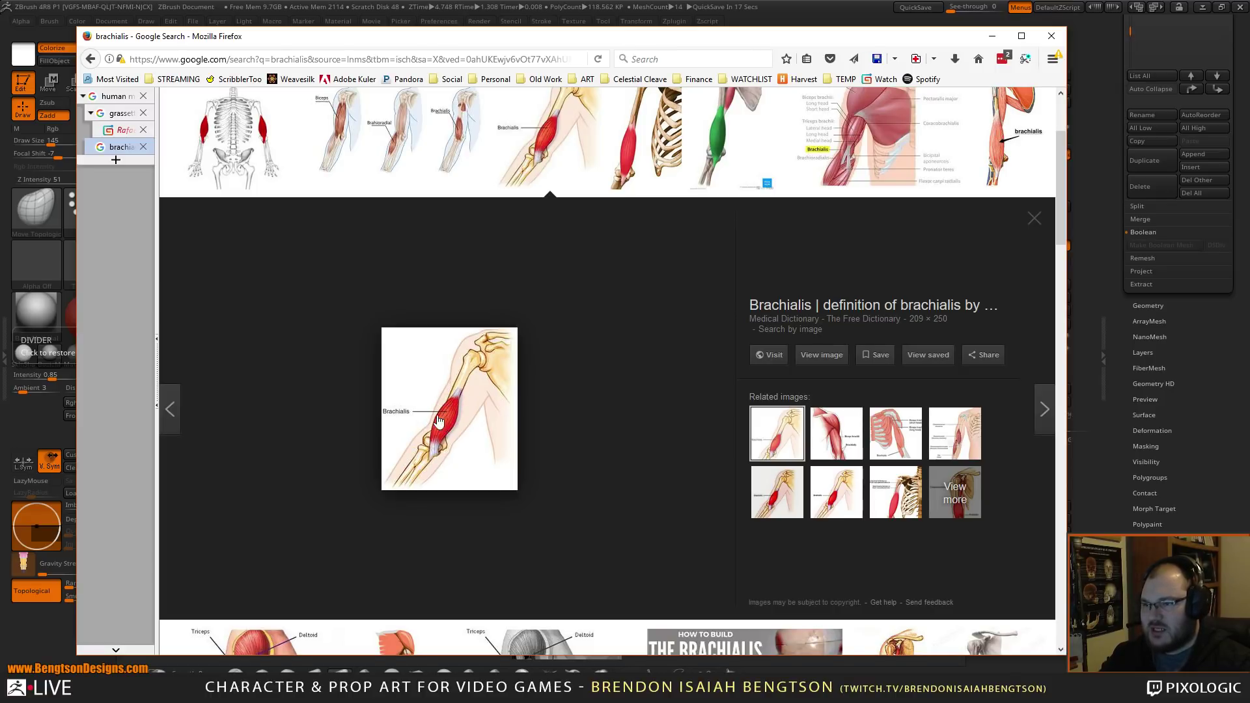
left_click(834, 451)
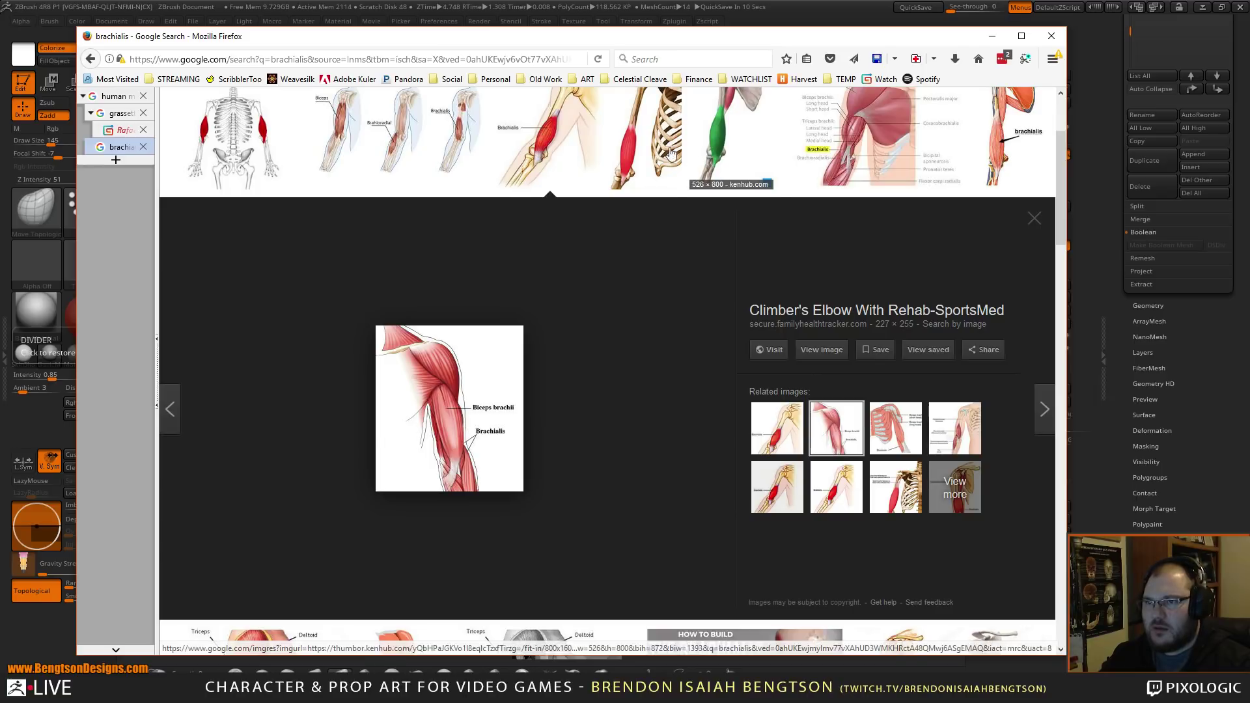
left_click(643, 178)
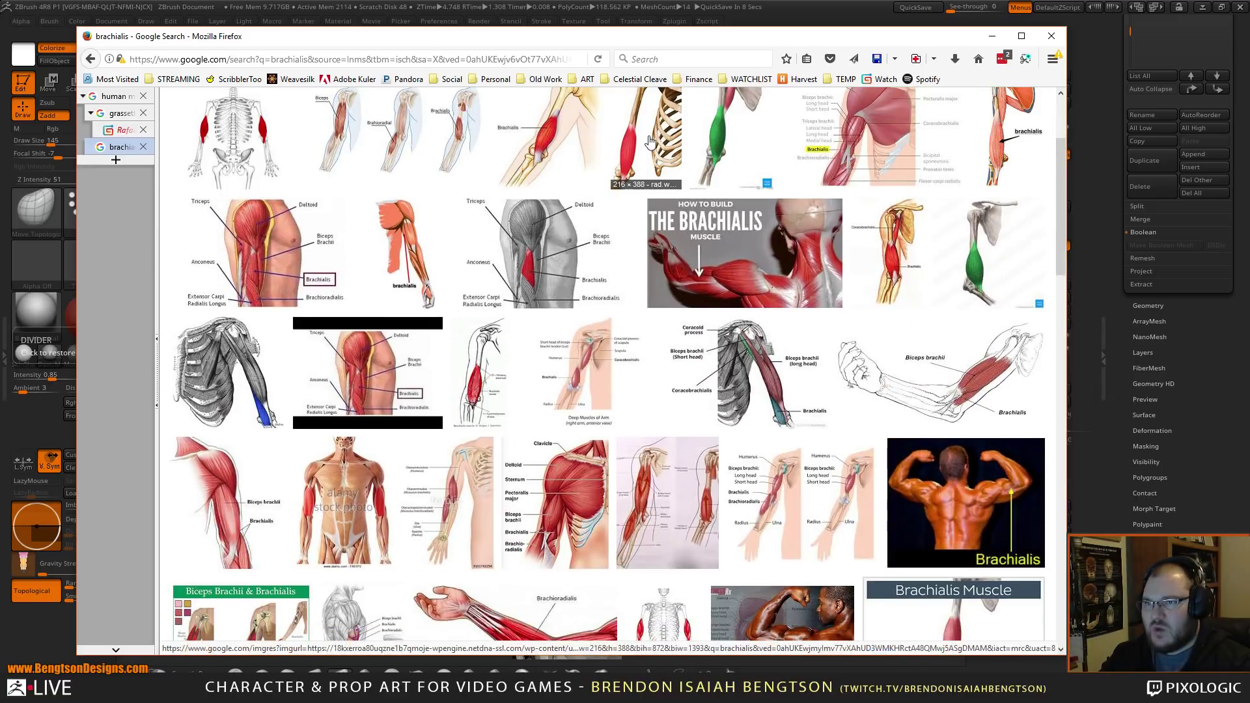
left_click(644, 179)
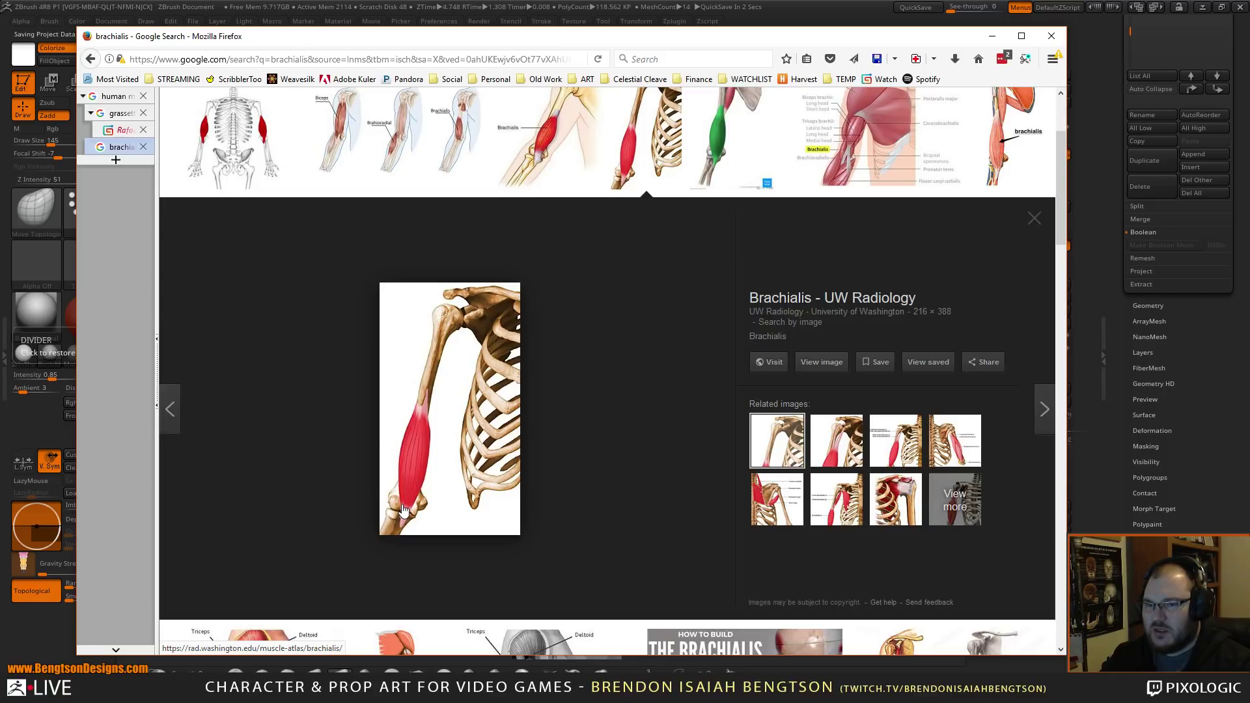
left_click(631, 147)
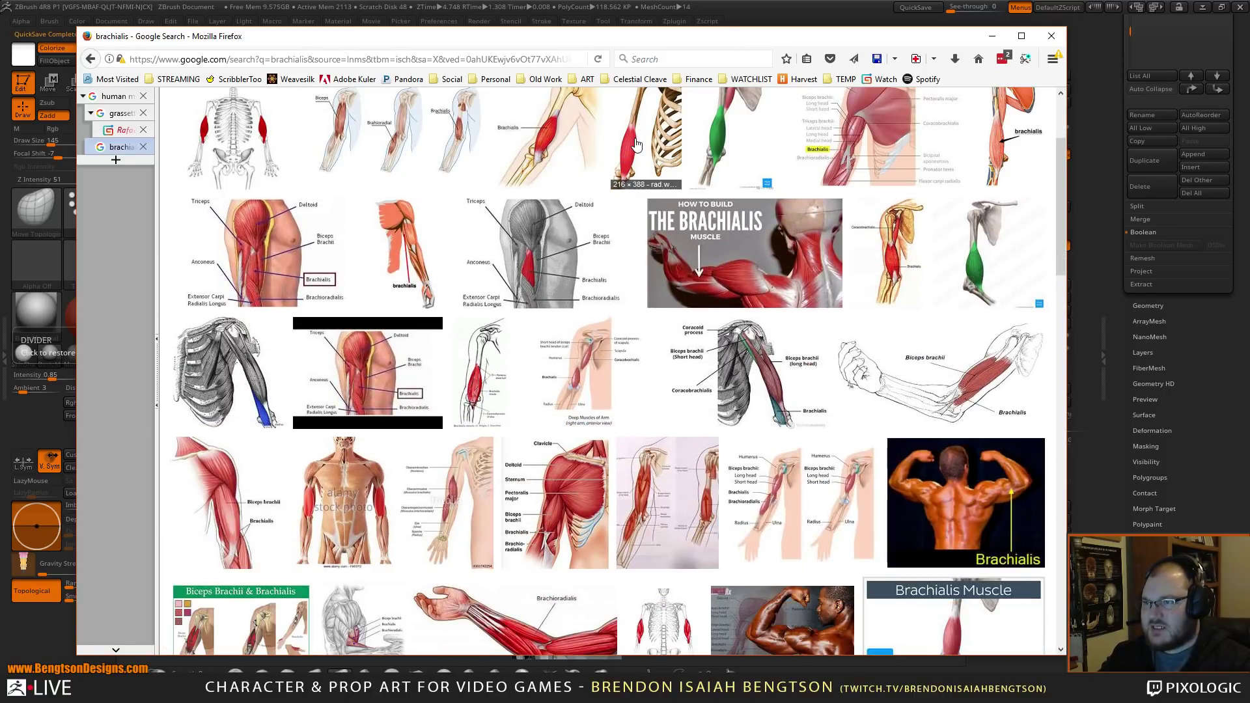
left_click(263, 265)
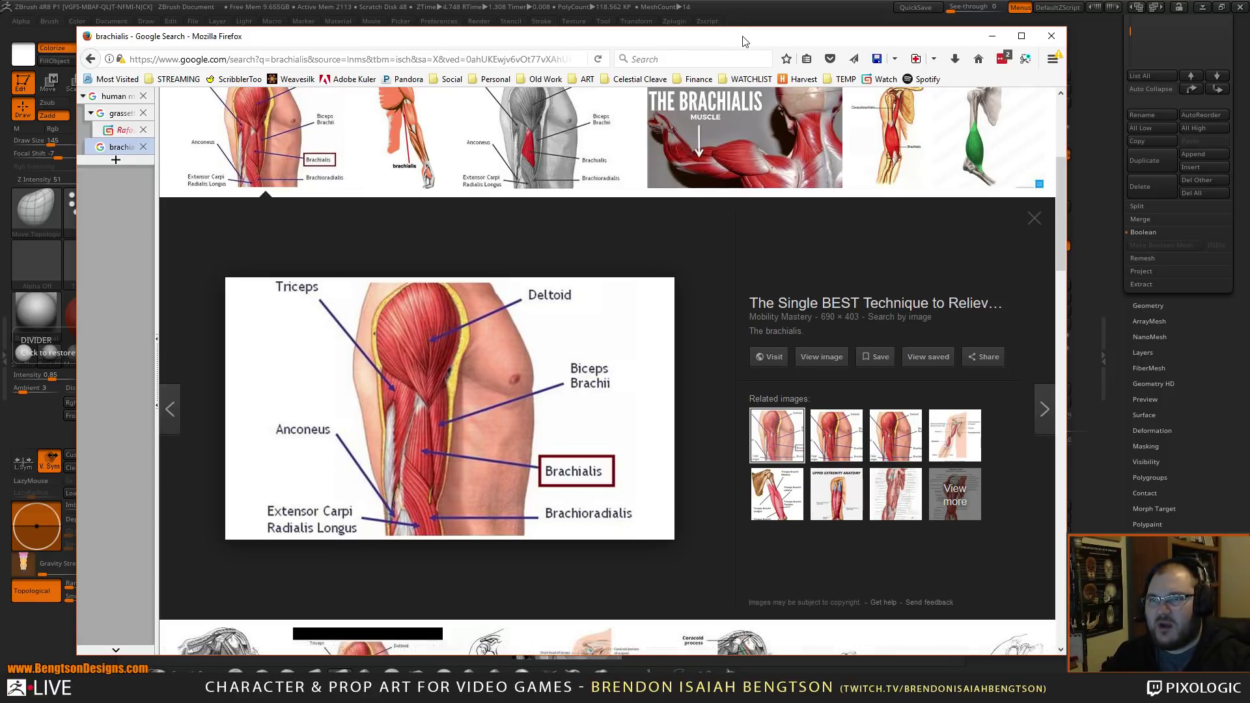
left_click(992, 36)
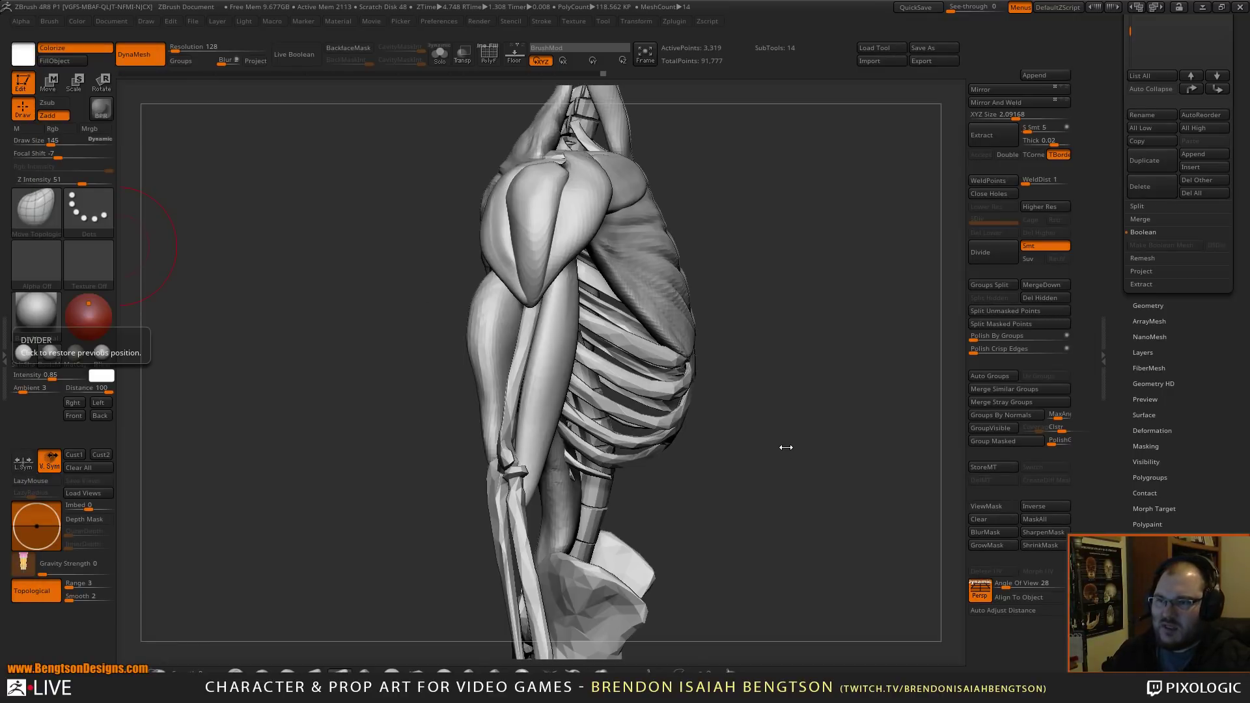
- Insert a Sphere 32 primitive on the lower humerus of the skeleton and split it into its own subtool with DynaMesh enabled
left_click(511, 391, "alt")
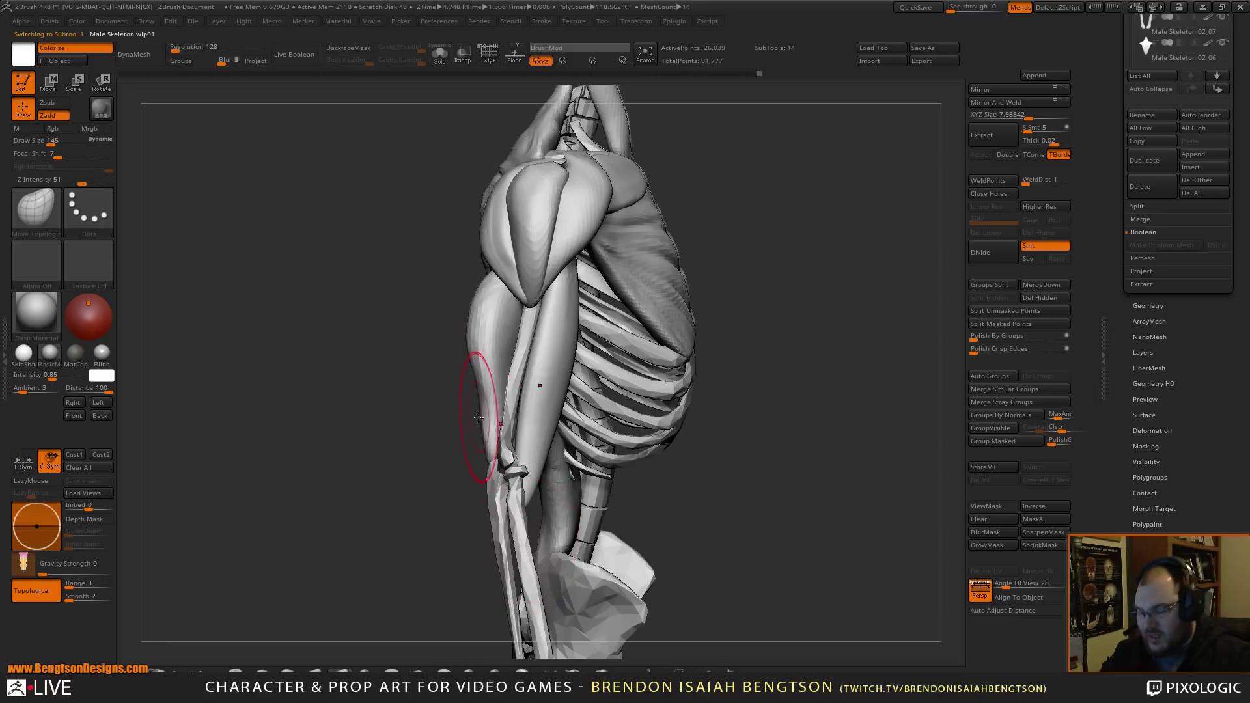
key("b")
key("i")
left_click(137, 537)
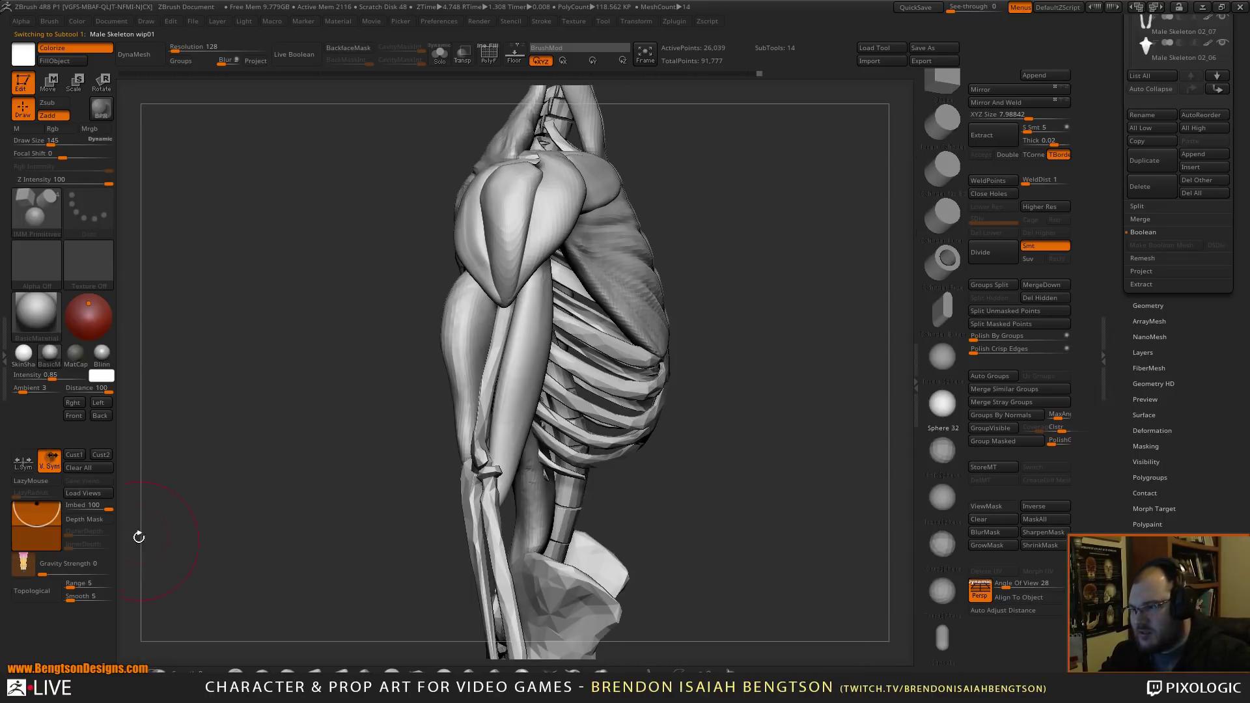
left_click_drag(480, 393, 500, 425)
left_click(996, 311)
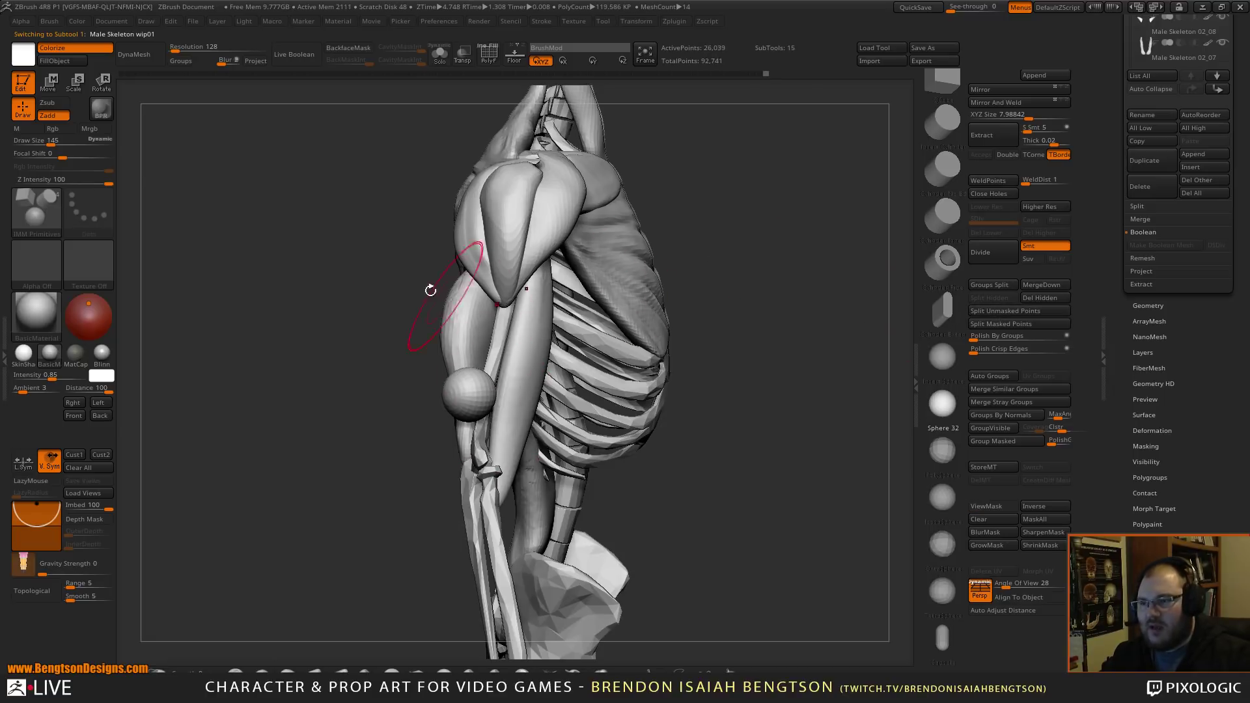
left_click(459, 394, "alt")
left_click(150, 60)
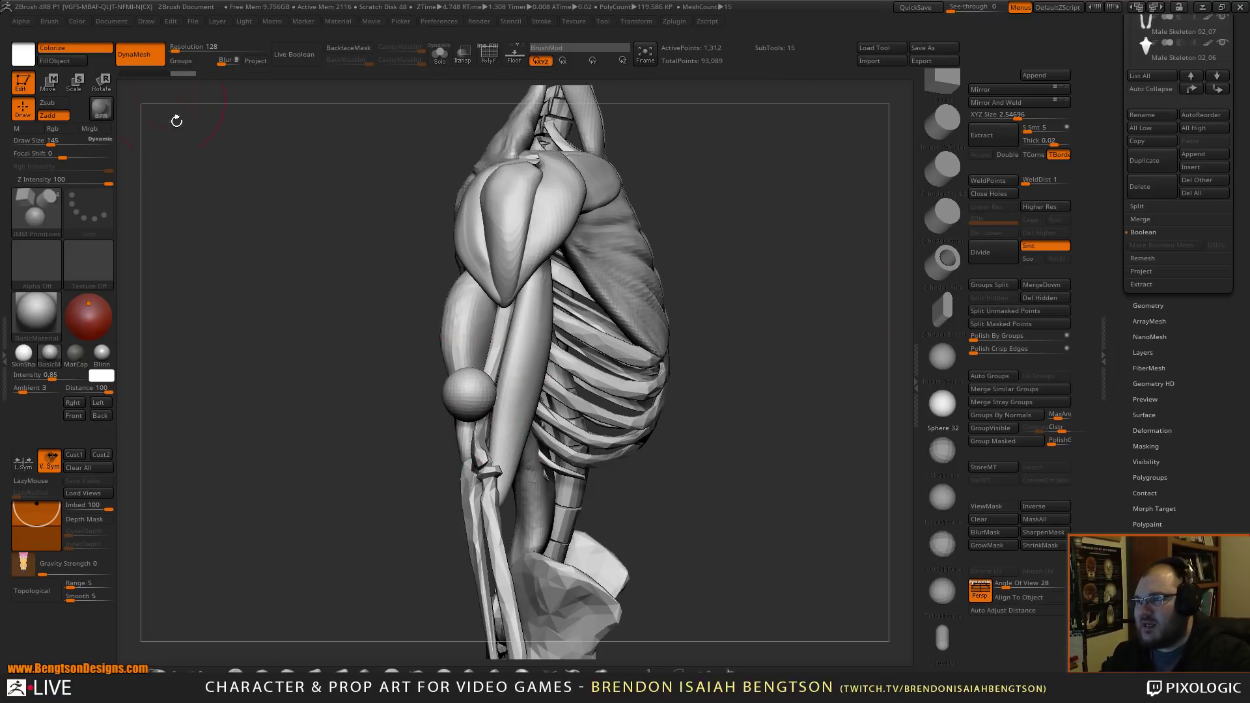
- Stretch the sphere into an elongated brachialis between the deltoid tip and the elbow with Move Topological at draw size 162
key("b")
key("m")
key("t")
key("space")
left_click_drag(470, 368, 469, 368)
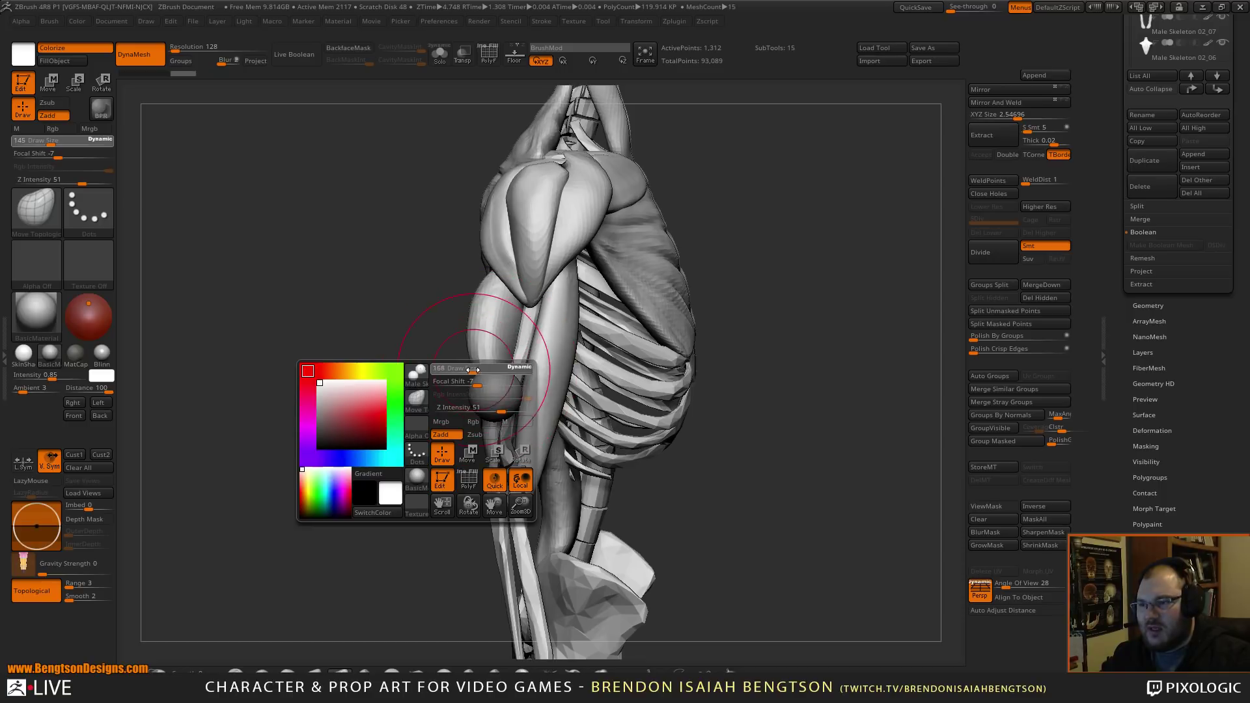
left_click_drag(498, 431, 516, 349)
left_click_drag(506, 458, 520, 456)
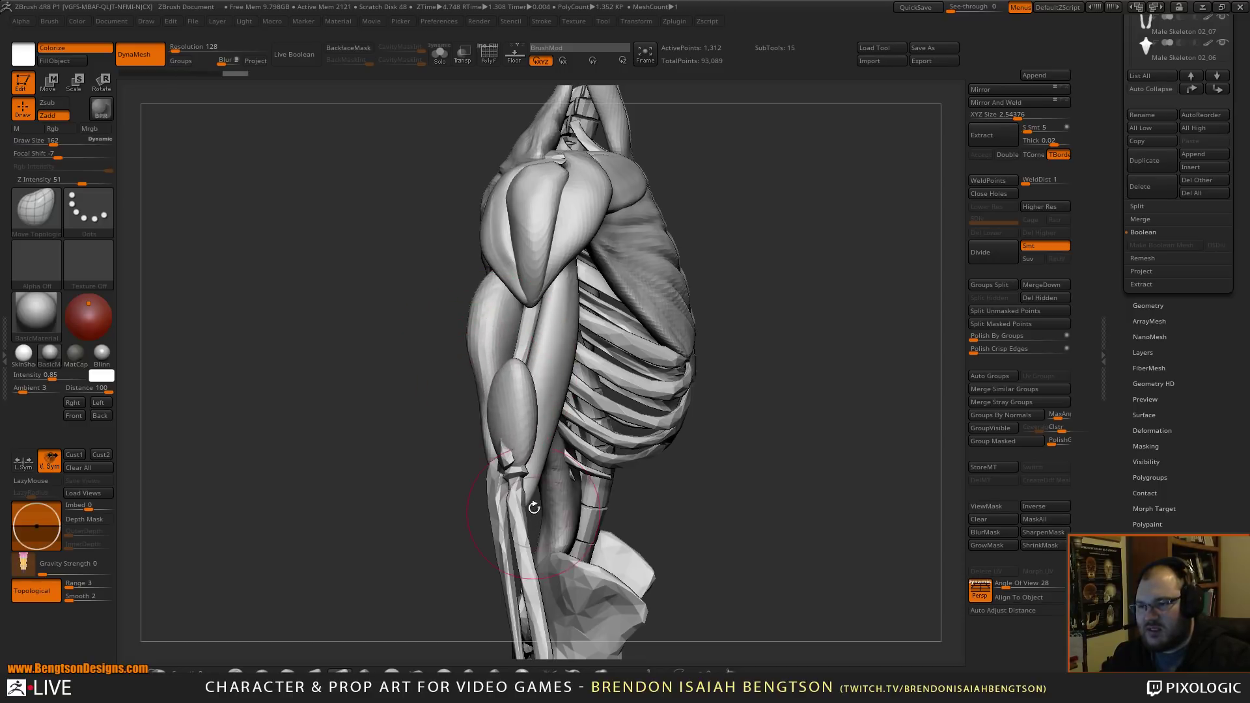
left_click_drag(502, 404, 517, 420)
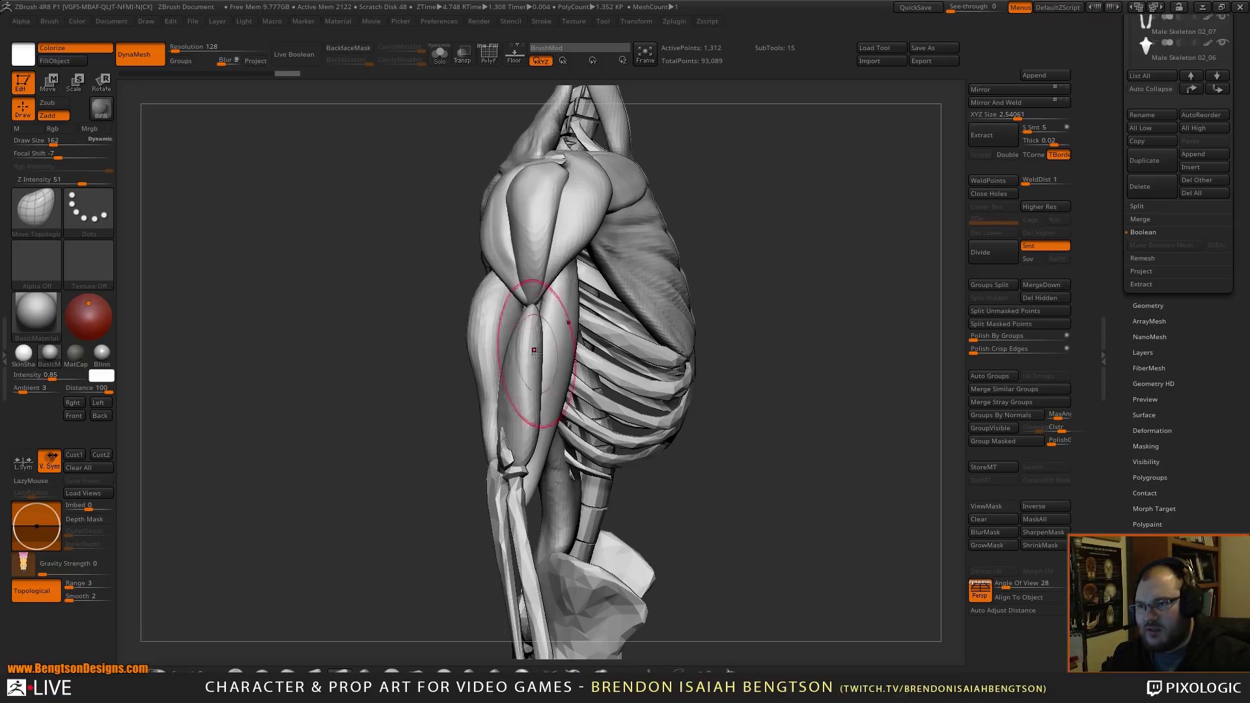
- Refine the upper end and rear edge of the brachialis between the triceps and biceps from the side and back
right_click_drag(532, 307, 519, 309)
left_click_drag(518, 309, 532, 305)
mouse_move(501, 347)
left_mouse_down()
mouse_move(505, 371)
mouse_move(521, 339)
left_mouse_up()
right_click_drag(455, 304, 491, 311)
mouse_move(491, 311)
left_mouse_down()
mouse_move(519, 253)
mouse_move(518, 316)
mouse_move(514, 286)
mouse_move(502, 286)
mouse_move(505, 319)
left_mouse_up()
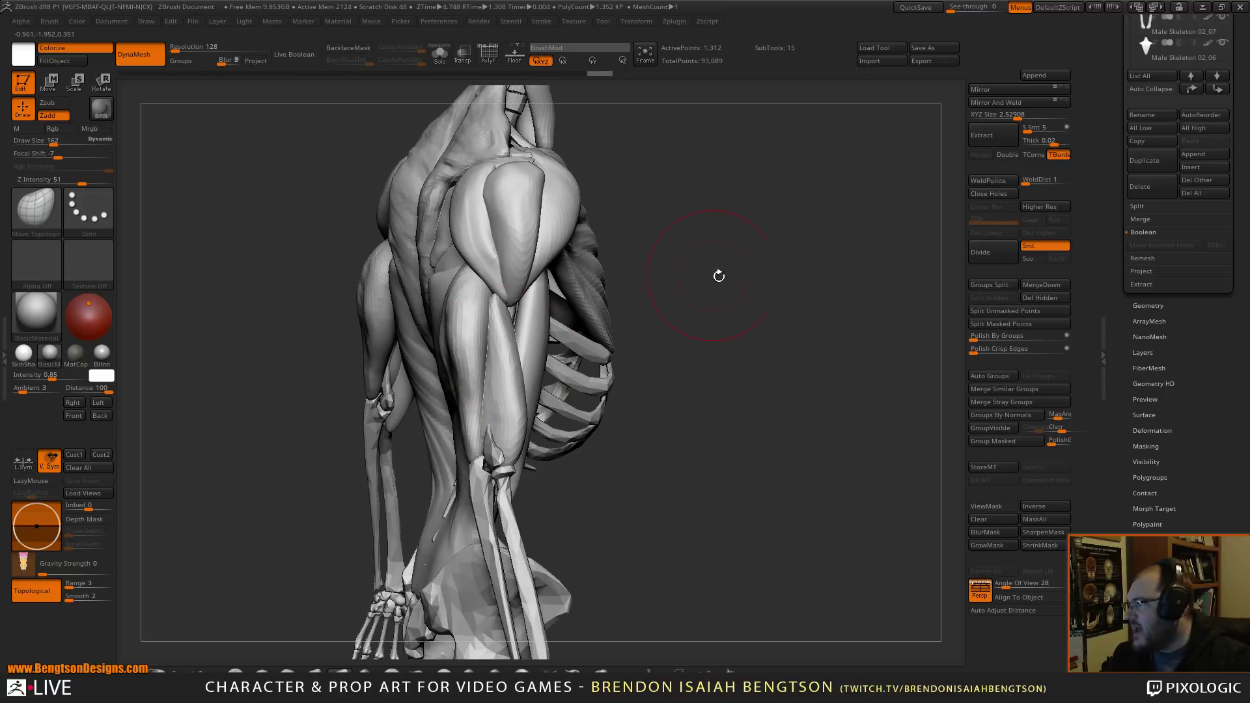
- Compare the brachialis with the labelled side-view arm diagram in Firefox, return to ZBrush and inspect it from the side
right_click_drag(717, 273, 754, 217)
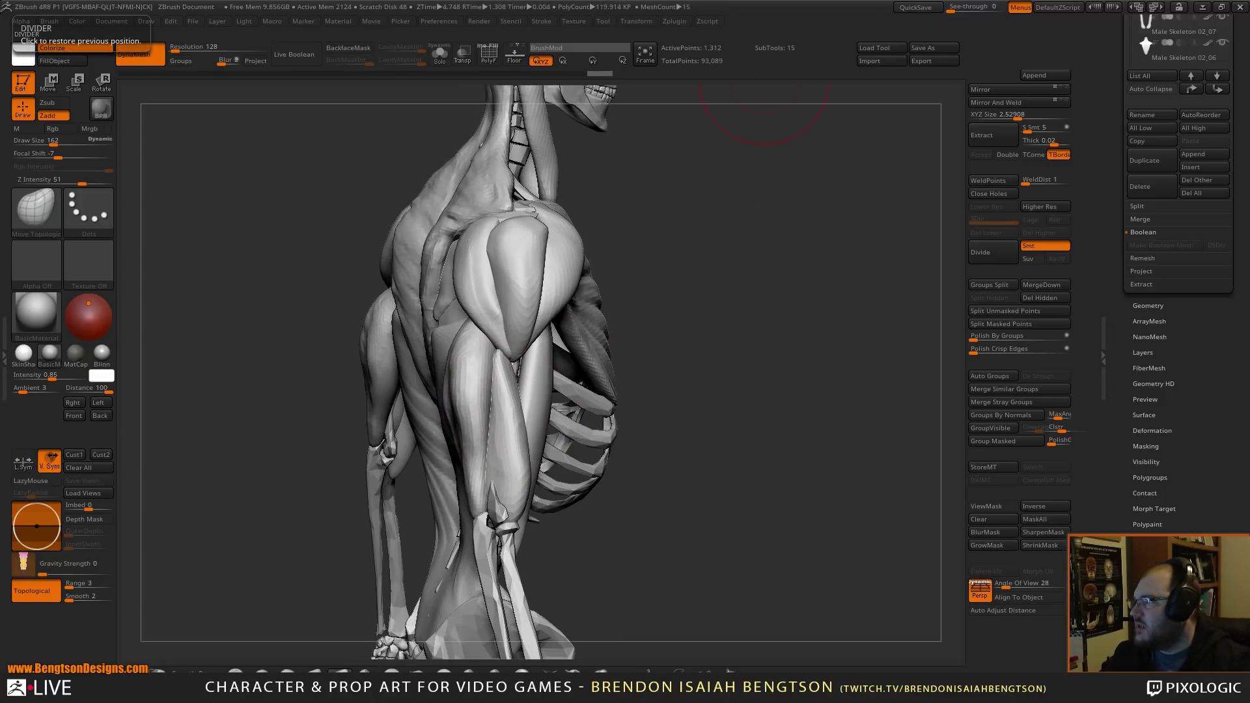
key("alt+Tab")
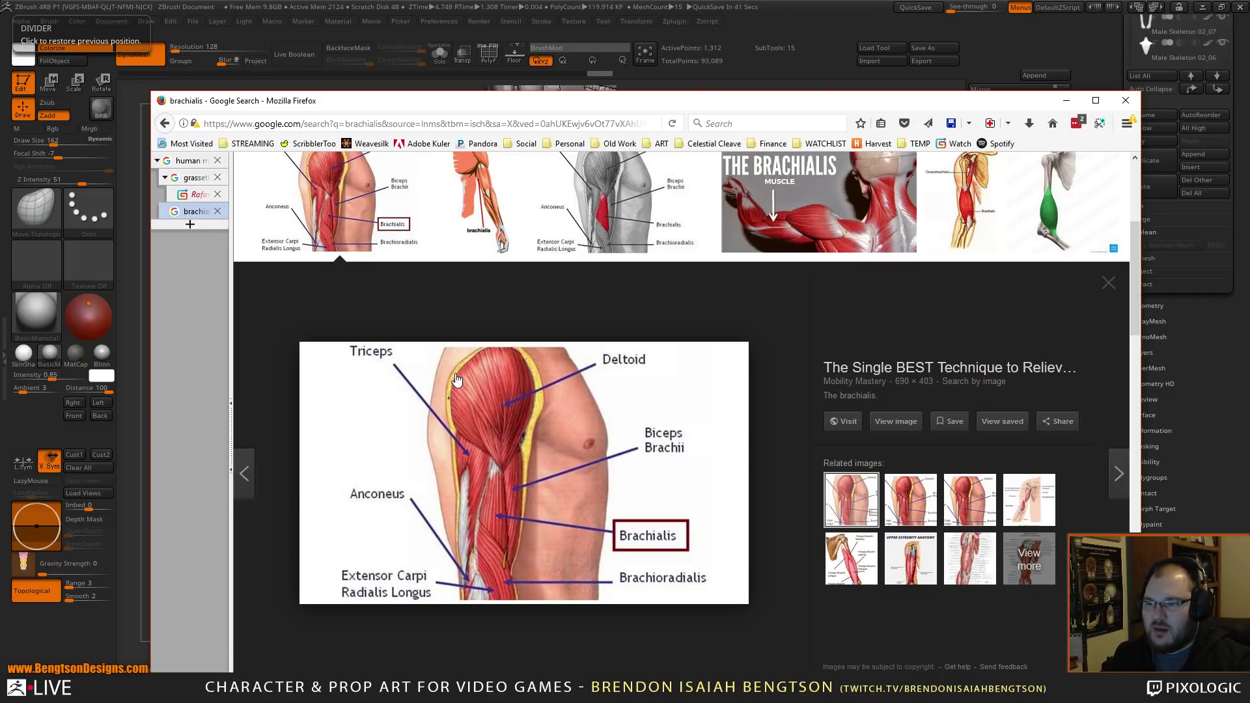
left_click_drag(683, 106, 0, 62)
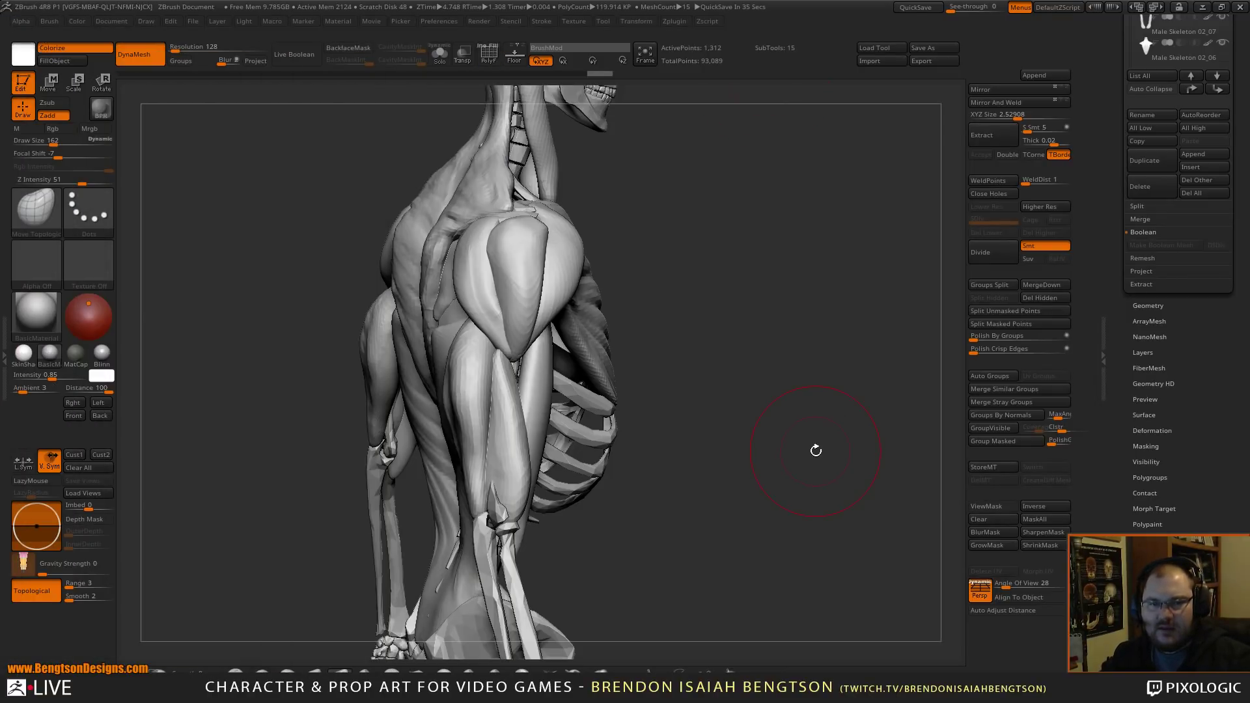
left_click_drag(802, 404, 749, 414)
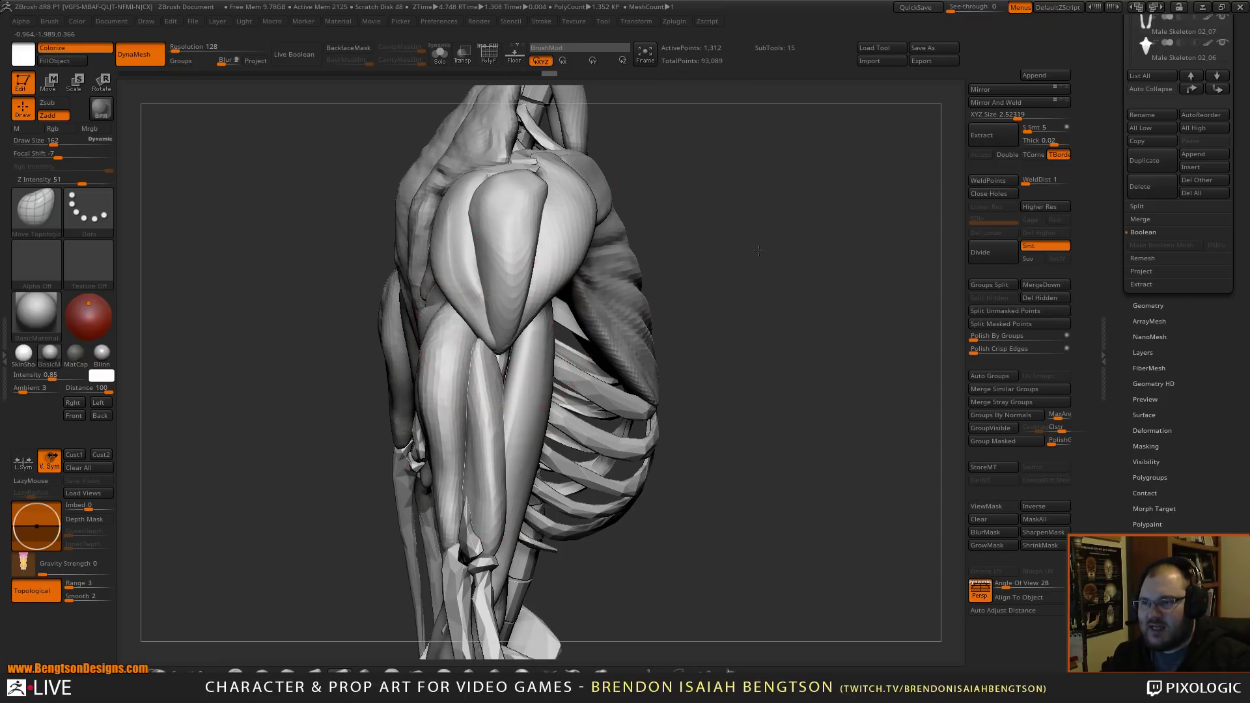
- Select the middle deltoid subtool and reshape its lower part with the Move Topological brush
left_click_drag(706, 222, 687, 321, "alt")
left_click(498, 353, "alt")
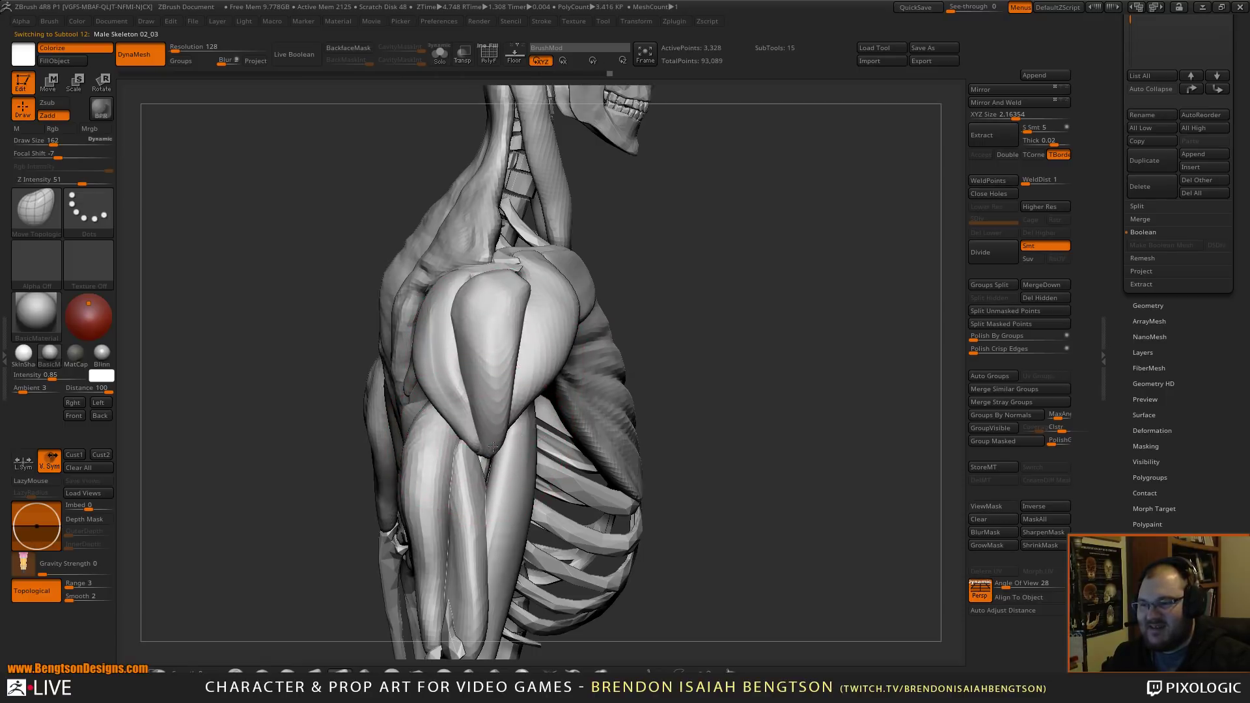
key("shift")
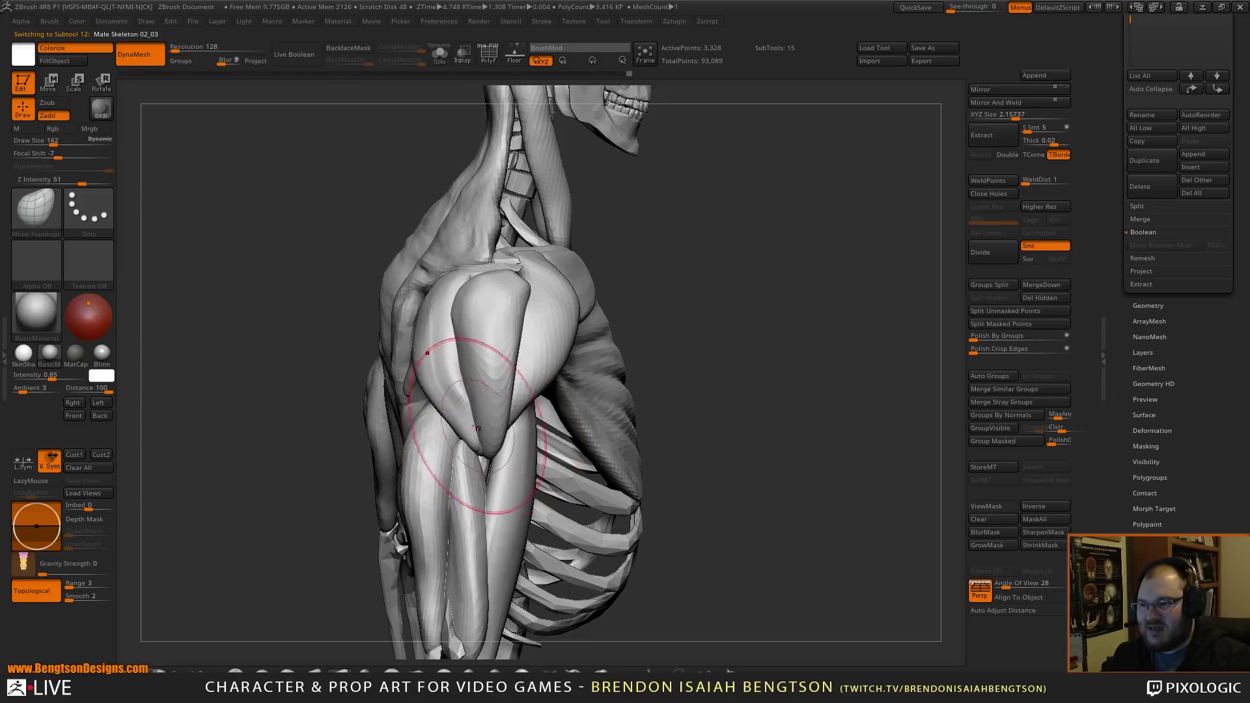
left_click_drag(433, 365, 473, 445)
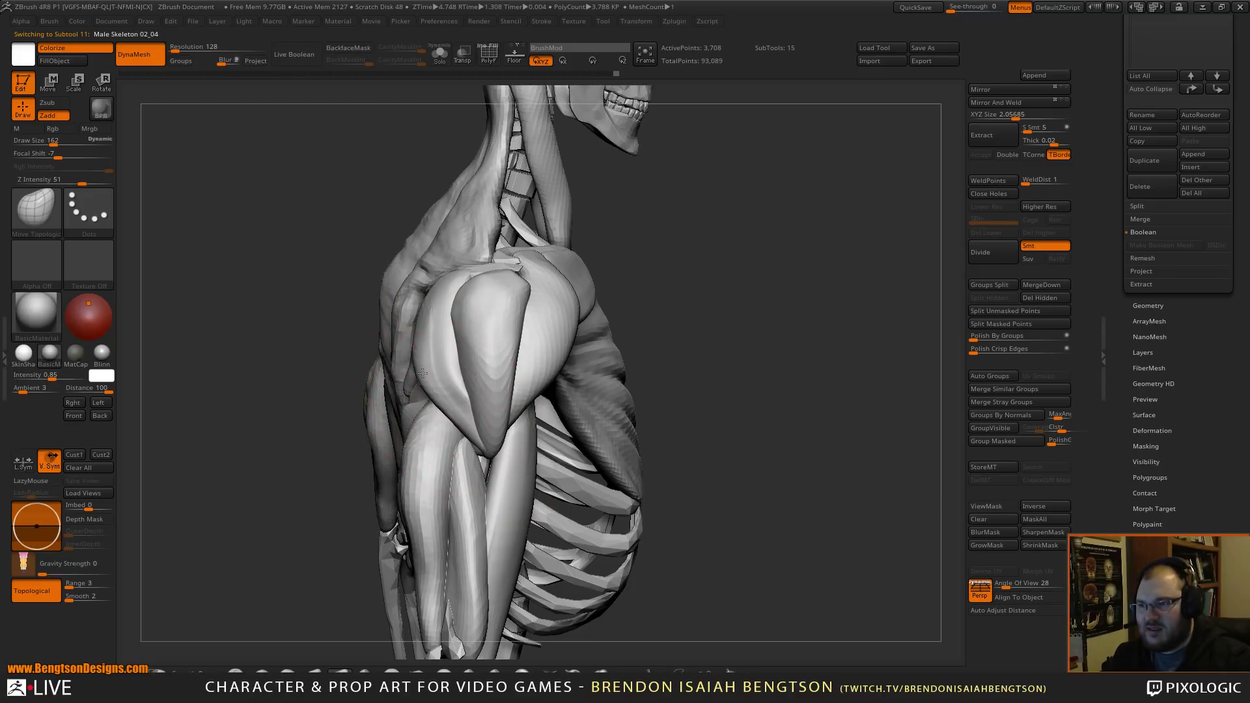
- Adjust the rear deltoid's outline with the Move Topological brush at draw size 97 and check it from the side
key("space")
left_click_drag(451, 396, 442, 396)
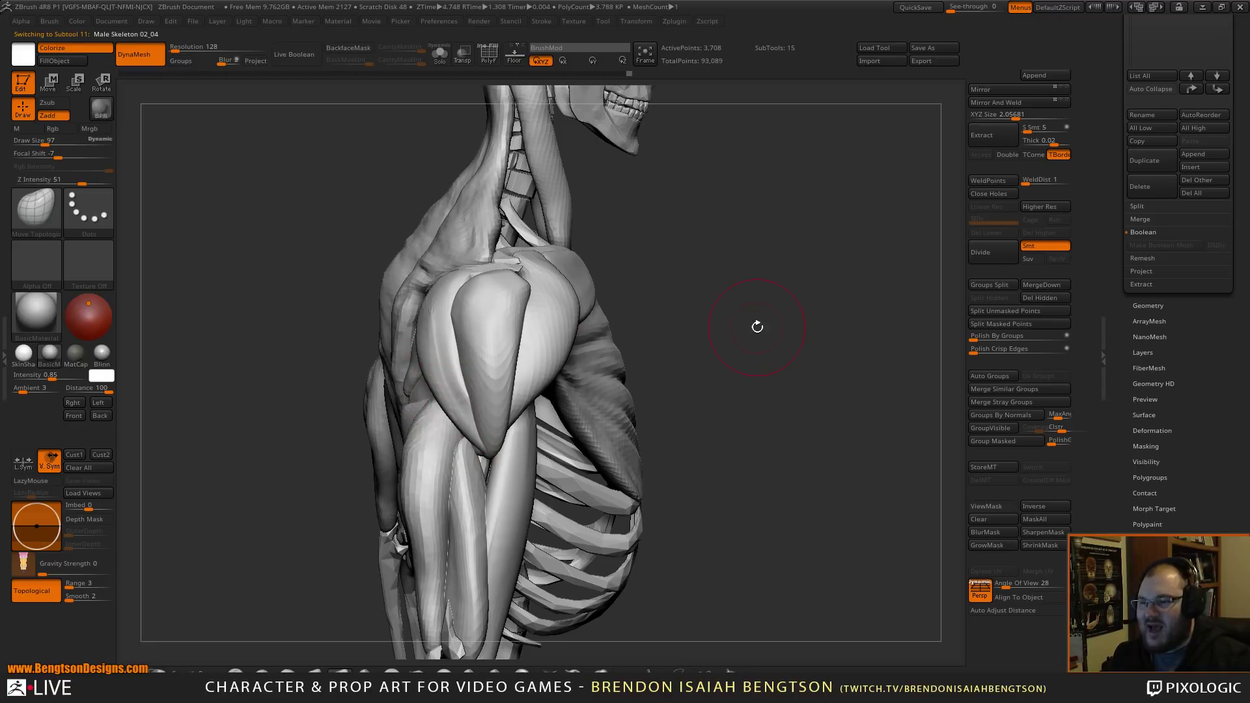
left_click_drag(757, 327, 500, 386)
mouse_move(806, 246)
left_mouse_down()
mouse_move(742, 238)
mouse_move(777, 201)
mouse_move(786, 235)
mouse_move(819, 214)
mouse_move(787, 203)
mouse_move(824, 250)
mouse_move(824, 272)
mouse_move(851, 258)
mouse_move(823, 255)
left_mouse_up()
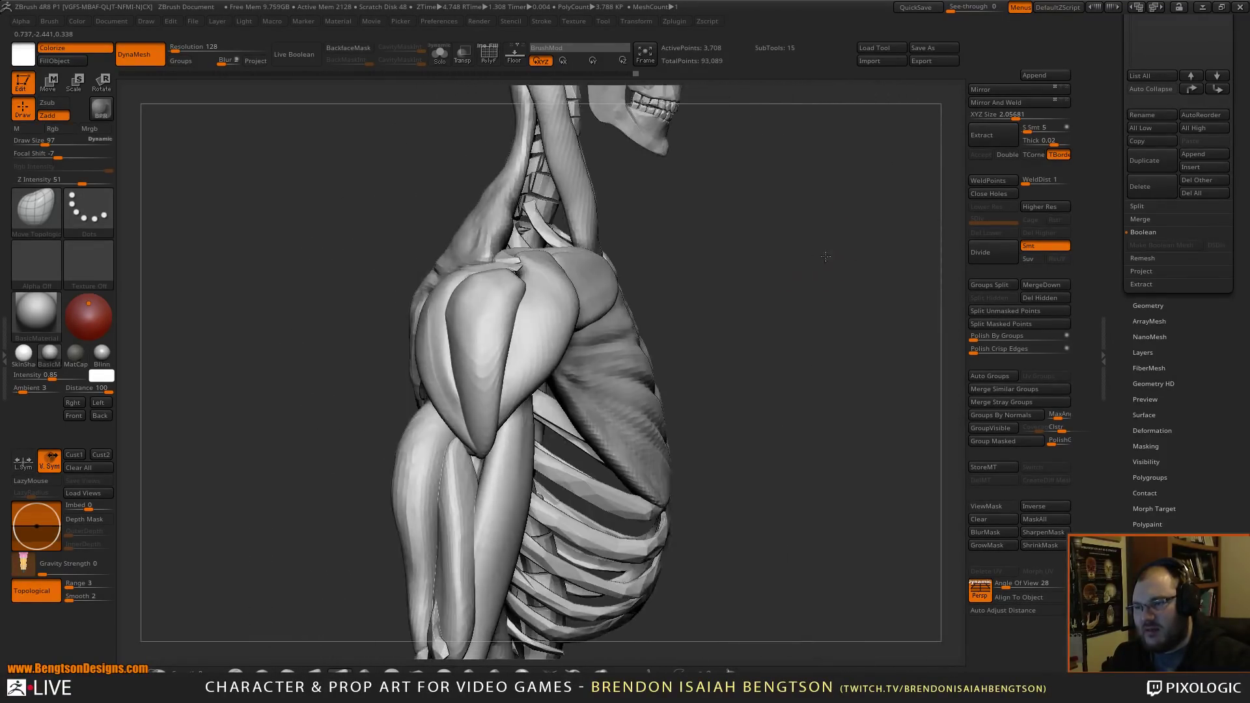
- Select the brachialis subtool and reshape its lower part above the elbow with the Move Topological brush
left_click(459, 514, "alt")
left_click_drag(752, 348, 770, 221, "alt")
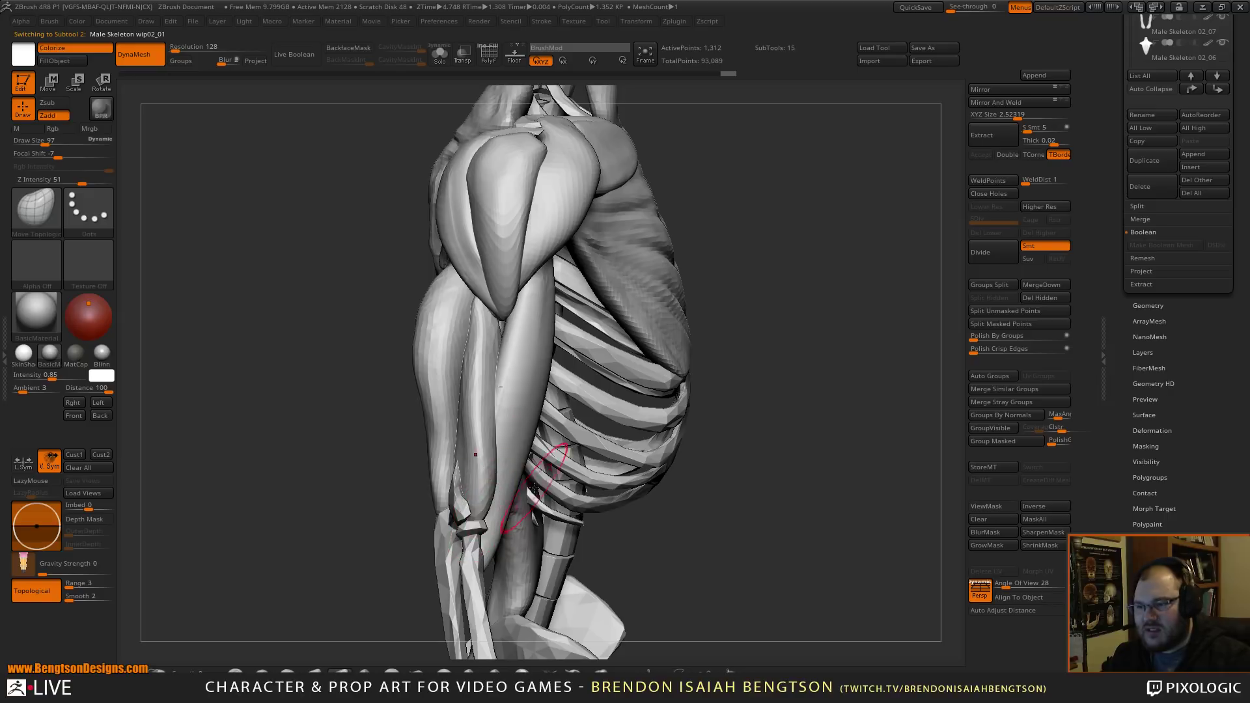
left_click_drag(755, 482, 628, 522)
mouse_move(548, 605)
left_mouse_down("alt")
mouse_move(546, 414)
mouse_move(464, 325)
left_mouse_up("alt")
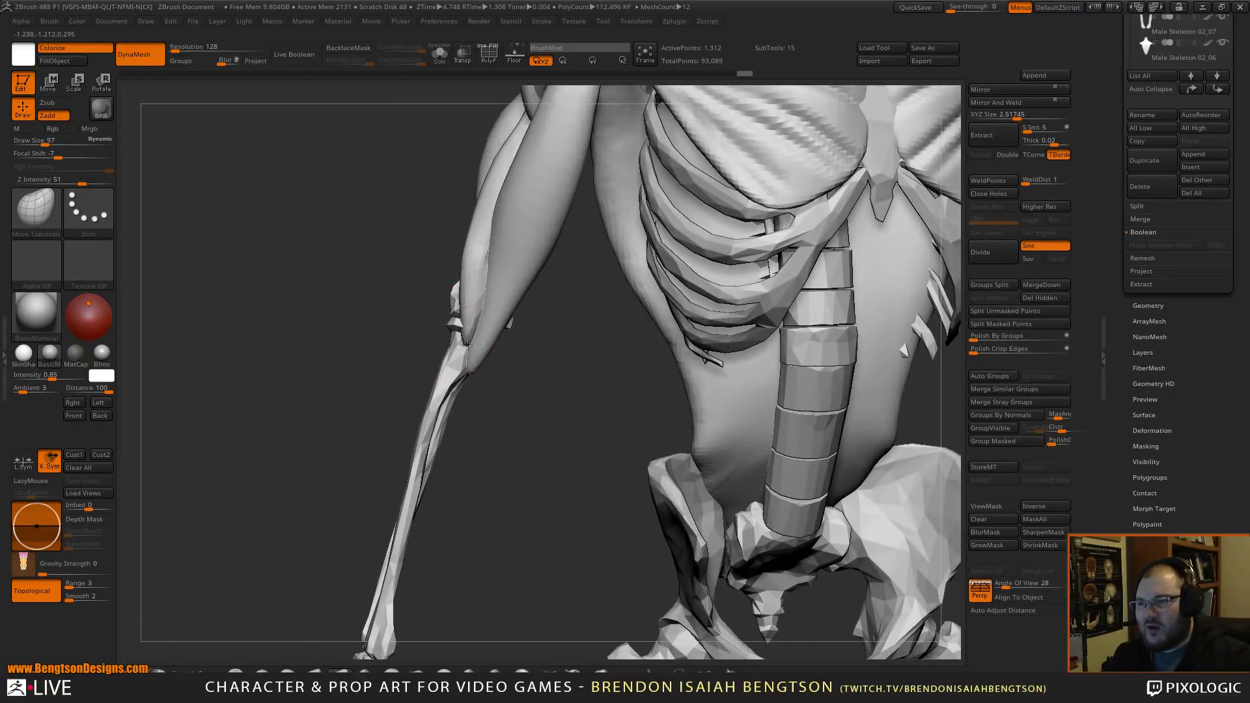
left_click_drag(510, 431, 528, 401)
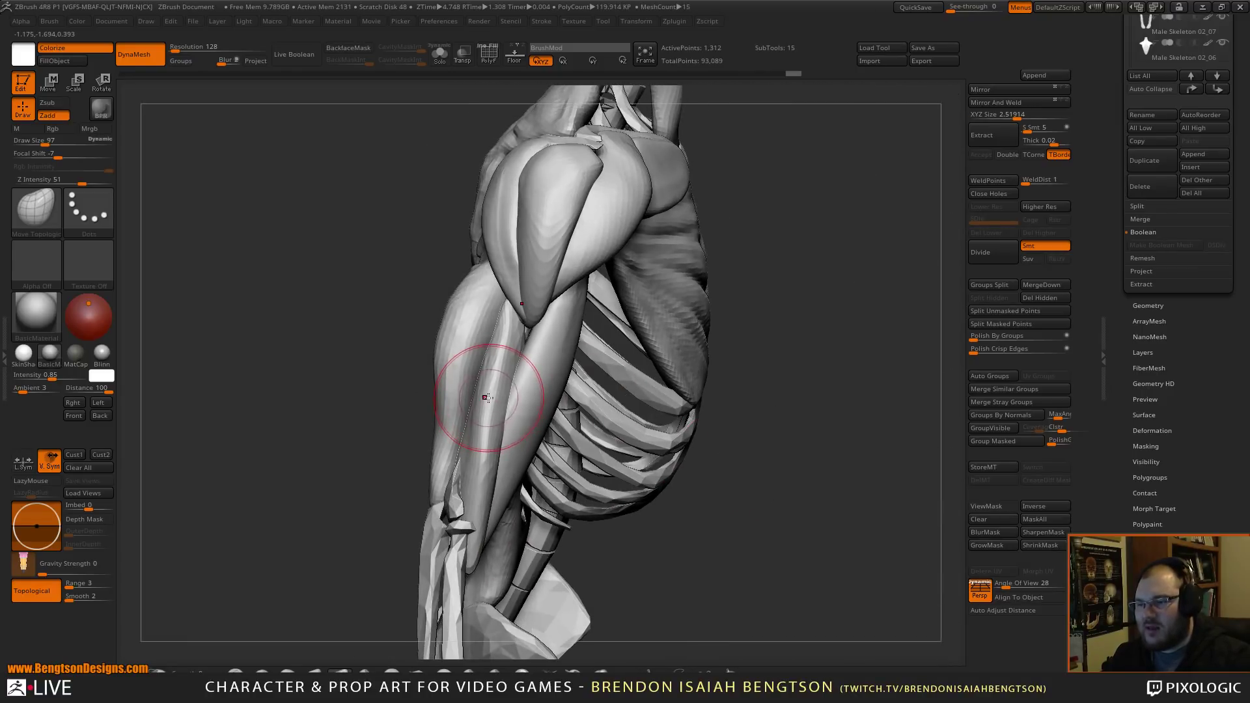
left_click_drag(772, 542, 841, 485, "alt")
left_click_drag(840, 485, 762, 478)
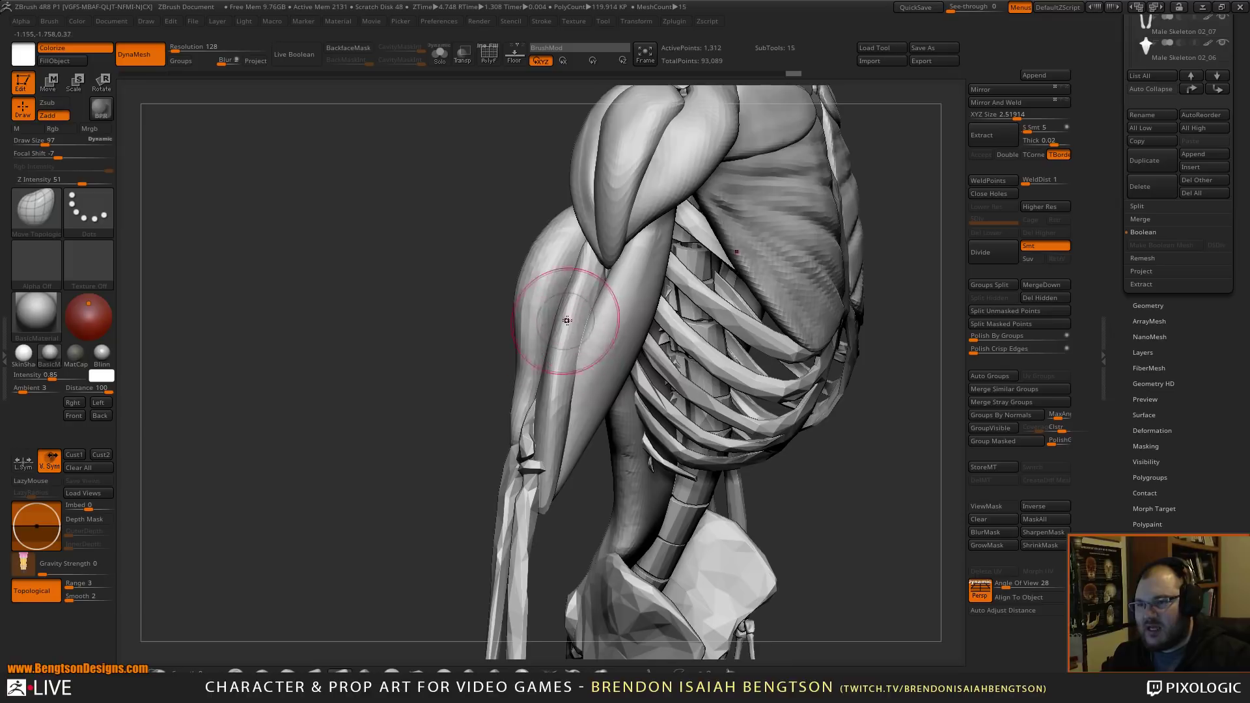
- Refine the brachialis's outer edge beside the biceps from the front and side at draw size 97
mouse_move(449, 392)
left_mouse_down()
mouse_move(432, 408)
mouse_move(465, 399)
left_mouse_up()
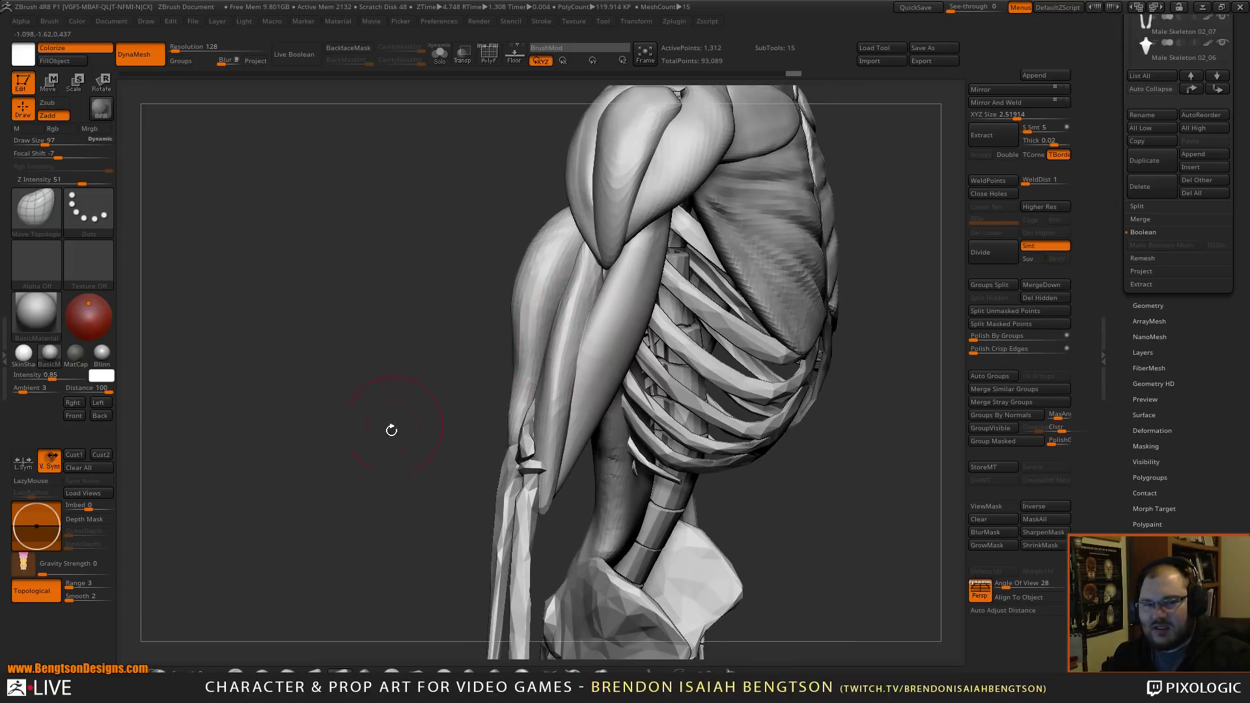
left_click_drag(392, 431, 502, 371)
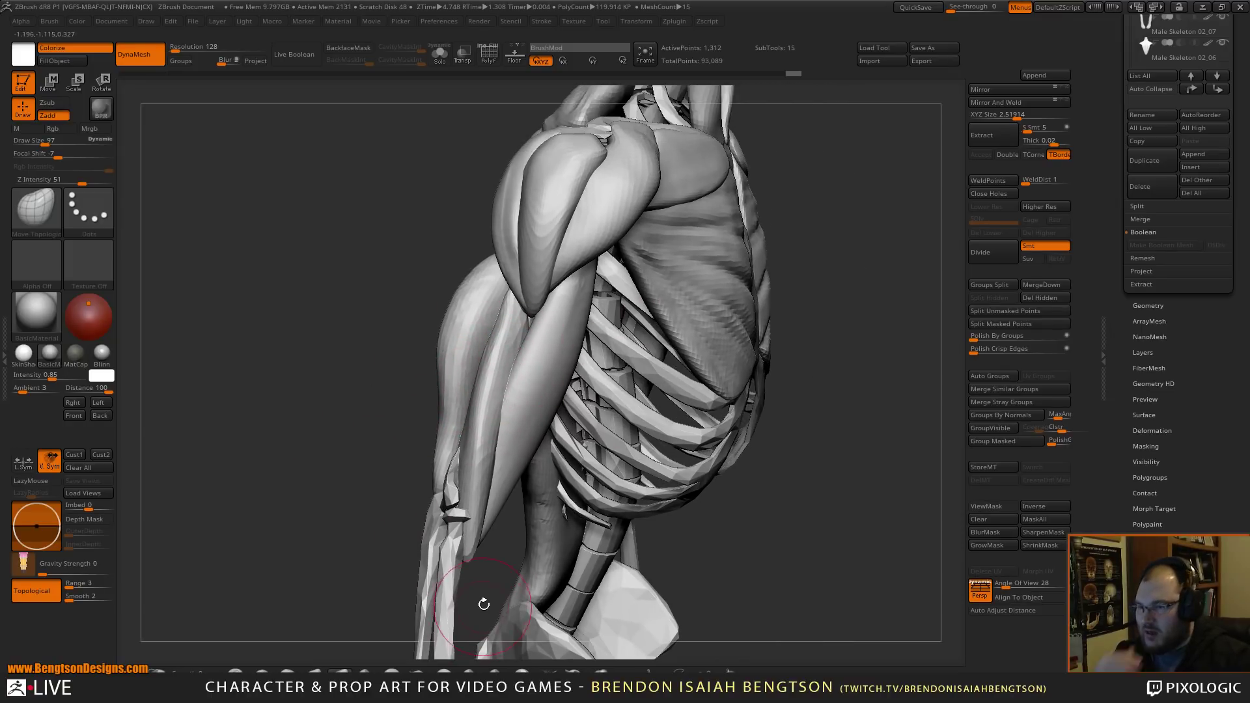
mouse_move(480, 603)
left_mouse_down()
mouse_move(839, 449)
mouse_move(775, 443)
left_mouse_up()
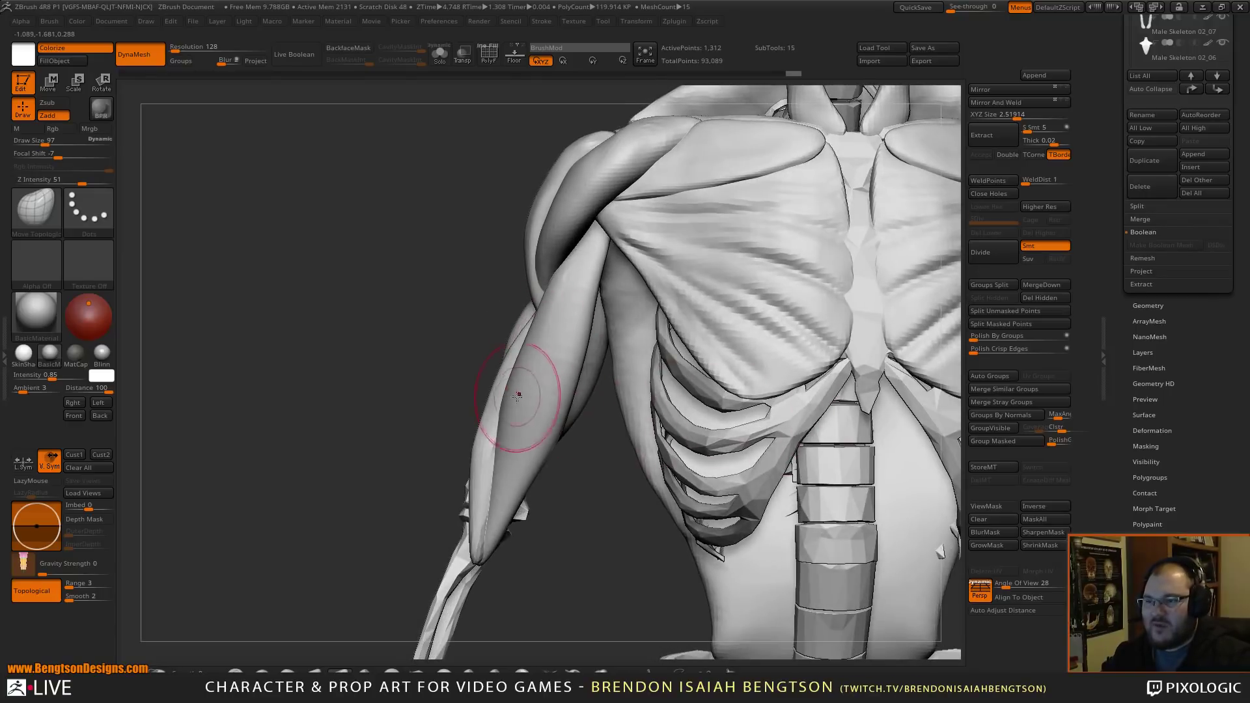
left_click_drag(560, 515, 492, 412)
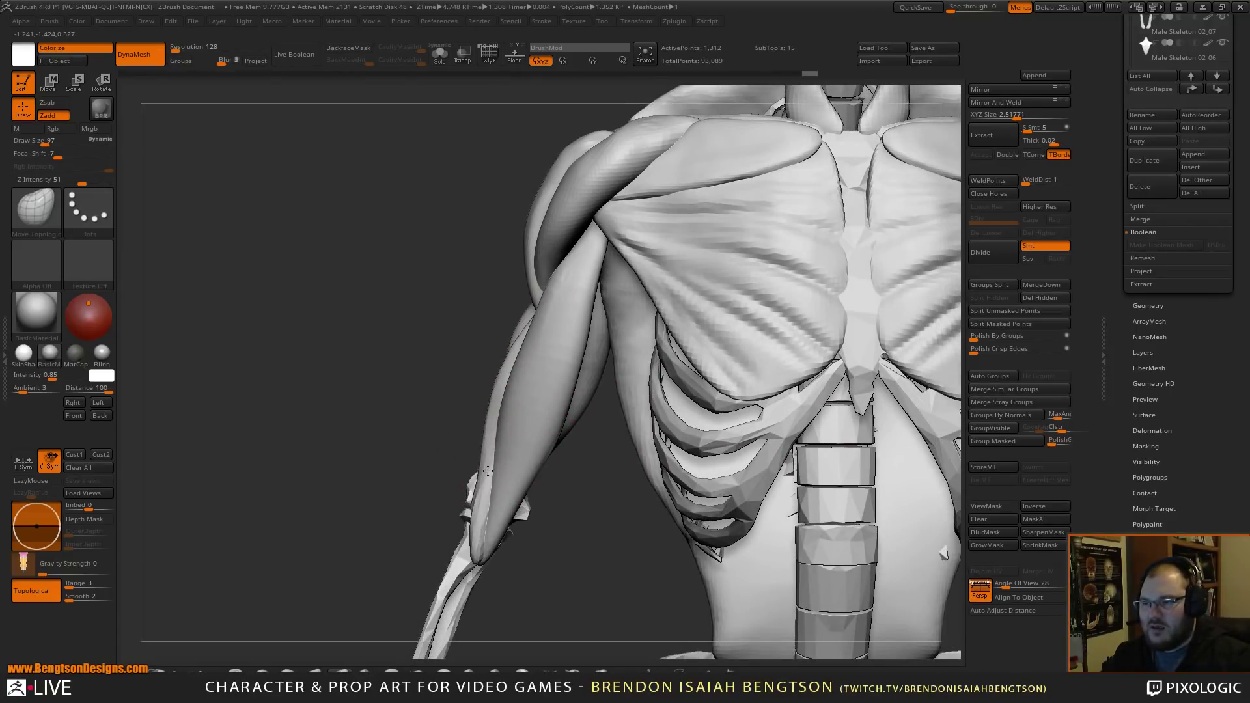
left_click_drag(488, 470, 497, 386)
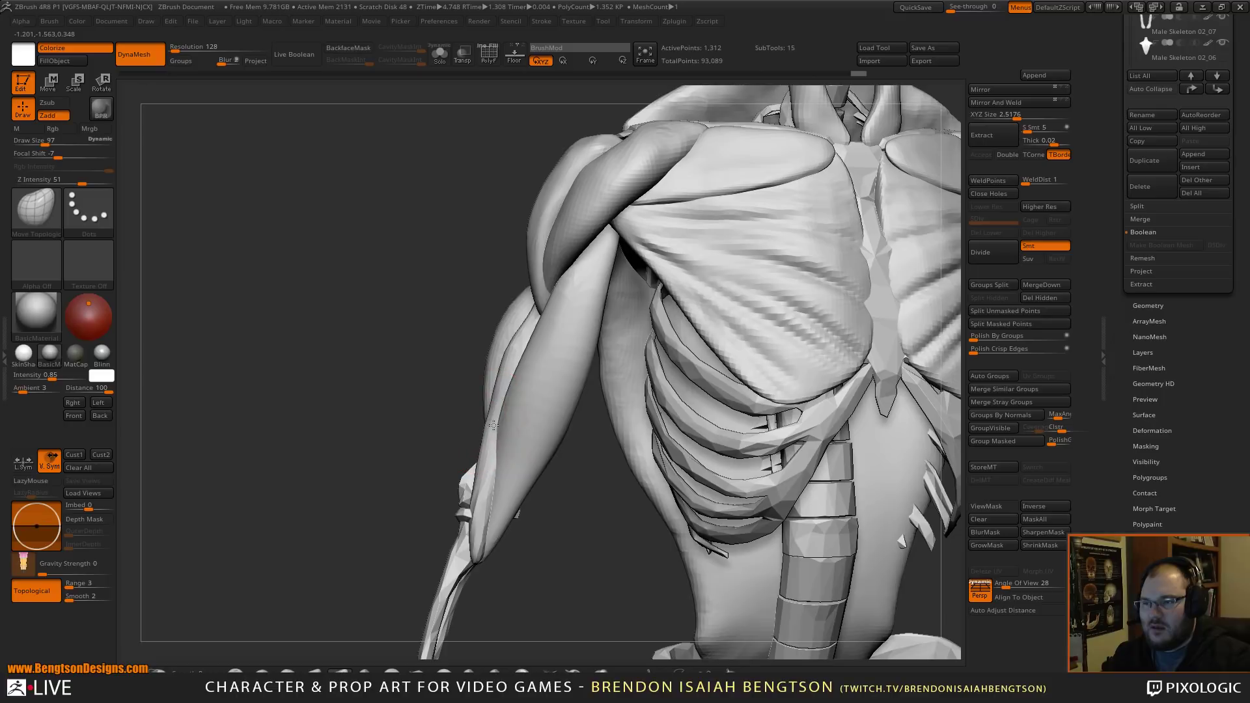
left_click_drag(506, 350, 479, 506)
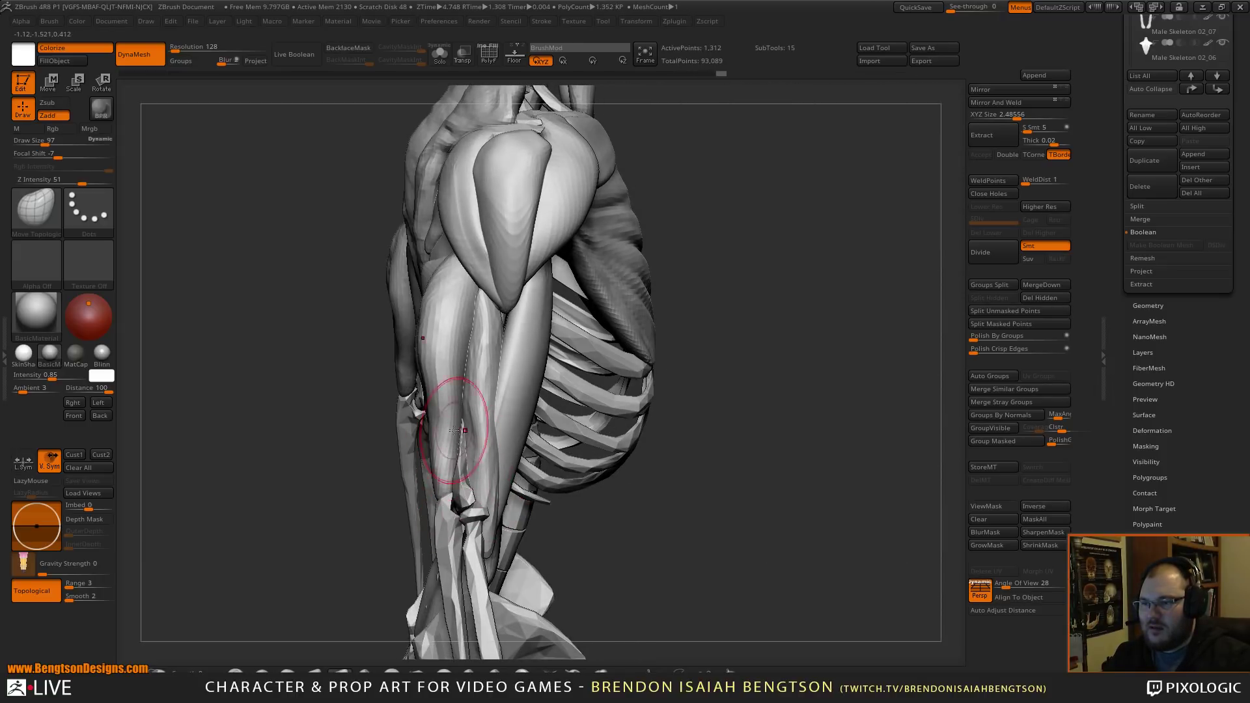
- Select the biceps subtool, set the draw size to 140 and reshape its lower outer edge alongside the brachialis
left_click(519, 418, "alt")
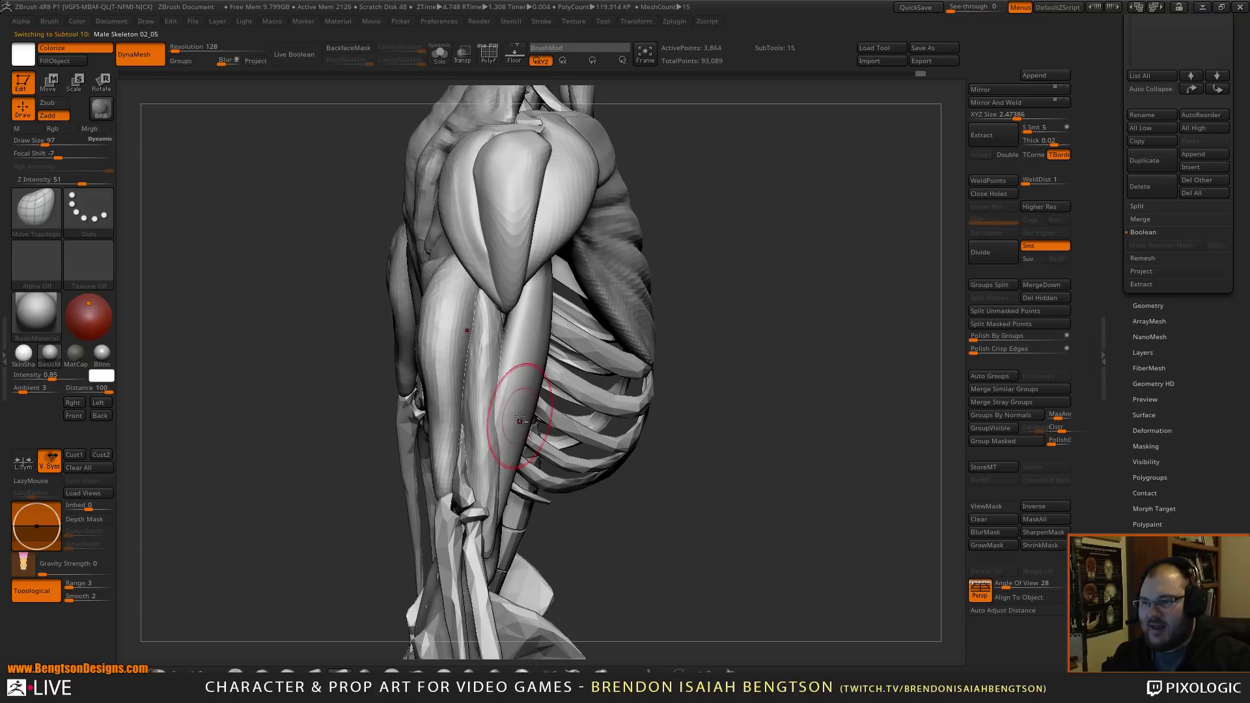
left_click_drag(659, 503, 634, 440, "alt")
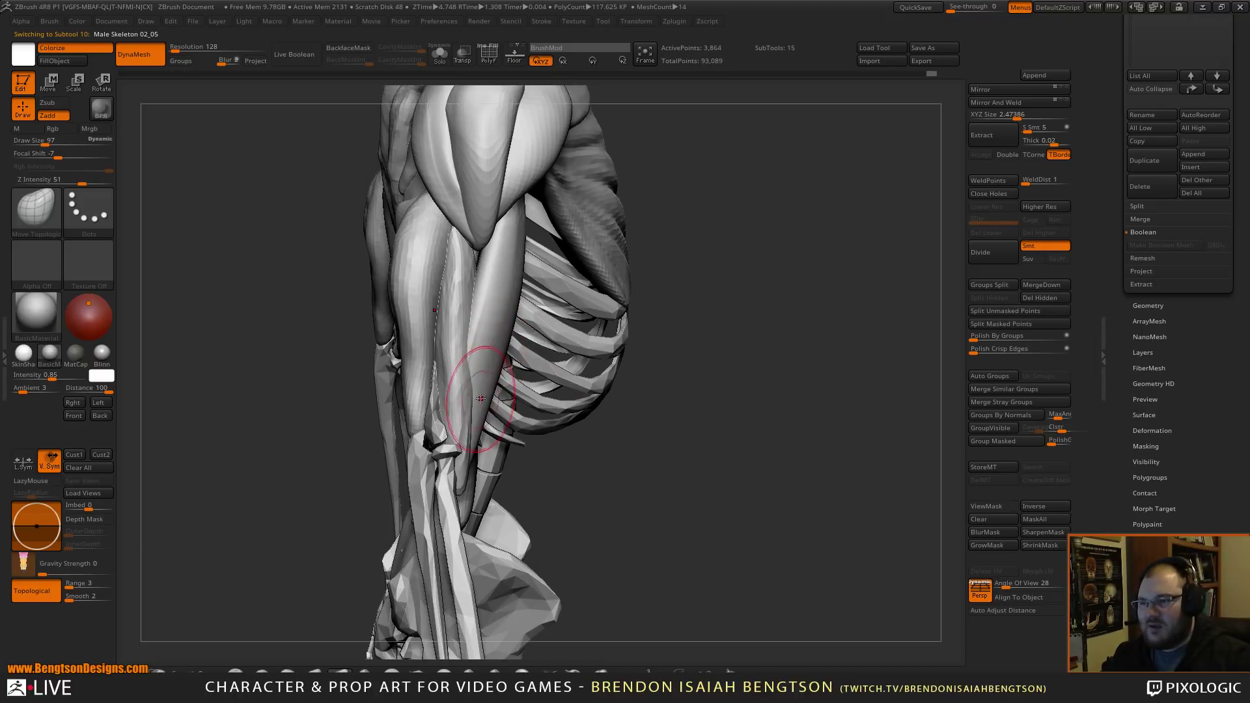
key("space")
left_click_drag(483, 389, 473, 375)
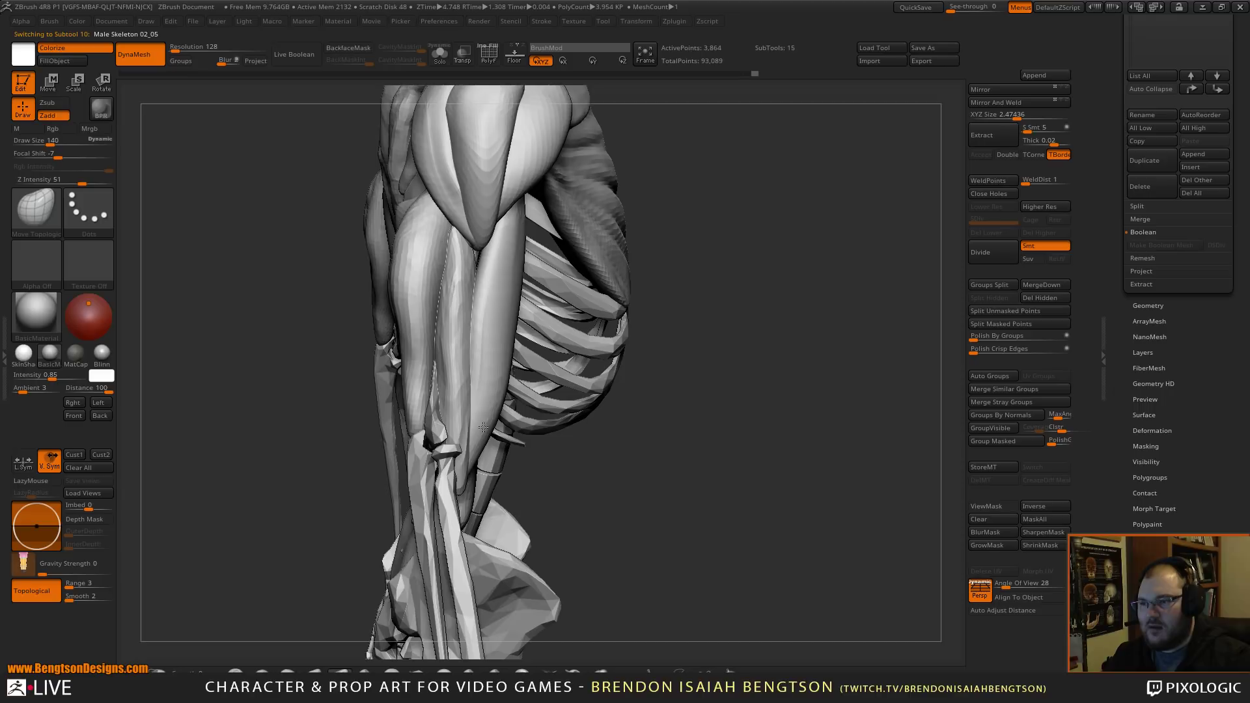
left_click_drag(483, 427, 469, 404)
left_click_drag(664, 472, 483, 445)
mouse_move(546, 253)
left_mouse_down()
mouse_move(605, 484)
mouse_move(476, 309)
left_mouse_up()
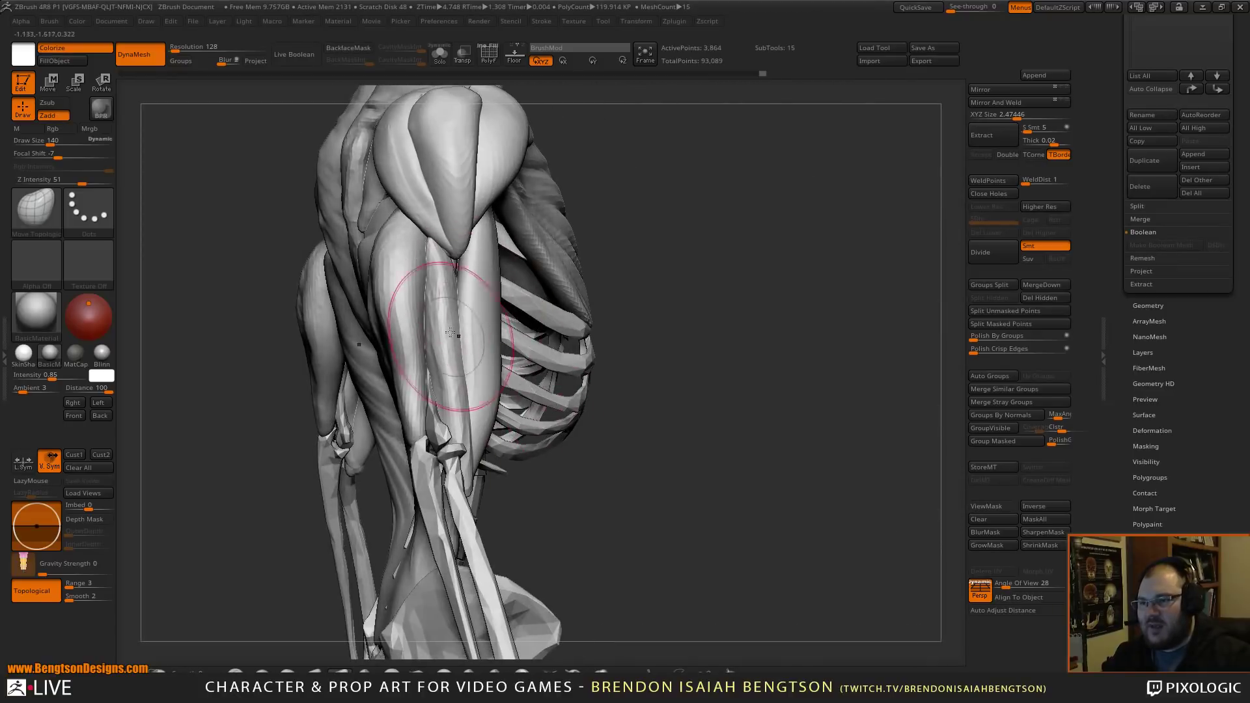
left_click_drag(570, 490, 472, 384)
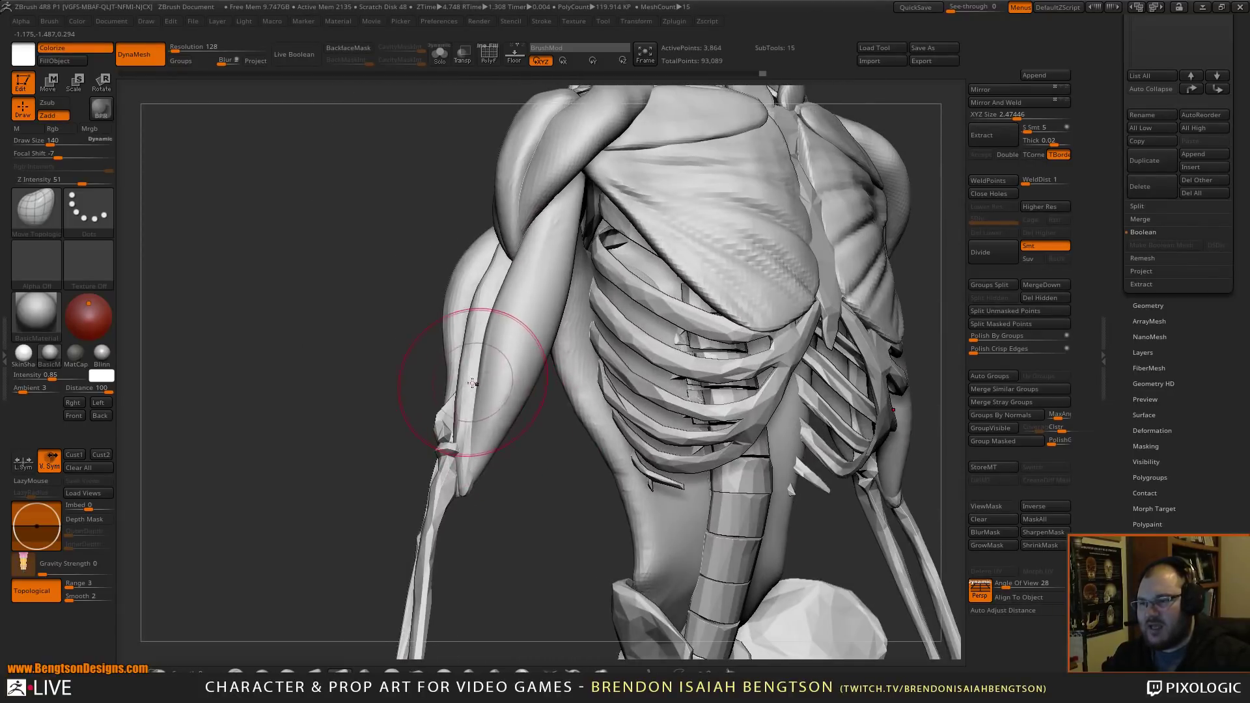
mouse_move(487, 511)
left_mouse_down()
mouse_move(450, 484)
mouse_move(477, 473)
mouse_move(482, 398)
left_mouse_up()
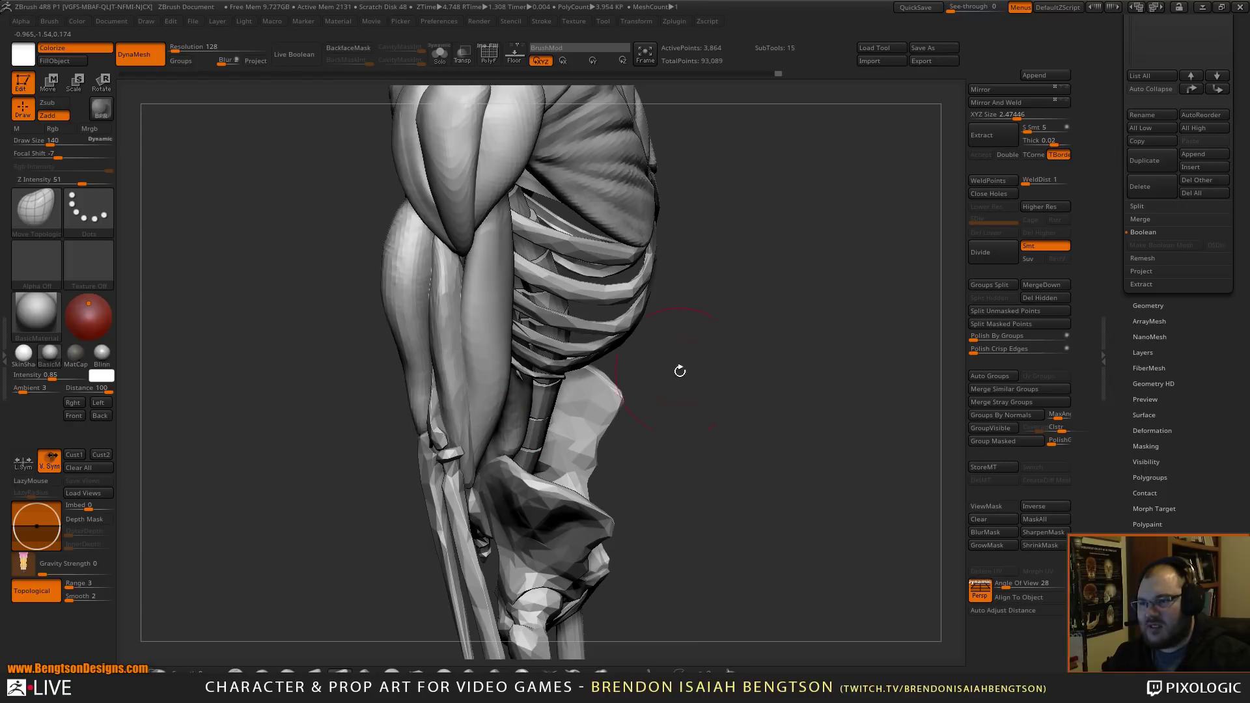
mouse_move(679, 371)
left_mouse_down()
mouse_move(839, 358)
mouse_move(415, 416)
left_mouse_up()
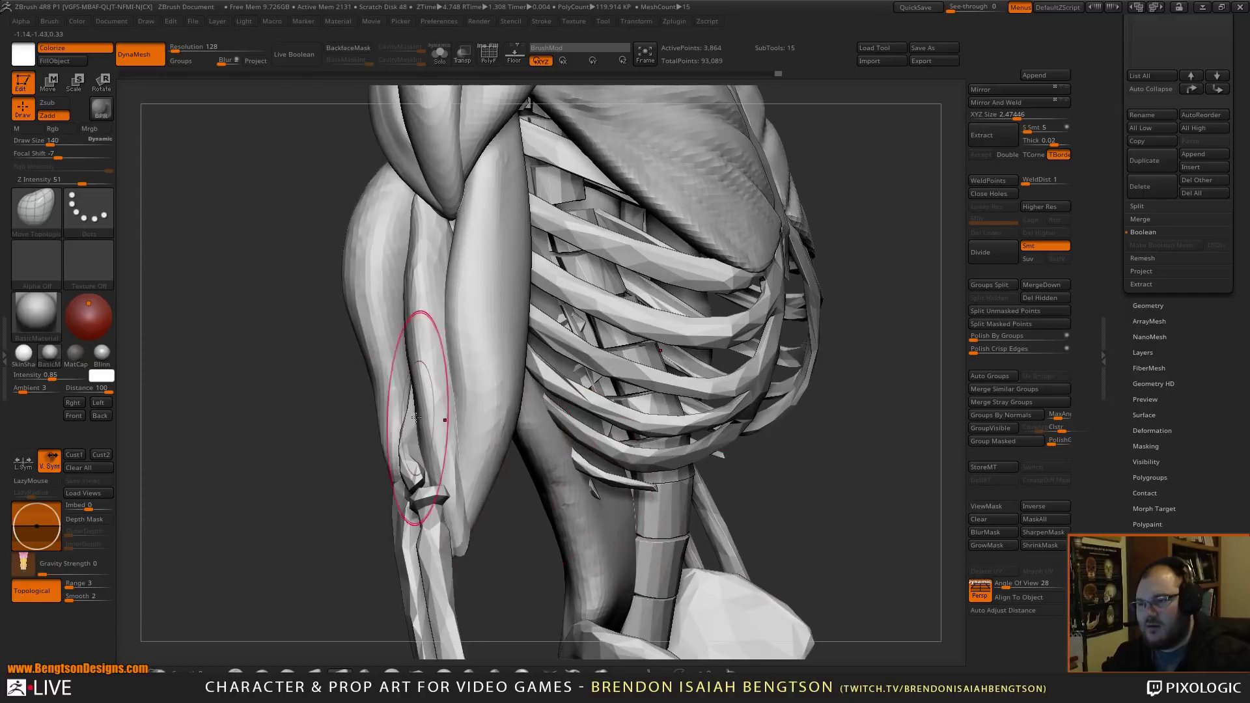
- Select the brachialis subtool again, adjust its lower end around the elbow and smooth its top below the deltoid tip
left_click(415, 417, "alt")
mouse_move(489, 461)
left_mouse_down()
mouse_move(511, 480)
mouse_move(419, 391)
mouse_move(438, 402)
mouse_move(374, 360)
mouse_move(375, 410)
left_mouse_up()
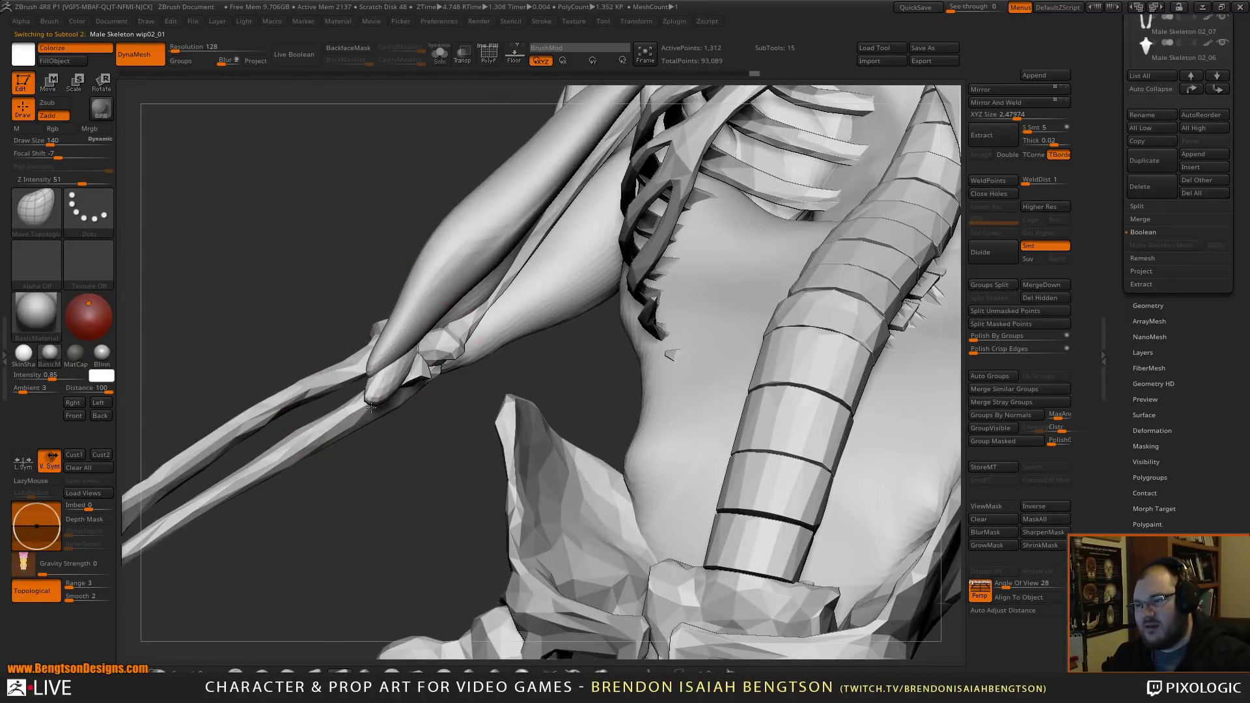
mouse_move(387, 465)
left_mouse_down()
mouse_move(383, 419)
mouse_move(410, 416)
mouse_move(371, 447)
left_mouse_up()
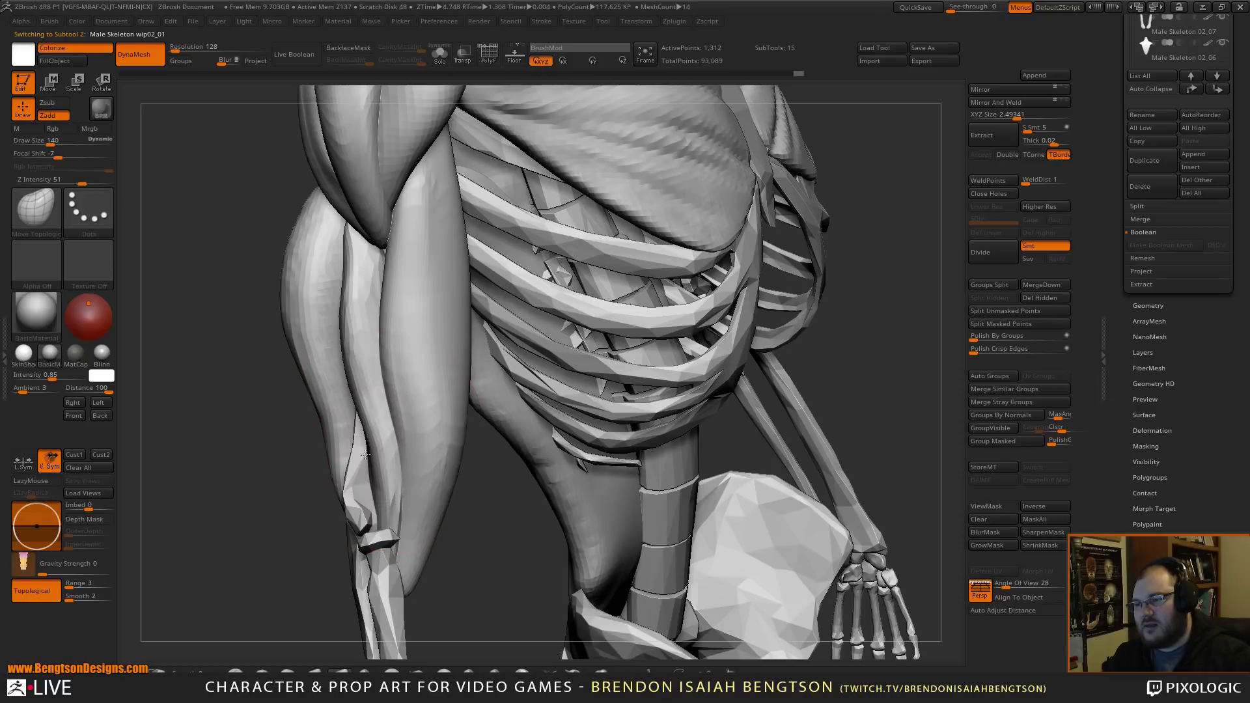
mouse_move(268, 474)
left_mouse_down()
mouse_move(351, 416)
mouse_move(351, 403)
left_mouse_up()
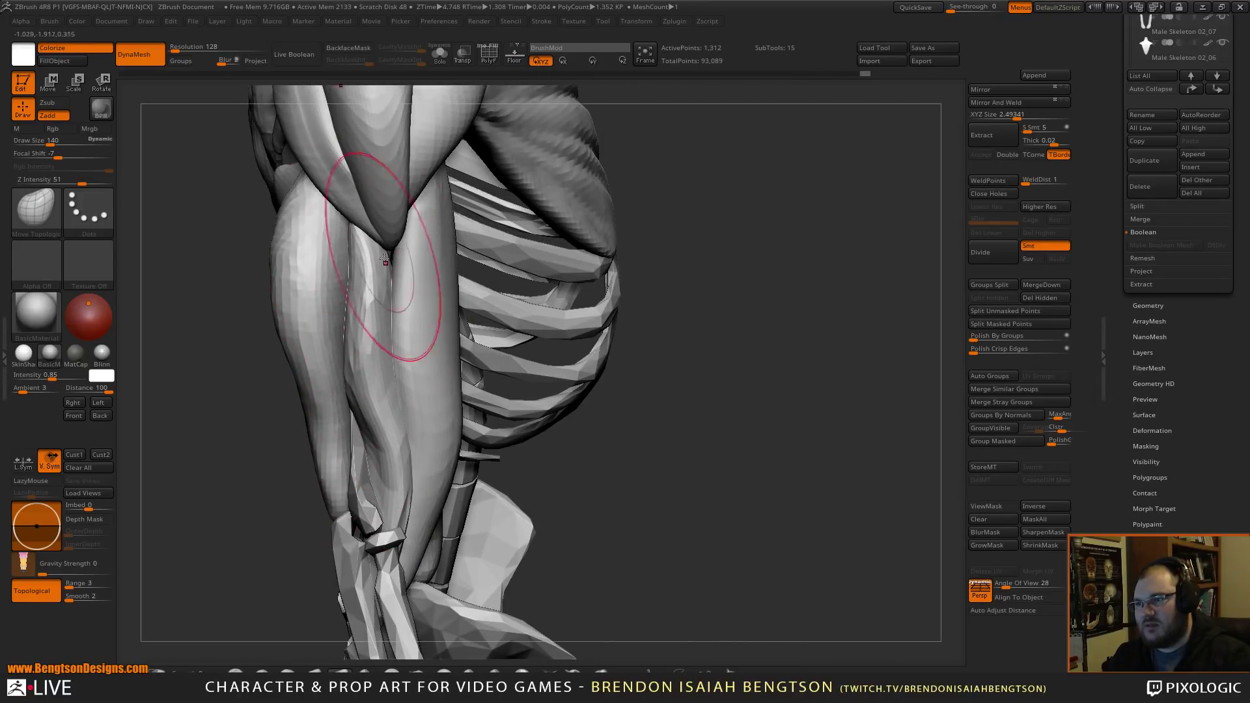
mouse_move(375, 273)
left_mouse_down("shift")
mouse_move(372, 342)
mouse_move(371, 263)
left_mouse_up("shift")
mouse_move(353, 389)
left_mouse_down()
mouse_move(416, 380)
mouse_move(425, 354)
left_mouse_up()
- Select the triceps subtool, set the draw size to 125 and adjust its front edge against the brachialis
left_click(325, 367, "alt")
key("space")
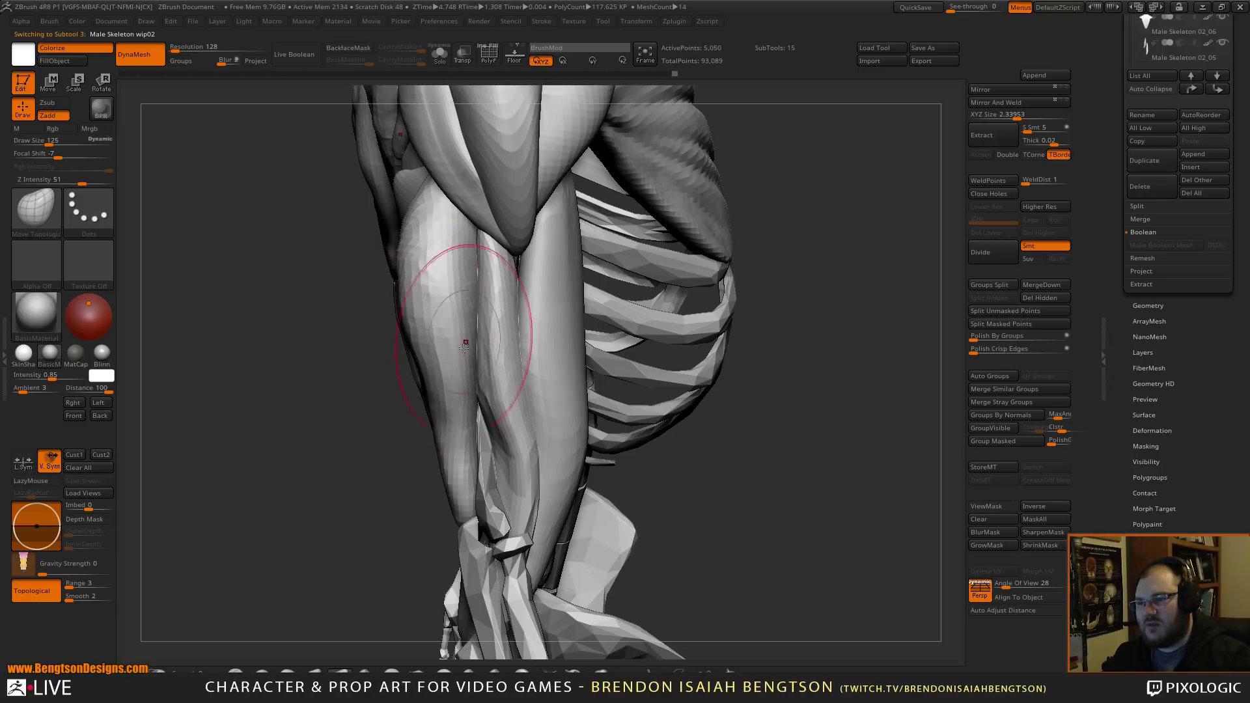
left_click_drag(474, 408, 477, 414)
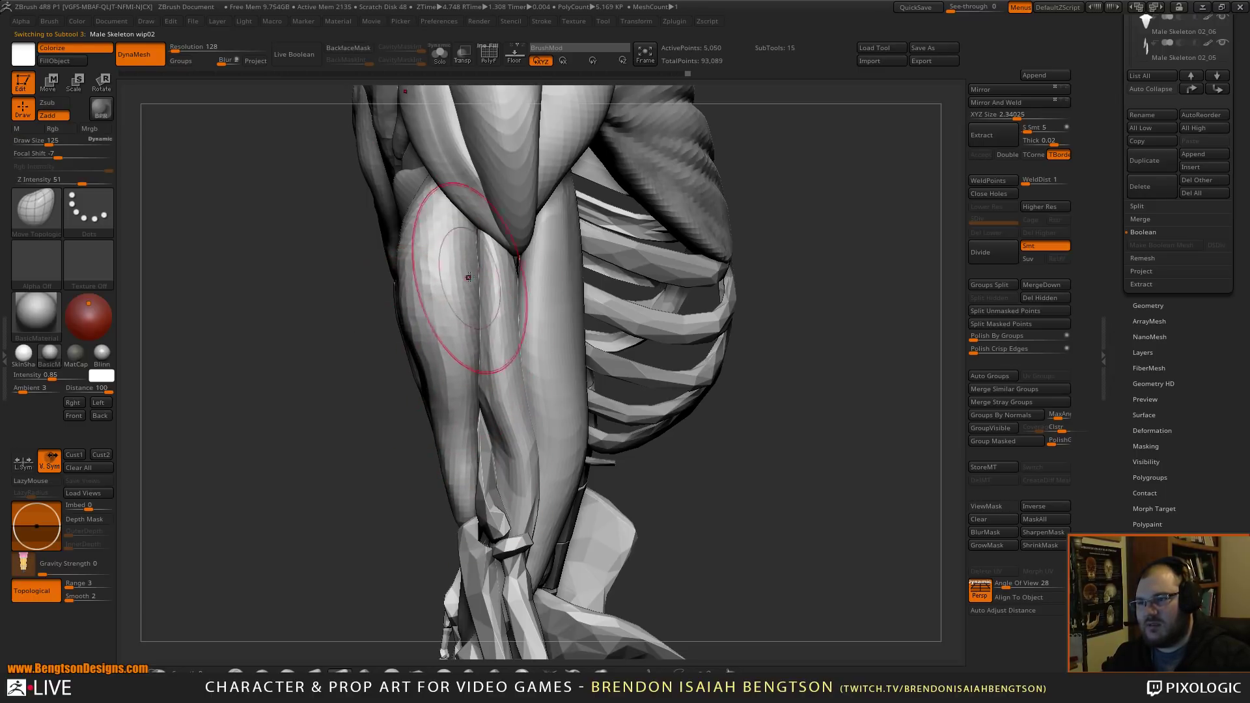
left_click_drag(296, 277, 456, 455)
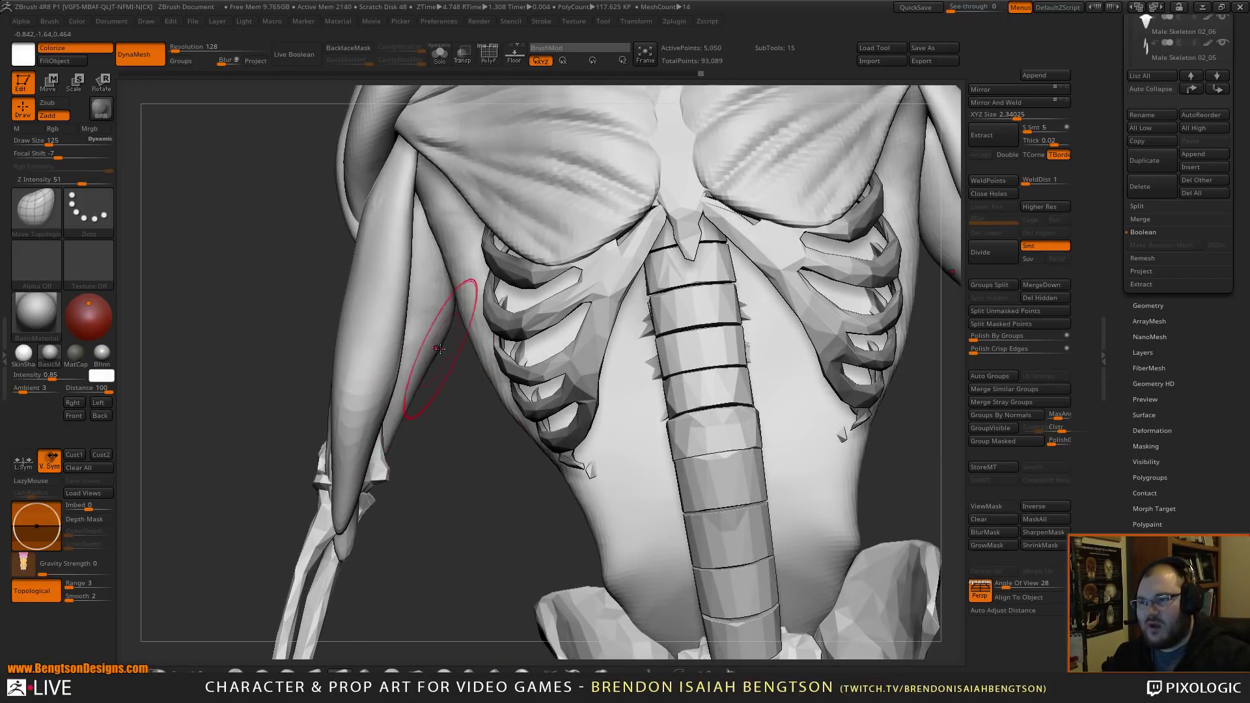
key("f")
- Refine the triceps' upper end beneath the rear deltoid from the back
left_click_drag(459, 469, 764, 348)
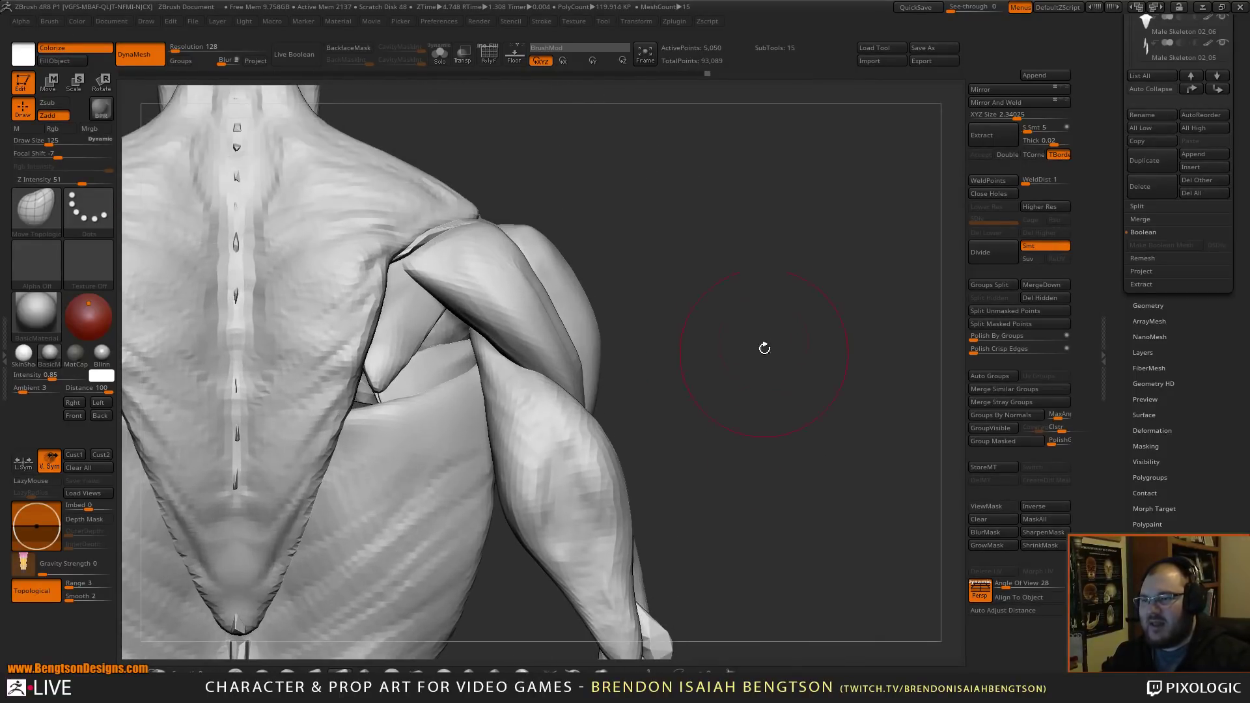
left_click_drag(676, 376, 452, 349)
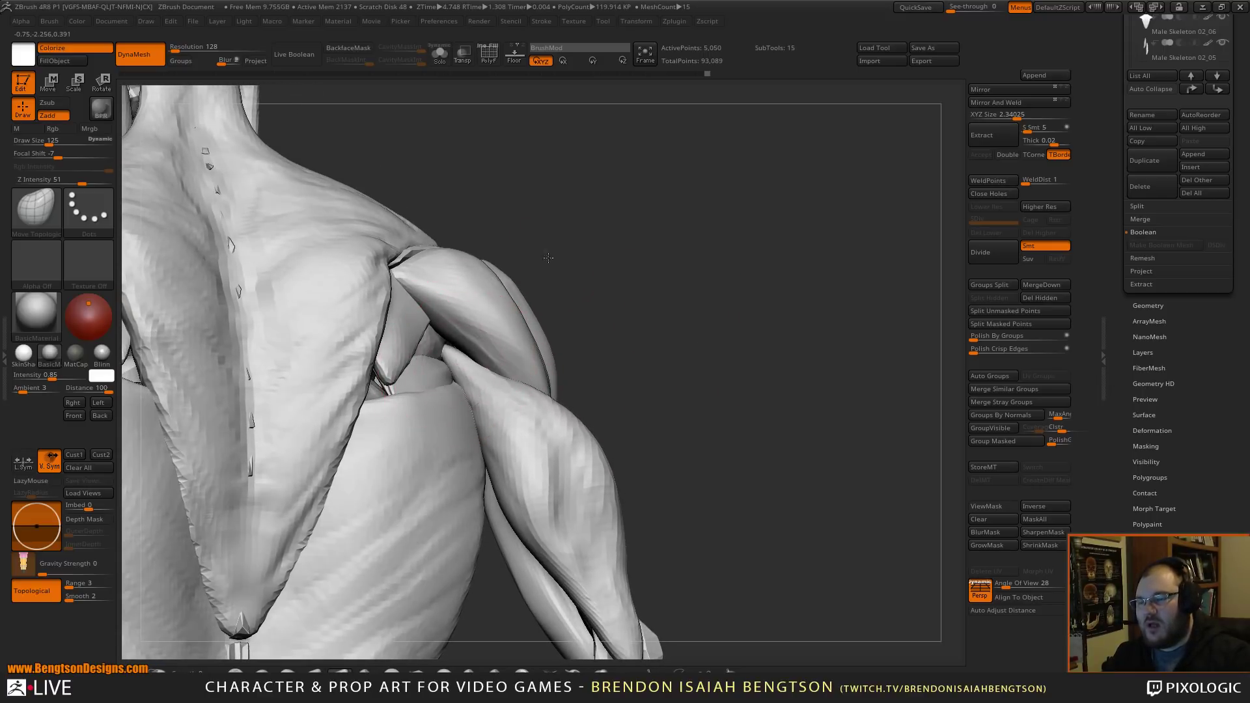
left_click_drag(548, 258, 428, 336)
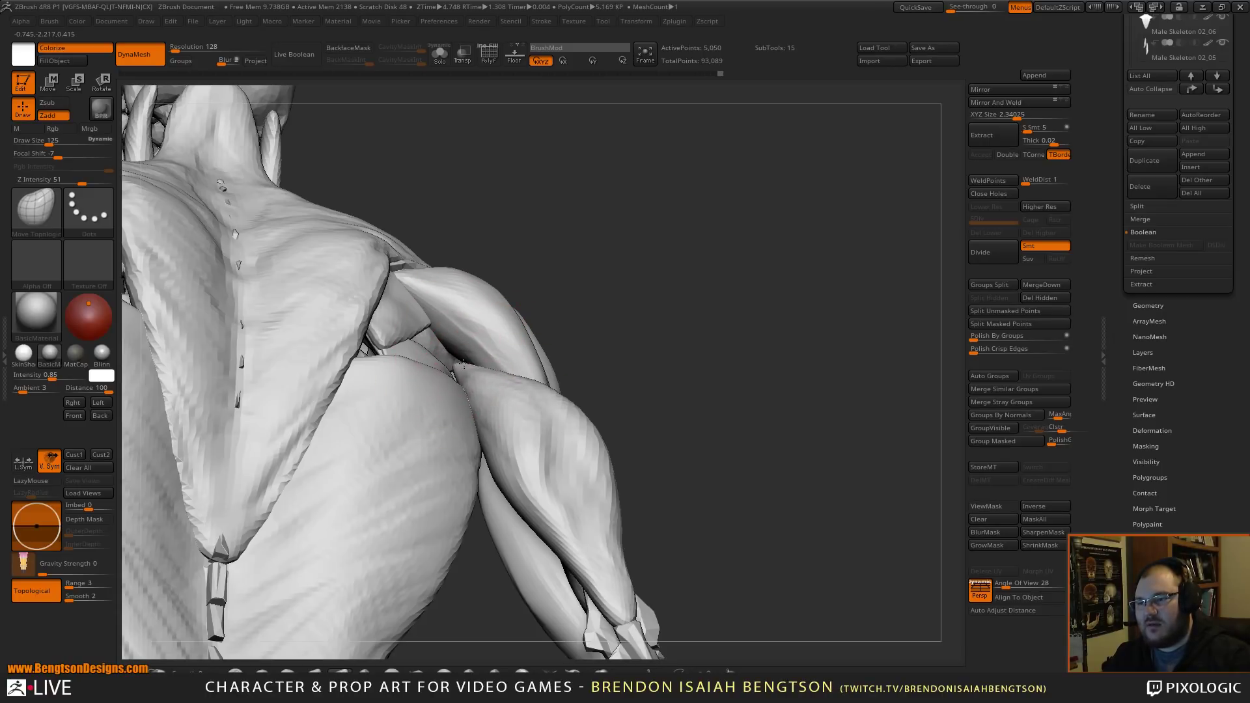
left_click_drag(676, 321, 595, 248)
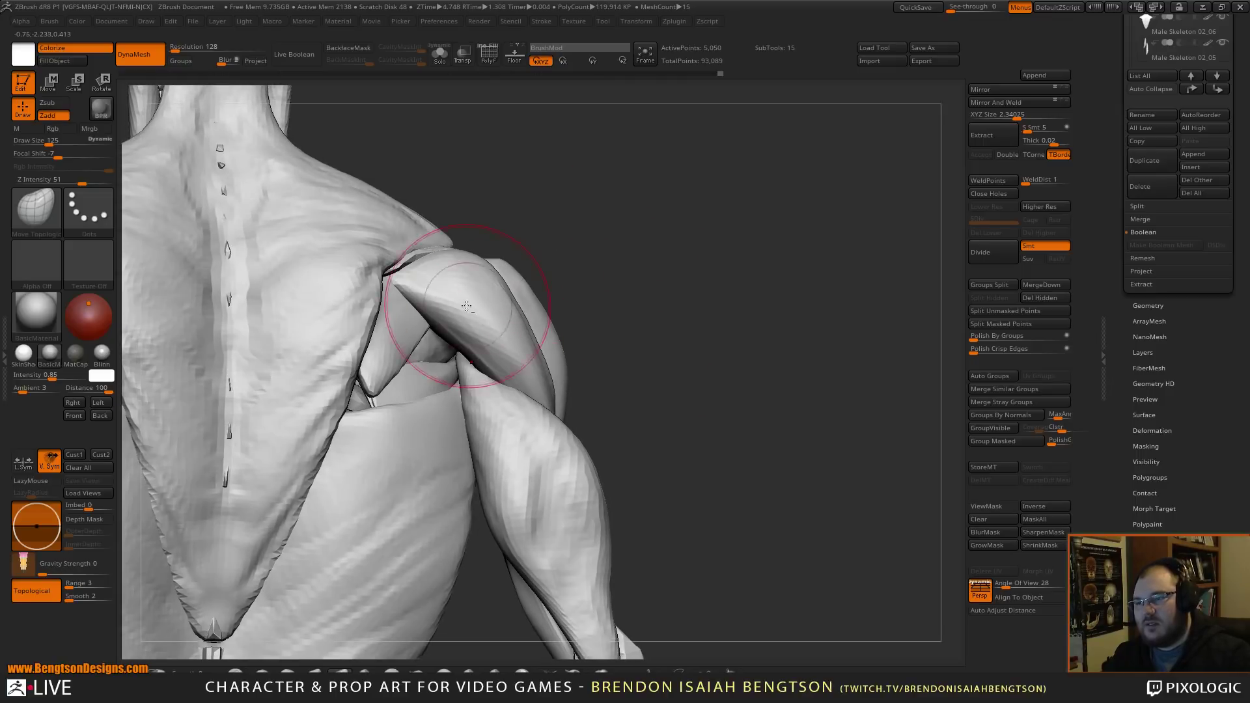
left_click_drag(467, 306, 468, 333, "shift")
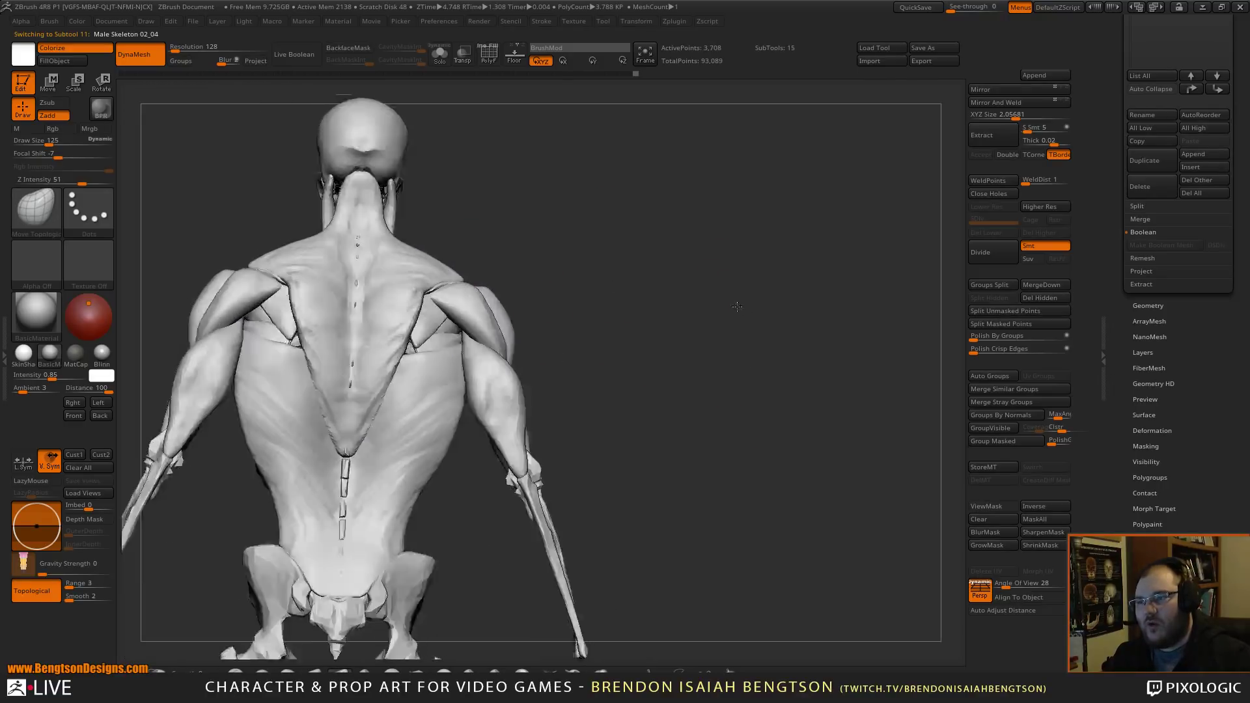
- Check the deltoids around the upper body, set the draw size to 135 and adjust the front deltoid's lower edge over the biceps
left_click_drag(737, 306, 715, 363)
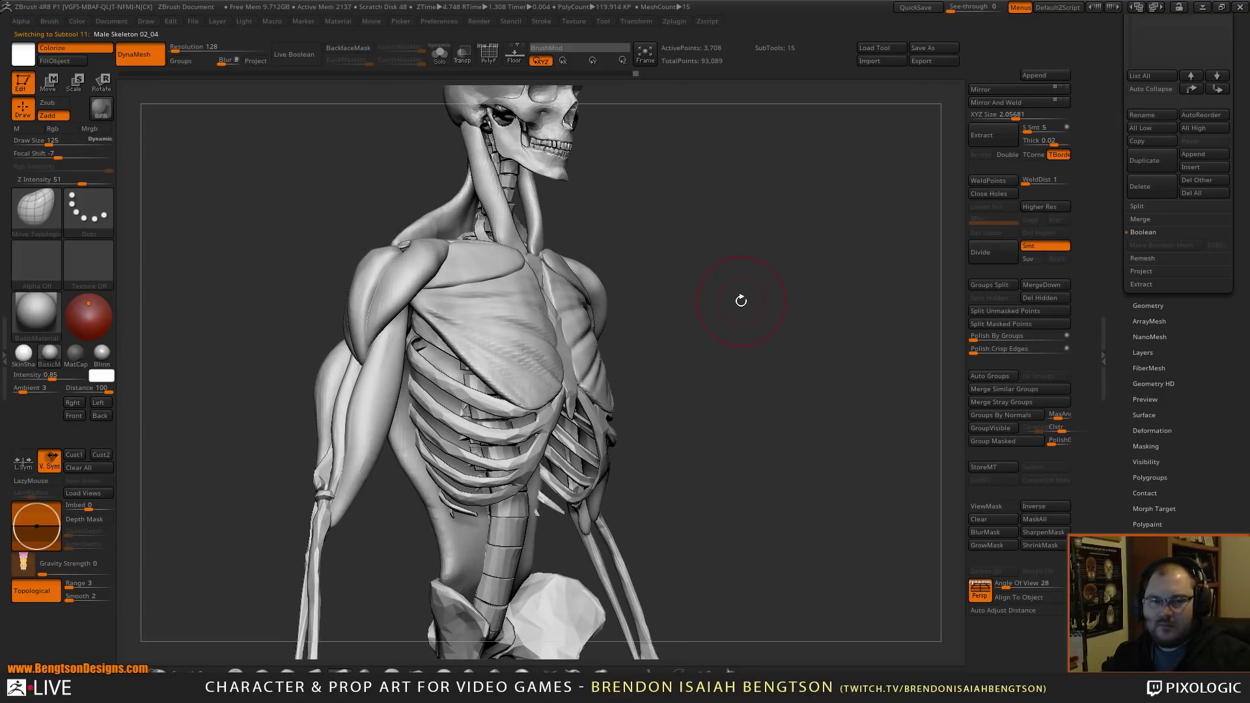
left_click_drag(740, 302, 712, 313)
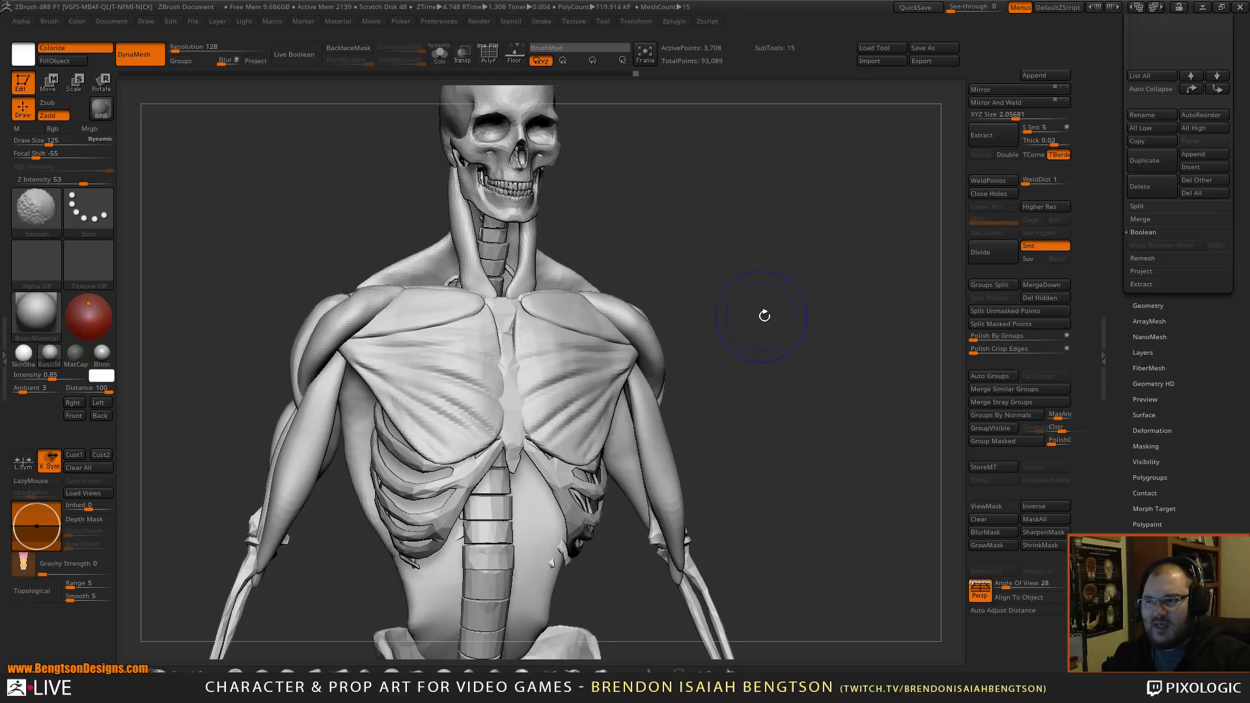
left_click_drag(762, 313, 803, 228)
left_click_drag(447, 487, 460, 306, "alt")
left_click_drag(373, 389, 447, 410)
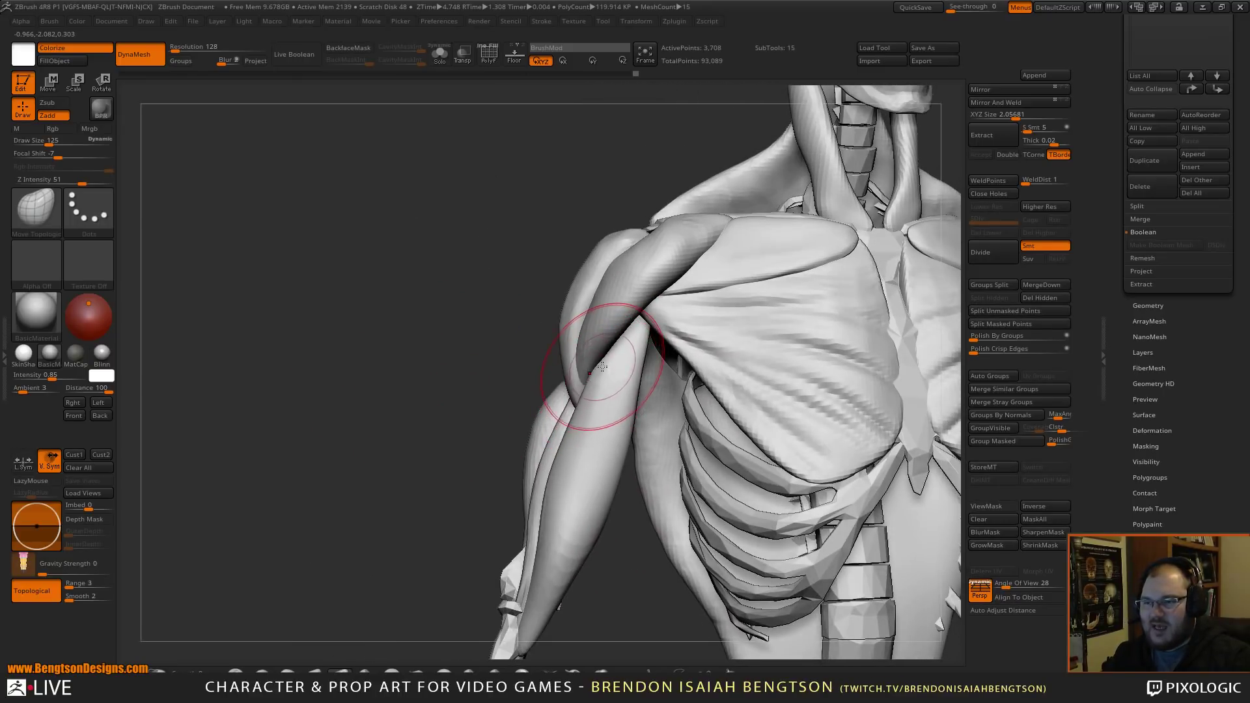
key("space")
left_click_drag(606, 384, 608, 384)
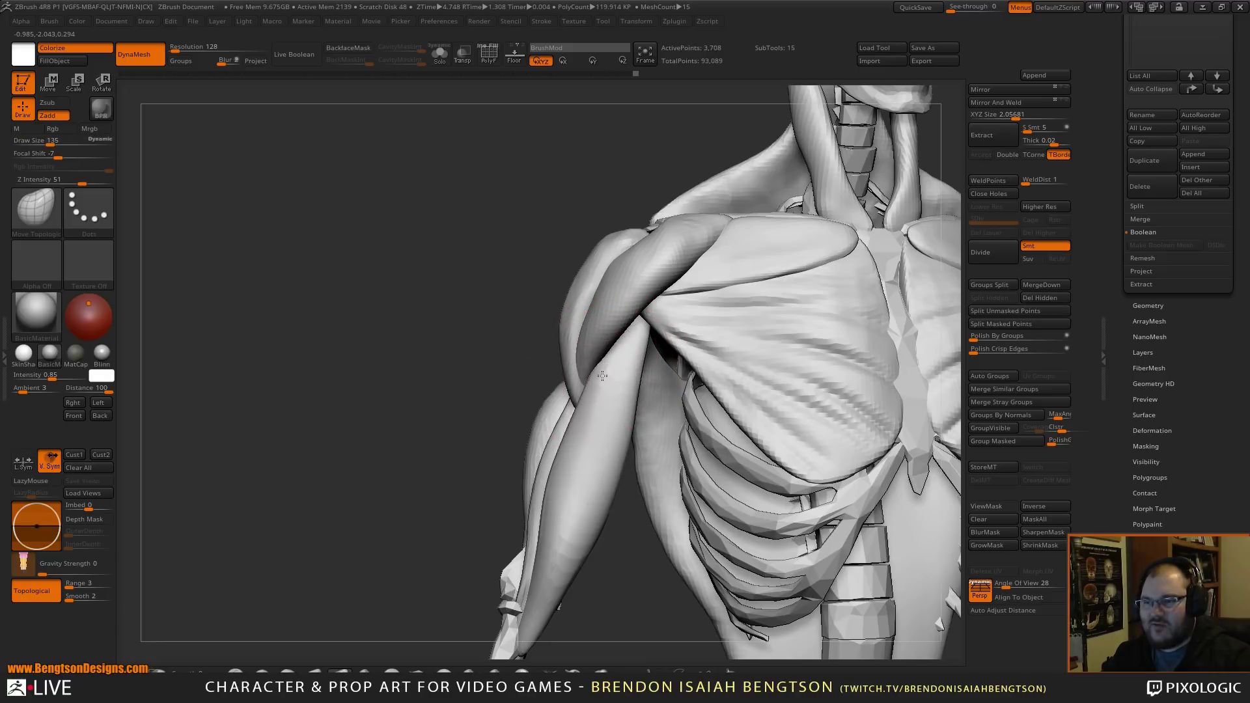
- Select the biceps subtool and reshape its upper end beneath the front deltoid with the Move Topological brush
left_click(598, 369, "alt")
left_click_drag(597, 369, 637, 325)
left_click_drag(626, 508, 573, 520)
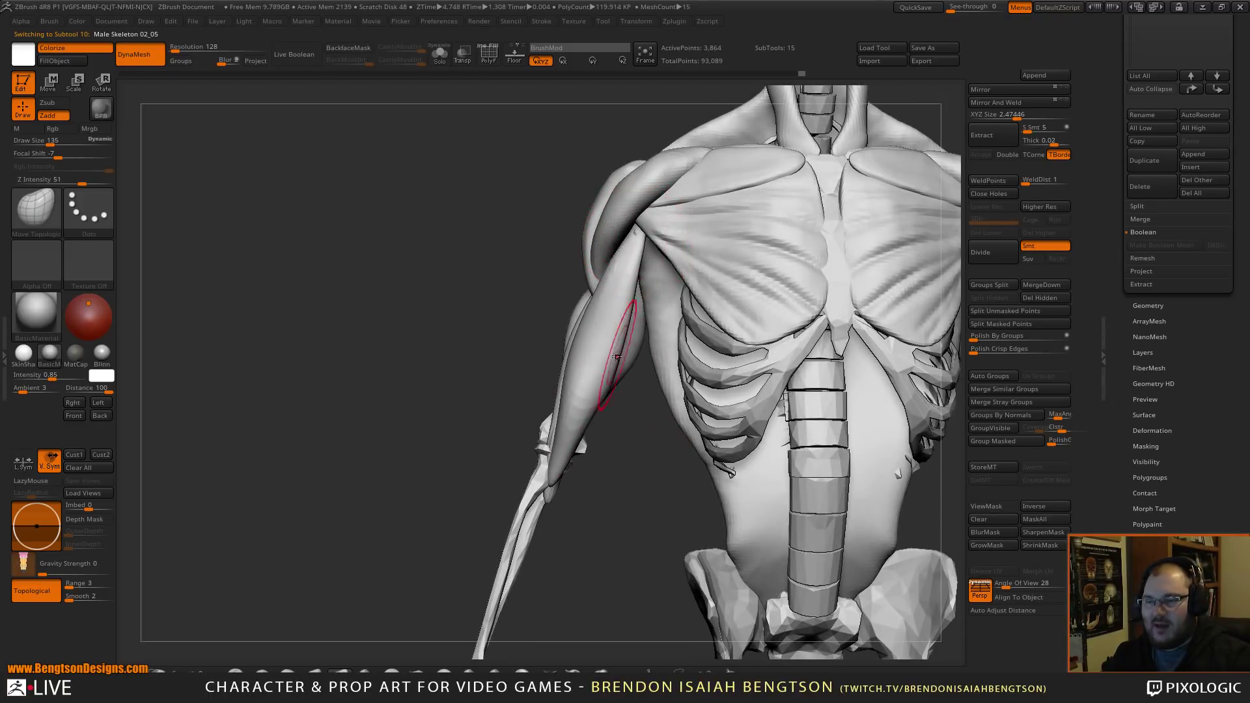
- Reshape the biceps' lower end where it attaches below the elbow with the Move Topological brush
mouse_move(636, 492)
left_mouse_down()
mouse_move(619, 469)
mouse_move(567, 466)
mouse_move(569, 502)
mouse_move(502, 329)
left_mouse_up()
key("b")
key("c")
key("b")
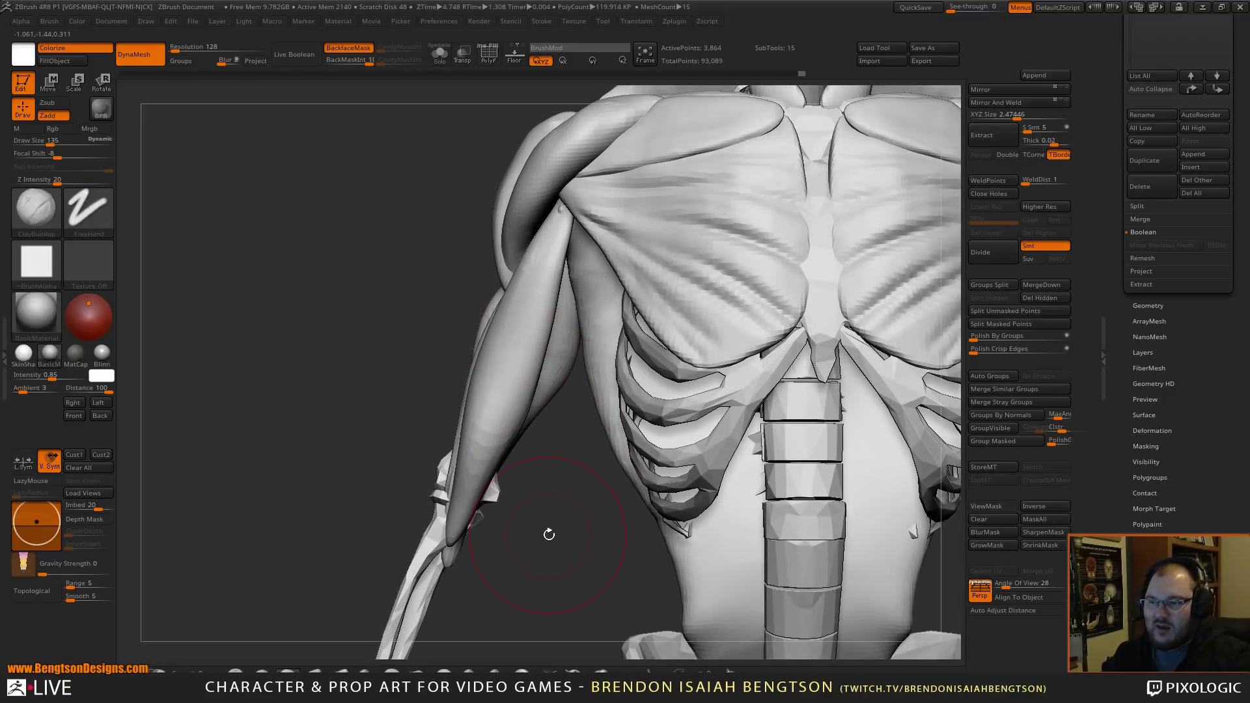
left_click_drag(545, 530, 516, 363)
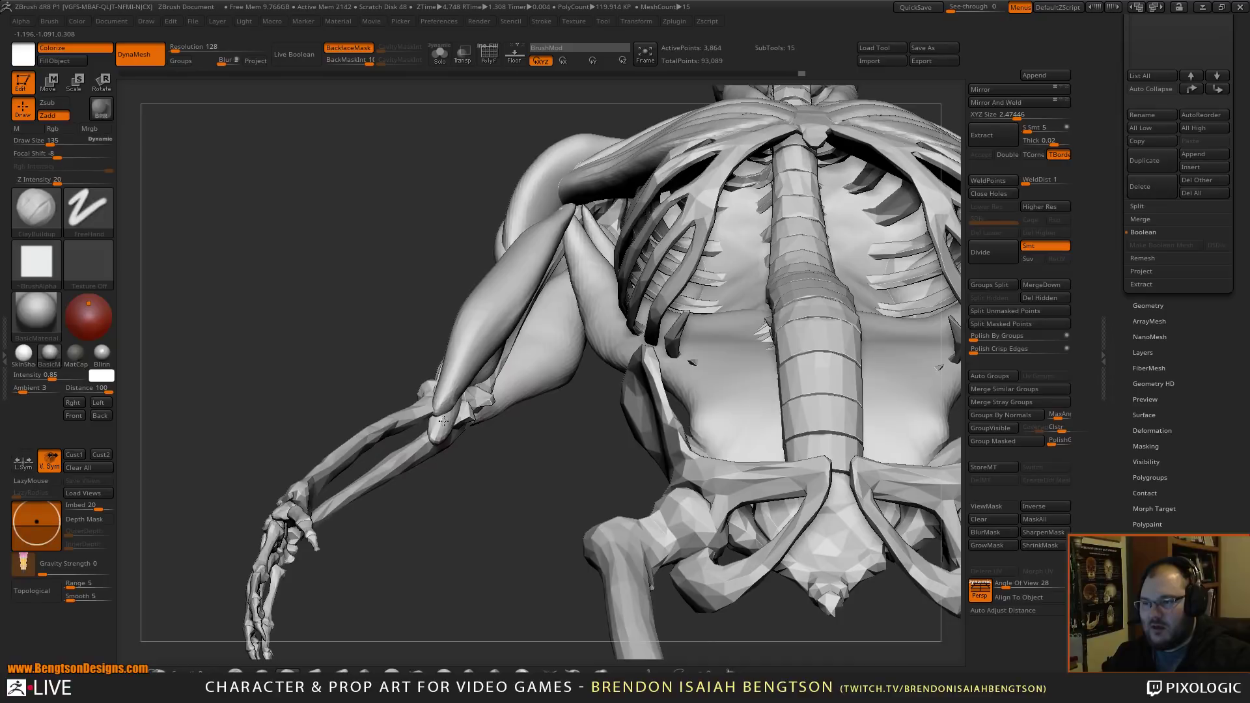
key("b")
key("m")
key("t")
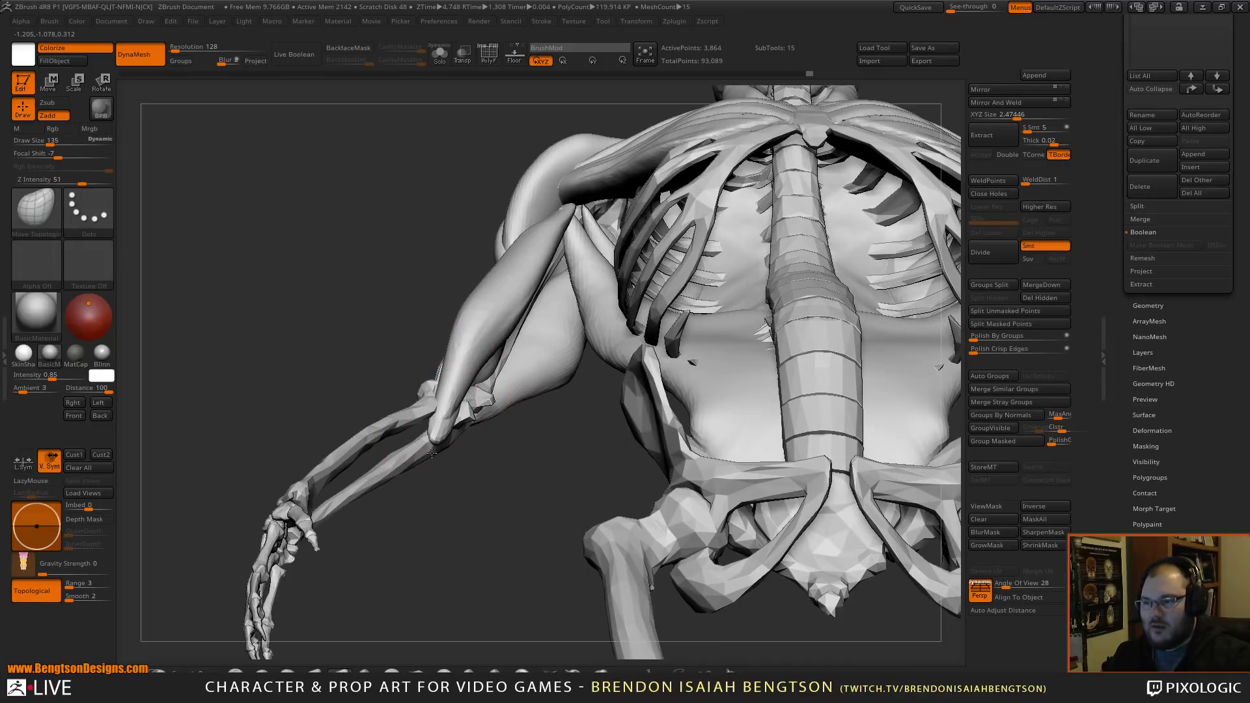
left_click_drag(431, 453, 485, 579)
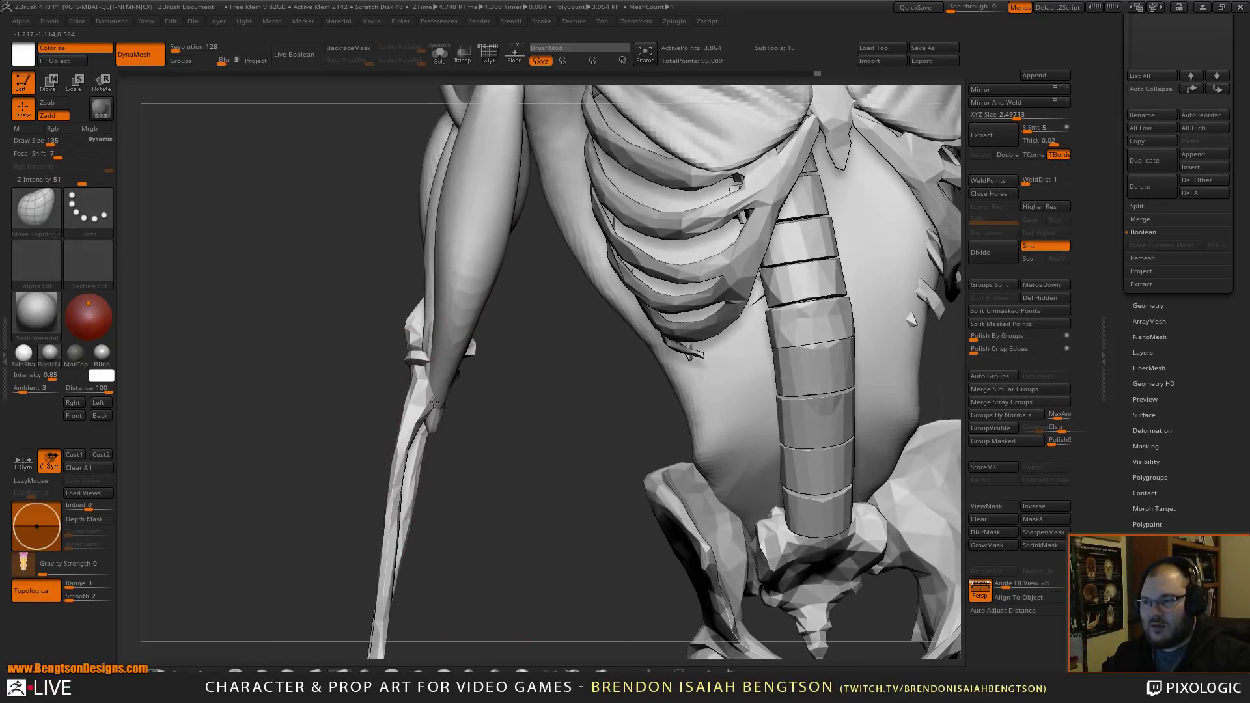
mouse_move(463, 438)
left_mouse_down()
mouse_move(503, 439)
mouse_move(709, 334)
mouse_move(759, 338)
mouse_move(705, 354)
mouse_move(729, 384)
mouse_move(735, 572)
mouse_move(474, 411)
left_mouse_up()
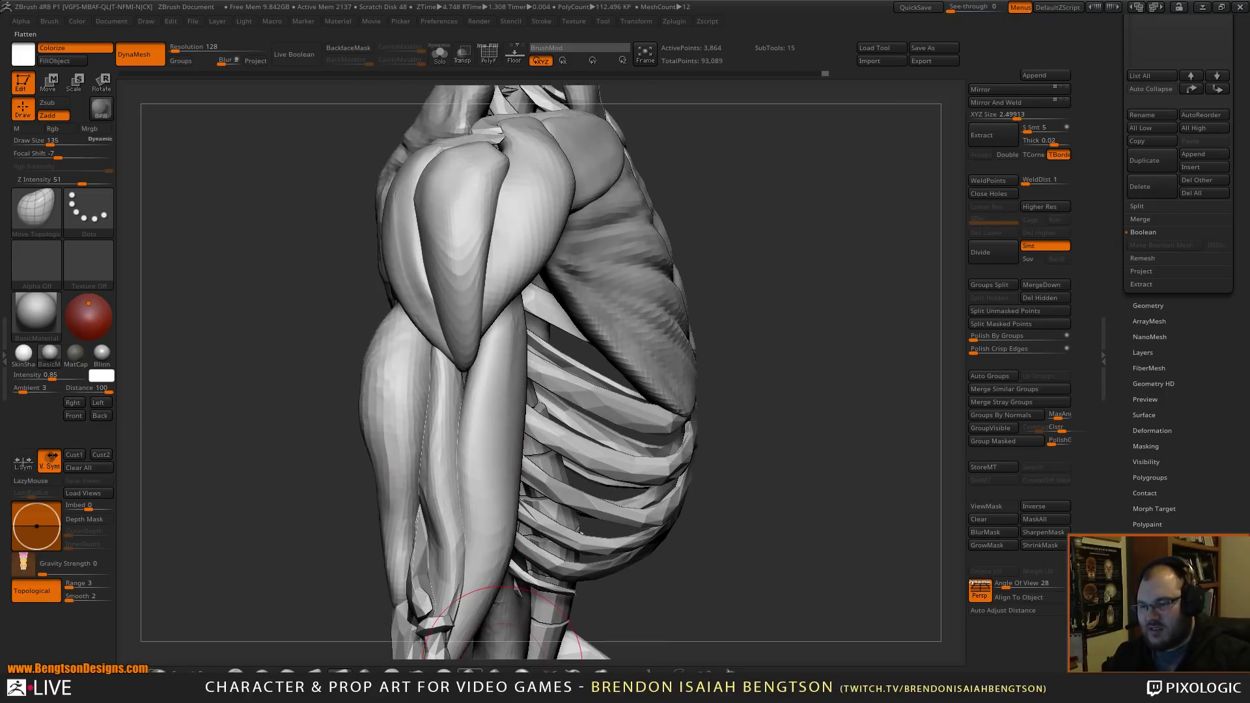
- Select the brachialis subtool, then flatten and smooth its outer surface just below the deltoid with the TrimDynamic brush
left_click(444, 673)
left_click(436, 445, "alt")
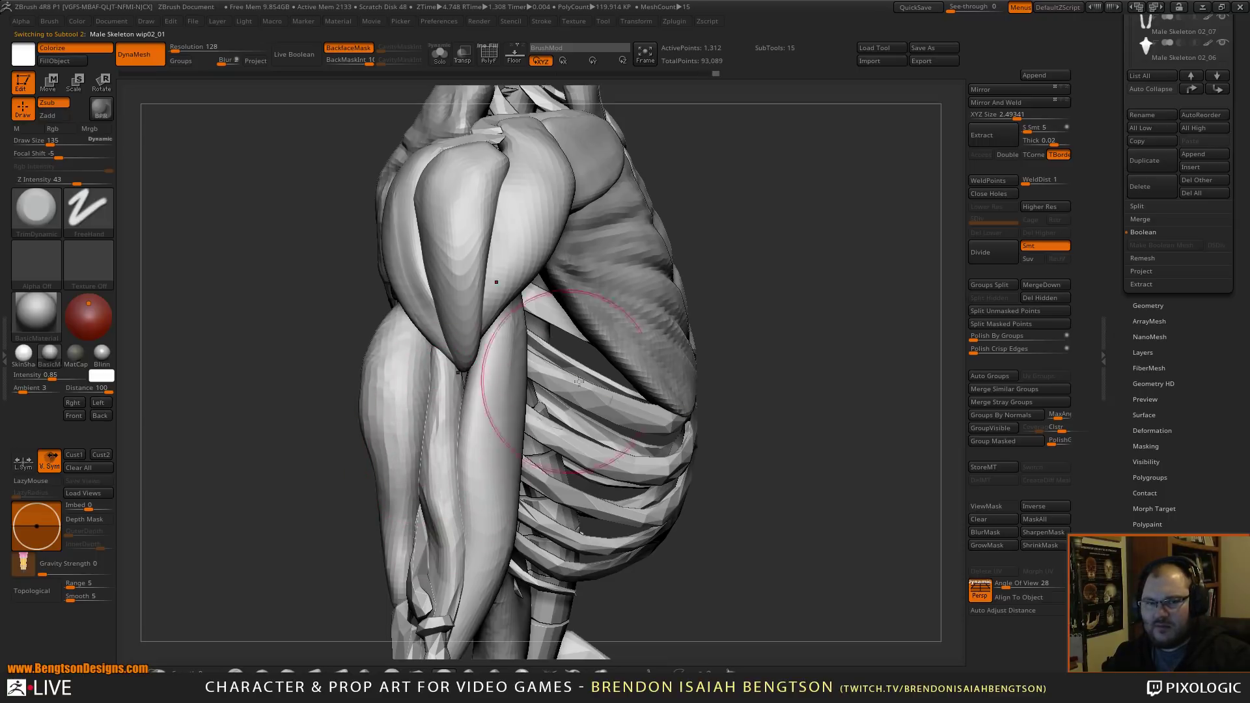
left_click_drag(748, 479, 759, 485)
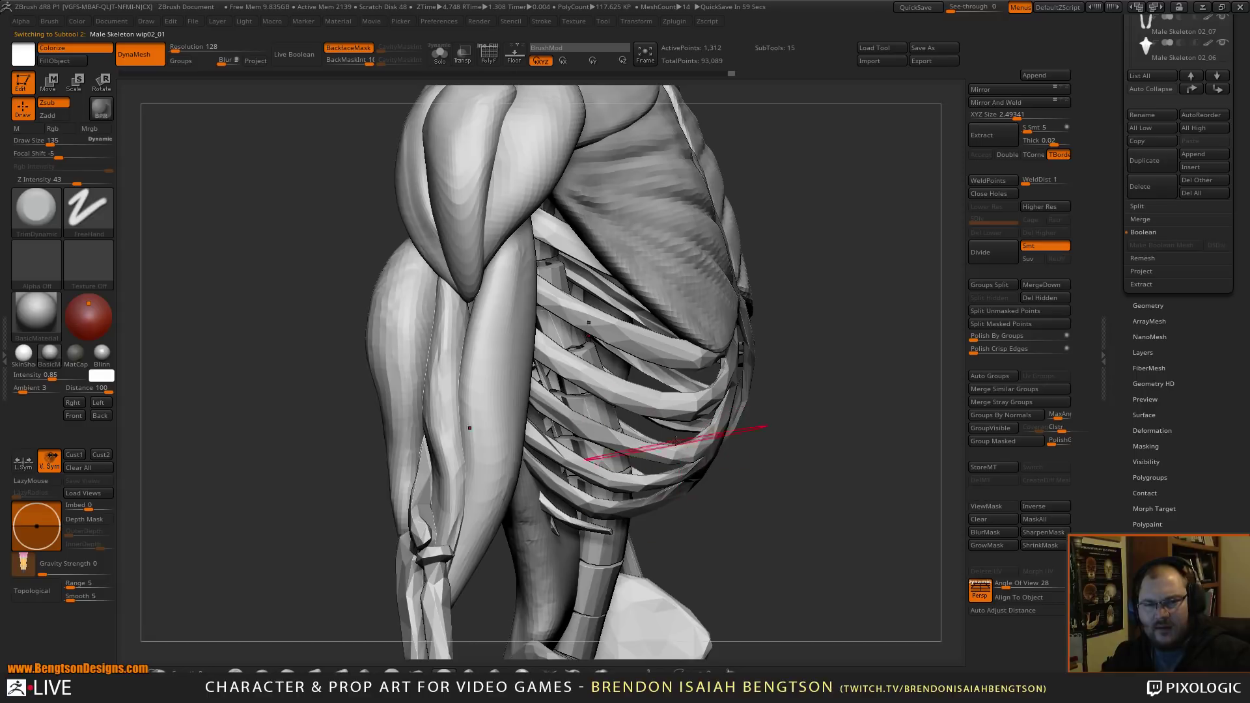
mouse_move(831, 488)
left_mouse_down()
mouse_move(784, 446)
mouse_move(812, 388)
left_mouse_up()
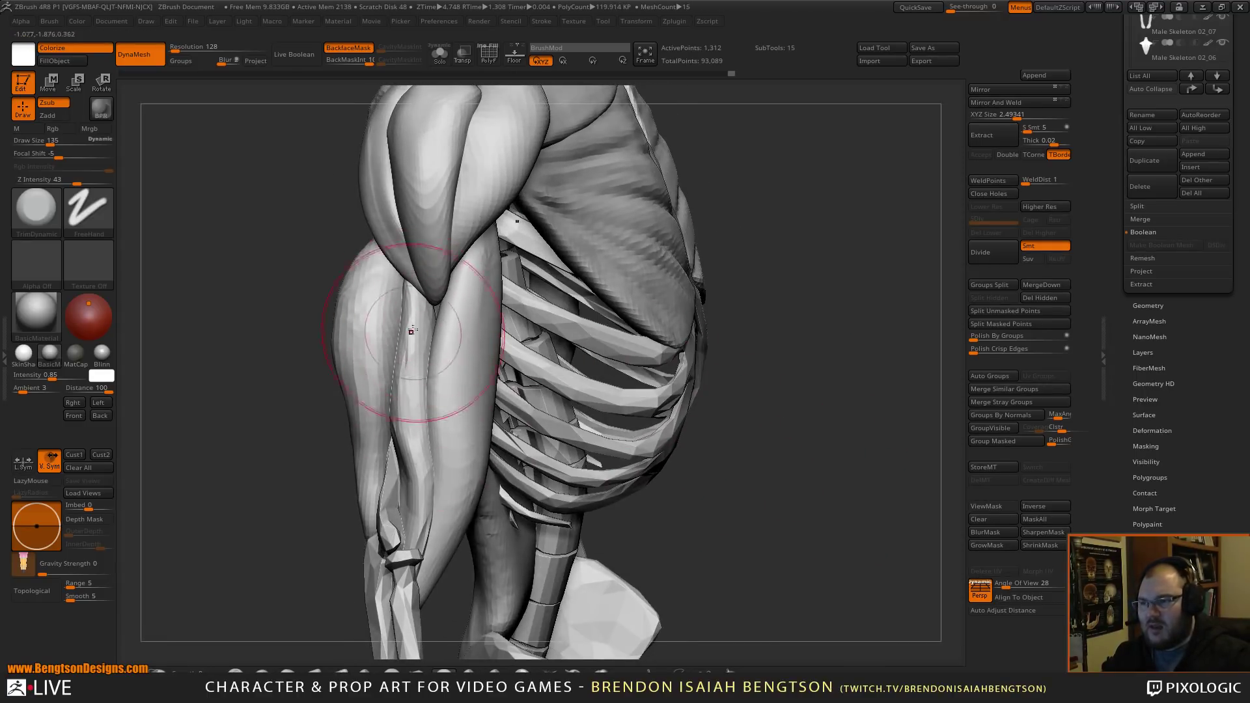
left_click_drag(412, 352, 412, 385)
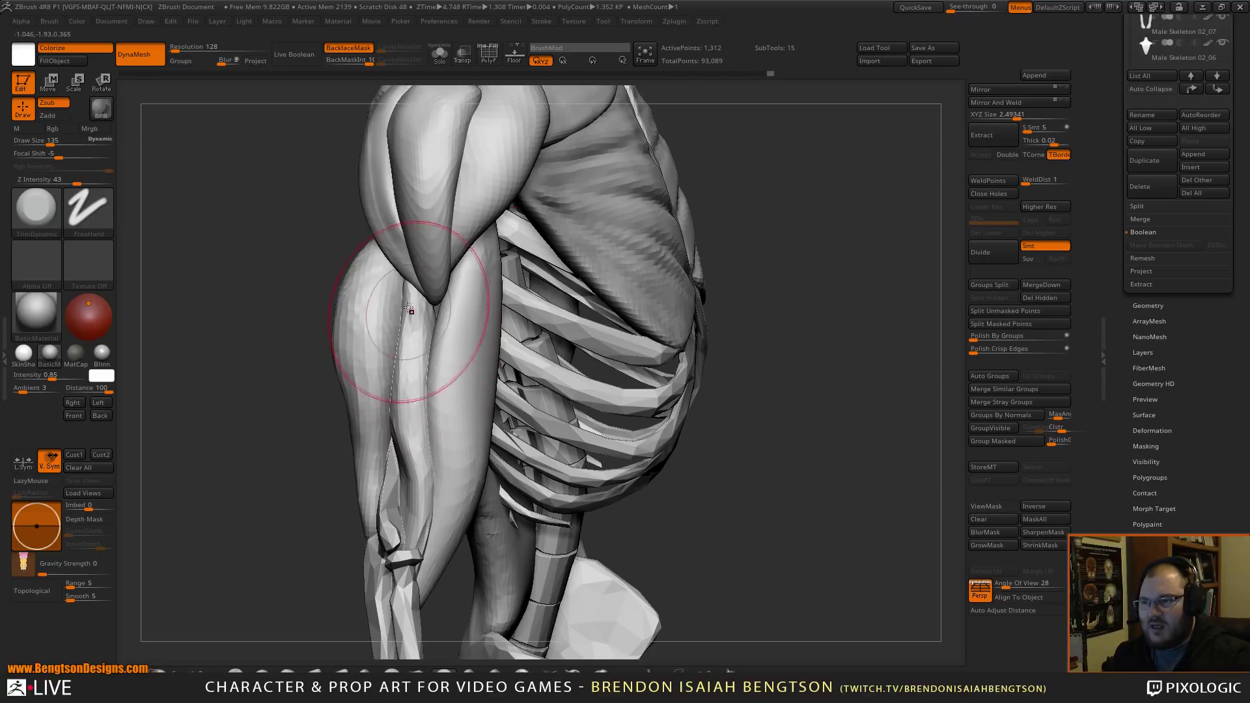
left_click_drag(412, 312, 410, 358)
mouse_move(405, 309)
left_mouse_down("shift")
mouse_move(412, 358)
mouse_move(414, 325)
left_mouse_up("shift")
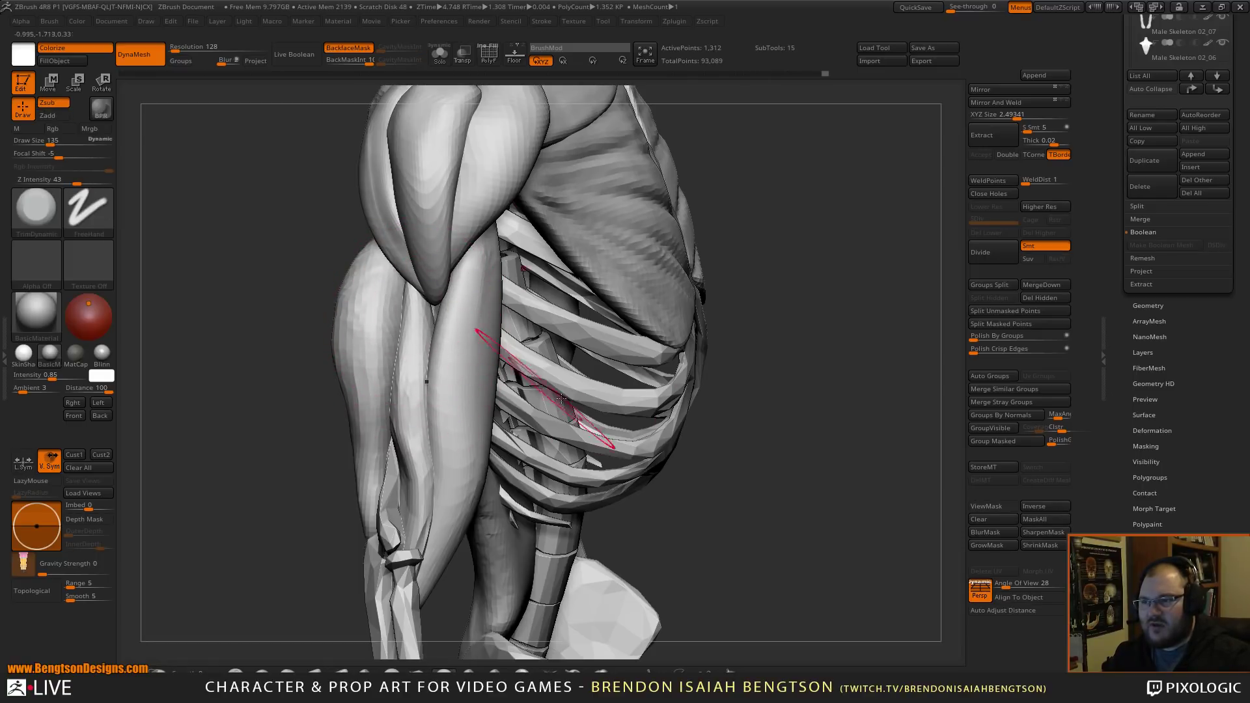
- Set the draw size to 73 and refine the brachialis' upper end beneath the deltoid tip with the Move Topological brush and smoothing
mouse_move(823, 291)
left_mouse_down()
mouse_move(831, 298)
mouse_move(804, 268)
left_mouse_up()
key("b")
key("c")
key("b")
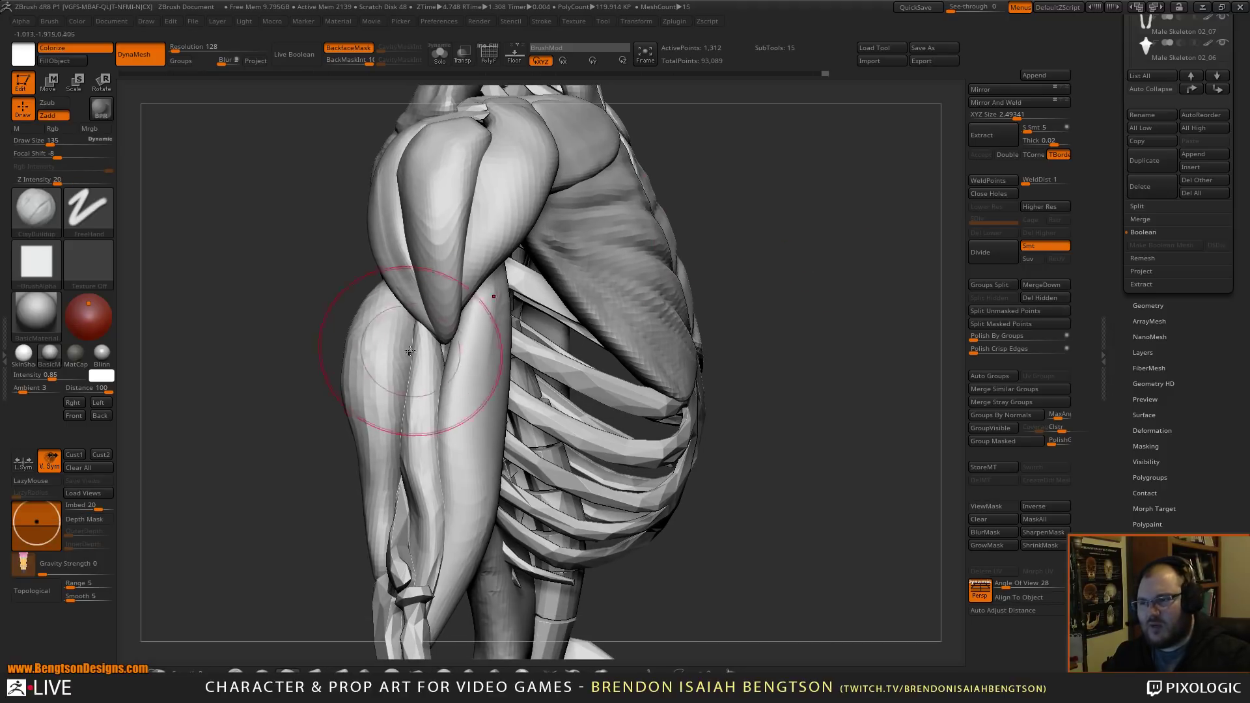
key("space")
left_click_drag(423, 332, 413, 319)
key("b")
key("m")
key("t")
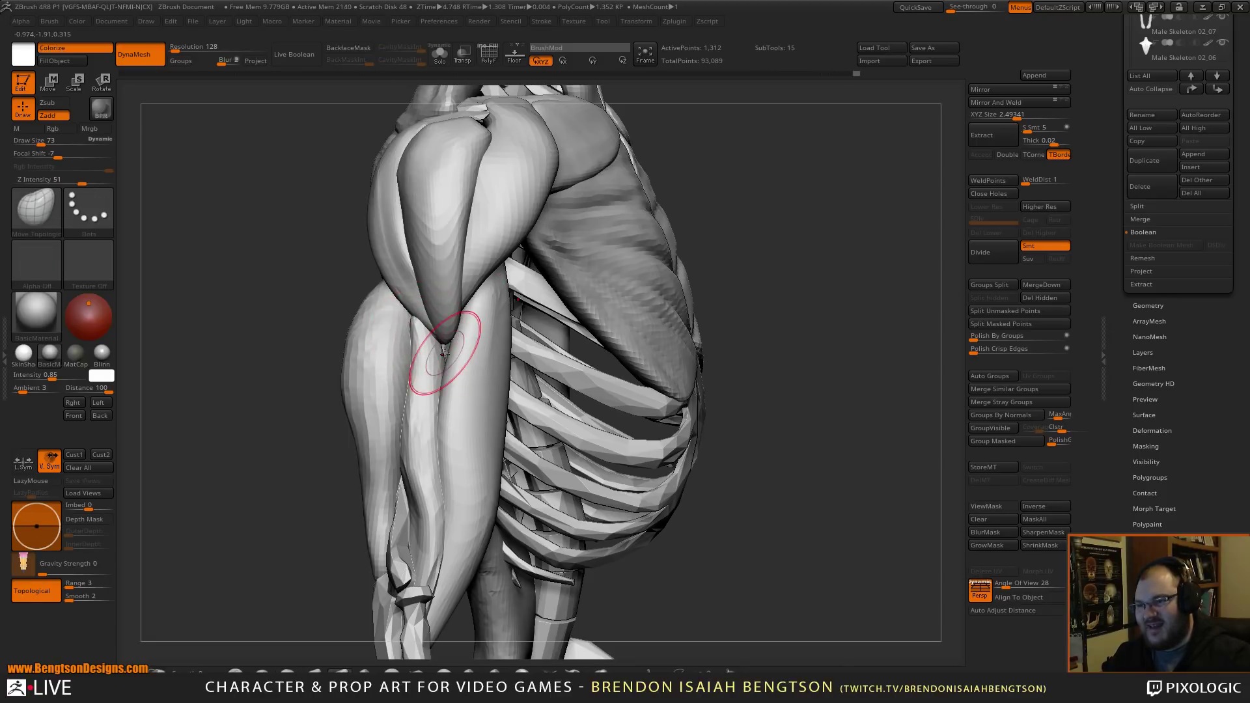
left_click_drag(809, 365, 759, 330)
mouse_move(397, 474)
left_mouse_down("shift")
mouse_move(398, 485)
mouse_move(377, 445)
left_mouse_up("shift")
- Set the draw size to 106 and adjust the brachialis' lower outer edge beside the triceps, above the elbow
key("space")
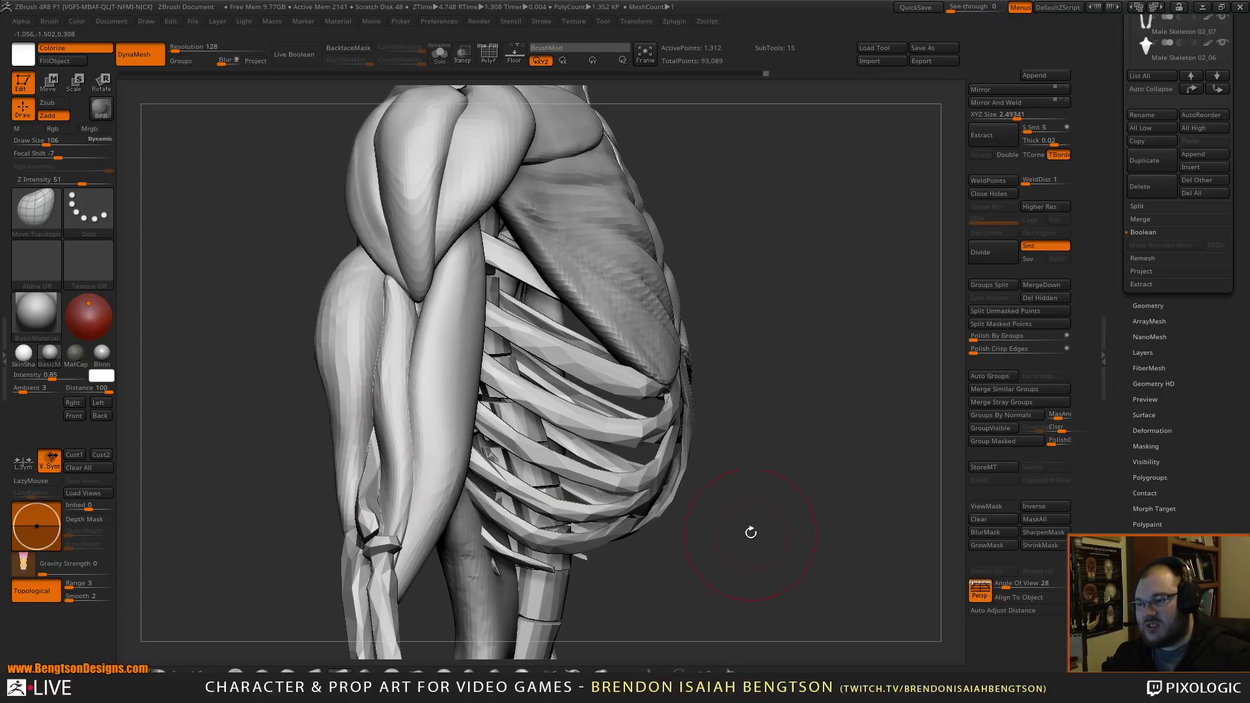
left_click_drag(750, 532, 777, 412, "alt")
left_click_drag(777, 412, 695, 405)
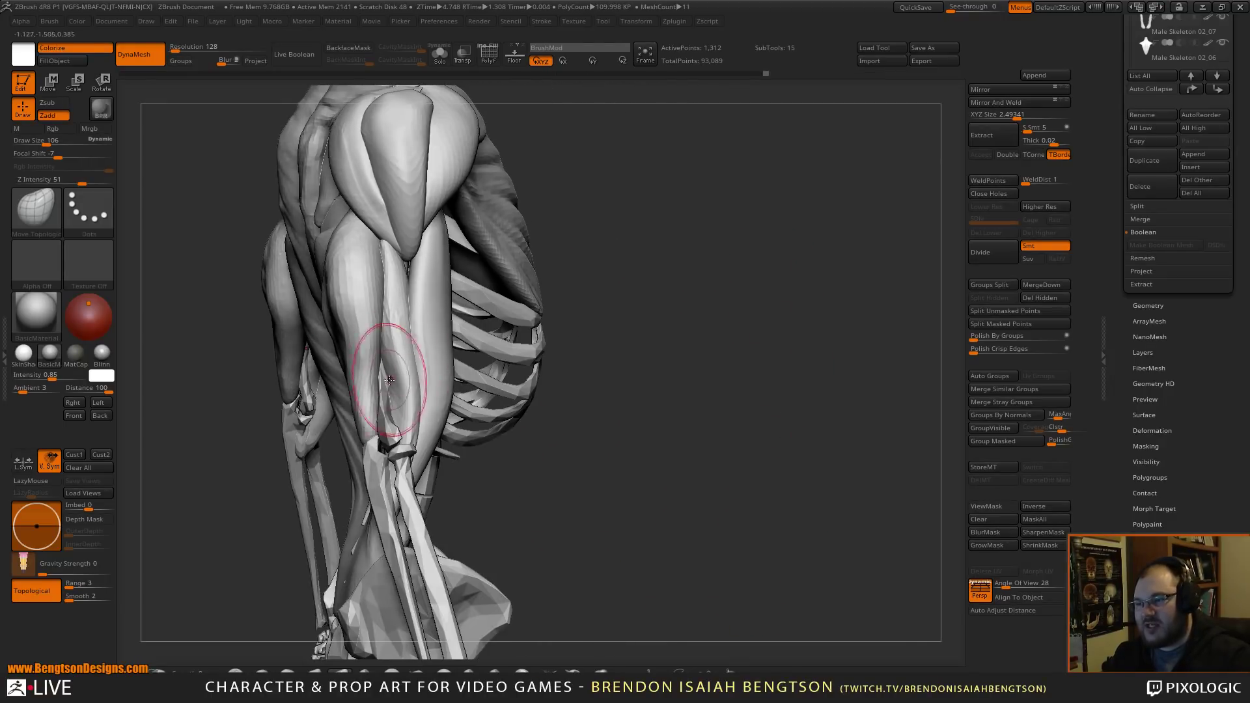
left_click_drag(623, 445, 681, 385, "alt")
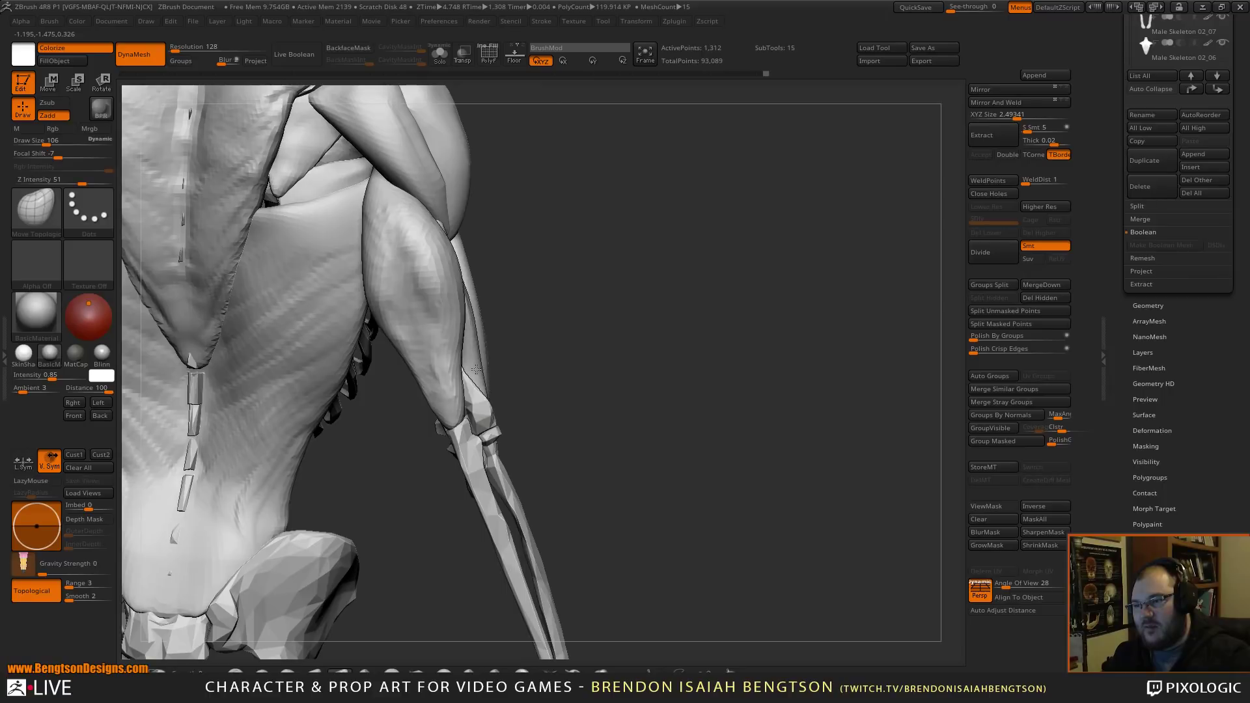
left_click_drag(473, 340, 479, 387)
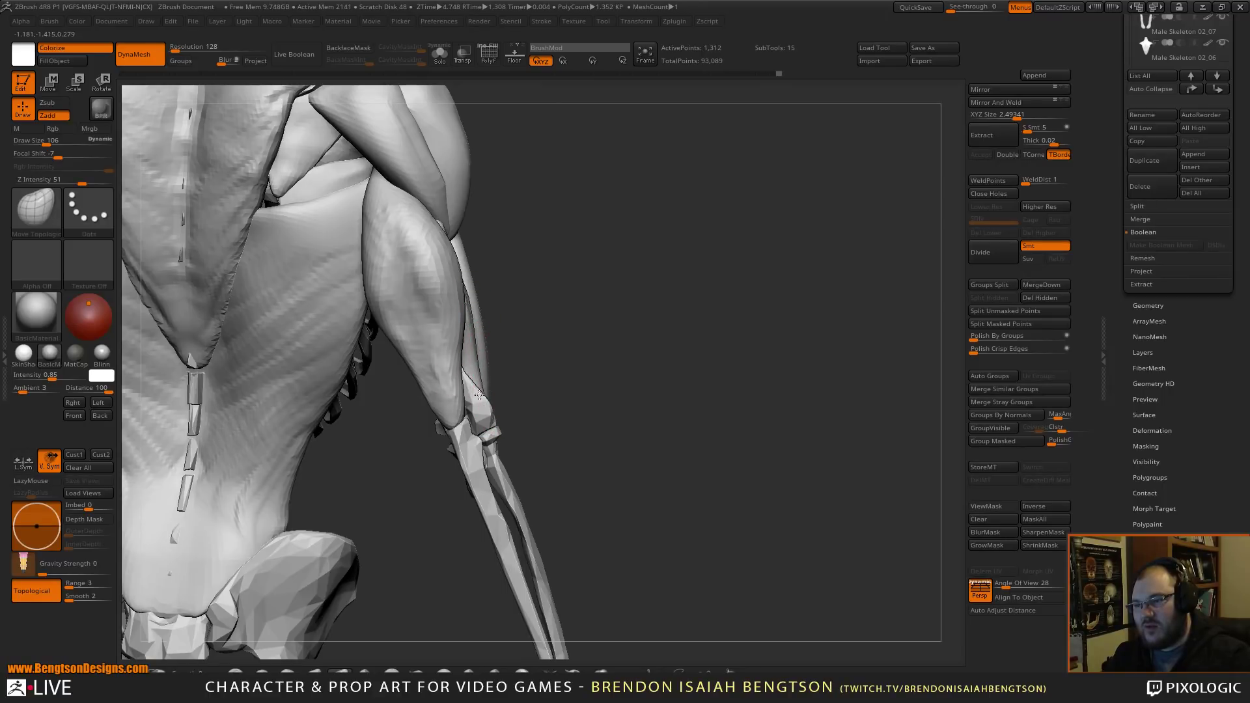
left_click_drag(731, 403, 541, 377)
left_click_drag(525, 465, 497, 396, "alt")
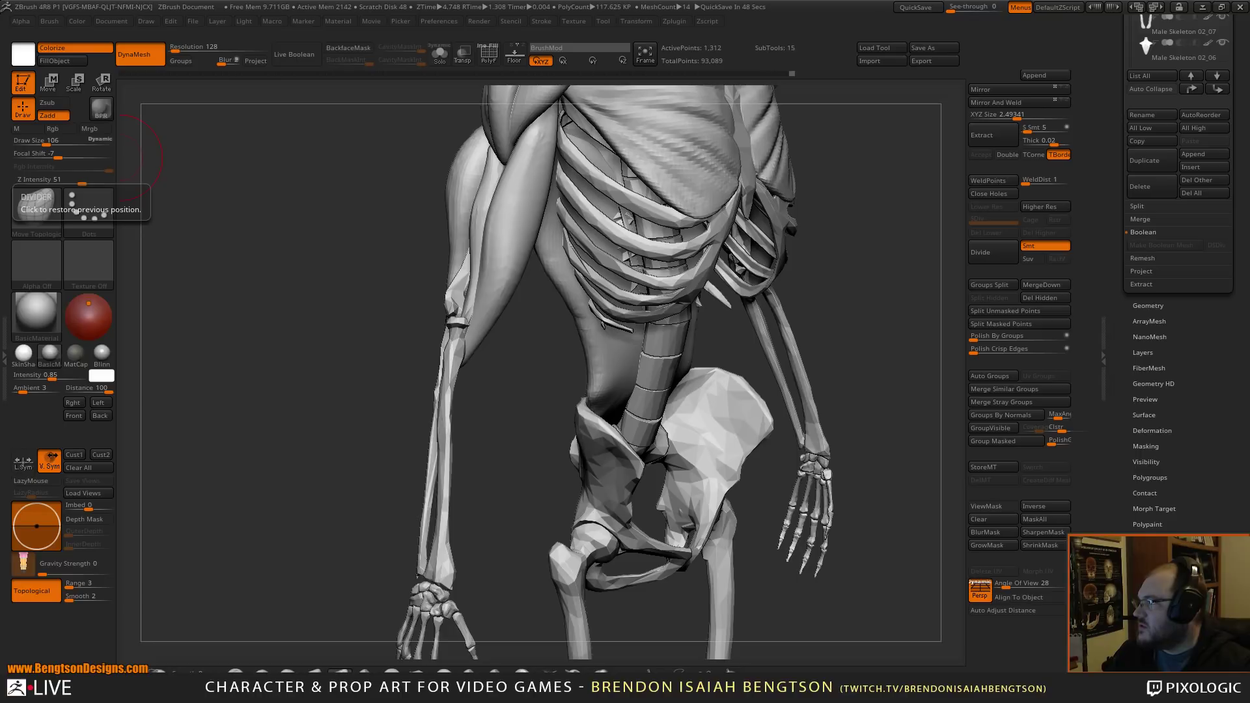
- Switch to Firefox and study the arm muscle insertion references, comparing the forearm views with the coloured deltoid-to-hand diagram
left_click_drag(0, 130, 644, 26)
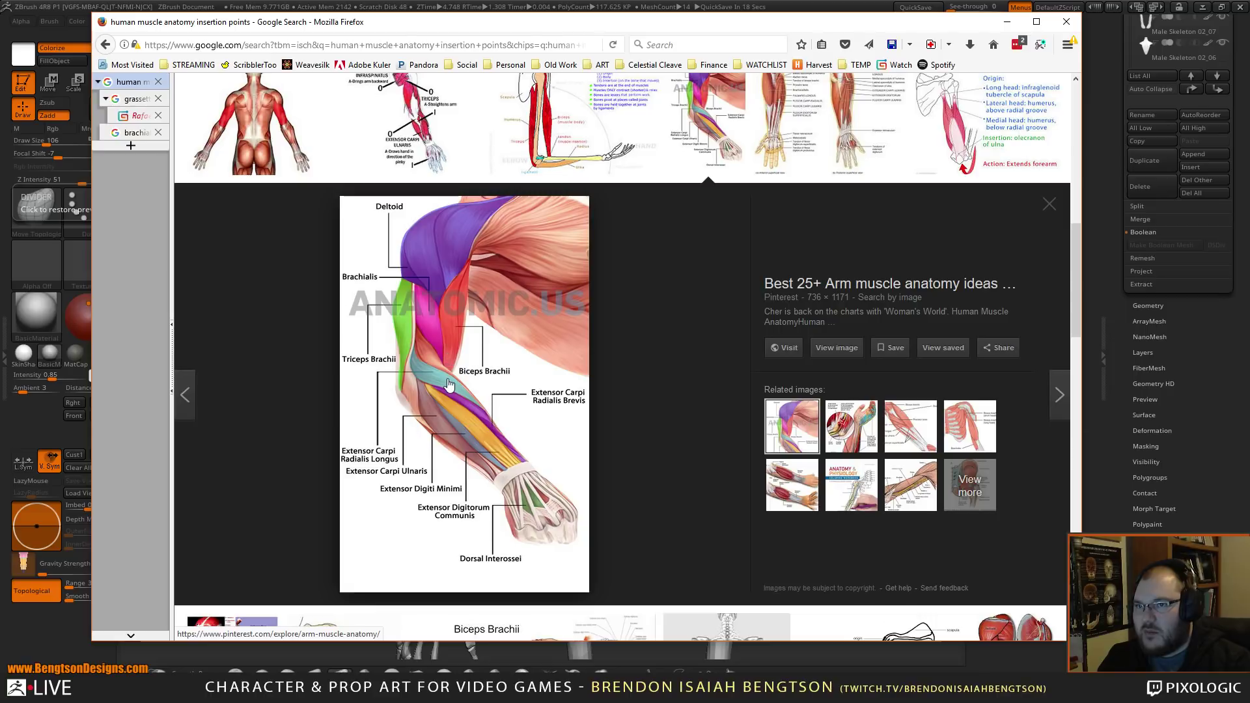
left_click(799, 120)
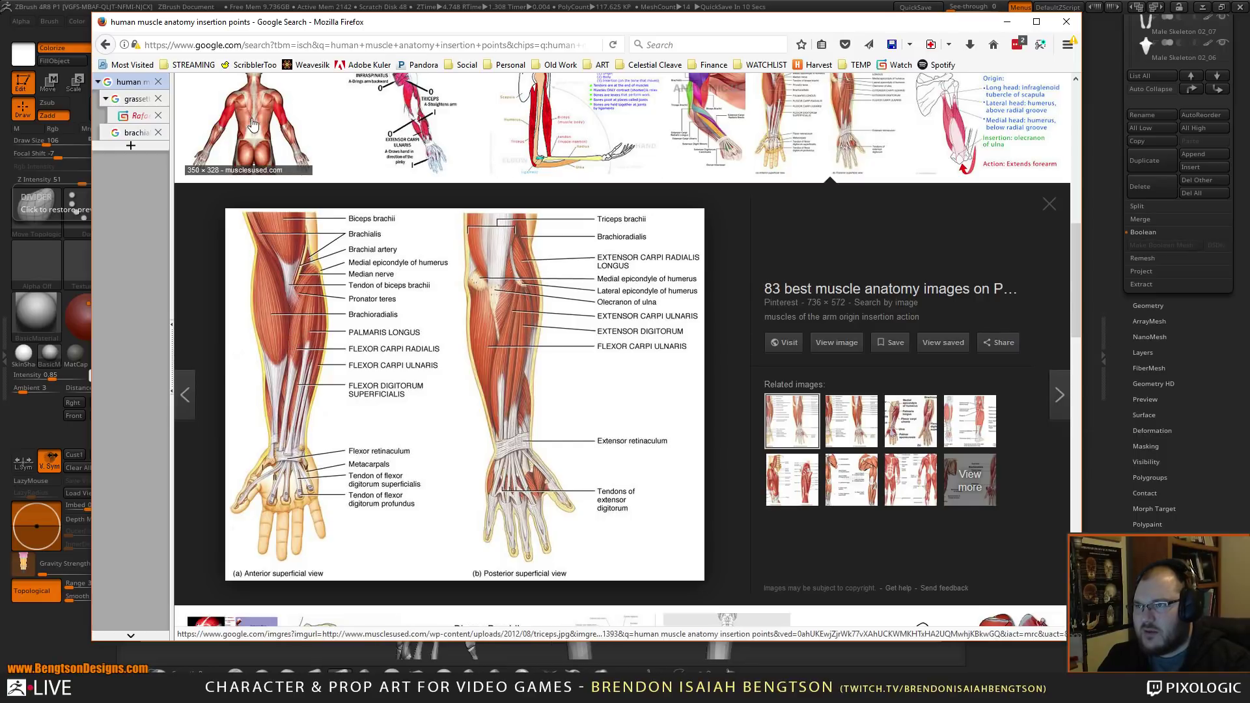
scroll(456, 228, "up", 5)
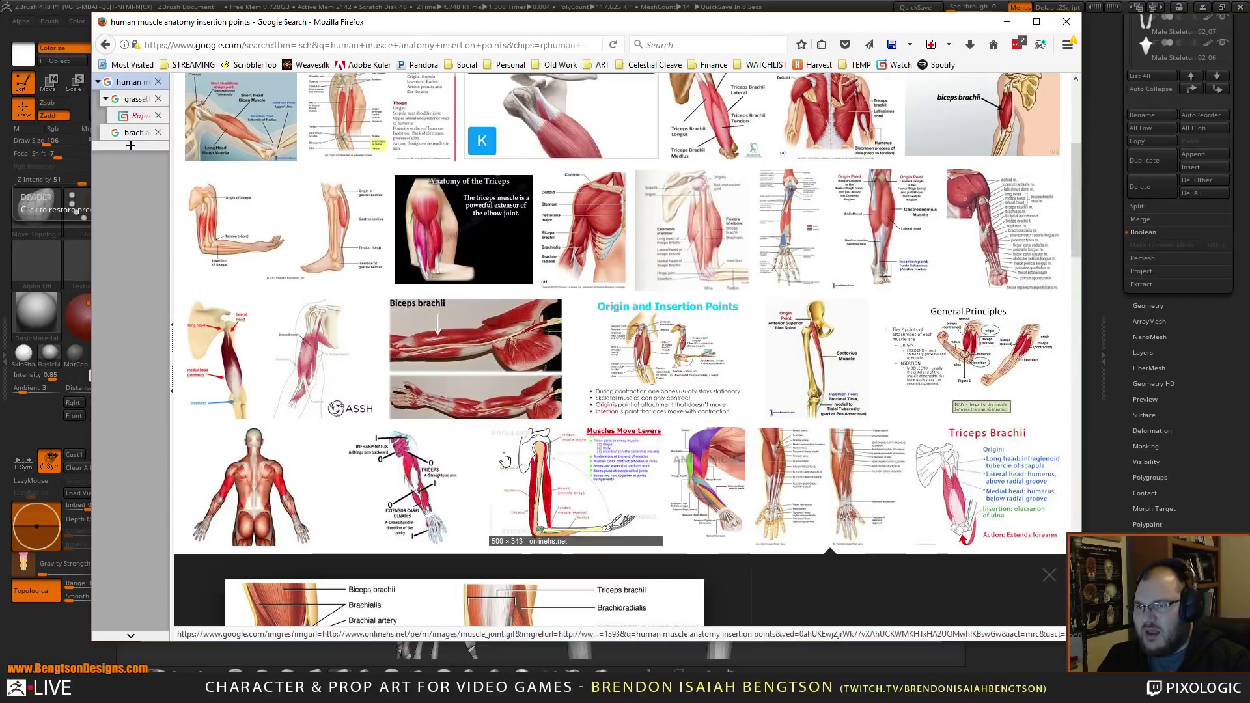
scroll(522, 478, "up", 1)
scroll(521, 477, "up", 3)
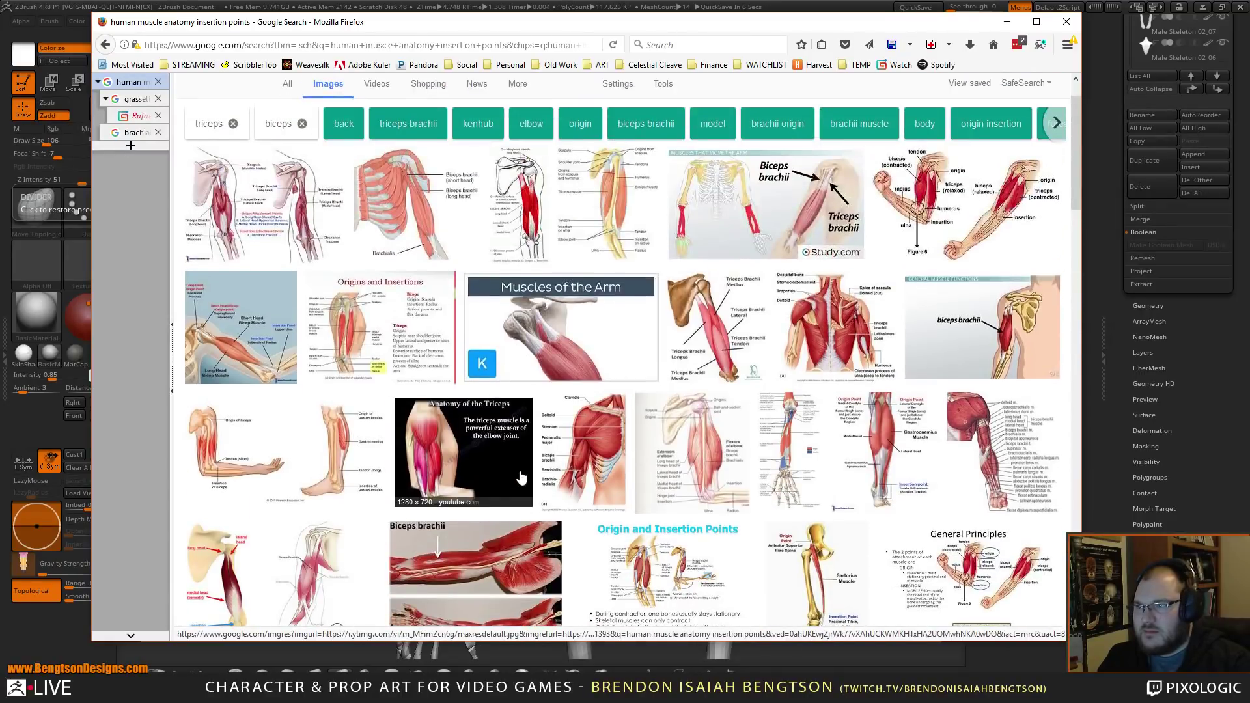
scroll(522, 477, "down", 7)
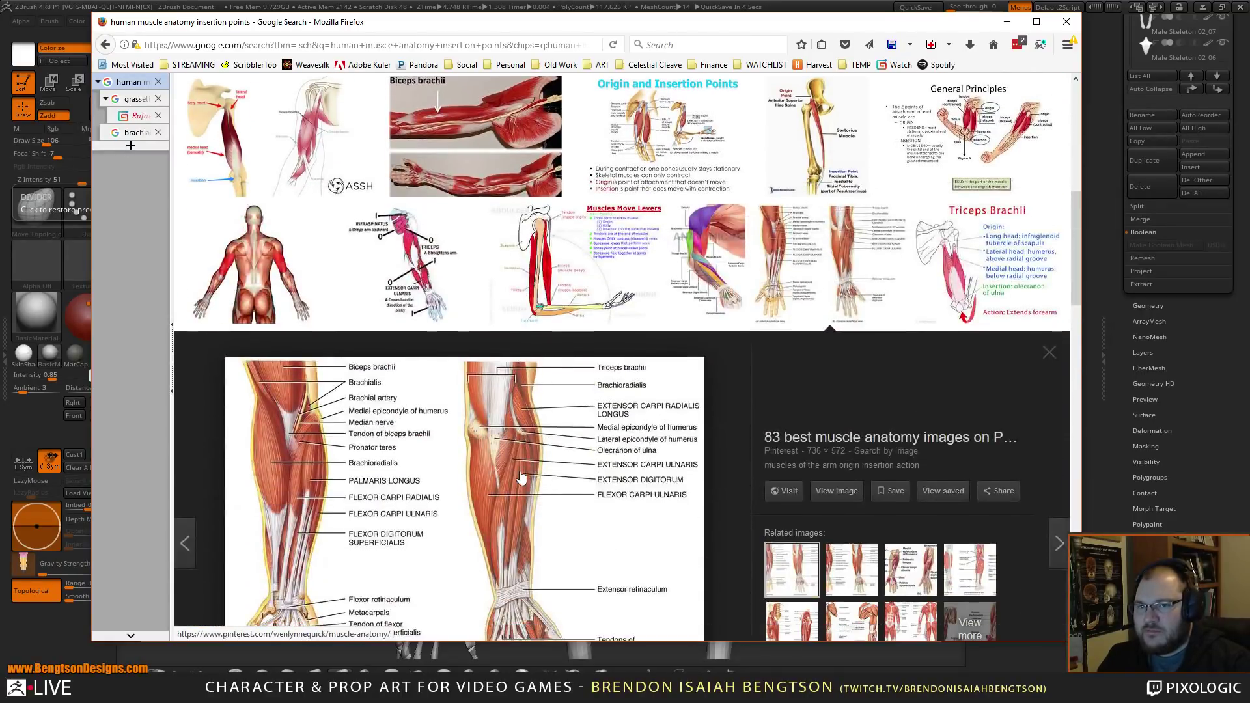
left_click(699, 225)
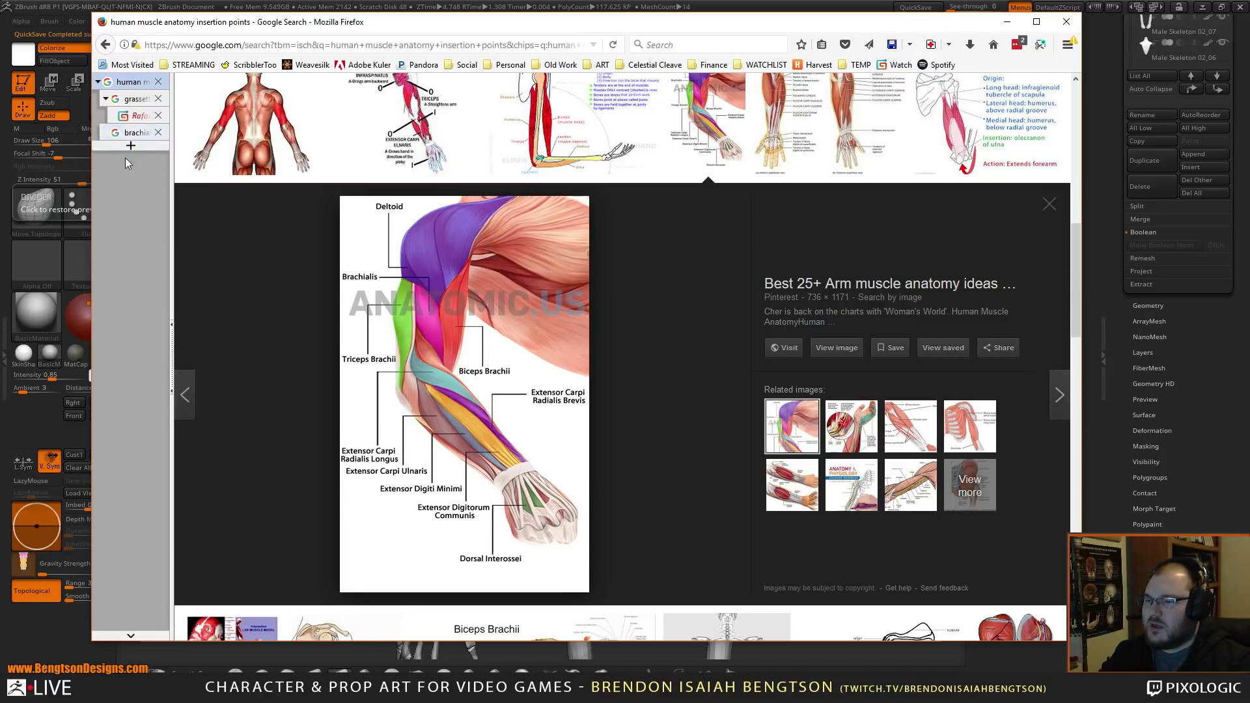
- Replace the brachialis image search with a search for "extensor carpi"
left_click(135, 132)
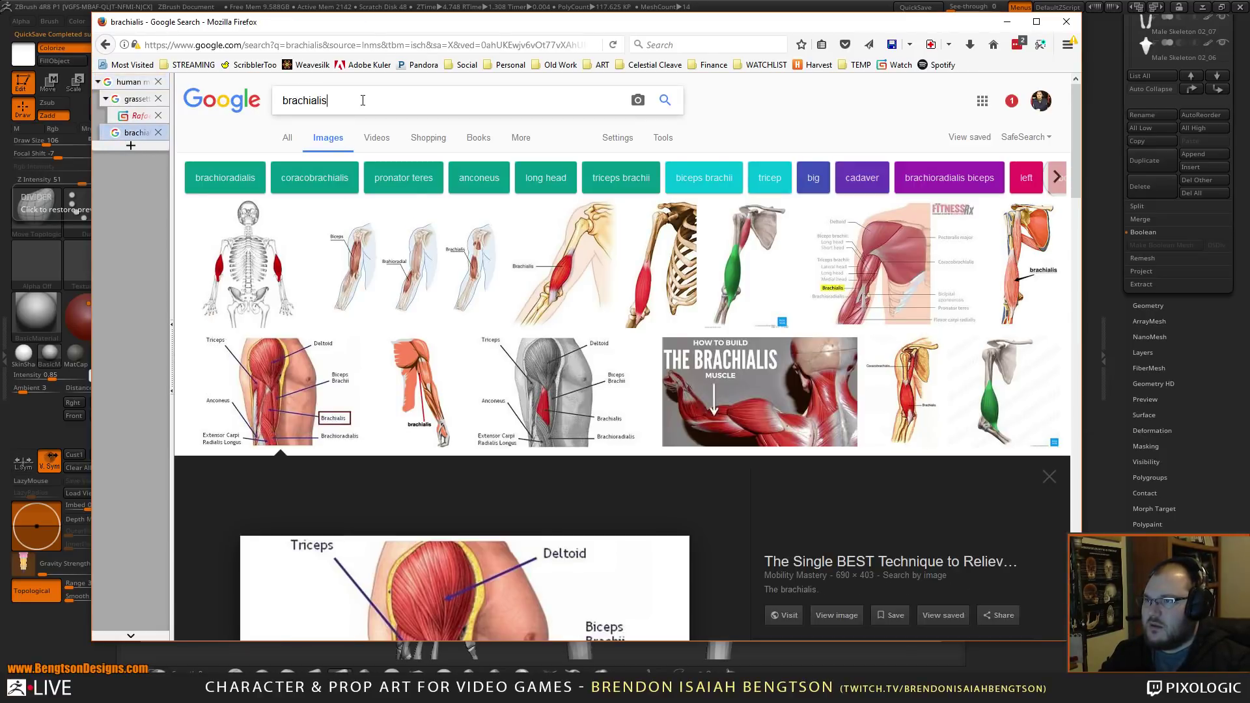
left_click_drag(362, 101, 207, 116)
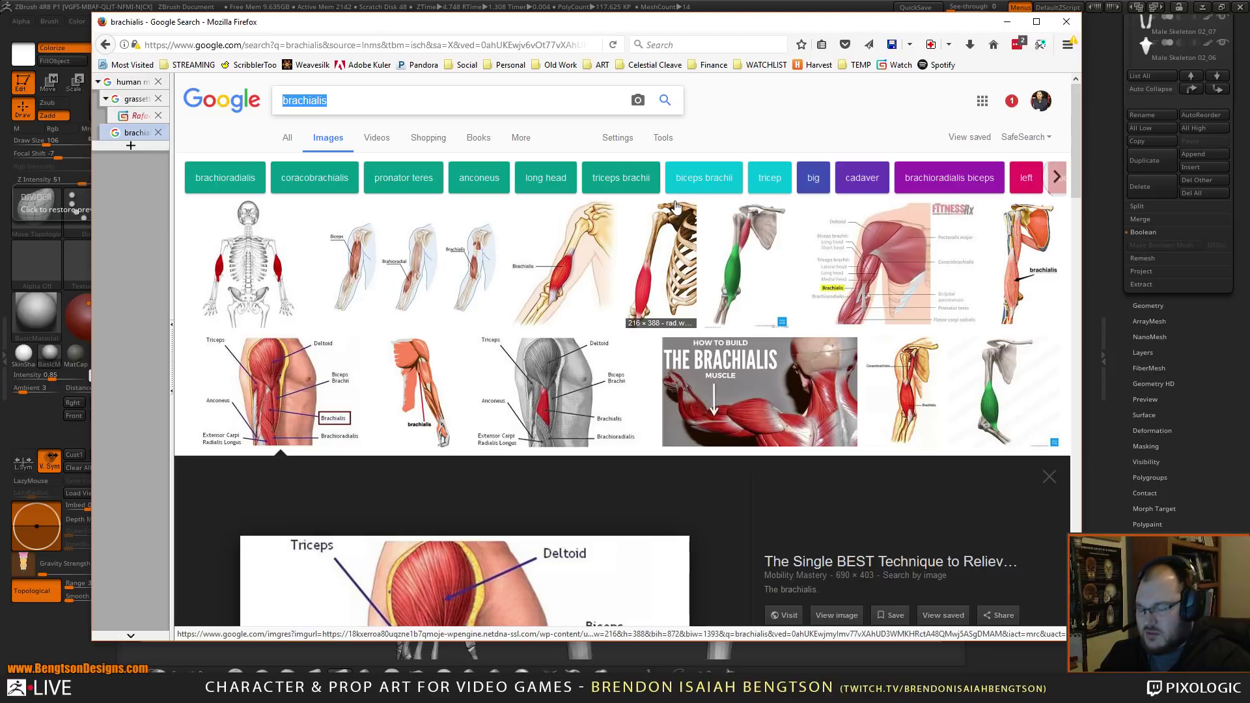
type("ext")
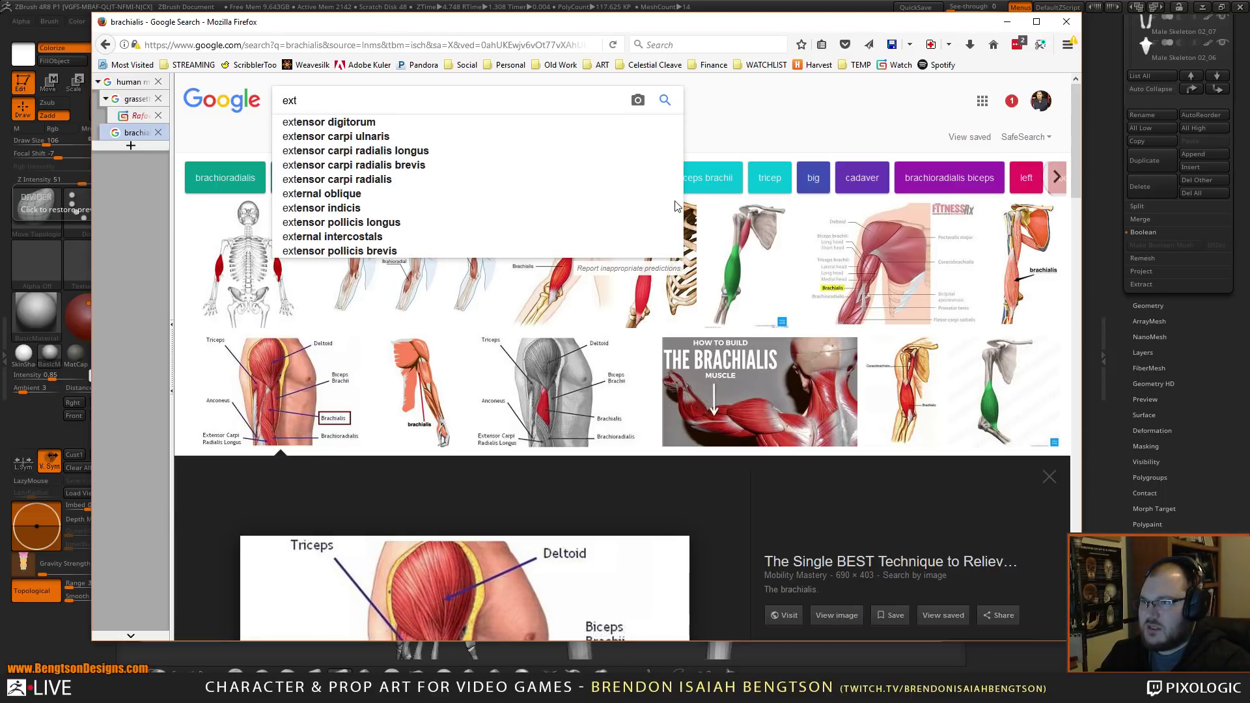
type("ensor")
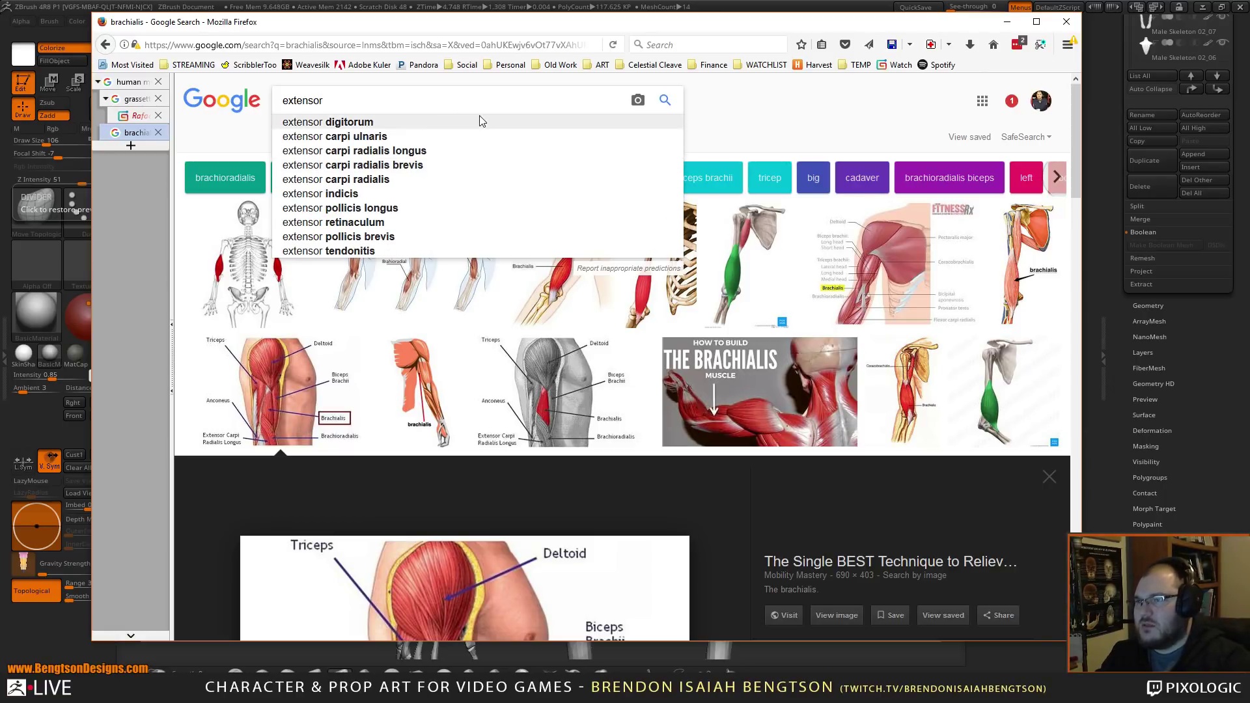
type(" carp")
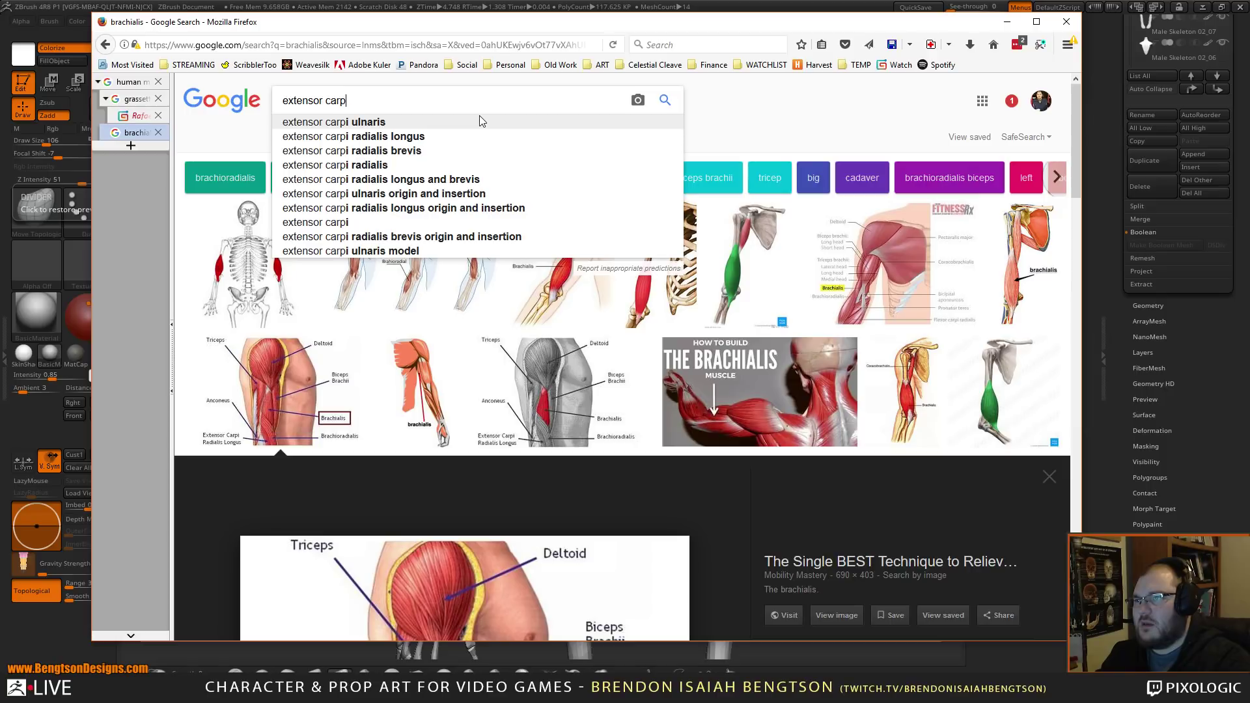
type("i")
key("Return")
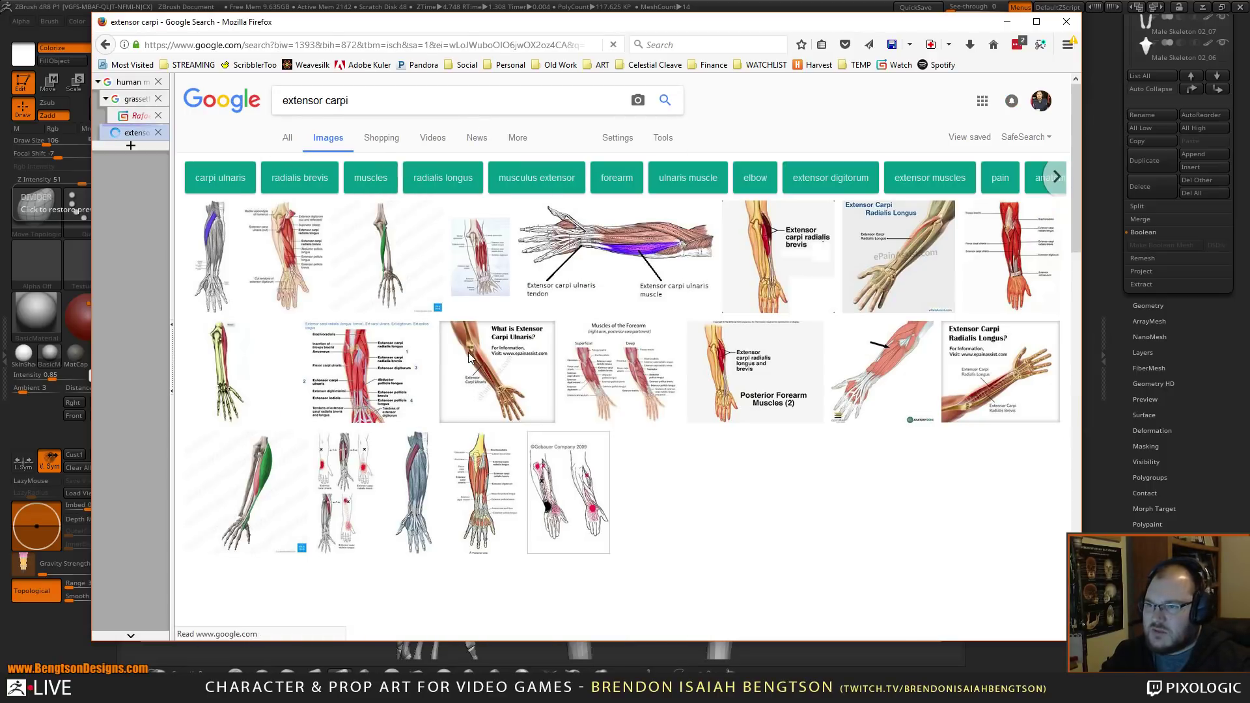
- Examine the forearm extensor diagrams for the shape and attachments of the extensor carpi radialis longus and brevis
left_click(365, 385)
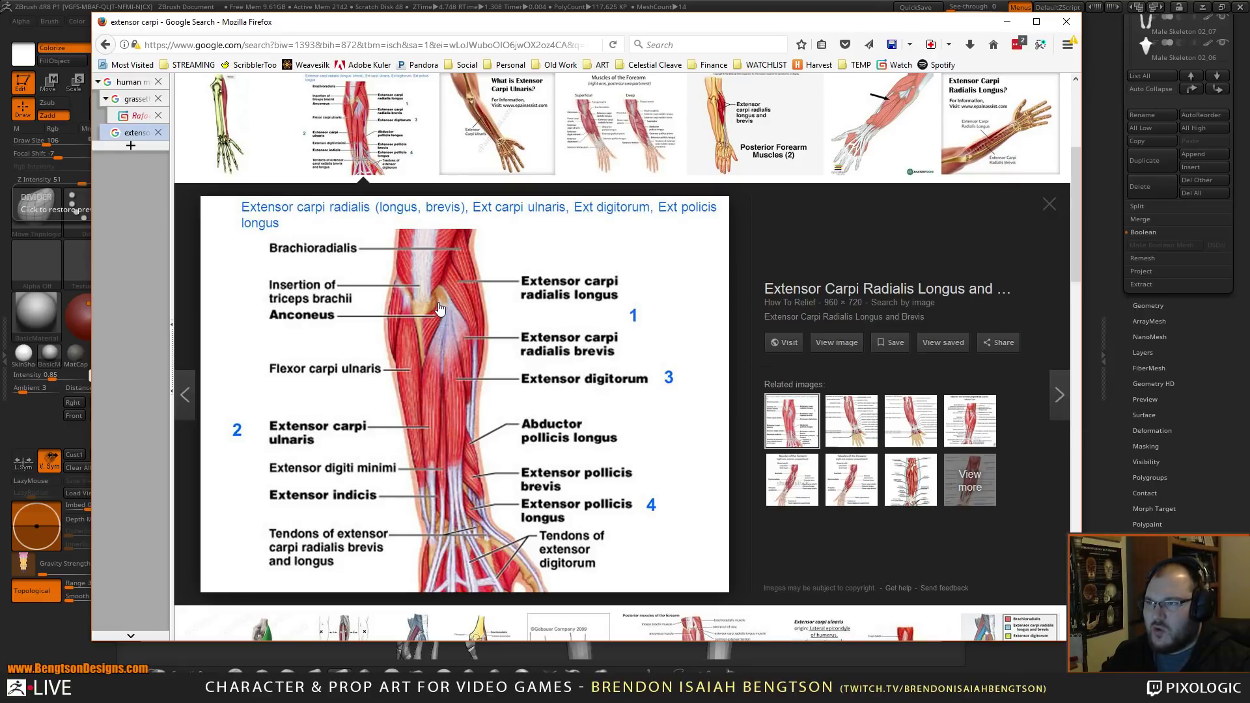
left_click(226, 130)
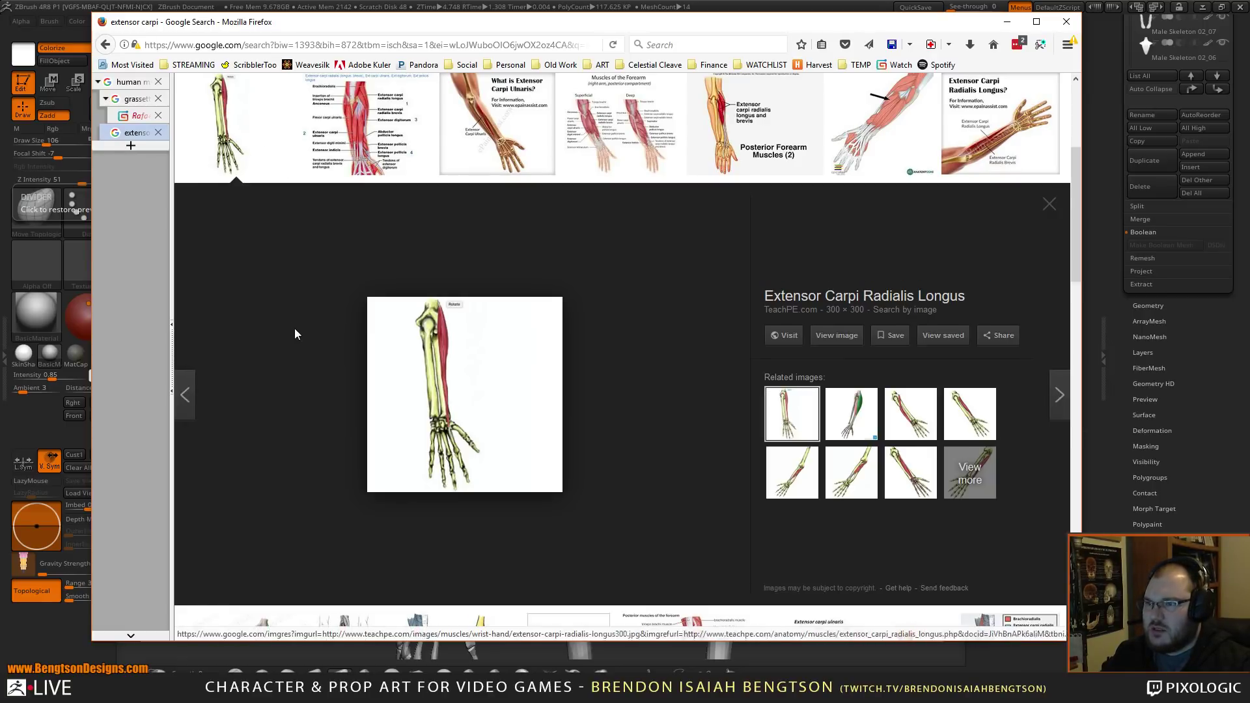
left_click(432, 265)
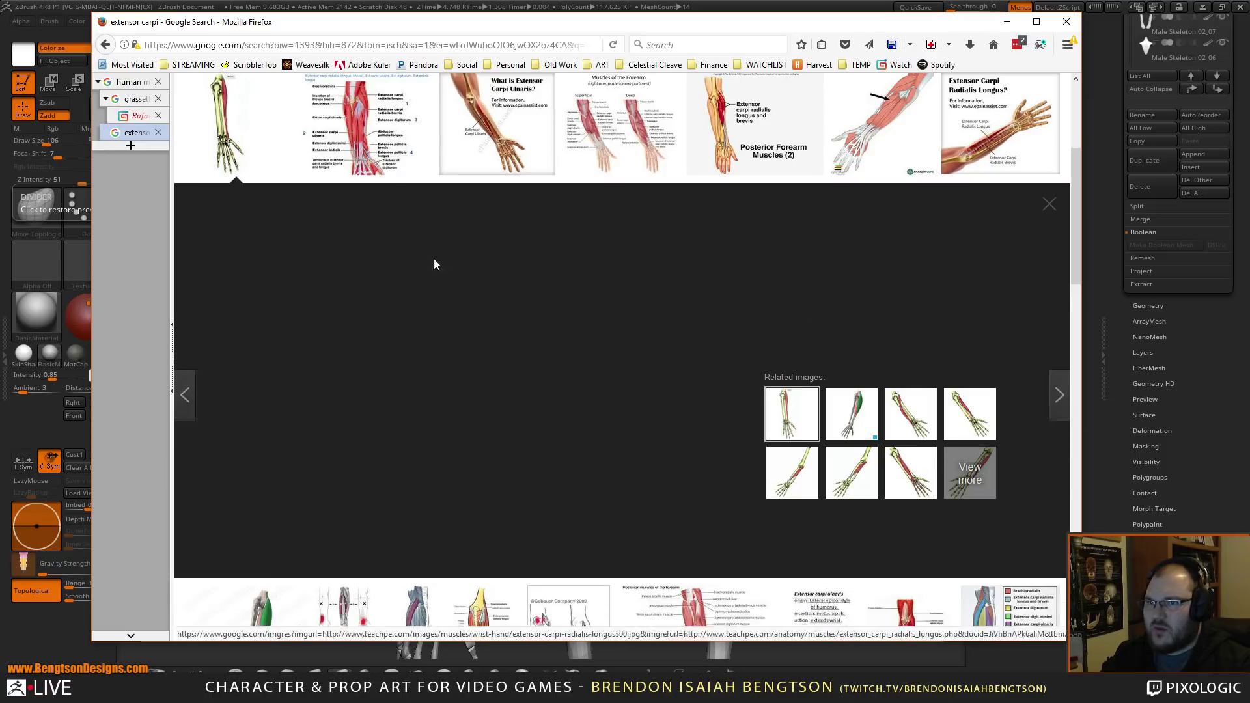
left_click(736, 412)
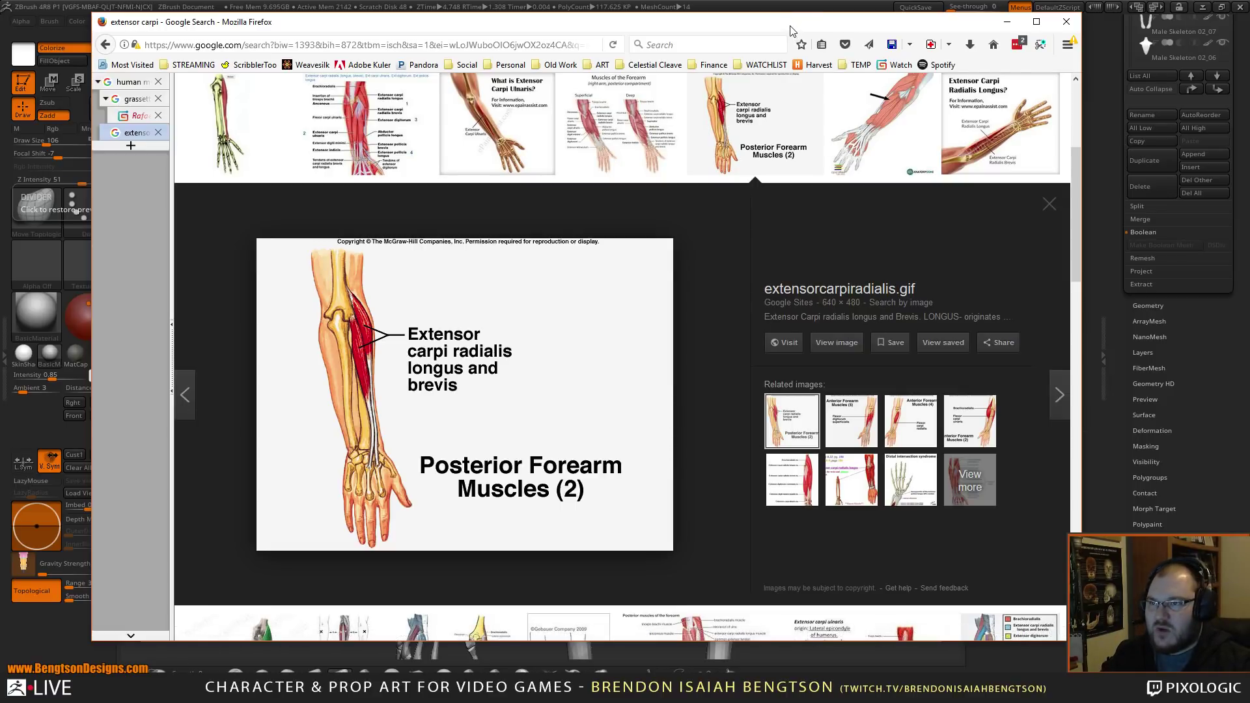
left_click(640, 146)
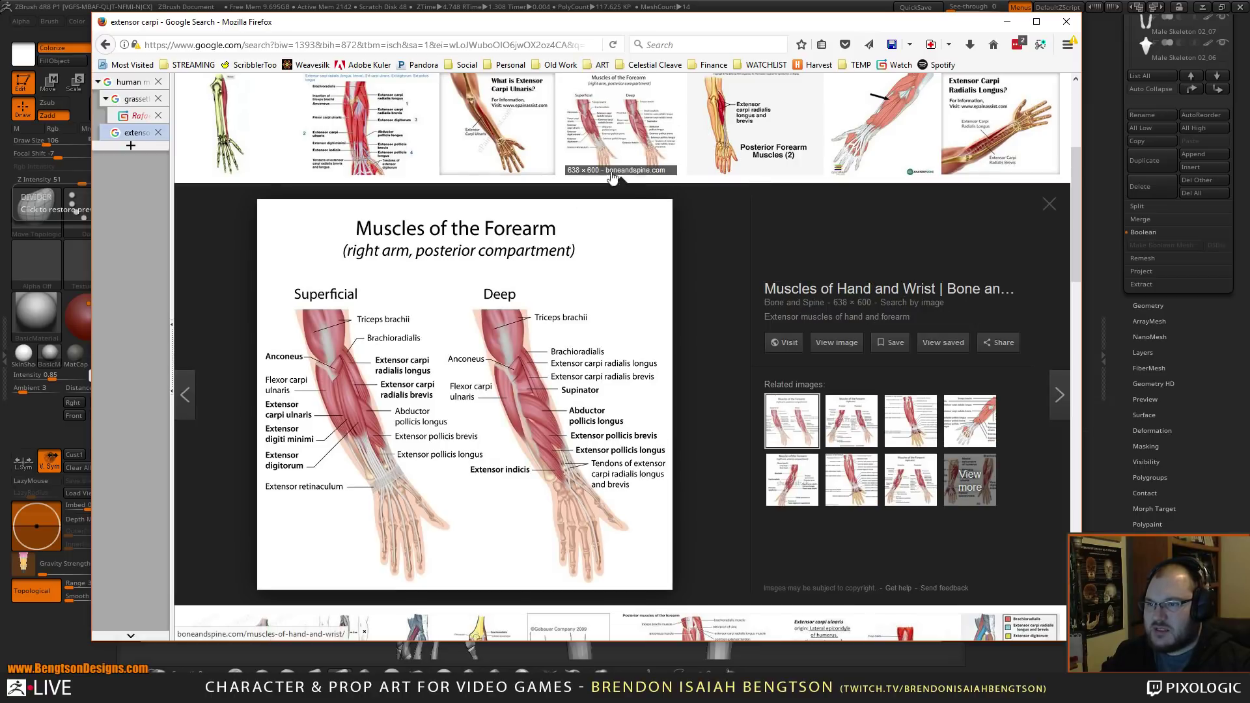
left_click(732, 147)
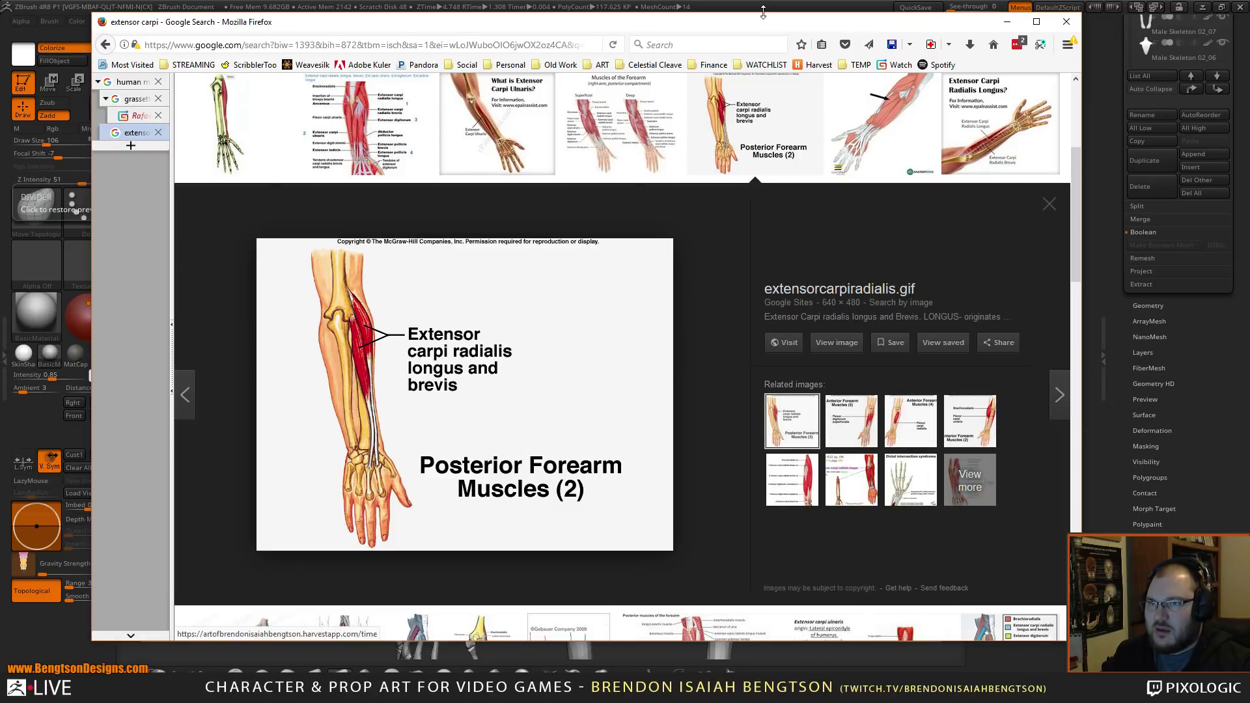
- Switch back to ZBrush and set the draw size to 88 for work around the elbow
left_click_drag(770, 30, 0, 44)
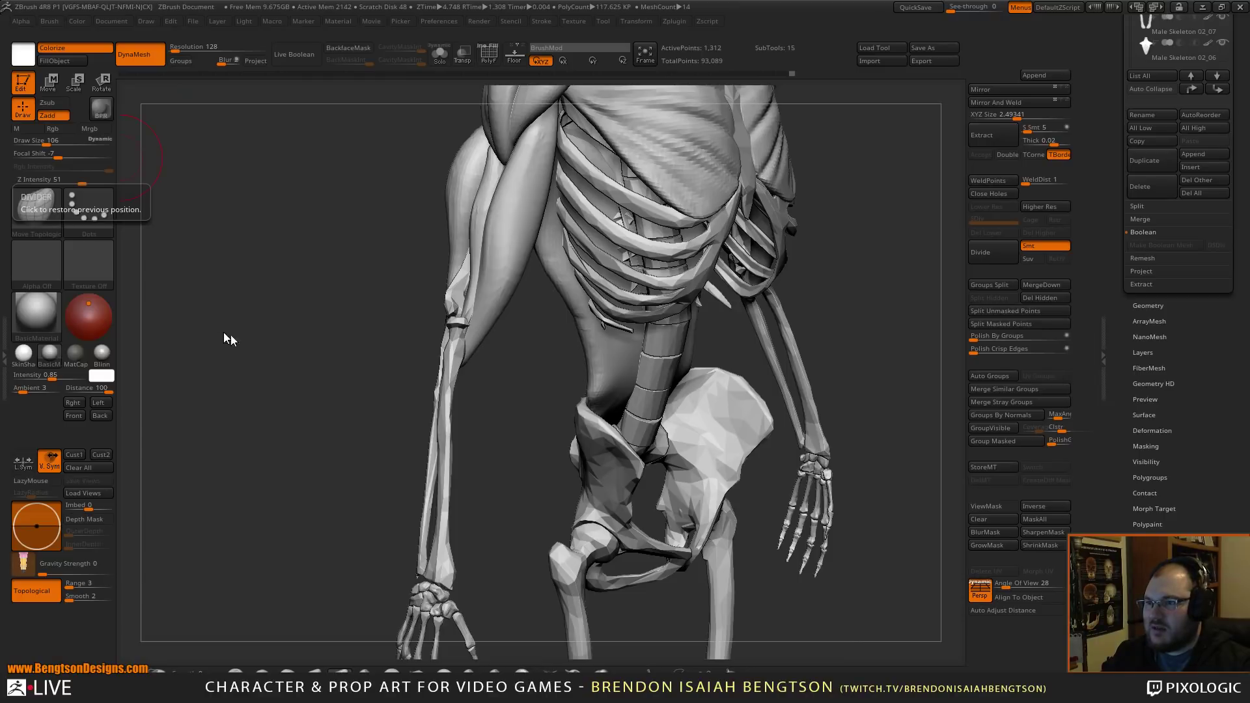
left_click_drag(413, 274, 360, 353)
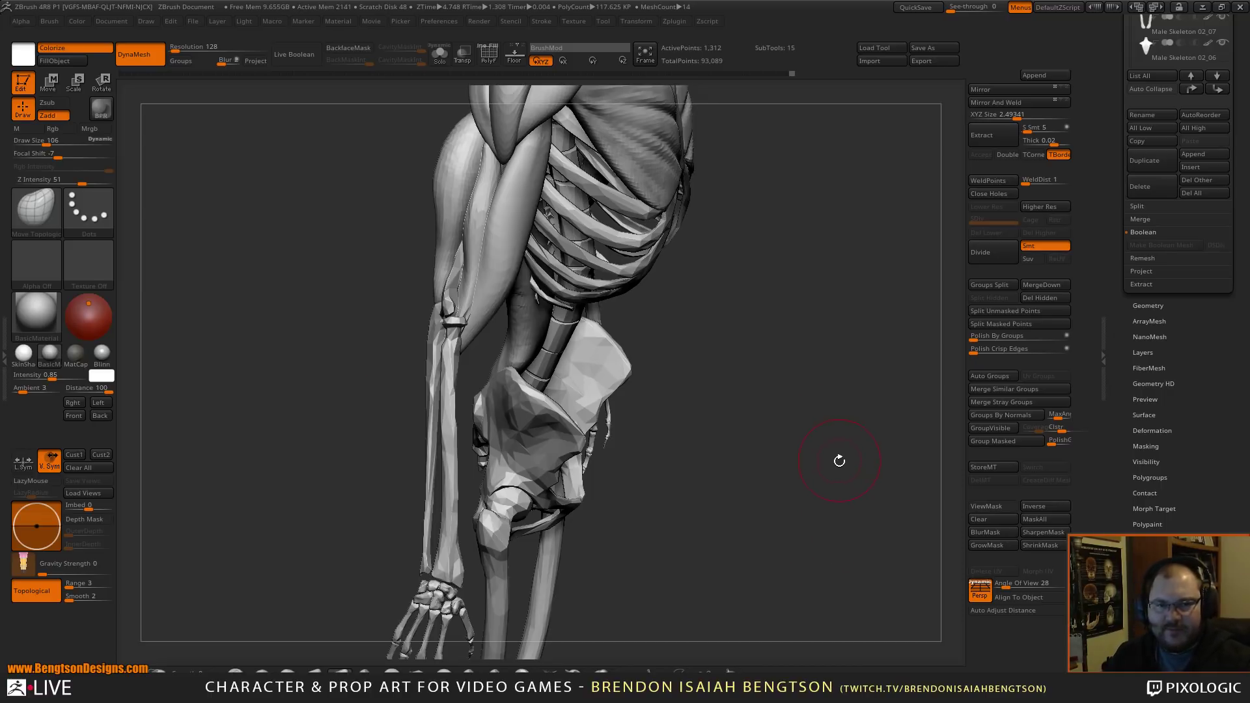
left_click_drag(840, 461, 778, 483)
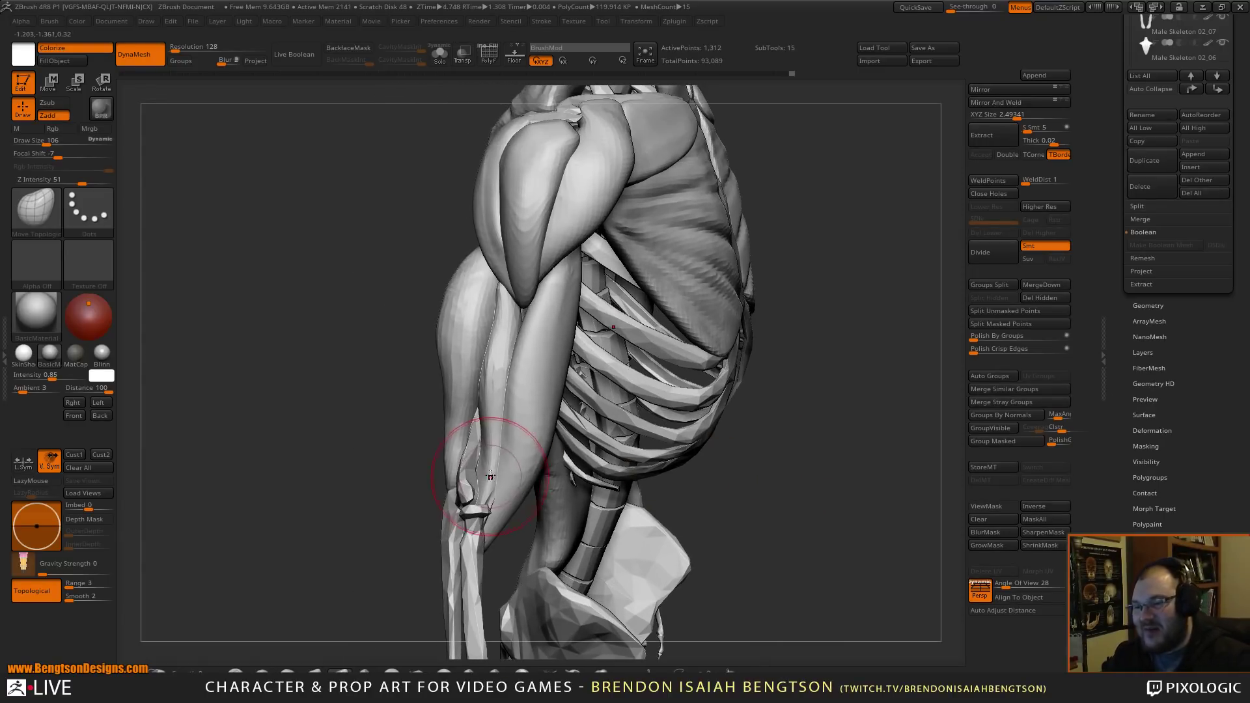
key("space")
left_click_drag(494, 481, 487, 482)
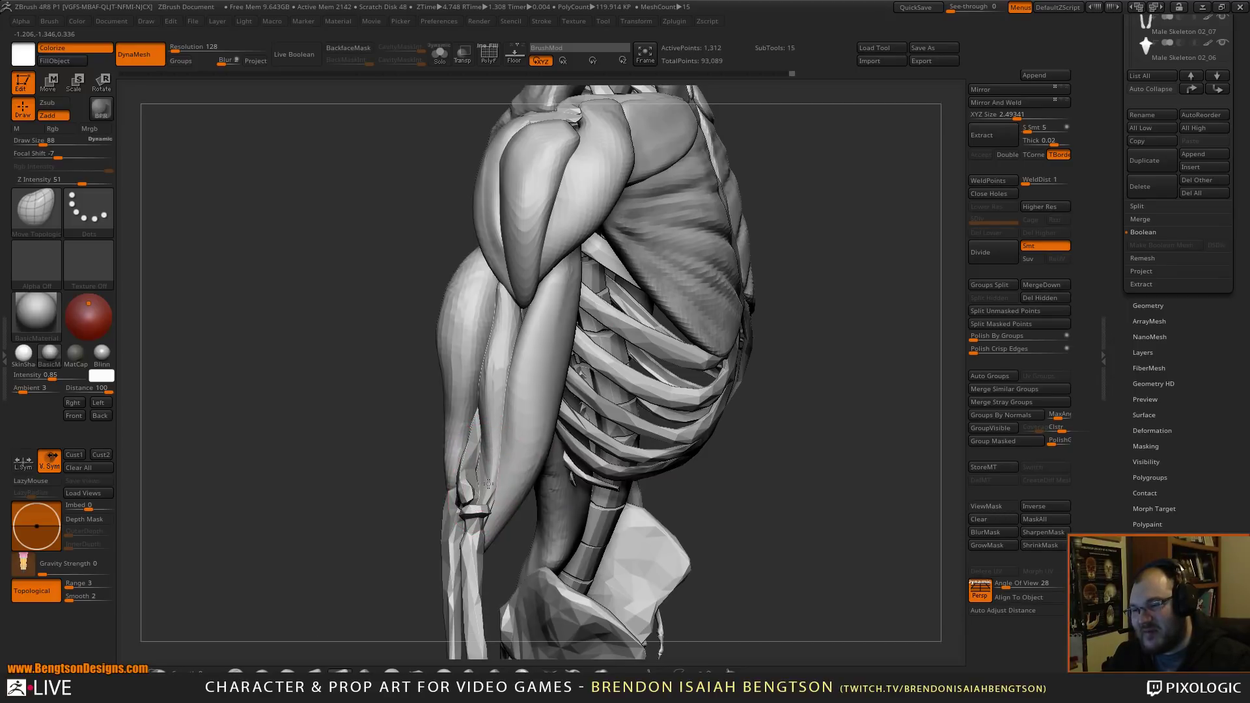
- Examine the arm muscles and bare forearm bones against the whole skeleton from the side, front and back
left_click_drag(363, 455, 464, 383)
mouse_move(542, 562)
left_mouse_down()
mouse_move(530, 432)
mouse_move(797, 305)
mouse_move(799, 362)
mouse_move(729, 355)
left_mouse_up()
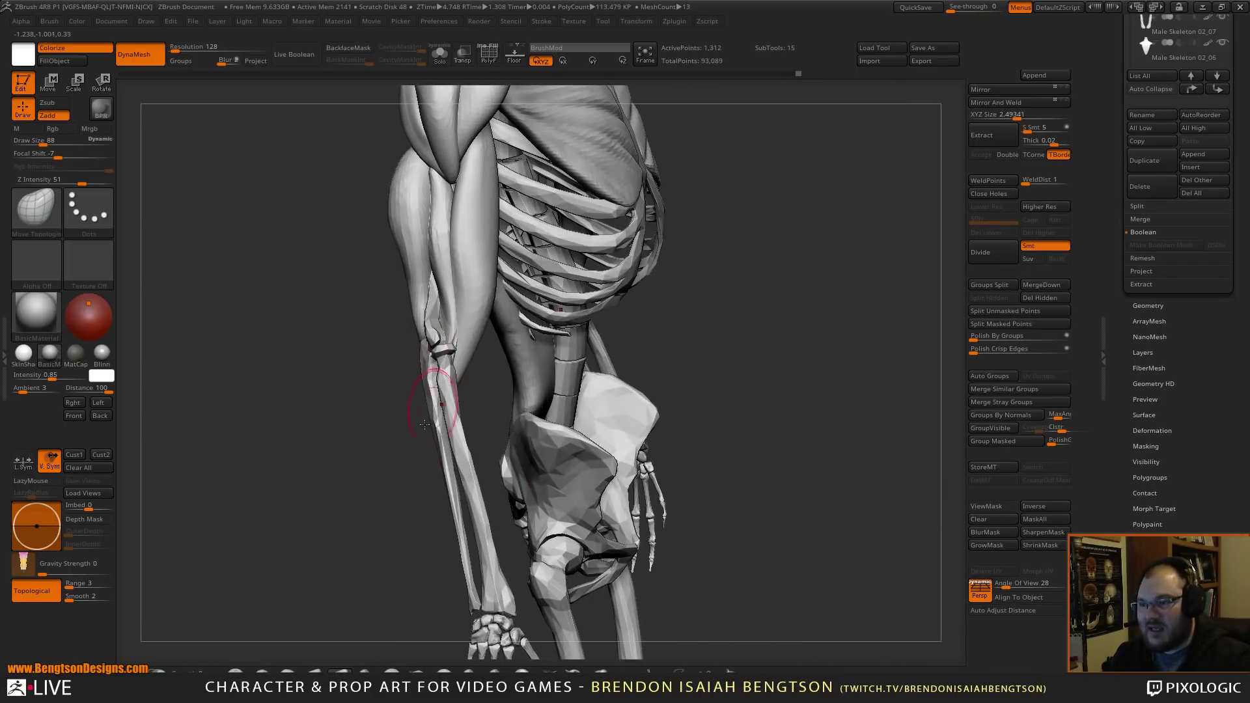
left_click_drag(425, 425, 372, 463)
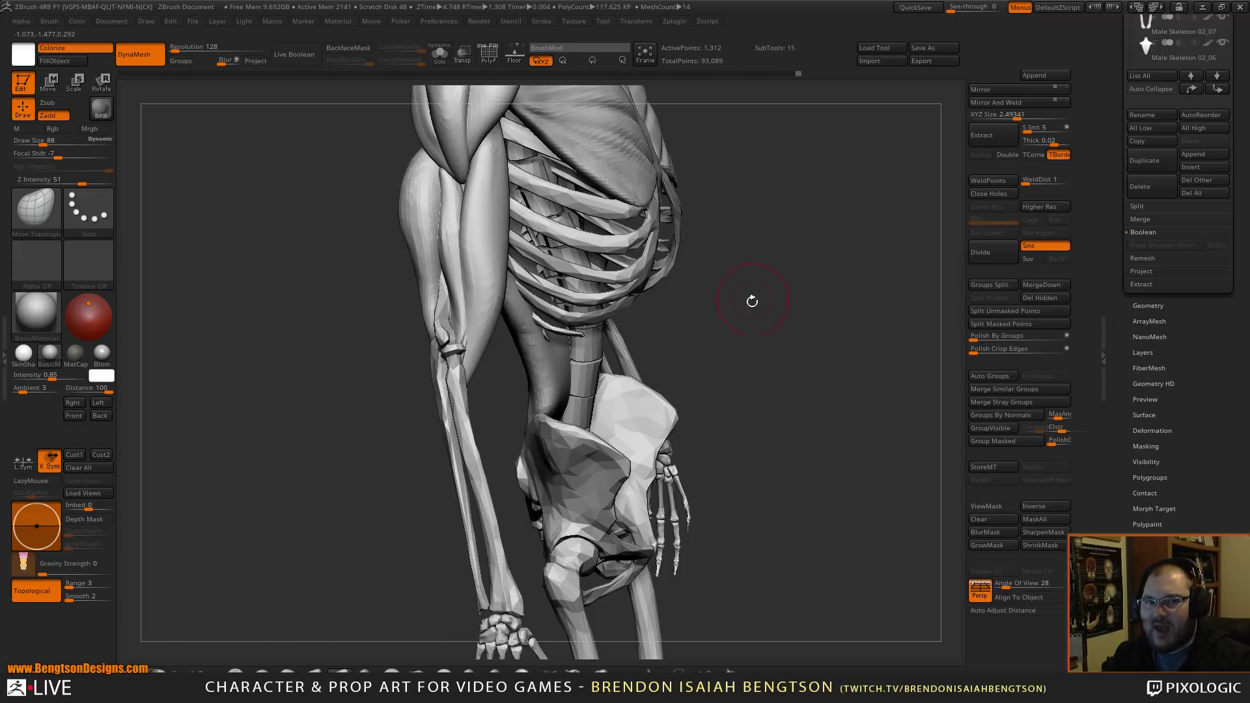
left_click_drag(748, 338, 644, 221, "shift")
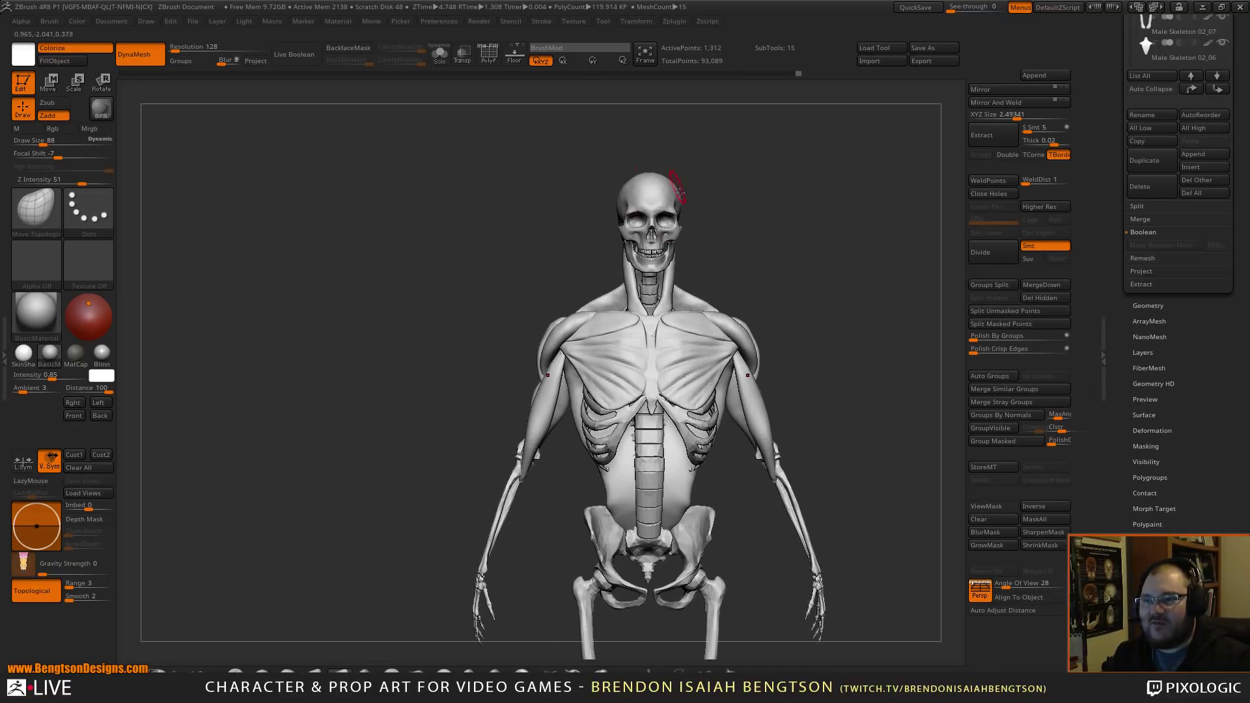
left_click_drag(760, 237, 661, 223, "alt")
left_click_drag(695, 262, 699, 200, "alt")
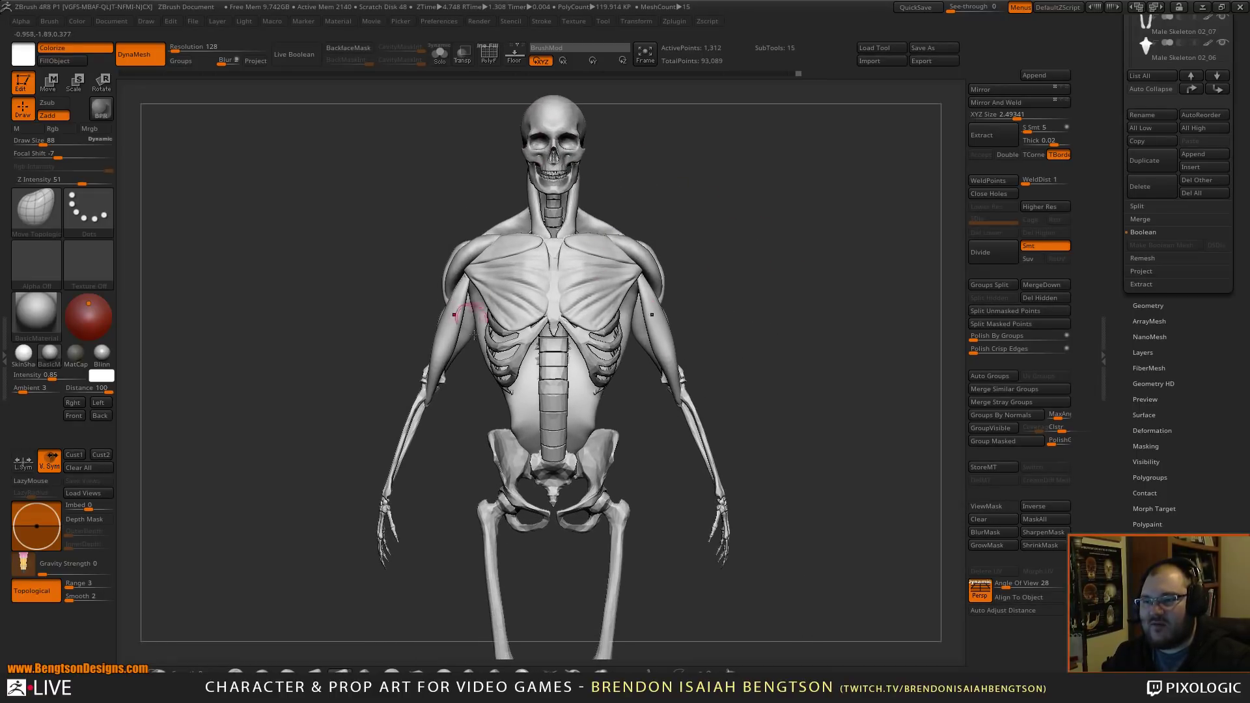
left_click_drag(745, 280, 861, 291)
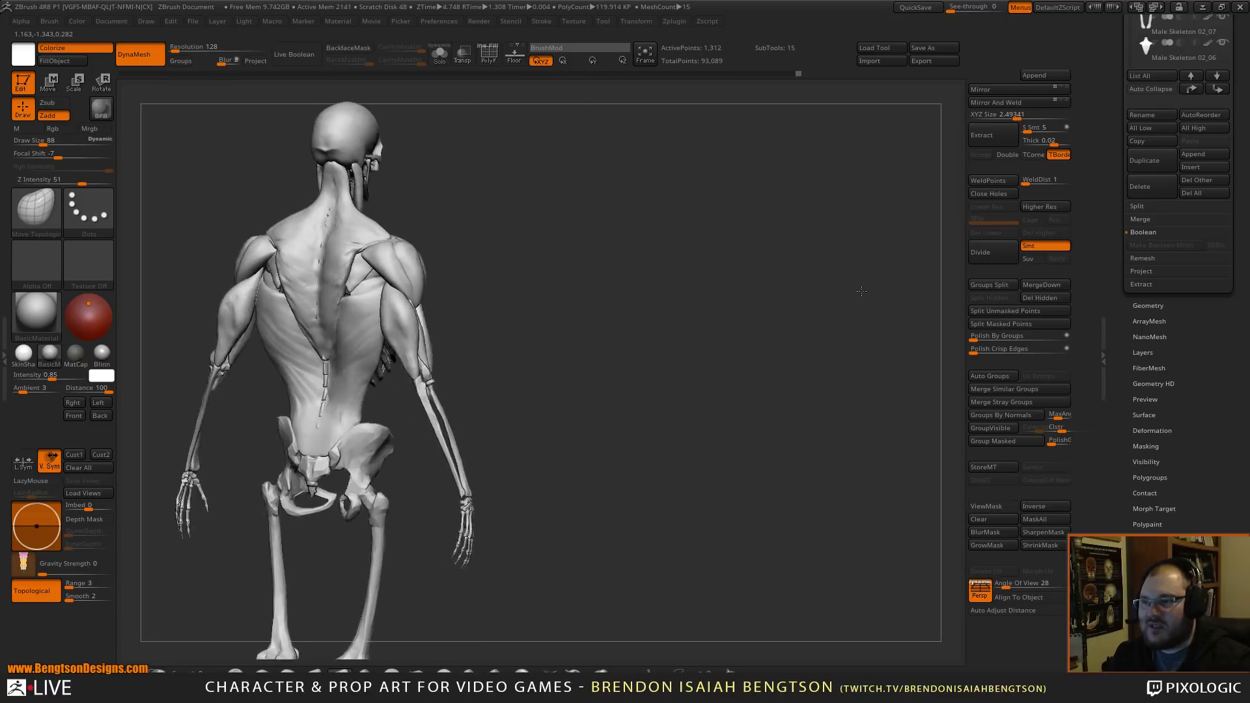
left_click_drag(667, 332, 544, 455)
left_click_drag(563, 463, 527, 468, "shift")
left_click_drag(542, 518, 560, 363, "alt")
left_click_drag(745, 390, 743, 297, "alt")
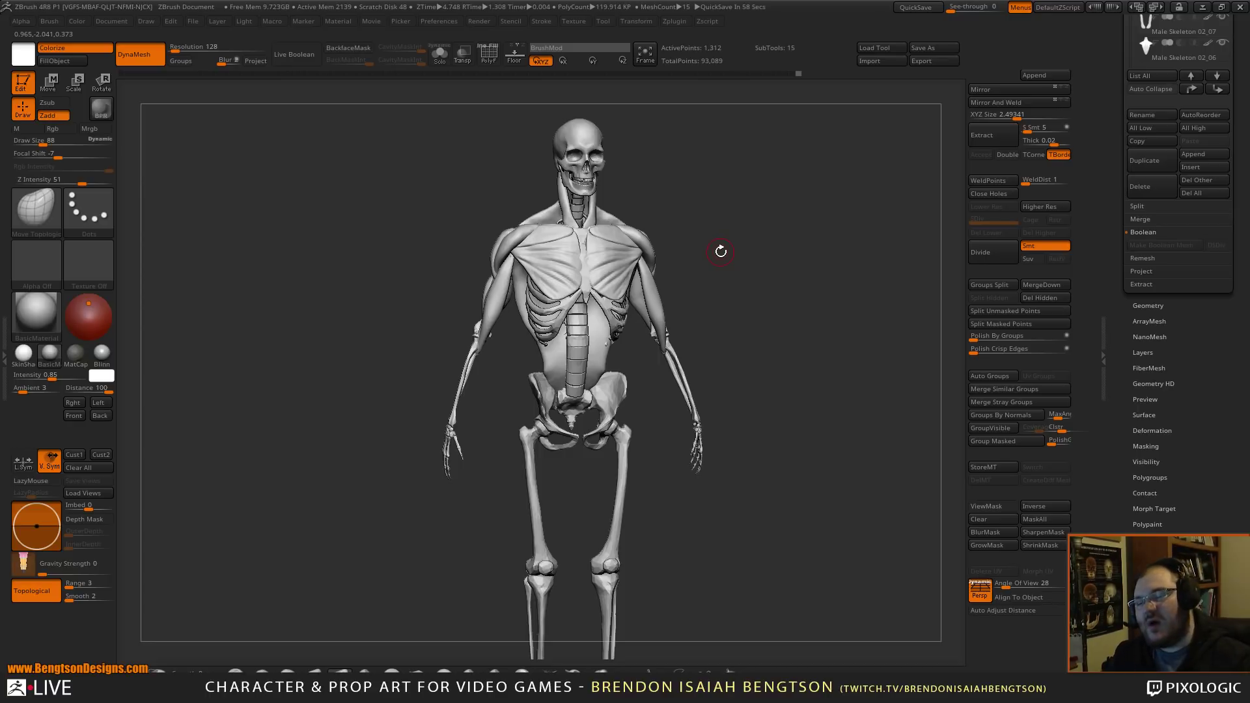
left_click_drag(776, 407, 795, 438)
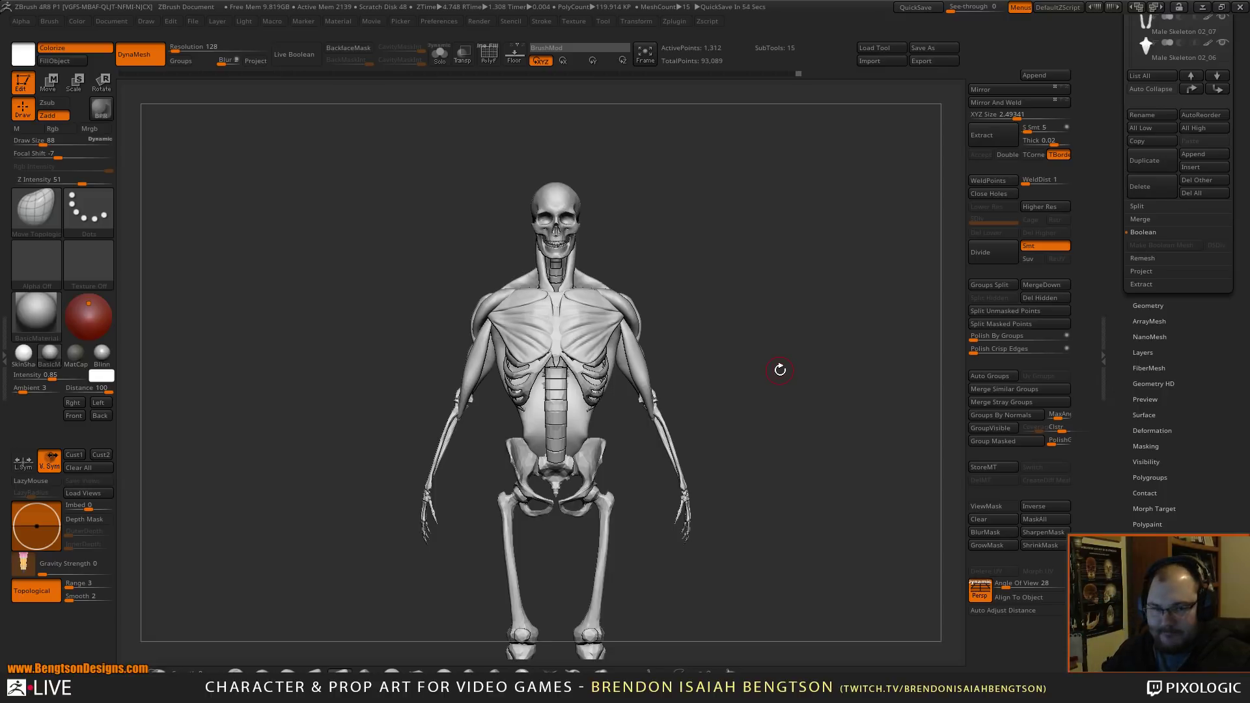
left_click_drag(773, 344, 770, 293, "alt")
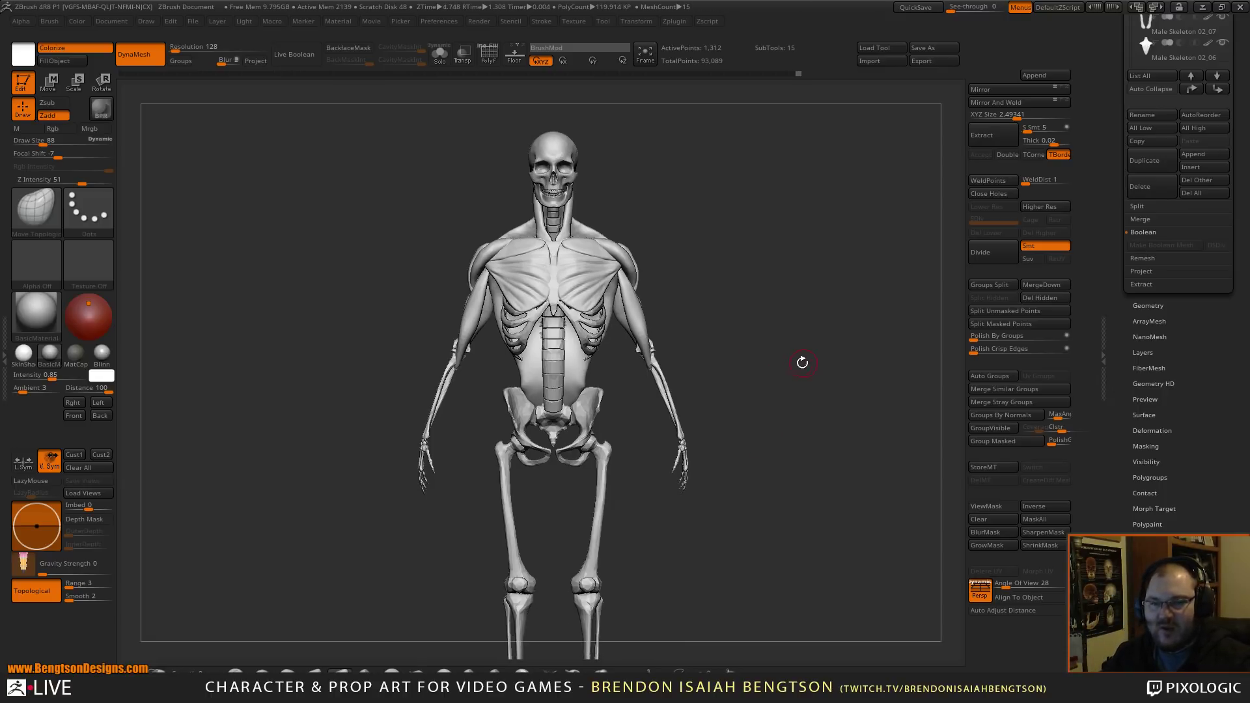
left_click_drag(776, 487, 791, 292, "alt")
- Inspect the outer elbow and the forearm bones up close for the attachment of the forearm extensors
left_click_drag(688, 405, 750, 432)
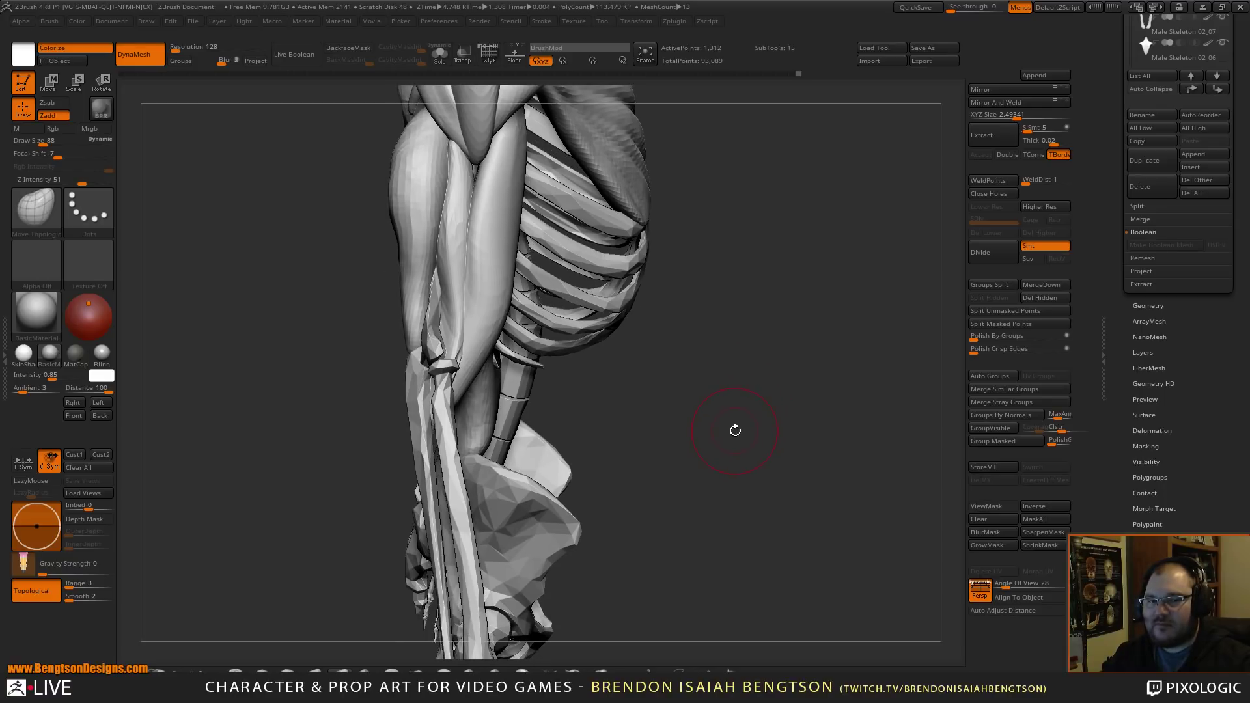
mouse_move(751, 477)
left_mouse_down()
mouse_move(748, 394)
mouse_move(772, 387)
mouse_move(765, 363)
mouse_move(784, 382)
mouse_move(775, 393)
left_mouse_up()
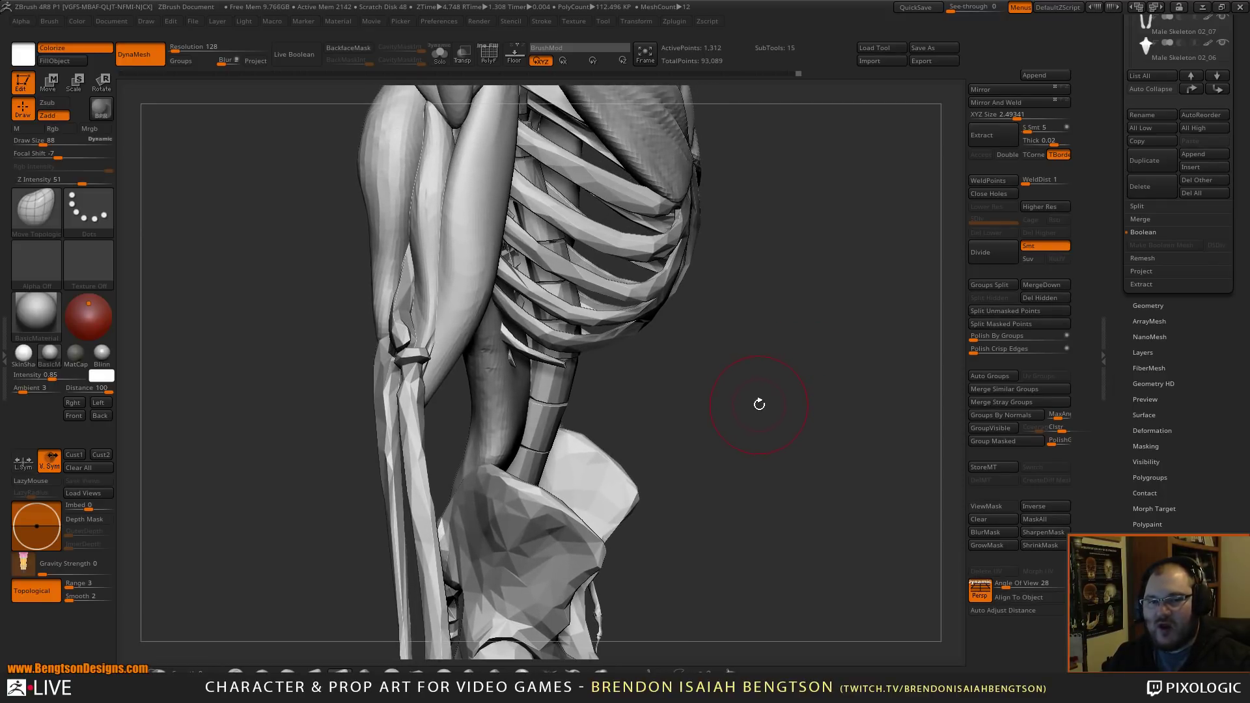
left_click_drag(762, 411, 867, 439)
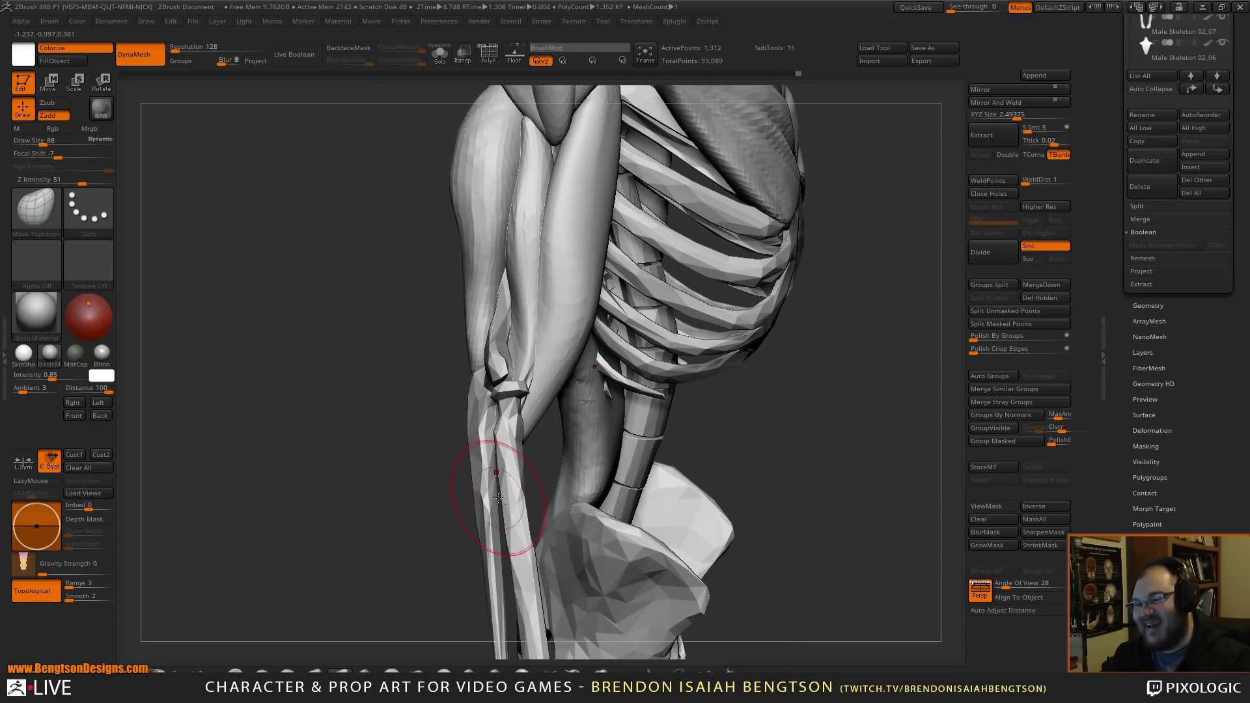
left_click_drag(435, 529, 409, 526)
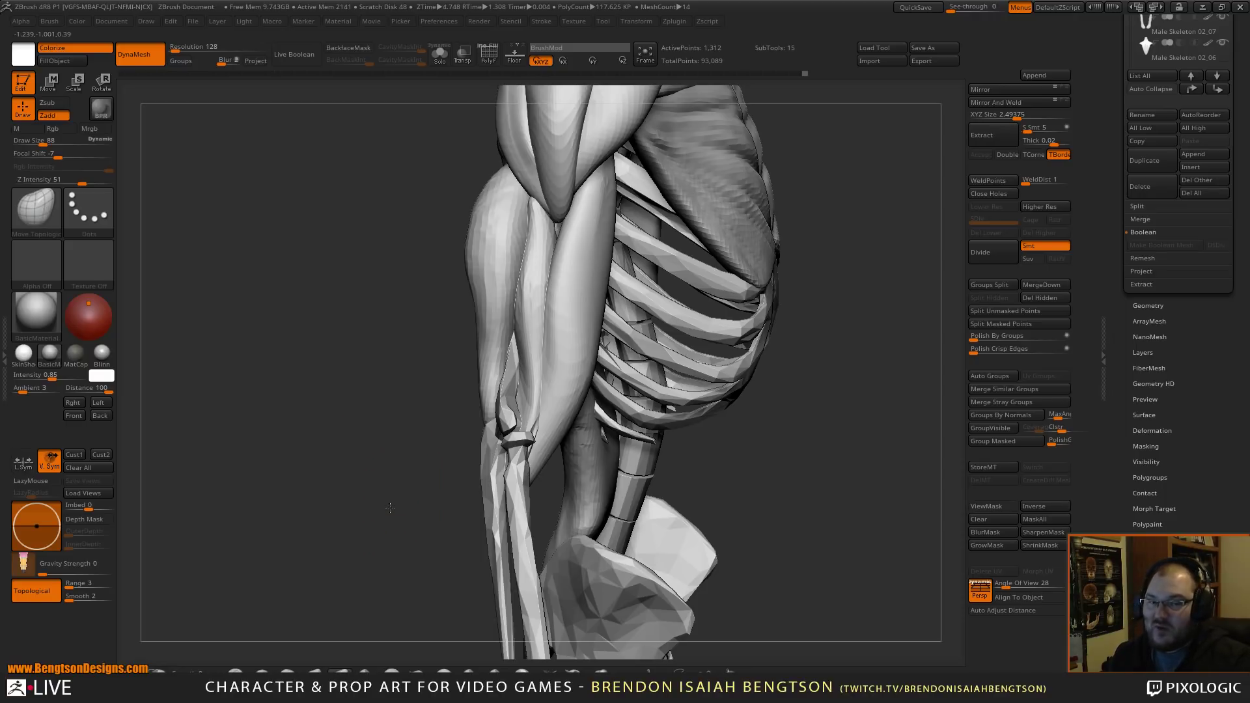
left_click_drag(390, 508, 375, 311, "alt")
mouse_move(721, 550)
left_mouse_down("alt")
mouse_move(759, 354)
mouse_move(704, 345)
mouse_move(670, 252)
left_mouse_up("alt")
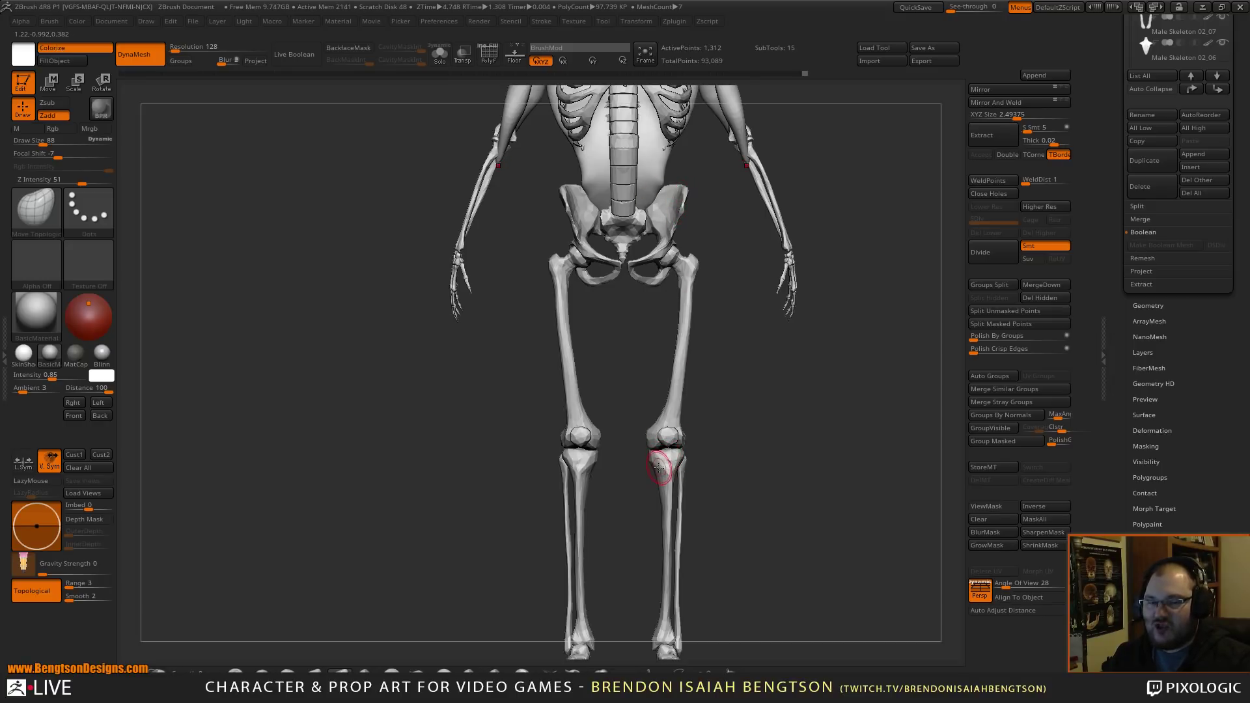
mouse_move(802, 350)
left_mouse_down()
mouse_move(692, 466)
mouse_move(756, 481)
mouse_move(740, 449)
mouse_move(753, 482)
mouse_move(592, 518)
mouse_move(603, 449)
mouse_move(604, 470)
left_mouse_up()
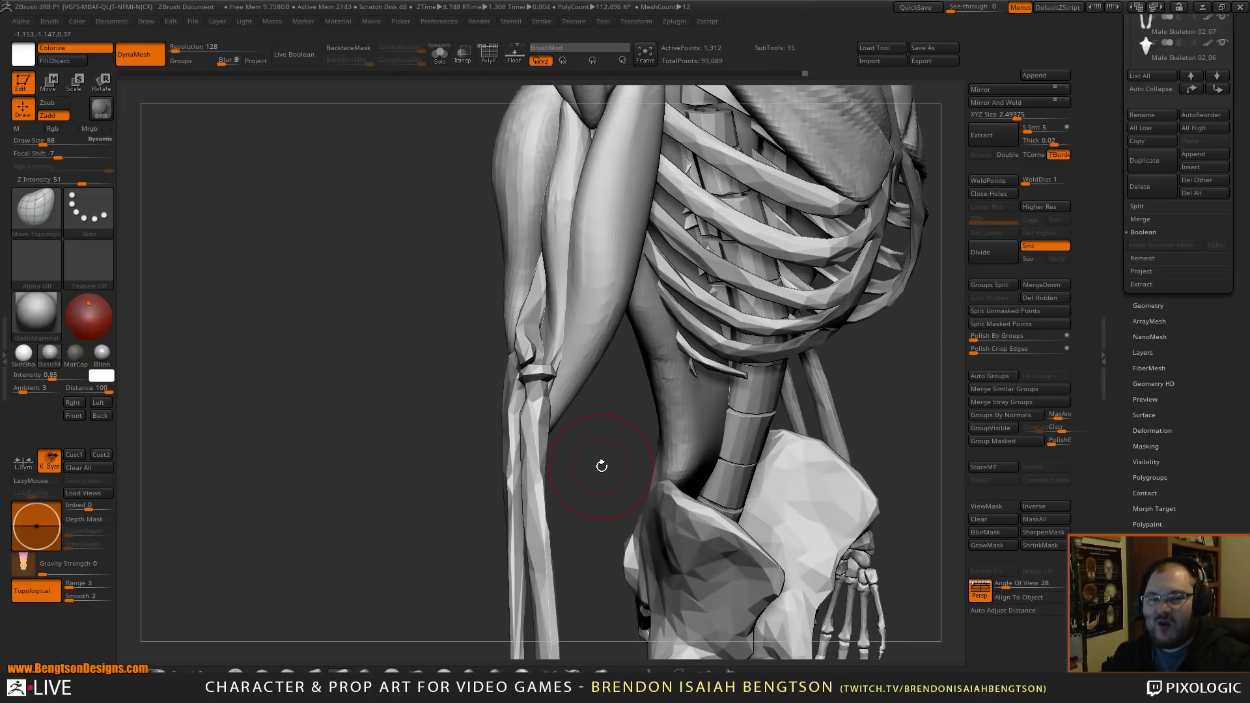
left_click_drag(595, 455, 496, 245)
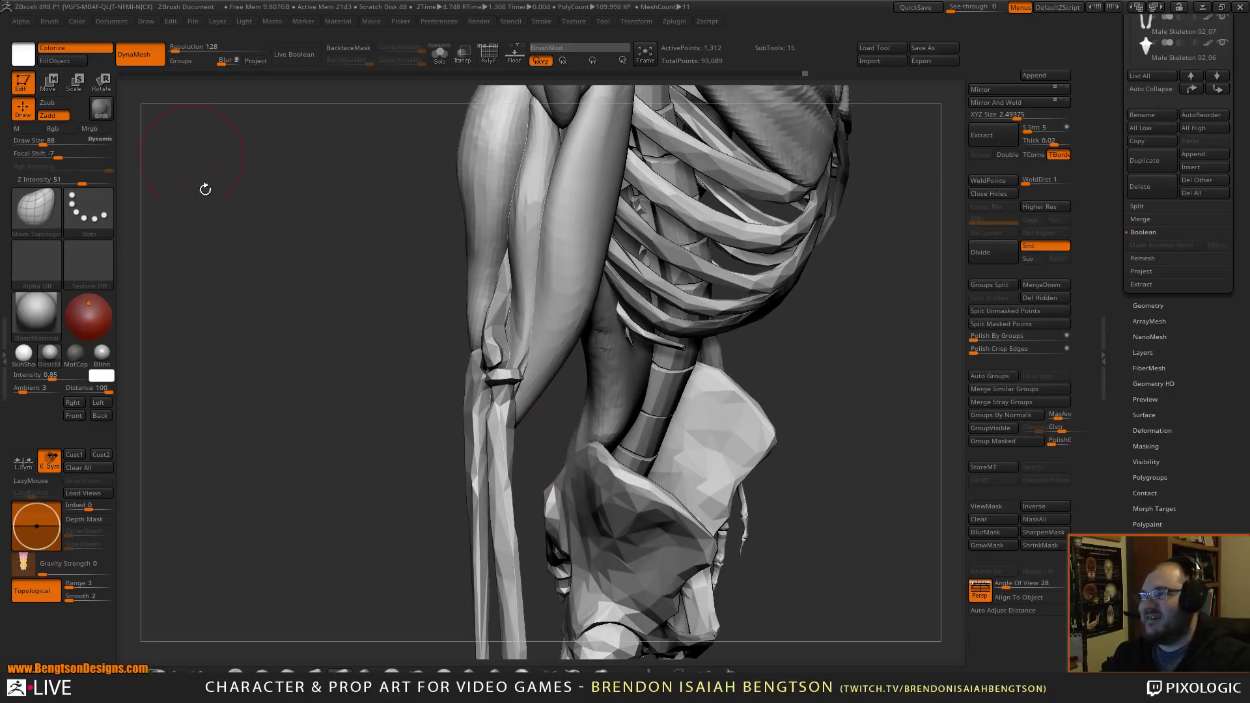
- Insert a Sphere 32 from IMM Primitives at the skeleton's outer elbow, split the unmasked points into a separate subtool, and select the sphere
key("b")
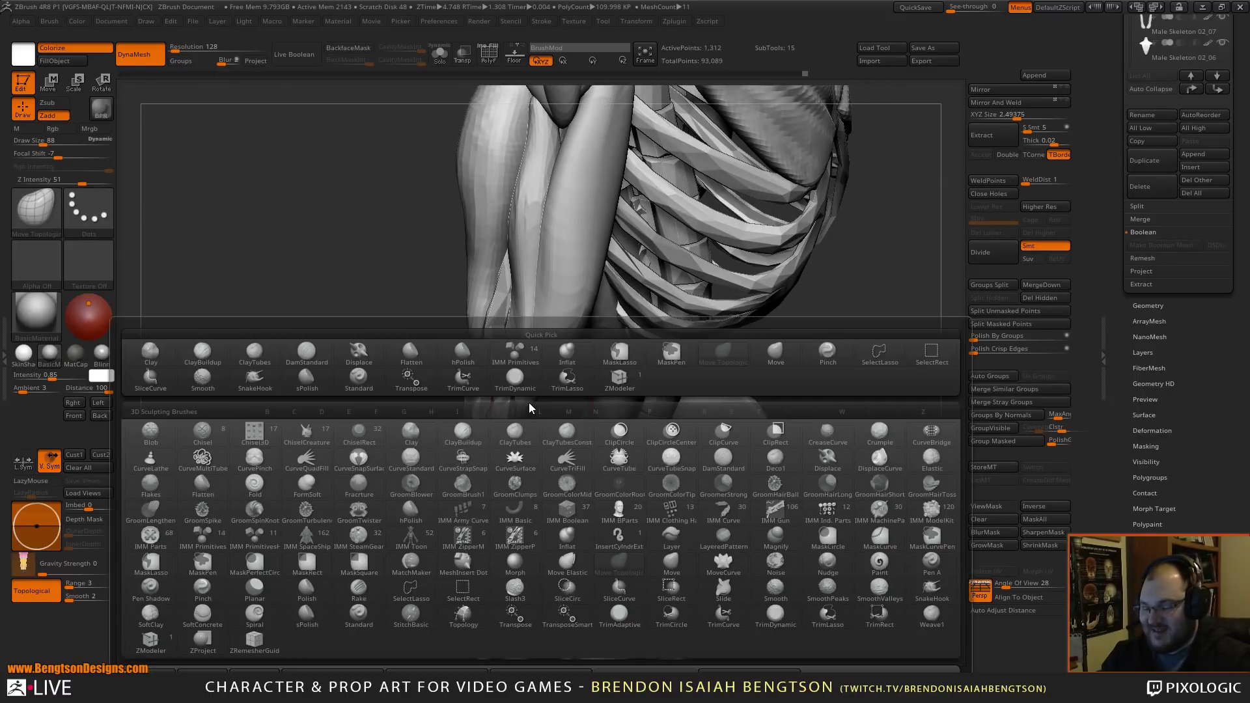
key("i")
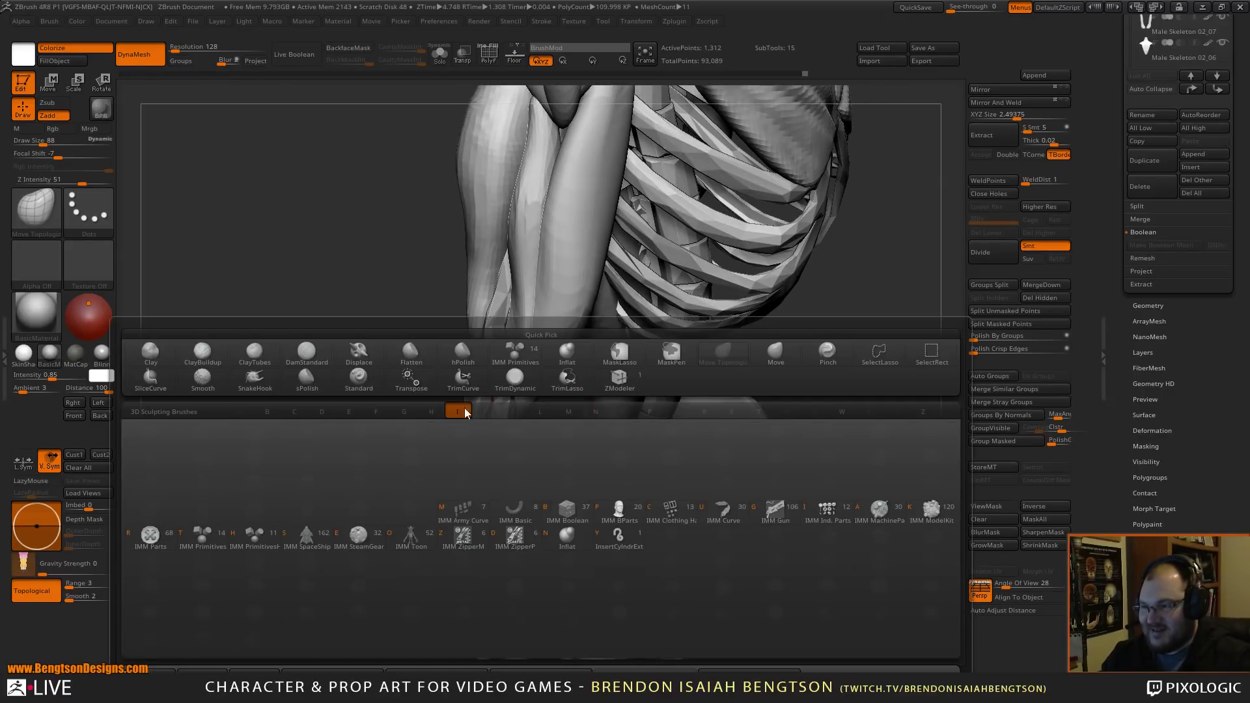
left_click(197, 542)
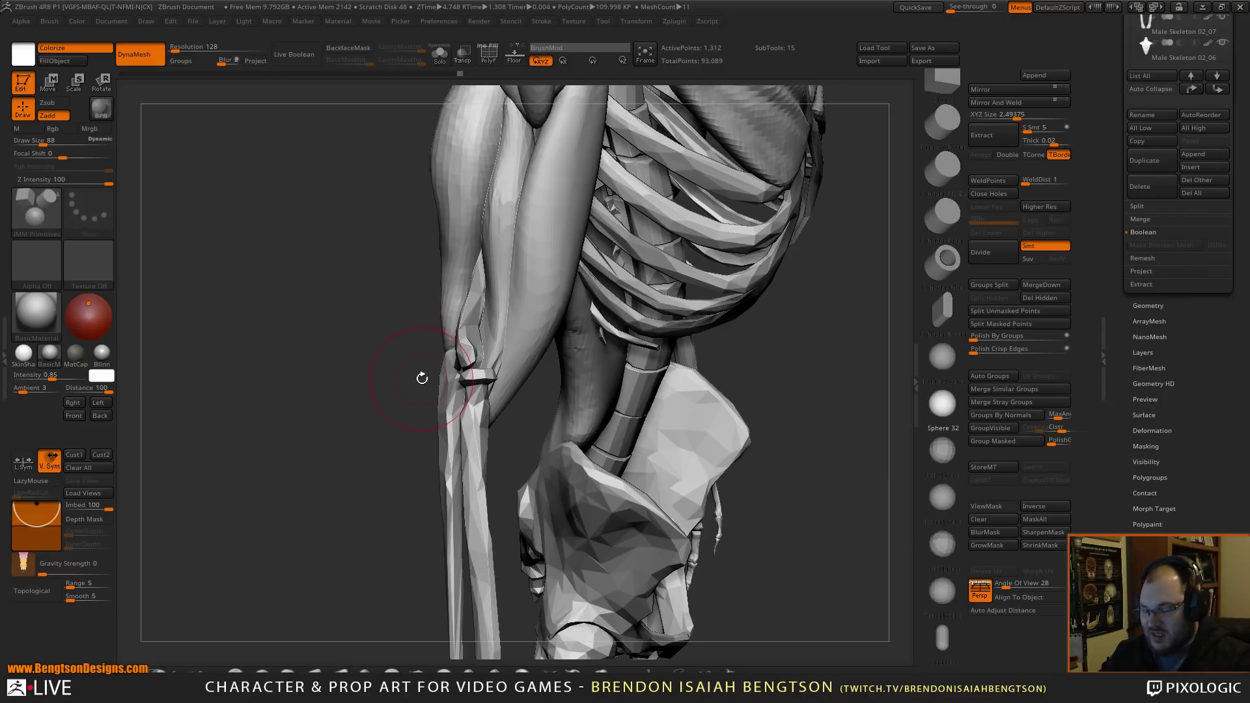
key("alt+s")
key("alt+s")
left_click(454, 474, "alt")
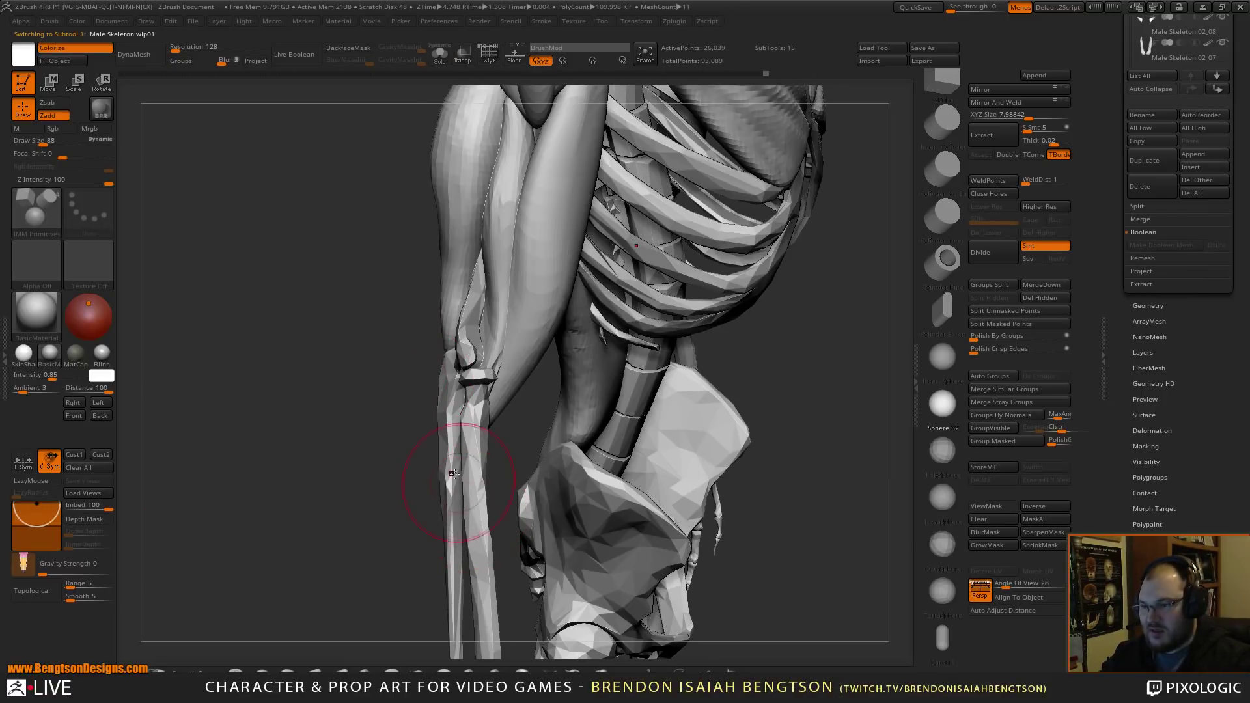
key("alt+s")
key("alt+s")
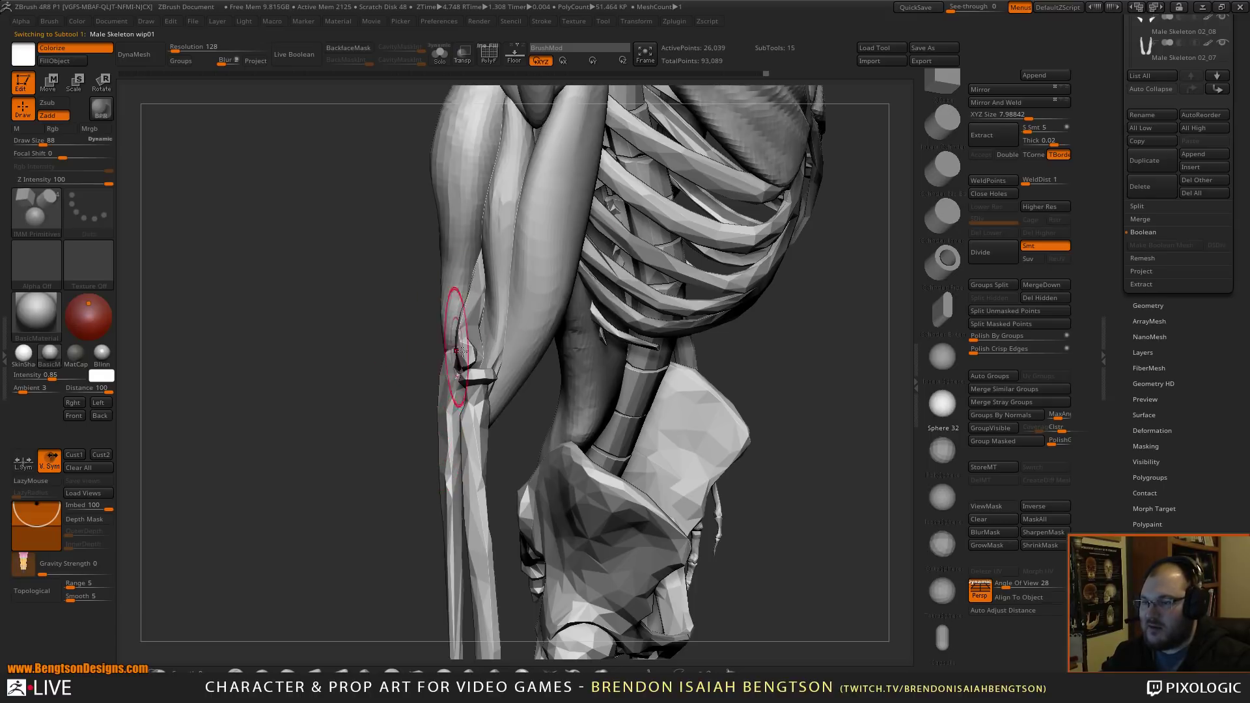
left_click_drag(474, 391, 472, 427)
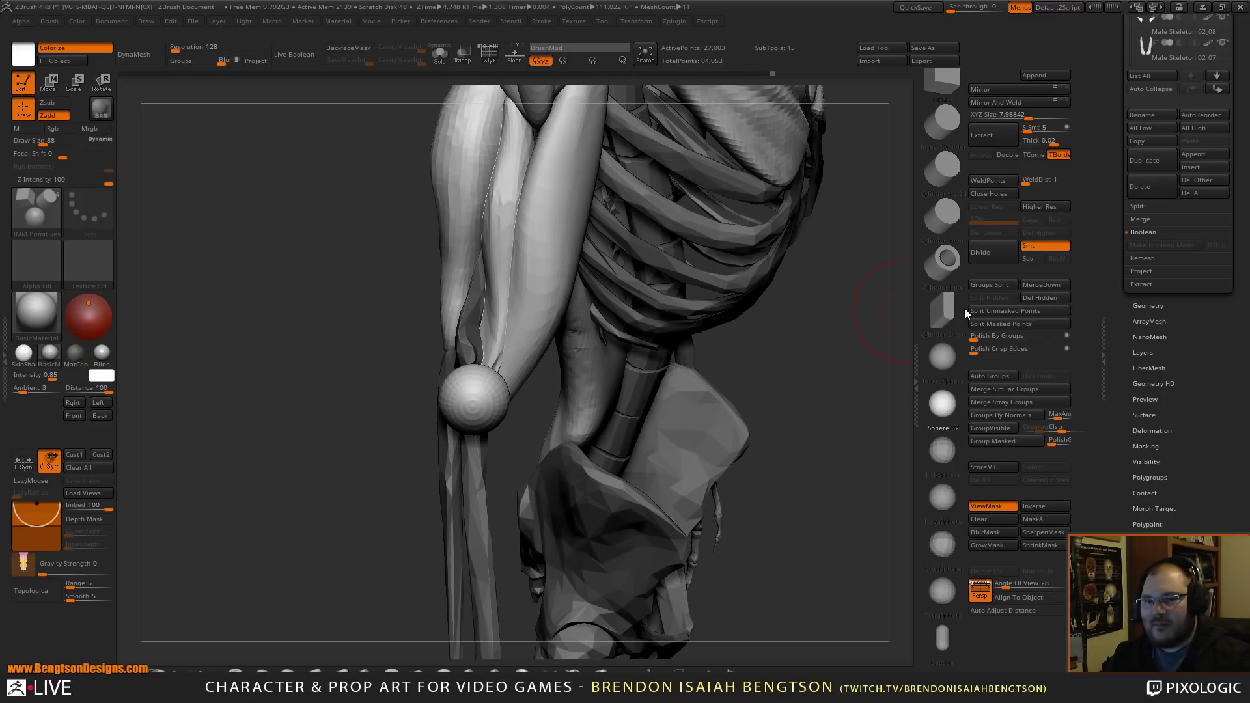
left_click(984, 311)
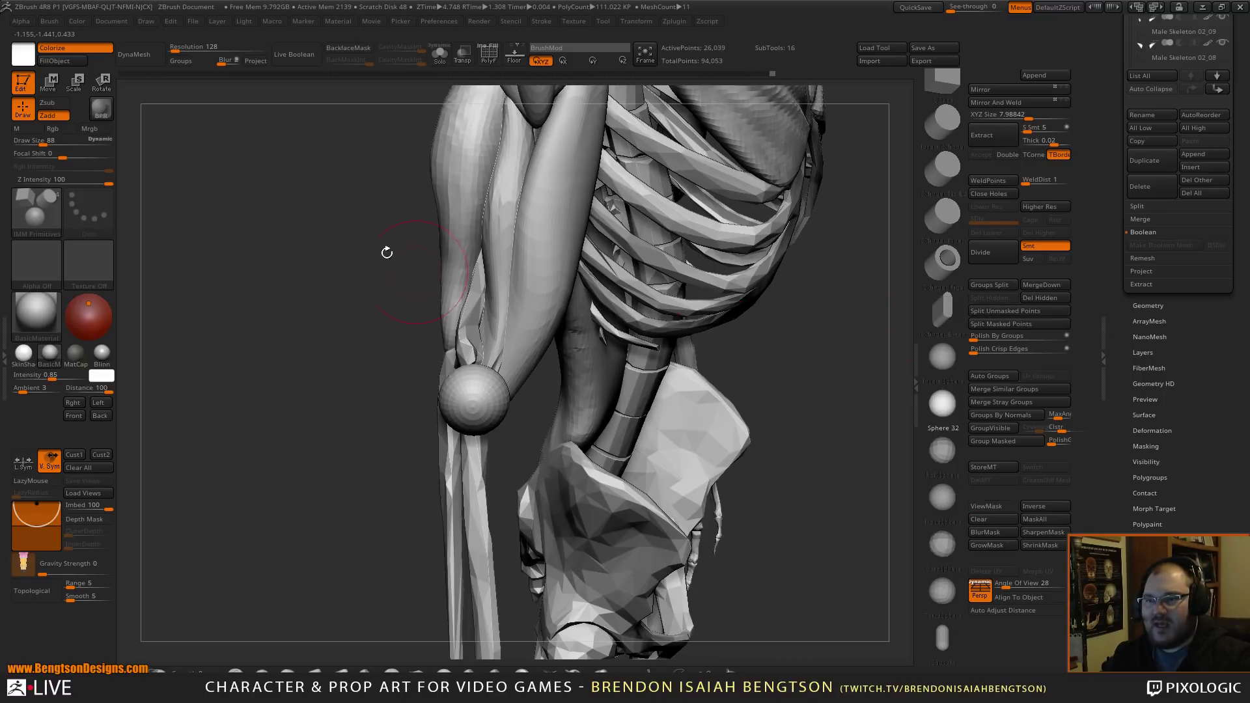
left_click(447, 387, "alt")
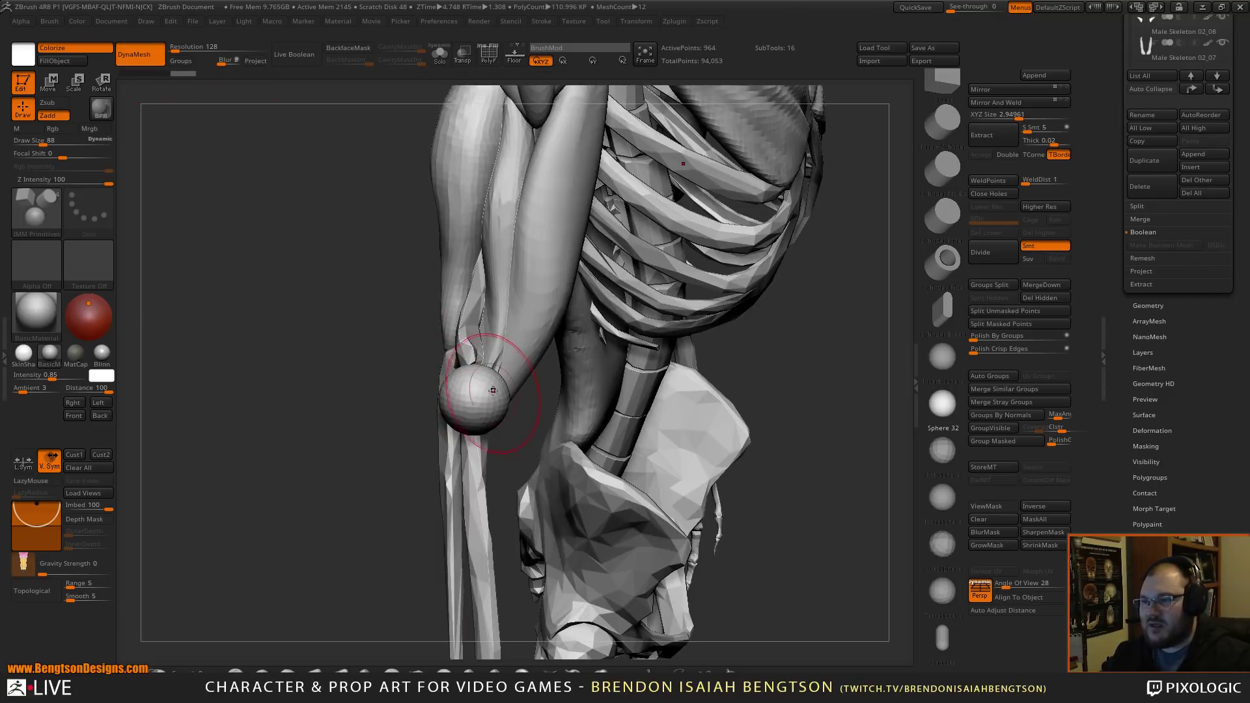
- Set the draw size to 130 and stretch the sphere into a long muscle from the lower humerus to the wrist with Move Topological
key("space")
left_click_drag(498, 377, 497, 314)
left_click_drag(390, 360, 514, 429, "alt")
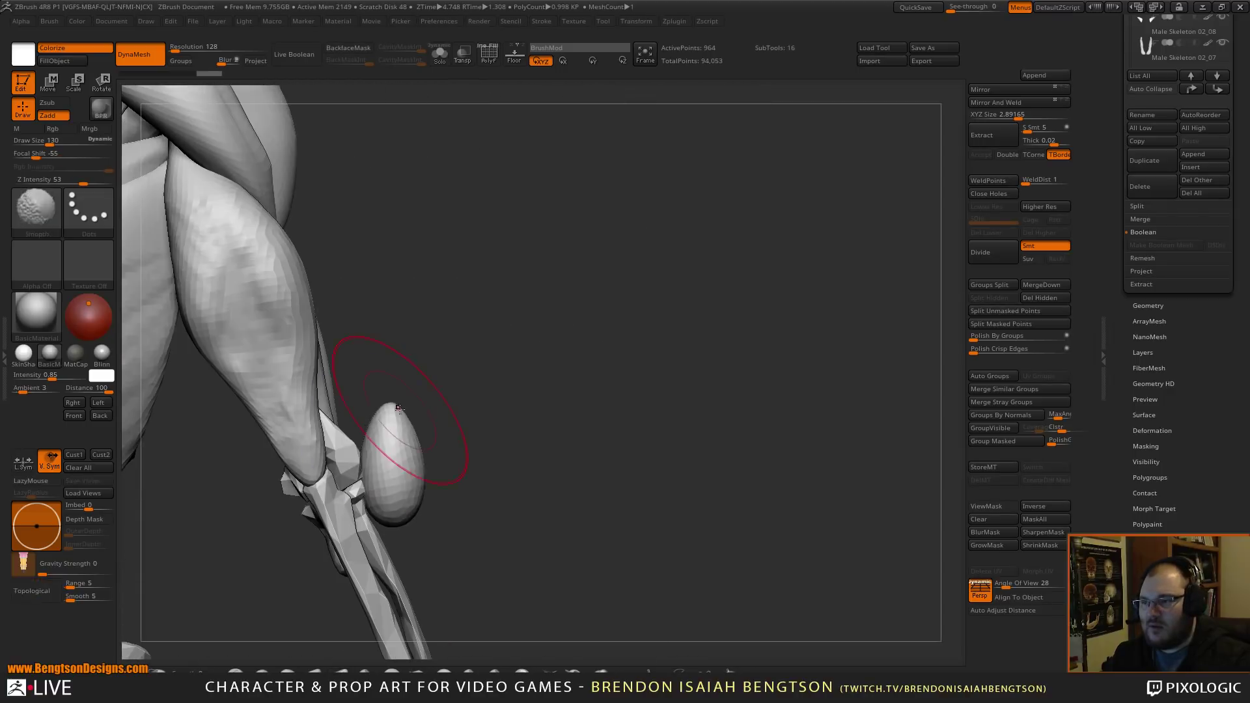
left_click_drag(399, 412, 239, 369)
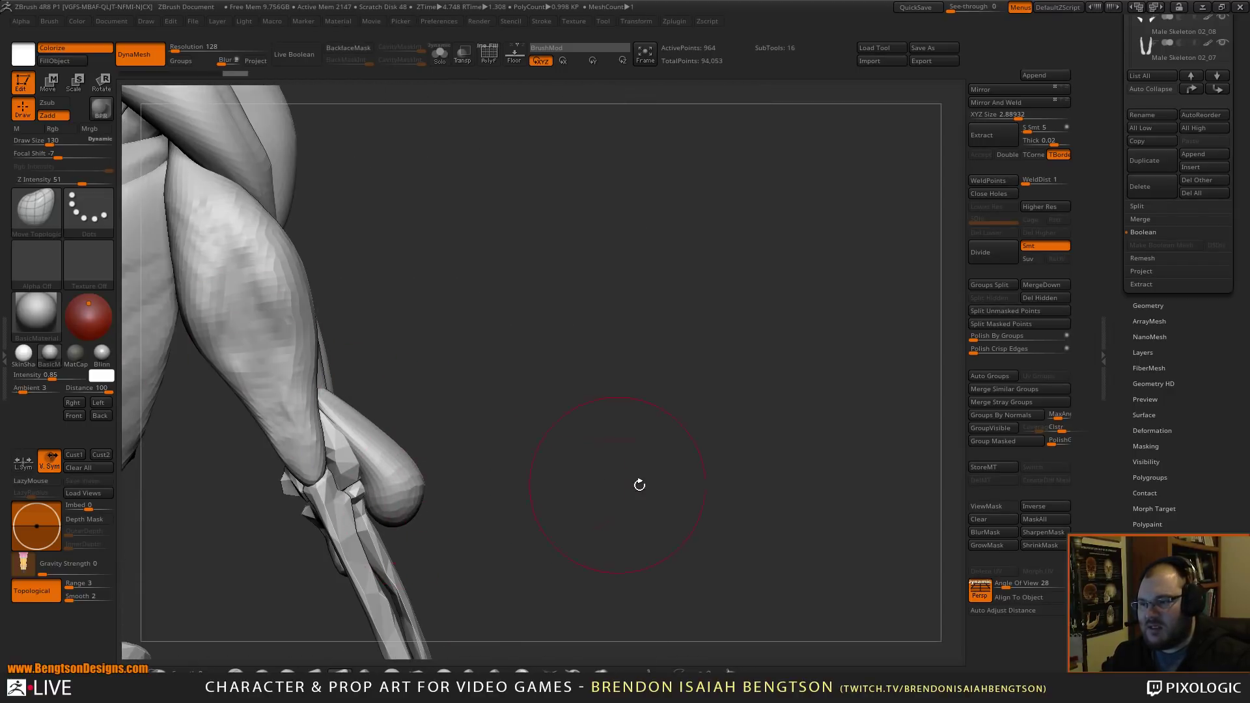
mouse_move(638, 482)
left_mouse_down()
mouse_move(654, 319)
mouse_move(469, 319)
mouse_move(377, 302)
mouse_move(393, 343)
left_mouse_up()
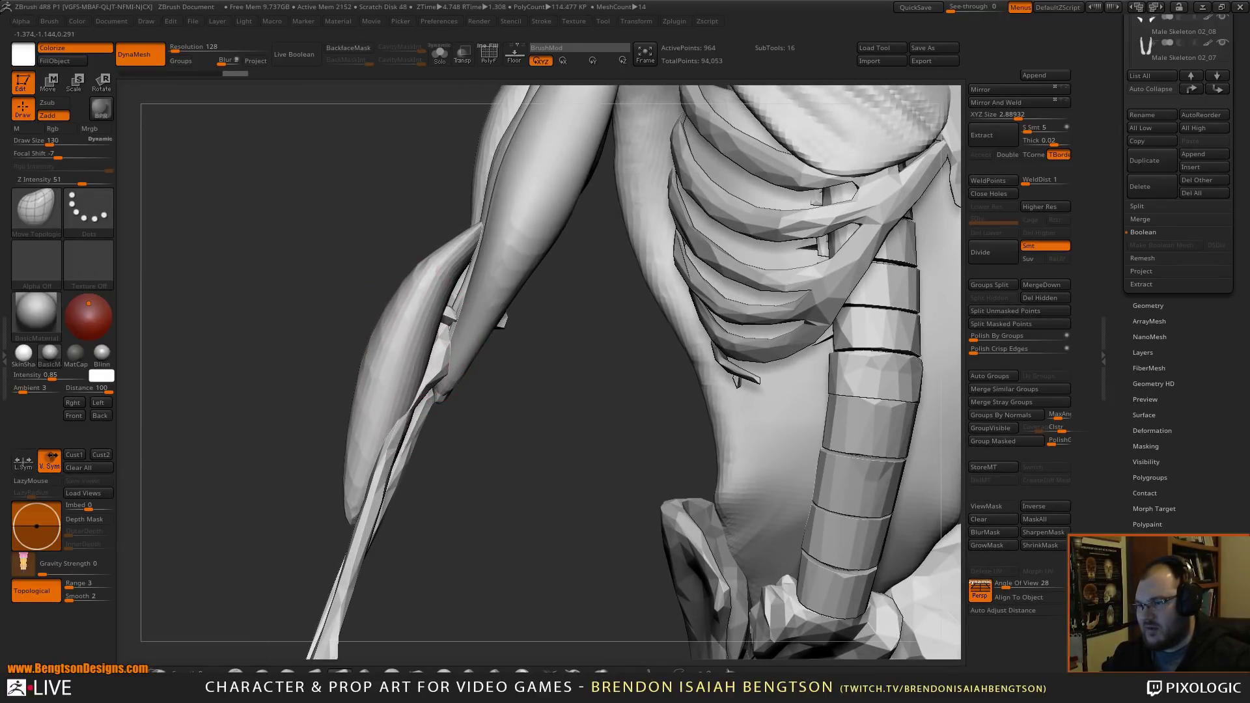
left_click_drag(372, 452, 361, 457)
left_click_drag(524, 522, 525, 413, "alt")
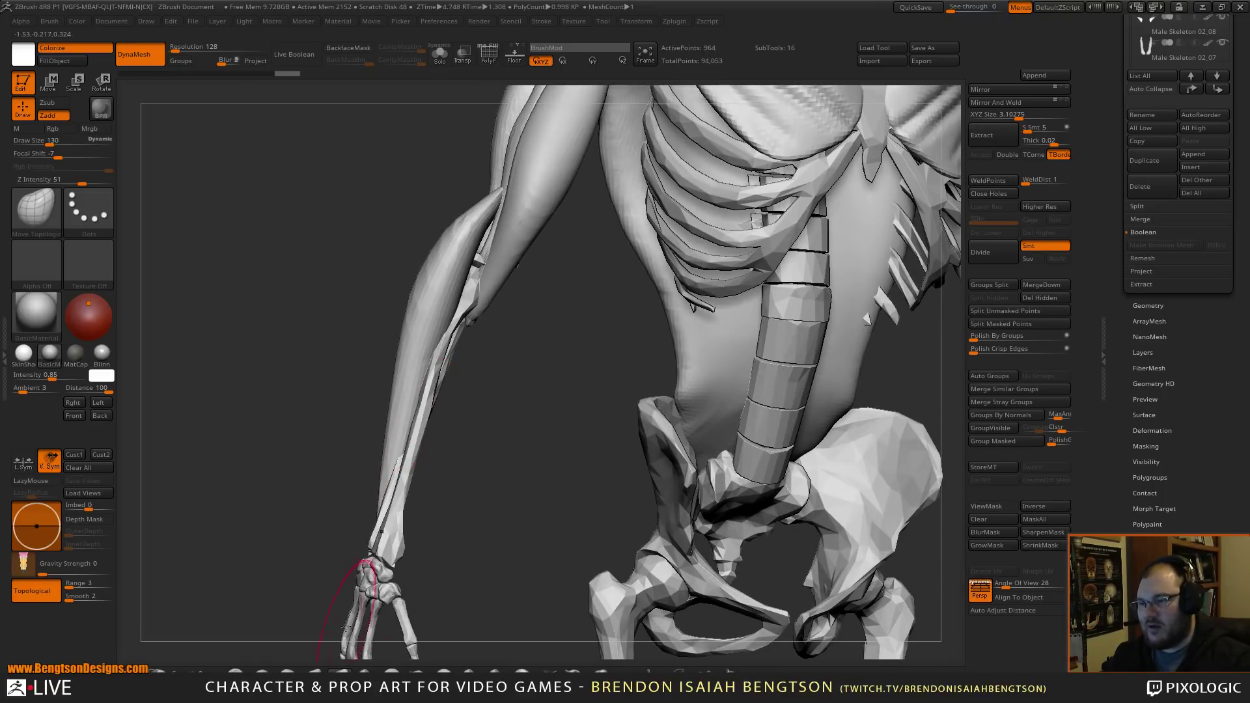
mouse_move(363, 577)
left_mouse_down()
mouse_move(394, 527)
mouse_move(356, 502)
left_mouse_up()
- Set the draw size to 310 and shift the new extensor muscle into line with the forearm bones in side view
key("space")
left_click_drag(394, 435, 412, 435)
left_click_drag(385, 510, 399, 511)
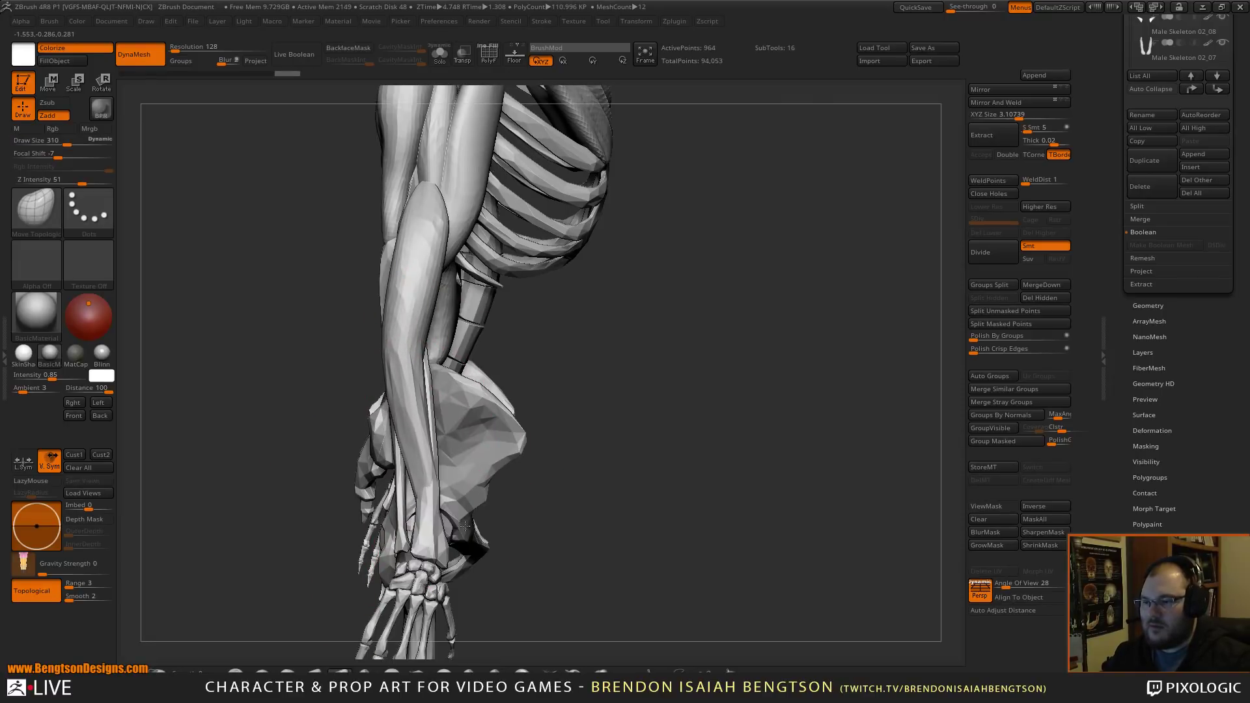
left_click_drag(395, 426, 419, 421)
left_click_drag(413, 339, 431, 335)
left_click_drag(431, 264, 438, 261)
- Set the draw size to 151 and refine the extensor muscle's contour along the forearm in front view
left_click_drag(794, 319, 616, 333)
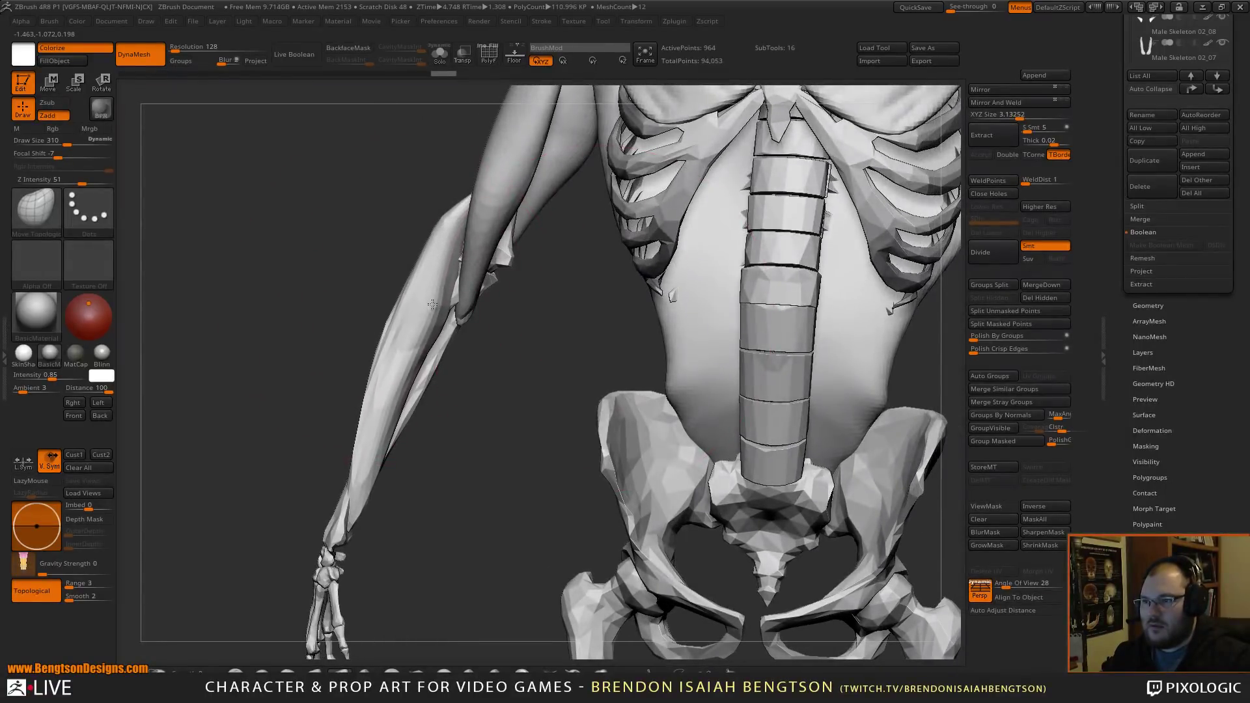
key("space")
left_click_drag(434, 311, 417, 311)
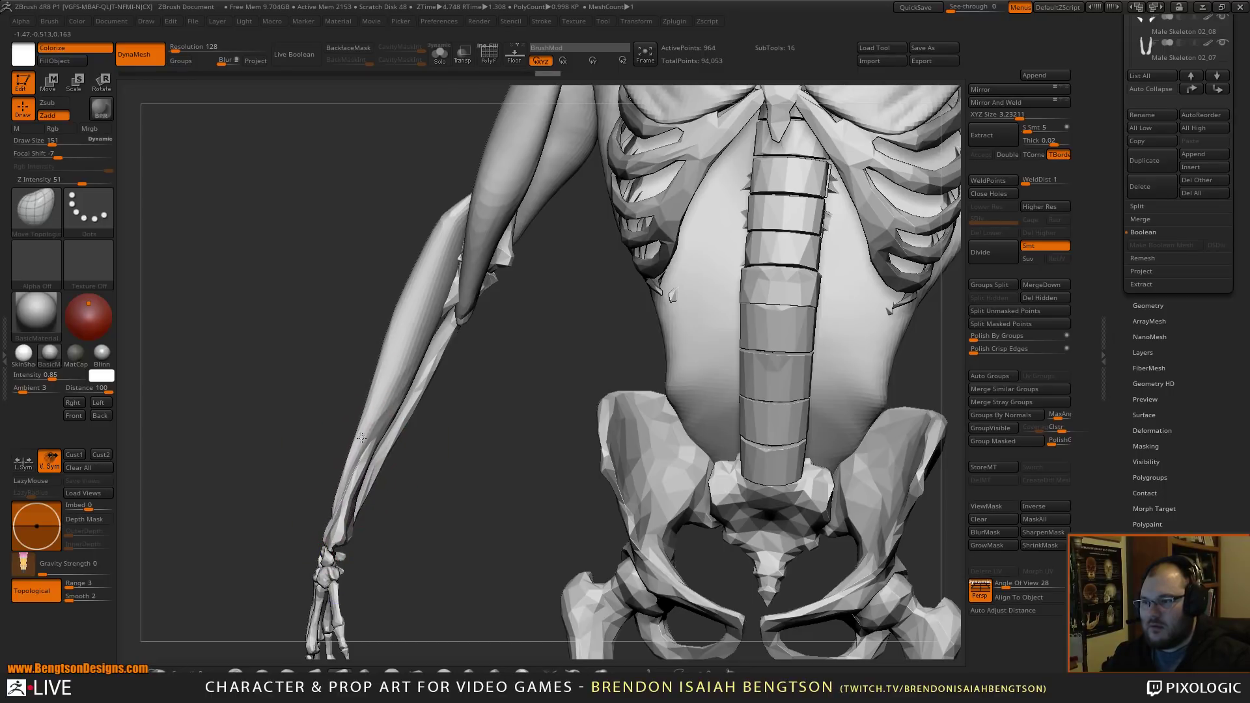
left_click_drag(460, 475, 434, 441)
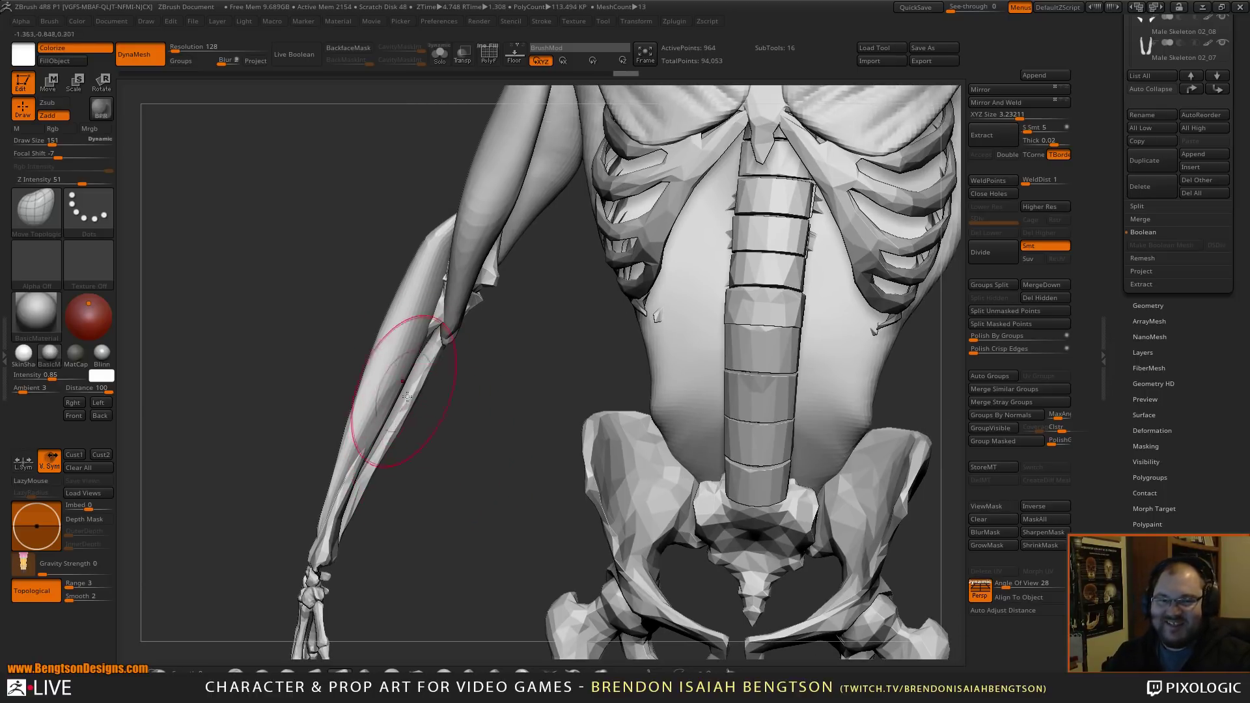
- Adjust and smooth the extensor muscle's lower half as it tapers toward the wrist, working in front and side view
mouse_move(427, 446)
left_mouse_down()
mouse_move(480, 391)
mouse_move(415, 362)
mouse_move(412, 328)
left_mouse_up()
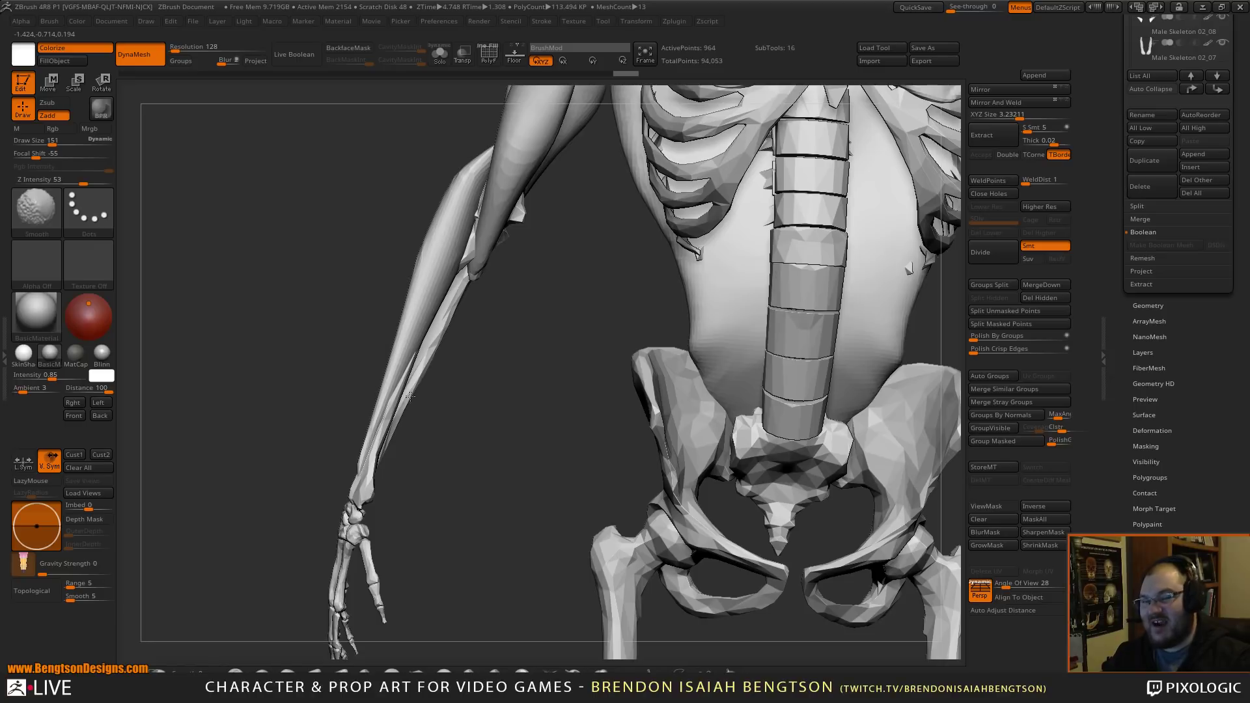
mouse_move(468, 416)
left_mouse_down()
mouse_move(515, 445)
mouse_move(516, 487)
mouse_move(481, 435)
mouse_move(511, 402)
left_mouse_up()
left_click_drag(429, 460, 430, 442, "shift")
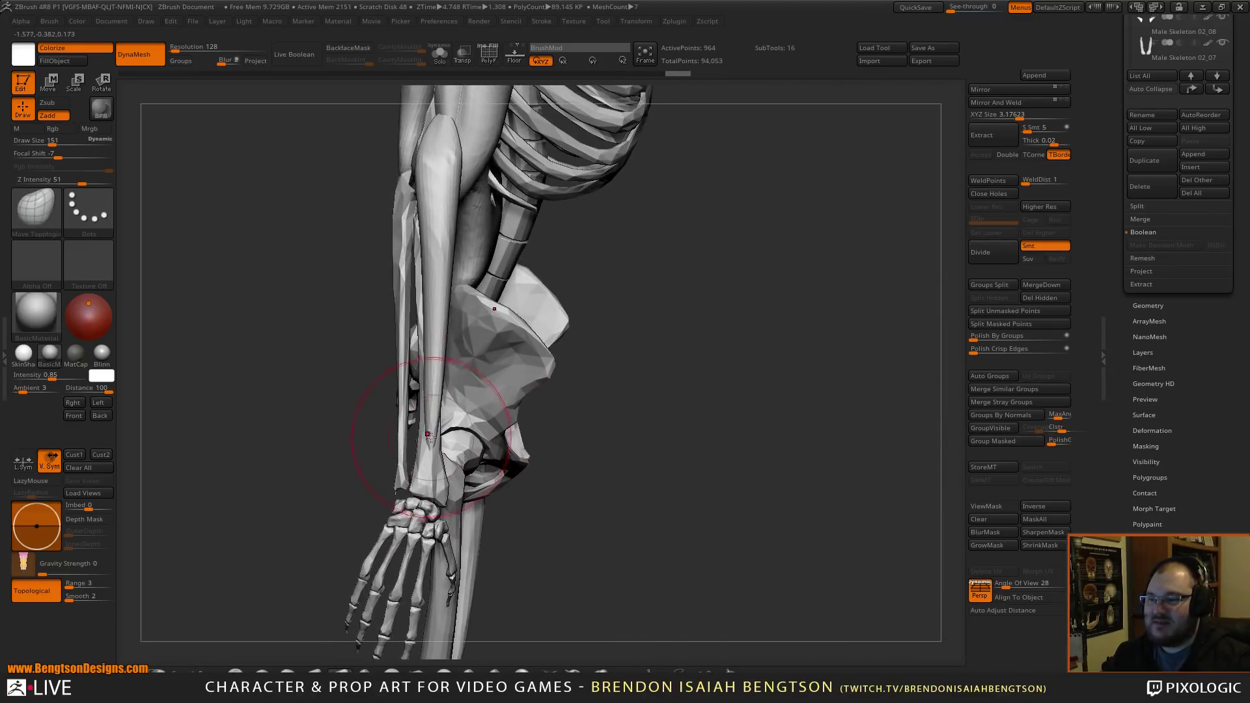
left_click_drag(431, 521, 432, 364, "shift")
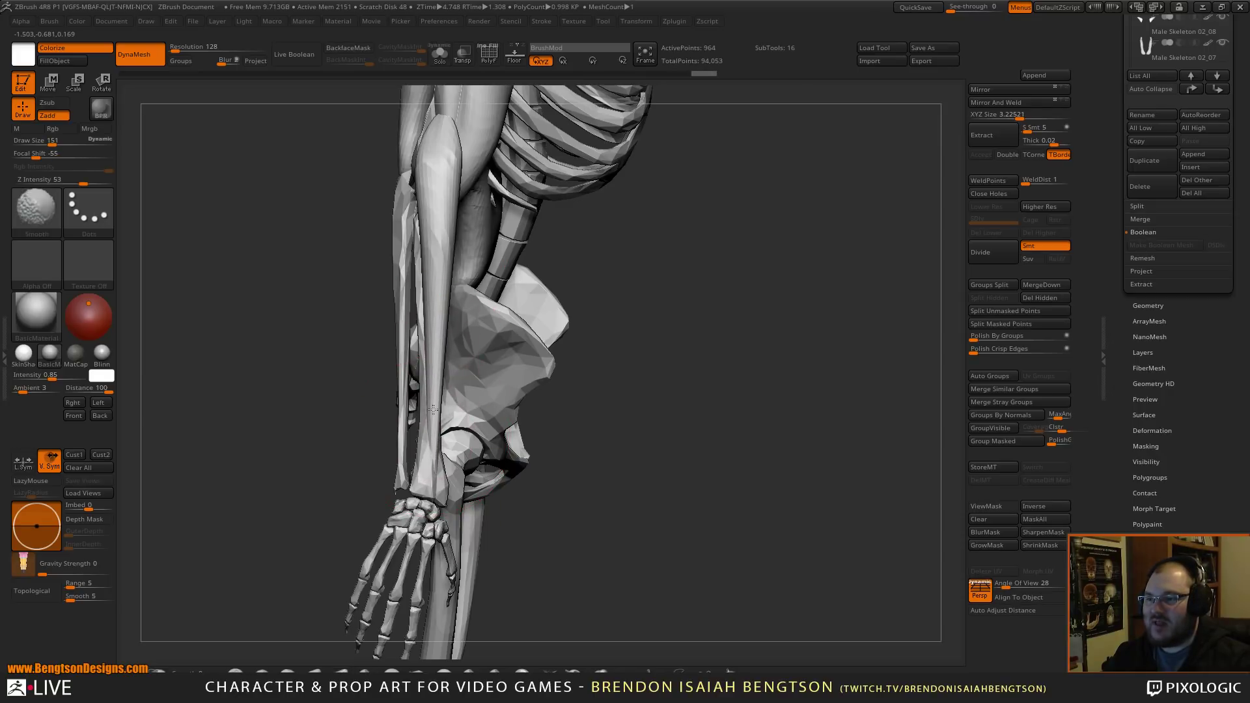
left_click_drag(666, 467, 543, 460)
mouse_move(541, 363)
left_mouse_down("alt")
mouse_move(518, 471)
mouse_move(486, 384)
left_mouse_up("alt")
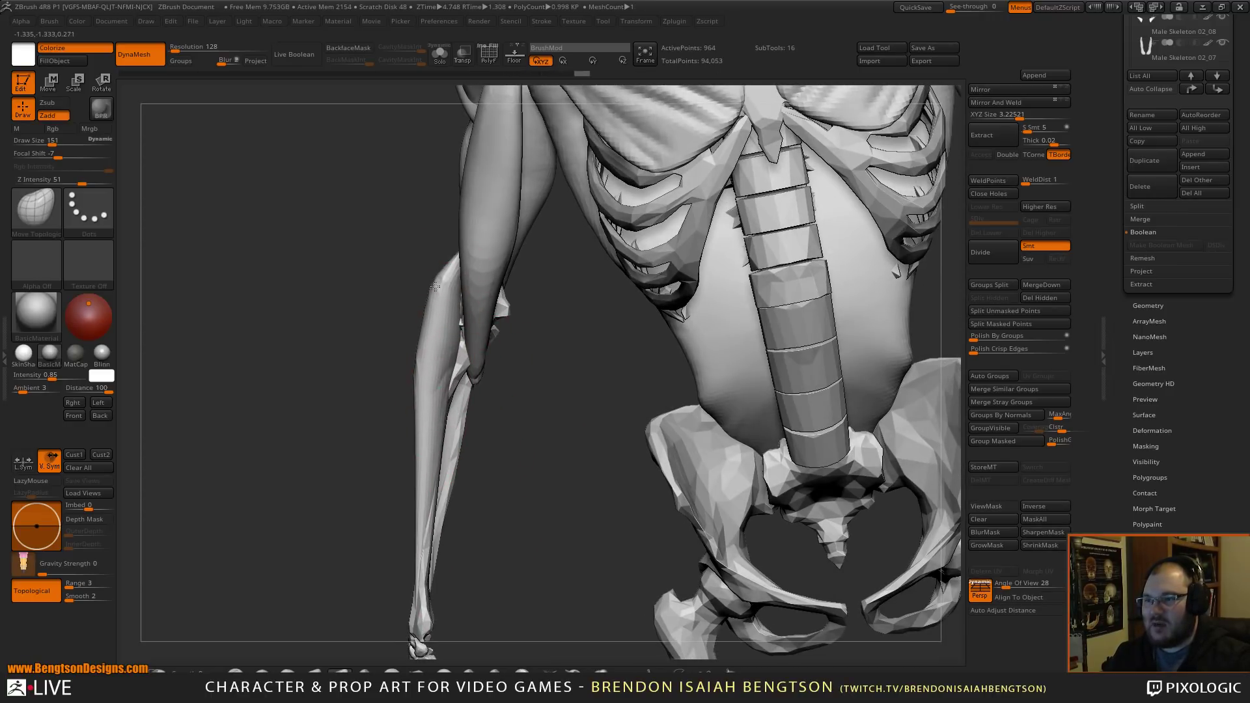
- Reshape the extensor muscle's upper attachment on the humerus and its length along the forearm bones from the side and back
left_click_drag(445, 226, 504, 265)
left_click_drag(424, 245, 429, 246)
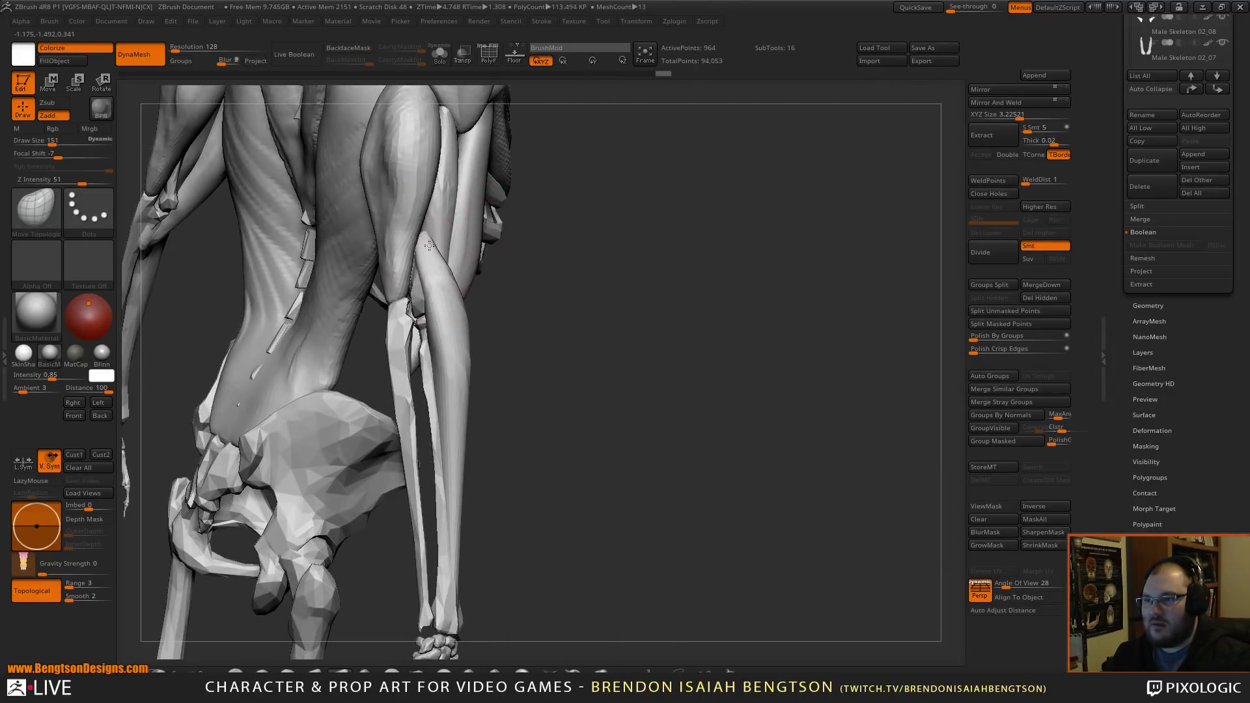
left_click_drag(447, 335, 439, 362)
left_click_drag(447, 424, 453, 503)
left_click_drag(448, 338, 435, 312)
- Set the draw size to 93 and refine the extensor muscle's upper end where it wraps between the upper arm muscles and elbow
mouse_move(703, 335)
left_mouse_down()
mouse_move(482, 355)
mouse_move(540, 460)
mouse_move(522, 507)
left_mouse_up()
mouse_move(397, 392)
left_mouse_down()
mouse_move(382, 498)
mouse_move(361, 511)
mouse_move(371, 557)
left_mouse_up()
left_click_drag(309, 483, 427, 477)
left_click_drag(325, 354, 321, 354)
mouse_move(455, 365)
left_mouse_down()
mouse_move(502, 371)
mouse_move(578, 223)
mouse_move(612, 354)
mouse_move(614, 250)
mouse_move(642, 207)
mouse_move(696, 535)
mouse_move(574, 364)
mouse_move(577, 331)
mouse_move(612, 290)
left_mouse_up()
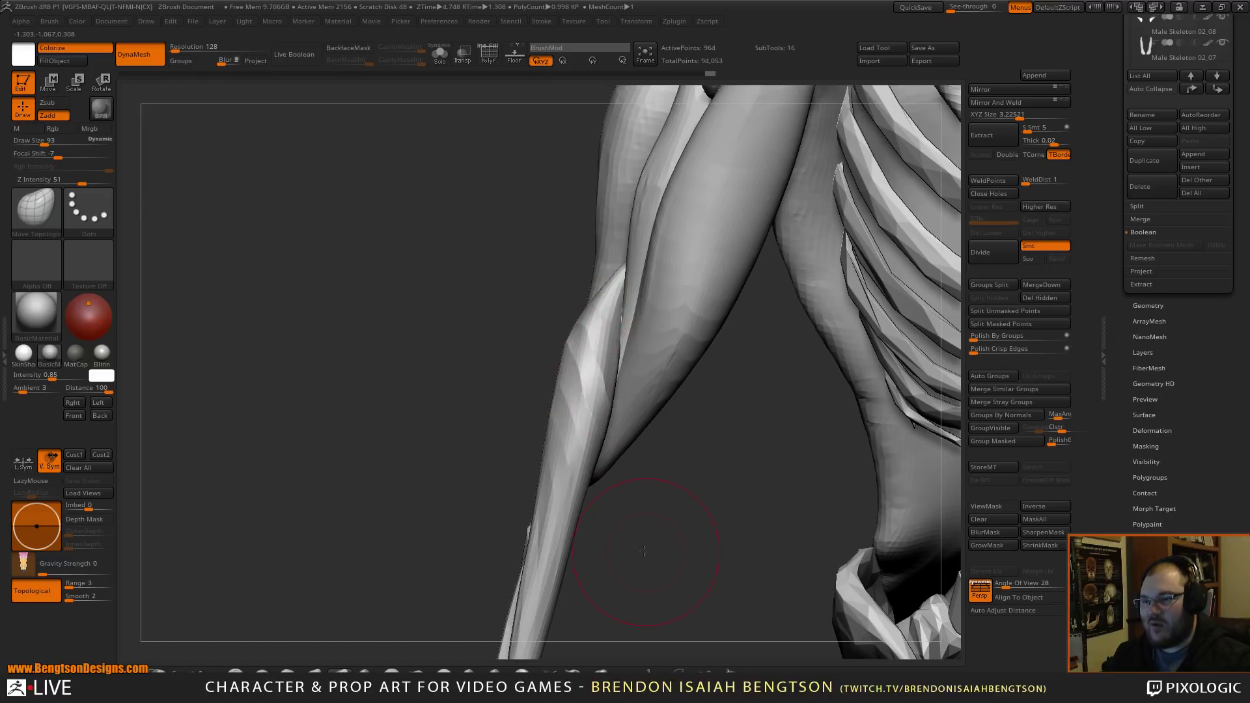
mouse_move(657, 547)
left_mouse_down()
mouse_move(632, 426)
mouse_move(825, 288)
mouse_move(705, 340)
left_mouse_up()
left_click_drag(572, 364, 524, 359)
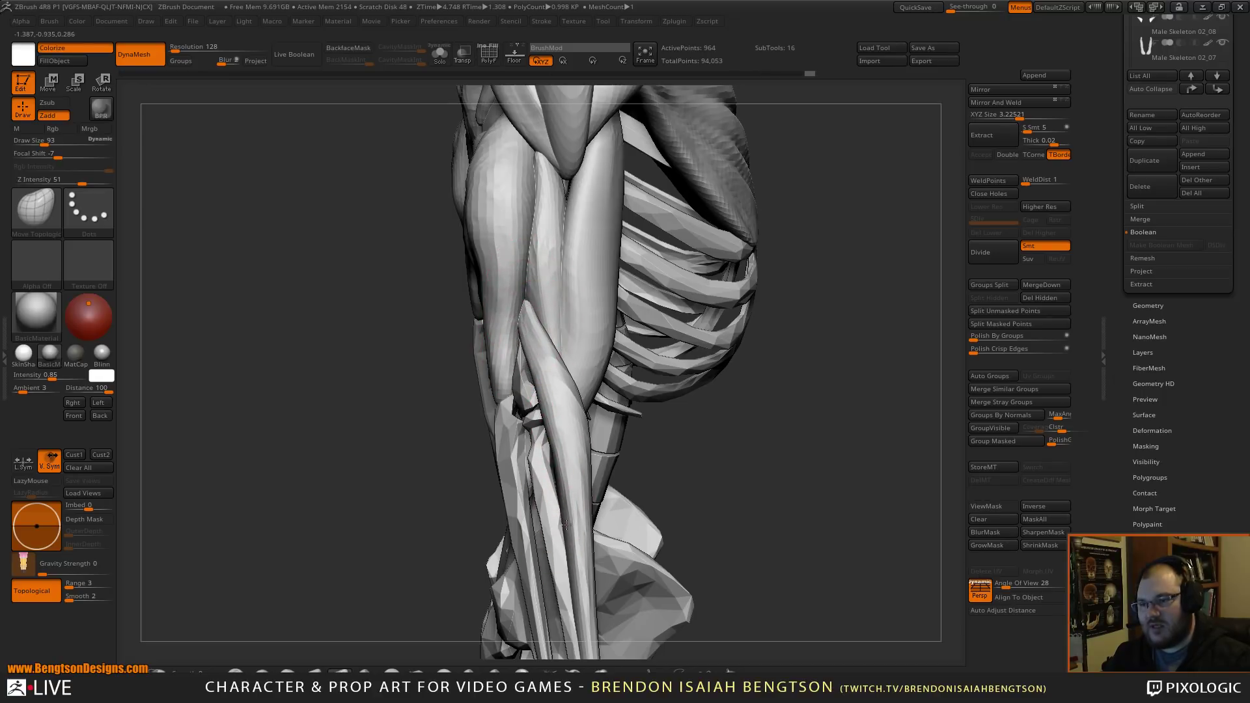
- Remesh the extensor muscle with DynaMesh at resolution 128
left_click_drag(775, 422, 792, 388)
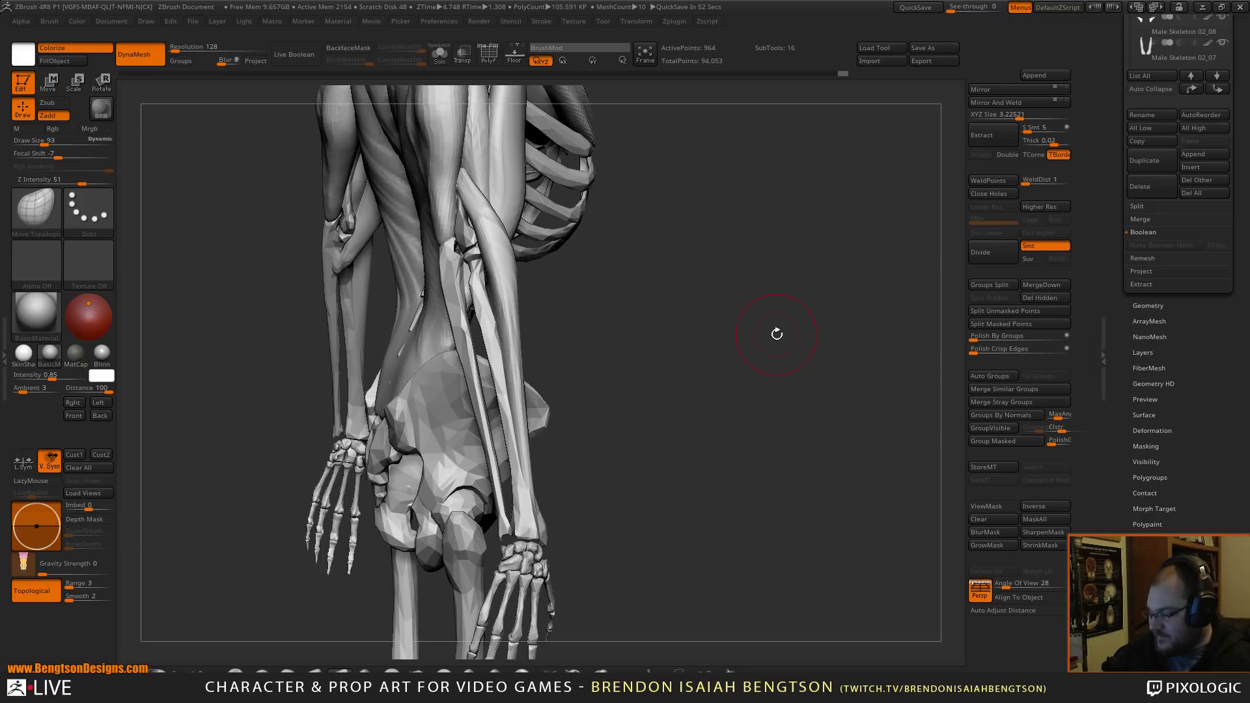
left_click_drag(601, 372, 667, 261)
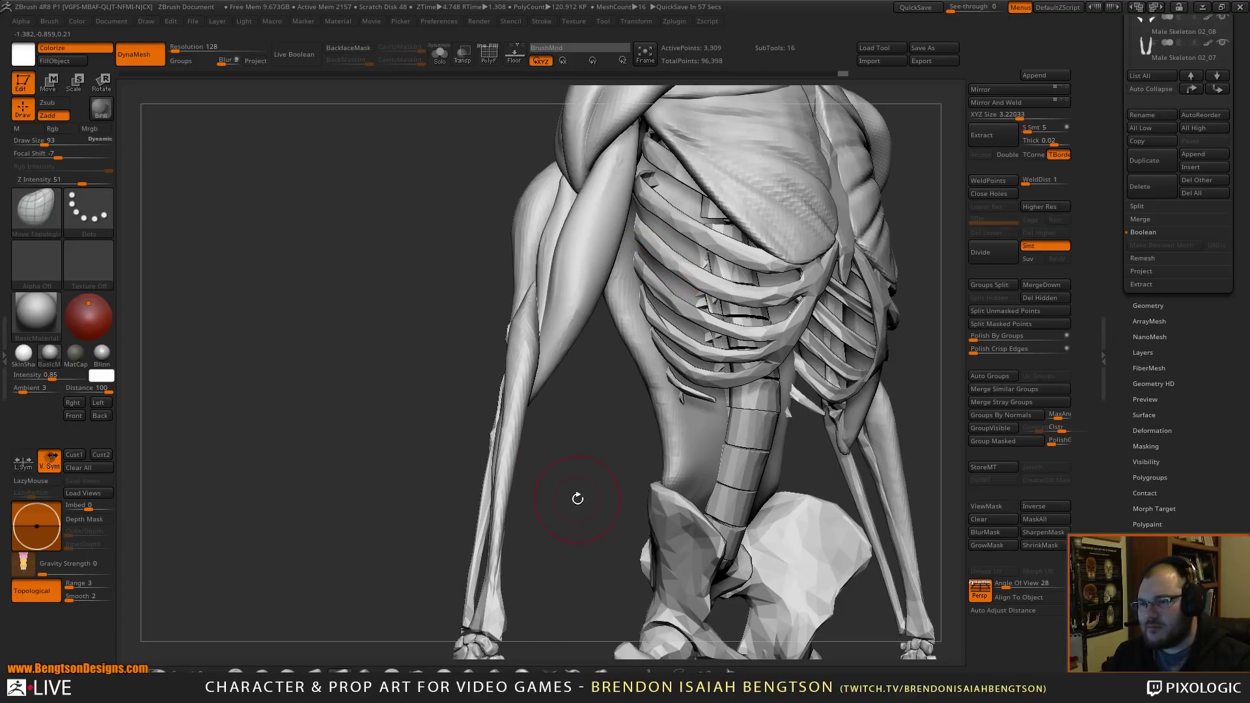
mouse_move(575, 500)
left_mouse_down()
mouse_move(634, 482)
mouse_move(620, 483)
mouse_move(642, 360)
mouse_move(636, 456)
mouse_move(481, 340)
mouse_move(483, 354)
mouse_move(479, 332)
mouse_move(483, 365)
mouse_move(479, 349)
mouse_move(494, 354)
mouse_move(479, 335)
mouse_move(486, 378)
left_mouse_up()
left_click_drag(704, 398, 769, 388)
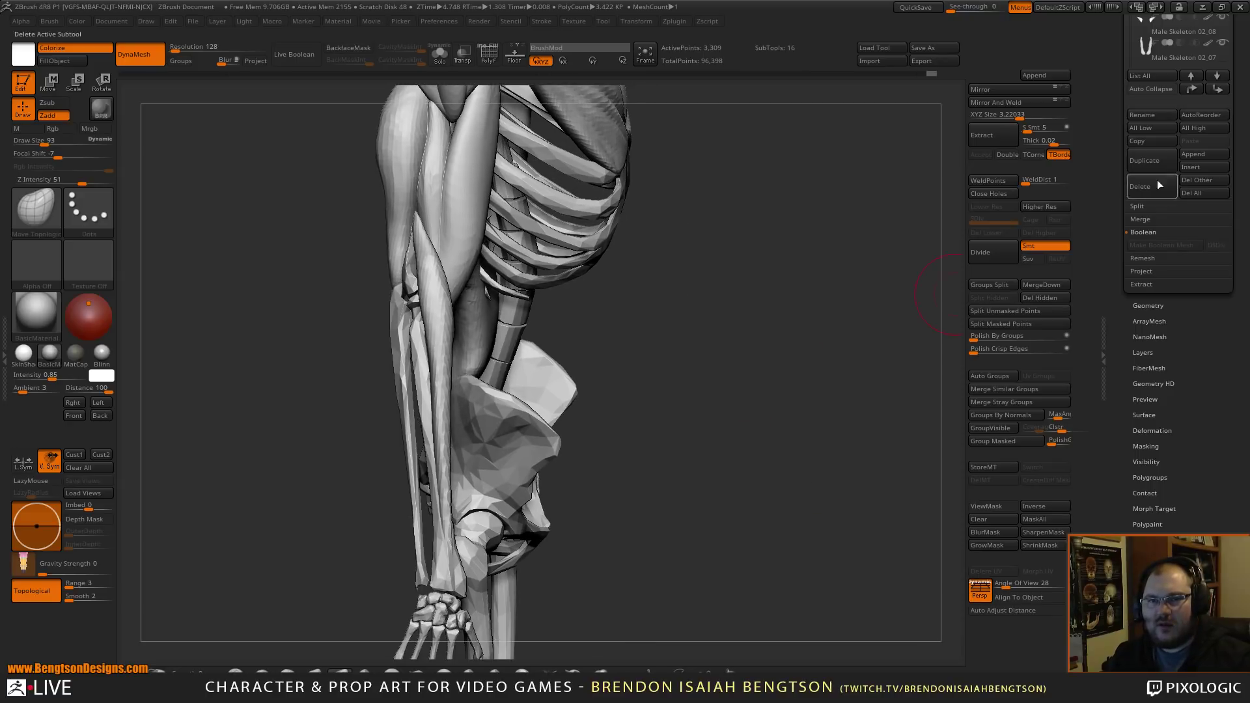
- Duplicate the extensor muscle and move the copy beside the original, over the outer back of the elbow
left_click(1149, 161)
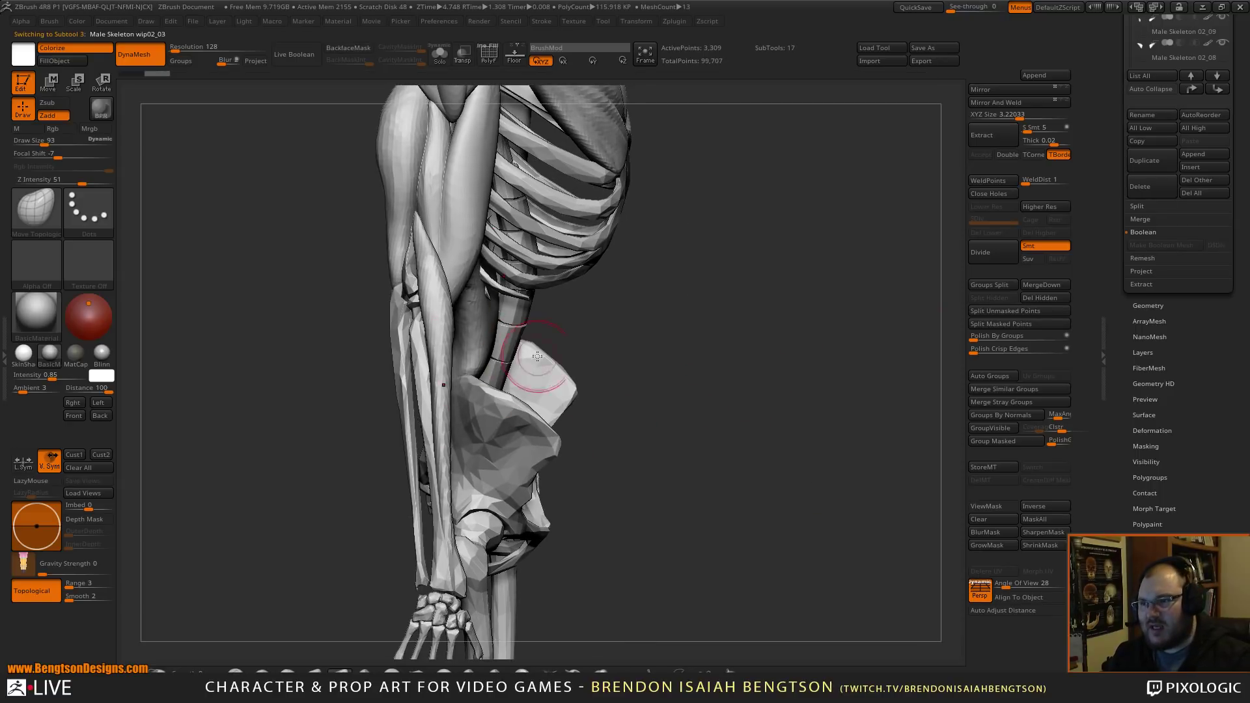
key("w")
left_click_drag(679, 379, 707, 354)
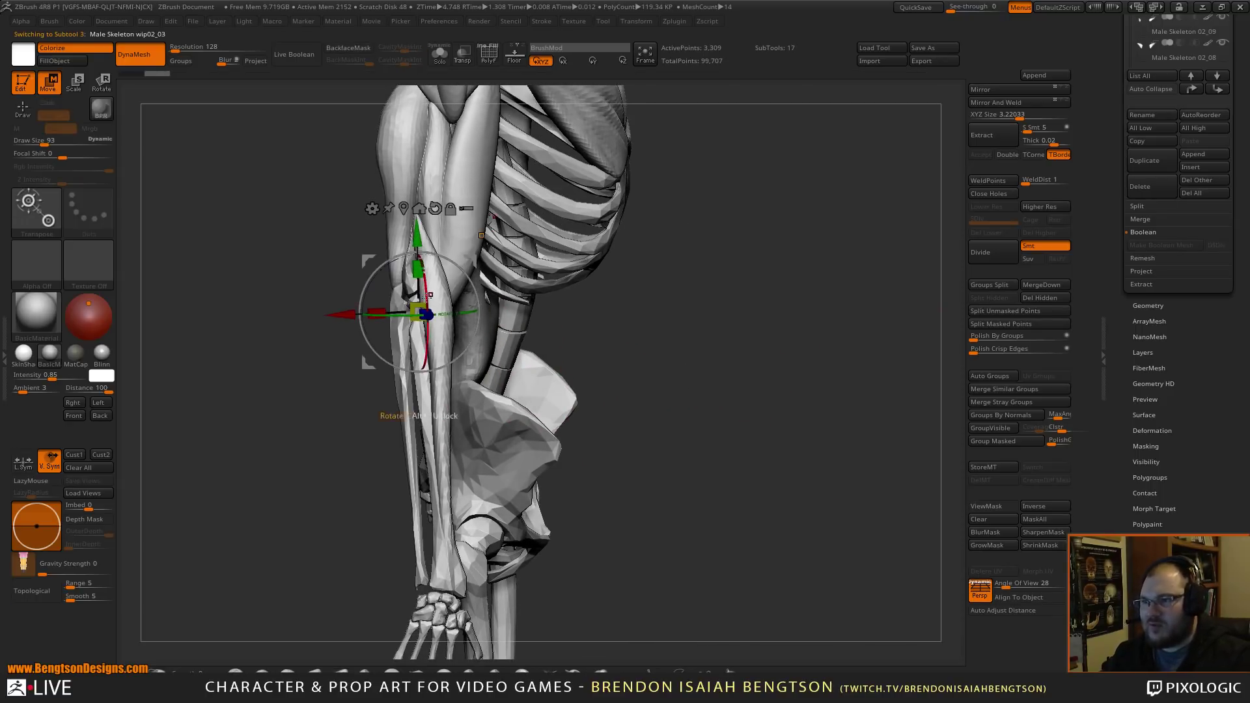
left_click_drag(430, 313, 461, 259)
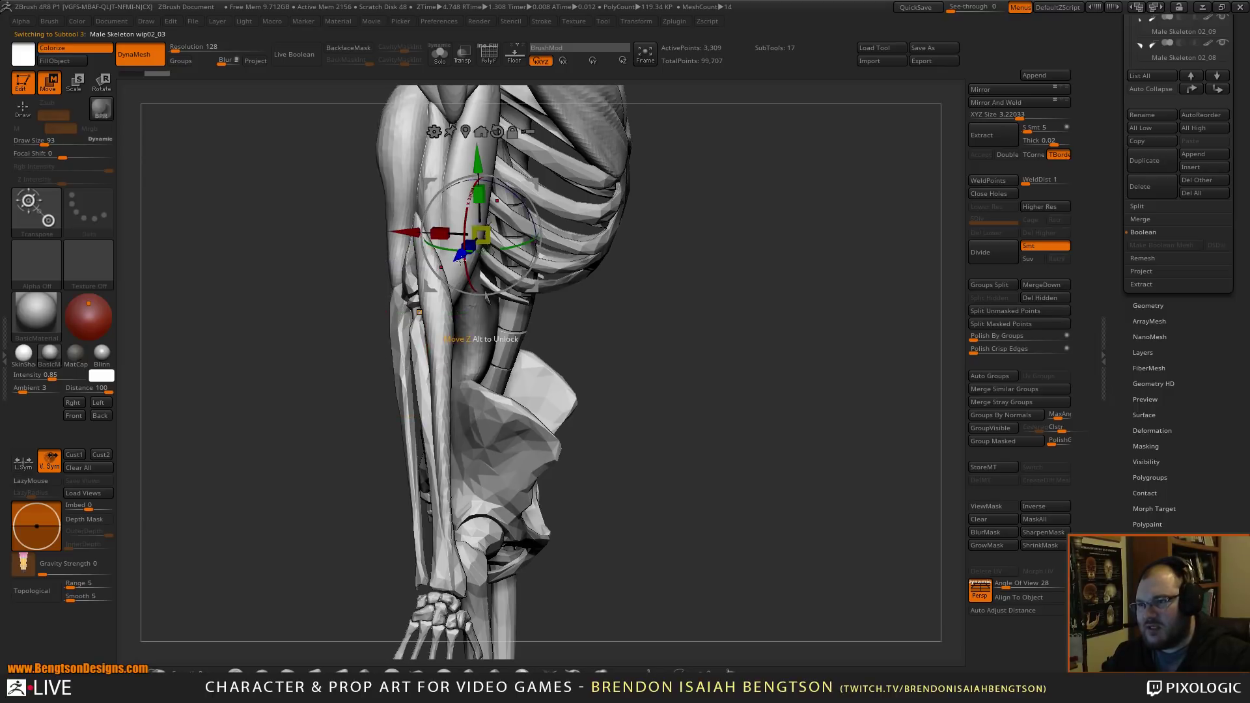
left_click(414, 320, "alt")
left_click_drag(470, 261, 420, 311)
key("q")
- Set the draw size to 130 and reshape the duplicated muscle with Move Topological from the outer elbow down the forearm
key("space")
left_click_drag(423, 268, 418, 279)
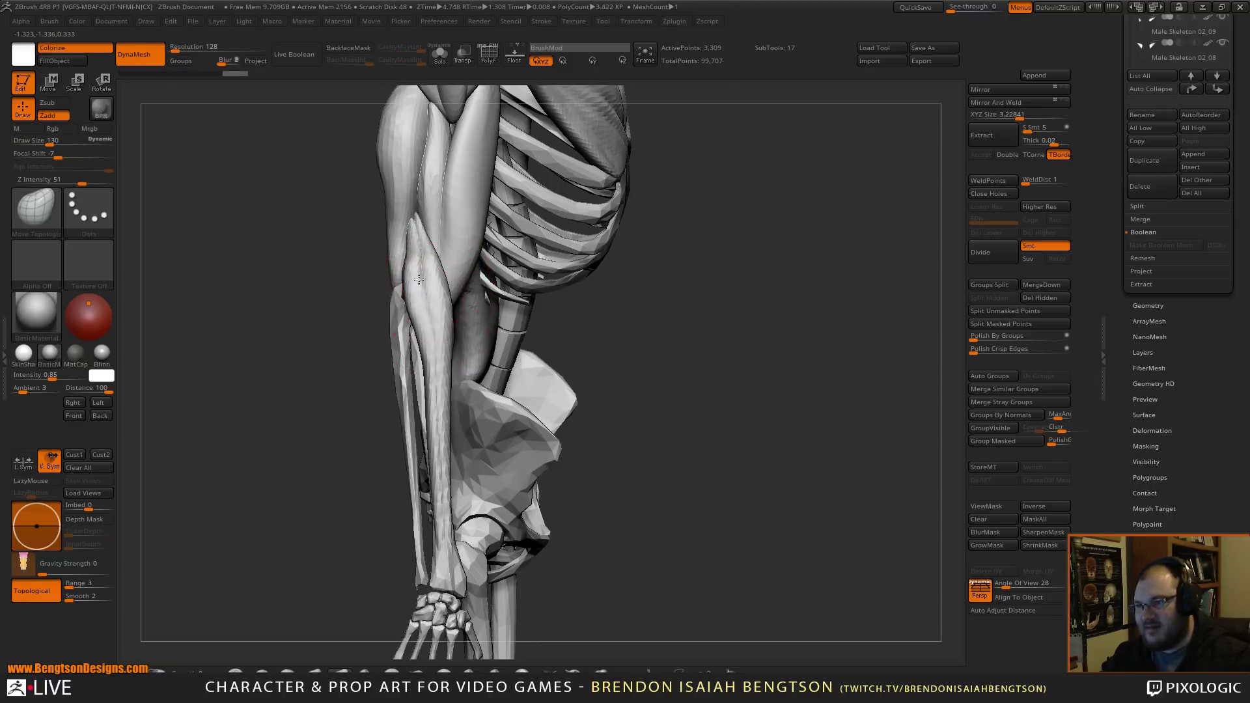
mouse_move(412, 227)
left_mouse_down()
mouse_move(410, 217)
mouse_move(420, 245)
left_mouse_up()
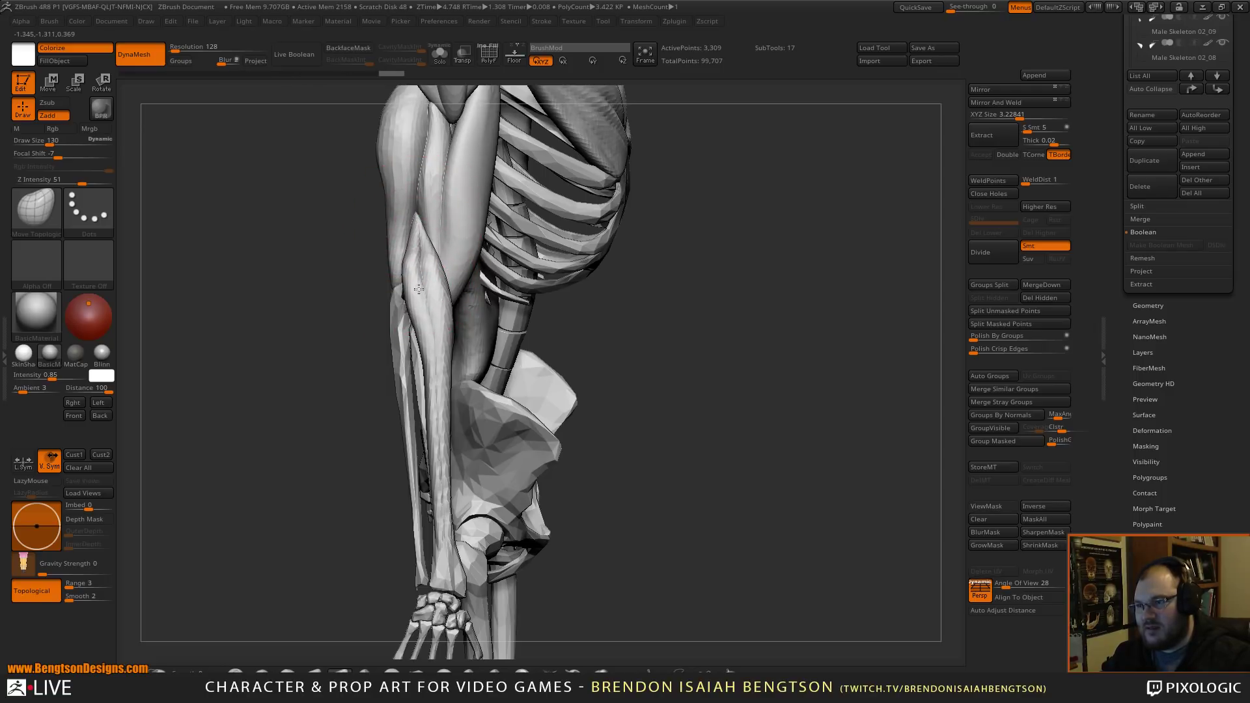
mouse_move(434, 347)
left_mouse_down()
mouse_move(418, 351)
mouse_move(395, 267)
mouse_move(424, 324)
mouse_move(420, 291)
left_mouse_up()
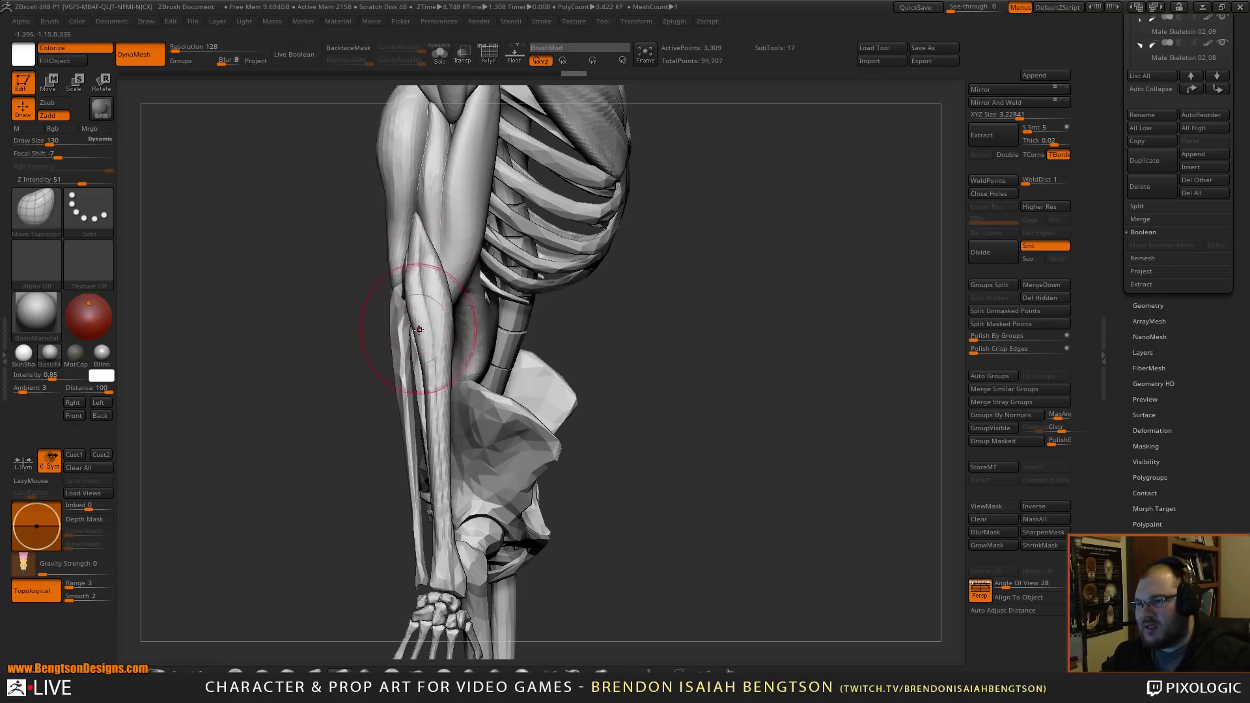
left_click_drag(427, 397, 422, 401)
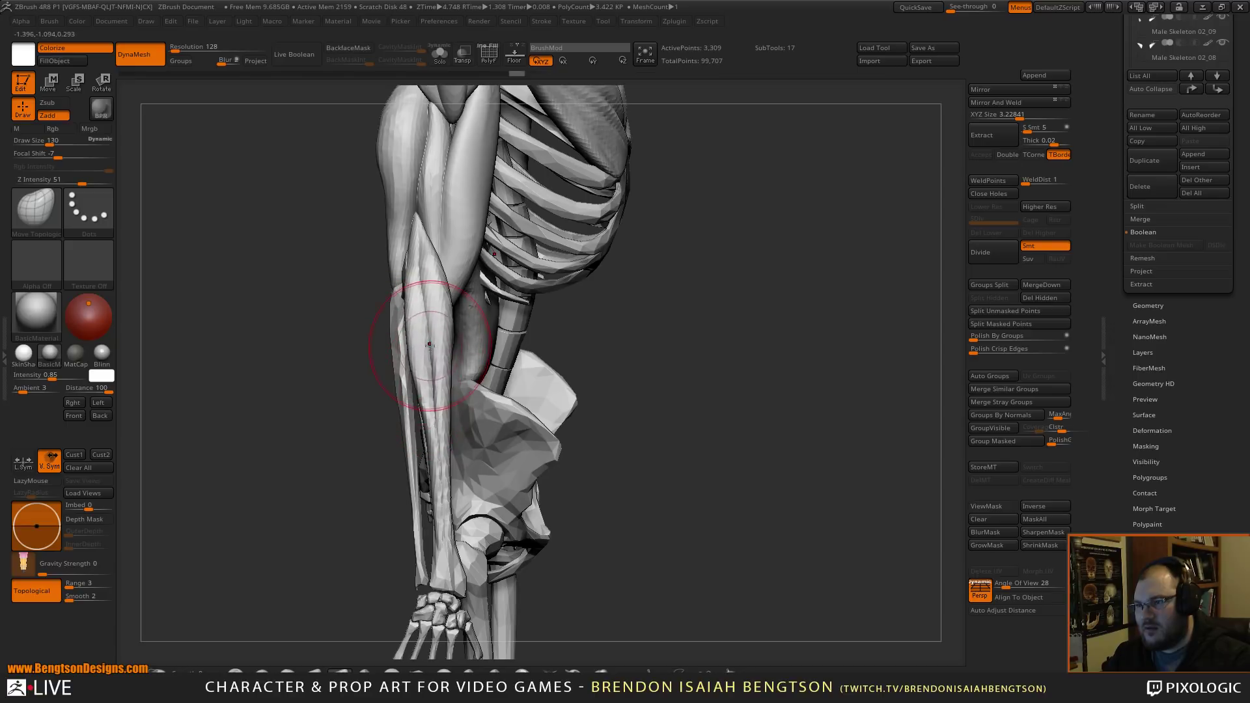
mouse_move(347, 385)
left_mouse_down()
mouse_move(426, 362)
mouse_move(426, 391)
mouse_move(386, 240)
mouse_move(423, 267)
mouse_move(400, 280)
left_mouse_up()
mouse_move(380, 343)
left_mouse_down()
mouse_move(705, 360)
mouse_move(616, 362)
mouse_move(689, 358)
mouse_move(677, 268)
mouse_move(645, 301)
left_mouse_up()
- Set the draw size to 162 and adjust the outer contours of both extensor muscles in front view
key("space")
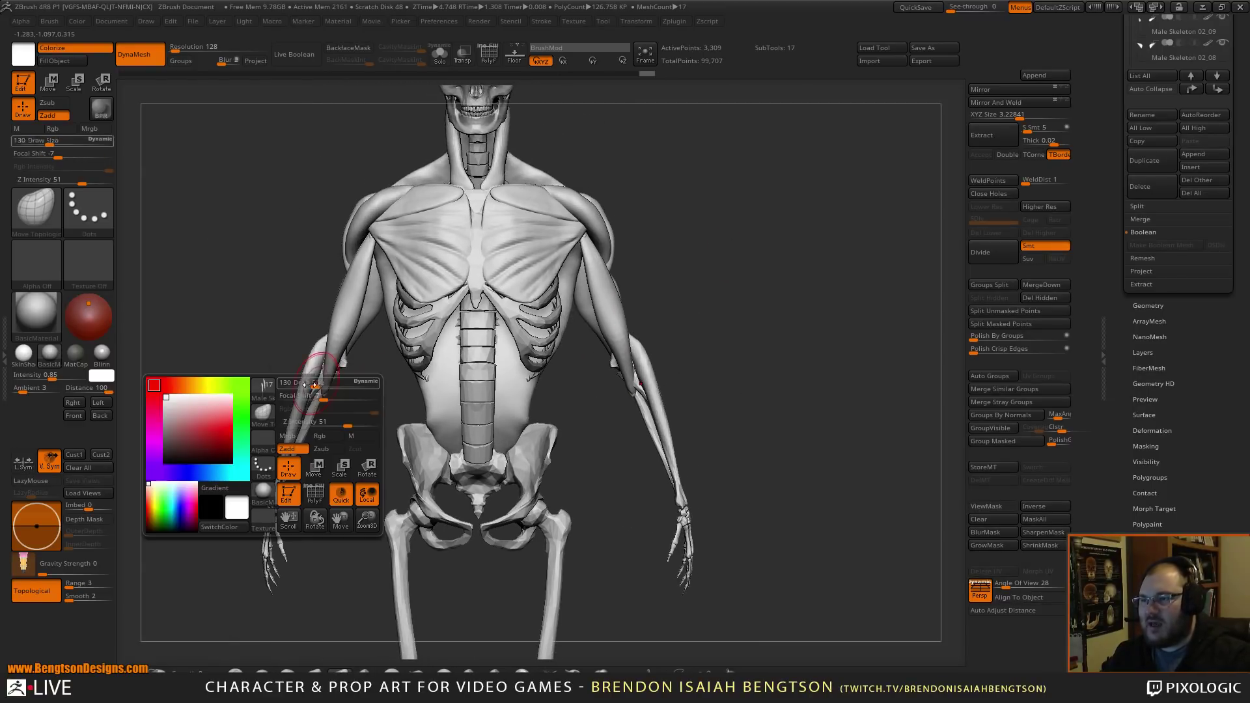
left_click_drag(306, 384, 319, 385)
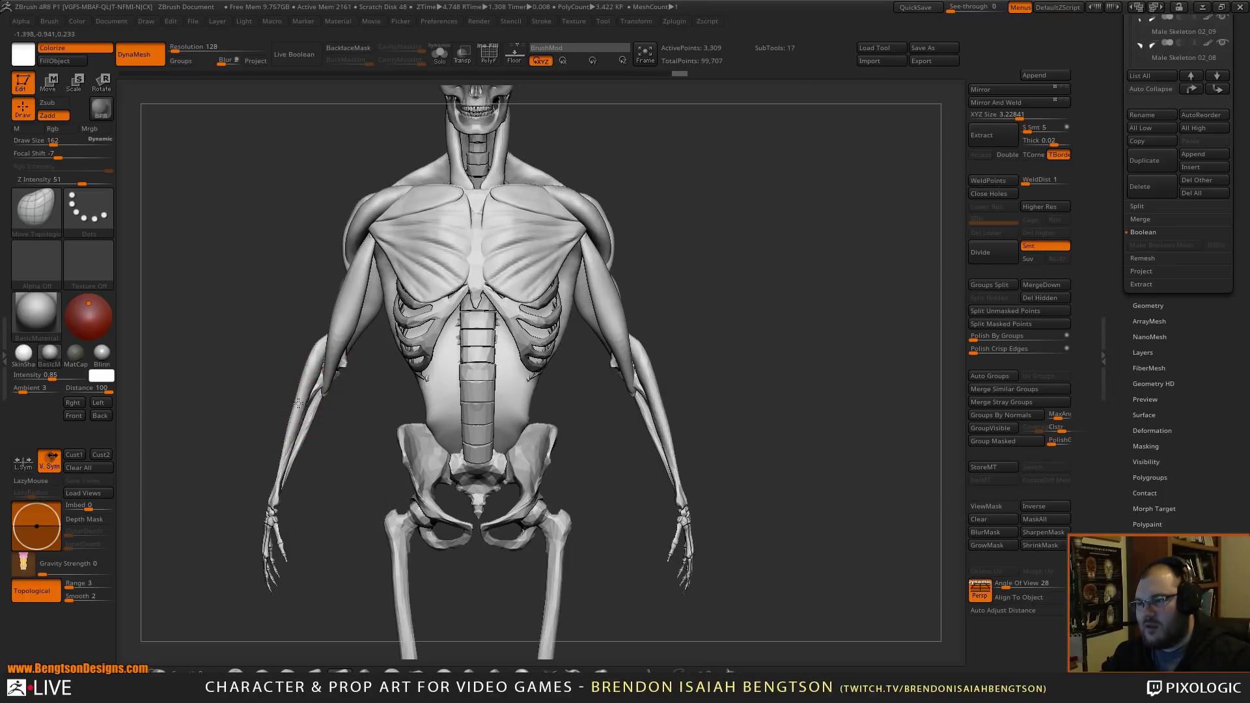
left_click(291, 413, "alt")
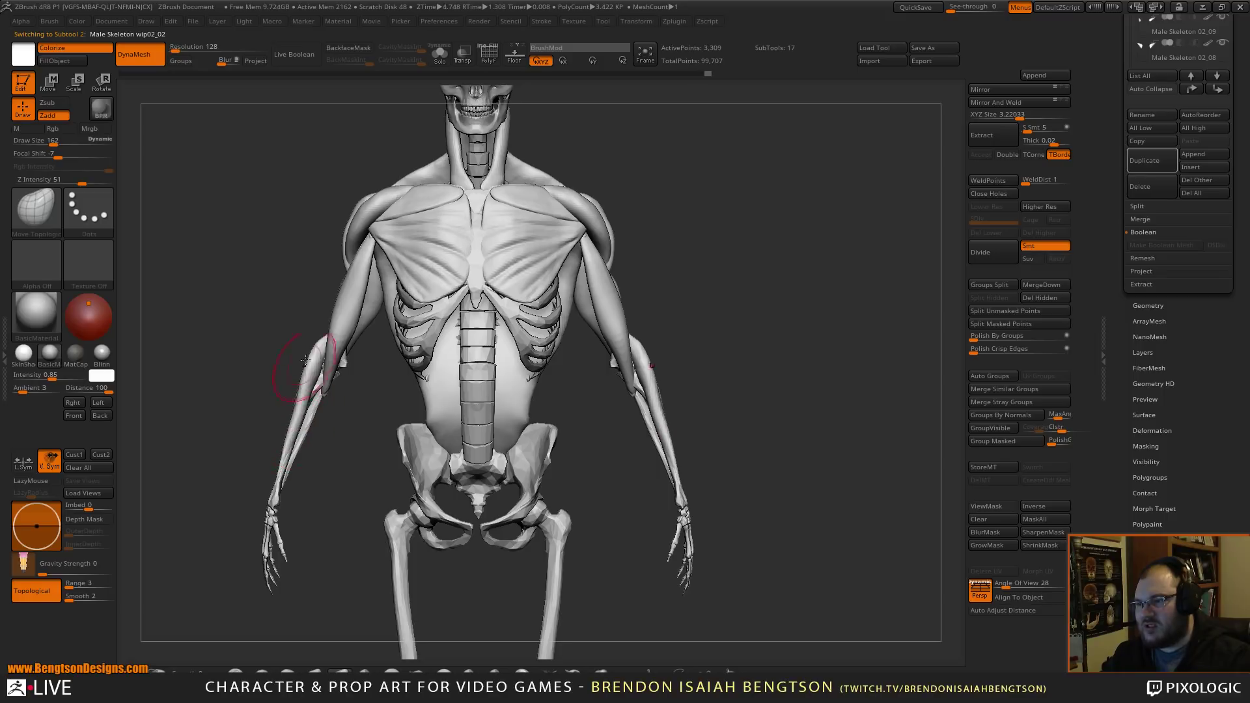
mouse_move(348, 452)
left_mouse_down()
mouse_move(305, 386)
mouse_move(338, 438)
mouse_move(424, 446)
mouse_move(340, 474)
mouse_move(348, 397)
mouse_move(325, 364)
mouse_move(364, 469)
left_mouse_up()
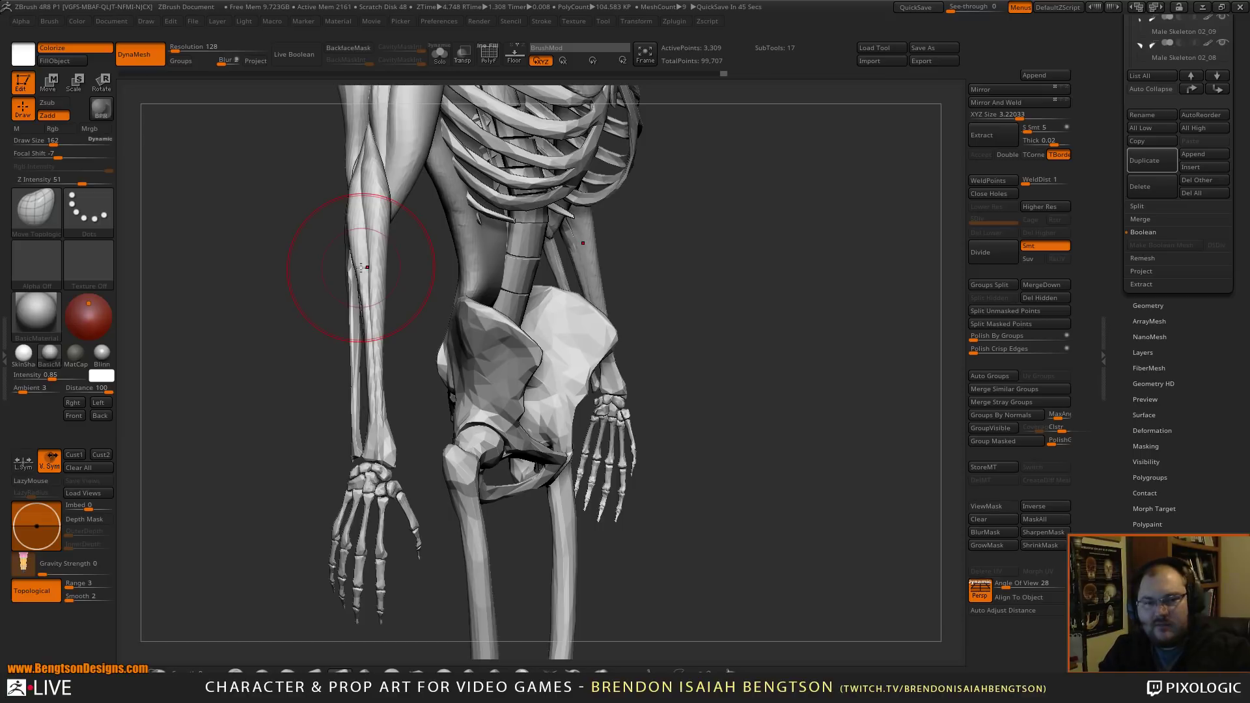
- Examine the forearm muscles from the side, back and front for areas still left bare
left_click_drag(801, 403, 840, 391)
left_click_drag(677, 433, 835, 478, "alt")
left_click_drag(818, 443, 779, 421)
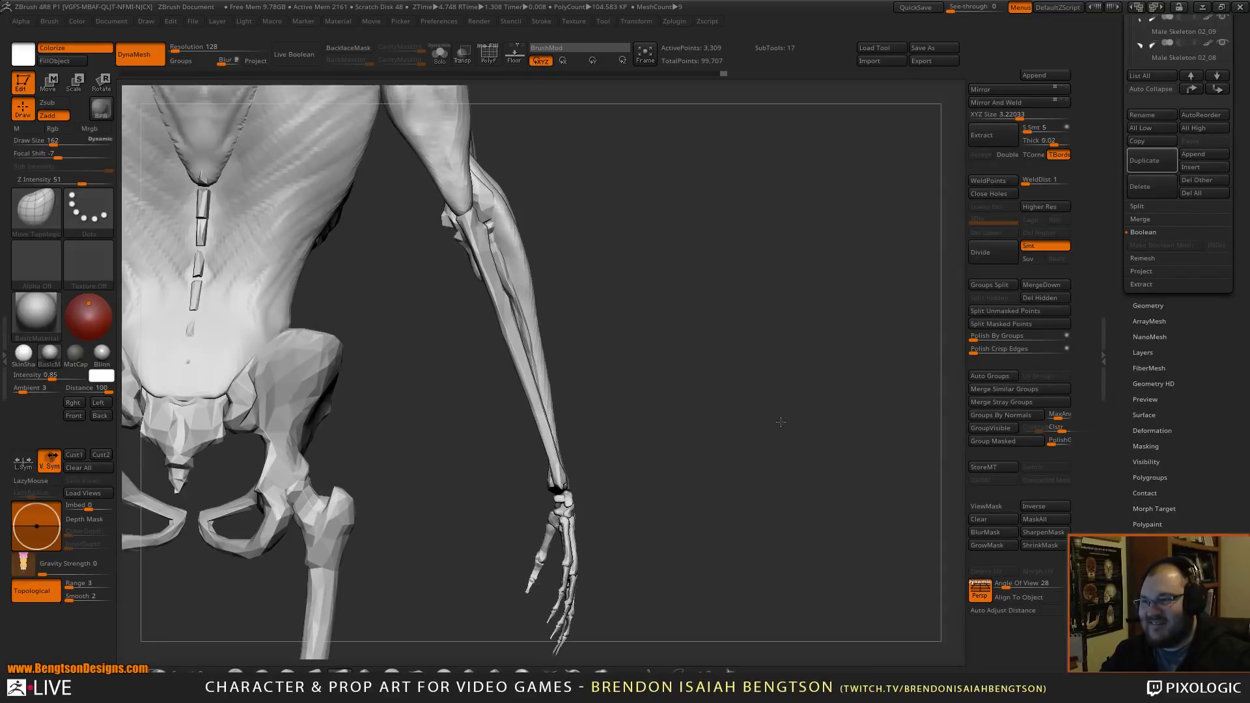
left_click_drag(755, 350, 572, 416)
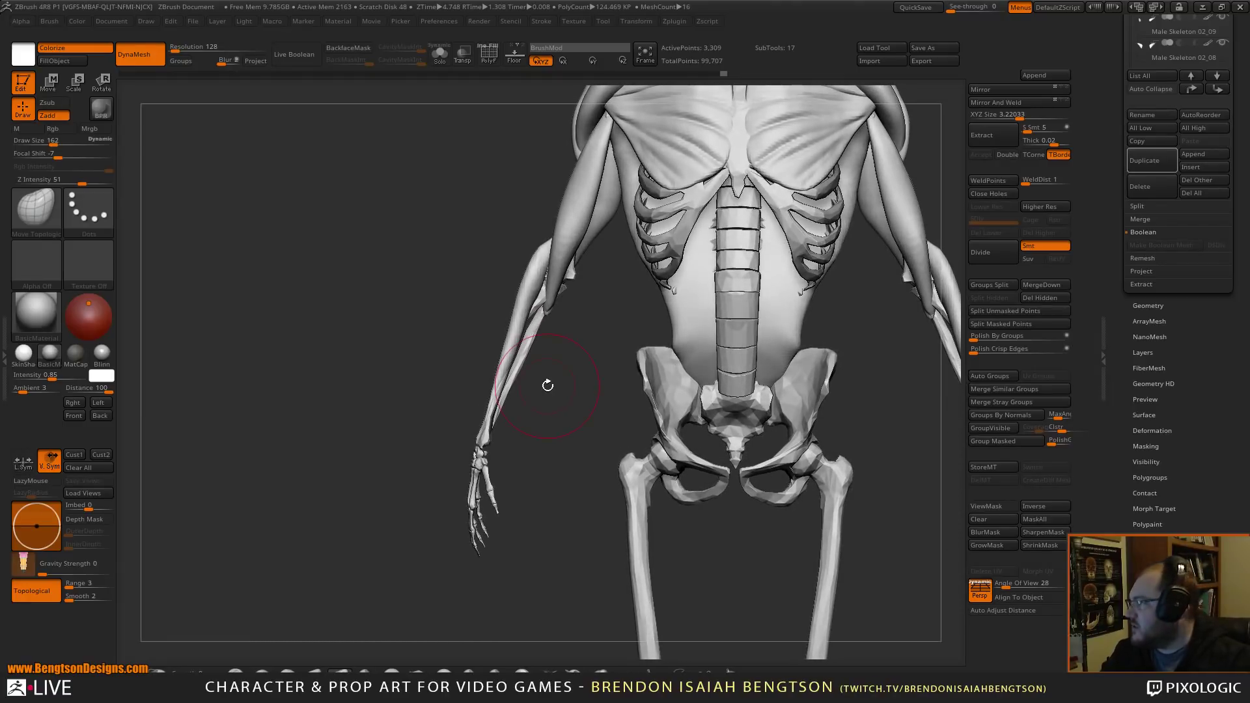
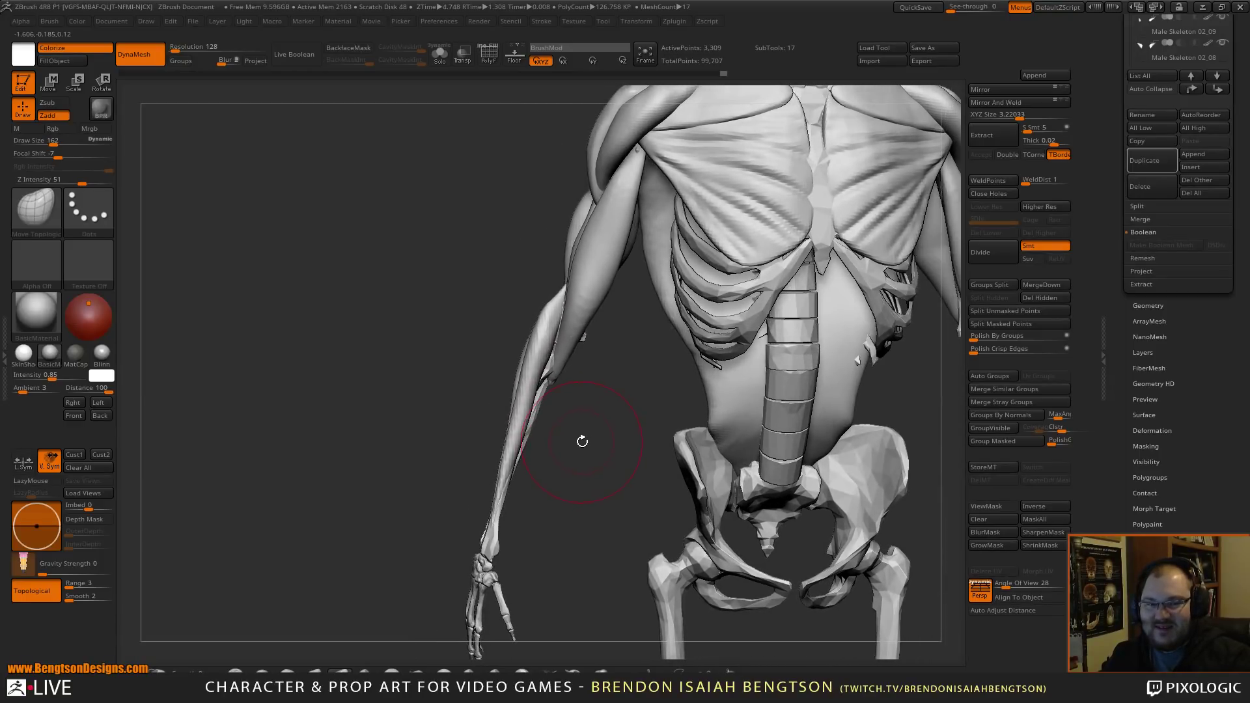
left_click_drag(599, 481, 286, 239)
mouse_move(594, 452)
left_mouse_down()
mouse_move(585, 386)
mouse_move(506, 366)
mouse_move(606, 343)
mouse_move(579, 328)
mouse_move(599, 345)
left_mouse_up()
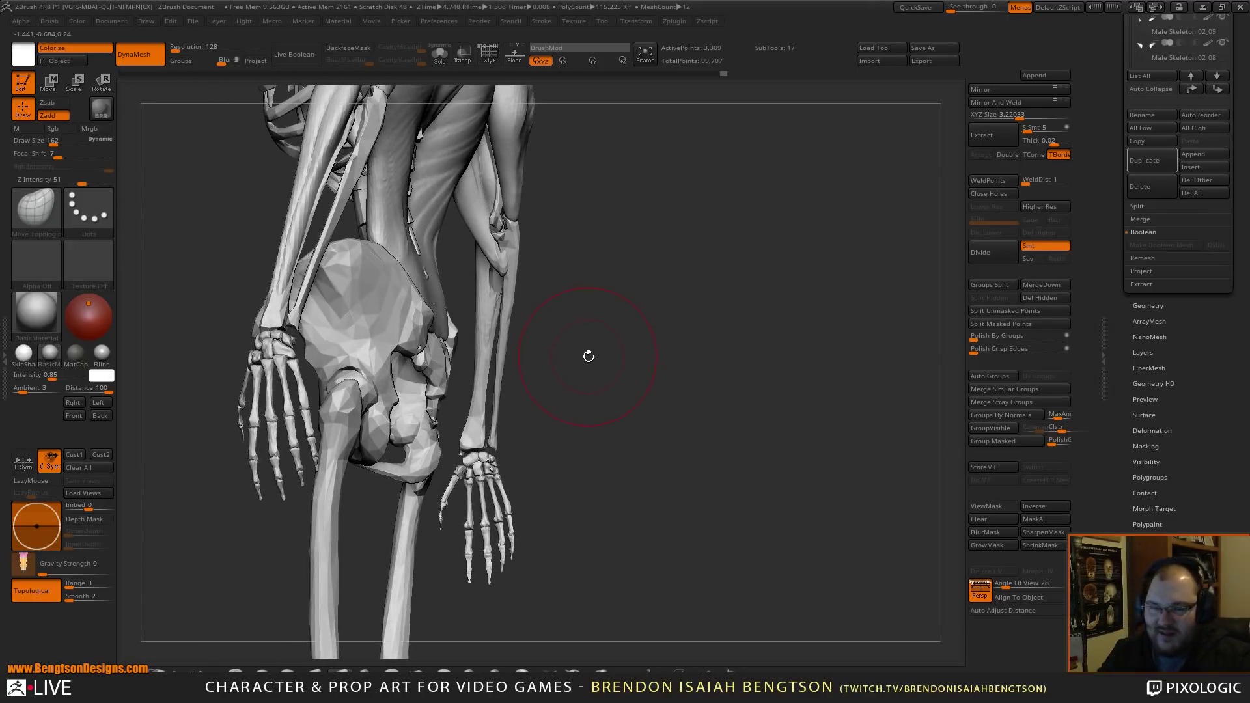
left_click_drag(612, 332, 571, 307)
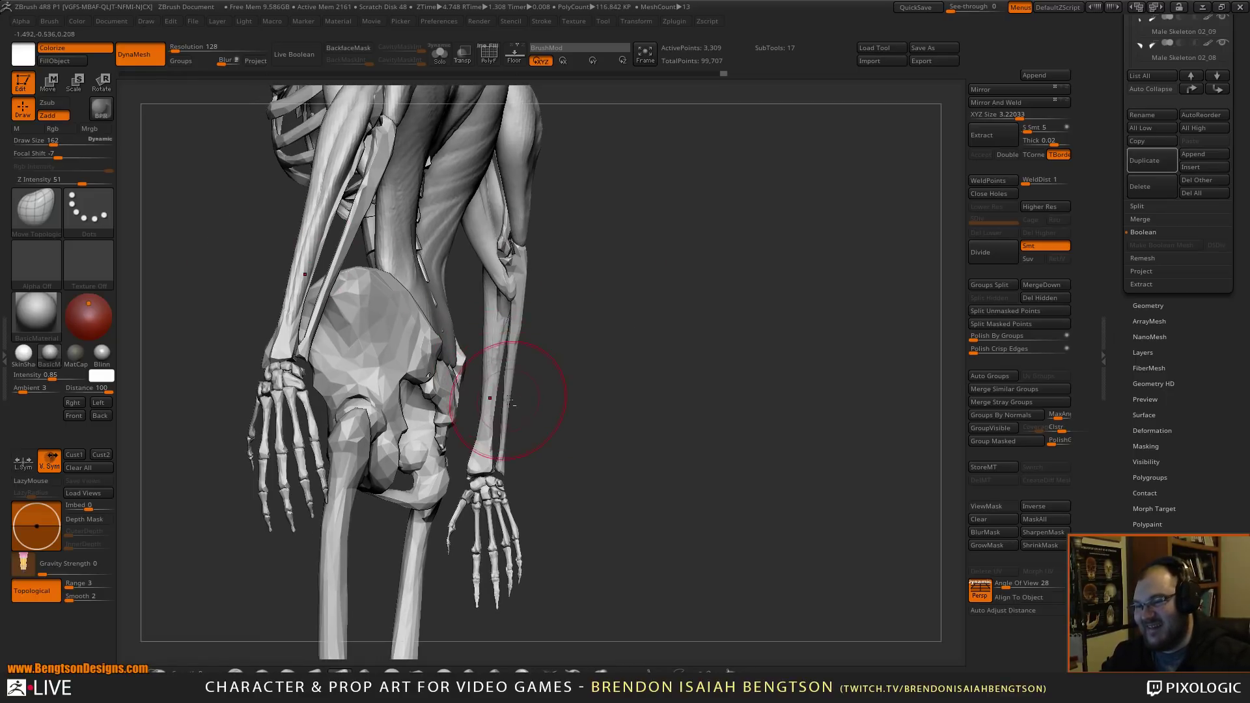
- Insert a Sphere 32 from IMM Primitives on the skeleton's inner forearm, split the unmasked points into a separate subtool, and select the sphere
left_click(493, 544, "alt")
left_click_drag(636, 438, 655, 414)
key("b")
key("i")
left_click(297, 500)
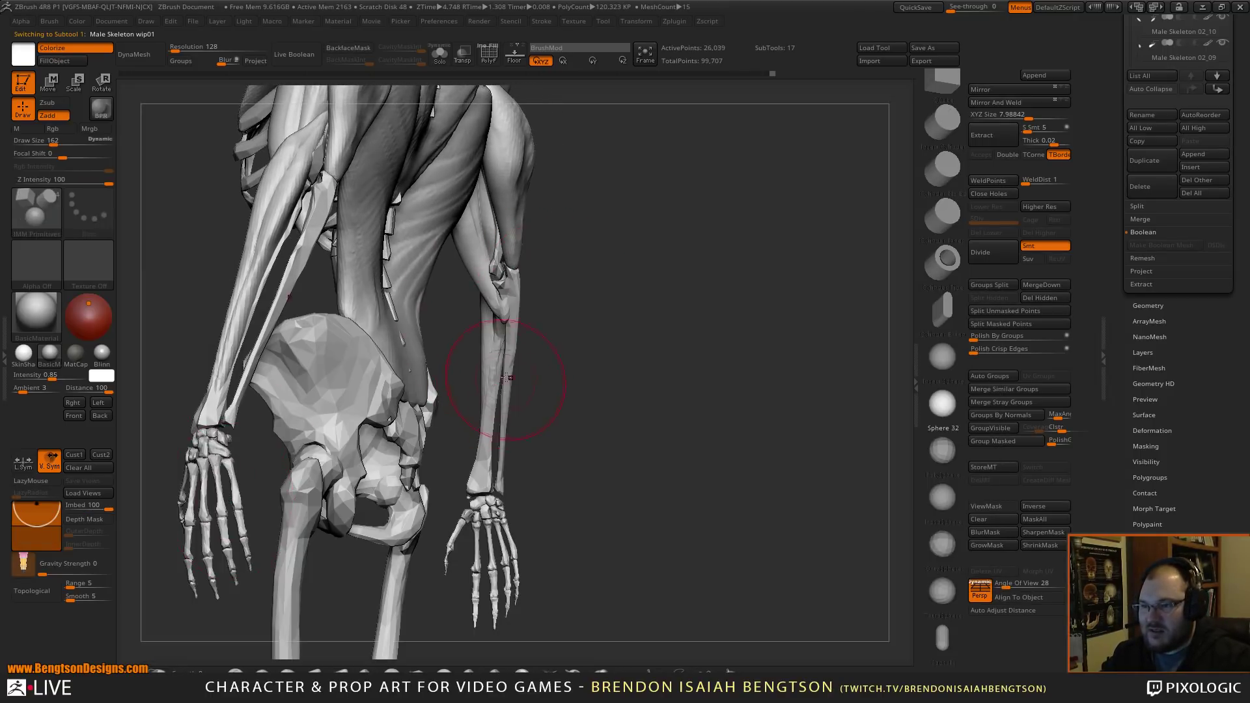
left_click_drag(507, 362, 519, 336)
mouse_move(683, 281)
left_mouse_down()
mouse_move(721, 320)
mouse_move(697, 299)
left_mouse_up()
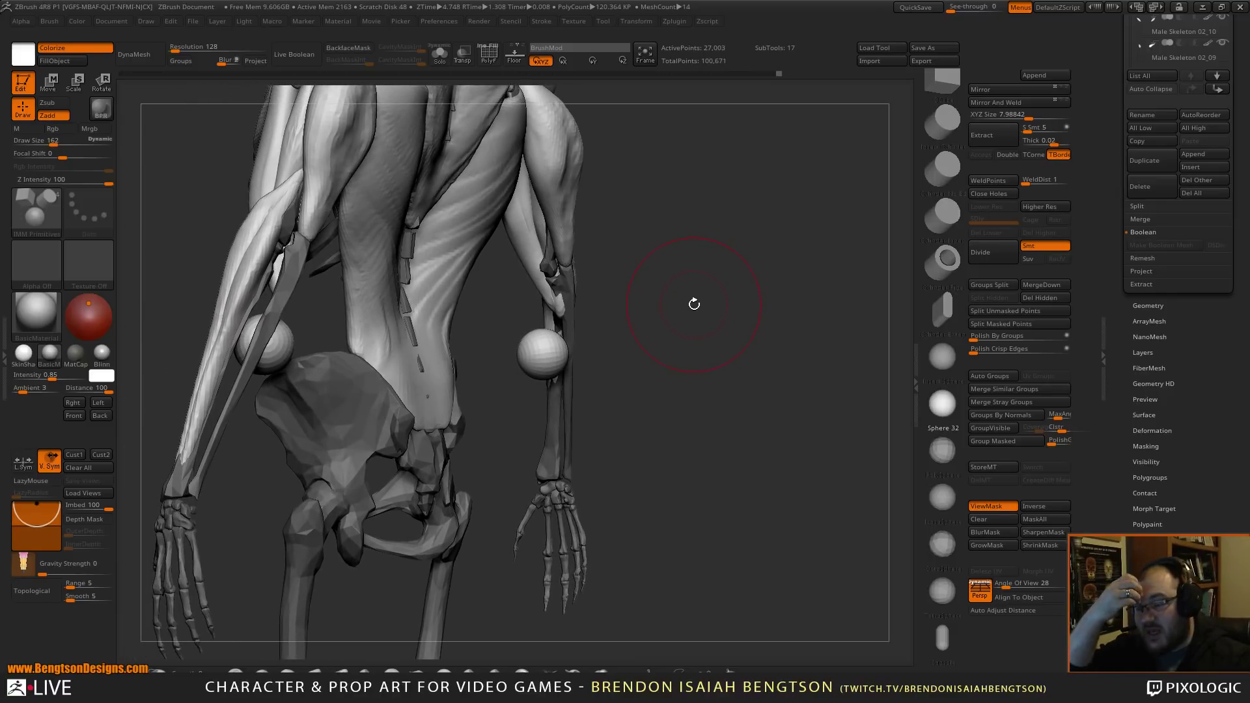
left_click(1013, 315)
left_click_drag(676, 328, 658, 346)
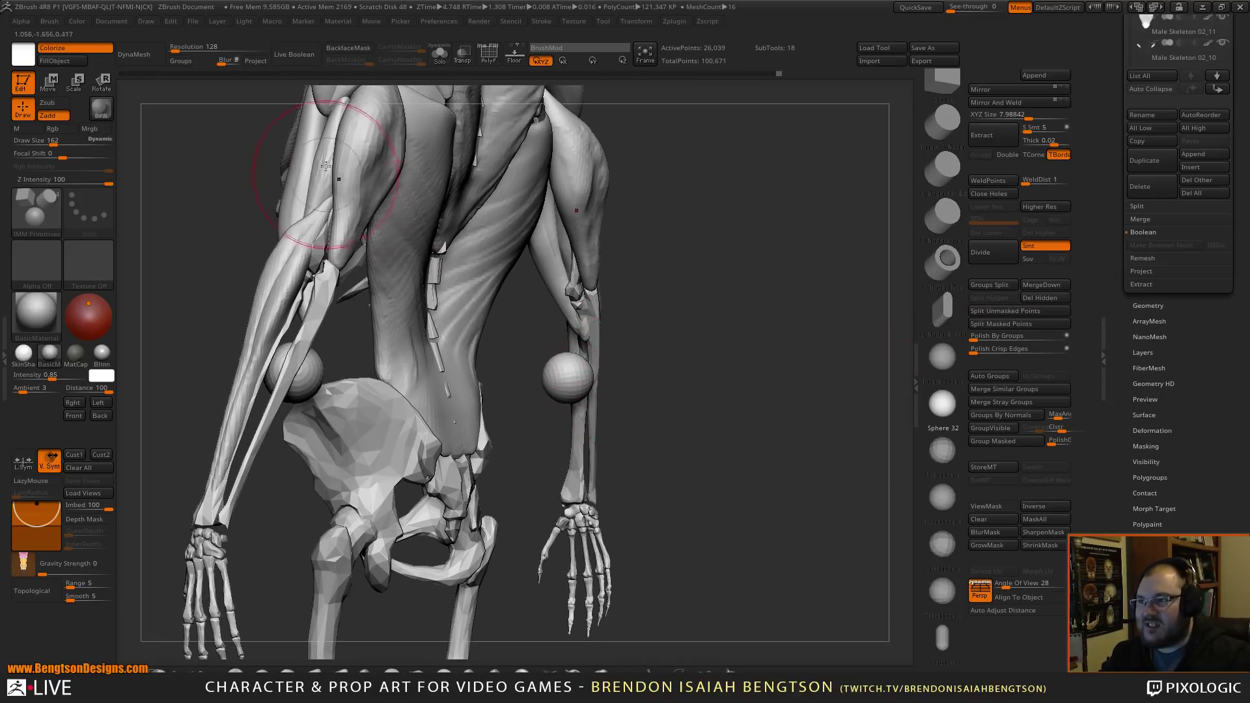
left_click(565, 375, "alt")
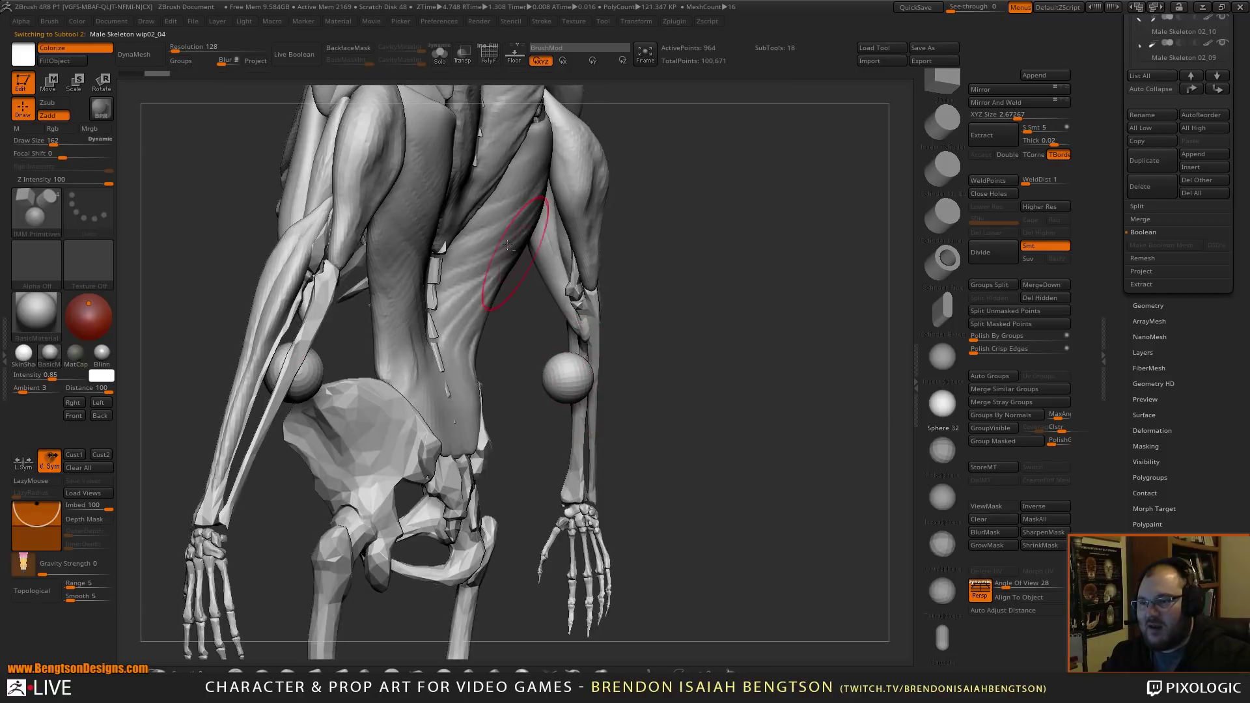
- Set the draw size to 151 and pull the sphere up toward the inner elbow with Move Topological
key("b")
key("m")
key("t")
key("space")
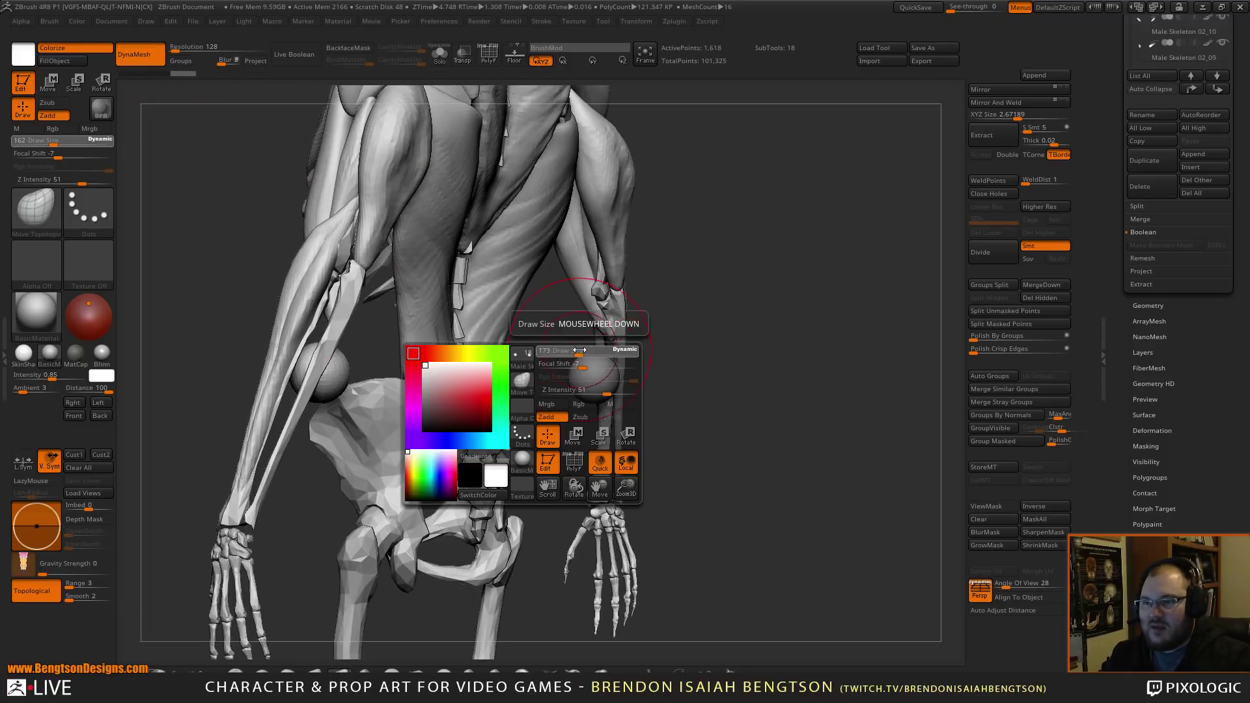
left_click_drag(588, 352, 604, 414)
key("space")
left_click_drag(700, 339, 703, 226, "alt")
mouse_move(703, 226)
left_mouse_down()
mouse_move(717, 290)
mouse_move(697, 256)
left_mouse_up()
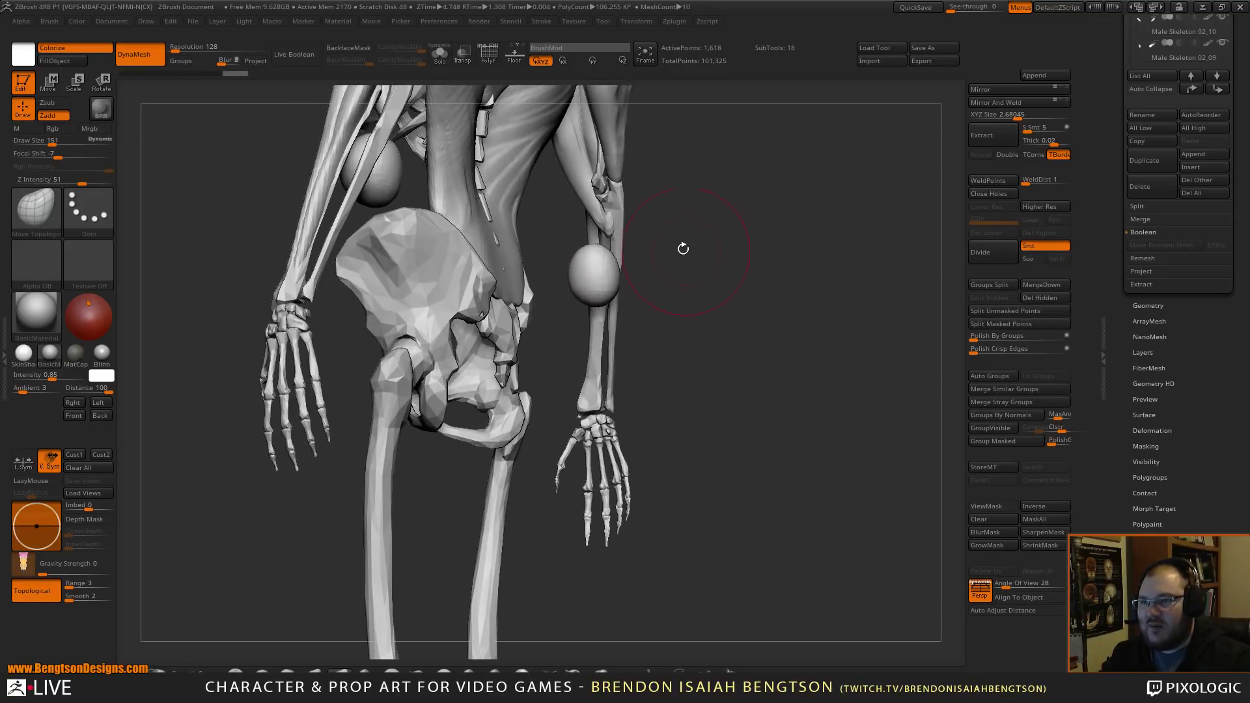
mouse_move(596, 253)
left_mouse_down()
mouse_move(608, 205)
mouse_move(622, 267)
mouse_move(603, 292)
mouse_move(572, 258)
mouse_move(594, 209)
left_mouse_up()
- Stretch the new inner forearm muscle down to just above the wrist and slim its contour along the bones
mouse_move(641, 280)
left_mouse_down()
mouse_move(687, 276)
mouse_move(577, 311)
mouse_move(558, 333)
left_mouse_up()
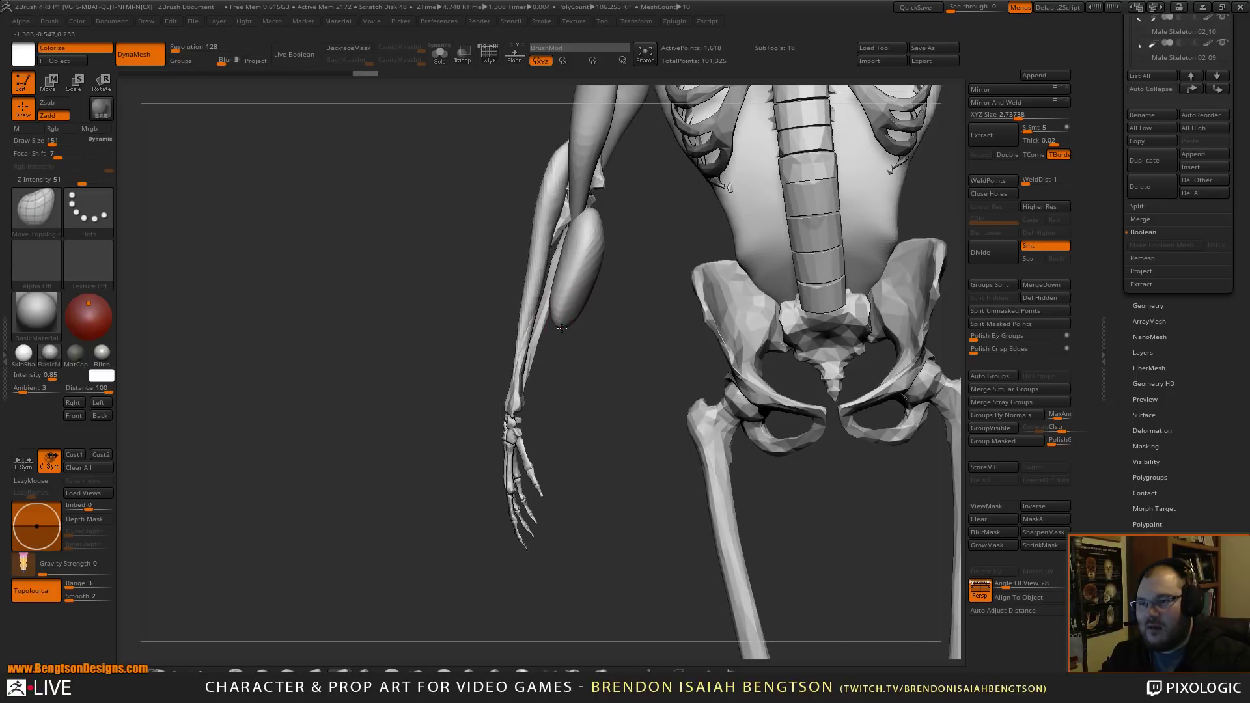
left_click_drag(524, 378, 498, 449)
left_click_drag(541, 340, 541, 356)
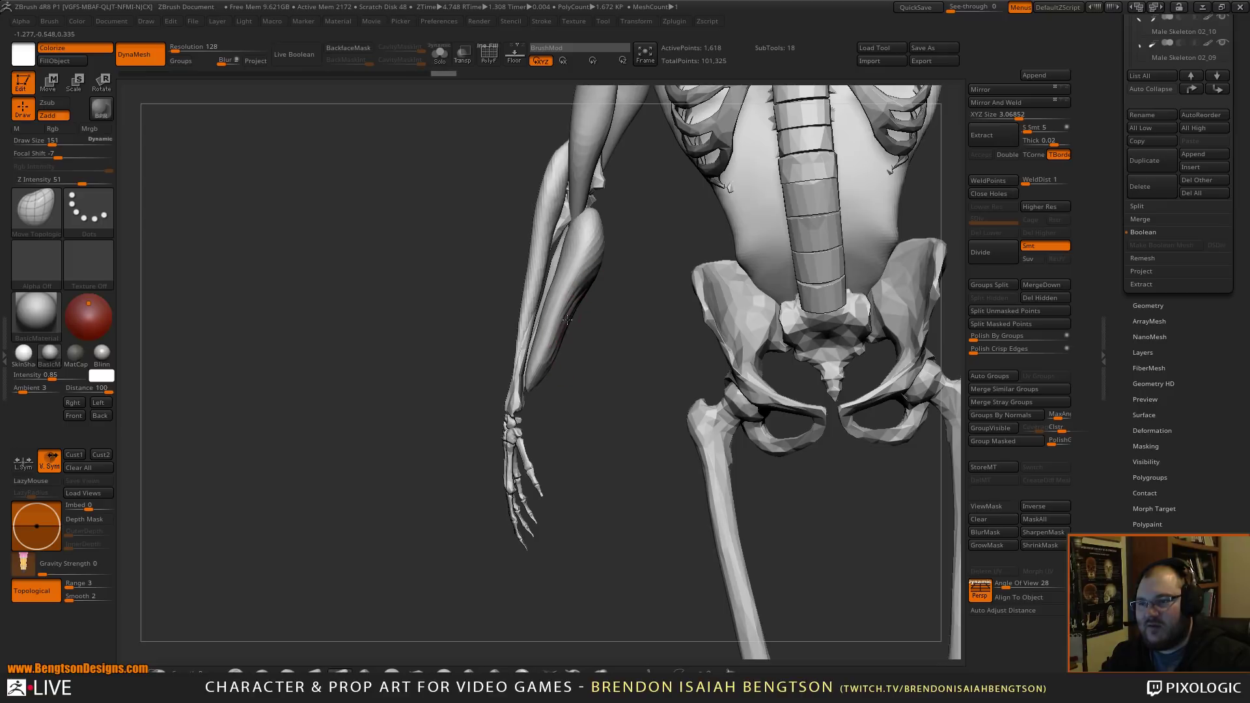
left_click_drag(561, 313, 559, 318)
mouse_move(417, 351)
left_mouse_down()
mouse_move(533, 362)
mouse_move(573, 327)
mouse_move(576, 355)
left_mouse_up()
left_click_drag(625, 313, 605, 289)
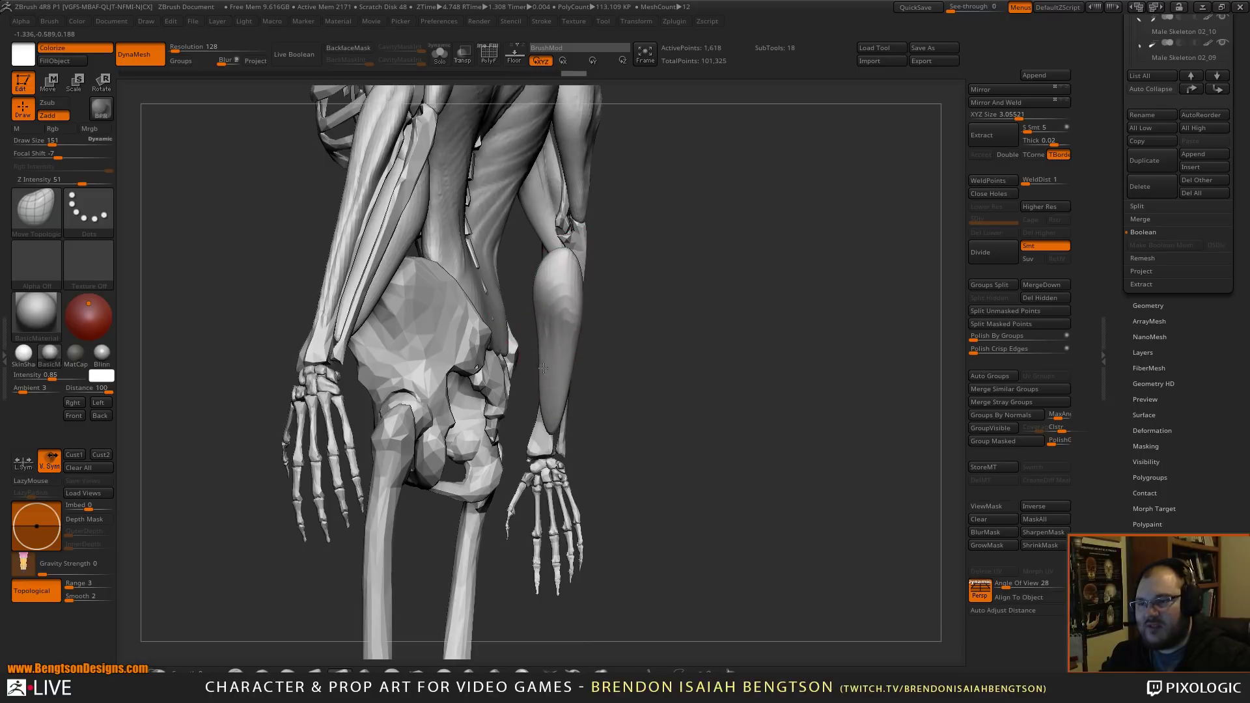
- Pull the inner forearm muscle's lower end down to the wrist and fit its contour along the forearm bones
left_click_drag(544, 365, 545, 452)
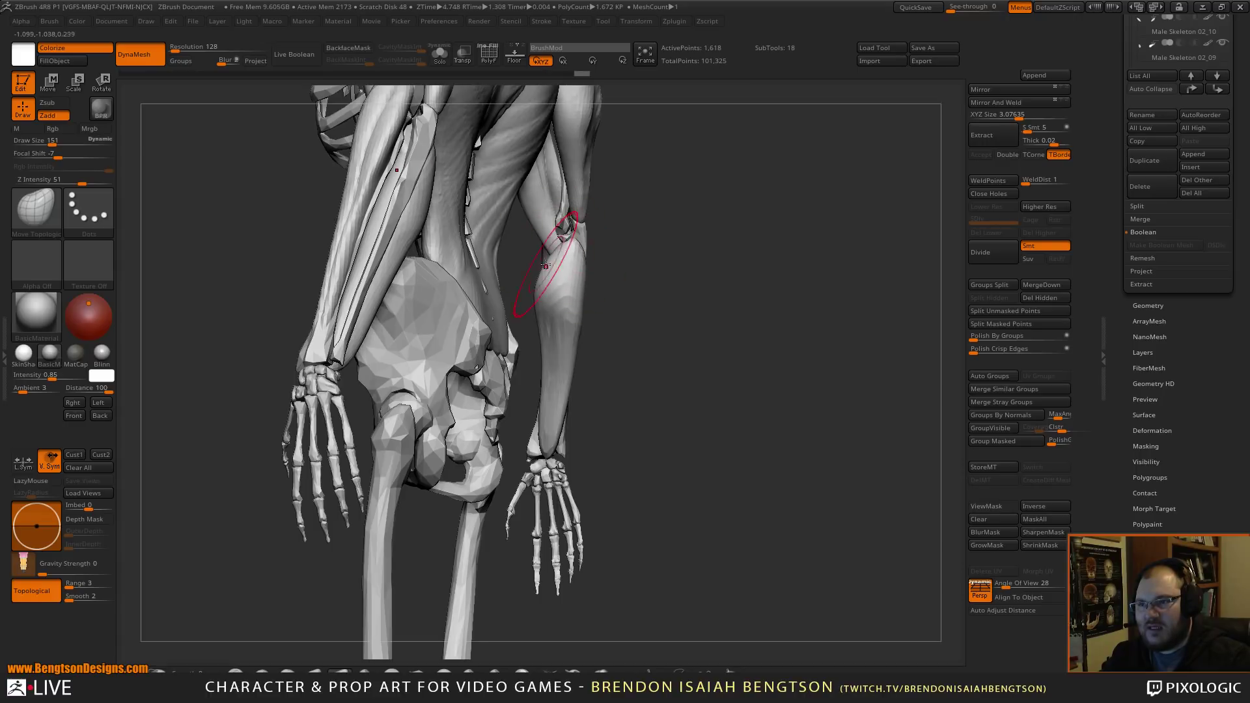
left_click_drag(625, 270, 690, 272)
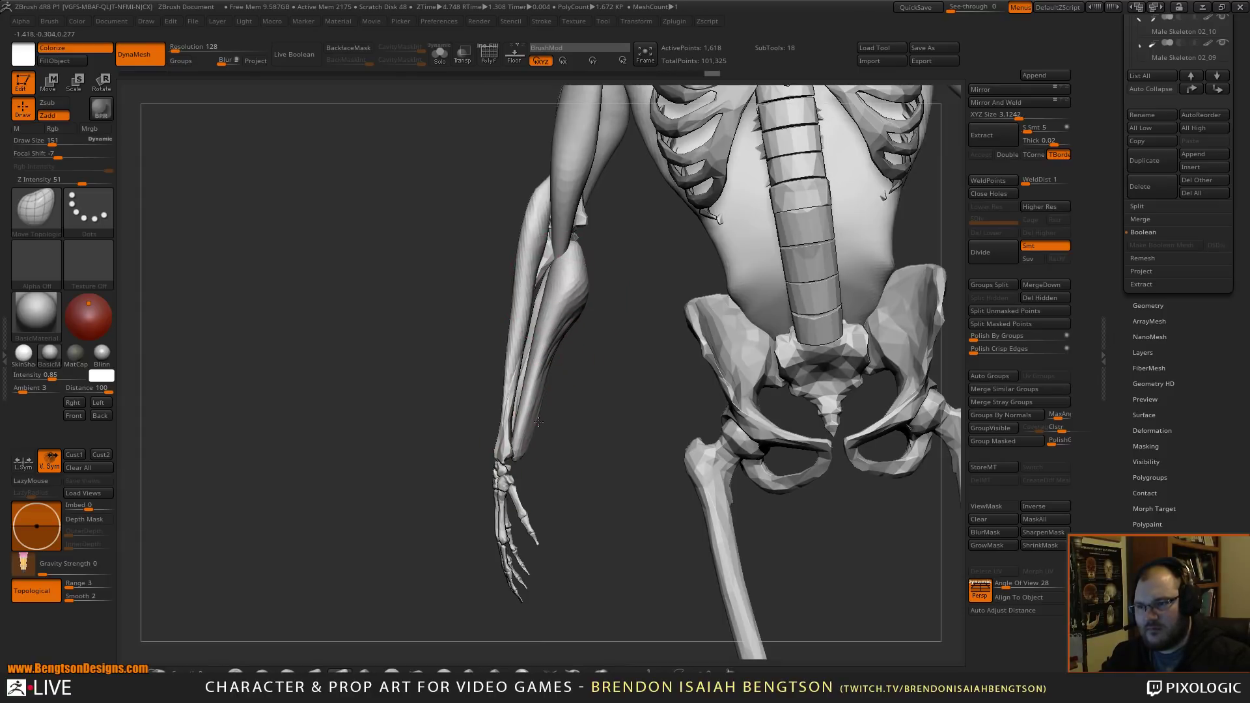
mouse_move(532, 422)
left_mouse_down()
mouse_move(637, 432)
mouse_move(696, 462)
mouse_move(697, 383)
mouse_move(670, 334)
mouse_move(594, 377)
left_mouse_up()
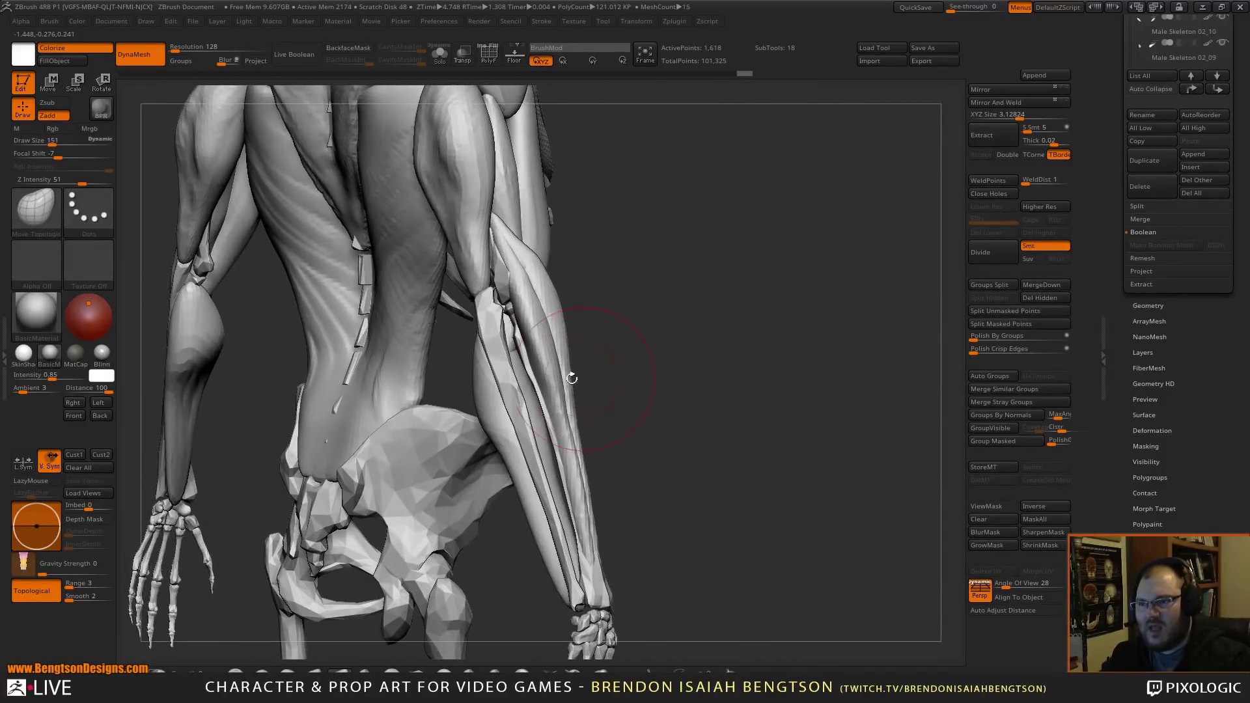
left_click_drag(647, 419, 600, 256)
left_click_drag(710, 414, 684, 410, "alt")
left_click_drag(595, 344, 490, 521)
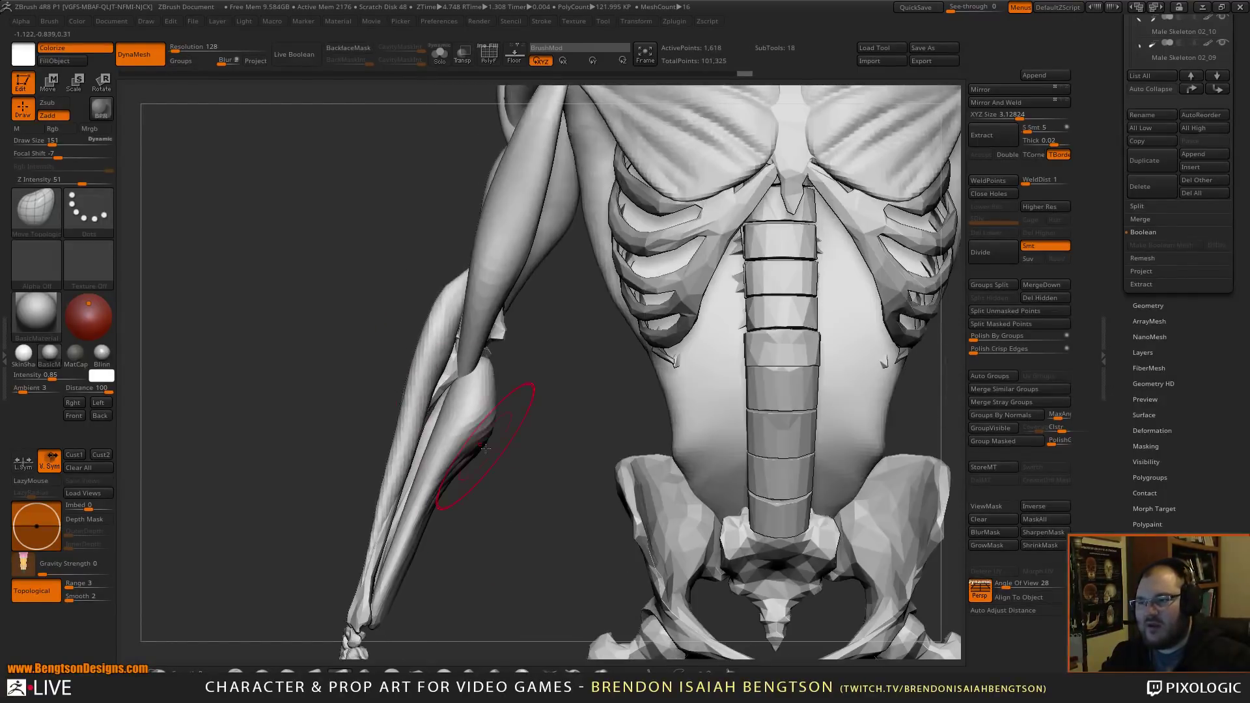
- Remesh the inner forearm muscle with DynaMesh at resolution 128 and smooth its lower inner contour
left_click(491, 460, "alt")
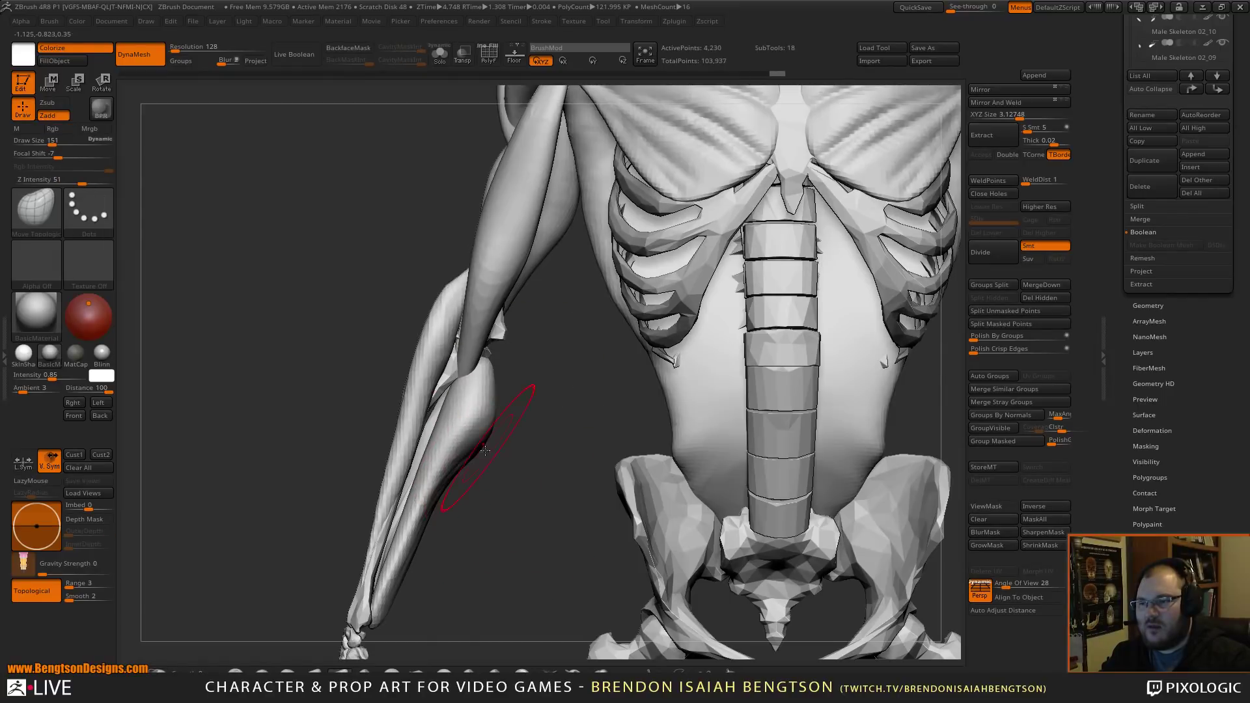
left_click_drag(463, 450, 400, 558)
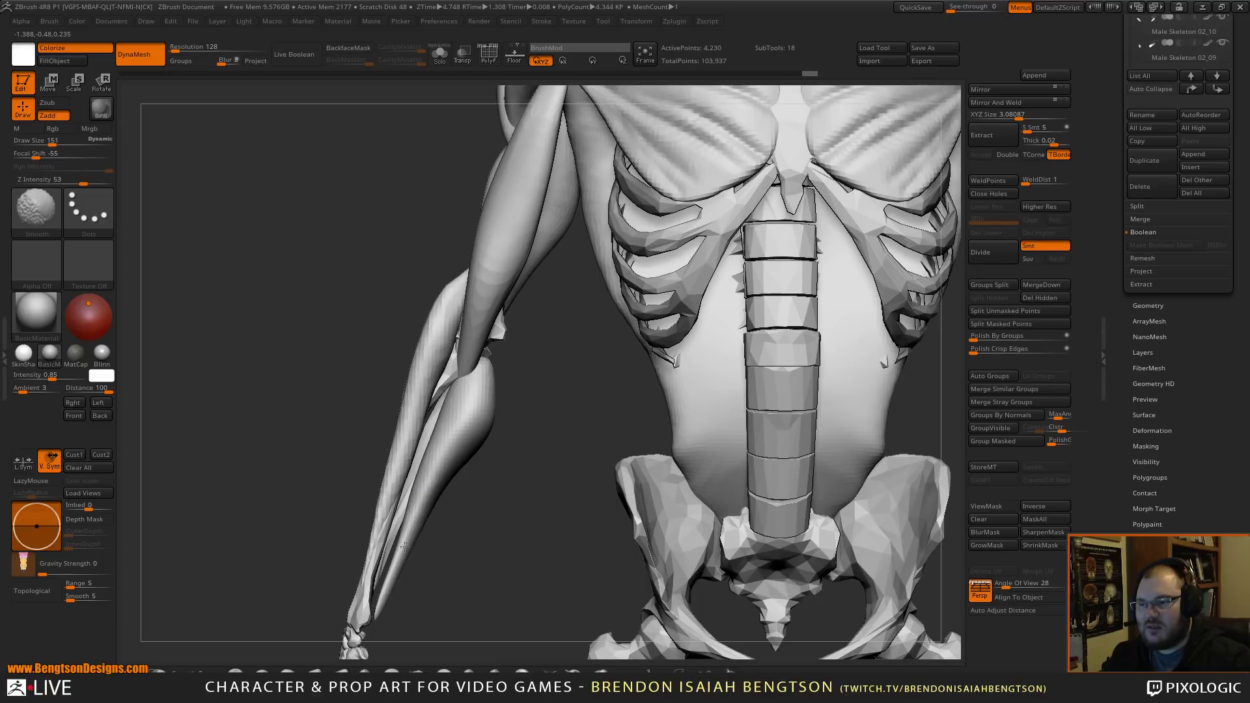
mouse_move(427, 466)
left_mouse_down()
mouse_move(487, 531)
mouse_move(477, 514)
mouse_move(503, 411)
left_mouse_up()
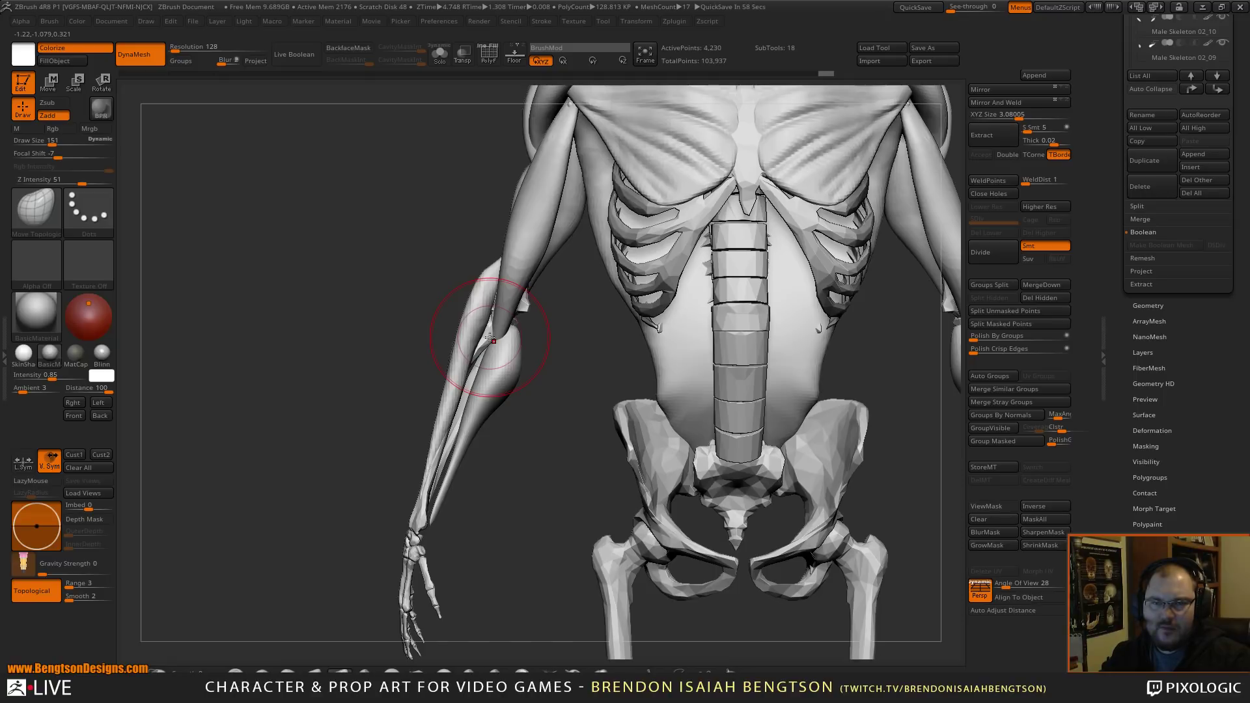
- Refine the inner forearm muscle's upper bulge below the elbow with Move Topological, comparing it from the front and side
left_click_drag(549, 399, 424, 369)
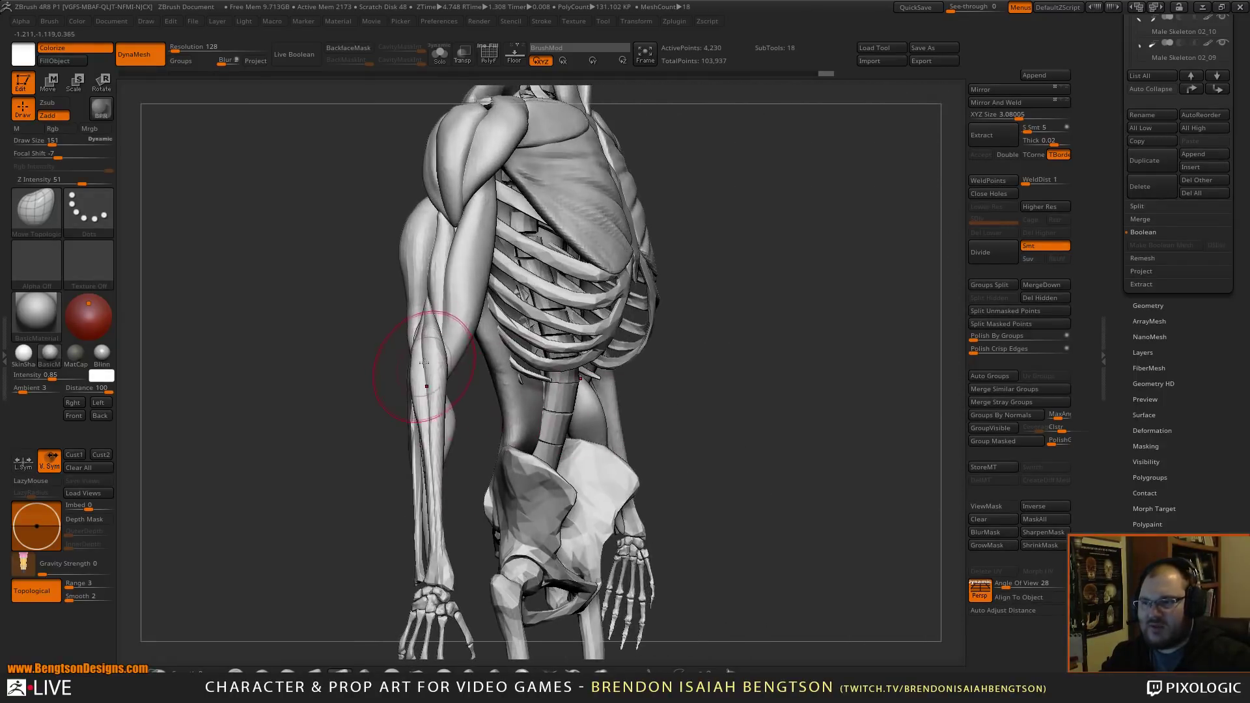
left_click_drag(368, 471, 299, 469)
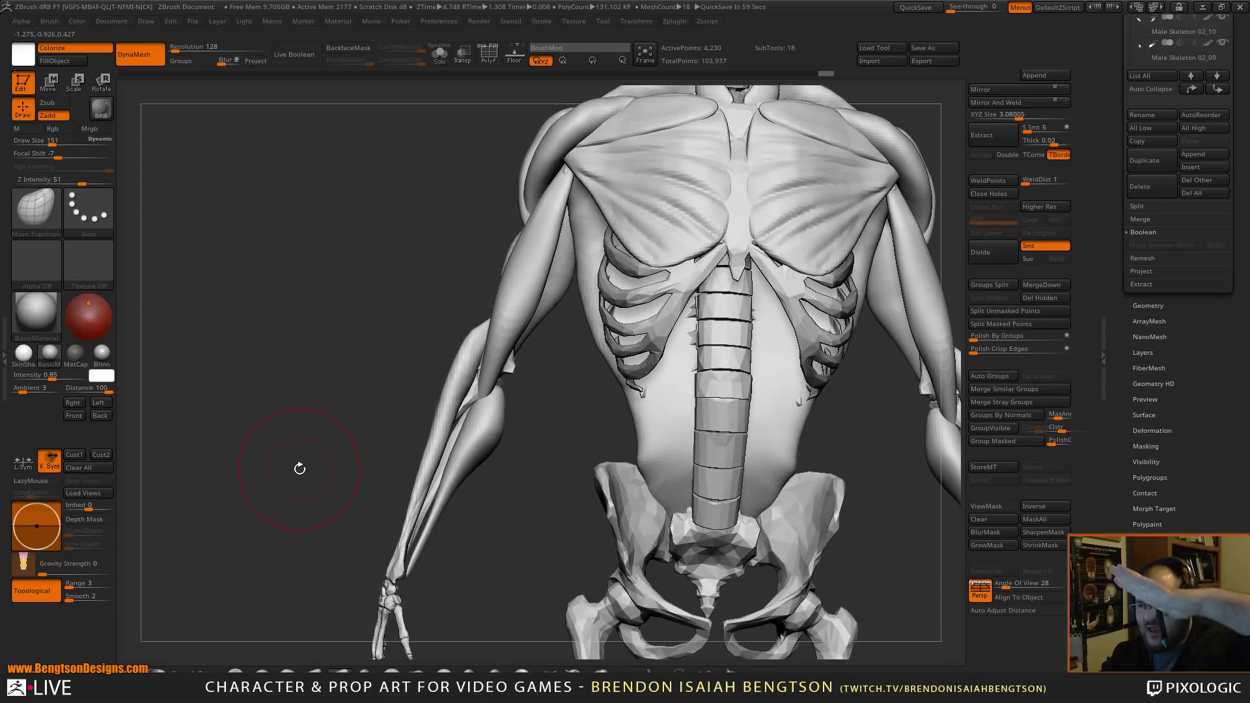
left_click_drag(541, 395, 518, 298)
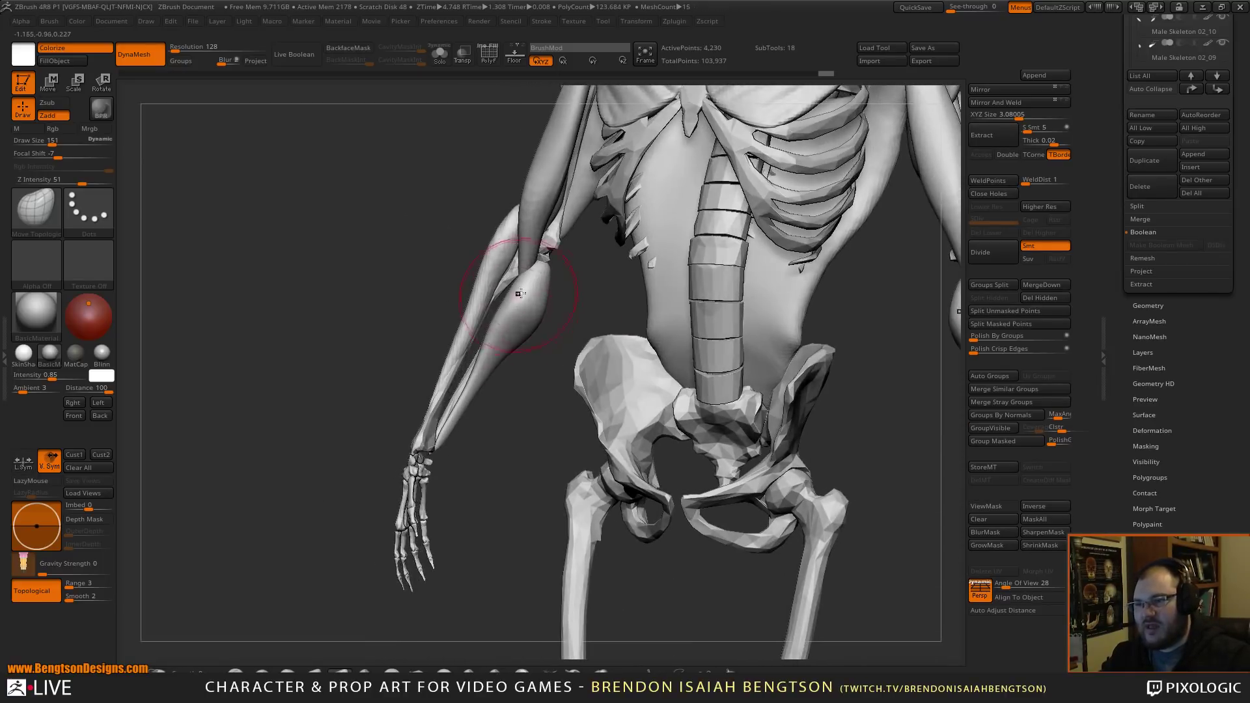
mouse_move(533, 415)
left_mouse_down()
mouse_move(514, 353)
mouse_move(490, 325)
left_mouse_up()
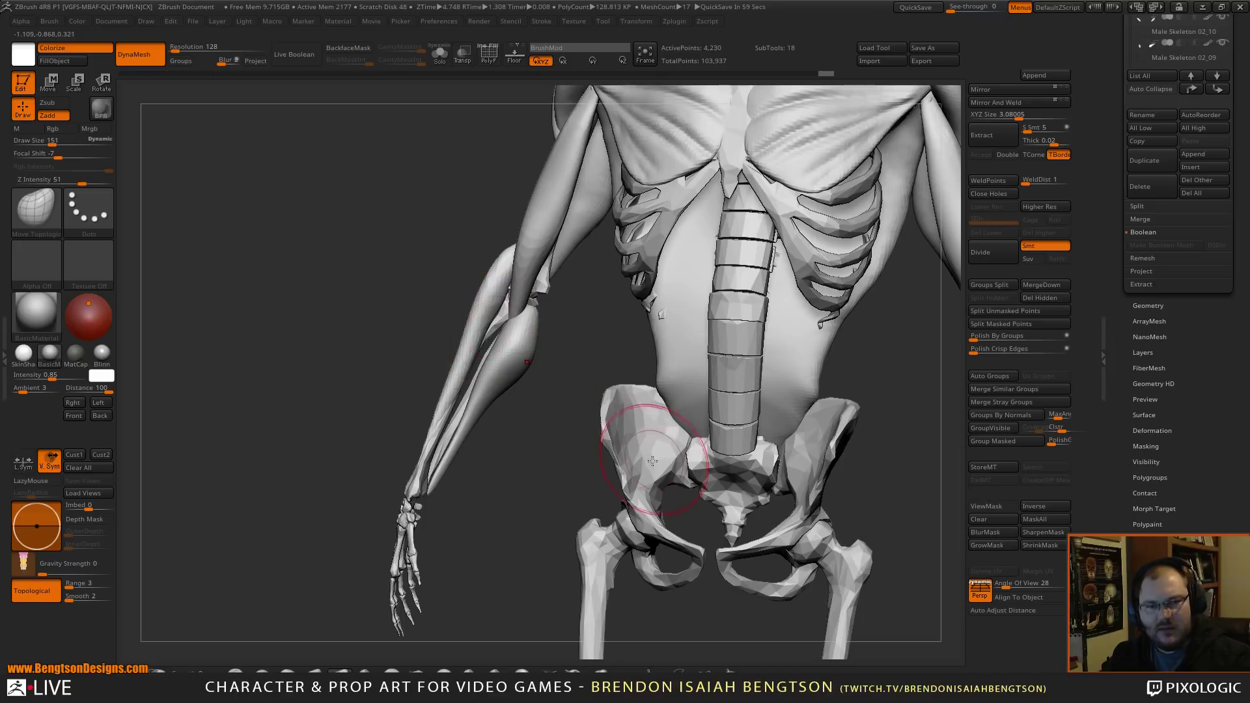
mouse_move(603, 349)
left_mouse_down()
mouse_move(572, 452)
mouse_move(482, 424)
mouse_move(479, 394)
left_mouse_up()
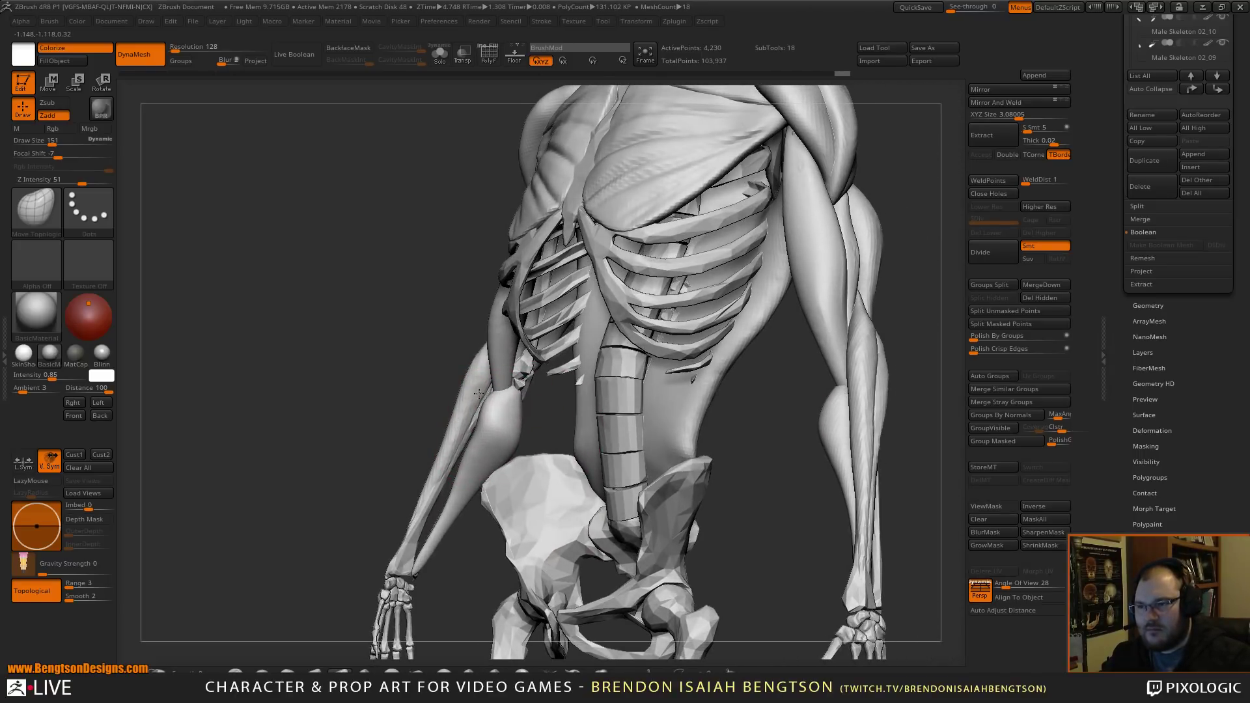
left_click_drag(492, 402, 490, 411)
left_click_drag(546, 445, 586, 436)
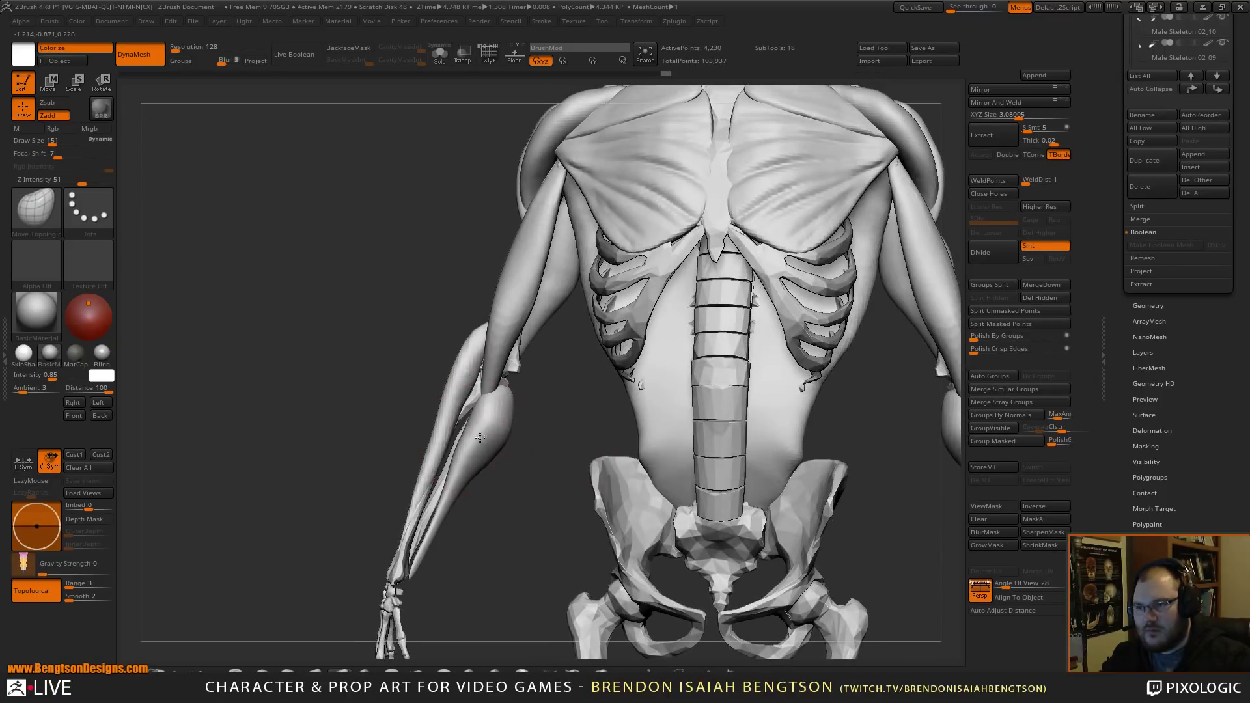
left_click_drag(479, 438, 485, 469)
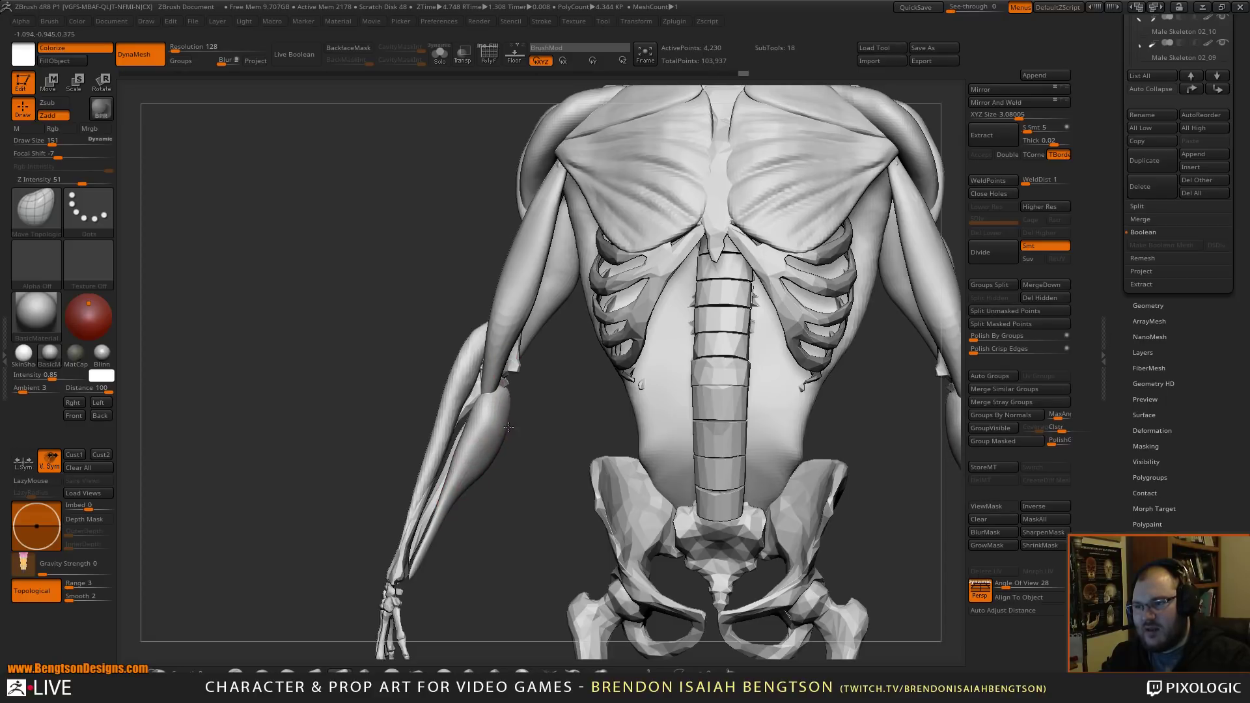
left_click_drag(506, 401, 496, 432)
mouse_move(525, 488)
left_mouse_down()
mouse_move(508, 480)
mouse_move(723, 313)
mouse_move(747, 332)
mouse_move(757, 319)
mouse_move(746, 443)
left_mouse_up()
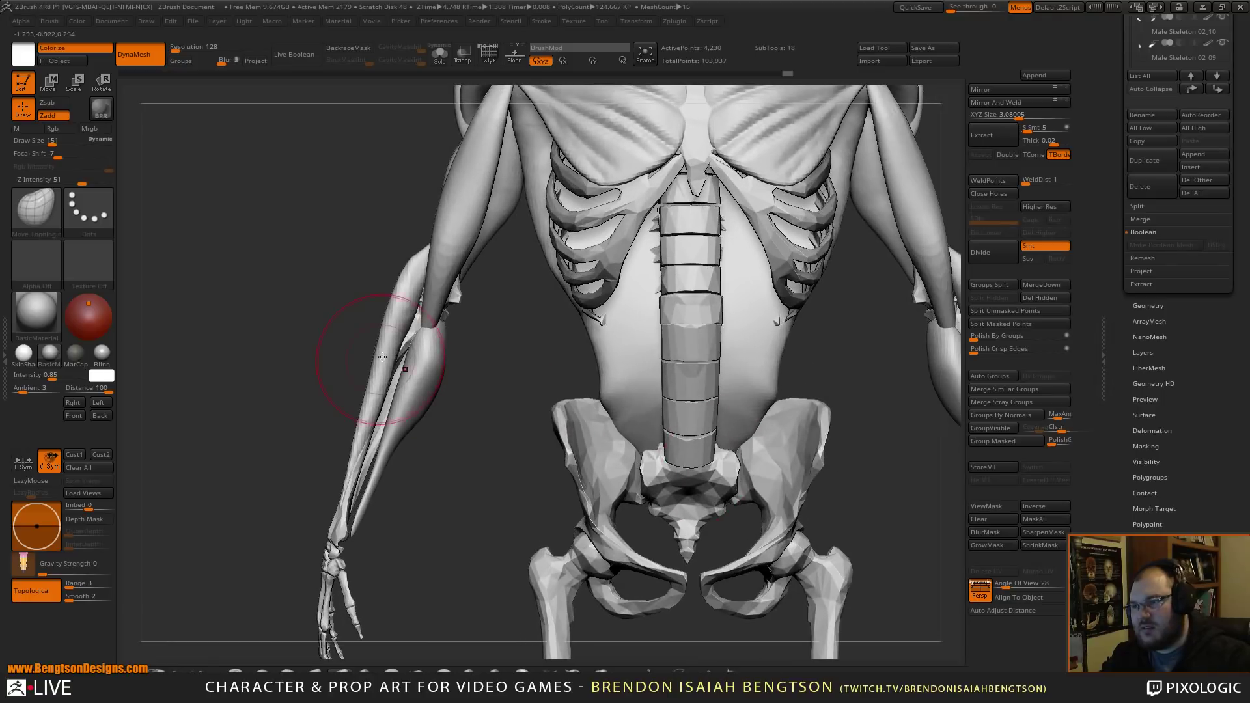
- Select the outer forearm muscle and bow its upper contour outward below the elbow with Move Topological
left_click(386, 319, "alt")
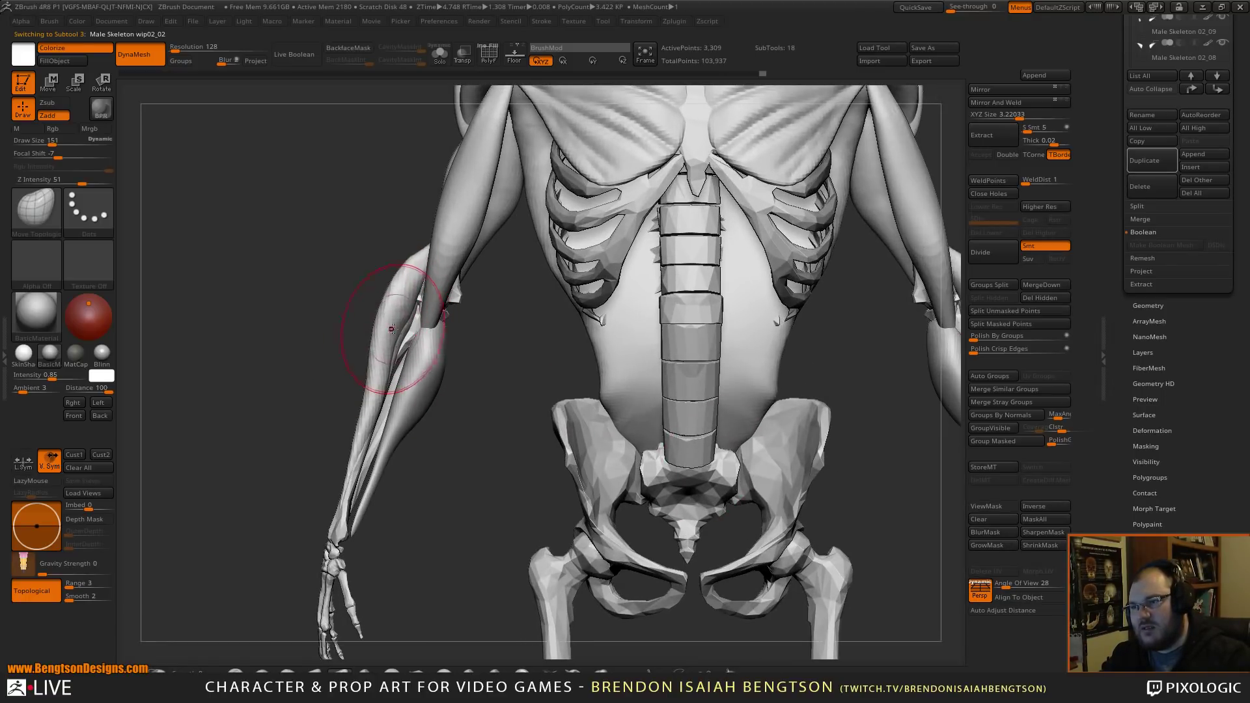
mouse_move(408, 333)
left_mouse_down()
mouse_move(403, 320)
mouse_move(376, 330)
left_mouse_up()
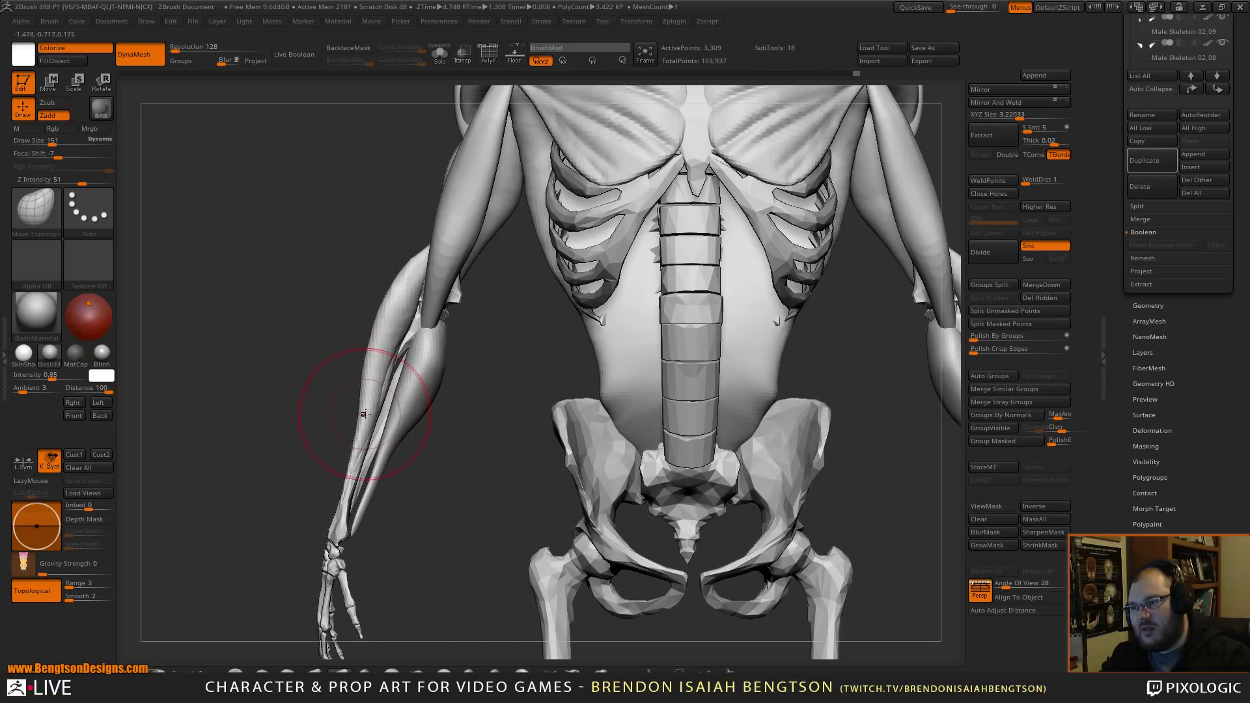
mouse_move(368, 419)
left_mouse_down()
mouse_move(380, 375)
mouse_move(351, 425)
mouse_move(437, 408)
mouse_move(428, 258)
mouse_move(398, 405)
mouse_move(463, 399)
mouse_move(399, 413)
mouse_move(479, 334)
mouse_move(486, 503)
mouse_move(573, 391)
mouse_move(521, 468)
left_mouse_up()
- Select the inner forearm muscle and refine its shape toward the wrist, using draw sizes of 244 and 140 with a focal shift of 1
key("space")
left_click_drag(445, 475, 454, 476)
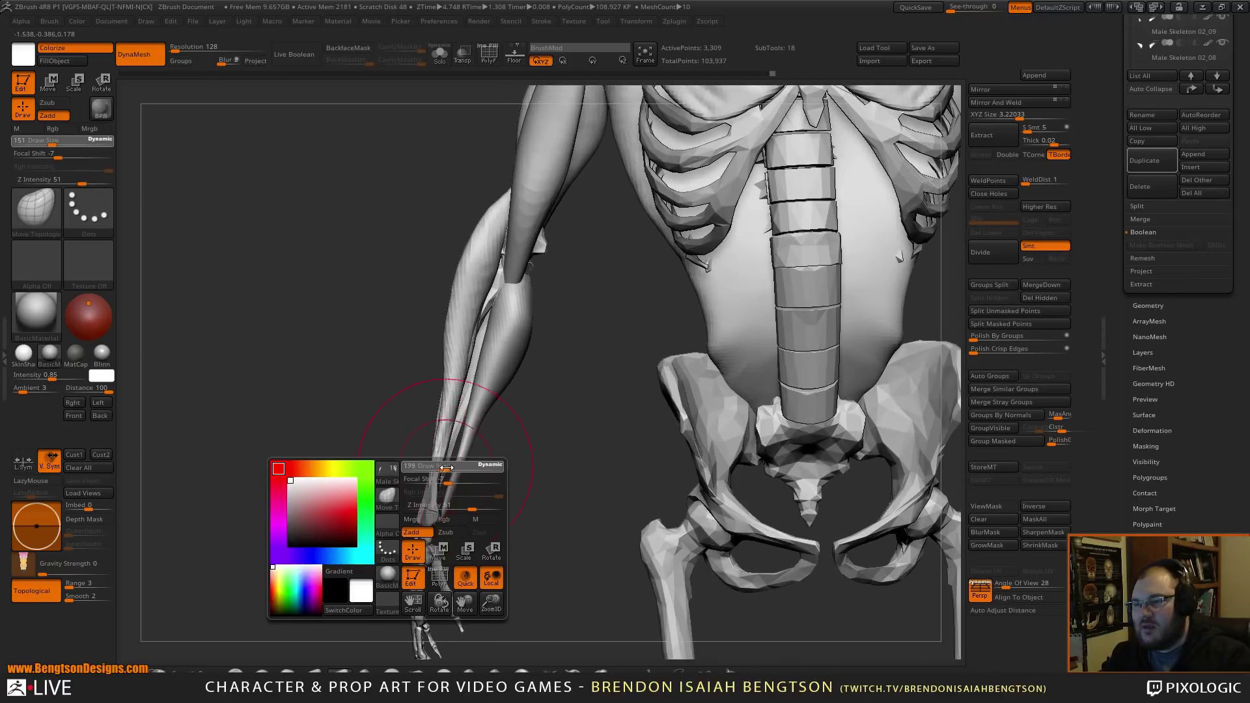
left_click(459, 474, "alt")
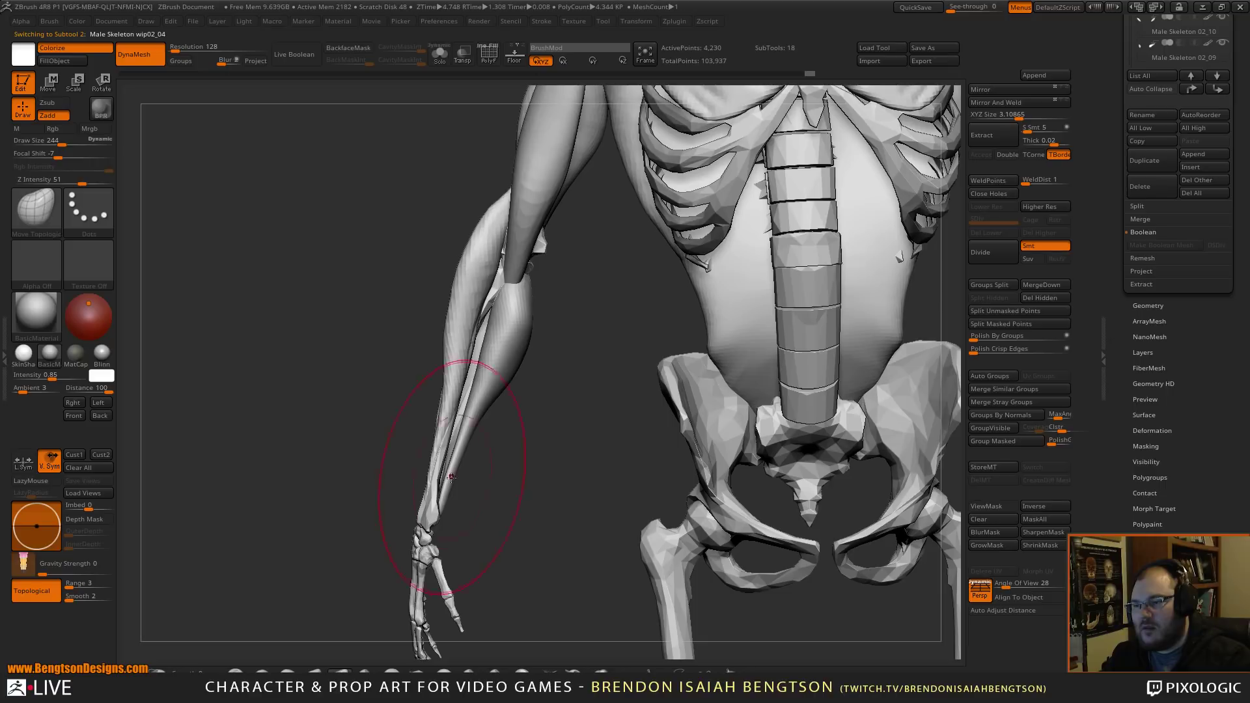
left_click_drag(514, 459, 716, 366, "alt")
left_click_drag(797, 358, 681, 389, "alt")
left_click_drag(524, 310, 518, 474, "alt")
key("space")
left_click_drag(443, 394, 430, 386)
left_click_drag(502, 483, 482, 417, "alt")
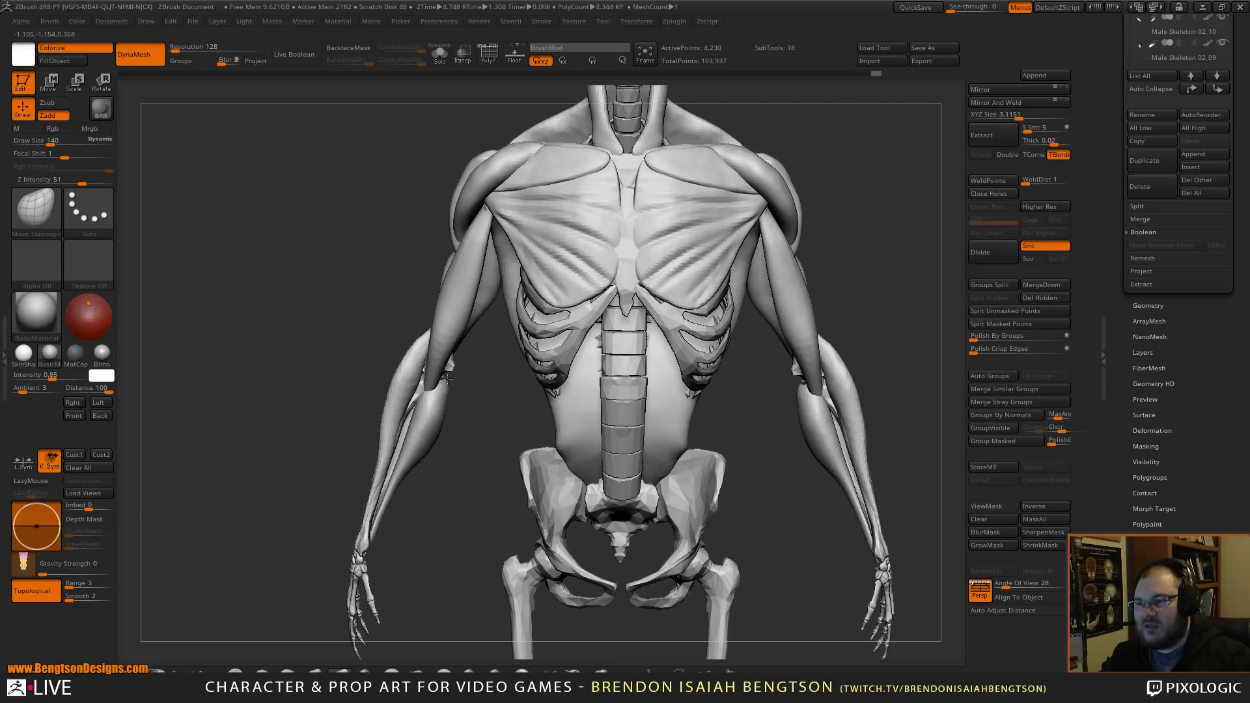
- Examine the arm and torso muscles of the whole figure from the front, sides and back
right_click_drag(447, 379, 630, 280, "ctrl")
left_click_drag(777, 339, 686, 416)
left_click_drag(608, 424, 765, 233)
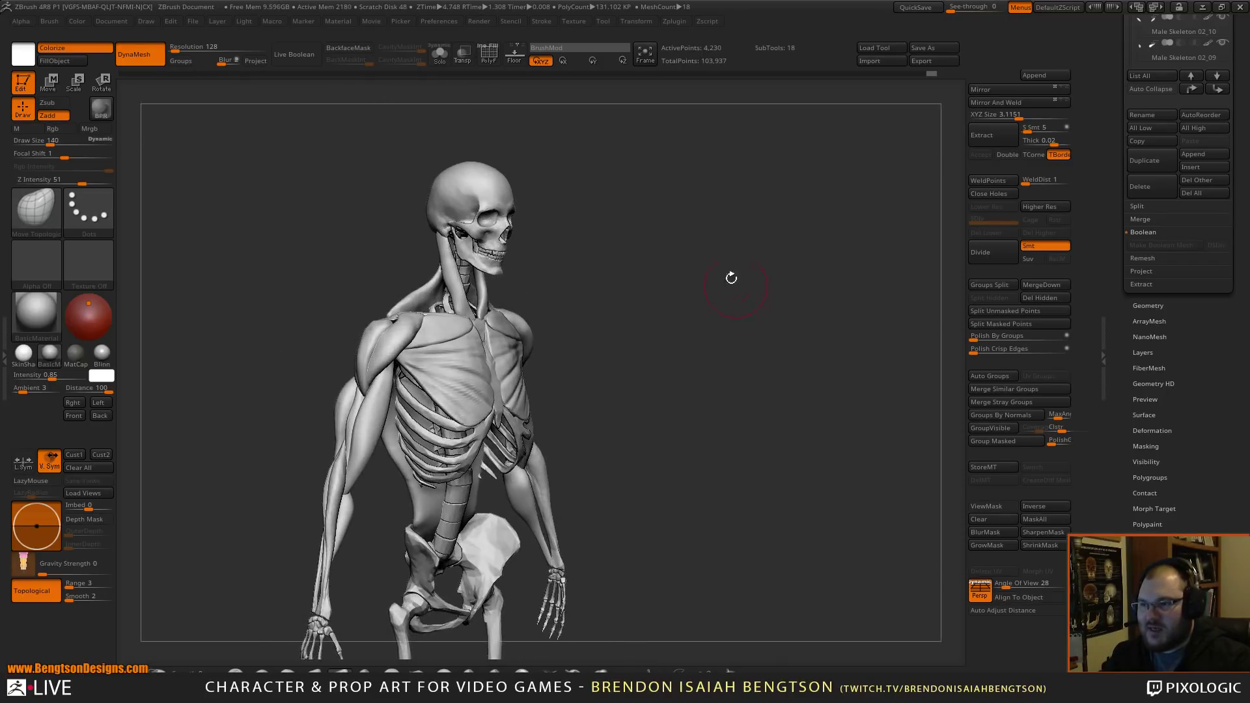
left_click_drag(759, 315, 740, 223)
left_click_drag(793, 278, 754, 242)
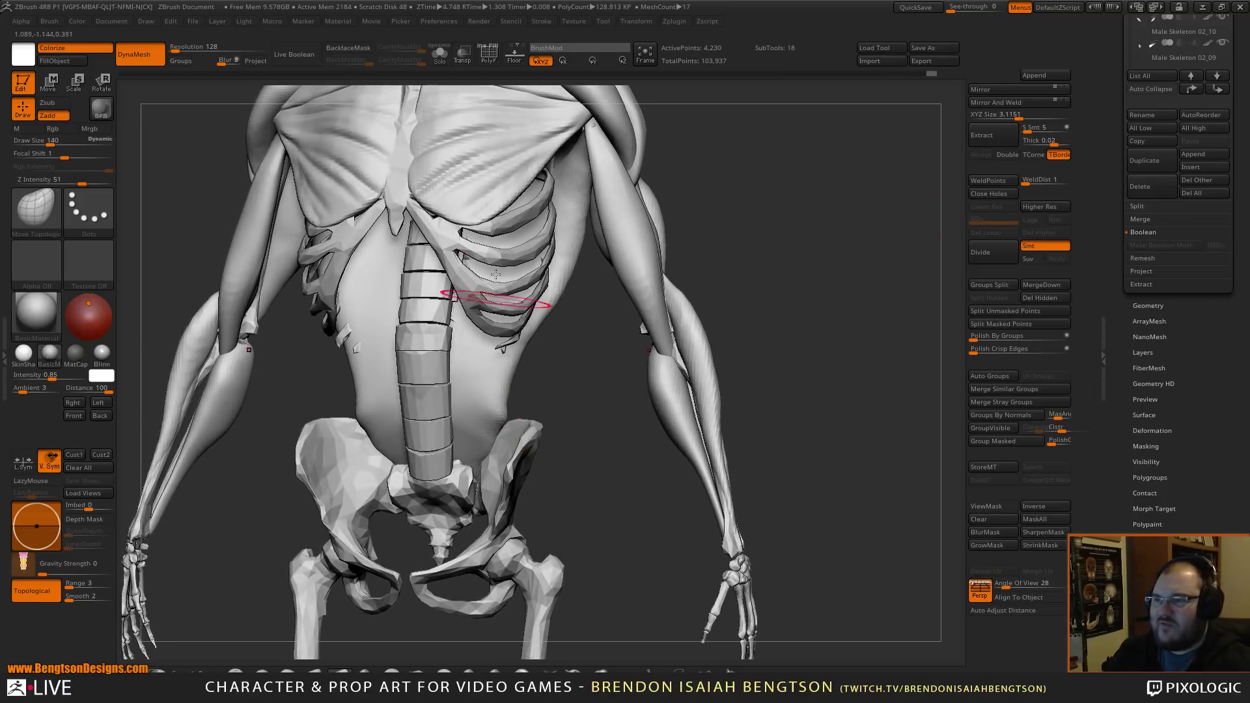
left_click_drag(769, 308, 750, 386)
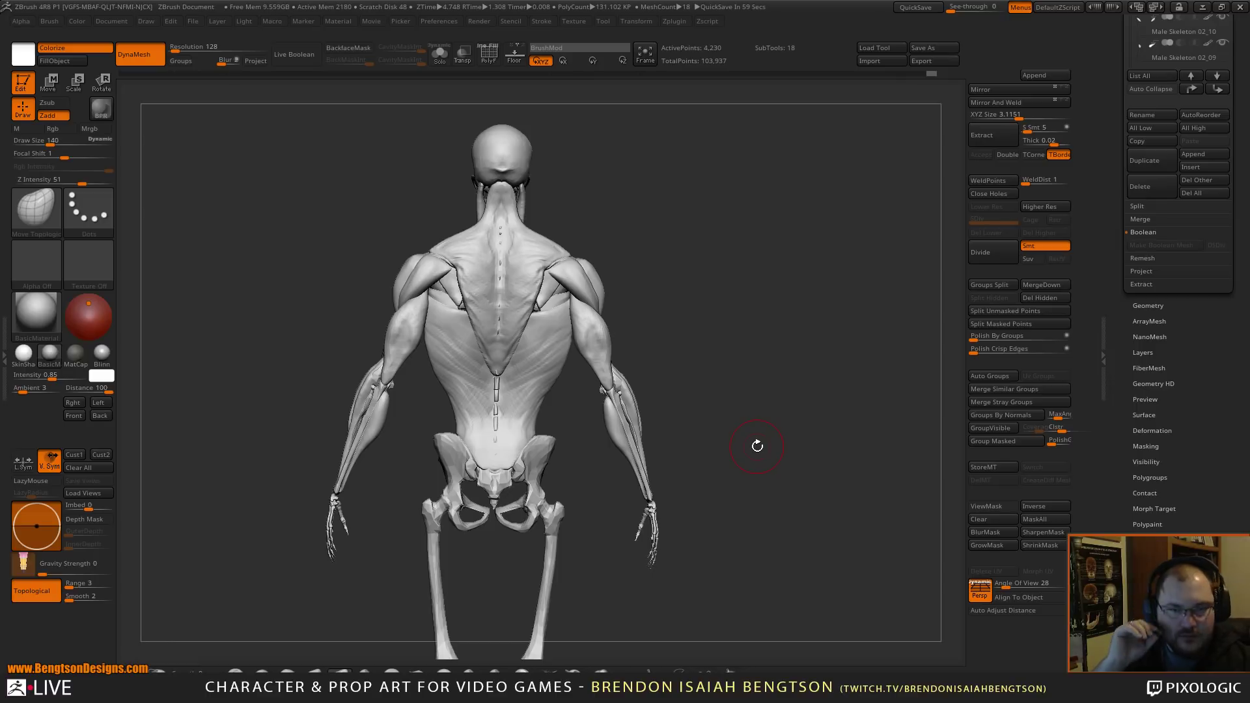
left_click_drag(778, 448, 648, 446)
left_click_drag(800, 319, 594, 319, "alt")
left_click_drag(734, 295, 516, 423, "alt")
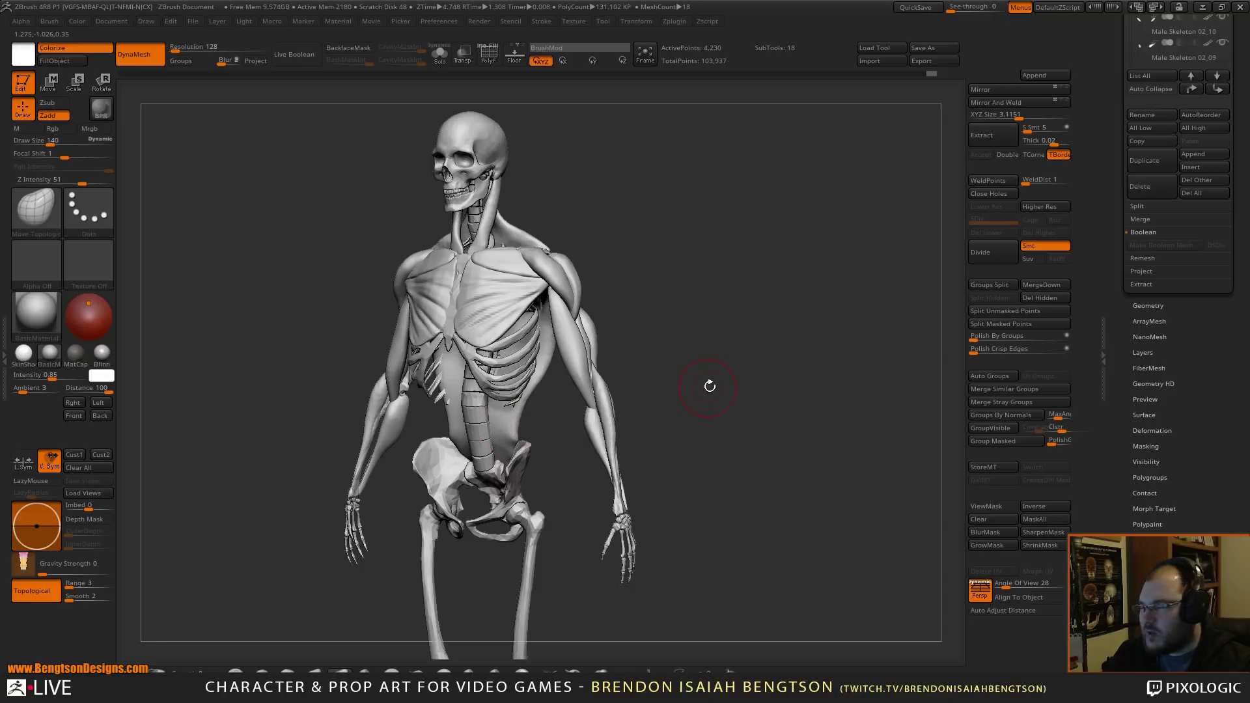
- Switch to Firefox and browse the "human muscle anatomy insertion points" image results, removing the biceps filter and viewing further muscle categories
left_click_drag(0, 92, 638, 45)
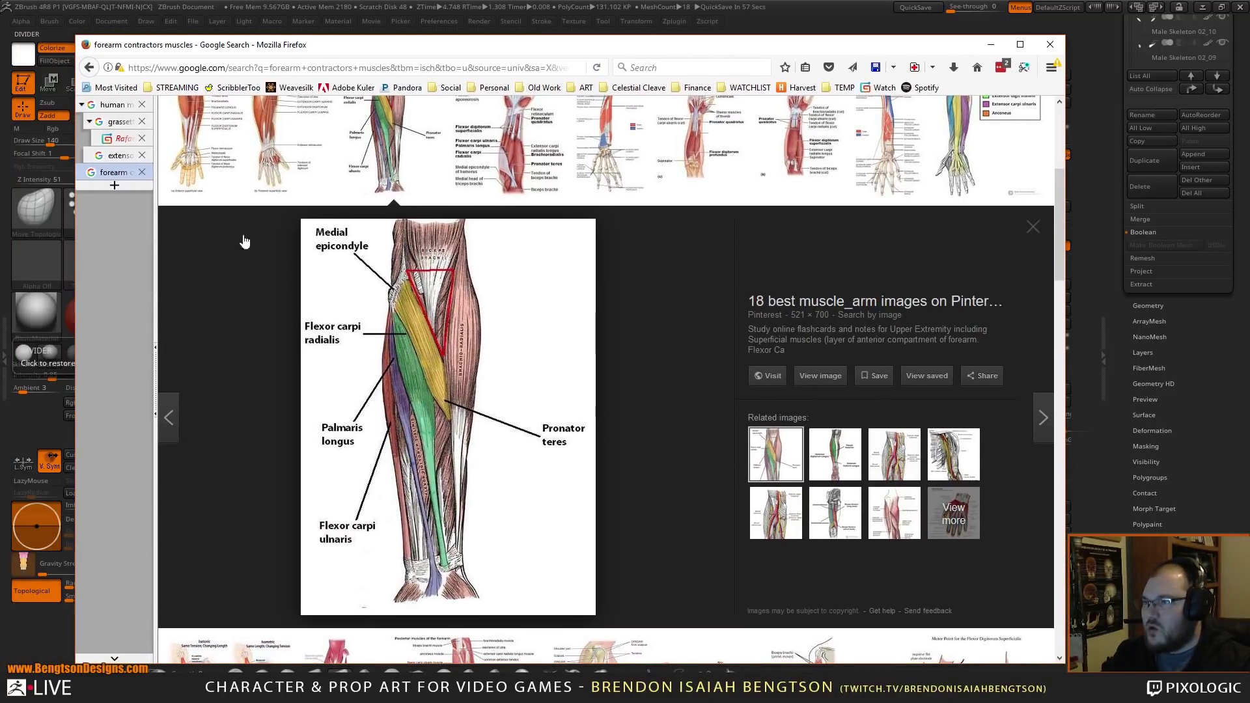
left_click(117, 106)
scroll(262, 468, "up", 10)
left_click(217, 201)
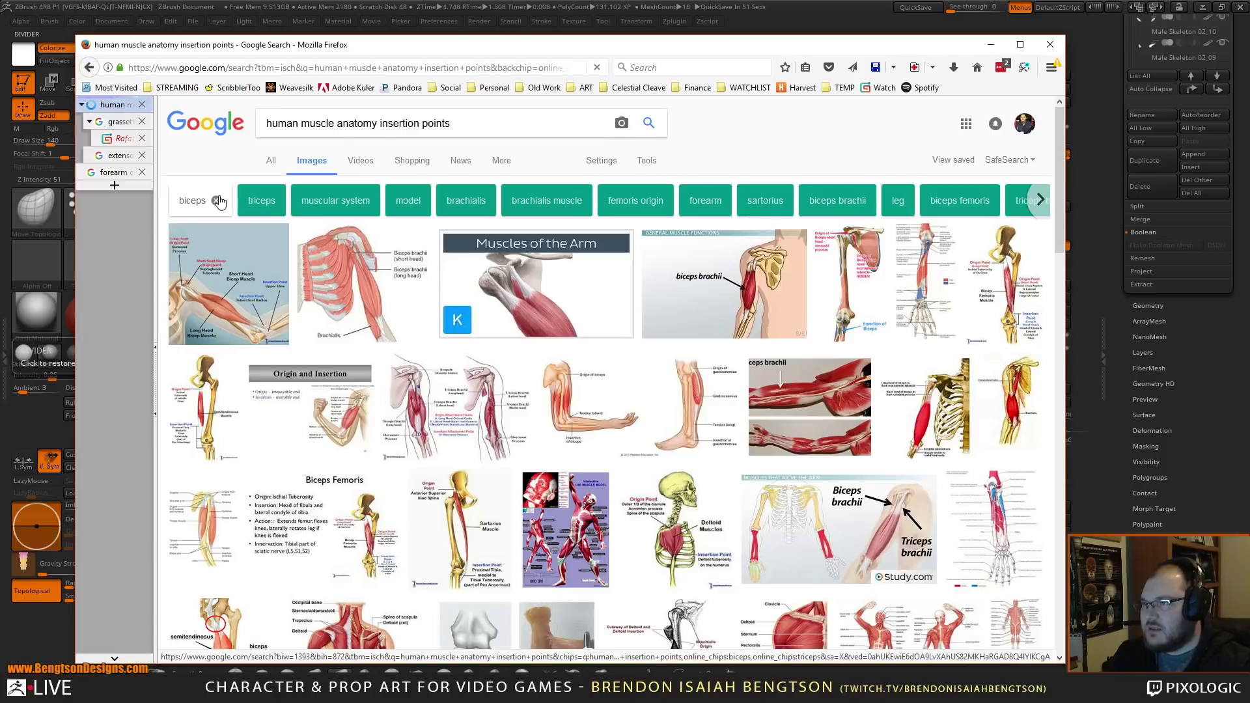
left_click(216, 201)
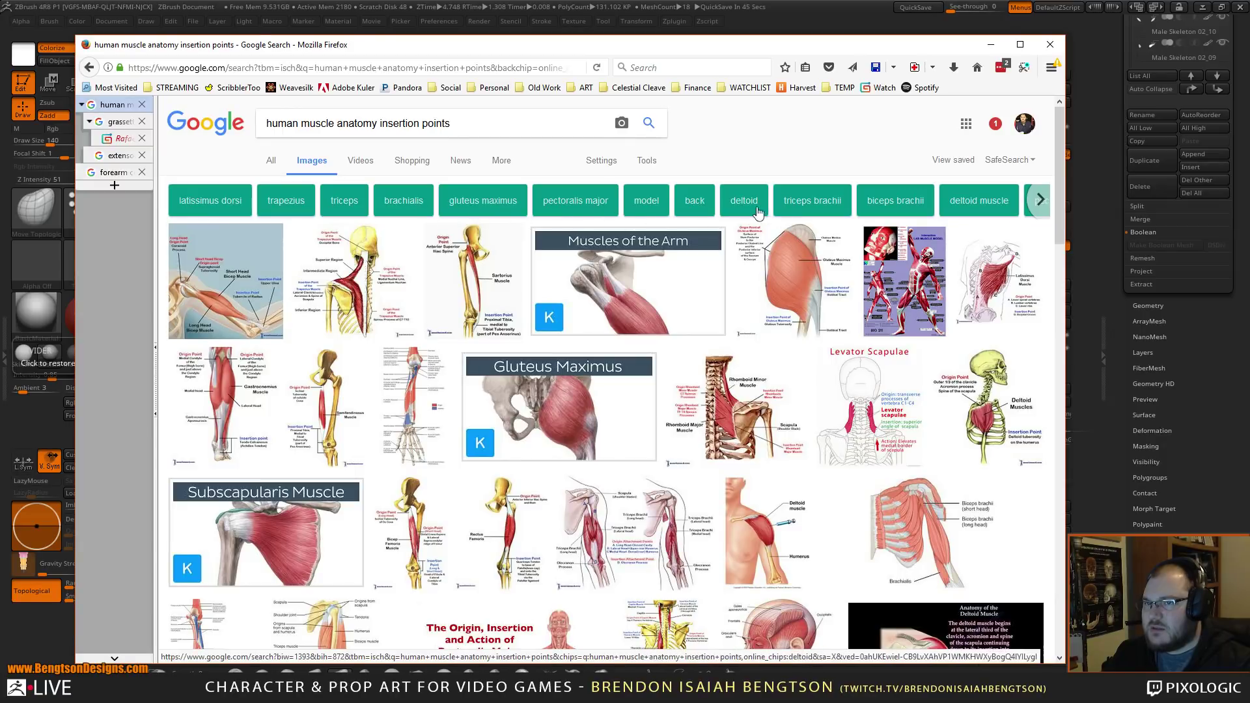
left_click(1041, 201)
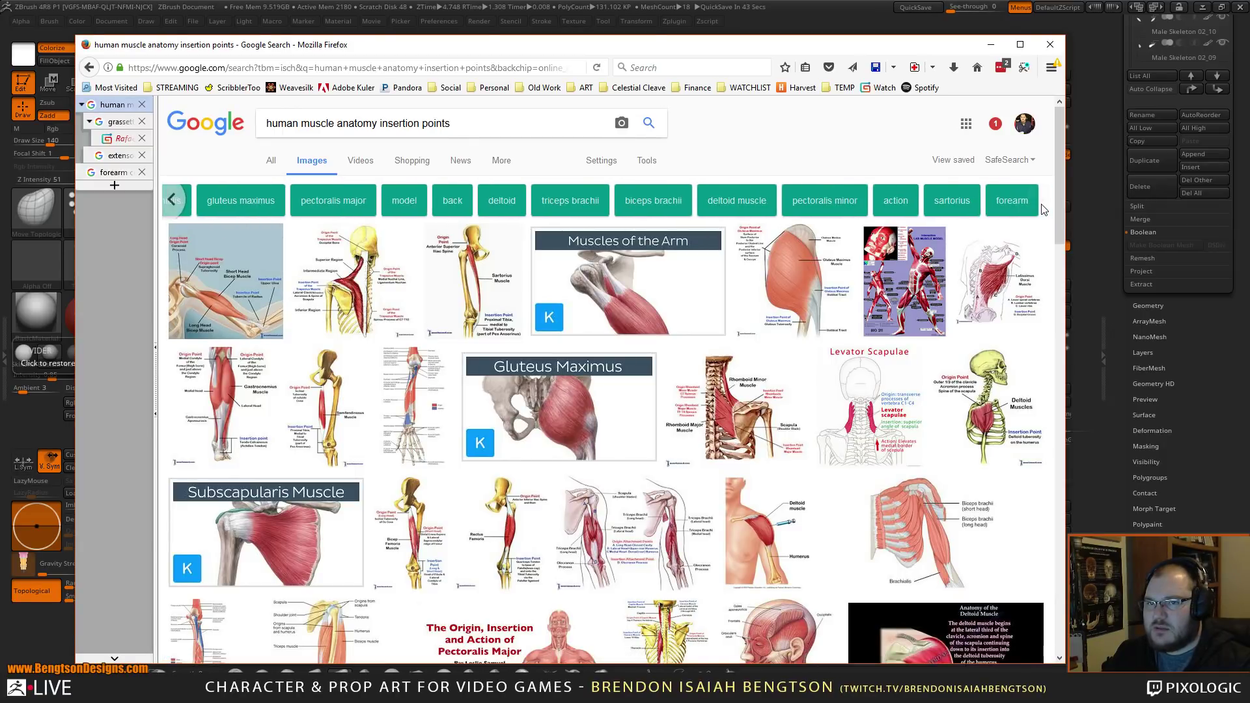
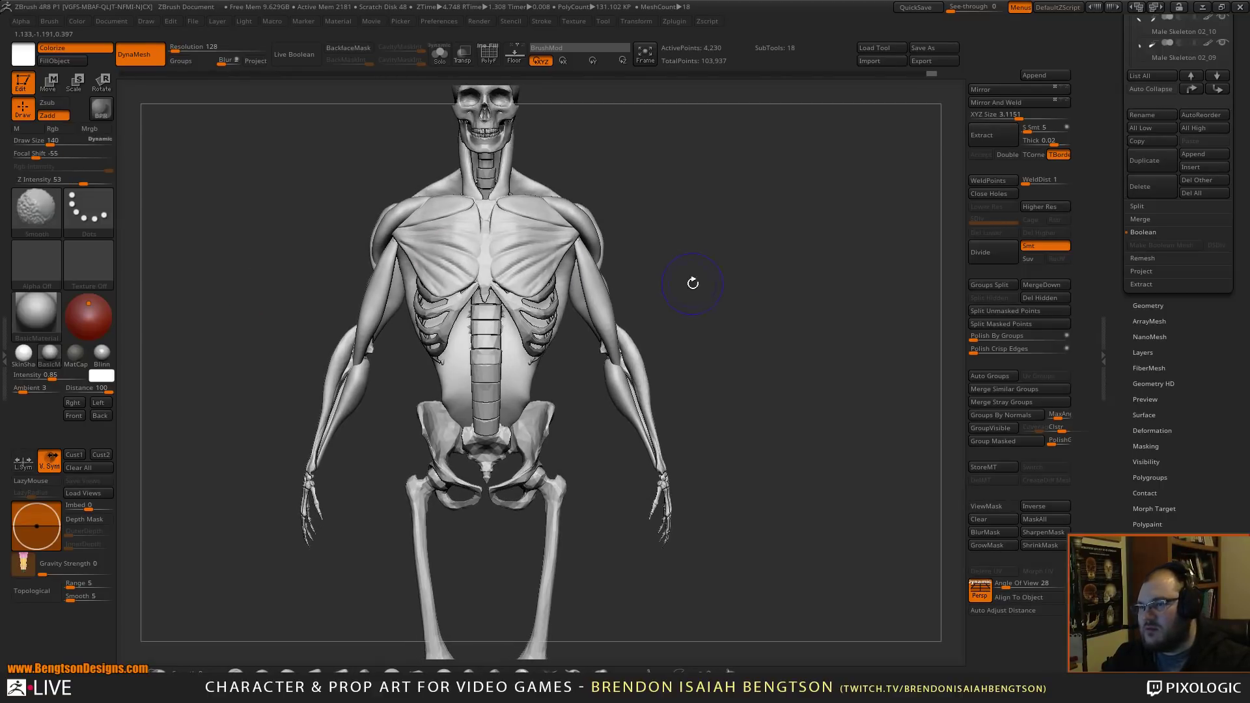
- Select the skeleton, insert a Sphere 32 from IMM Primitives on the lower ribs, split the unmasked points into a separate subtool, and select it
left_click(522, 330, "alt")
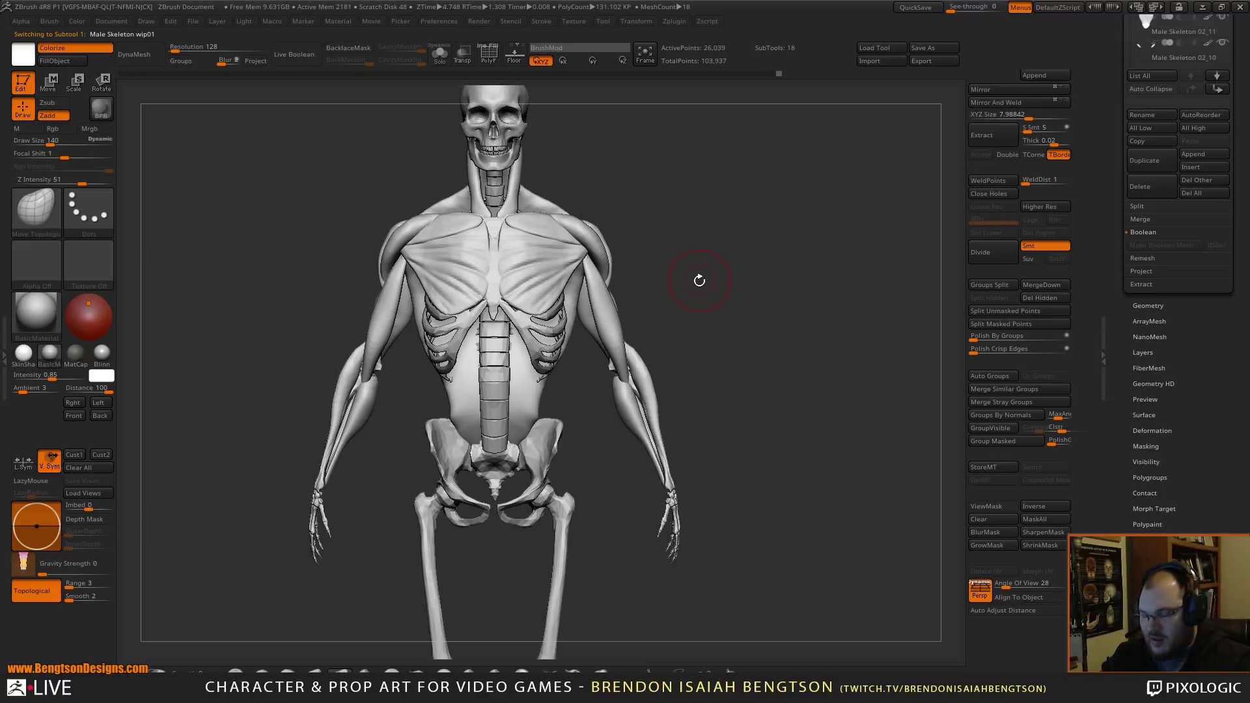
left_click_drag(697, 282, 763, 242)
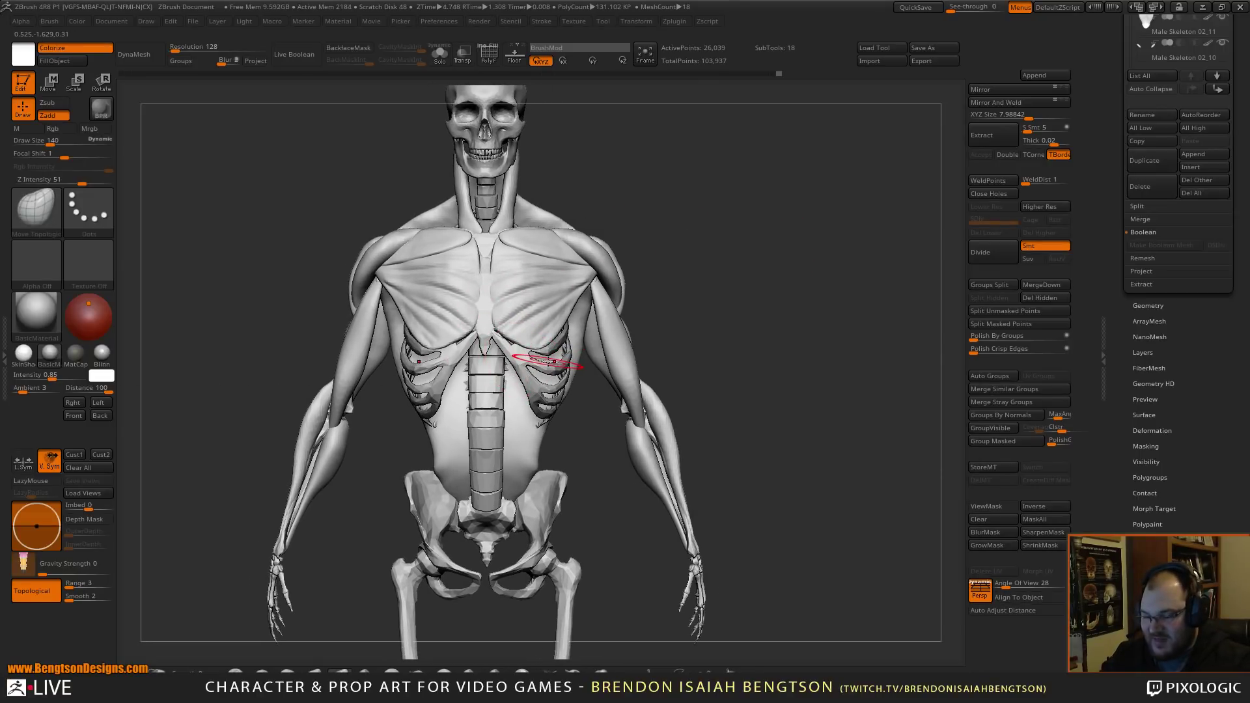
key("b")
left_click(207, 523)
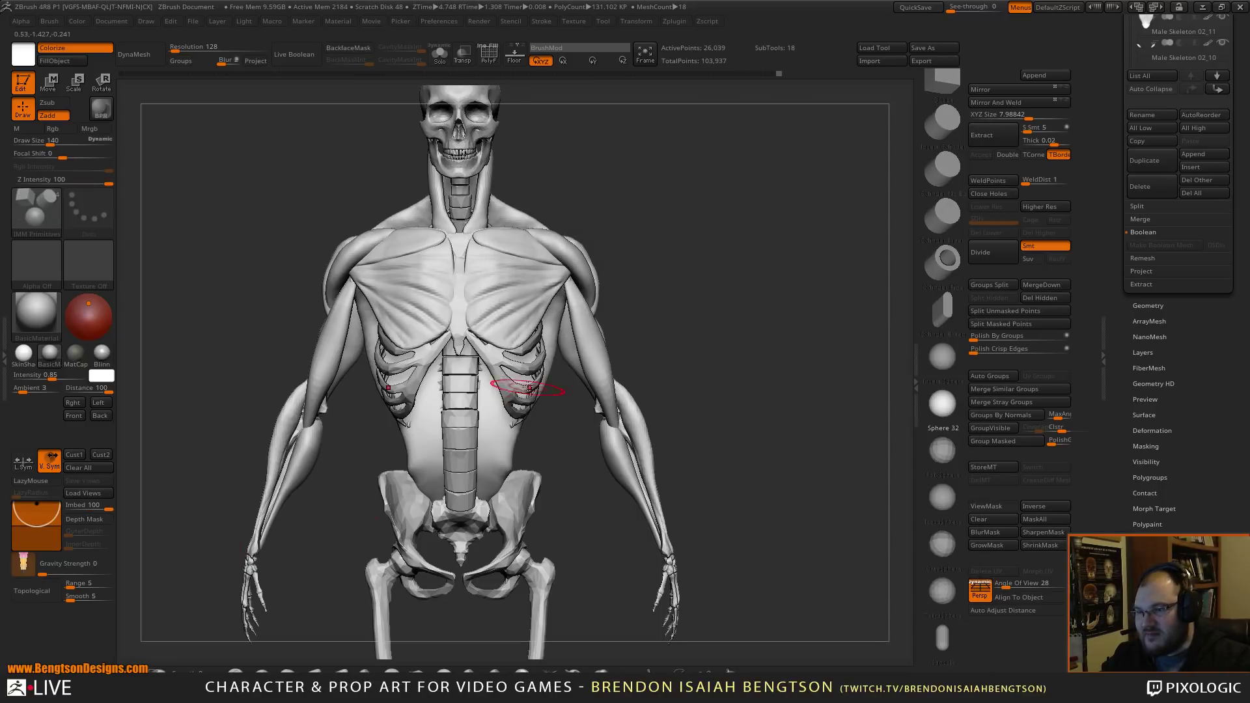
left_click_drag(504, 371, 496, 388)
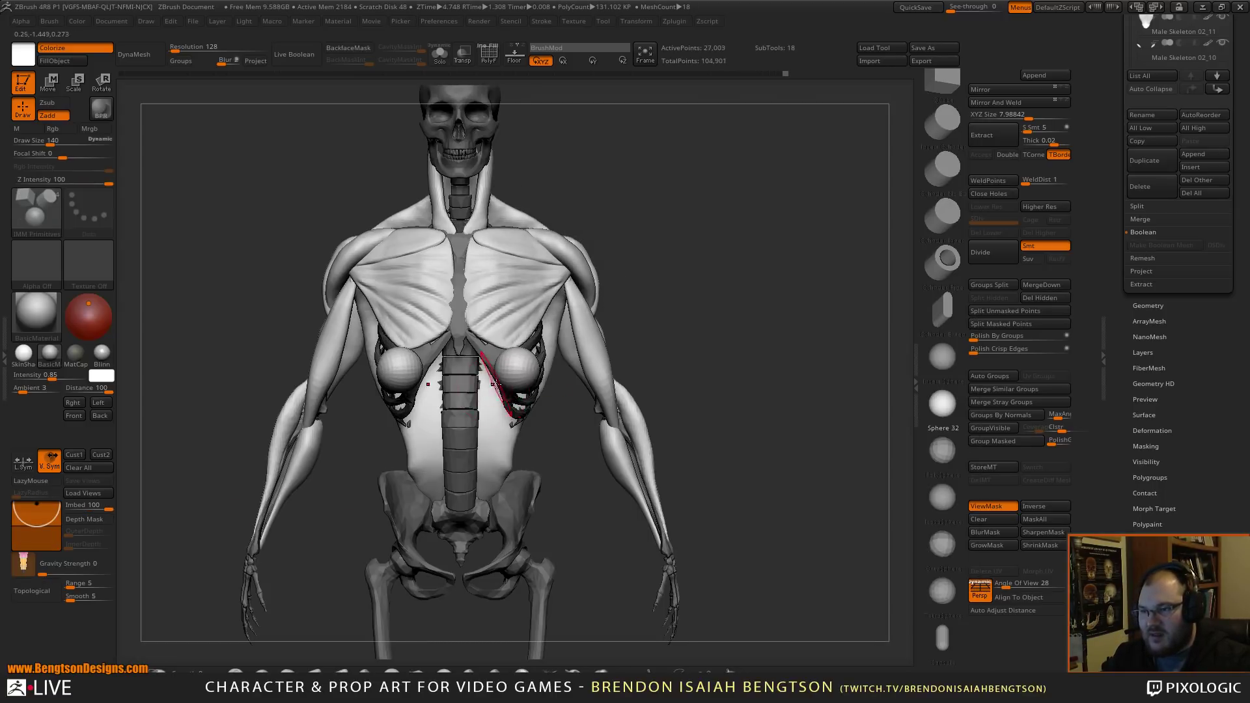
left_click(998, 312)
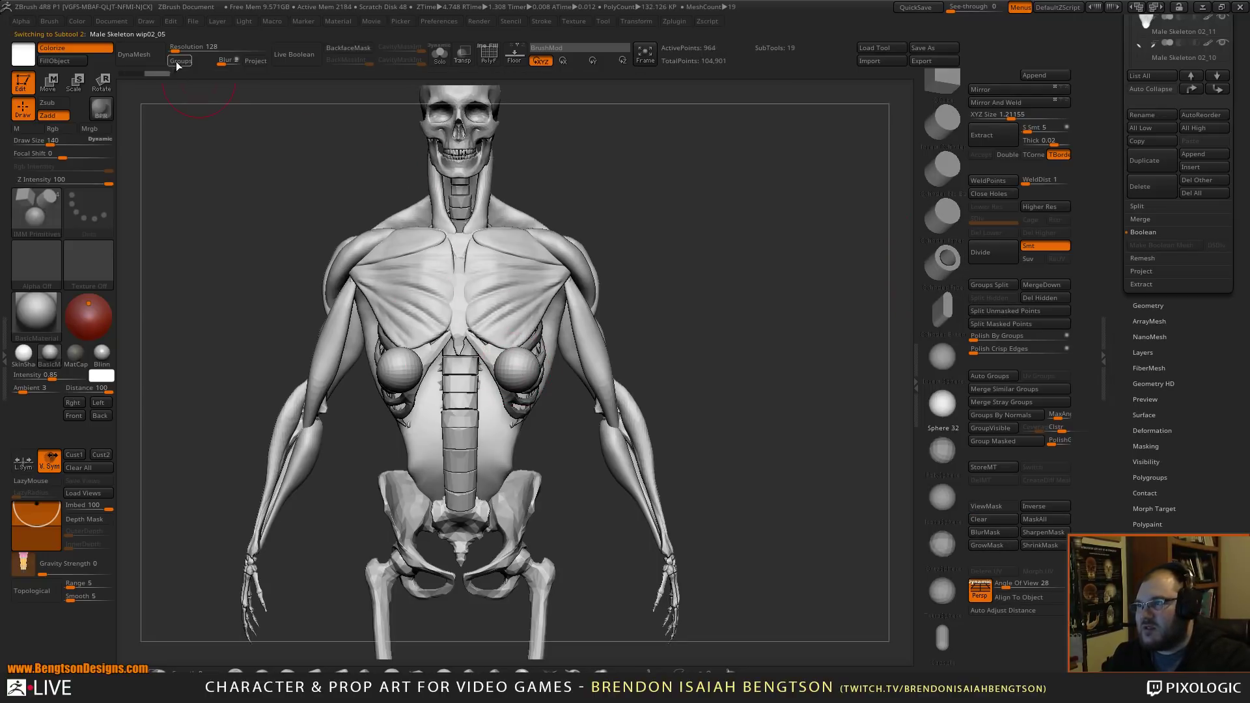
- Enable DynaMesh at resolution 128 on the spheres and flatten them over the lower ribs toward the midline with Move Topological at draw size 280
left_click(147, 58)
key("b")
key("m")
key("t")
key("space")
mouse_move(492, 364)
left_mouse_down()
mouse_move(511, 365)
mouse_move(487, 370)
mouse_move(486, 342)
left_mouse_up()
mouse_move(523, 387)
left_mouse_down()
mouse_move(491, 426)
mouse_move(501, 386)
left_mouse_up()
left_click_drag(762, 377, 560, 359)
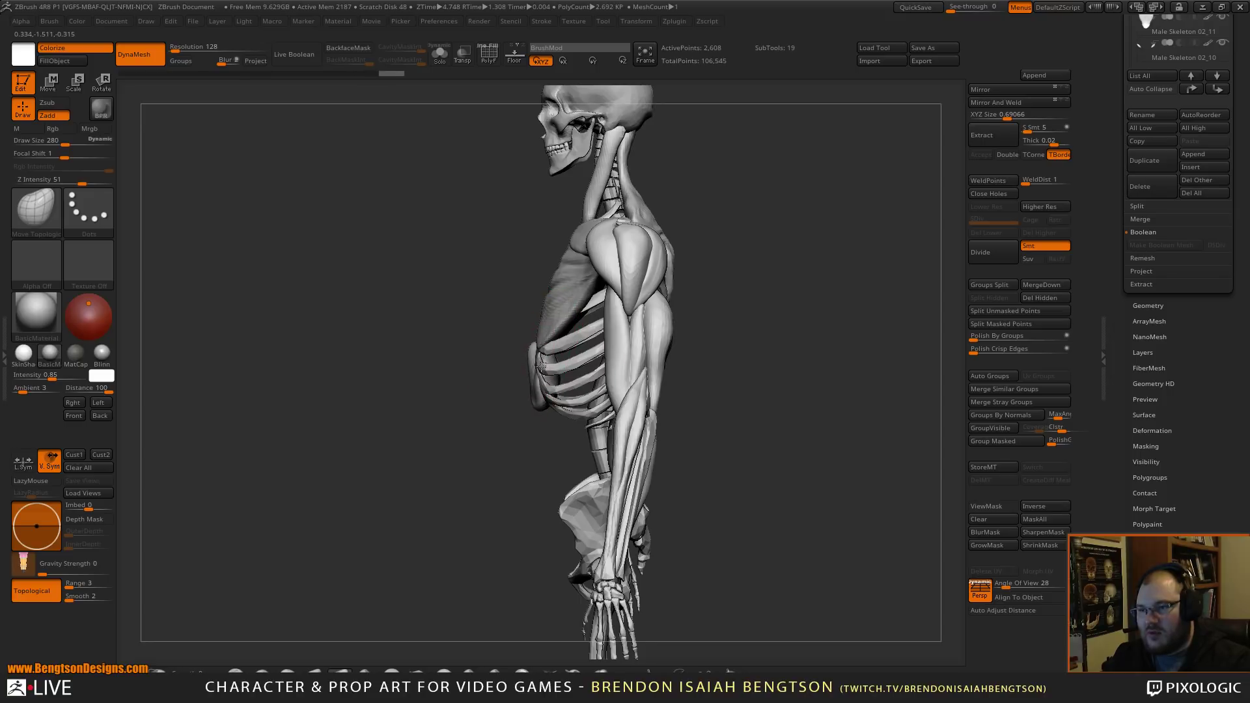
left_click_drag(531, 369, 772, 290)
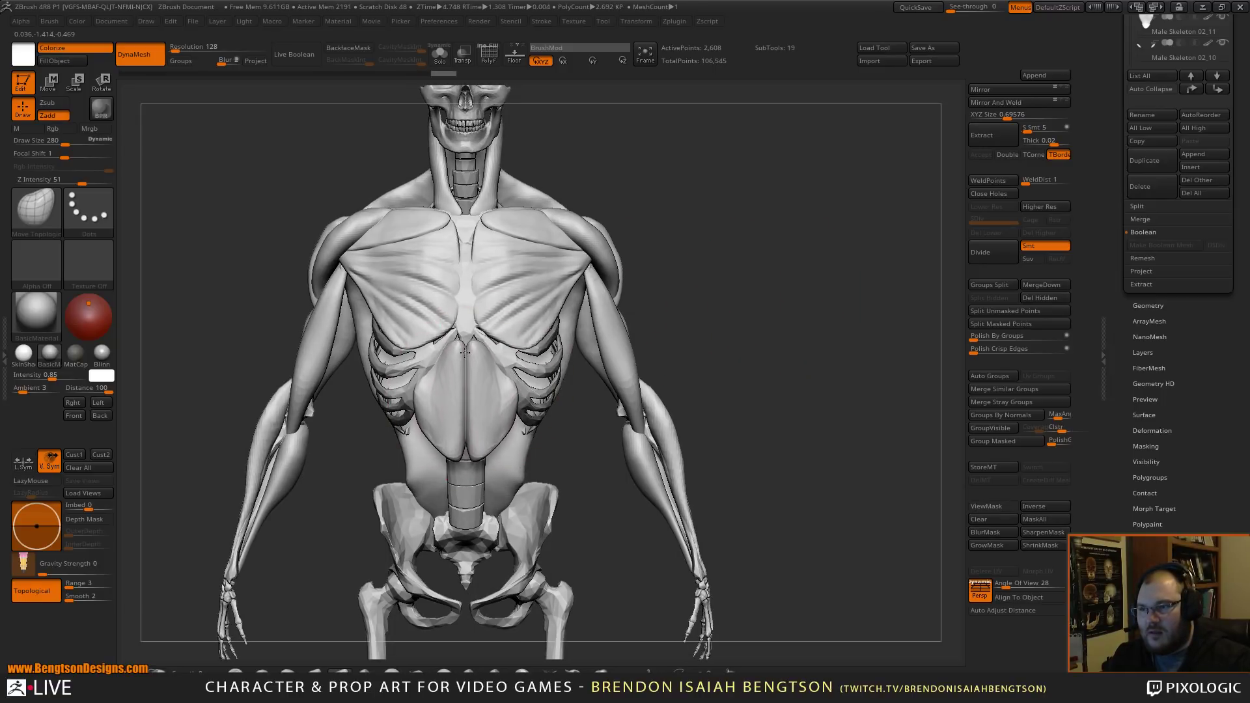
- Fuse the two abdominal halves by remeshing with DynaMesh and smooth the centre seam at draw sizes of 280 and 140
left_click(482, 362, "alt")
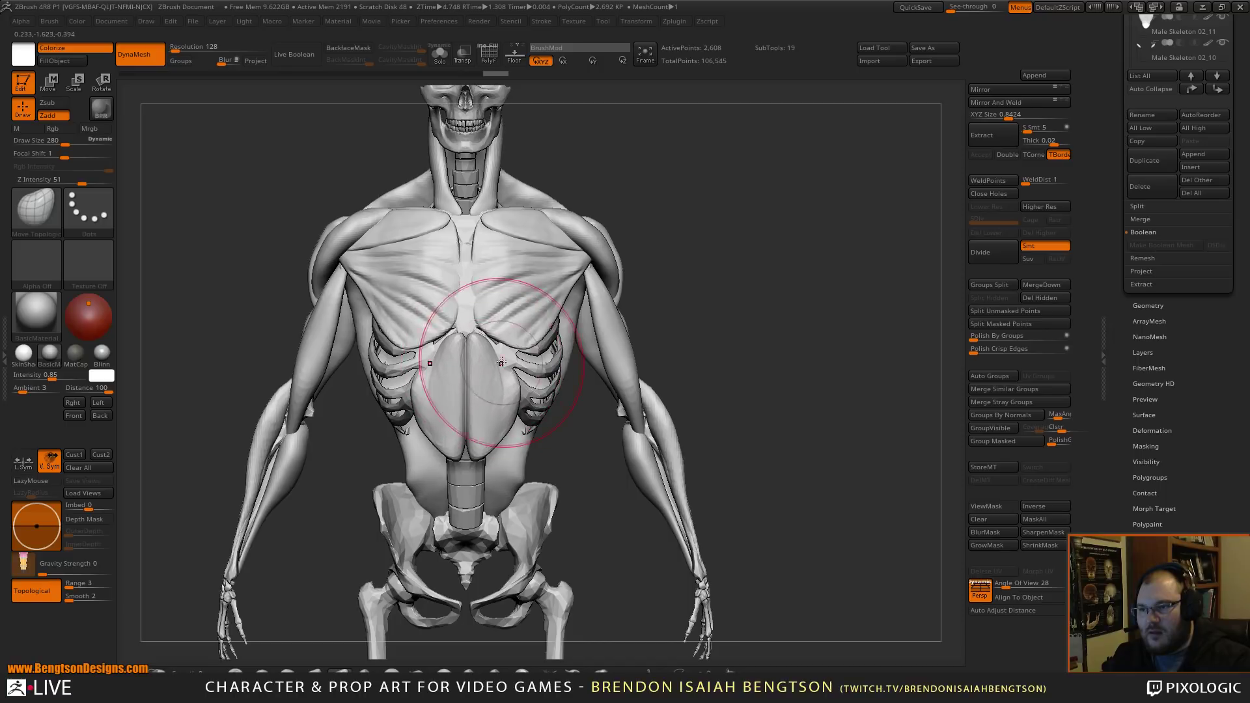
left_click(486, 369, "alt")
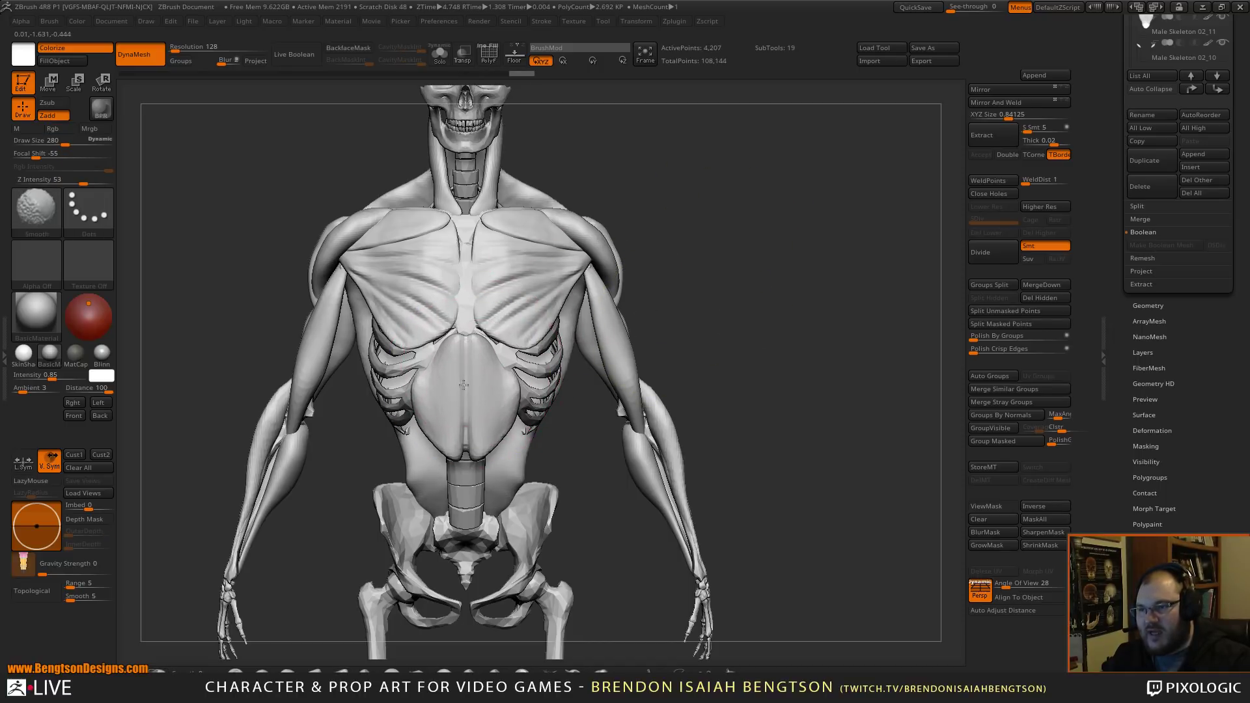
left_click_drag(486, 370, 463, 365, "shift")
mouse_move(462, 418)
left_mouse_down("shift")
mouse_move(476, 402)
mouse_move(460, 446)
left_mouse_up("shift")
key("space")
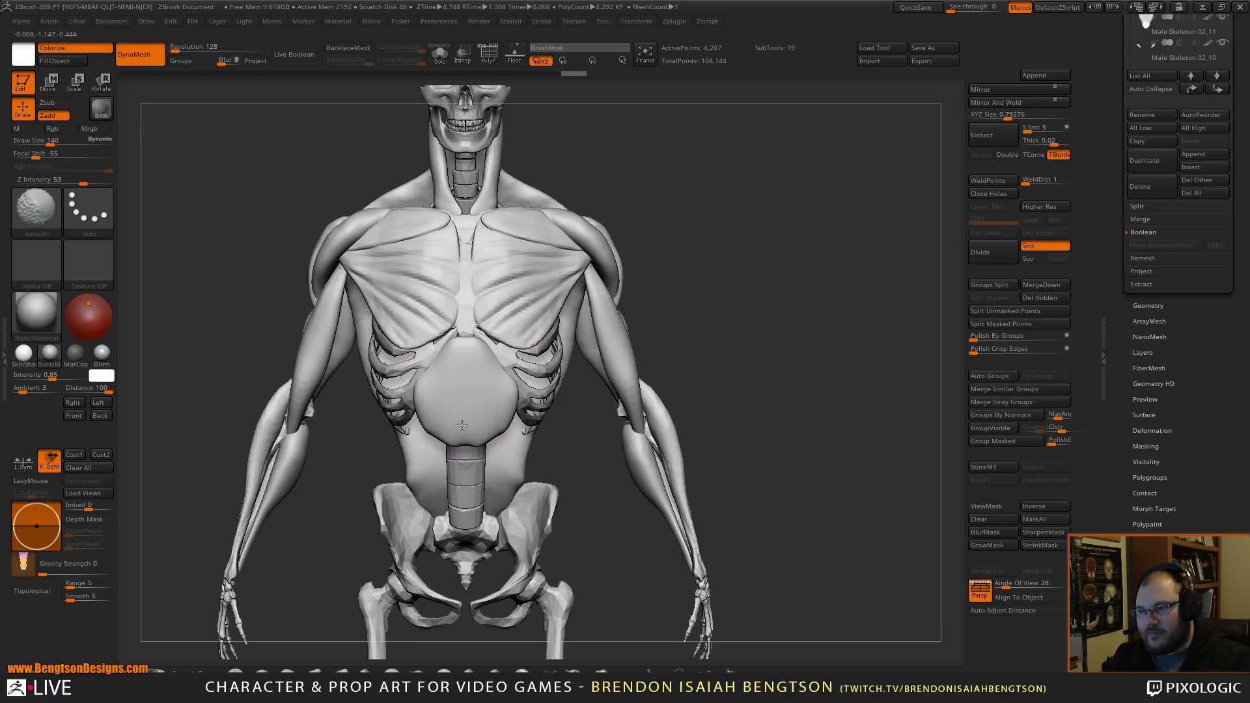
left_click_drag(467, 398, 512, 380, "shift")
- Stretch the abdominal muscle from the lower ribs down to the pubic bone with Move Topological, using draw sizes of 173 and 342
key("space")
left_click_drag(731, 308, 654, 311)
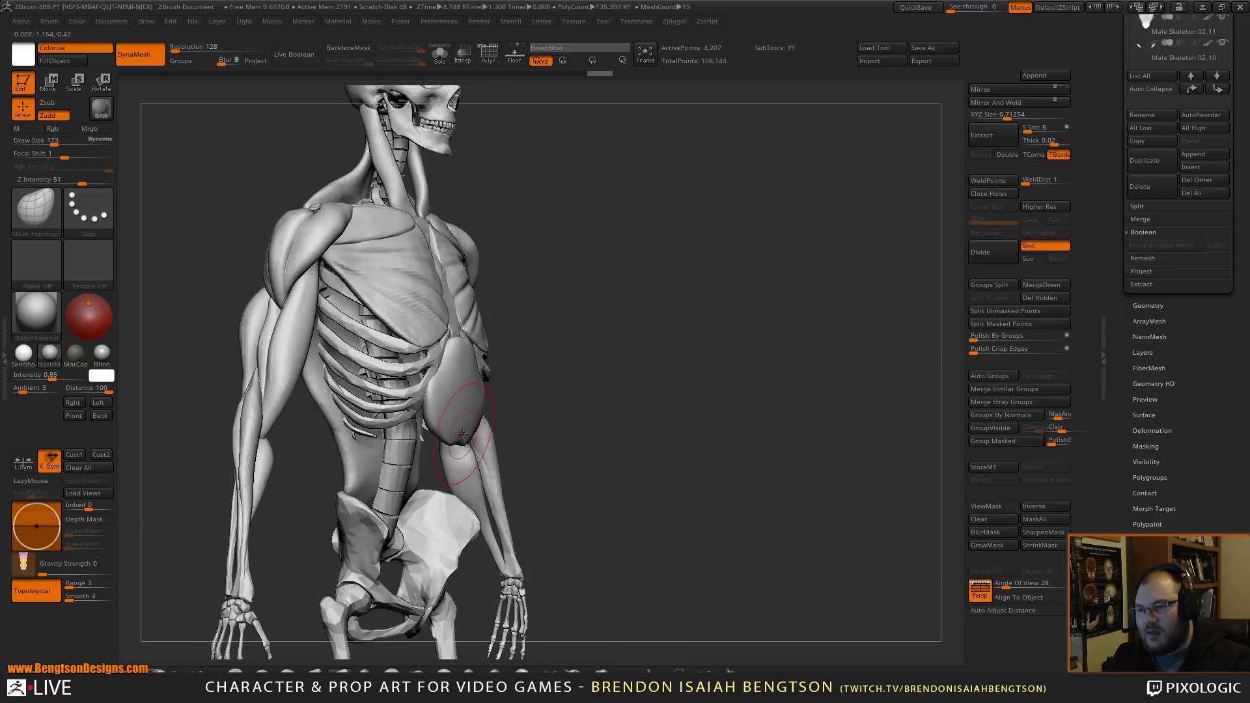
left_click_drag(447, 496, 445, 494)
key("space")
left_click_drag(471, 429, 483, 429)
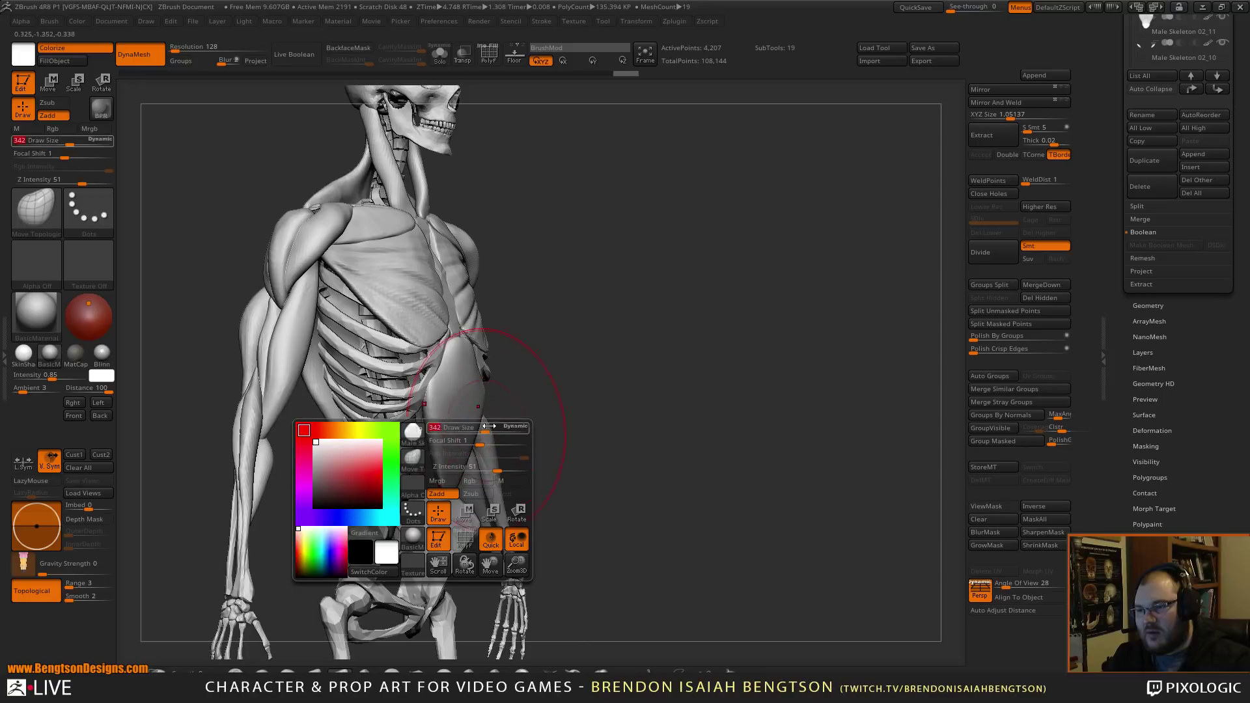
left_click_drag(531, 375, 599, 379)
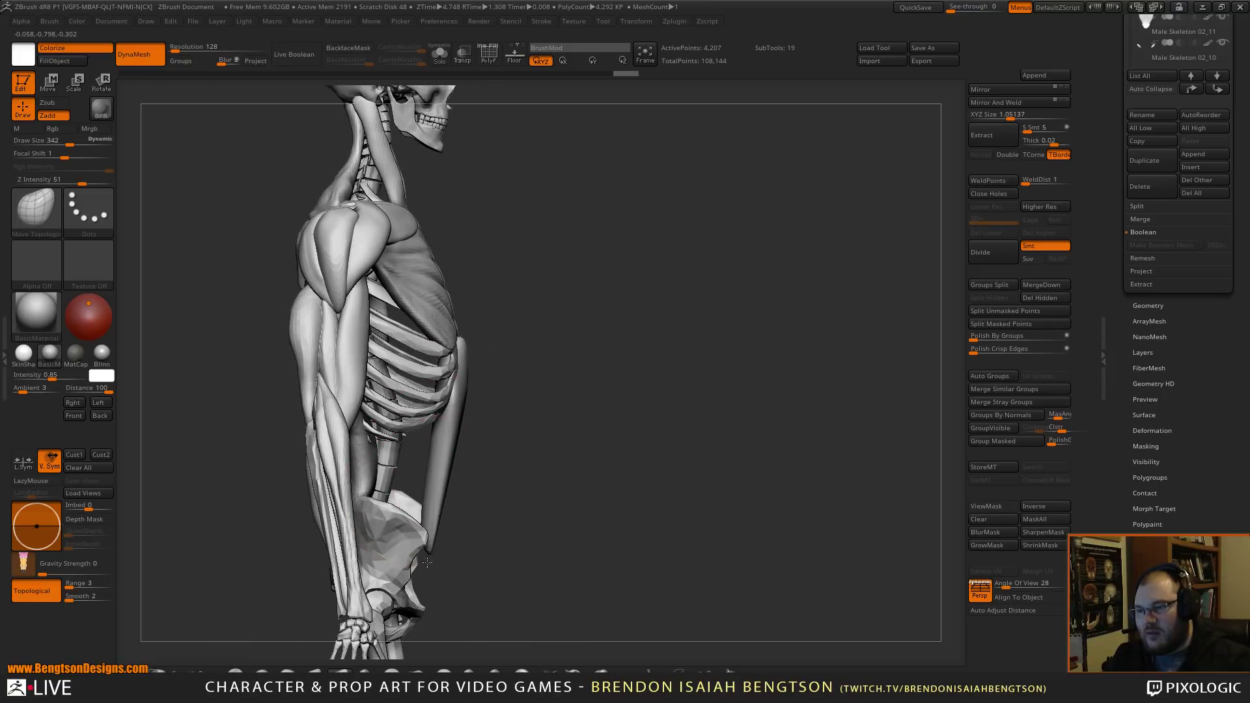
left_click_drag(414, 607, 444, 485)
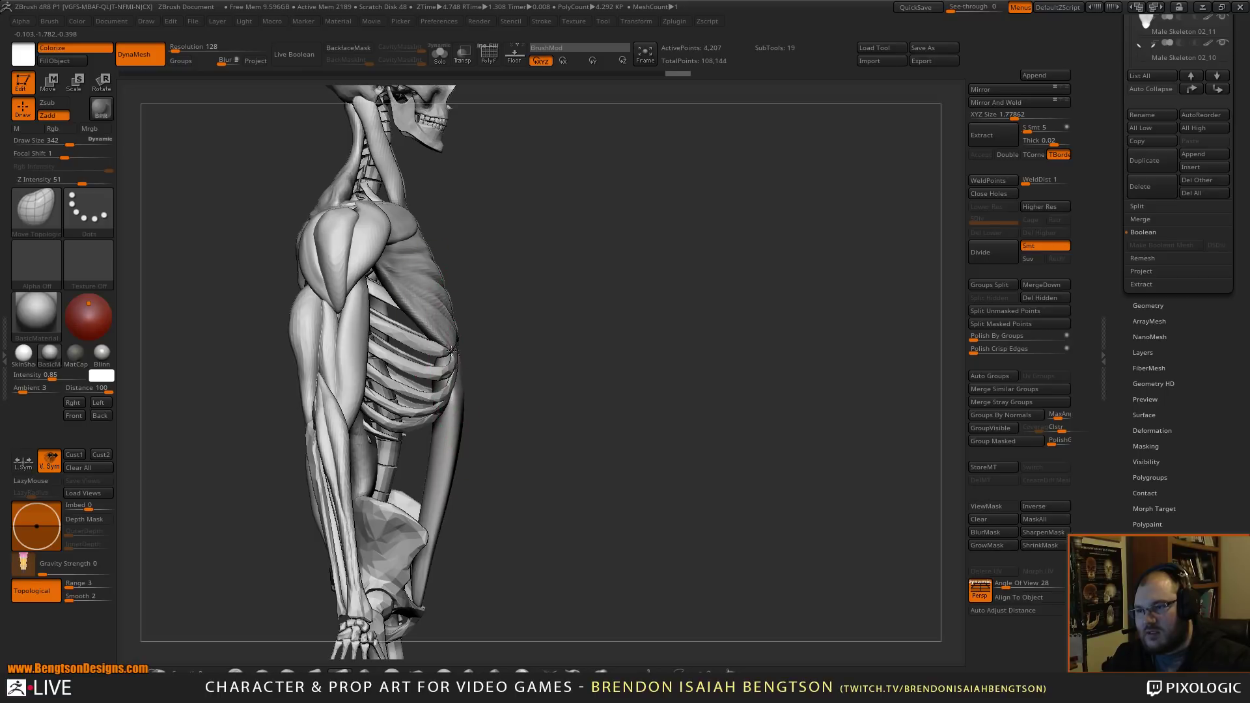
- Refine the side profile of the abdominal muscle between the ribs and pelvis, using Move Topological at draw size 244
left_click_drag(447, 470, 442, 497)
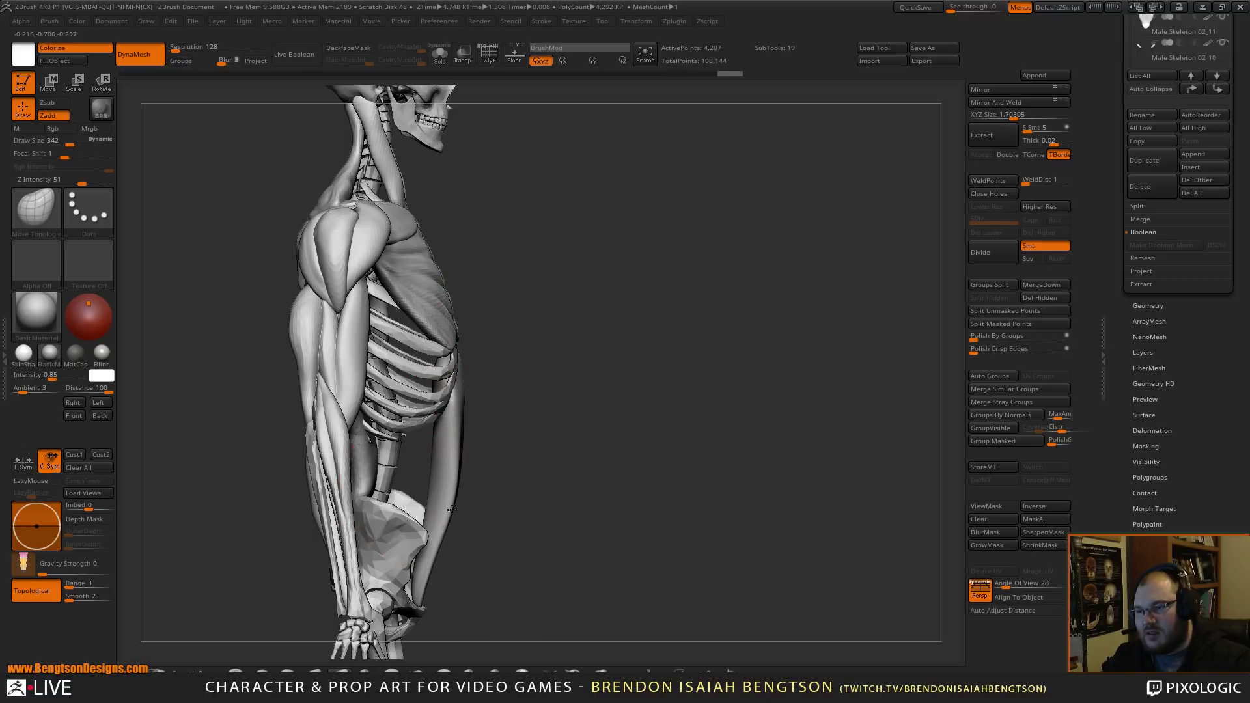
key("ctrl+z")
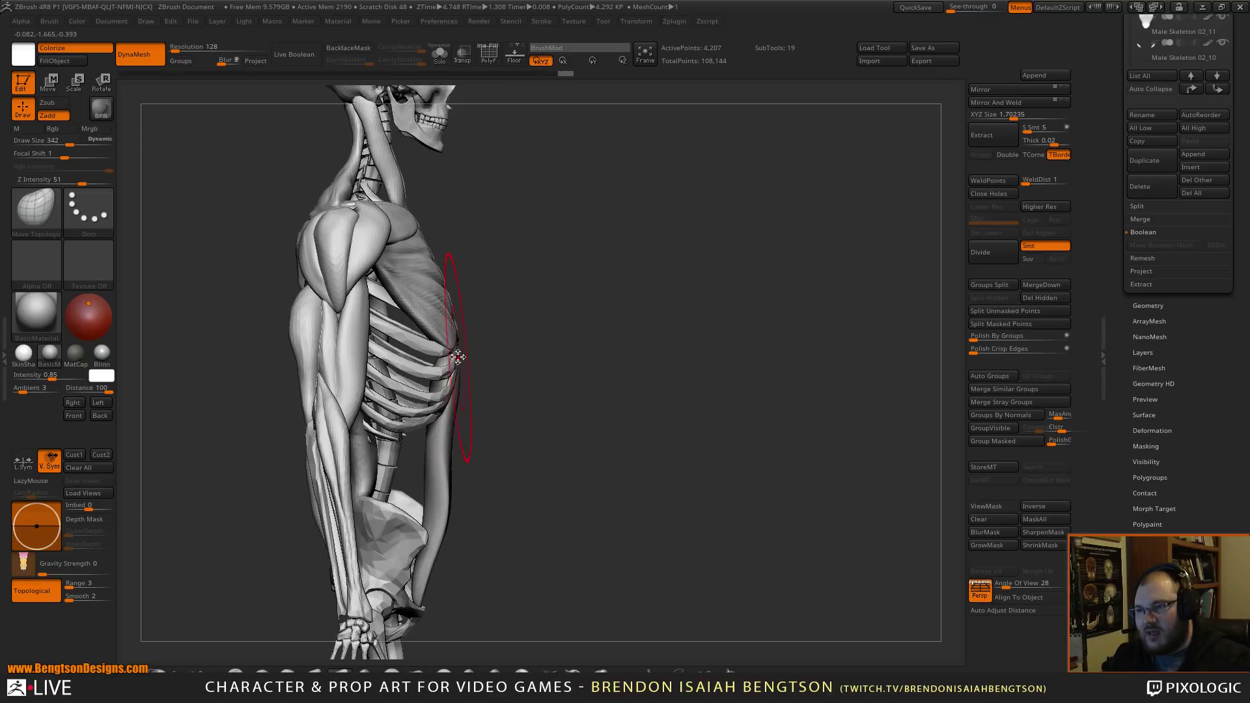
key("space")
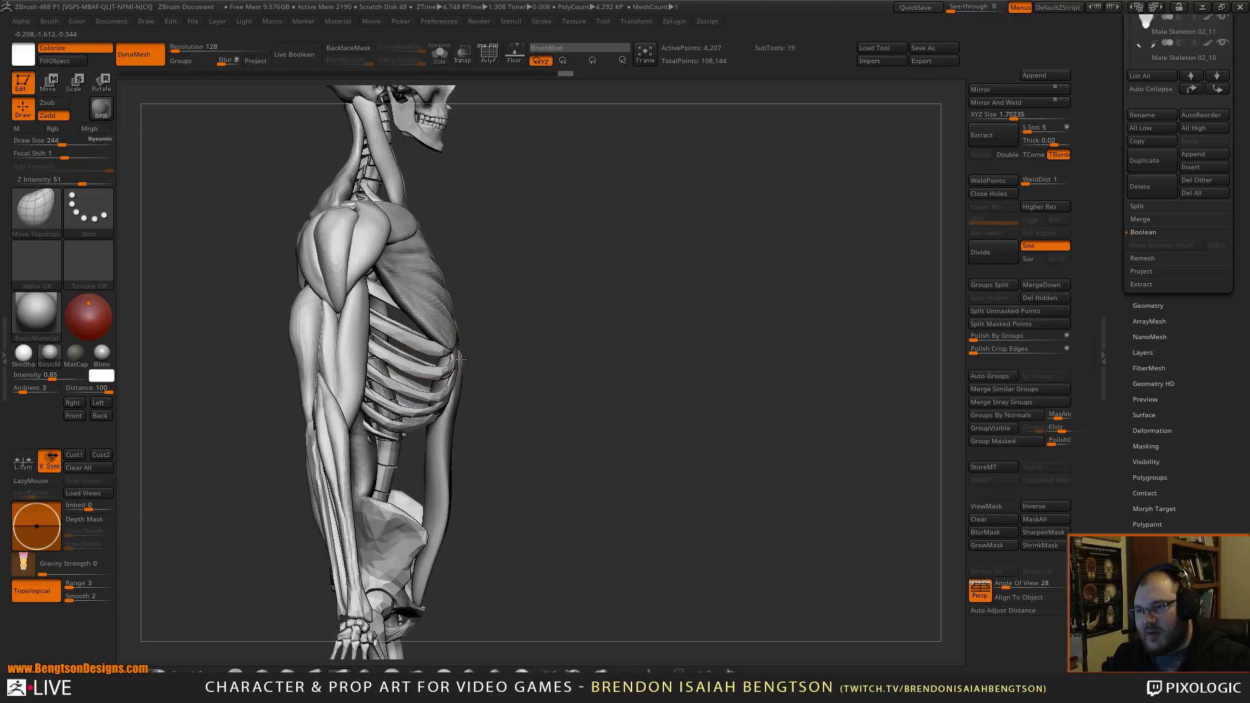
mouse_move(503, 343)
left_mouse_down()
mouse_move(560, 358)
mouse_move(454, 351)
left_mouse_up()
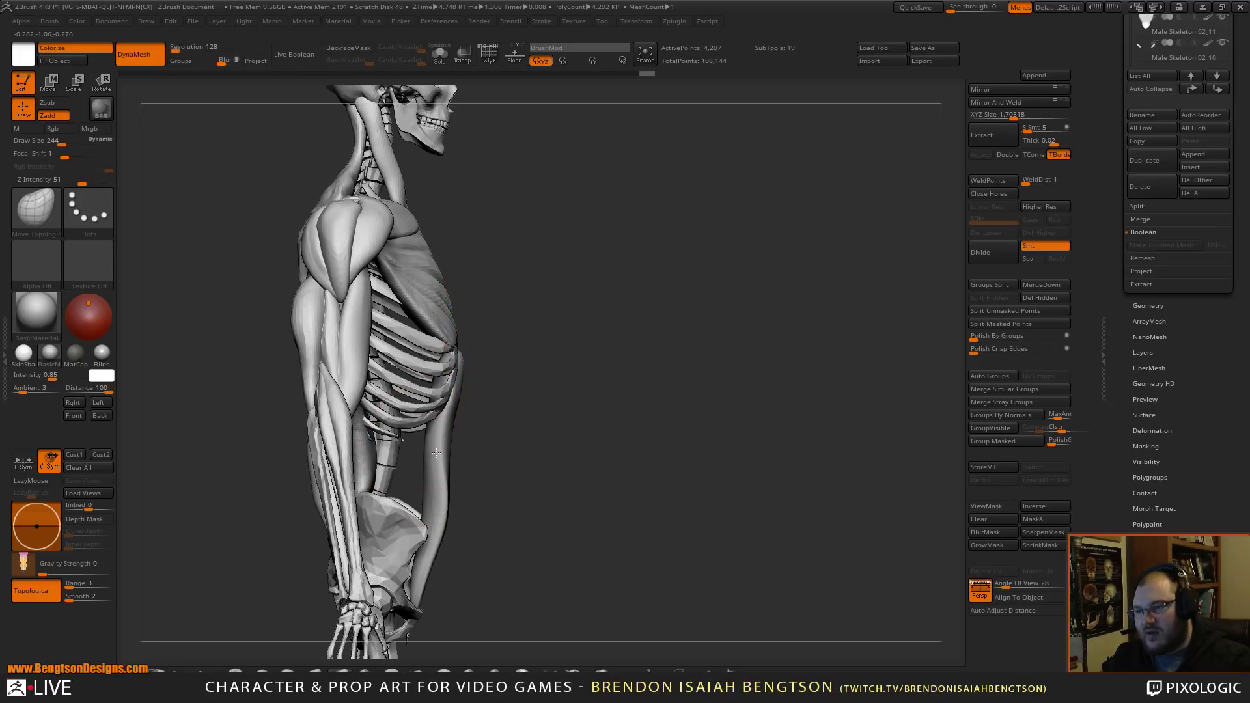
left_click_drag(436, 485, 432, 514)
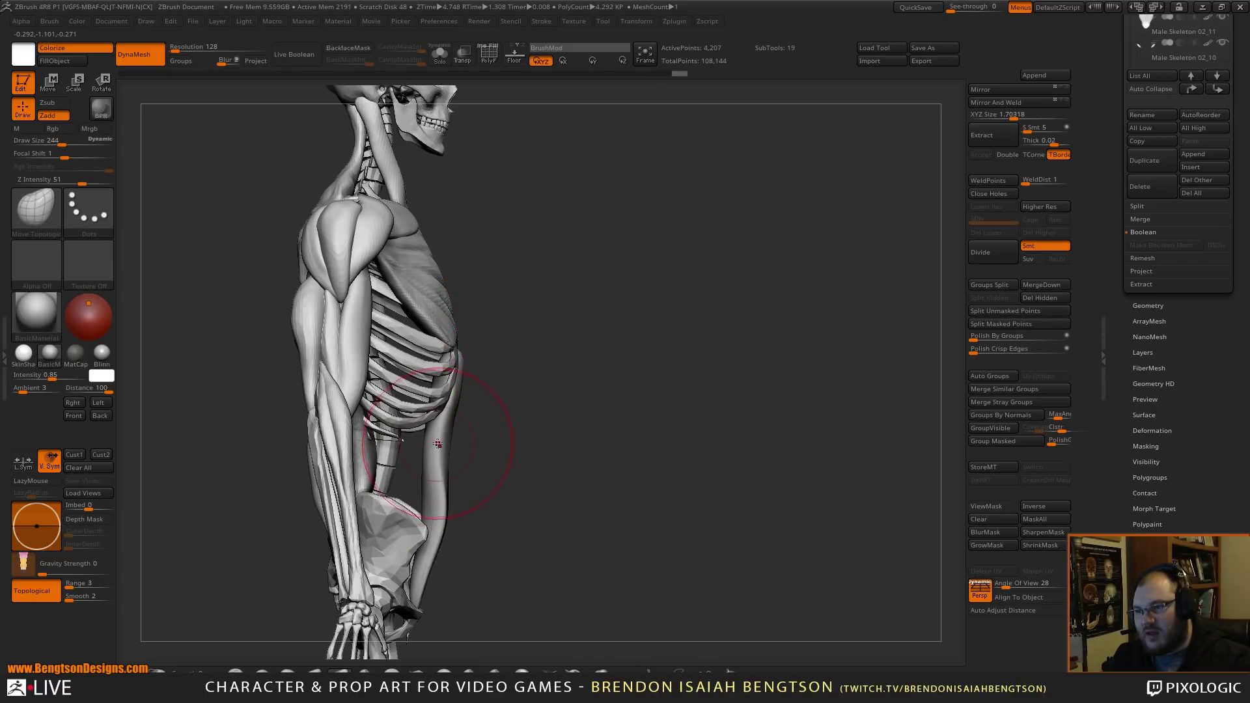
mouse_move(424, 448)
right_mouse_down()
mouse_move(468, 449)
mouse_move(441, 447)
right_mouse_up()
mouse_move(386, 488)
right_mouse_down()
mouse_move(432, 338)
mouse_move(422, 404)
mouse_move(431, 464)
mouse_move(413, 469)
mouse_move(507, 424)
right_mouse_up()
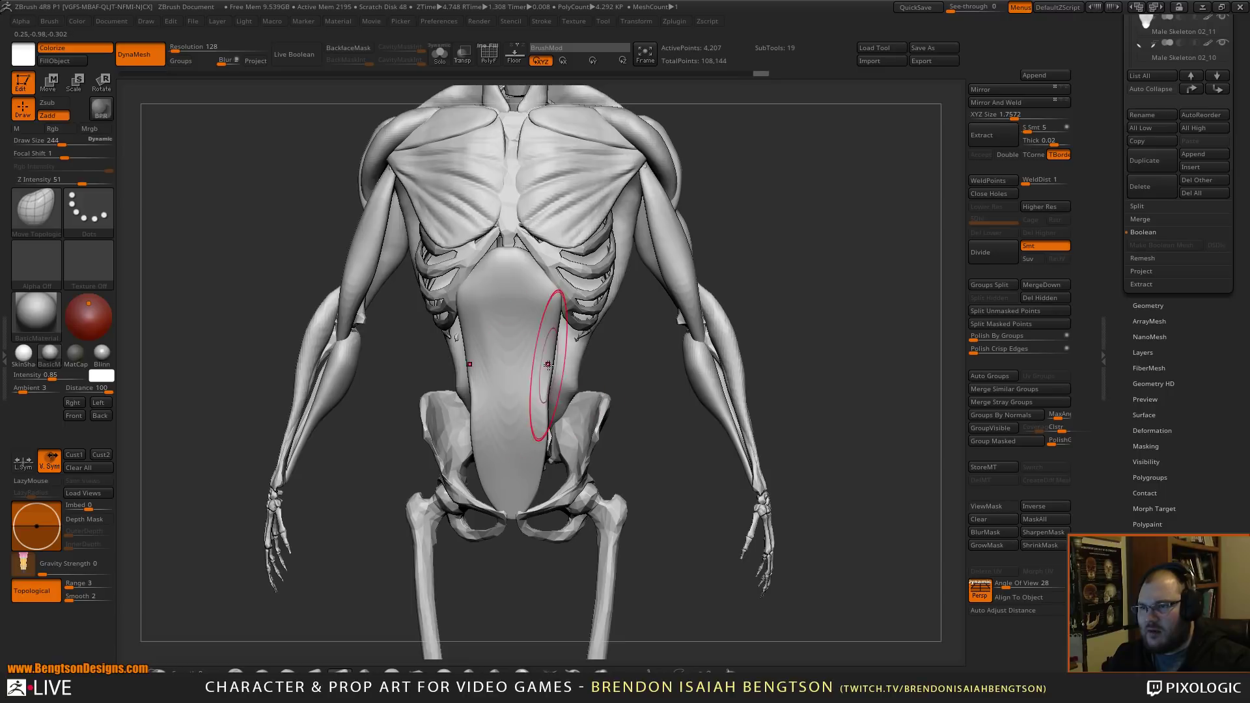
- Adjust the outline of the abdominal muscle against the ribs at draw size 168 and remesh it with DynaMesh
key("space")
left_click_drag(550, 334, 555, 343)
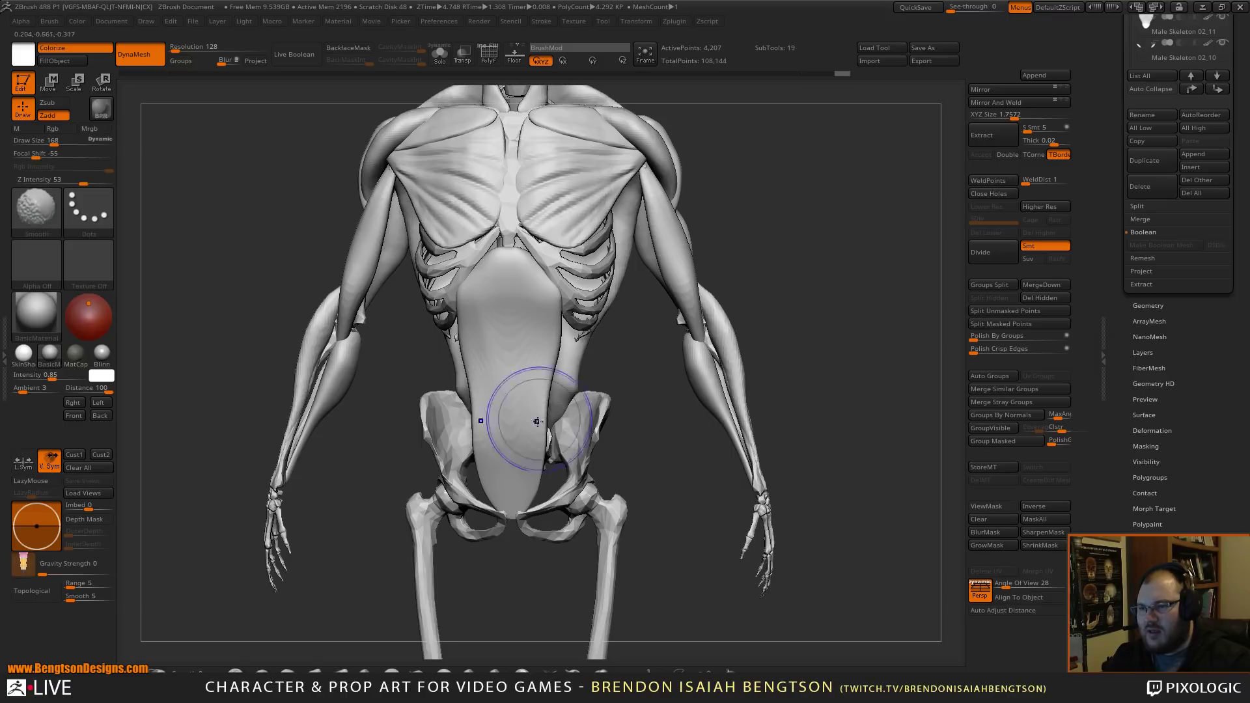
left_click_drag(759, 338, 703, 358)
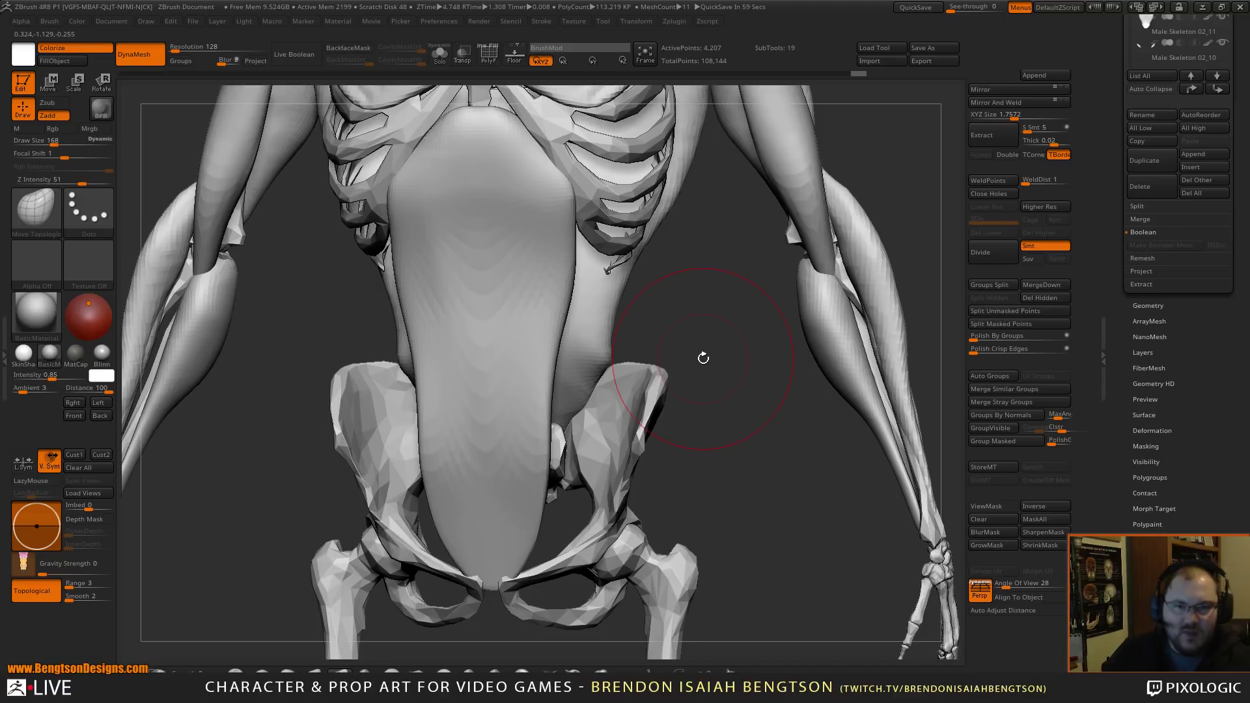
mouse_move(779, 510)
left_mouse_down()
mouse_move(772, 530)
mouse_move(757, 529)
mouse_move(539, 271)
mouse_move(558, 301)
mouse_move(582, 294)
left_mouse_up()
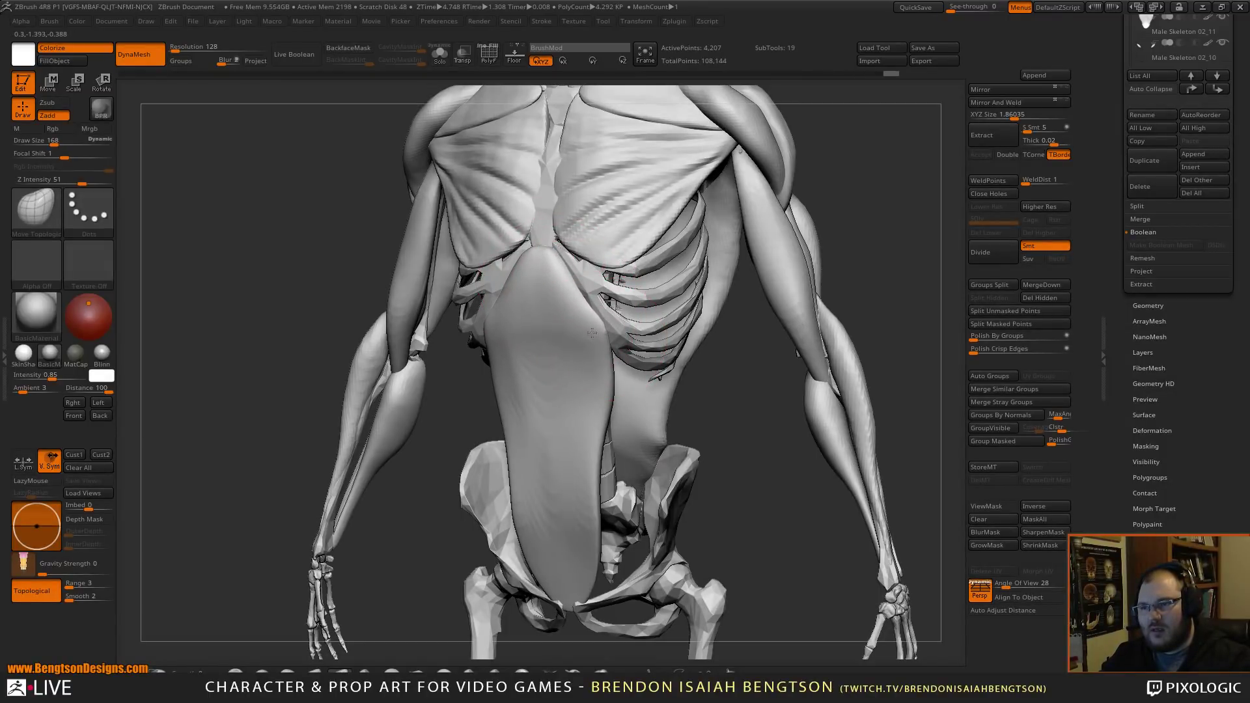
mouse_move(729, 449)
left_mouse_down()
mouse_move(763, 470)
mouse_move(764, 391)
mouse_move(746, 423)
mouse_move(753, 489)
left_mouse_up()
key("ctrl")
- Block in the paired segments of the abdominal muscle with the ClayBuildup brush at draw size 88
key("space")
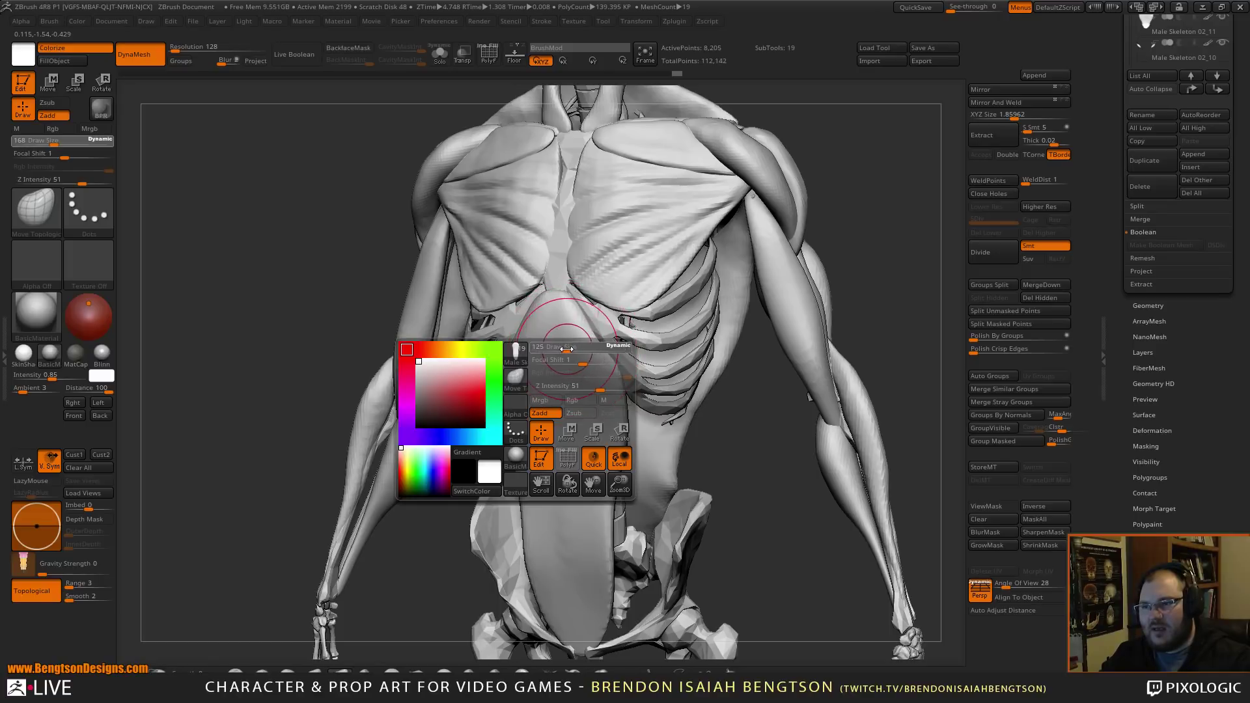
mouse_move(573, 383)
left_mouse_down()
mouse_move(784, 477)
mouse_move(591, 361)
left_mouse_up()
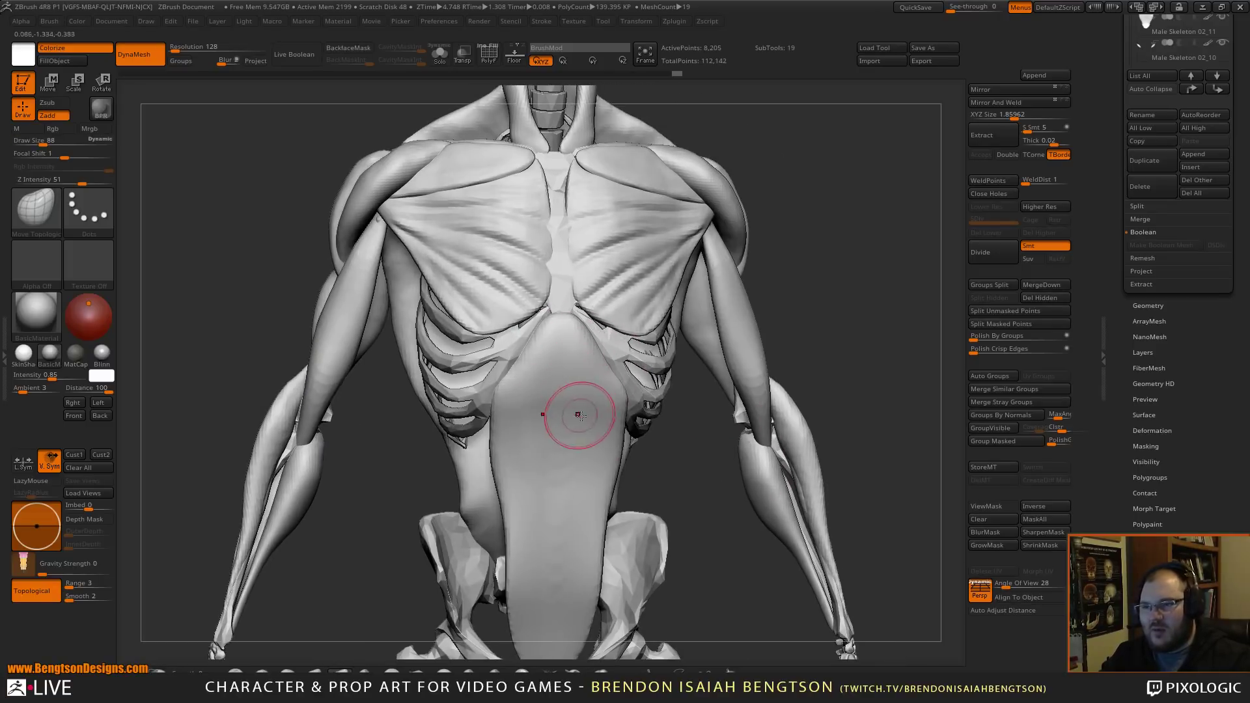
key("ctrl+2")
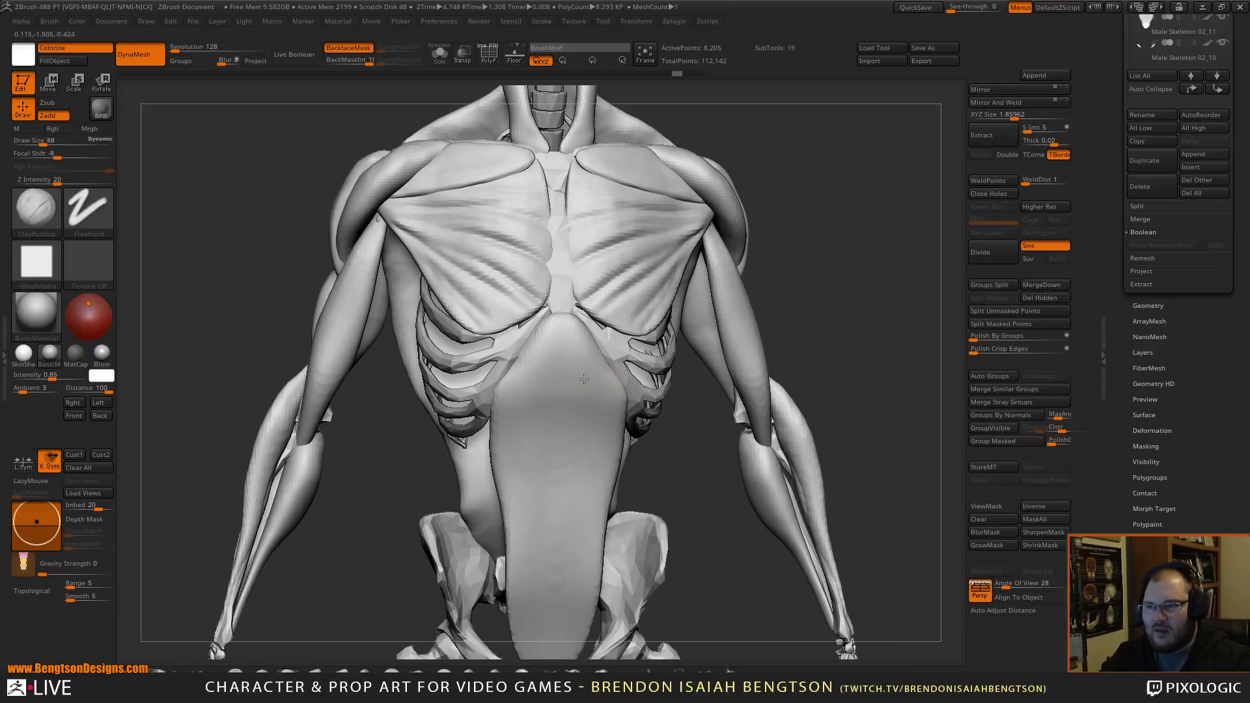
right_click_drag(635, 384, 574, 373)
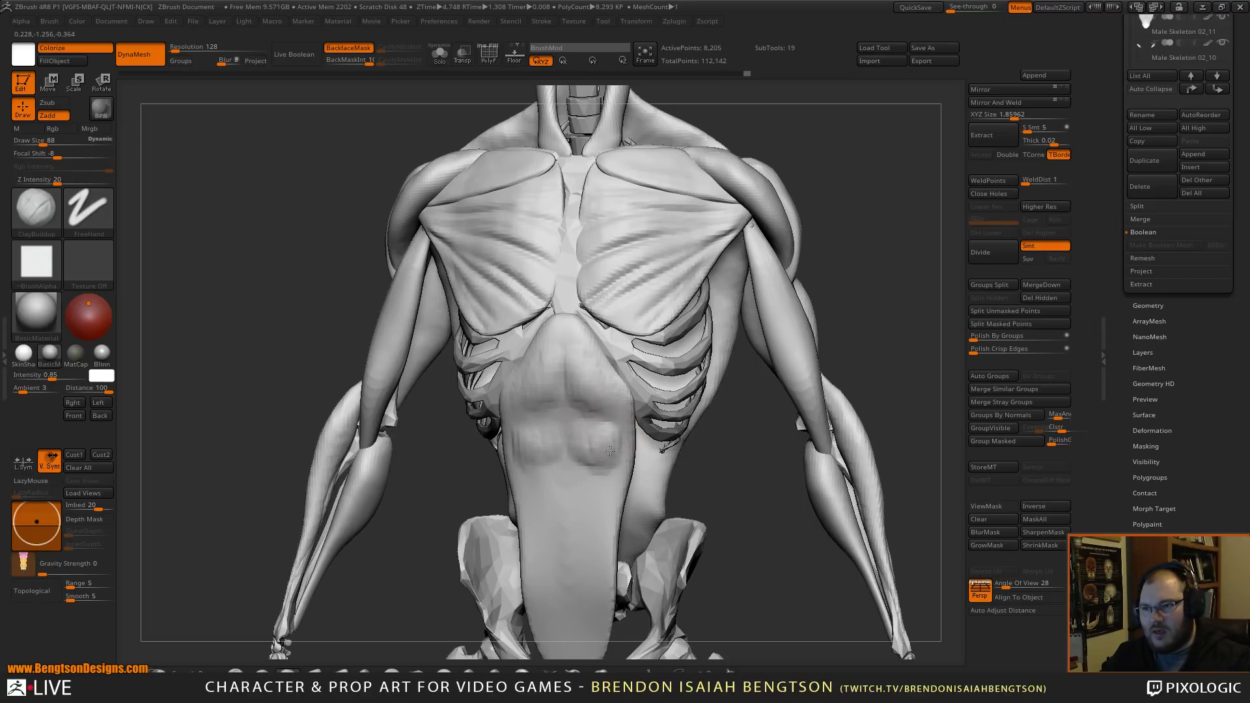
mouse_move(731, 460)
left_mouse_down()
mouse_move(756, 397)
mouse_move(604, 365)
mouse_move(594, 347)
mouse_move(608, 338)
mouse_move(594, 370)
mouse_move(621, 379)
mouse_move(575, 382)
mouse_move(589, 368)
left_mouse_up()
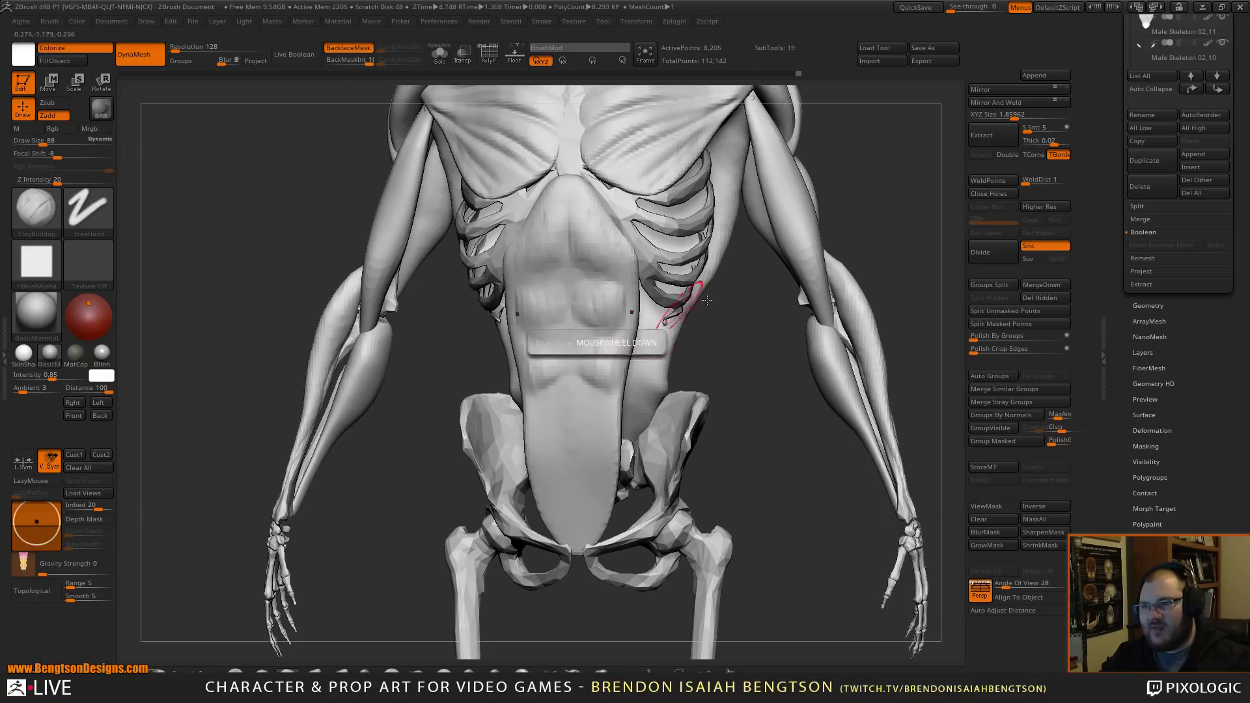
- Build up and smooth the upper and middle abdominal segments to define the divisions between them
mouse_move(661, 301)
left_mouse_down()
mouse_move(767, 363)
mouse_move(756, 359)
left_mouse_up()
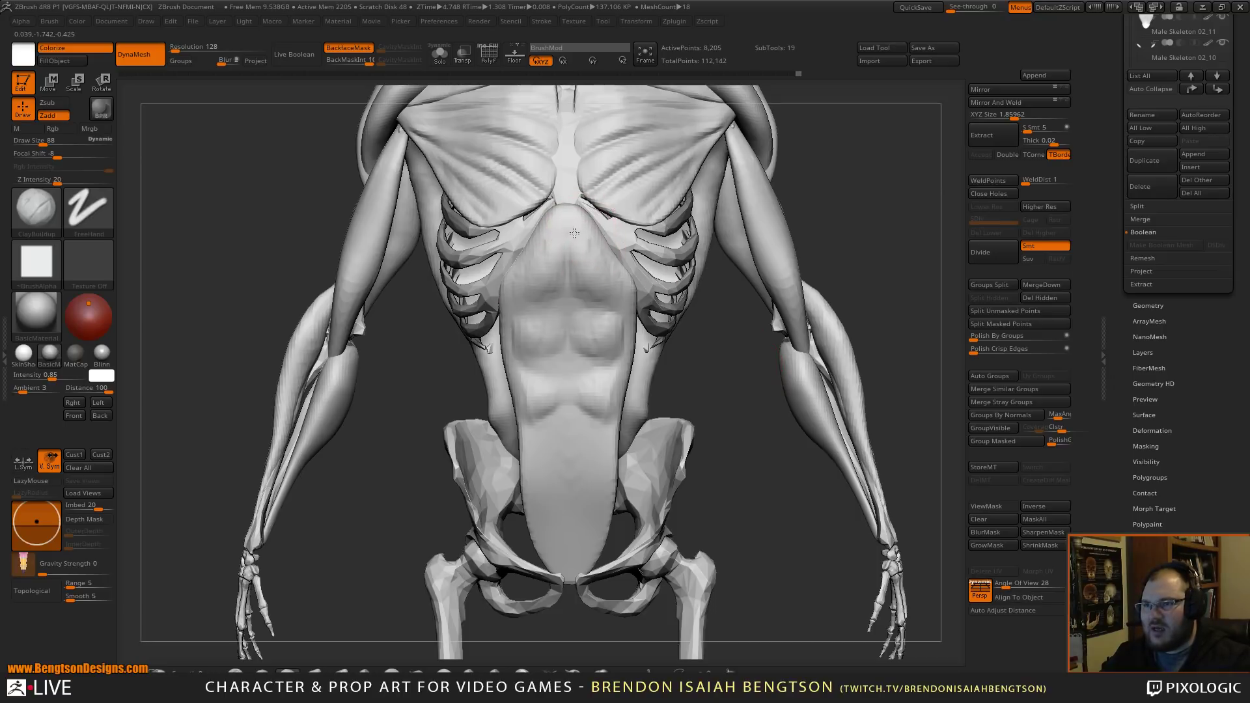
mouse_move(587, 235)
left_mouse_down()
mouse_move(610, 269)
mouse_move(579, 285)
left_mouse_up()
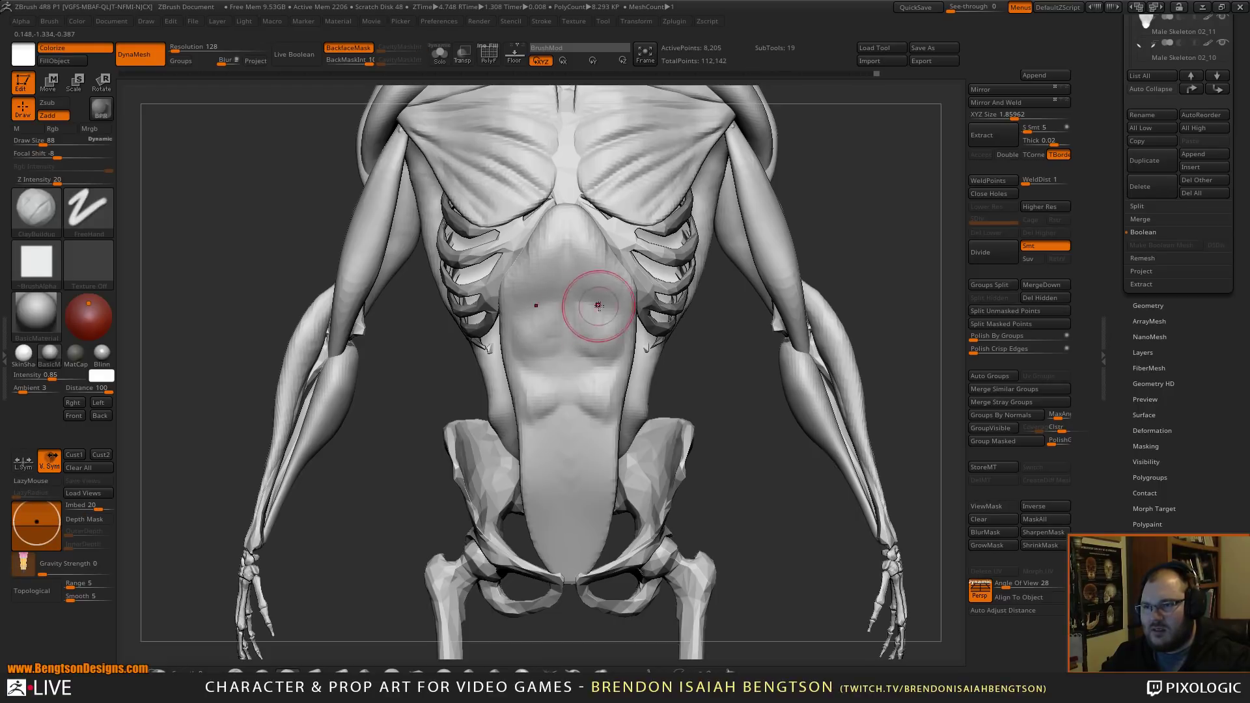
key("shift")
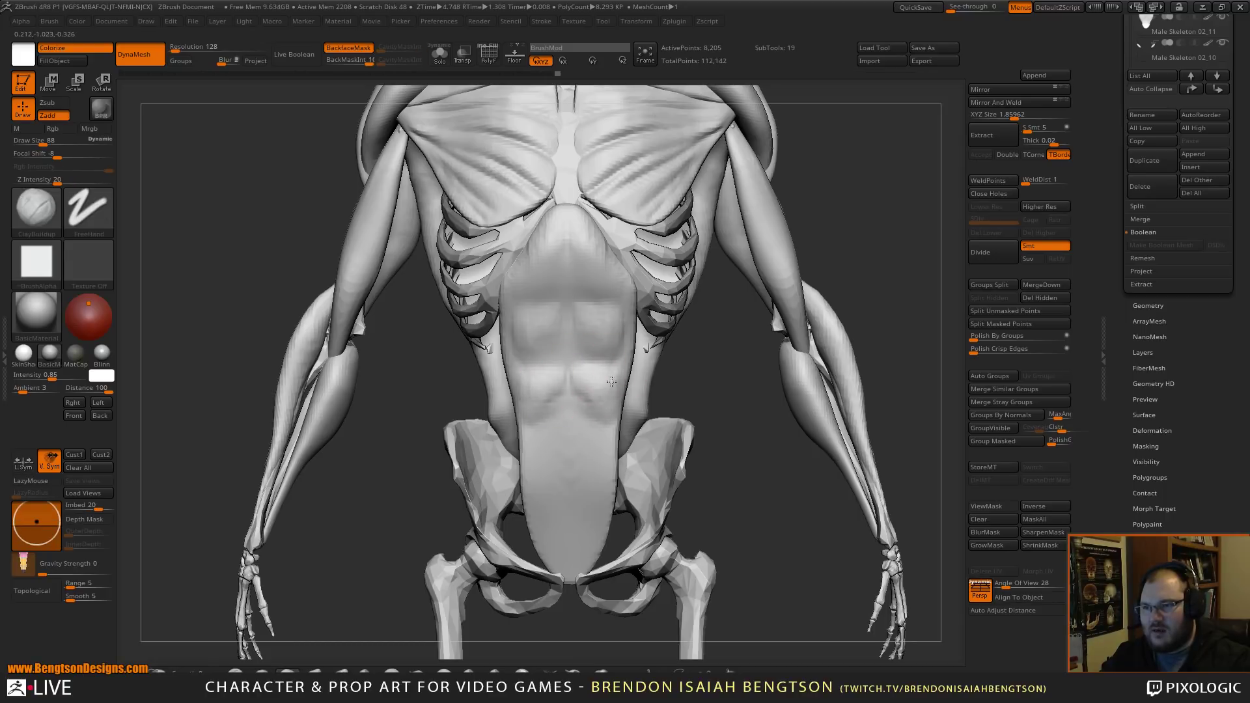
left_click_drag(598, 387, 591, 385)
- Carve the navel into the midline of the abdominal muscle with the DamStandard brush at draw size 88
right_click_drag(568, 419, 423, 422)
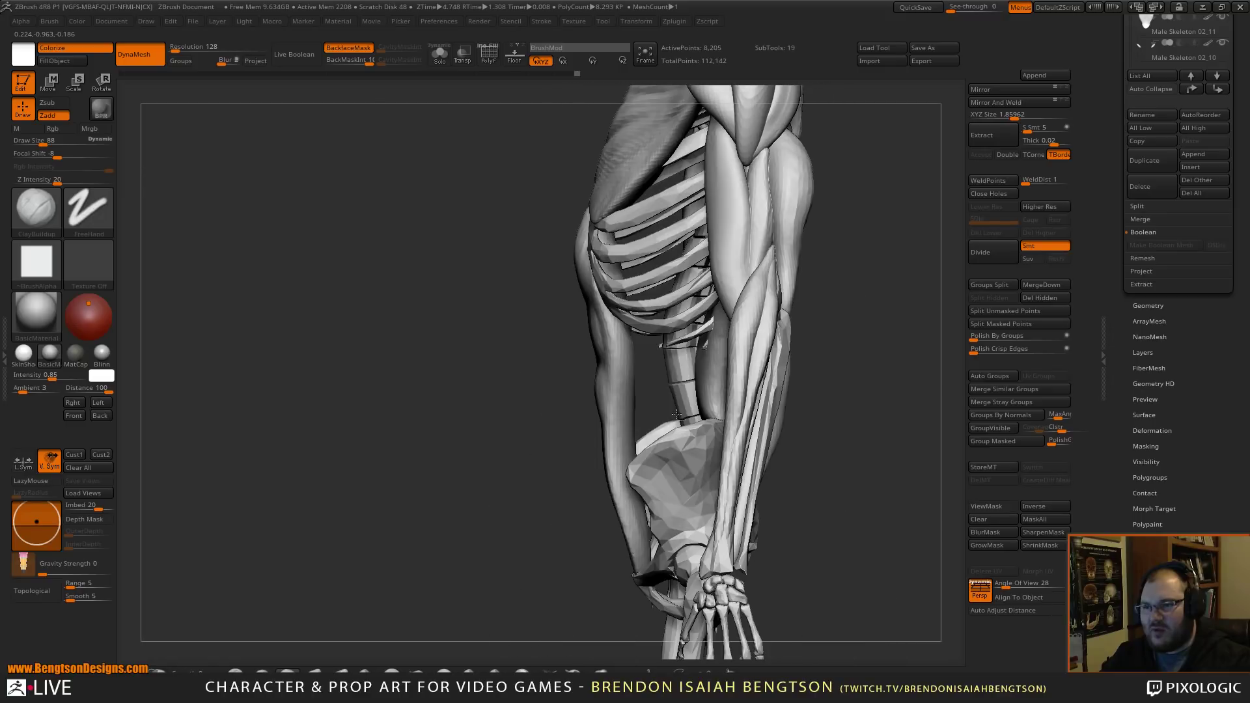
key("shift")
right_click_drag(567, 436, 577, 418)
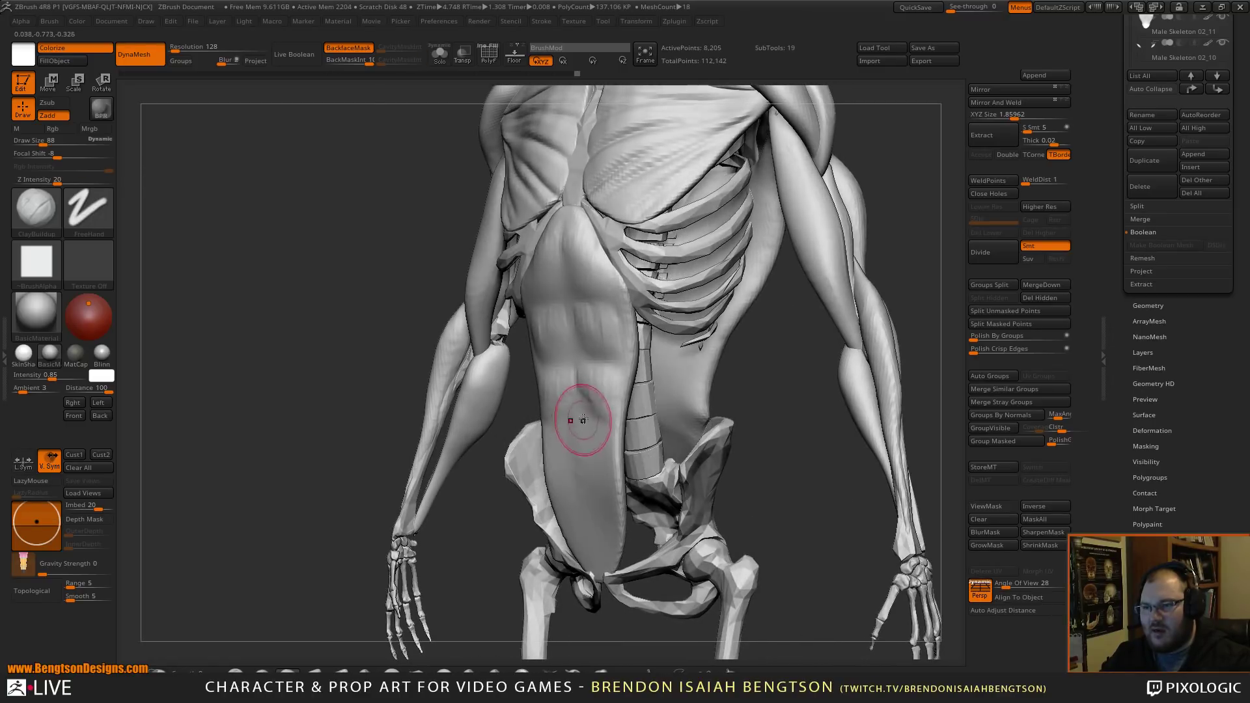
key("b")
key("d")
key("s")
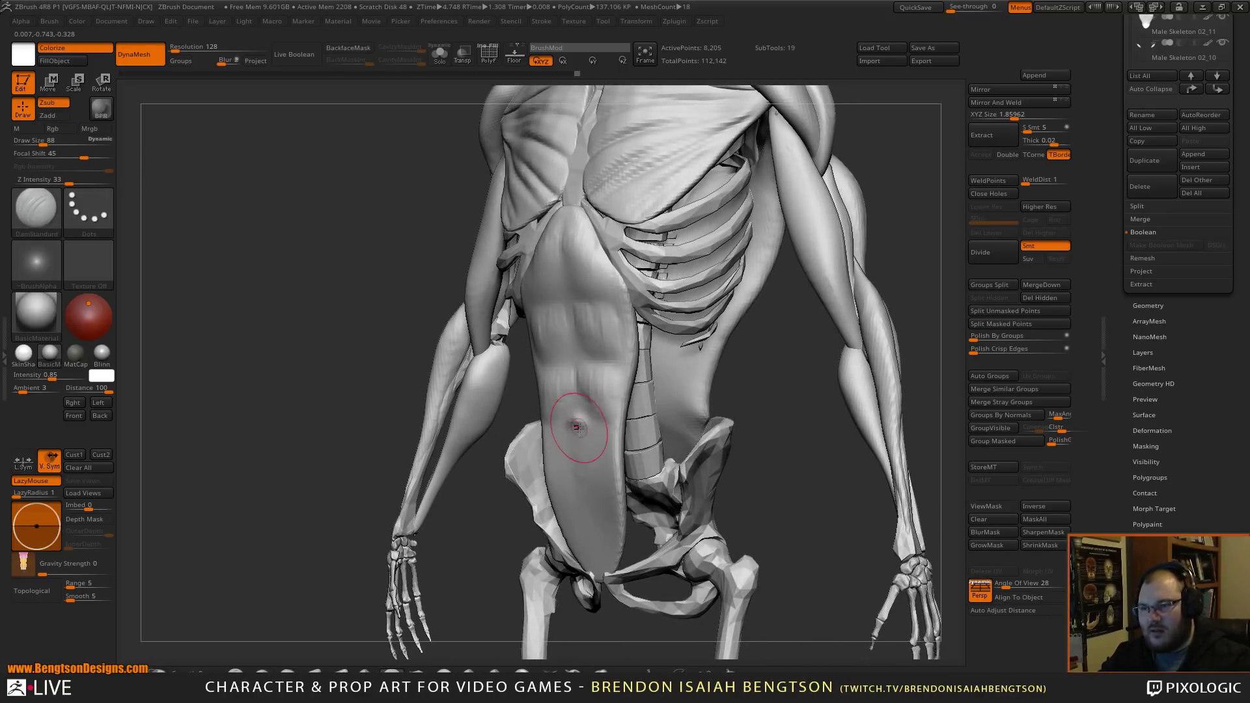
mouse_move(578, 428)
left_mouse_down()
mouse_move(587, 415)
mouse_move(573, 419)
left_mouse_up()
mouse_move(758, 397)
left_mouse_down()
mouse_move(794, 406)
mouse_move(578, 427)
mouse_move(570, 411)
left_mouse_up()
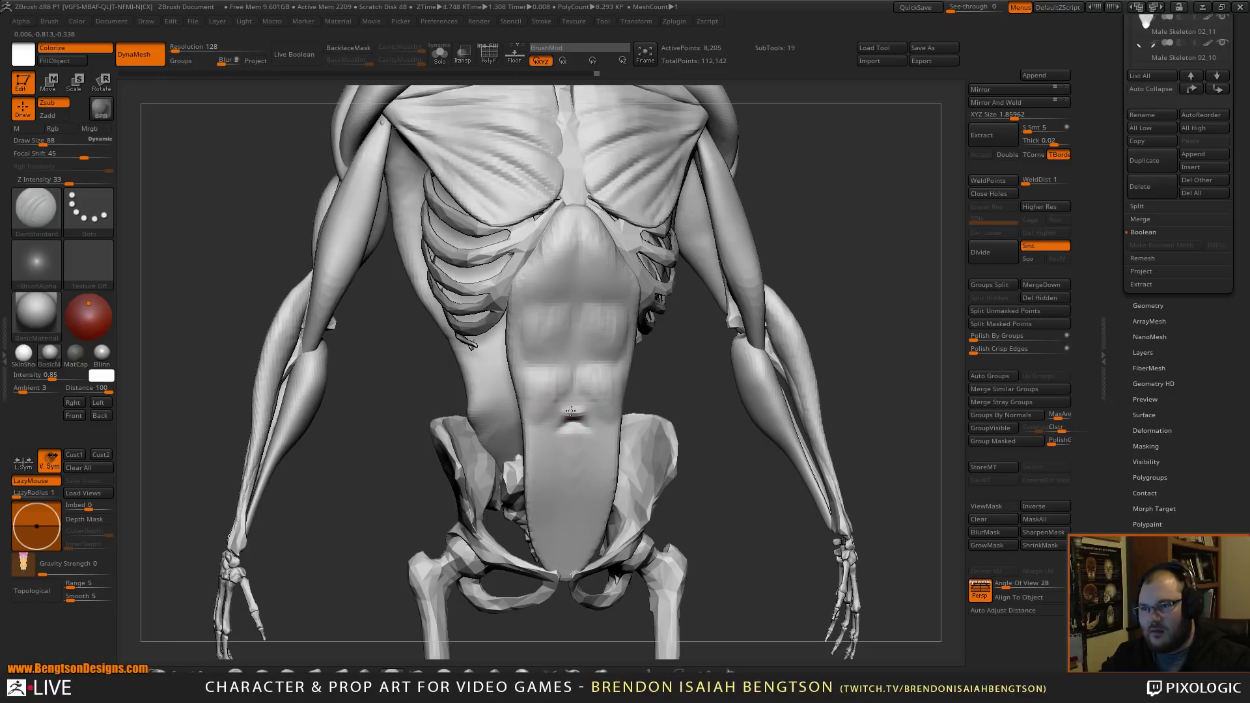
key("f")
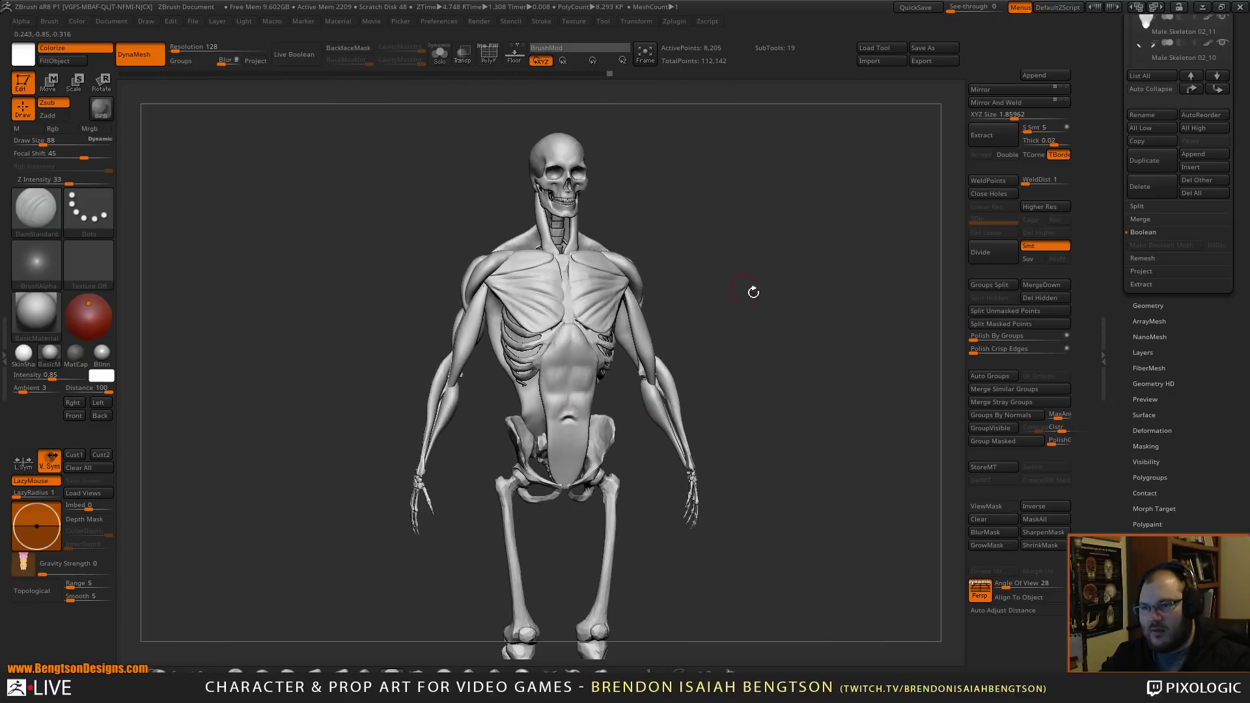
- Reshape the lower abdomen's side profile toward the pelvis with Move Topological, using draw sizes of 168 and 204
mouse_move(750, 290)
left_mouse_down()
mouse_move(733, 329)
mouse_move(718, 330)
left_mouse_up()
key("b")
key("m")
key("t")
key("space")
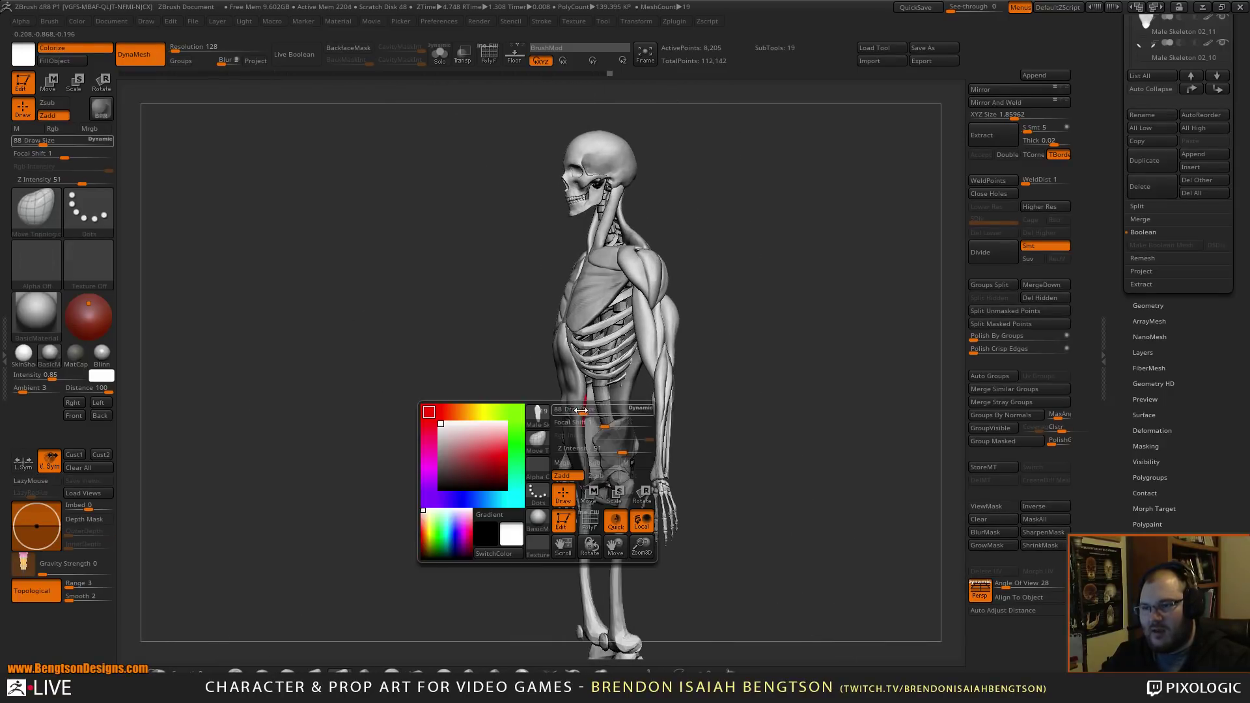
left_click_drag(579, 409, 587, 409)
mouse_move(794, 358)
left_mouse_down("alt")
mouse_move(823, 273)
mouse_move(828, 345)
left_mouse_up("alt")
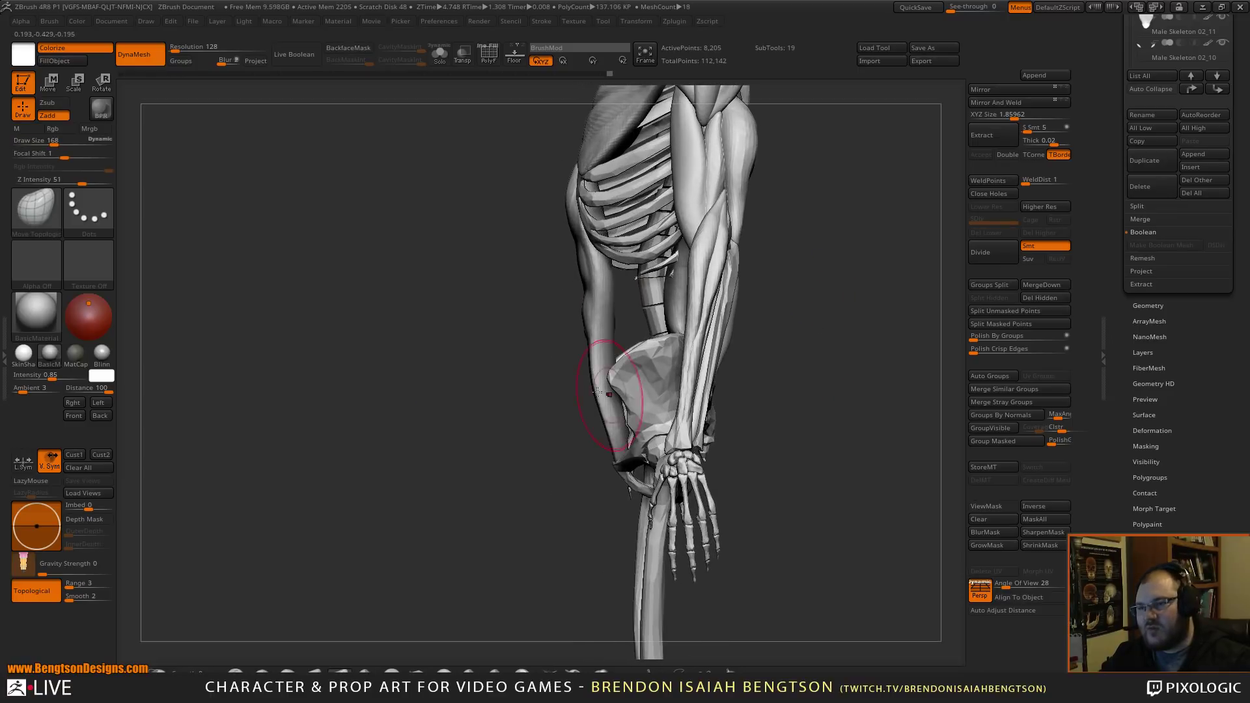
key("space")
left_click_drag(583, 394, 589, 392)
left_click_drag(514, 370, 561, 366)
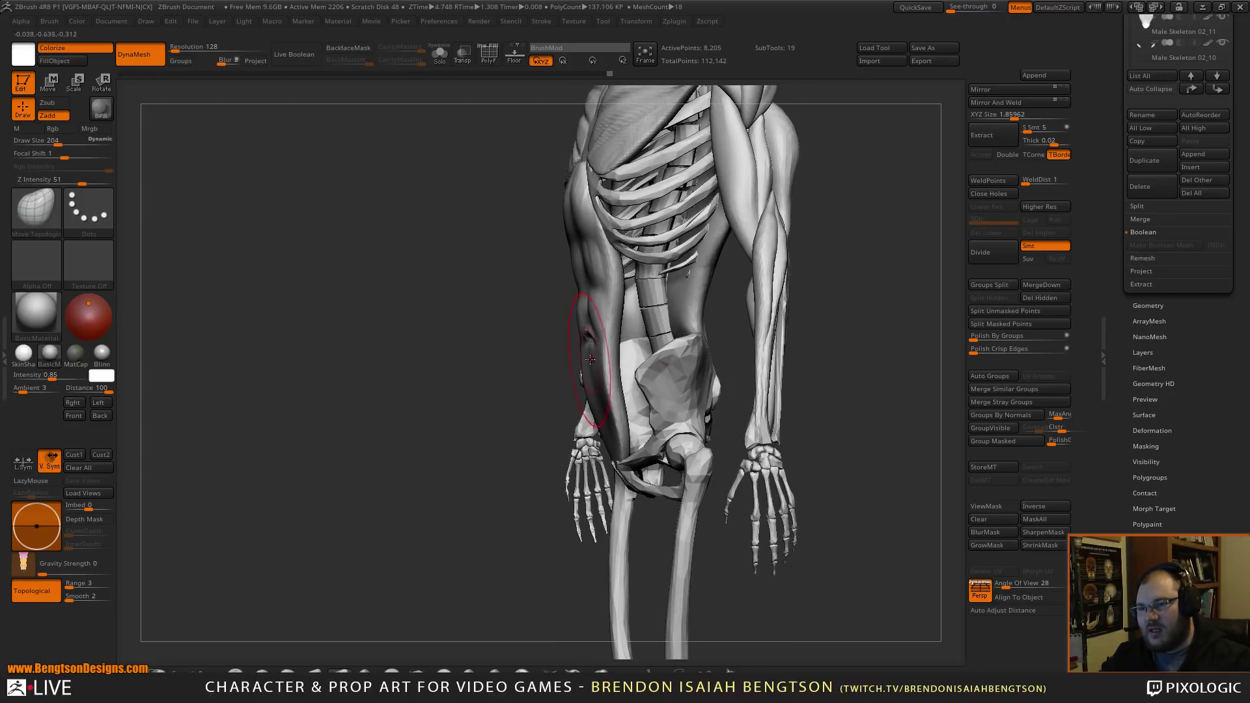
left_click_drag(598, 405, 608, 393)
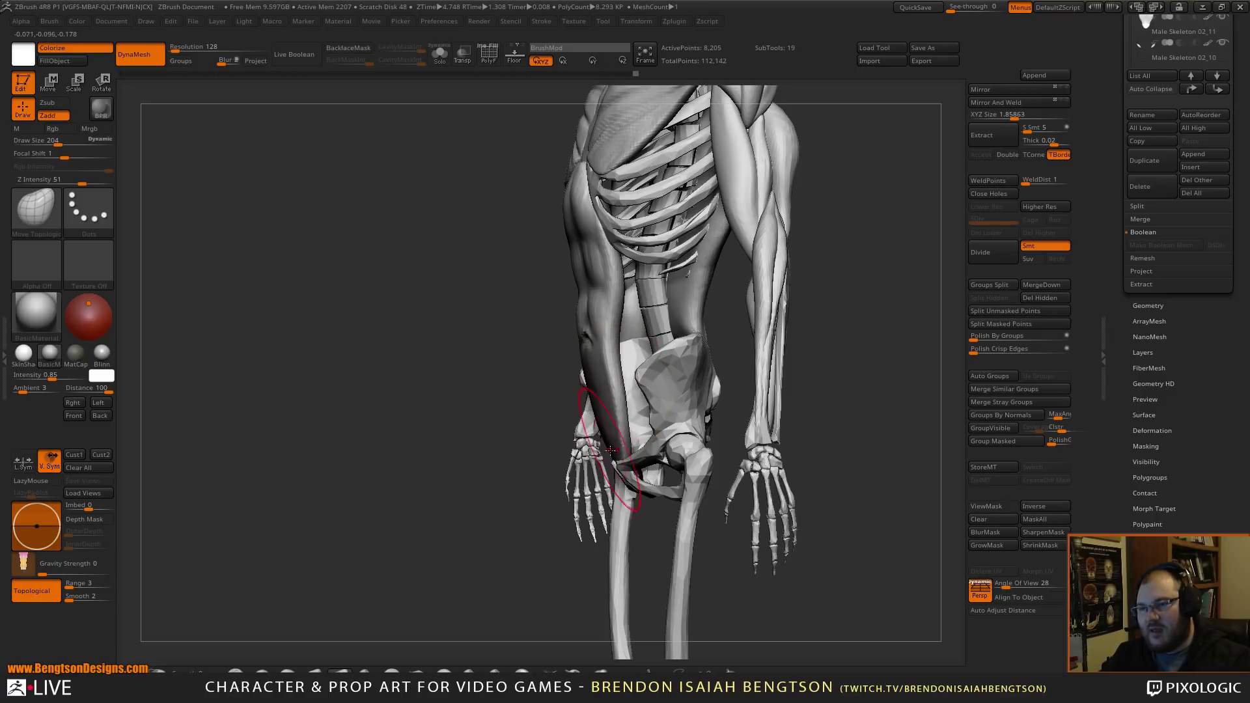
- Refine the abdominal muscle's side profile around the navel and lower belly with Move Topological at draw size 204, smoothing the surface
left_click_drag(613, 459, 613, 457)
mouse_move(517, 430)
left_mouse_down()
mouse_move(488, 427)
mouse_move(568, 426)
mouse_move(498, 424)
mouse_move(515, 403)
left_mouse_up()
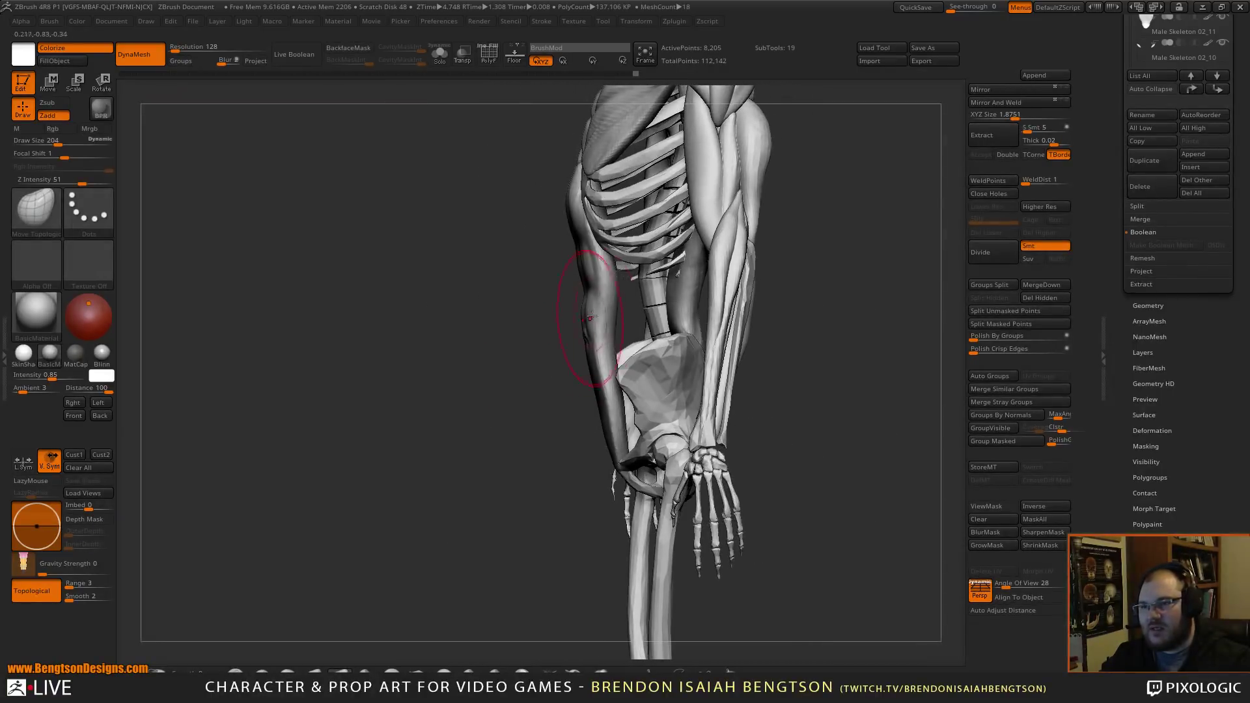
left_click_drag(513, 285, 546, 374)
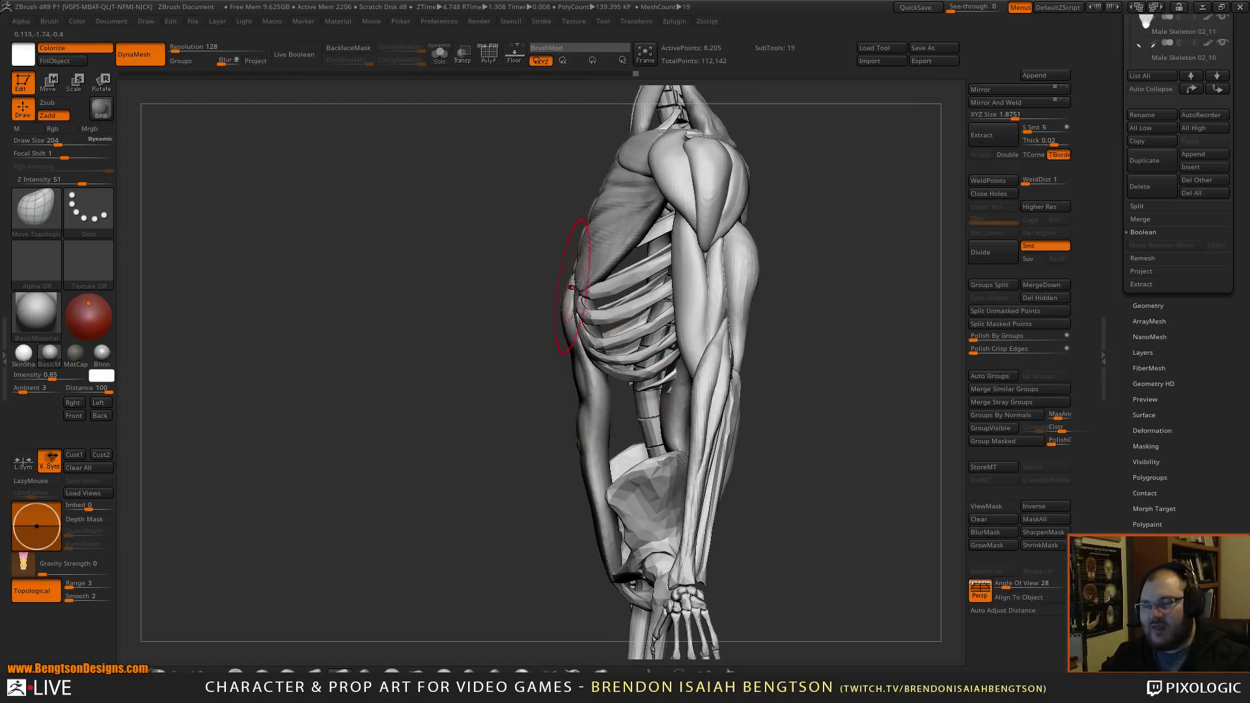
left_click_drag(553, 297, 454, 394)
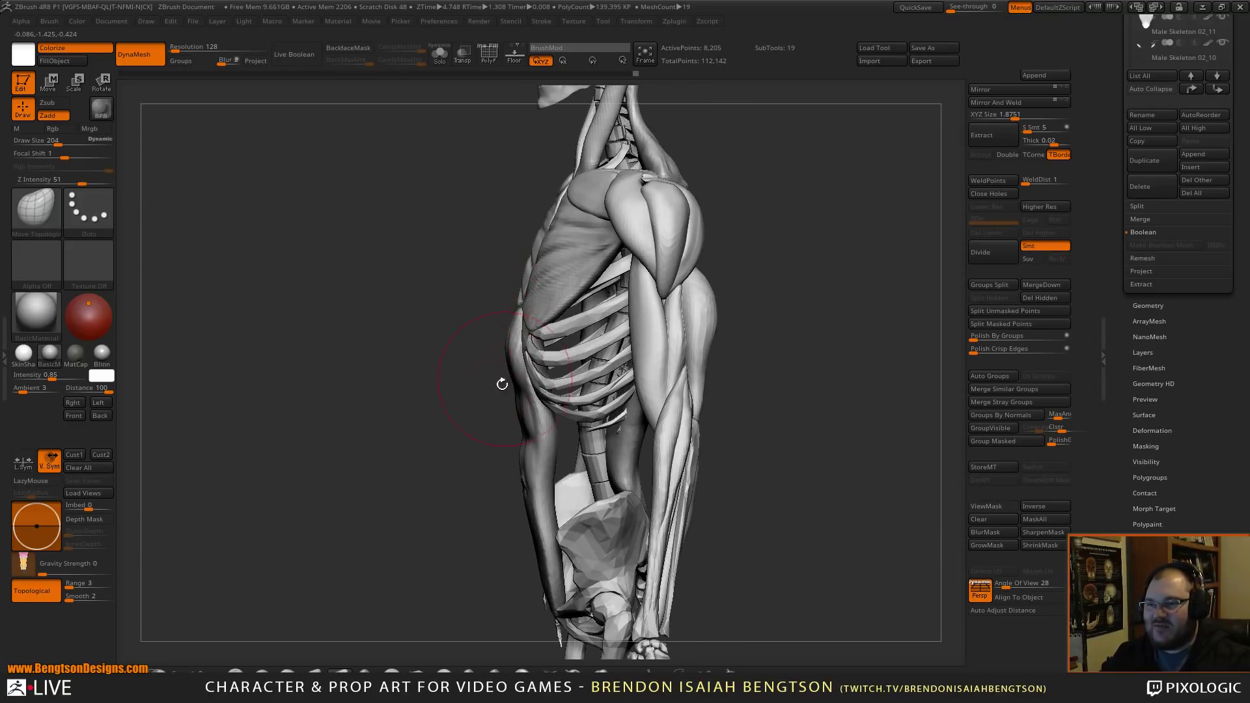
right_click_drag(502, 384, 482, 375)
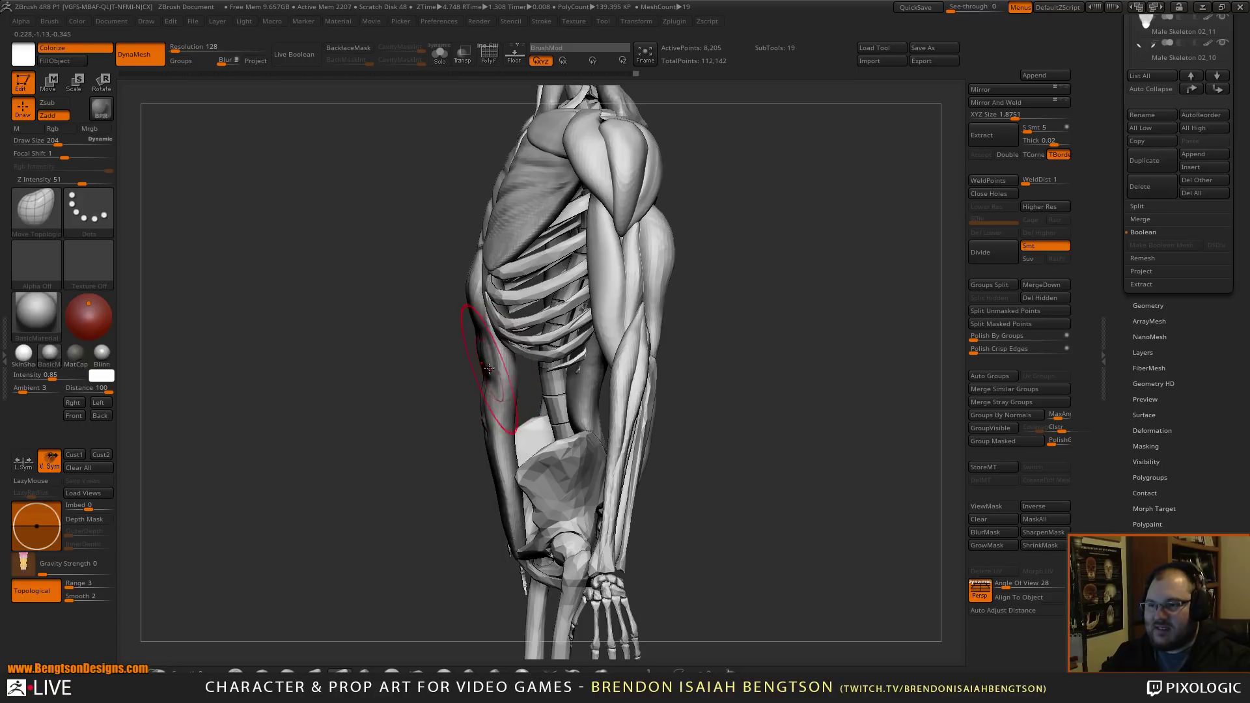
right_click_drag(502, 378, 462, 398)
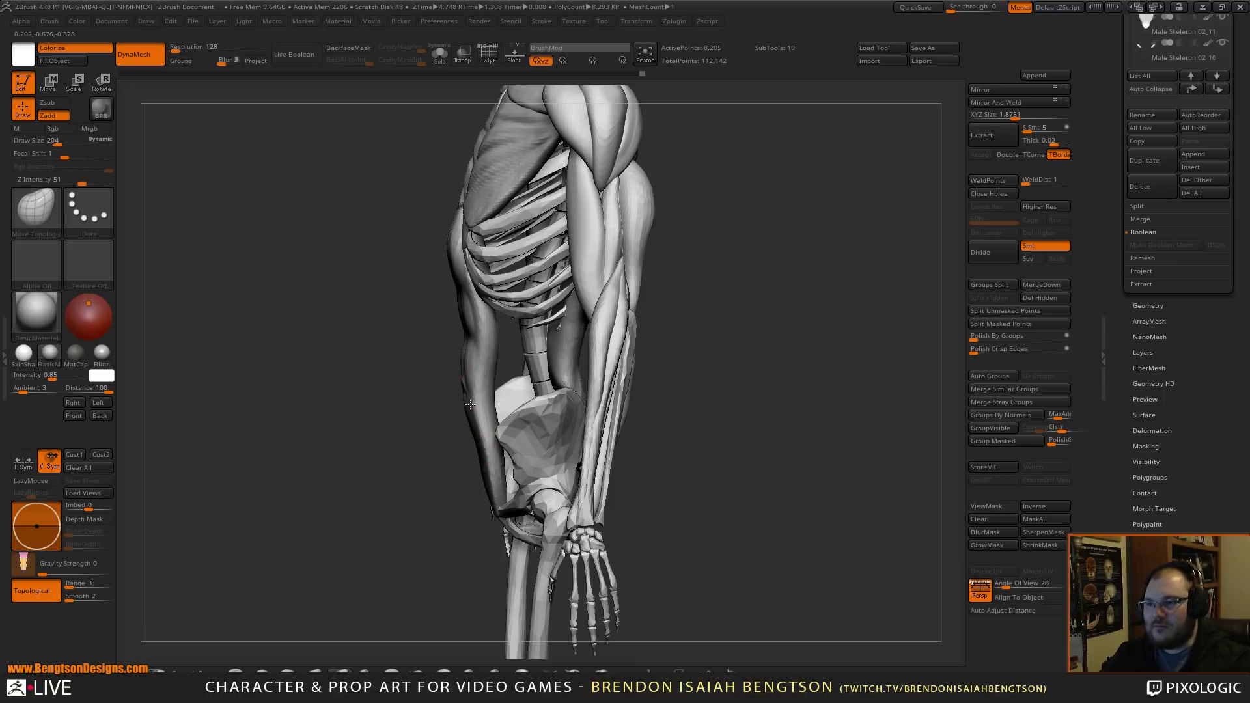
right_click_drag(446, 405, 523, 375, "shift")
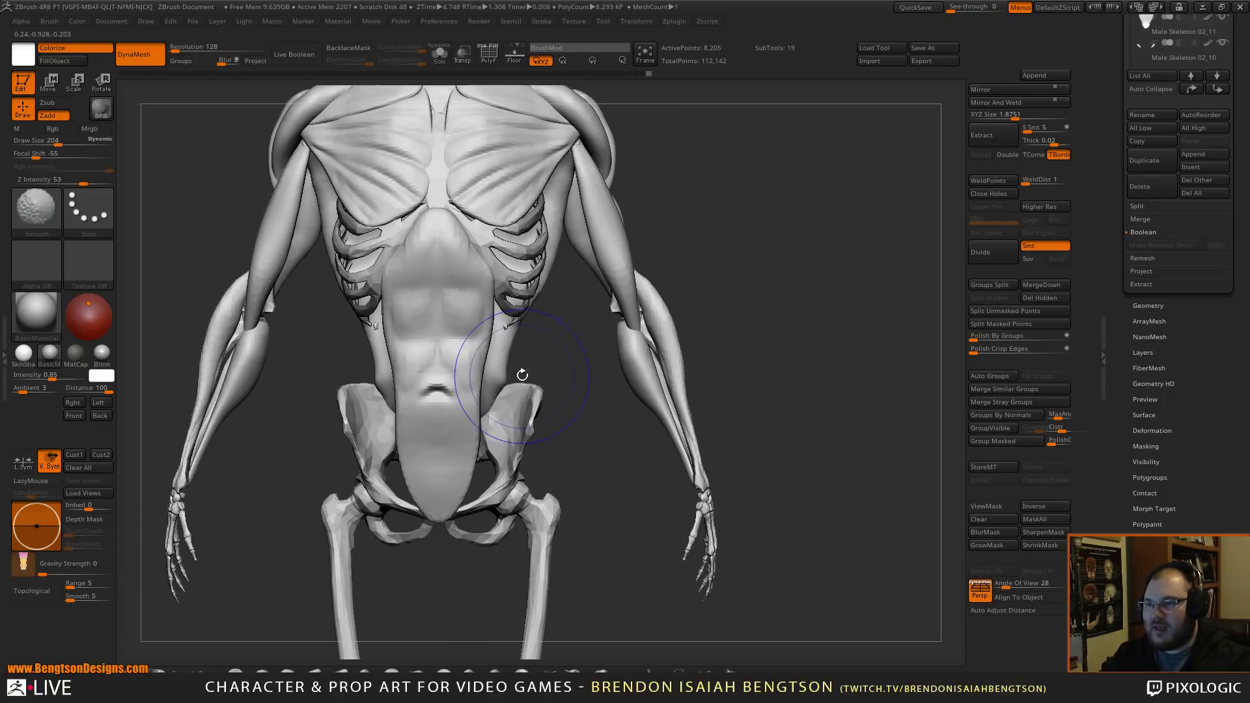
- Examine the abdominal muscle against the rib cage and pelvis from the front, three-quarter and wider views
key("f")
mouse_move(625, 479)
right_mouse_down()
mouse_move(741, 331)
mouse_move(689, 332)
mouse_move(710, 330)
mouse_move(679, 422)
mouse_move(701, 422)
right_mouse_up()
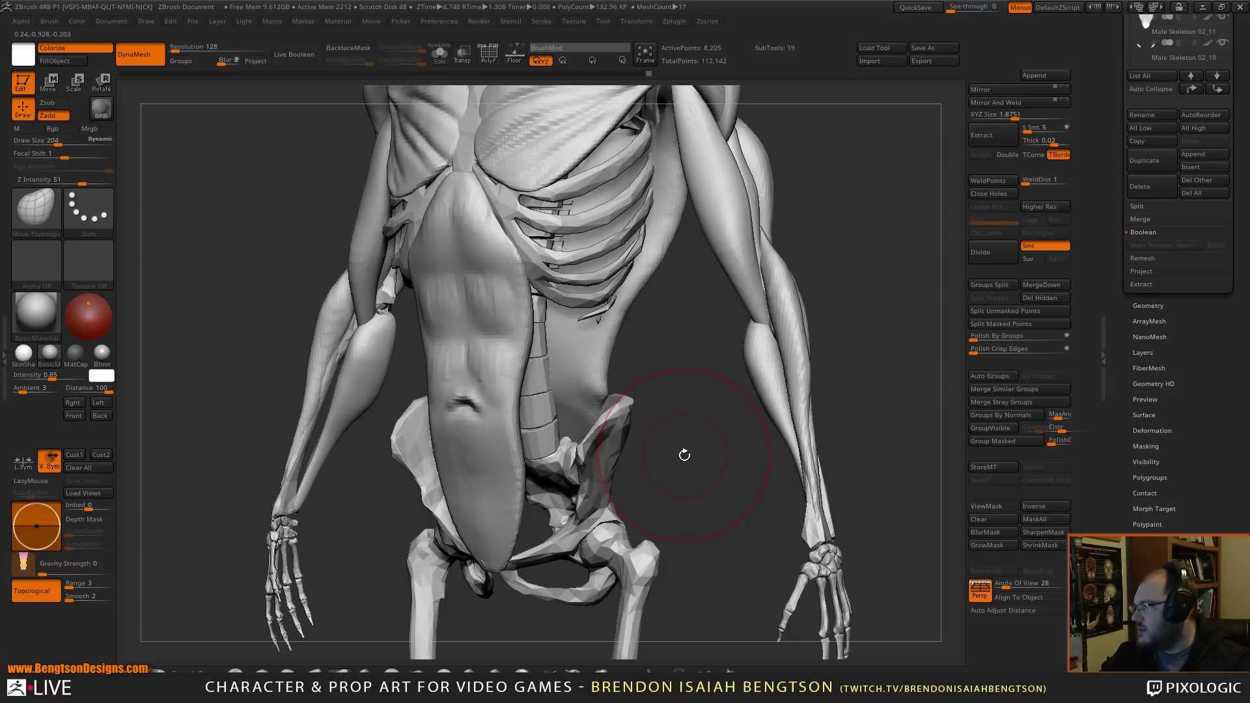
right_click_drag(684, 455, 673, 367)
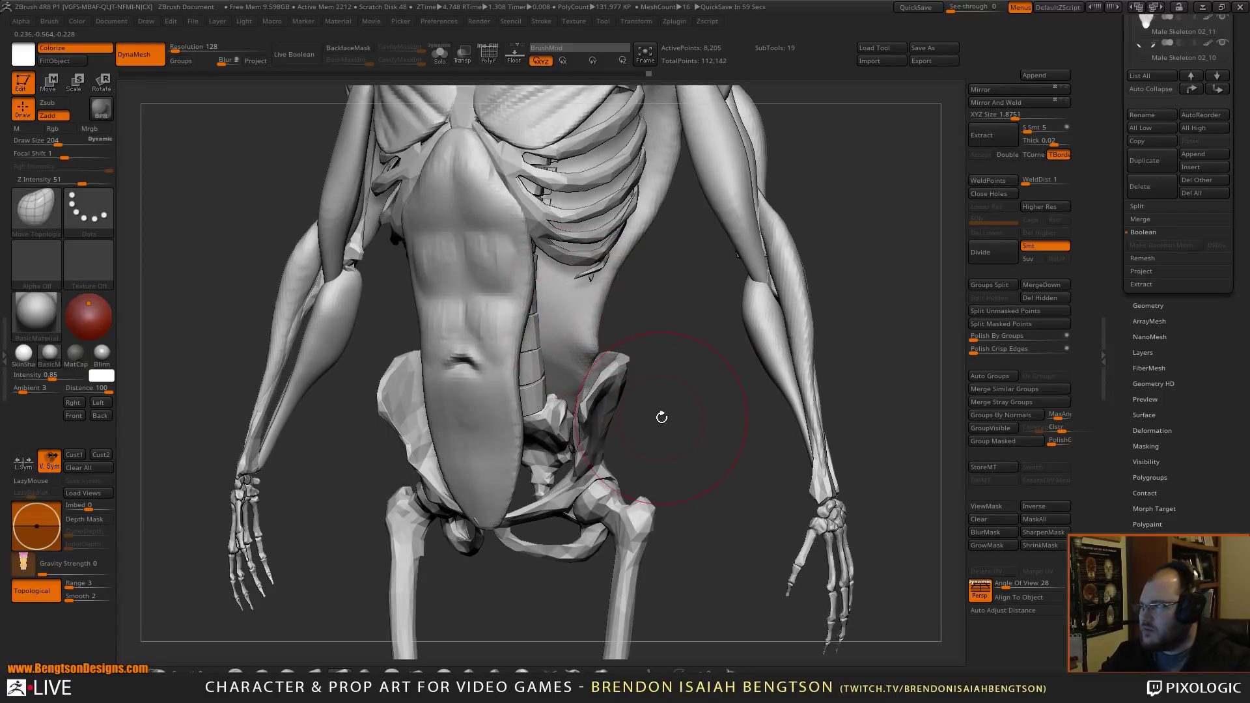
right_click_drag(680, 427, 576, 371)
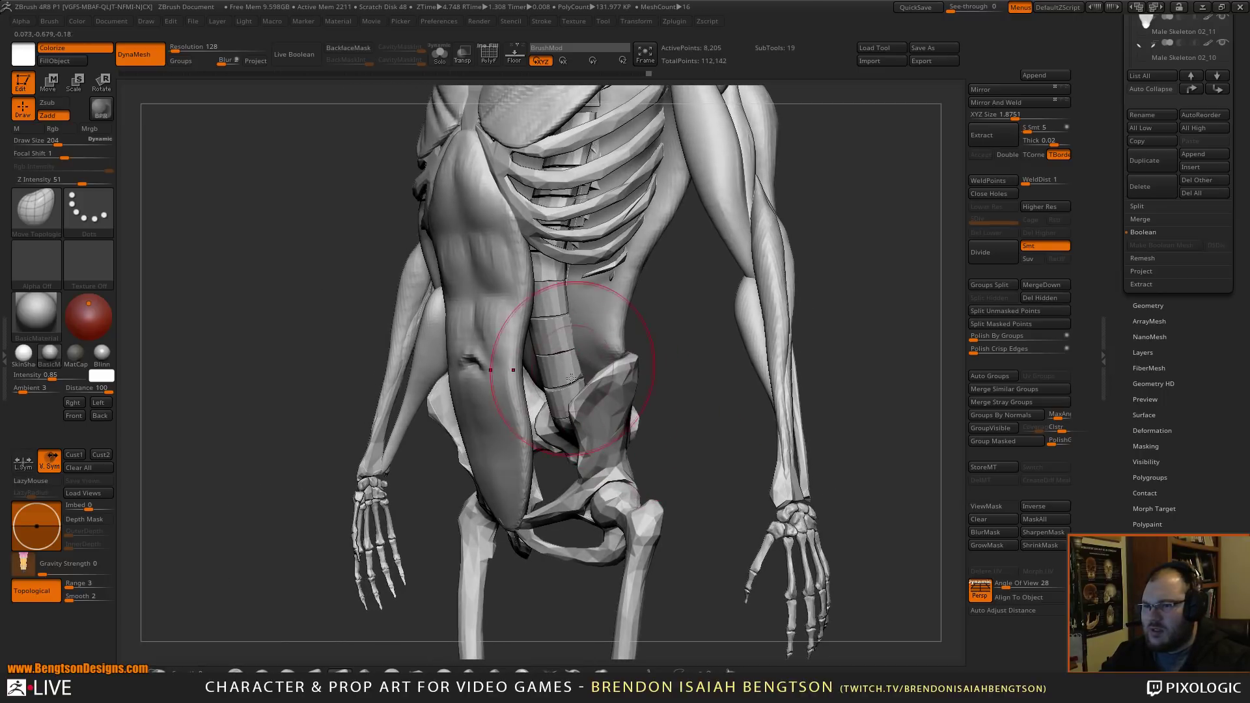
right_click_drag(674, 381, 646, 436)
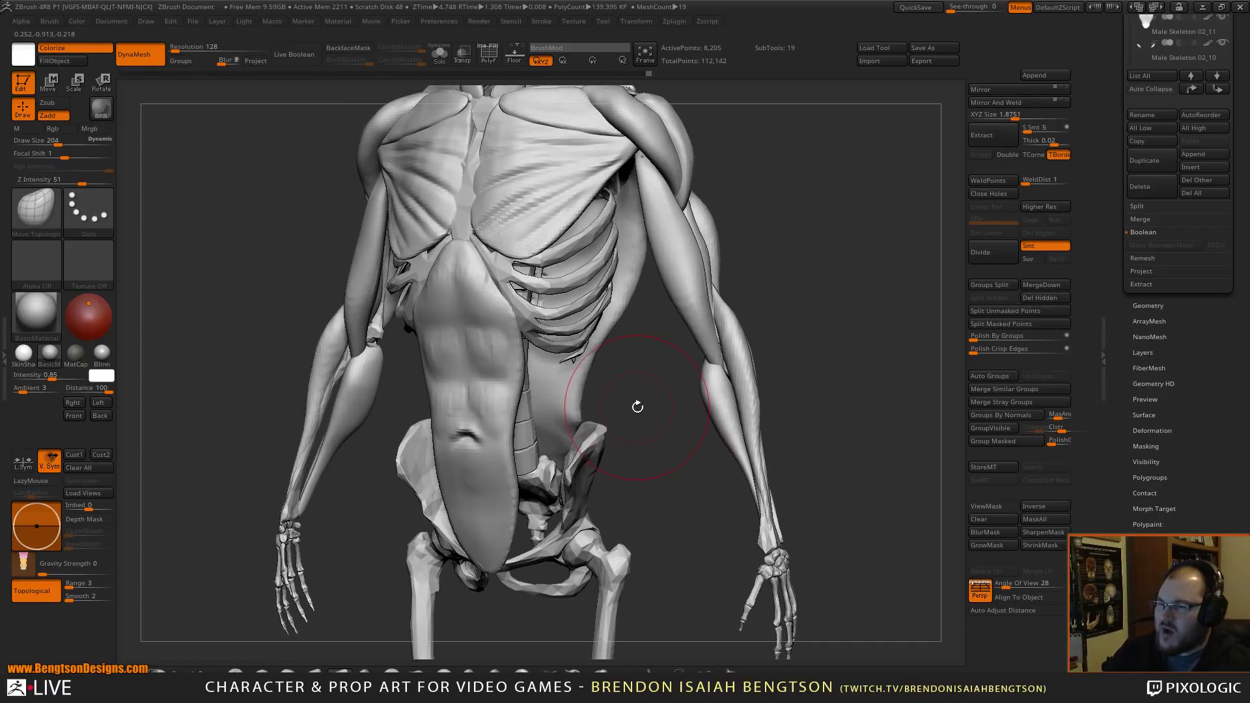
right_click_drag(793, 351, 824, 380)
left_click_drag(824, 381, 856, 355)
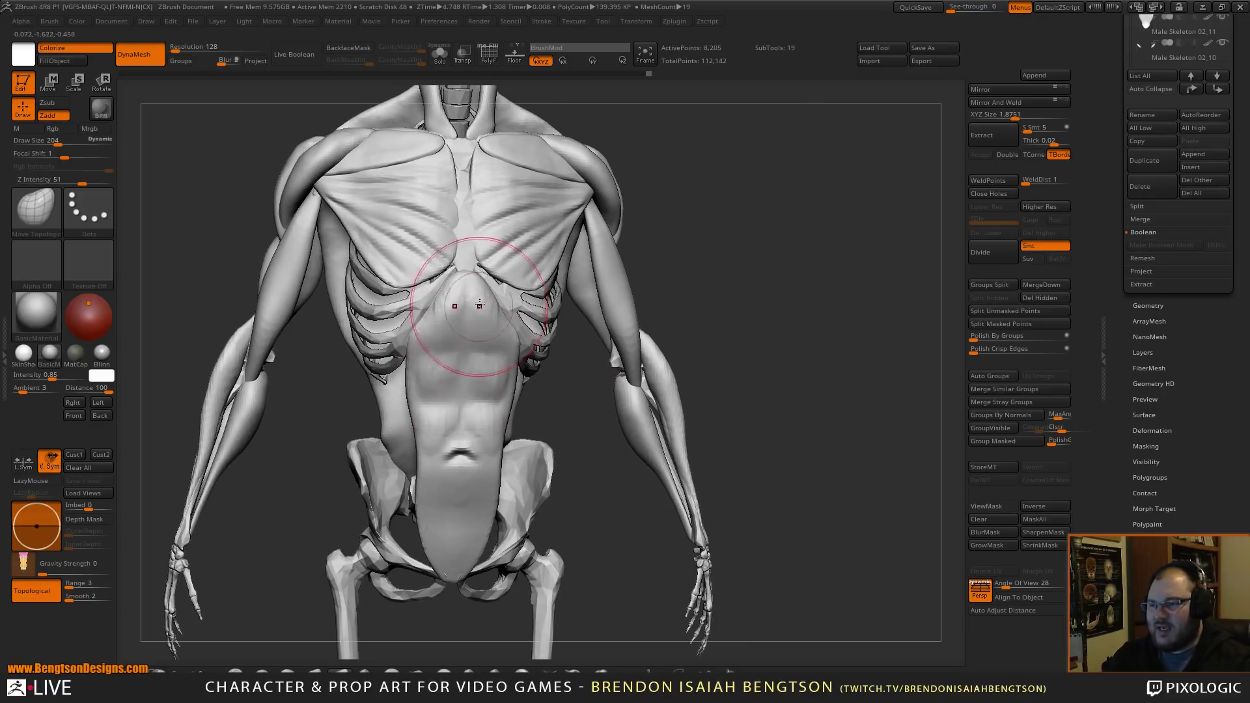
right_click_drag(506, 351, 462, 335)
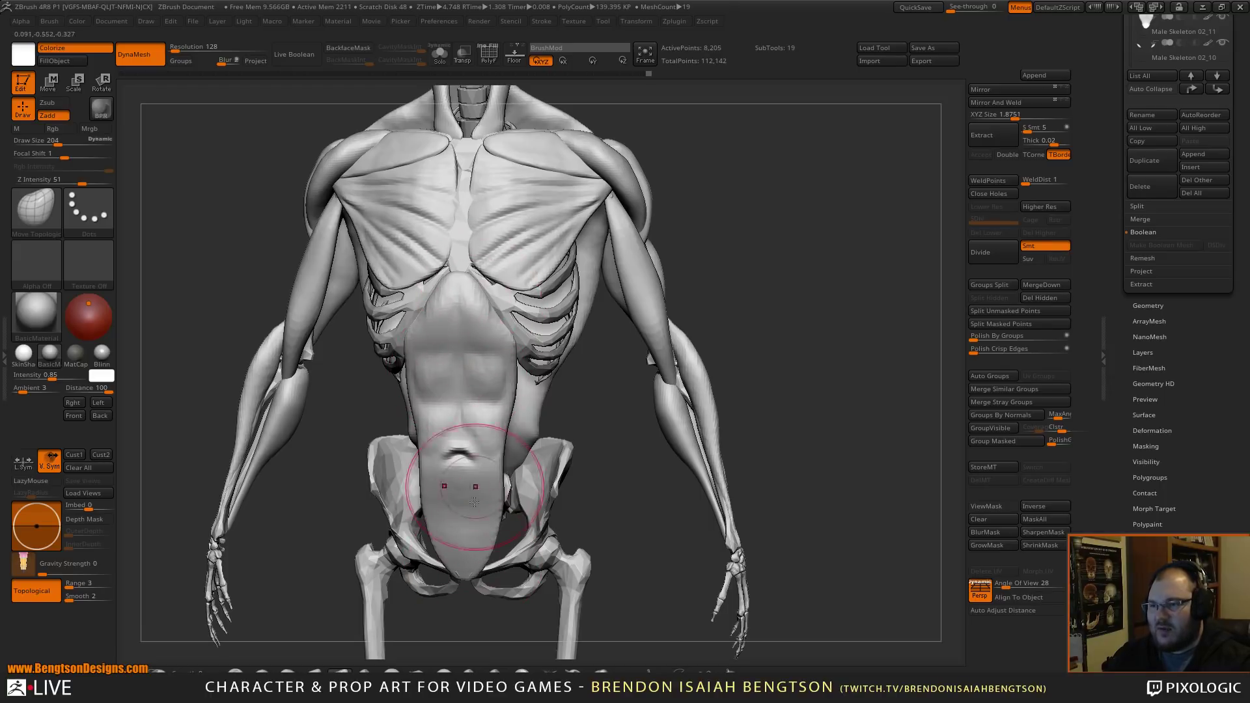
mouse_move(561, 427)
right_mouse_down()
mouse_move(641, 413)
mouse_move(577, 406)
right_mouse_up()
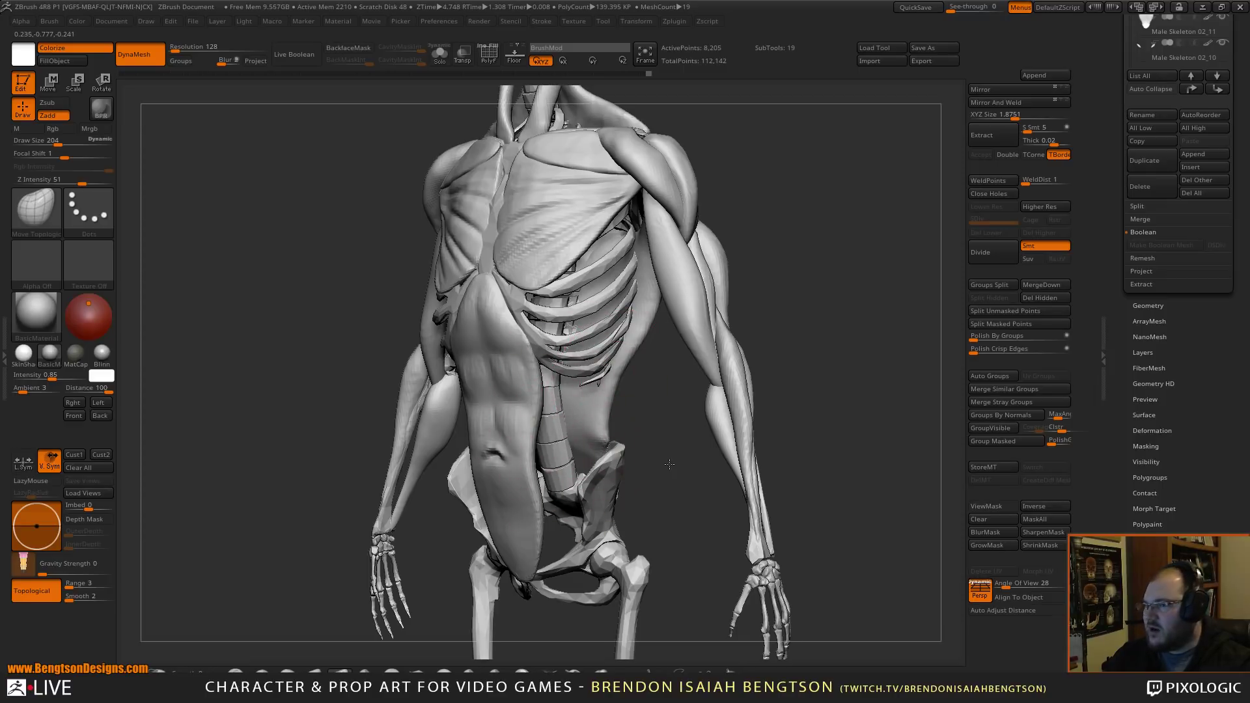
mouse_move(670, 464)
right_mouse_down("ctrl")
mouse_move(755, 464)
mouse_move(731, 434)
mouse_move(684, 417)
mouse_move(752, 391)
mouse_move(741, 409)
mouse_move(631, 436)
mouse_move(703, 431)
mouse_move(669, 421)
mouse_move(684, 422)
mouse_move(653, 464)
mouse_move(680, 463)
mouse_move(626, 426)
right_mouse_up("ctrl")
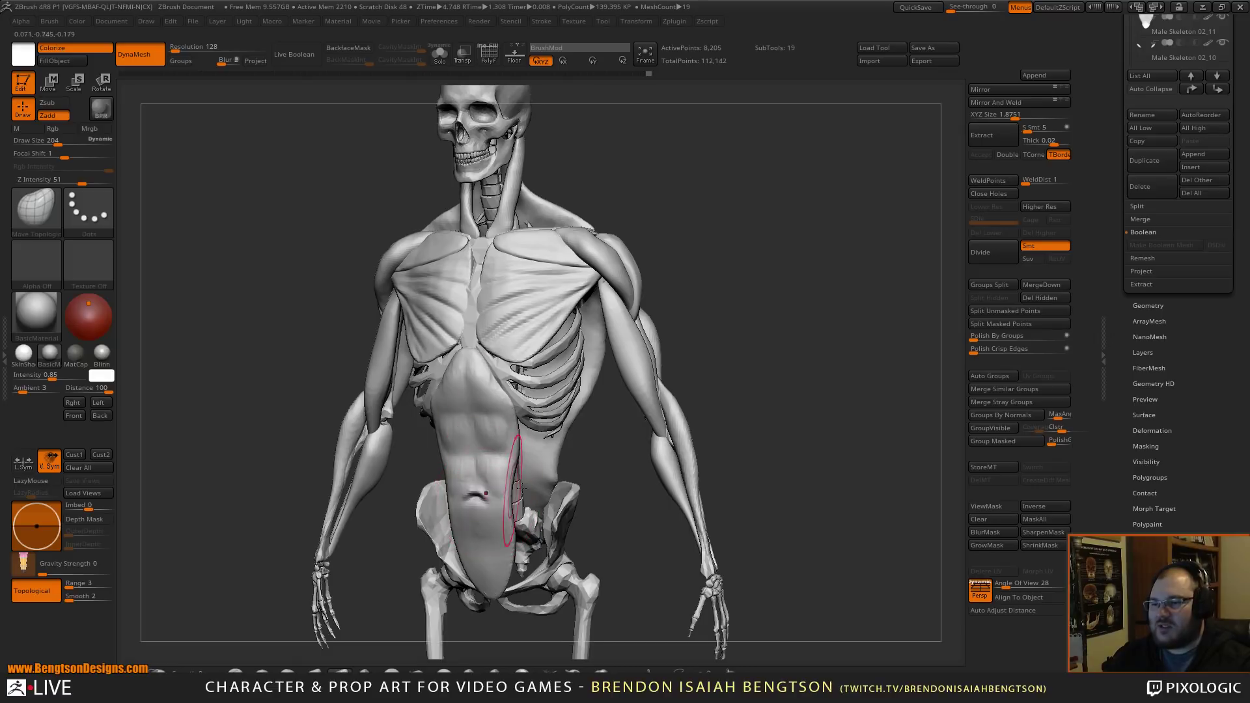
right_click_drag(553, 457, 657, 462)
right_click_drag(419, 307, 277, 254)
right_click_drag(647, 390, 694, 395)
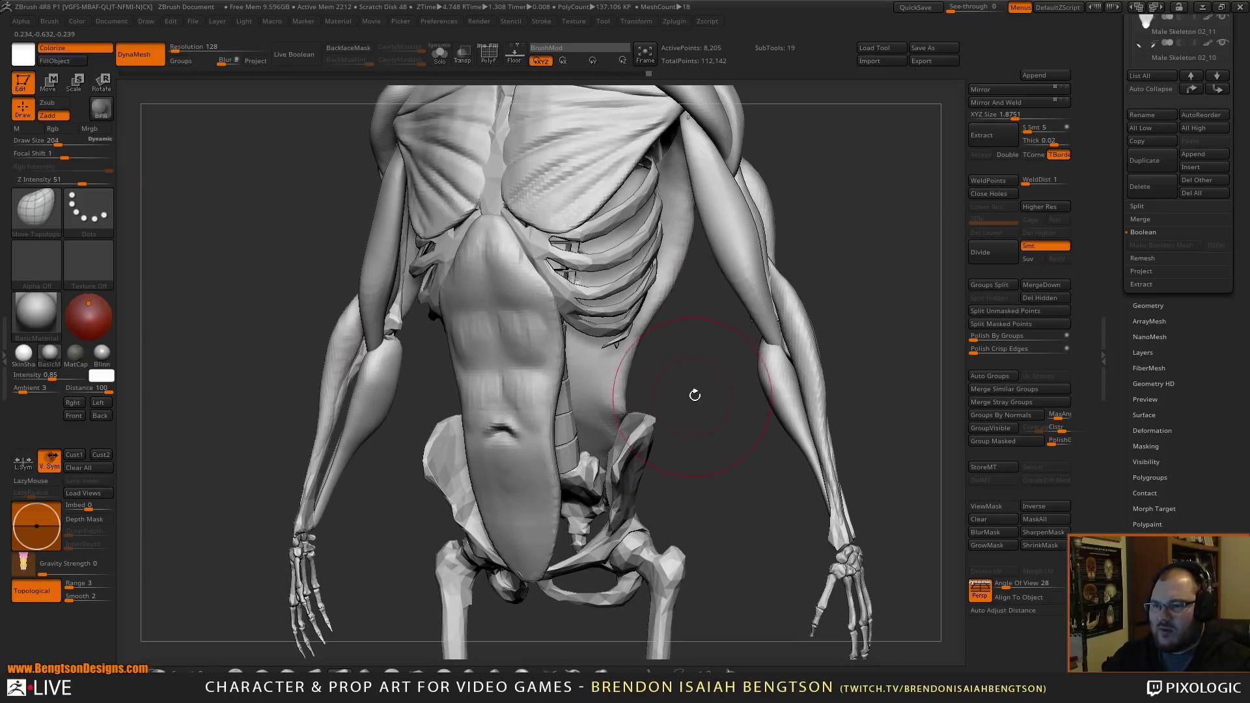
- Insert mirrored Sphere 32 primitives at both sides of the waist as their own subtool and enable DynaMesh at resolution 128
left_click(618, 281, "alt")
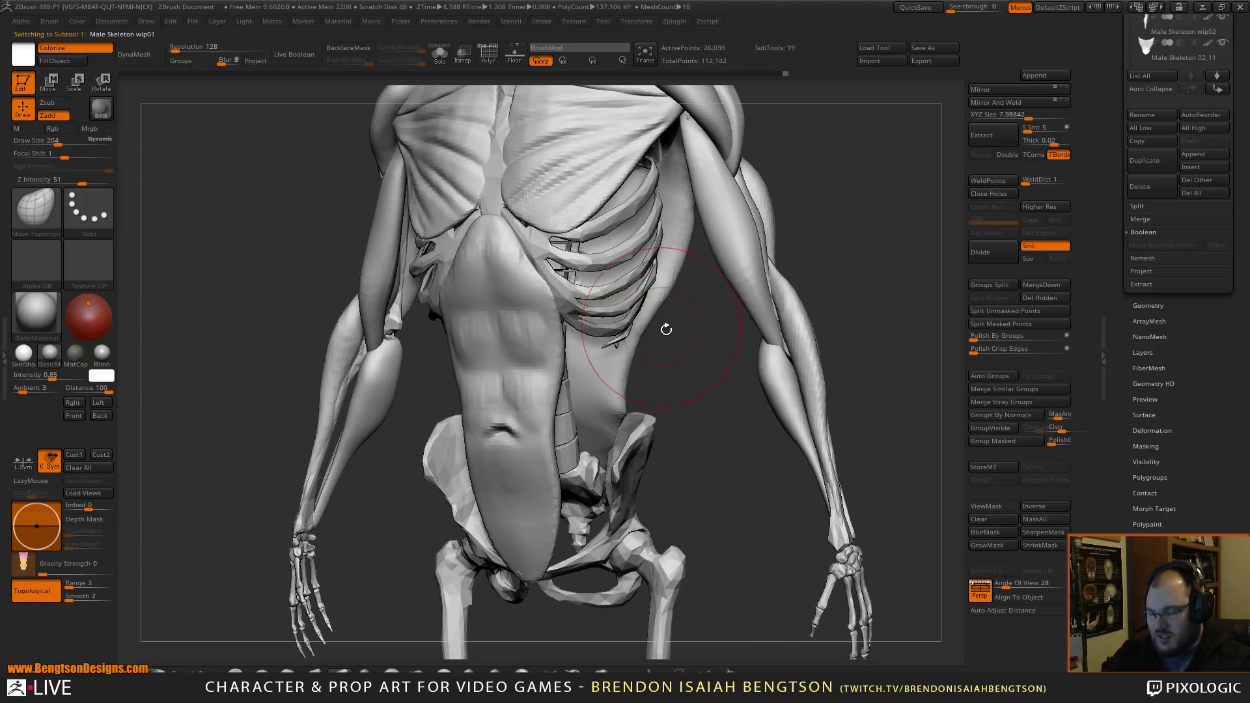
key("b")
left_click(343, 537)
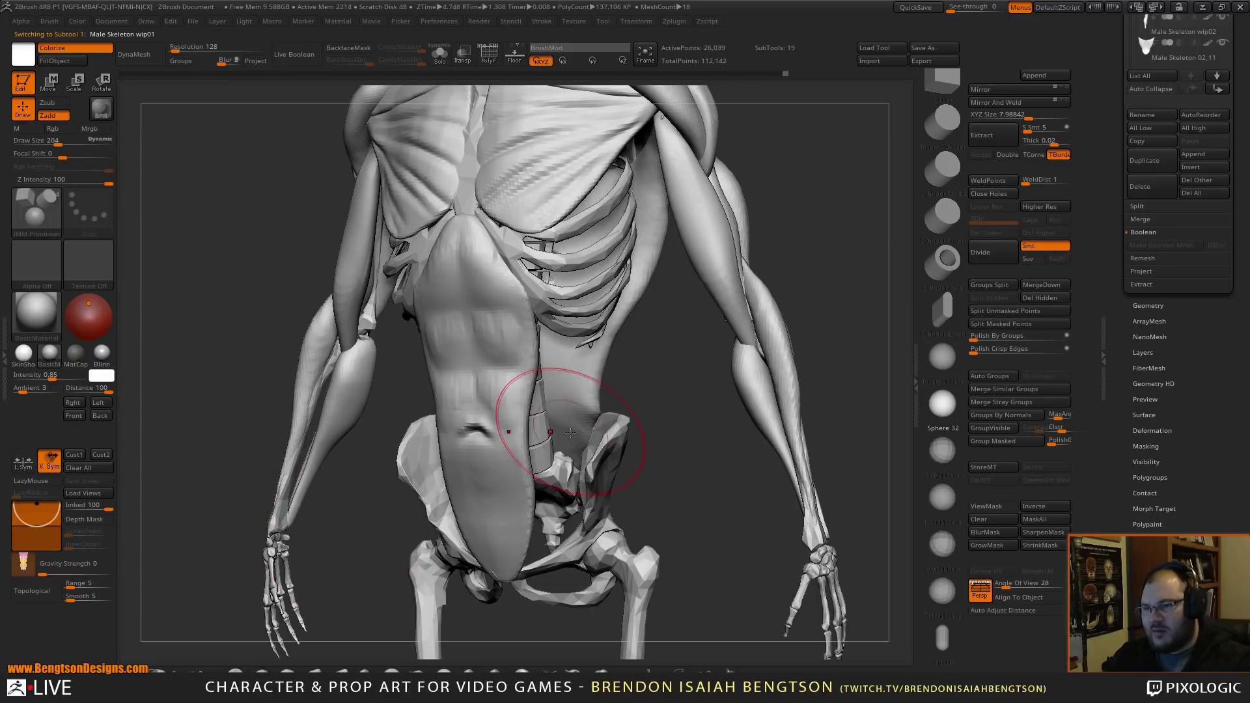
left_click_drag(587, 351, 593, 367)
left_click(599, 359, "alt")
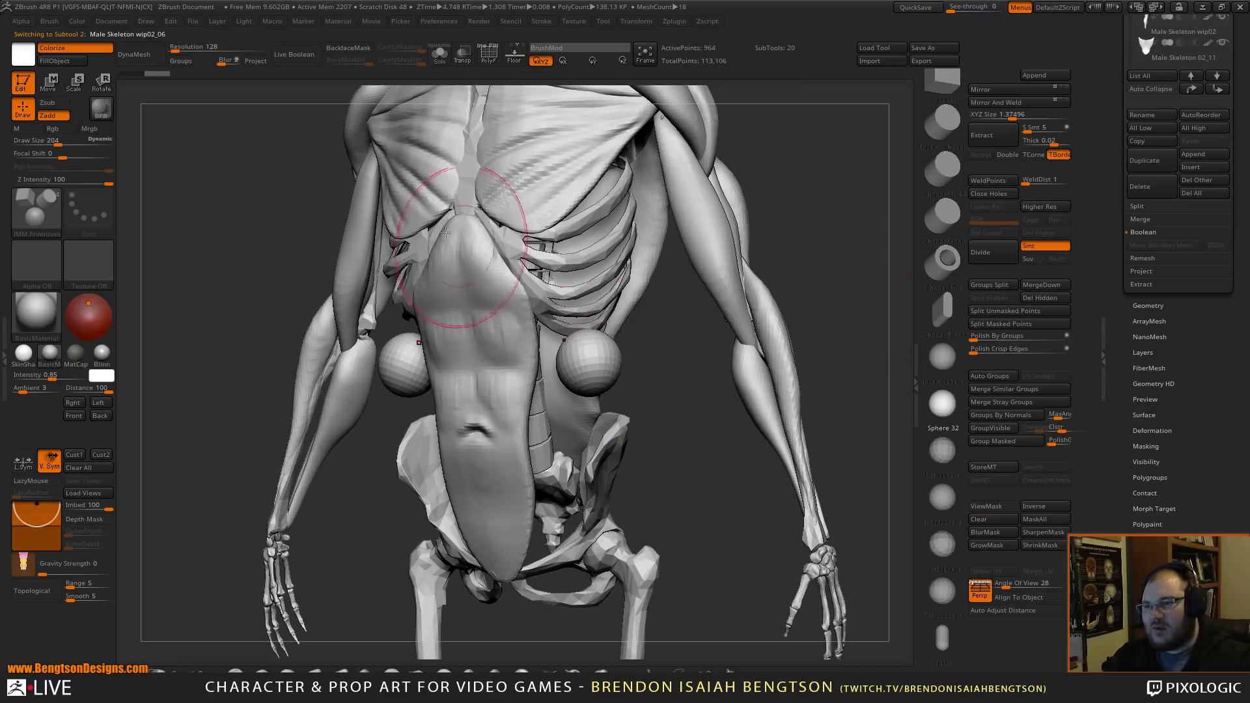
left_click(144, 54)
- Stretch the two waist spheres into long ovals between the lower ribs and the pelvis with Move Topological at draw size 230
key("b")
key("m")
key("t")
key("space")
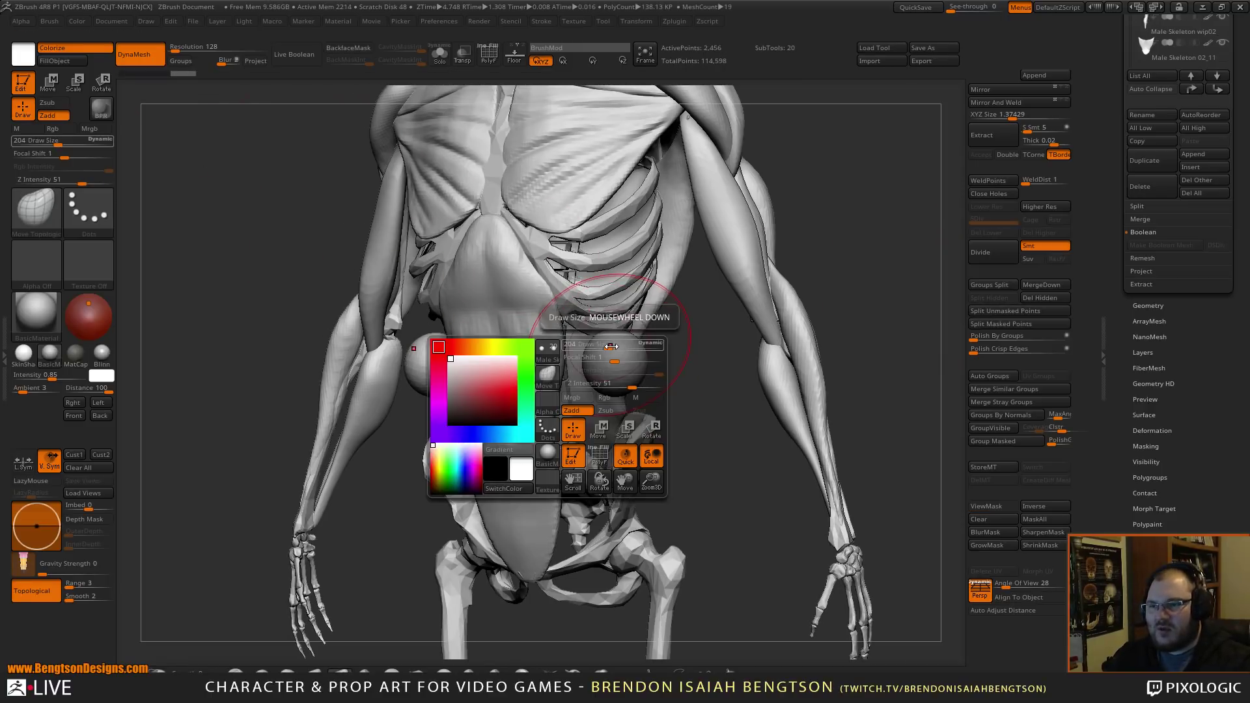
mouse_move(615, 358)
left_mouse_down()
mouse_move(623, 399)
mouse_move(601, 539)
left_mouse_up()
left_click_drag(706, 406, 634, 430)
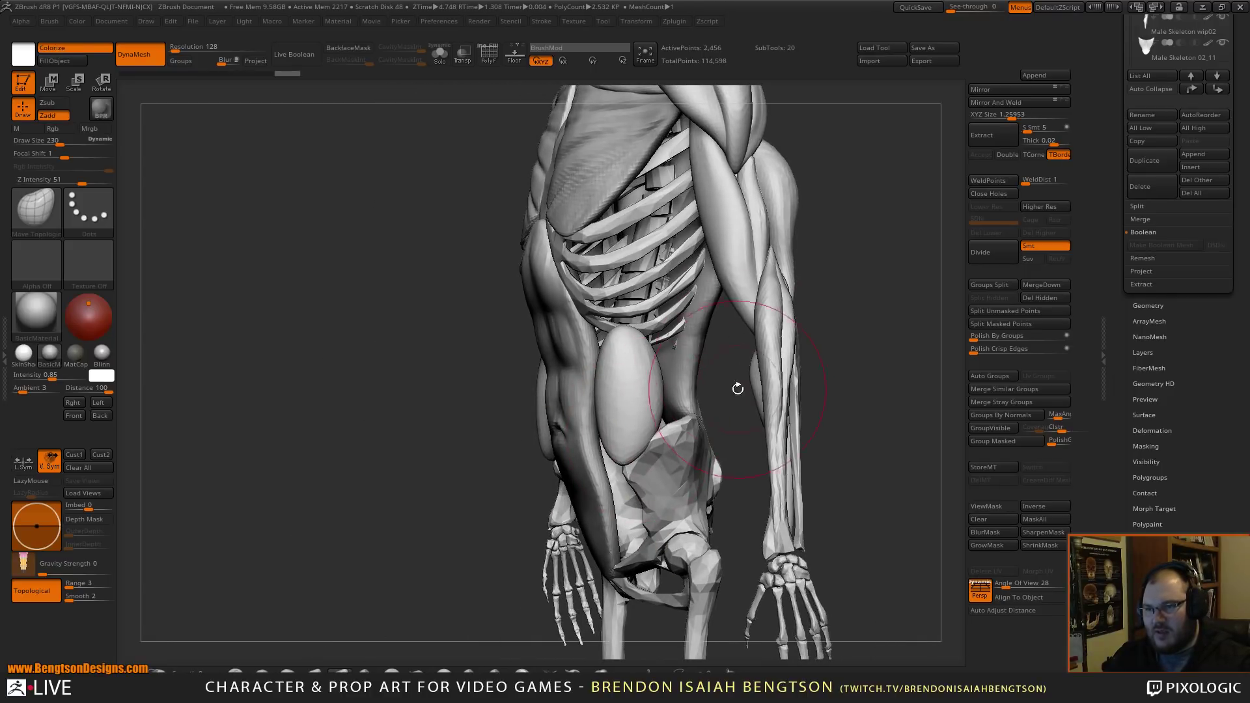
mouse_move(775, 385)
left_mouse_down()
mouse_move(658, 423)
mouse_move(615, 485)
mouse_move(625, 515)
mouse_move(643, 446)
left_mouse_up()
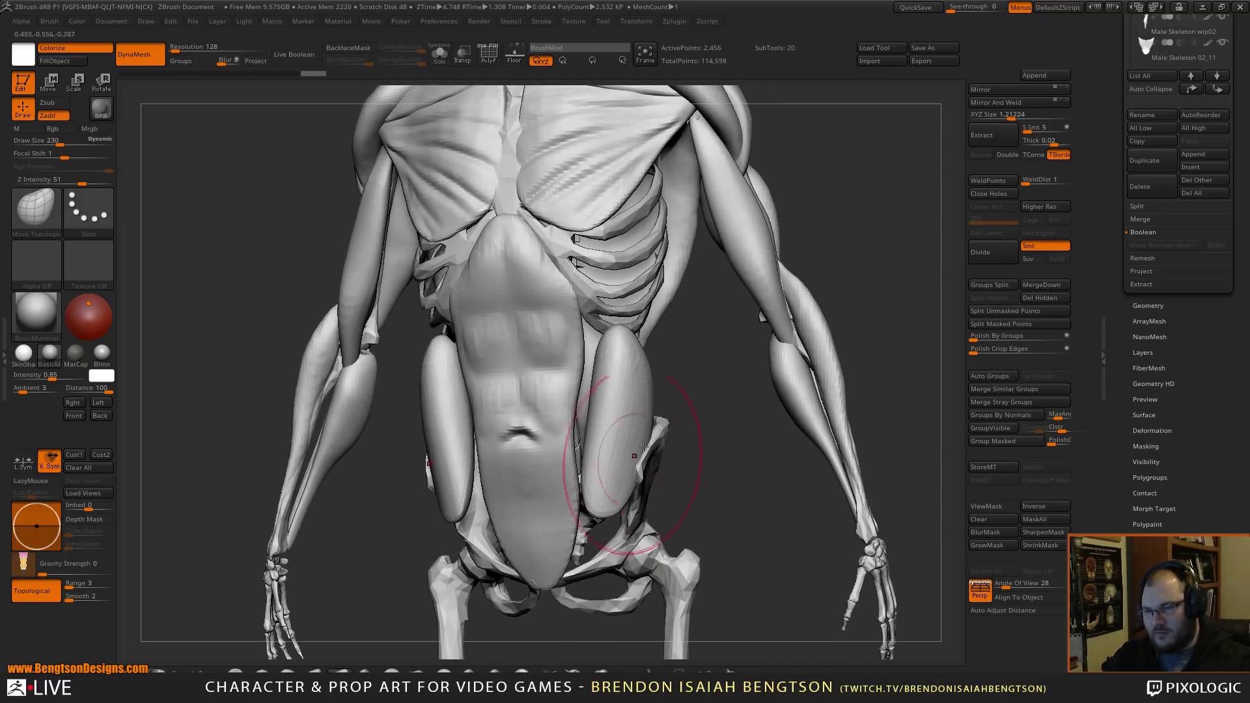
left_click_drag(597, 402, 578, 399)
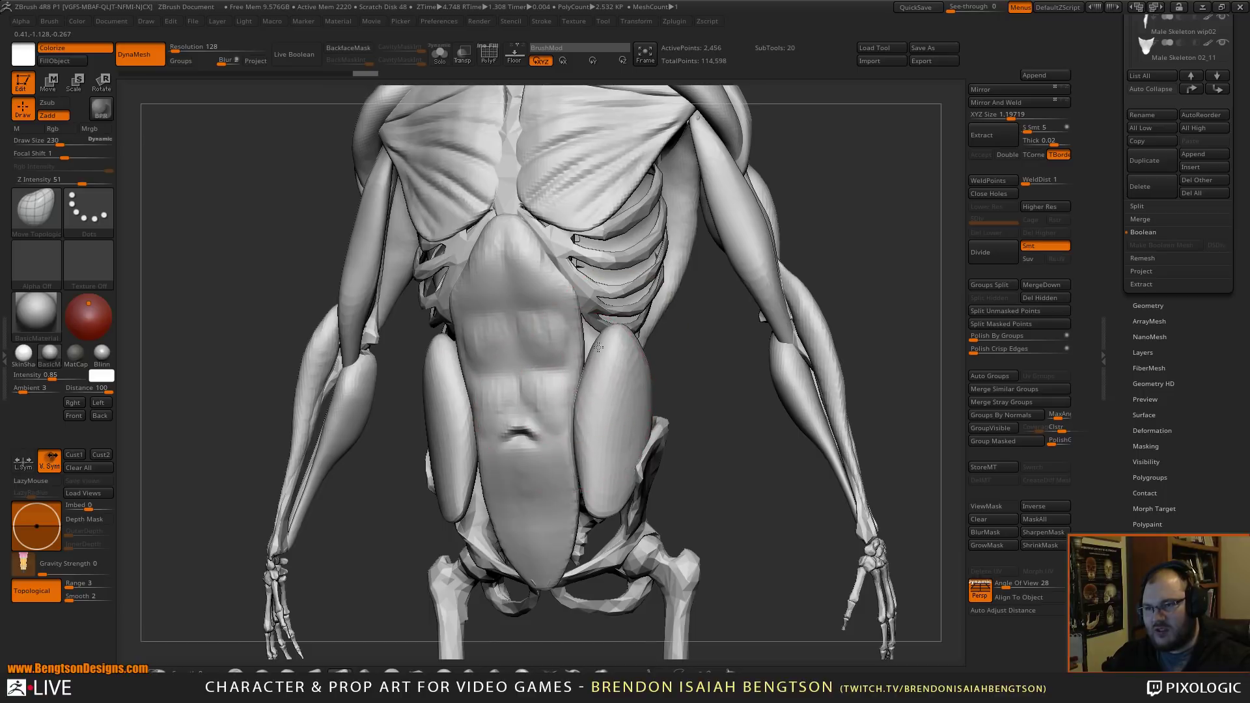
mouse_move(599, 347)
left_mouse_down()
mouse_move(580, 331)
mouse_move(601, 333)
left_mouse_up()
- Fit the waist muscle forms under the lower ribs and beside the abdominal muscle with Move Topological at draw size 151
key("space")
mouse_move(718, 352)
left_mouse_down()
mouse_move(682, 354)
mouse_move(620, 319)
mouse_move(615, 335)
left_mouse_up()
key("space")
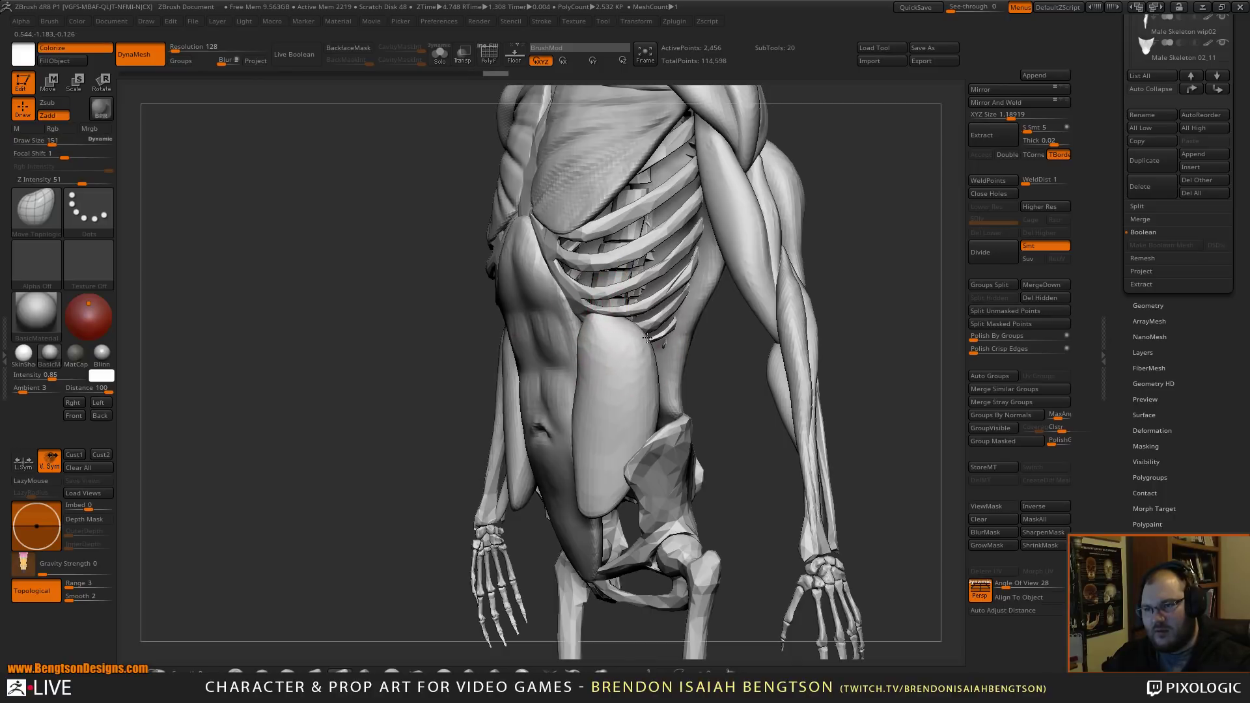
left_click_drag(740, 393, 625, 430)
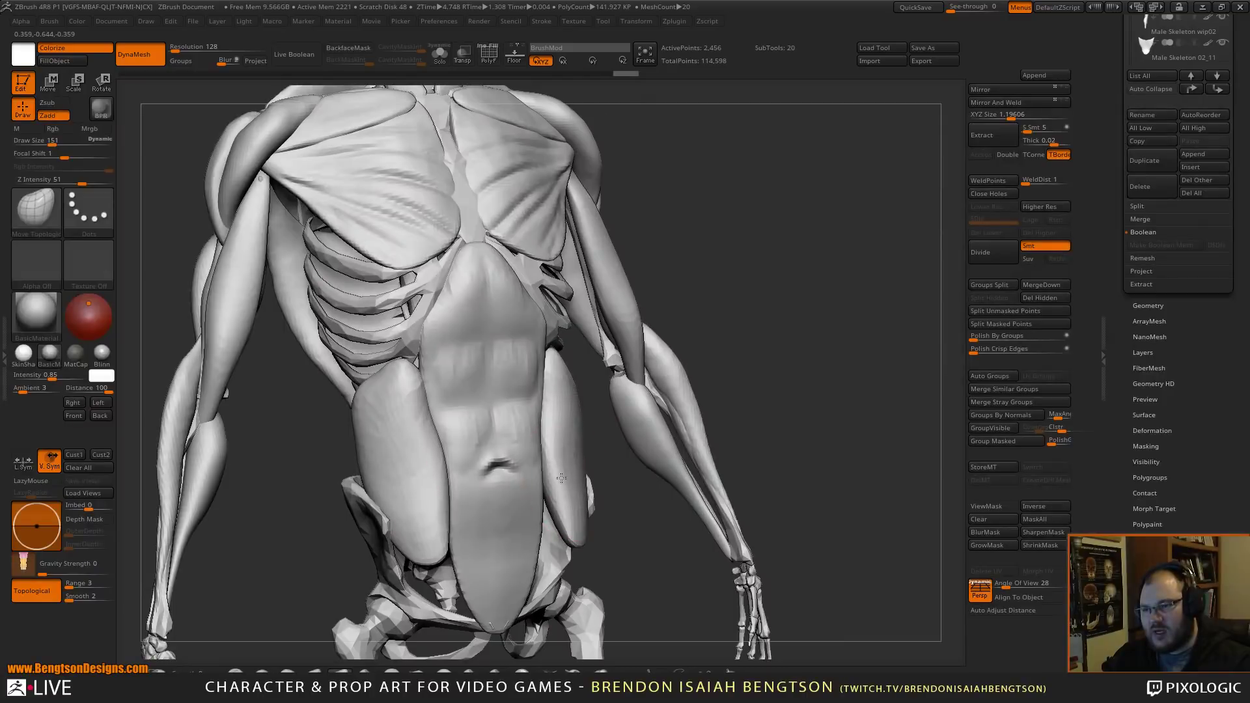
mouse_move(561, 478)
left_mouse_down()
mouse_move(545, 568)
mouse_move(550, 551)
left_mouse_up()
mouse_move(651, 560)
left_mouse_down()
mouse_move(576, 554)
mouse_move(600, 478)
left_mouse_up()
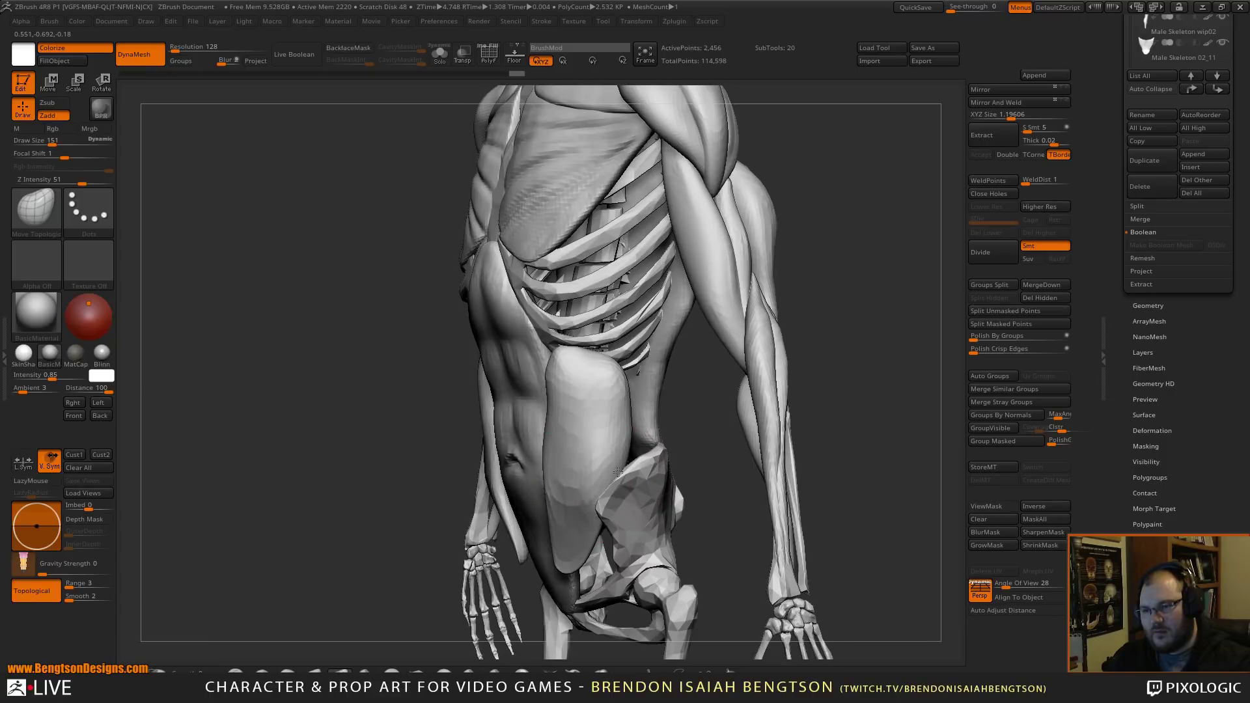
left_click_drag(702, 379, 566, 495)
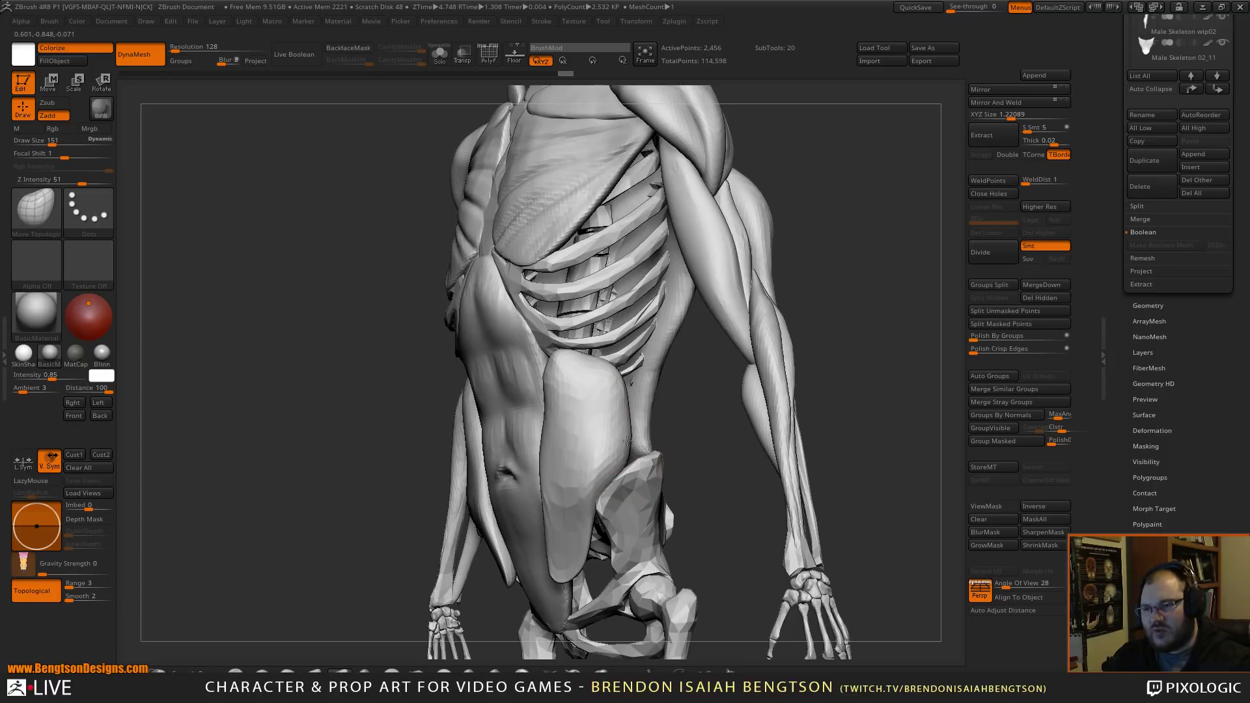
- Pull the lower ends of the waist muscle forms down toward the pubic bone and fit their outer edges to the iliac crest
mouse_move(676, 407)
left_mouse_down()
mouse_move(679, 282)
mouse_move(815, 386)
mouse_move(807, 349)
mouse_move(807, 469)
mouse_move(683, 516)
left_mouse_up()
left_click_drag(681, 435, 642, 476)
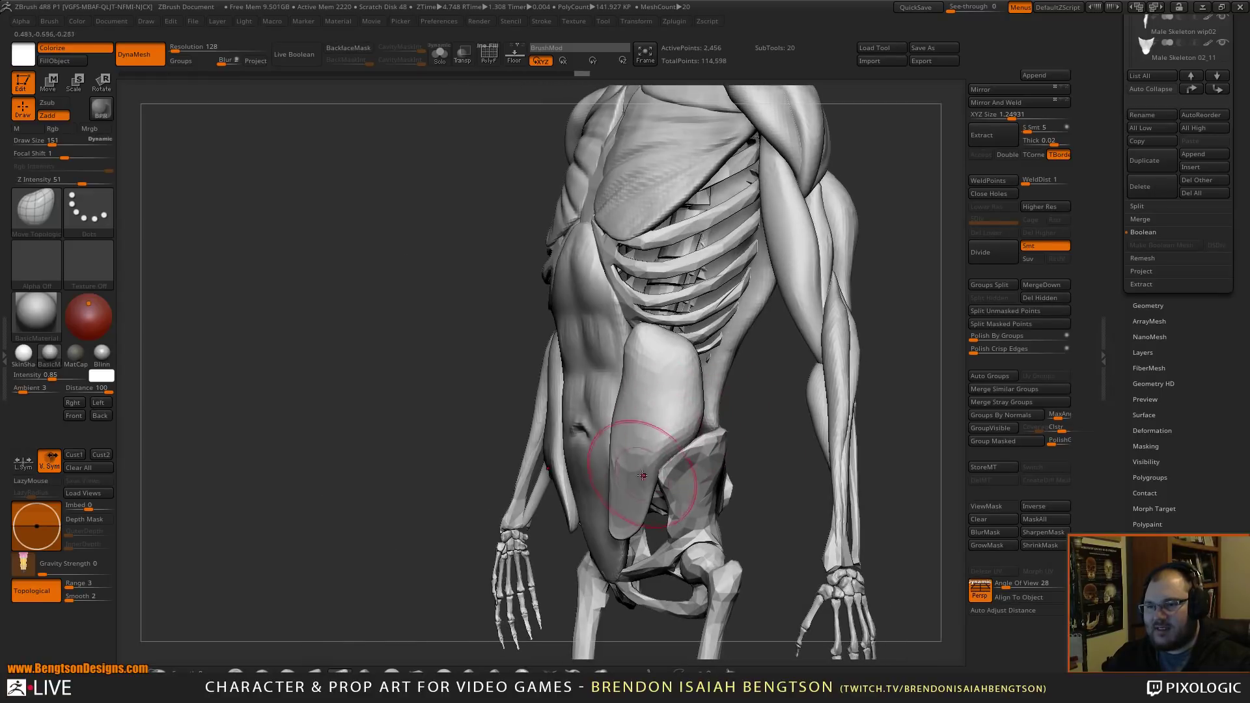
mouse_move(690, 442)
left_mouse_down()
mouse_move(656, 433)
mouse_move(675, 447)
mouse_move(720, 390)
mouse_move(732, 423)
mouse_move(664, 464)
mouse_move(619, 443)
mouse_move(547, 377)
mouse_move(520, 500)
left_mouse_up()
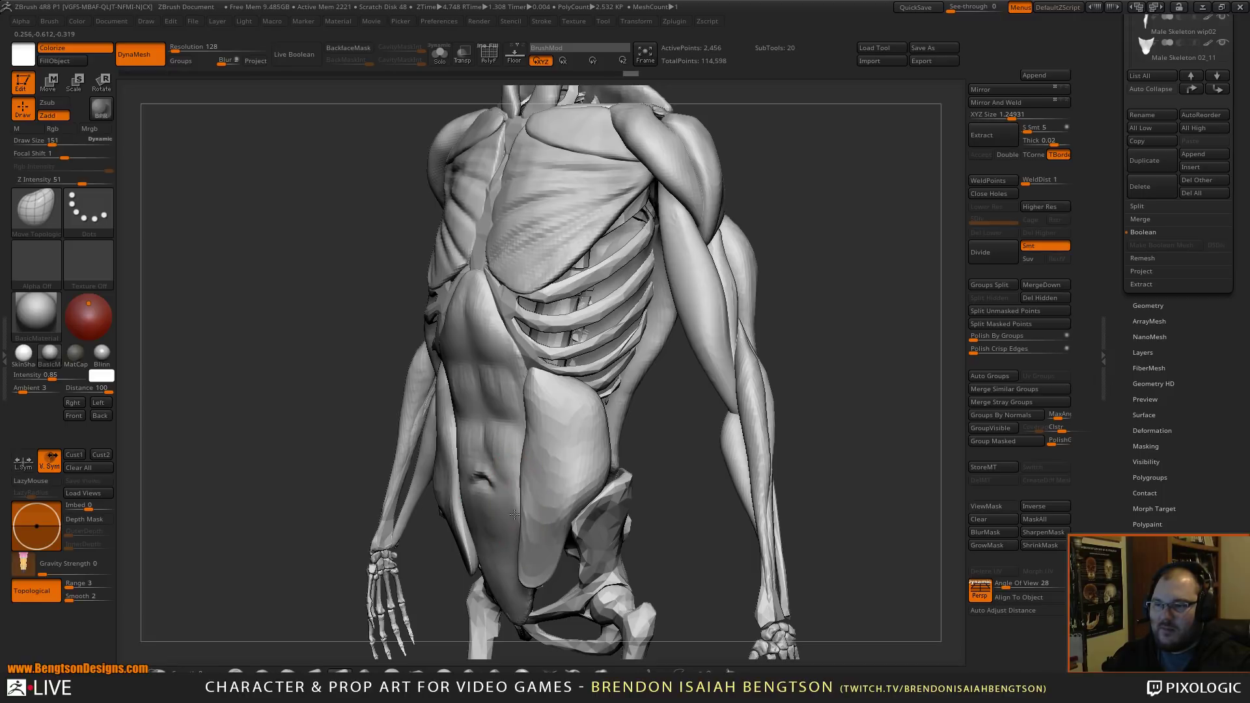
mouse_move(640, 450)
left_mouse_down()
mouse_move(674, 424)
mouse_move(671, 386)
left_mouse_up()
left_click_drag(545, 585, 534, 592)
mouse_move(587, 493)
left_mouse_down()
mouse_move(525, 530)
mouse_move(516, 597)
mouse_move(532, 638)
left_mouse_up()
left_click_drag(573, 598, 560, 595)
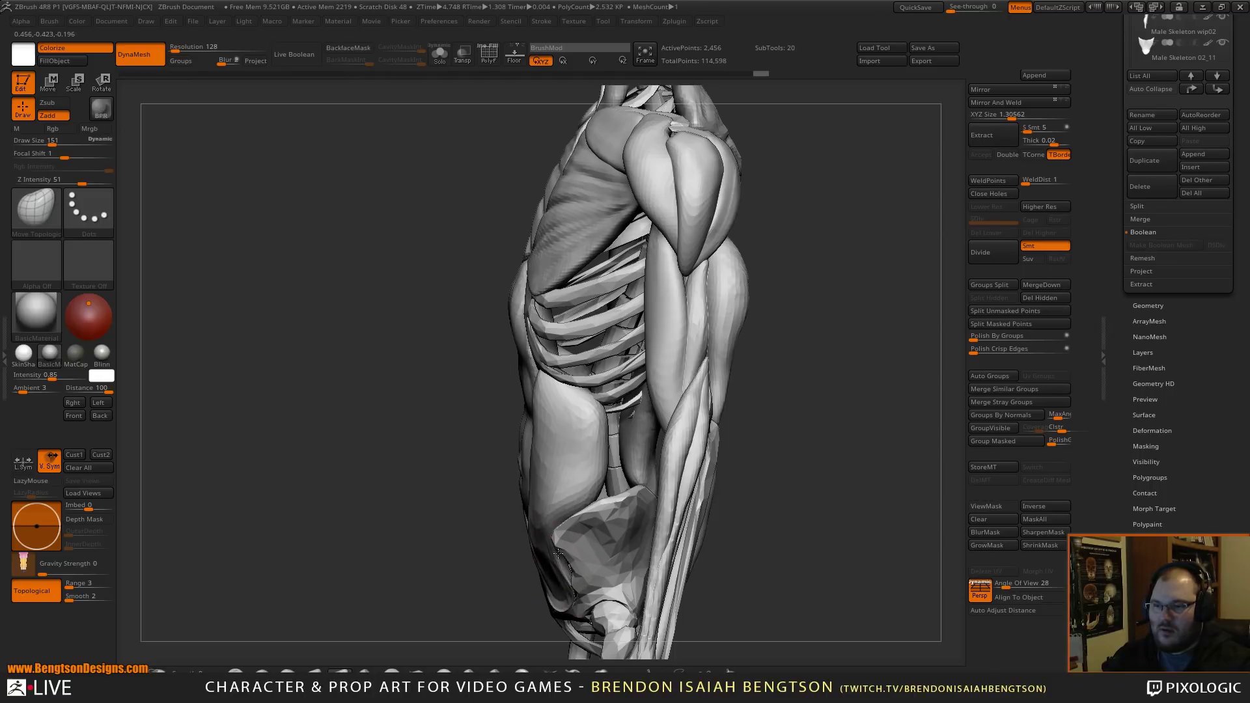
left_click_drag(791, 485, 822, 410)
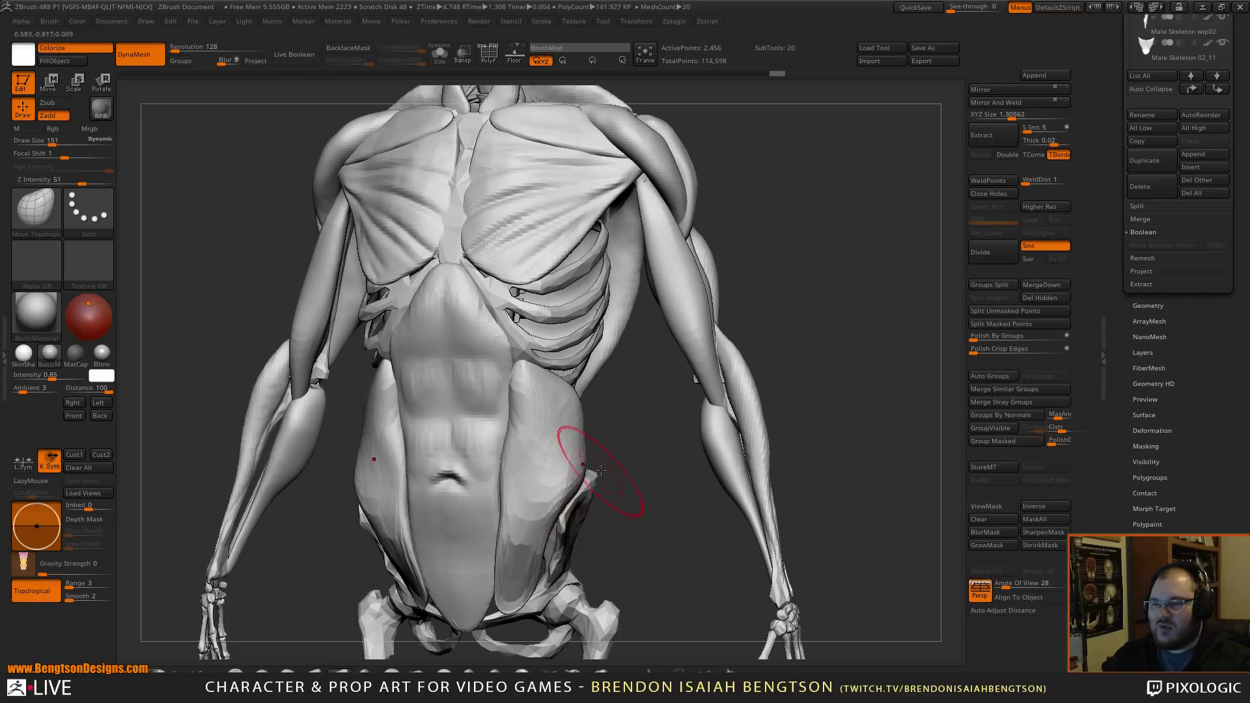
- Inspect how the waist muscle forms sit on the pelvis and ribs from the side, back and front
mouse_move(658, 506)
left_mouse_down("shift")
mouse_move(653, 529)
mouse_move(651, 494)
left_mouse_up("shift")
left_click_drag(683, 515, 599, 529)
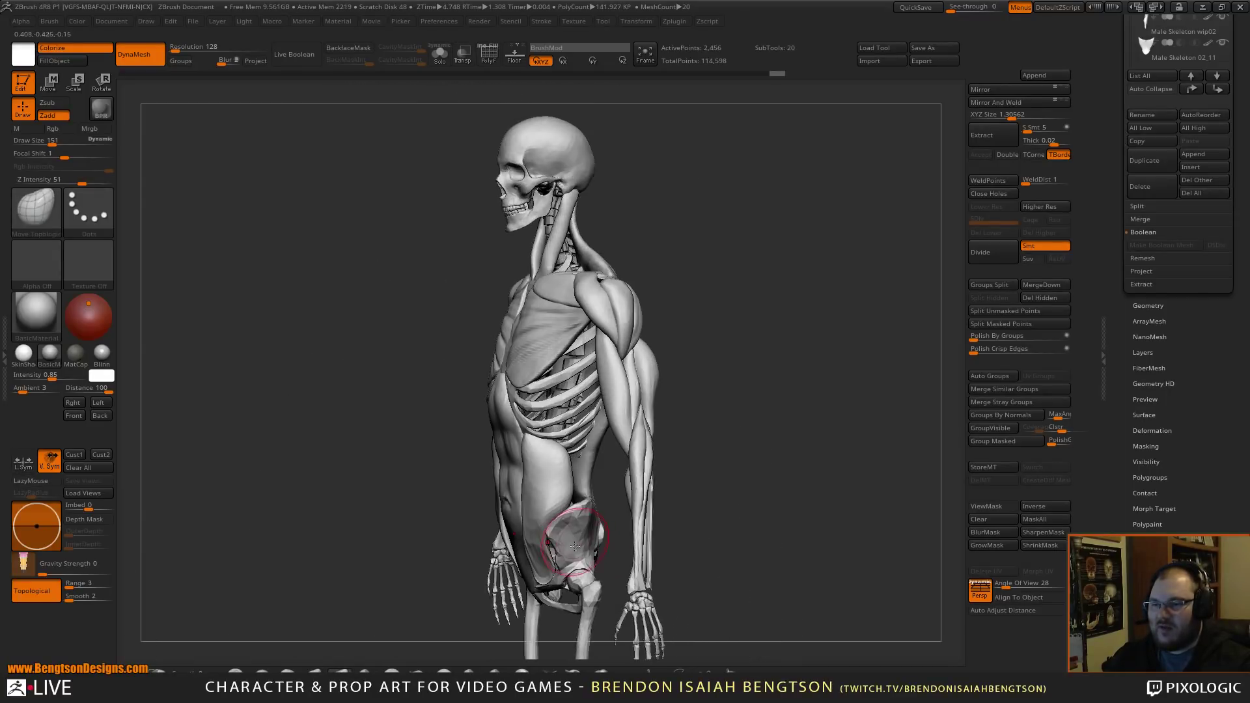
mouse_move(801, 365)
left_mouse_down()
mouse_move(788, 324)
mouse_move(706, 475)
mouse_move(718, 447)
mouse_move(614, 370)
left_mouse_up()
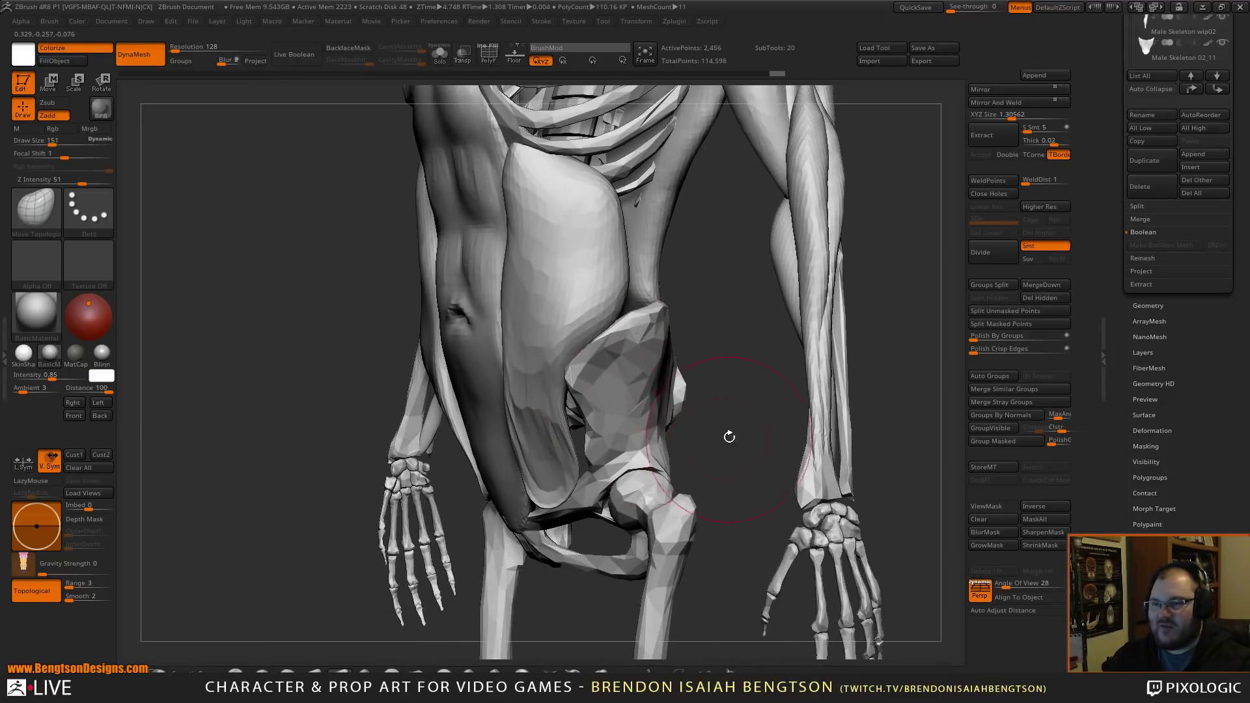
left_click_drag(729, 436, 524, 353)
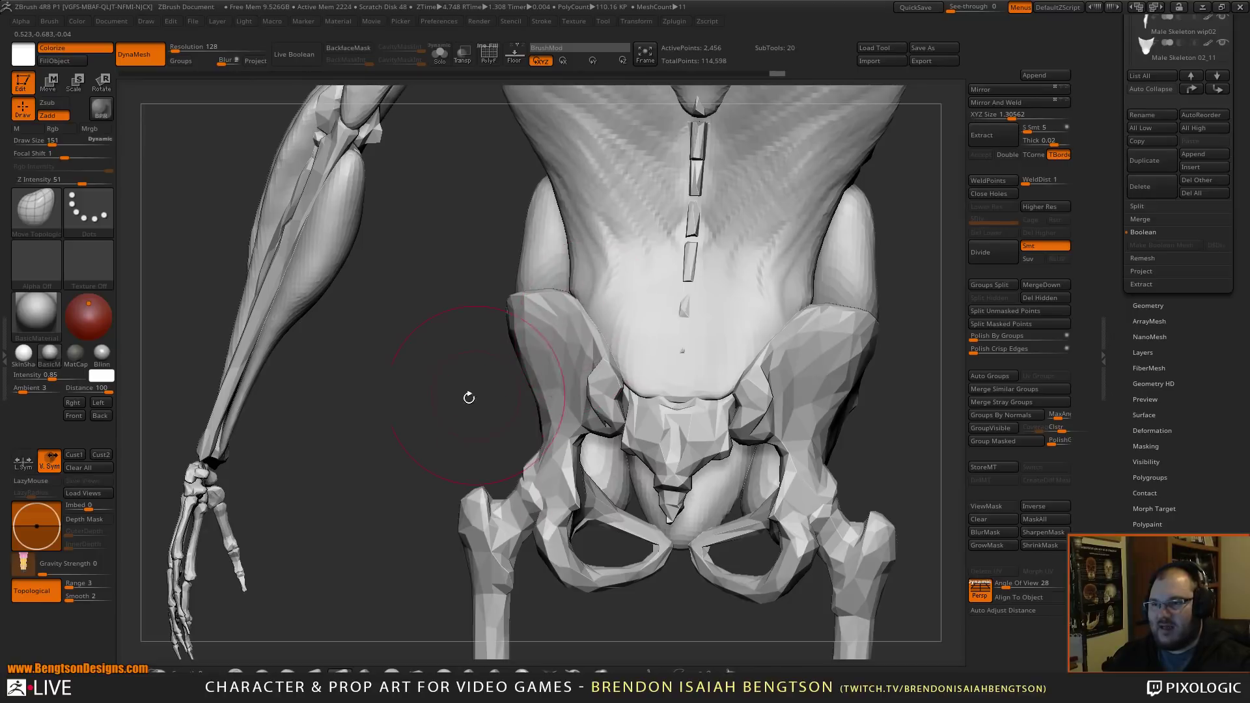
left_click_drag(469, 397, 679, 419)
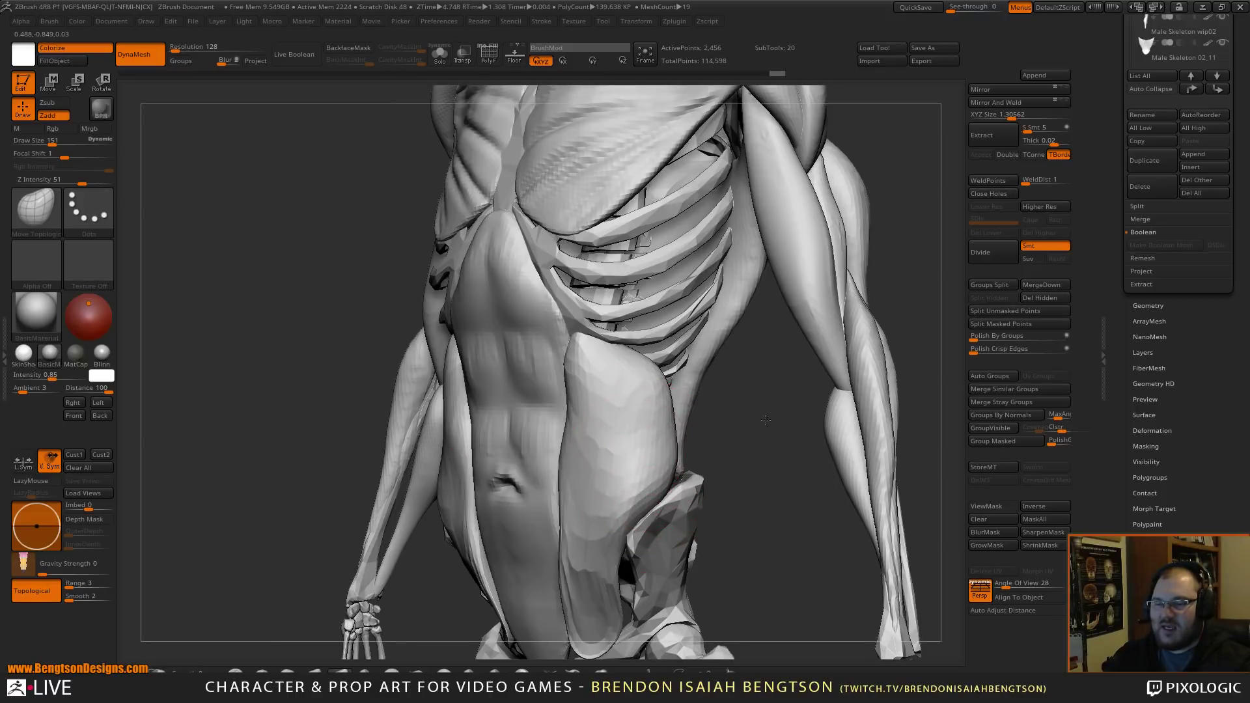
left_click_drag(766, 420, 624, 421)
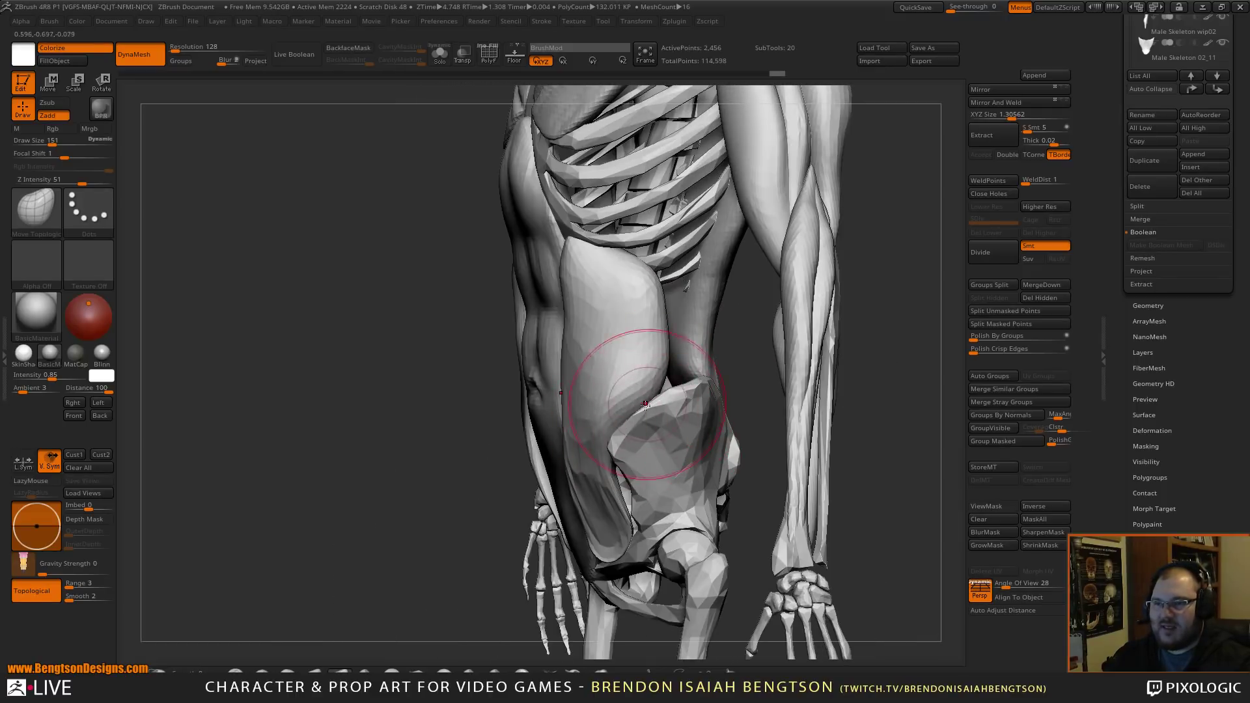
- Fit the inner edges of the waist muscle forms against the abdominal muscle and remesh them with DynaMesh at resolution 128
left_click_drag(746, 339, 679, 566)
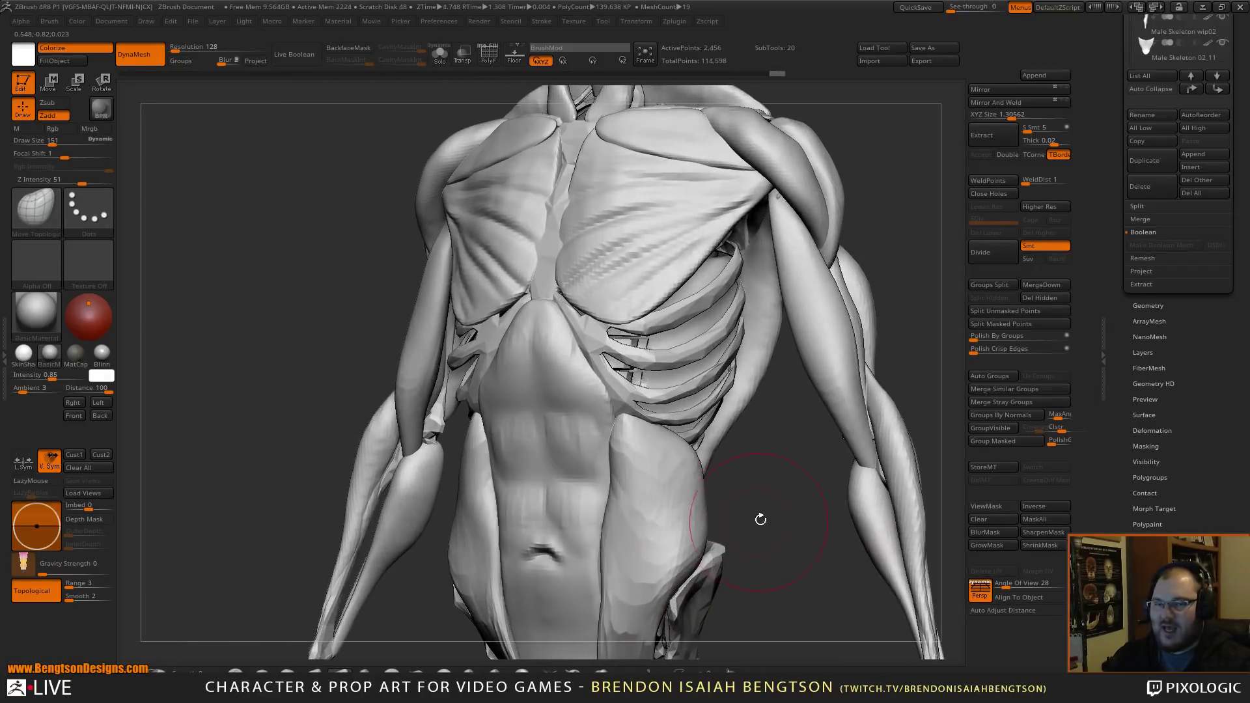
left_click_drag(761, 519, 706, 342)
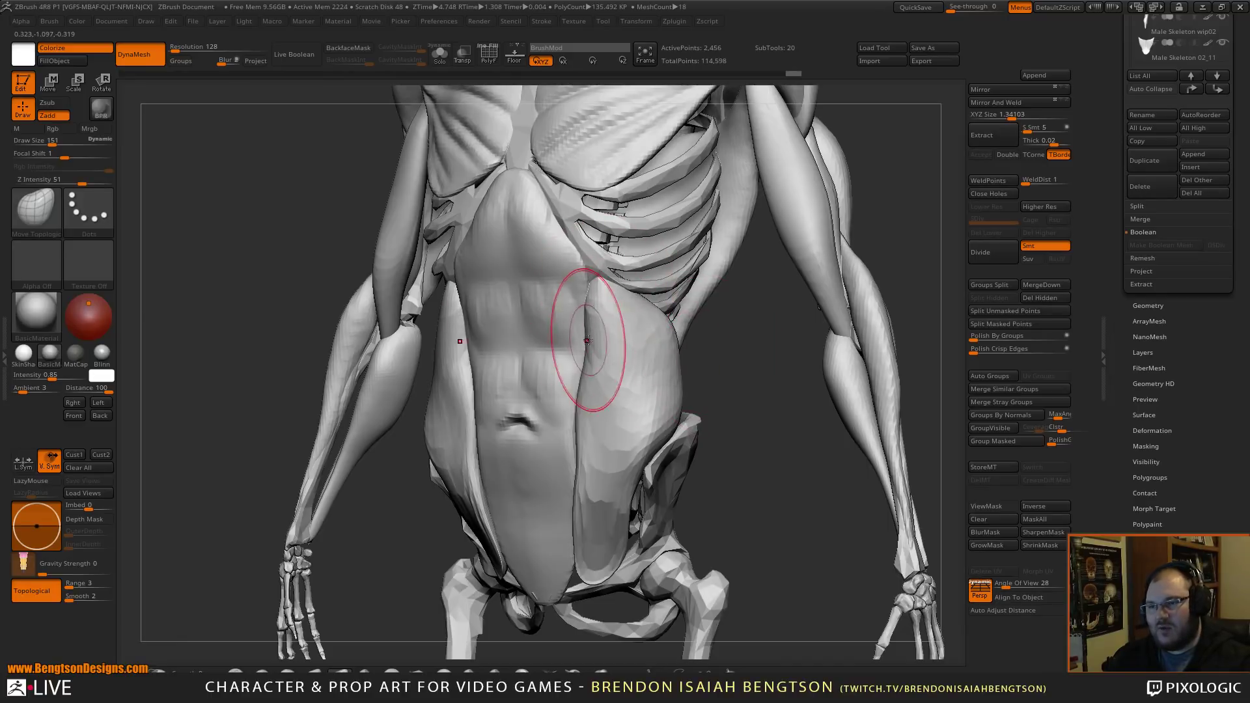
left_click_drag(587, 340, 576, 396)
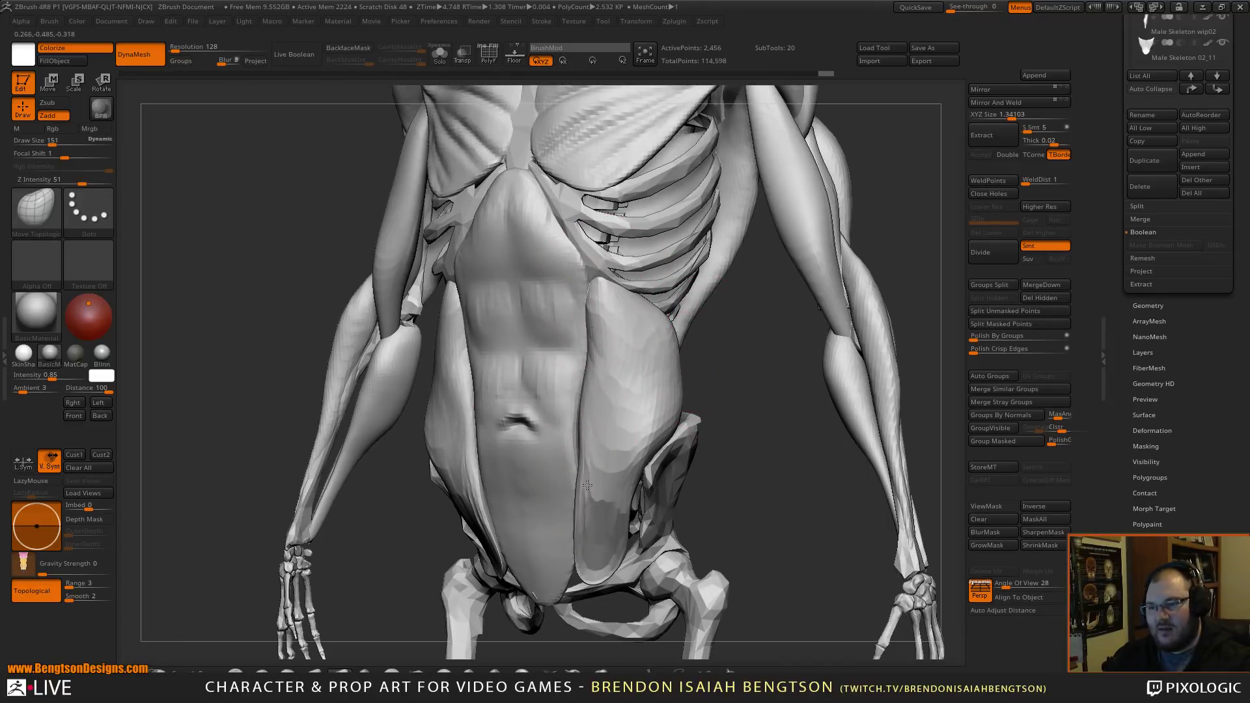
key("ctrl+z")
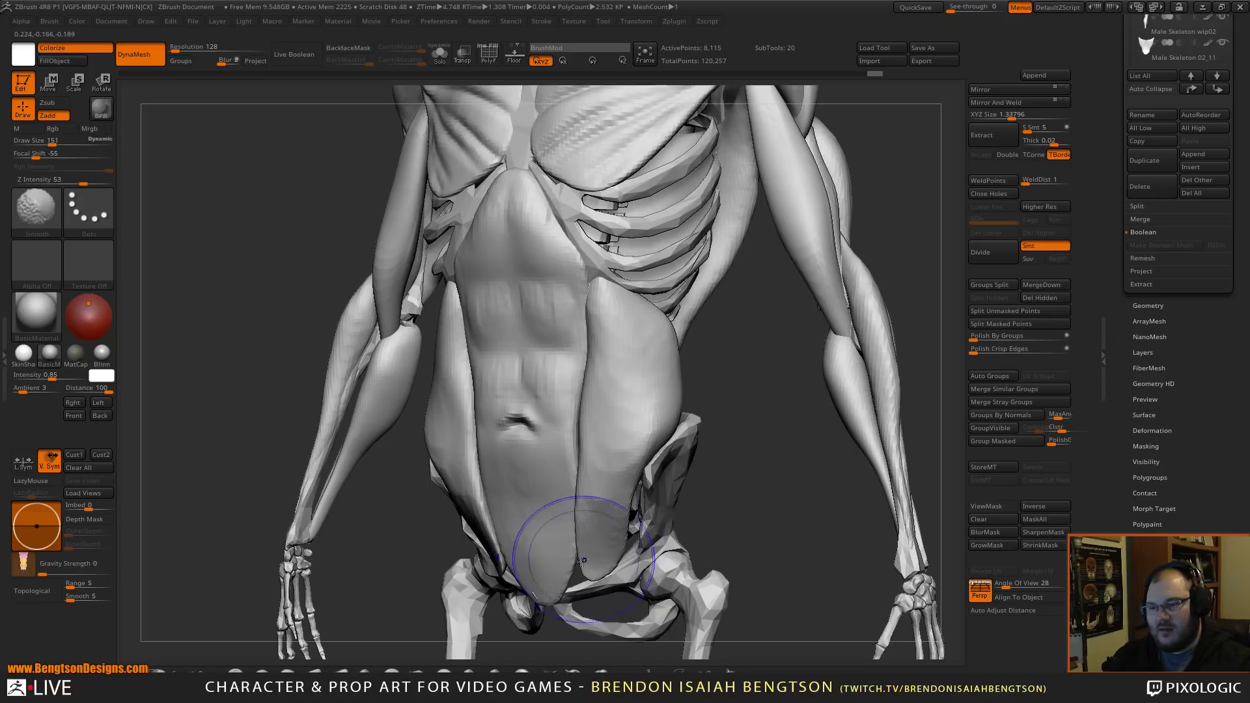
- Pull the lower inner ends of the waist muscle forms in against the abdominal muscle near the pubic bone with Move Topological
key("b")
key("m")
key("t")
left_click_drag(787, 498, 625, 567)
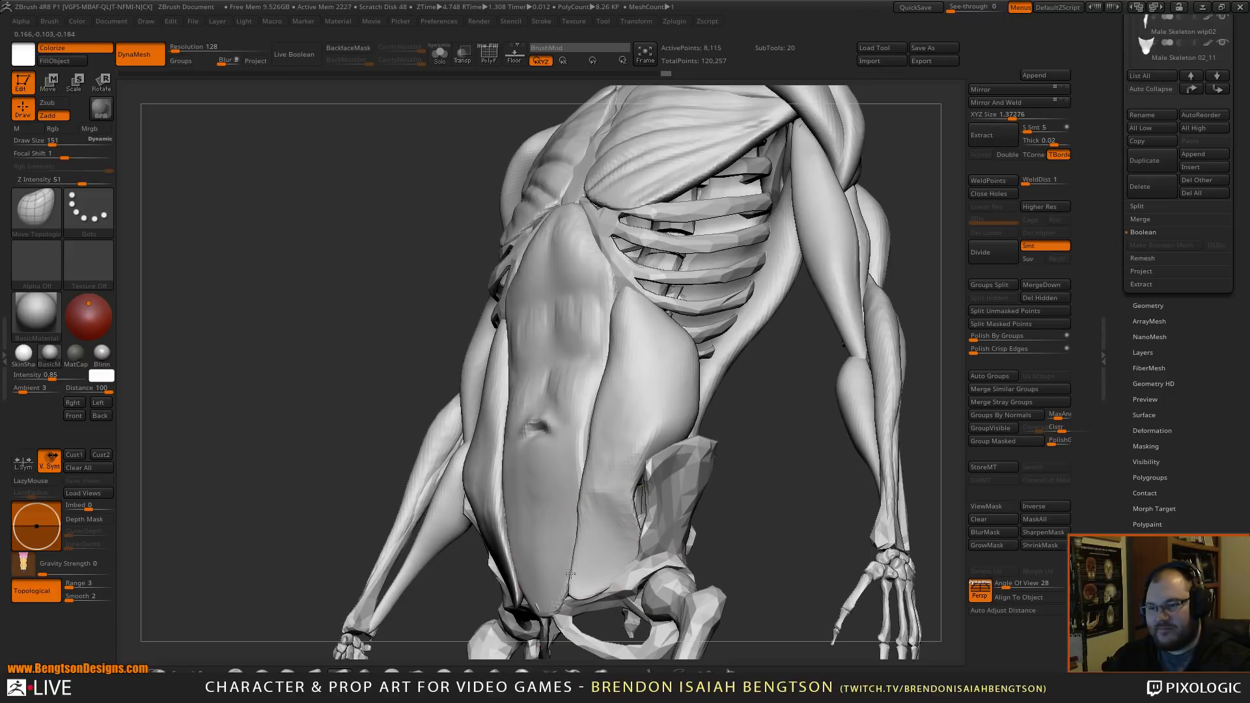
mouse_move(570, 573)
left_mouse_down()
mouse_move(611, 562)
mouse_move(564, 593)
left_mouse_up()
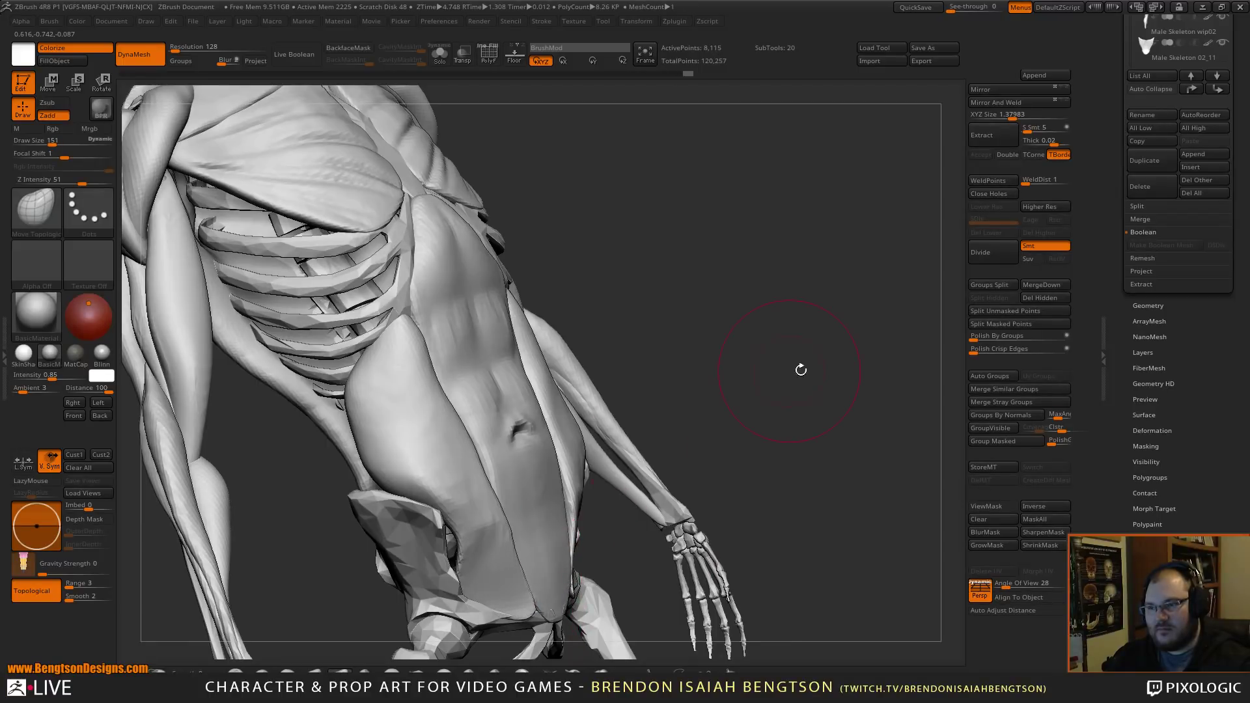
left_click_drag(801, 370, 599, 502)
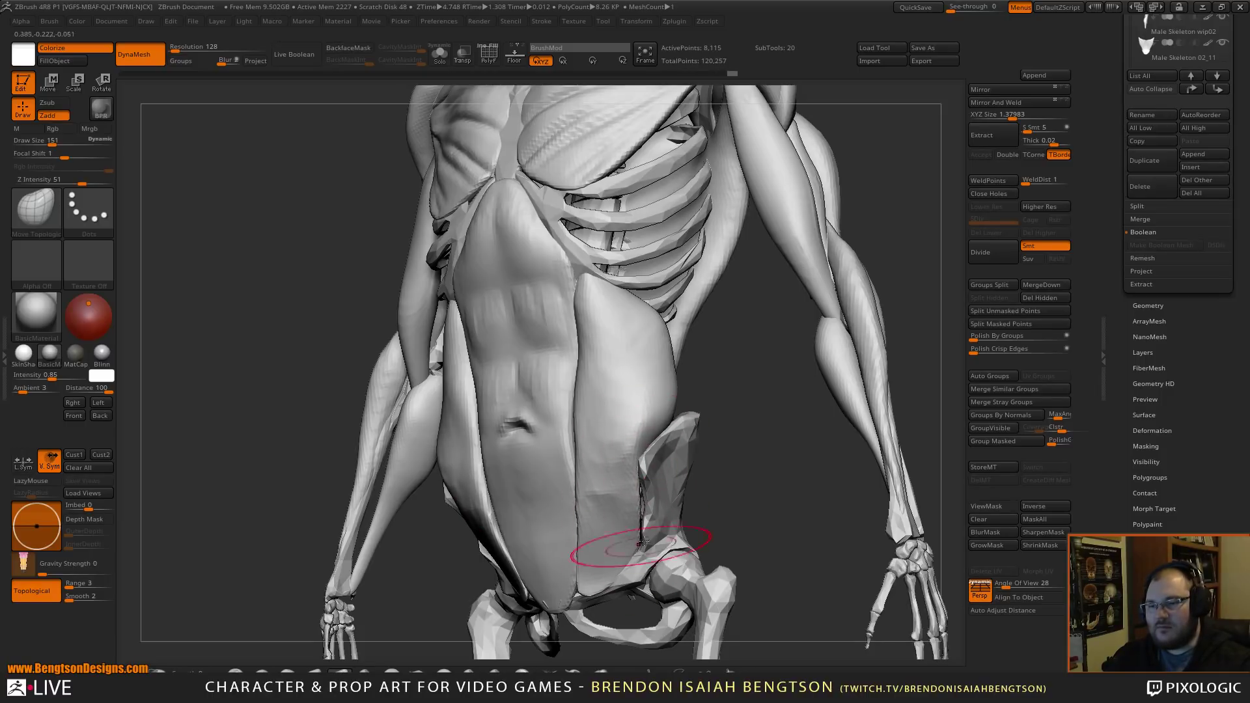
- Close the gap between the inner edges of the waist muscle forms and the abdominal muscle beside and below the navel
left_click_drag(735, 462, 853, 426)
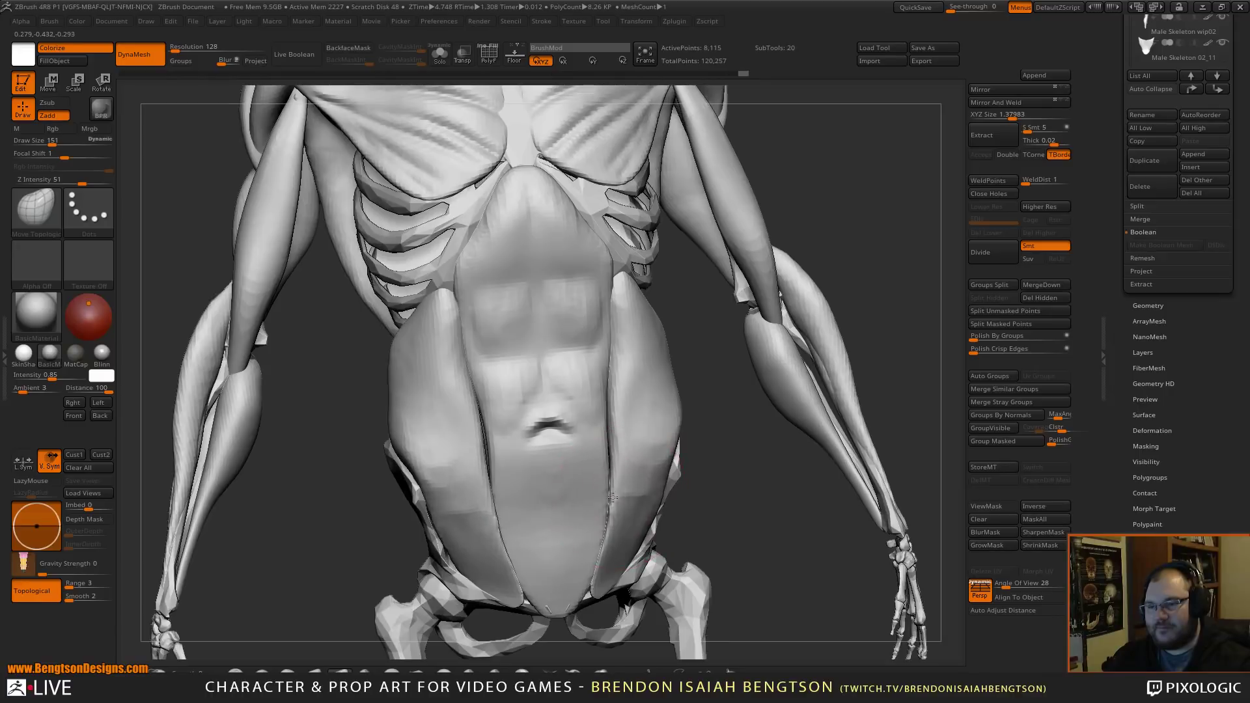
left_click_drag(613, 497, 609, 503)
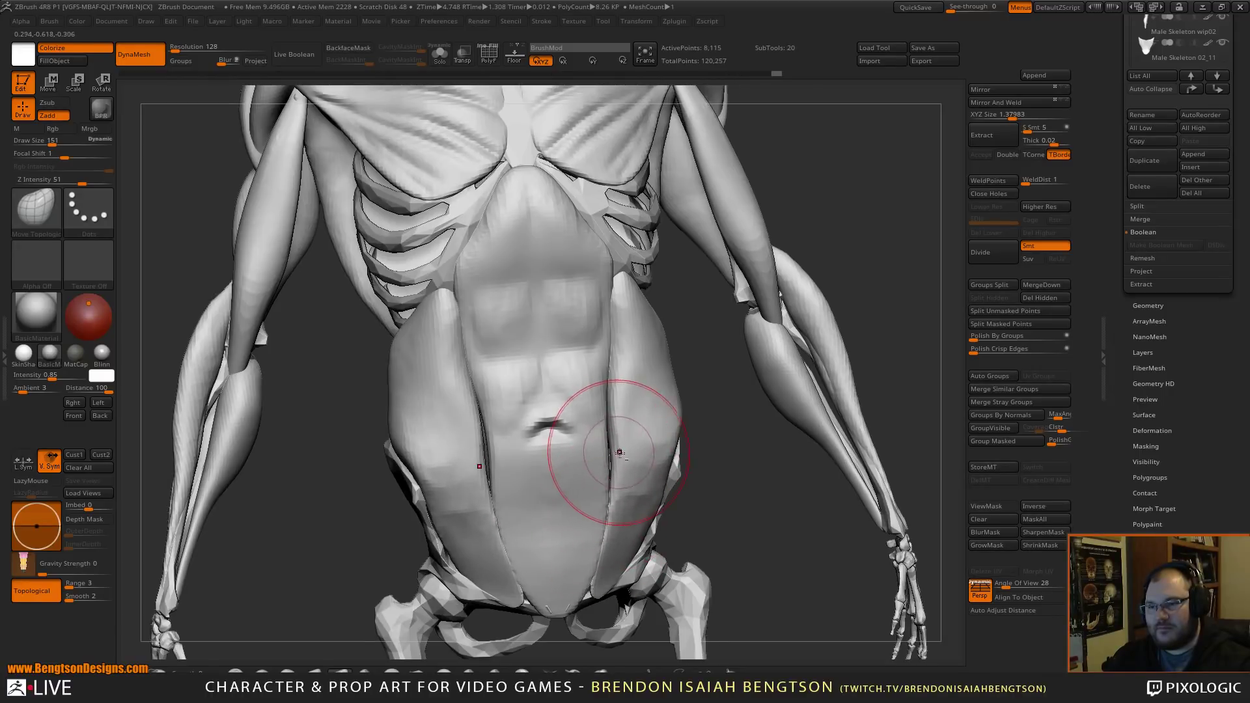
left_click_drag(755, 450, 706, 457)
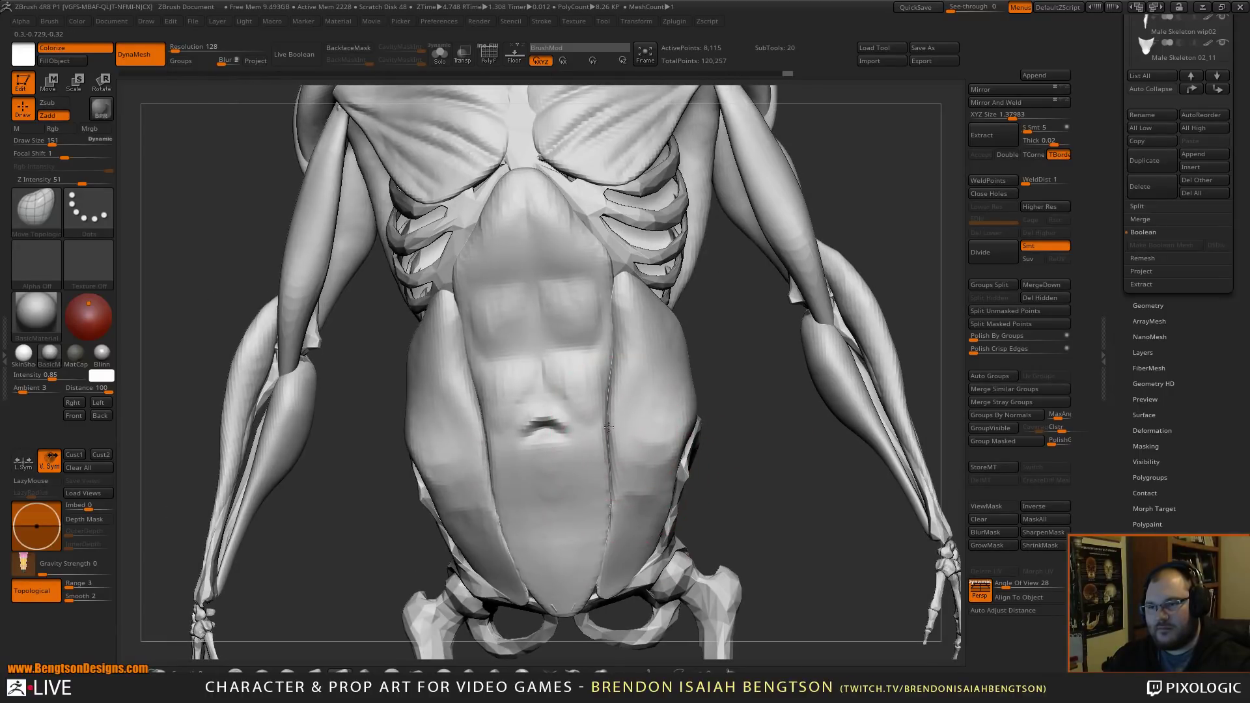
left_click_drag(740, 471, 621, 424)
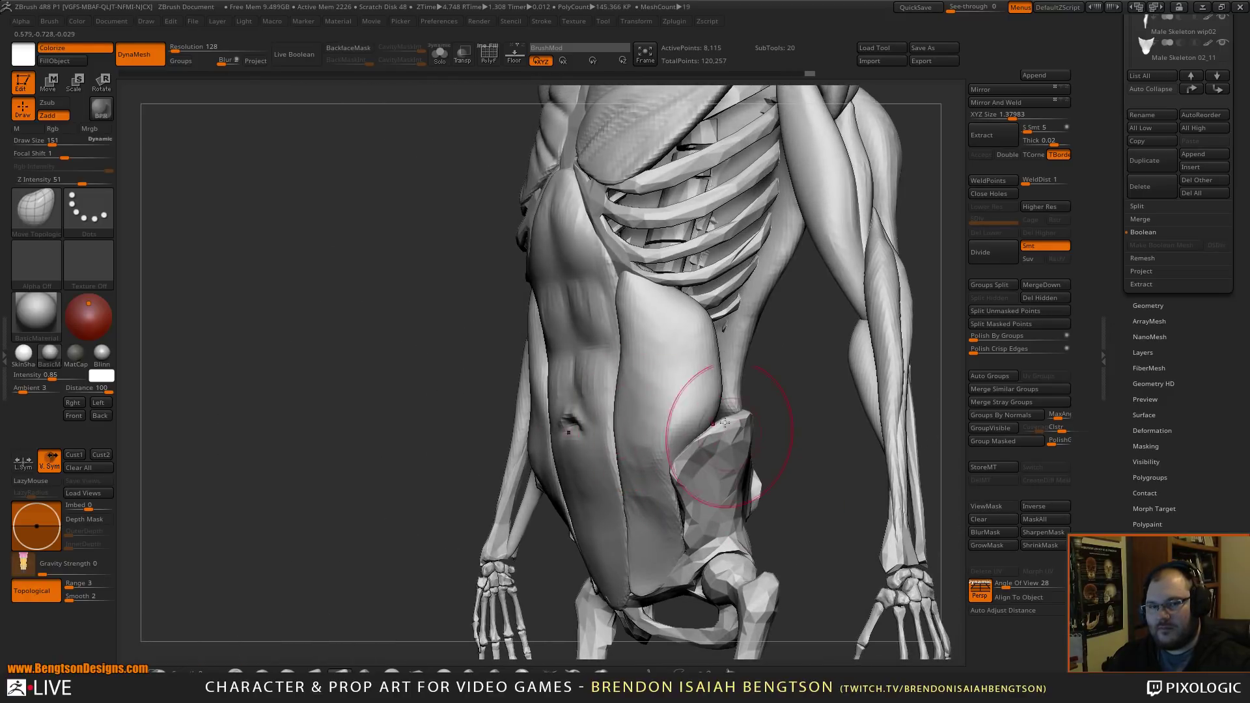
- Examine the waist muscle forms against the ribs, pelvis and whole torso from the front and side
left_click_drag(810, 444, 819, 489)
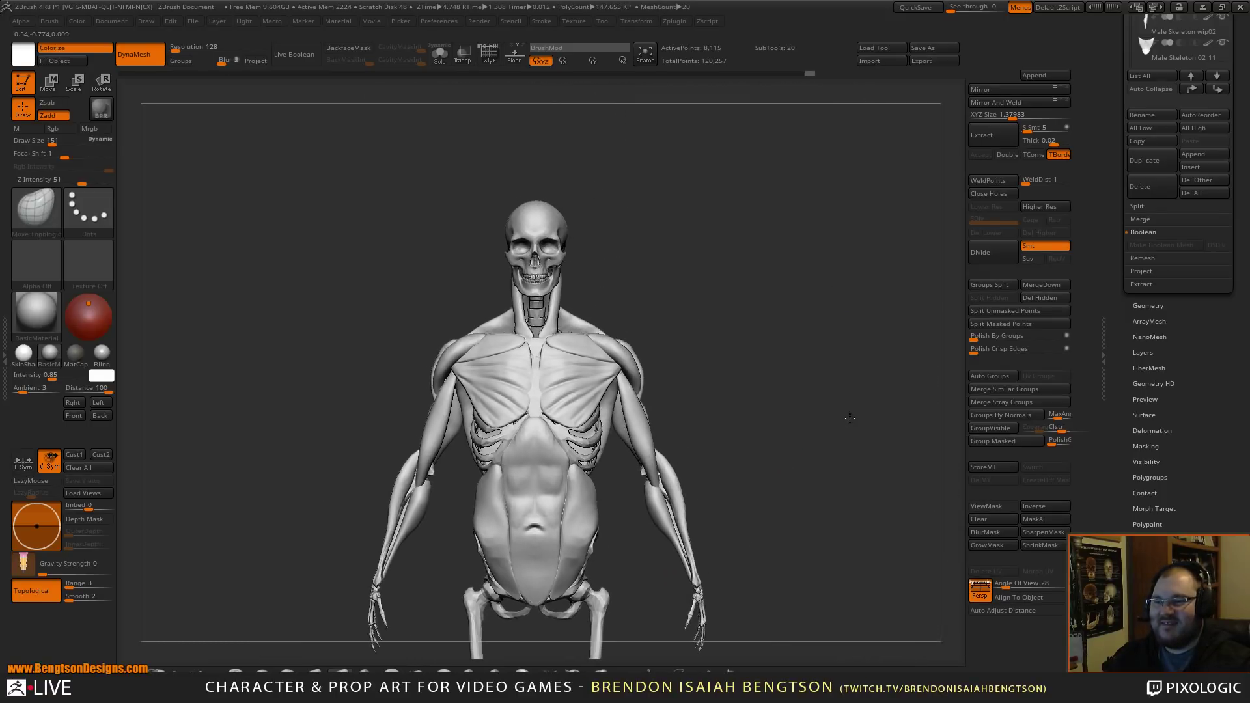
left_click_drag(928, 409, 839, 462)
left_click_drag(642, 408, 651, 500)
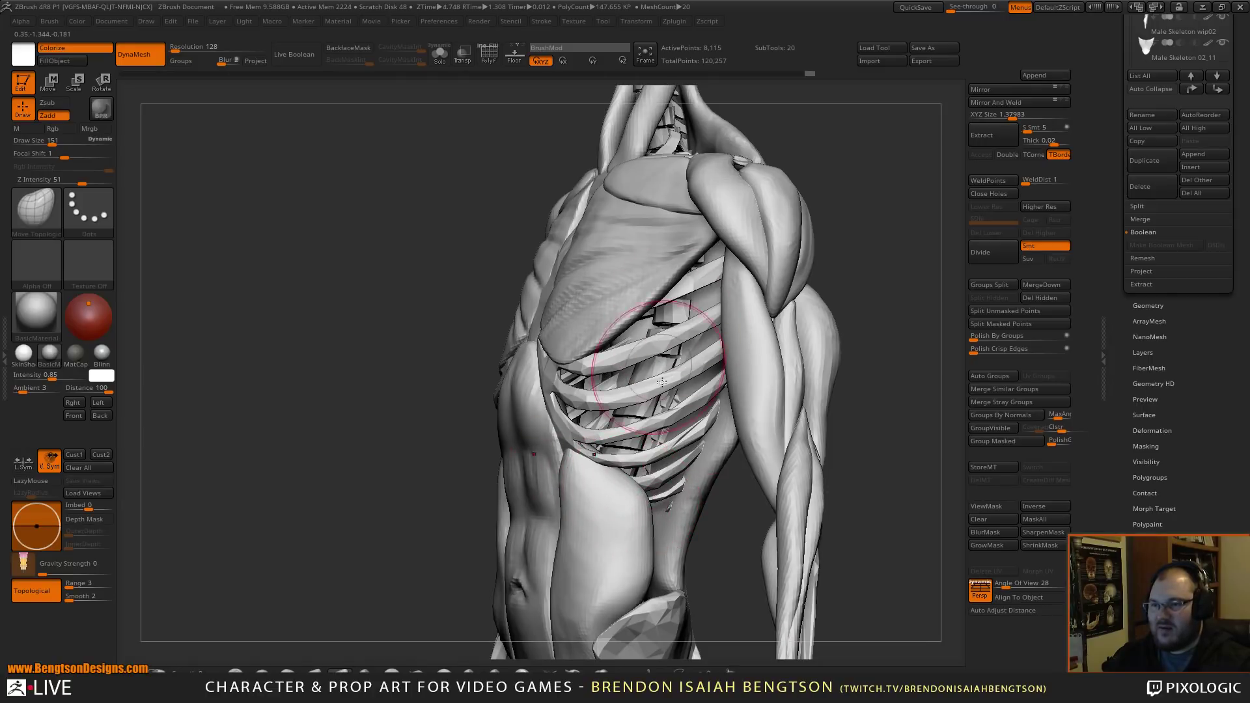
left_click_drag(725, 572, 839, 493, "alt")
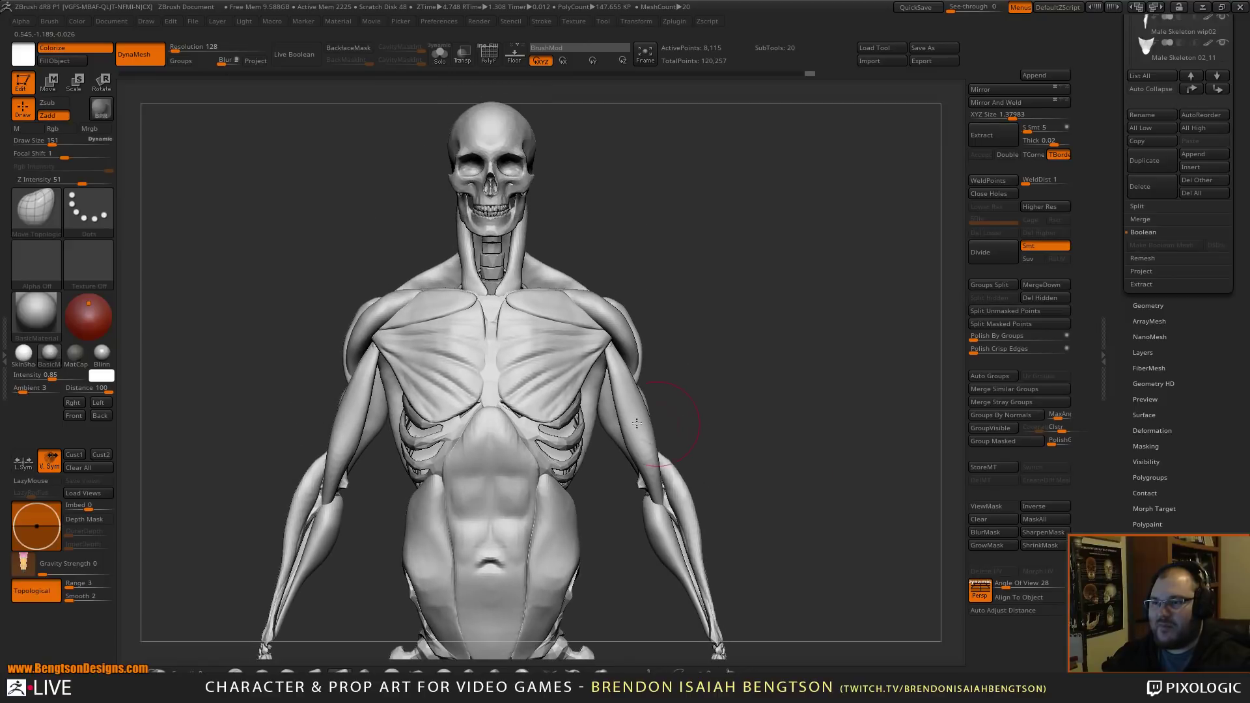
mouse_move(803, 406)
left_mouse_down("alt")
mouse_move(793, 435)
mouse_move(921, 420)
left_mouse_up("alt")
left_click_drag(920, 421, 810, 410)
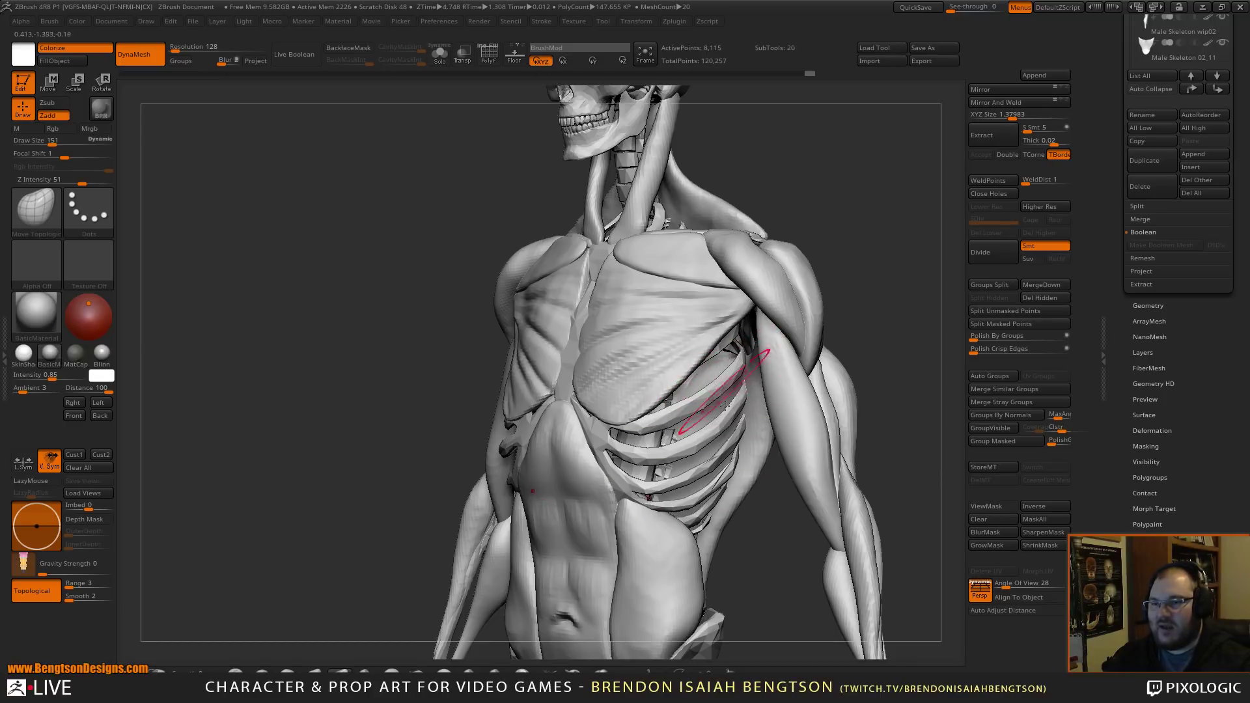
left_click_drag(724, 406, 716, 323)
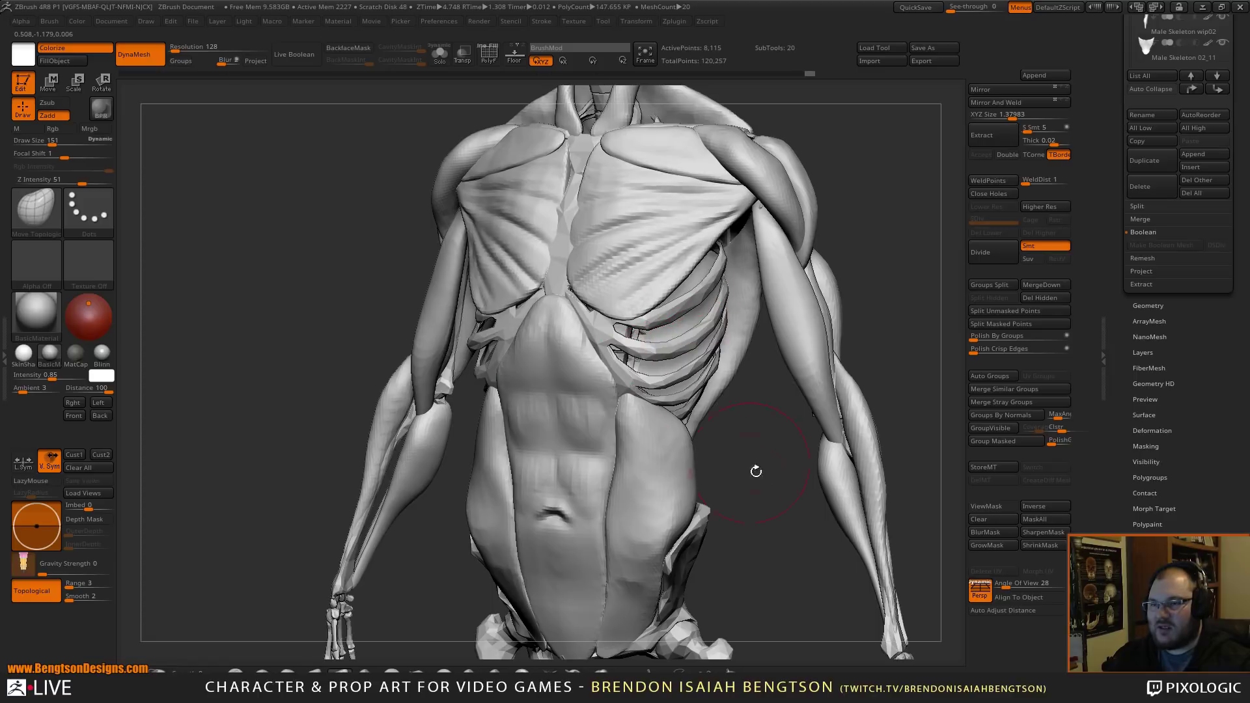
left_click_drag(756, 469, 716, 506, "alt")
left_click_drag(716, 506, 660, 365)
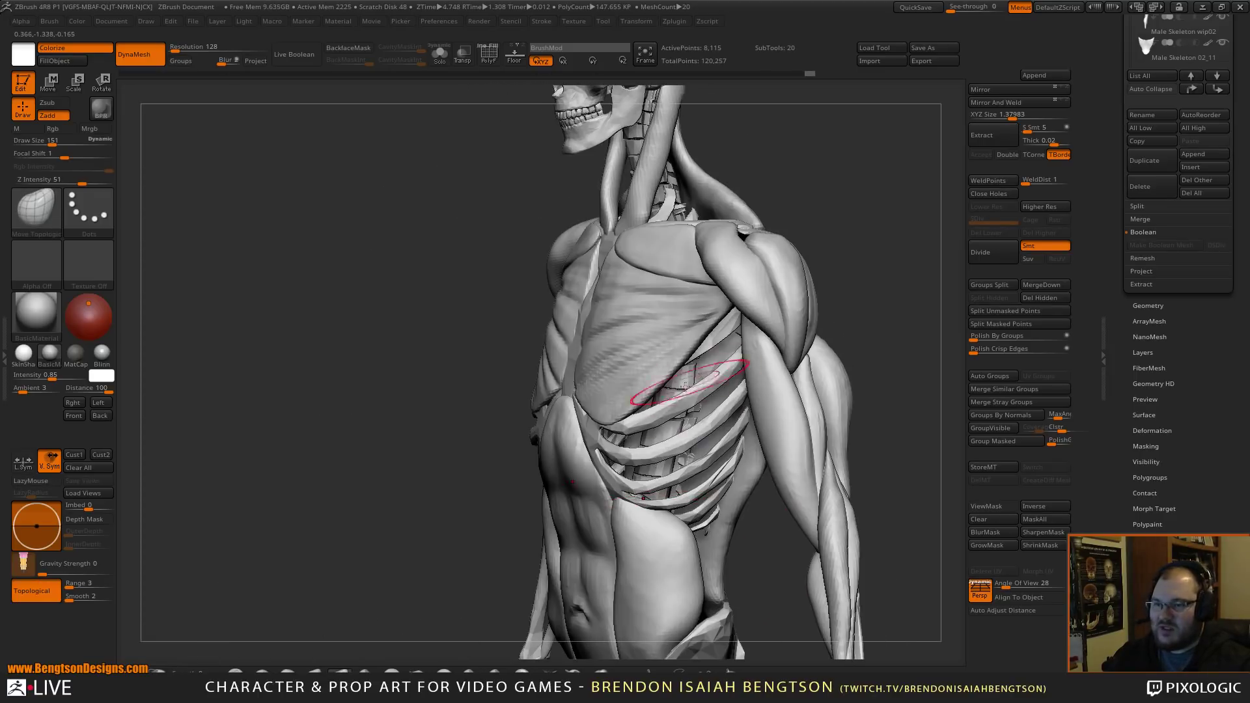
left_click_drag(791, 397, 784, 185)
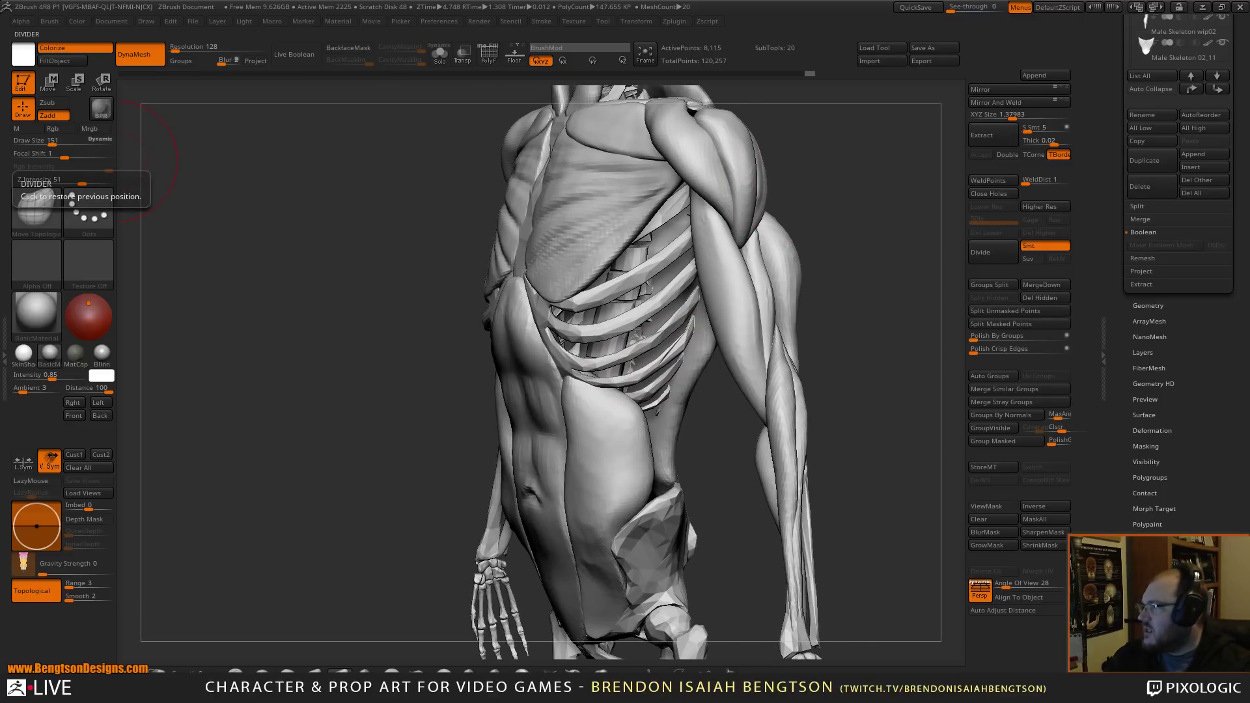
- Study the oblique muscle attachments in the abdominal anatomy diagrams in Firefox and return to ZBrush
left_click_drag(0, 35, 759, 40)
scroll(321, 404, "down", 6)
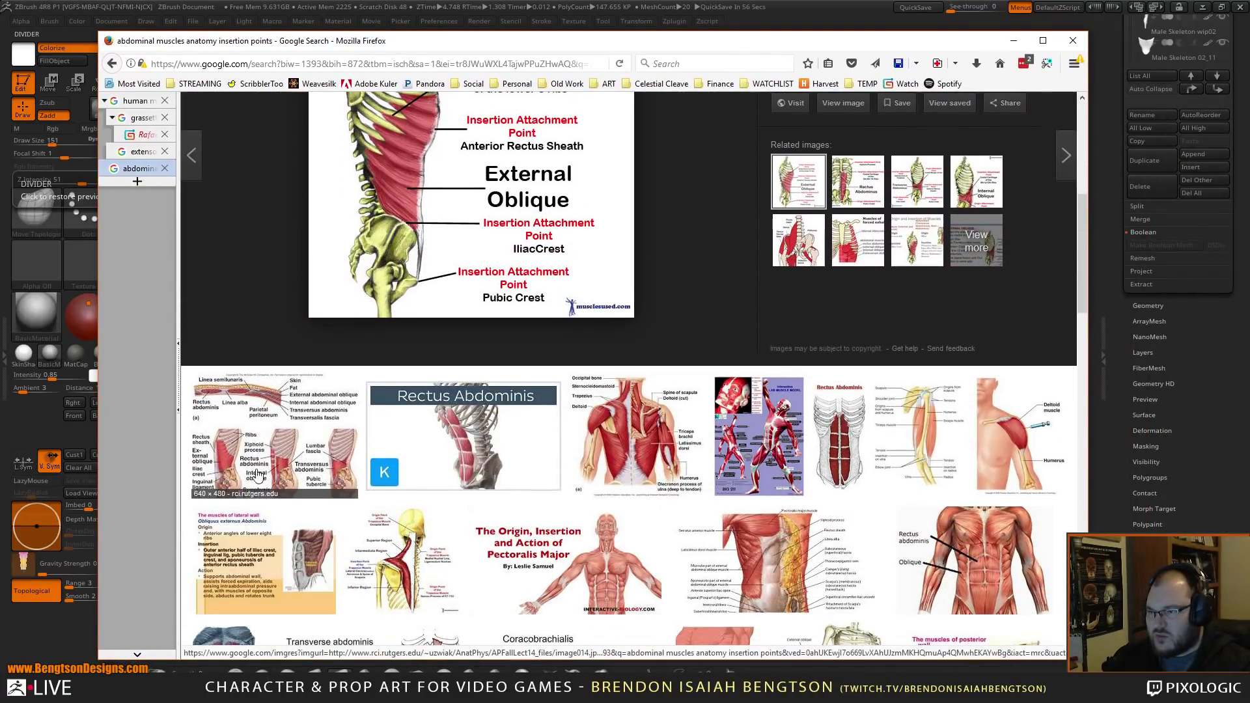
left_click(255, 471)
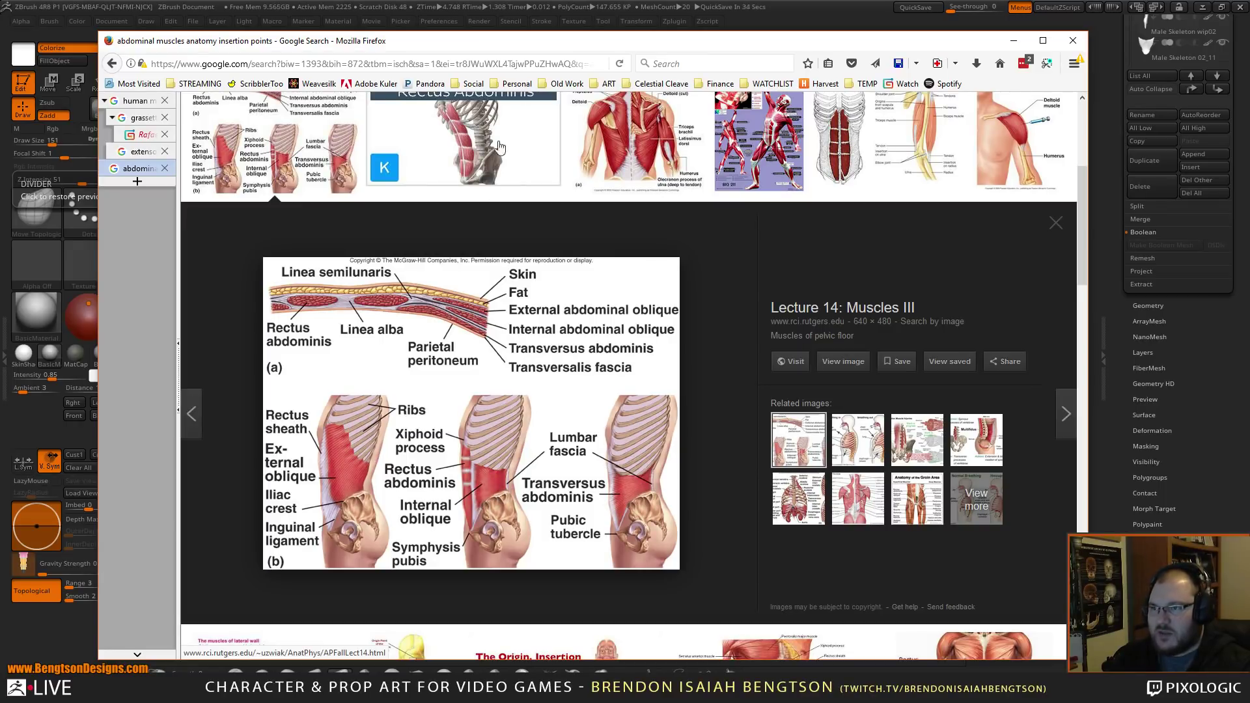
key("alt+Tab")
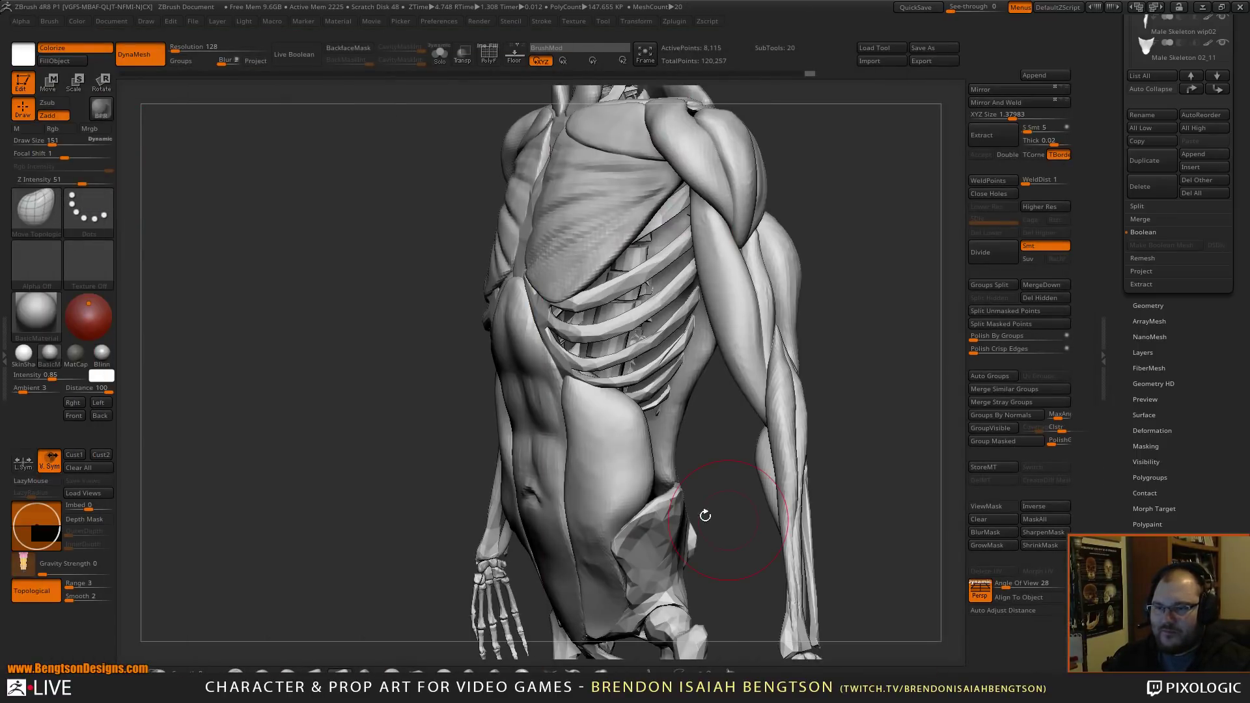
- Pull the upper ends of the waist muscle forms up over the lower ribs and widen them toward the back
left_click_drag(706, 517, 684, 481)
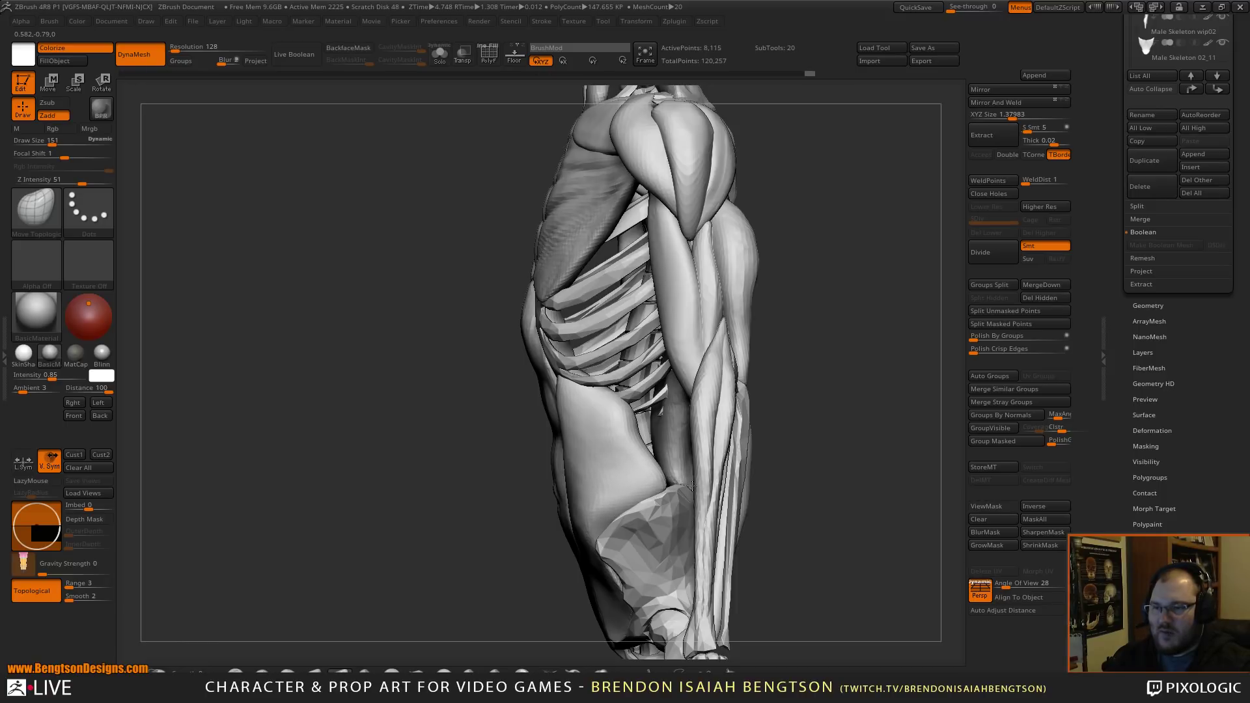
left_click_drag(687, 485, 659, 399)
mouse_move(491, 394)
left_mouse_down()
mouse_move(513, 365)
mouse_move(550, 368)
mouse_move(539, 357)
left_mouse_up()
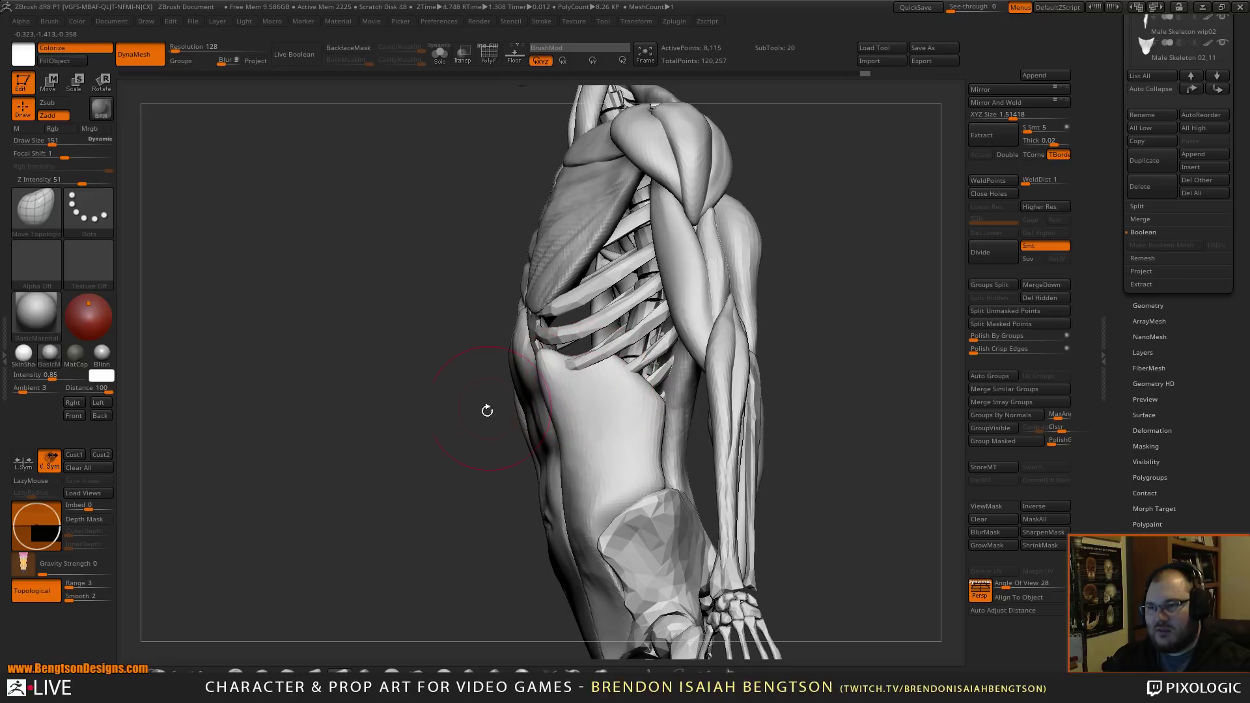
mouse_move(488, 410)
left_mouse_down()
mouse_move(491, 483)
mouse_move(564, 417)
left_mouse_up()
mouse_move(604, 373)
left_mouse_down()
mouse_move(591, 372)
mouse_move(591, 386)
left_mouse_up()
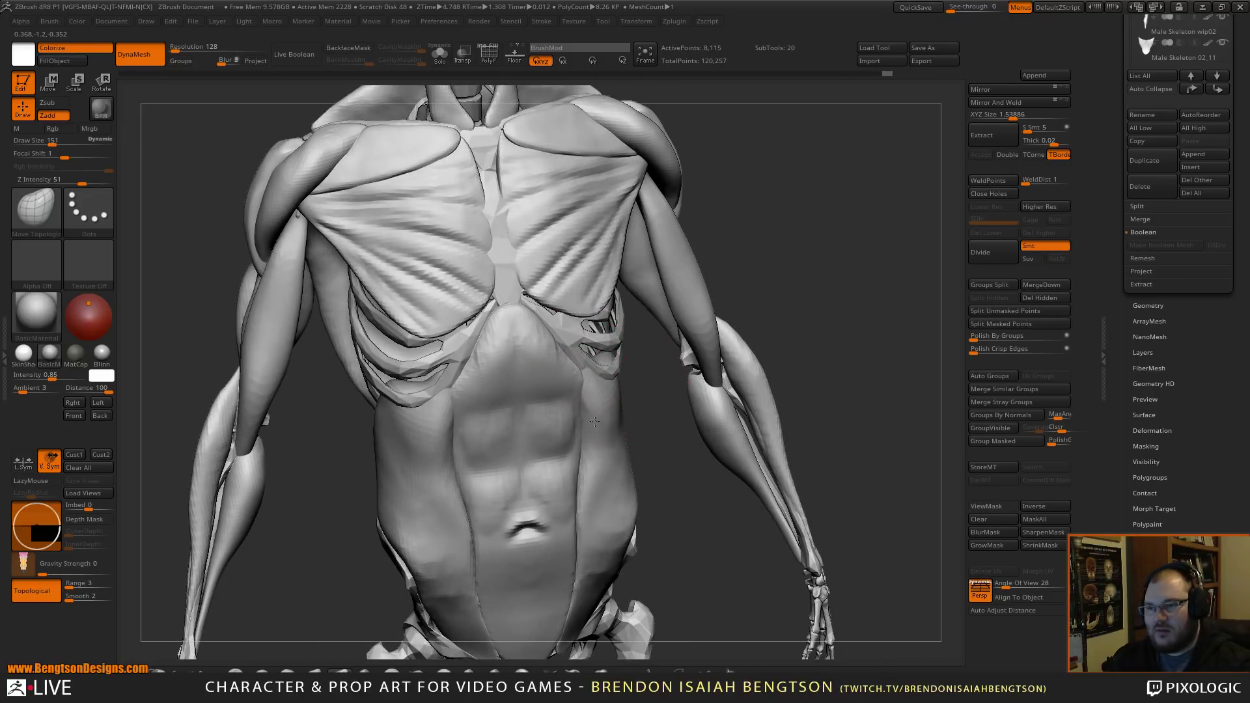
- Refine the upper edges of the waist muscle forms to follow the line of the lower ribs
mouse_move(592, 425)
right_mouse_down()
mouse_move(616, 452)
mouse_move(625, 351)
right_mouse_up()
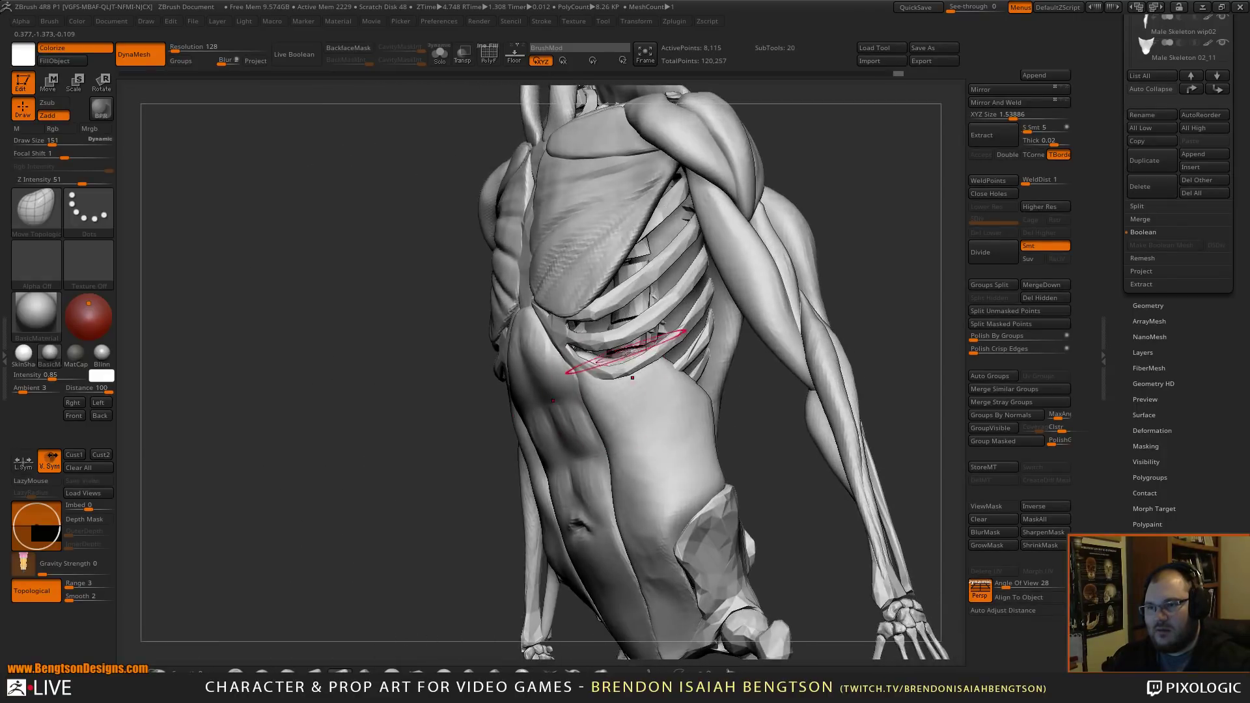
mouse_move(678, 358)
left_mouse_down()
mouse_move(688, 398)
mouse_move(670, 441)
mouse_move(700, 446)
mouse_move(634, 457)
left_mouse_up()
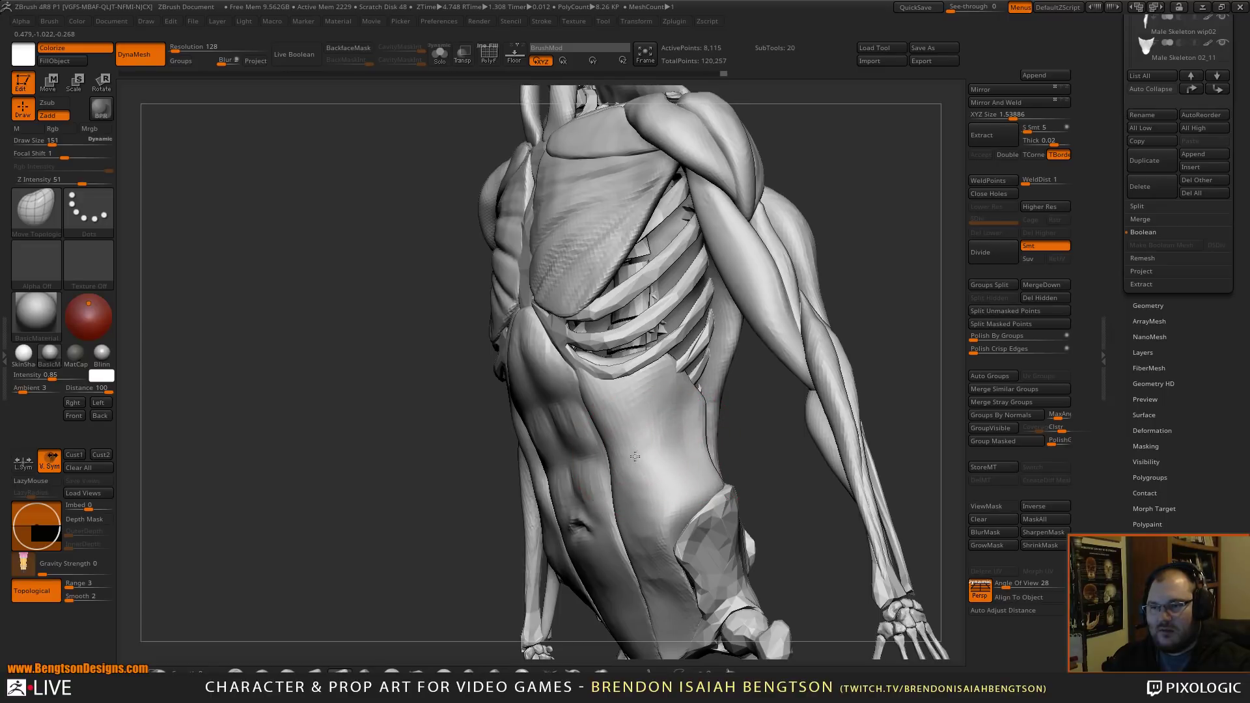
mouse_move(643, 447)
right_mouse_down()
mouse_move(882, 460)
mouse_move(841, 398)
mouse_move(864, 413)
mouse_move(871, 543)
mouse_move(714, 451)
mouse_move(653, 456)
right_mouse_up()
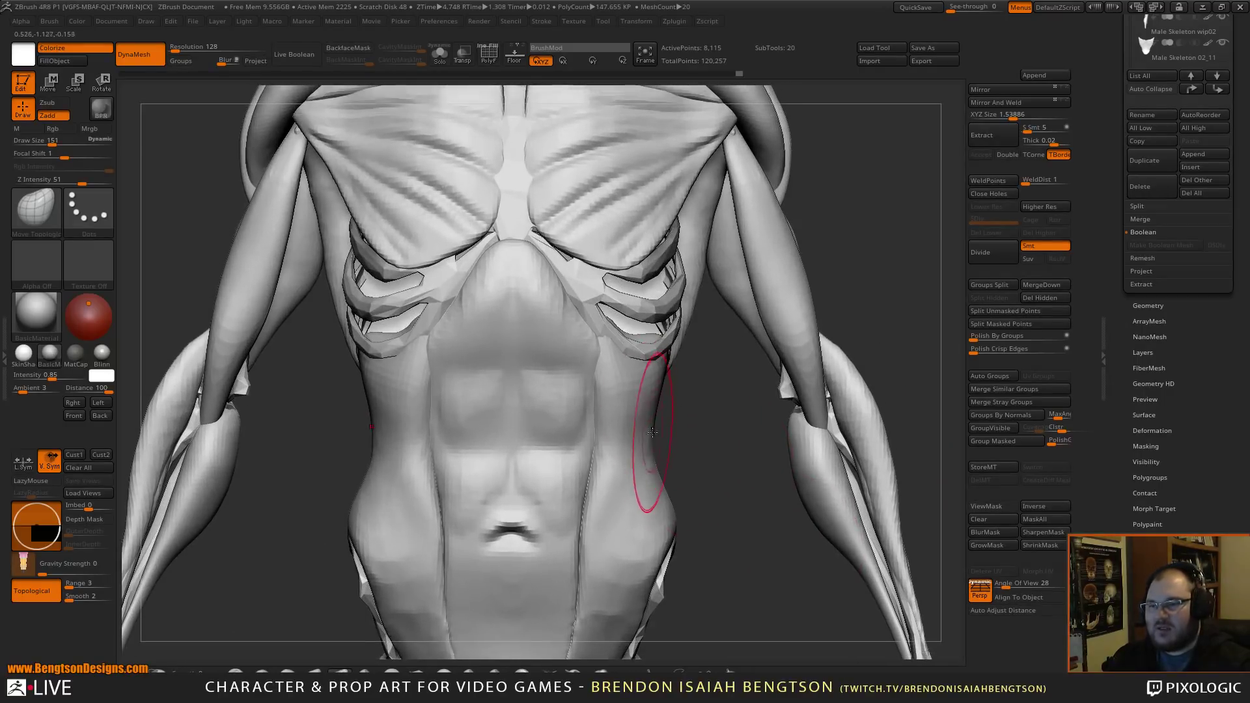
- Shape the outer contour of the waist between ribs and pelvis with Move Topological, reducing the draw size to 115
mouse_move(654, 461)
left_mouse_down()
mouse_move(659, 312)
mouse_move(667, 335)
mouse_move(642, 332)
mouse_move(657, 351)
left_mouse_up()
left_click_drag(716, 437, 664, 493)
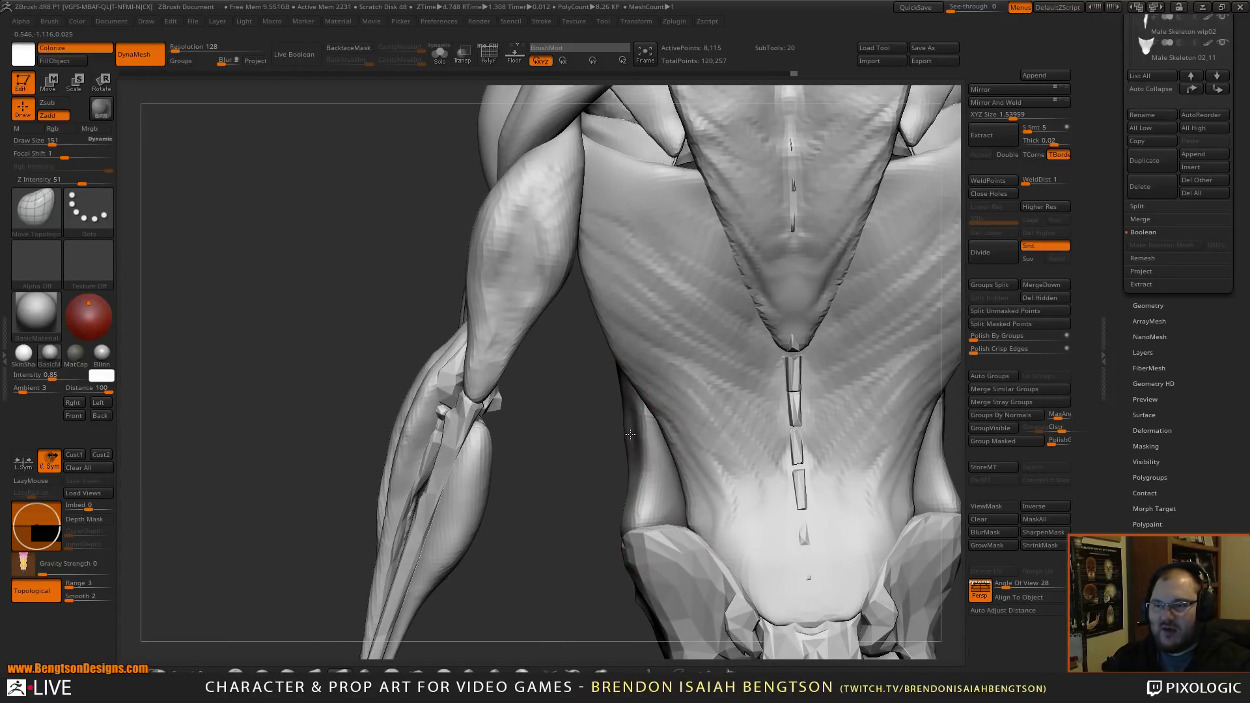
mouse_move(620, 435)
left_mouse_down()
mouse_move(644, 436)
mouse_move(612, 441)
left_mouse_up()
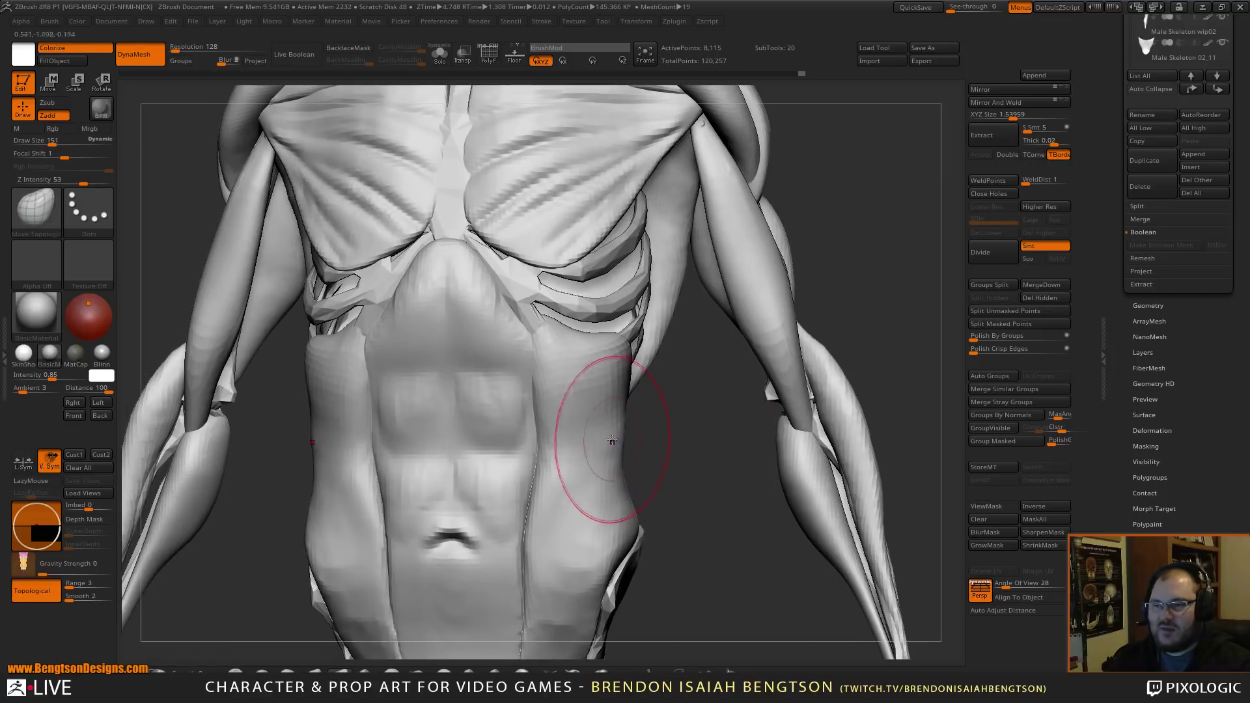
key("space")
key("space")
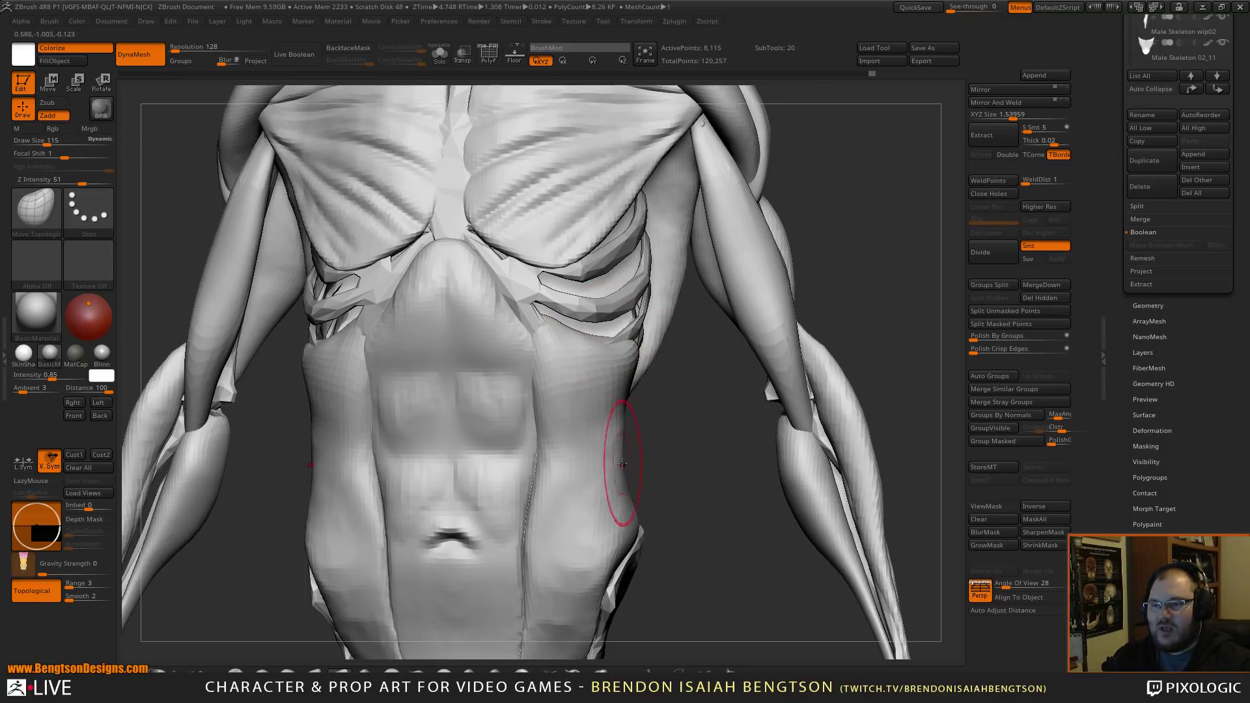
- Make the chest muscle the active subtool and switch to the ClayBuildup brush
left_click_drag(696, 478, 772, 547, "alt")
left_click_drag(755, 179, 851, 340, "alt")
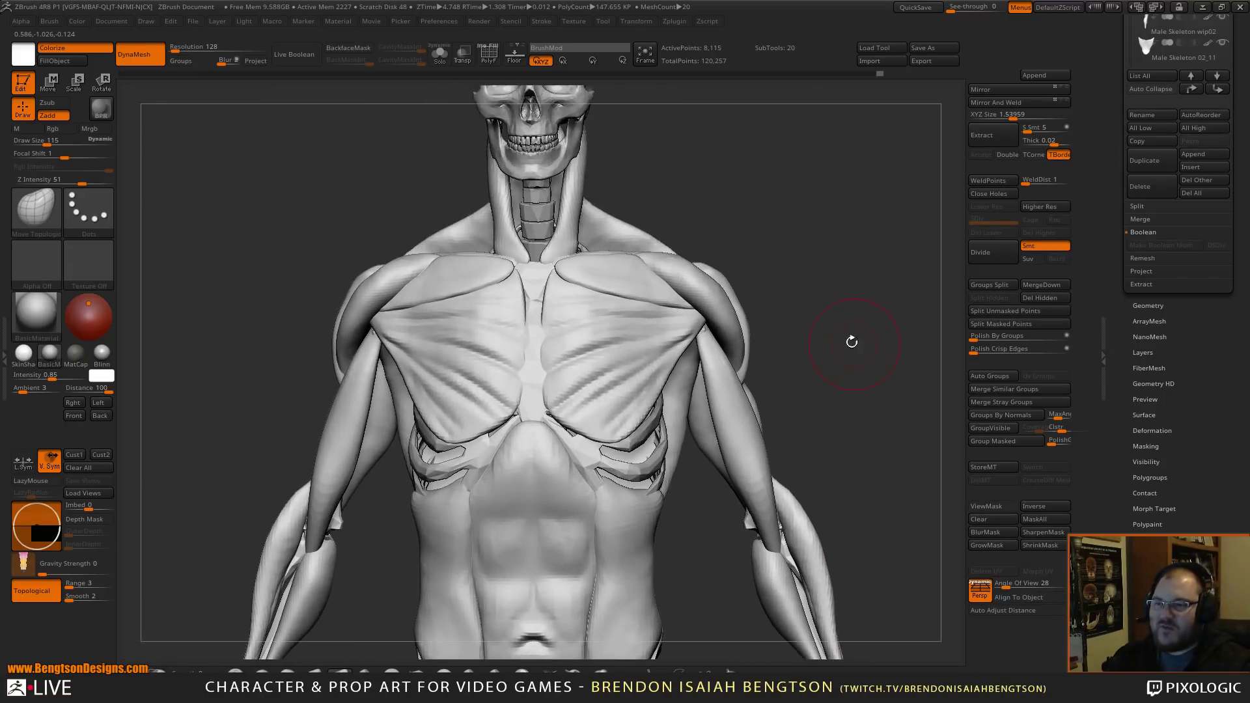
left_click(565, 384, "alt")
key("b")
key("c")
key("b")
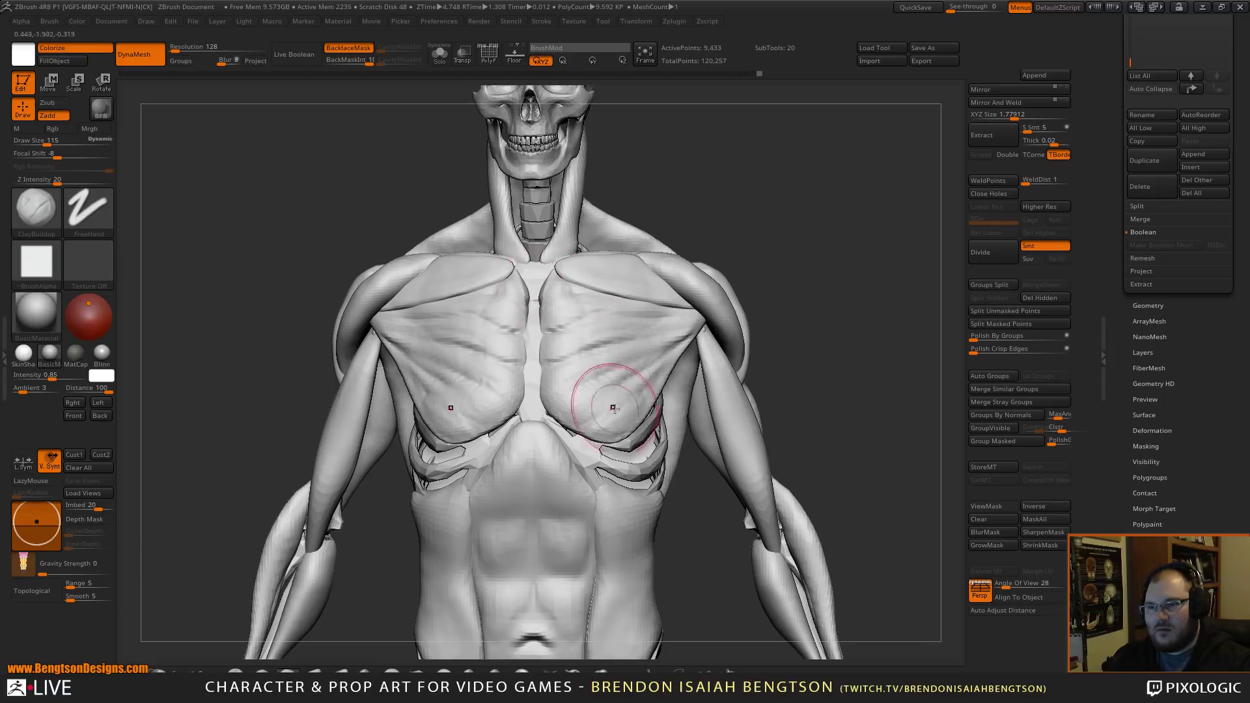
- Inspect the proportions of the whole figure from the front and back
left_click_drag(846, 365, 696, 401, "alt")
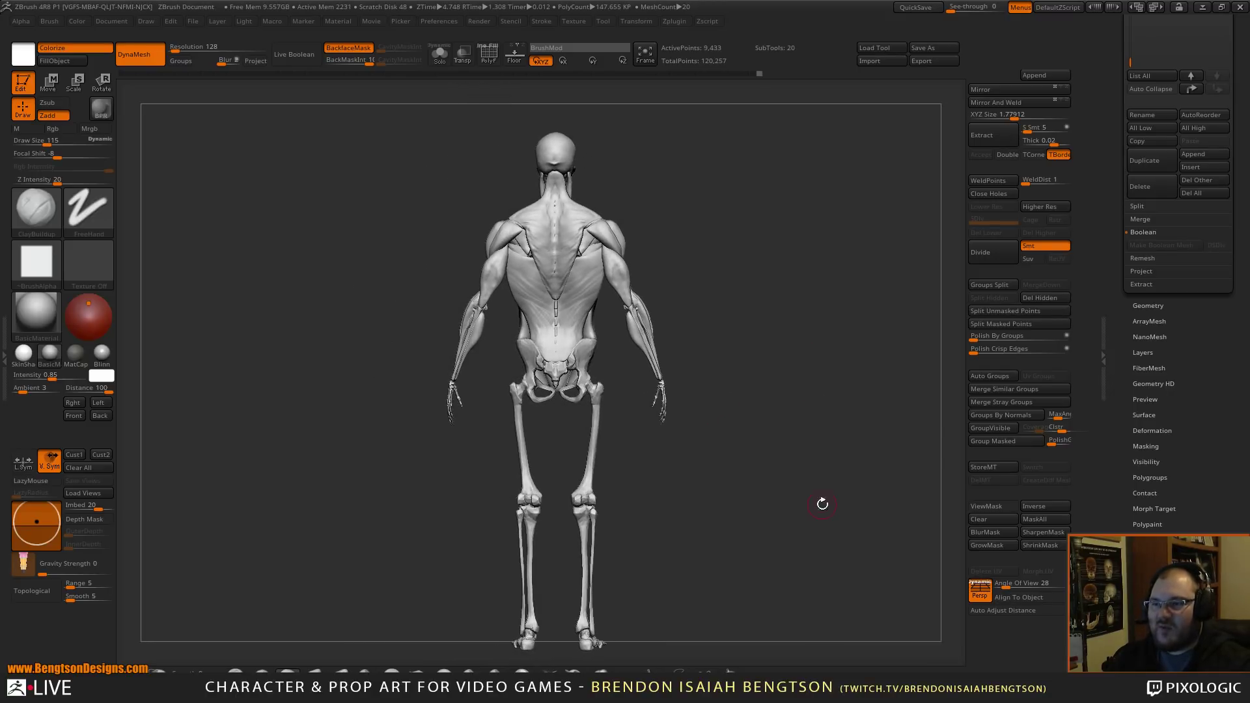
left_click_drag(822, 504, 801, 371)
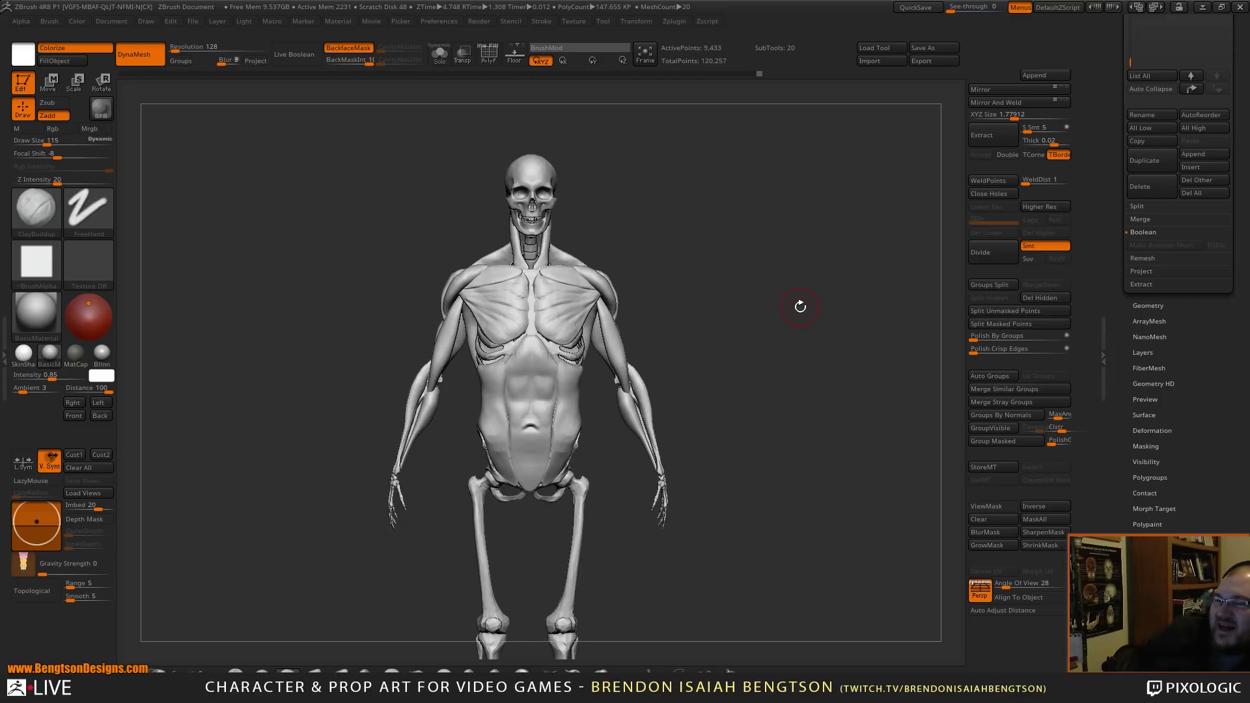
left_click_drag(851, 496, 846, 525)
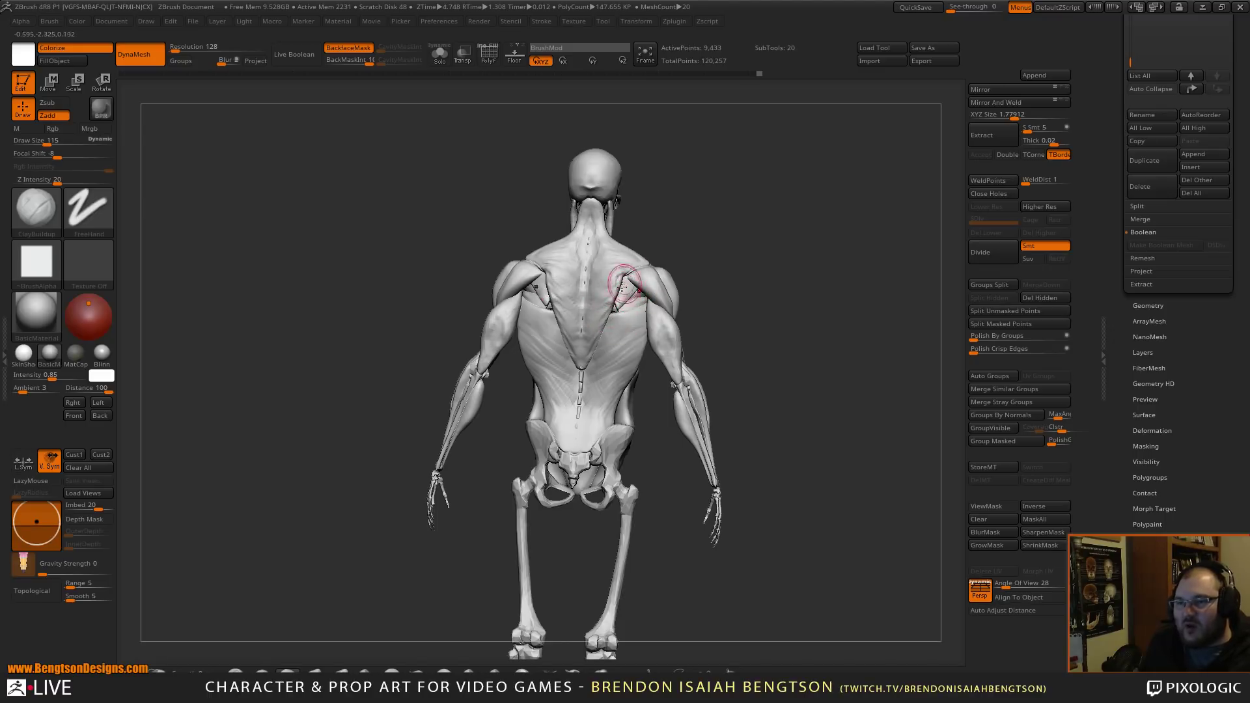
- Examine the back, shoulder, chest and abdominal muscles of the figure from several angles
left_click_drag(768, 322, 790, 341)
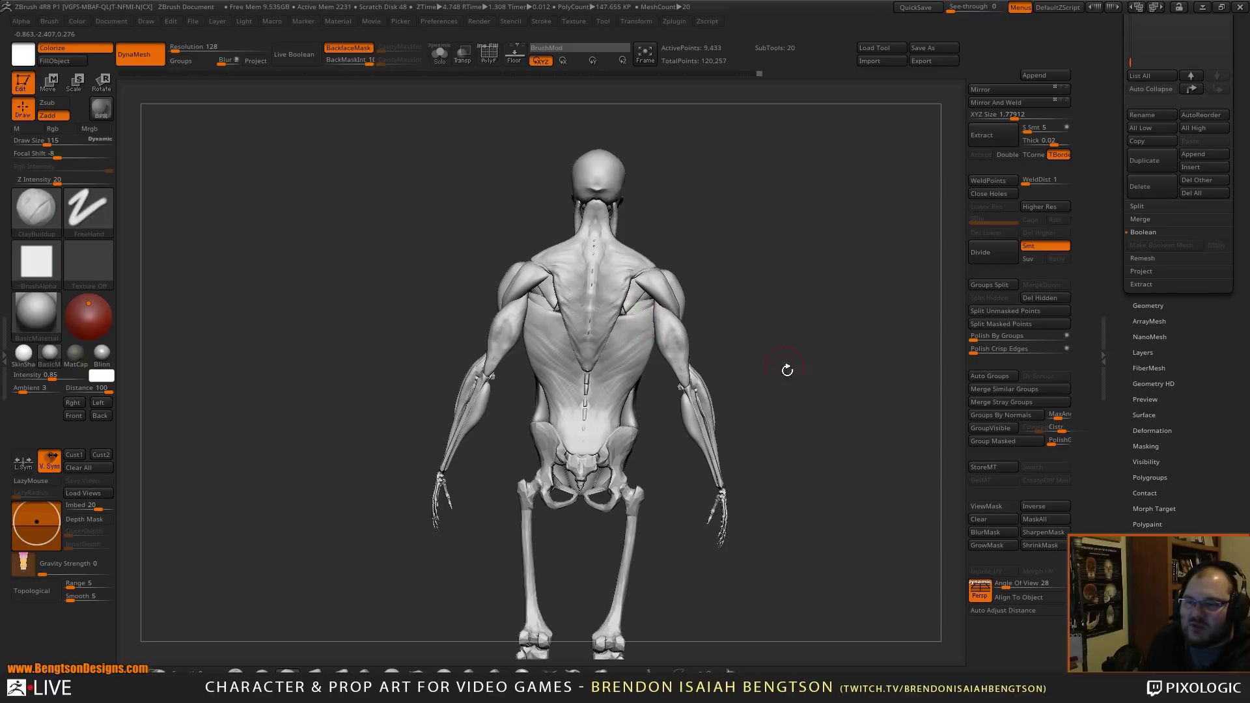
left_click_drag(787, 365, 791, 339)
left_click_drag(641, 358, 666, 326)
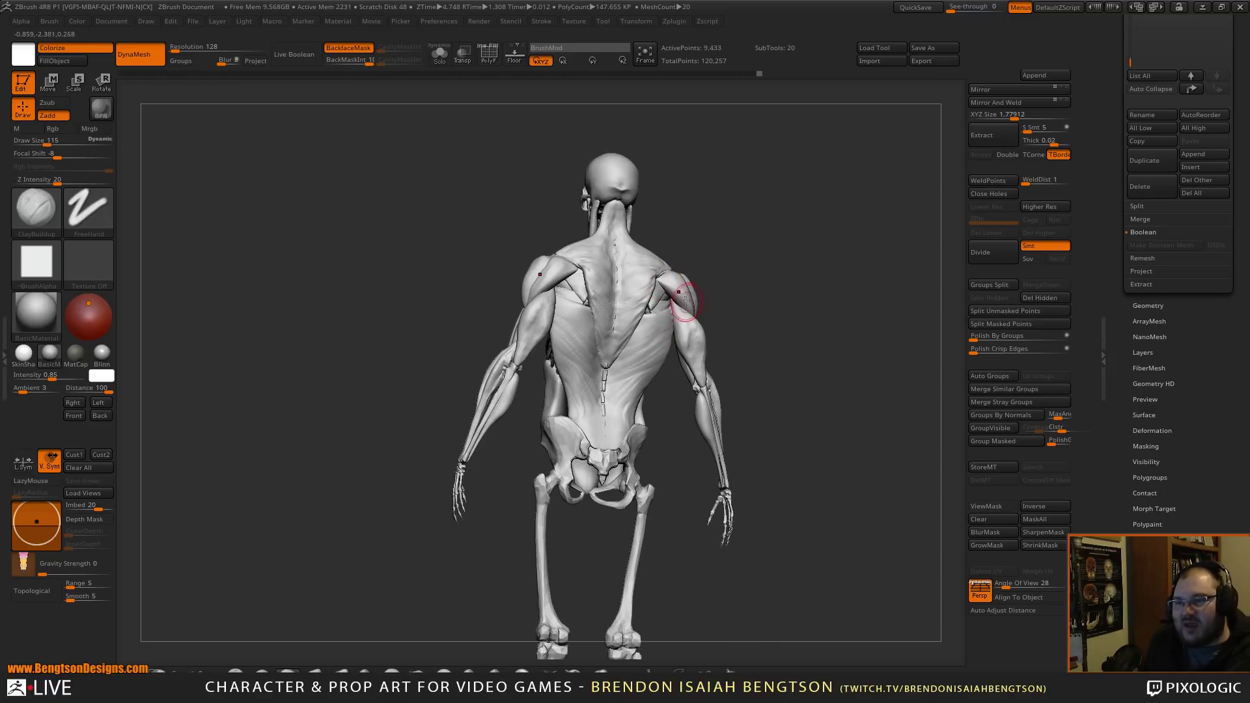
left_click_drag(789, 312, 724, 316)
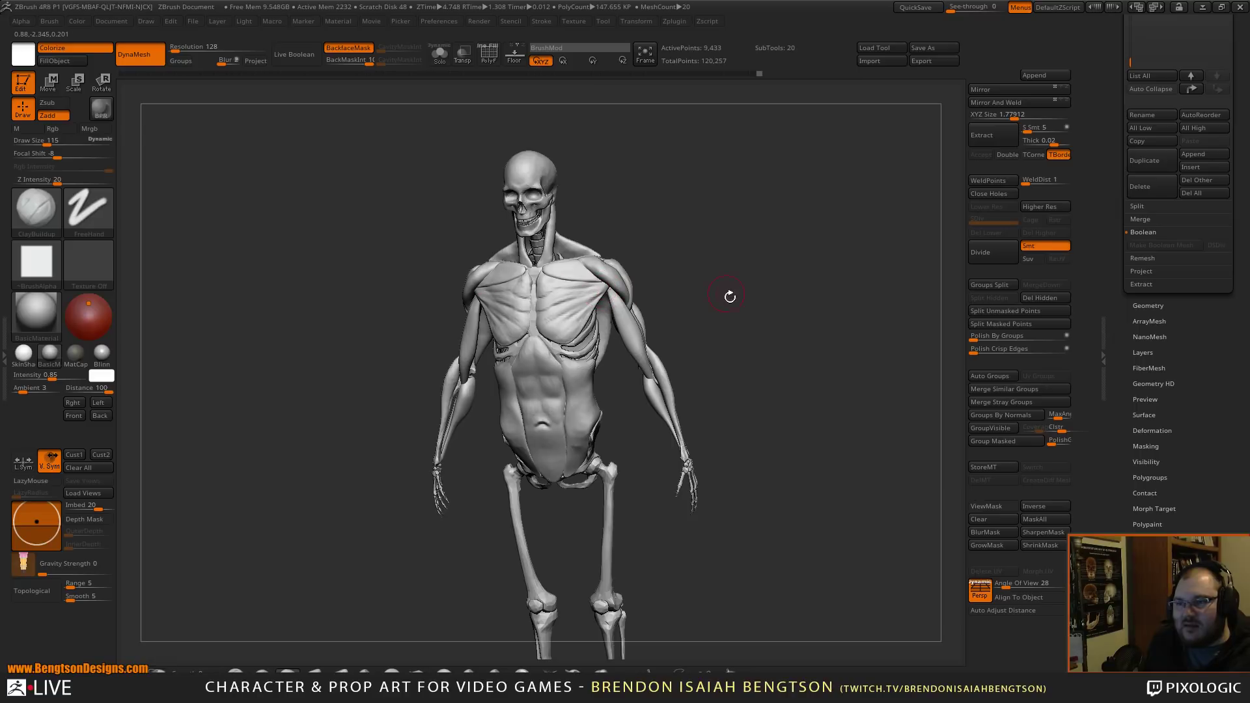
left_click_drag(728, 295, 767, 395)
left_click_drag(717, 324, 830, 291)
left_click_drag(761, 347, 721, 448)
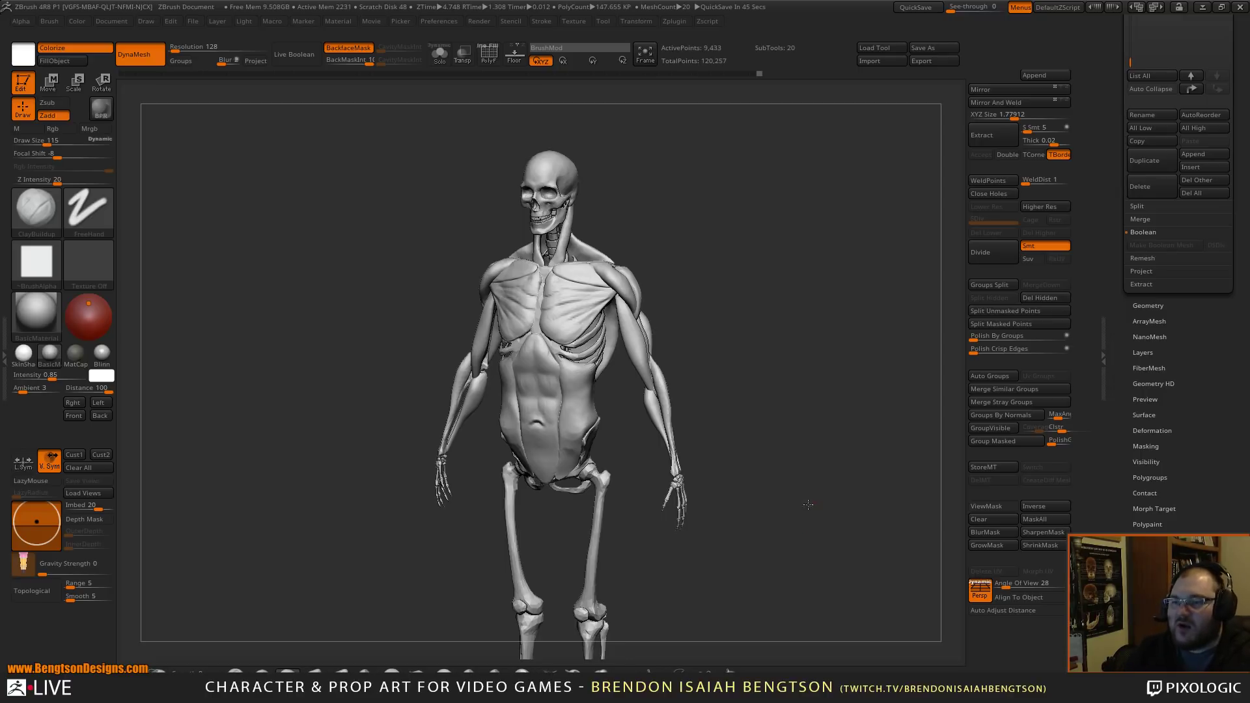
- Reduce the draw size to 15 and examine the skull and jaw up close from the front and side
left_click_drag(813, 508, 828, 438)
mouse_move(829, 528)
left_mouse_down()
mouse_move(709, 528)
mouse_move(804, 357)
mouse_move(840, 497)
mouse_move(815, 477)
mouse_move(780, 288)
mouse_move(862, 600)
left_mouse_up()
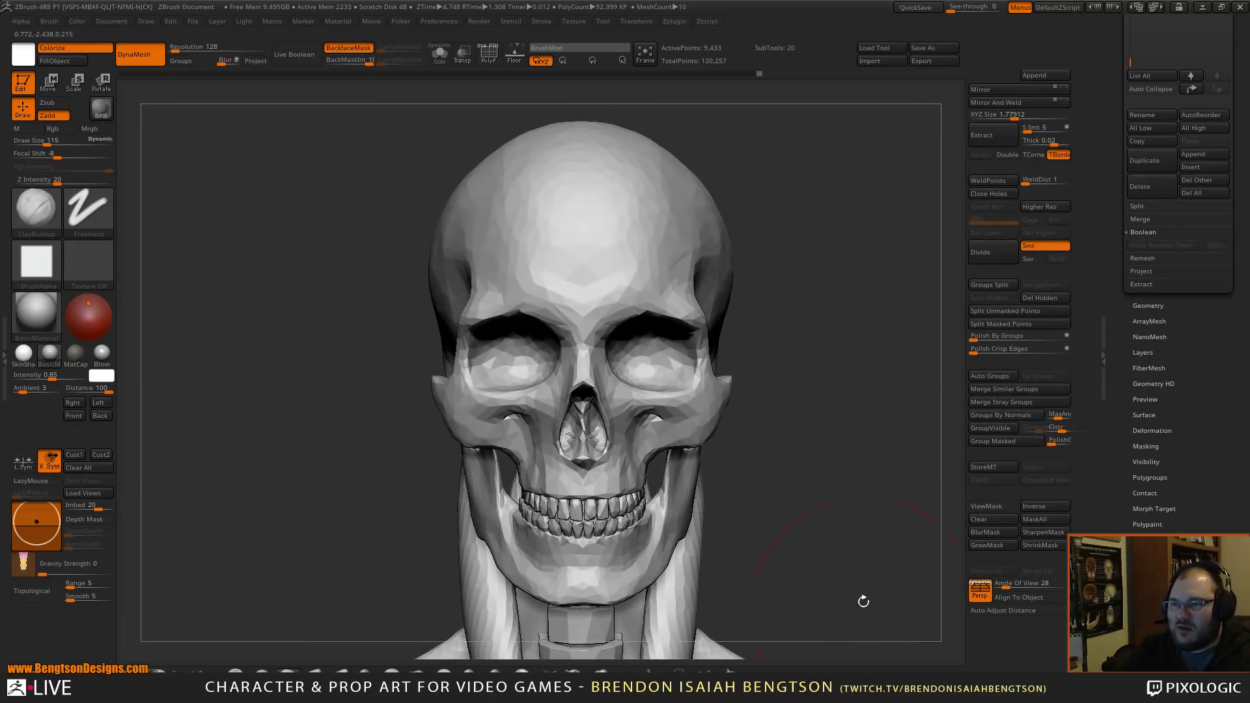
key("space")
mouse_move(783, 420)
left_mouse_down()
mouse_move(763, 420)
mouse_move(784, 352)
mouse_move(810, 470)
mouse_move(648, 482)
mouse_move(828, 447)
left_mouse_up()
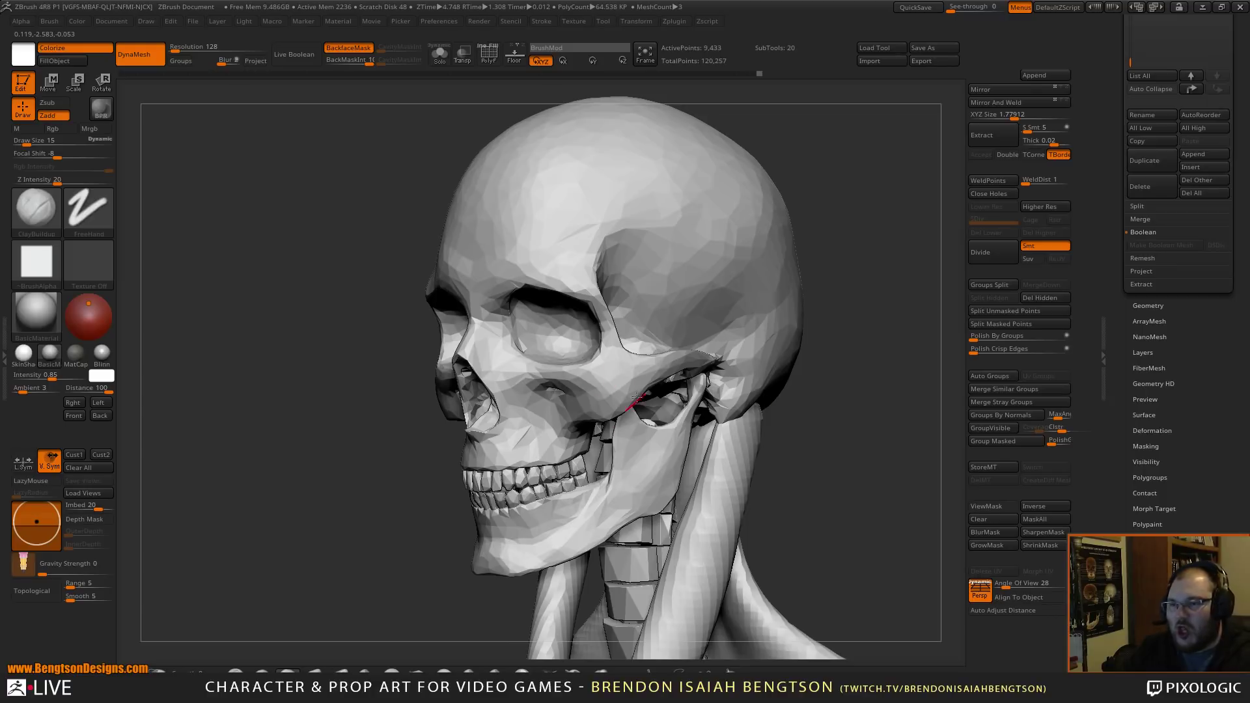
mouse_move(606, 336)
right_mouse_down()
mouse_move(651, 349)
mouse_move(602, 352)
mouse_move(657, 328)
mouse_move(643, 338)
mouse_move(841, 489)
right_mouse_up()
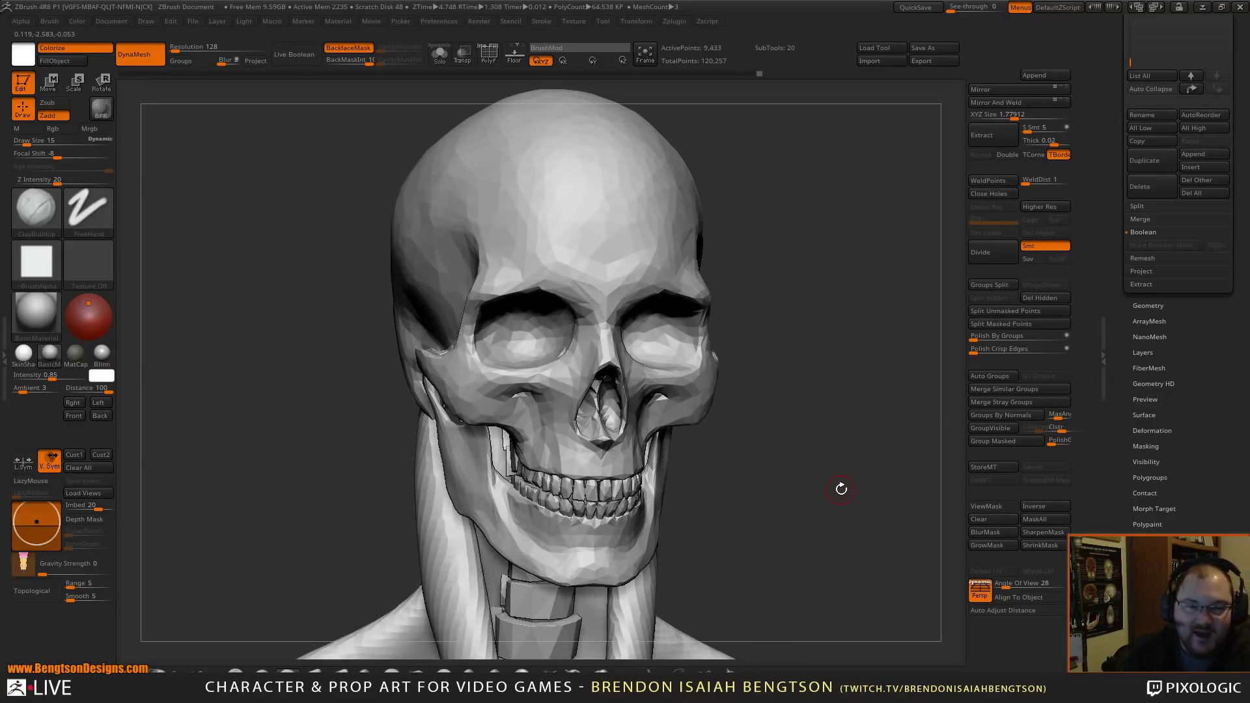